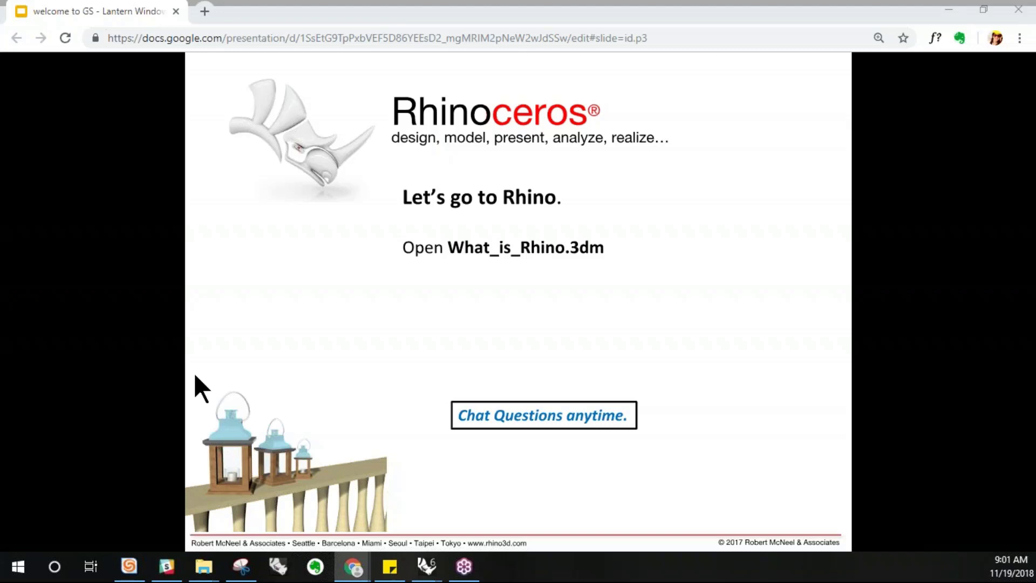
# Switch to Rhino and browse the toolbar tabs and the Curve menu
pyautogui.click(427, 567)
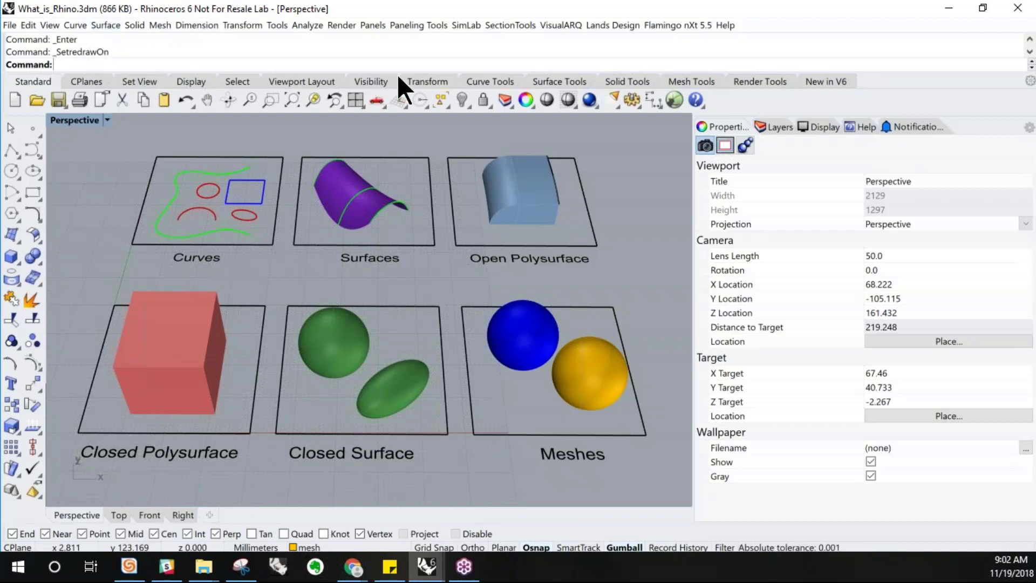
pyautogui.click(489, 77)
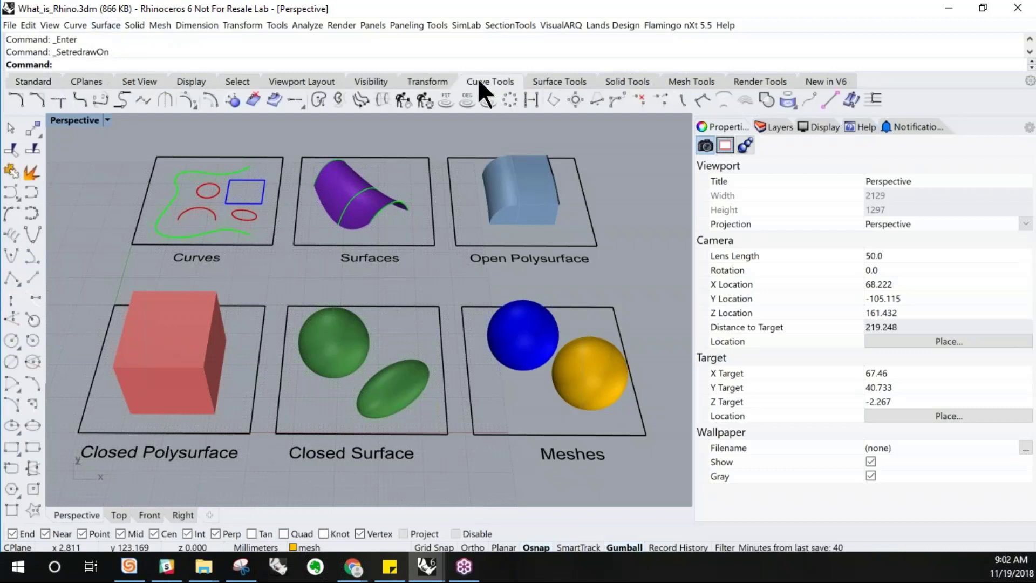
pyautogui.click(537, 81)
pyautogui.click(634, 80)
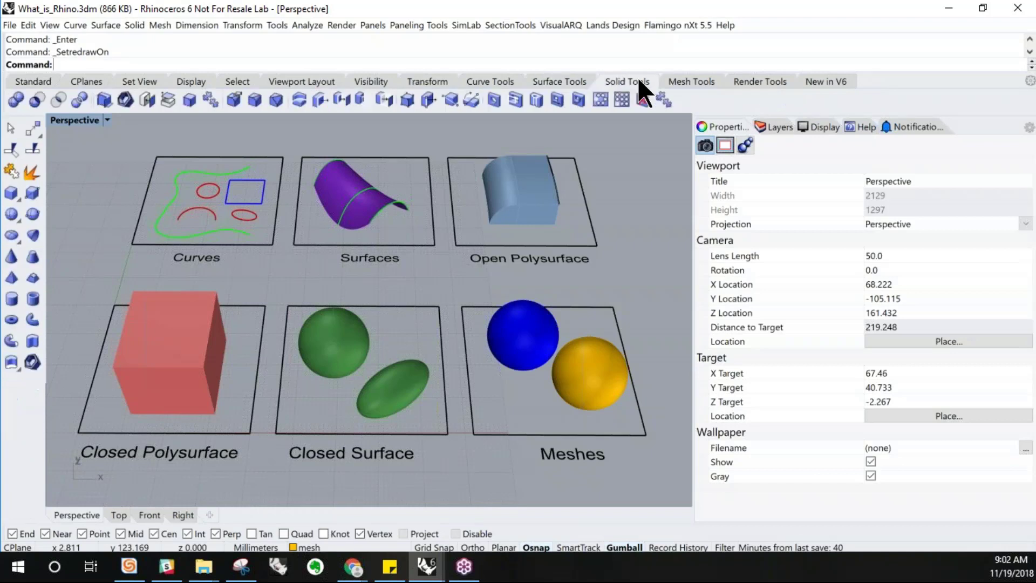
pyautogui.click(692, 81)
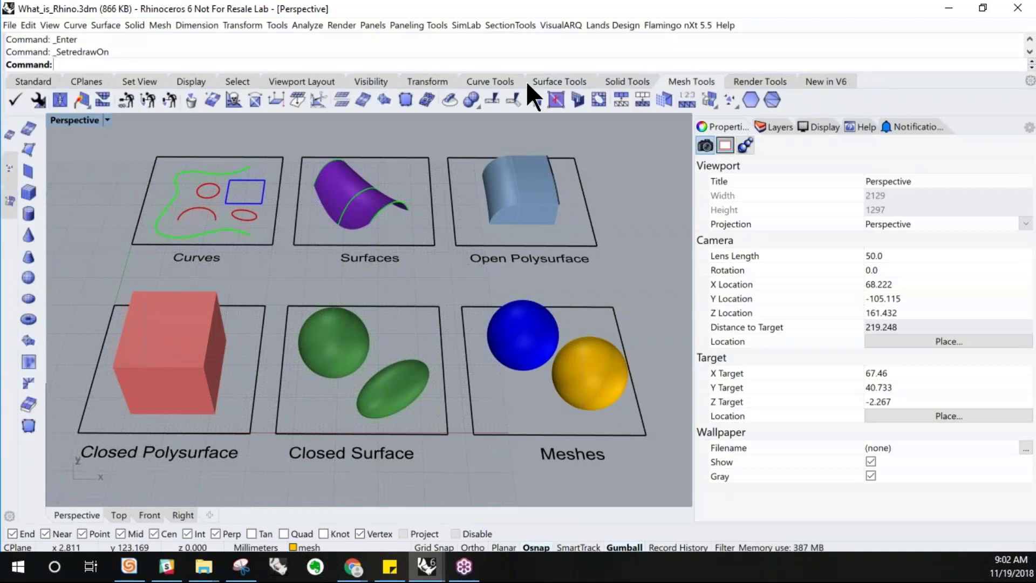
pyautogui.click(481, 82)
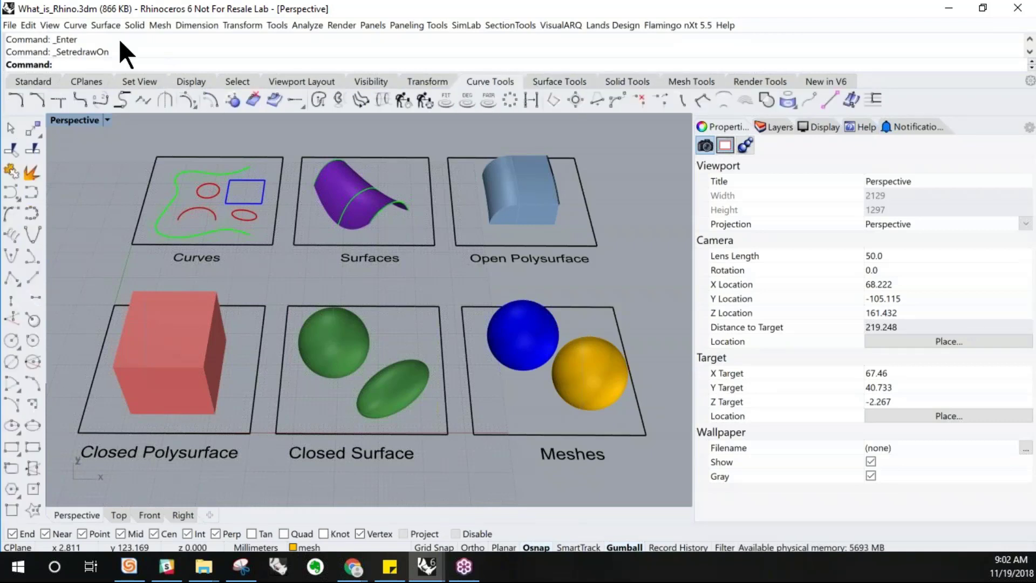
pyautogui.click(33, 80)
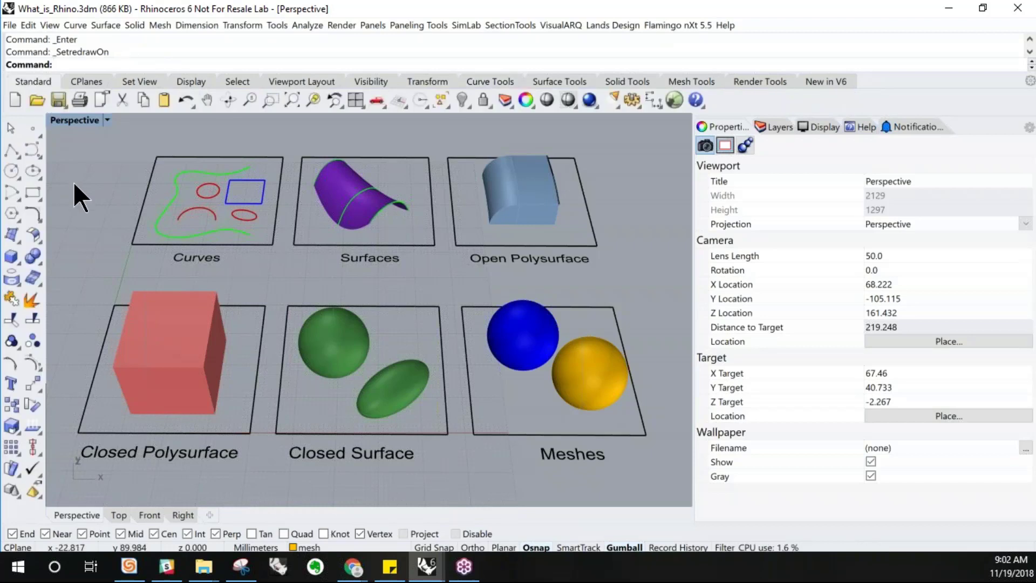
pyautogui.click(74, 25)
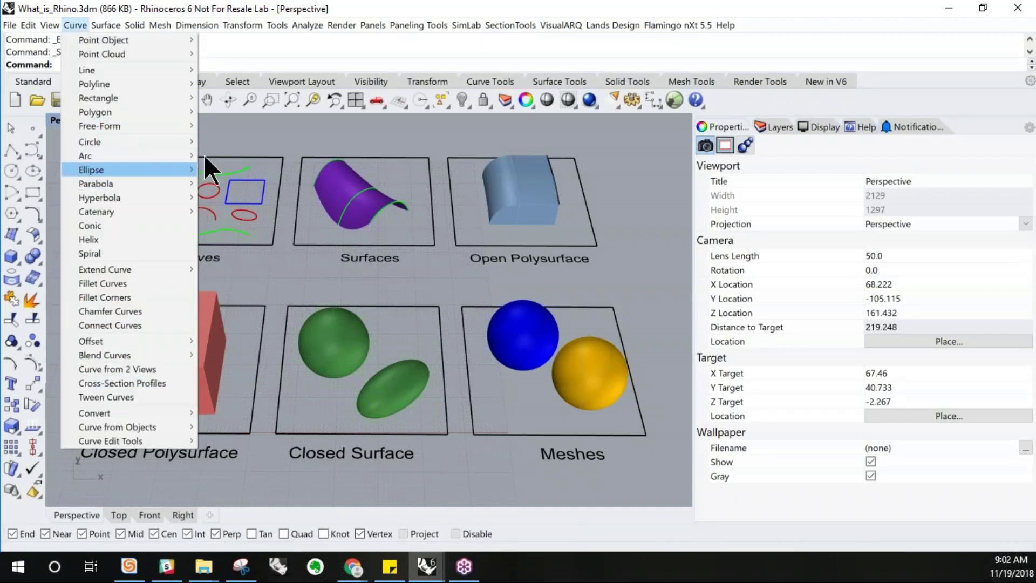
pyautogui.click(491, 81)
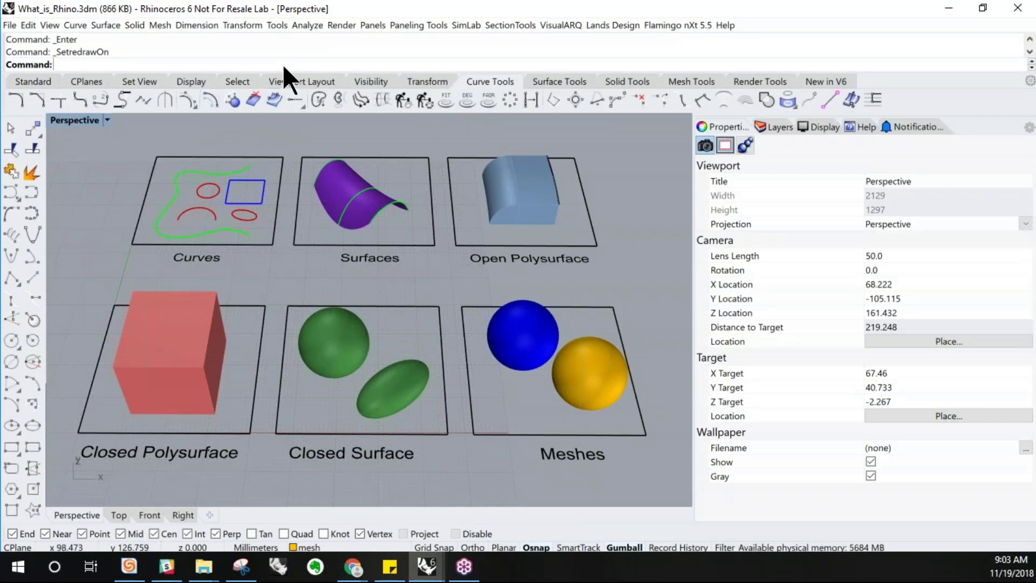
pyautogui.click(31, 81)
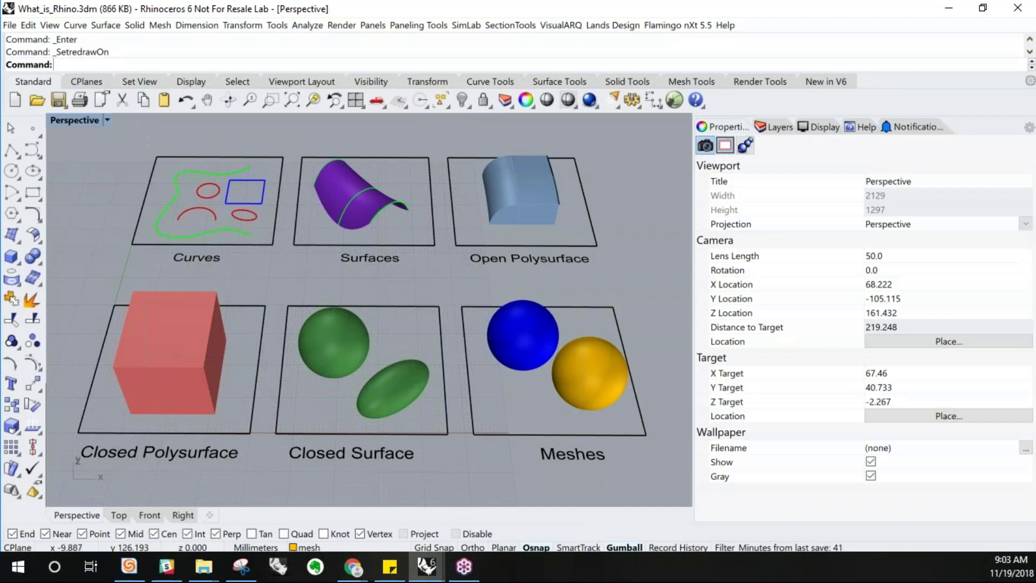
pyautogui.click(80, 23)
pyautogui.click(81, 24)
pyautogui.click(500, 82)
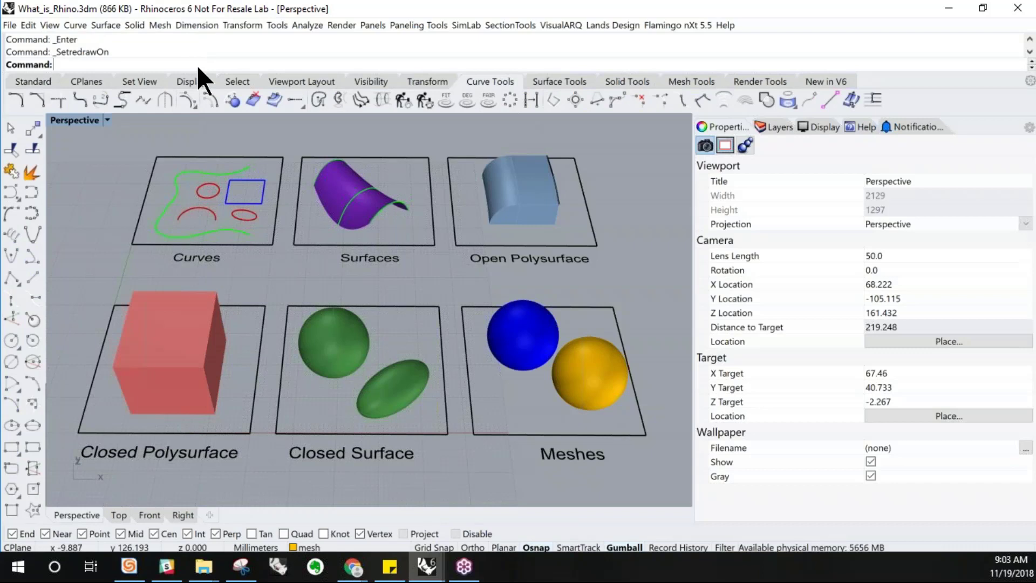
pyautogui.write('line')
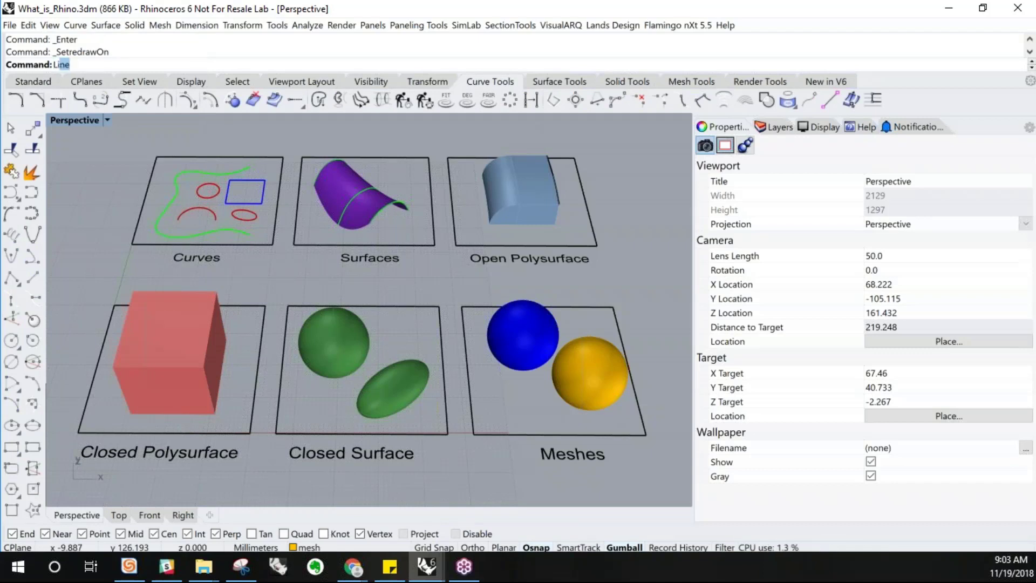
pyautogui.press('Return')
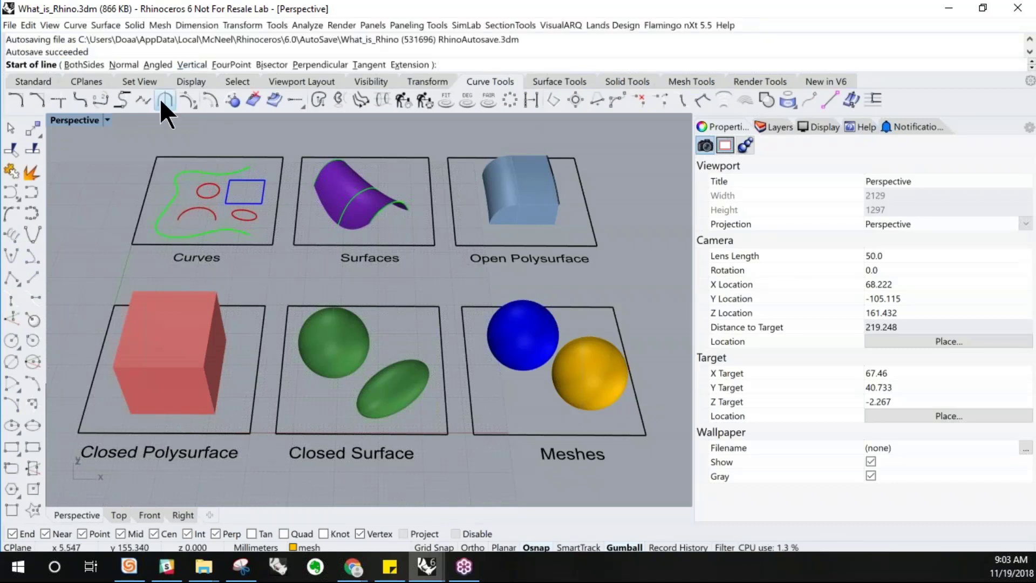
pyautogui.press('Escape')
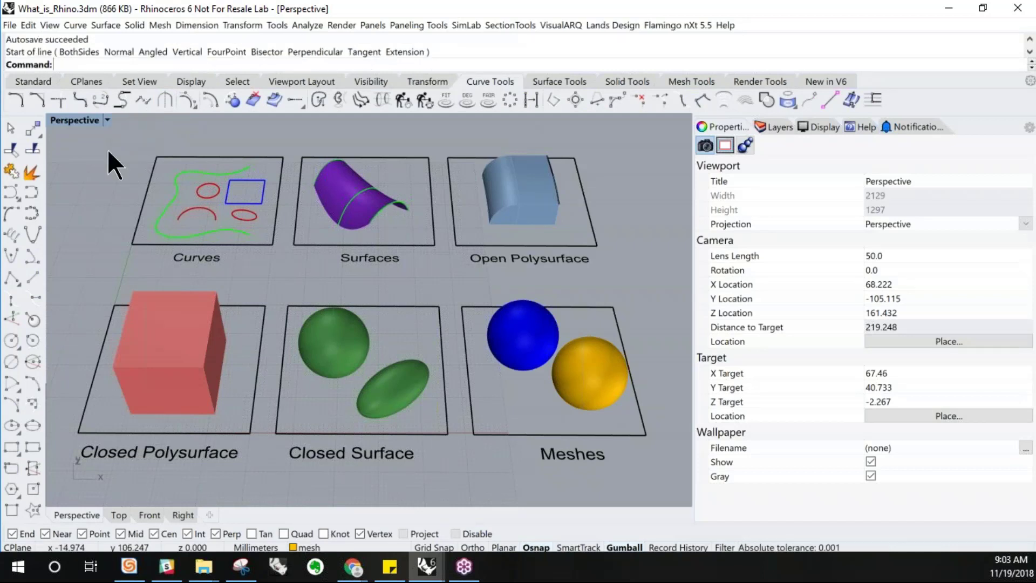
# Browse the CPlanes, Set View, Display, Select, Viewport Layout and Visibility toolbar tabs, returning to Standard
pyautogui.click(33, 81)
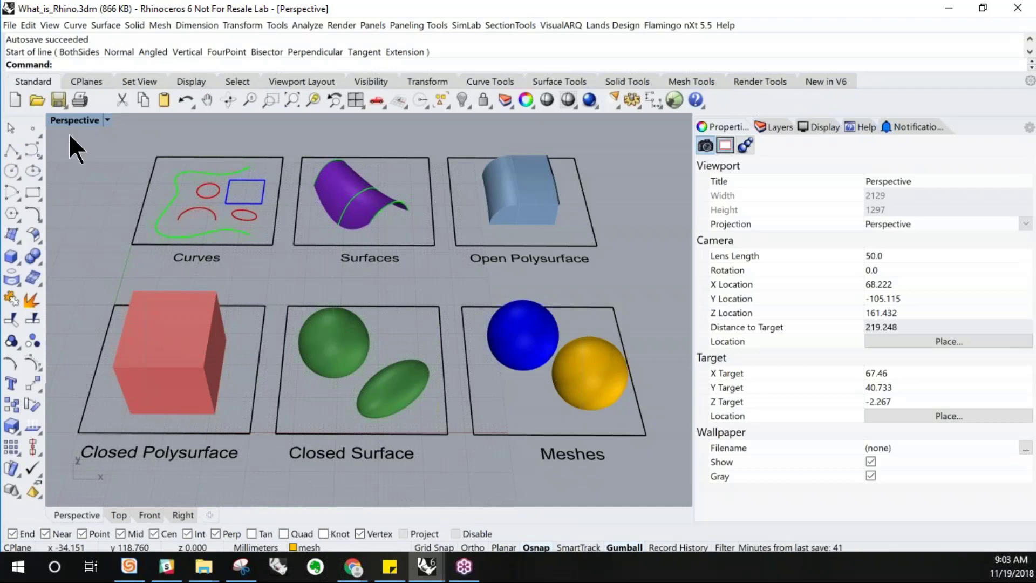
pyautogui.click(87, 82)
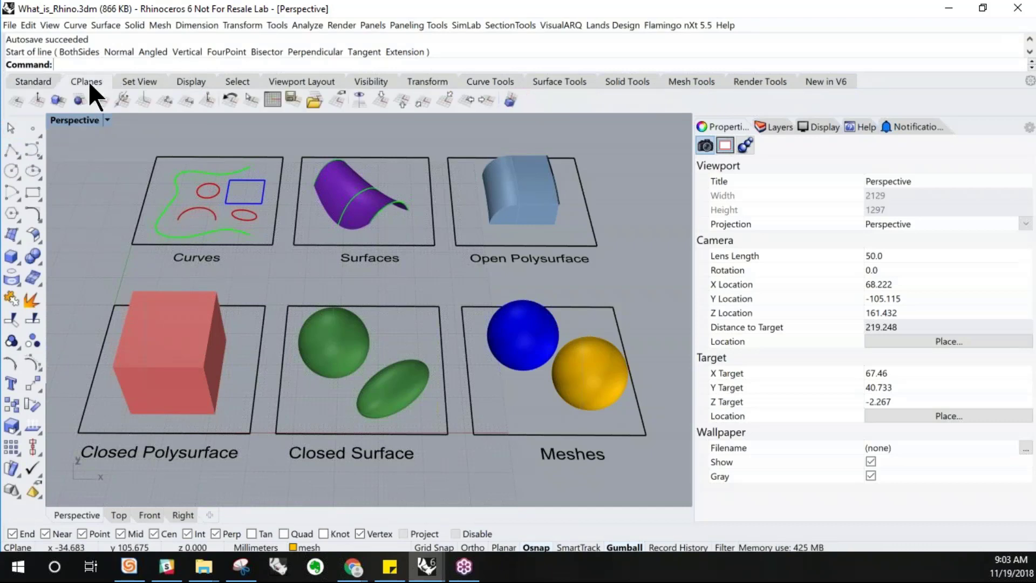
pyautogui.click(156, 76)
pyautogui.click(197, 76)
pyautogui.click(232, 76)
pyautogui.click(288, 75)
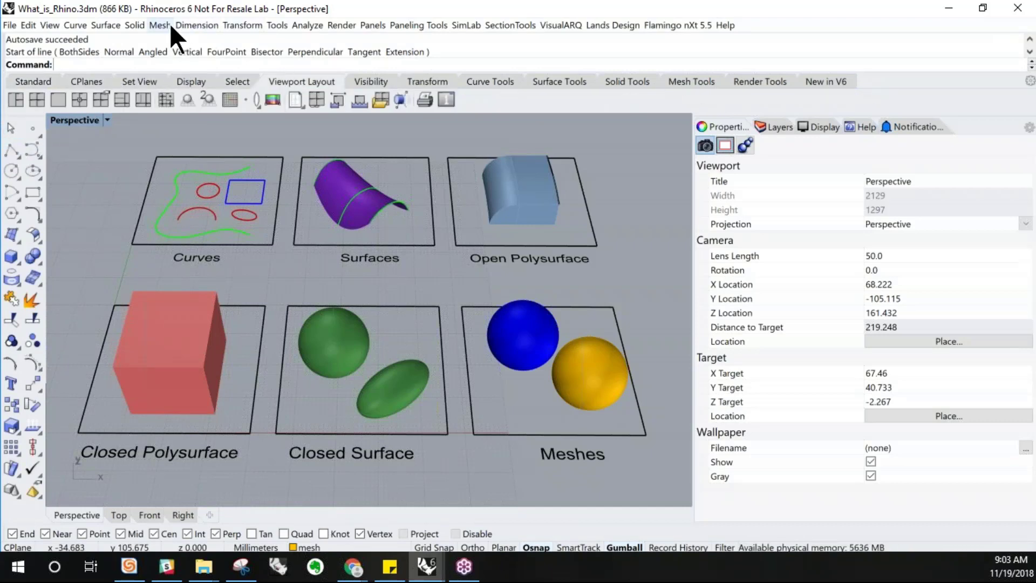
pyautogui.click(373, 77)
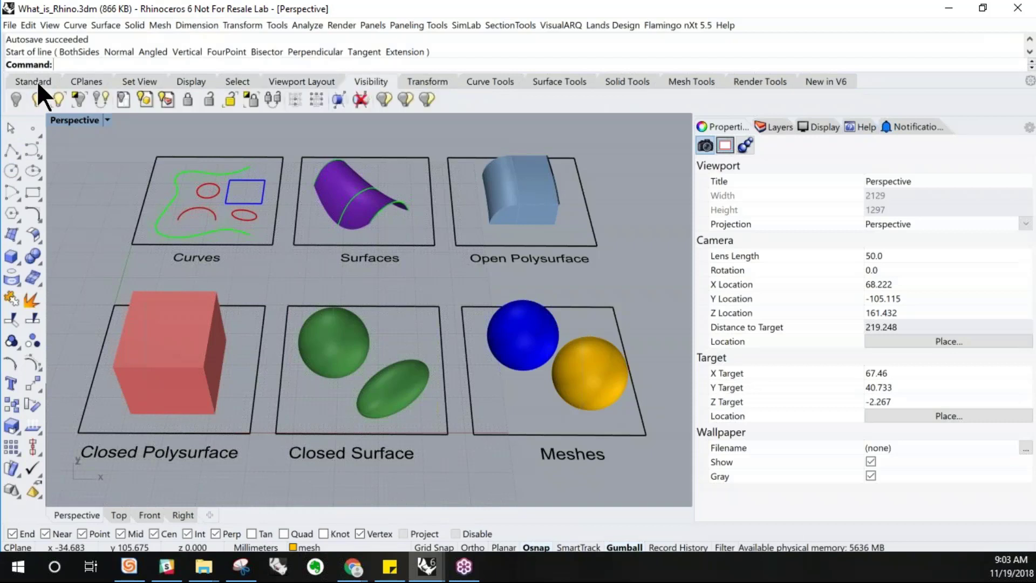
pyautogui.click(25, 80)
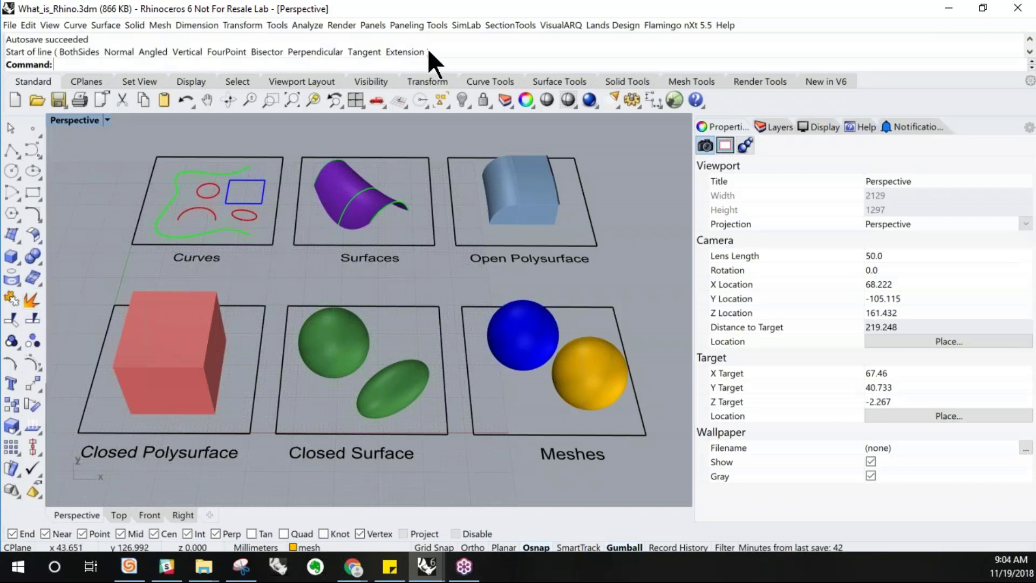
pyautogui.click(84, 81)
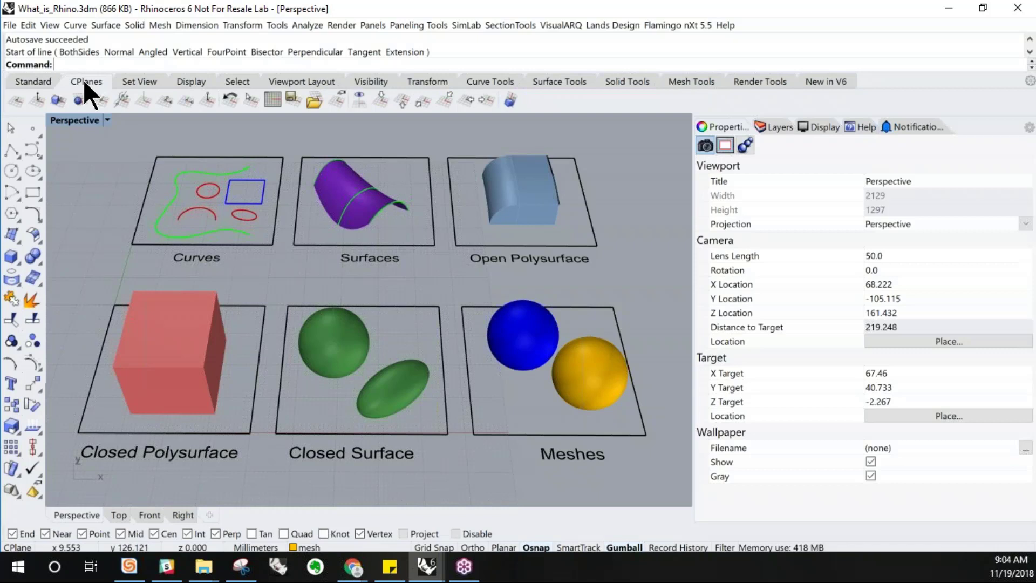
pyautogui.click(28, 81)
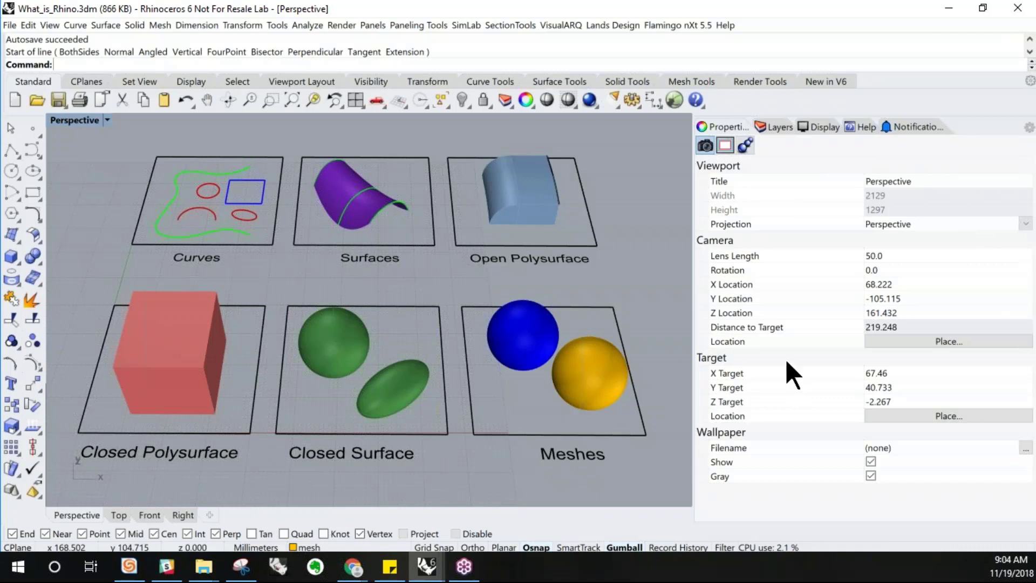
# Browse the Layers, Display, Help, Notifications and Properties side panels
pyautogui.click(777, 126)
pyautogui.click(833, 130)
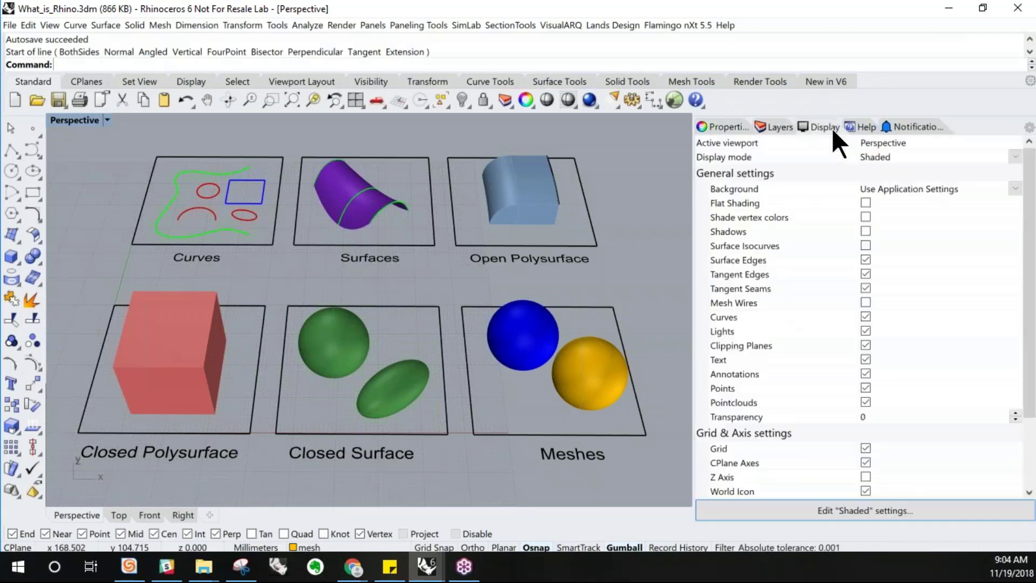
pyautogui.click(860, 128)
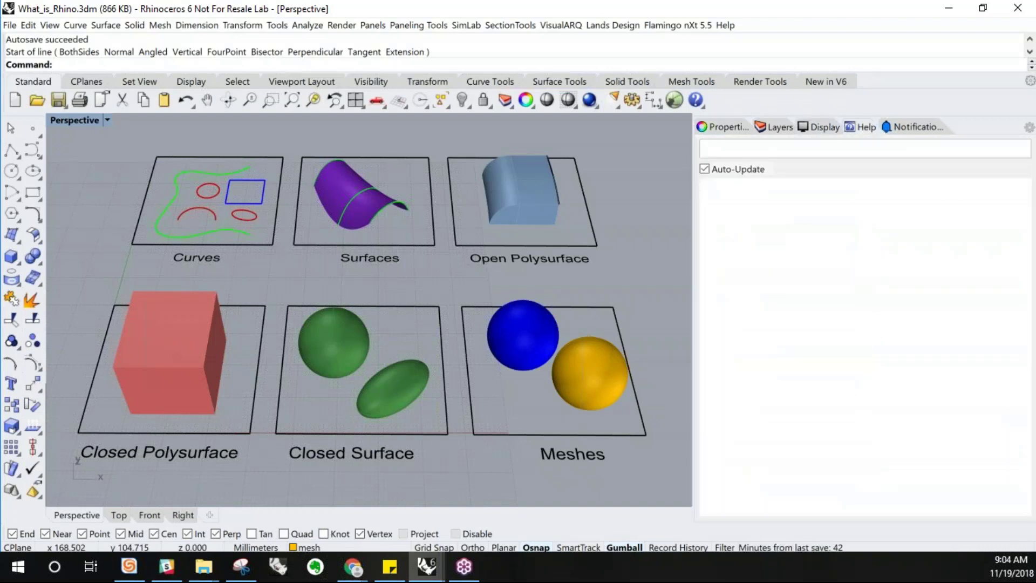
pyautogui.click(895, 125)
pyautogui.click(734, 126)
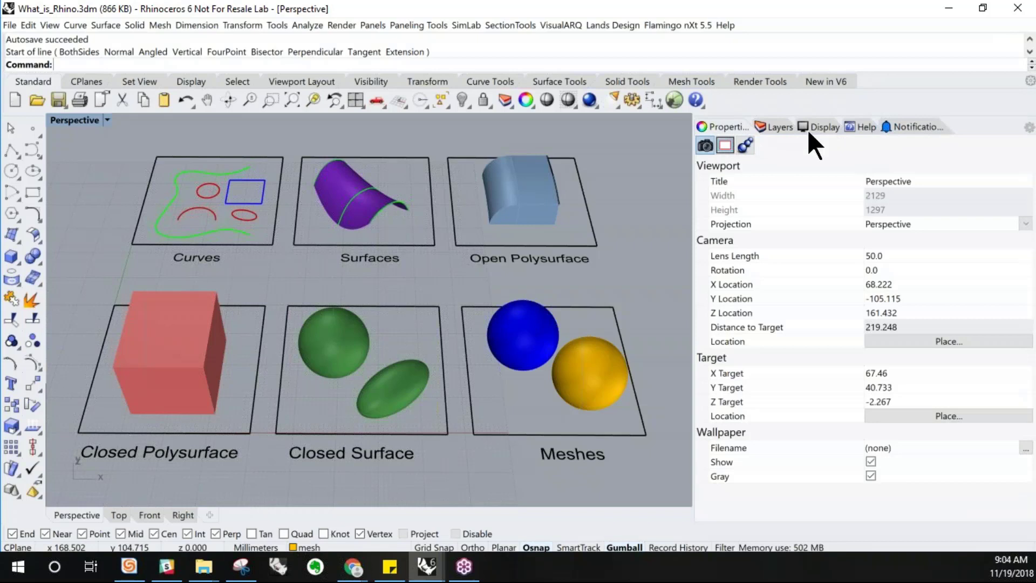
# Remove the Notifications panel from the side panel tabs
pyautogui.rightClick(895, 127)
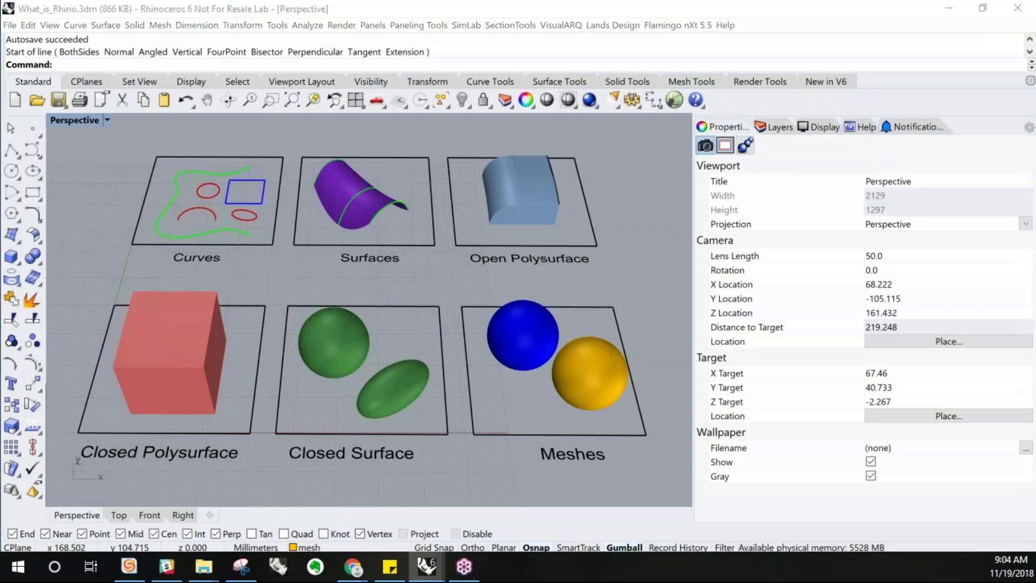
pyautogui.click(851, 132)
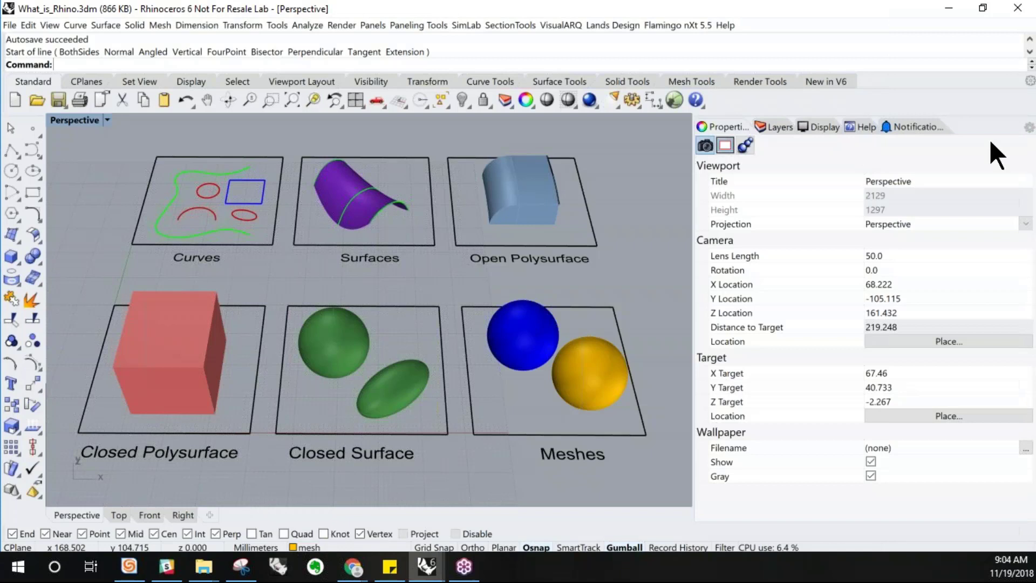
pyautogui.click(1030, 129)
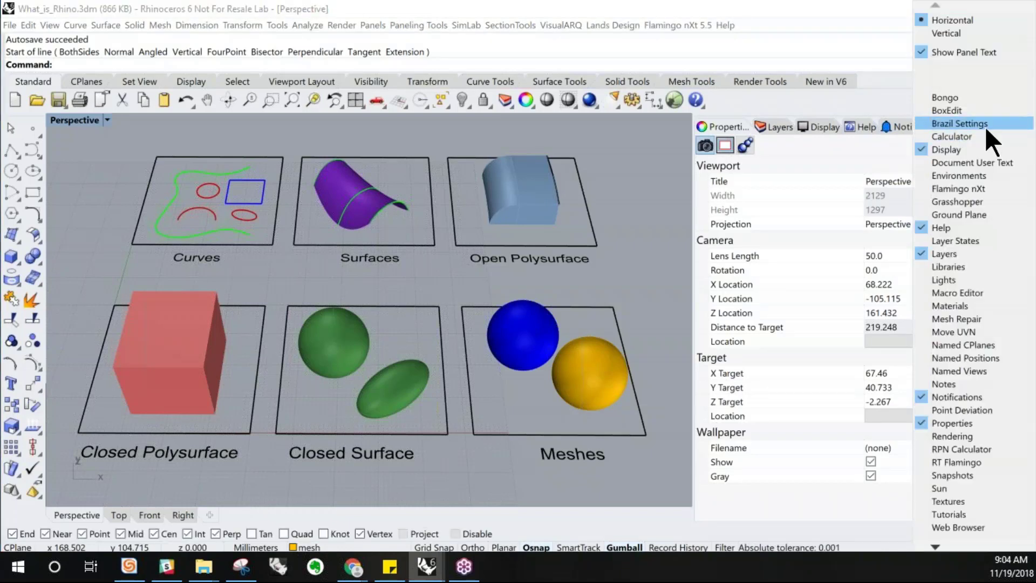
pyautogui.click(940, 394)
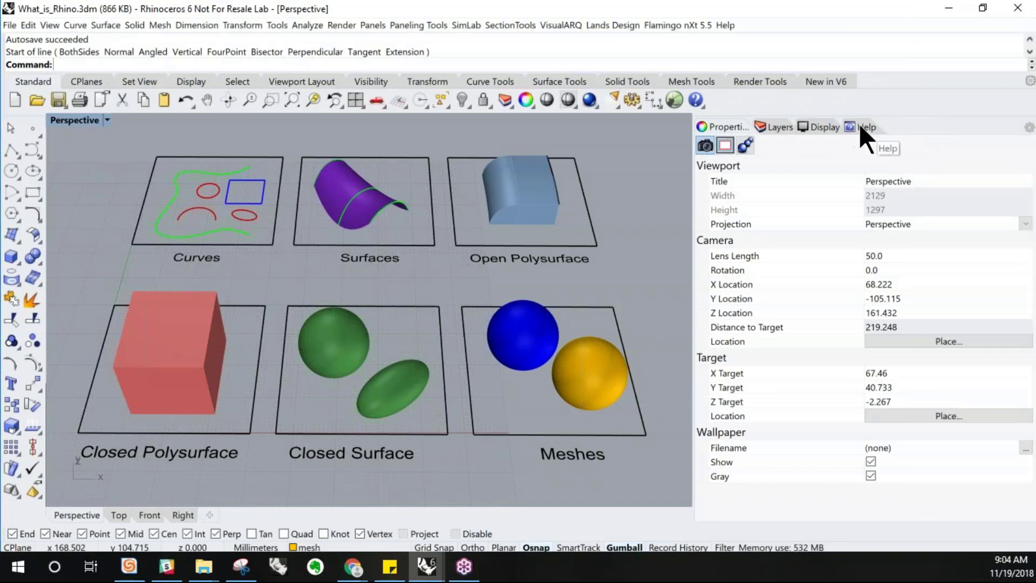
# Undock the Help panel into a floating window and dock it back among the side panel tabs
pyautogui.moveTo(860, 129); pyautogui.dragTo(637, 168)
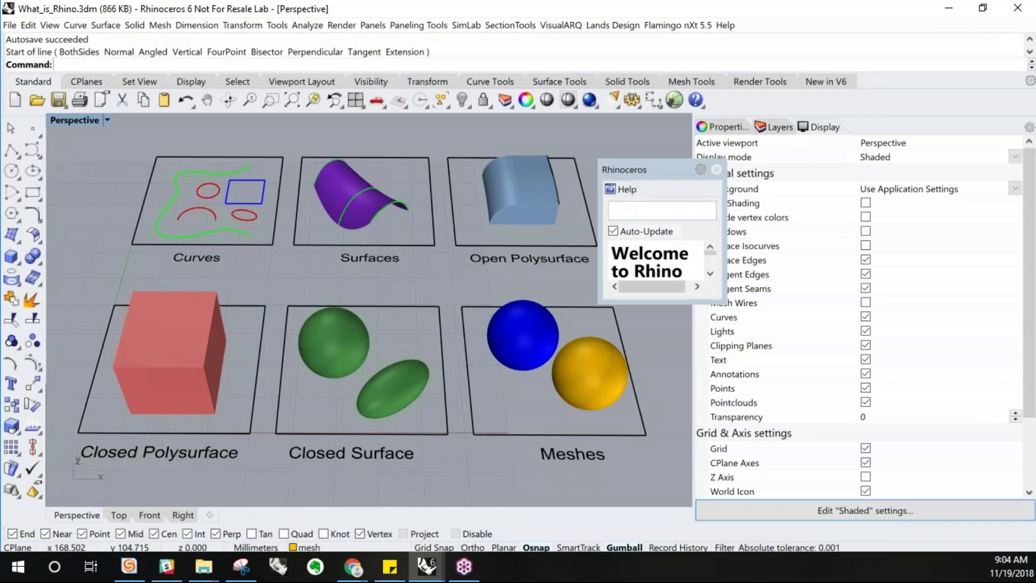
pyautogui.moveTo(626, 188); pyautogui.dragTo(682, 167)
pyautogui.moveTo(796, 141); pyautogui.dragTo(858, 132)
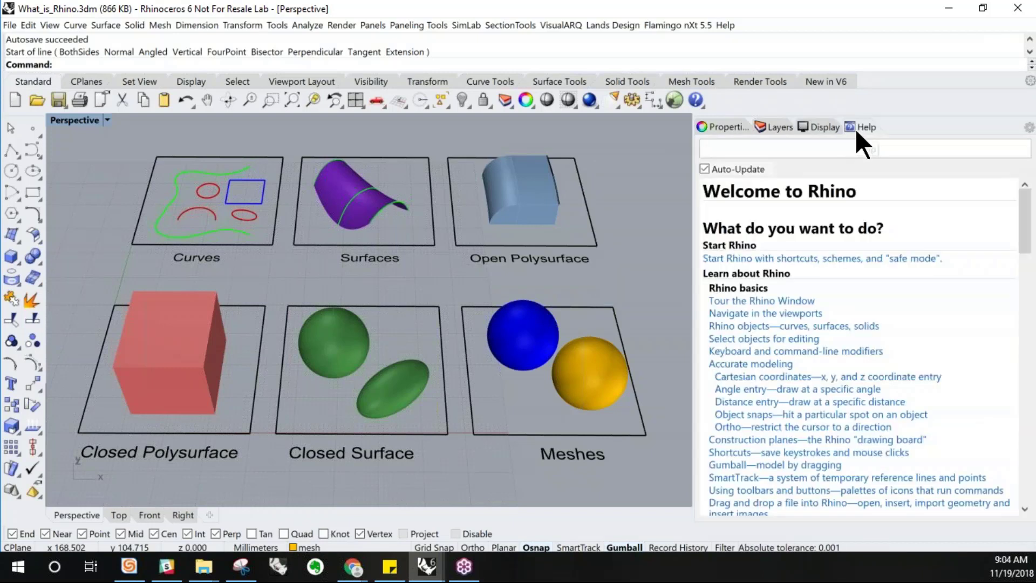
# Show the Properties panel and switch between the Top, Front, Right and Perspective viewports
pyautogui.click(712, 130)
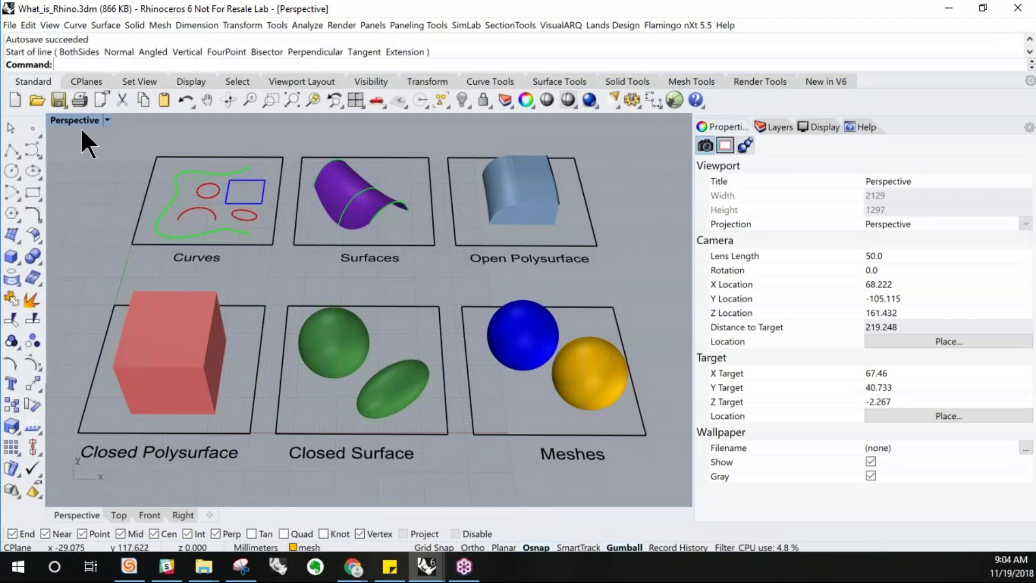
pyautogui.click(118, 515)
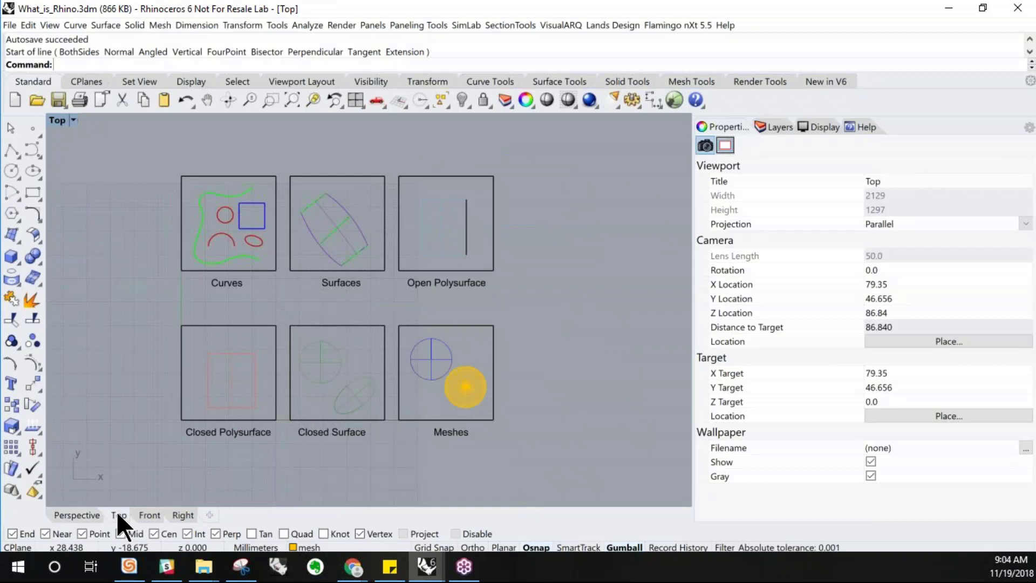
pyautogui.click(150, 515)
pyautogui.click(183, 514)
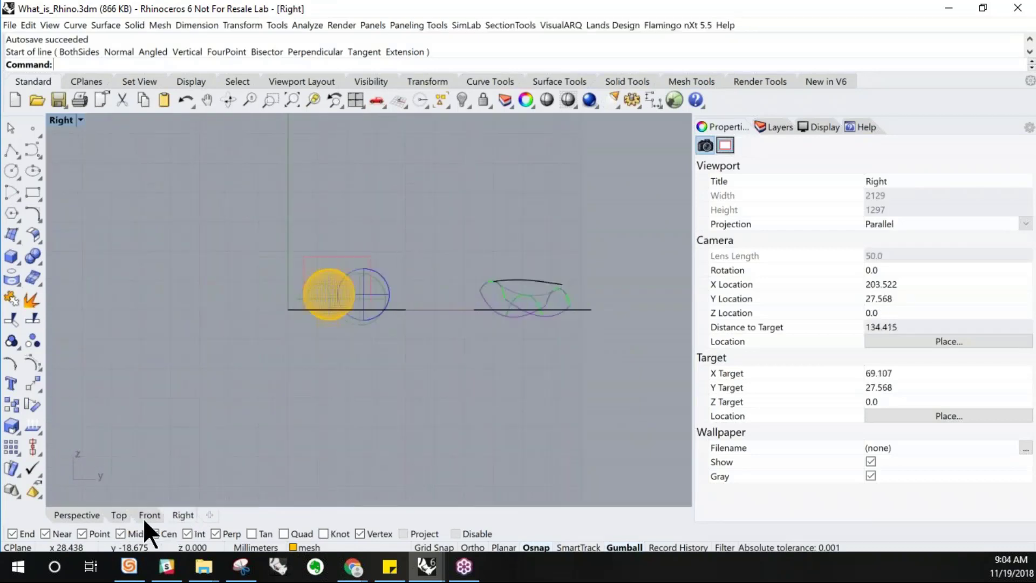
pyautogui.click(92, 515)
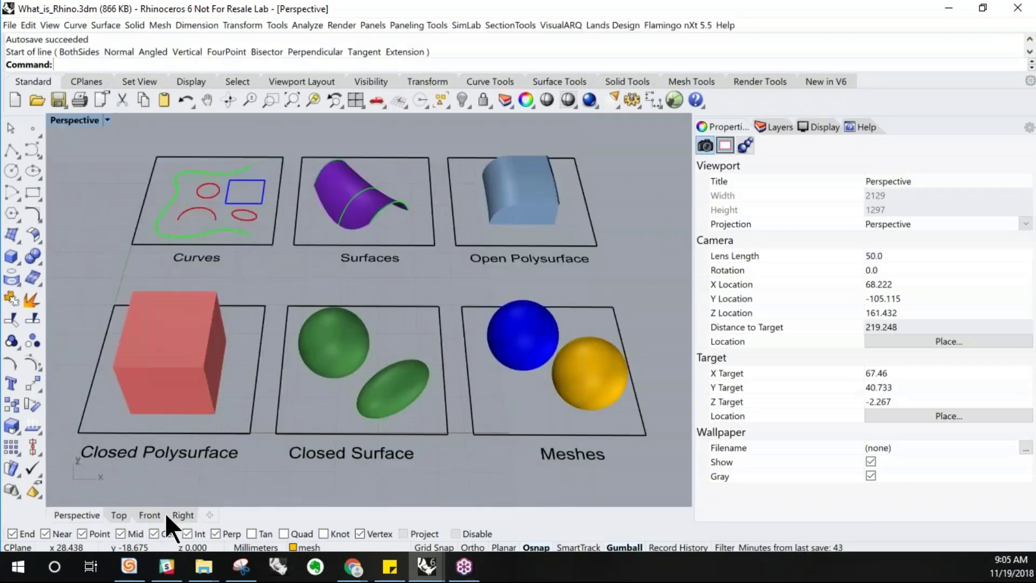
# Restore the four-viewport layout and make the Top viewport active
pyautogui.doubleClick(68, 120)
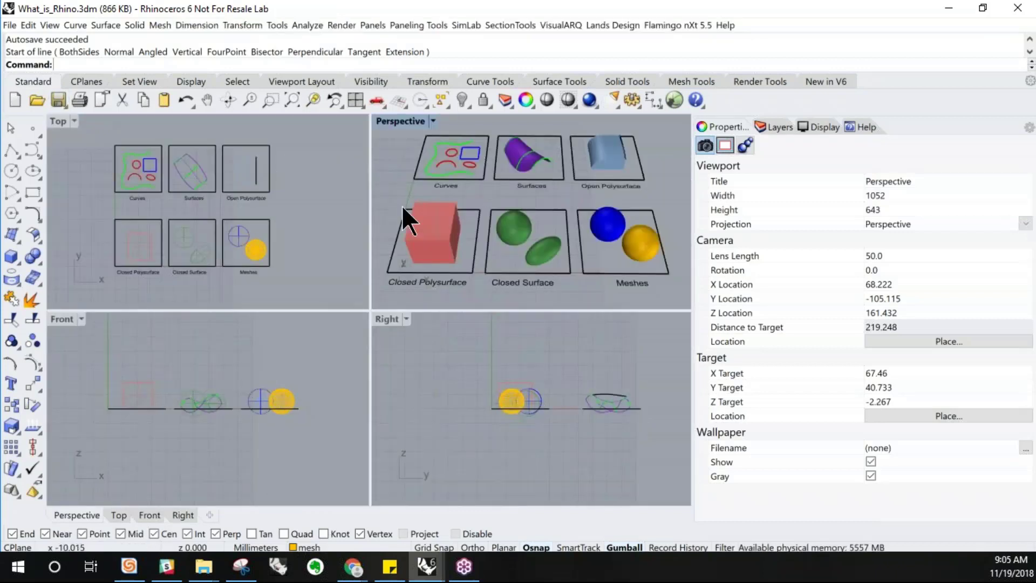
pyautogui.doubleClick(57, 121)
pyautogui.doubleClick(56, 120)
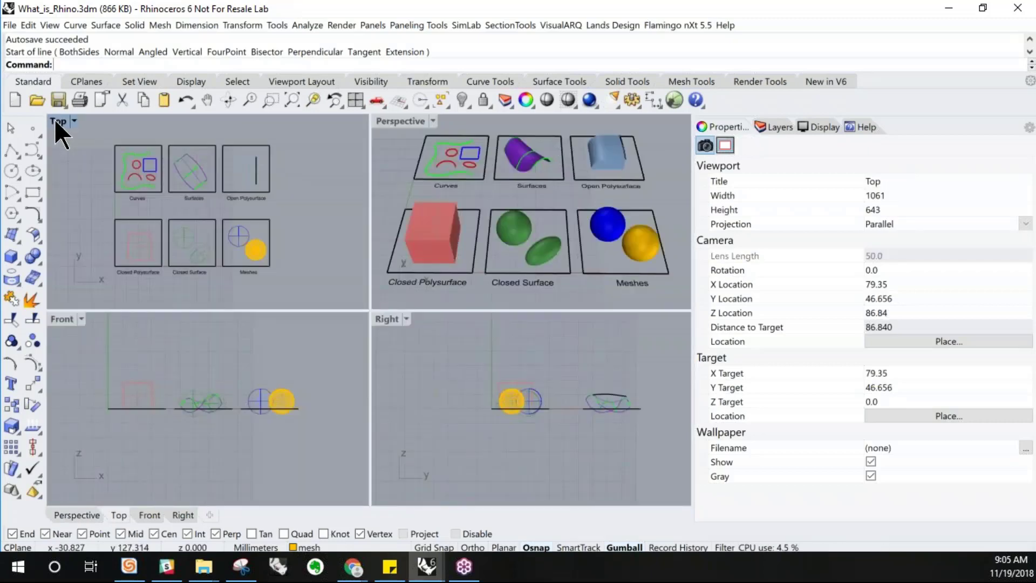
# Maximize the Perspective viewport
pyautogui.click(396, 120)
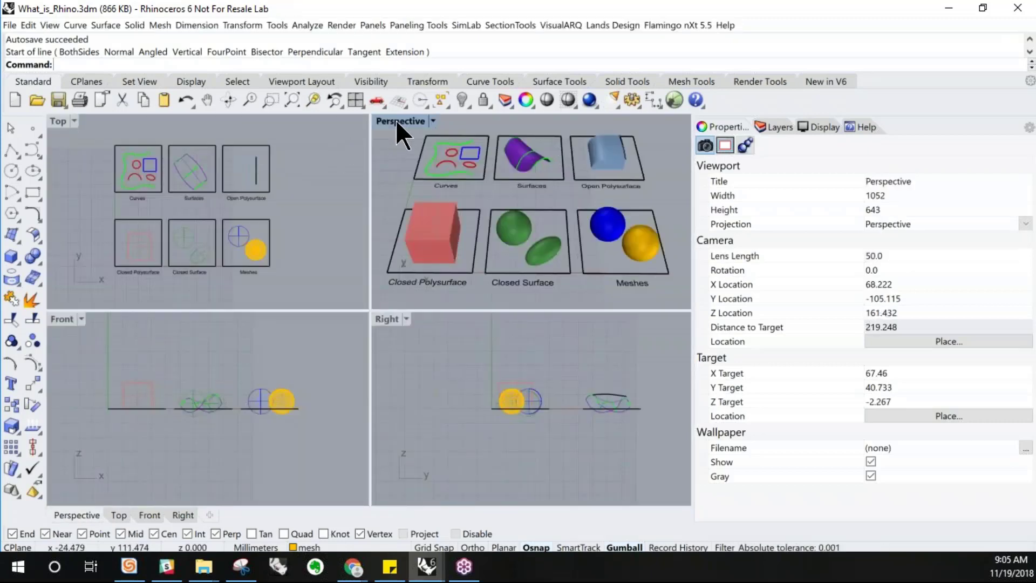
pyautogui.doubleClick(396, 120)
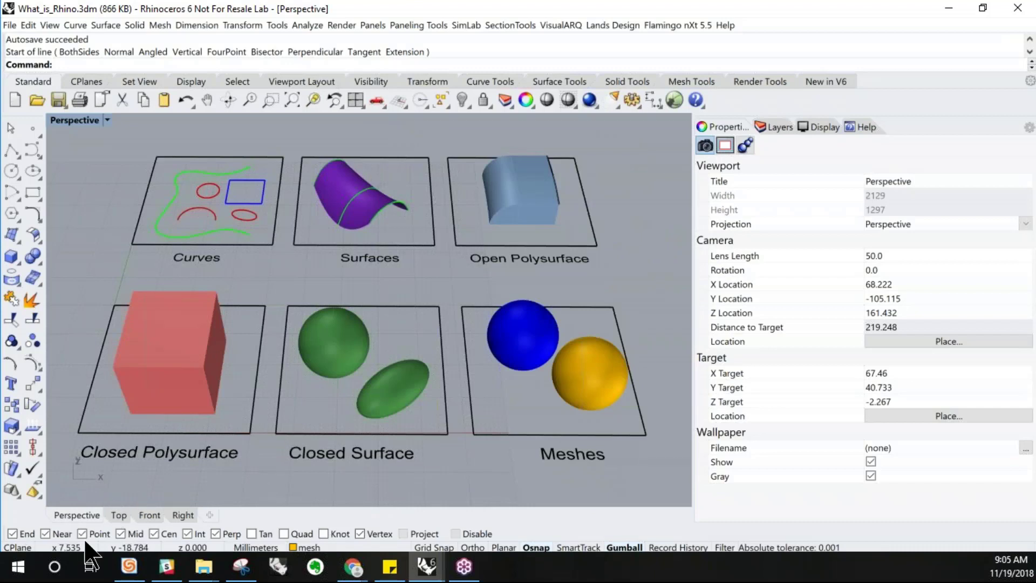
# Turn object snaps off and back on
pyautogui.click(551, 547)
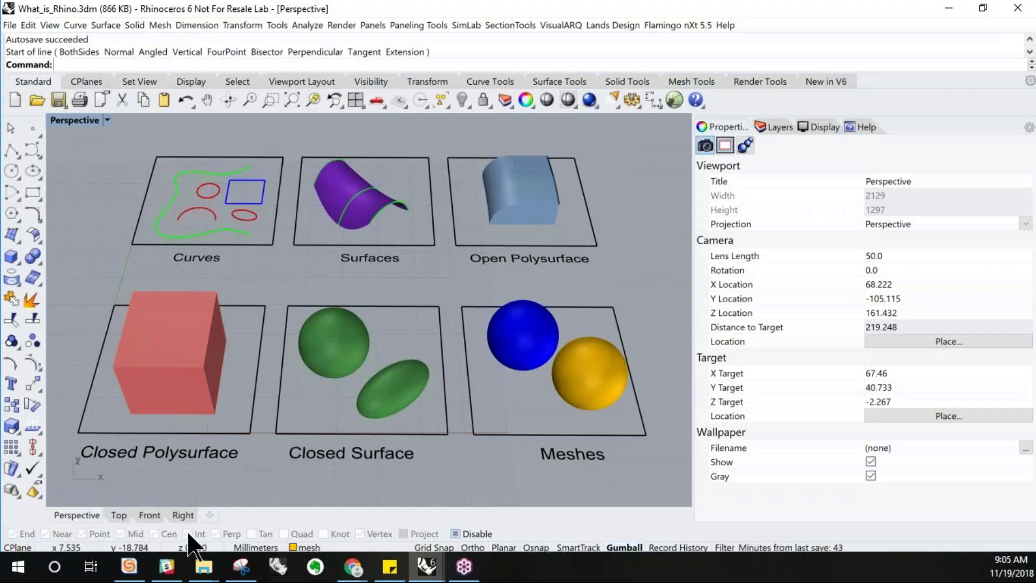
pyautogui.click(536, 548)
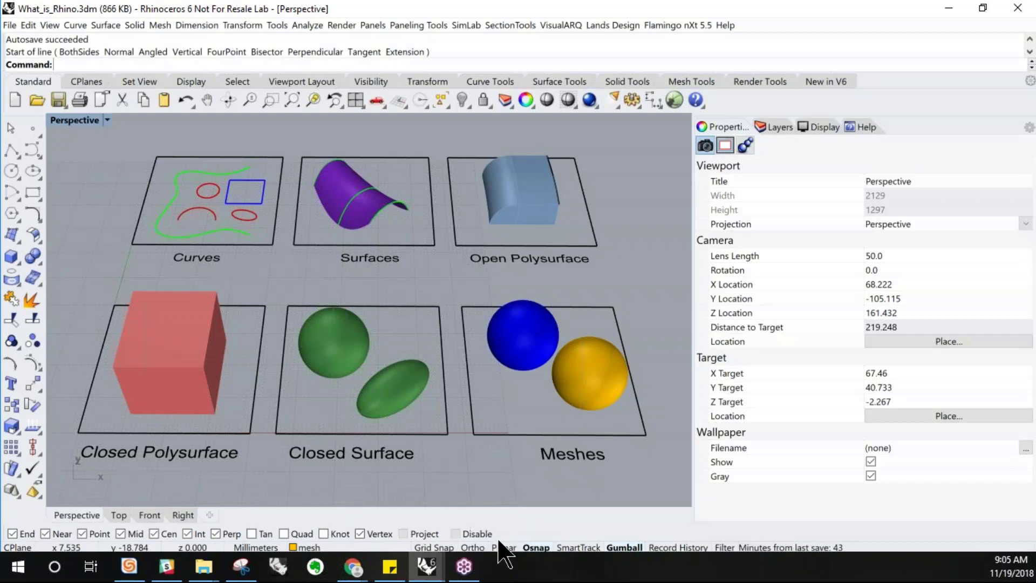
# Open the status bar layer list and show the Layers panel among the side panel tabs
pyautogui.click(258, 548)
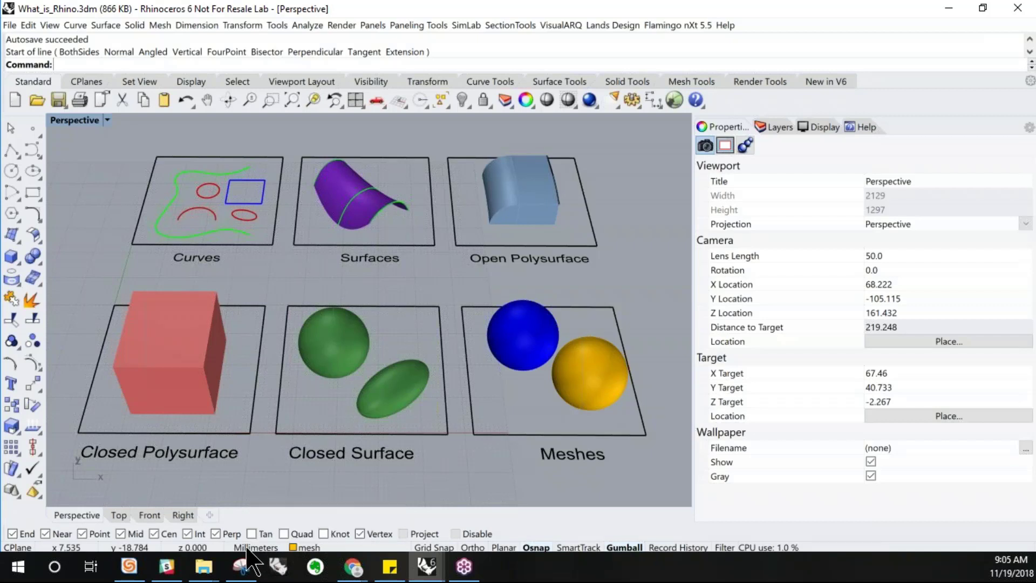
pyautogui.click(319, 547)
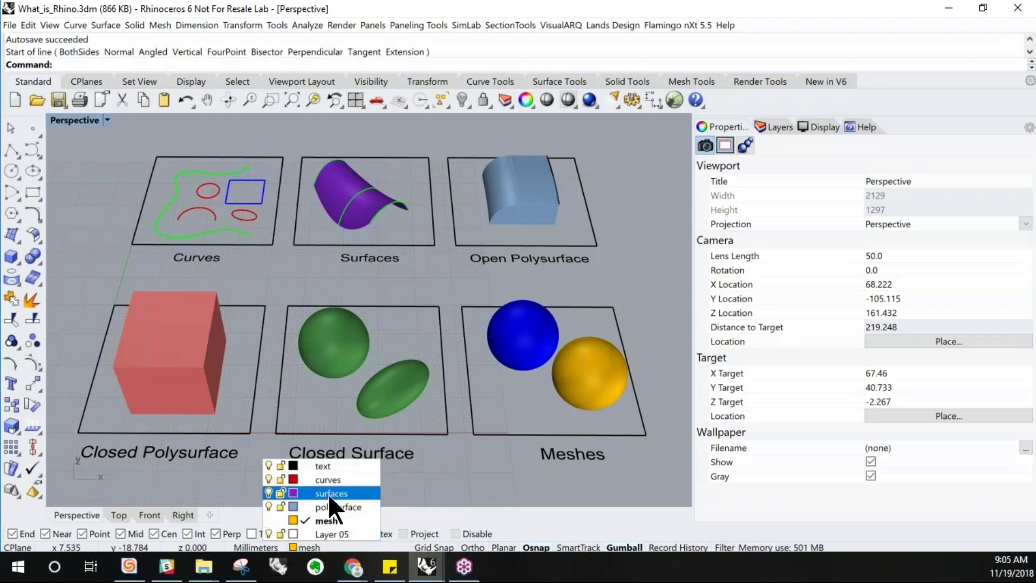
pyautogui.click(328, 547)
pyautogui.click(328, 548)
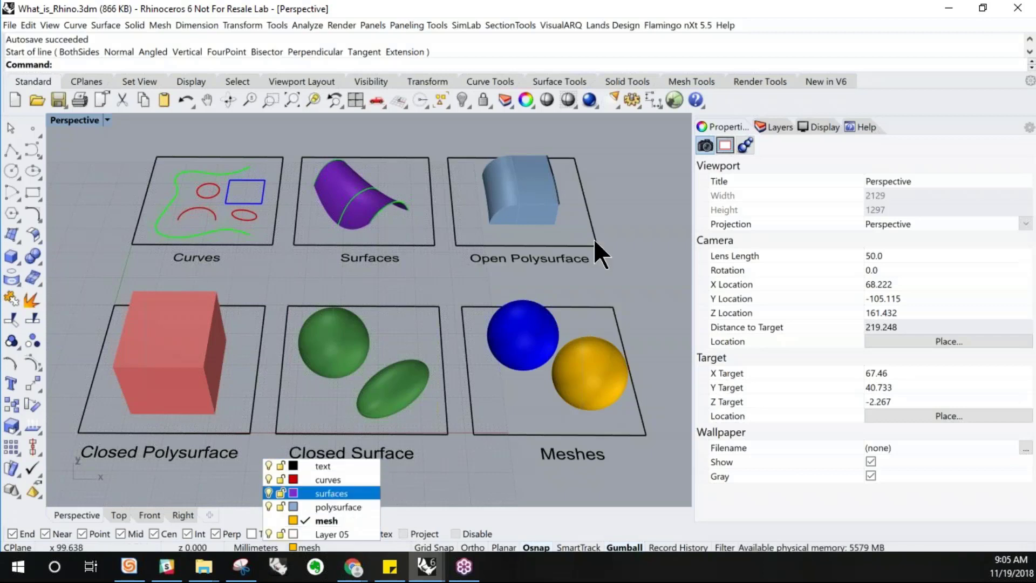
pyautogui.click(771, 125)
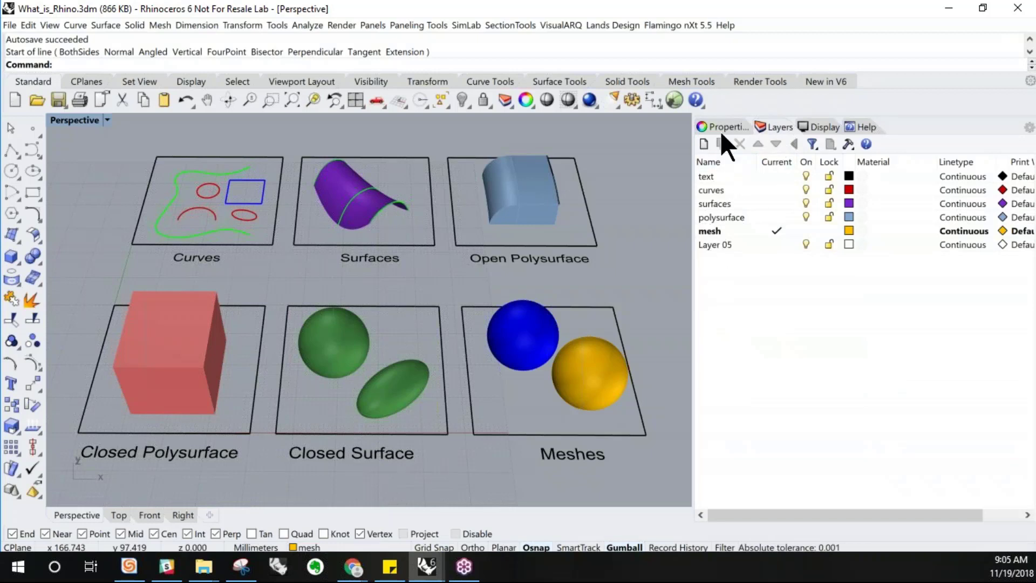
pyautogui.click(308, 547)
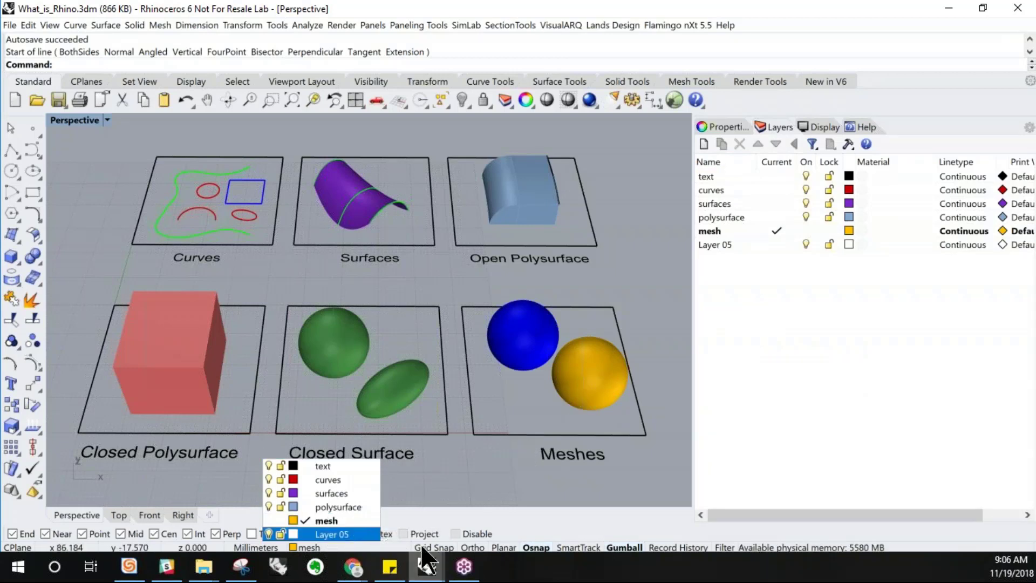
pyautogui.click(503, 526)
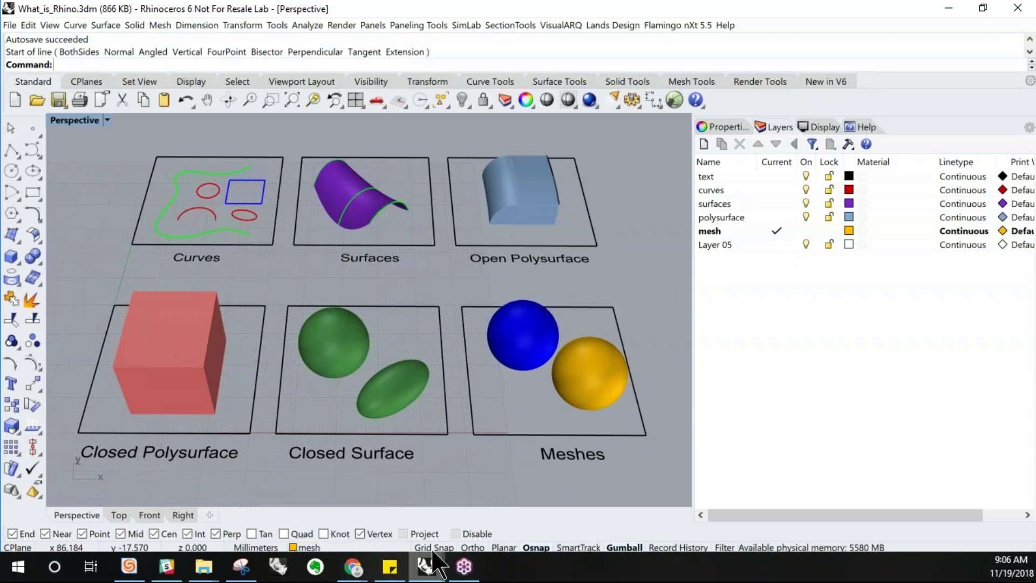
# Turn on Grid Snap
pyautogui.scroll(4, 424, 479)
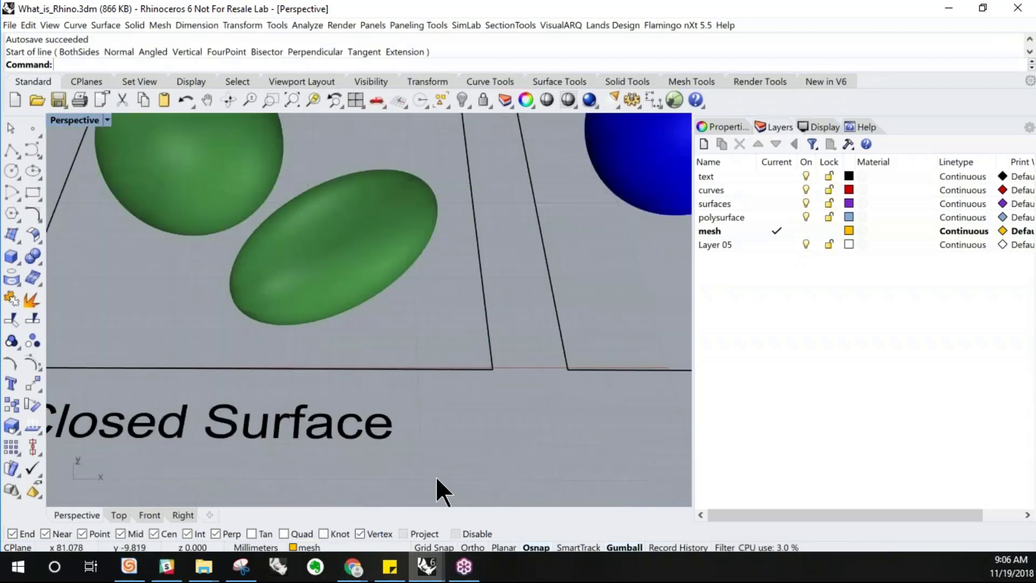
pyautogui.scroll(-2, 424, 479)
pyautogui.click(438, 549)
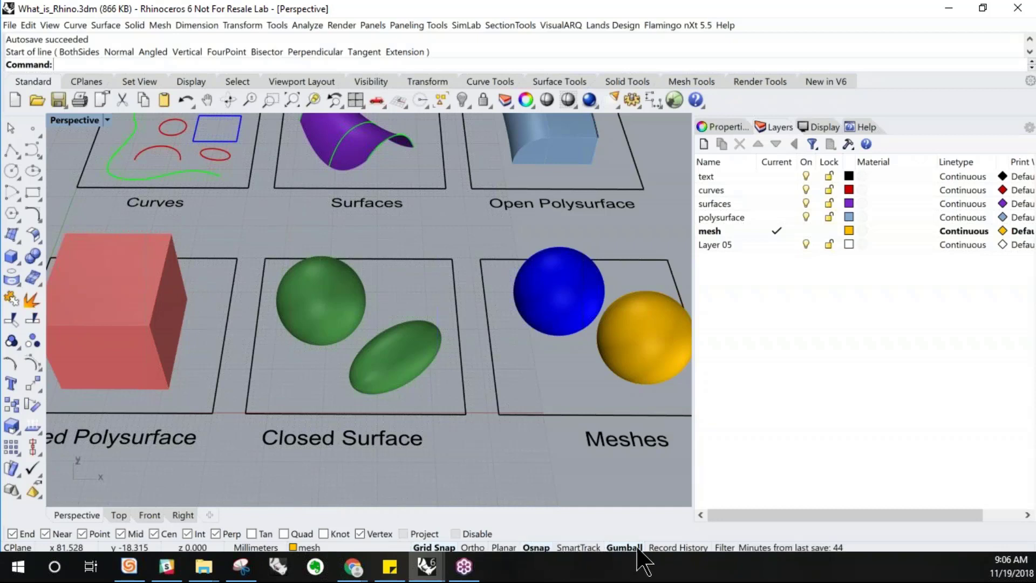
# Select the green ellipsoid and sphere in the Closed Surface area
pyautogui.scroll(-3, 342, 469)
pyautogui.moveTo(342, 470); pyautogui.dragTo(348, 435, button='right')
pyautogui.click(357, 361)
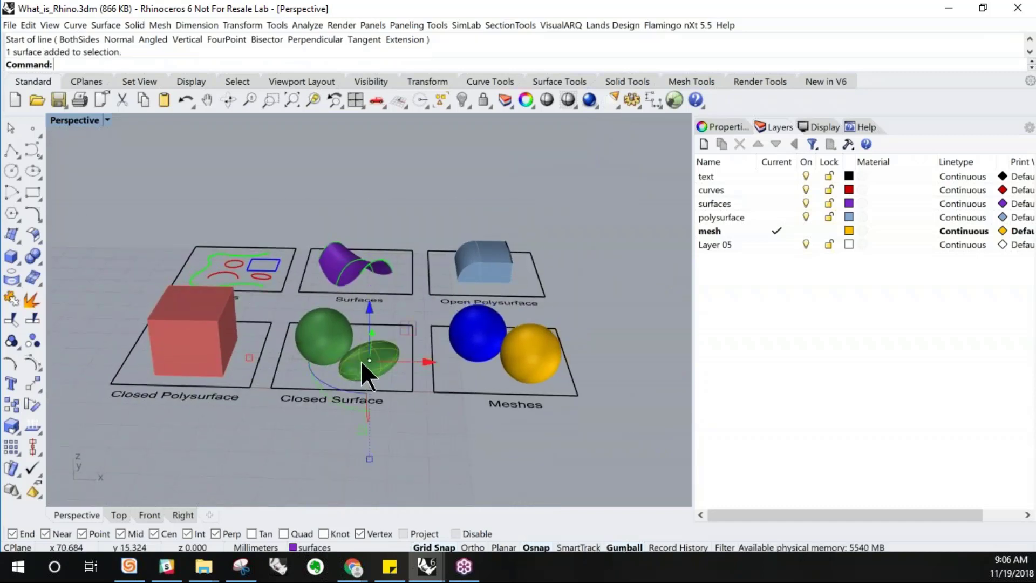
pyautogui.scroll(4, 361, 360)
pyautogui.click(310, 321)
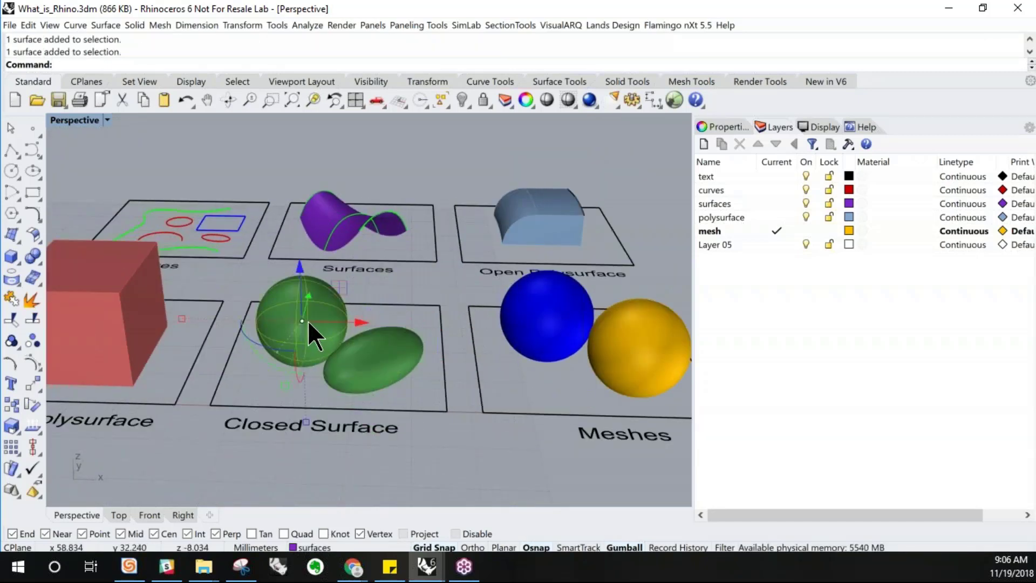
# Orbit and zoom the Perspective view to inspect the sample objects
pyautogui.scroll(3, 300, 319)
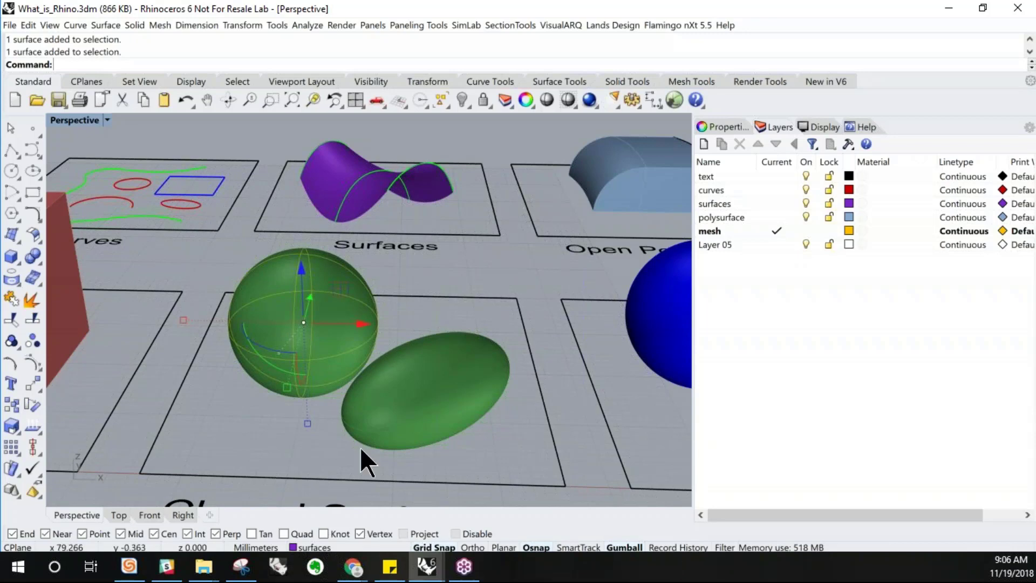
pyautogui.scroll(-9, 318, 319)
pyautogui.click(403, 438)
pyautogui.moveTo(389, 369)
pyautogui.mouseDown(button='right')
pyautogui.moveTo(394, 386)
pyautogui.moveTo(378, 383)
pyautogui.mouseUp(button='right')
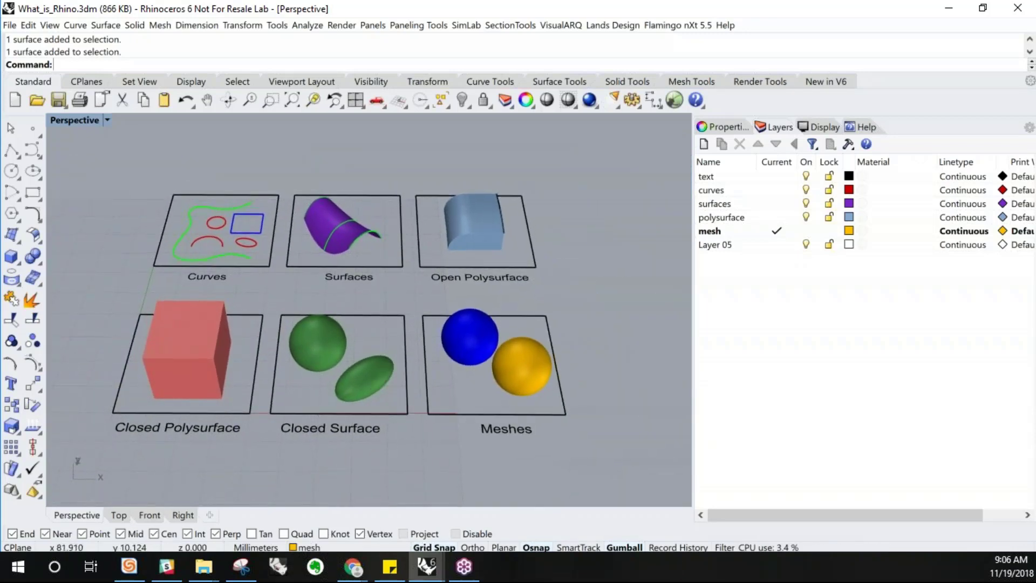
pyautogui.scroll(3, 377, 384)
pyautogui.scroll(-3, 377, 380)
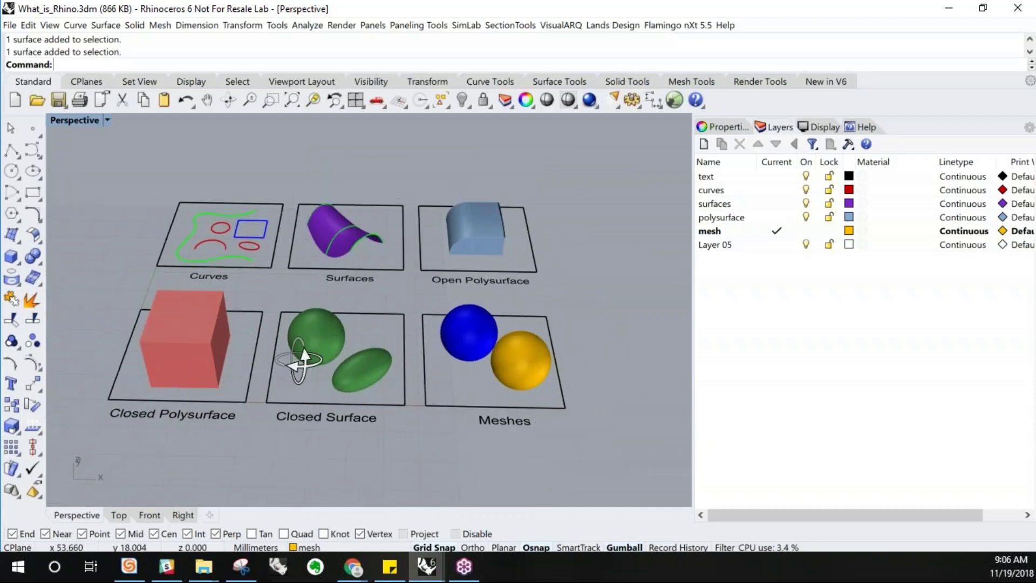
pyautogui.moveTo(227, 314); pyautogui.dragTo(230, 326, button='right')
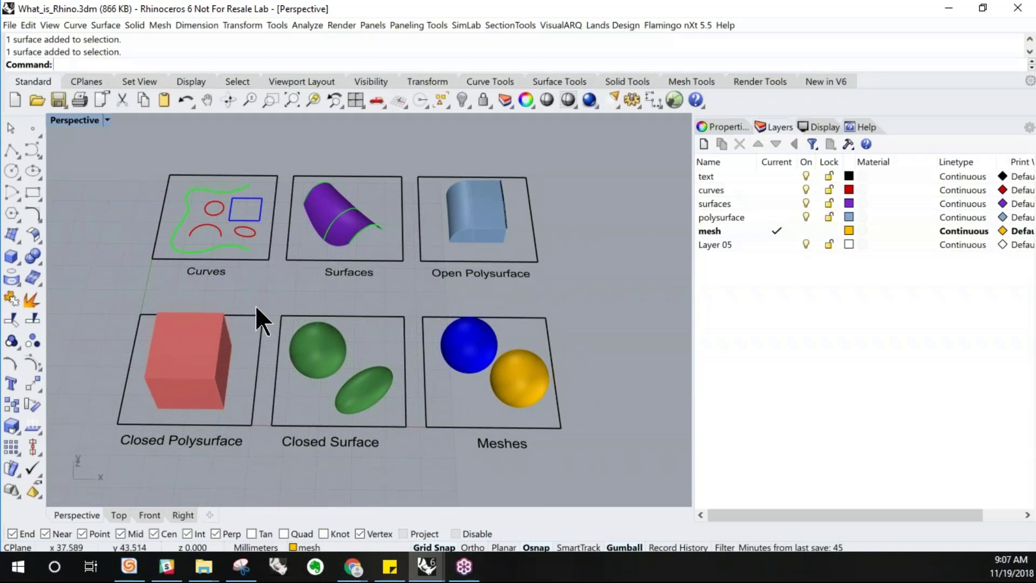
pyautogui.scroll(-3, 310, 316)
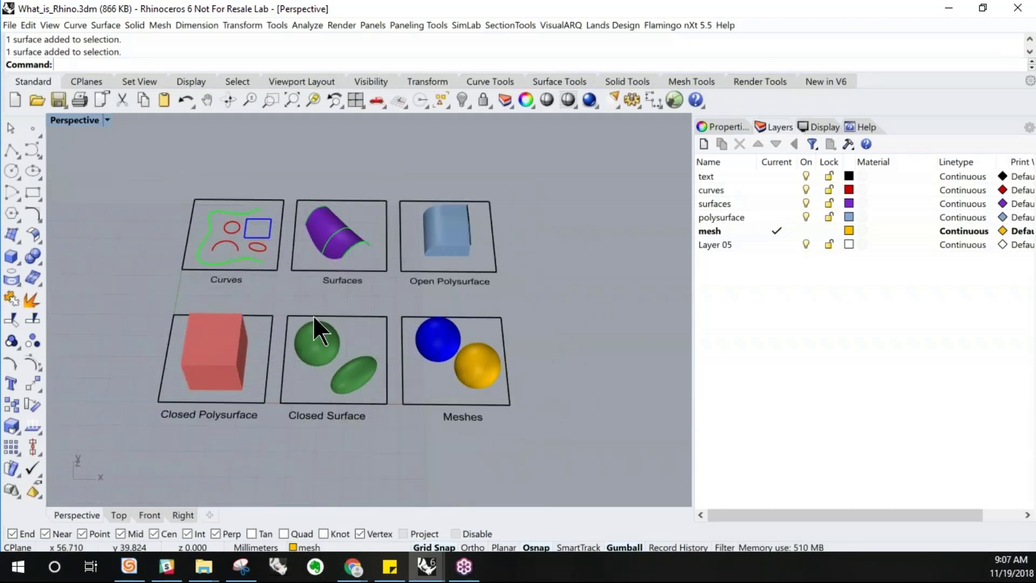
pyautogui.moveTo(346, 308); pyautogui.dragTo(343, 339, button='right')
pyautogui.scroll(4, 223, 175)
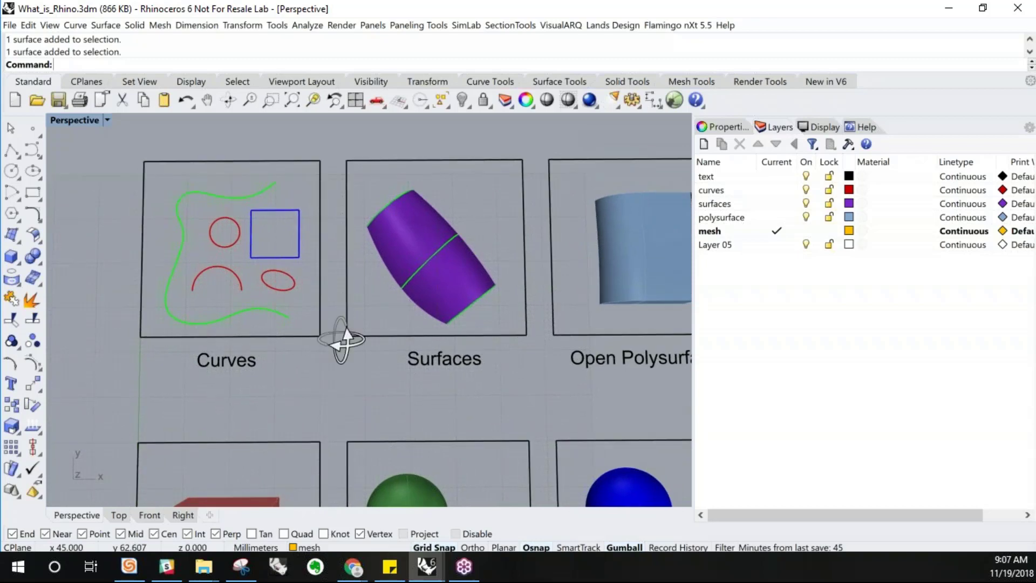
pyautogui.scroll(5, 341, 340)
pyautogui.scroll(-5, 345, 352)
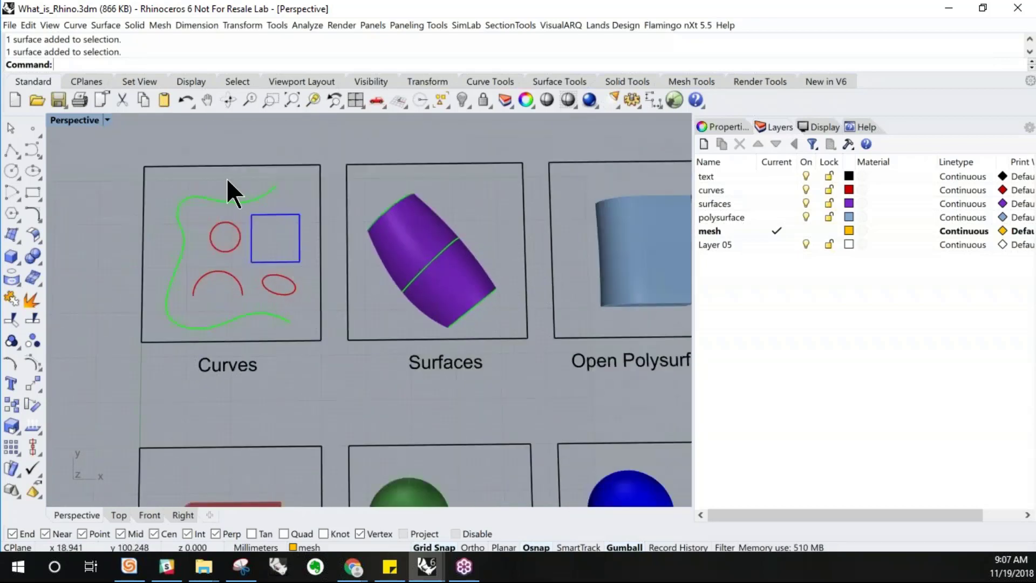
pyautogui.scroll(3, 226, 178)
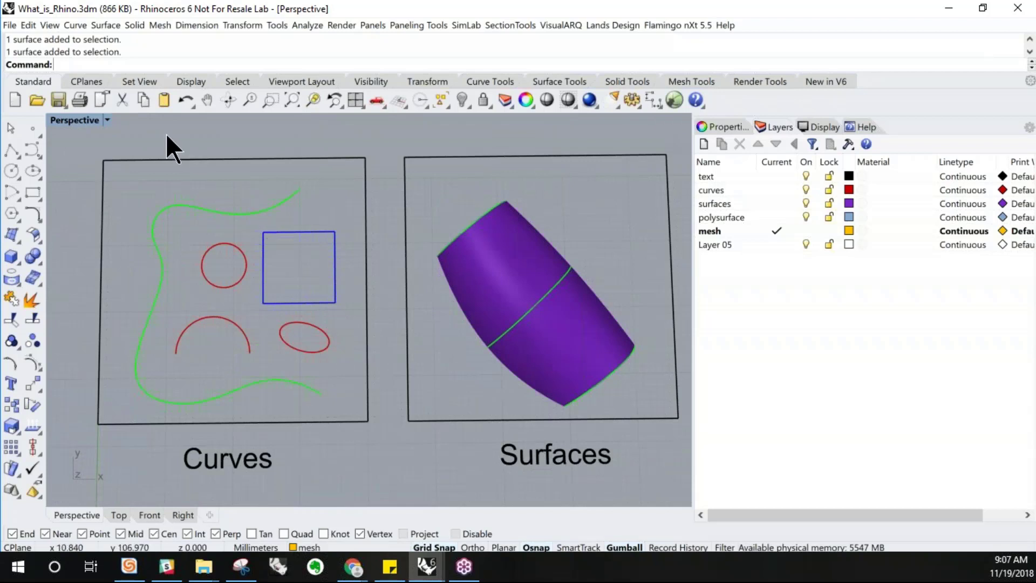
pyautogui.click(75, 25)
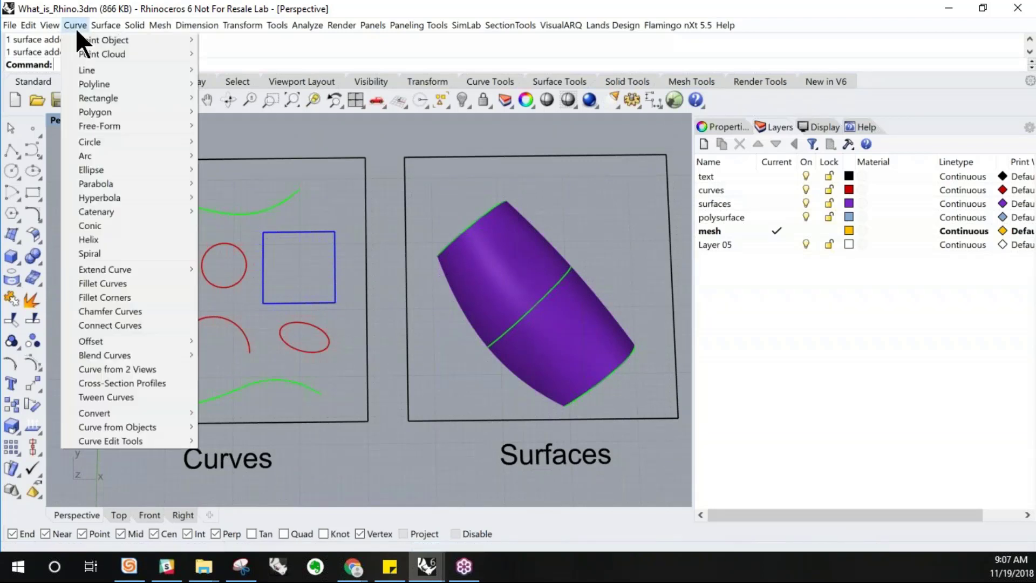
pyautogui.click(76, 28)
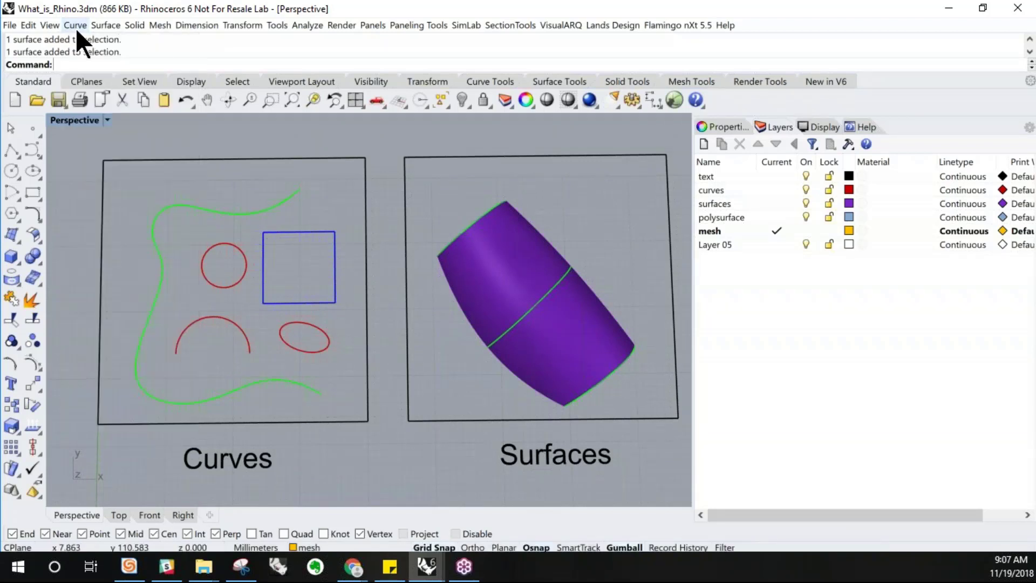
pyautogui.click(478, 83)
pyautogui.click(34, 83)
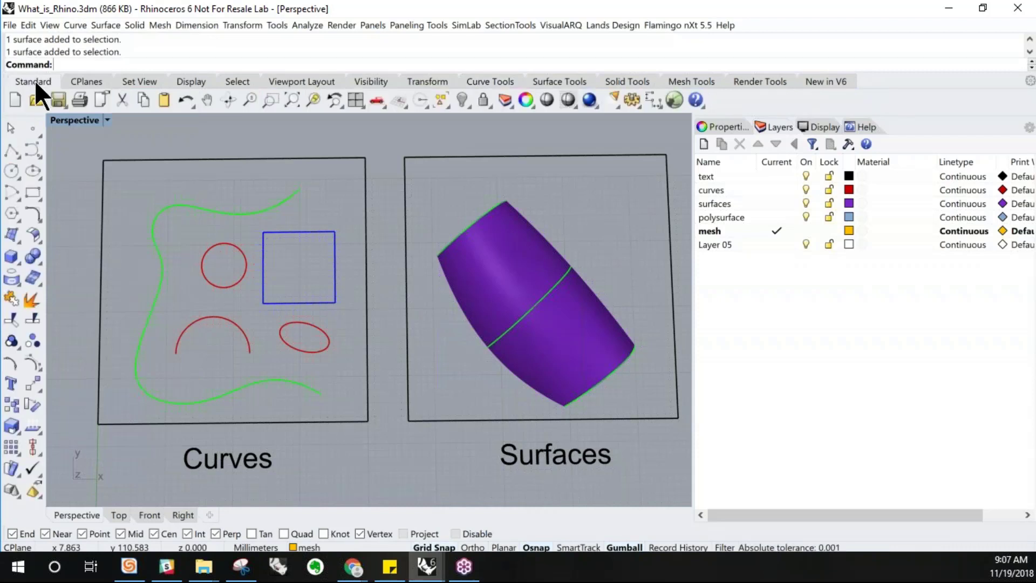
# Select the blue rectangle in the Curves area and its upper-right control point
pyautogui.moveTo(308, 271); pyautogui.dragTo(264, 280)
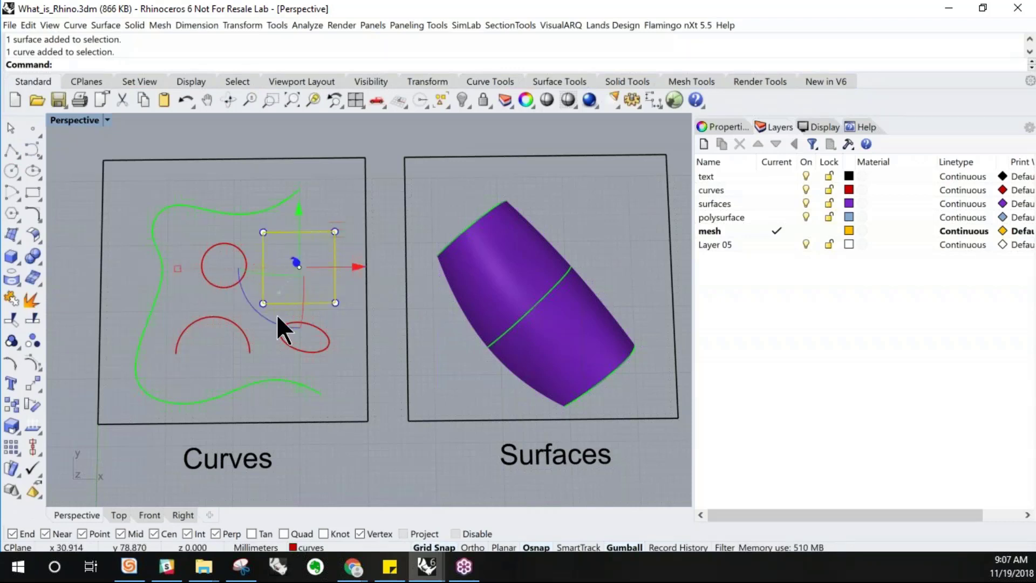
pyautogui.click(318, 252)
pyautogui.click(314, 232)
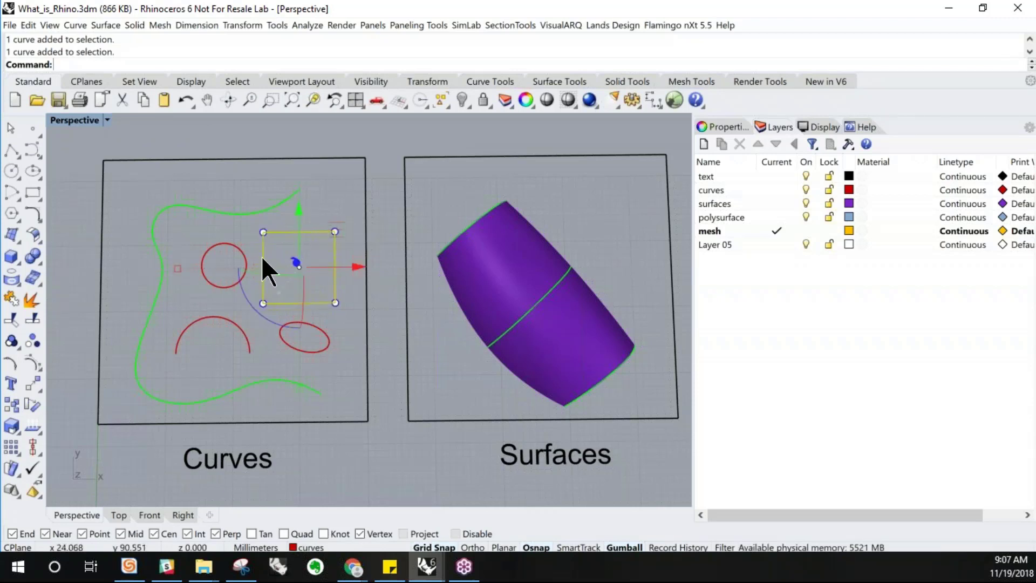
pyautogui.scroll(3, 342, 299)
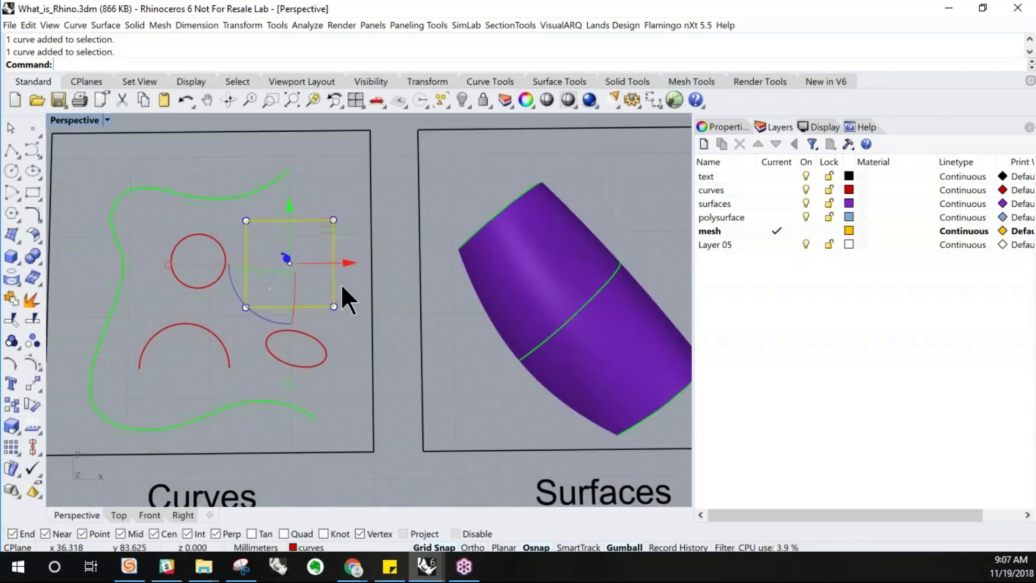
pyautogui.moveTo(318, 184); pyautogui.dragTo(339, 227)
pyautogui.scroll(-2, 316, 348)
pyautogui.moveTo(338, 295); pyautogui.dragTo(336, 274, button='right')
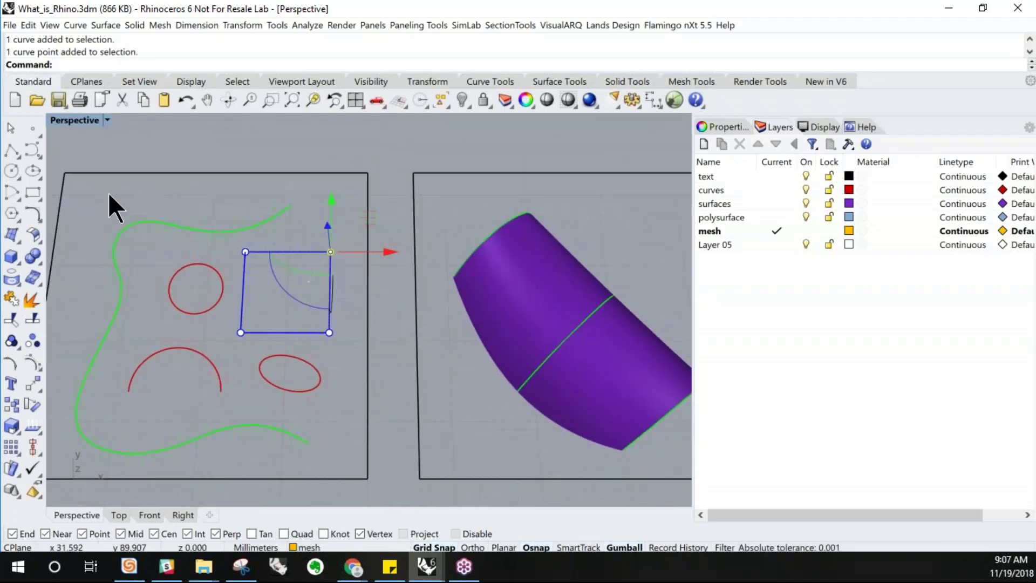
# Restore the four-viewport layout and maximize the Top viewport
pyautogui.doubleClick(79, 116)
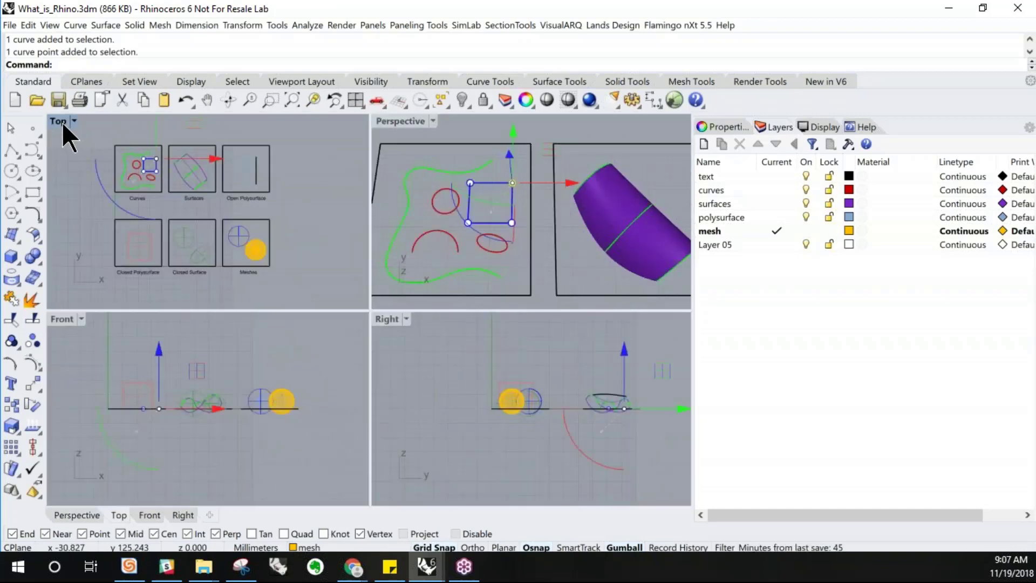
pyautogui.doubleClick(64, 121)
pyautogui.scroll(4, 248, 202)
pyautogui.scroll(5, 248, 202)
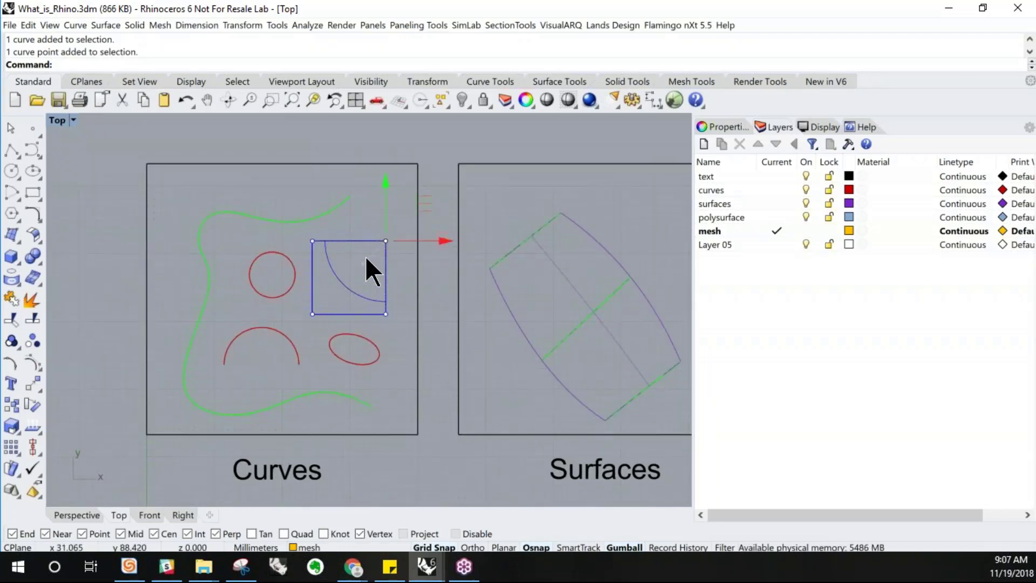
pyautogui.moveTo(378, 299); pyautogui.dragTo(399, 326, button='right')
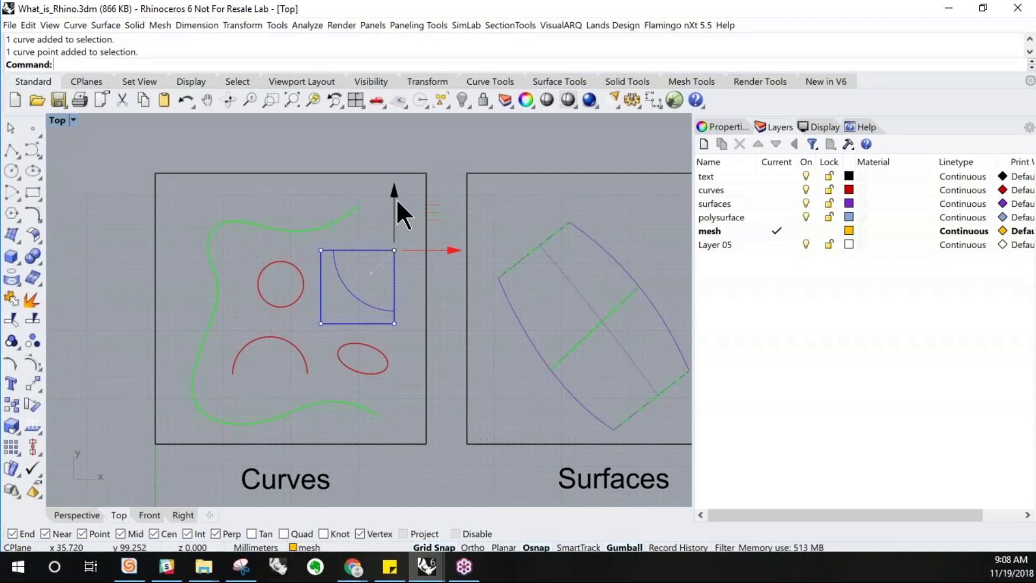
# Move the rectangle's upper-right, lower-right and lower-left control points upward with the gumball
pyautogui.moveTo(395, 212); pyautogui.dragTo(395, 171)
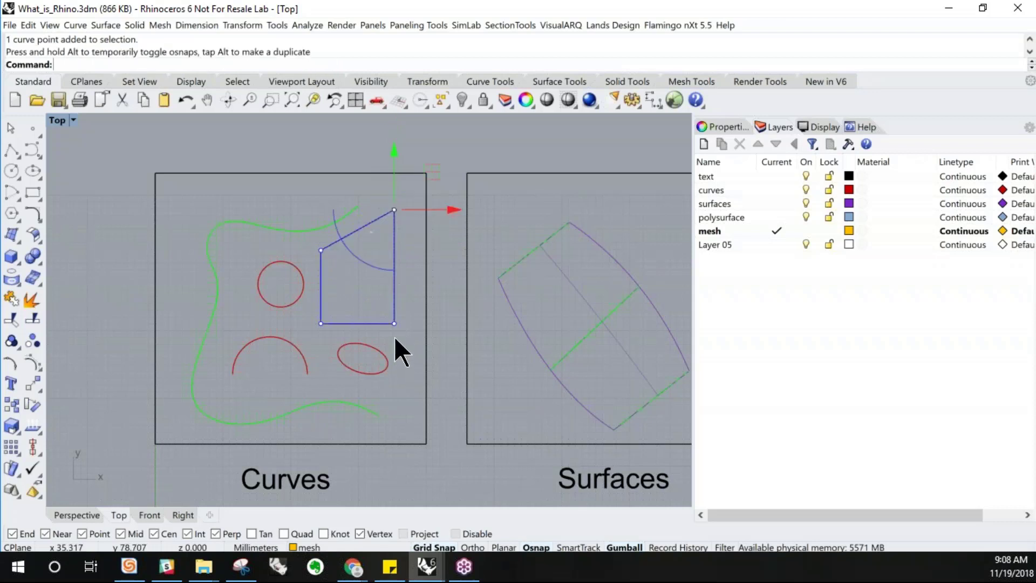
pyautogui.click(394, 324)
pyautogui.moveTo(397, 281)
pyautogui.mouseDown()
pyautogui.moveTo(394, 260)
pyautogui.moveTo(404, 313)
pyautogui.moveTo(402, 292)
pyautogui.mouseUp()
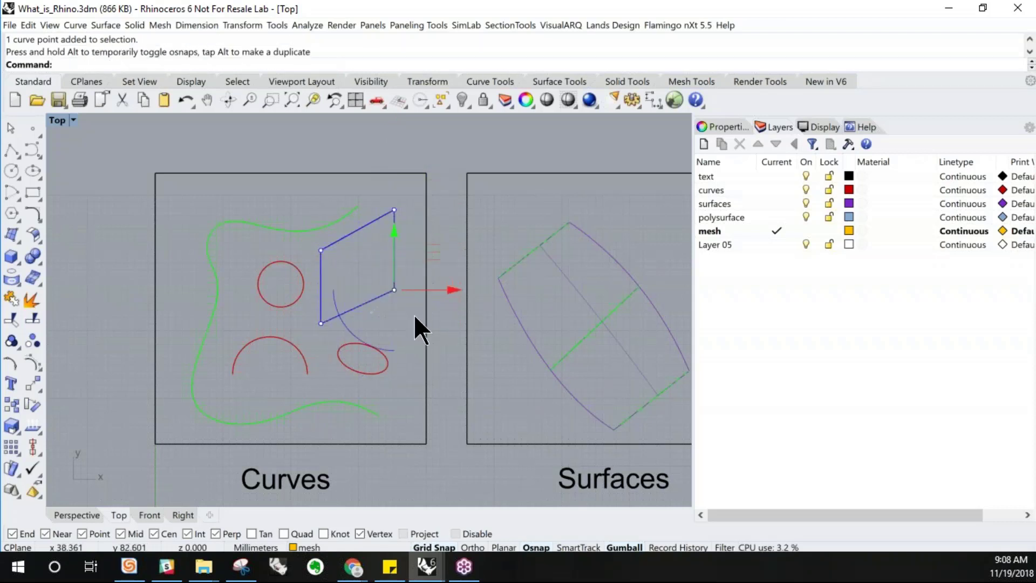
pyautogui.click(413, 317)
pyautogui.click(322, 324)
pyautogui.click(321, 324)
pyautogui.moveTo(320, 324); pyautogui.dragTo(321, 287)
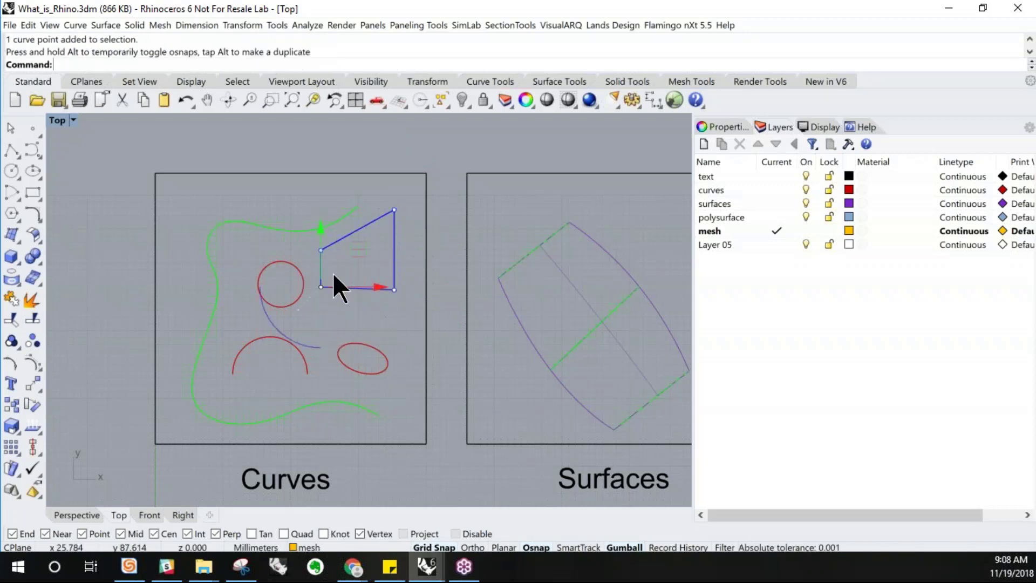
# Zoom in on the blue rectangle and move its lower-left control point downward with the gumball
pyautogui.scroll(3, 364, 265)
pyautogui.click(286, 280)
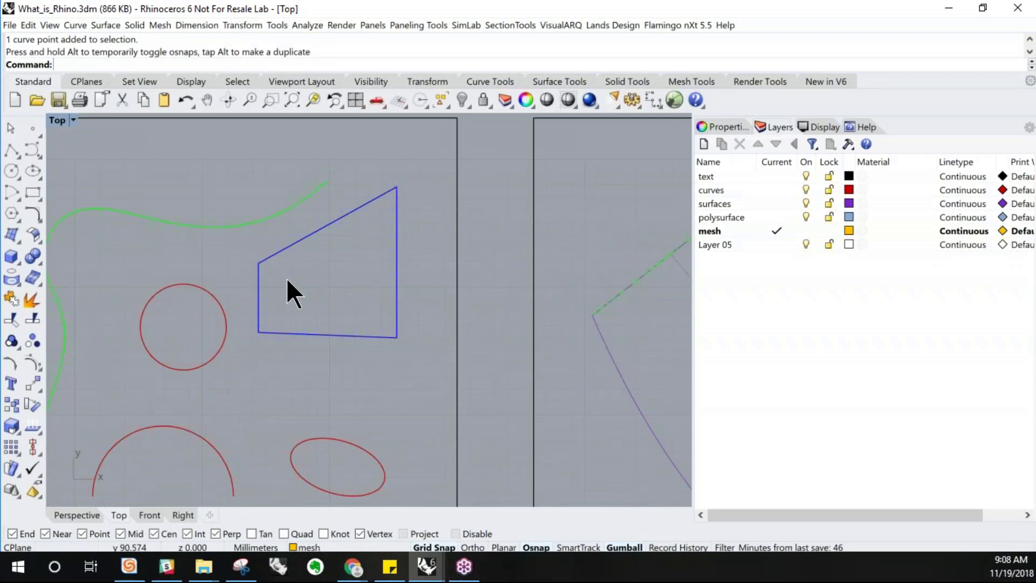
pyautogui.click(261, 331)
pyautogui.click(260, 332)
pyautogui.moveTo(259, 332); pyautogui.dragTo(259, 383)
# Select the rectangle's lower-right control point and nudge it sideways with the gumball
pyautogui.click(397, 338)
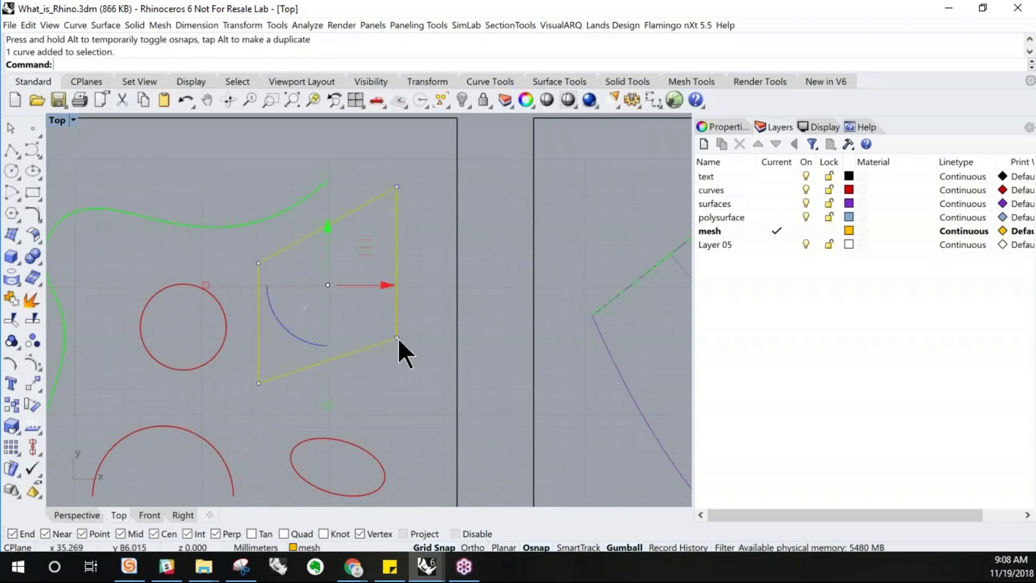
pyautogui.click(402, 352)
pyautogui.click(397, 337)
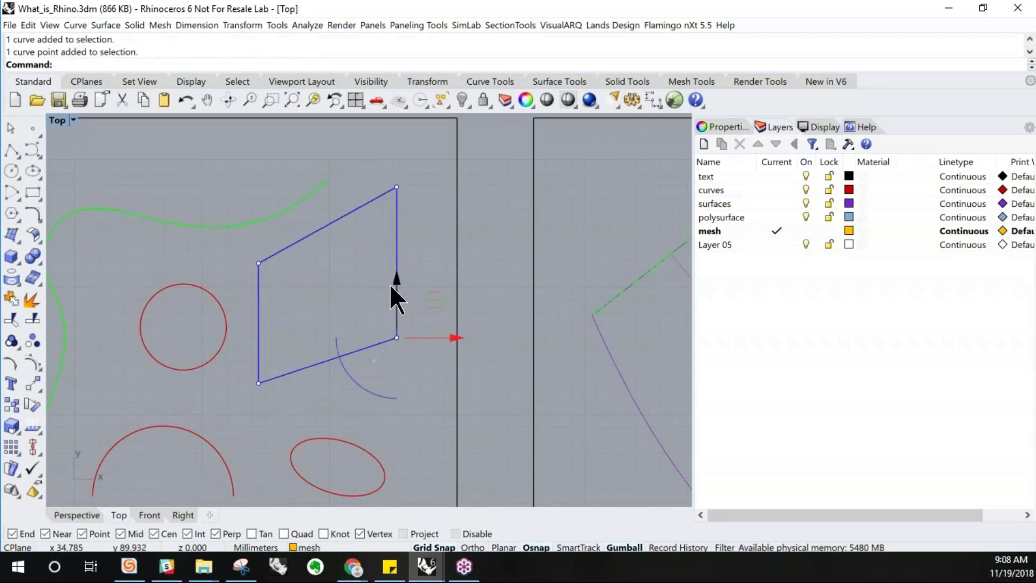
pyautogui.moveTo(425, 341)
pyautogui.mouseDown()
pyautogui.moveTo(374, 345)
pyautogui.moveTo(378, 355)
pyautogui.moveTo(409, 338)
pyautogui.mouseUp()
pyautogui.click(420, 378)
pyautogui.scroll(-4, 406, 275)
# Select the green freeform curve and reshape it by dragging several of its control points
pyautogui.click(211, 233)
pyautogui.moveTo(270, 281); pyautogui.dragTo(262, 241, button='right')
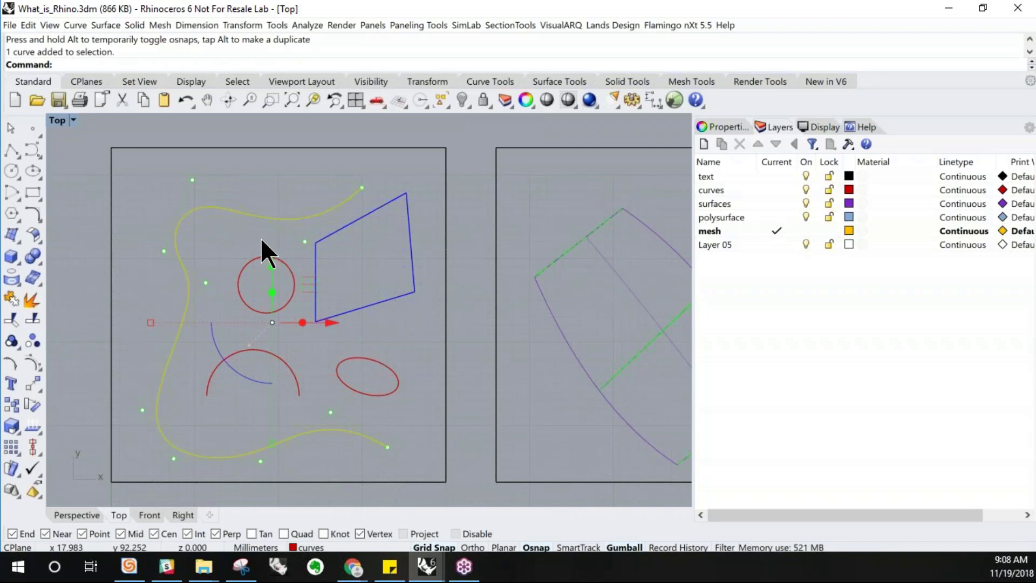
pyautogui.click(165, 251)
pyautogui.moveTo(216, 251); pyautogui.dragTo(130, 260)
pyautogui.click(192, 180)
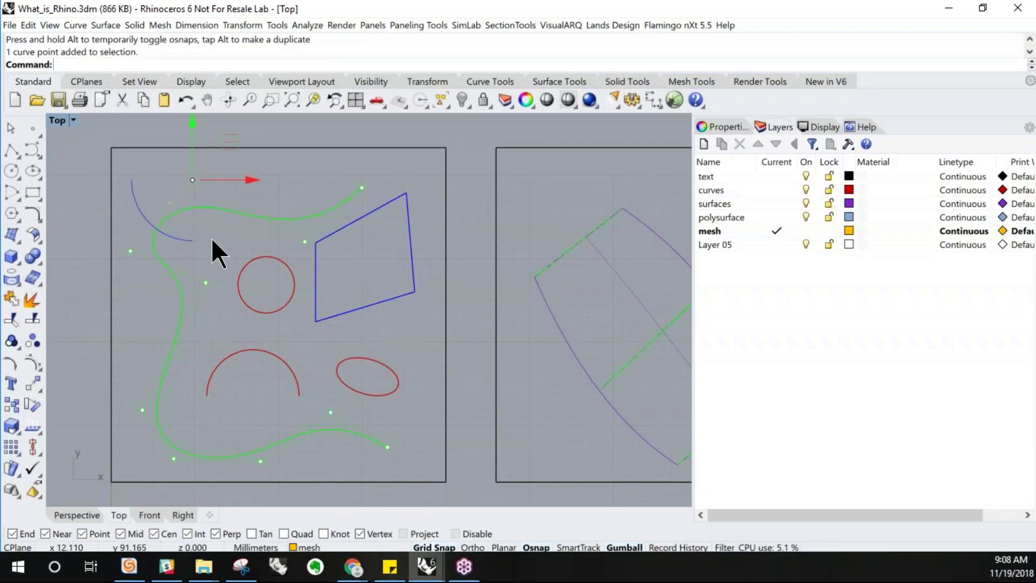
pyautogui.moveTo(192, 122); pyautogui.dragTo(195, 250)
pyautogui.moveTo(206, 270); pyautogui.dragTo(222, 288, button='right')
pyautogui.moveTo(207, 204); pyautogui.dragTo(207, 121)
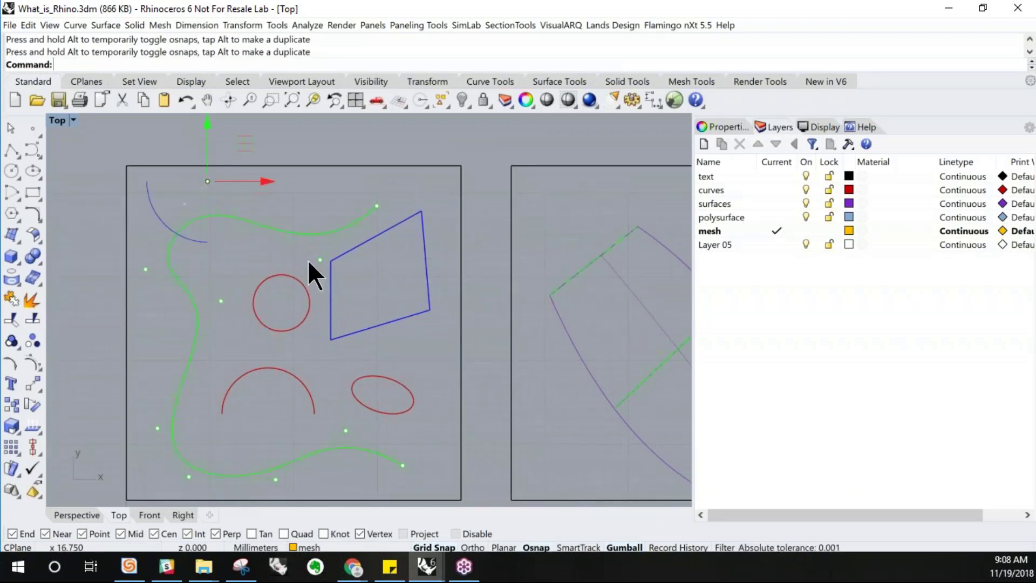
# Turn on the rectangle's control points and move its upper-right point further upward
pyautogui.click(358, 247)
pyautogui.press('F10')
pyautogui.click(422, 212)
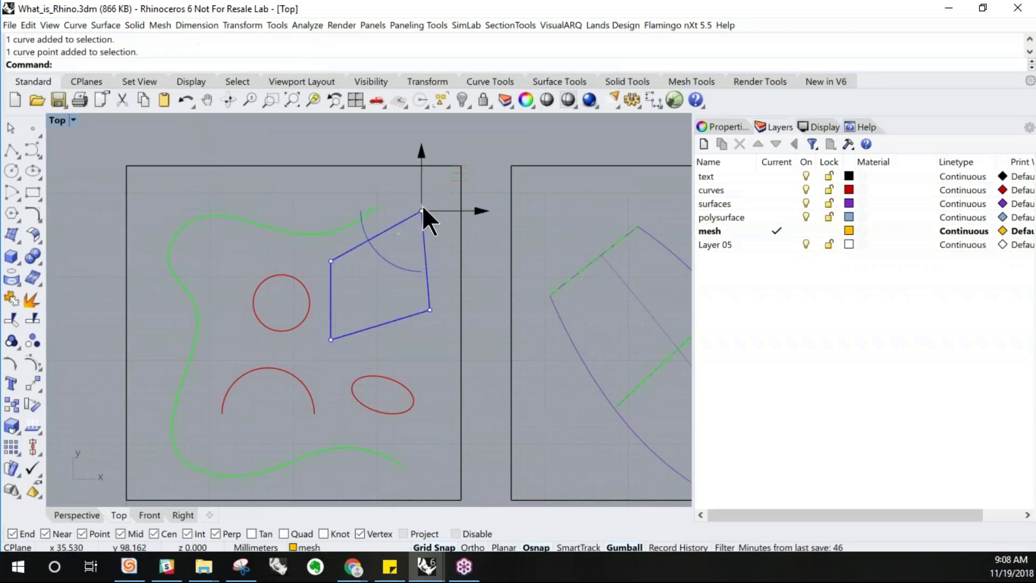
pyautogui.moveTo(421, 176); pyautogui.dragTo(421, 151)
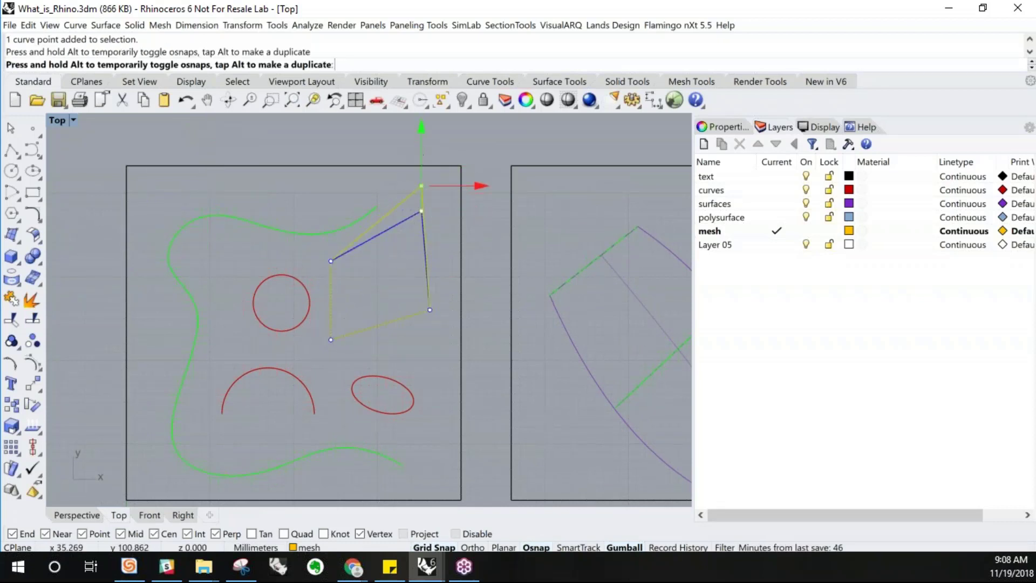
pyautogui.click(431, 313)
pyautogui.click(440, 404)
# Select the red arc's control points and drag them upward to stretch the arc into a pointed arch
pyautogui.click(286, 374)
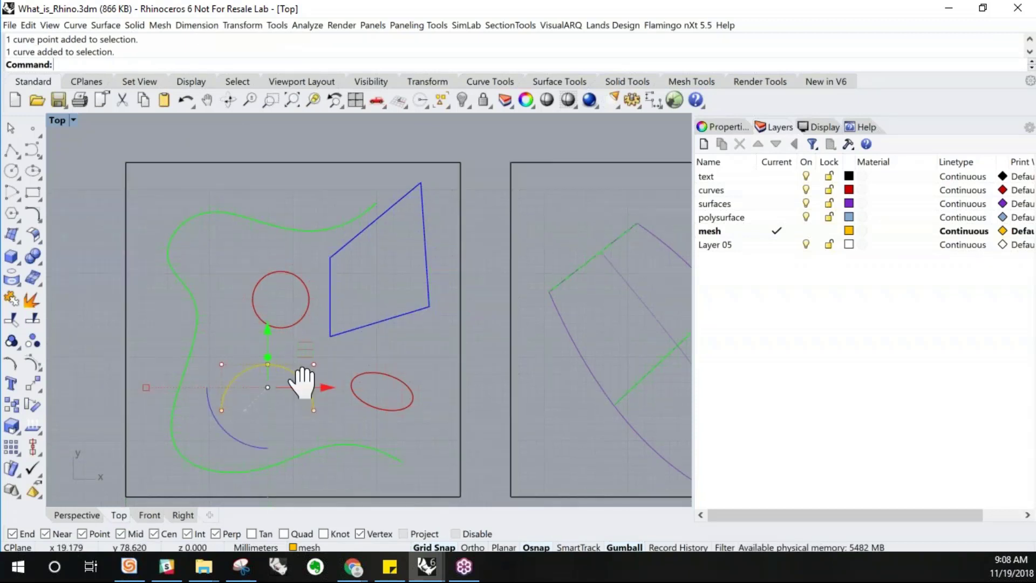
pyautogui.moveTo(213, 337); pyautogui.dragTo(347, 366)
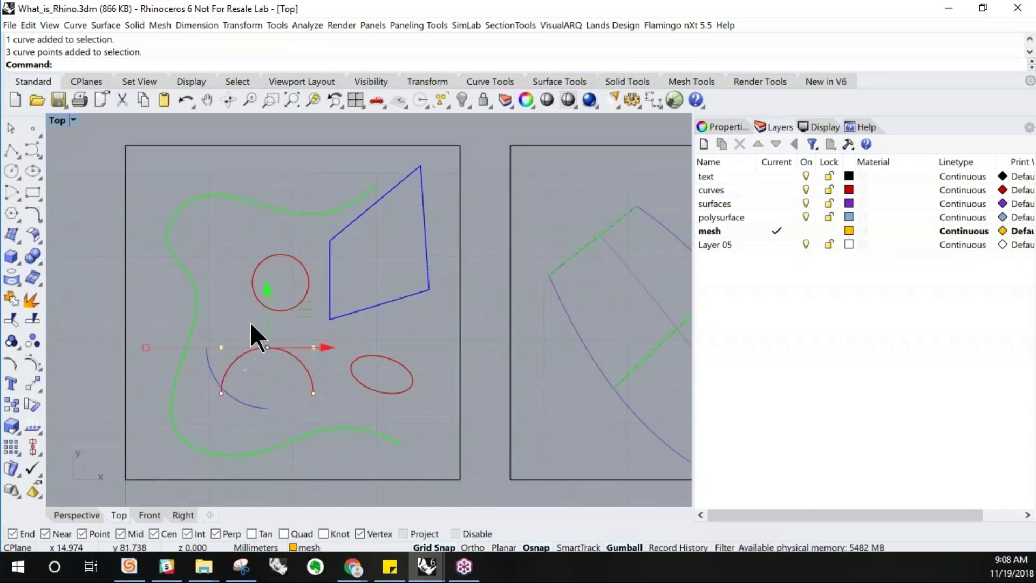
pyautogui.moveTo(268, 329); pyautogui.dragTo(278, 237)
pyautogui.moveTo(313, 267); pyautogui.dragTo(290, 317, button='right')
pyautogui.click(232, 258)
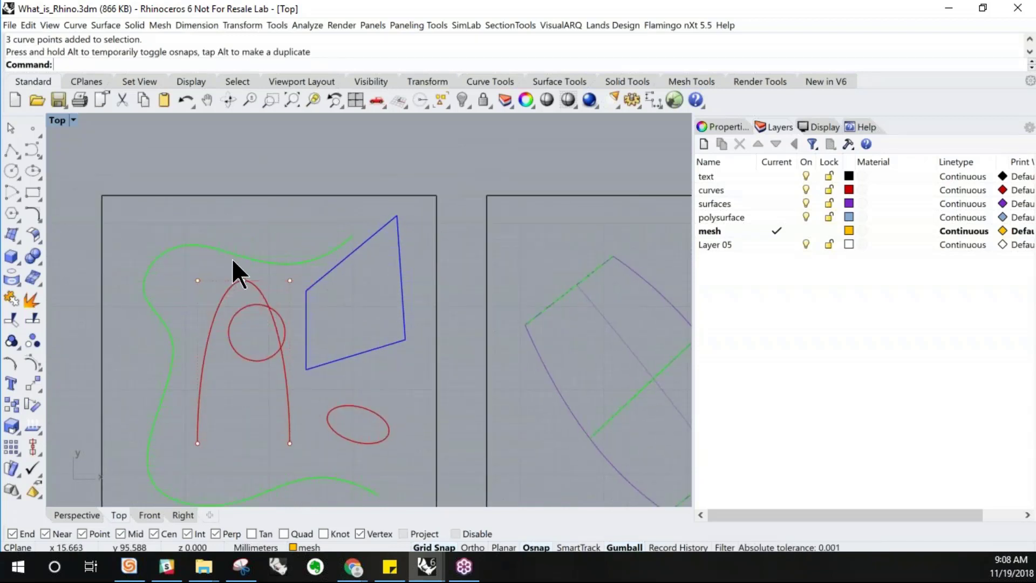
pyautogui.click(232, 254)
pyautogui.click(253, 285)
pyautogui.click(244, 280)
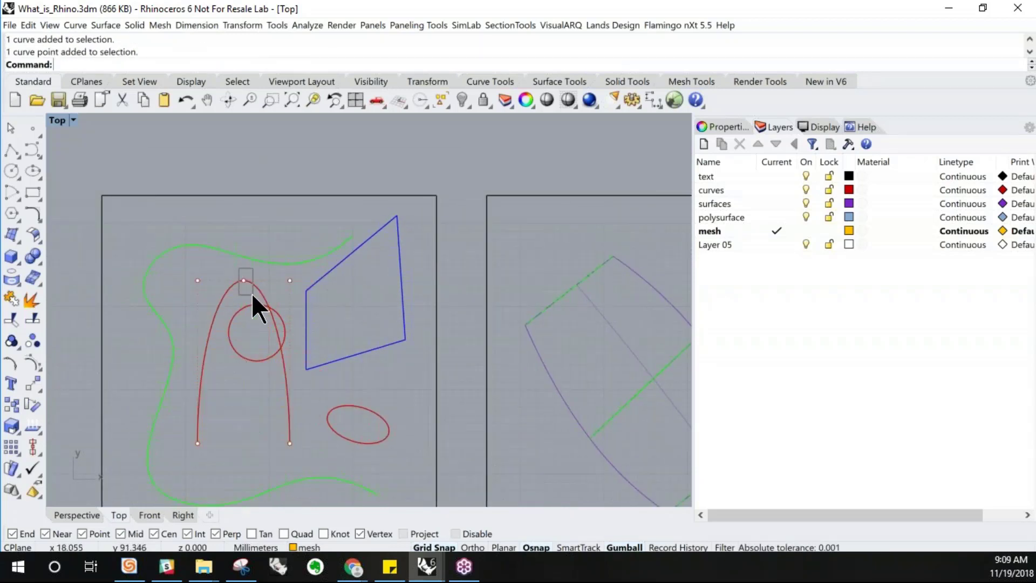
pyautogui.moveTo(244, 252); pyautogui.dragTo(243, 202)
pyautogui.click(292, 220)
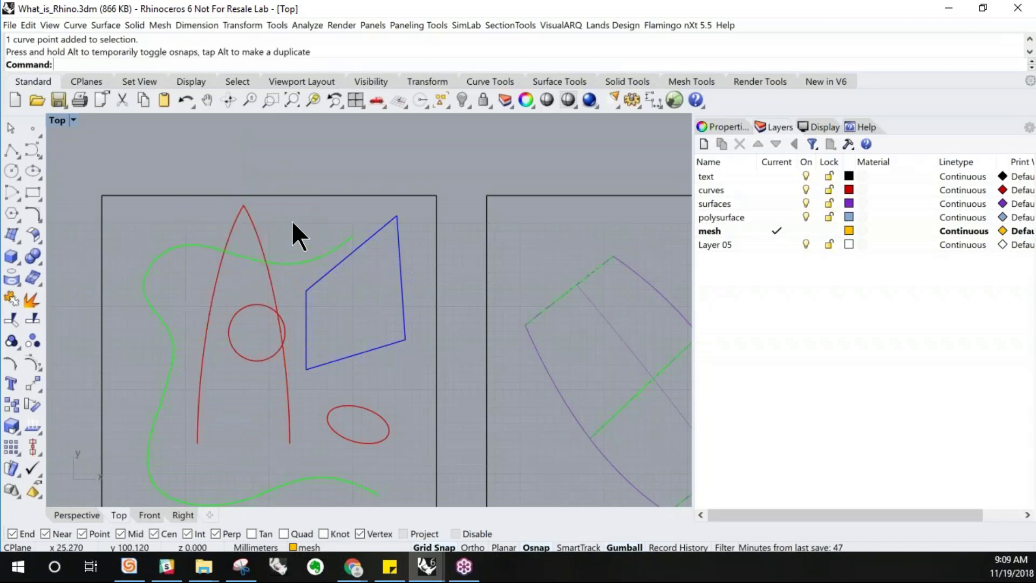
# Undo the gumball move on the arc and clear the selection
pyautogui.scroll(6, 238, 212)
pyautogui.scroll(-6, 260, 236)
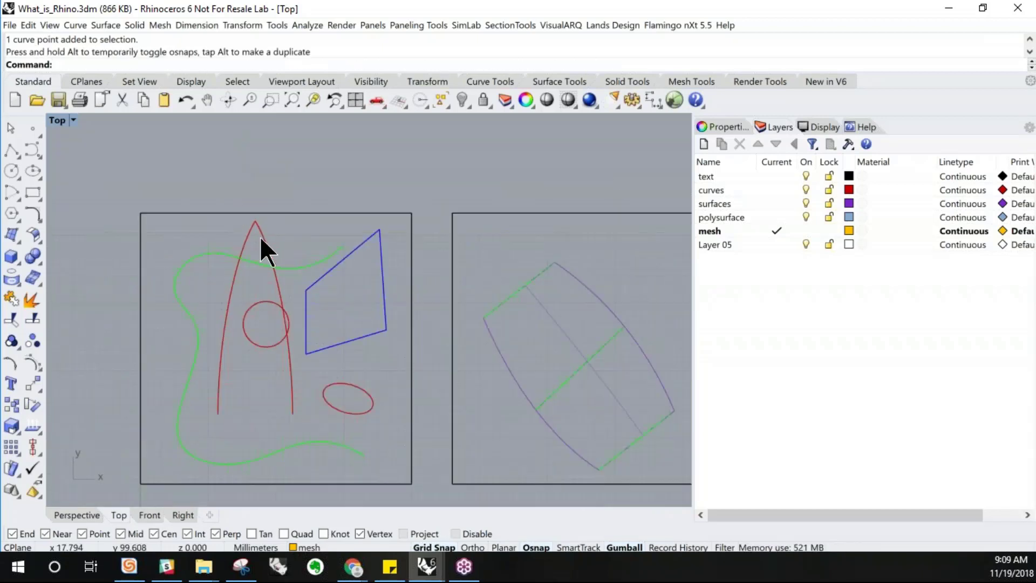
pyautogui.click(264, 241)
pyautogui.press('Escape')
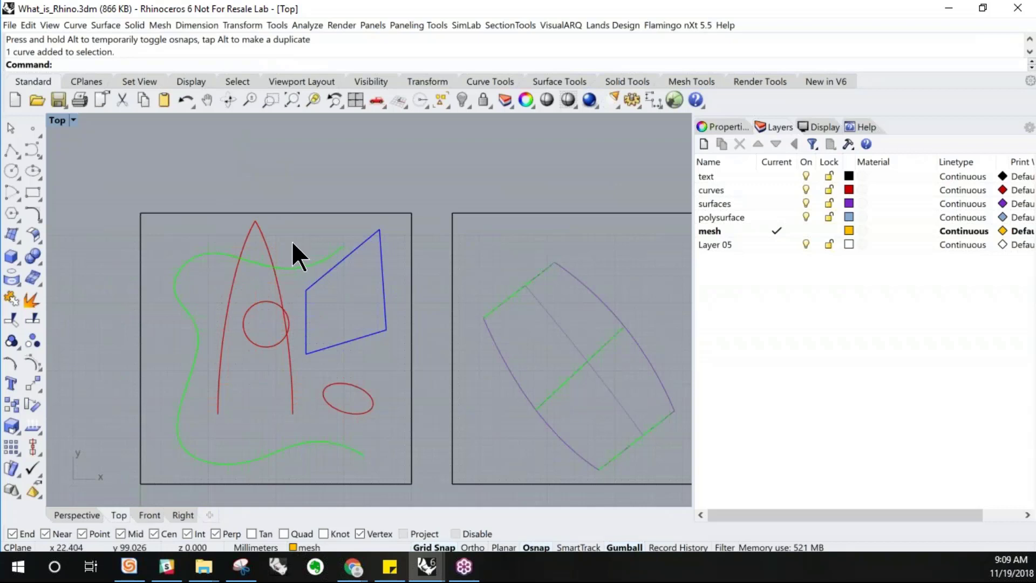
pyautogui.hotkey('ctrl', 'z')
pyautogui.click(290, 266)
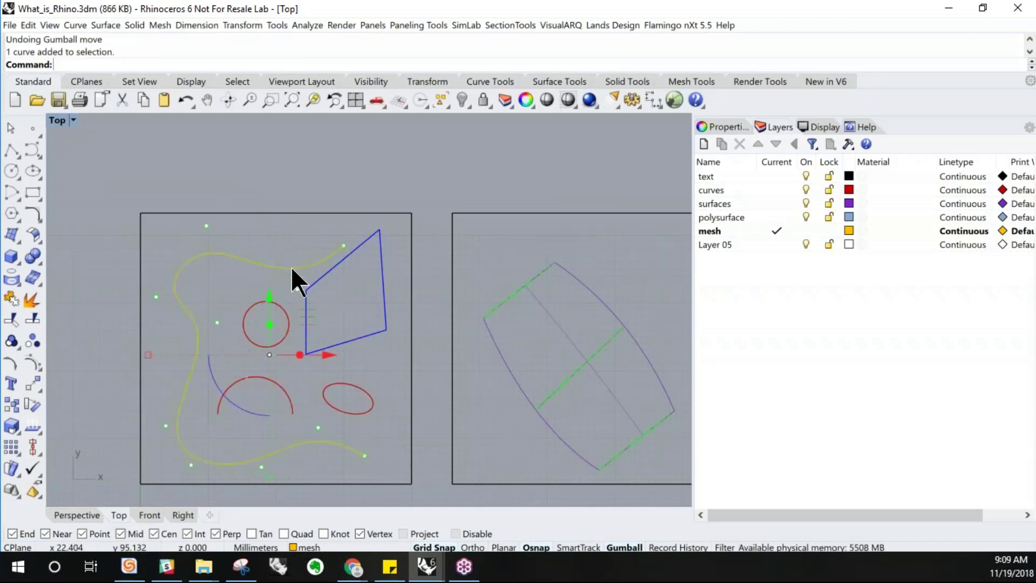
pyautogui.press('Escape')
pyautogui.scroll(-2, 262, 278)
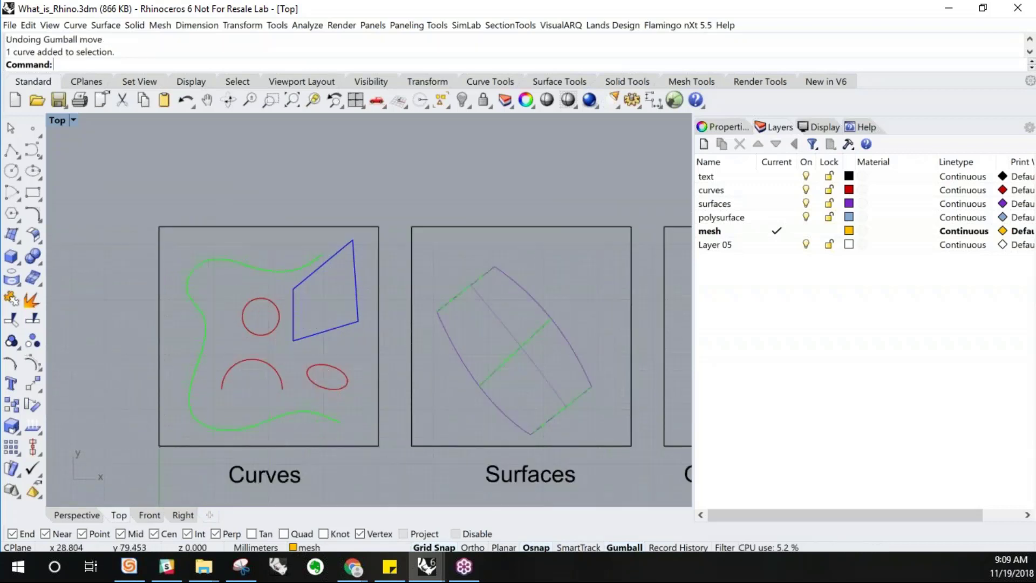
# Restore the four-viewport layout and maximize the Perspective viewport
pyautogui.moveTo(316, 356); pyautogui.dragTo(247, 343, button='right')
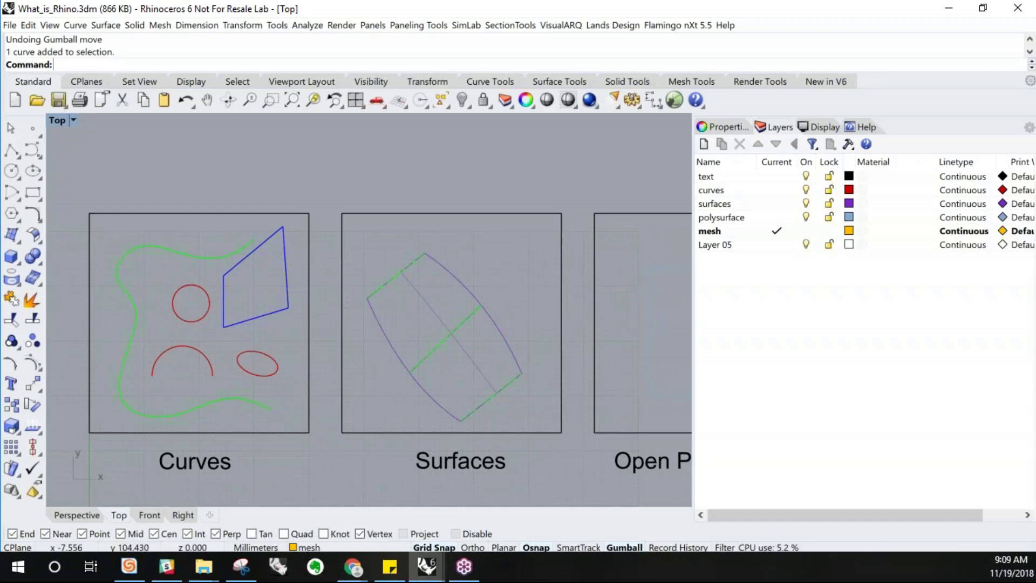
pyautogui.doubleClick(60, 121)
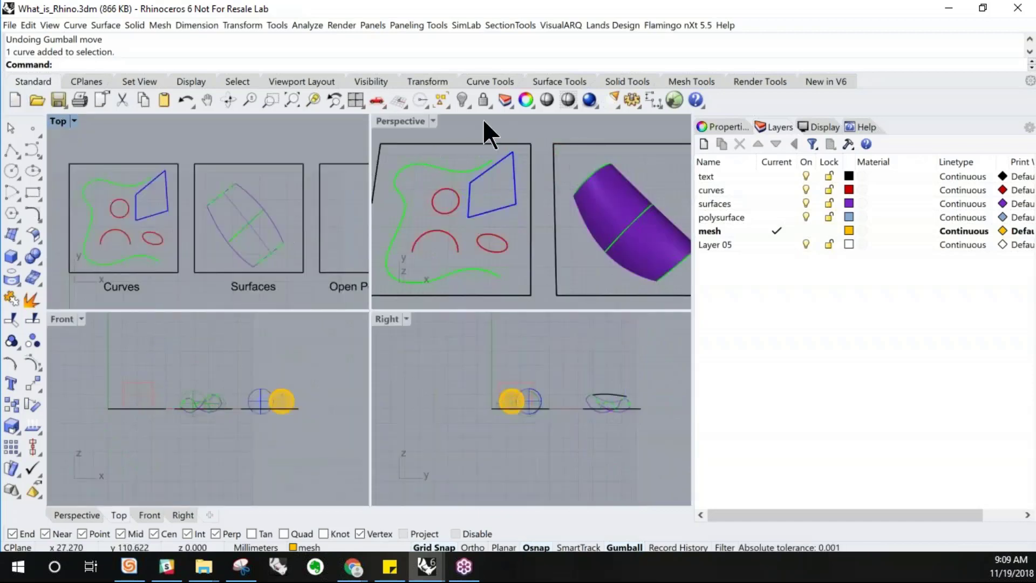
pyautogui.doubleClick(404, 122)
pyautogui.scroll(-4, 88, 394)
pyautogui.moveTo(337, 437); pyautogui.dragTo(328, 348, button='right')
pyautogui.scroll(5, 345, 362)
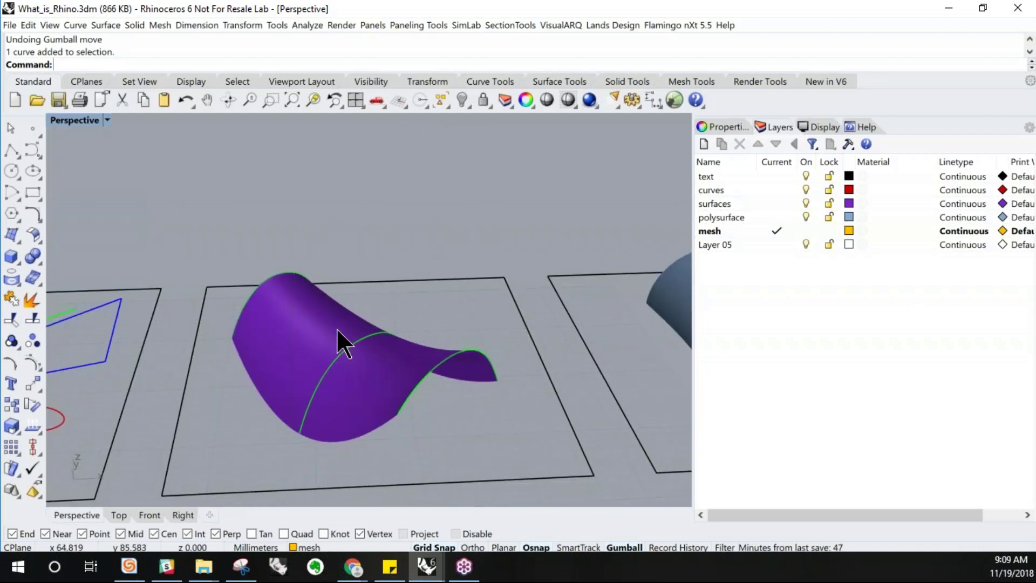
# Select the purple surface in the Surfaces area and view its object properties
pyautogui.click(319, 319)
pyautogui.scroll(-3, 363, 415)
pyautogui.moveTo(362, 415); pyautogui.dragTo(360, 423, button='right')
pyautogui.scroll(2, 435, 423)
pyautogui.moveTo(435, 423); pyautogui.dragTo(386, 393, button='right')
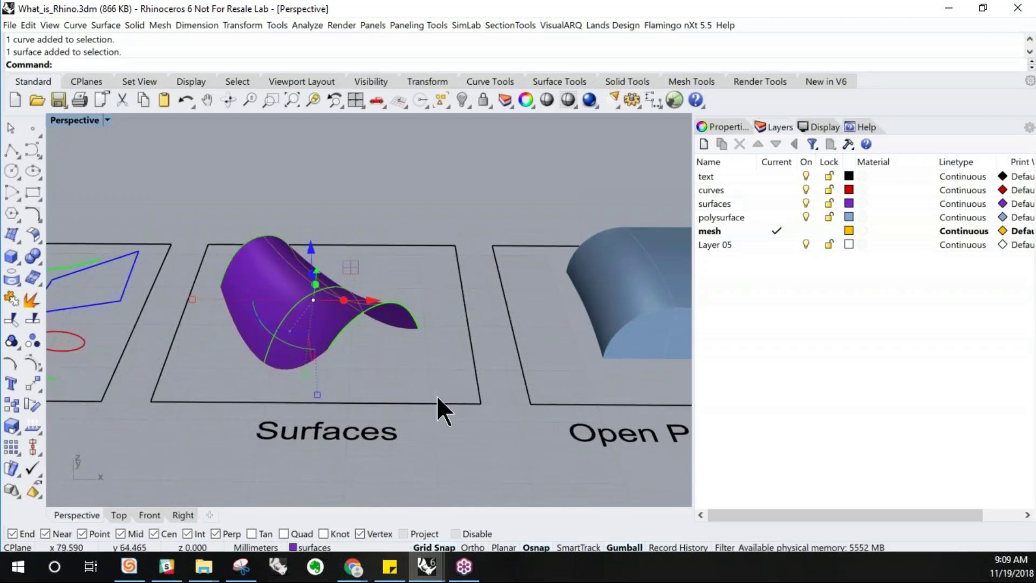
pyautogui.scroll(-1, 437, 395)
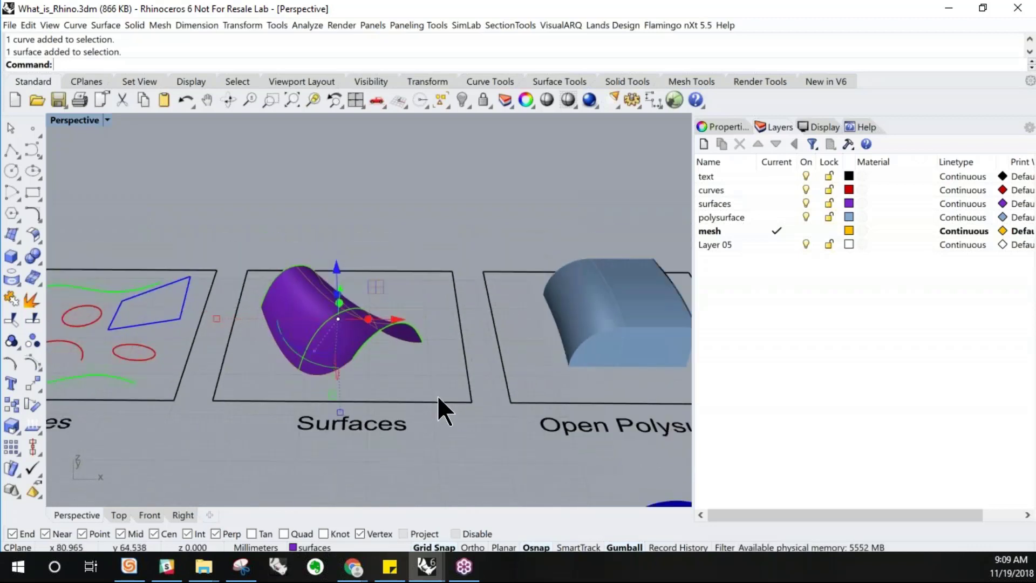
pyautogui.click(724, 127)
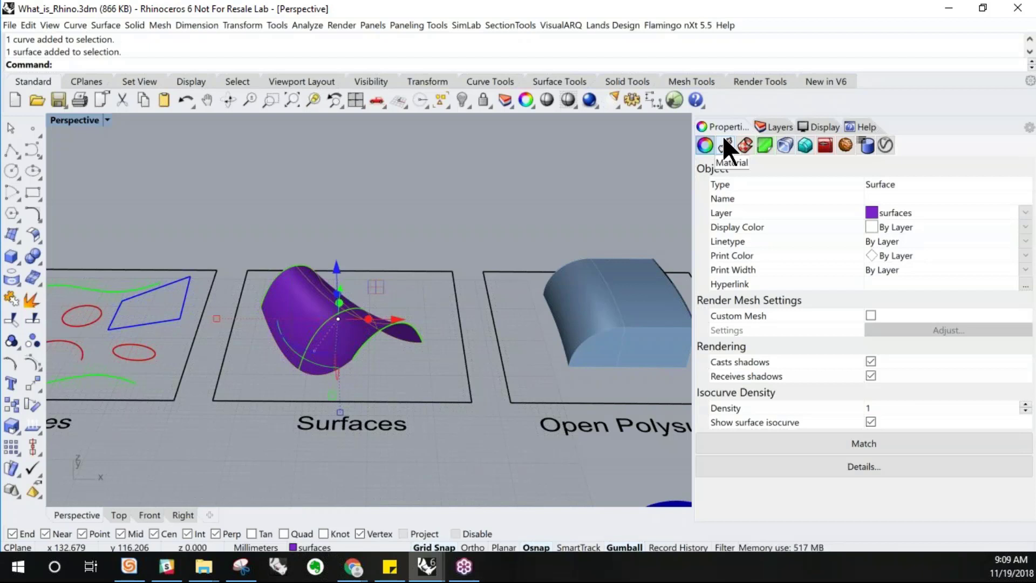
pyautogui.press('Escape')
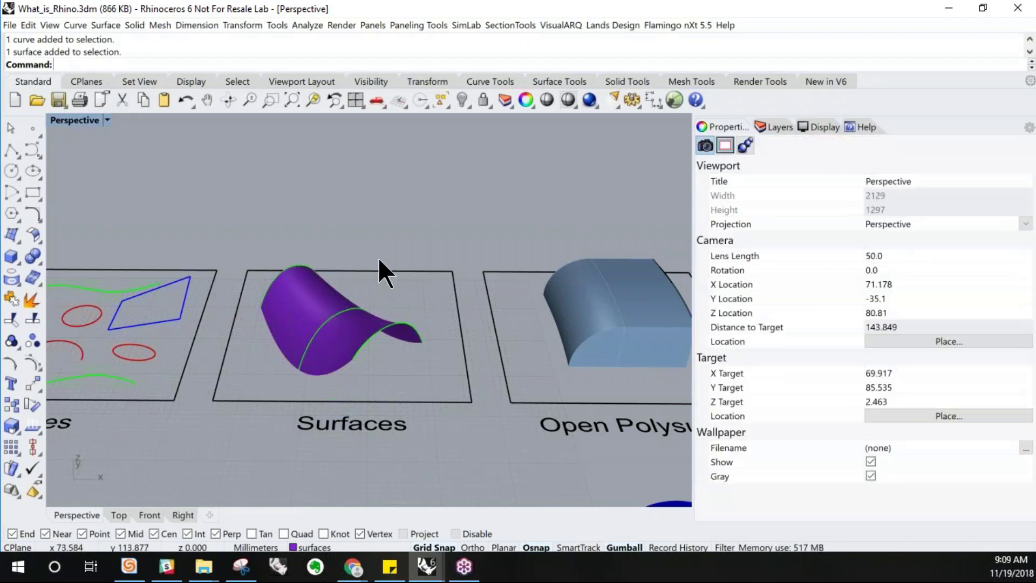
pyautogui.click(305, 325)
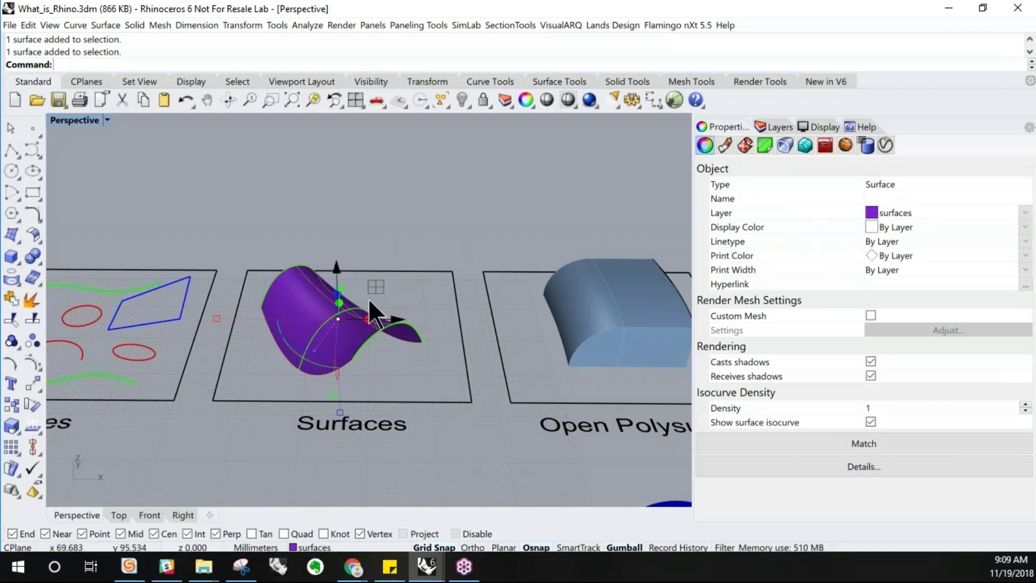
# Orbit and zoom the Perspective view and select the green sphere to compare its properties
pyautogui.moveTo(368, 297); pyautogui.dragTo(384, 299, button='right')
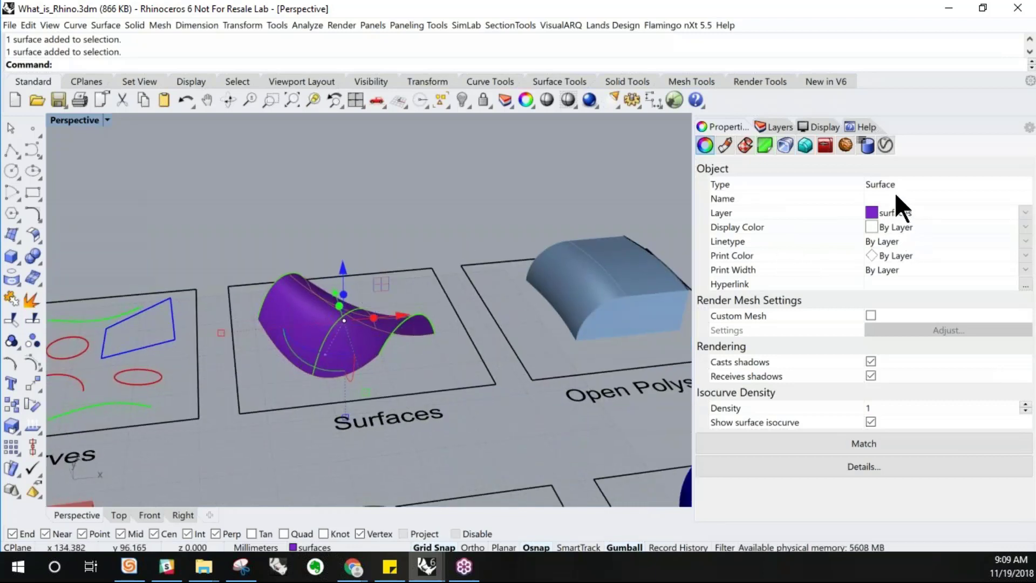
pyautogui.scroll(2, 420, 357)
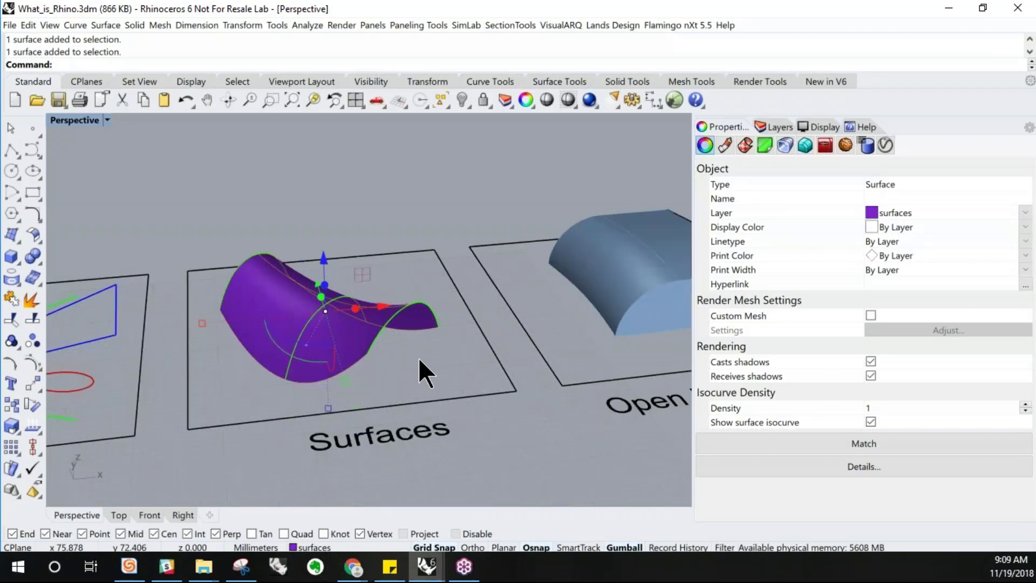
pyautogui.click(444, 349)
pyautogui.moveTo(444, 348); pyautogui.dragTo(422, 349, button='right')
pyautogui.scroll(-2, 364, 238)
pyautogui.scroll(2, 357, 217)
pyautogui.scroll(-8, 355, 216)
pyautogui.click(349, 328)
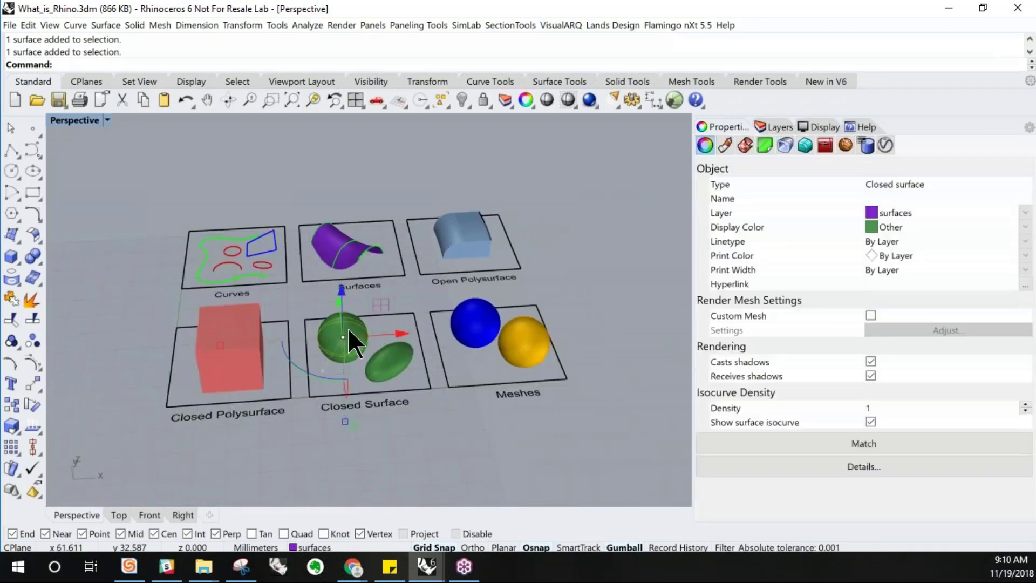
pyautogui.scroll(4, 348, 328)
pyautogui.scroll(-2, 372, 345)
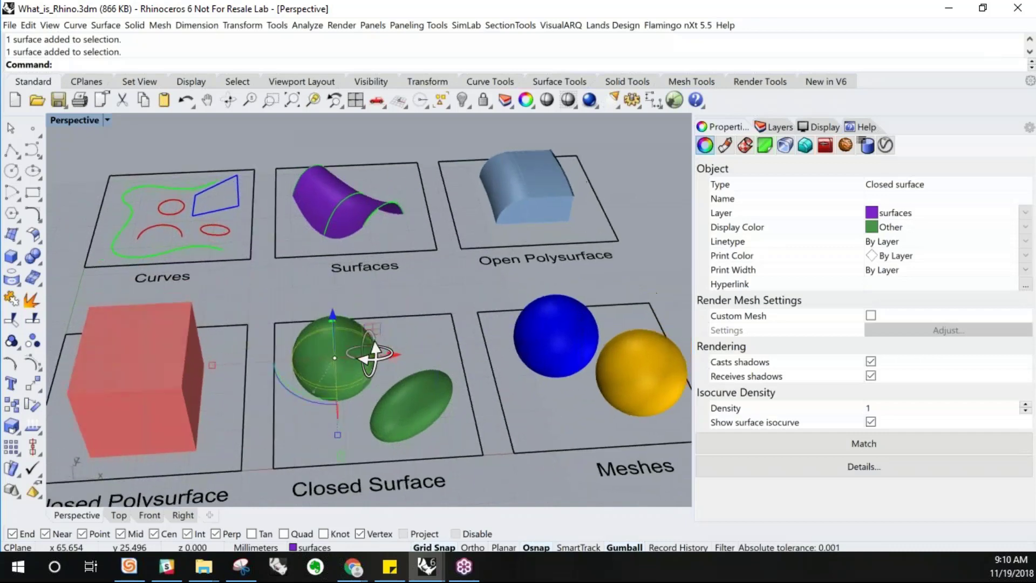
# Delete the purple surface in the Surfaces area, leaving its three curves
pyautogui.click(322, 184)
pyautogui.scroll(2, 323, 184)
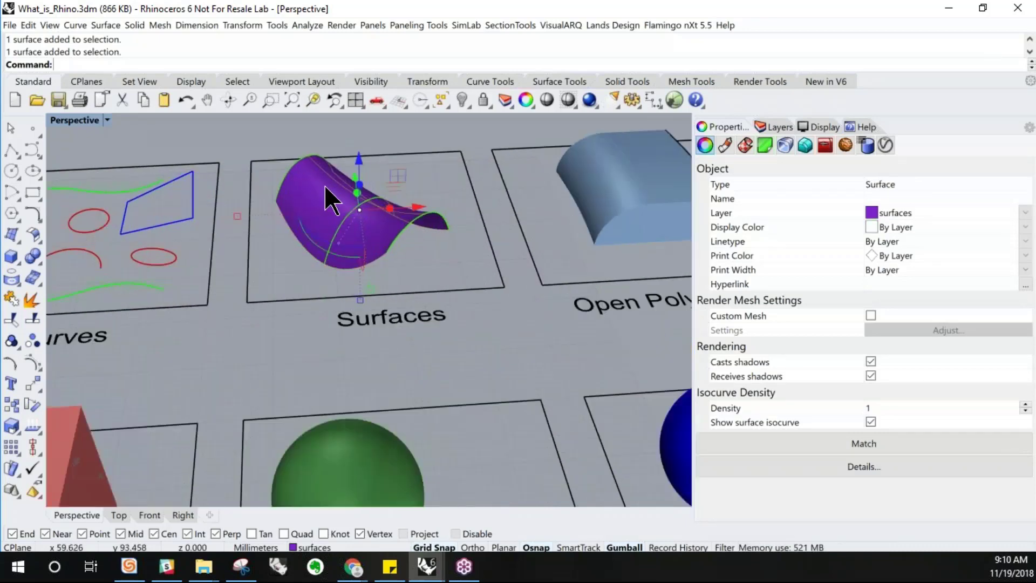
pyautogui.press('Delete')
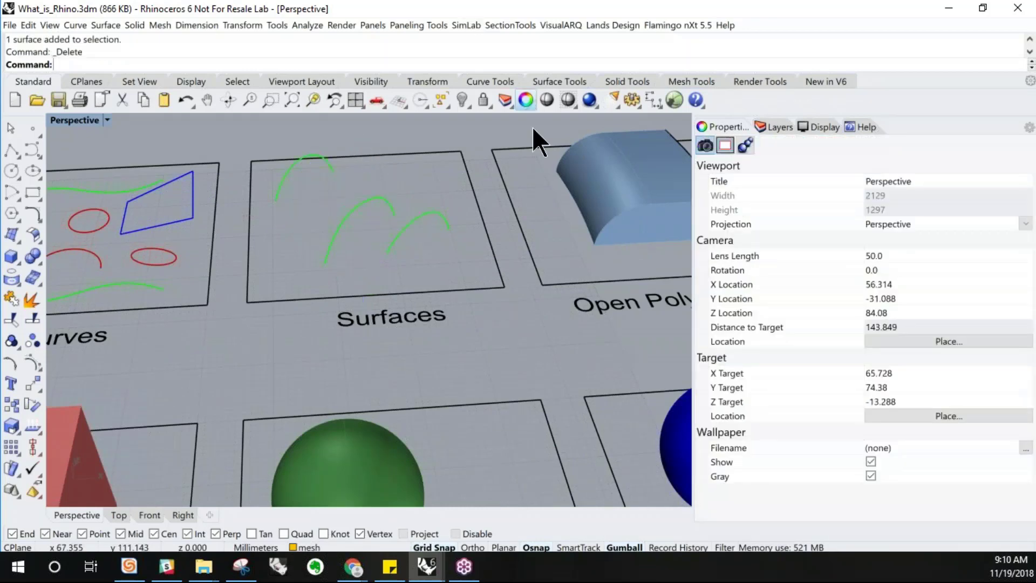
# Loft a surface through the three green curves in the Surfaces area and delete it
pyautogui.moveTo(237, 302); pyautogui.dragTo(280, 238, button='right')
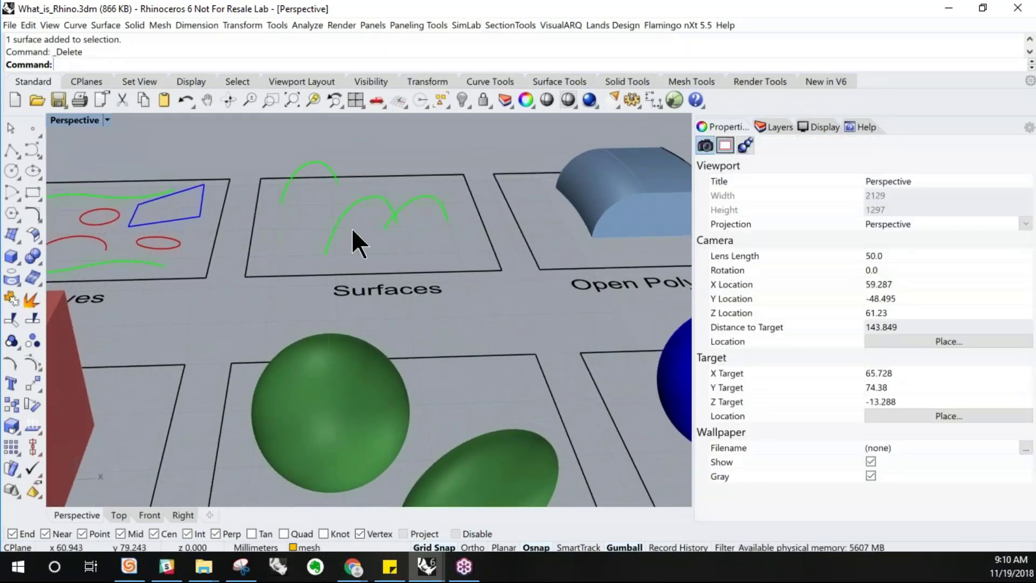
pyautogui.moveTo(423, 236); pyautogui.dragTo(435, 244, button='right')
pyautogui.moveTo(440, 251); pyautogui.dragTo(263, 197)
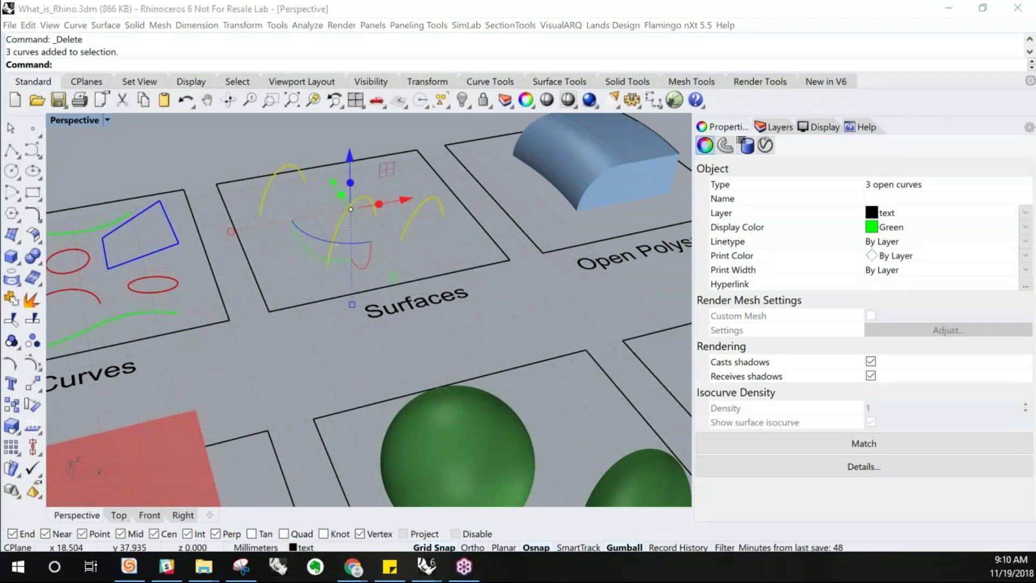
pyautogui.click(441, 235)
pyautogui.moveTo(442, 234)
pyautogui.mouseDown(button='right')
pyautogui.moveTo(435, 264)
pyautogui.moveTo(440, 225)
pyautogui.moveTo(424, 241)
pyautogui.mouseUp(button='right')
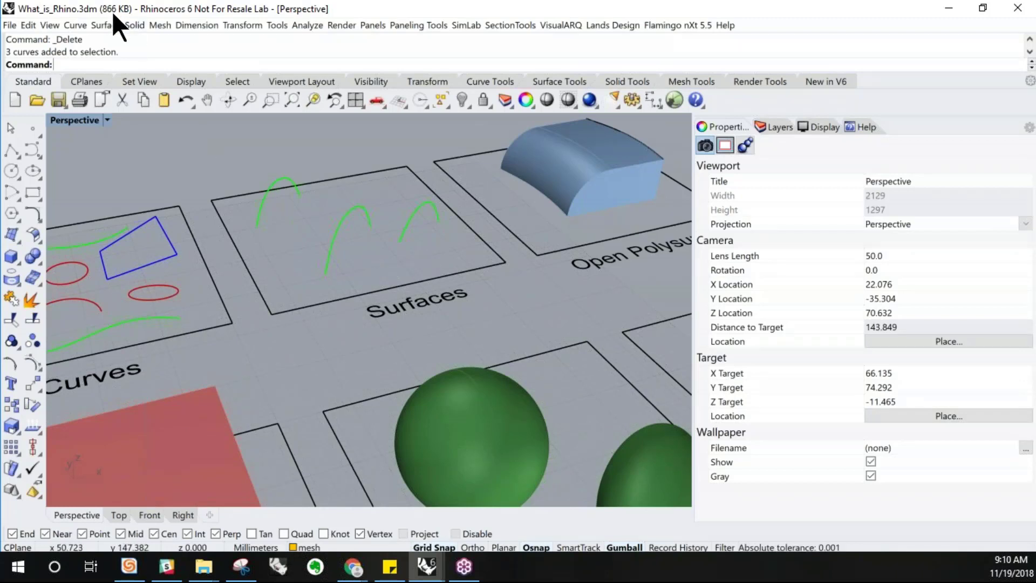
pyautogui.click(112, 25)
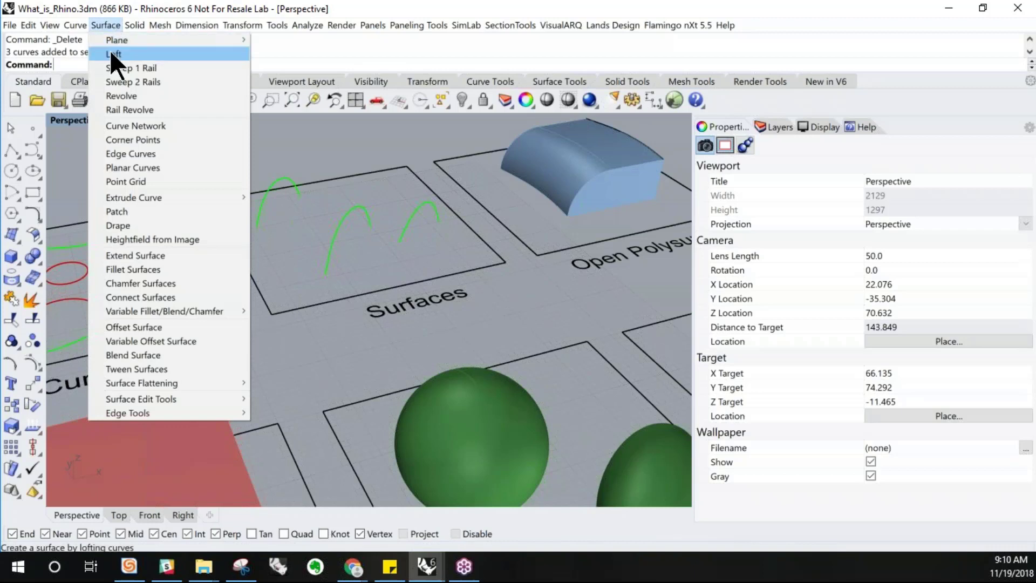
pyautogui.click(127, 54)
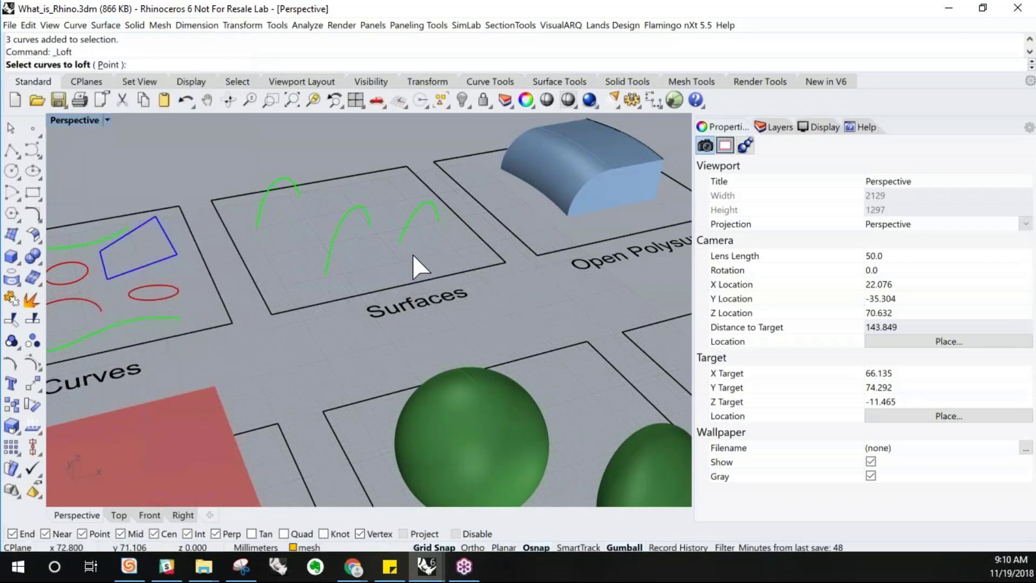
pyautogui.moveTo(312, 224); pyautogui.dragTo(330, 240, button='right')
pyautogui.click(386, 236)
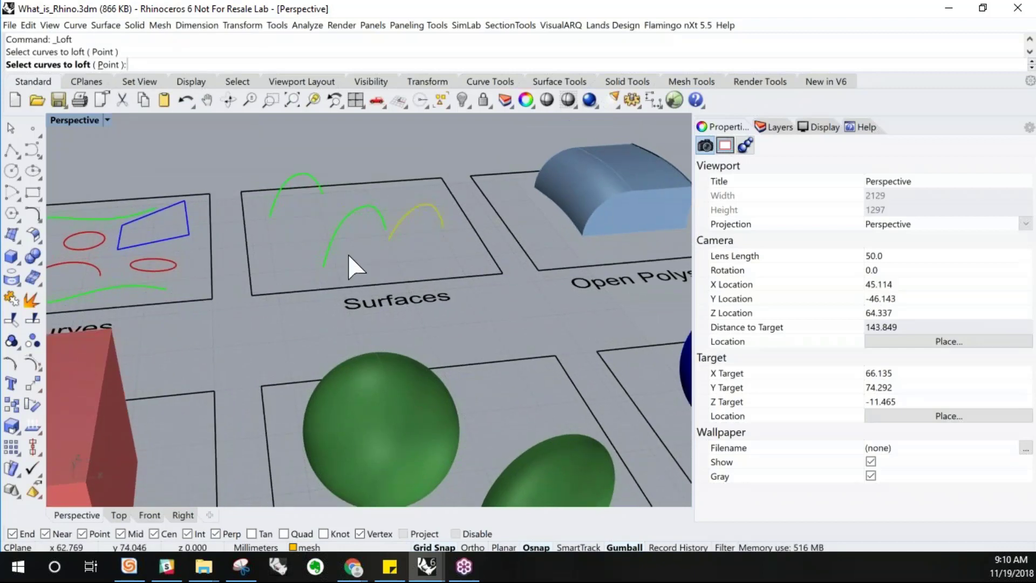
pyautogui.click(327, 256)
pyautogui.click(271, 209)
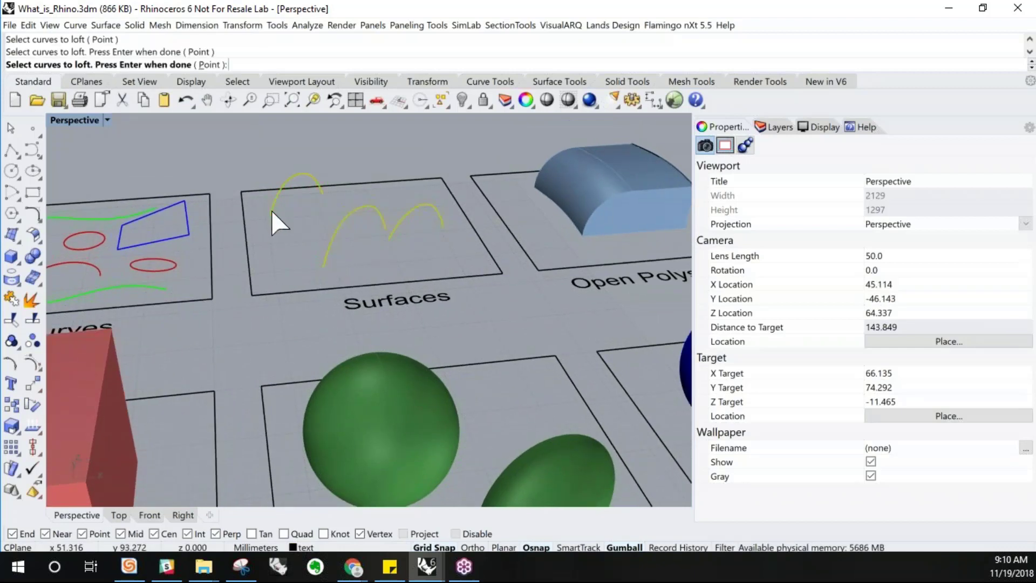
pyautogui.press('Return')
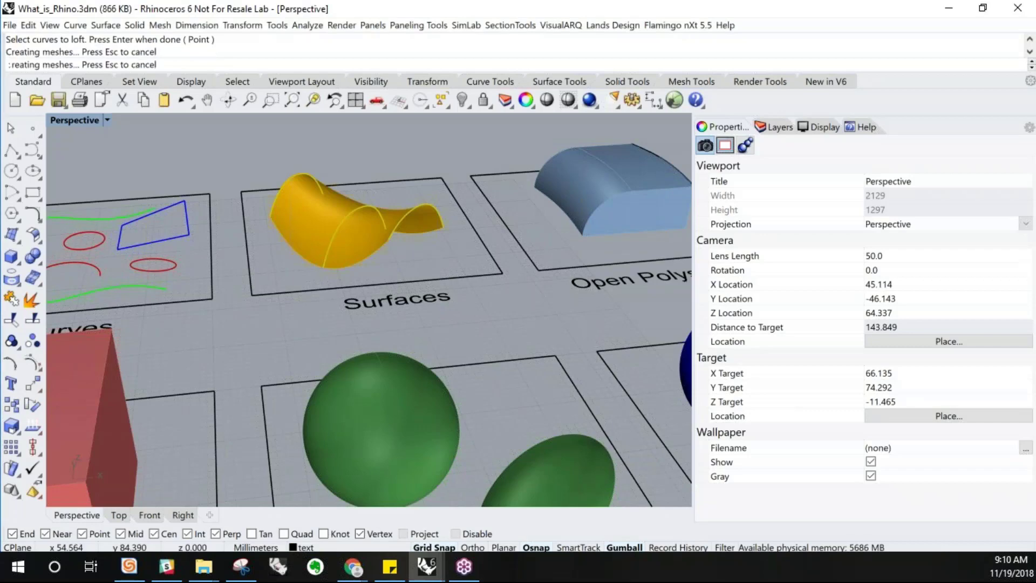
pyautogui.click(311, 220)
pyautogui.press('Delete')
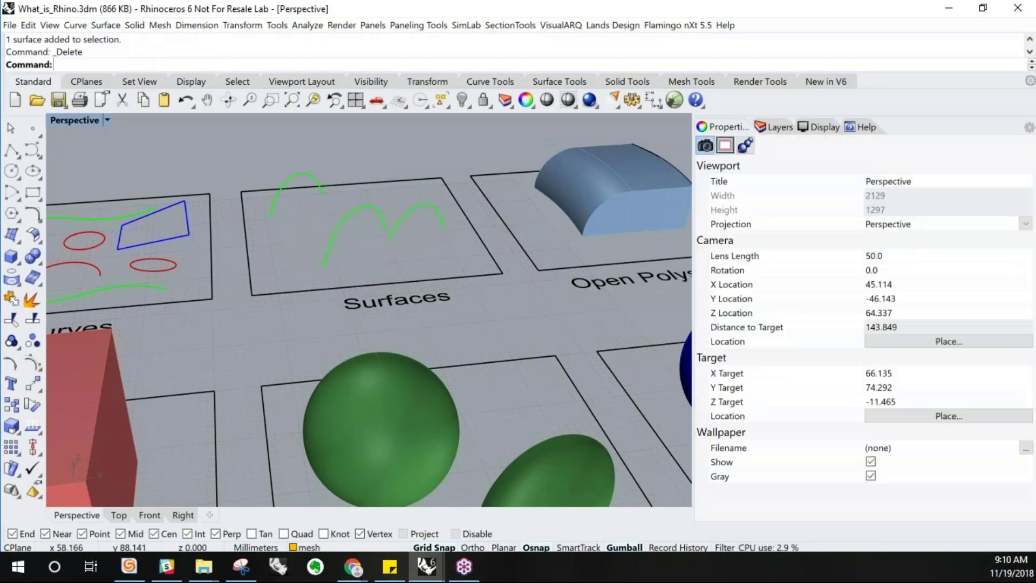
# Run Loft again, picking the three green curves from right to left, to recreate the surface
pyautogui.moveTo(371, 261); pyautogui.dragTo(368, 267, button='right')
pyautogui.write('loft')
pyautogui.press('Return')
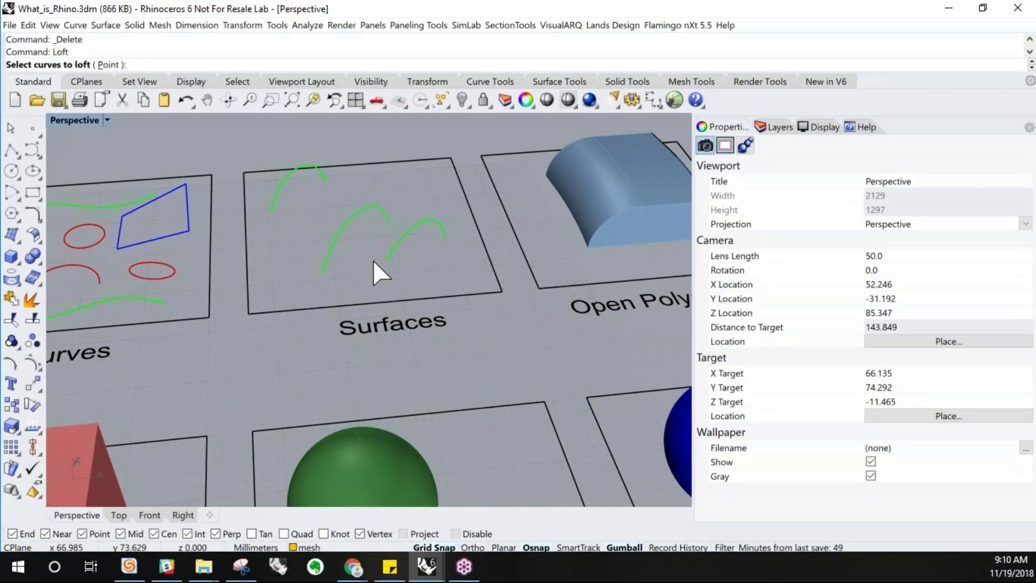
pyautogui.click(382, 262)
pyautogui.click(331, 267)
pyautogui.click(274, 206)
pyautogui.press('Return')
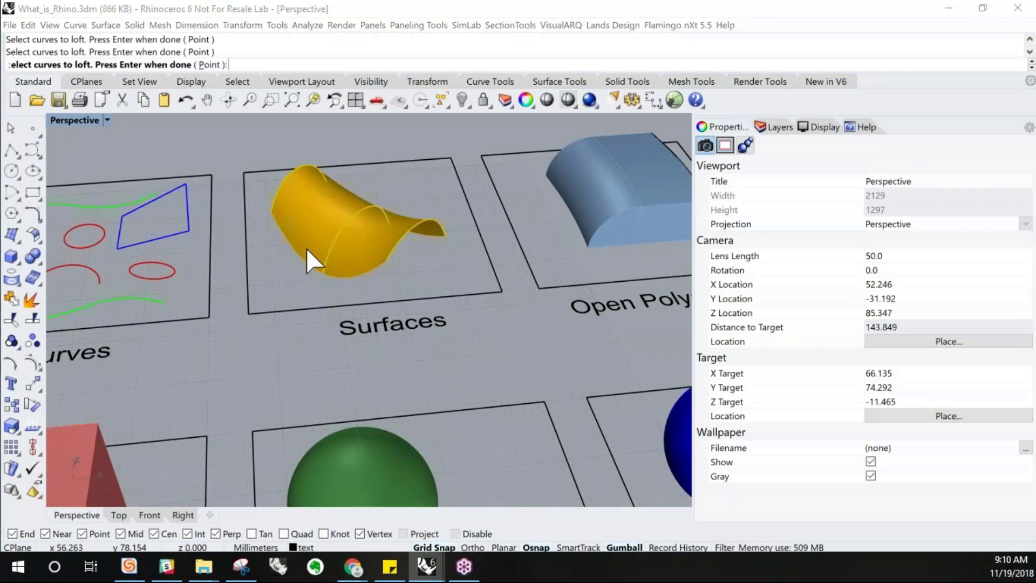
# Select the lofted surface and one of its curves in turn to compare their object properties
pyautogui.moveTo(307, 254); pyautogui.dragTo(417, 237, button='right')
pyautogui.scroll(4, 369, 217)
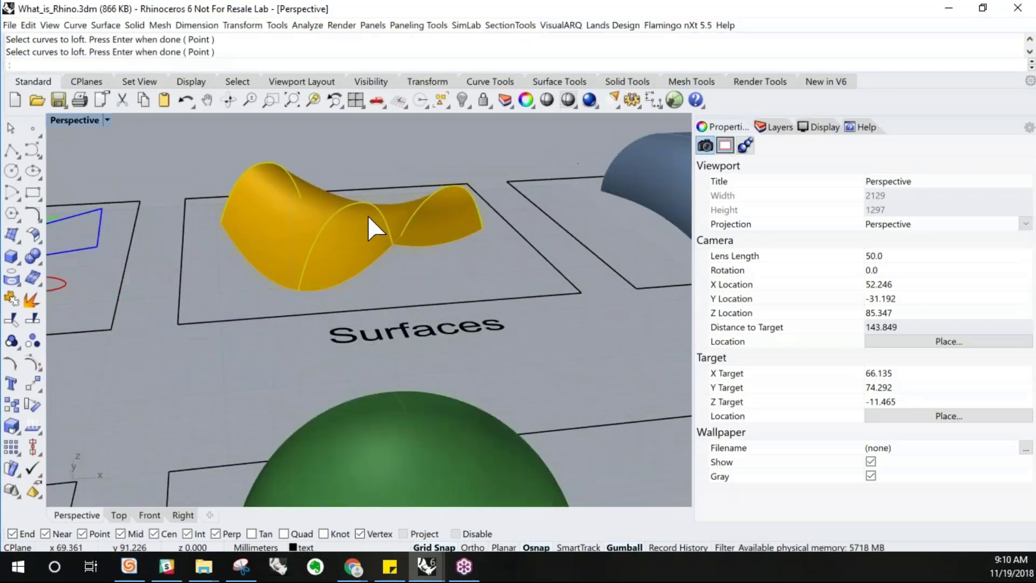
pyautogui.click(348, 259)
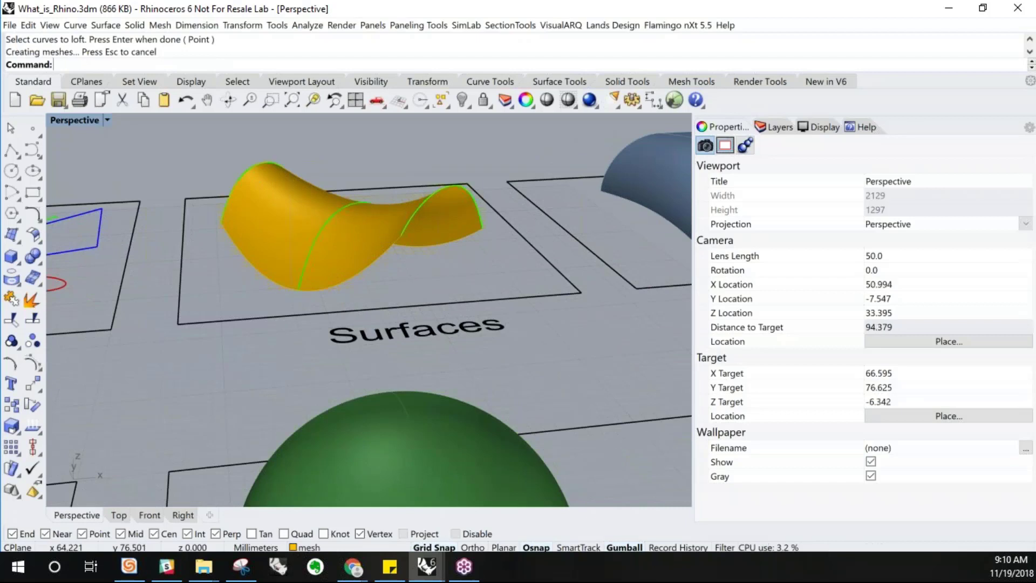
pyautogui.moveTo(349, 262); pyautogui.dragTo(352, 274, button='right')
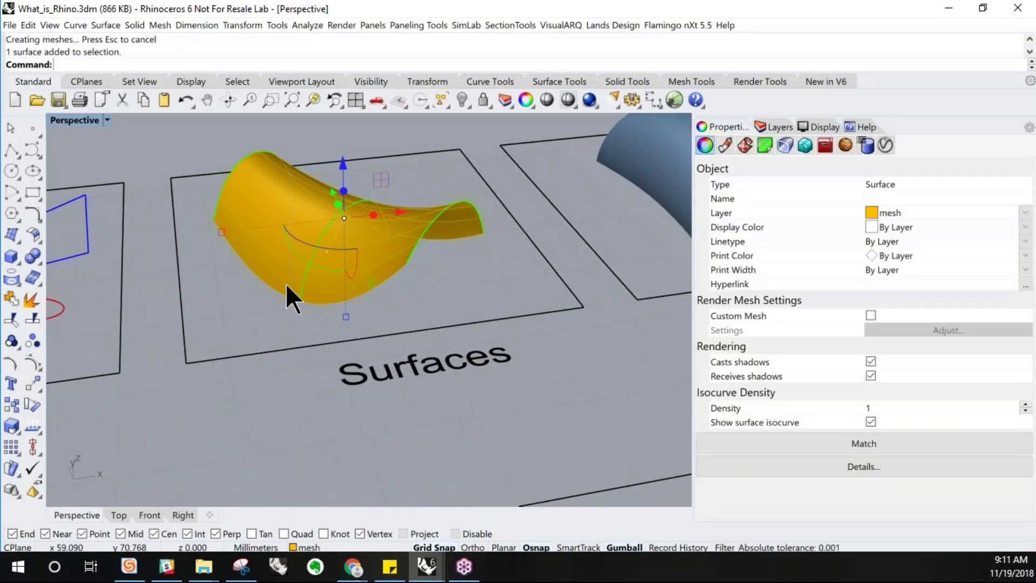
pyautogui.moveTo(483, 248); pyautogui.dragTo(490, 249, button='right')
pyautogui.click(458, 256)
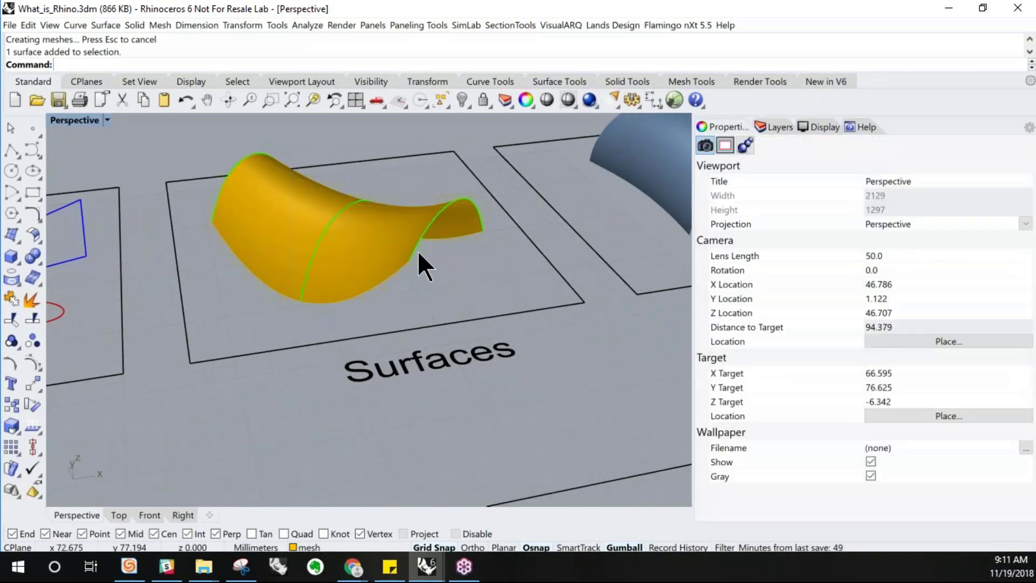
pyautogui.click(413, 247)
pyautogui.click(442, 278)
pyautogui.click(318, 243)
pyautogui.click(232, 169)
pyautogui.click(217, 344)
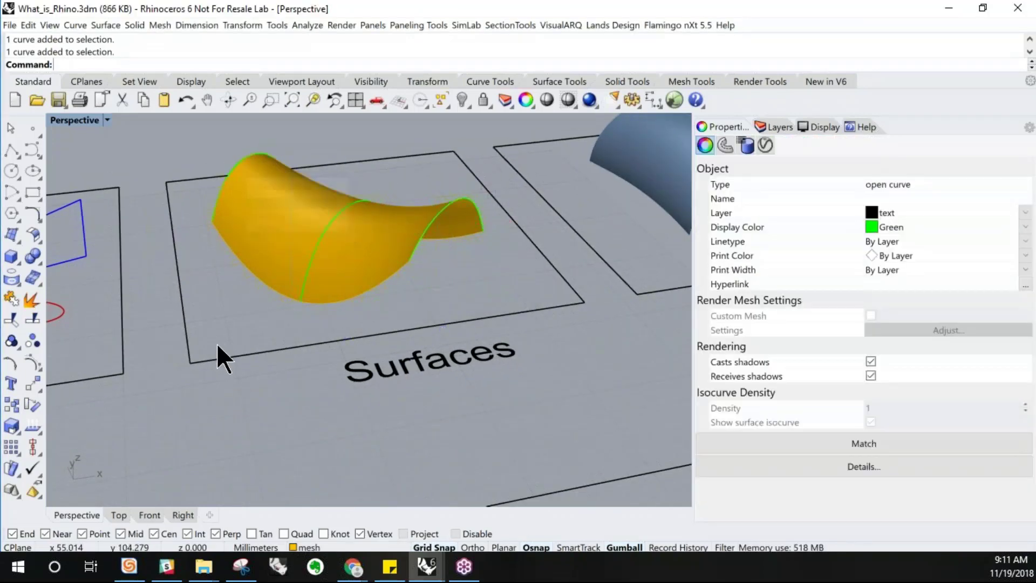
pyautogui.click(400, 256)
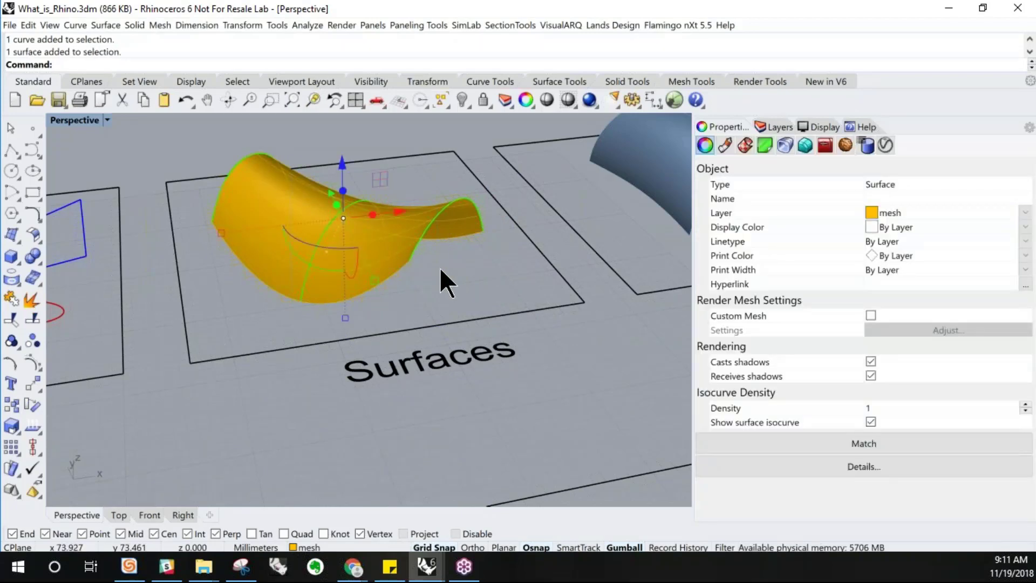
# Select the blue shape in the Open Polysurface area and inspect its object properties
pyautogui.moveTo(439, 267); pyautogui.dragTo(423, 267, button='right')
pyautogui.scroll(-4, 259, 294)
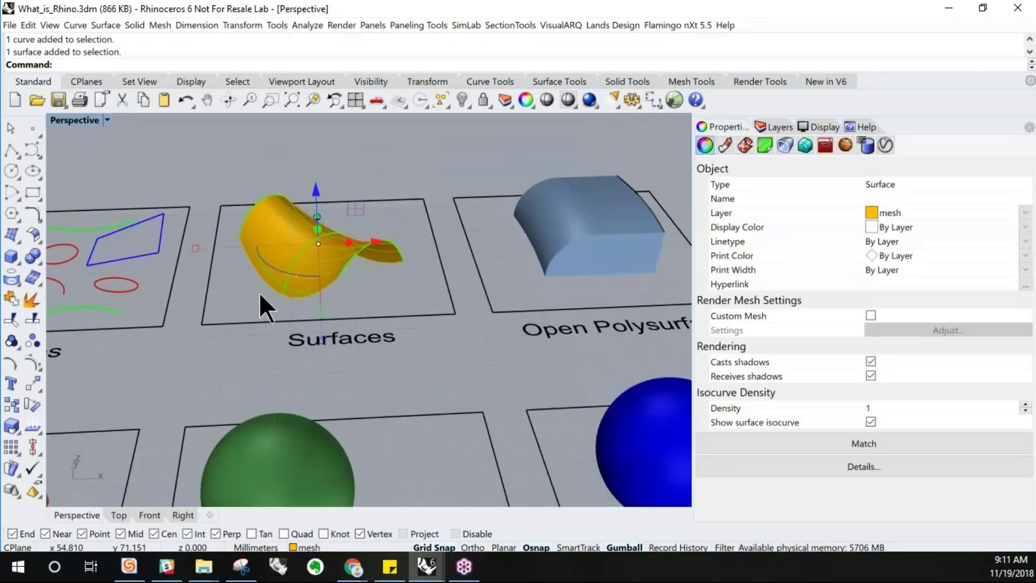
pyautogui.moveTo(618, 244)
pyautogui.mouseDown(button='right')
pyautogui.moveTo(629, 236)
pyautogui.moveTo(601, 236)
pyautogui.moveTo(488, 306)
pyautogui.moveTo(516, 318)
pyautogui.moveTo(621, 231)
pyautogui.mouseUp(button='right')
pyautogui.click(489, 307)
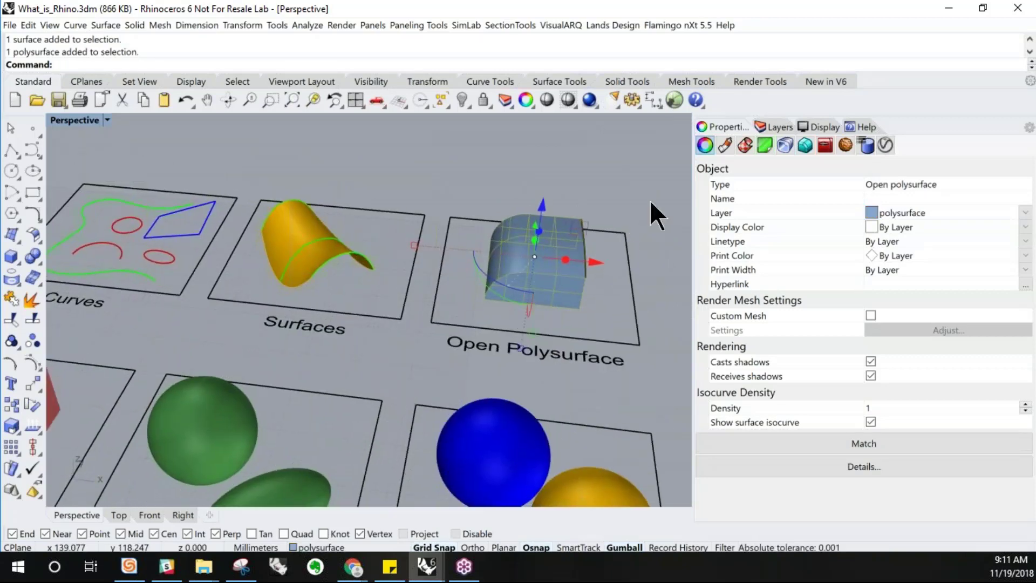
pyautogui.scroll(4, 650, 200)
pyautogui.moveTo(341, 279); pyautogui.dragTo(376, 295, button='right')
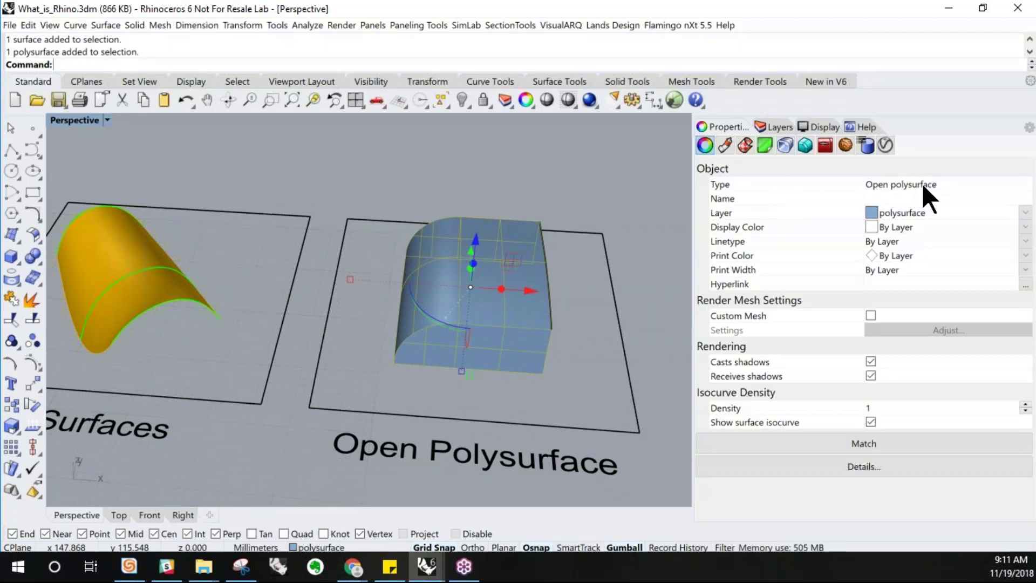
pyautogui.moveTo(486, 300)
pyautogui.mouseDown(button='right')
pyautogui.moveTo(463, 289)
pyautogui.moveTo(479, 305)
pyautogui.mouseUp(button='right')
pyautogui.moveTo(542, 320); pyautogui.dragTo(465, 306, button='right')
pyautogui.click(468, 332)
# Select the red box in the Closed Polysurface area and explode it into separate surfaces
pyautogui.scroll(-6, 483, 278)
pyautogui.scroll(-4, 501, 251)
pyautogui.scroll(2, 216, 459)
pyautogui.click(241, 420)
pyautogui.moveTo(241, 420); pyautogui.dragTo(279, 369, button='right')
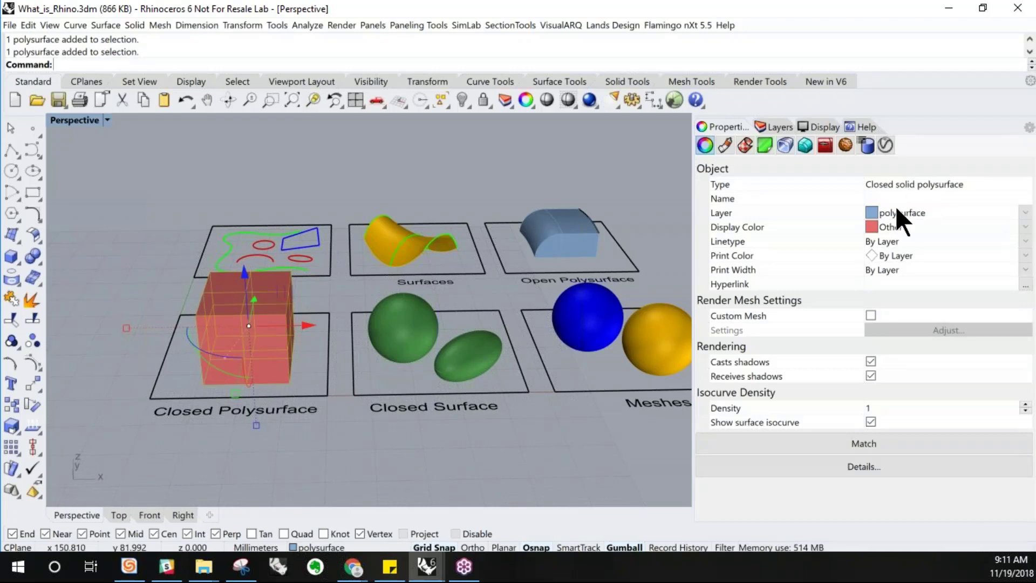
pyautogui.click(34, 299)
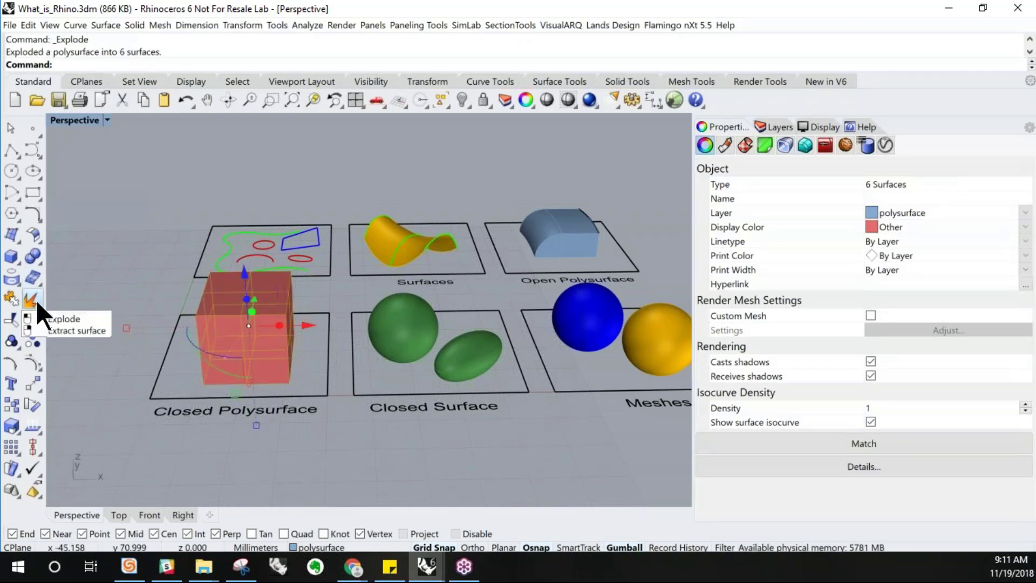
pyautogui.click(319, 329)
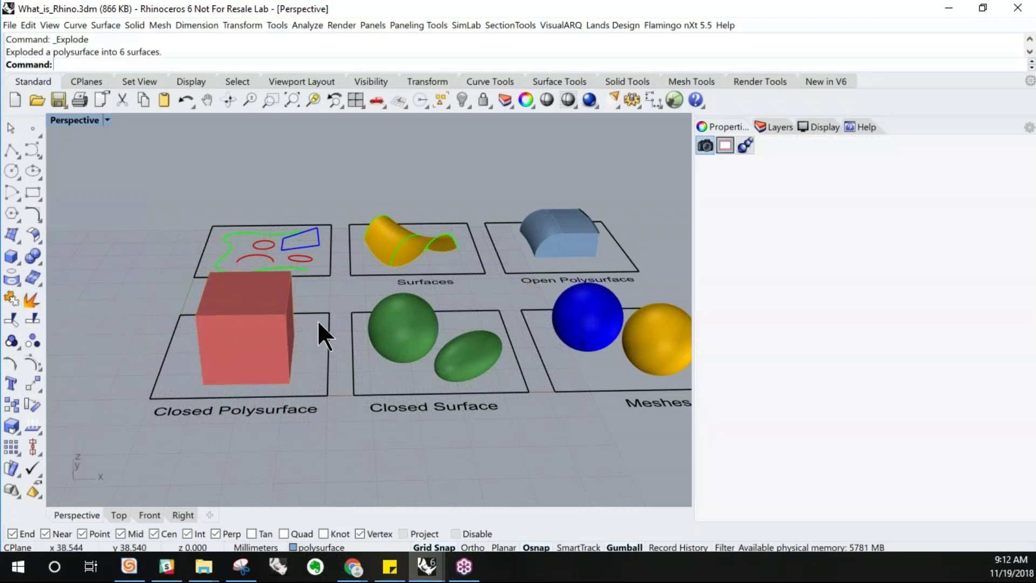
# Select the top face of the exploded red box and delete it
pyautogui.click(246, 344)
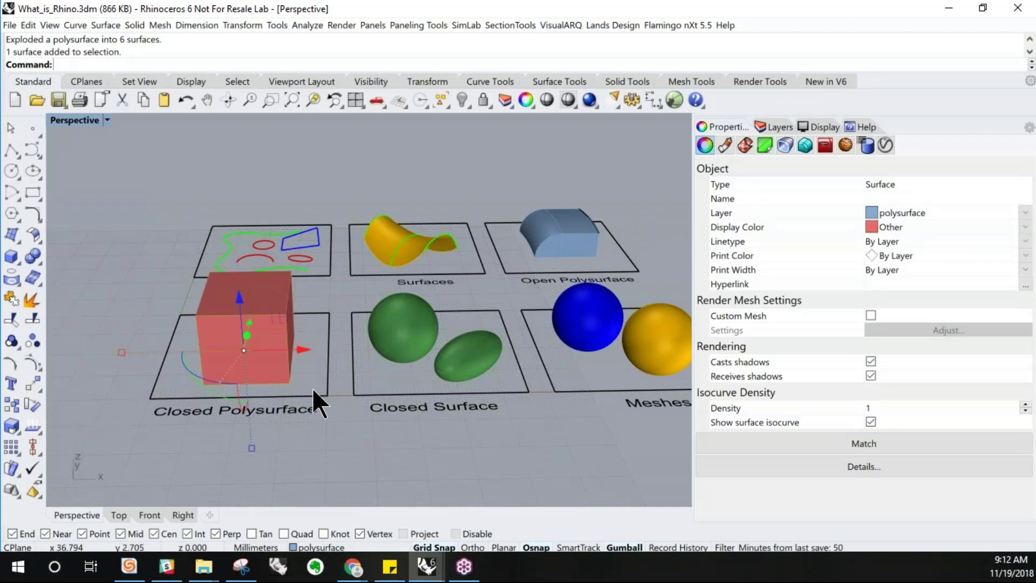
pyautogui.scroll(5, 246, 345)
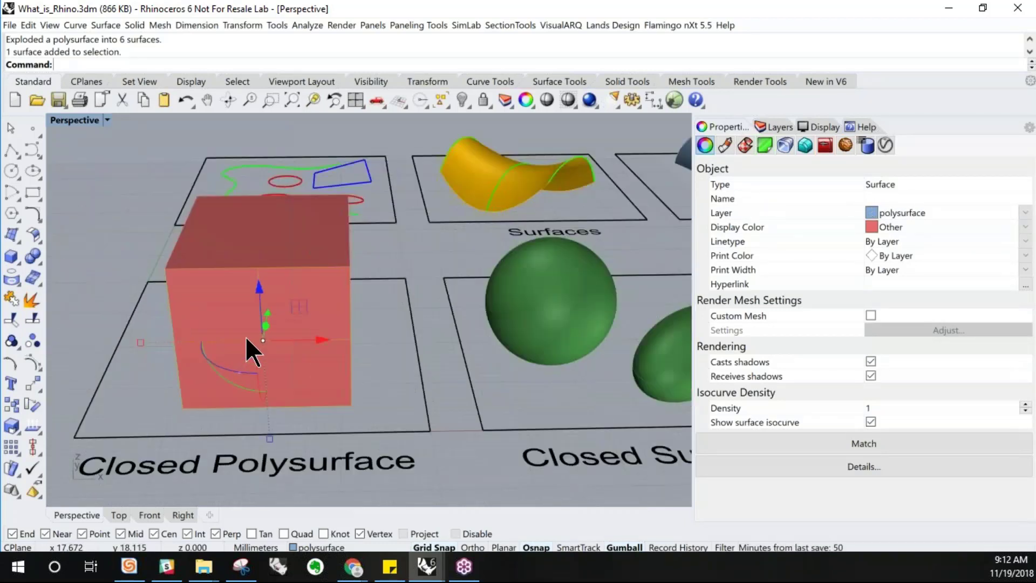
pyautogui.click(268, 260)
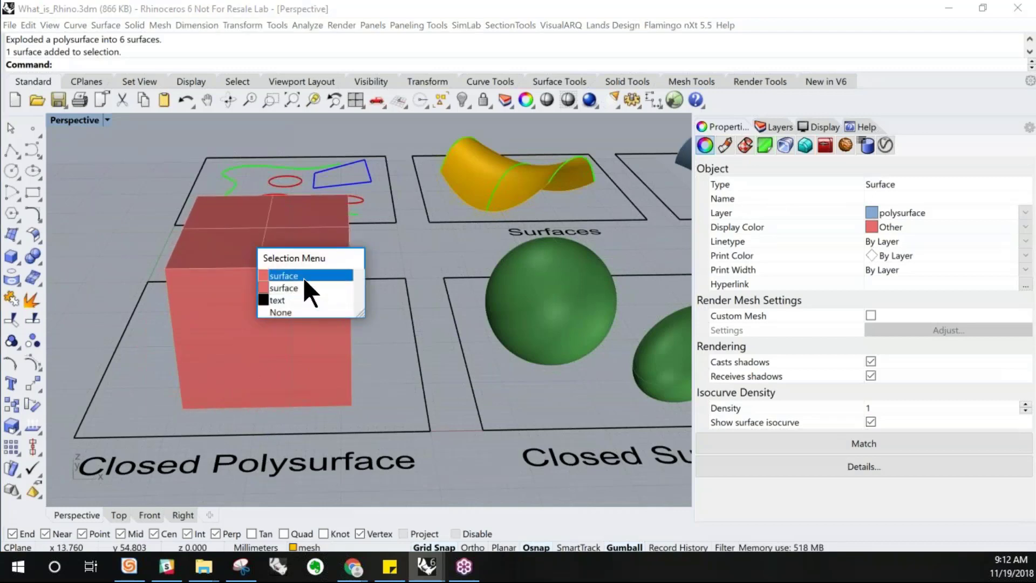
pyautogui.click(304, 278)
pyautogui.scroll(-5, 254, 318)
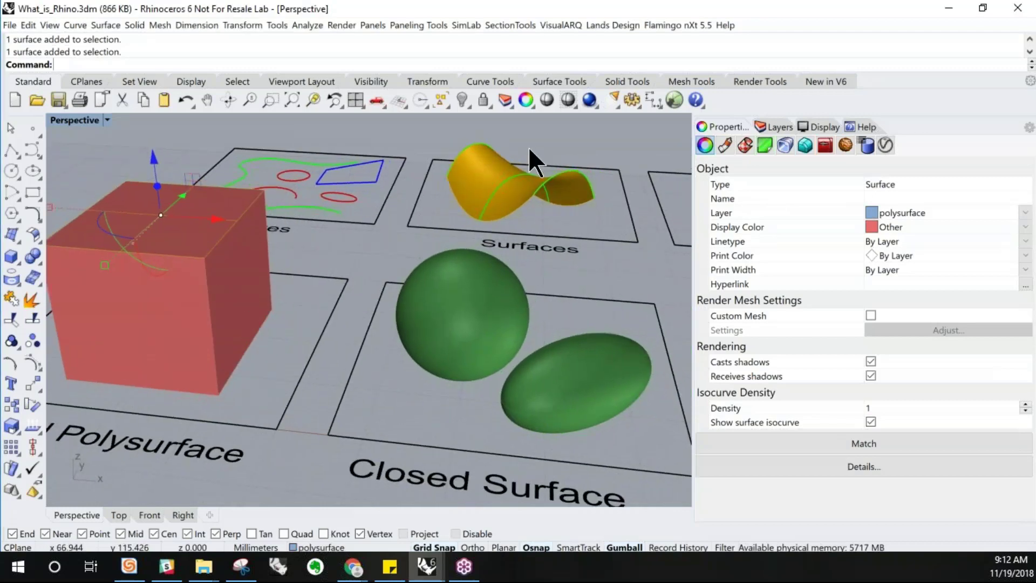
pyautogui.press('Delete')
# Select the five remaining faces of the red box and join them into one open polysurface
pyautogui.moveTo(267, 278); pyautogui.dragTo(269, 342, button='right')
pyautogui.click(269, 342)
pyautogui.click(172, 404)
pyautogui.click(249, 451)
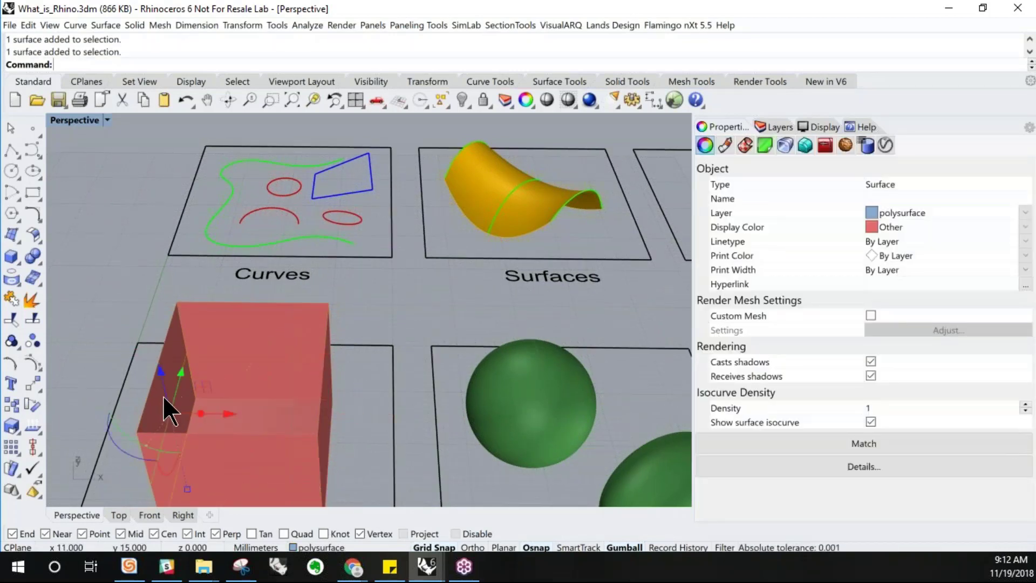
pyautogui.click(314, 348)
pyautogui.click(322, 406)
pyautogui.click(157, 412)
pyautogui.scroll(-5, 286, 345)
pyautogui.moveTo(313, 374); pyautogui.dragTo(318, 397, button='right')
pyautogui.scroll(-4, 280, 378)
pyautogui.scroll(4, 305, 441)
pyautogui.moveTo(305, 442); pyautogui.dragTo(300, 459, button='right')
pyautogui.scroll(-2, 287, 445)
pyautogui.scroll(3, 291, 448)
pyautogui.moveTo(329, 452); pyautogui.dragTo(216, 362)
pyautogui.moveTo(245, 396); pyautogui.dragTo(262, 328, button='right')
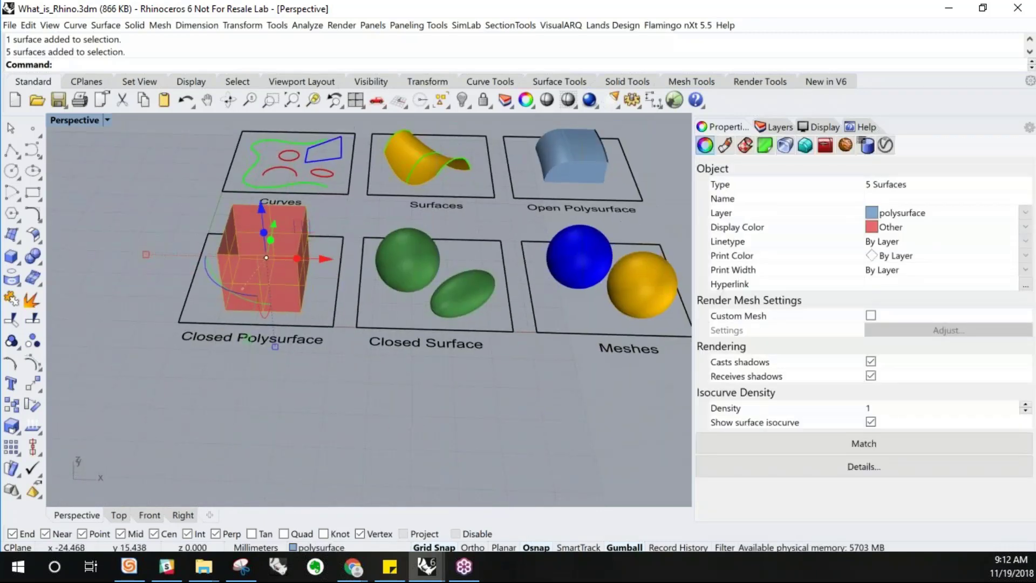
pyautogui.click(10, 298)
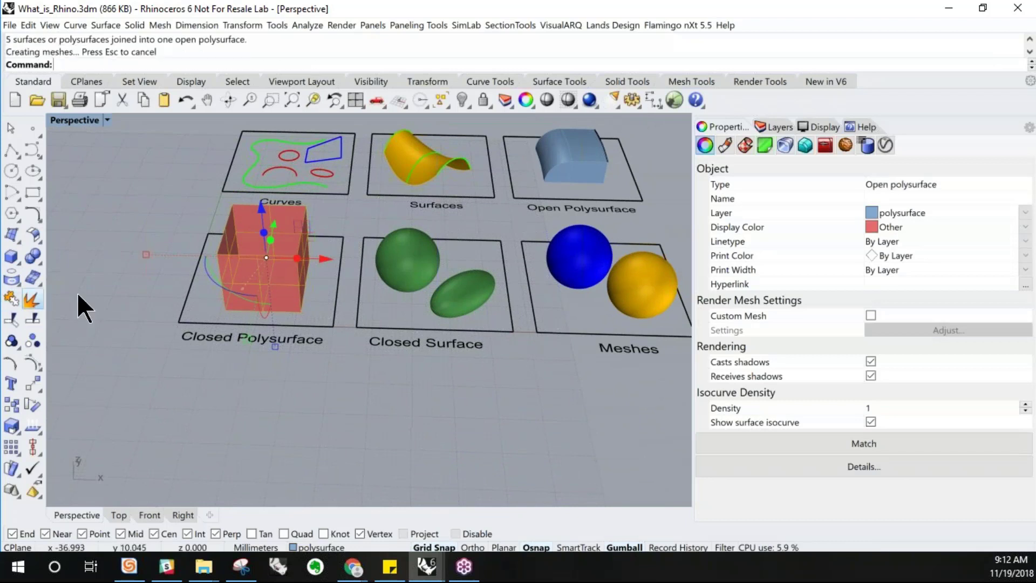
# Select the open red box and cap its planar hole to make it a closed solid
pyautogui.click(259, 390)
pyautogui.click(277, 267)
pyautogui.moveTo(272, 285); pyautogui.dragTo(273, 289, button='right')
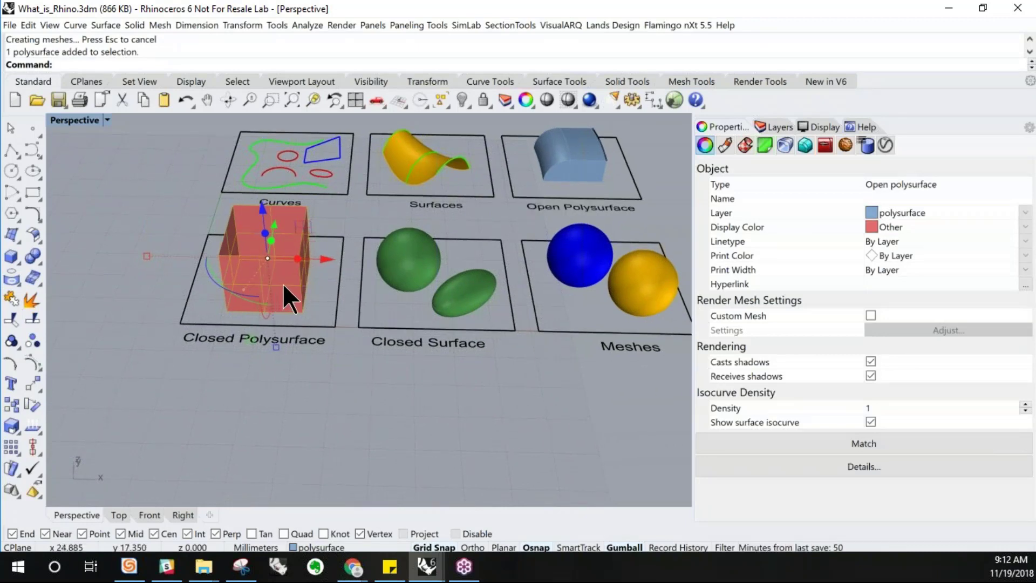
pyautogui.scroll(5, 280, 283)
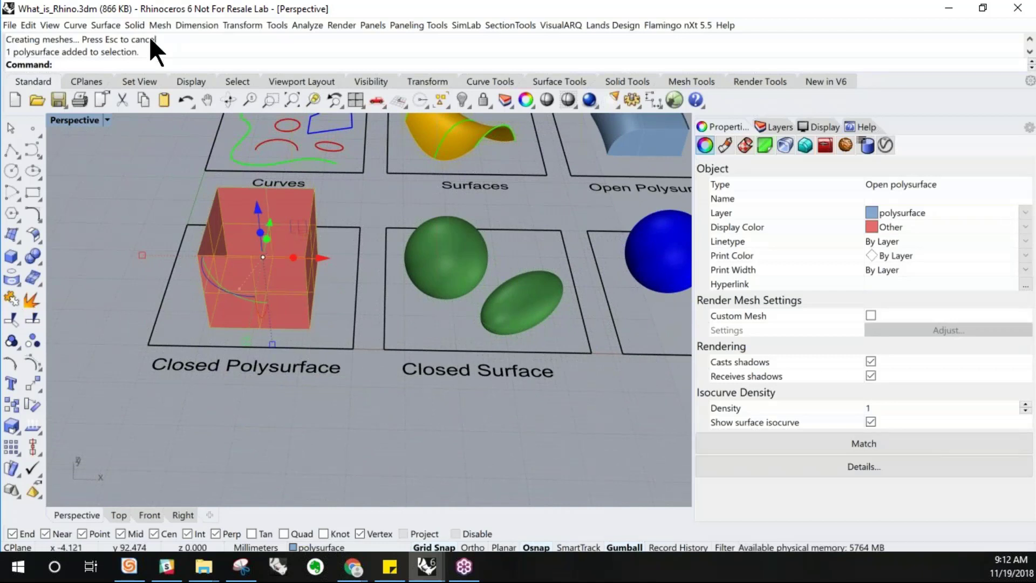
pyautogui.click(134, 26)
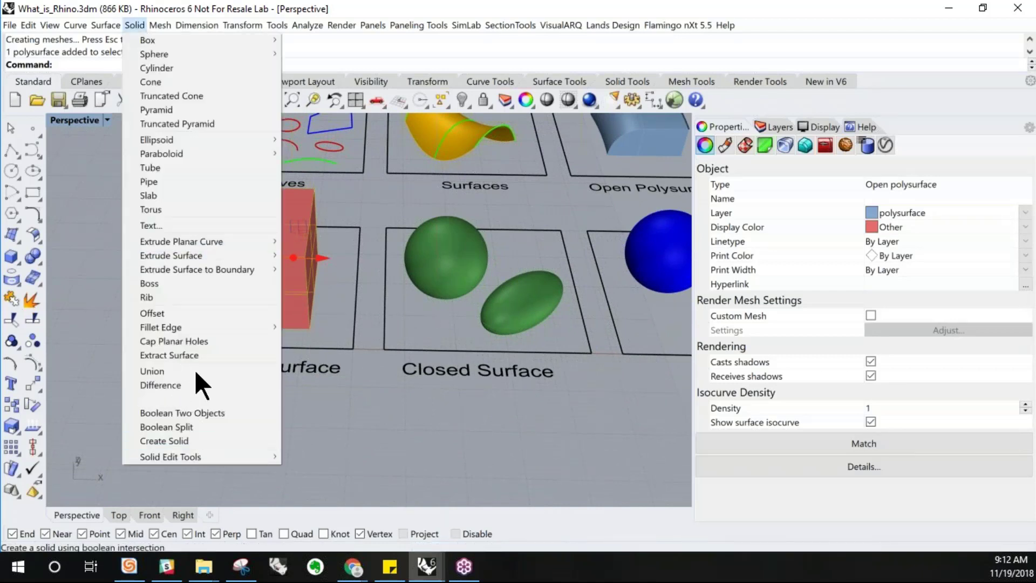
pyautogui.click(159, 344)
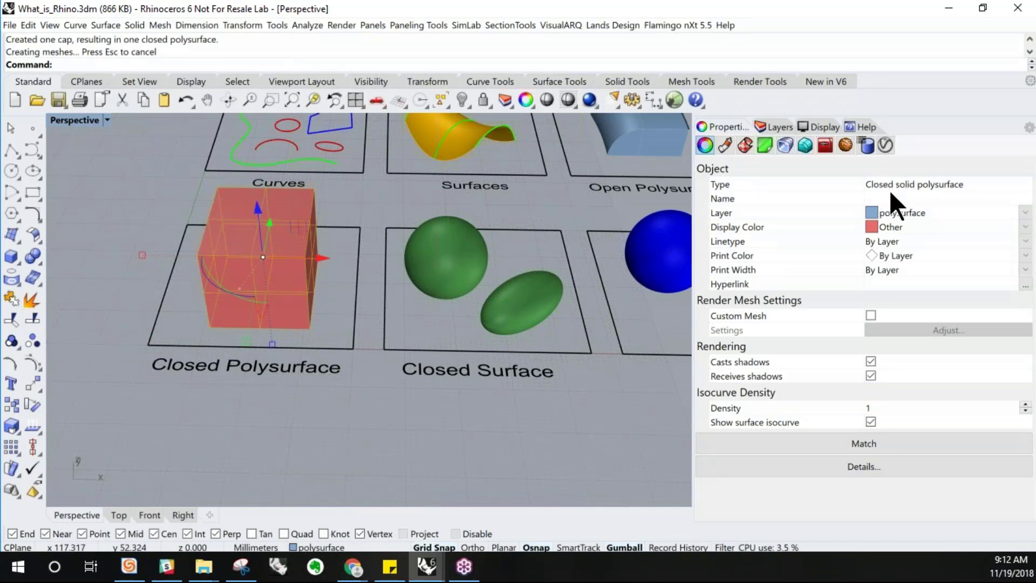
pyautogui.click(359, 458)
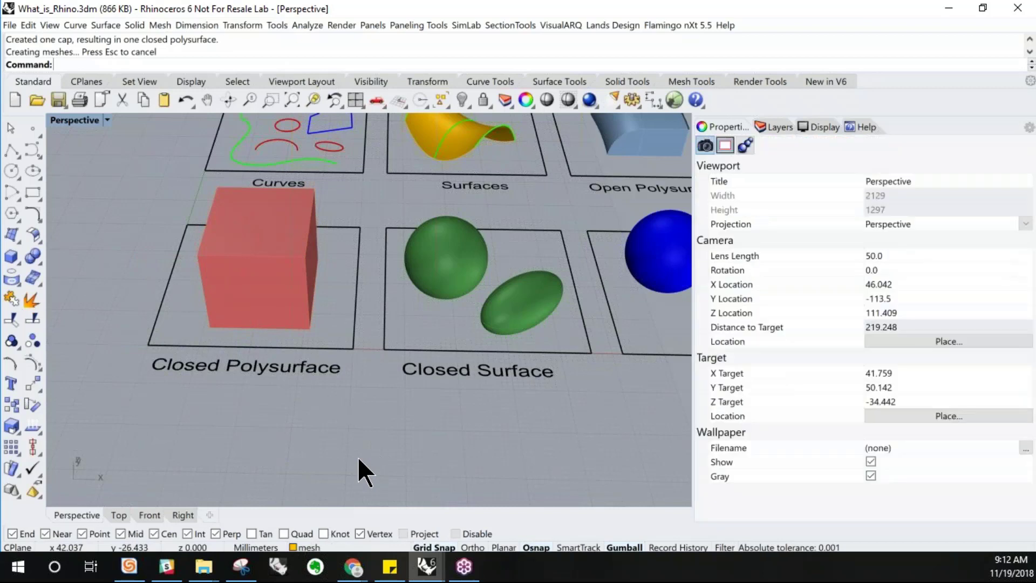
# Undo the cap on the red box and cap its planar hole again with Cap Planar Holes
pyautogui.hotkey('ctrl', 'z')
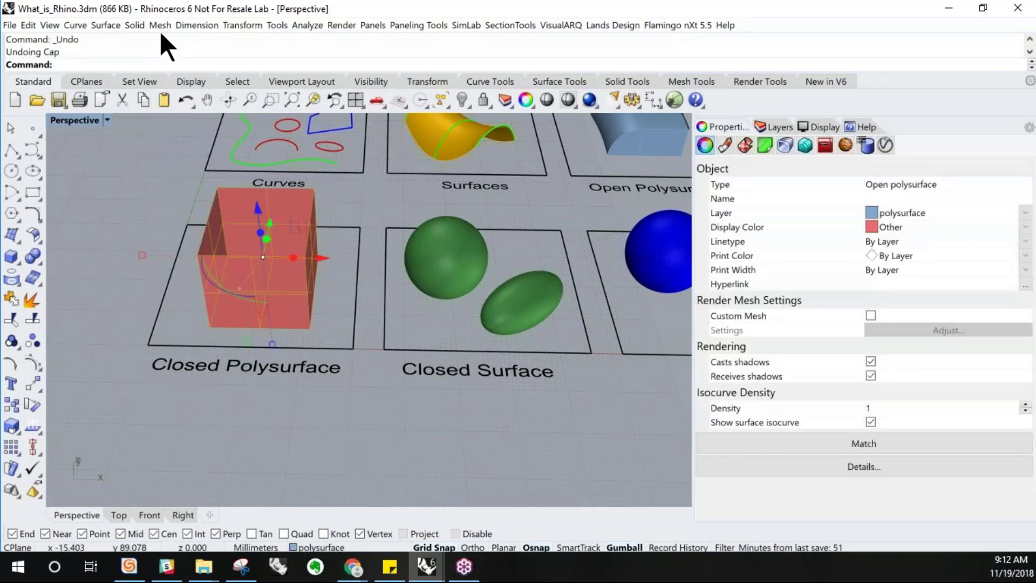
pyautogui.click(134, 25)
pyautogui.moveTo(163, 241)
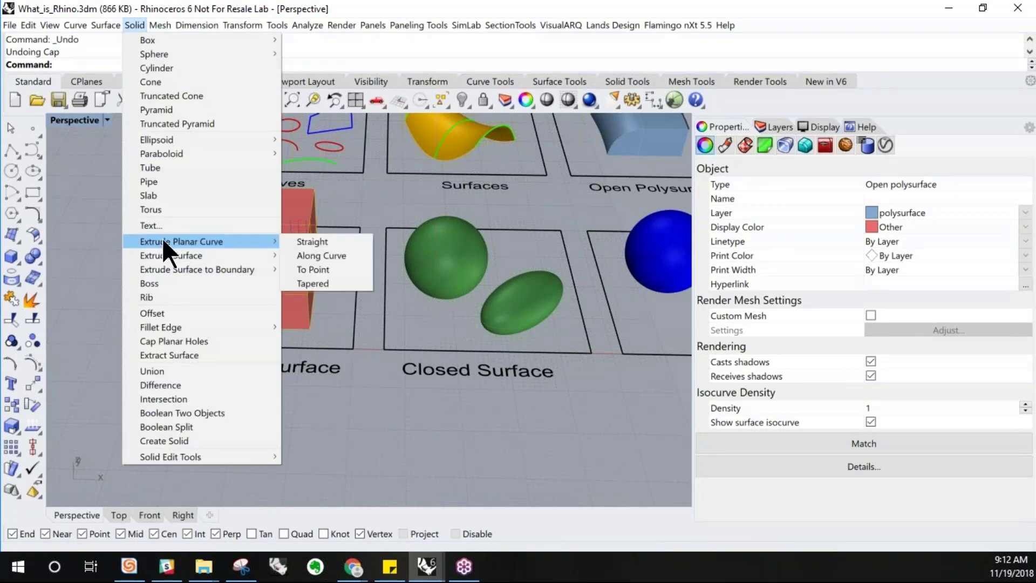
pyautogui.click(174, 340)
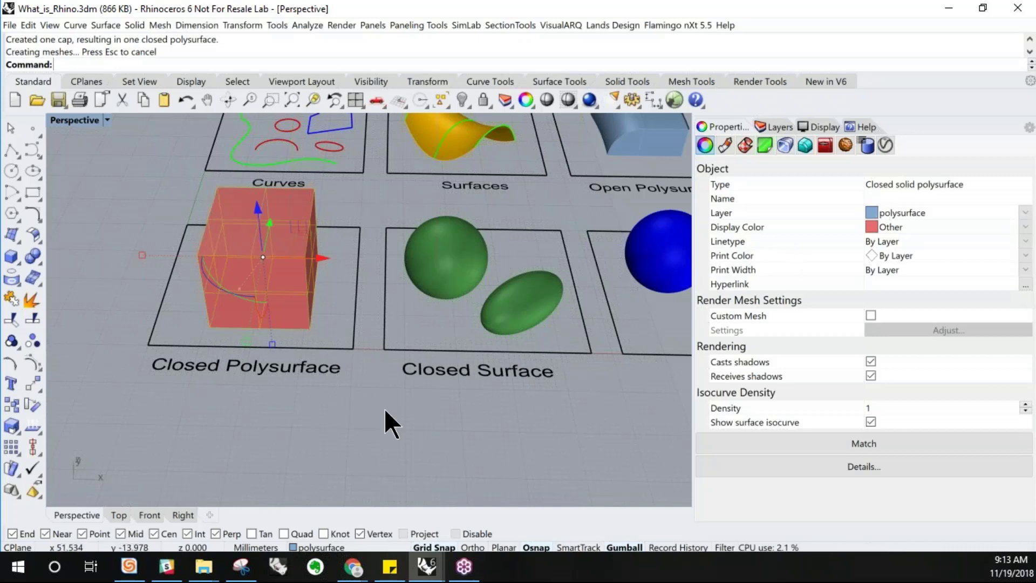
# Select the blue open polysurface and explode it into separate surfaces
pyautogui.click(178, 405)
pyautogui.scroll(-2, 178, 374)
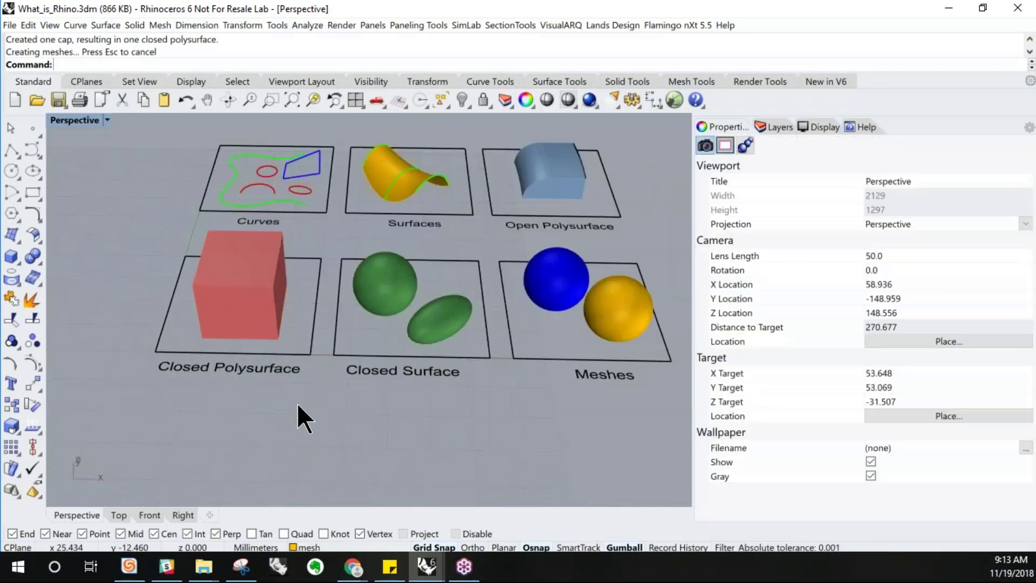
pyautogui.scroll(-2, 219, 394)
pyautogui.scroll(3, 447, 360)
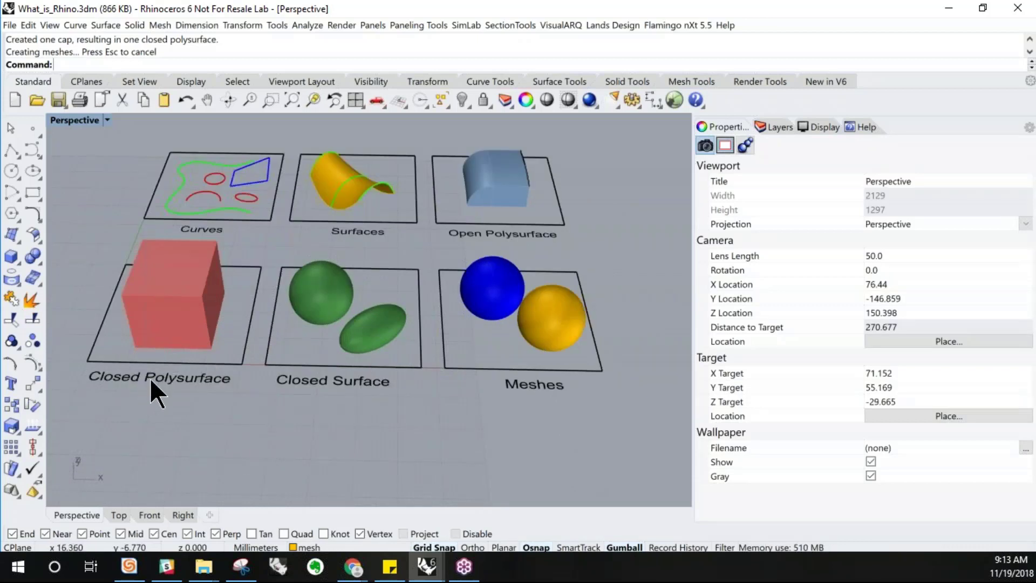
pyautogui.click(501, 200)
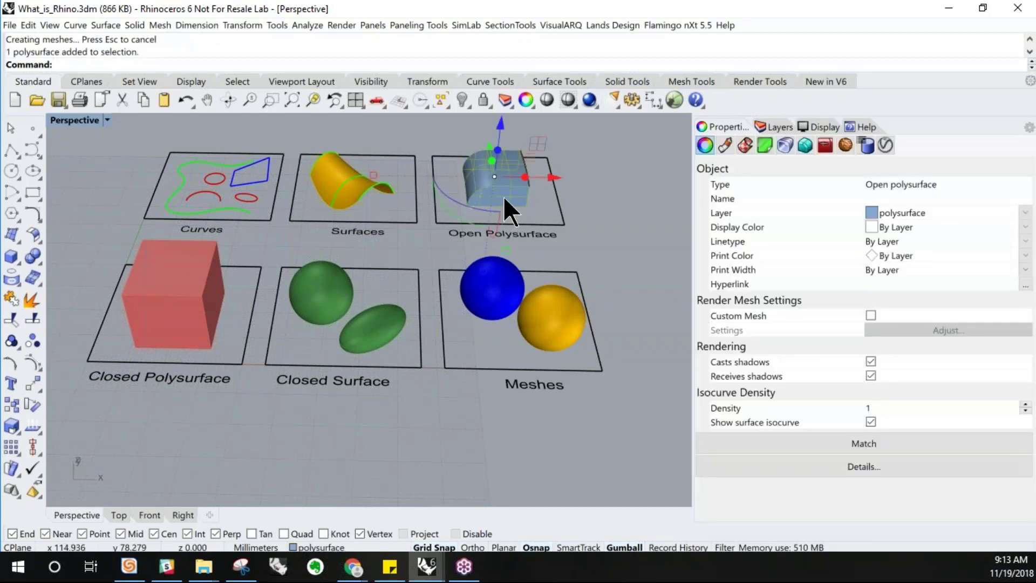
pyautogui.scroll(2, 503, 196)
pyautogui.click(27, 300)
# Select and inspect individual surfaces of the exploded blue shape, then undo the explode
pyautogui.click(611, 195)
pyautogui.click(512, 201)
pyautogui.scroll(3, 511, 200)
pyautogui.scroll(2, 512, 201)
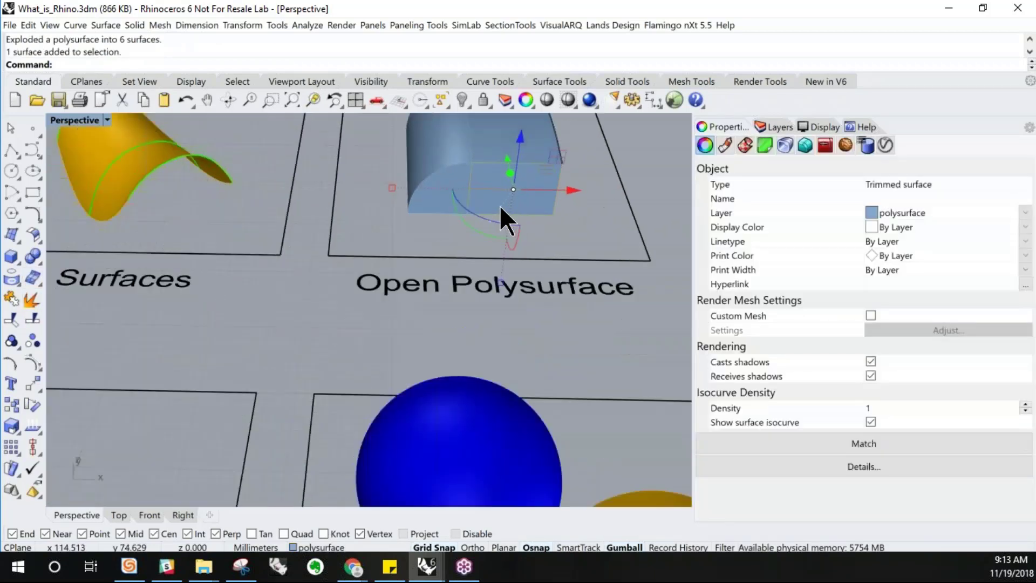
pyautogui.click(452, 188)
pyautogui.moveTo(452, 180); pyautogui.dragTo(488, 232, button='right')
pyautogui.click(462, 167)
pyautogui.click(508, 145)
pyautogui.scroll(-2, 538, 226)
pyautogui.moveTo(561, 241); pyautogui.dragTo(497, 228, button='right')
pyautogui.scroll(-4, 494, 227)
pyautogui.moveTo(561, 205); pyautogui.dragTo(532, 203, button='right')
pyautogui.scroll(5, 559, 235)
pyautogui.click(561, 240)
pyautogui.moveTo(582, 246); pyautogui.dragTo(386, 255, button='right')
pyautogui.click(289, 193)
pyautogui.moveTo(289, 193); pyautogui.dragTo(417, 234, button='right')
pyautogui.click(565, 306)
pyautogui.moveTo(566, 307)
pyautogui.mouseDown(button='right')
pyautogui.moveTo(539, 286)
pyautogui.moveTo(572, 302)
pyautogui.mouseUp(button='right')
pyautogui.hotkey('ctrl', 'z')
# Select the green sphere in the Closed Surface area and try to explode it
pyautogui.scroll(-6, 588, 198)
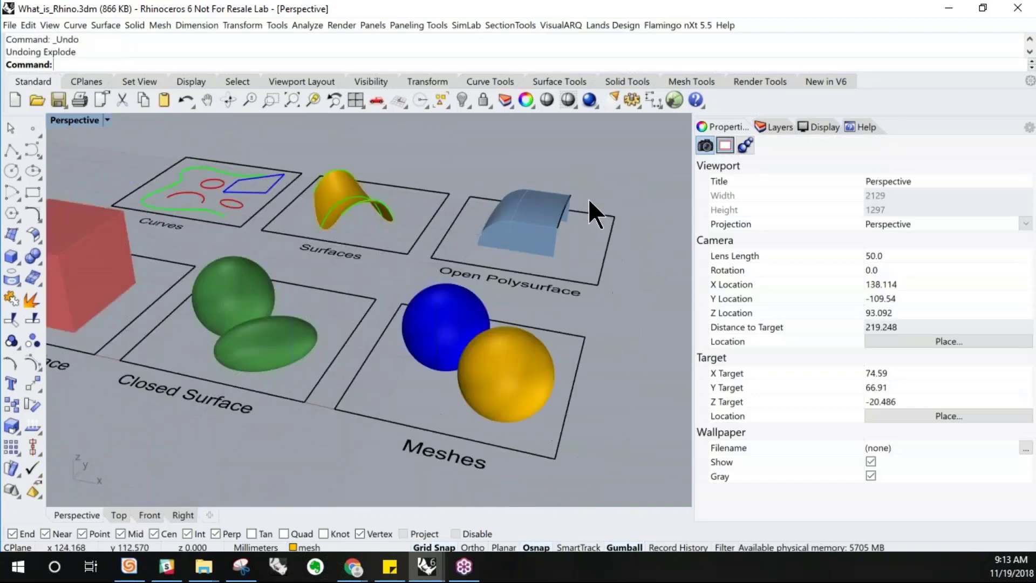
pyautogui.moveTo(164, 269)
pyautogui.mouseDown(button='right')
pyautogui.moveTo(214, 287)
pyautogui.moveTo(158, 277)
pyautogui.mouseUp(button='right')
pyautogui.click(170, 270)
pyautogui.click(321, 351)
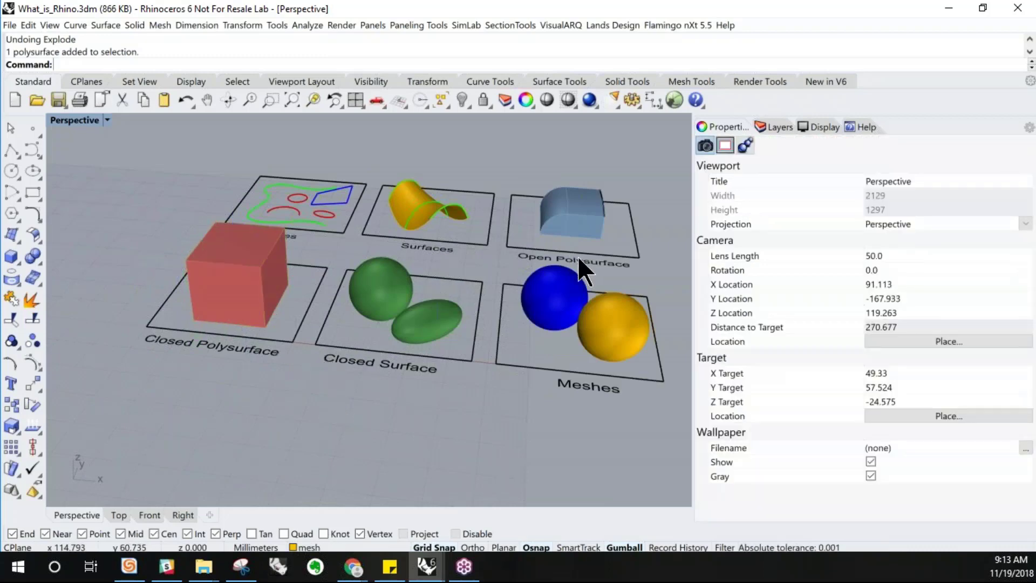
pyautogui.moveTo(301, 380); pyautogui.dragTo(522, 377, button='right')
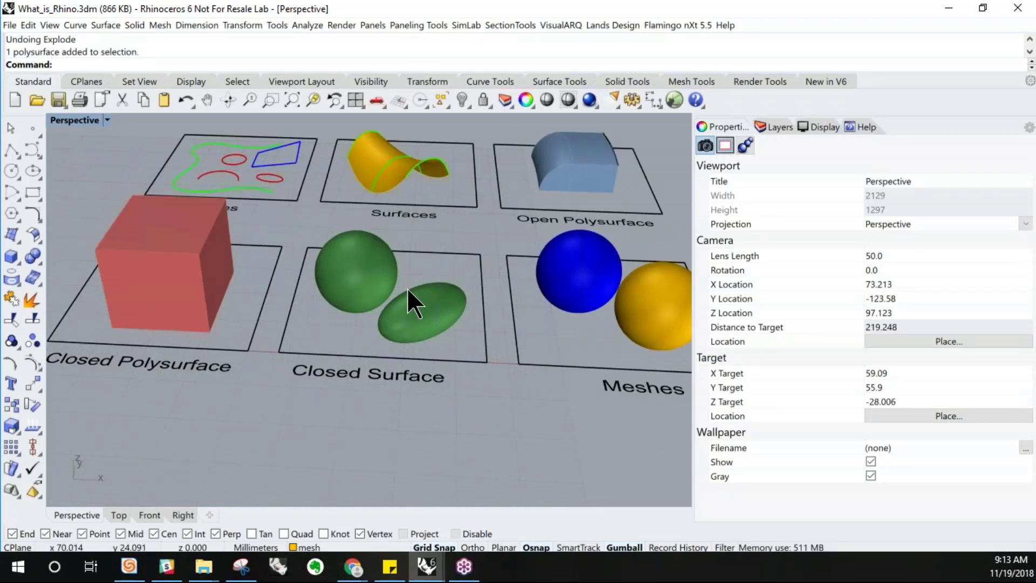
pyautogui.moveTo(412, 335); pyautogui.dragTo(423, 358, button='right')
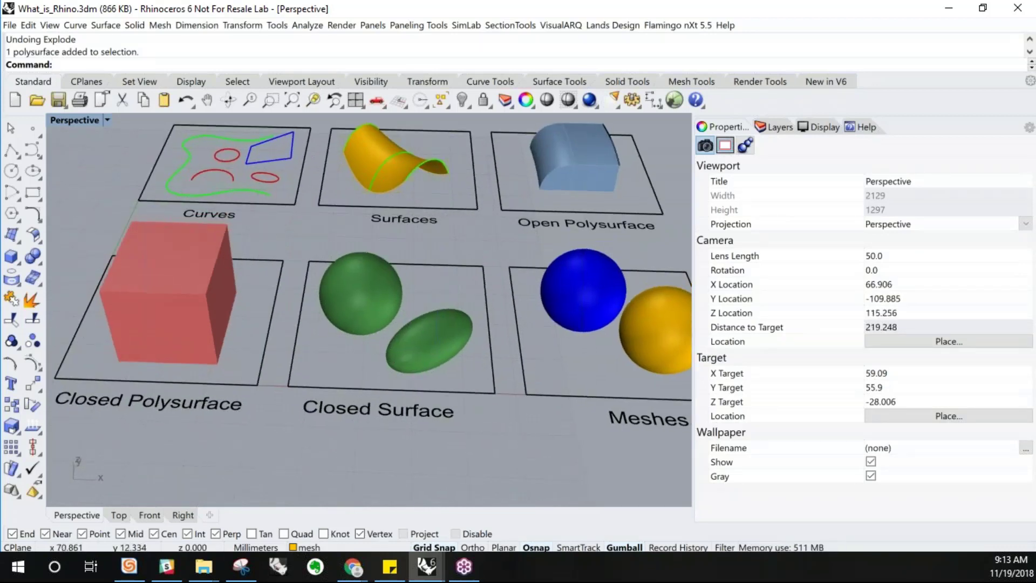
pyautogui.click(365, 325)
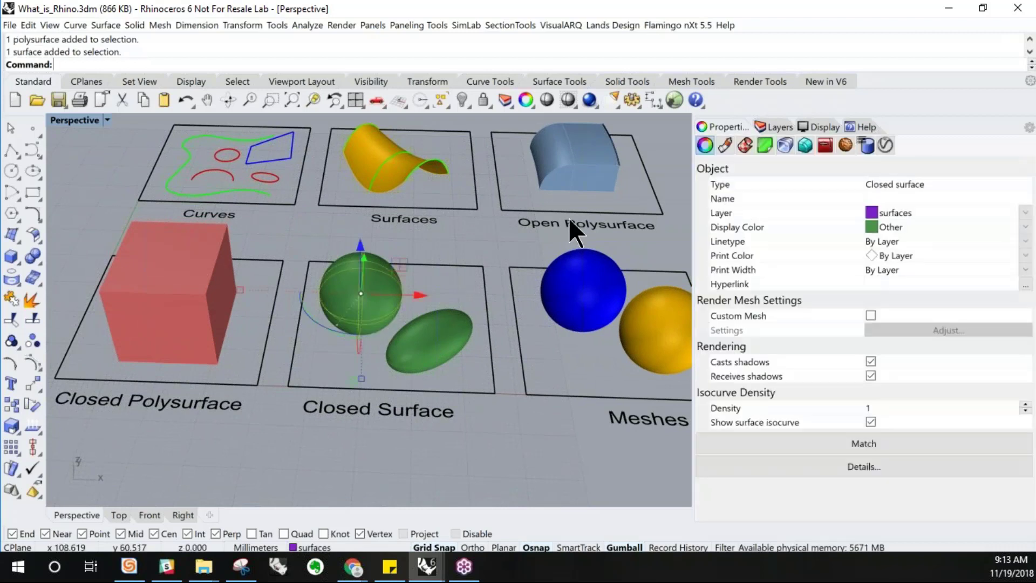
pyautogui.click(160, 345)
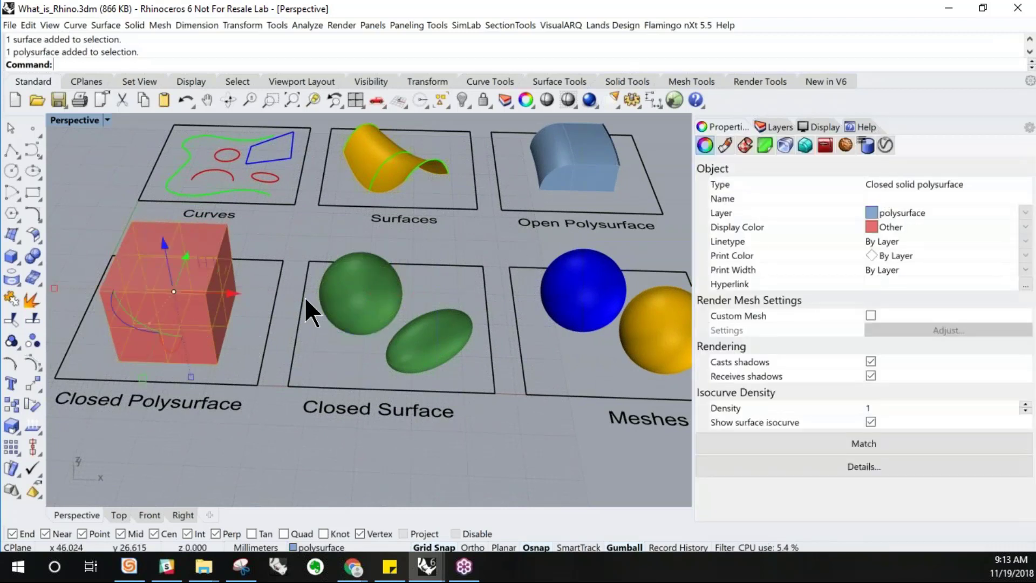
pyautogui.click(371, 293)
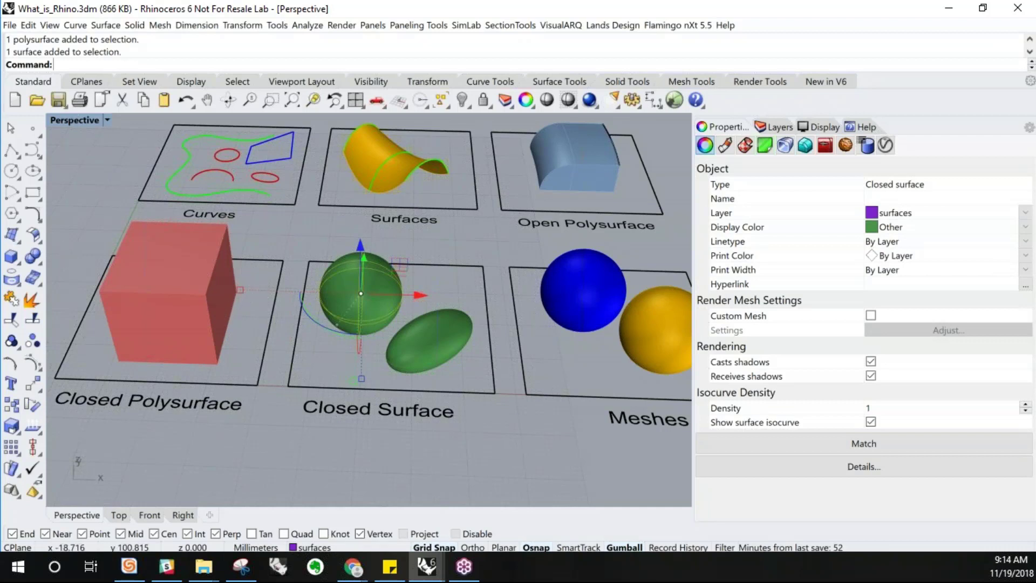
pyautogui.click(28, 298)
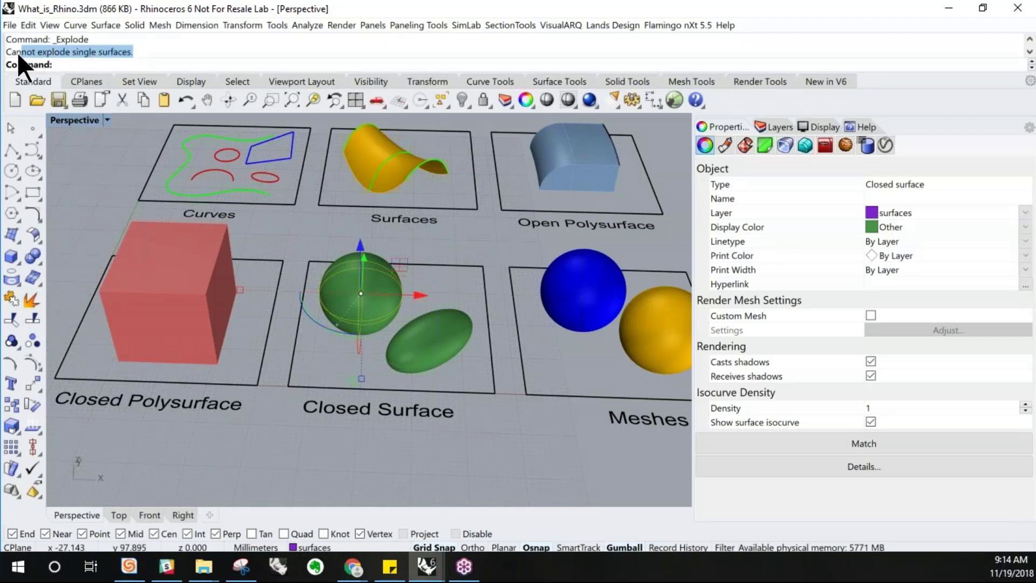
# Select the green ellipsoid and try to explode it
pyautogui.moveTo(13, 55); pyautogui.dragTo(7, 57)
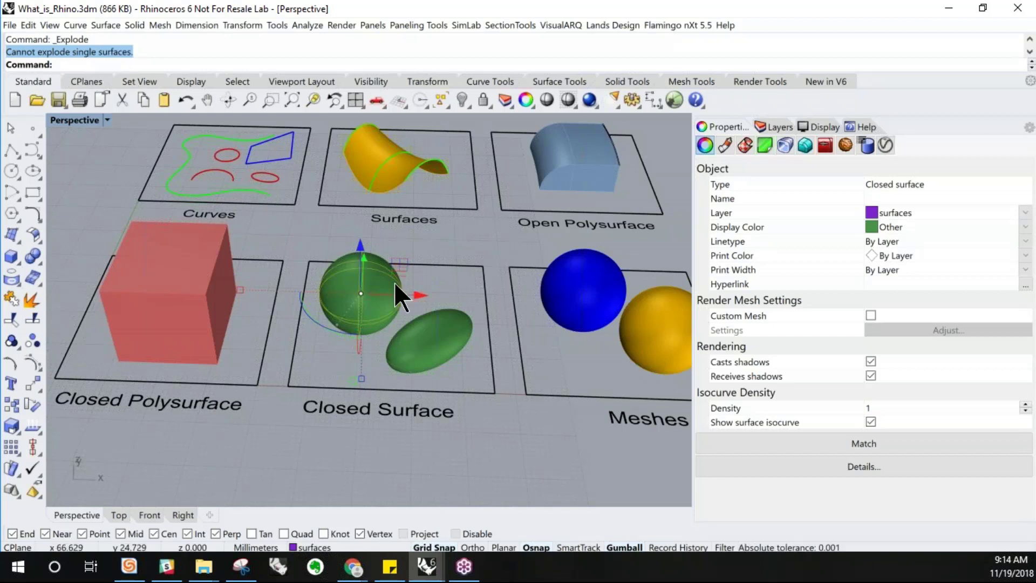
pyautogui.scroll(2, 394, 282)
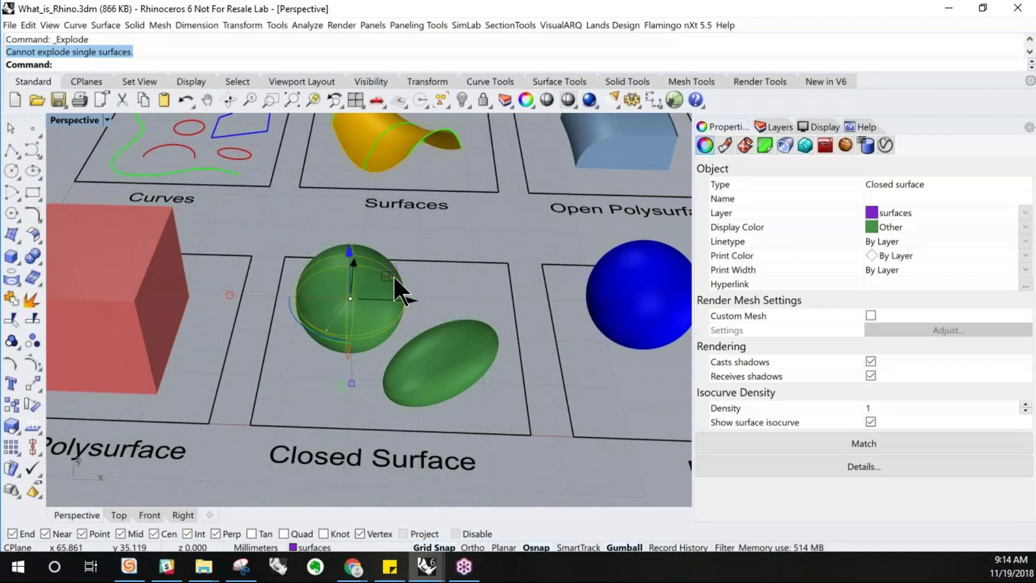
pyautogui.click(459, 355)
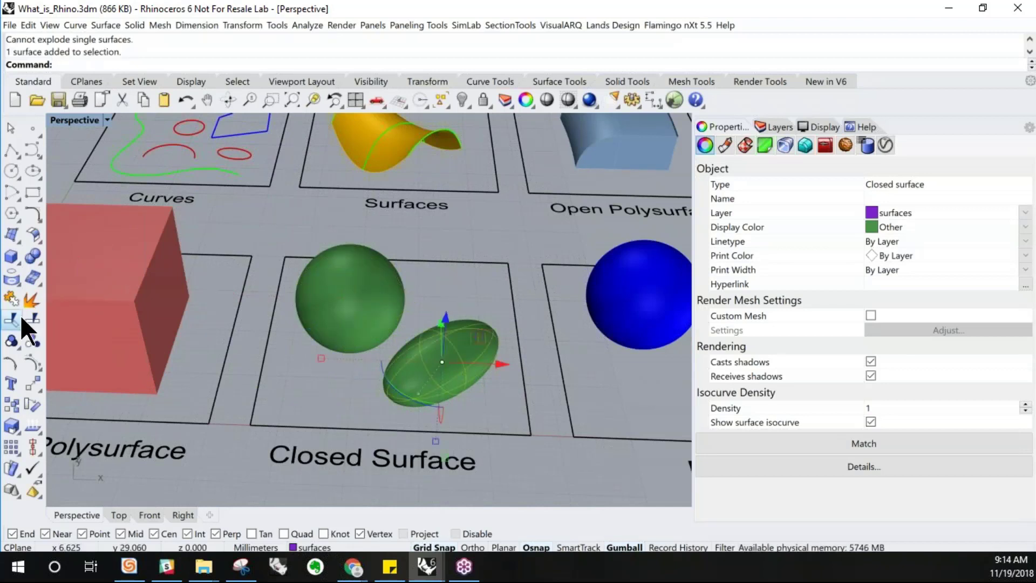
pyautogui.click(31, 299)
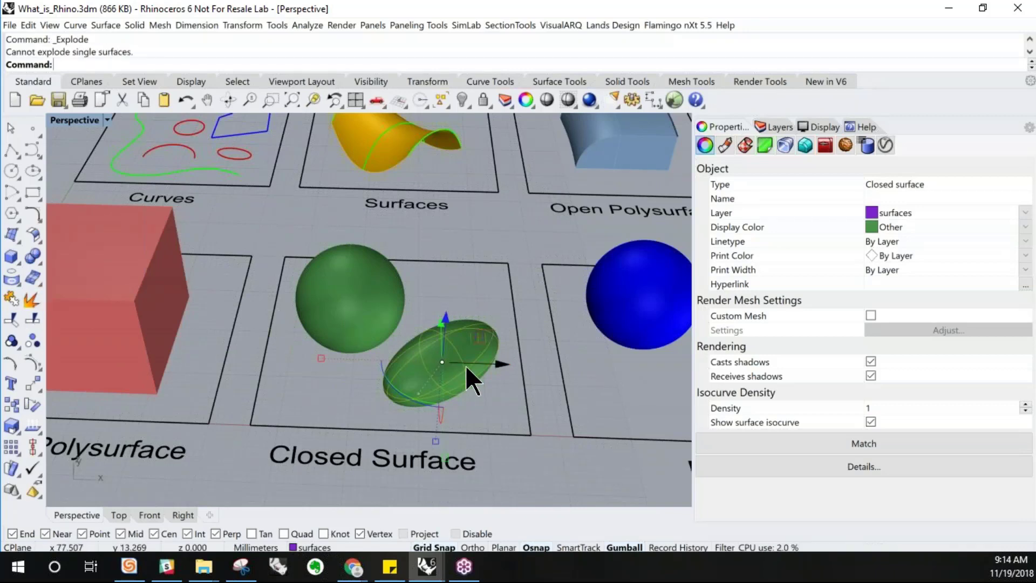
# Select both the yellow and blue spheres in the Meshes area and open their object description details
pyautogui.click(456, 277)
pyautogui.scroll(-7, 239, 348)
pyautogui.moveTo(351, 391); pyautogui.dragTo(355, 367, button='right')
pyautogui.scroll(-2, 289, 354)
pyautogui.scroll(6, 446, 330)
pyautogui.moveTo(434, 330); pyautogui.dragTo(429, 287, button='right')
pyautogui.scroll(-2, 427, 272)
pyautogui.scroll(4, 421, 353)
pyautogui.click(319, 302)
pyautogui.scroll(-3, 426, 357)
pyautogui.scroll(3, 435, 224)
pyautogui.click(427, 296)
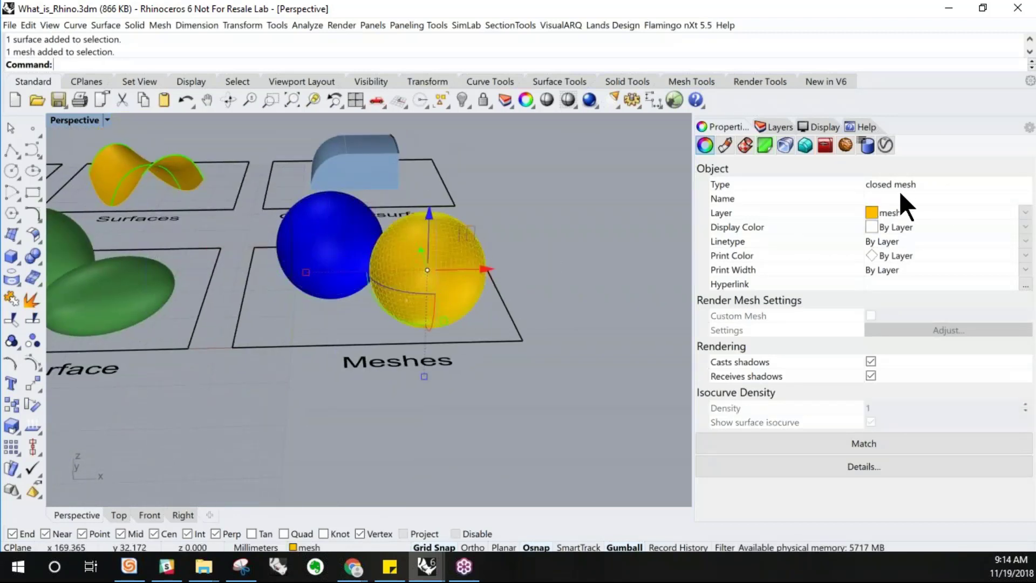
pyautogui.scroll(3, 379, 294)
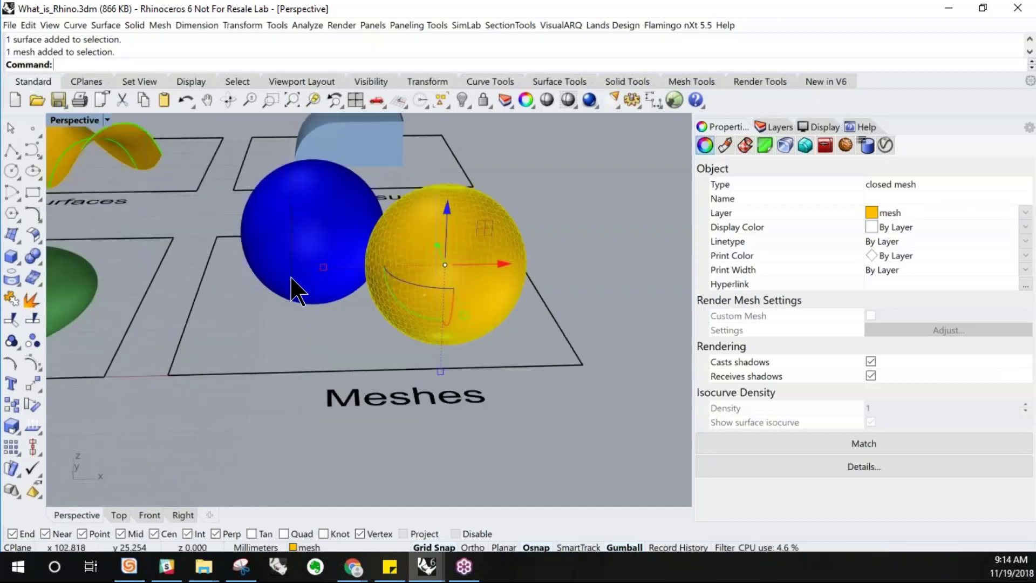
pyautogui.keyDown('shift'); pyautogui.click(297, 255); pyautogui.keyUp('shift')
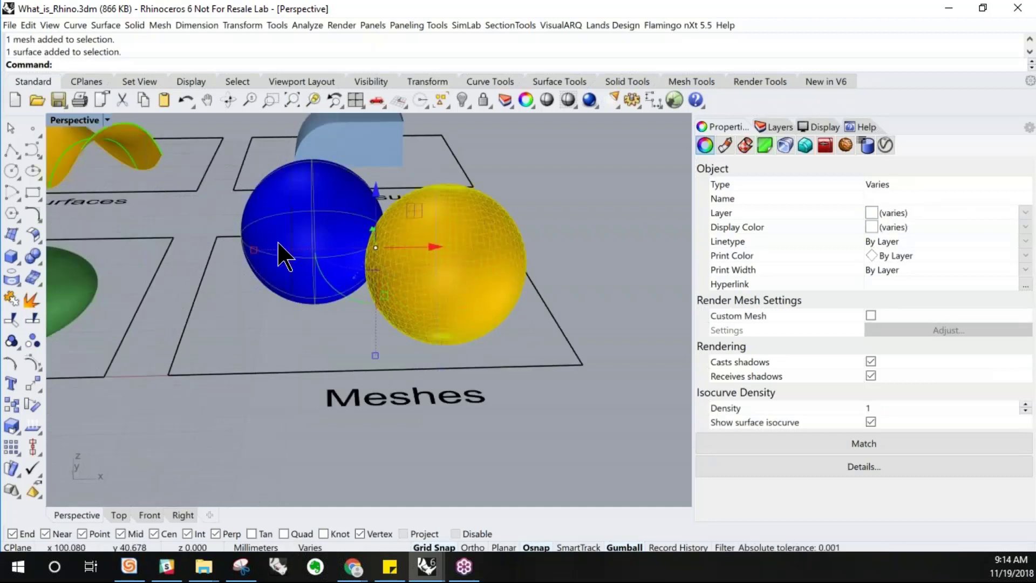
pyautogui.scroll(3, 494, 267)
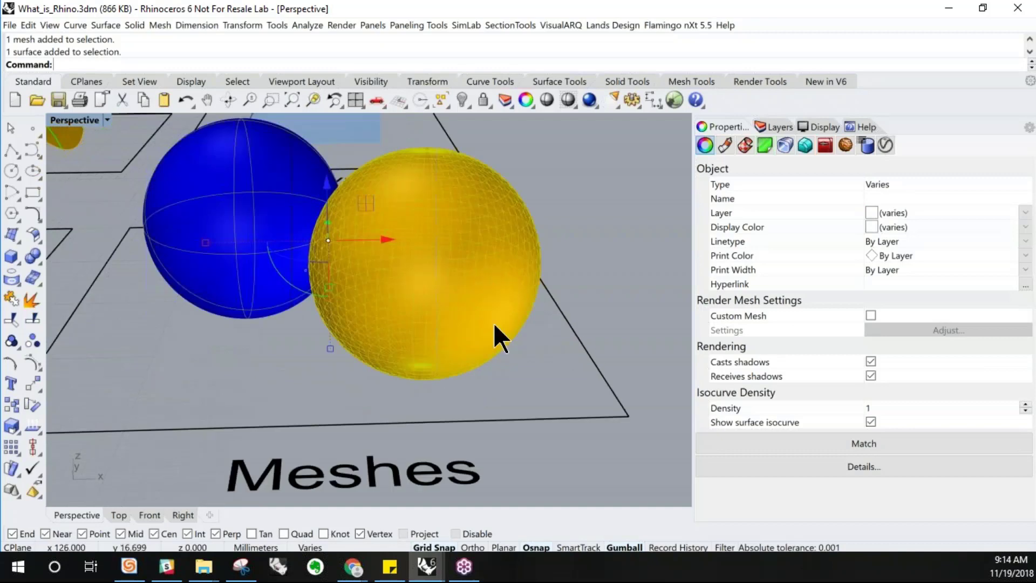
pyautogui.moveTo(528, 394); pyautogui.dragTo(508, 202, button='right')
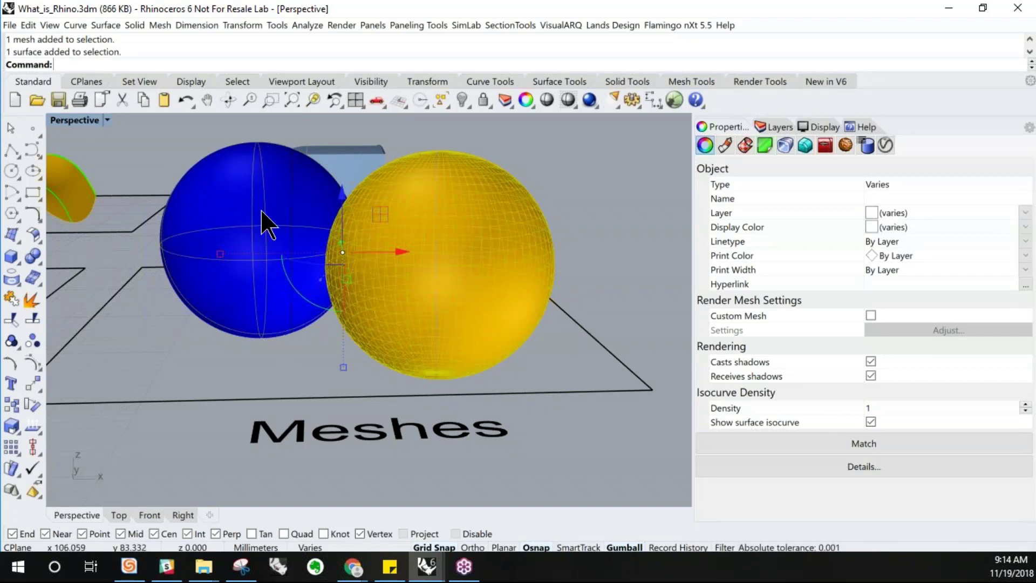
pyautogui.moveTo(210, 228)
pyautogui.mouseDown(button='right')
pyautogui.moveTo(228, 230)
pyautogui.moveTo(213, 231)
pyautogui.mouseUp(button='right')
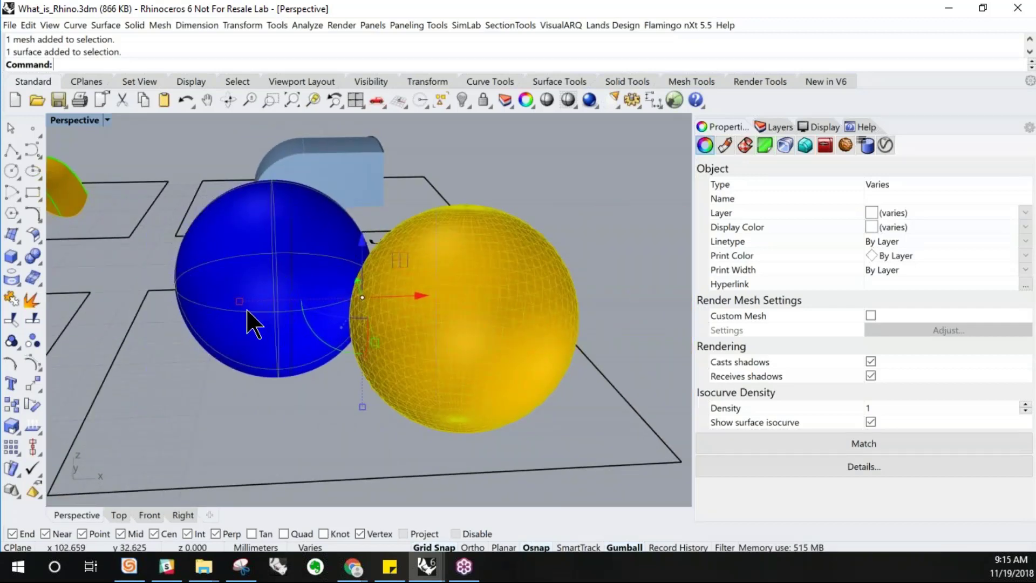
pyautogui.moveTo(529, 354)
pyautogui.mouseDown(button='right')
pyautogui.moveTo(535, 331)
pyautogui.moveTo(538, 343)
pyautogui.mouseUp(button='right')
pyautogui.scroll(4, 475, 277)
pyautogui.scroll(3, 475, 277)
pyautogui.scroll(-3, 475, 276)
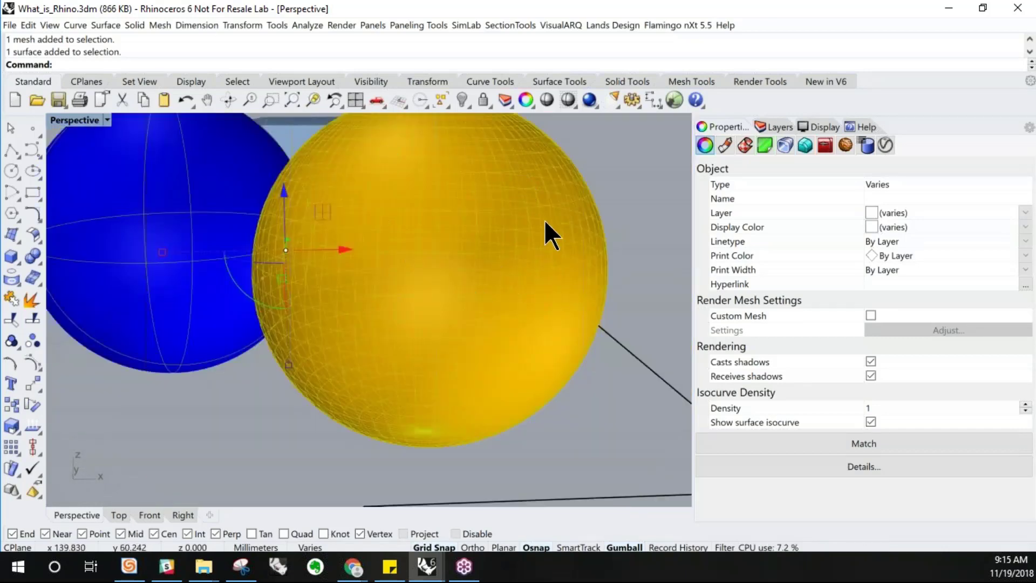
pyautogui.scroll(-3, 459, 253)
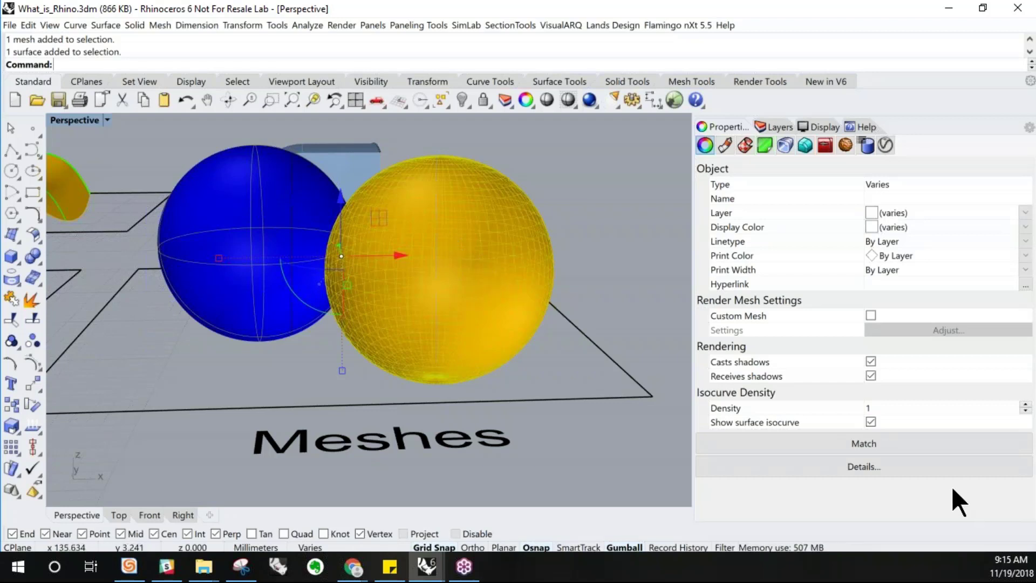
pyautogui.click(866, 468)
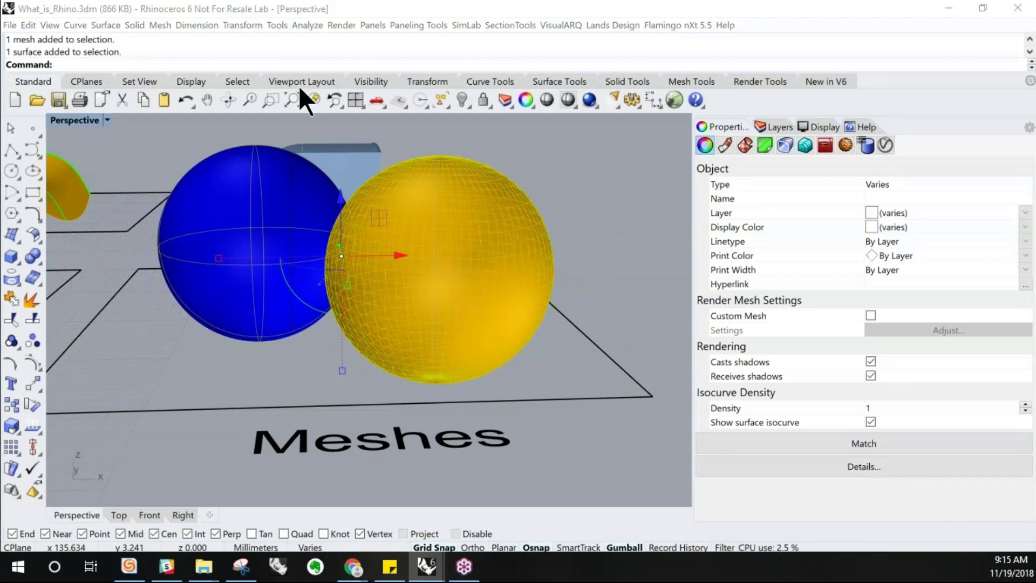
pyautogui.moveTo(0, 190); pyautogui.dragTo(335, 93)
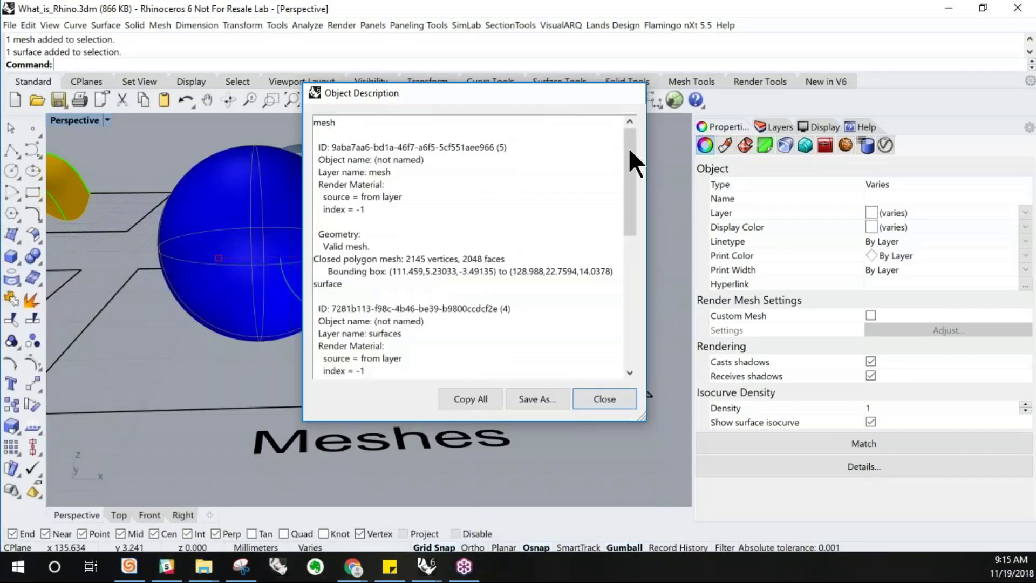
pyautogui.click(633, 92)
# Select only the yellow mesh sphere and read its object description, then close it
pyautogui.click(429, 256)
pyautogui.click(837, 465)
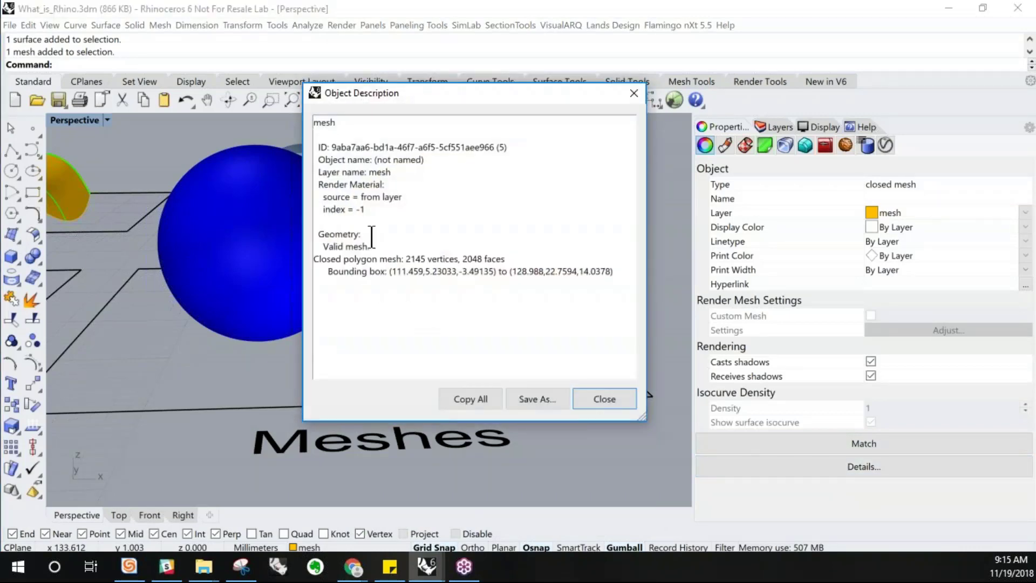
pyautogui.moveTo(454, 97); pyautogui.dragTo(186, 179)
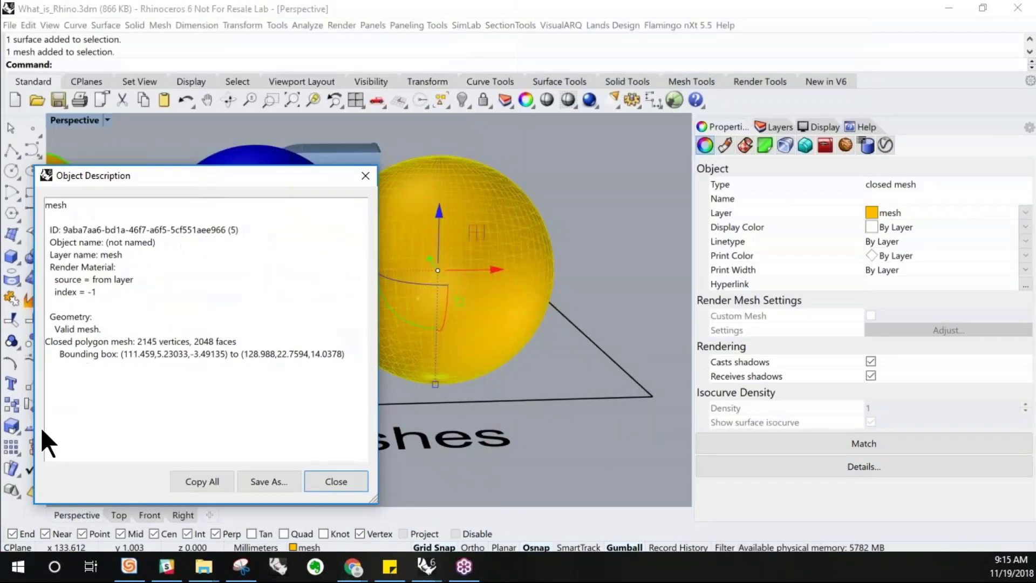
pyautogui.moveTo(137, 342); pyautogui.dragTo(238, 341)
pyautogui.click(336, 481)
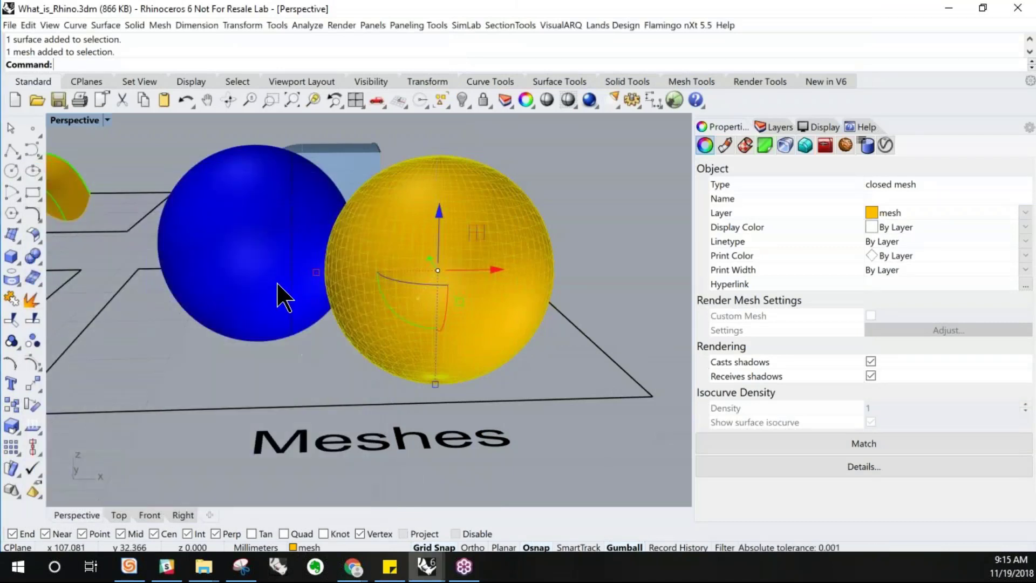
# Select the blue sphere and read its object description, highlighting its closed surface and surface-of-revolution type
pyautogui.click(283, 296)
pyautogui.click(828, 466)
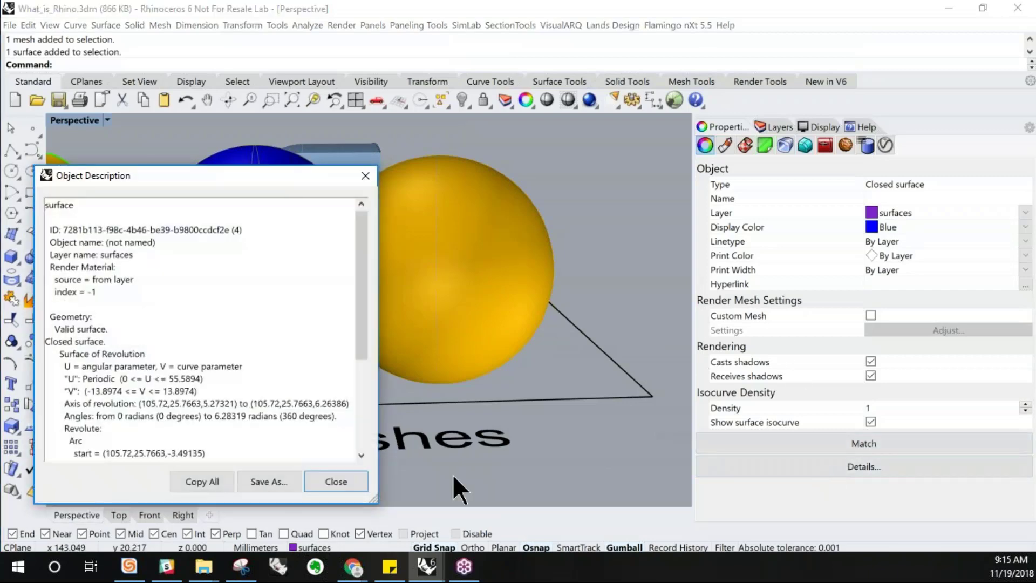
pyautogui.moveTo(57, 354); pyautogui.dragTo(152, 354)
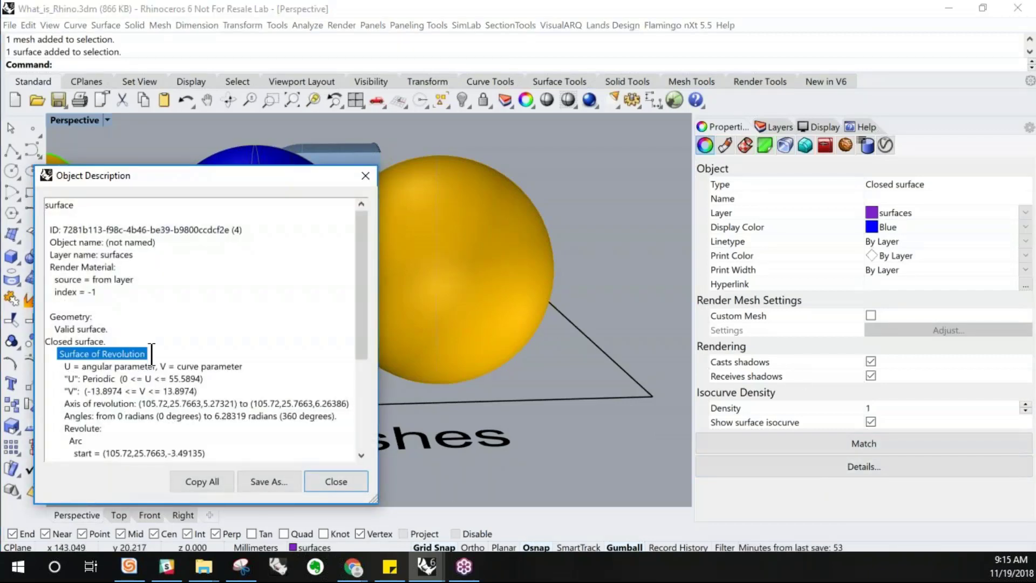
pyautogui.moveTo(74, 341); pyautogui.dragTo(119, 340)
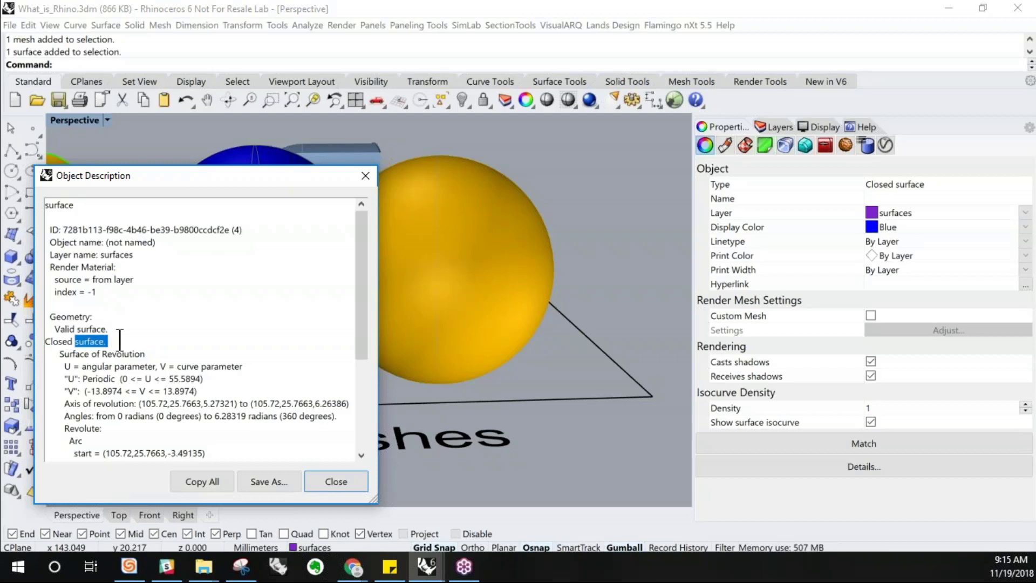
# Finish reading the blue sphere's description, close it, and select the yellow mesh sphere to show its mesh faces
pyautogui.scroll(-4, 120, 341)
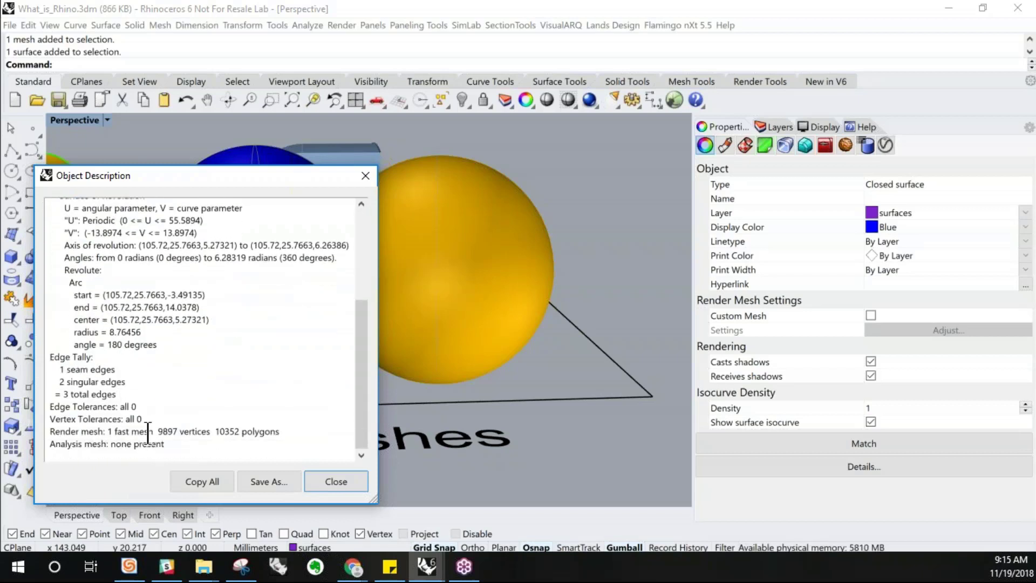
pyautogui.click(317, 482)
pyautogui.click(382, 350)
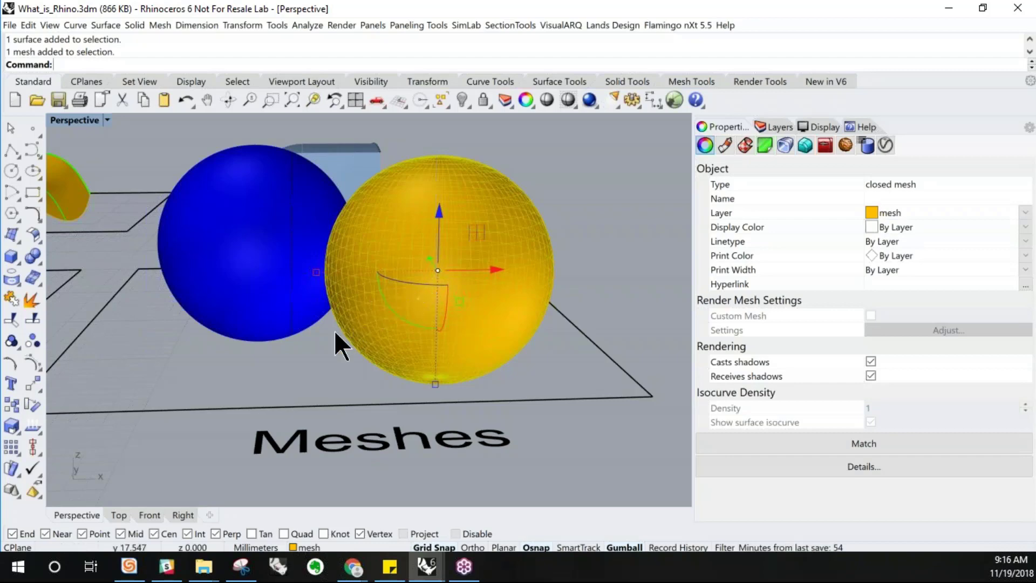
pyautogui.click(341, 348)
pyautogui.click(405, 286)
pyautogui.moveTo(405, 287); pyautogui.dragTo(412, 294, button='right')
pyautogui.click(548, 190)
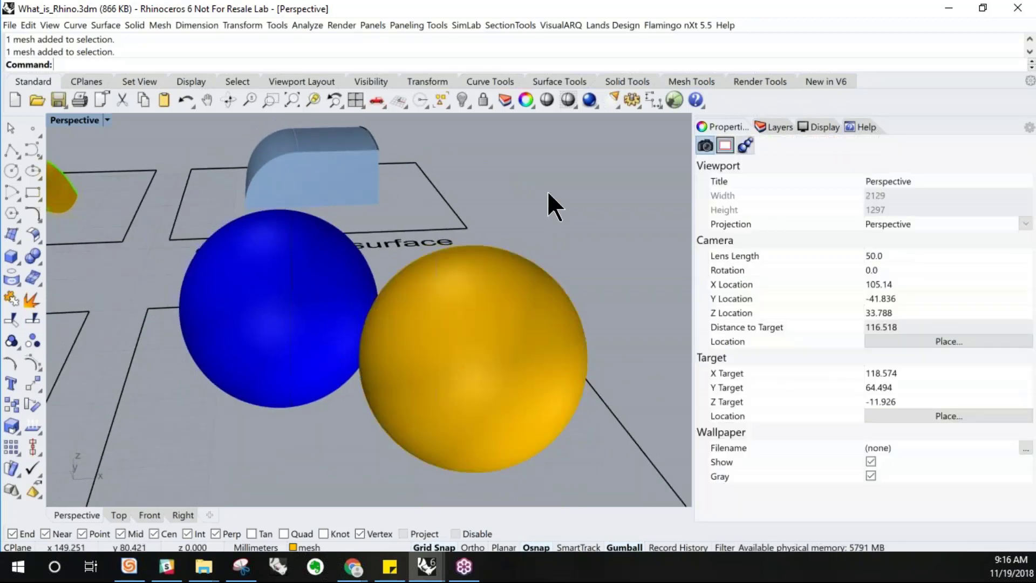
pyautogui.click(516, 431)
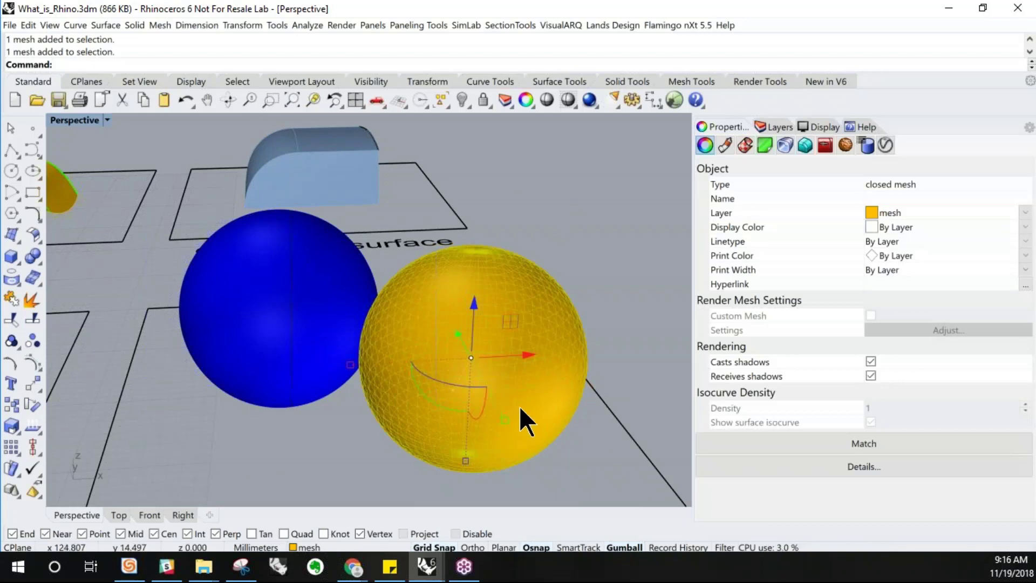
pyautogui.click(571, 449)
pyautogui.moveTo(571, 449); pyautogui.dragTo(485, 345, button='right')
pyautogui.click(500, 344)
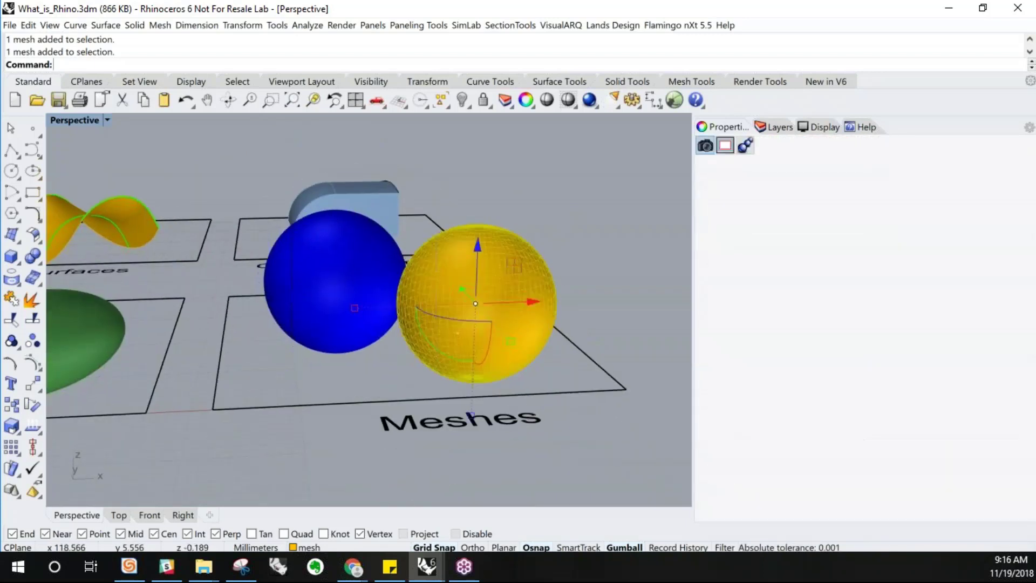
pyautogui.scroll(3, 502, 341)
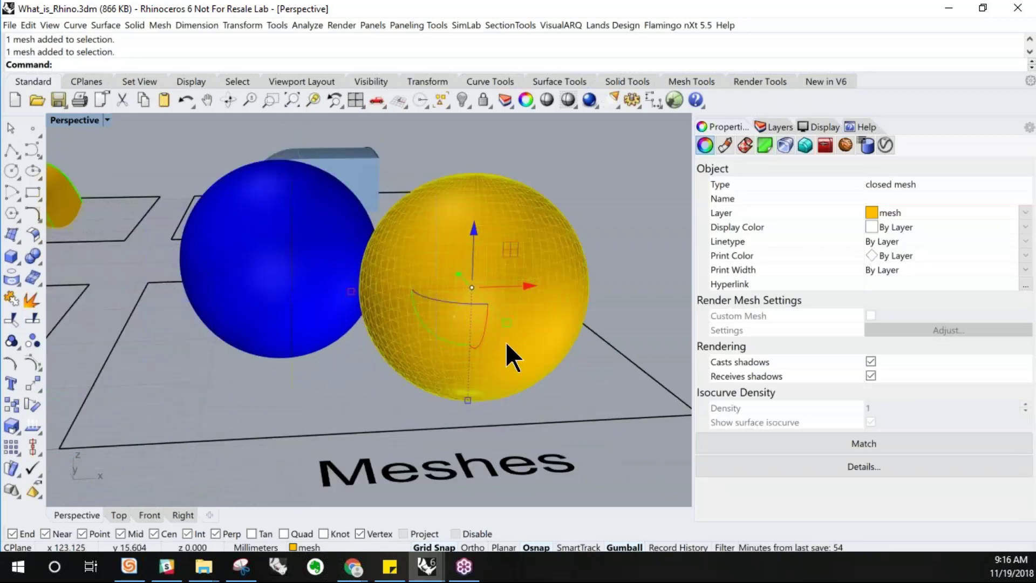
pyautogui.click(581, 373)
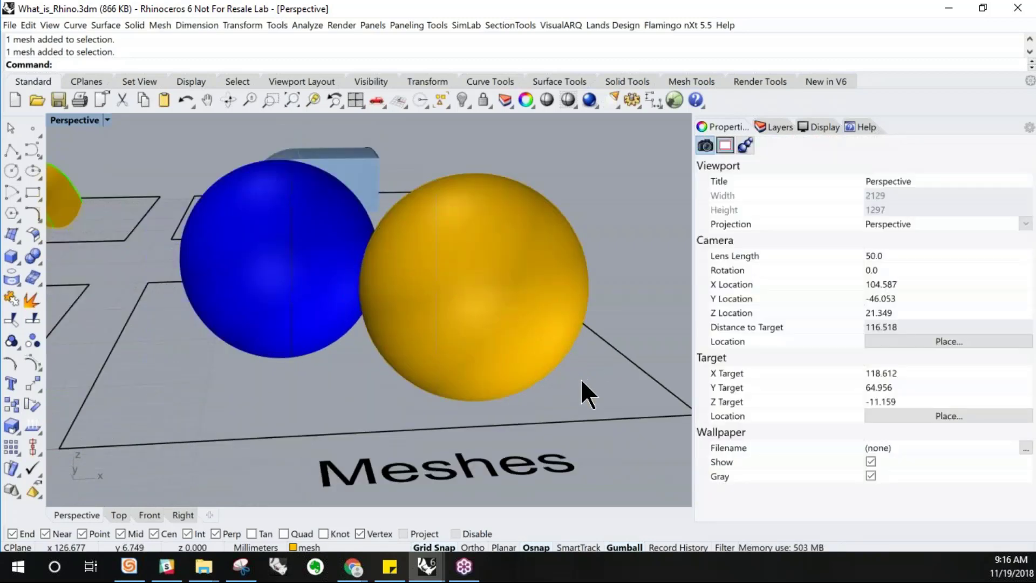
# Zoom and pan out to view the whole example model with all six labelled areas
pyautogui.scroll(-2, 581, 378)
pyautogui.moveTo(495, 415); pyautogui.dragTo(479, 435, button='right')
pyautogui.scroll(-8, 499, 377)
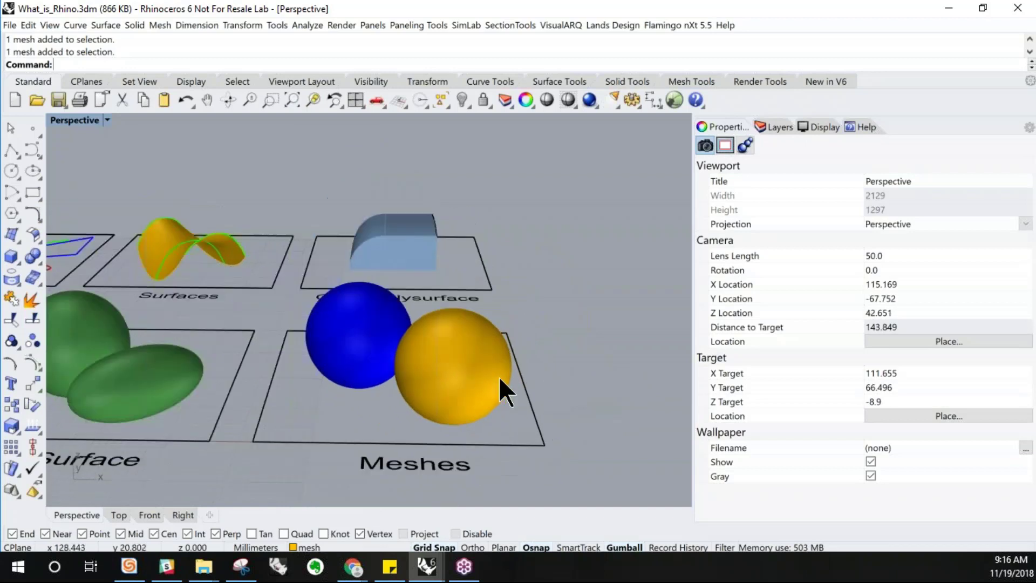
pyautogui.moveTo(271, 390); pyautogui.dragTo(274, 409, button='right')
pyautogui.scroll(-2, 374, 287)
pyautogui.scroll(2, 274, 446)
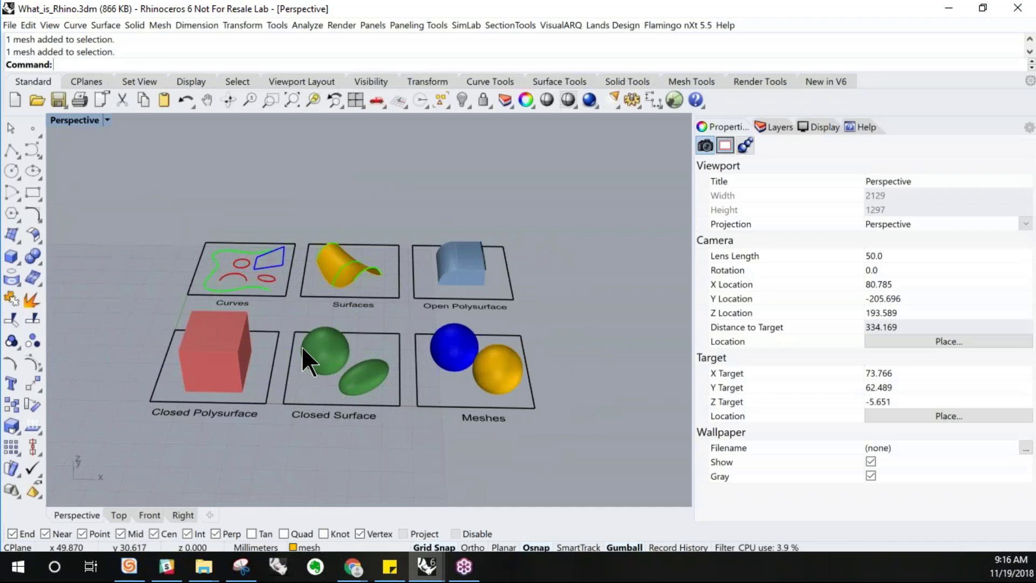
pyautogui.moveTo(316, 407); pyautogui.dragTo(319, 416, button='right')
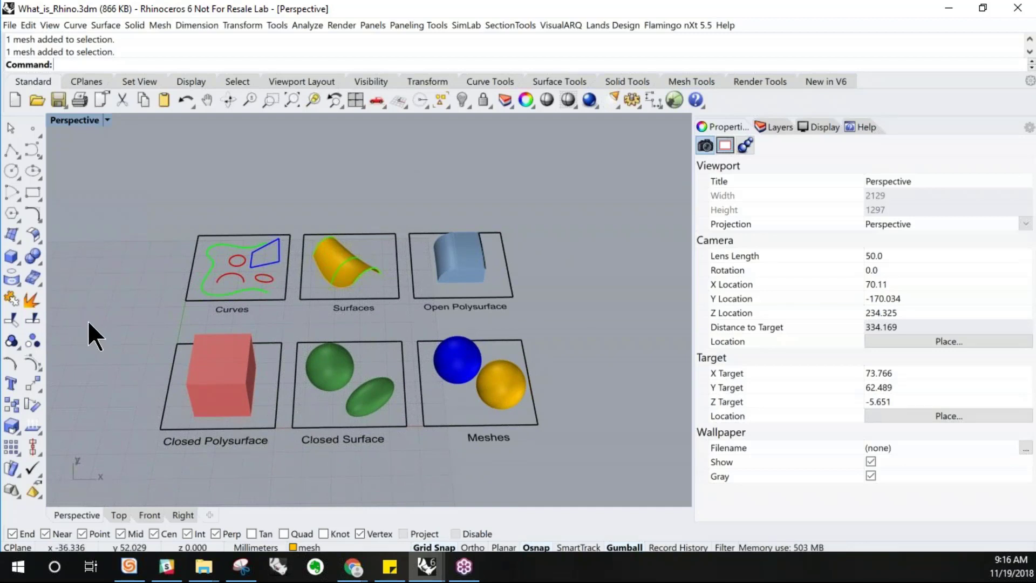
# Start a new model from the Small Objects - Centimeters template without saving changes to the current file
pyautogui.click(10, 26)
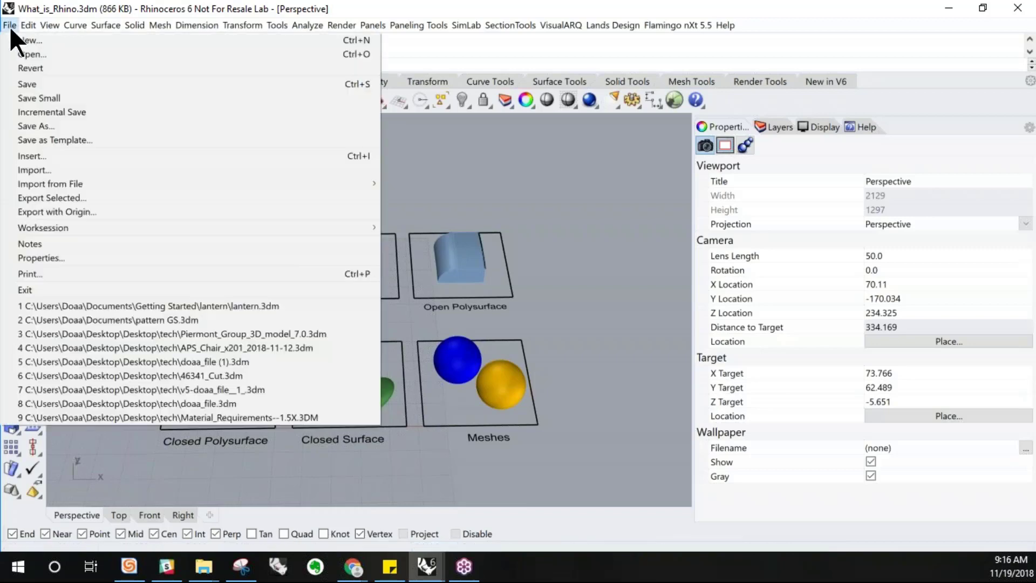
pyautogui.click(9, 26)
pyautogui.click(9, 26)
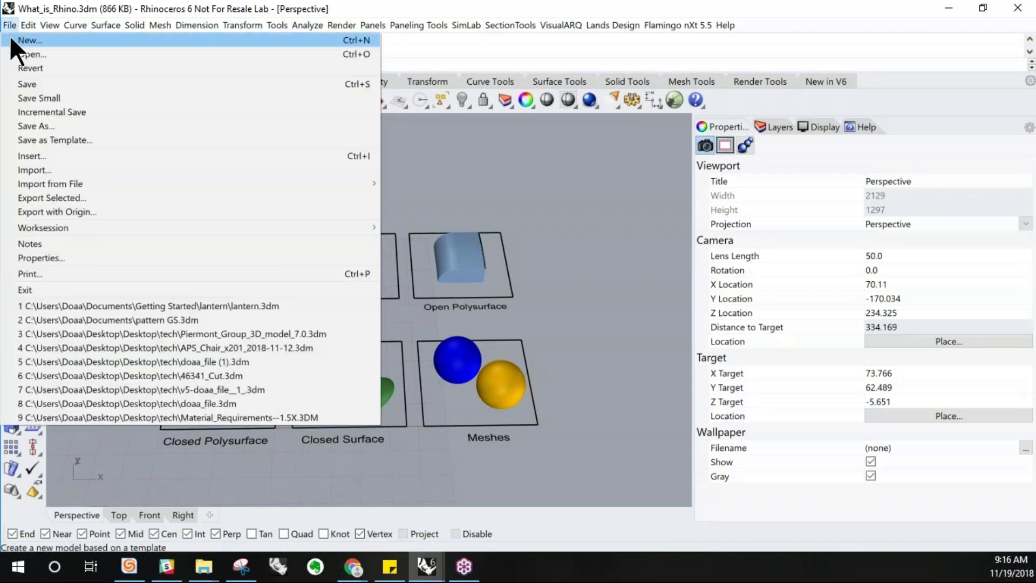
pyautogui.click(11, 41)
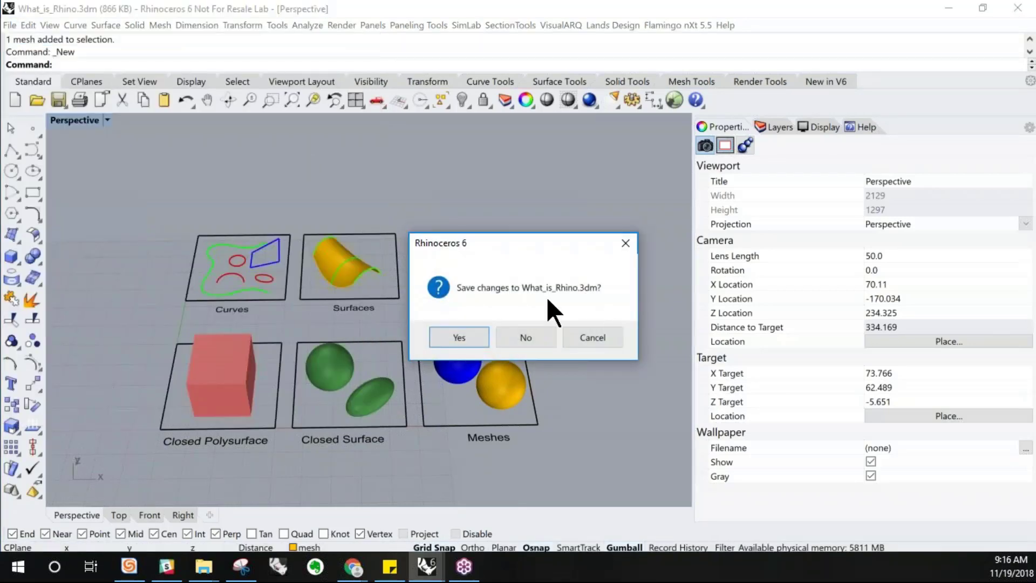
pyautogui.click(534, 335)
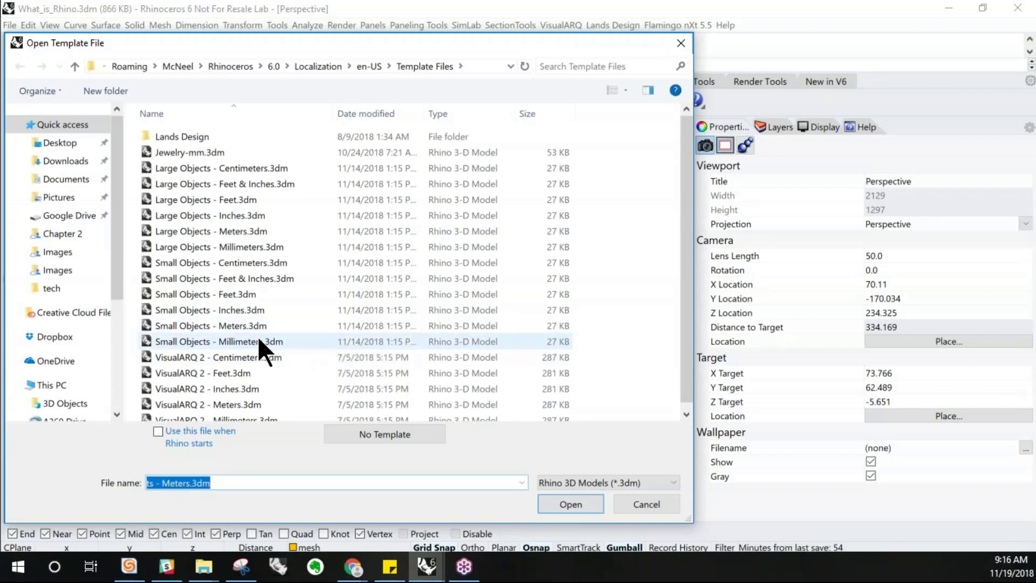
pyautogui.click(255, 264)
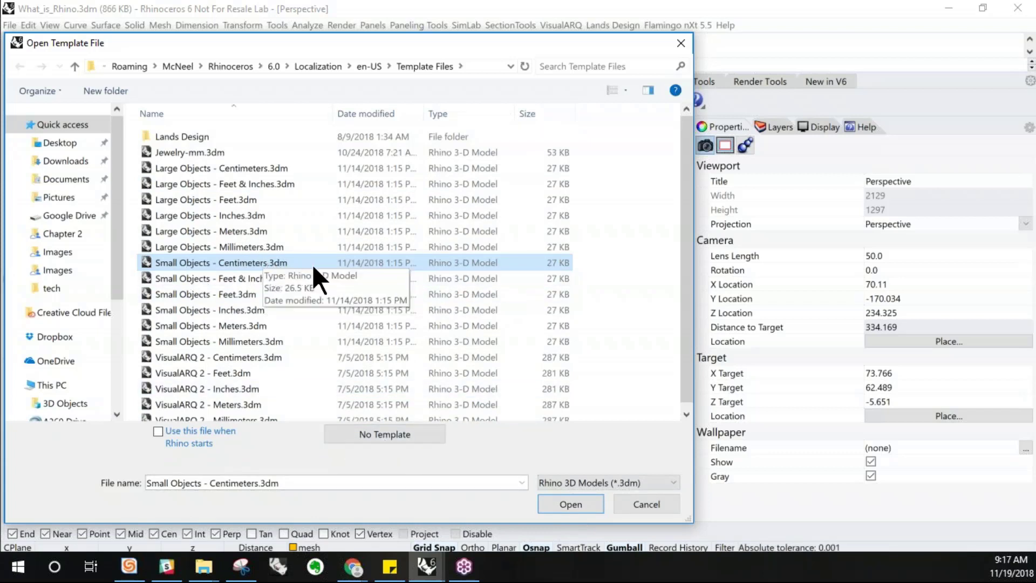
pyautogui.click(571, 505)
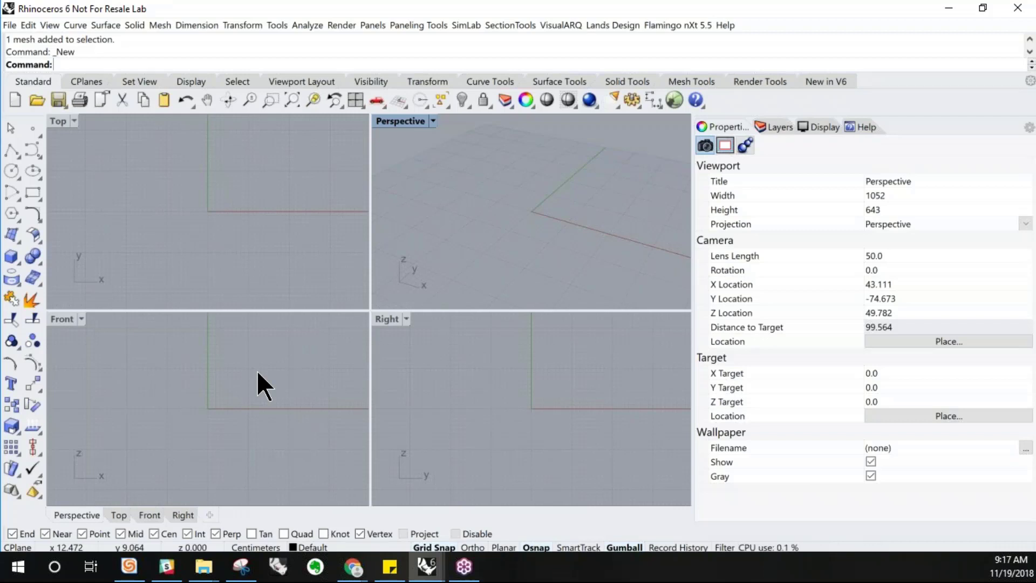
# Maximize the Top viewport and place the lantern3.PNG picture with the Picture command by picking two corners
pyautogui.doubleClick(61, 122)
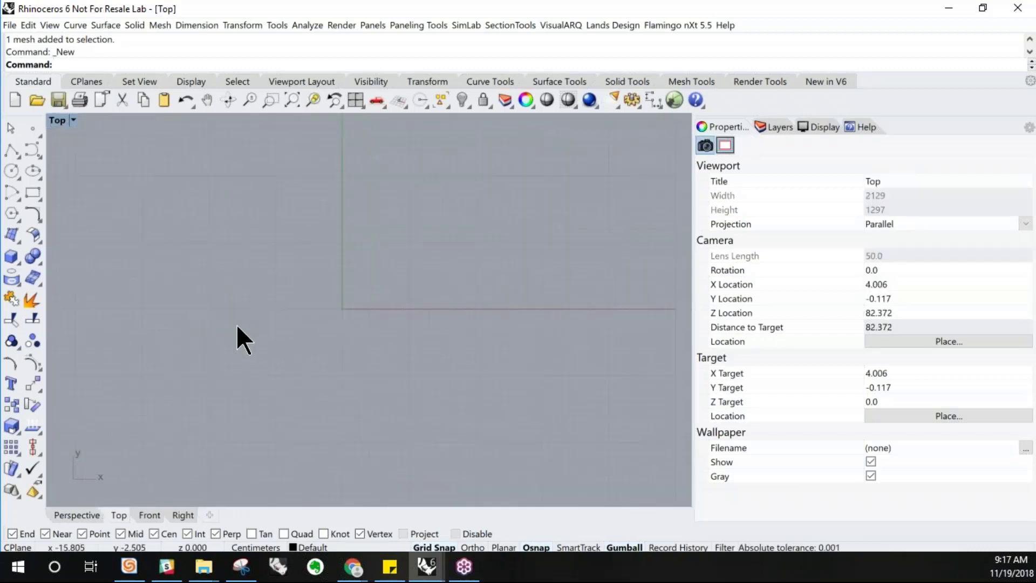
pyautogui.moveTo(248, 169); pyautogui.dragTo(271, 206, button='right')
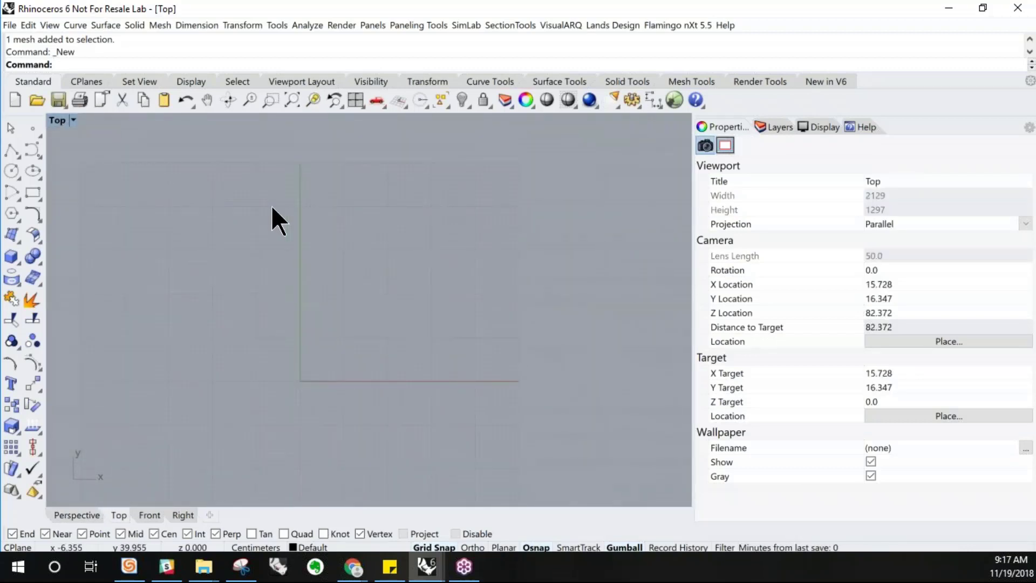
pyautogui.write('Picture')
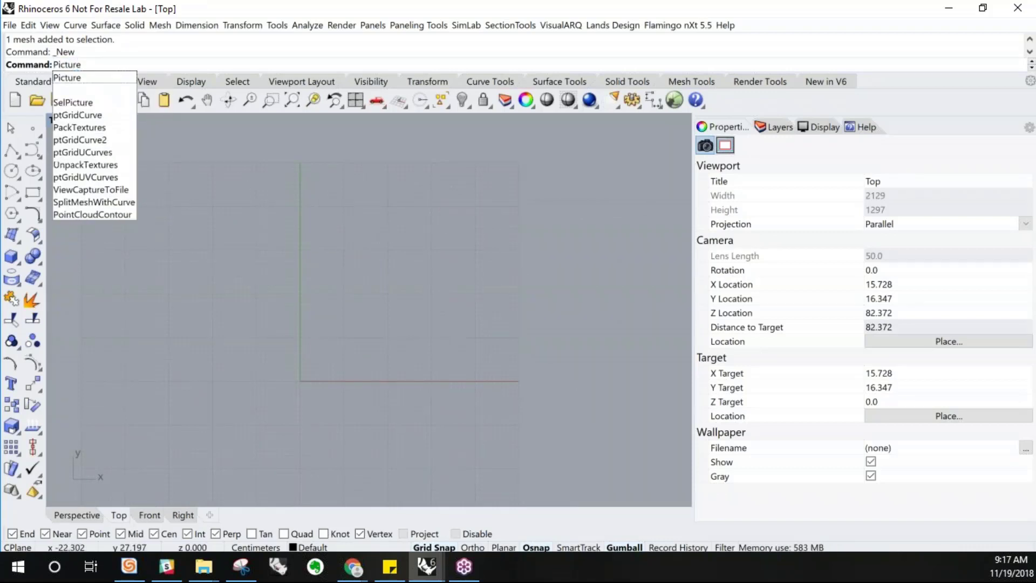
pyautogui.press('Return')
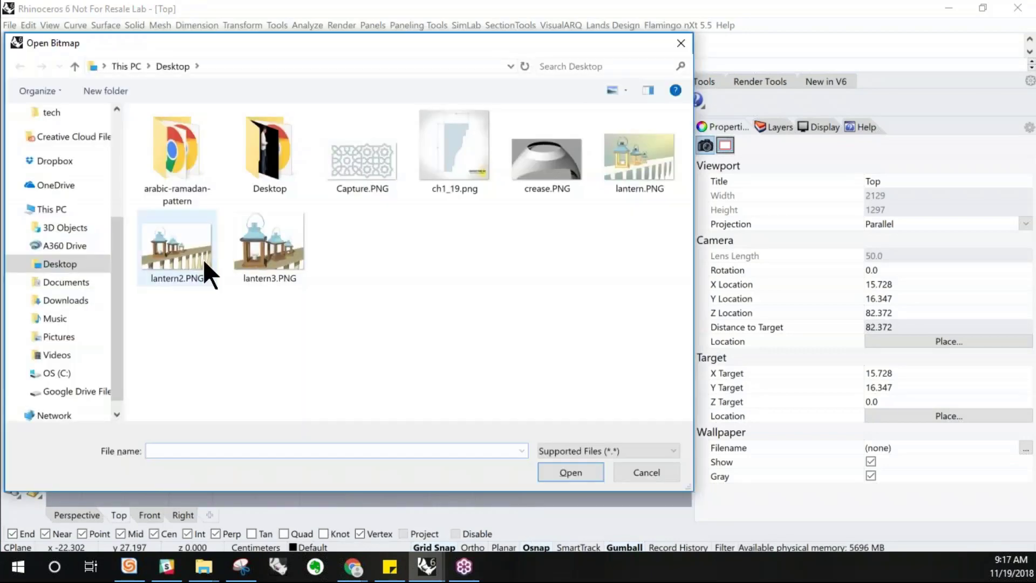
pyautogui.click(237, 259)
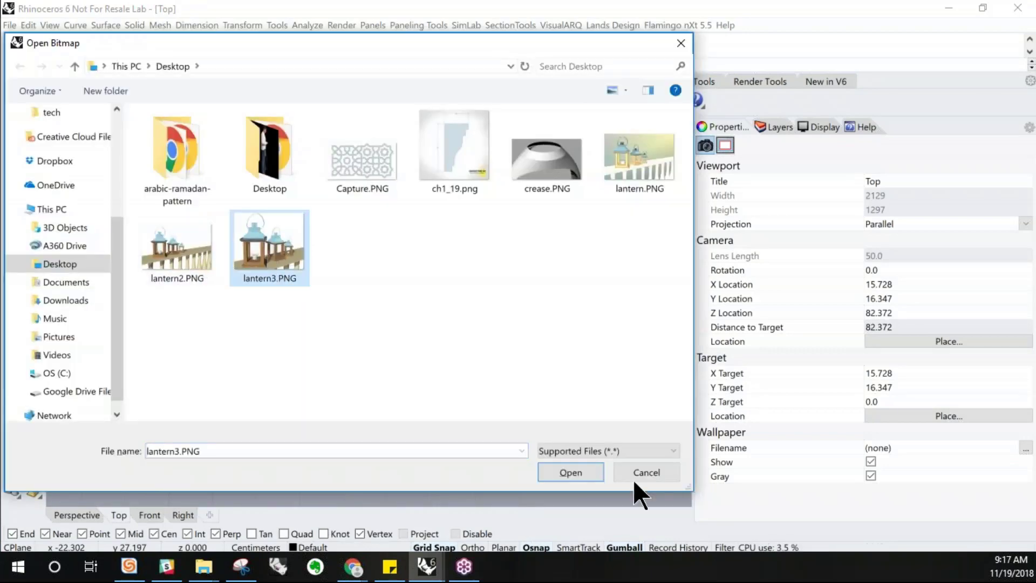
pyautogui.click(560, 477)
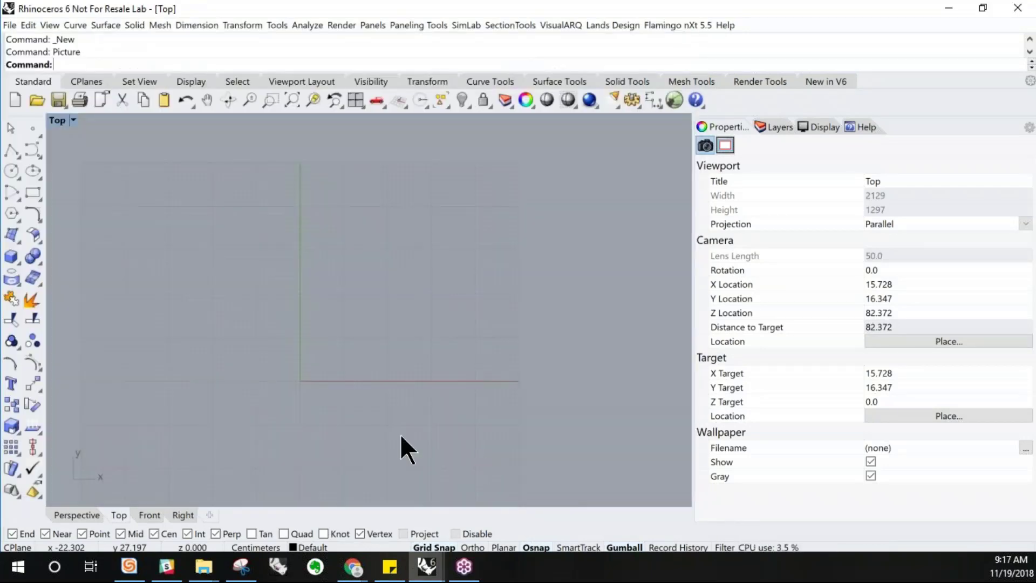
pyautogui.click(204, 289)
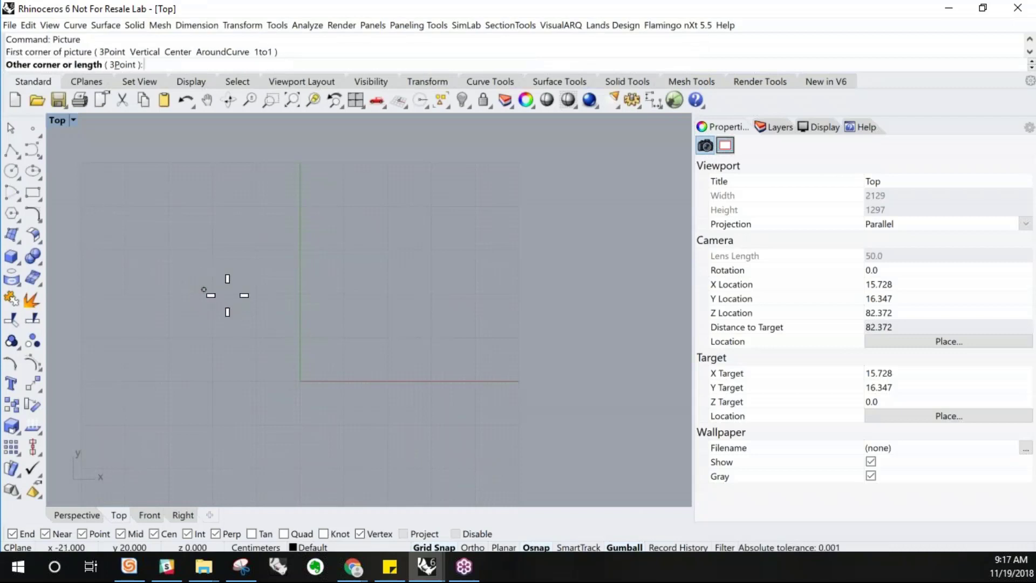
pyautogui.click(300, 350)
# Move the lantern picture upward in the Top view and deselect it
pyautogui.moveTo(270, 346); pyautogui.dragTo(268, 261)
pyautogui.scroll(5, 189, 190)
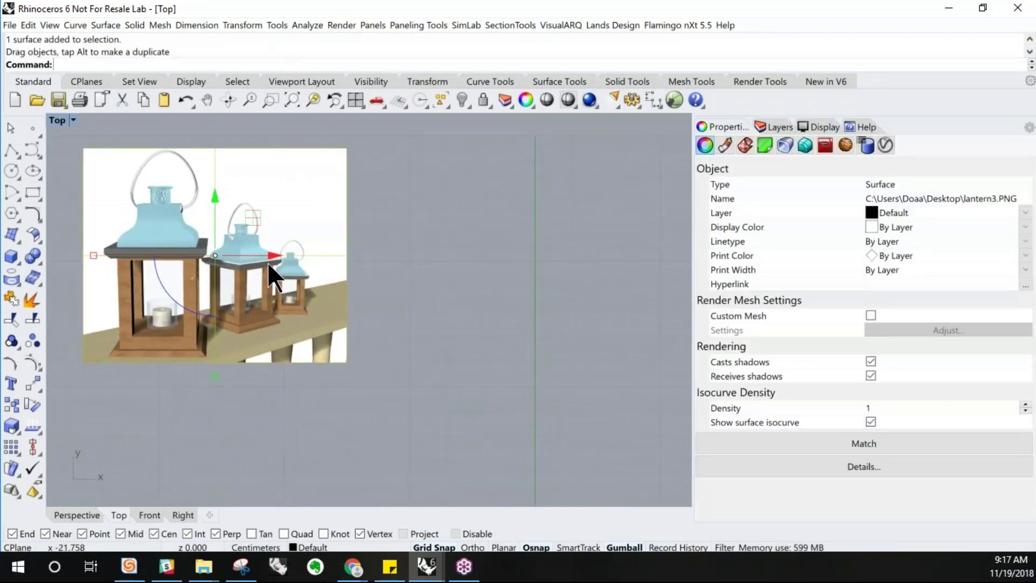
pyautogui.click(423, 268)
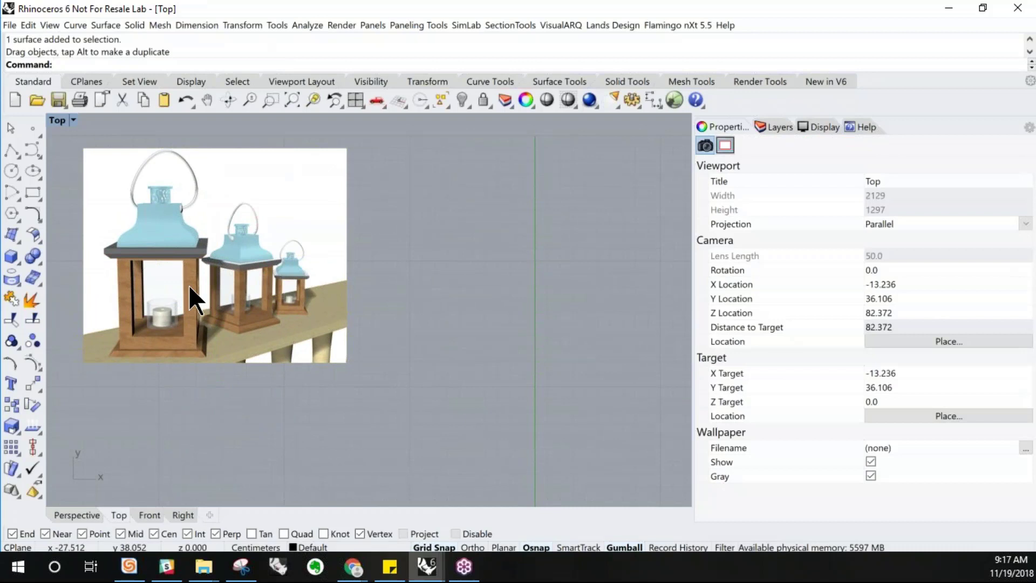
# Locate the Picture command among the surface plane options without running it
pyautogui.click(111, 25)
pyautogui.moveTo(113, 37)
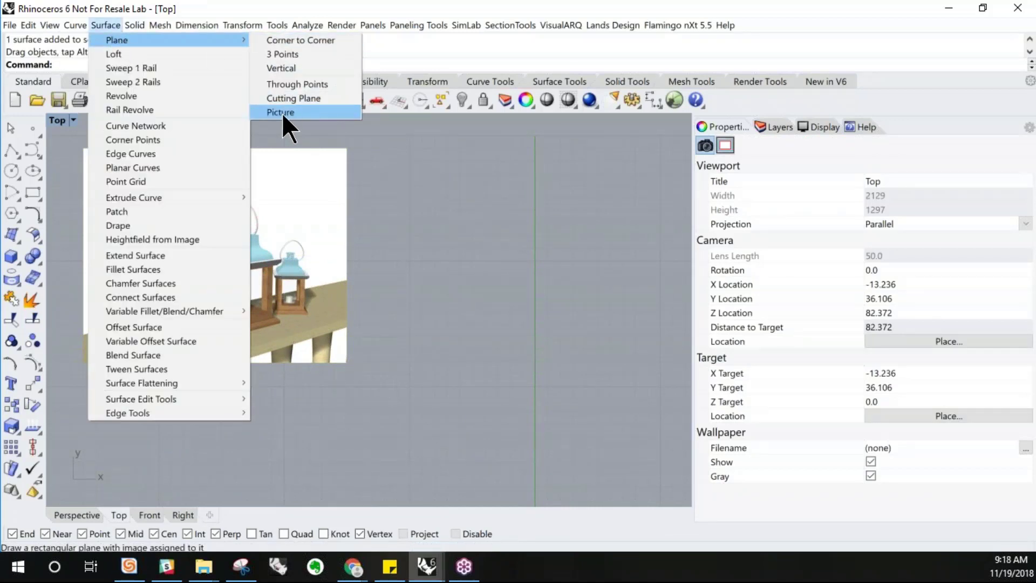
pyautogui.click(392, 246)
# Return to the four-viewport layout
pyautogui.scroll(-3, 185, 277)
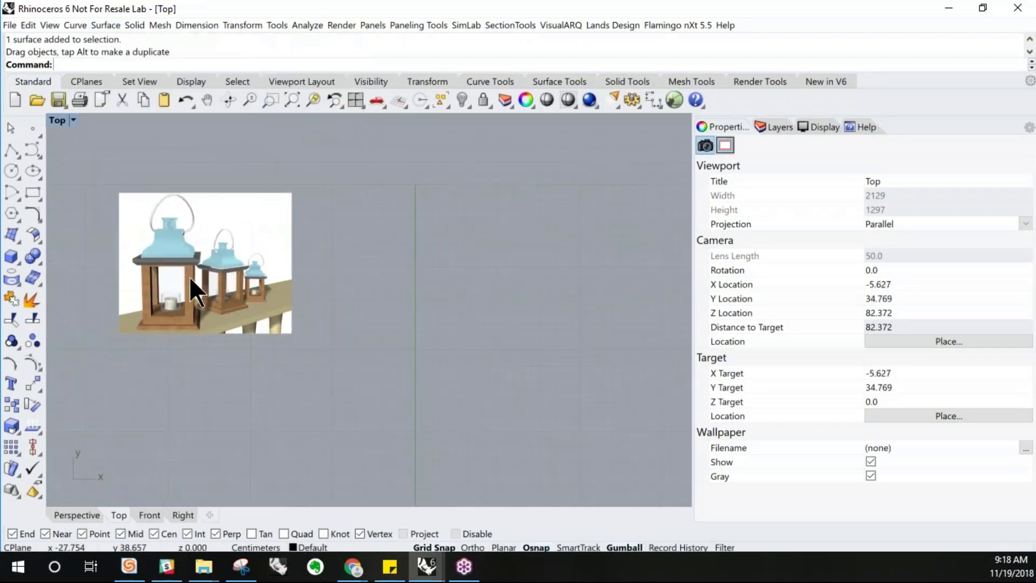
pyautogui.moveTo(206, 259); pyautogui.dragTo(266, 313, button='right')
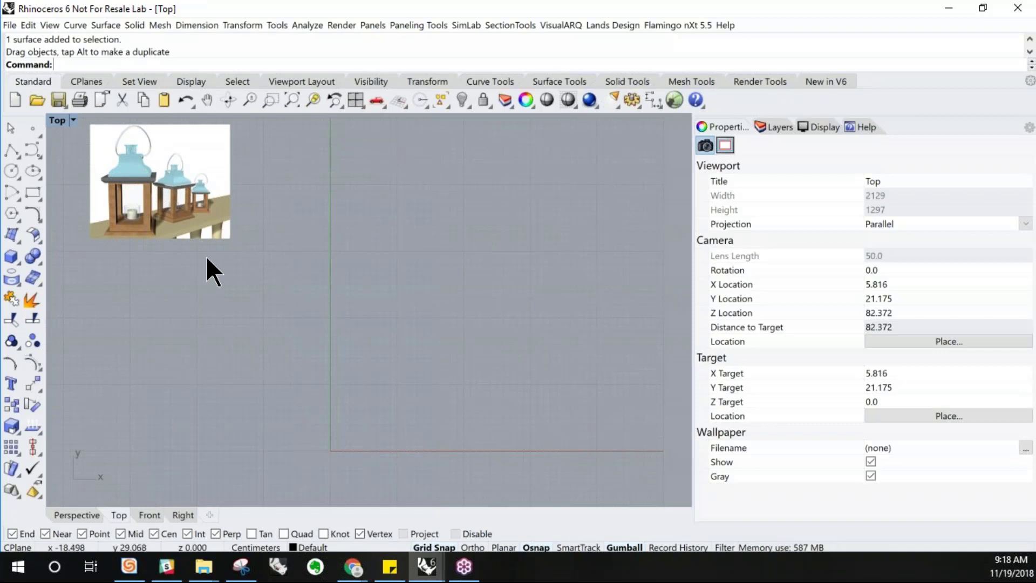
pyautogui.doubleClick(58, 121)
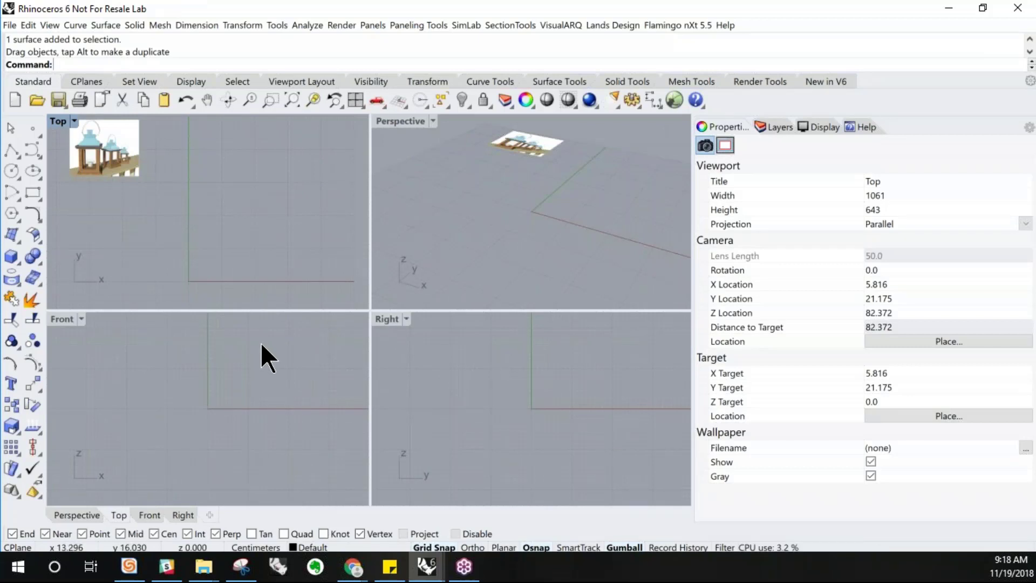
# Open the layers list and rename Layer 01 to Base
pyautogui.click(767, 126)
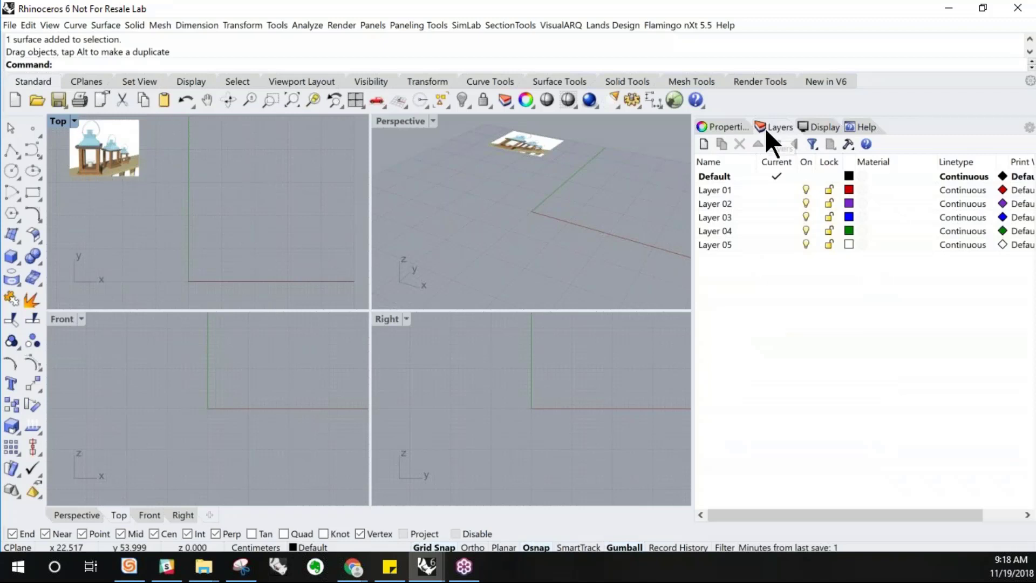
pyautogui.doubleClick(713, 191)
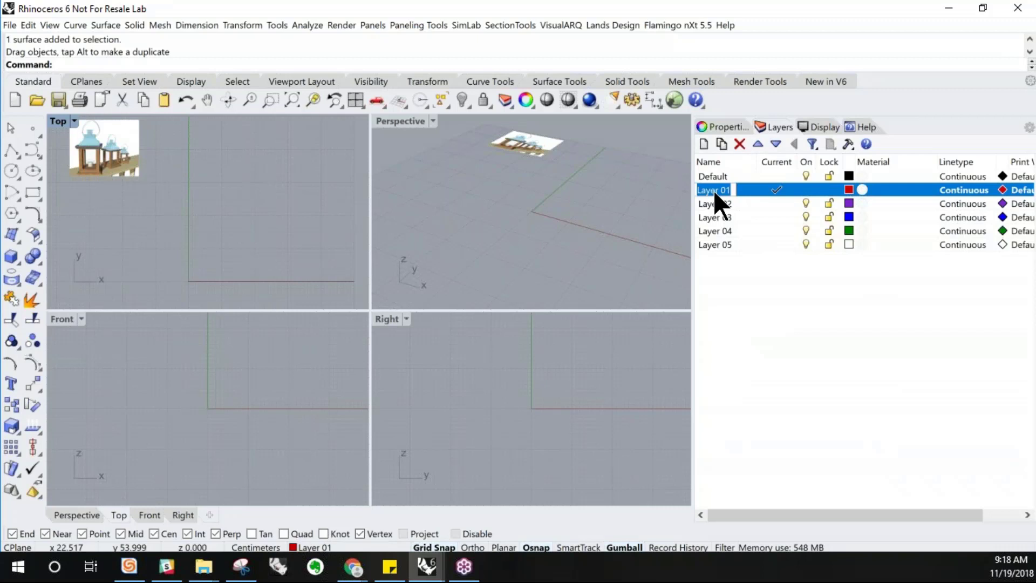
pyautogui.write('Base')
# Rename Layer 02 to Body and Layer 03 to Top
pyautogui.doubleClick(718, 204)
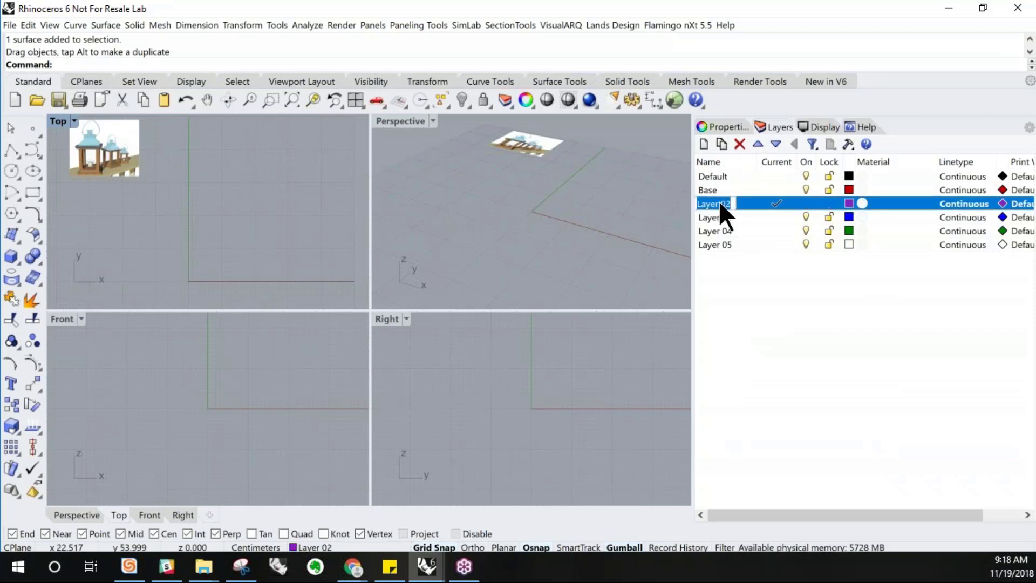
pyautogui.write('Body')
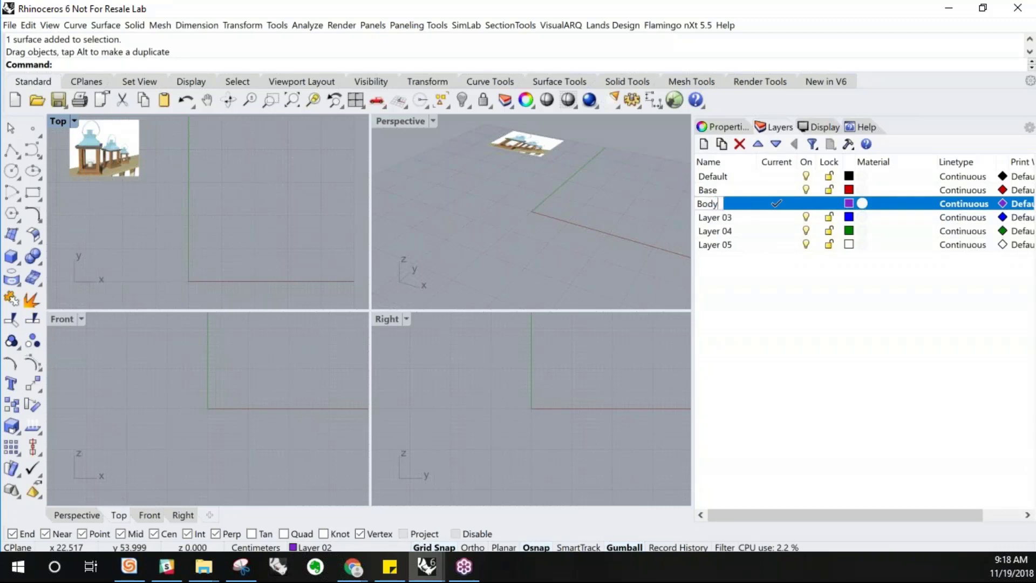
pyautogui.press('Return')
pyautogui.doubleClick(712, 217)
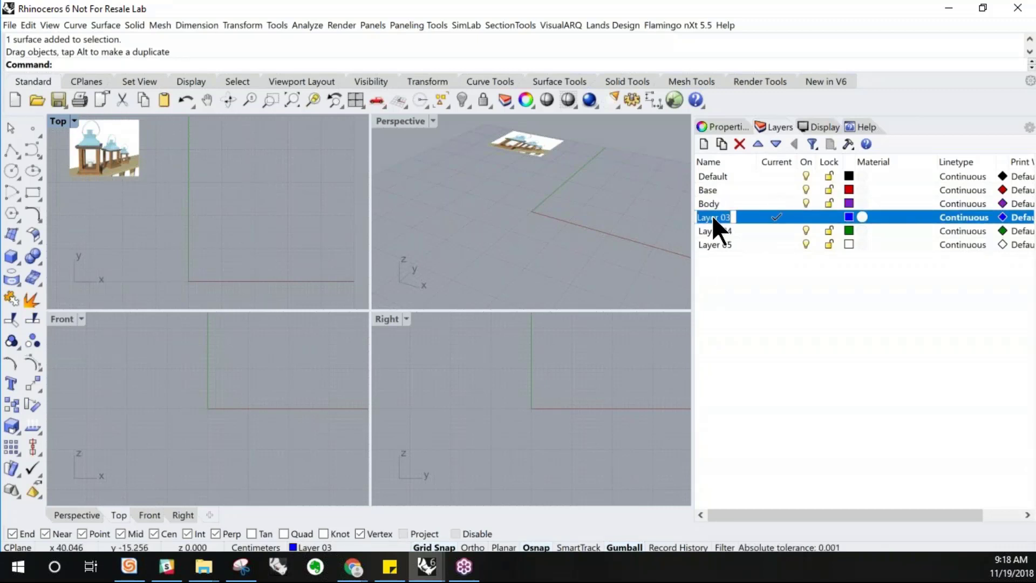
pyautogui.write('Top')
# Rename Layer 04 to Handle
pyautogui.doubleClick(710, 230)
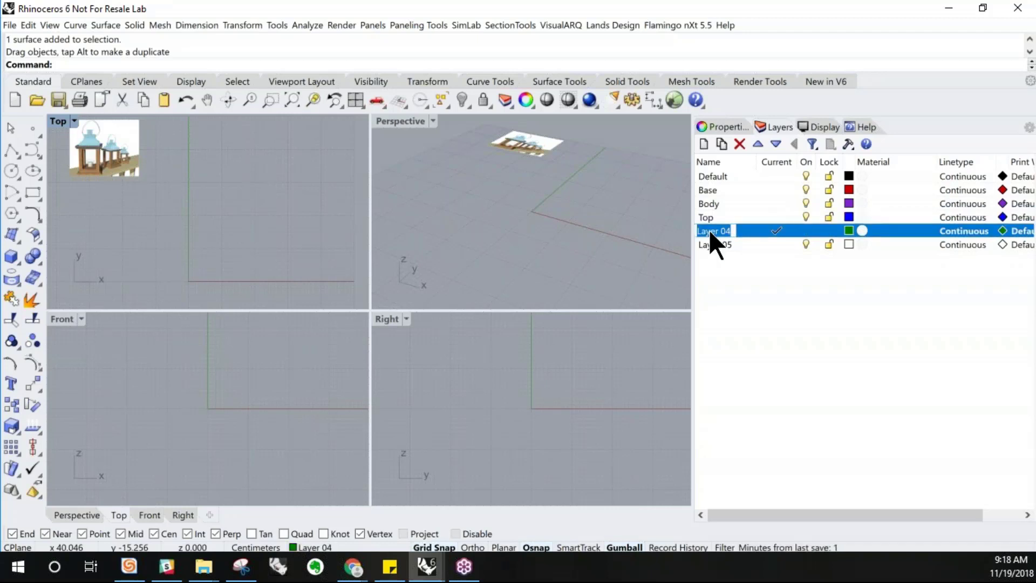
pyautogui.write('Handl')
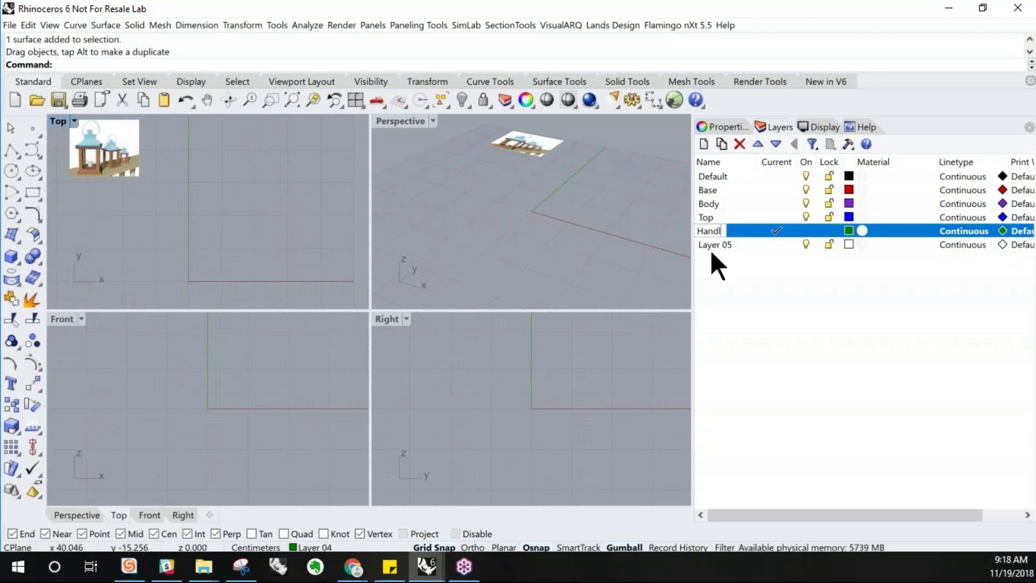
pyautogui.write('e')
# Rename Layer 05 to Glass and add a new layer named Candle
pyautogui.doubleClick(714, 245)
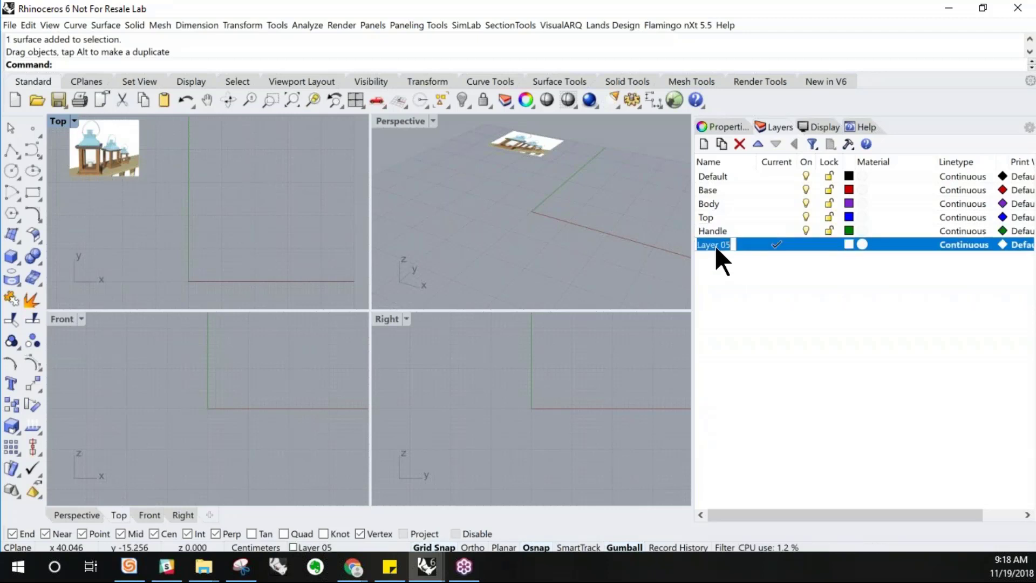
pyautogui.write('Glass')
pyautogui.click(704, 144)
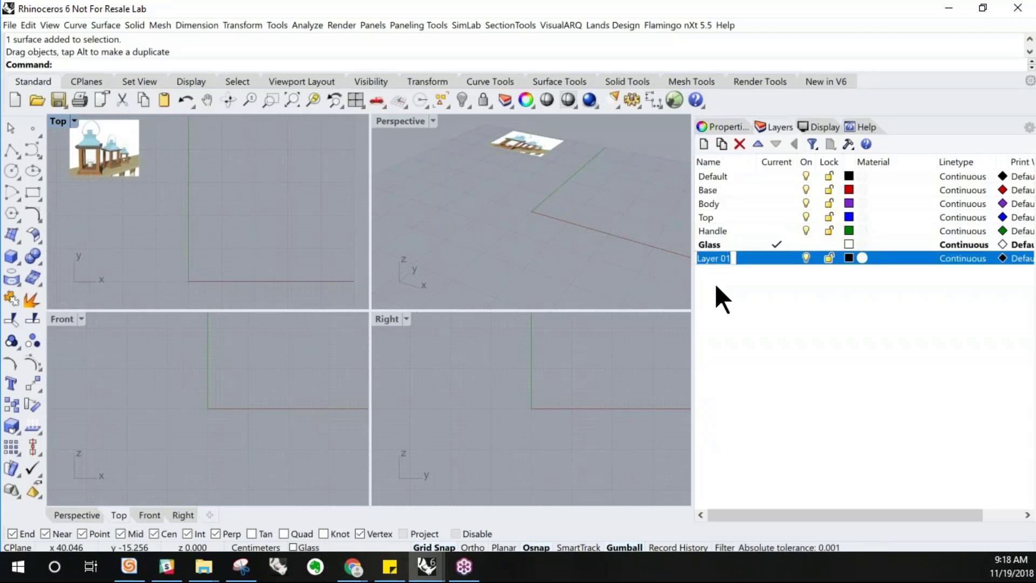
pyautogui.write('Candle')
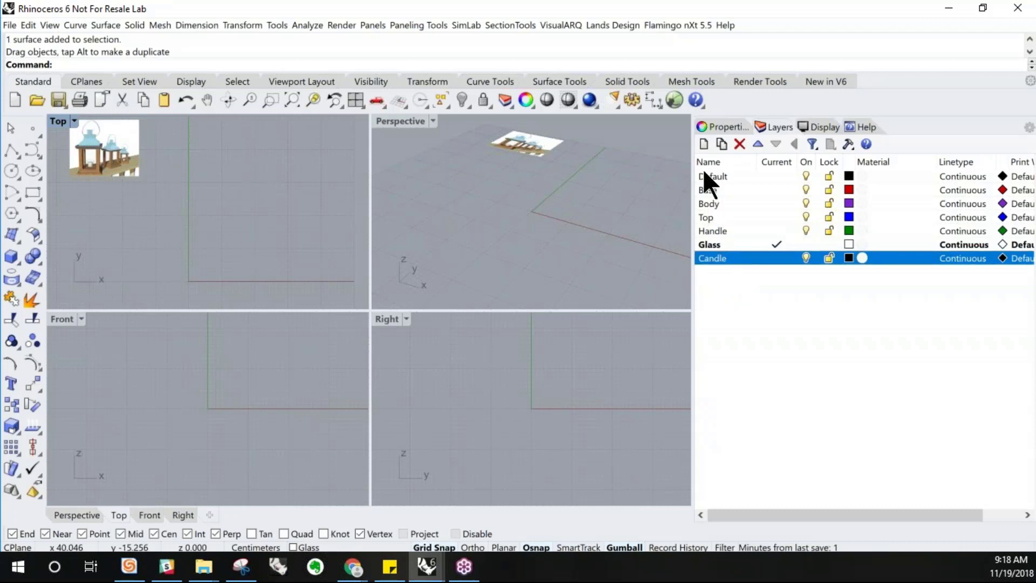
pyautogui.click(703, 143)
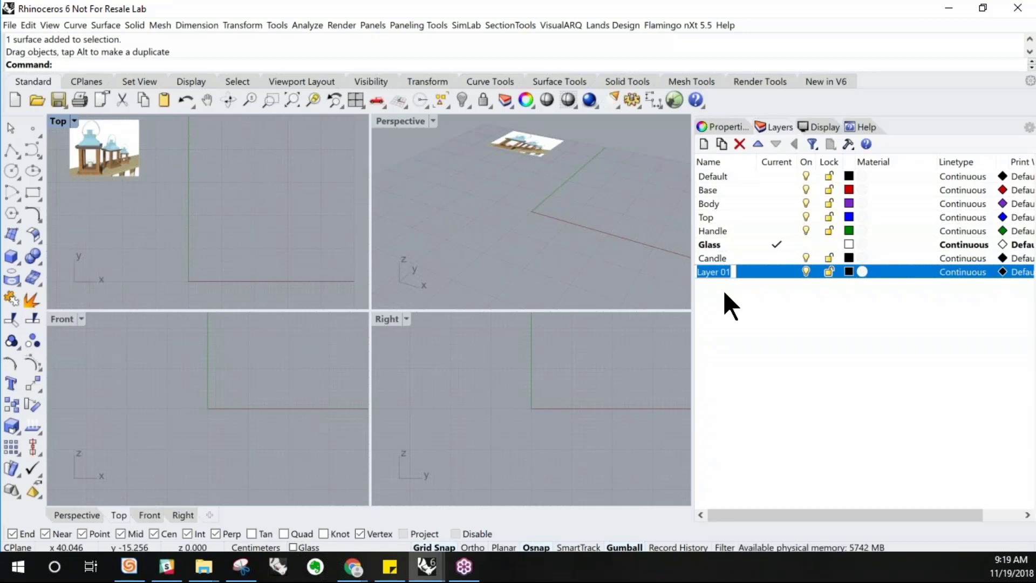
pyautogui.click(746, 272)
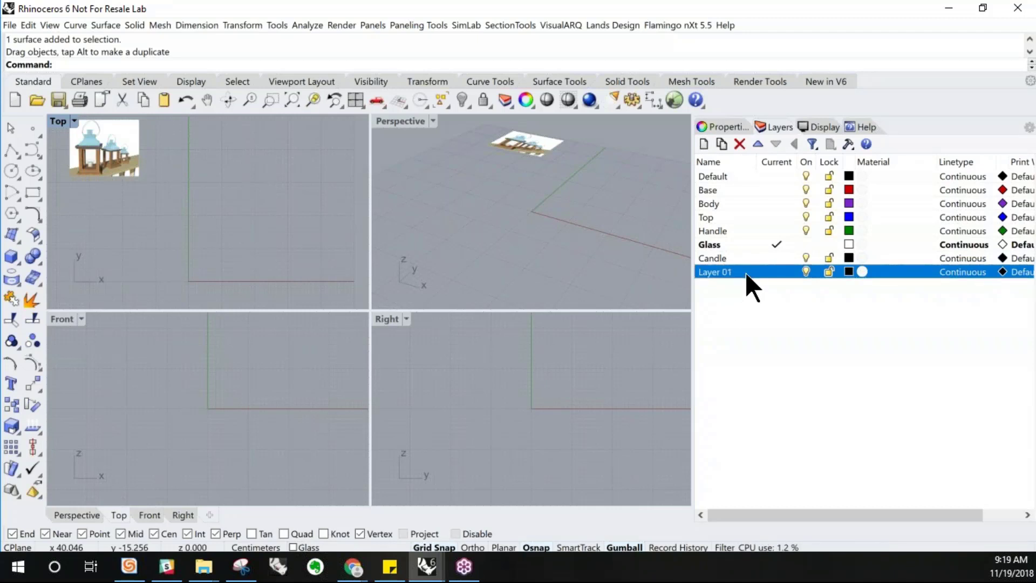
pyautogui.click(735, 145)
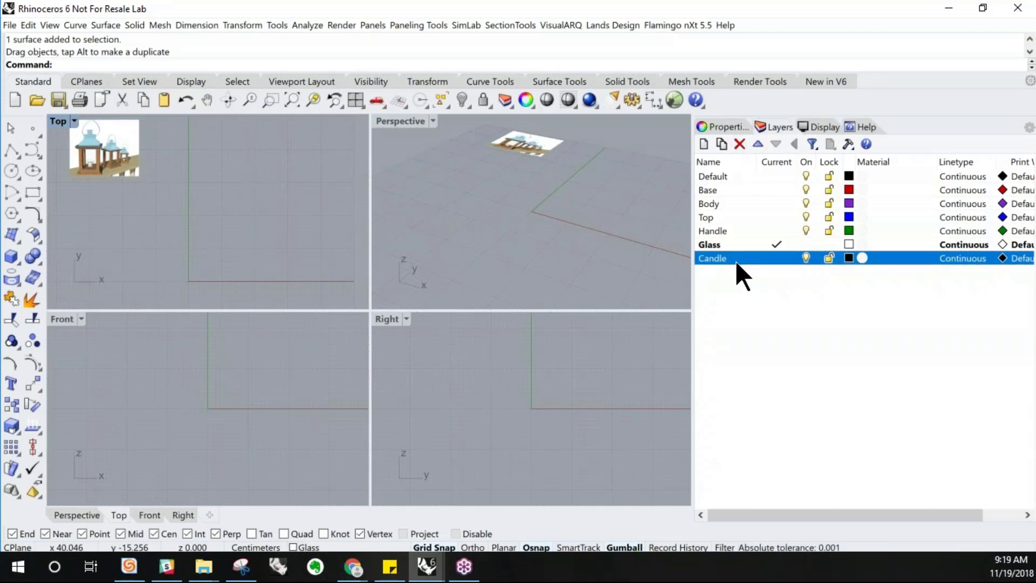
# Make Base the current layer and draw a 15 by 15 rectangle with its first corner at the origin
pyautogui.doubleClick(712, 190)
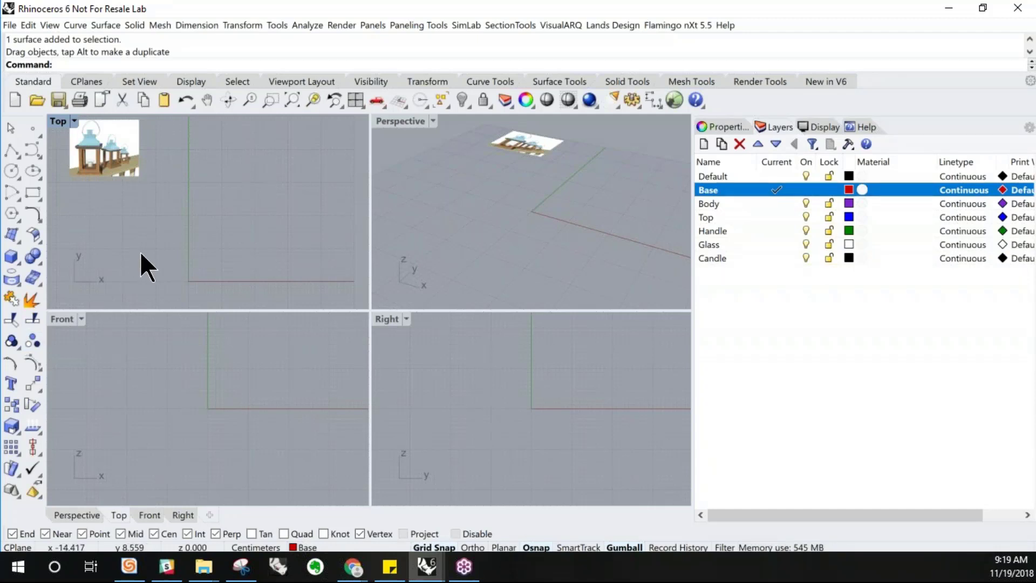
pyautogui.click(28, 192)
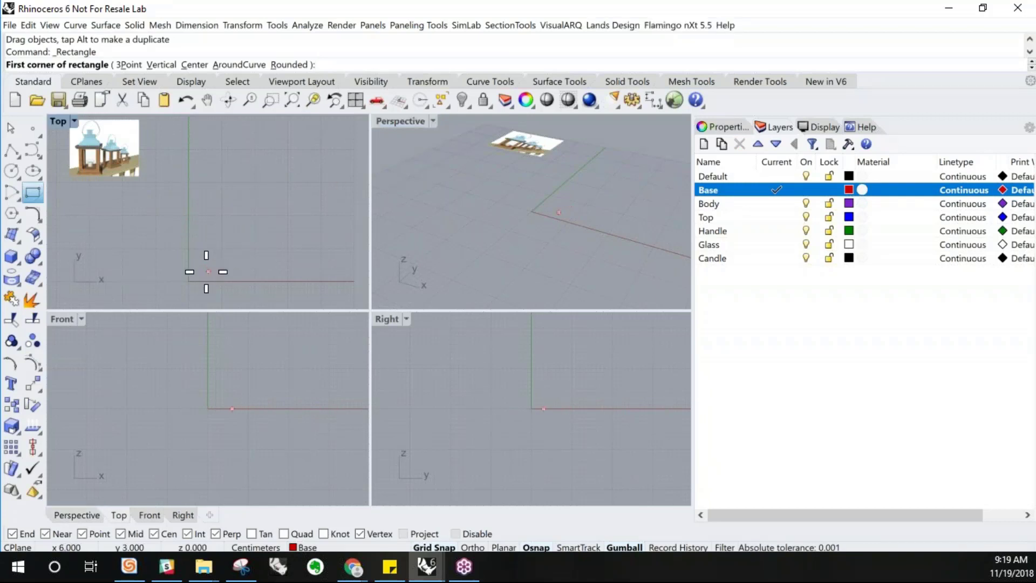
pyautogui.scroll(1, 194, 283)
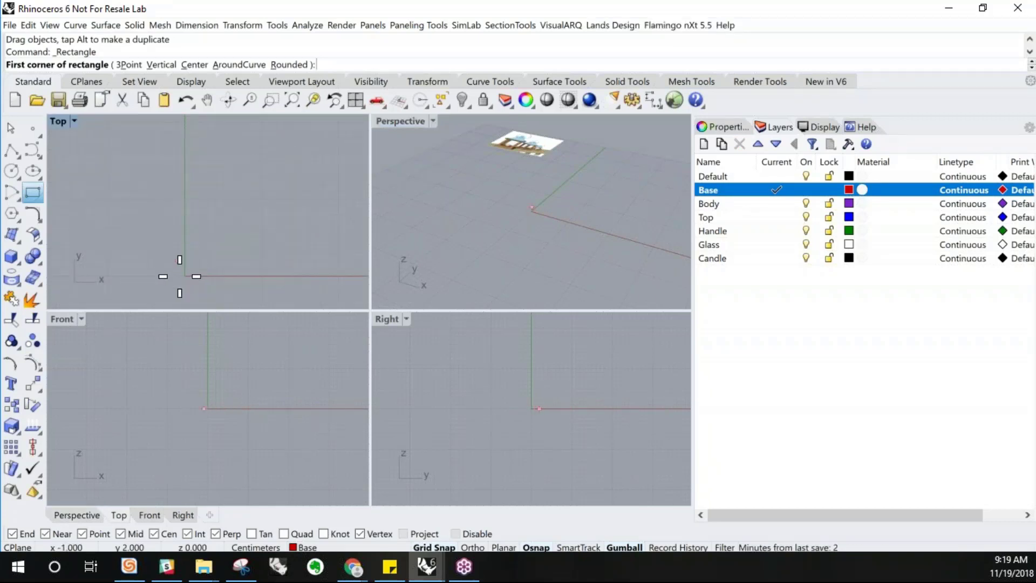
pyautogui.scroll(-2, 186, 274)
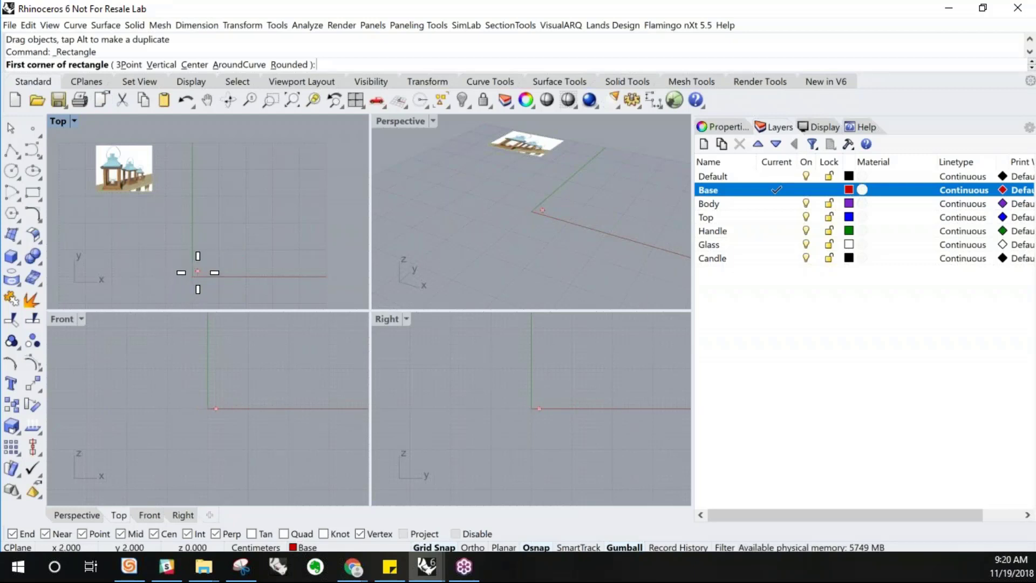
pyautogui.write('0')
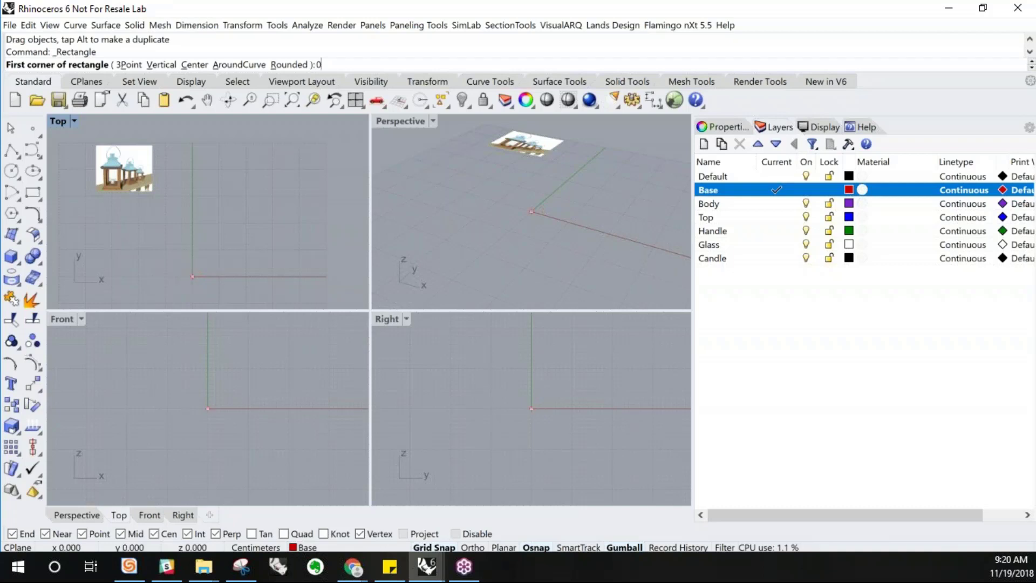
pyautogui.press('Return')
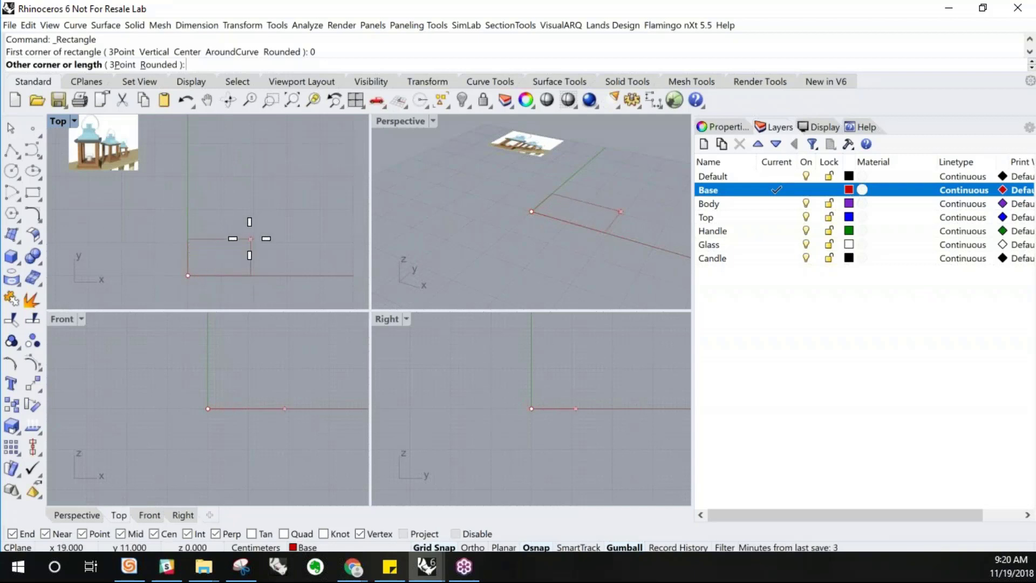
pyautogui.write('15')
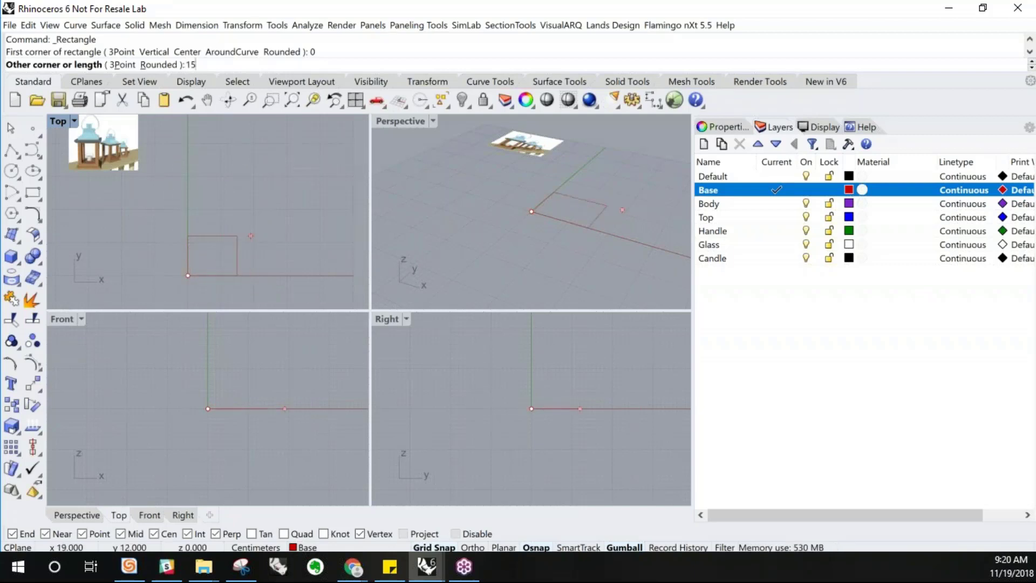
pyautogui.press('Return')
pyautogui.write('15')
pyautogui.press('Return')
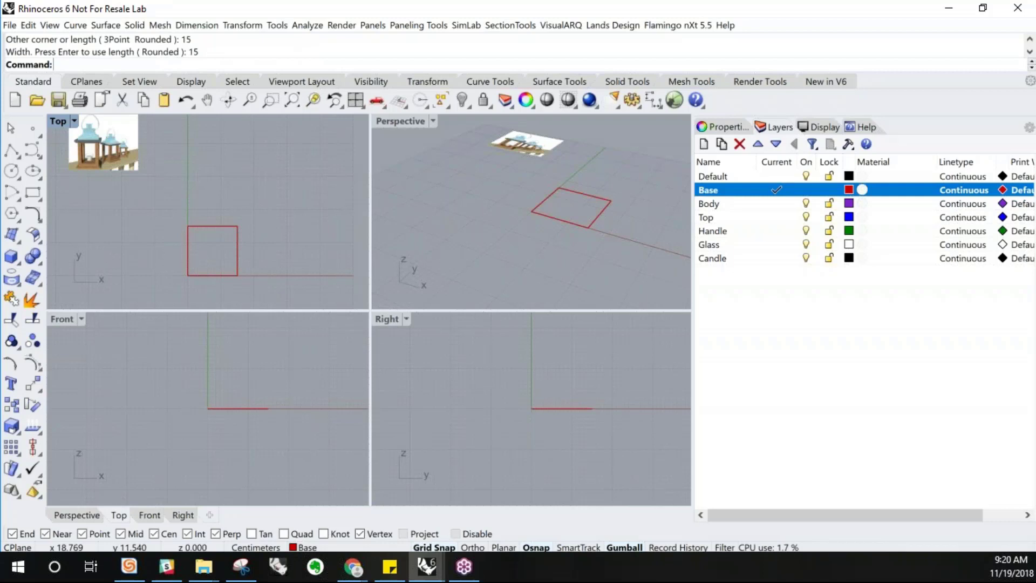
# Select the rectangle and examine it in a maximized Perspective viewport
pyautogui.scroll(2, 235, 265)
pyautogui.click(238, 264)
pyautogui.scroll(3, 240, 264)
pyautogui.scroll(-3, 240, 259)
pyautogui.scroll(-1, 255, 254)
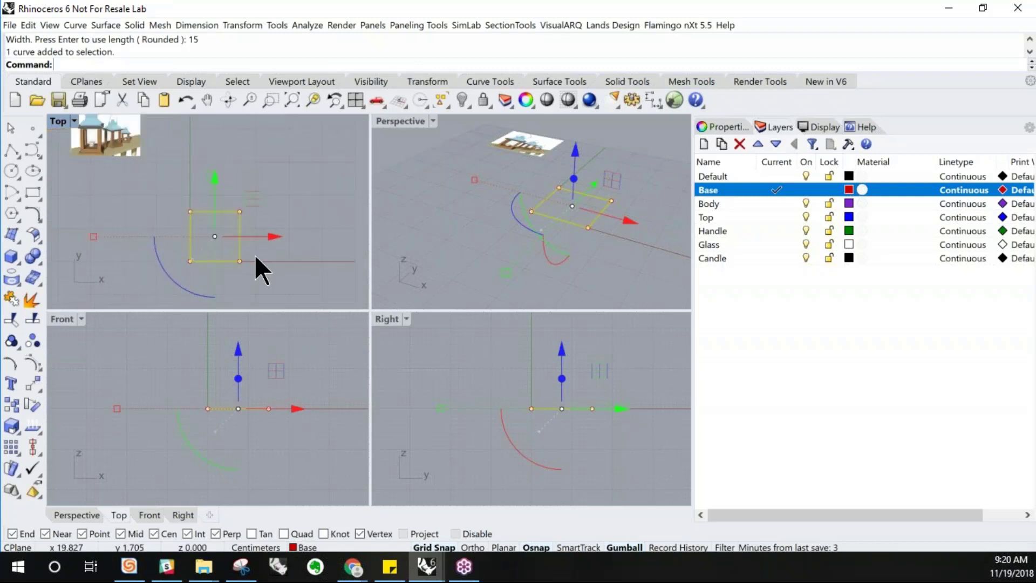
pyautogui.click(411, 125)
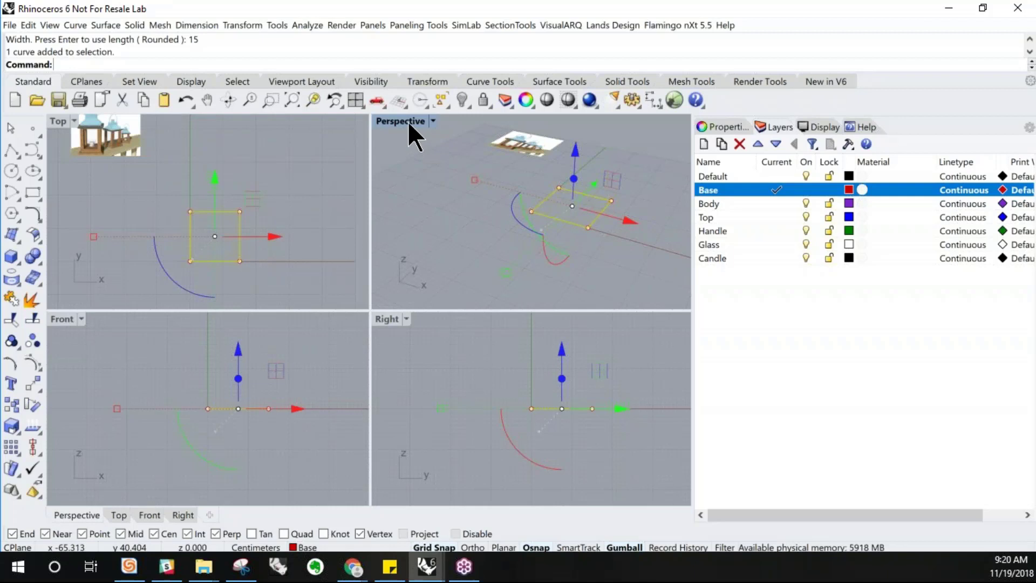
pyautogui.doubleClick(408, 121)
pyautogui.click(205, 391)
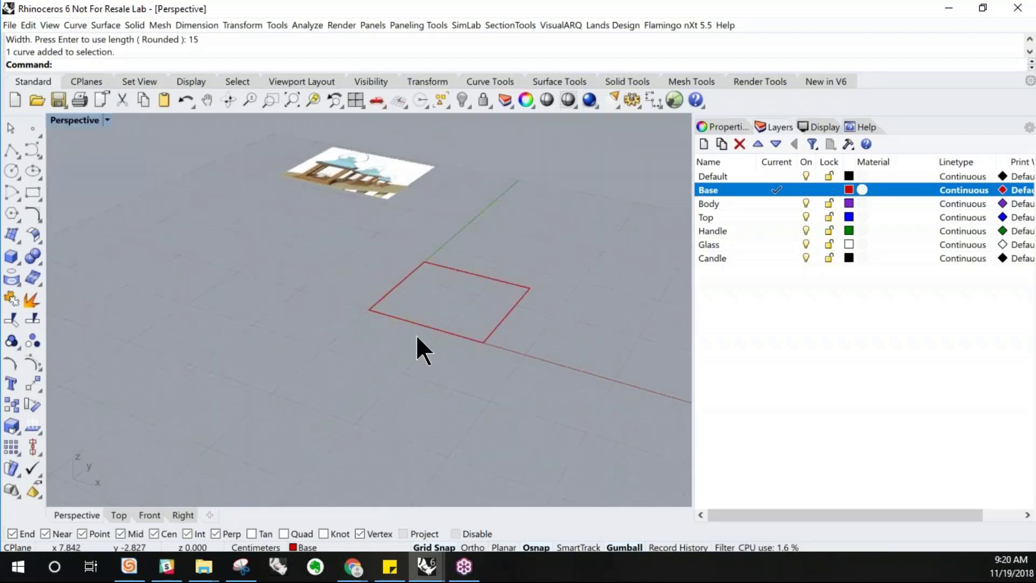
pyautogui.click(423, 324)
pyautogui.scroll(2, 438, 324)
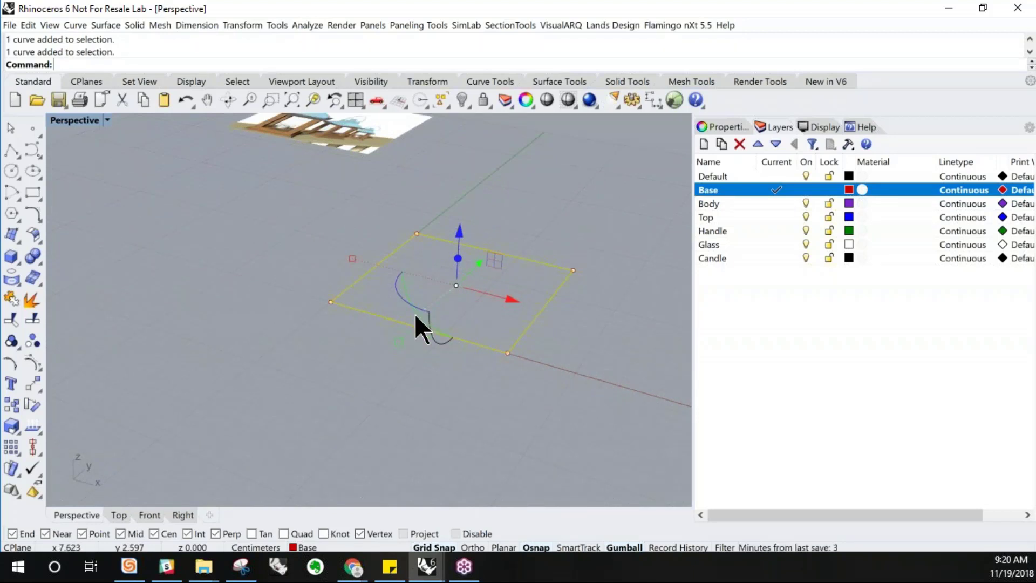
# In a maximized Top viewport, offset the rectangle 2 cm outward with Offset Curve
pyautogui.doubleClick(72, 121)
pyautogui.doubleClick(58, 121)
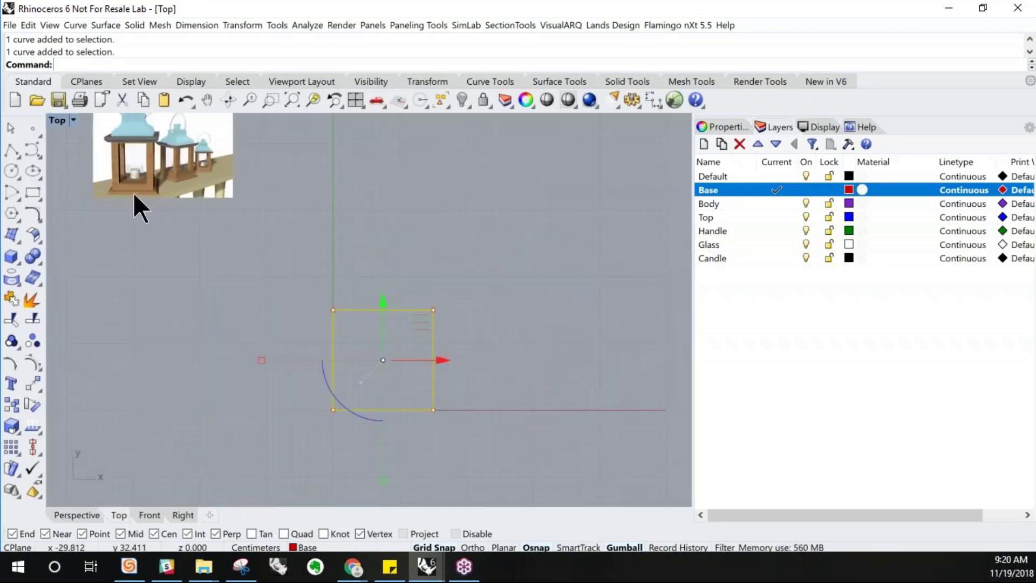
pyautogui.scroll(-6, 156, 215)
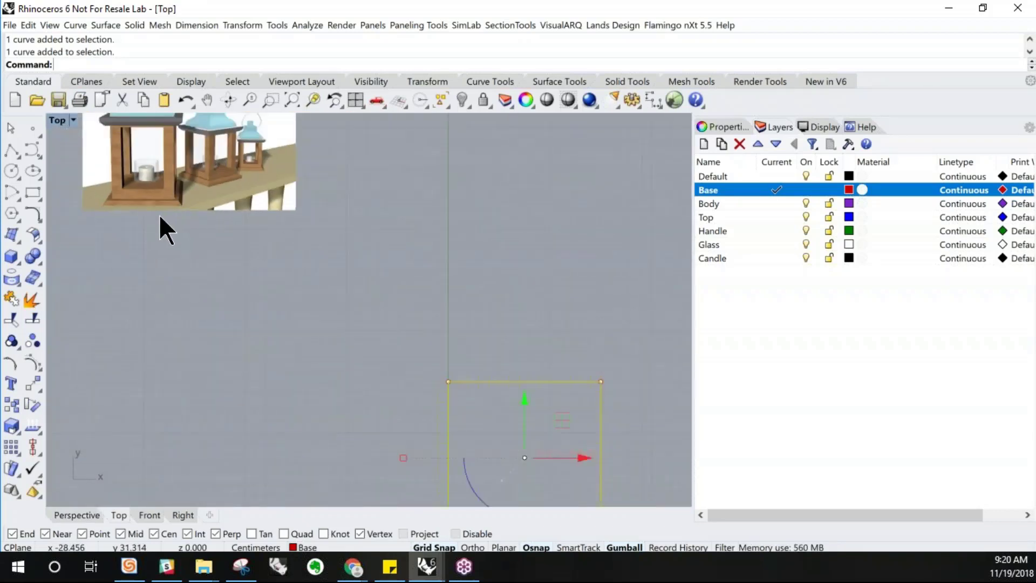
pyautogui.scroll(4, 163, 195)
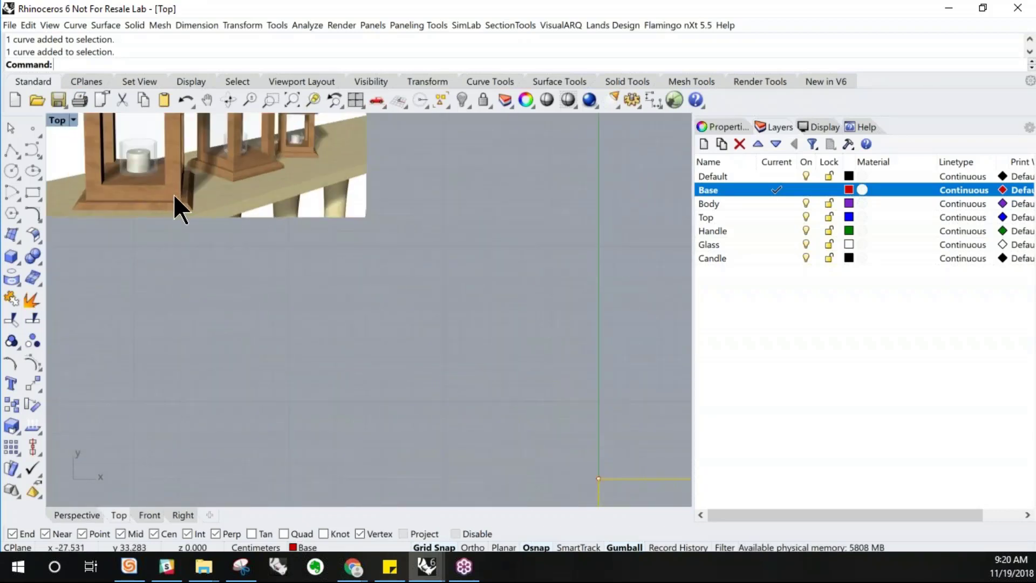
pyautogui.scroll(-5, 169, 205)
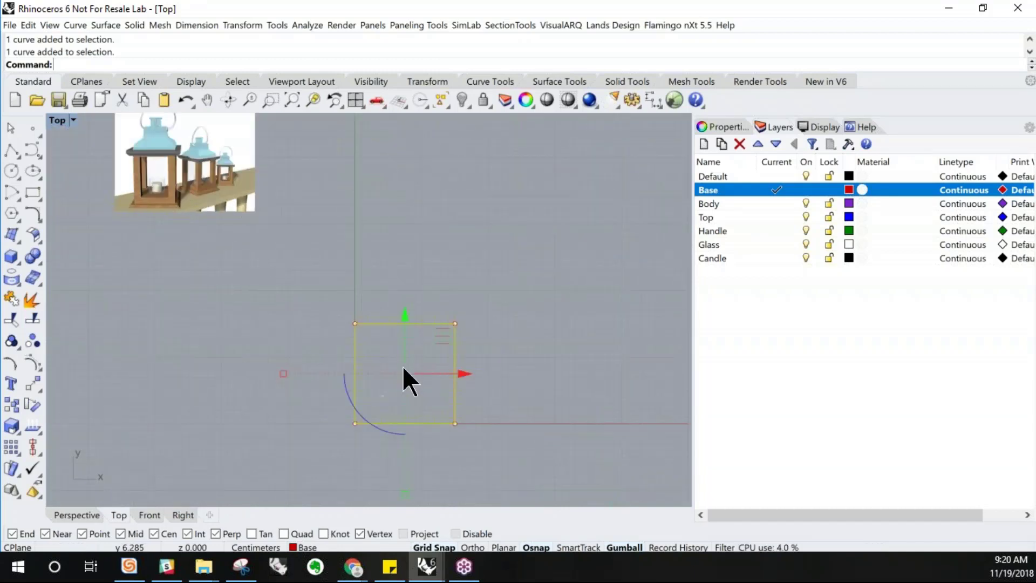
pyautogui.moveTo(404, 381); pyautogui.dragTo(364, 332, button='right')
pyautogui.scroll(2, 373, 328)
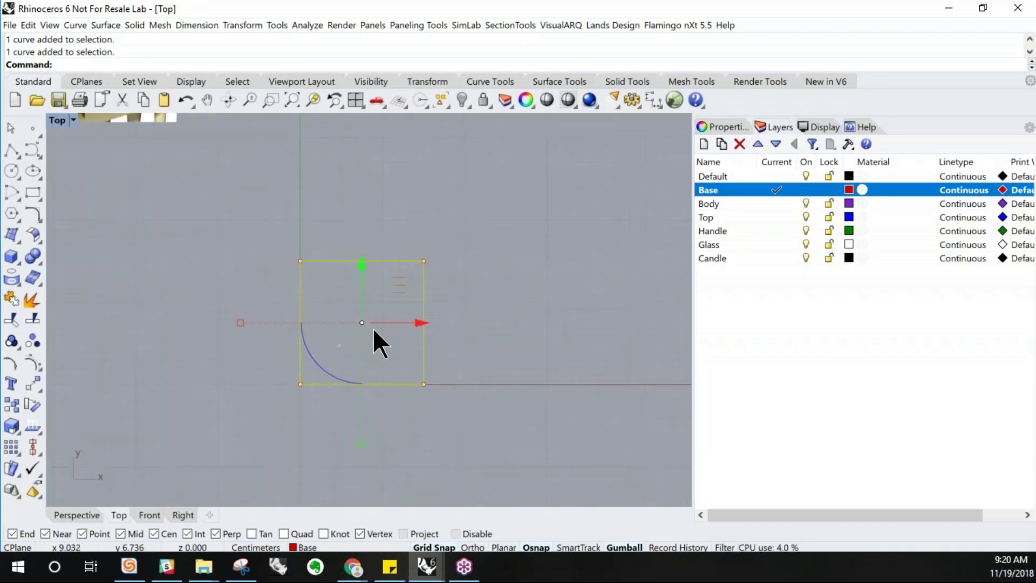
pyautogui.write('Offset')
pyautogui.press('Escape')
pyautogui.click(77, 26)
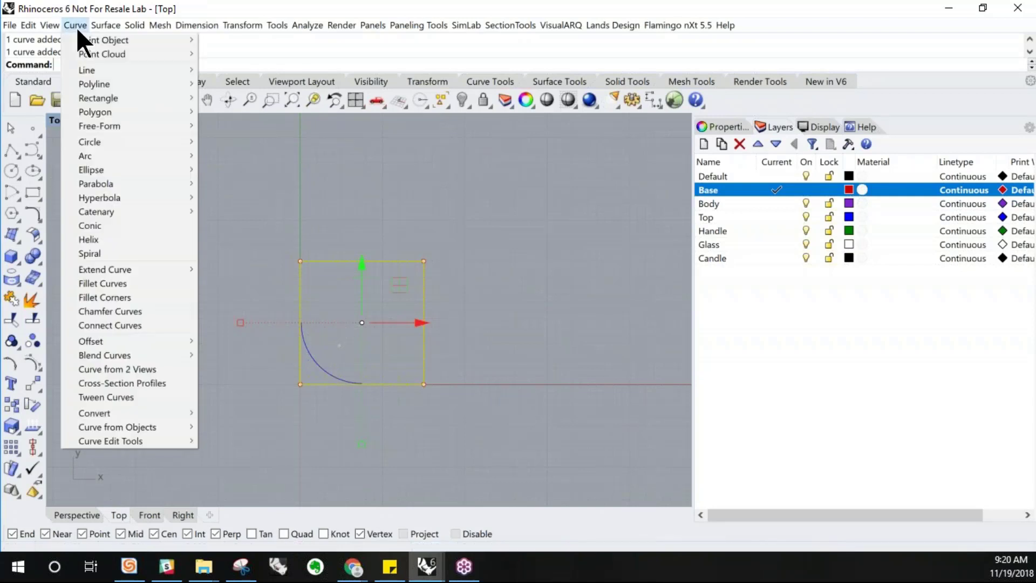
pyautogui.moveTo(114, 342)
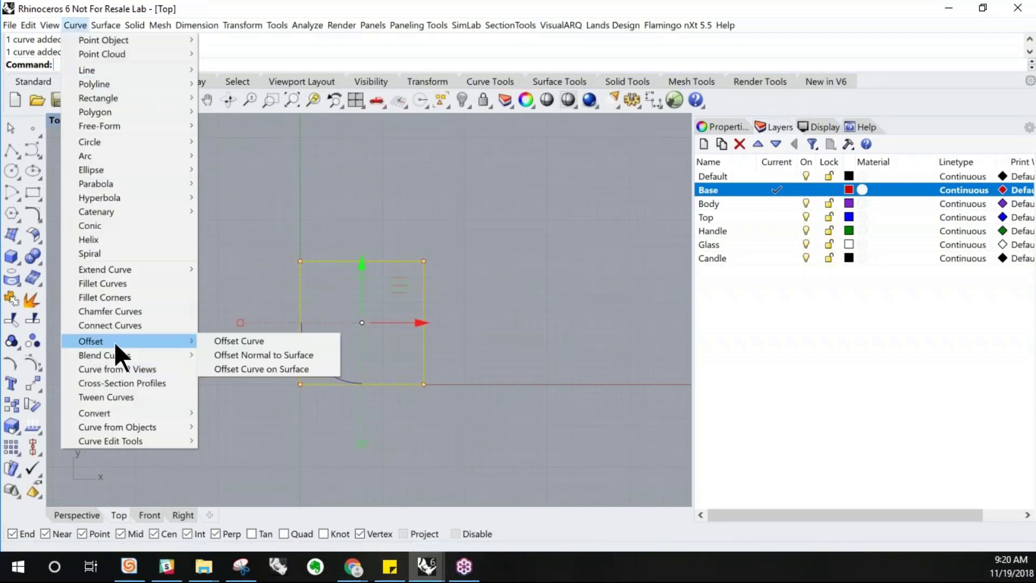
pyautogui.click(212, 342)
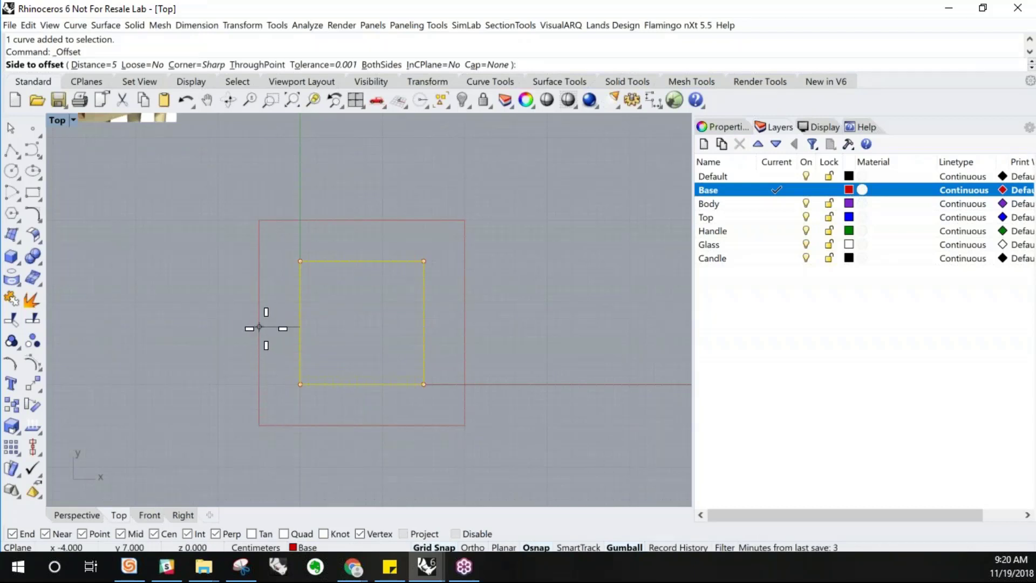
pyautogui.write('2')
pyautogui.press('Return')
pyautogui.click(283, 327)
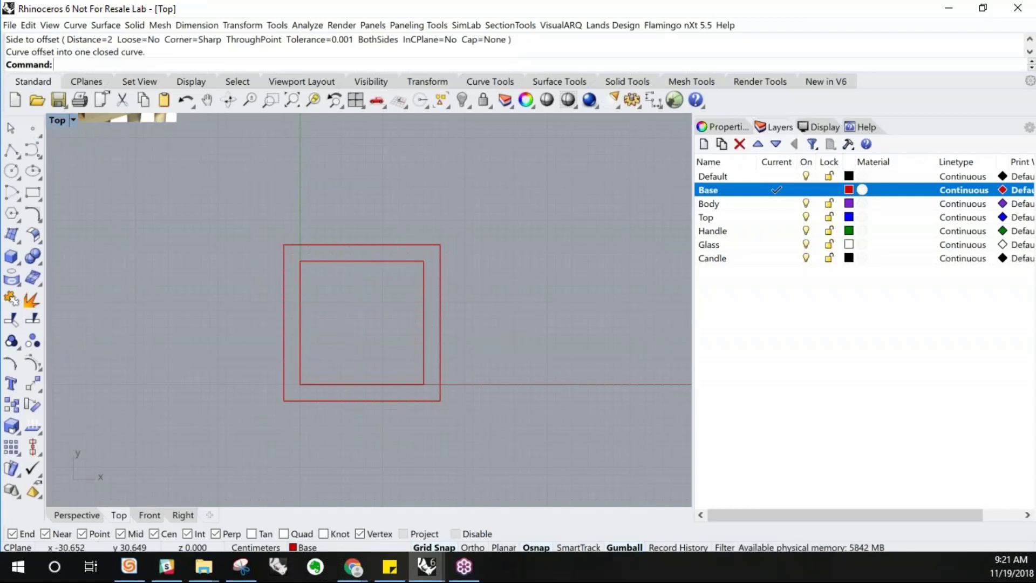
# Switch to a maximized Perspective viewport and select the outer offset rectangle
pyautogui.doubleClick(59, 121)
pyautogui.doubleClick(394, 121)
pyautogui.moveTo(439, 255); pyautogui.dragTo(436, 235, button='right')
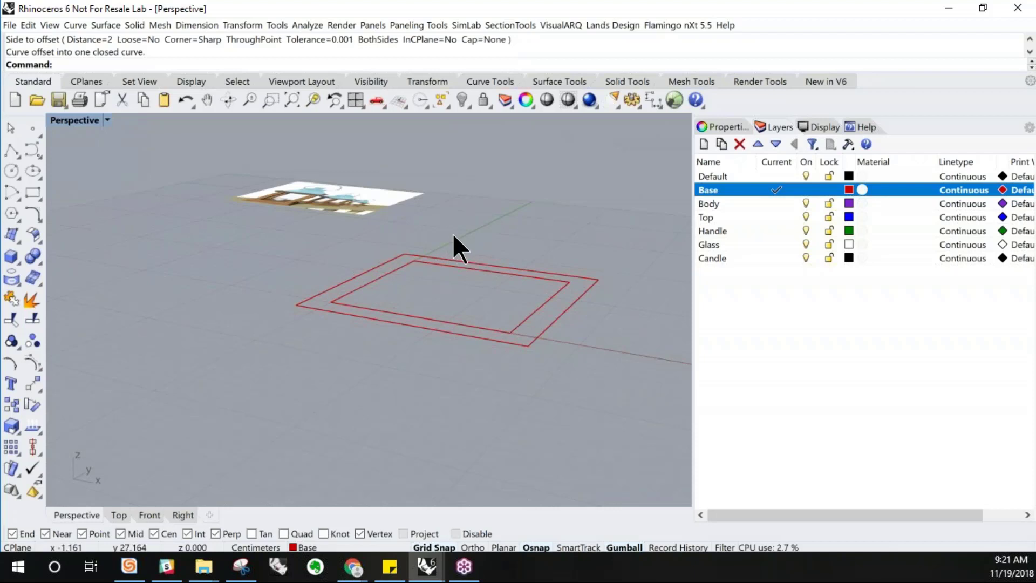
pyautogui.moveTo(472, 348); pyautogui.dragTo(488, 346, button='right')
pyautogui.click(491, 341)
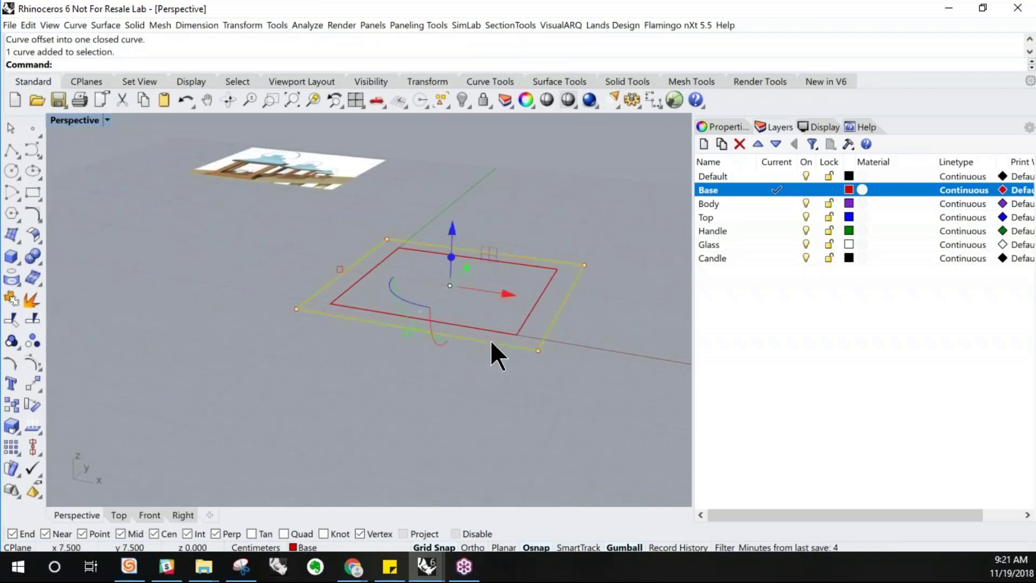
pyautogui.moveTo(571, 296); pyautogui.dragTo(566, 334, button='right')
pyautogui.scroll(3, 569, 332)
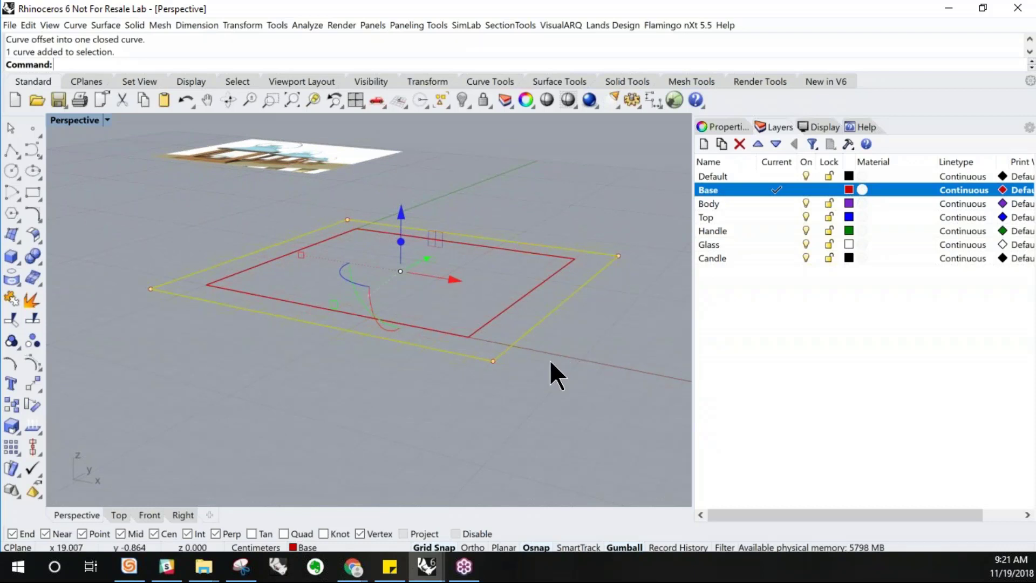
# Extrude the outer rectangle as a straight curve extrusion 2 cm deep
pyautogui.click(73, 26)
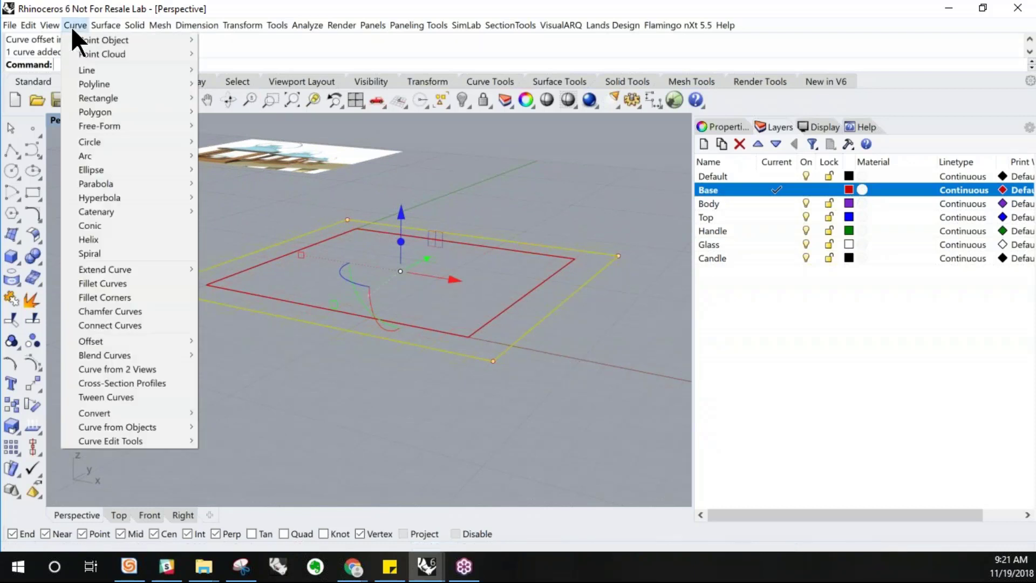
pyautogui.moveTo(94, 25)
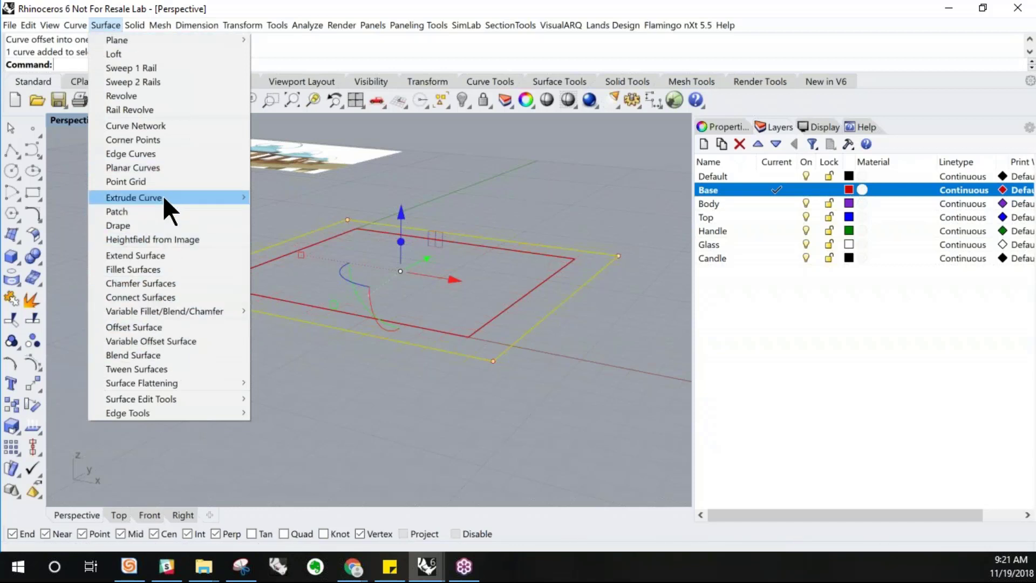
pyautogui.moveTo(157, 196)
pyautogui.click(269, 197)
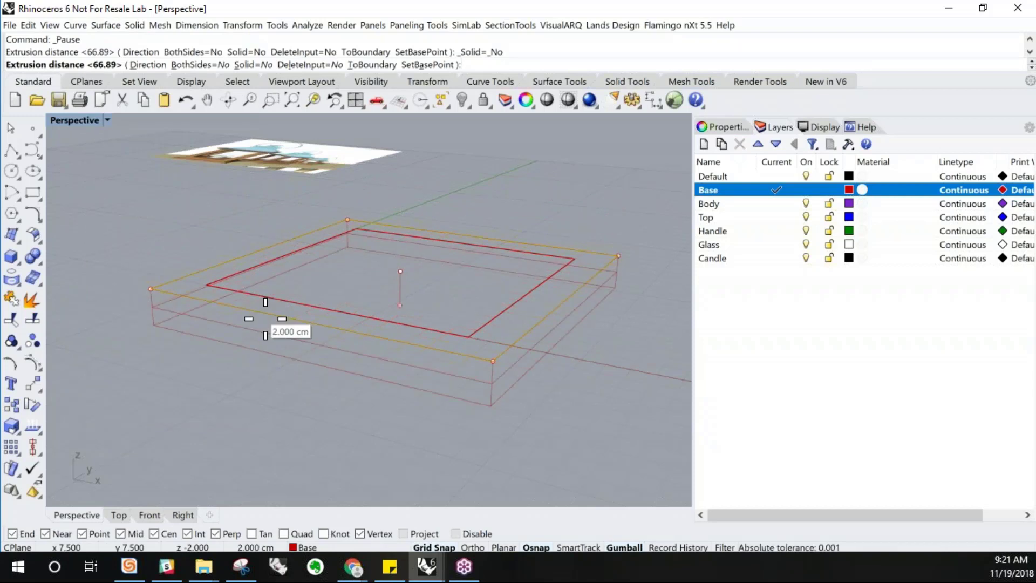
pyautogui.write('-2')
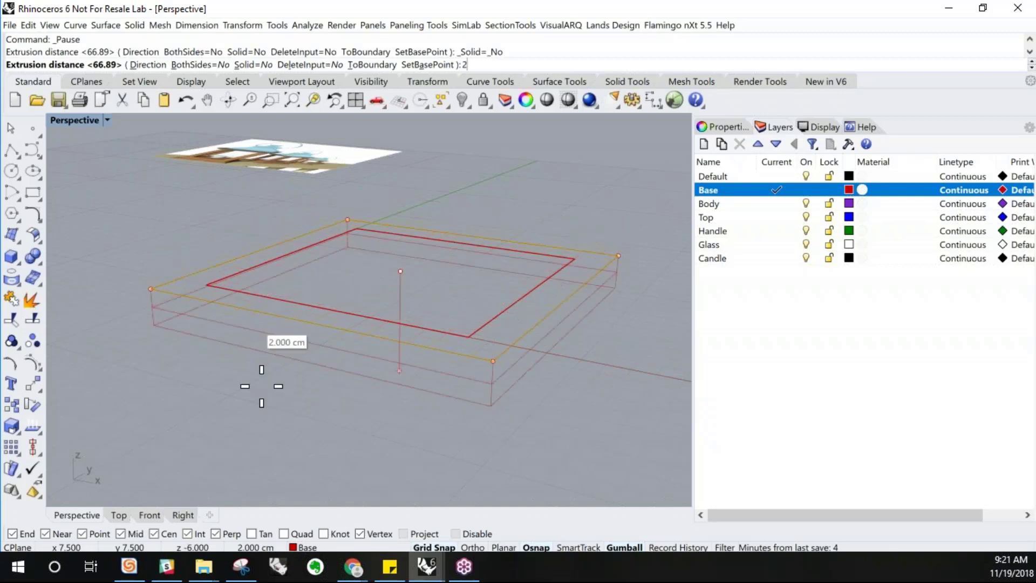
pyautogui.moveTo(326, 418); pyautogui.dragTo(280, 416, button='right')
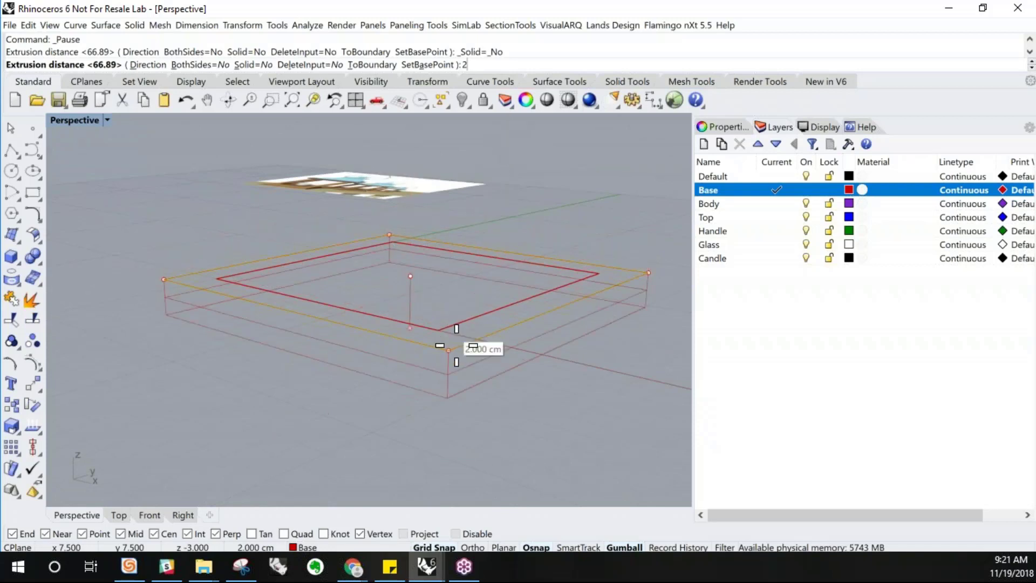
pyautogui.press('Return')
pyautogui.moveTo(259, 353); pyautogui.dragTo(273, 323, button='right')
pyautogui.click(108, 120)
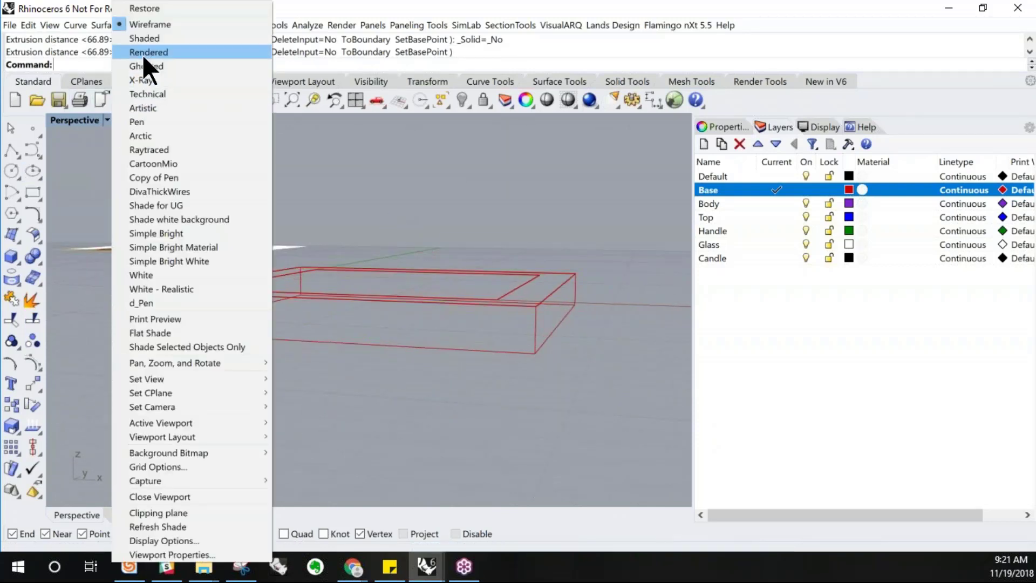
pyautogui.click(161, 52)
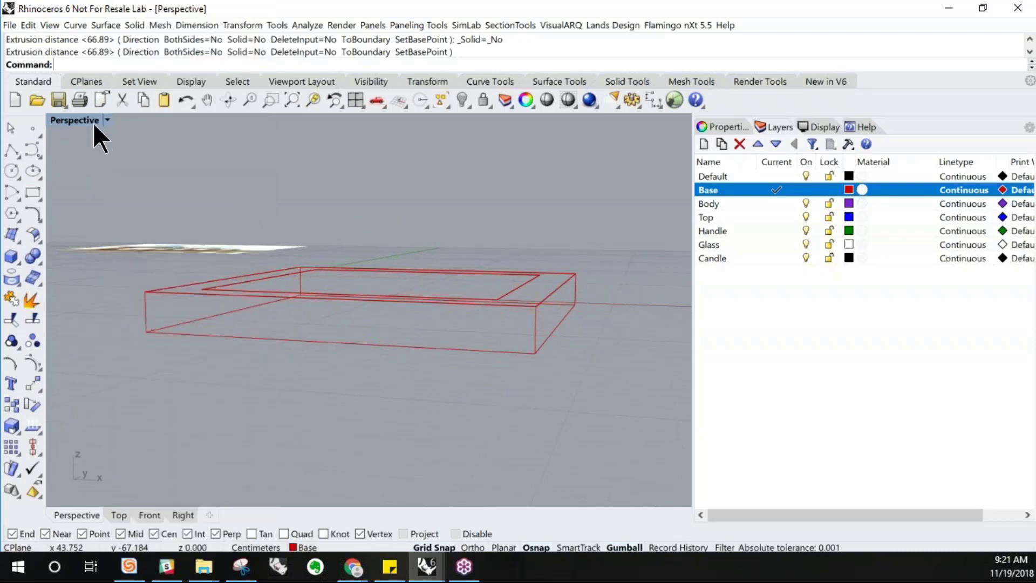
pyautogui.moveTo(165, 166); pyautogui.dragTo(109, 115, button='right')
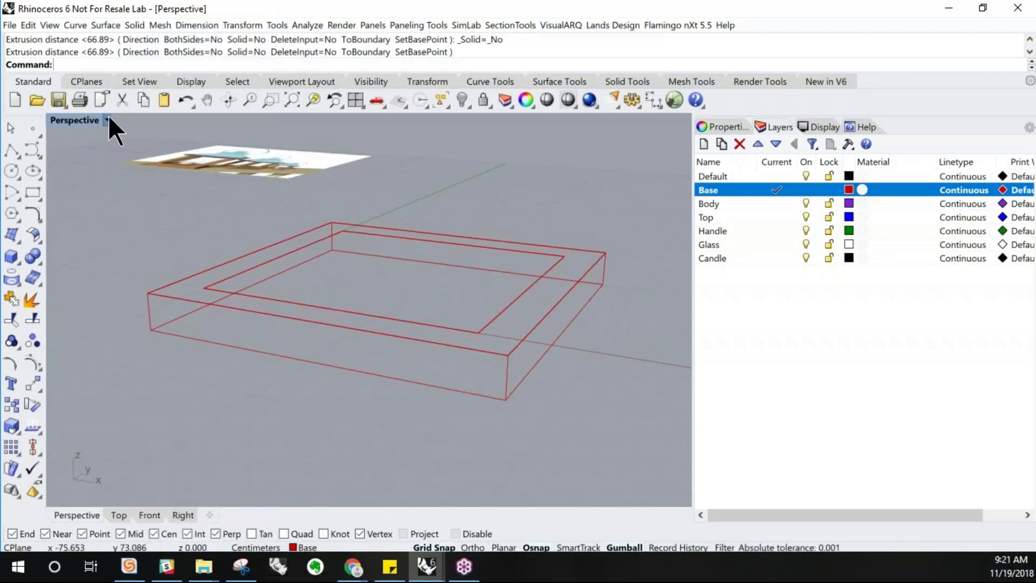
pyautogui.click(107, 119)
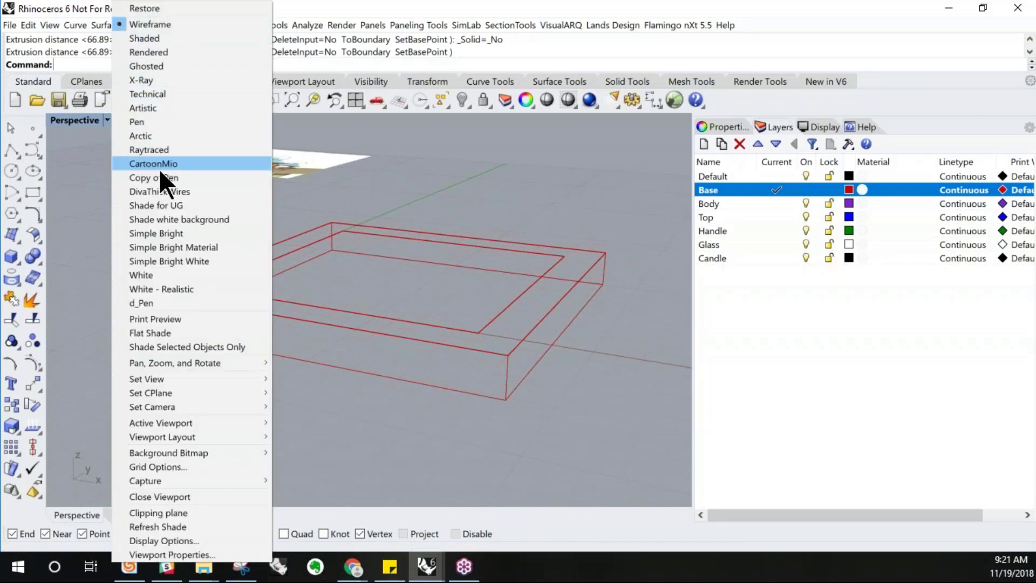
pyautogui.click(74, 155)
pyautogui.moveTo(478, 283)
pyautogui.mouseDown(button='right')
pyautogui.moveTo(462, 270)
pyautogui.moveTo(471, 286)
pyautogui.mouseUp(button='right')
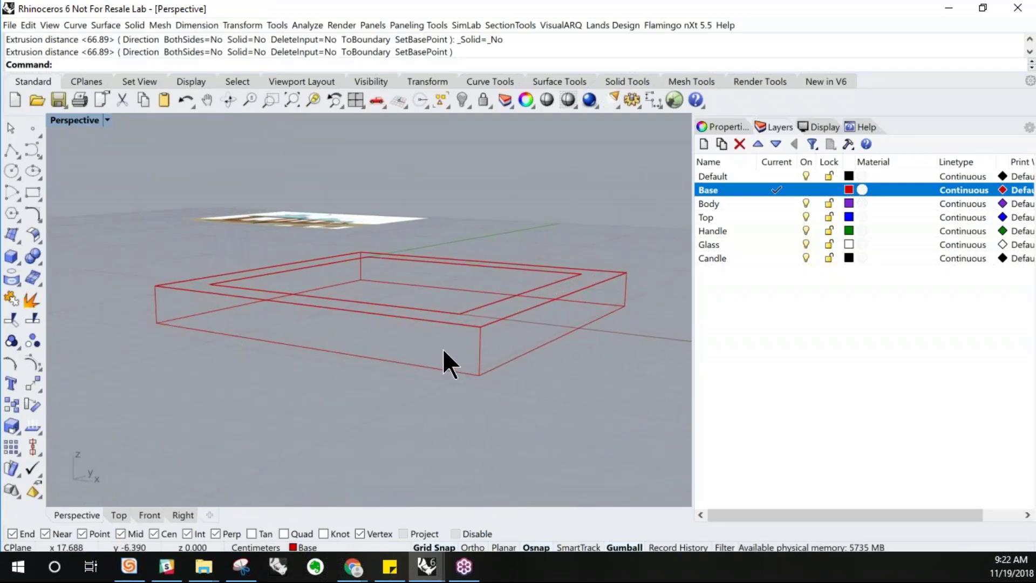
pyautogui.click(479, 349)
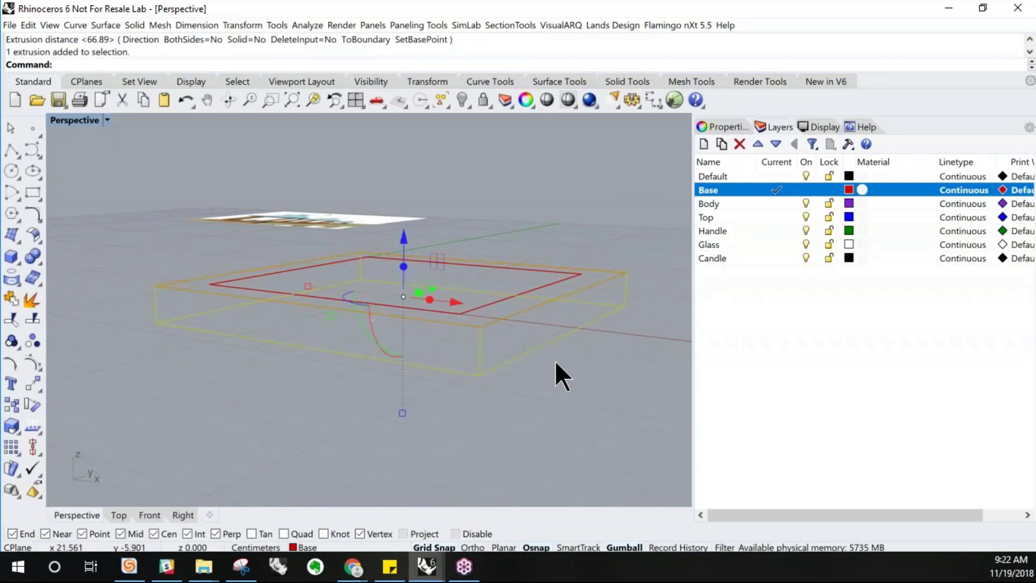
pyautogui.press('Escape')
# Set the Perspective viewport's display mode to Shaded
pyautogui.click(108, 121)
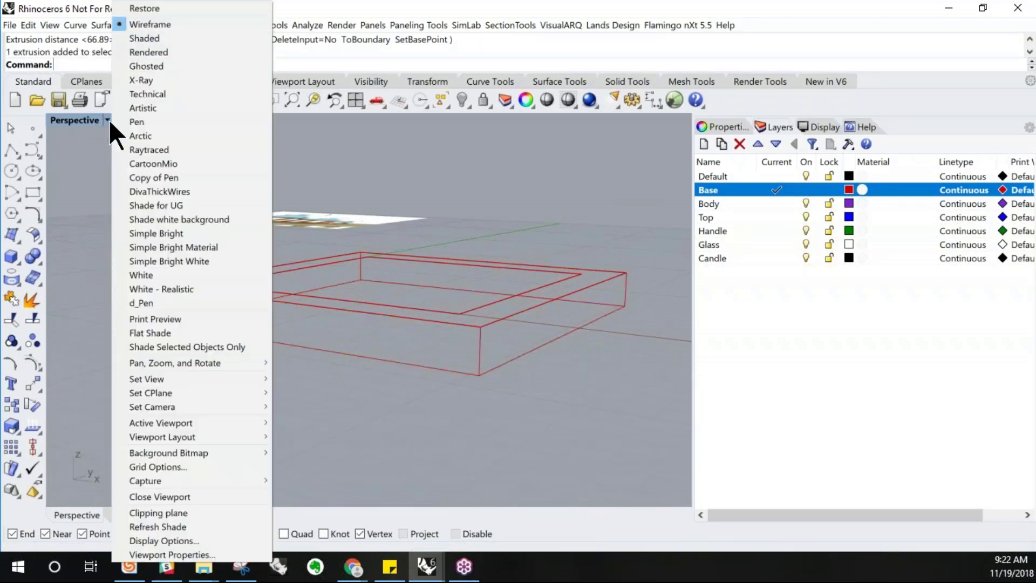
pyautogui.click(145, 38)
pyautogui.moveTo(249, 240); pyautogui.dragTo(250, 240, button='right')
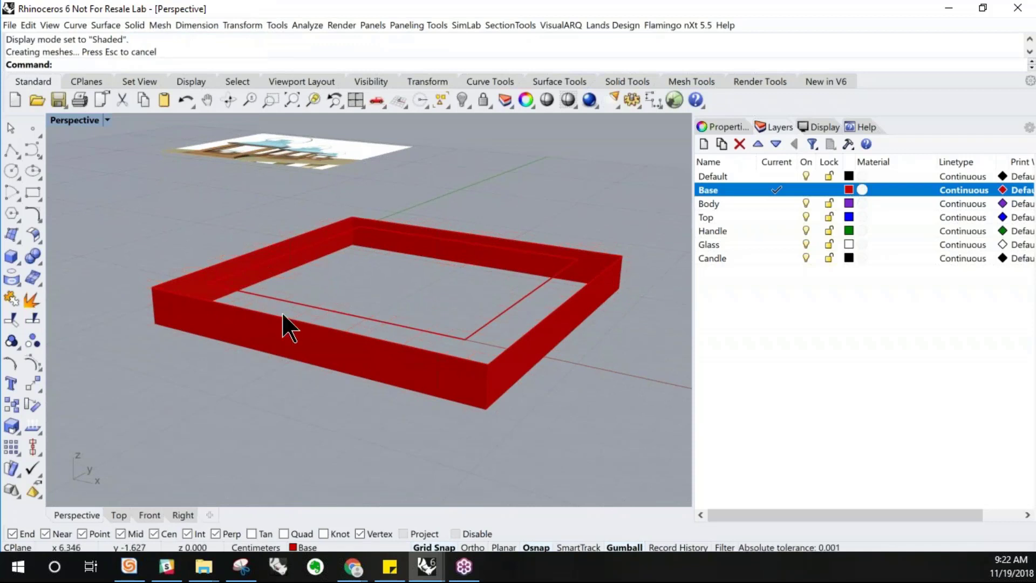
# Select the extruded base frame and open its Properties panel
pyautogui.click(359, 374)
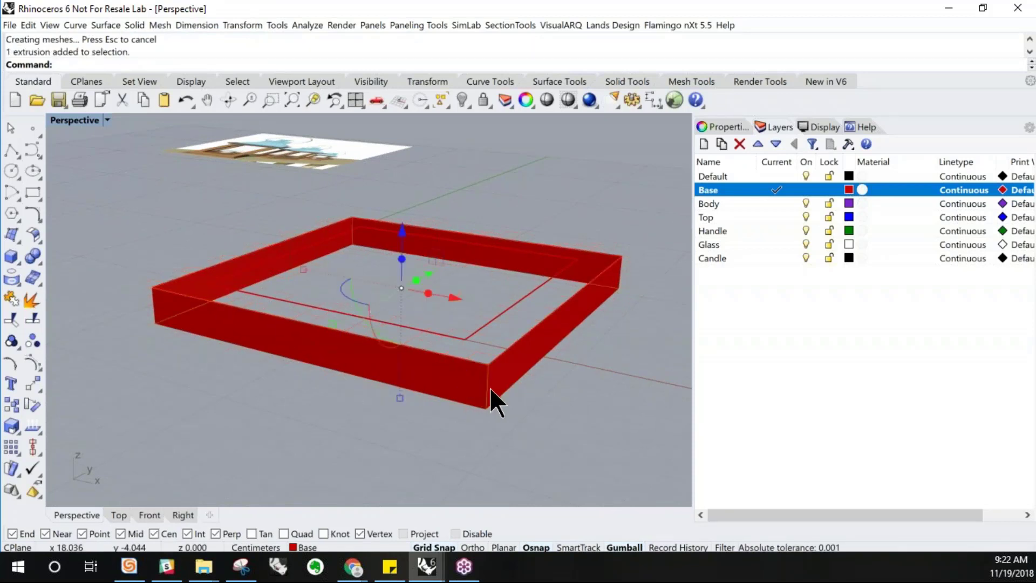
pyautogui.moveTo(506, 395); pyautogui.dragTo(573, 352, button='right')
pyautogui.click(558, 395)
pyautogui.click(540, 335)
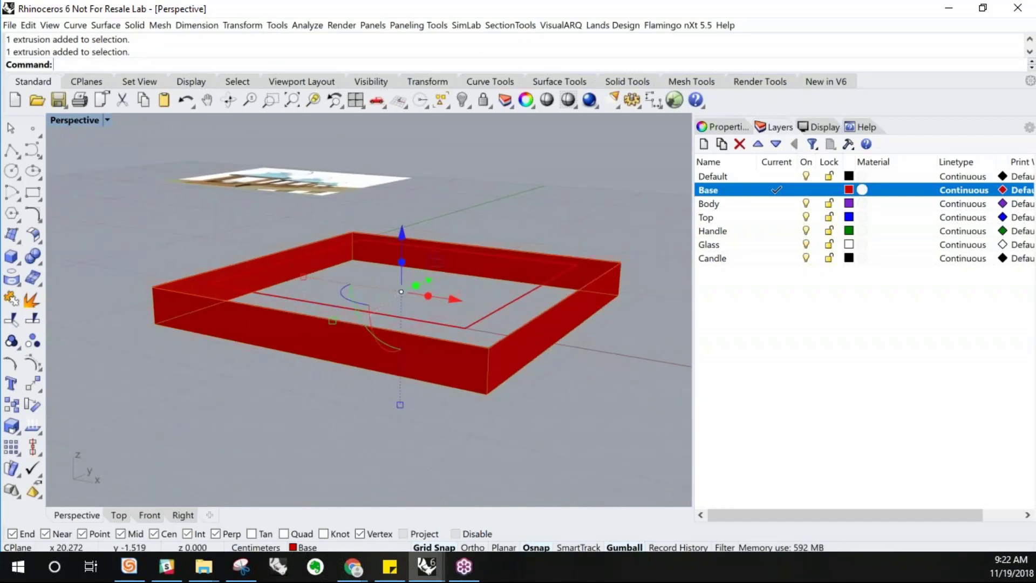
pyautogui.click(714, 125)
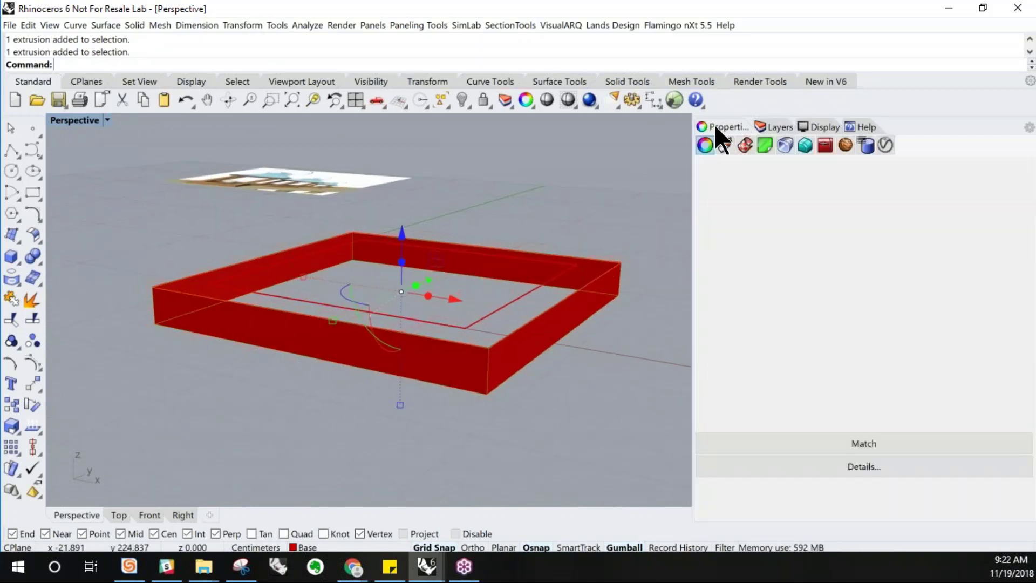
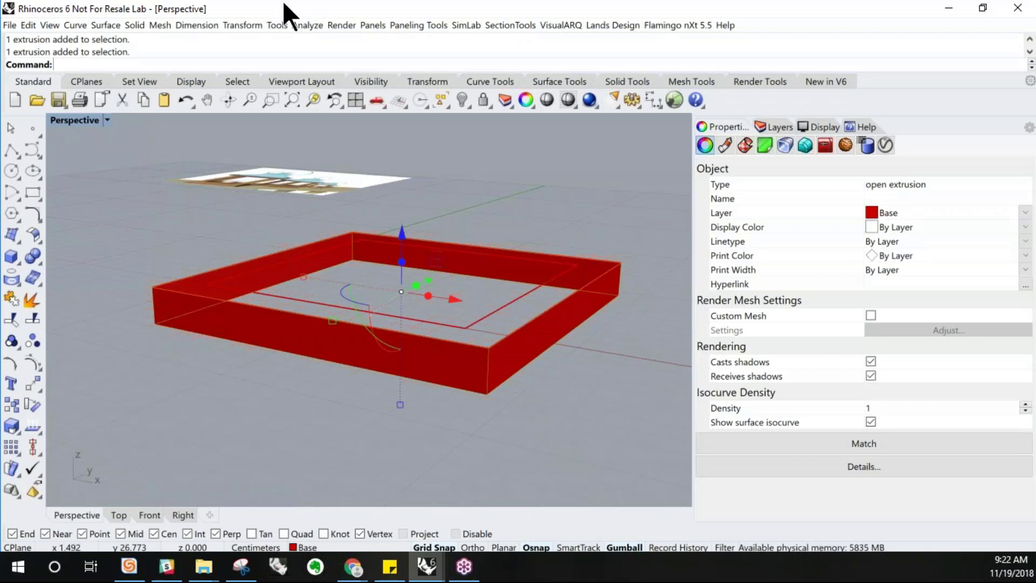
# Try capping the planar holes of the extruded base frame
pyautogui.click(132, 22)
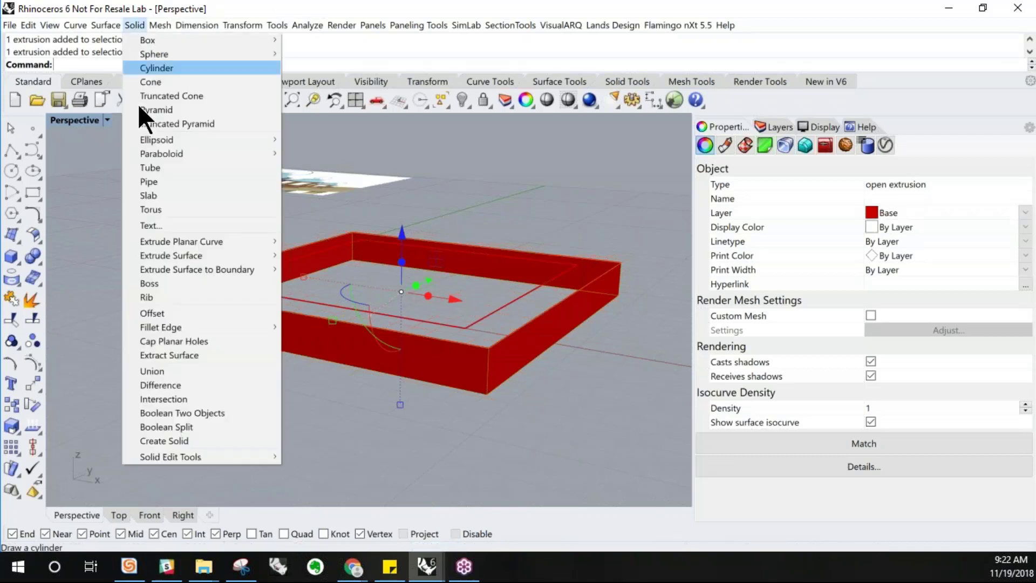
pyautogui.click(194, 341)
pyautogui.click(203, 393)
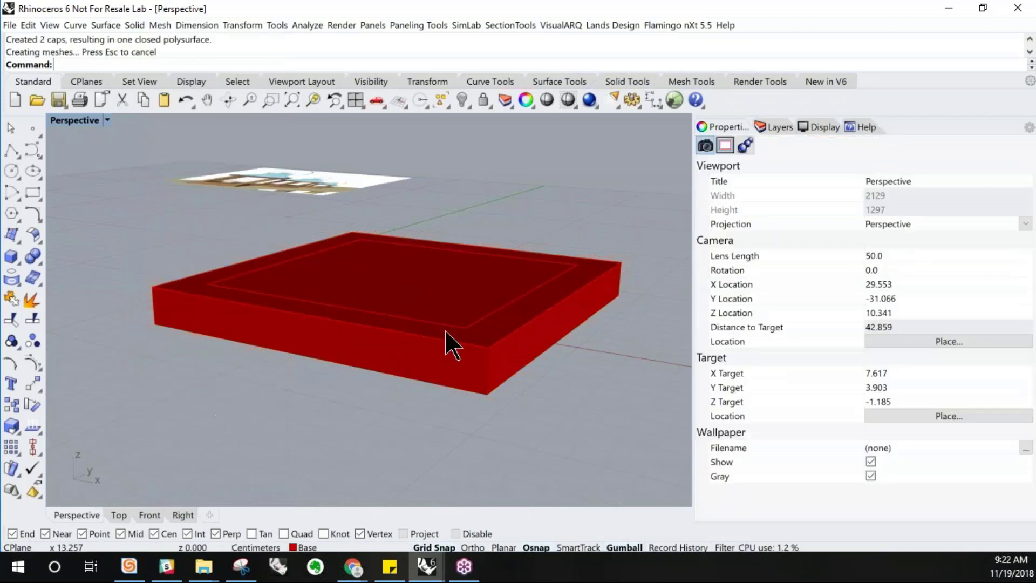
# Undo the cap and the base frame's extrusion
pyautogui.click(537, 330)
pyautogui.click(589, 356)
pyautogui.hotkey('ctrl', 'z')
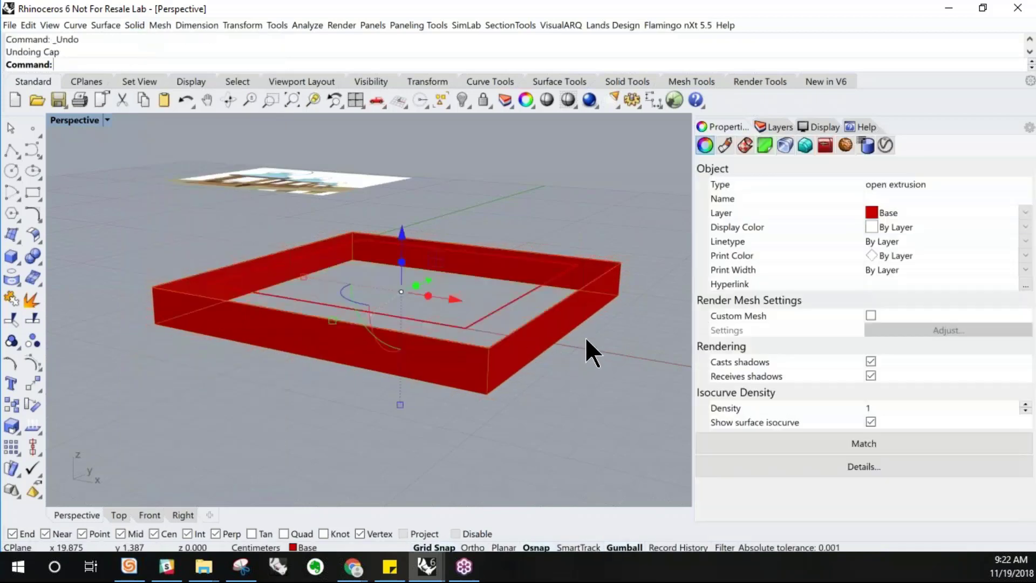
pyautogui.hotkey('ctrl', 'z')
# Extrude the outer rectangle straight as a solid, 3 cm downward
pyautogui.click(550, 311)
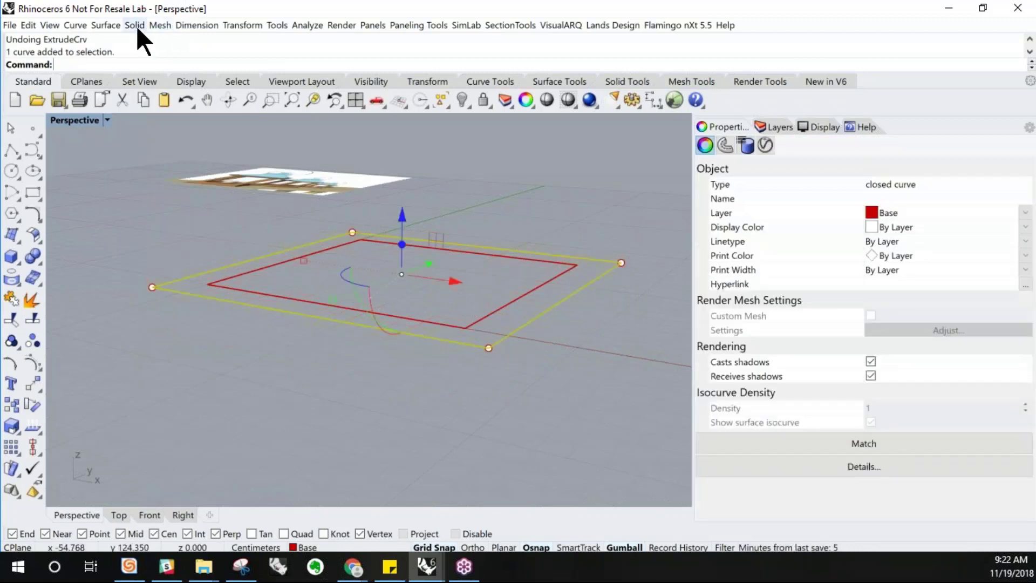
pyautogui.click(105, 25)
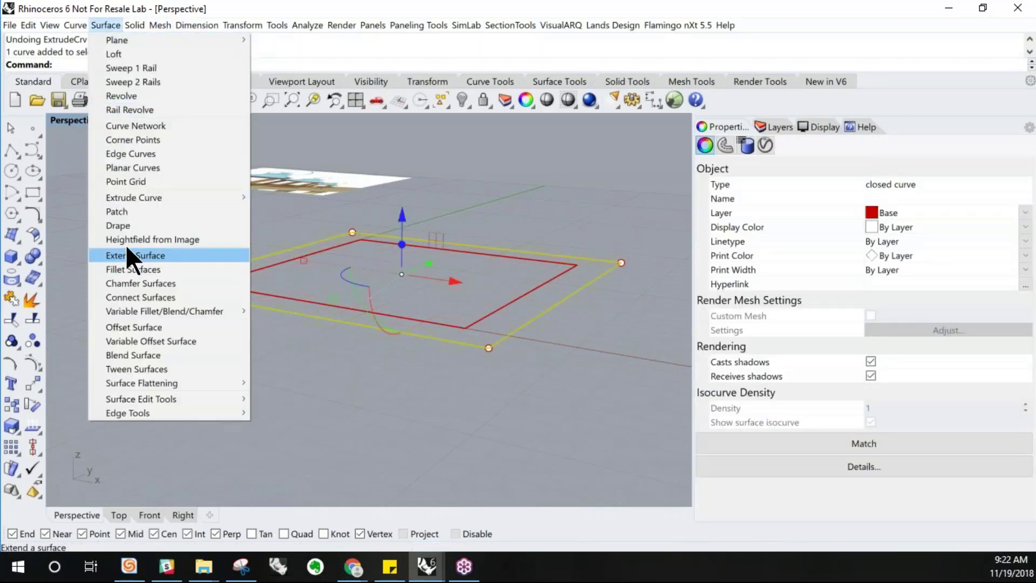
pyautogui.moveTo(151, 198)
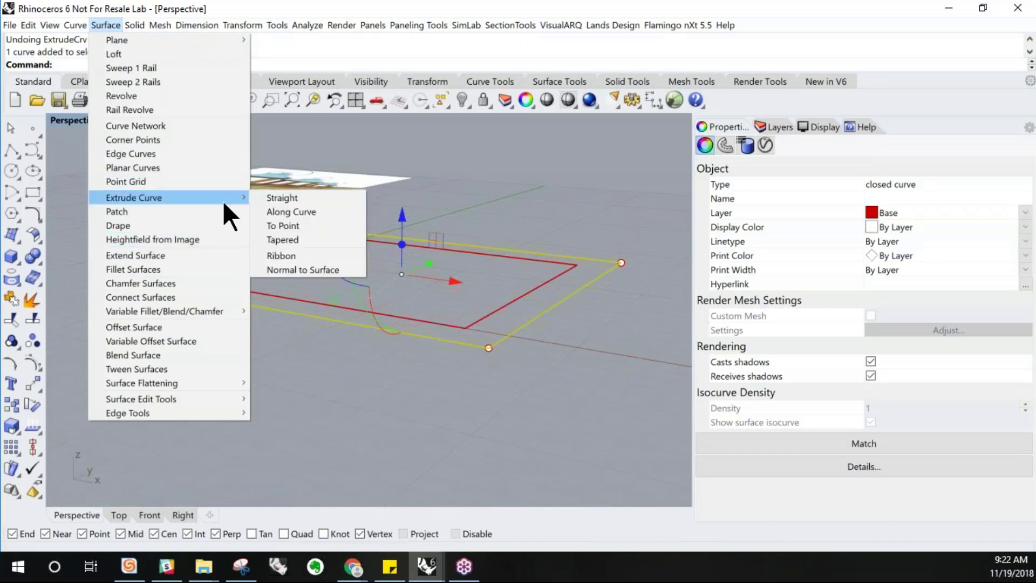
pyautogui.click(270, 201)
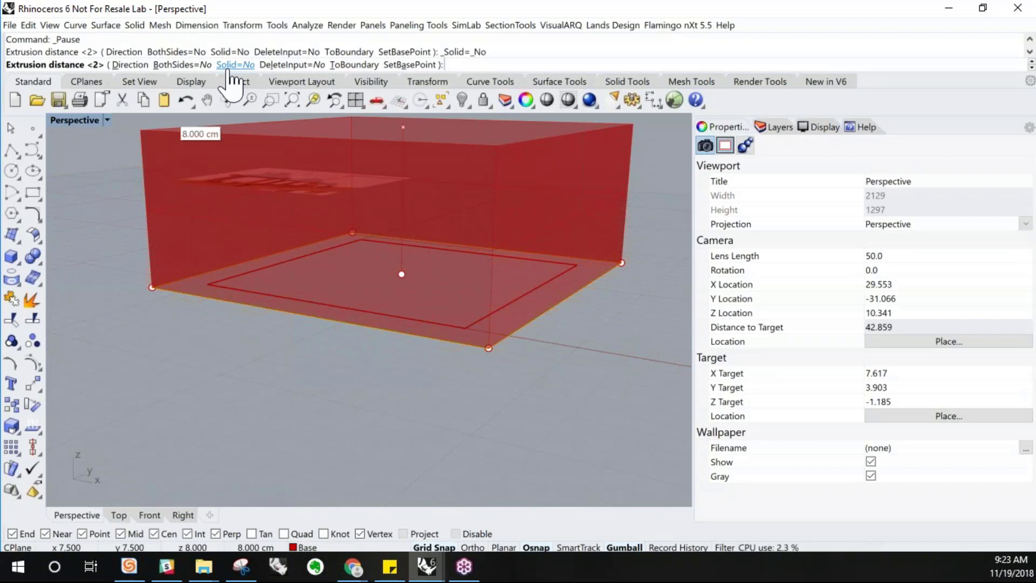
pyautogui.click(234, 65)
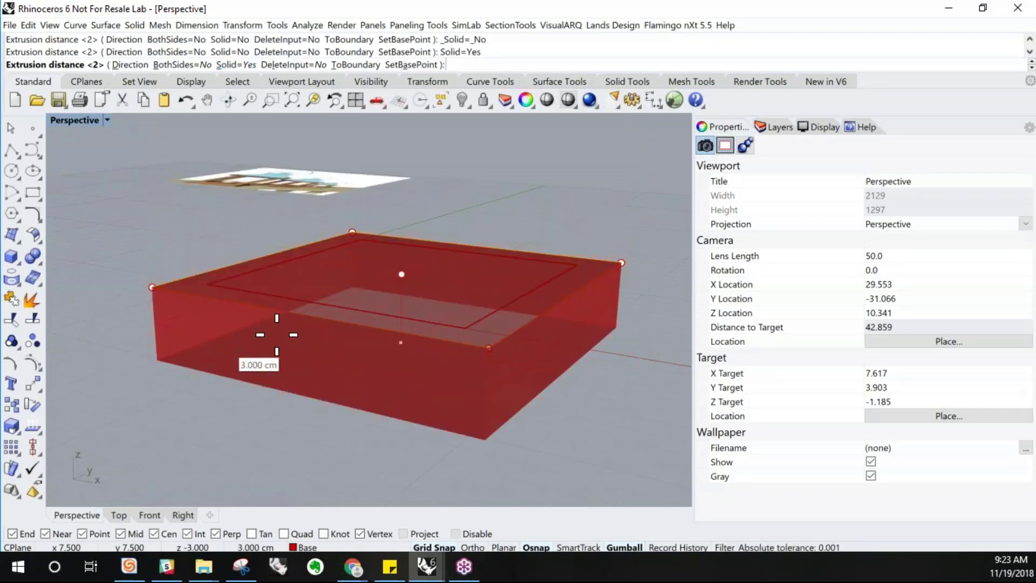
pyautogui.click(280, 362)
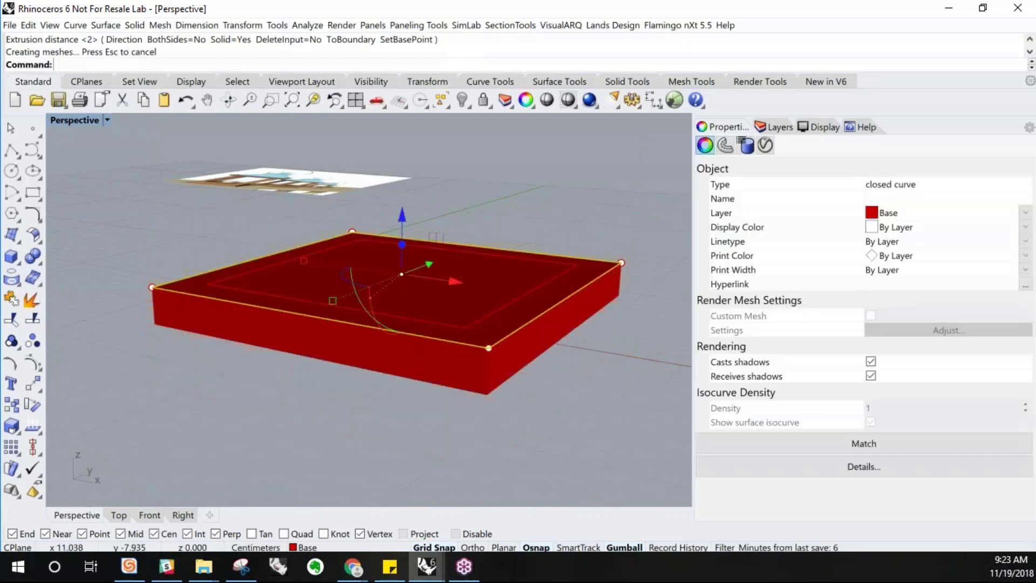
# Extrude the inner offset rectangle straight upward as a solid 20 cm tall
pyautogui.click(278, 435)
pyautogui.moveTo(278, 435); pyautogui.dragTo(384, 303, button='right')
pyautogui.click(383, 303)
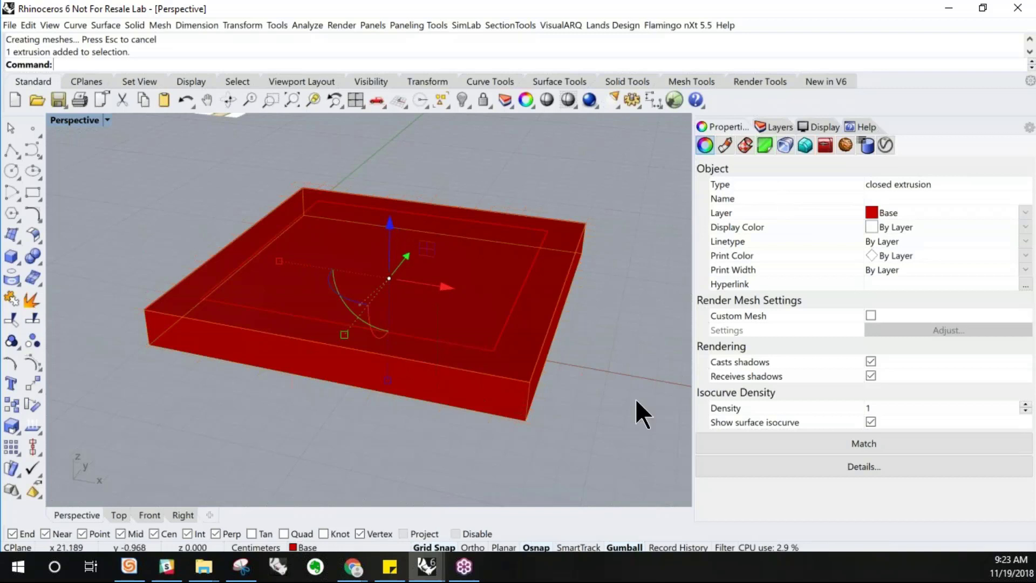
pyautogui.moveTo(616, 400); pyautogui.dragTo(361, 442, button='right')
pyautogui.scroll(-4, 362, 441)
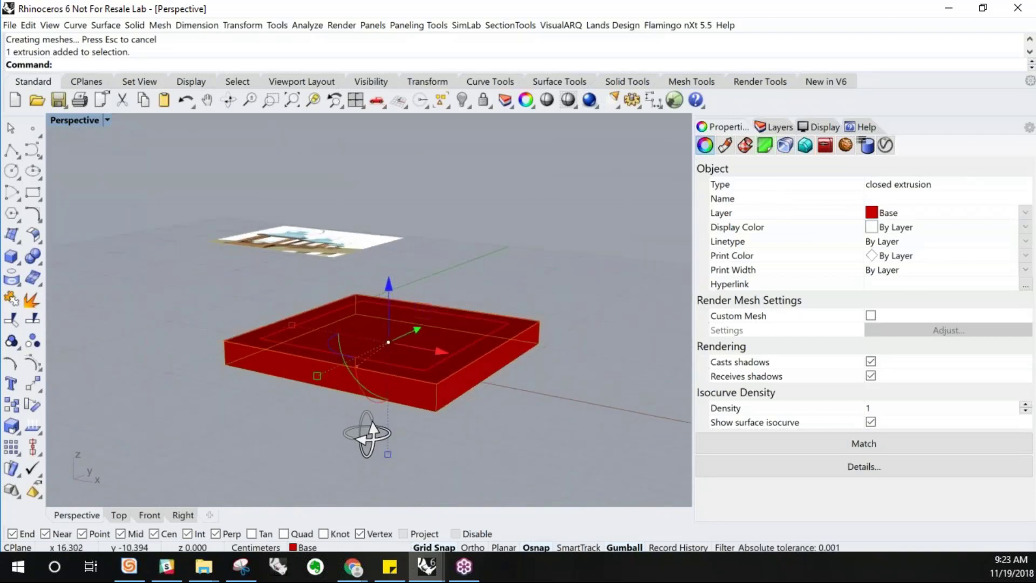
pyautogui.click(539, 423)
pyautogui.click(432, 378)
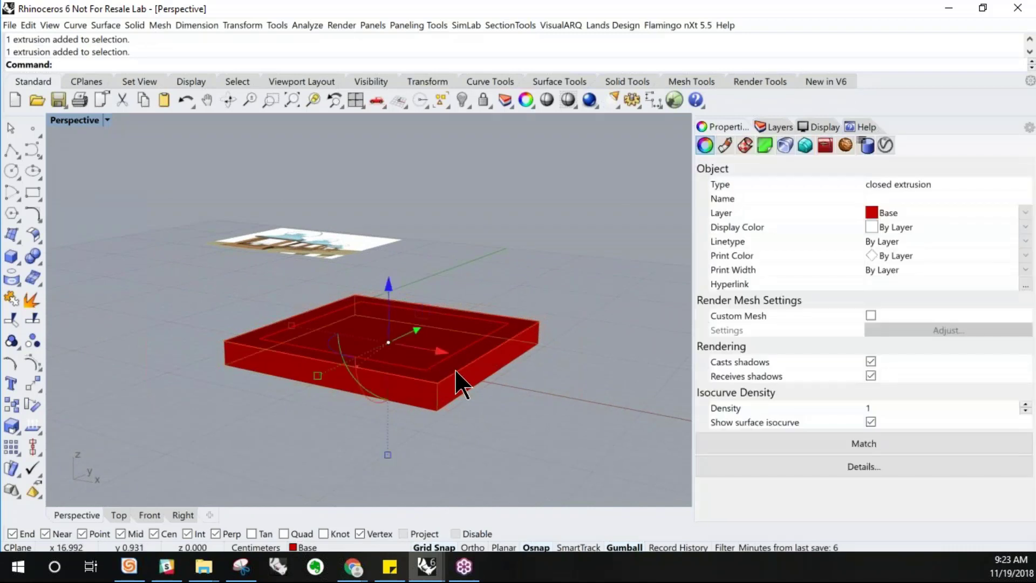
pyautogui.click(463, 349)
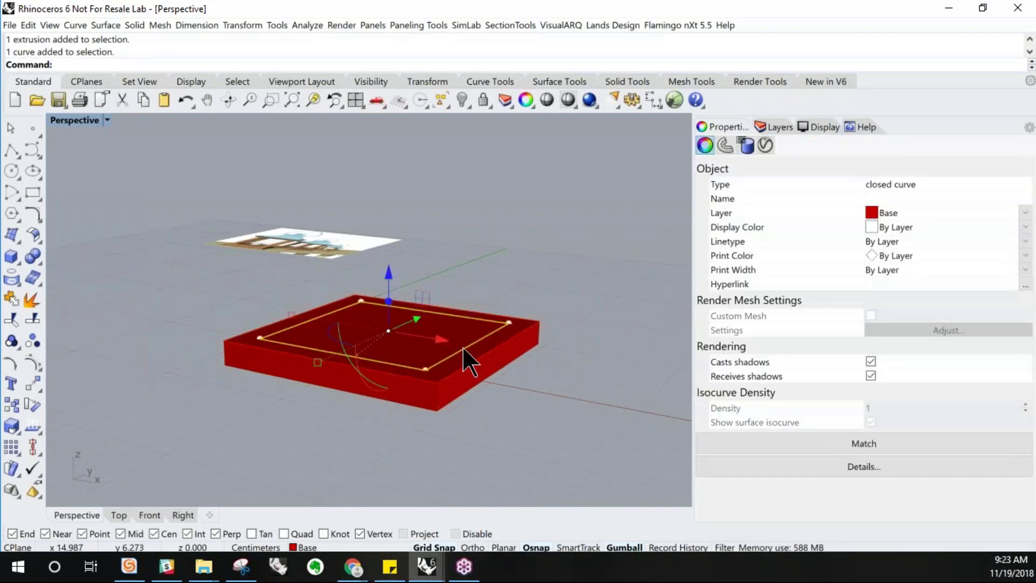
pyautogui.scroll(2, 493, 358)
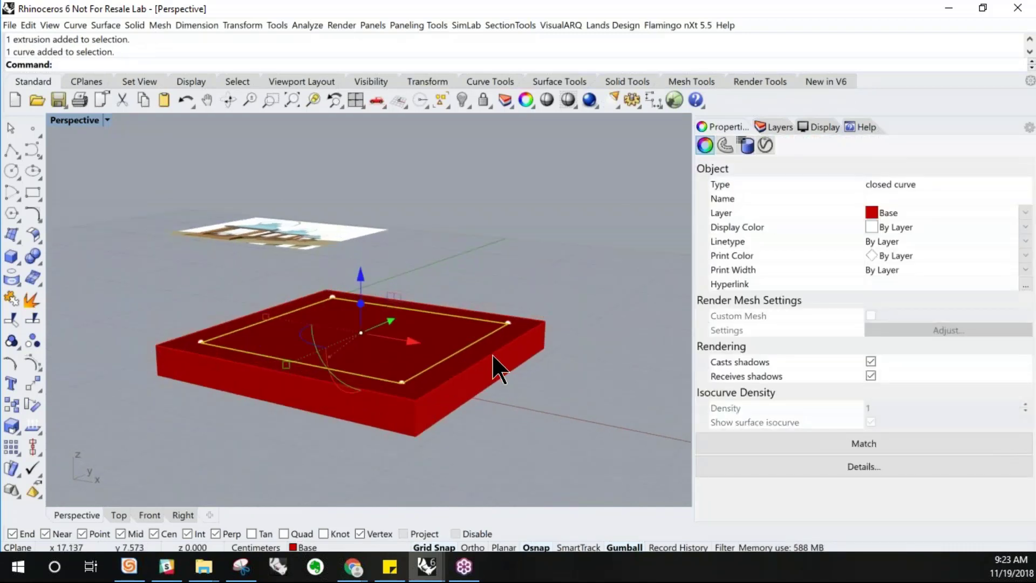
pyautogui.scroll(-2, 427, 427)
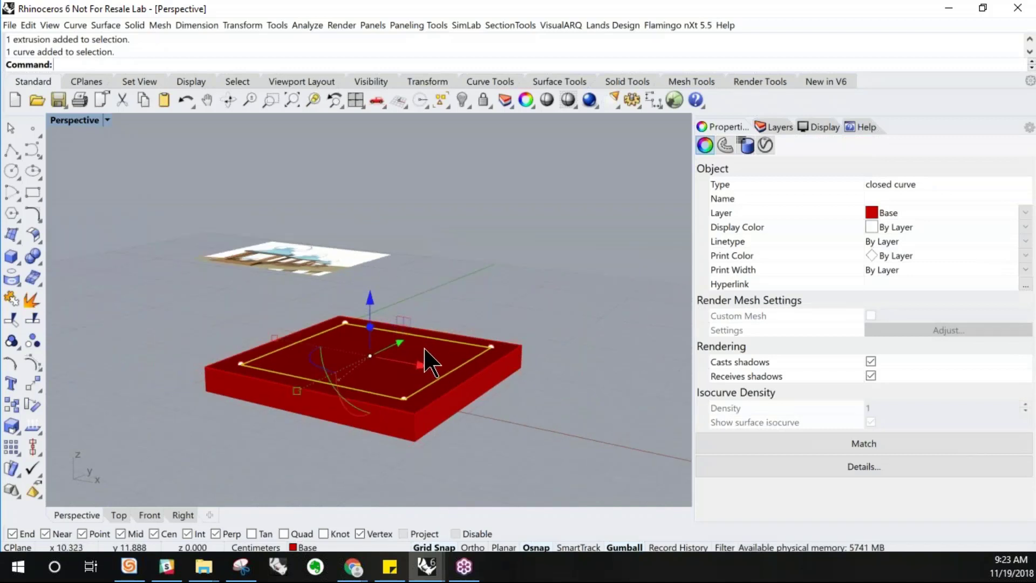
pyautogui.write('ExtrudeCrv')
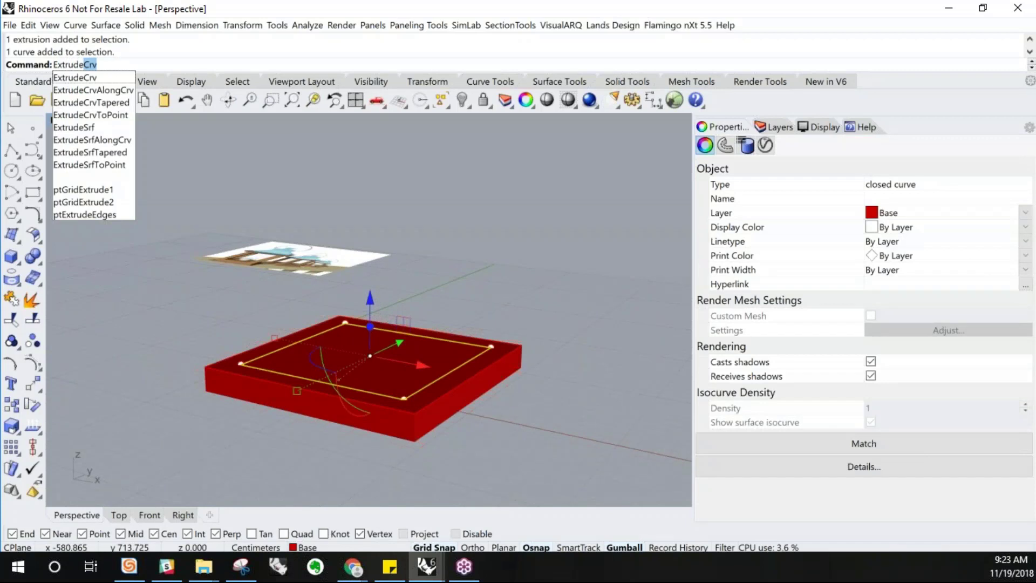
pyautogui.press('Return')
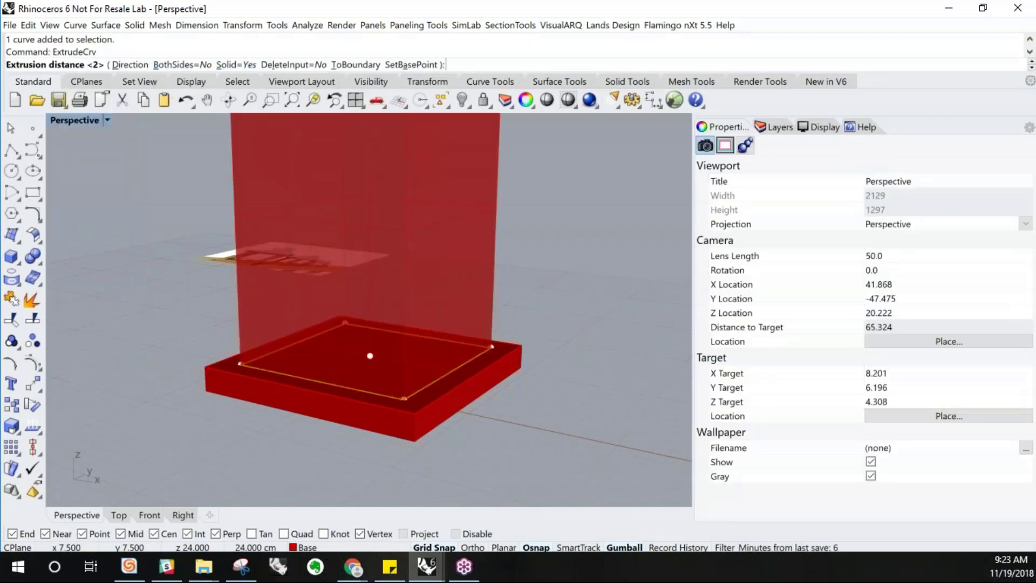
pyautogui.scroll(-4, 309, 381)
pyautogui.scroll(-2, 370, 224)
pyautogui.moveTo(370, 224)
pyautogui.mouseDown(button='right')
pyautogui.moveTo(365, 232)
pyautogui.moveTo(363, 213)
pyautogui.mouseUp(button='right')
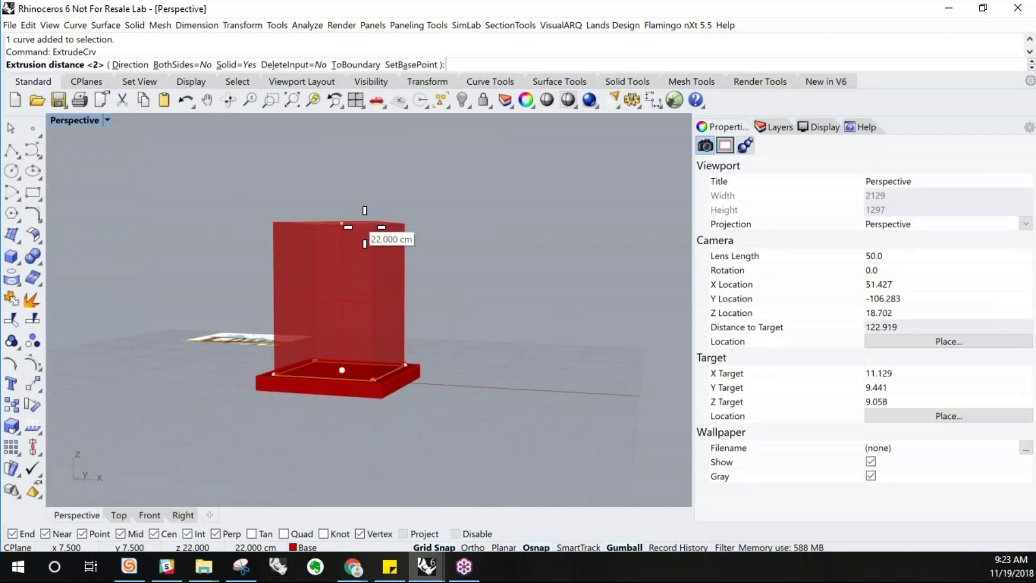
pyautogui.write('20')
pyautogui.press('Return')
pyautogui.click(367, 221)
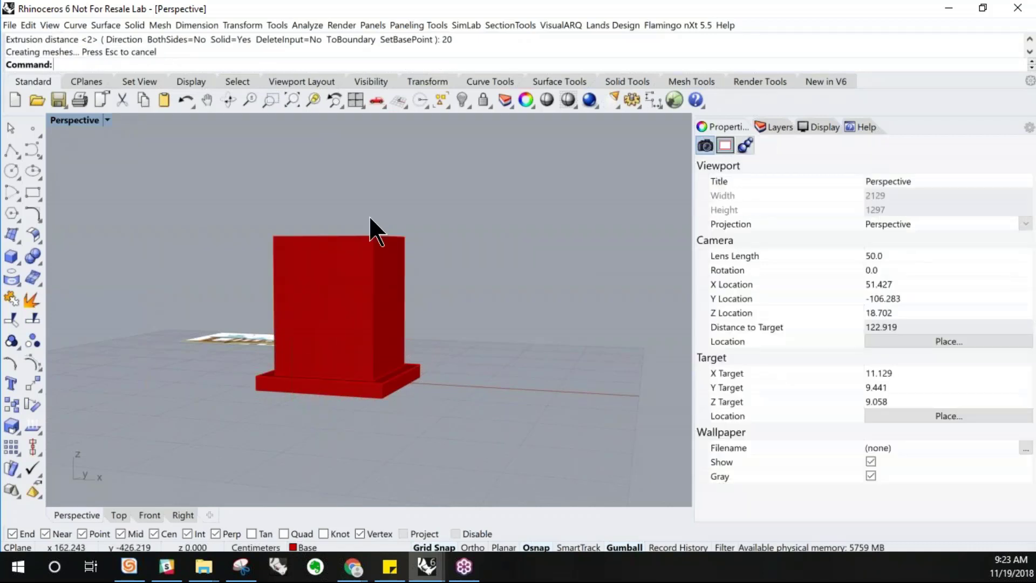
# Move the tall extruded body onto the Body layer
pyautogui.moveTo(360, 306); pyautogui.dragTo(336, 294, button='right')
pyautogui.click(339, 306)
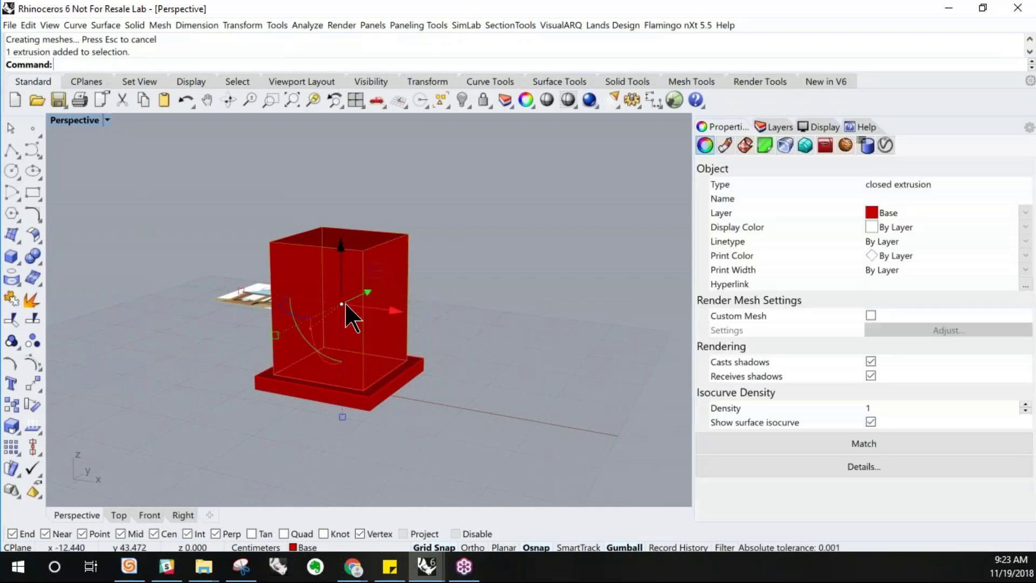
pyautogui.click(777, 128)
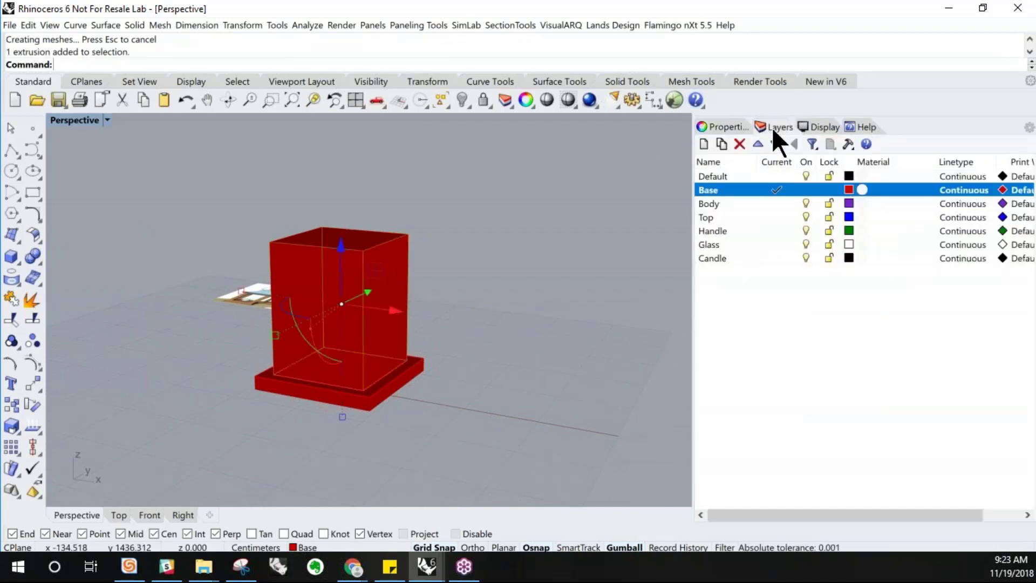
pyautogui.click(549, 257)
pyautogui.click(356, 281)
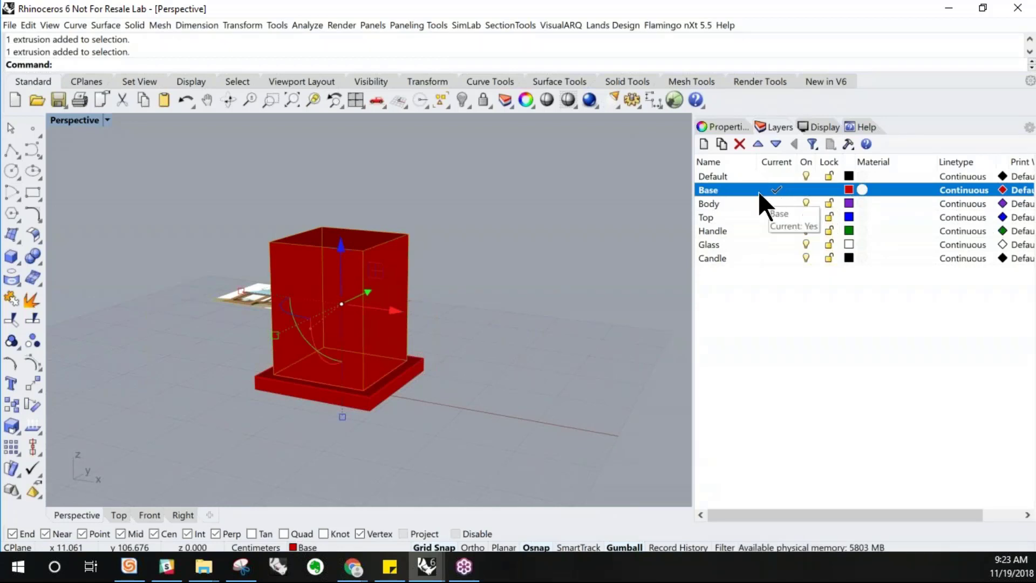
pyautogui.click(417, 306)
pyautogui.click(374, 296)
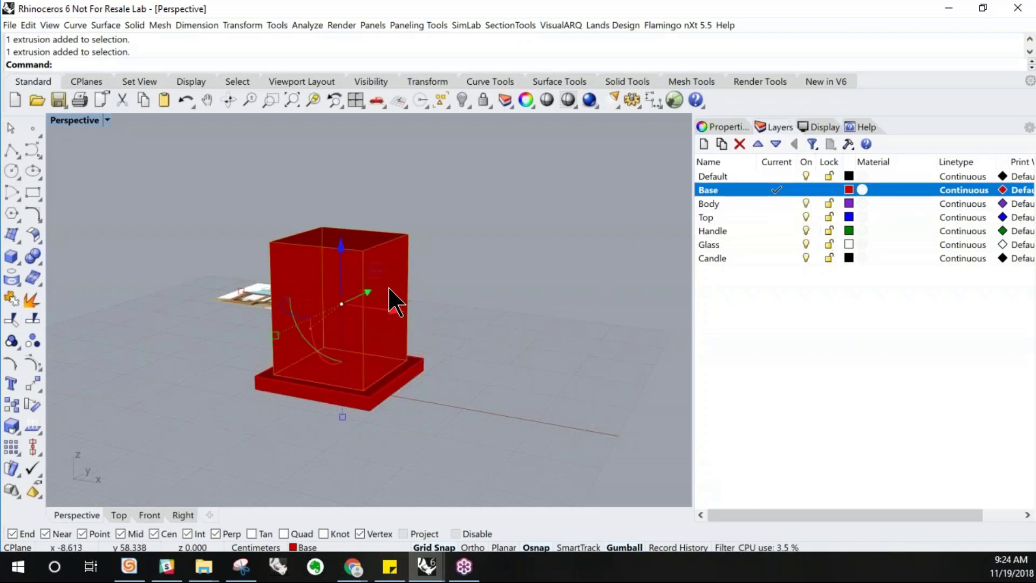
pyautogui.click(307, 549)
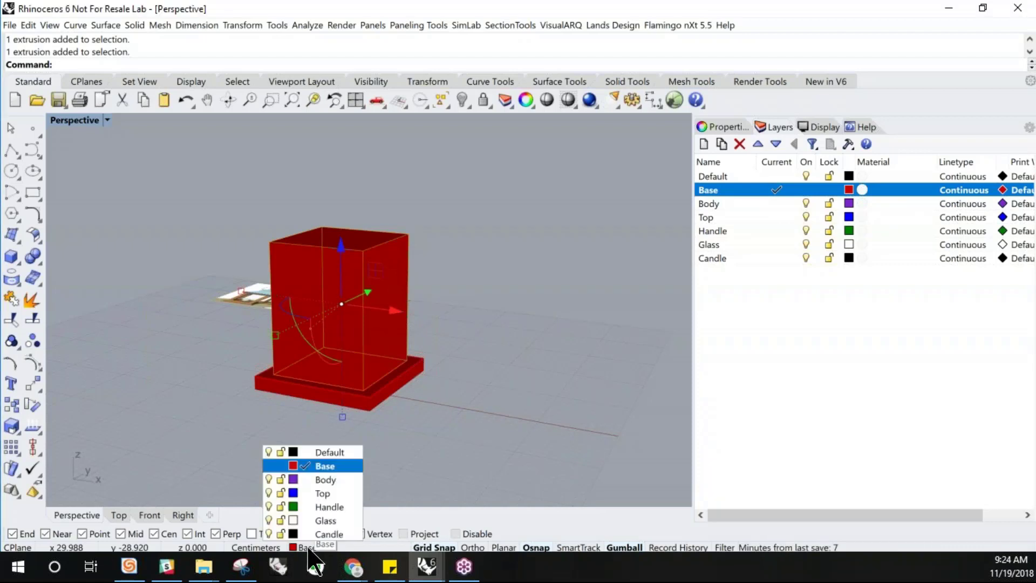
pyautogui.click(325, 480)
pyautogui.press('Escape')
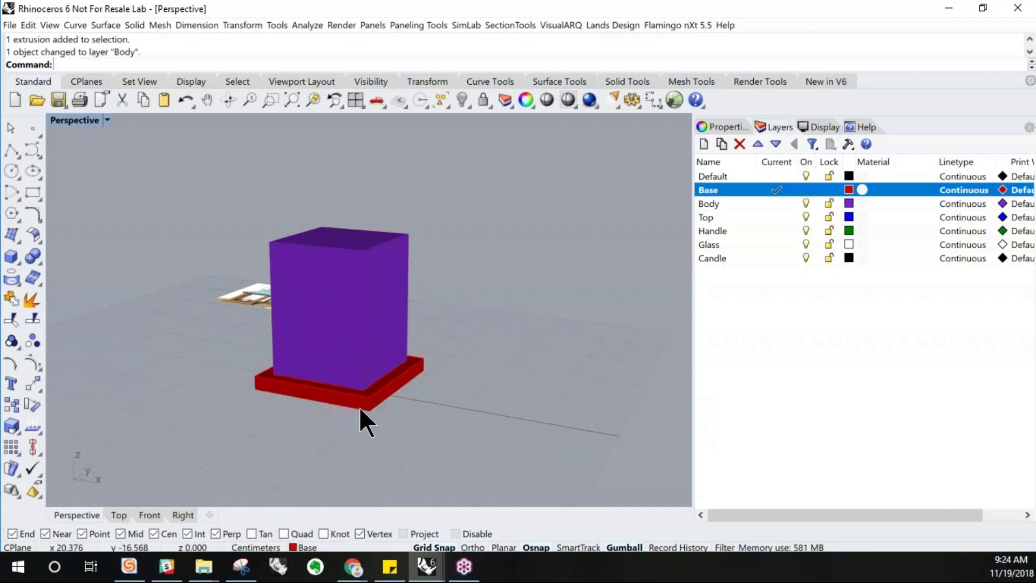
# Make Body the current layer
pyautogui.doubleClick(729, 203)
pyautogui.moveTo(435, 360); pyautogui.dragTo(442, 353, button='right')
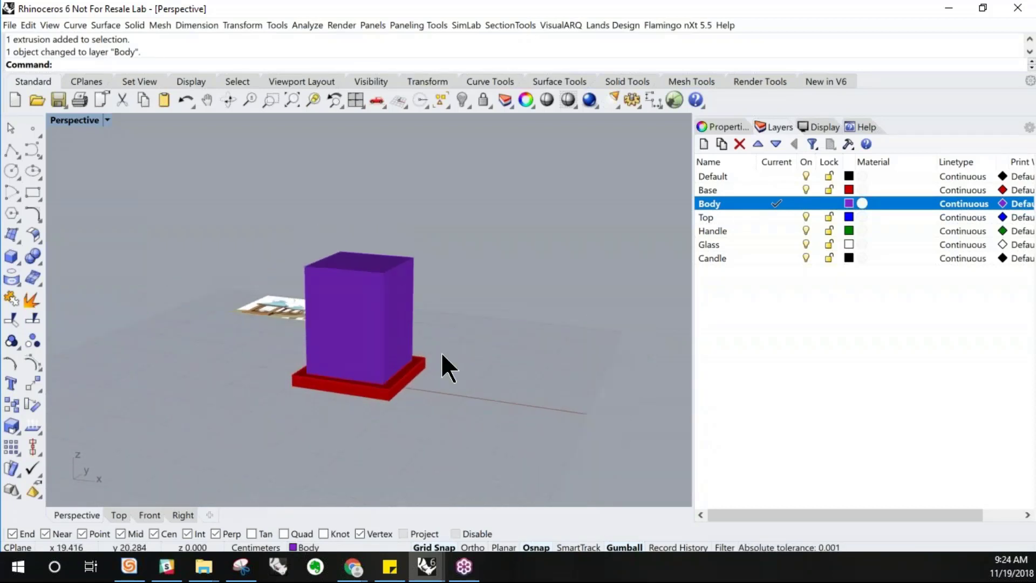
pyautogui.moveTo(430, 297); pyautogui.dragTo(475, 367, button='right')
pyautogui.scroll(-2, 476, 351)
pyautogui.scroll(2, 279, 335)
pyautogui.moveTo(352, 344); pyautogui.dragTo(363, 345, button='right')
pyautogui.scroll(3, 361, 429)
pyautogui.moveTo(376, 426); pyautogui.dragTo(370, 419, button='right')
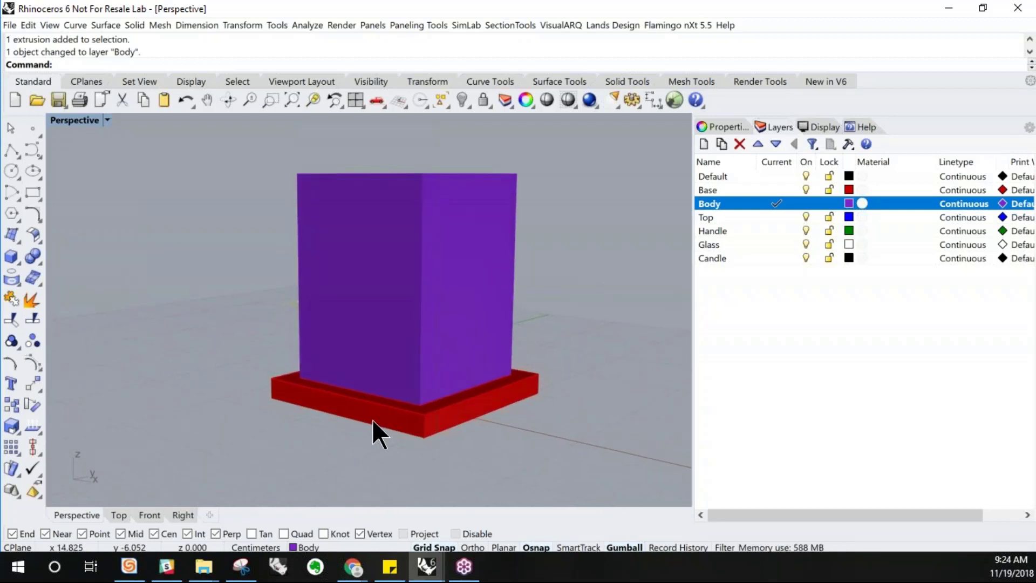
pyautogui.scroll(4, 282, 397)
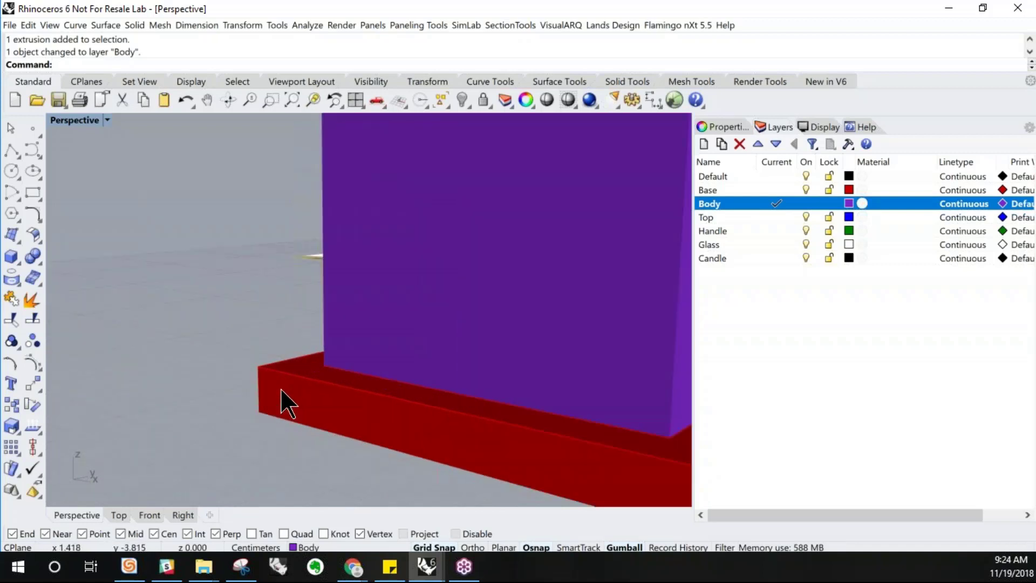
pyautogui.scroll(-4, 305, 424)
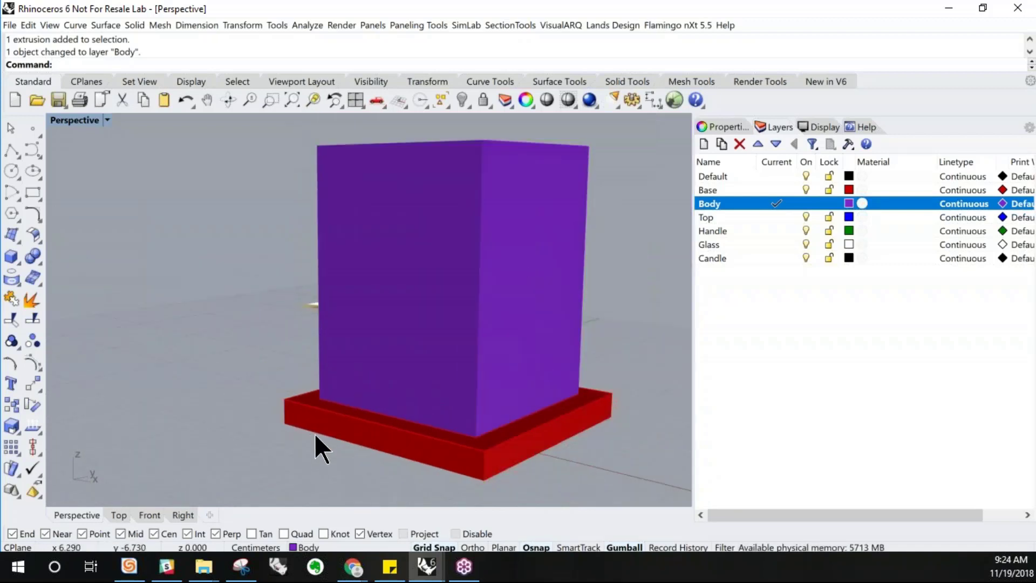
pyautogui.scroll(-2, 315, 433)
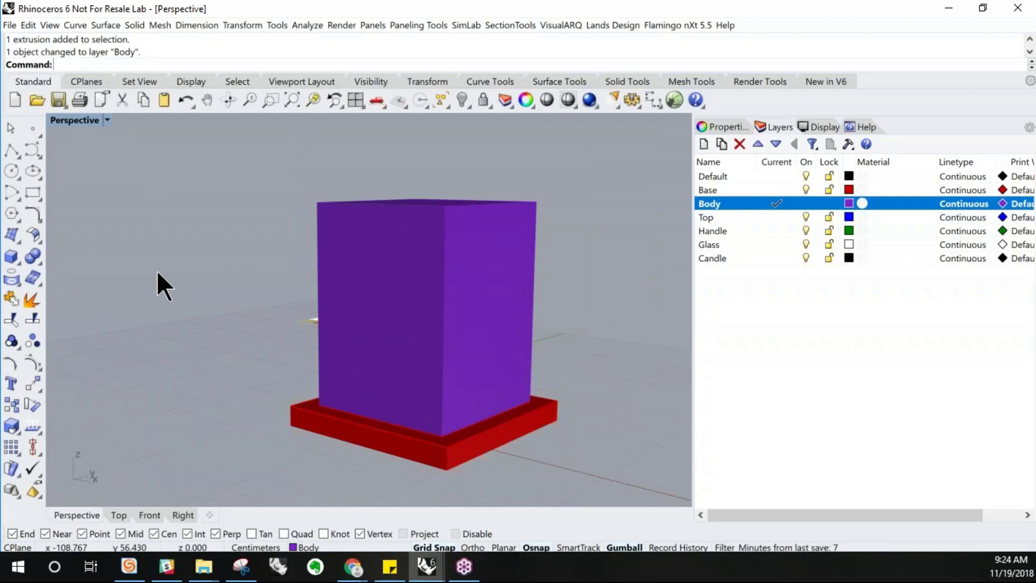
pyautogui.write('champ')
pyautogui.press('BackSpace')
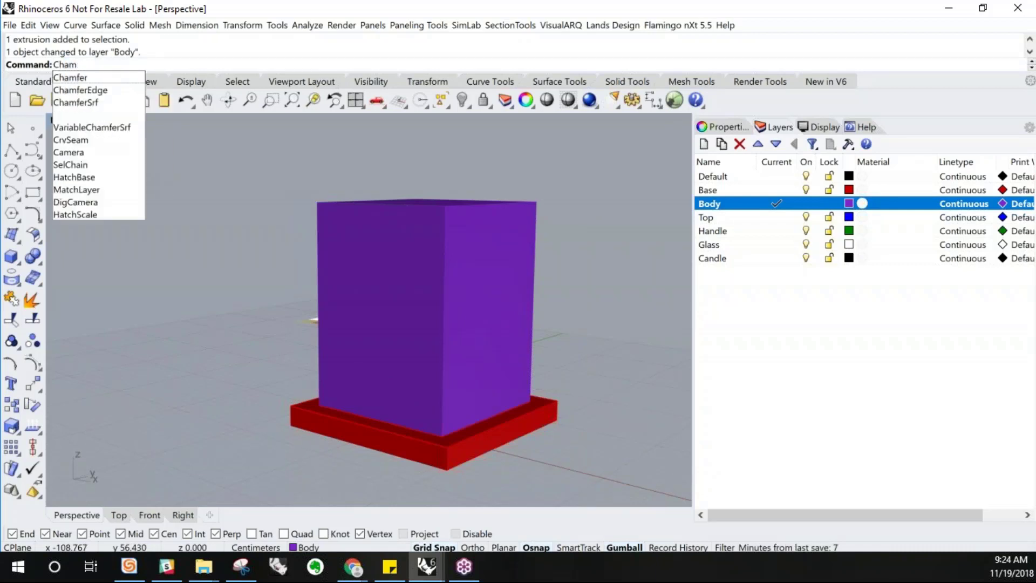
pyautogui.press('Down')
pyautogui.press('Down')
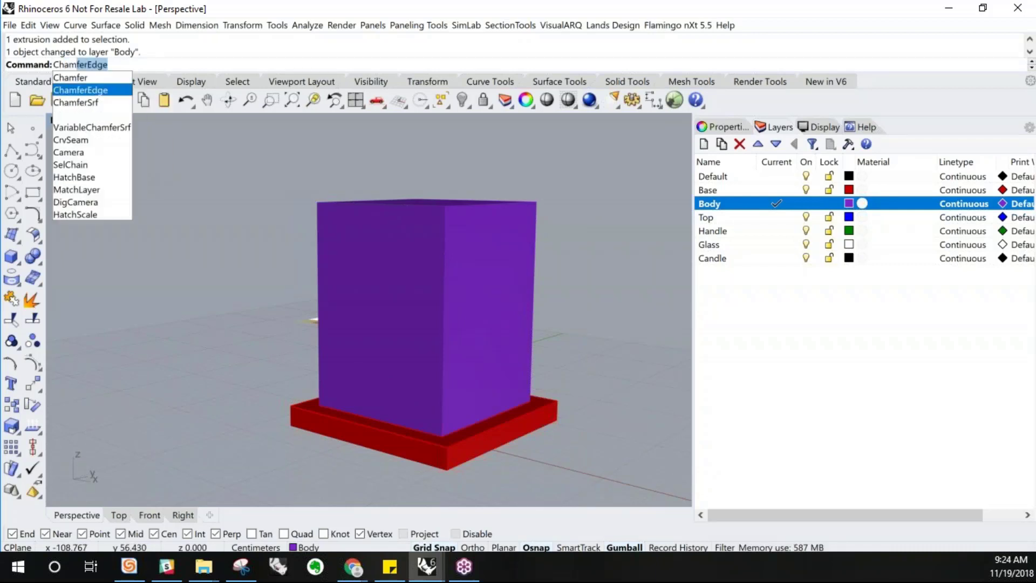
pyautogui.press('Return')
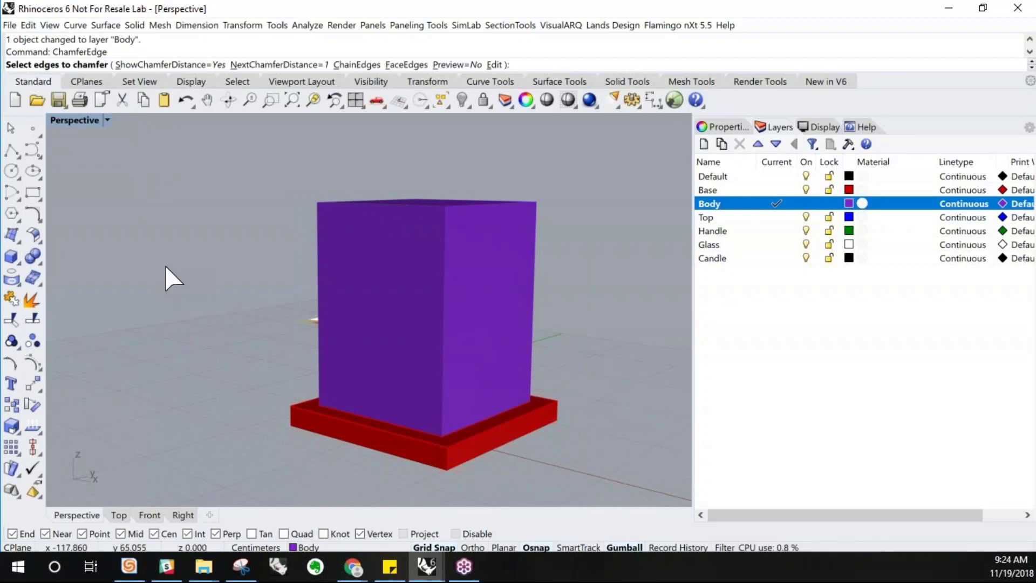
pyautogui.press('Escape')
pyautogui.click(863, 128)
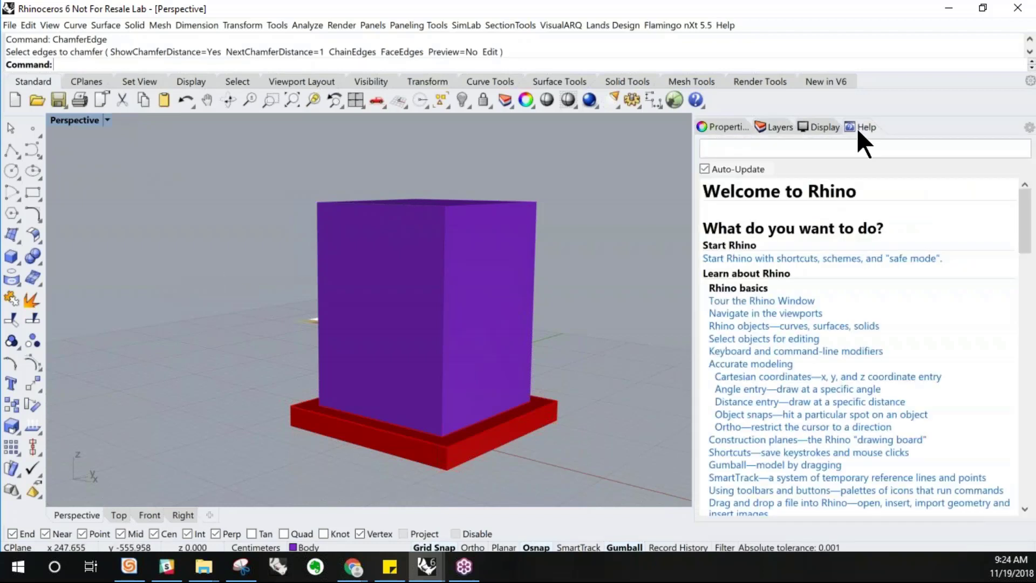
pyautogui.click(149, 62)
pyautogui.write('cham')
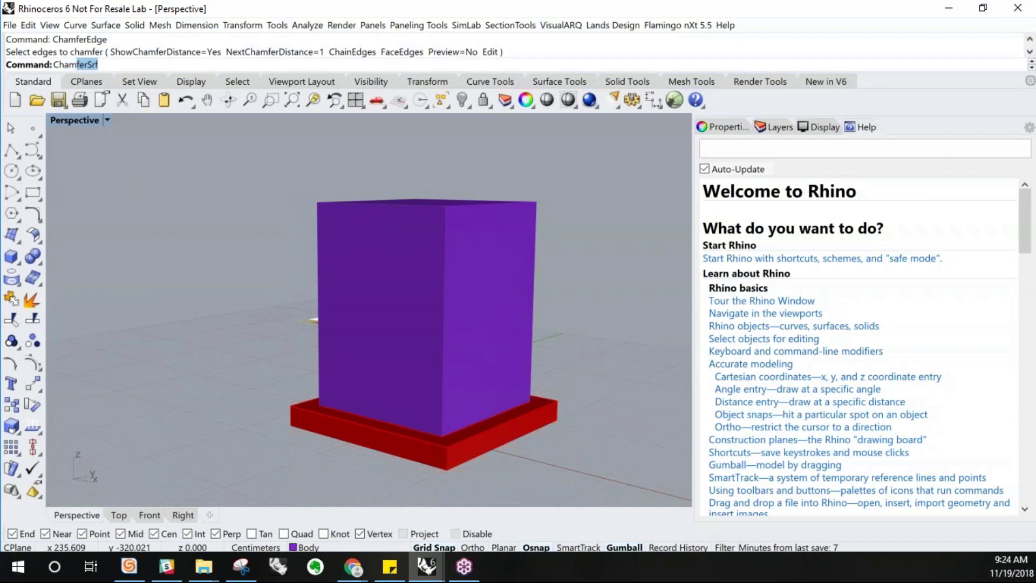
pyautogui.press('Down')
pyautogui.press('Down')
pyautogui.press('Return')
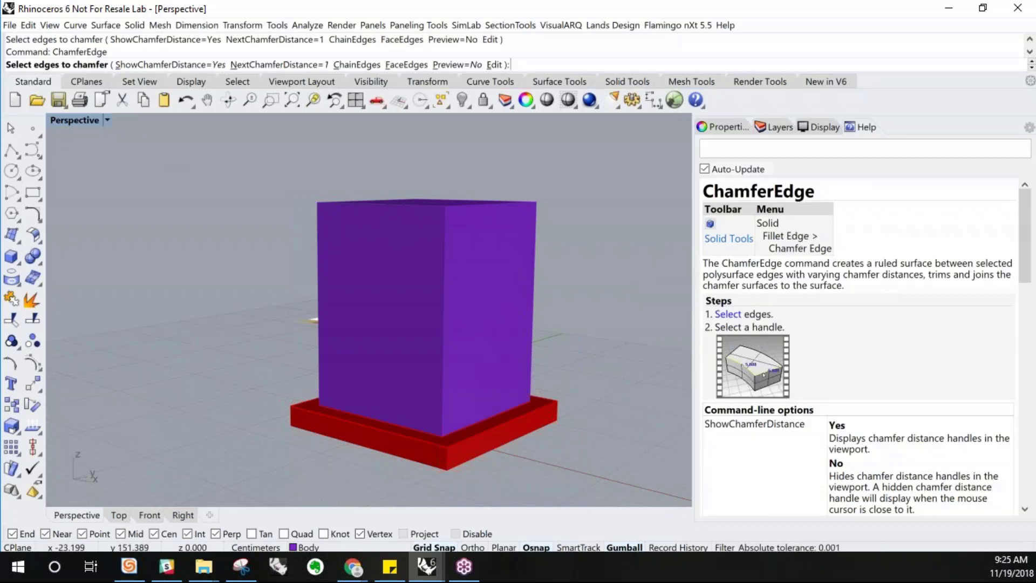
pyautogui.click(134, 25)
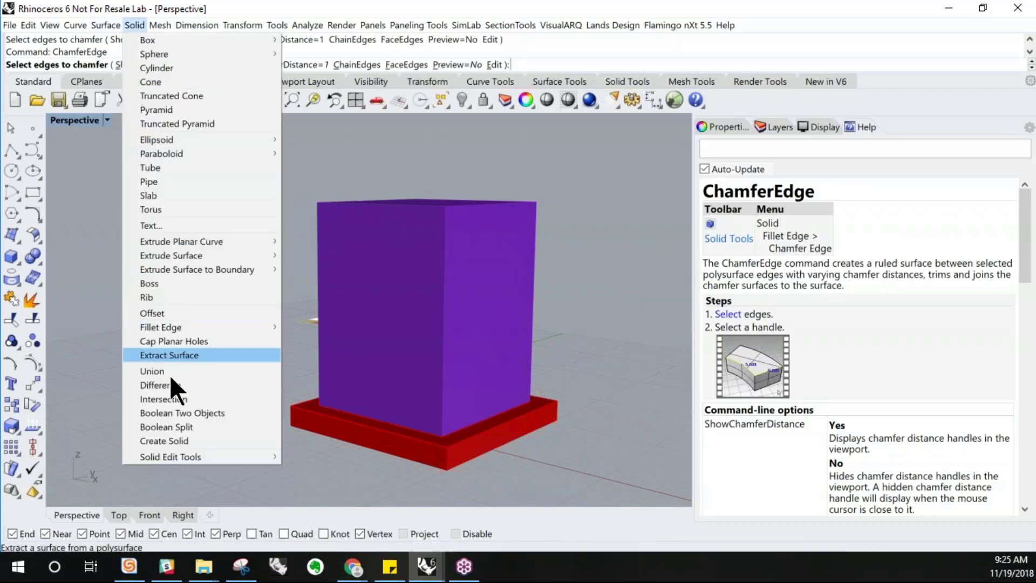
pyautogui.moveTo(190, 327)
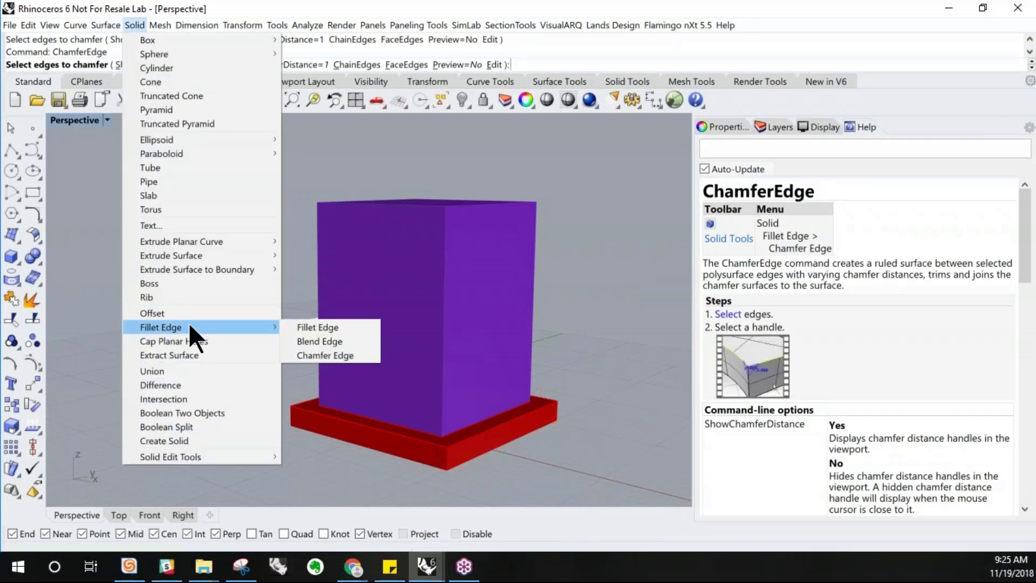
pyautogui.click(319, 355)
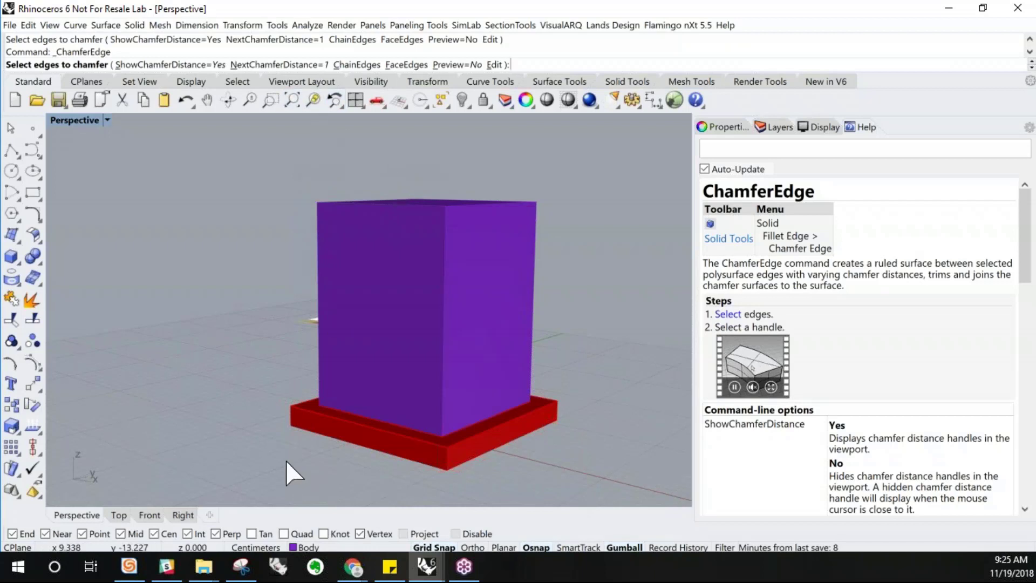
pyautogui.click(304, 419)
pyautogui.press('Escape')
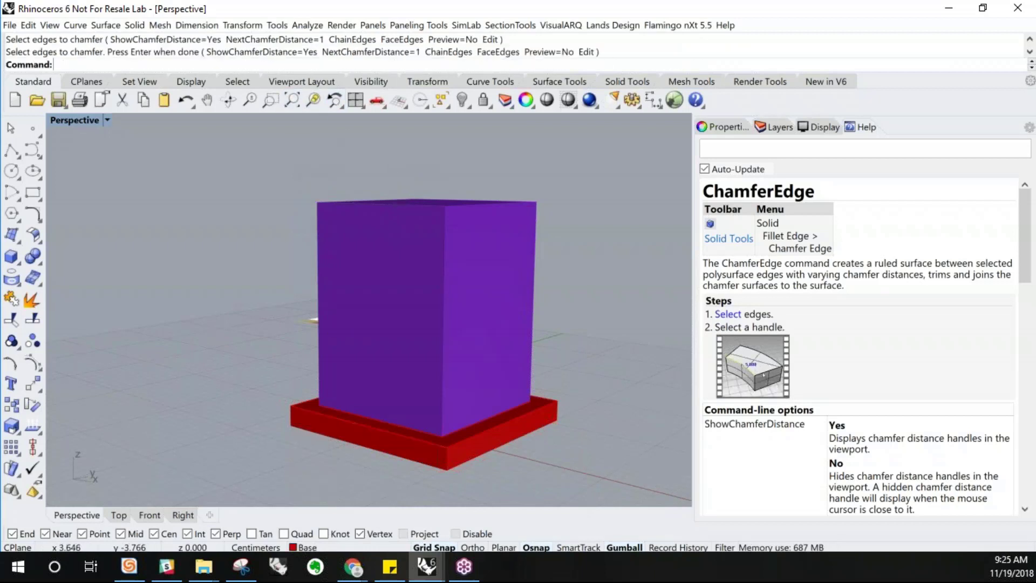
pyautogui.rightClick(317, 420)
pyautogui.click(357, 64)
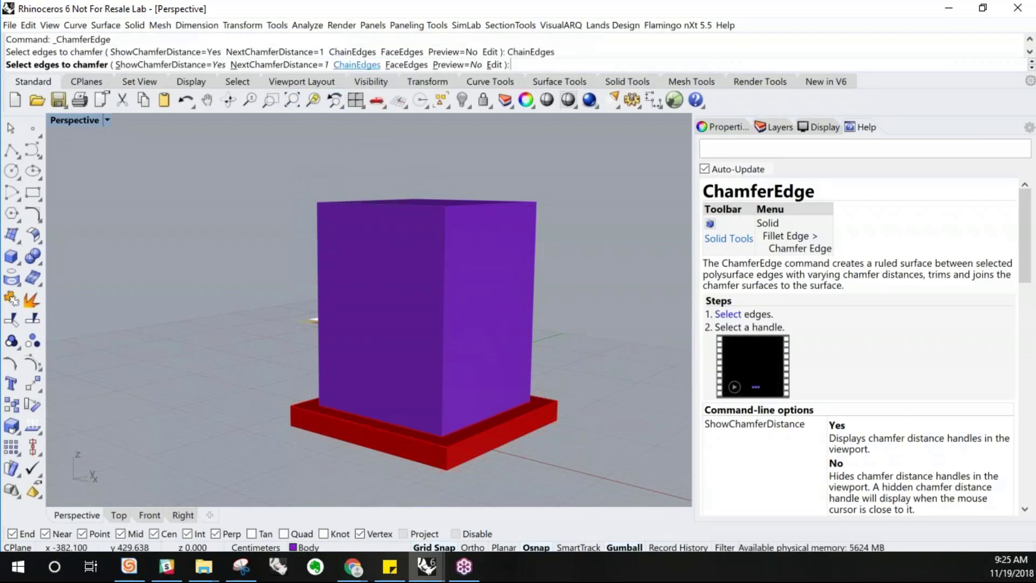
pyautogui.click(341, 420)
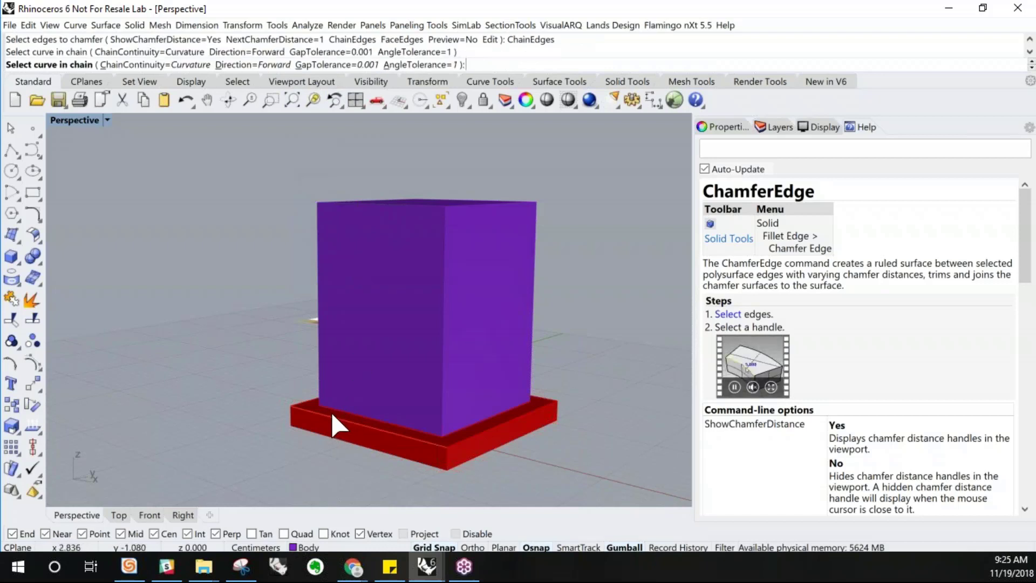
pyautogui.press('Escape')
# Chamfer all edges of the base's top face by 1 cm using the Chamfer Edge command
pyautogui.rightClick(461, 439)
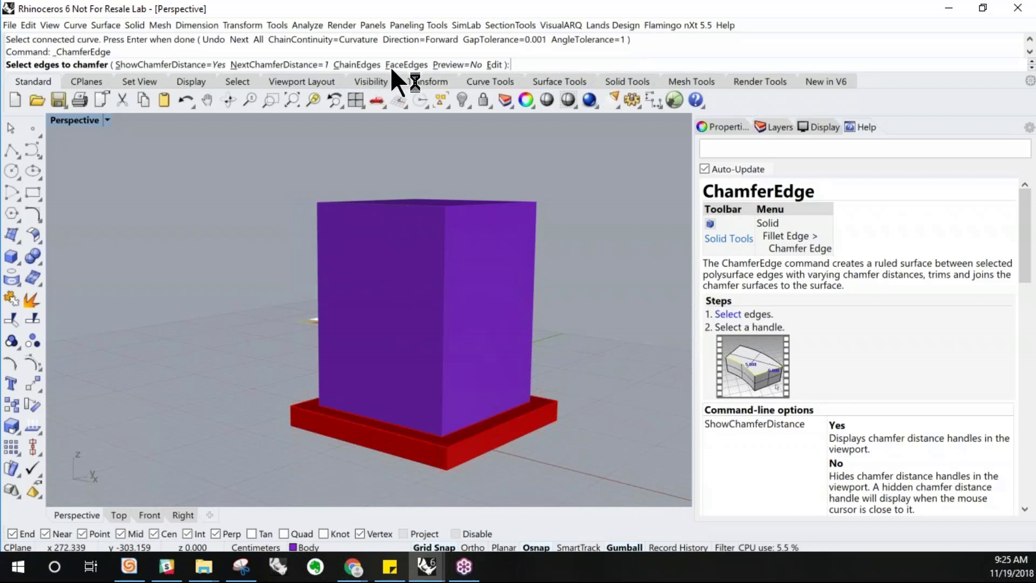
pyautogui.click(403, 65)
pyautogui.moveTo(275, 372); pyautogui.dragTo(317, 398, button='right')
pyautogui.click(315, 365)
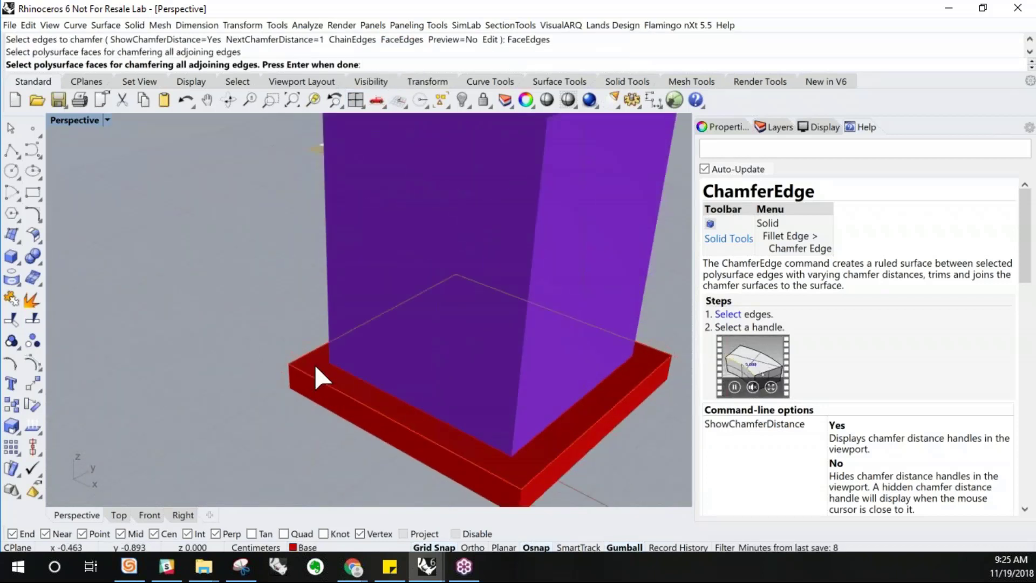
pyautogui.rightClick(314, 364)
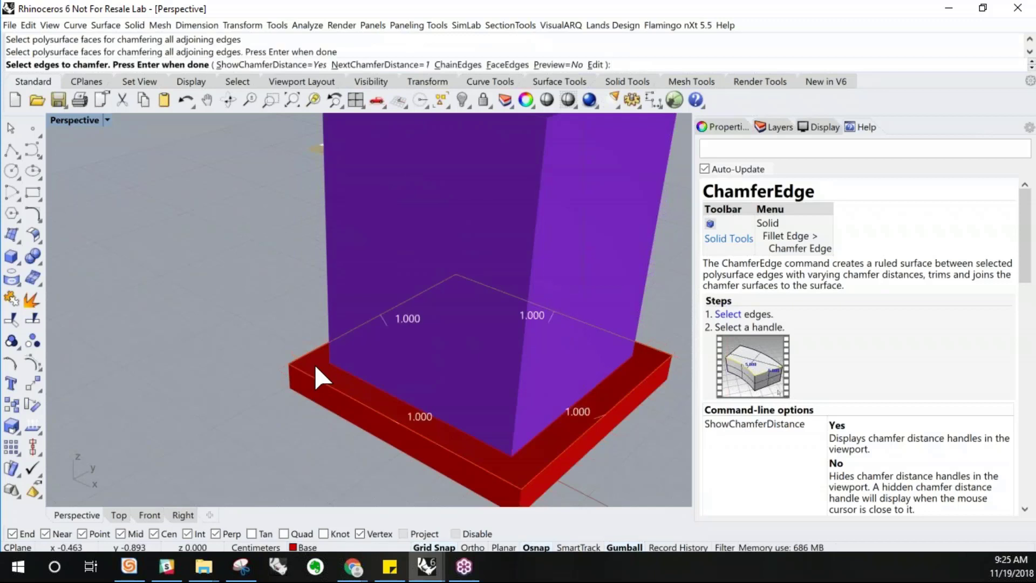
pyautogui.rightClick(314, 364)
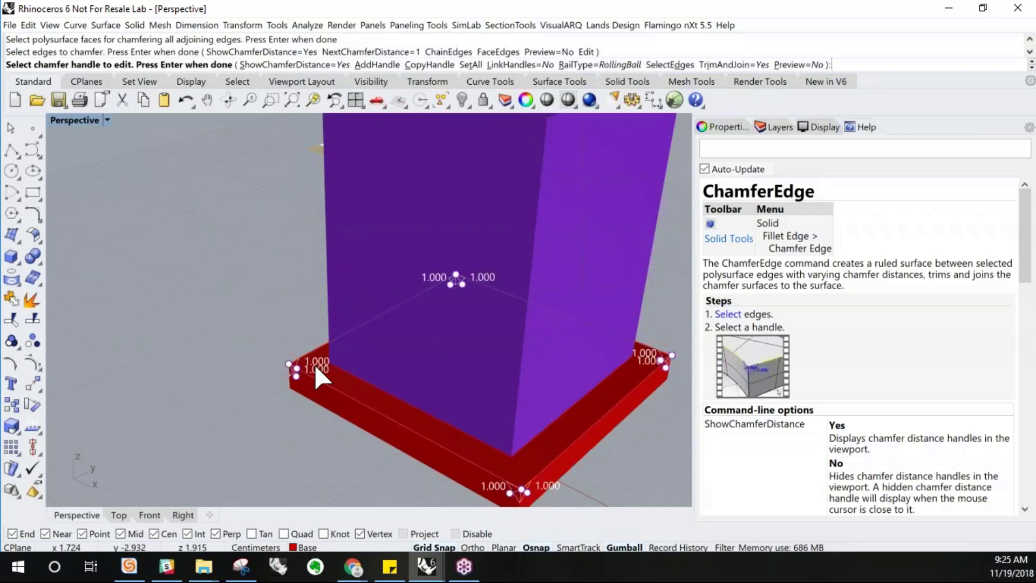
pyautogui.rightClick(316, 376)
# Mirror the base across a horizontal plane through the body's mid-height, snapping to midpoints only, to copy it to the top
pyautogui.moveTo(319, 376); pyautogui.dragTo(384, 424, button='right')
pyautogui.scroll(3, 268, 394)
pyautogui.scroll(-5, 268, 412)
pyautogui.click(439, 421)
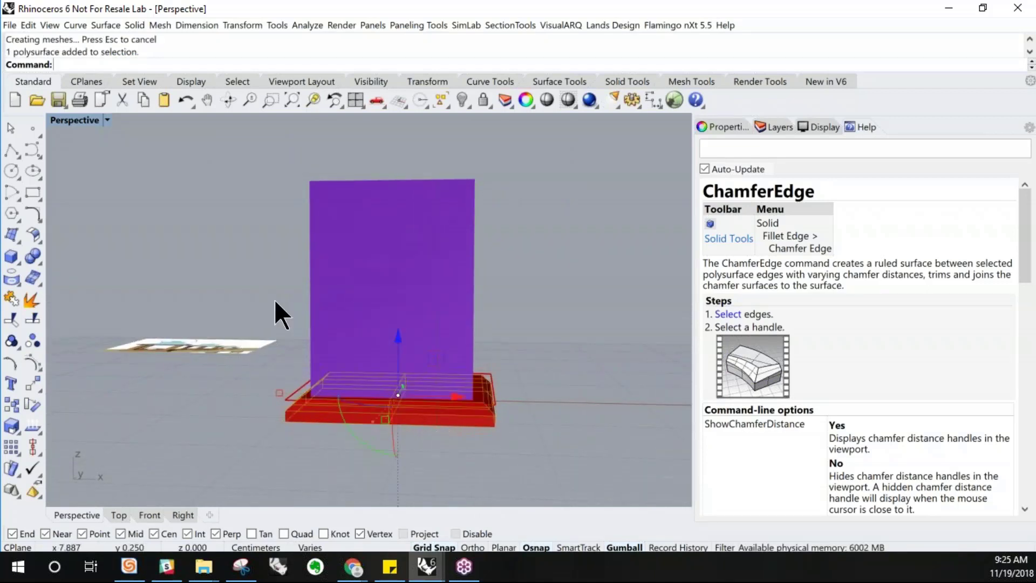
pyautogui.doubleClick(63, 121)
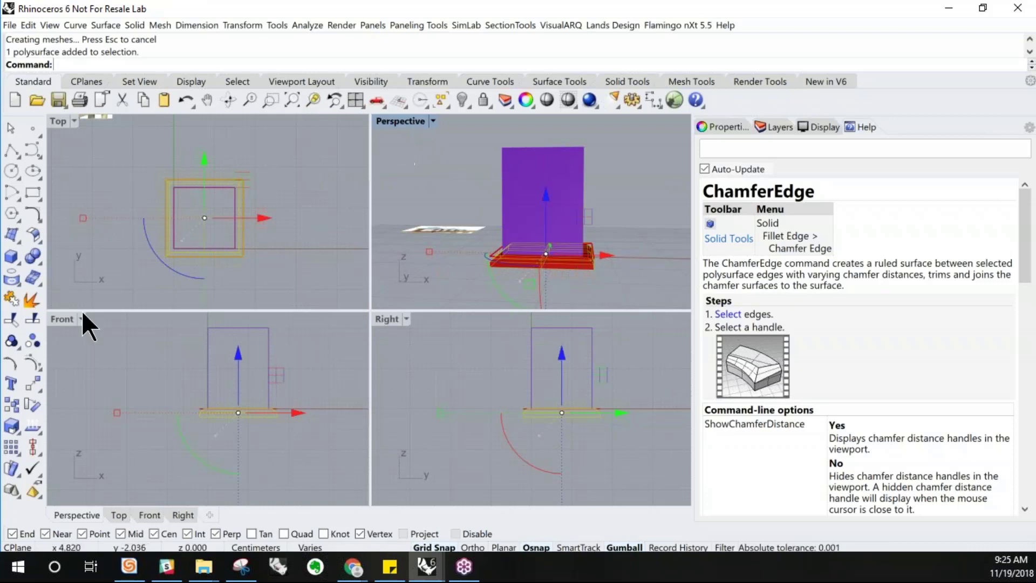
pyautogui.click(114, 378)
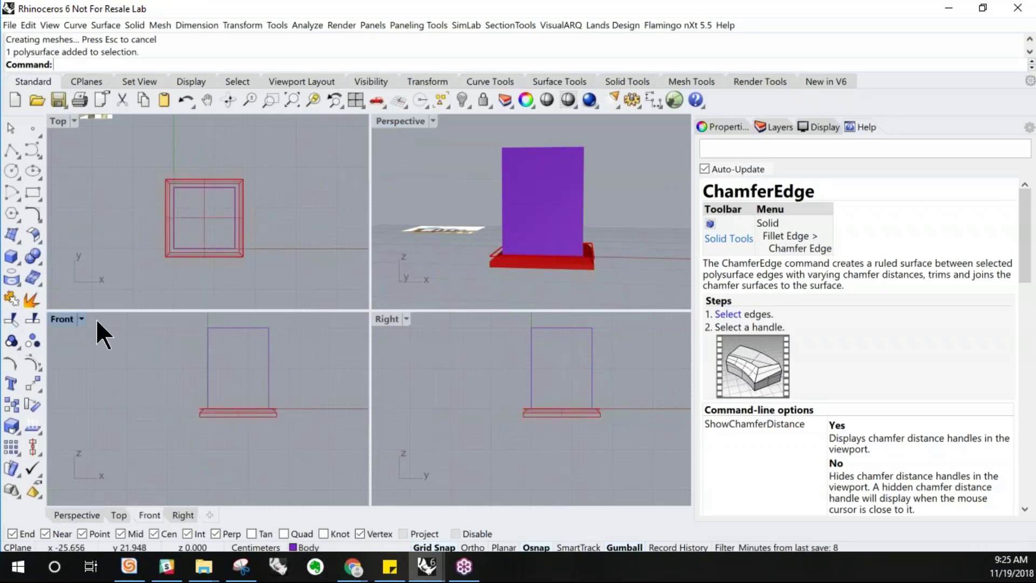
pyautogui.click(252, 411)
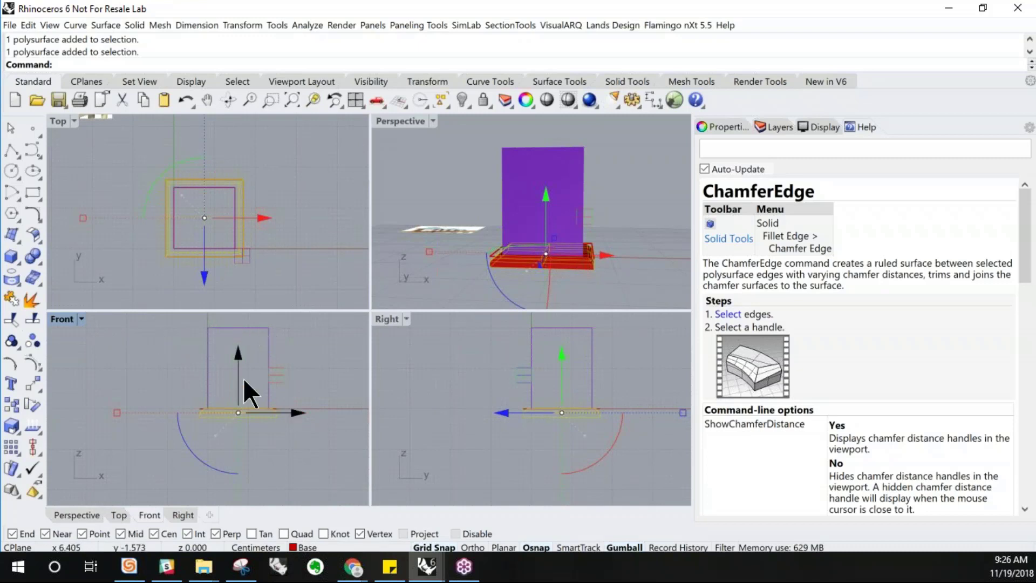
pyautogui.scroll(-2, 247, 281)
pyautogui.scroll(8, 141, 176)
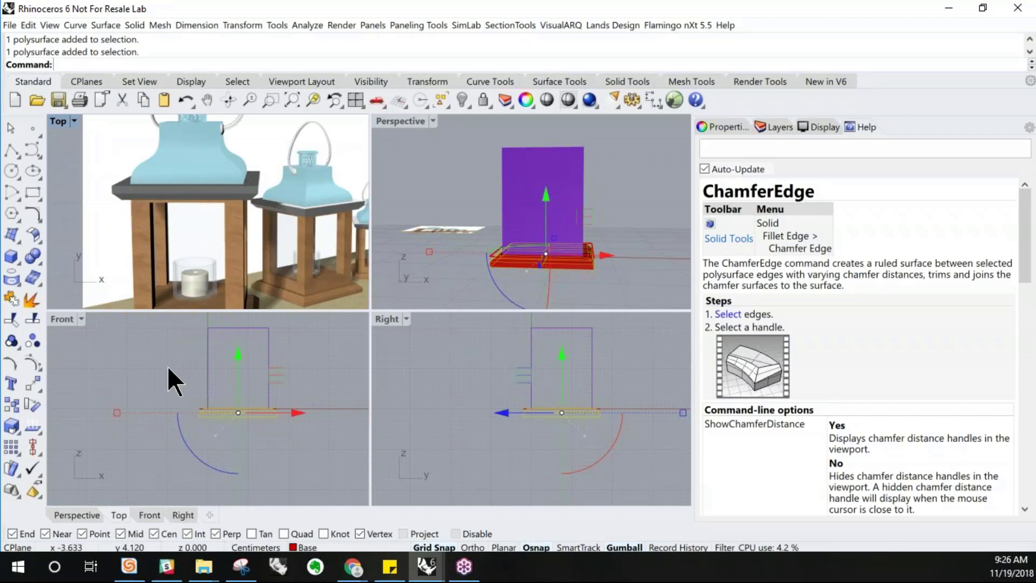
pyautogui.doubleClick(59, 319)
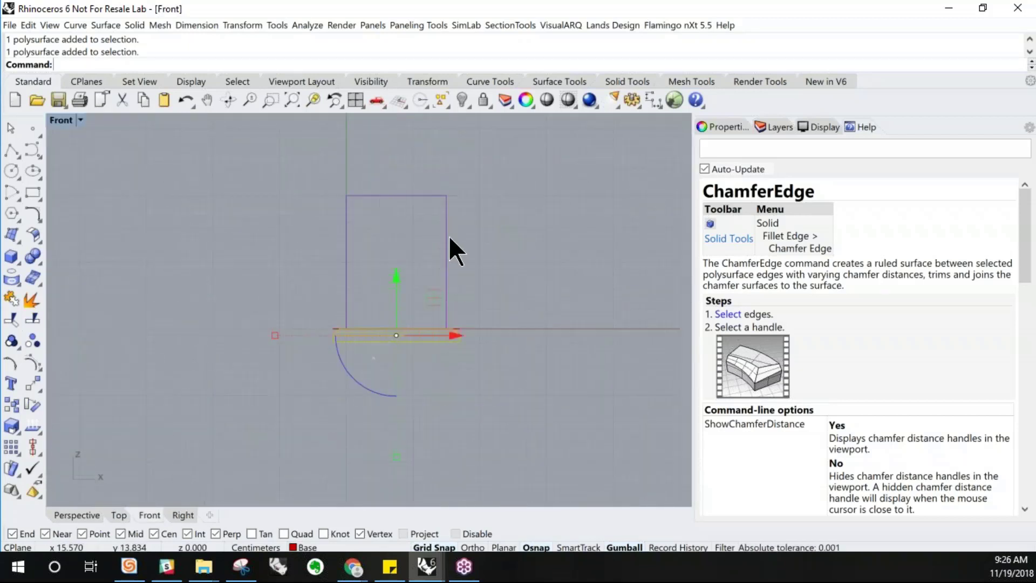
pyautogui.moveTo(450, 238); pyautogui.dragTo(363, 321, button='right')
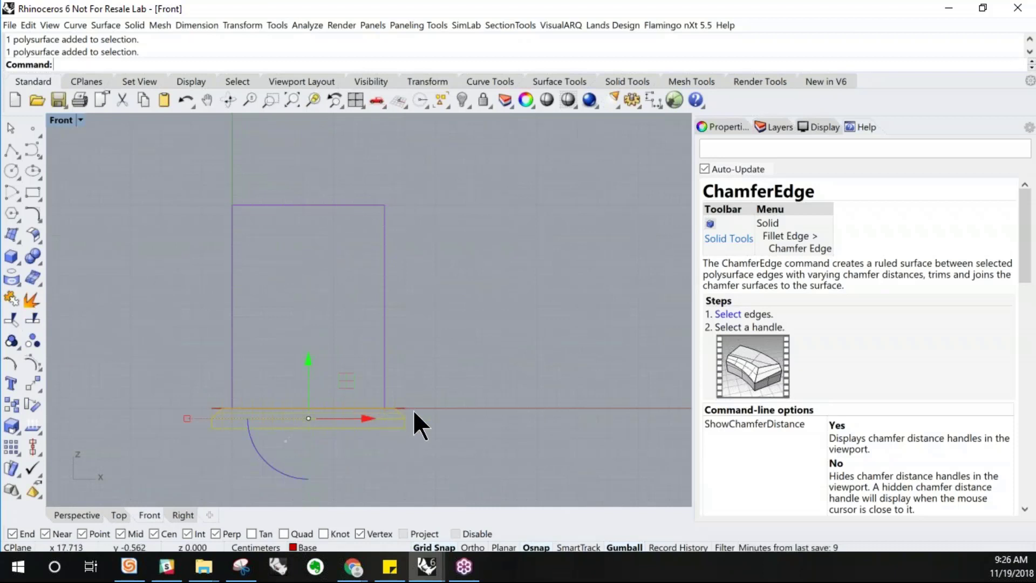
pyautogui.press('Escape')
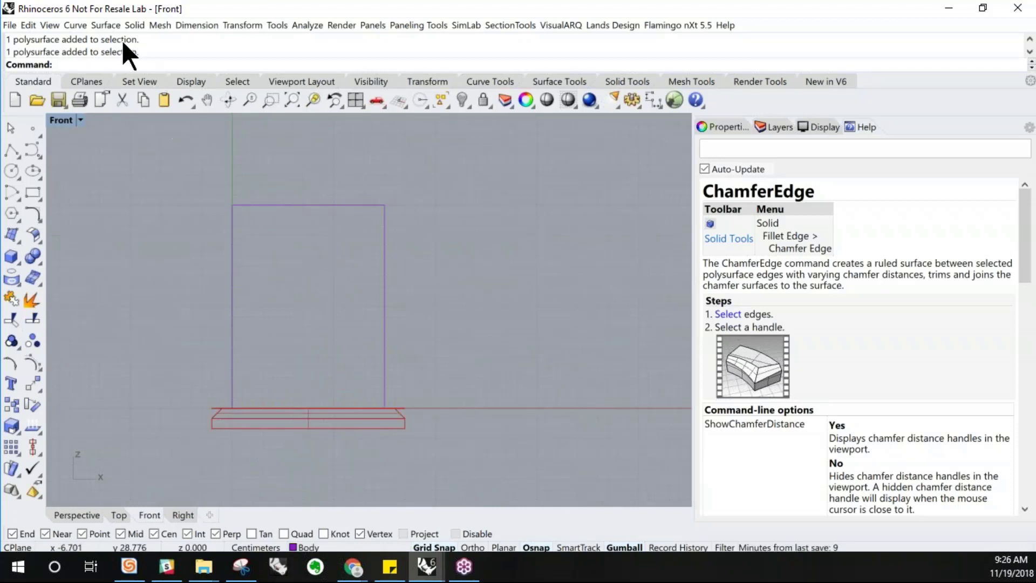
pyautogui.click(109, 23)
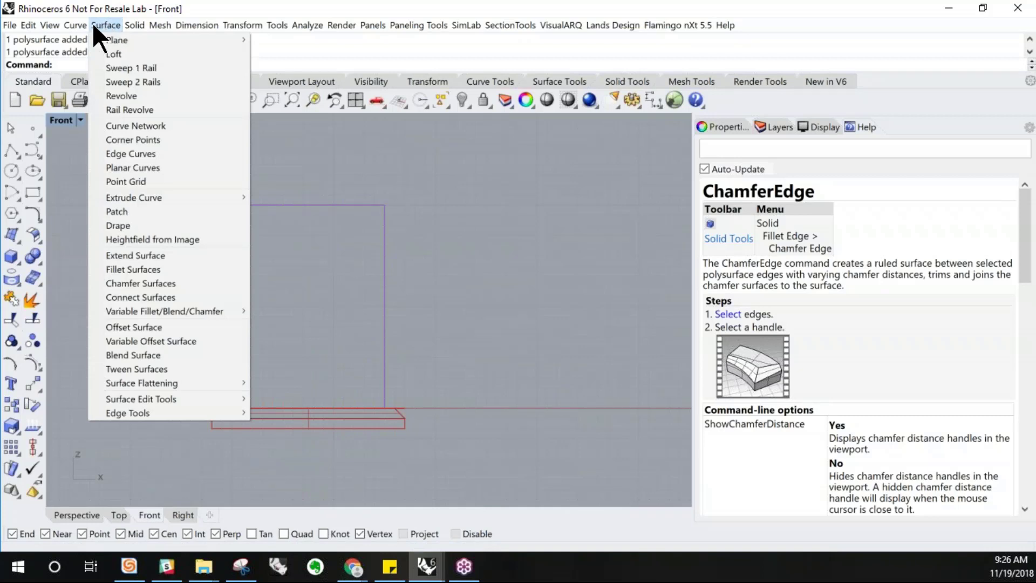
pyautogui.moveTo(245, 23)
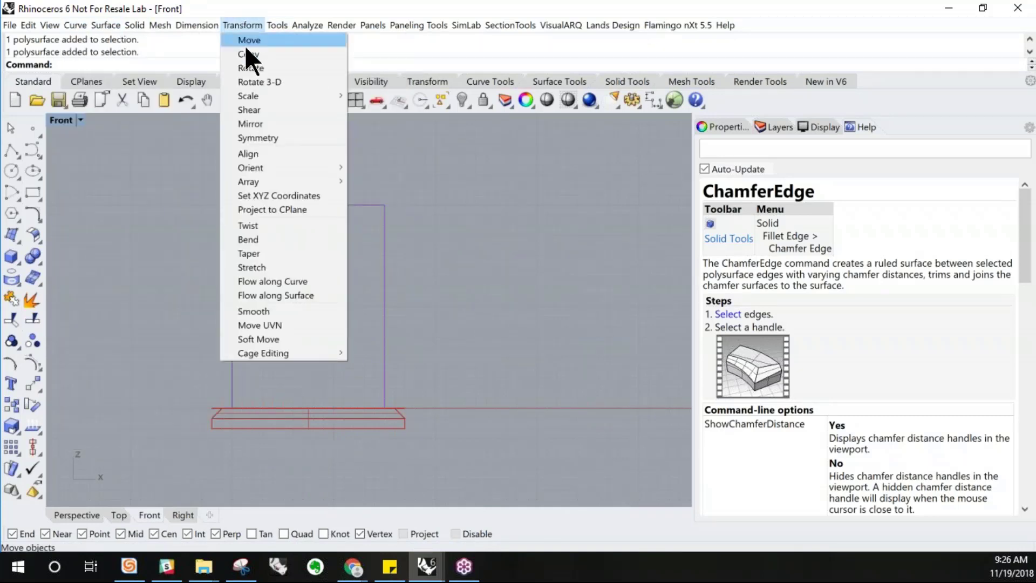
pyautogui.click(251, 124)
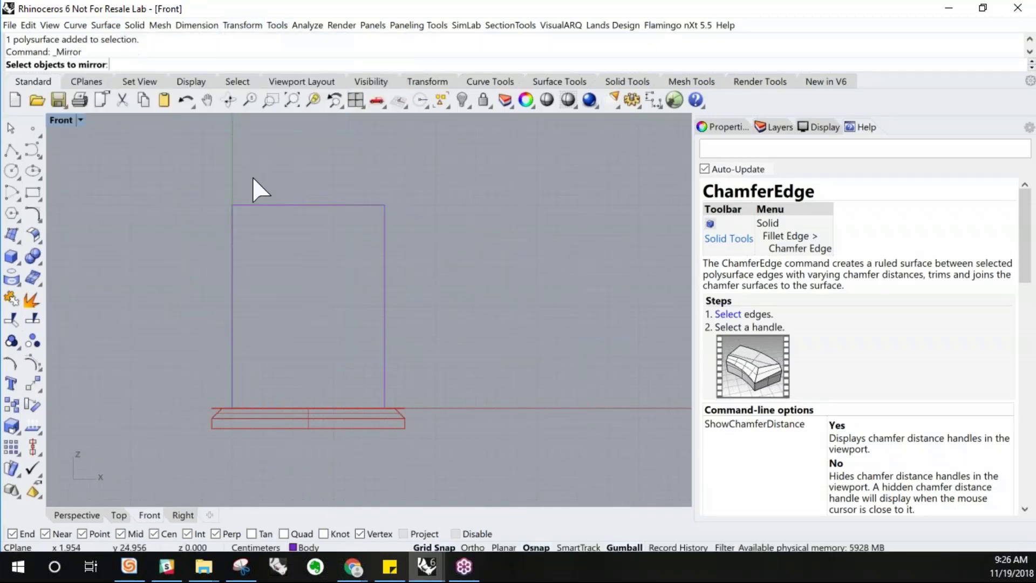
pyautogui.click(347, 425)
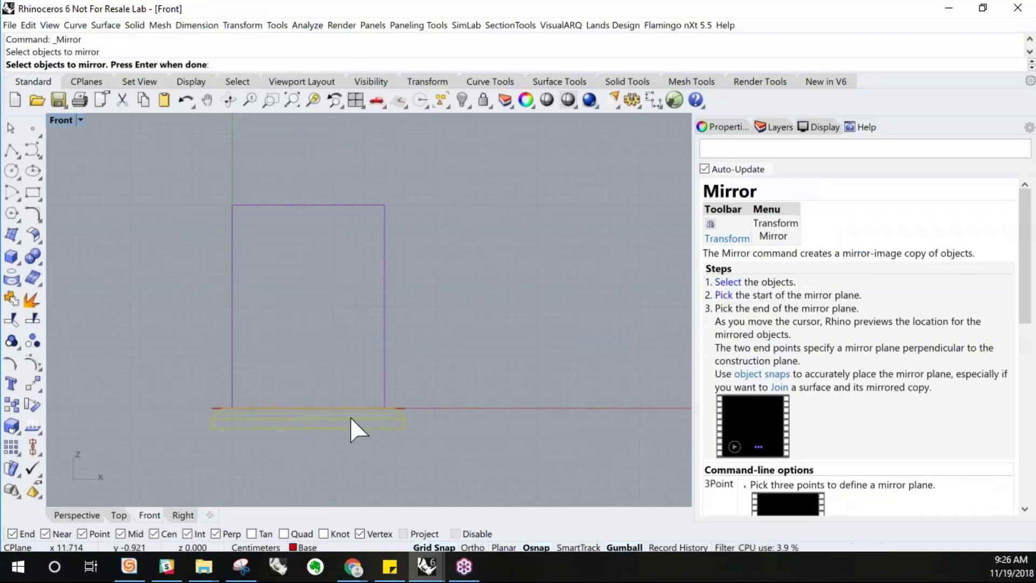
pyautogui.press('Return')
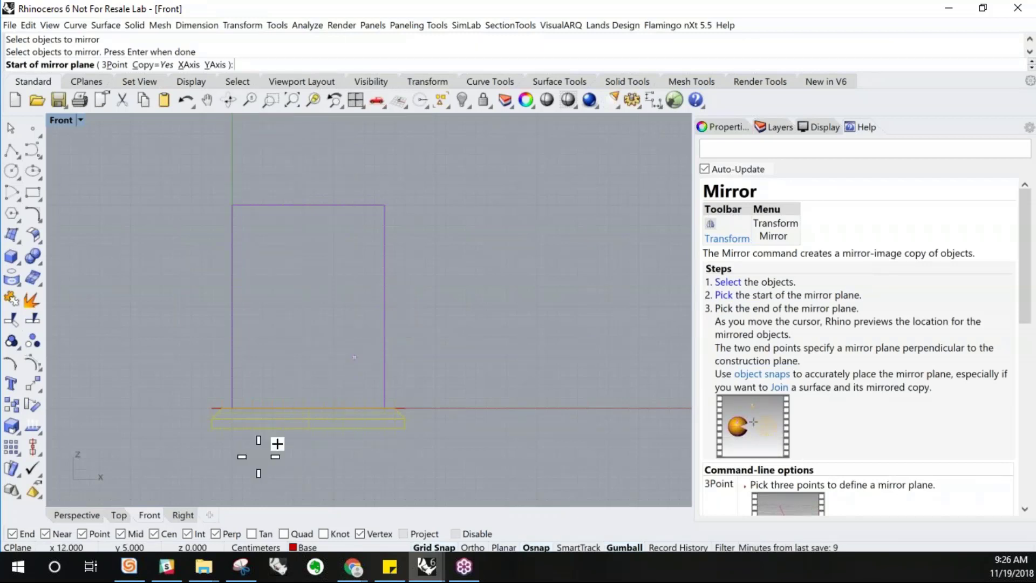
pyautogui.rightClick(121, 534)
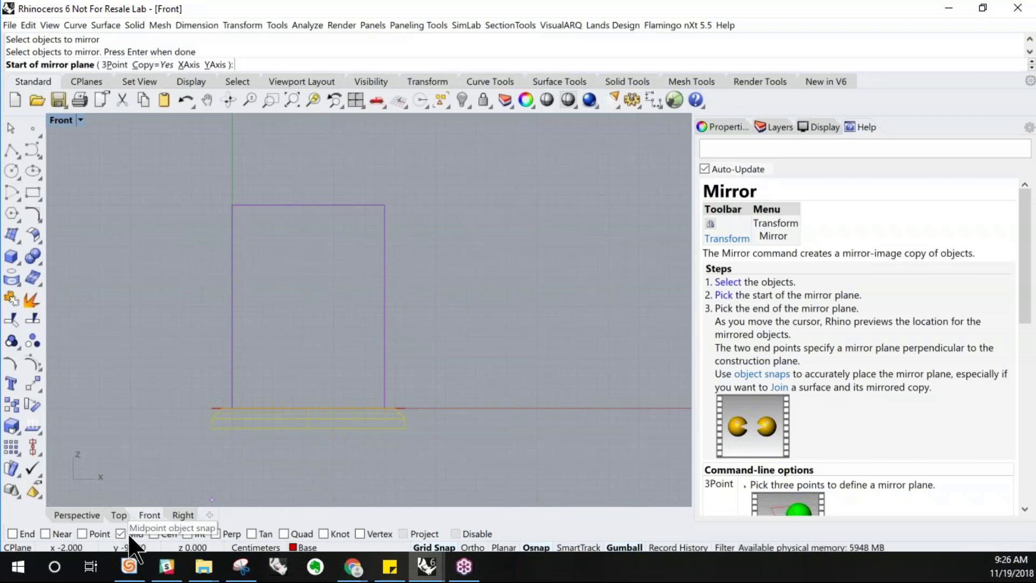
pyautogui.click(388, 306)
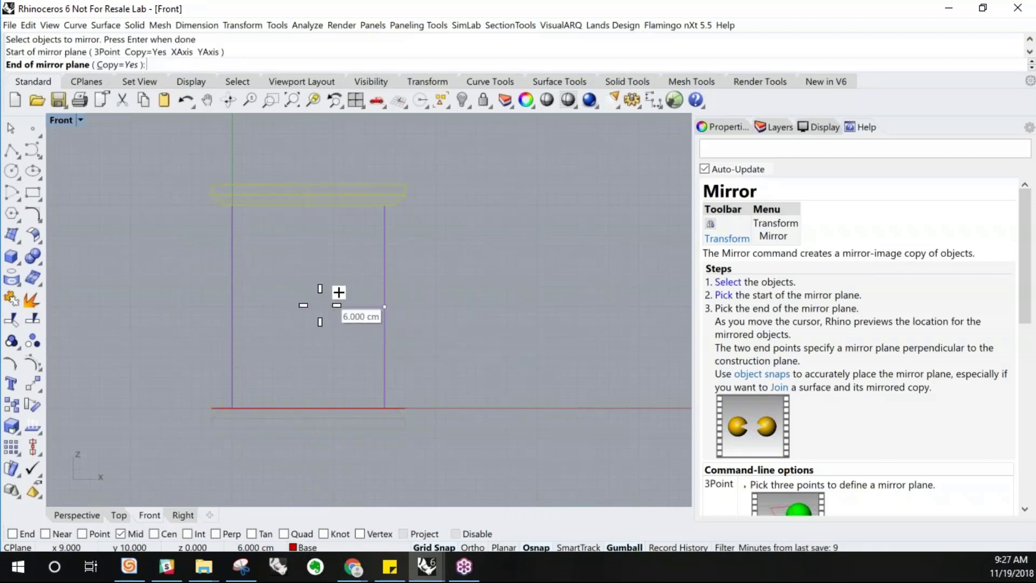
pyautogui.click(233, 306)
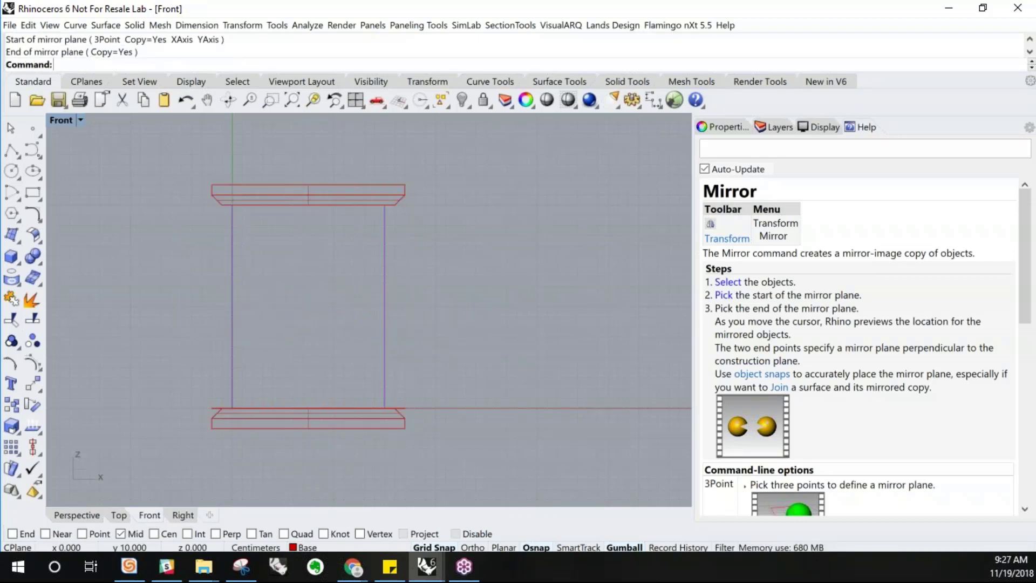
# Inspect the mirrored bases and body from the Front view and in an orbited Perspective view
pyautogui.click(339, 186)
pyautogui.click(395, 424)
pyautogui.click(445, 351)
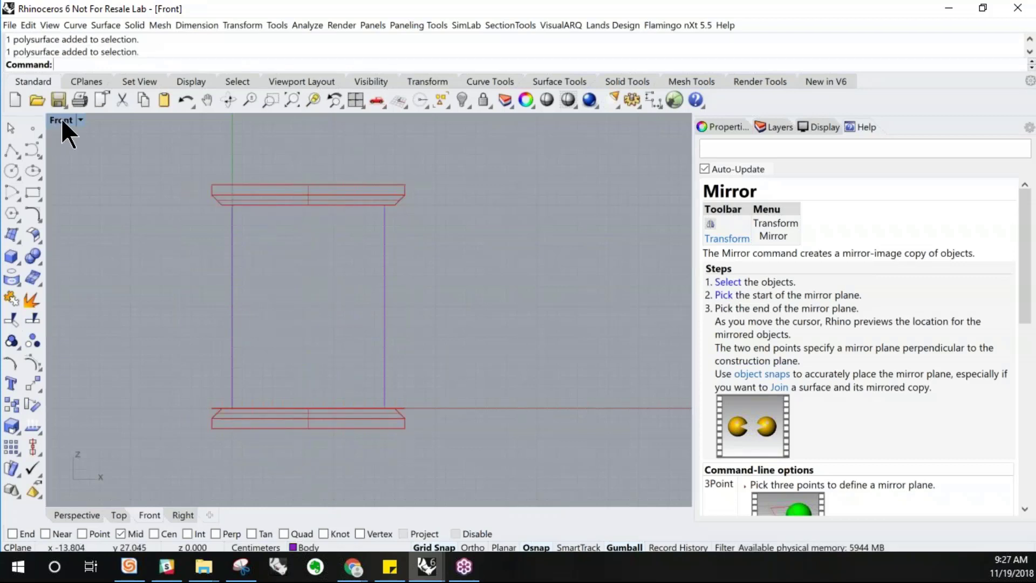
pyautogui.doubleClick(61, 119)
pyautogui.doubleClick(422, 122)
pyautogui.moveTo(411, 142); pyautogui.dragTo(405, 346, button='right')
pyautogui.scroll(-5, 427, 336)
pyautogui.click(418, 342)
pyautogui.click(521, 305)
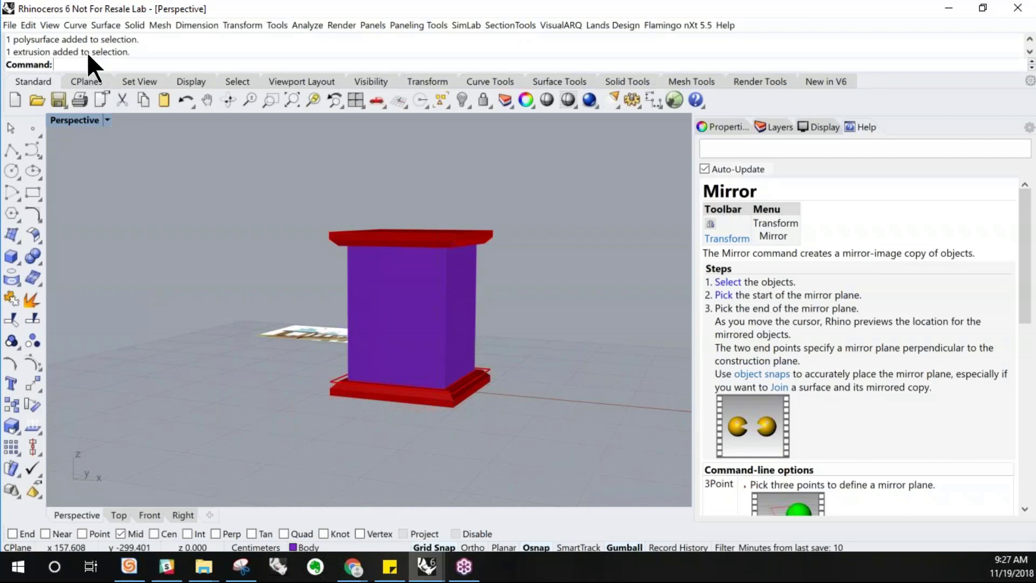
# Duplicate the border of the body's front face as a curve with Duplicate Face Border
pyautogui.click(75, 25)
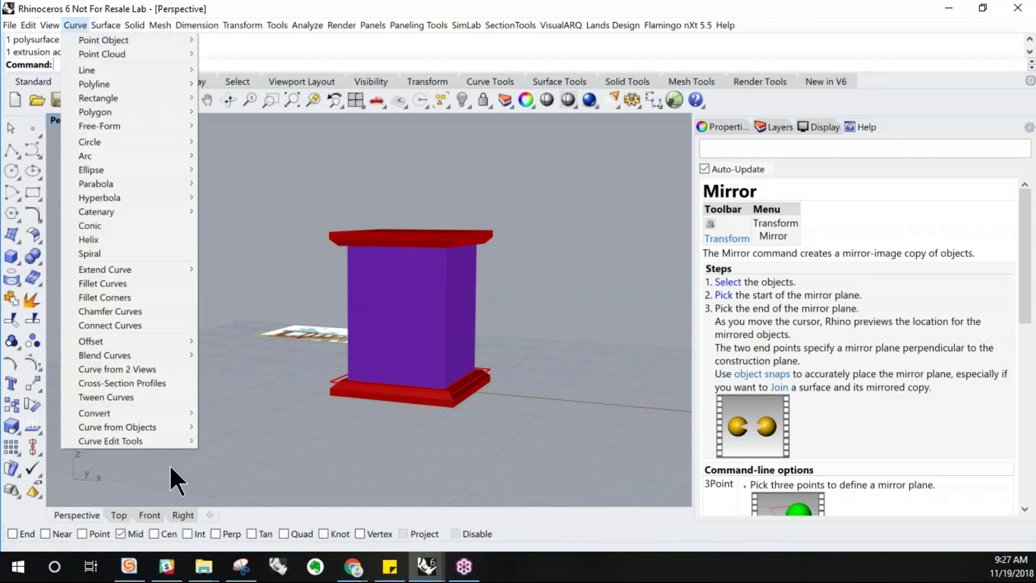
pyautogui.moveTo(166, 424)
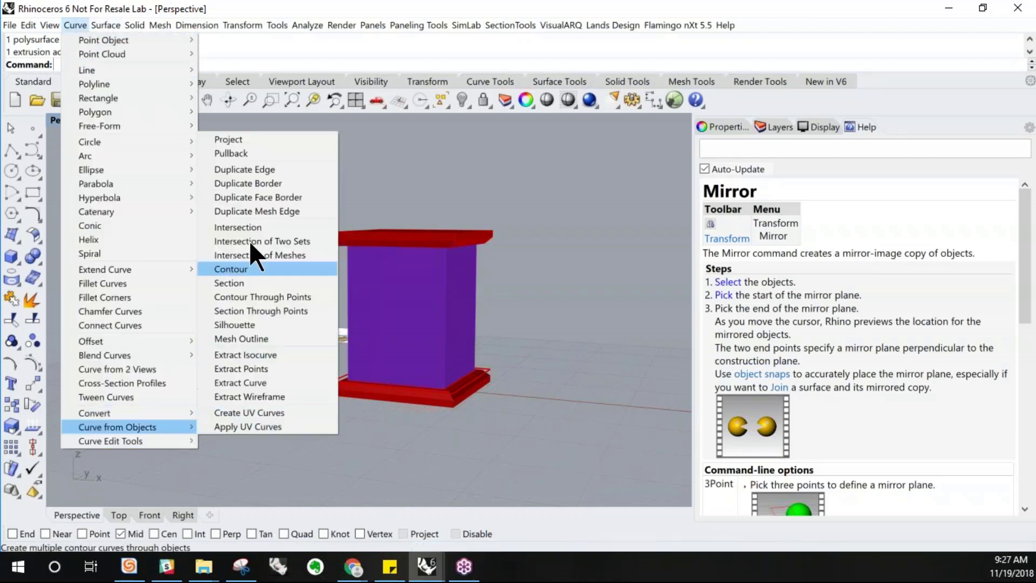
pyautogui.click(272, 198)
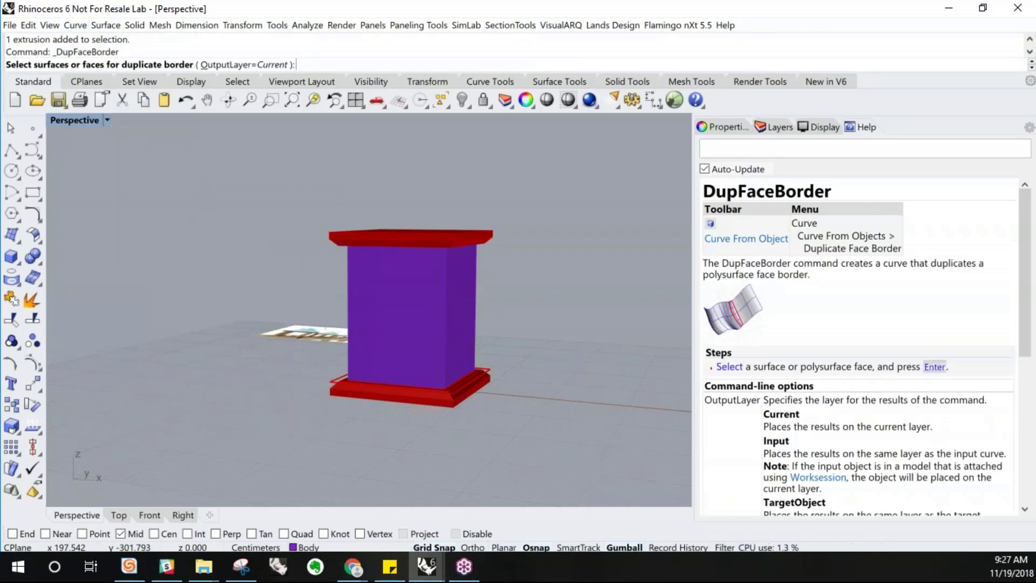
pyautogui.click(378, 332)
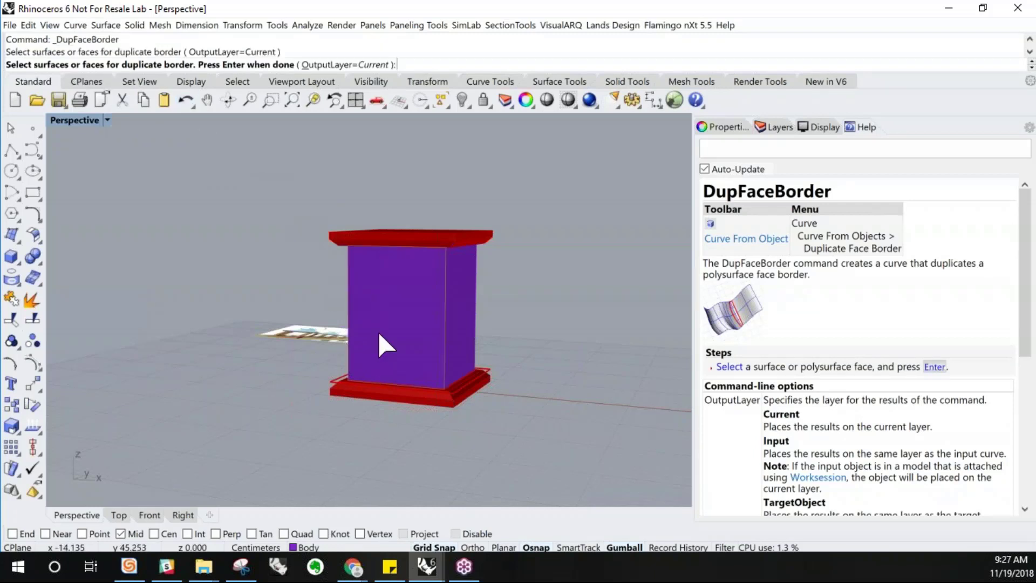
pyautogui.moveTo(378, 332); pyautogui.dragTo(372, 333, button='right')
pyautogui.scroll(5, 412, 315)
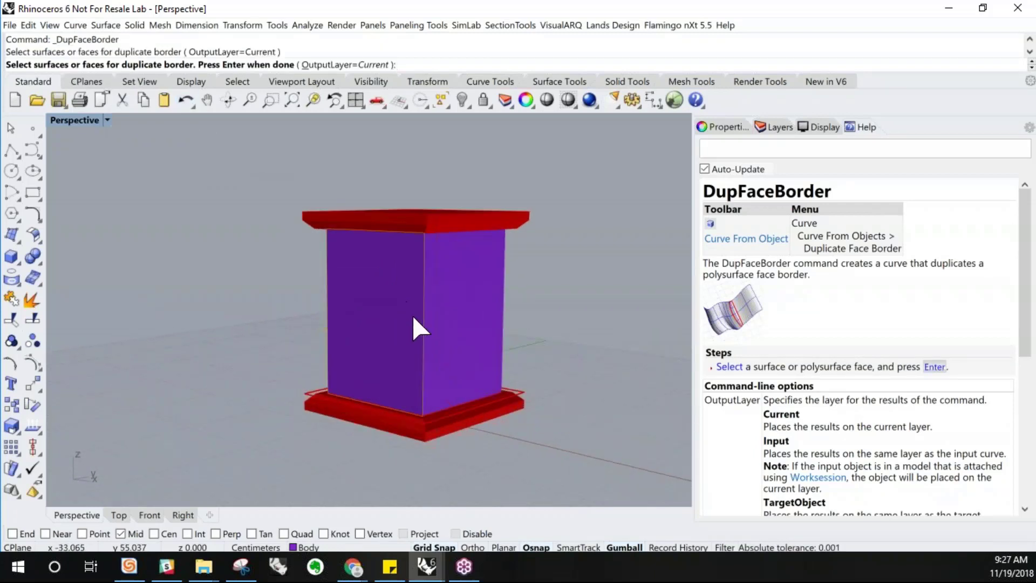
pyautogui.press('Return')
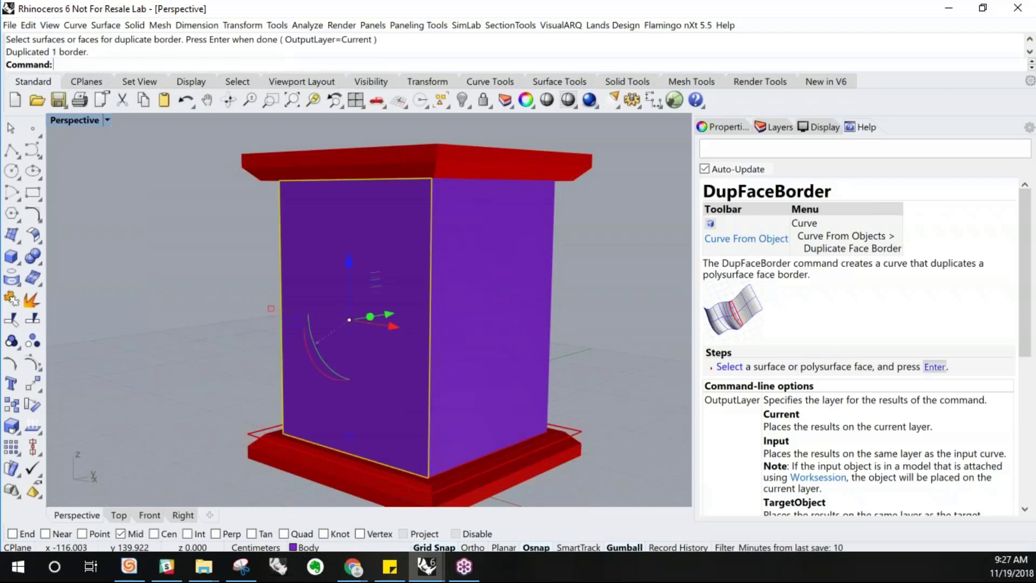
# Move the duplicated face border off the body with the gumball, then undo the move
pyautogui.moveTo(382, 313); pyautogui.dragTo(215, 311)
pyautogui.click(244, 312)
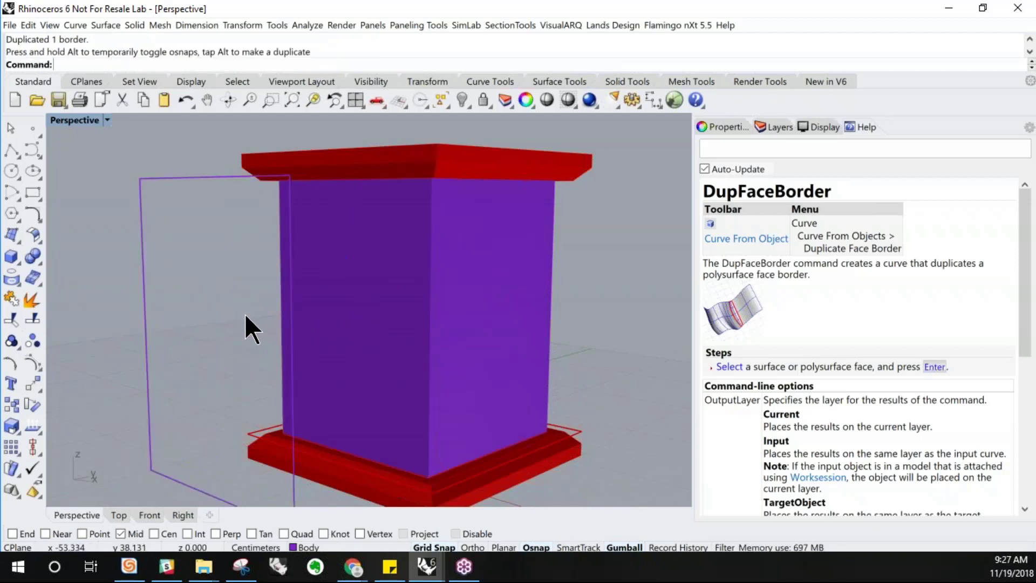
pyautogui.hotkey('ctrl', 'z')
pyautogui.moveTo(384, 333)
pyautogui.mouseDown(button='right')
pyautogui.moveTo(405, 324)
pyautogui.moveTo(397, 329)
pyautogui.mouseUp(button='right')
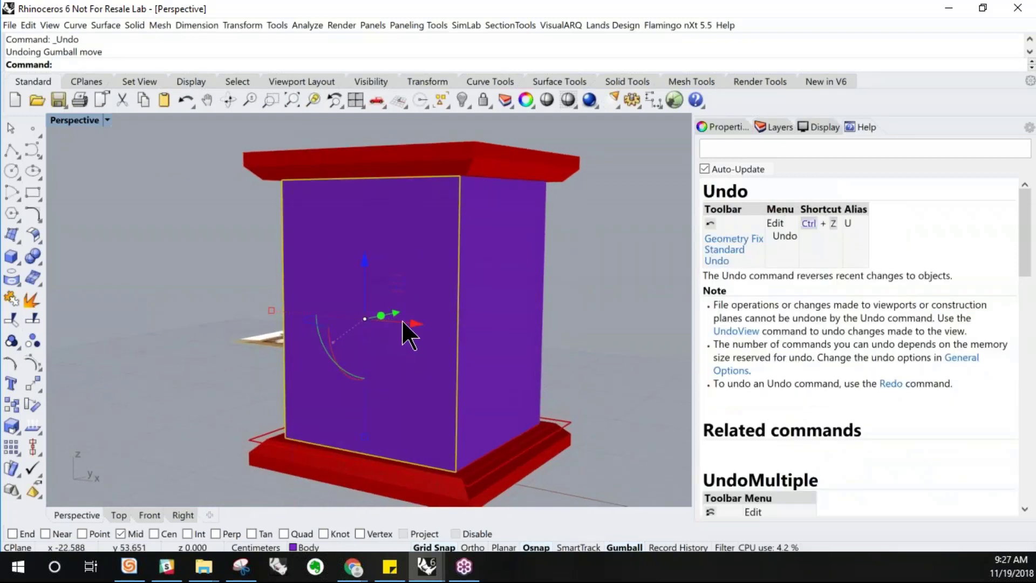
# In a maximized Front view, offset the duplicated face border 3 cm inward
pyautogui.doubleClick(66, 118)
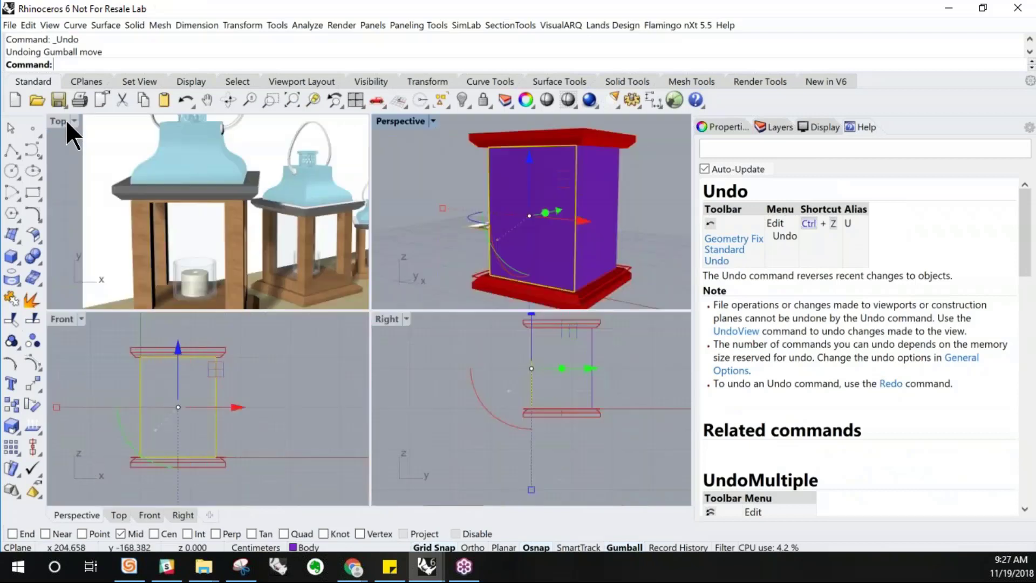
pyautogui.doubleClick(66, 319)
pyautogui.scroll(1, 247, 306)
pyautogui.click(74, 27)
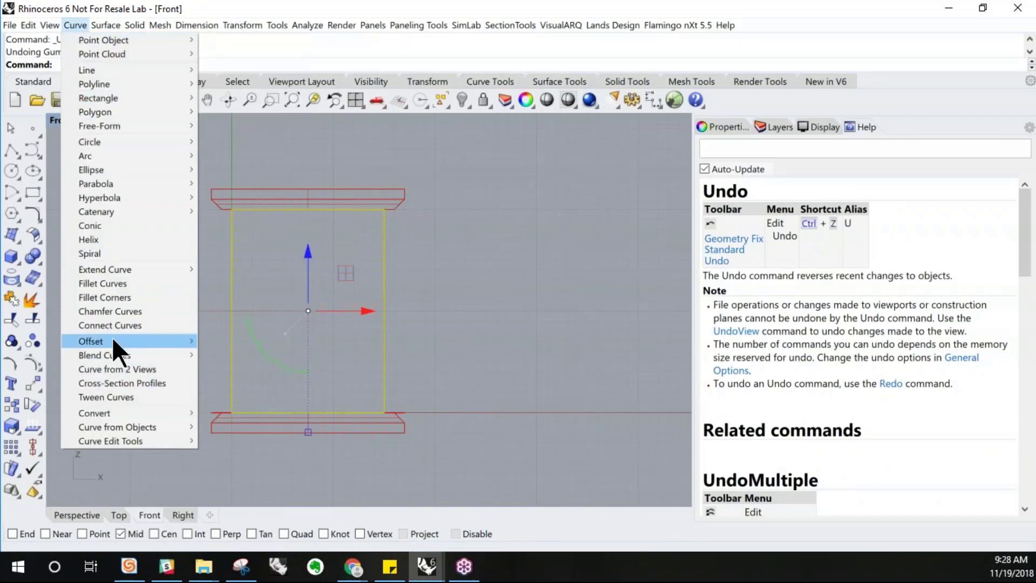
pyautogui.moveTo(172, 340)
pyautogui.click(219, 339)
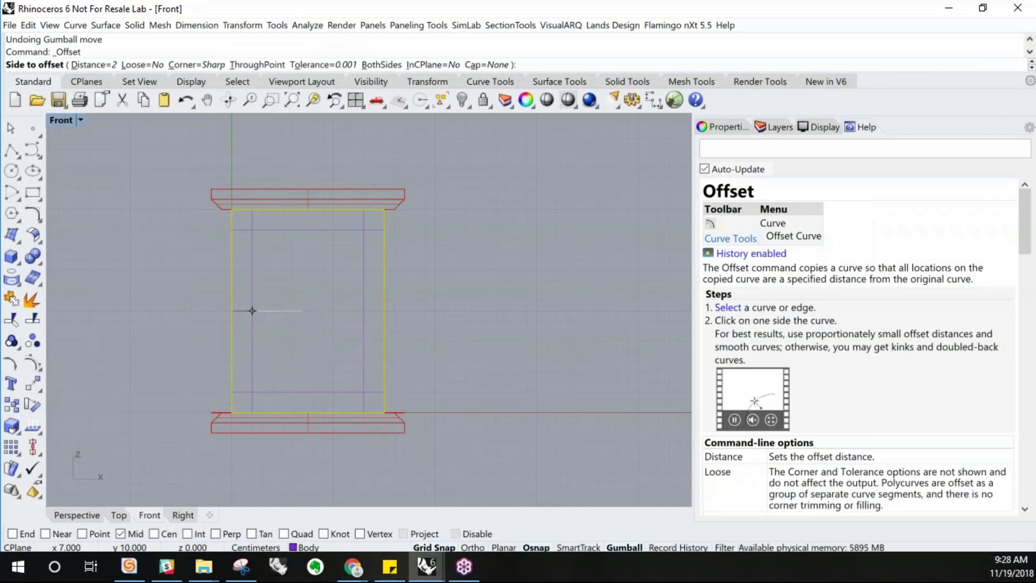
pyautogui.write('3')
pyautogui.press('Return')
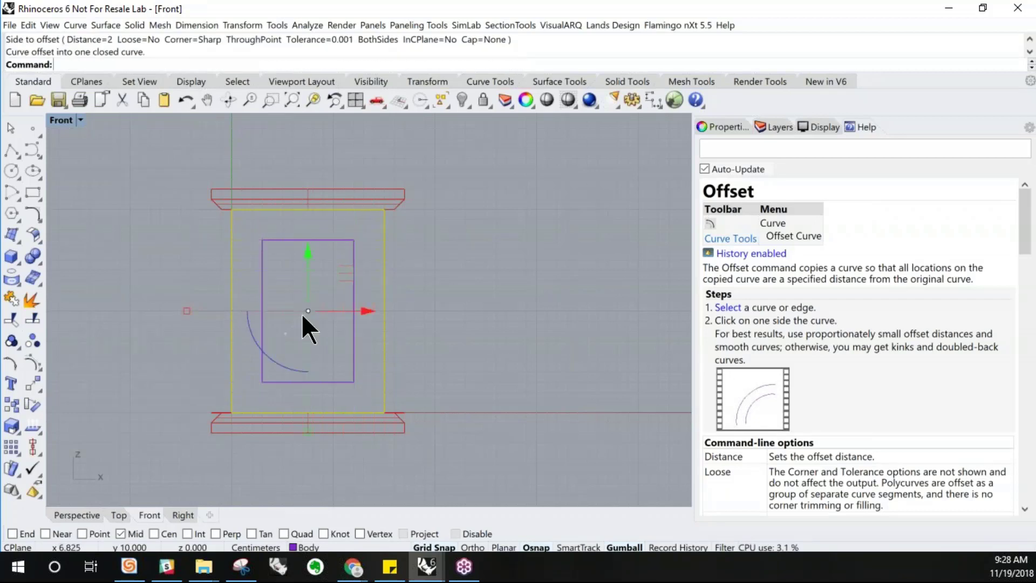
# In the Perspective view, extrude the offset rectangle straight out from the body as a solid about 35 cm long
pyautogui.doubleClick(59, 121)
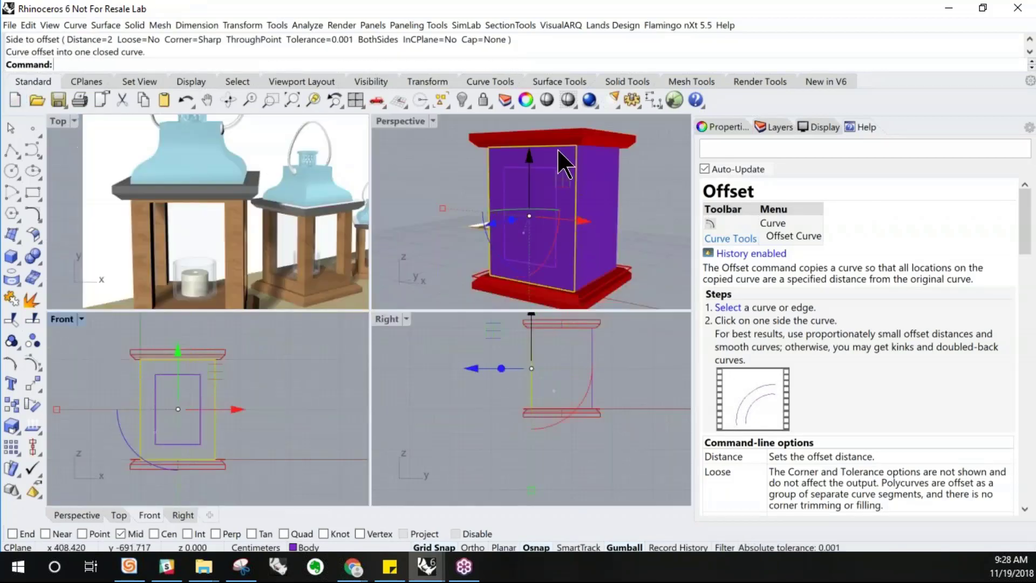
pyautogui.doubleClick(400, 126)
pyautogui.moveTo(432, 246); pyautogui.dragTo(446, 243, button='right')
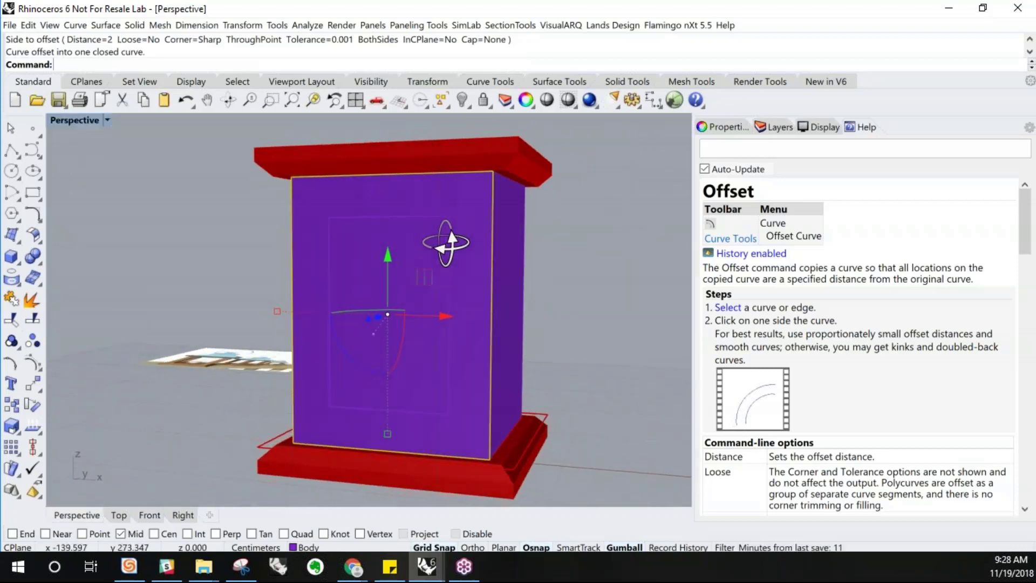
pyautogui.moveTo(399, 292); pyautogui.dragTo(427, 292, button='right')
pyautogui.click(487, 259)
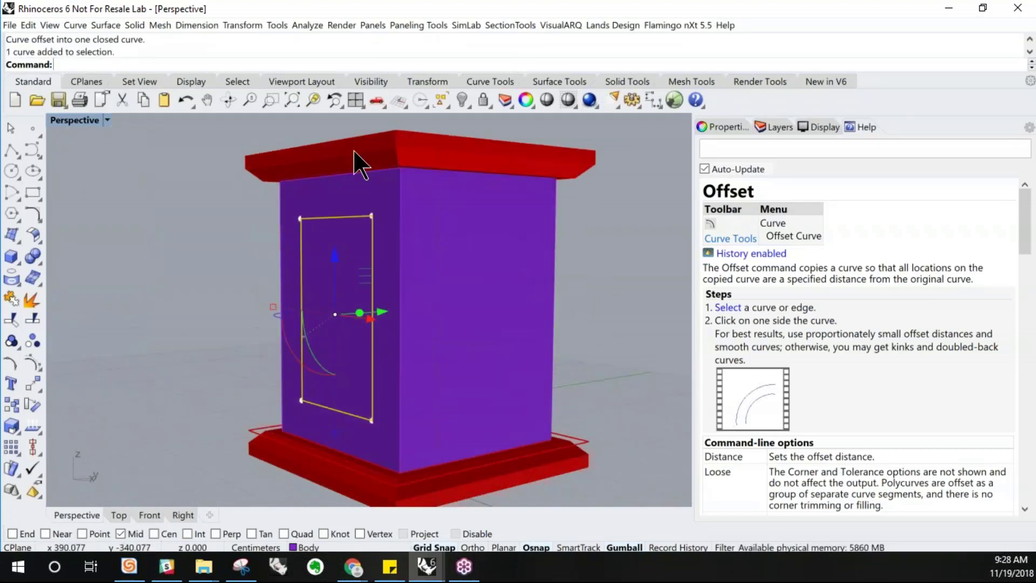
pyautogui.rightClick(219, 56)
pyautogui.click(201, 57)
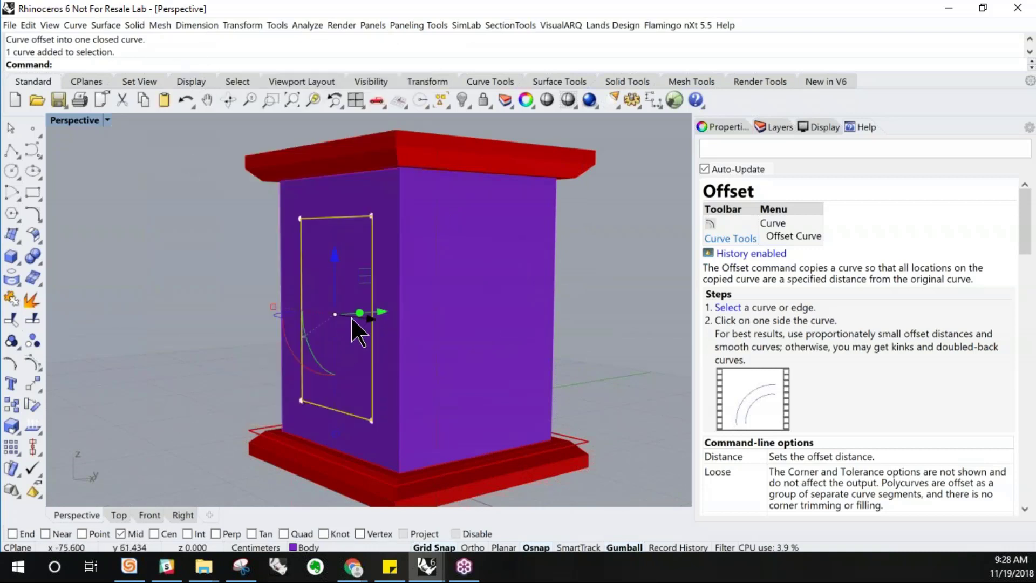
pyautogui.click(103, 25)
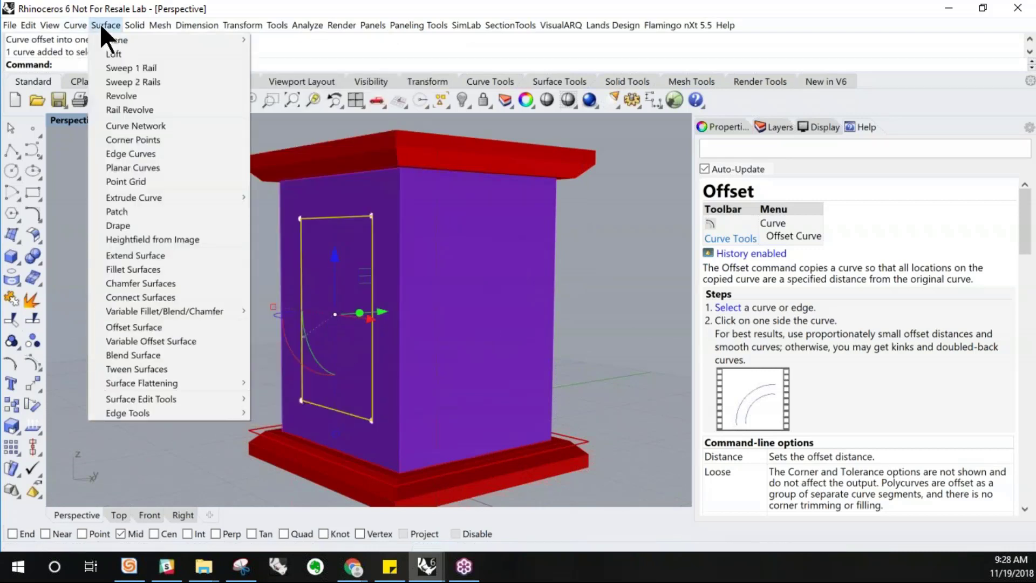
pyautogui.moveTo(148, 198)
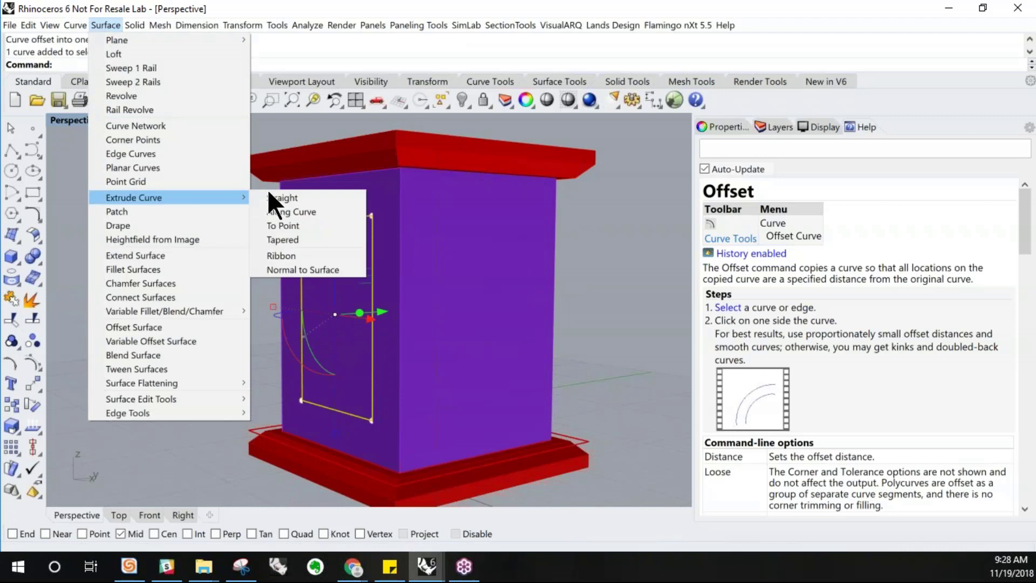
pyautogui.click(277, 200)
pyautogui.scroll(-4, 599, 222)
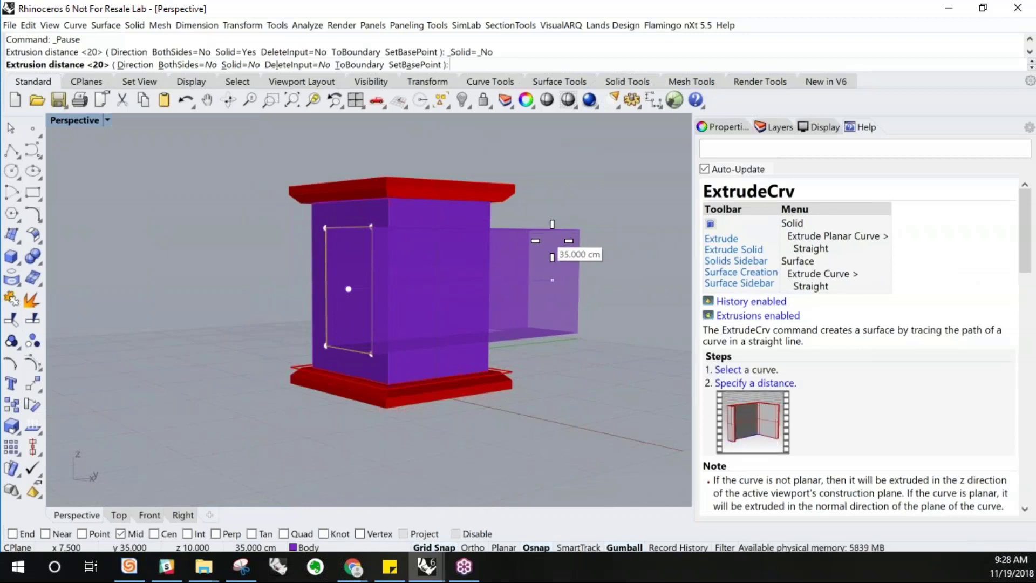
pyautogui.click(553, 240)
pyautogui.click(547, 273)
pyautogui.moveTo(482, 290); pyautogui.dragTo(518, 270, button='right')
pyautogui.moveTo(510, 267); pyautogui.dragTo(465, 276)
pyautogui.moveTo(517, 278); pyautogui.dragTo(527, 271, button='right')
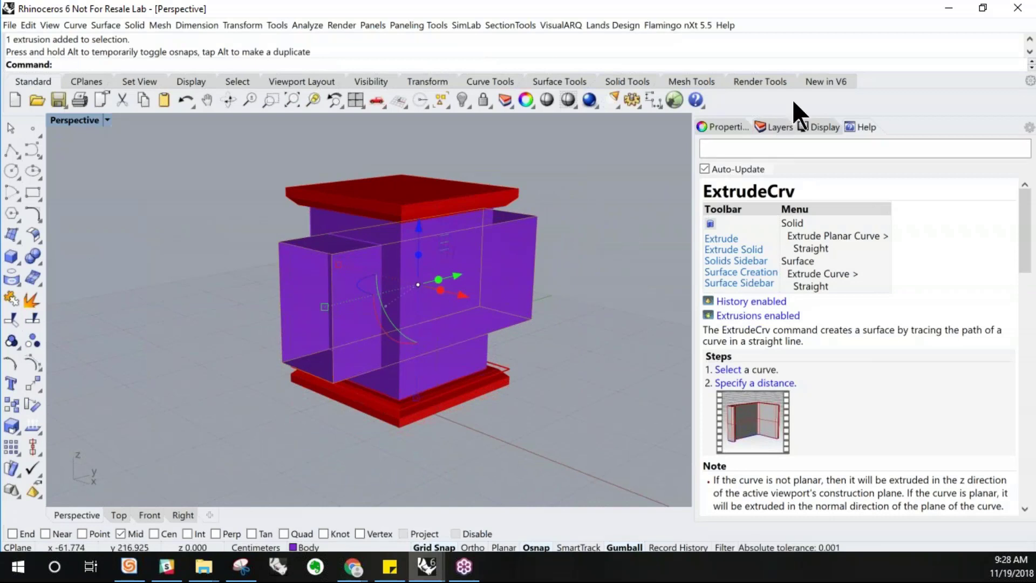
# Make the Default layer current and rename it references
pyautogui.click(768, 128)
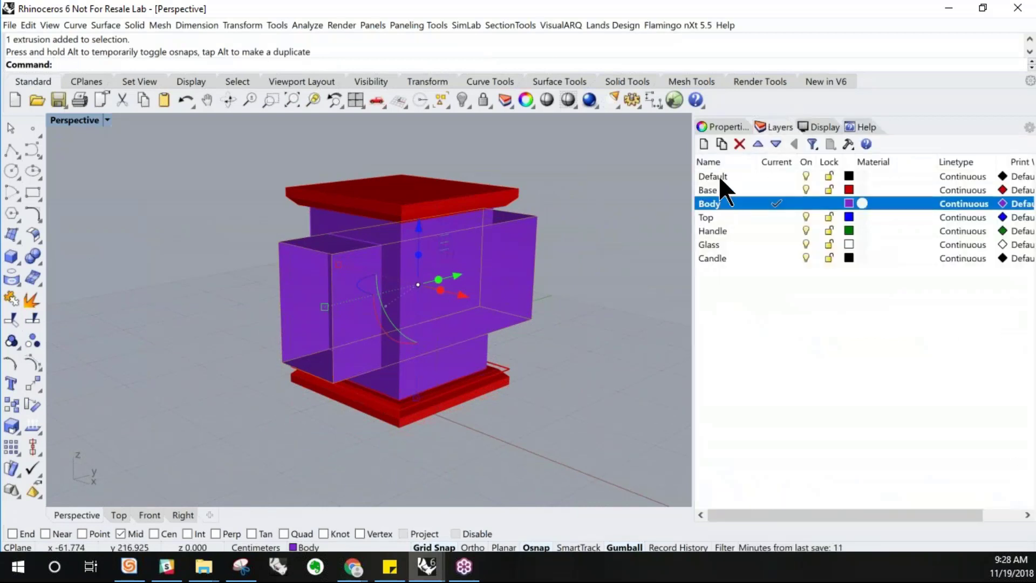
pyautogui.click(719, 174)
pyautogui.doubleClick(739, 176)
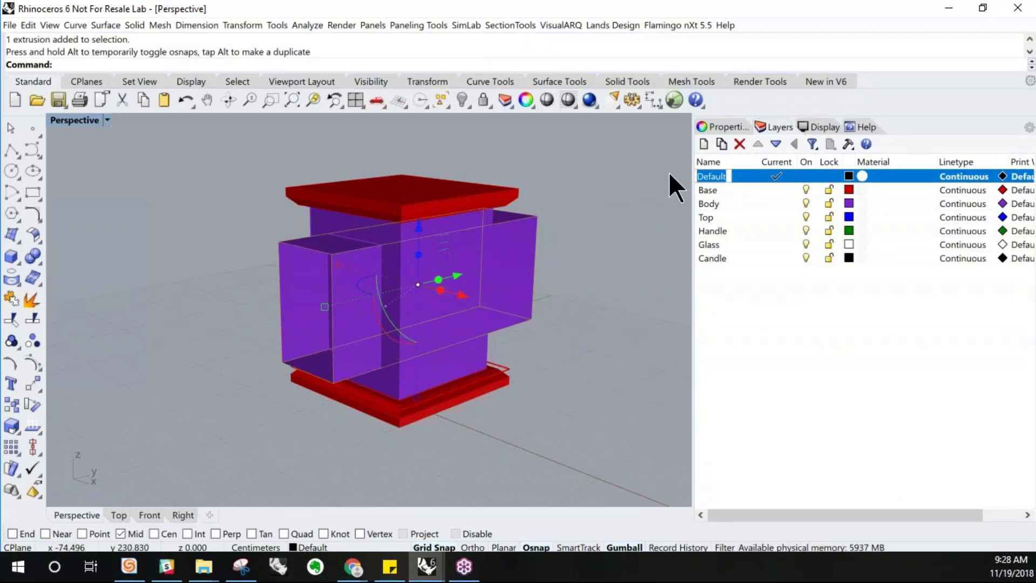
pyautogui.write('re')
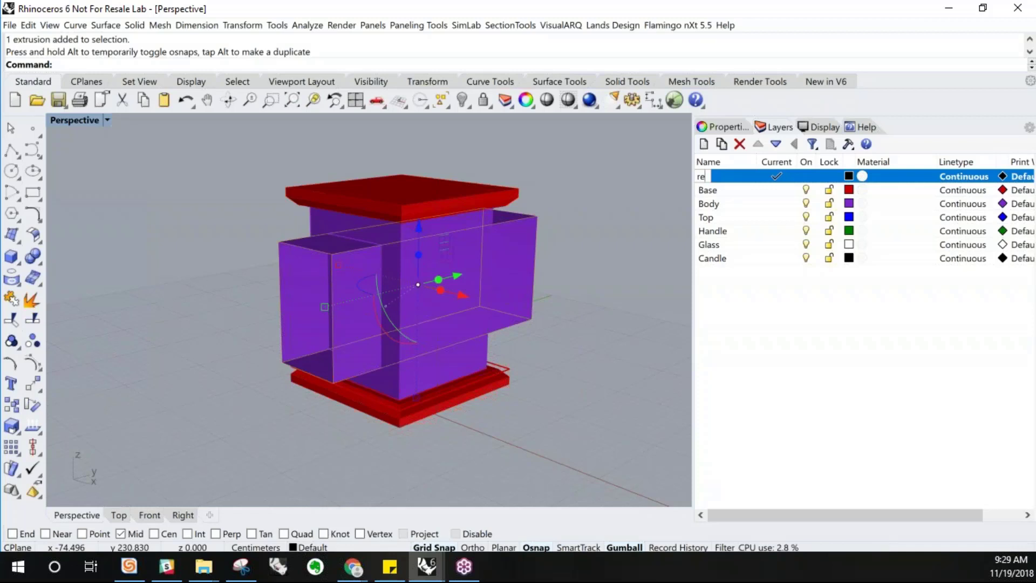
pyautogui.write('fer')
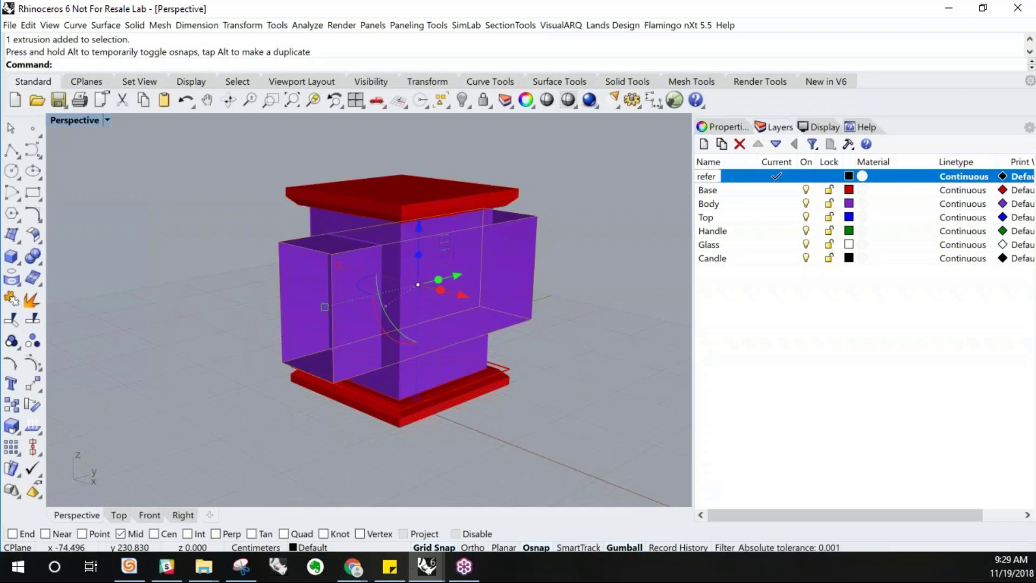
pyautogui.write('ences')
pyautogui.press('Return')
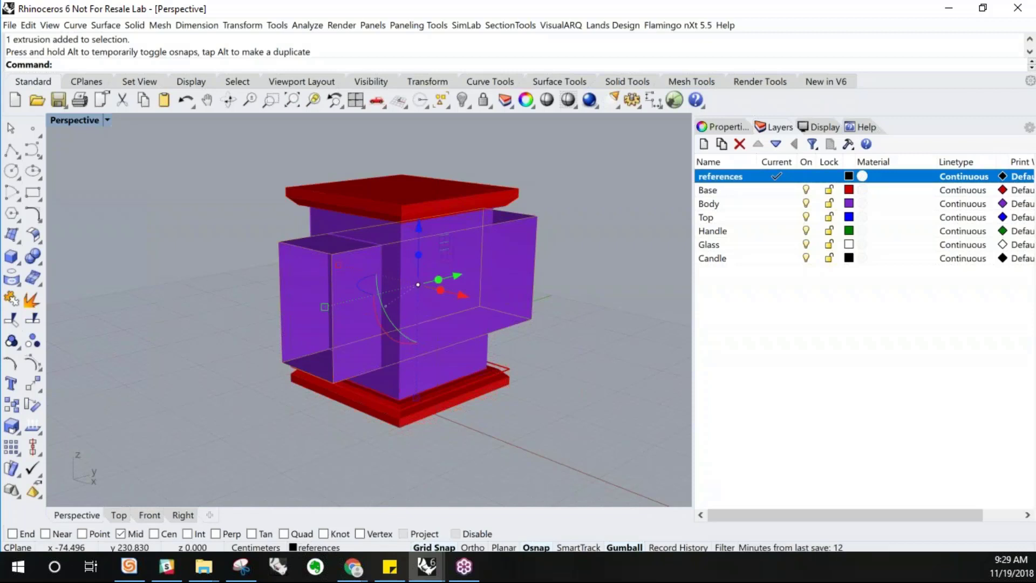
pyautogui.click(849, 177)
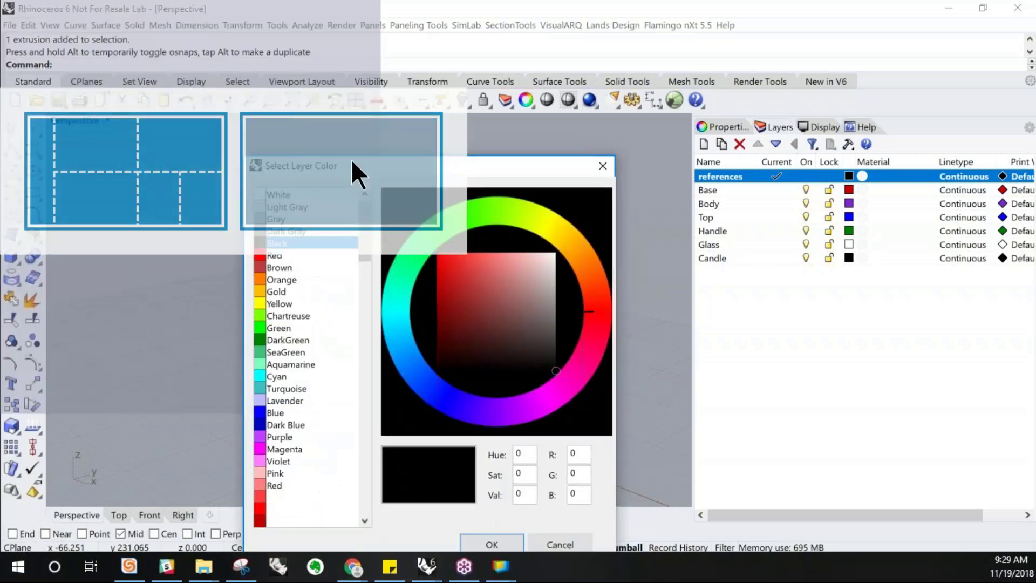
pyautogui.moveTo(351, 159); pyautogui.dragTo(232, 19)
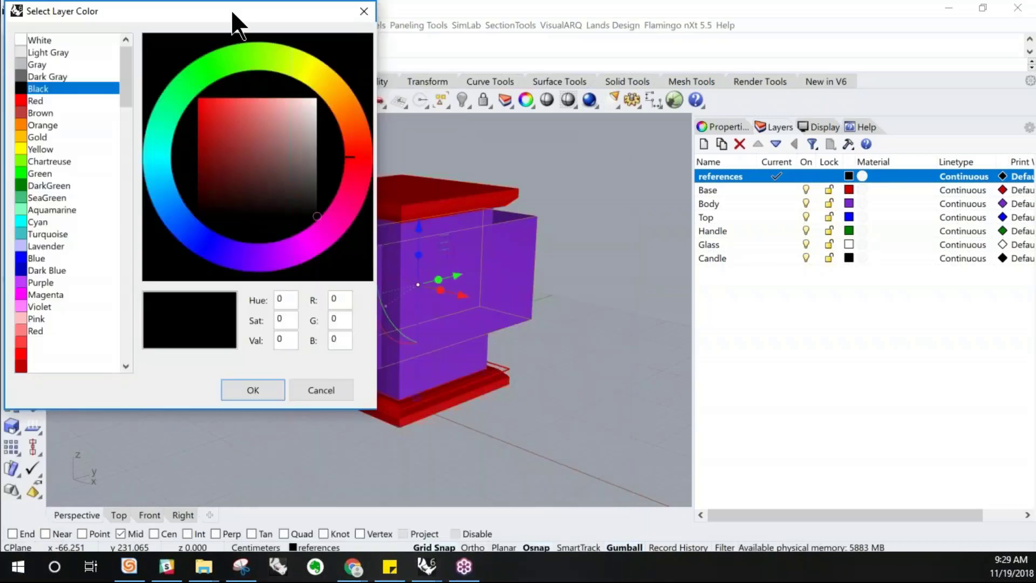
pyautogui.click(333, 388)
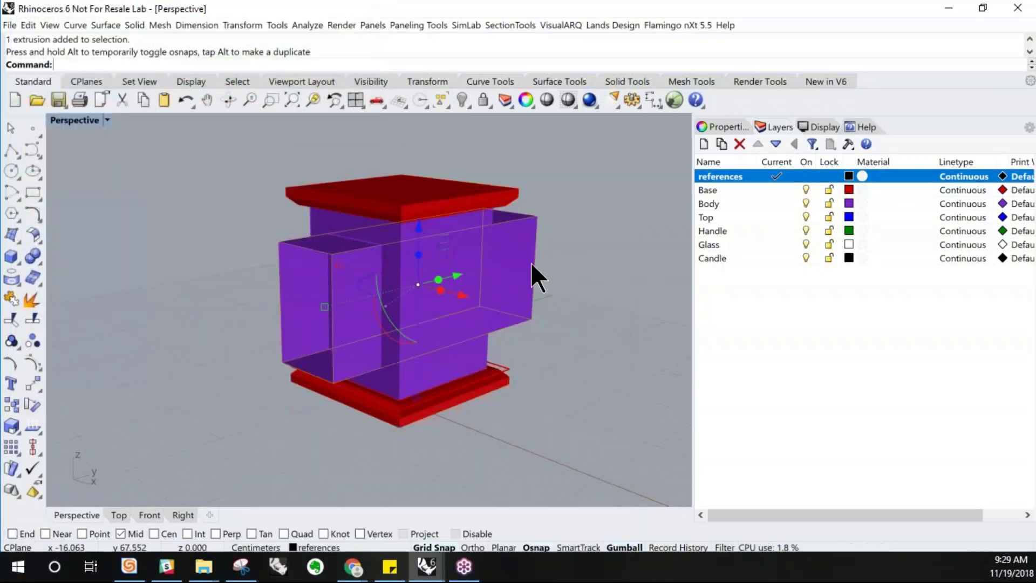
# Delete the selected extrusion and undo the deletion
pyautogui.press('Delete')
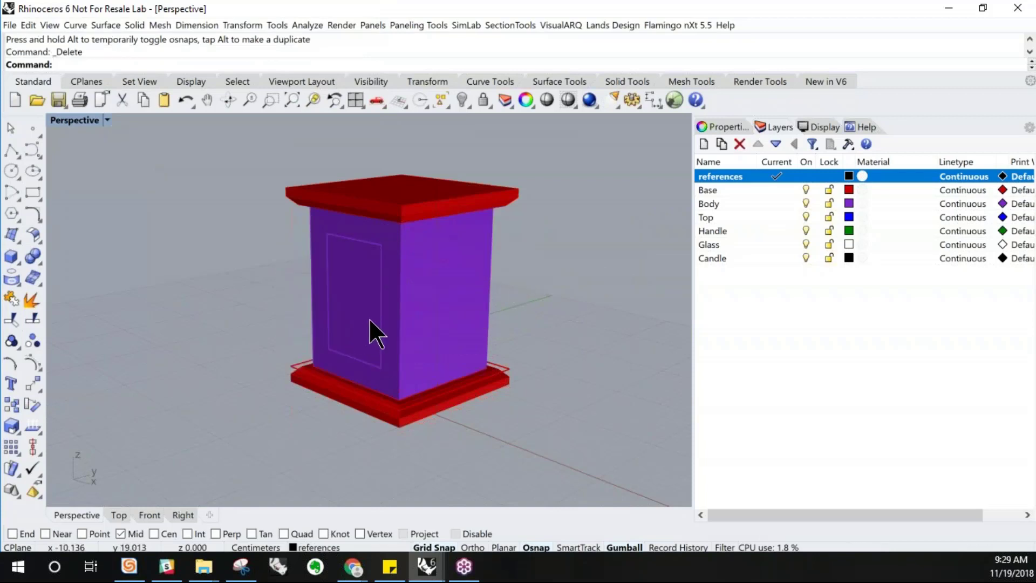
pyautogui.hotkey('ctrl', 'z')
pyautogui.click(243, 322)
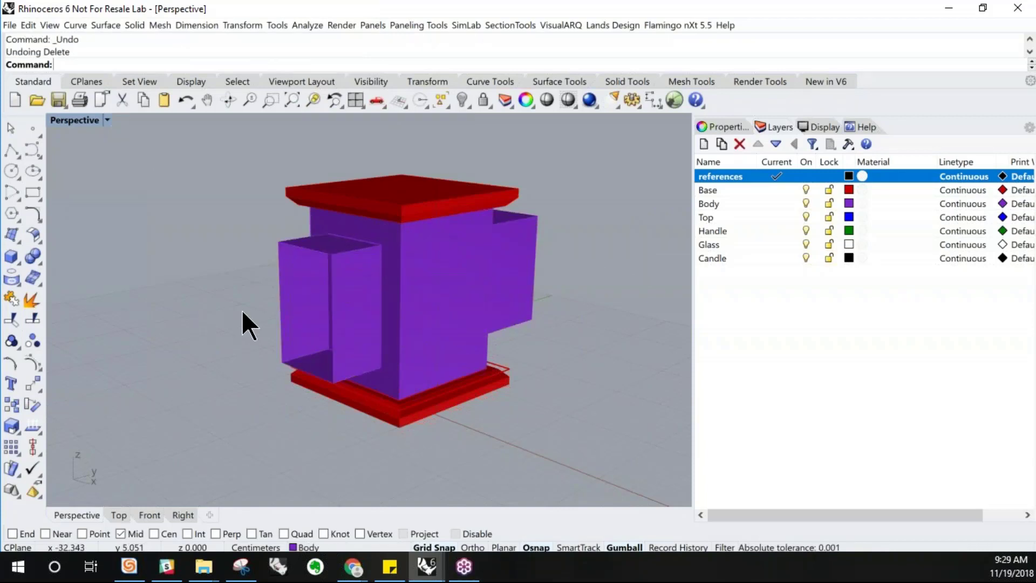
# Select the extrusion sticking out of the body and delete it
pyautogui.moveTo(329, 329); pyautogui.dragTo(326, 305, button='right')
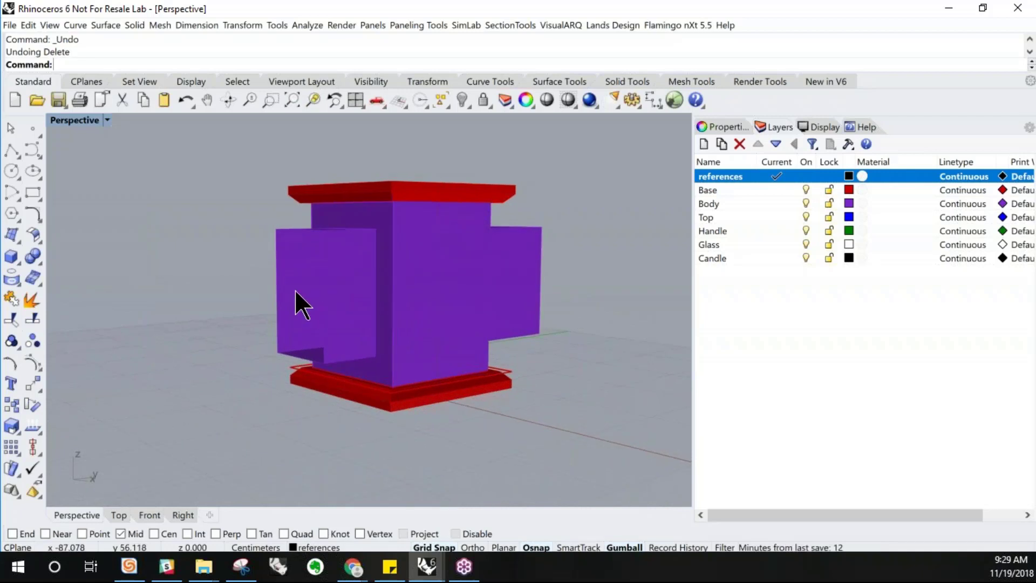
pyautogui.click(308, 291)
pyautogui.press('Delete')
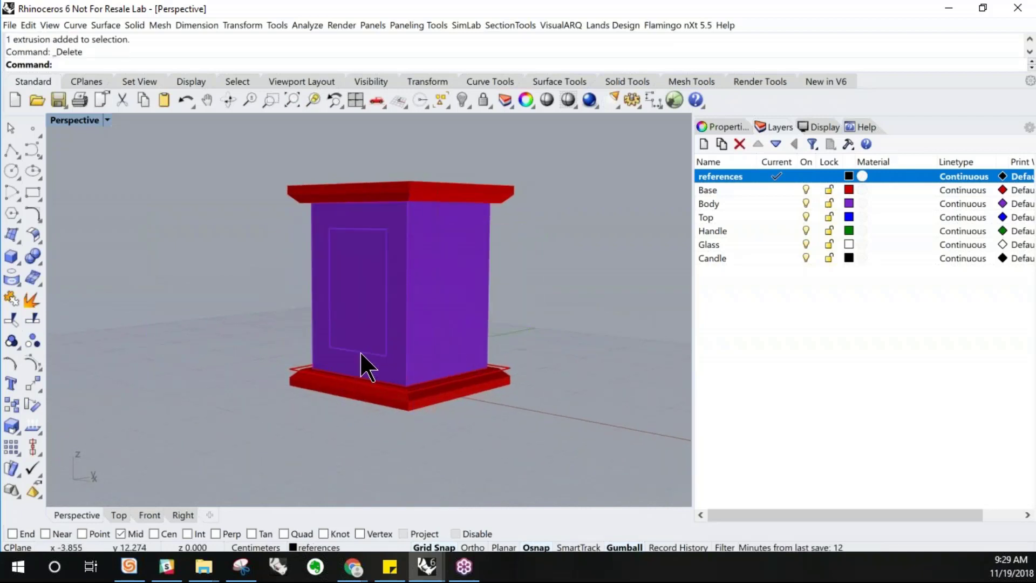
# Extrude the offset rectangle straight as a solid through both sides of the body, about 26 cm each way
pyautogui.click(360, 351)
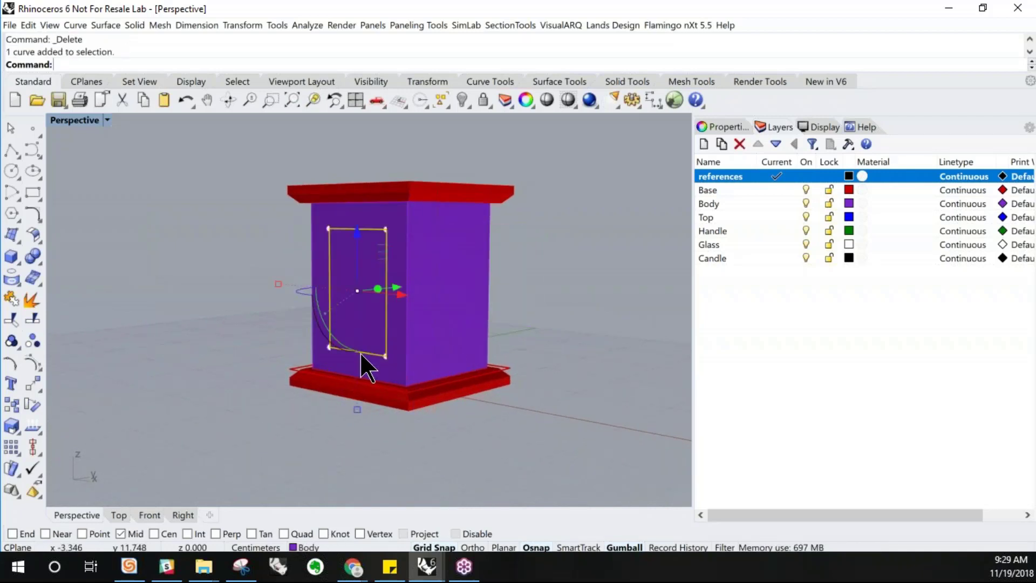
pyautogui.click(105, 25)
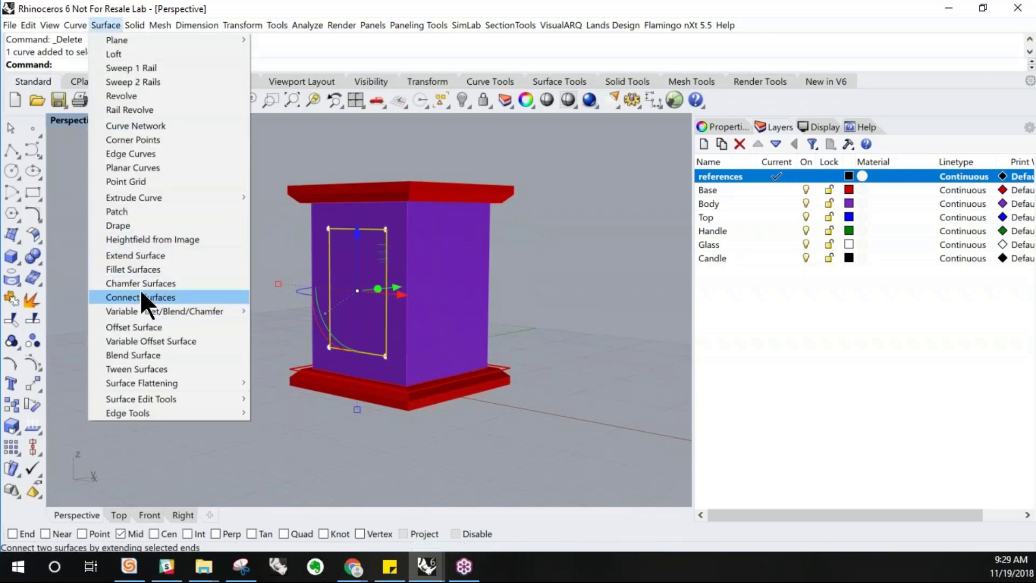
pyautogui.moveTo(166, 197)
pyautogui.click(272, 196)
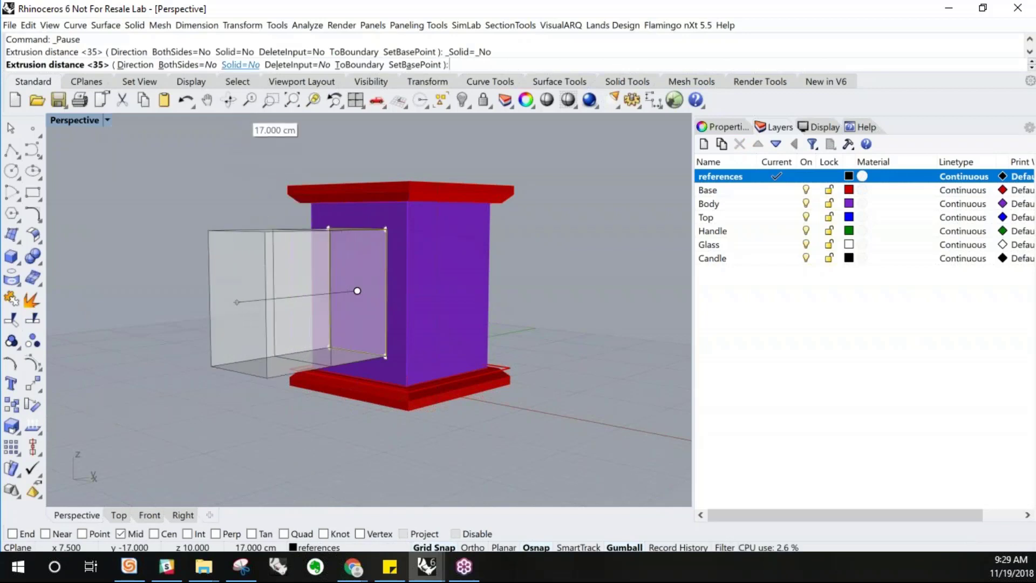
pyautogui.click(241, 65)
pyautogui.moveTo(281, 286); pyautogui.dragTo(209, 283, button='right')
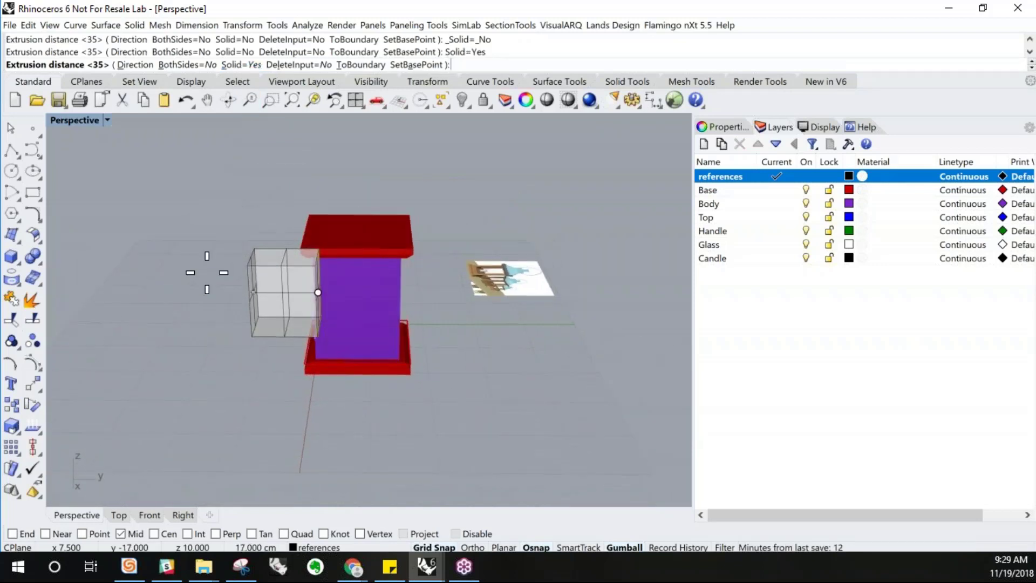
pyautogui.click(184, 65)
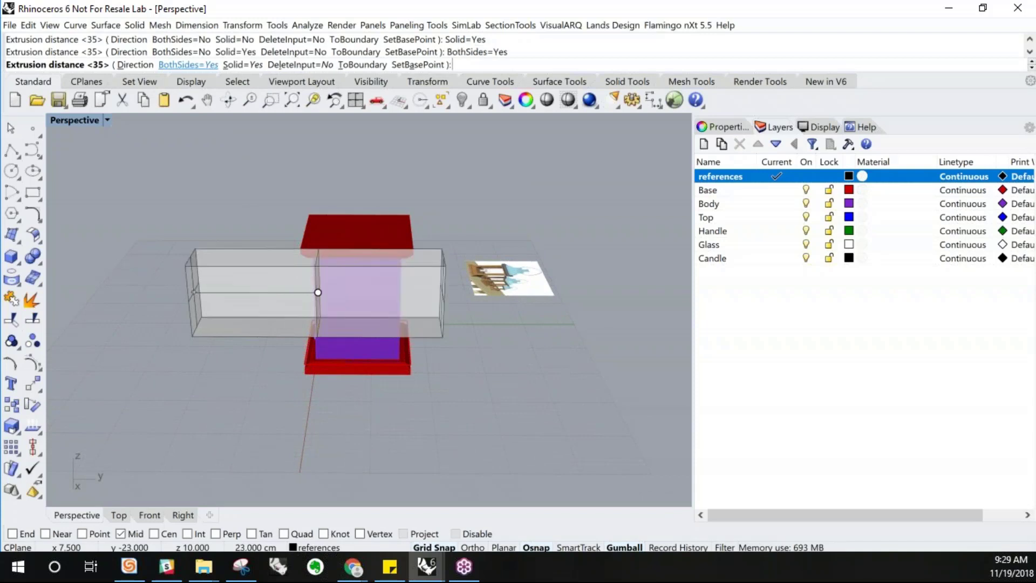
pyautogui.click(188, 65)
pyautogui.click(189, 65)
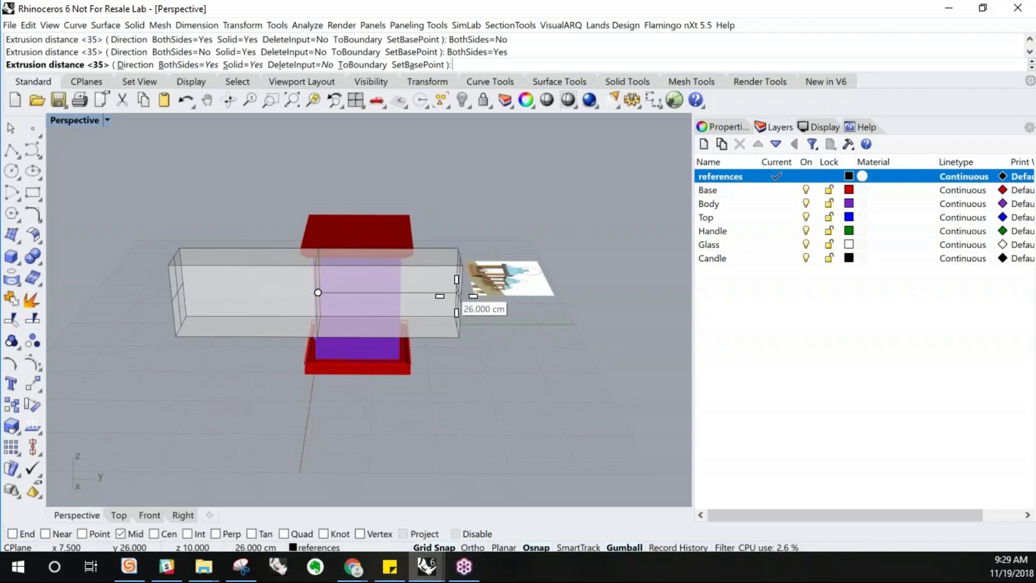
pyautogui.click(457, 296)
pyautogui.moveTo(402, 325); pyautogui.dragTo(494, 305, button='right')
pyautogui.click(500, 353)
pyautogui.moveTo(298, 347); pyautogui.dragTo(328, 336, button='right')
pyautogui.click(328, 333)
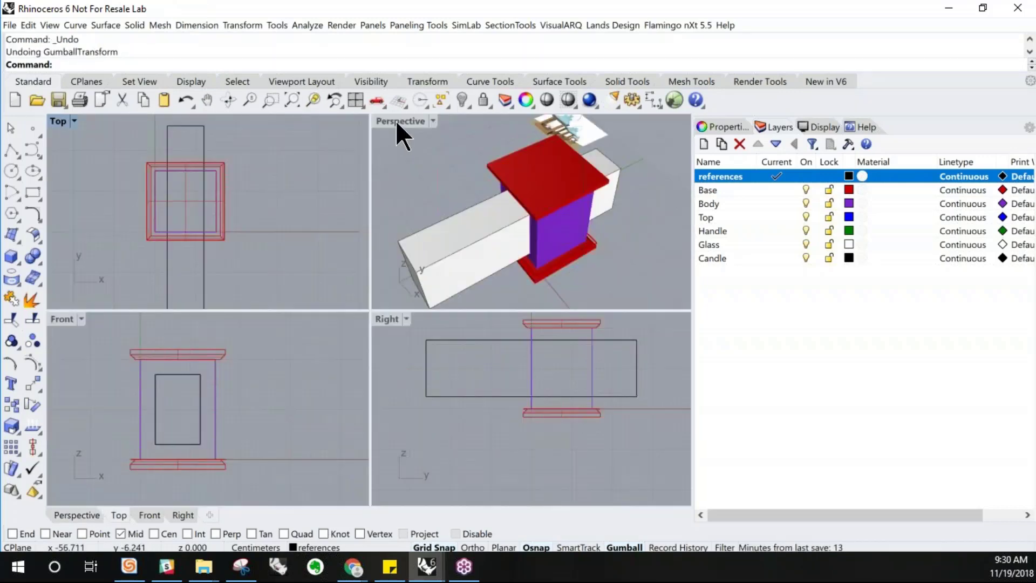
pyautogui.doubleClick(396, 121)
pyautogui.moveTo(405, 309); pyautogui.dragTo(320, 304, button='right')
pyautogui.moveTo(459, 289); pyautogui.dragTo(461, 282, button='right')
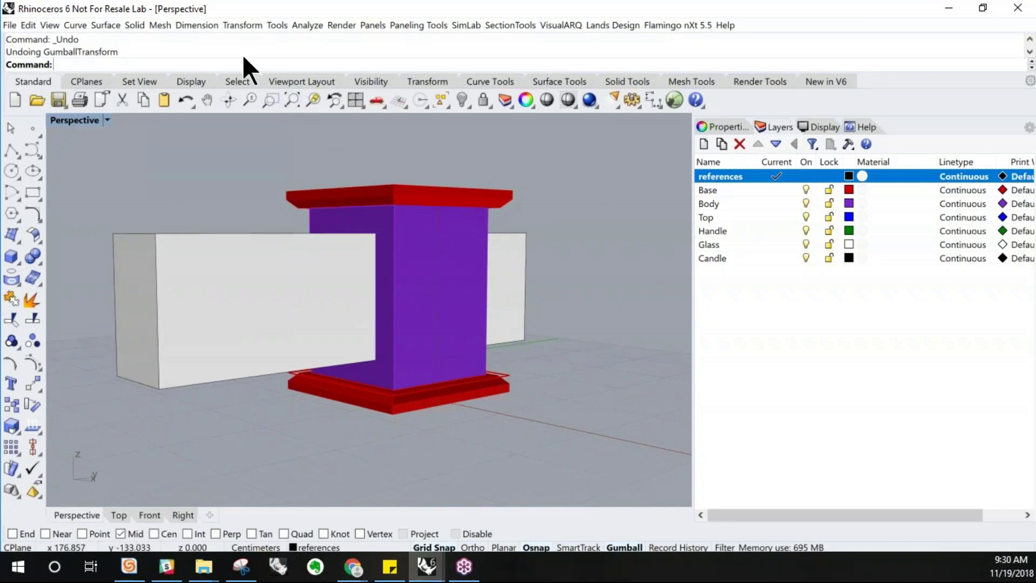
# Duplicate the border of the body's adjacent side face
pyautogui.click(103, 25)
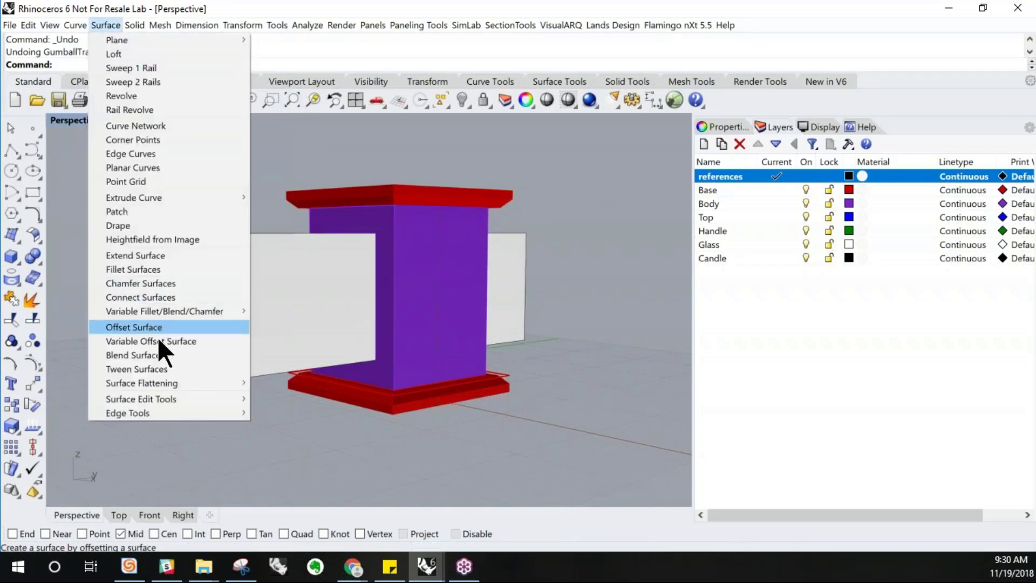
pyautogui.moveTo(80, 28)
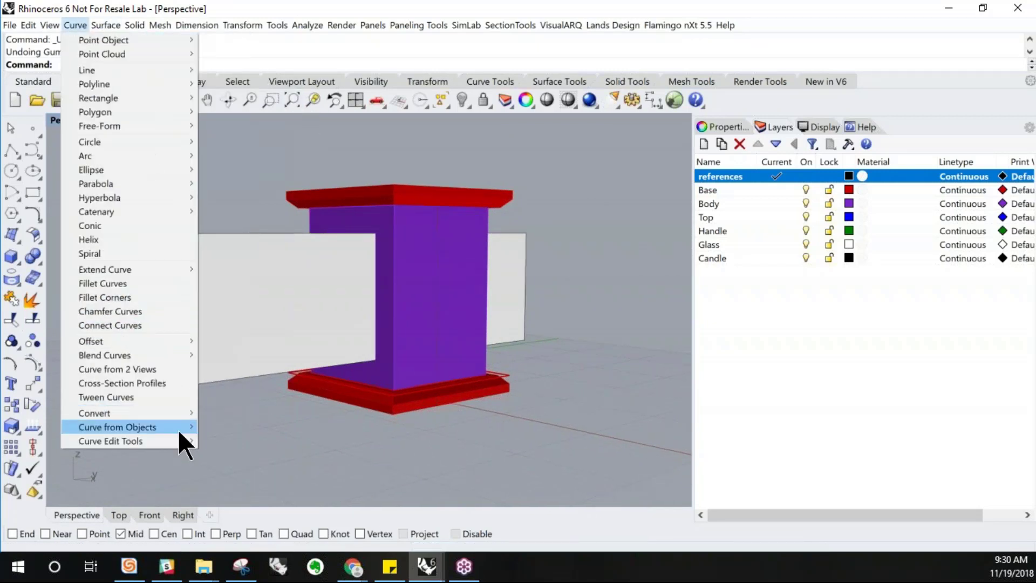
pyautogui.moveTo(178, 430)
pyautogui.click(291, 197)
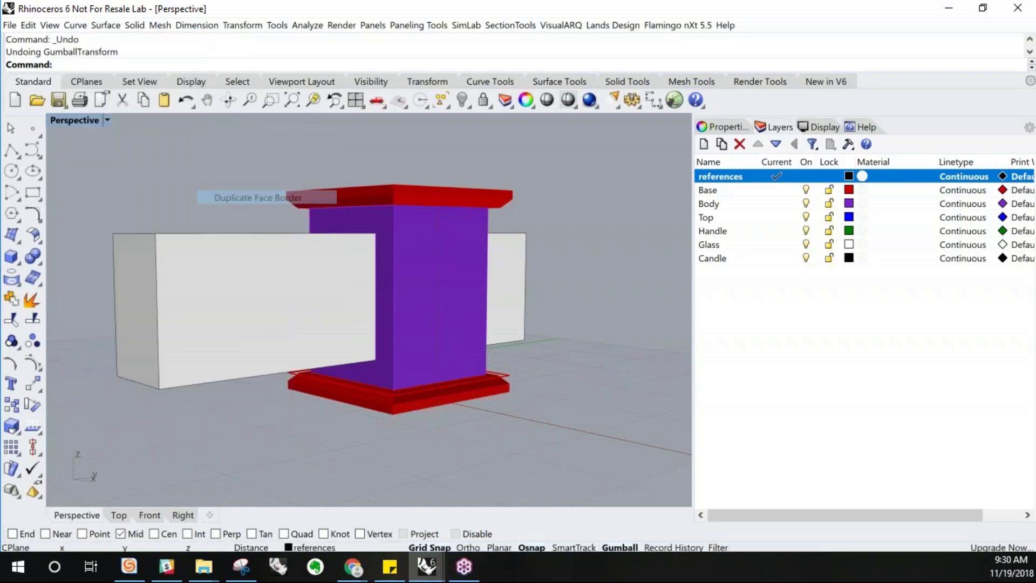
pyautogui.click(450, 288)
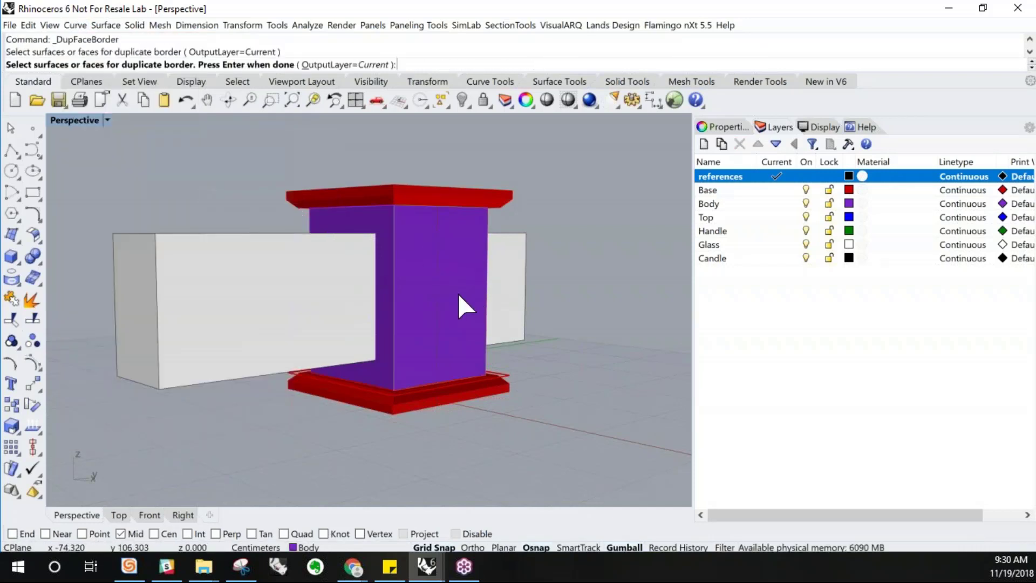
pyautogui.press('Return')
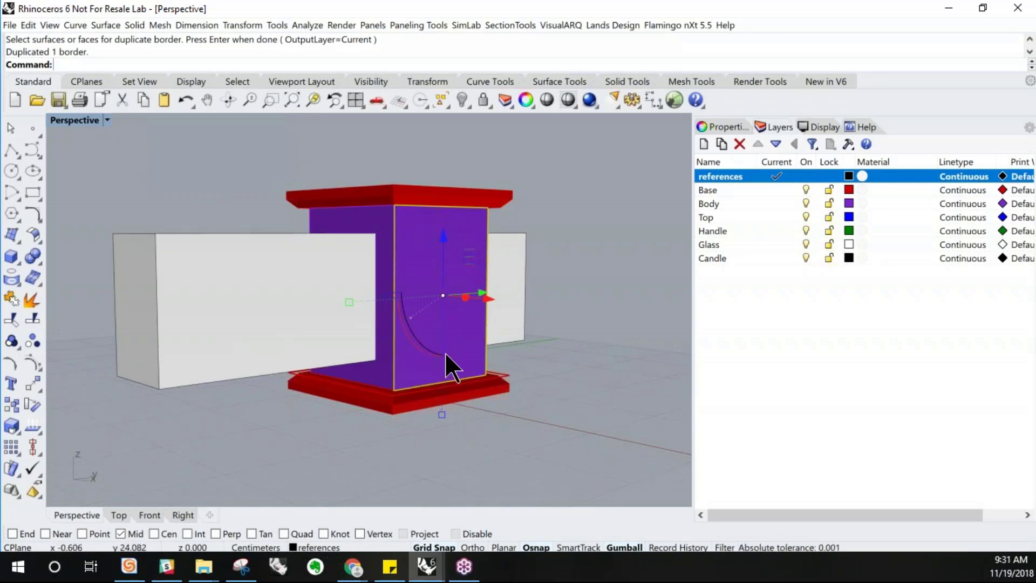
# Offset the duplicated face border inward by 3 cm
pyautogui.write('Offset')
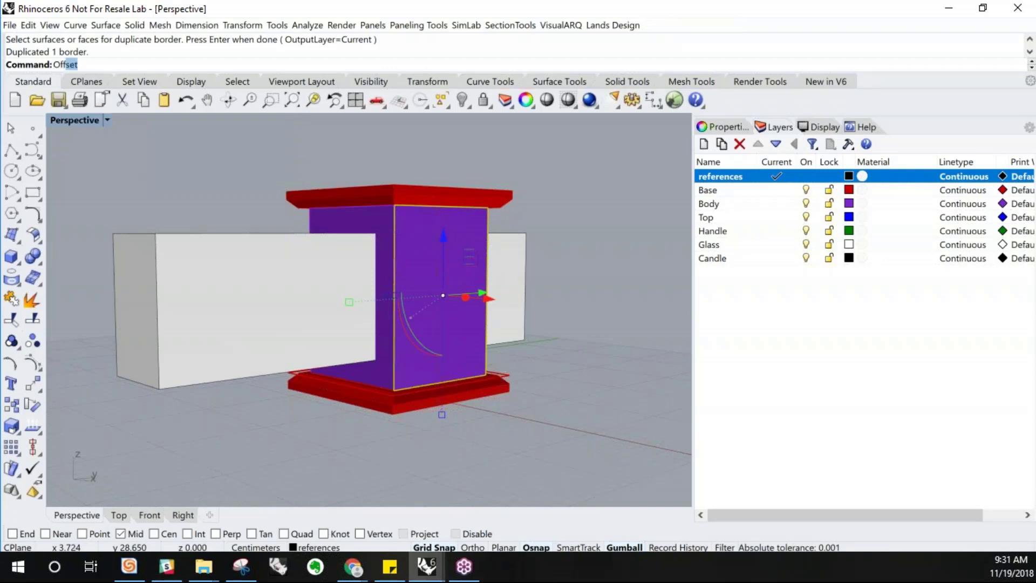
pyautogui.press('Return')
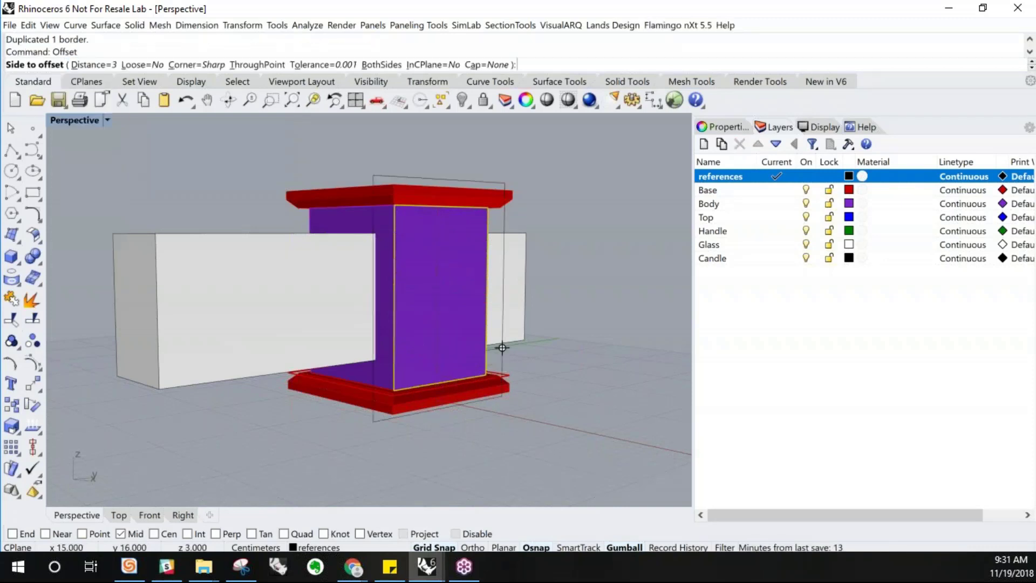
pyautogui.click(433, 347)
pyautogui.moveTo(515, 333); pyautogui.dragTo(533, 364, button='right')
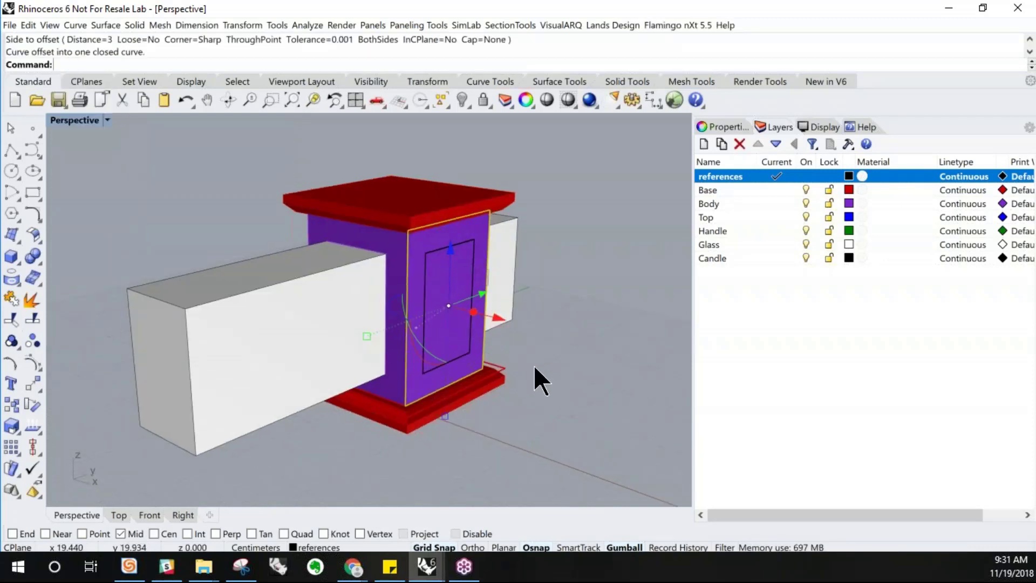
# Extrude the inner offset curve as a solid through both sides of the body, about 34 cm
pyautogui.click(451, 358)
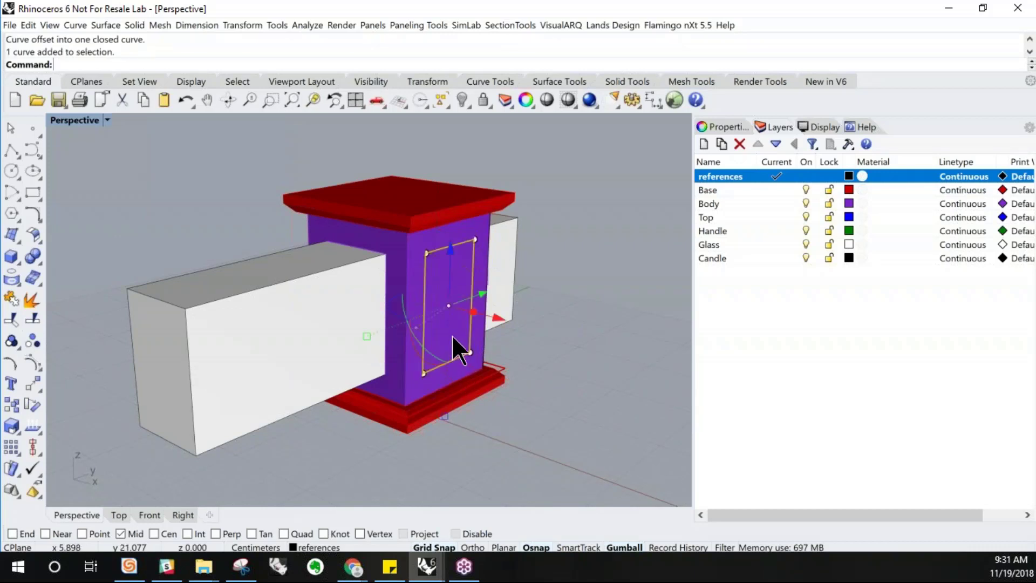
pyautogui.write('ExtrudeCrv')
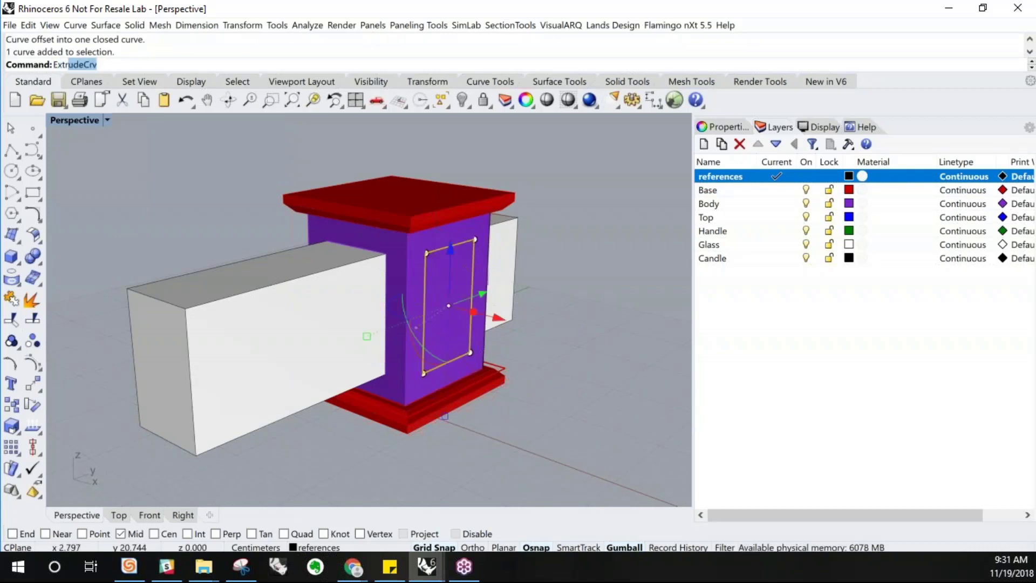
pyautogui.press('Return')
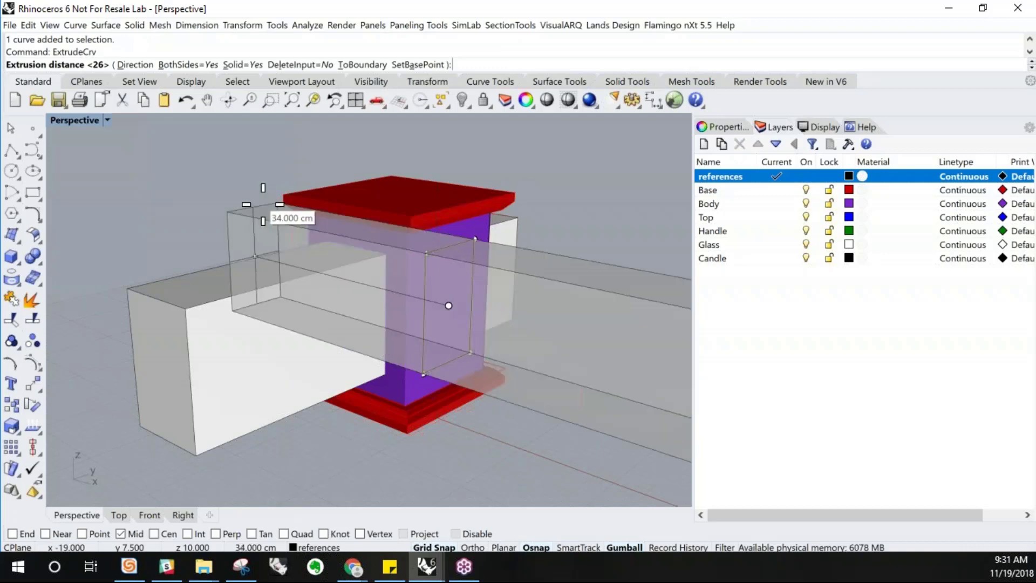
pyautogui.click(249, 203)
# Orbit around the model to inspect the two extrusions crossing the body
pyautogui.scroll(-5, 248, 205)
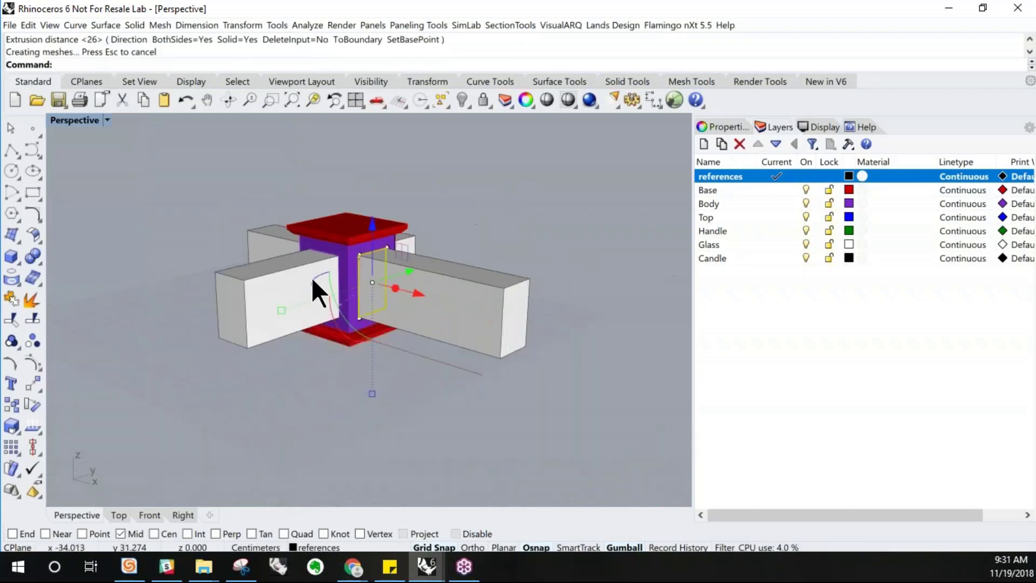
pyautogui.scroll(4, 411, 294)
pyautogui.moveTo(452, 300); pyautogui.dragTo(372, 314, button='right')
pyautogui.moveTo(250, 312); pyautogui.dragTo(430, 345, button='right')
pyautogui.click(491, 294)
pyautogui.click(490, 221)
pyautogui.moveTo(506, 301); pyautogui.dragTo(448, 270, button='right')
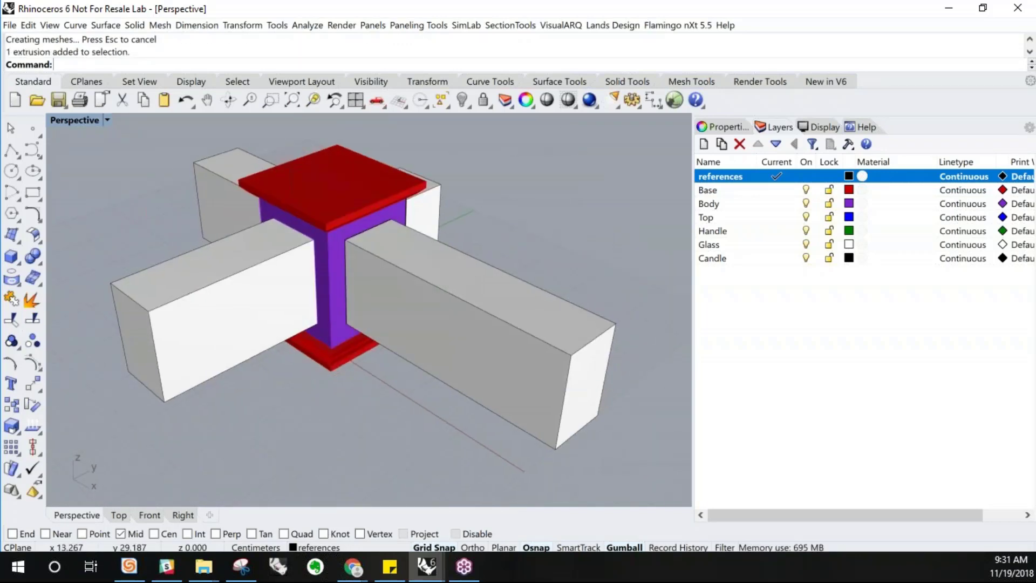
pyautogui.moveTo(459, 319); pyautogui.dragTo(474, 312, button='right')
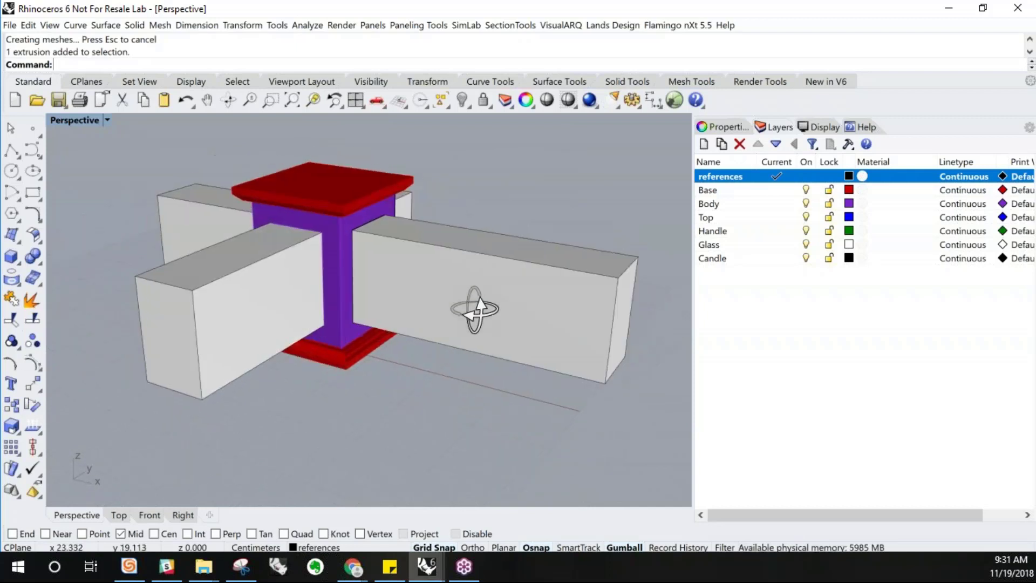
pyautogui.click(200, 368)
pyautogui.moveTo(376, 402); pyautogui.dragTo(414, 404, button='right')
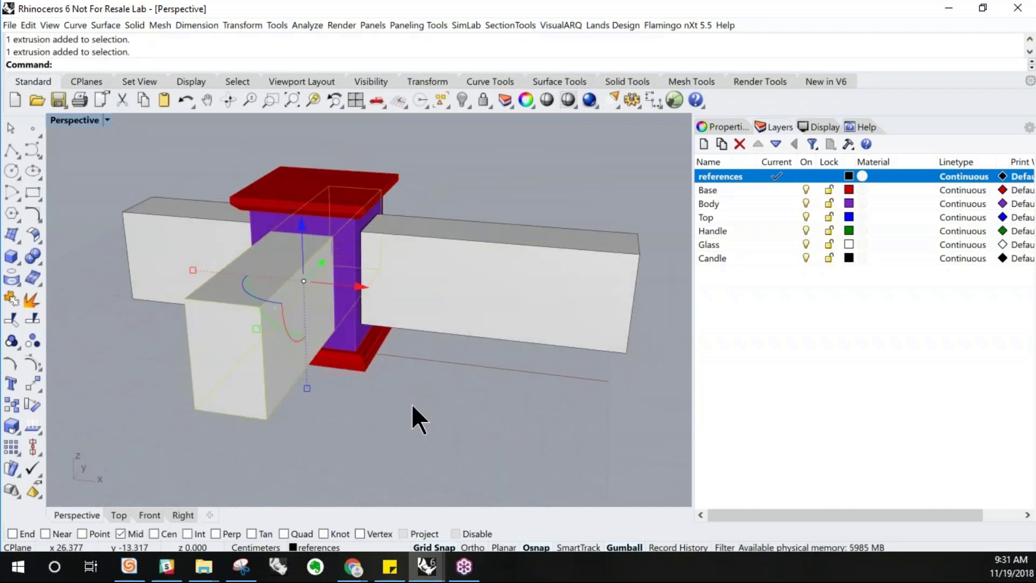
pyautogui.click(429, 384)
pyautogui.click(343, 303)
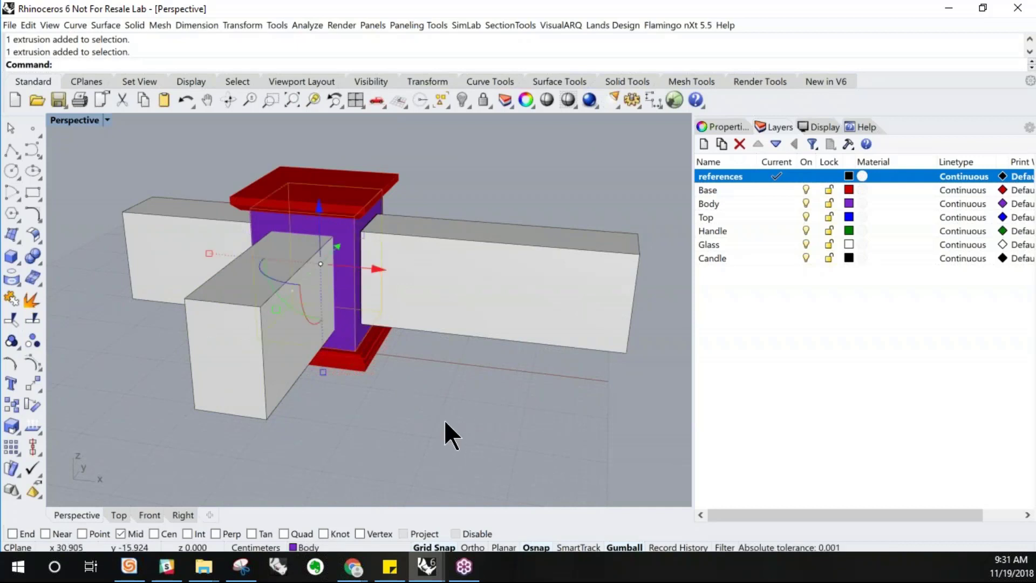
pyautogui.click(426, 417)
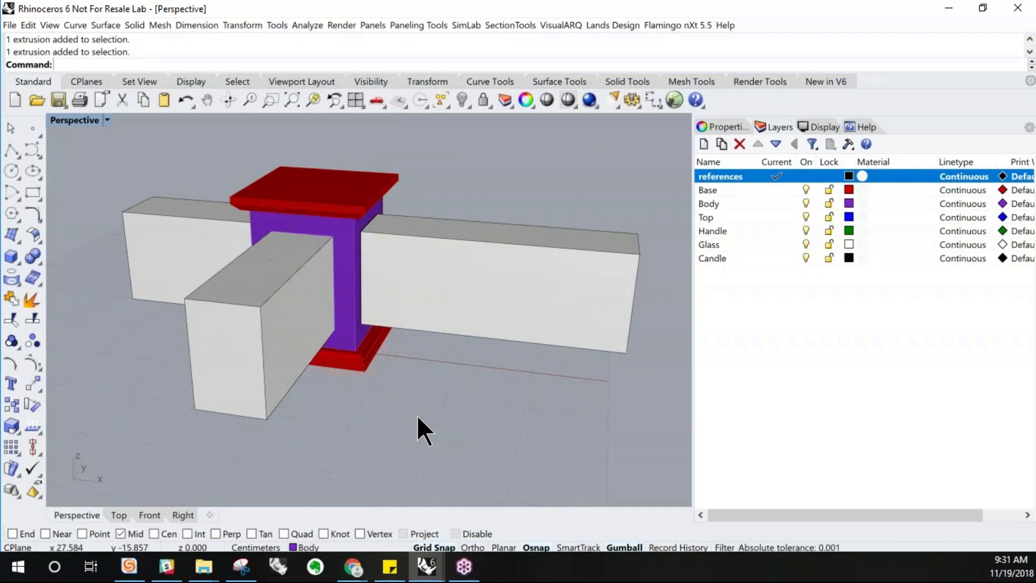
pyautogui.moveTo(417, 414); pyautogui.dragTo(396, 394, button='right')
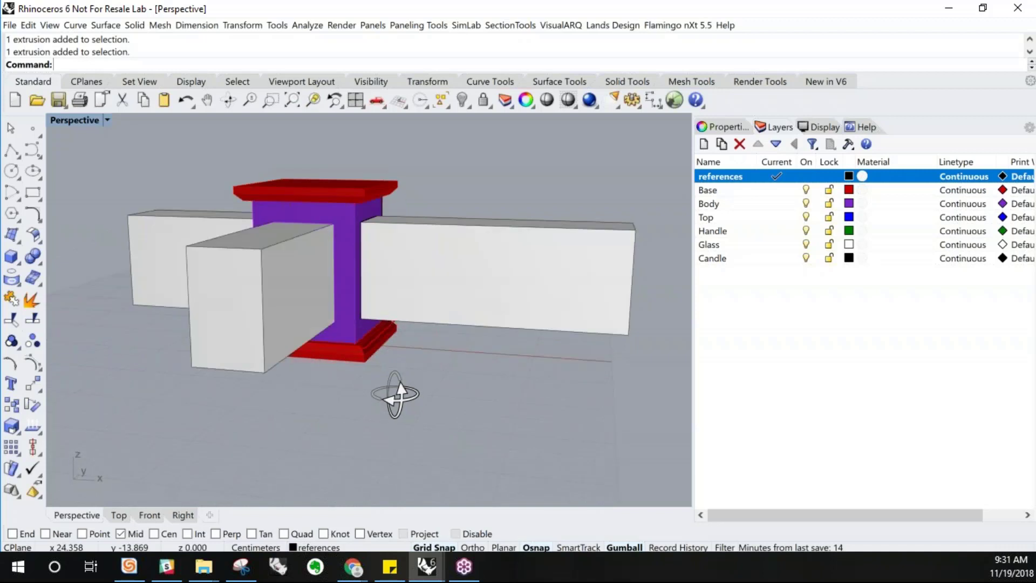
# Boolean-subtract both crossing extrusions from the body to cut the window openings
pyautogui.click(42, 265)
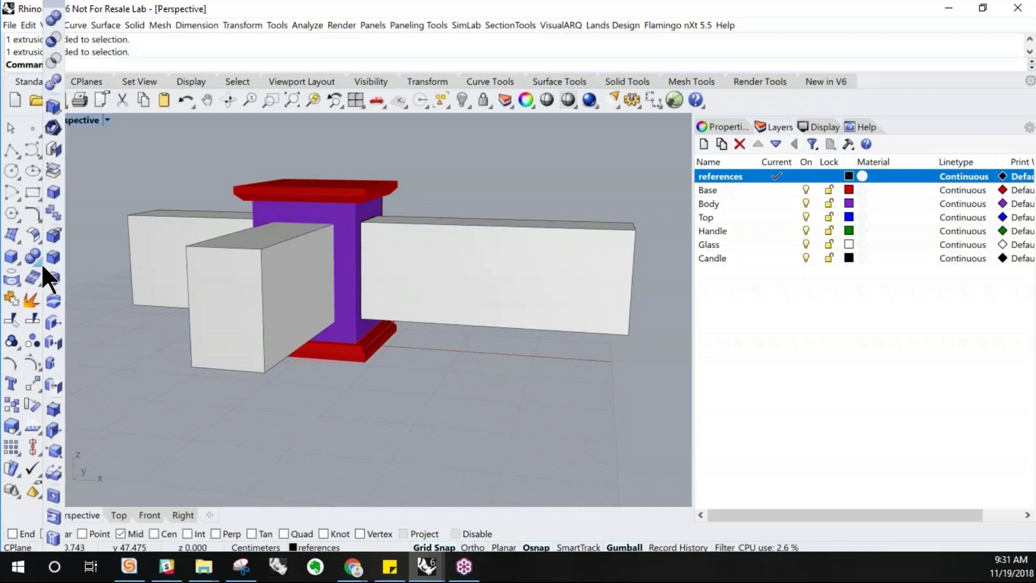
pyautogui.click(54, 40)
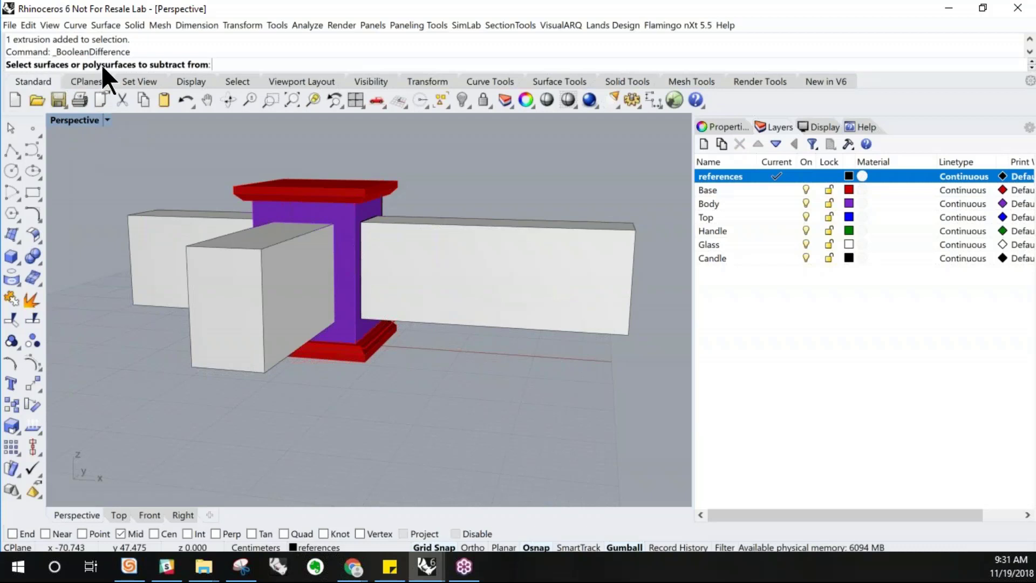
pyautogui.moveTo(326, 222); pyautogui.dragTo(339, 215, button='right')
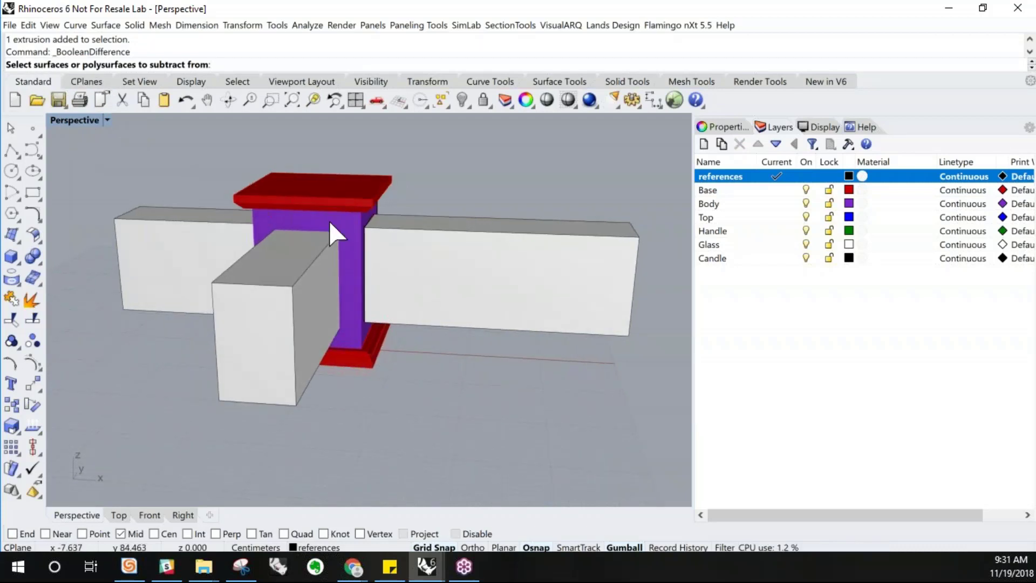
pyautogui.click(348, 219)
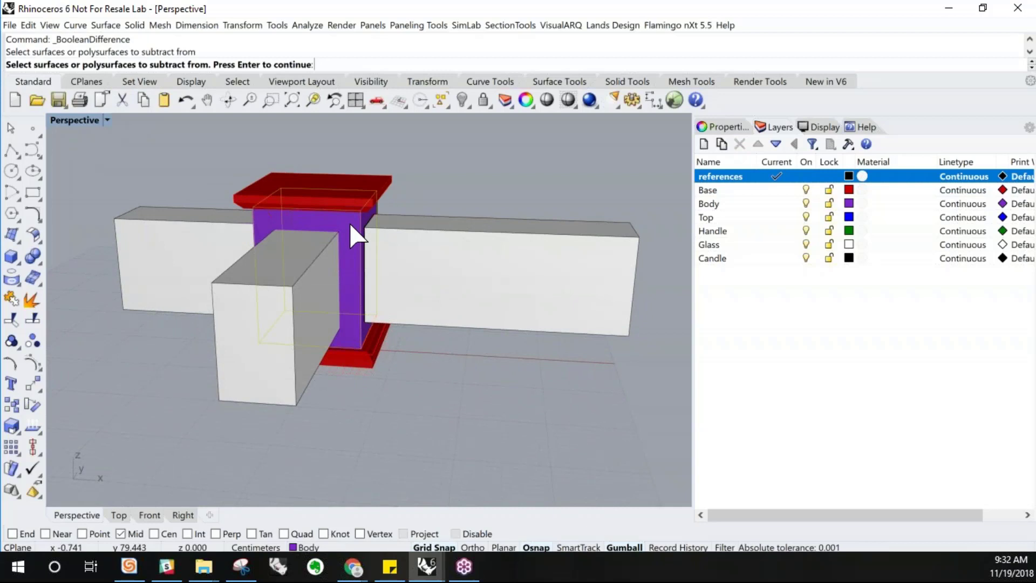
pyautogui.press('Return')
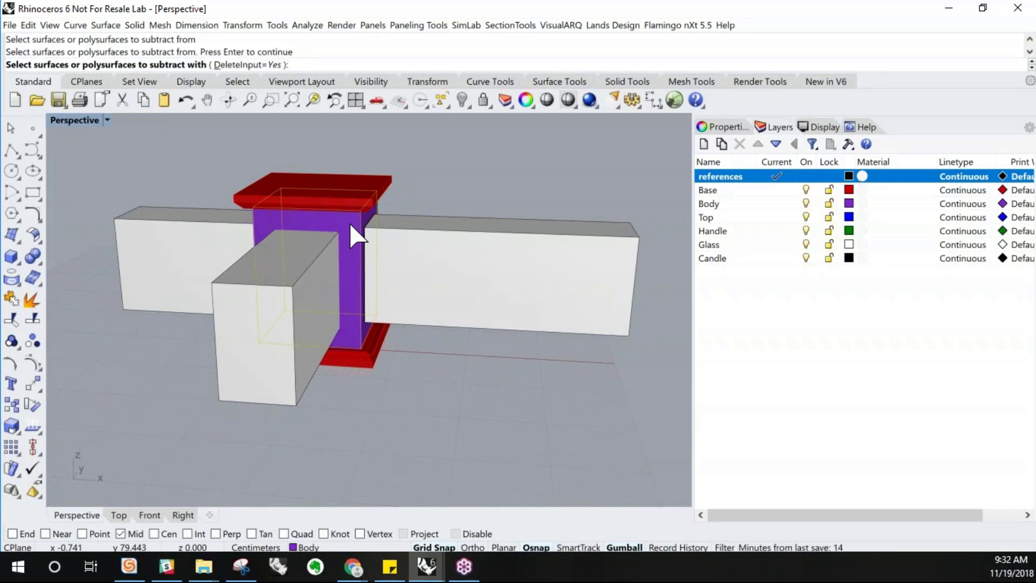
pyautogui.click(422, 259)
pyautogui.click(262, 335)
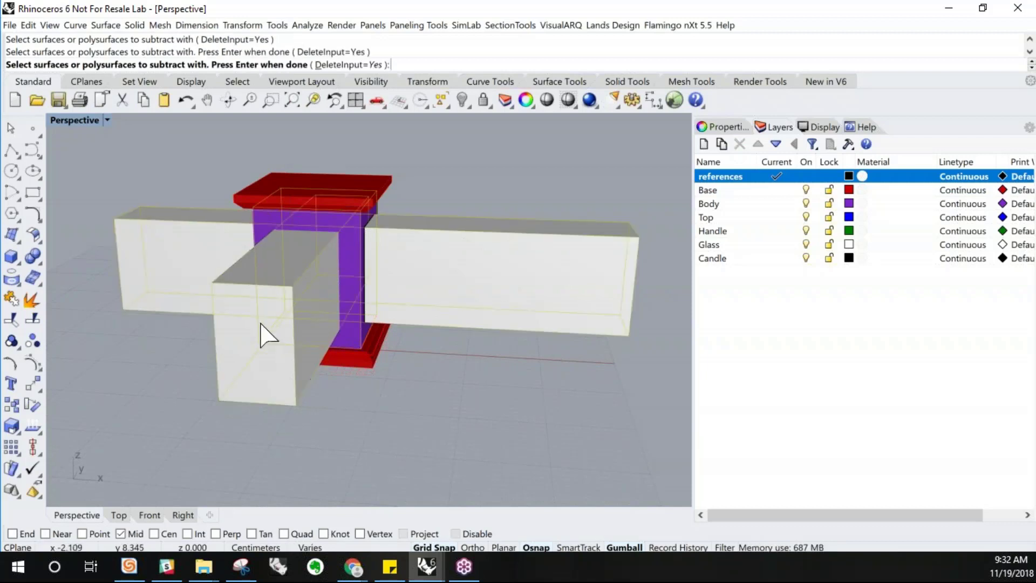
pyautogui.press('Return')
pyautogui.moveTo(313, 305); pyautogui.dragTo(390, 277, button='right')
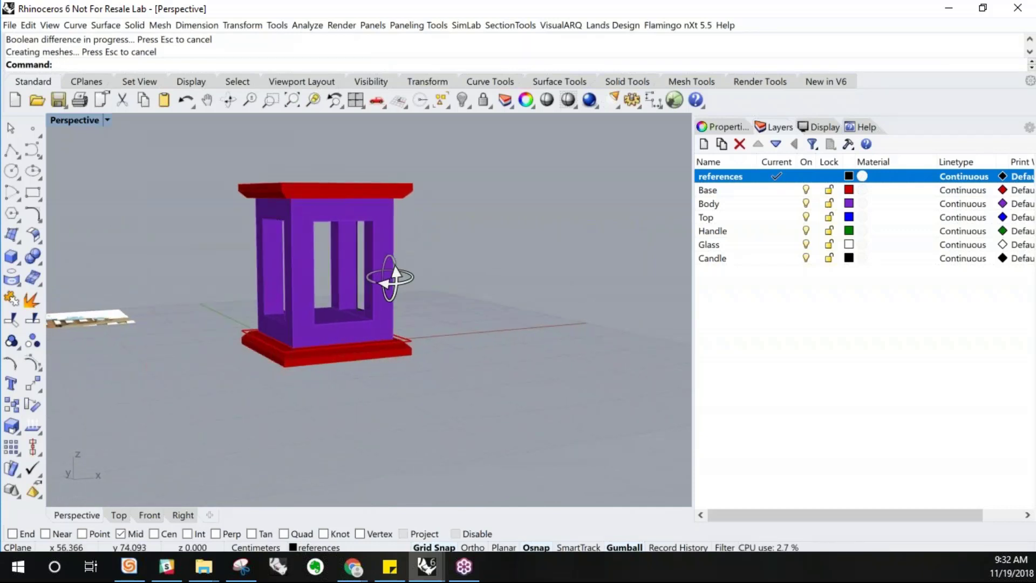
pyautogui.scroll(3, 383, 204)
pyautogui.moveTo(391, 348); pyautogui.dragTo(393, 361, button='right')
pyautogui.scroll(-2, 287, 421)
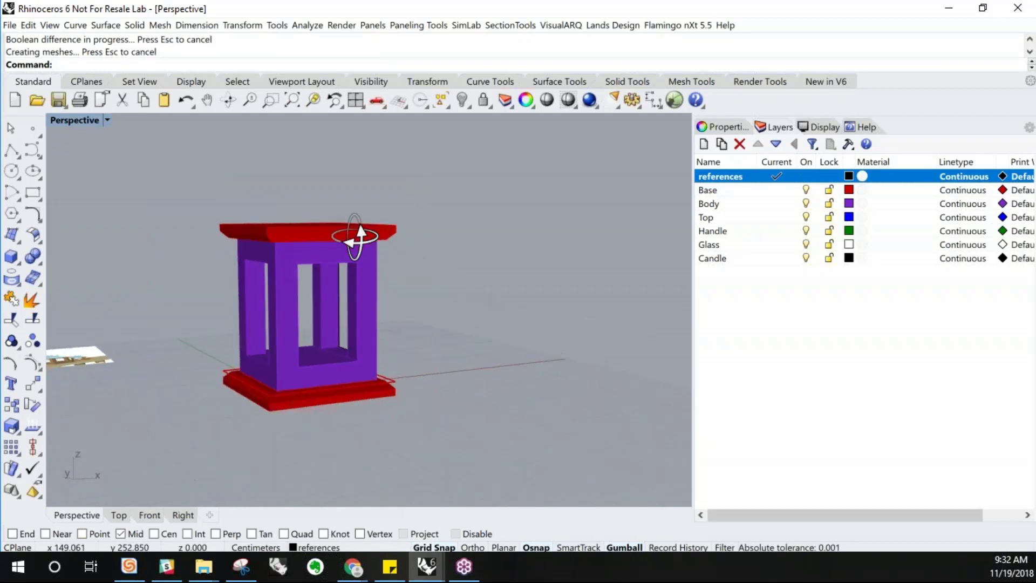
pyautogui.scroll(1, 337, 374)
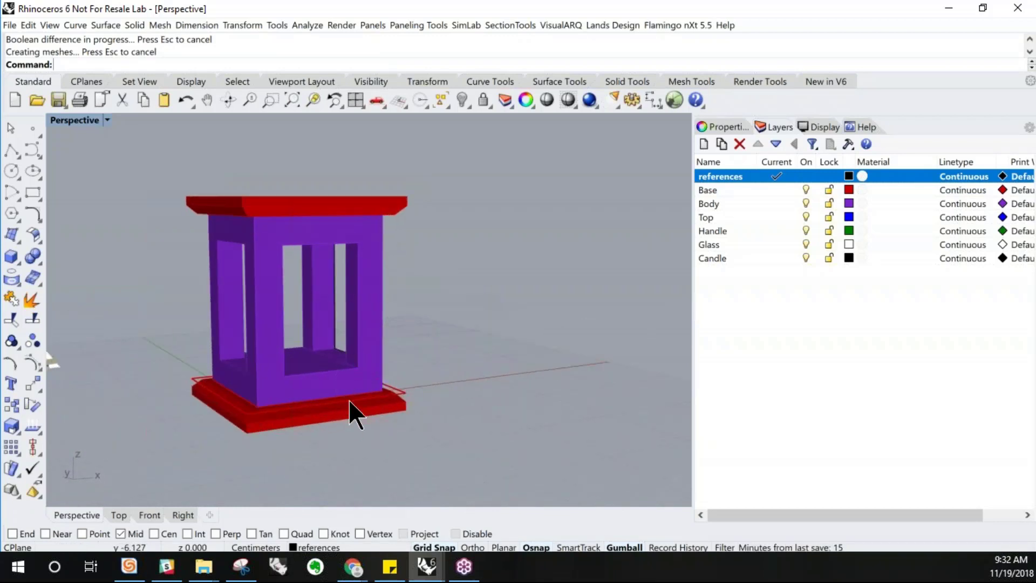
# Lower the top part down onto the body so the body's upper end pokes into it, and switch the Front view to Shaded
pyautogui.moveTo(361, 360); pyautogui.dragTo(367, 374, button='right')
pyautogui.moveTo(298, 209); pyautogui.dragTo(409, 243, button='right')
pyautogui.click(343, 223)
pyautogui.doubleClick(59, 119)
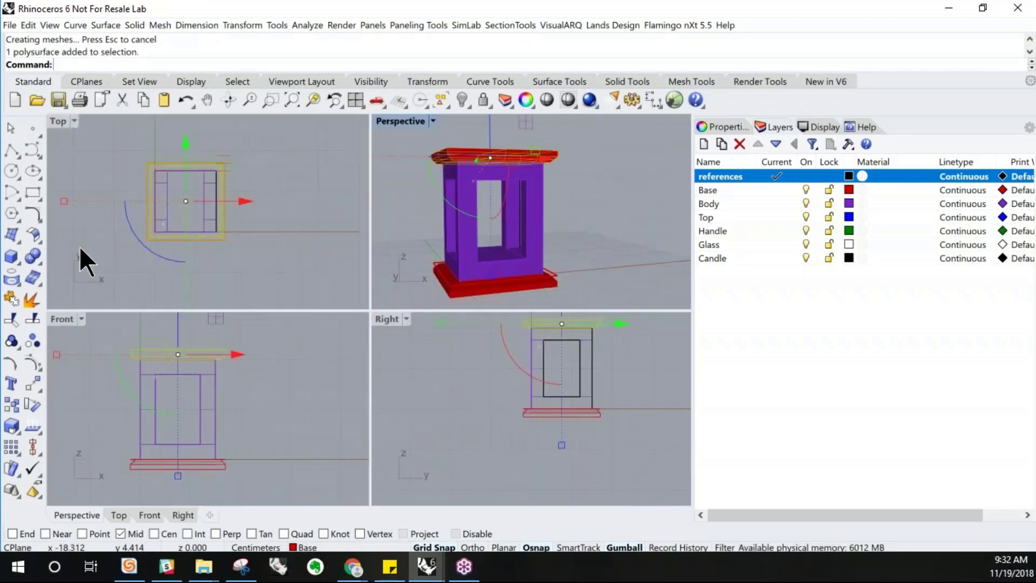
pyautogui.doubleClick(59, 318)
pyautogui.scroll(5, 332, 162)
pyautogui.moveTo(324, 170); pyautogui.dragTo(317, 291)
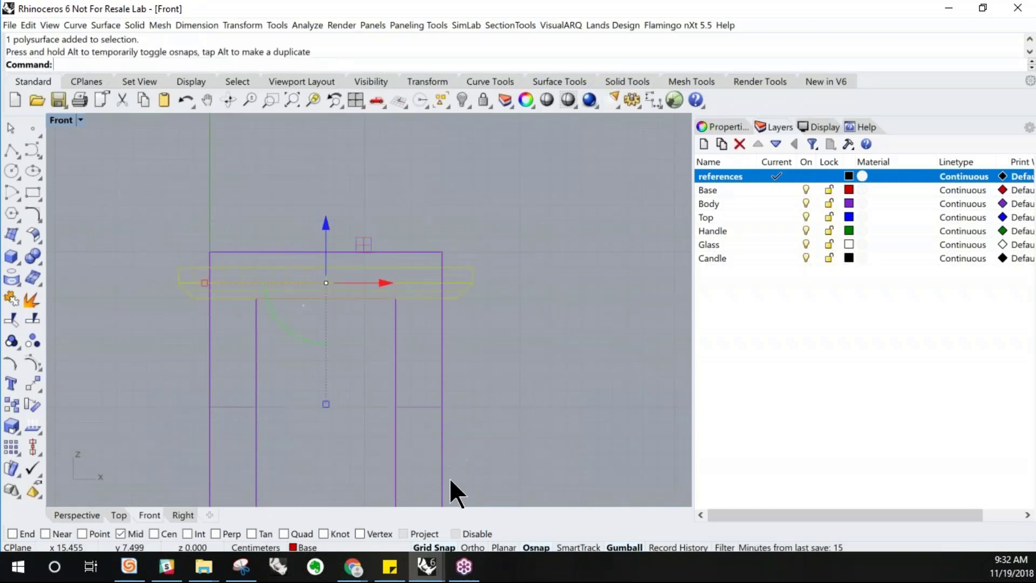
pyautogui.moveTo(429, 564)
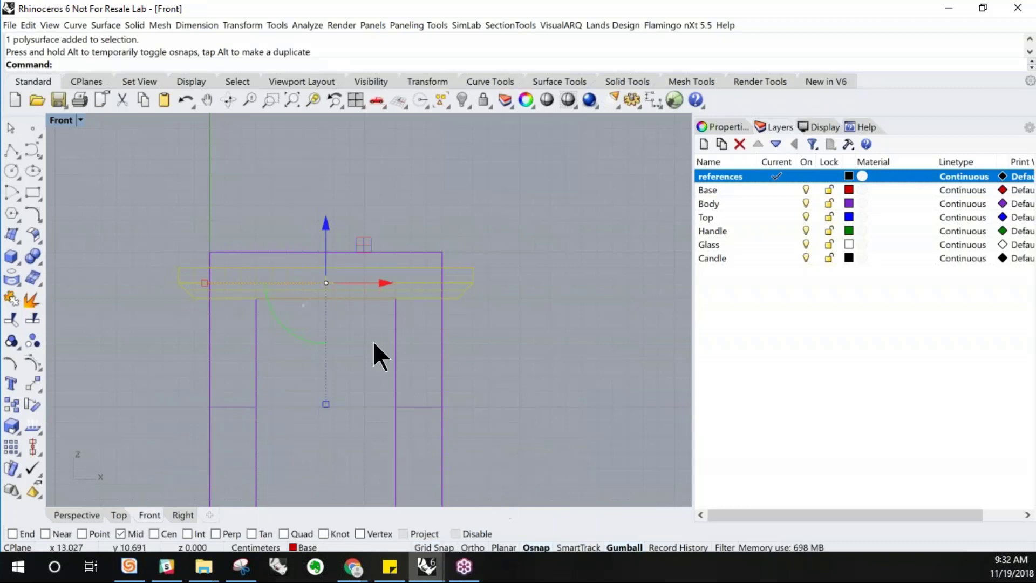
pyautogui.scroll(1, 322, 286)
pyautogui.moveTo(325, 222); pyautogui.dragTo(298, 273)
pyautogui.click(489, 196)
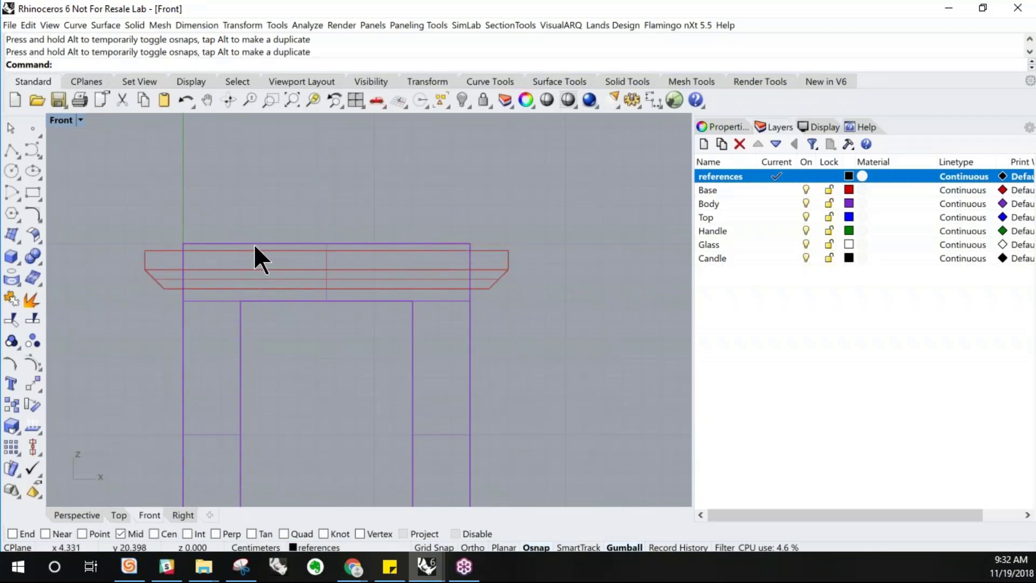
pyautogui.click(76, 120)
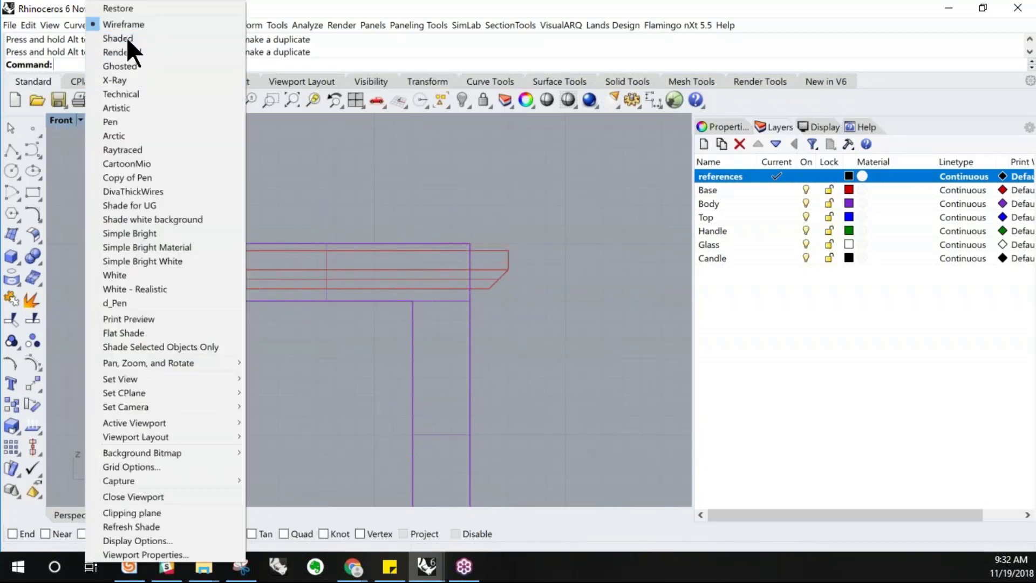
pyautogui.click(126, 37)
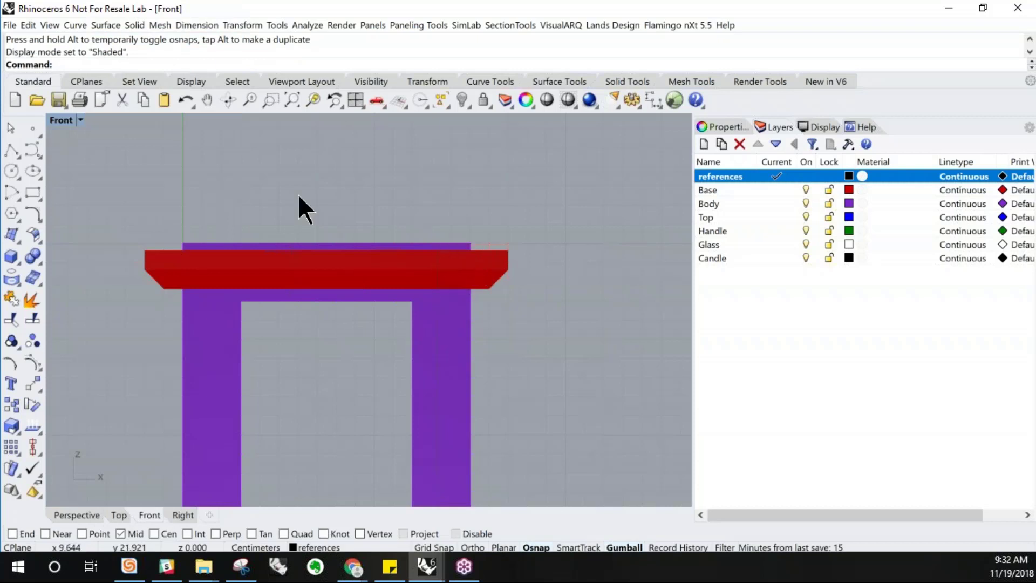
pyautogui.doubleClick(60, 121)
pyautogui.moveTo(400, 153); pyautogui.dragTo(397, 165, button='right')
pyautogui.doubleClick(382, 119)
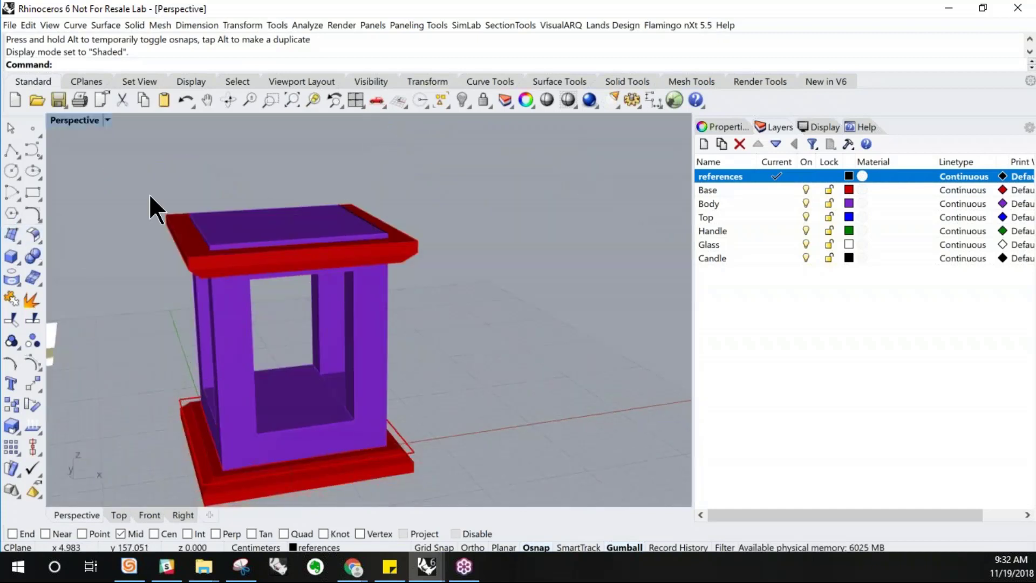
pyautogui.write('BooleanDifference')
pyautogui.press('Return')
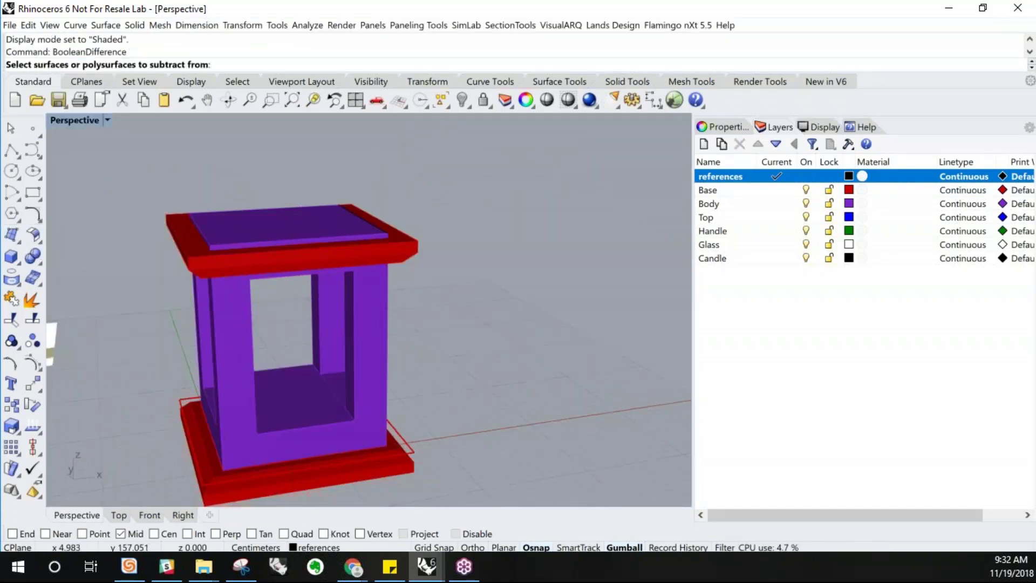
pyautogui.click(227, 332)
pyautogui.press('Escape')
pyautogui.rightClick(226, 329)
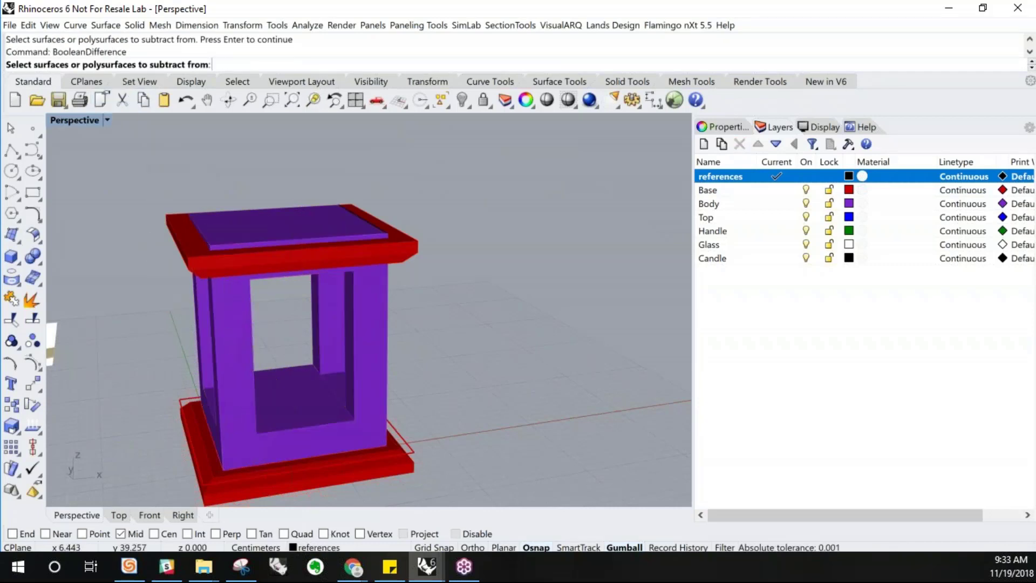
pyautogui.click(199, 261)
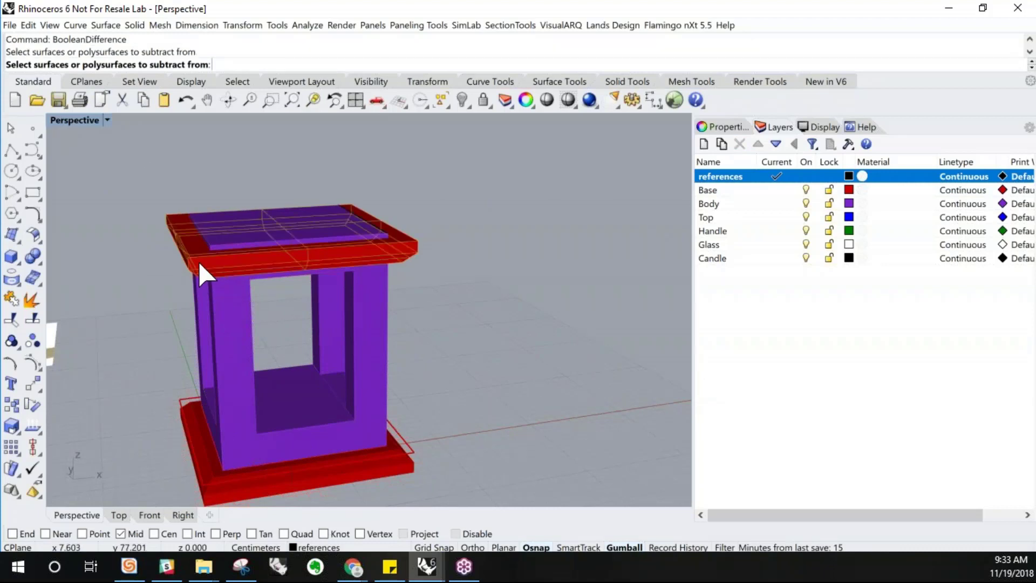
pyautogui.rightClick(198, 261)
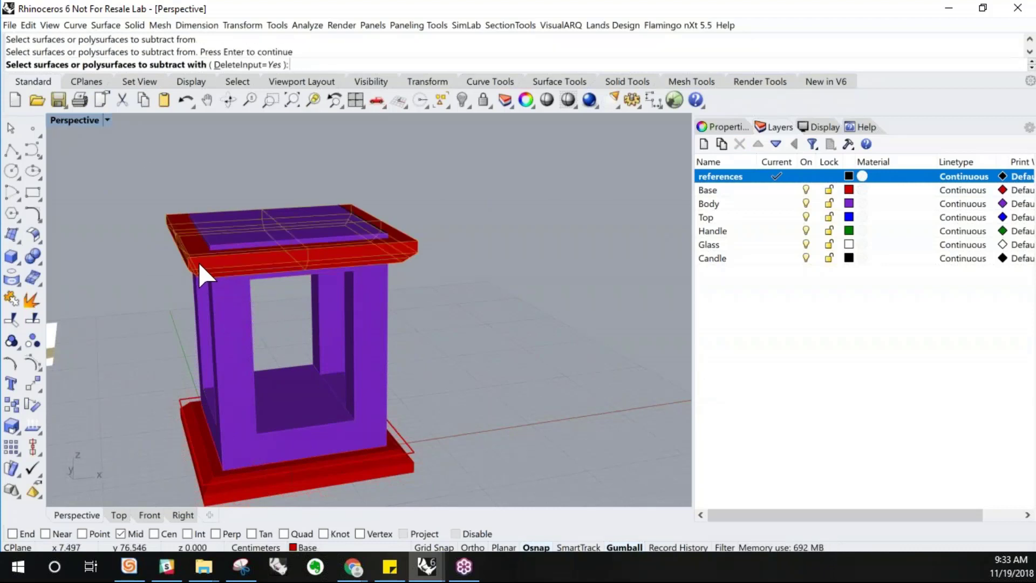
pyautogui.click(217, 233)
pyautogui.rightClick(218, 231)
pyautogui.moveTo(262, 271); pyautogui.dragTo(320, 276, button='right')
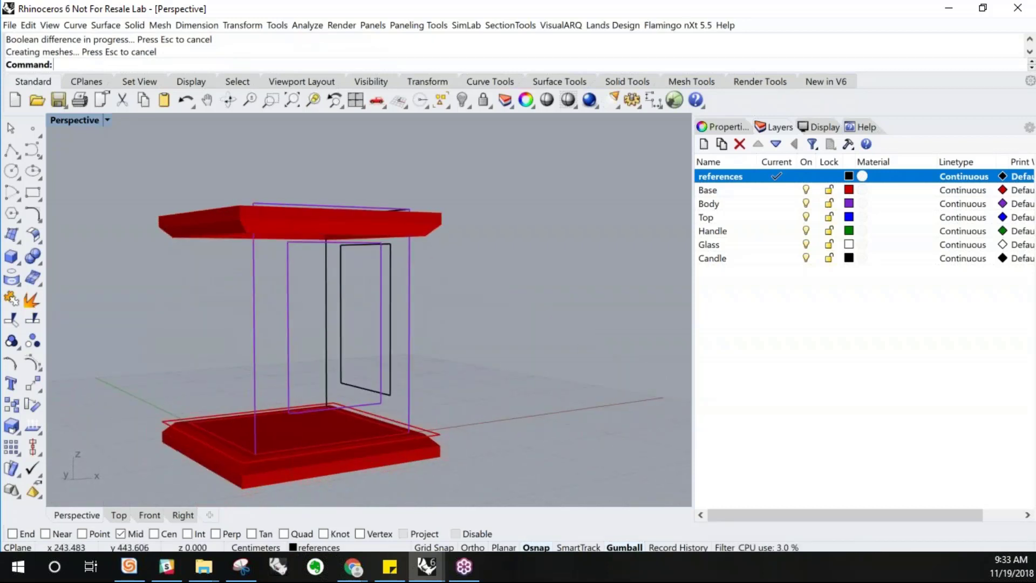
pyautogui.hotkey('ctrl', 'z')
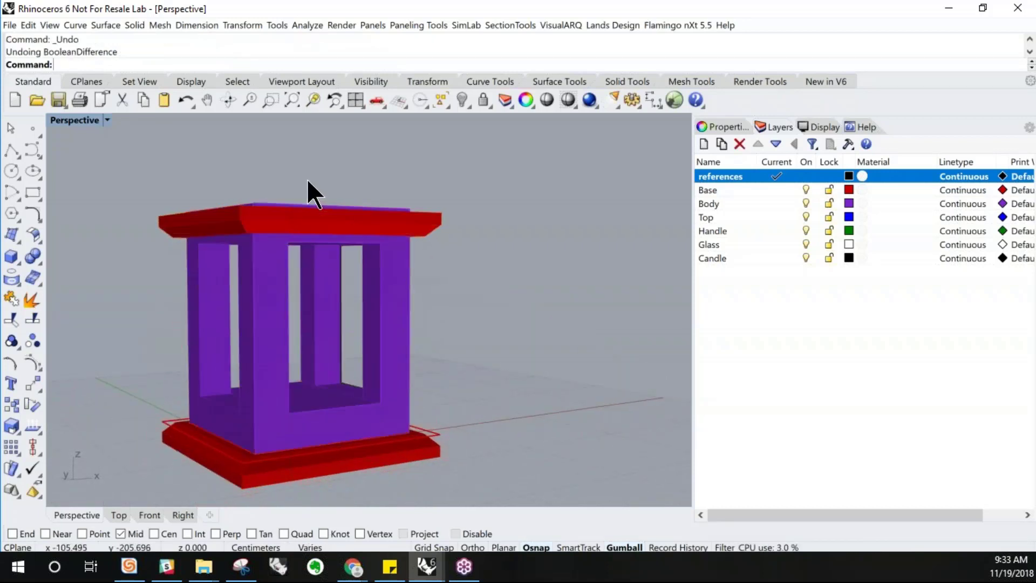
# Boolean-subtract the body from the top part with DeleteInput set to No, keeping the body
pyautogui.rightClick(271, 162)
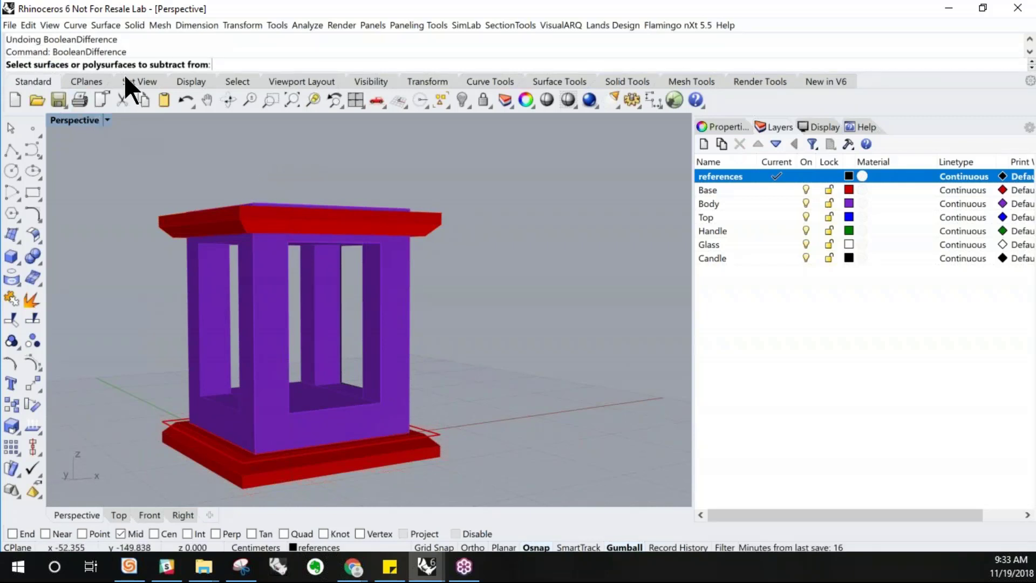
pyautogui.moveTo(268, 204); pyautogui.dragTo(264, 305, button='right')
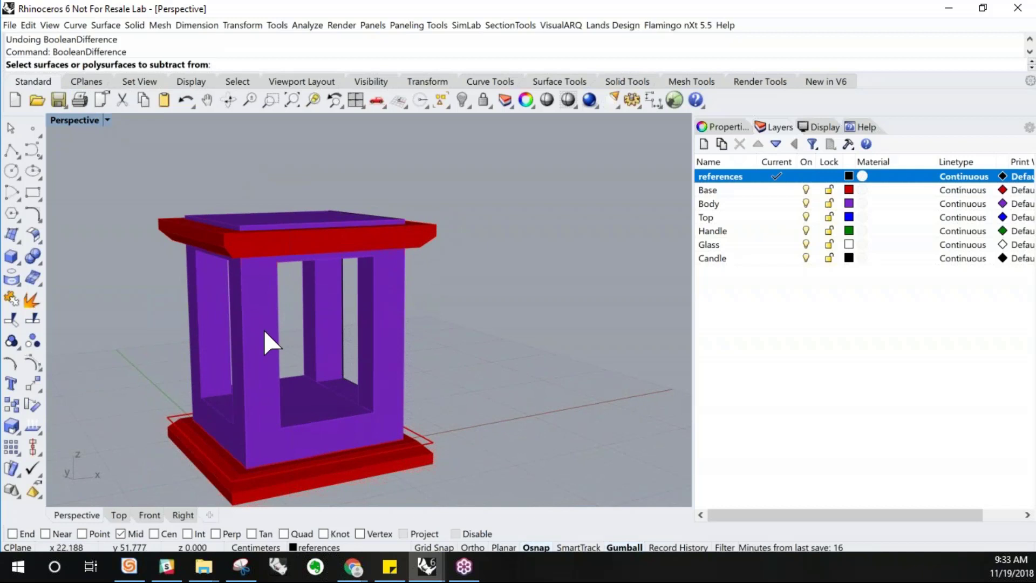
pyautogui.click(217, 240)
pyautogui.press('Return')
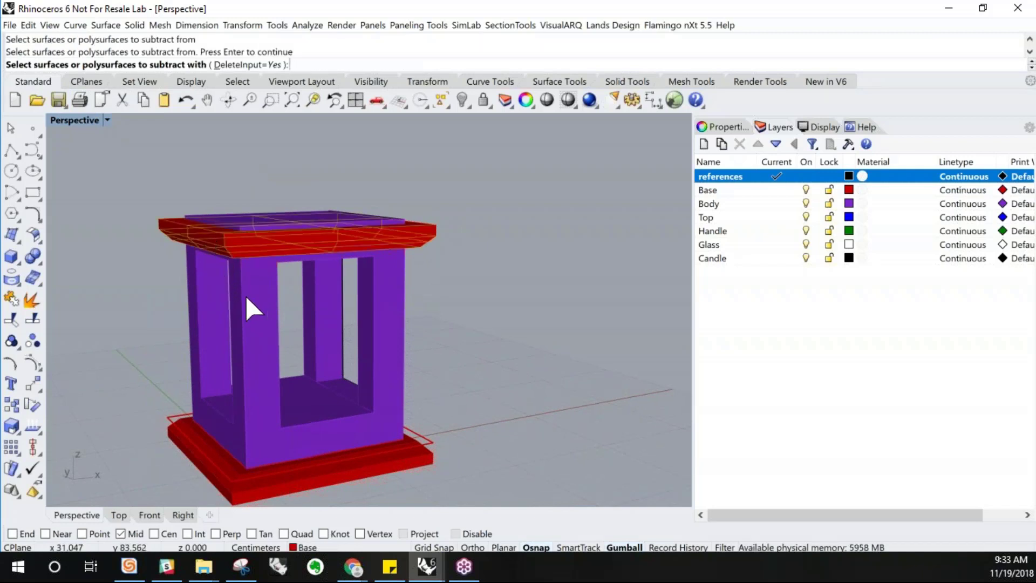
pyautogui.click(227, 67)
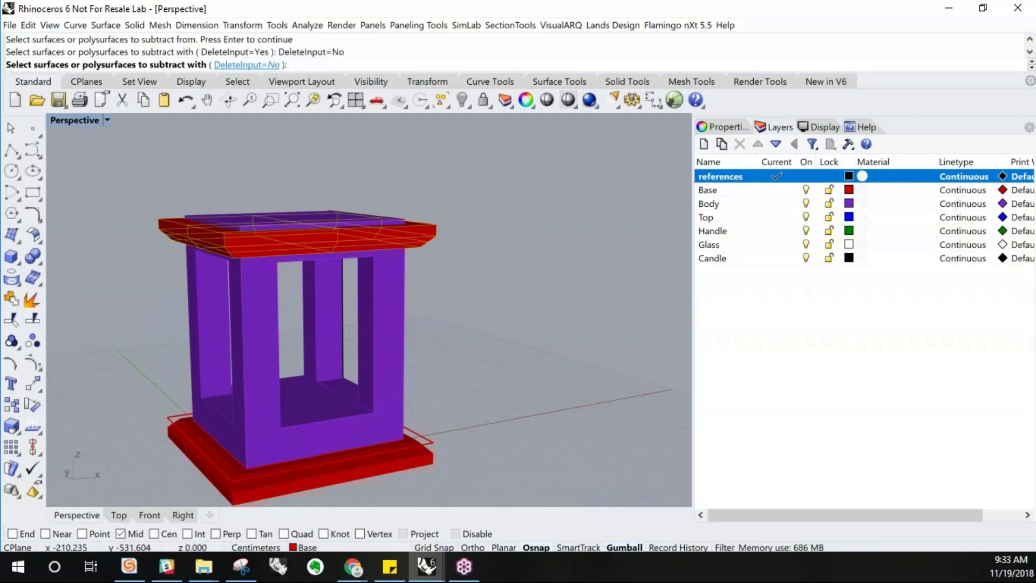
pyautogui.click(246, 302)
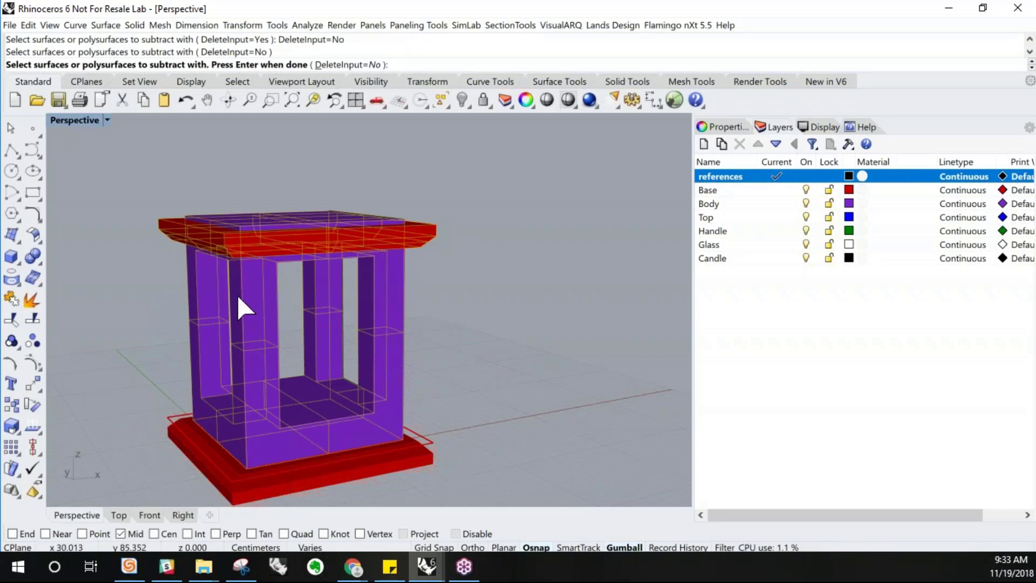
pyautogui.press('Return')
pyautogui.moveTo(285, 295)
pyautogui.mouseDown(button='right')
pyautogui.moveTo(275, 302)
pyautogui.moveTo(288, 282)
pyautogui.mouseUp(button='right')
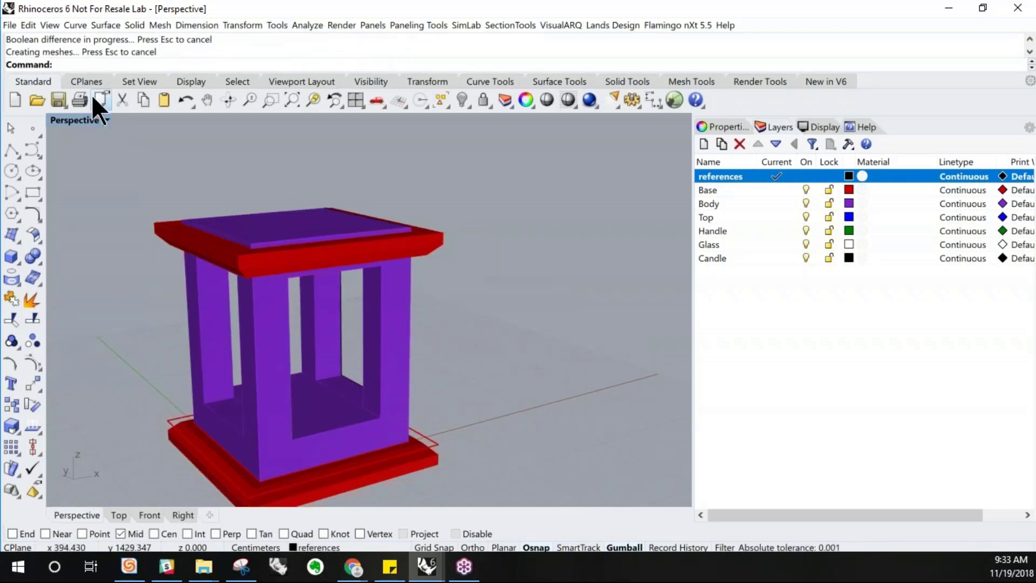
# Move the top part upward so it rests on the body's upper edge
pyautogui.doubleClick(66, 120)
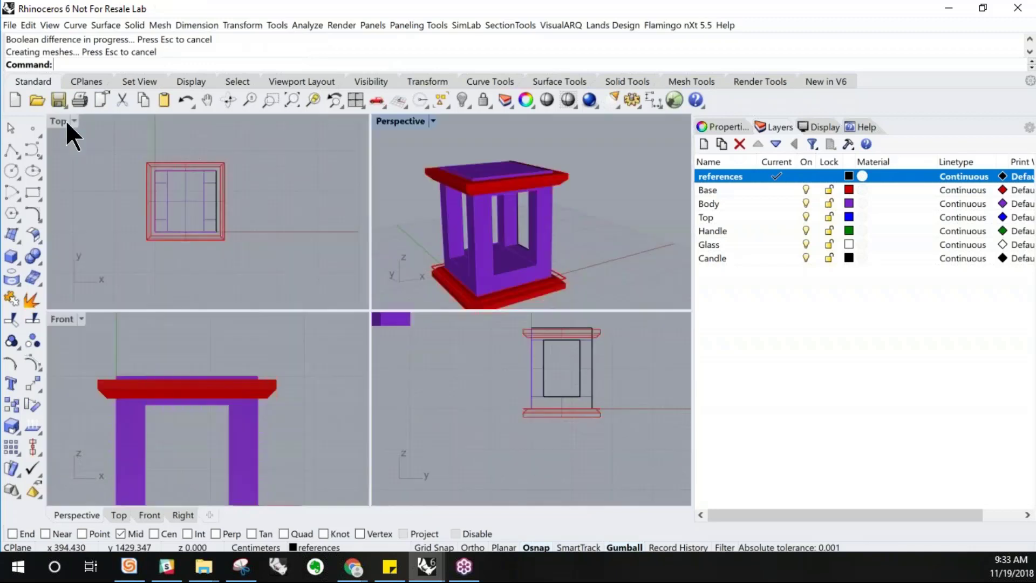
pyautogui.click(160, 396)
pyautogui.moveTo(192, 336); pyautogui.dragTo(189, 367)
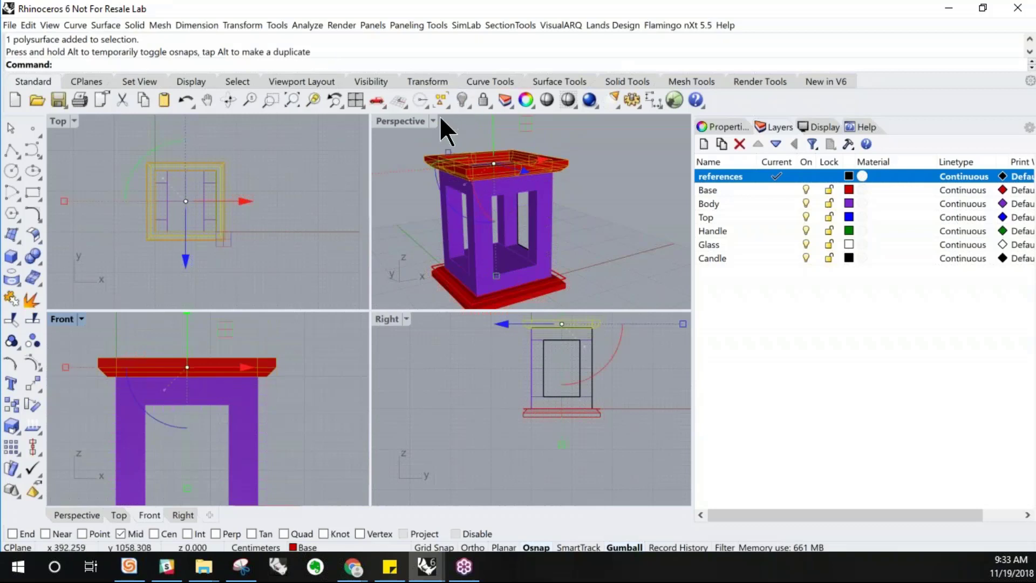
pyautogui.doubleClick(400, 120)
pyautogui.click(513, 194)
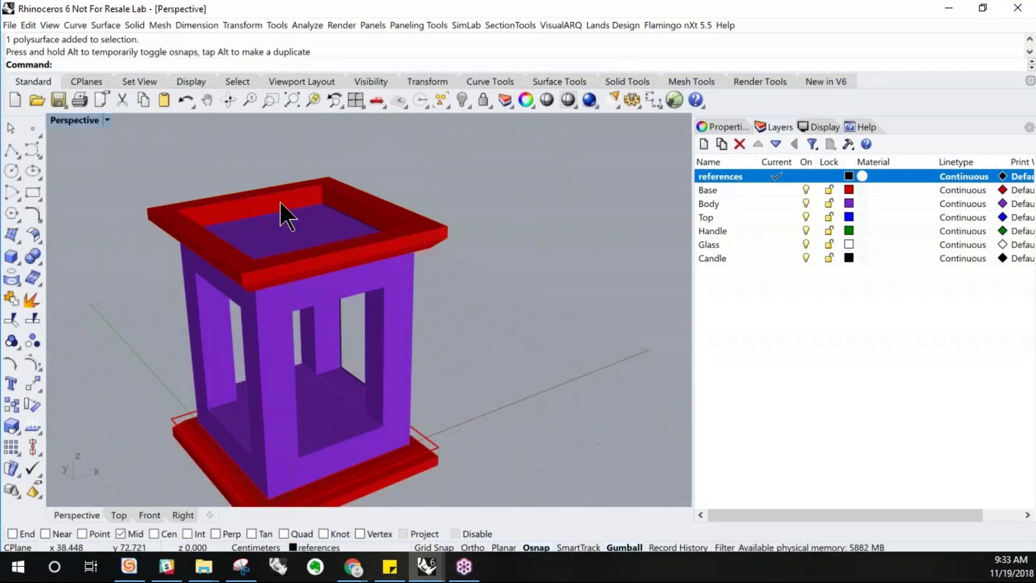
pyautogui.moveTo(383, 277)
pyautogui.mouseDown(button='right')
pyautogui.moveTo(370, 259)
pyautogui.moveTo(387, 259)
pyautogui.mouseUp(button='right')
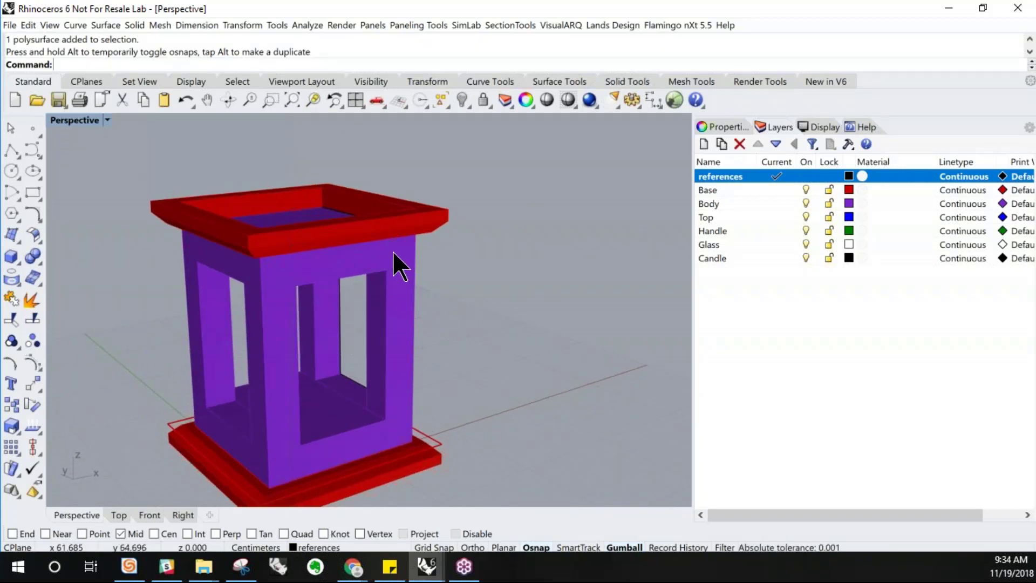
pyautogui.click(381, 224)
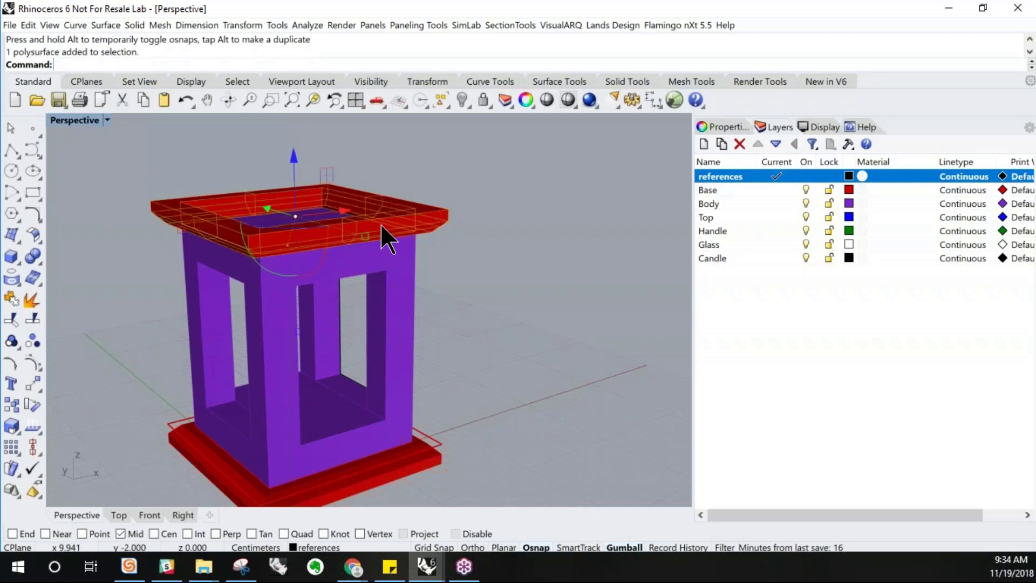
pyautogui.moveTo(387, 226); pyautogui.dragTo(402, 225, button='right')
pyautogui.doubleClick(73, 119)
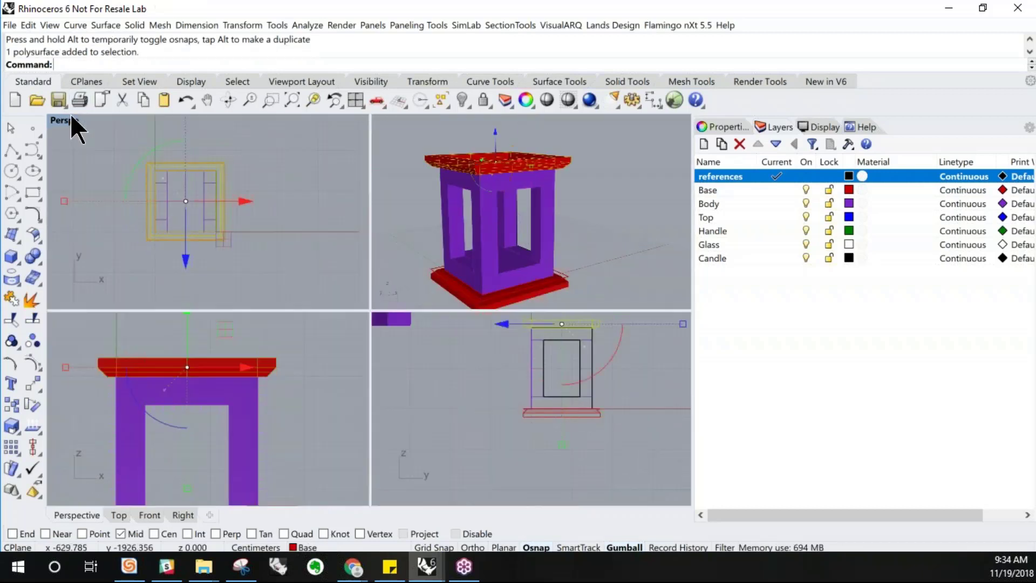
pyautogui.doubleClick(63, 317)
pyautogui.moveTo(322, 169); pyautogui.dragTo(322, 207)
pyautogui.moveTo(328, 263); pyautogui.dragTo(328, 263)
pyautogui.click(214, 117)
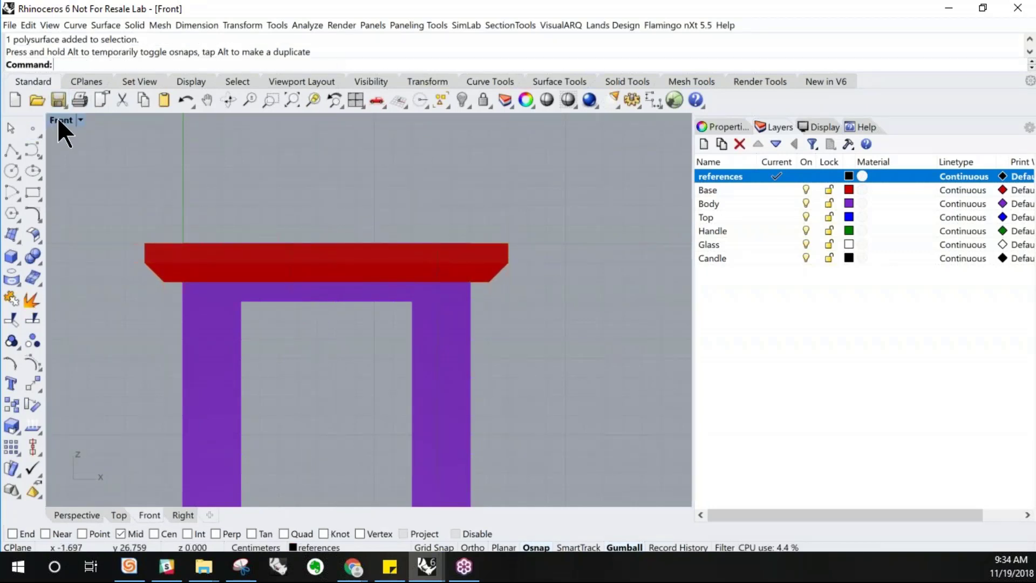
# Compare the model with the lantern reference picture in the Perspective and Top views
pyautogui.doubleClick(57, 118)
pyautogui.doubleClick(400, 121)
pyautogui.moveTo(412, 220); pyautogui.dragTo(400, 296, button='right')
pyautogui.scroll(-3, 522, 338)
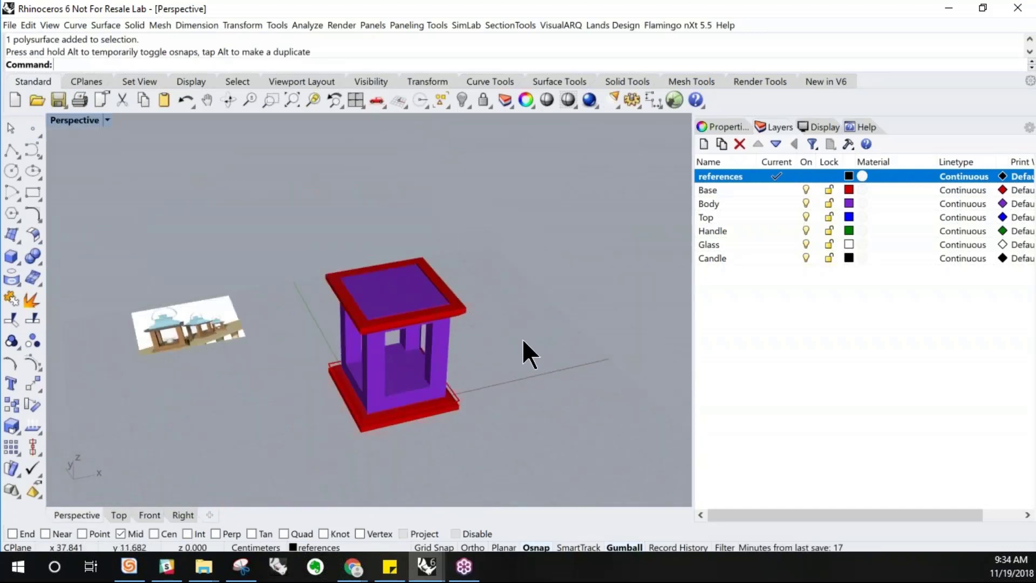
pyautogui.scroll(10, 300, 357)
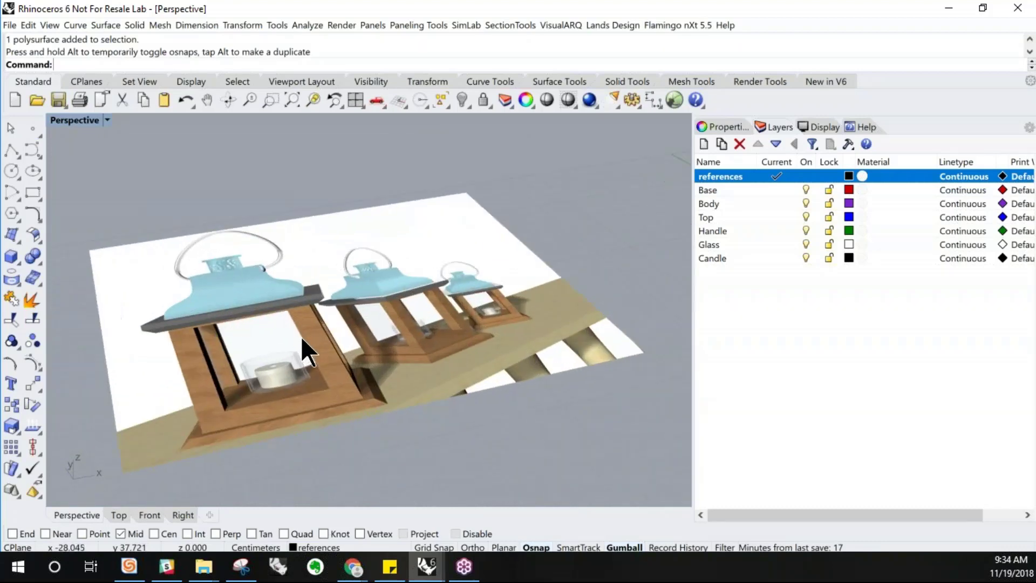
pyautogui.scroll(1, 300, 335)
pyautogui.doubleClick(71, 118)
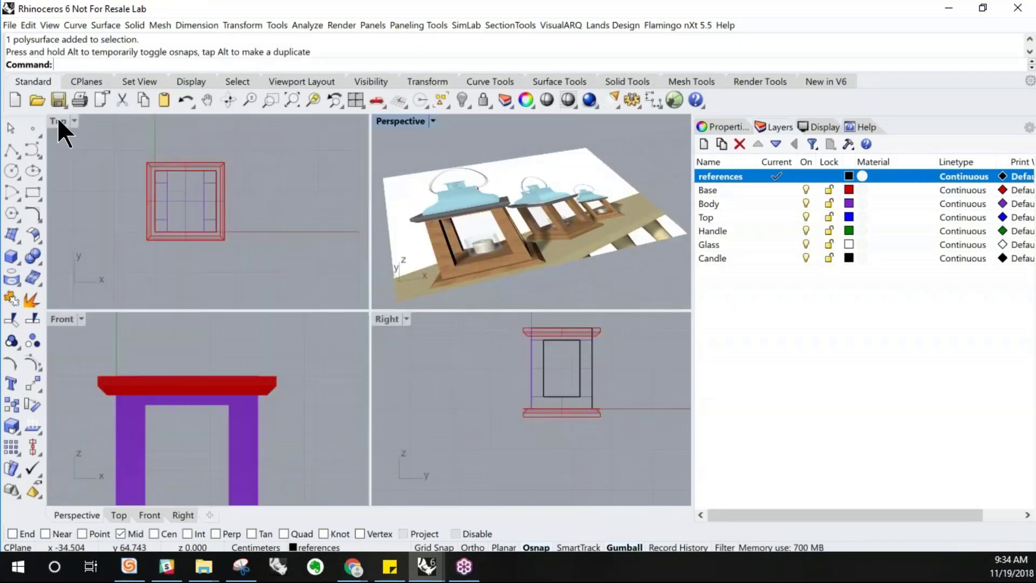
pyautogui.doubleClick(58, 119)
pyautogui.scroll(-3, 387, 358)
pyautogui.scroll(3, 286, 292)
pyautogui.scroll(6, 286, 292)
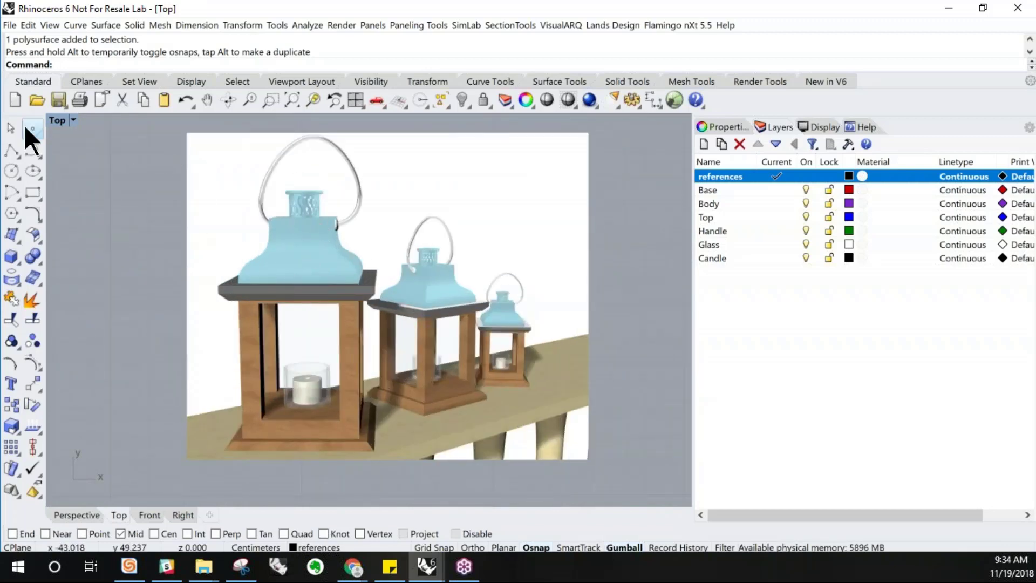
pyautogui.doubleClick(53, 120)
pyautogui.click(416, 122)
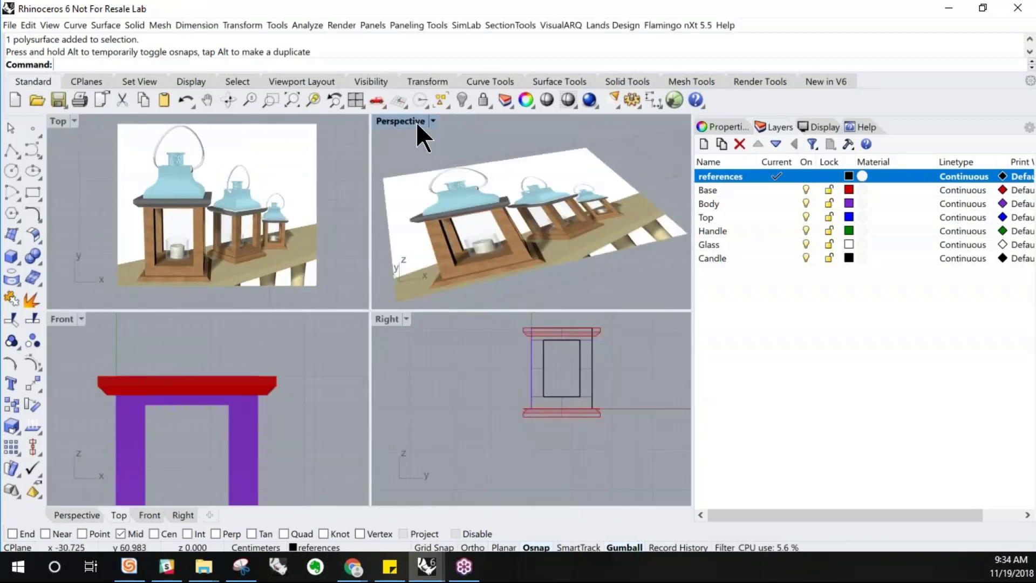
pyautogui.doubleClick(417, 122)
pyautogui.scroll(-6, 290, 286)
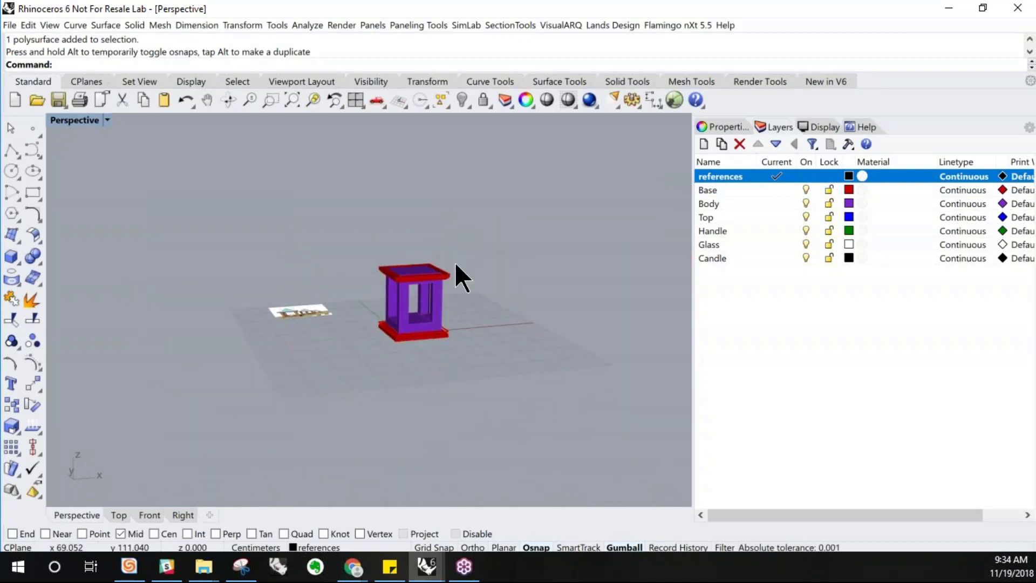
pyautogui.scroll(5, 455, 261)
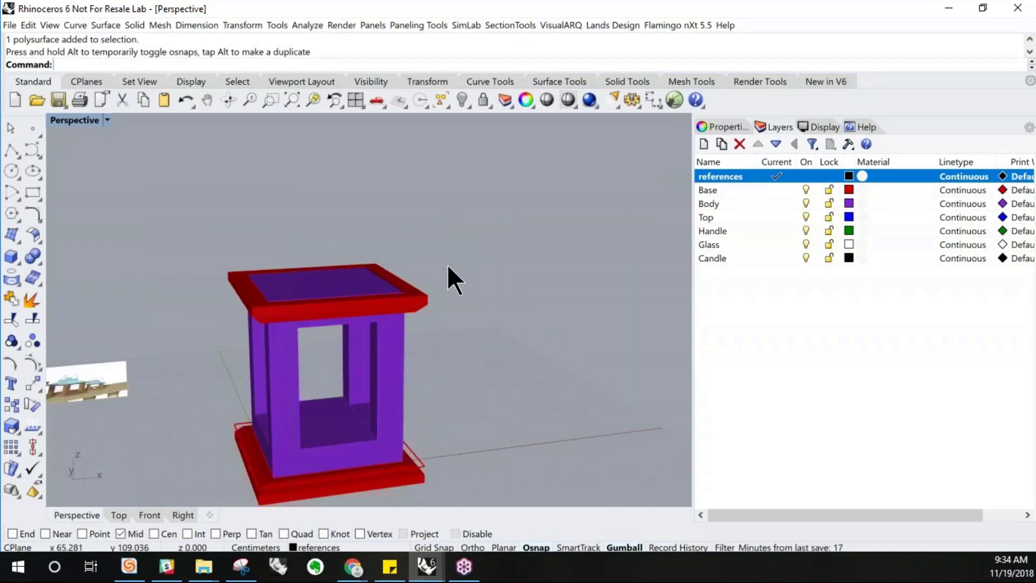
# Duplicate the border of the body's upper face, visible inside the top frame, with DupFaceBorder
pyautogui.moveTo(449, 260); pyautogui.dragTo(418, 263, button='right')
pyautogui.scroll(4, 353, 294)
pyautogui.click(353, 292)
pyautogui.press('Escape')
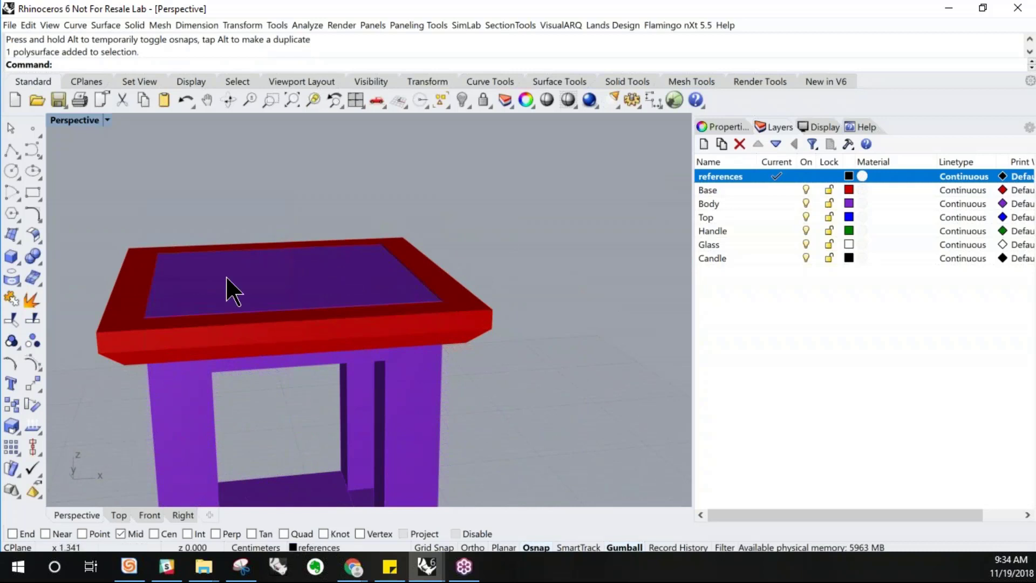
pyautogui.click(291, 295)
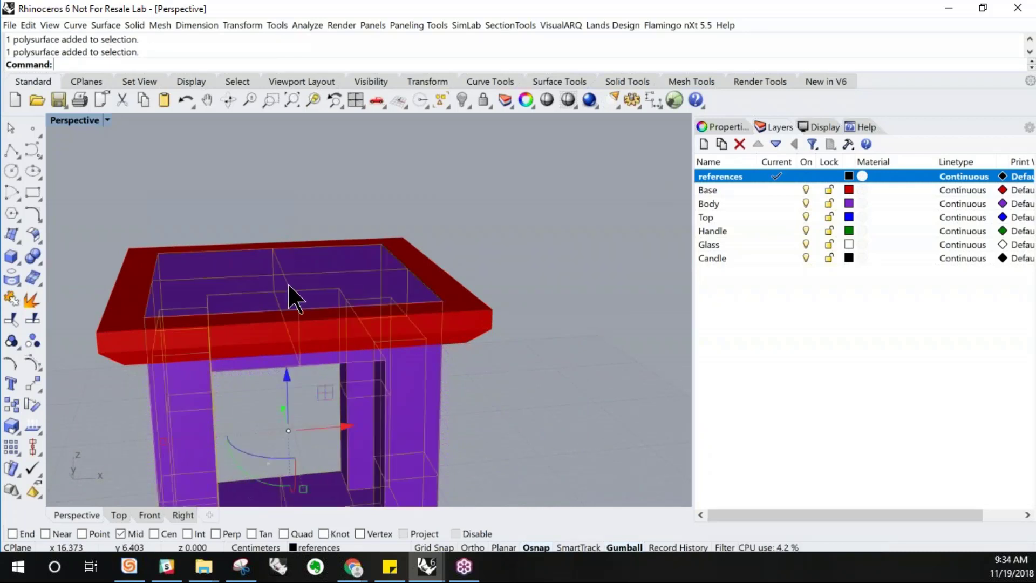
pyautogui.press('Escape')
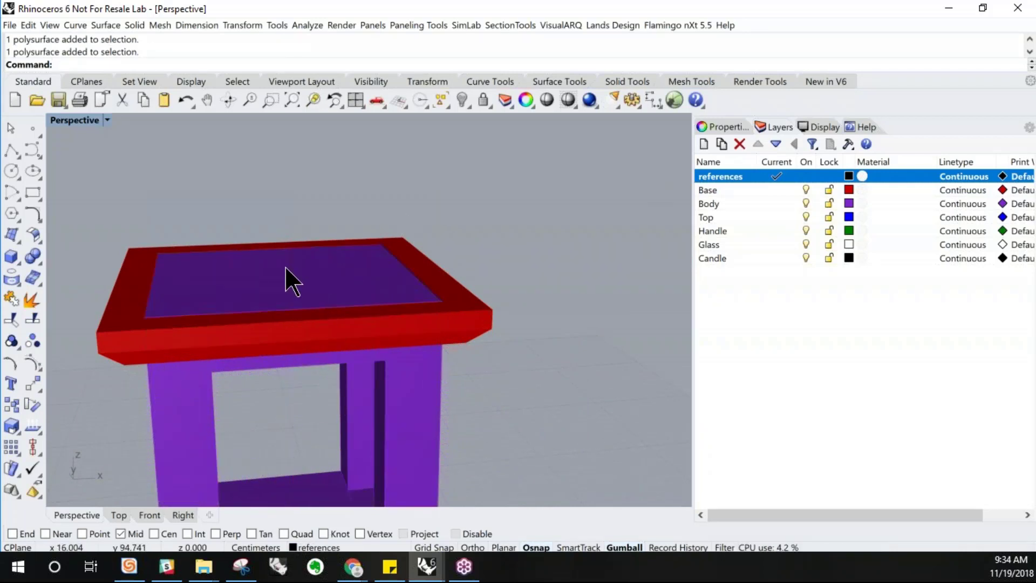
pyautogui.write('DupFaceBorder')
pyautogui.press('Return')
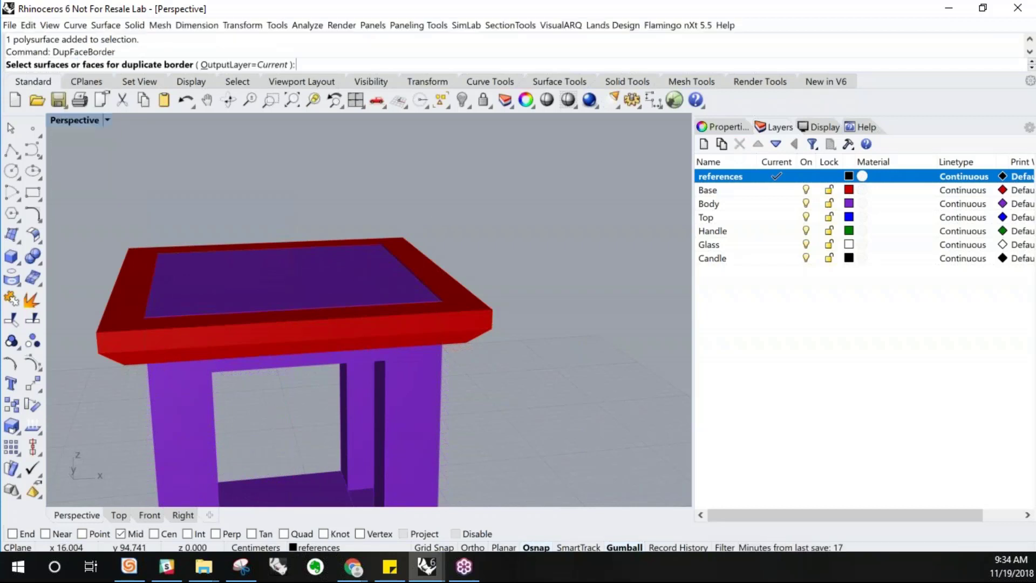
pyautogui.click(291, 295)
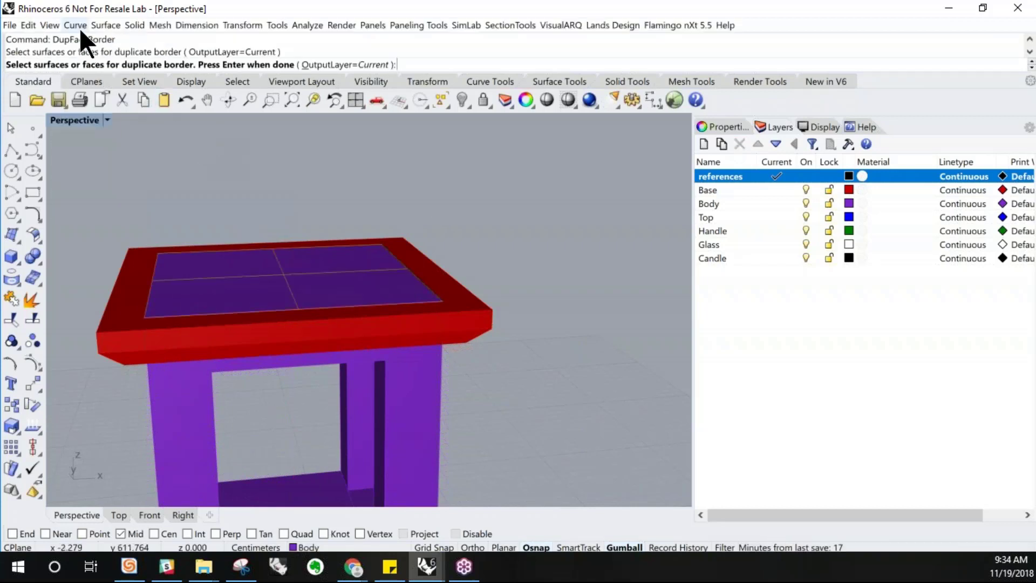
pyautogui.click(80, 28)
pyautogui.moveTo(125, 428)
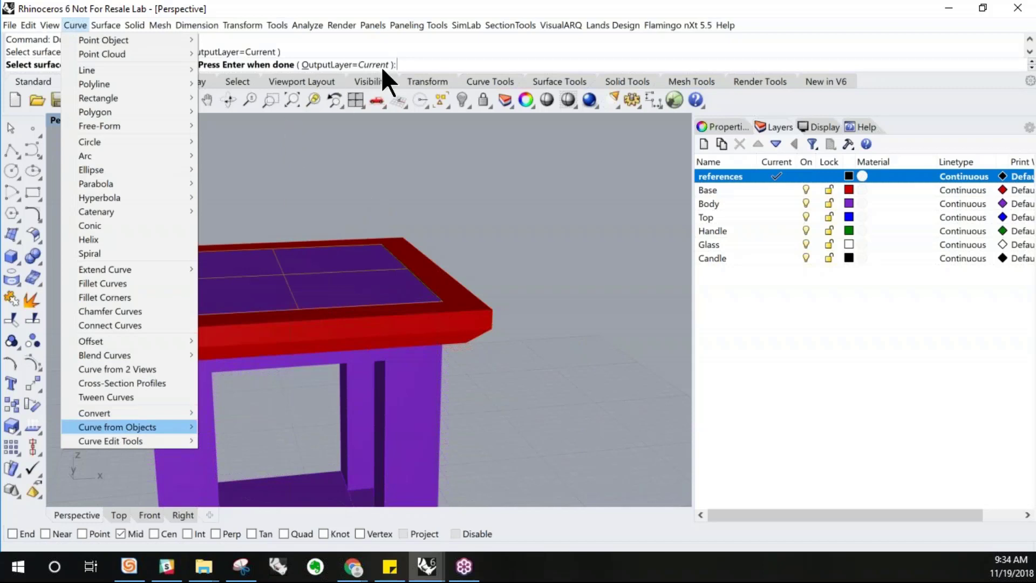
pyautogui.click(394, 58)
pyautogui.press('Return')
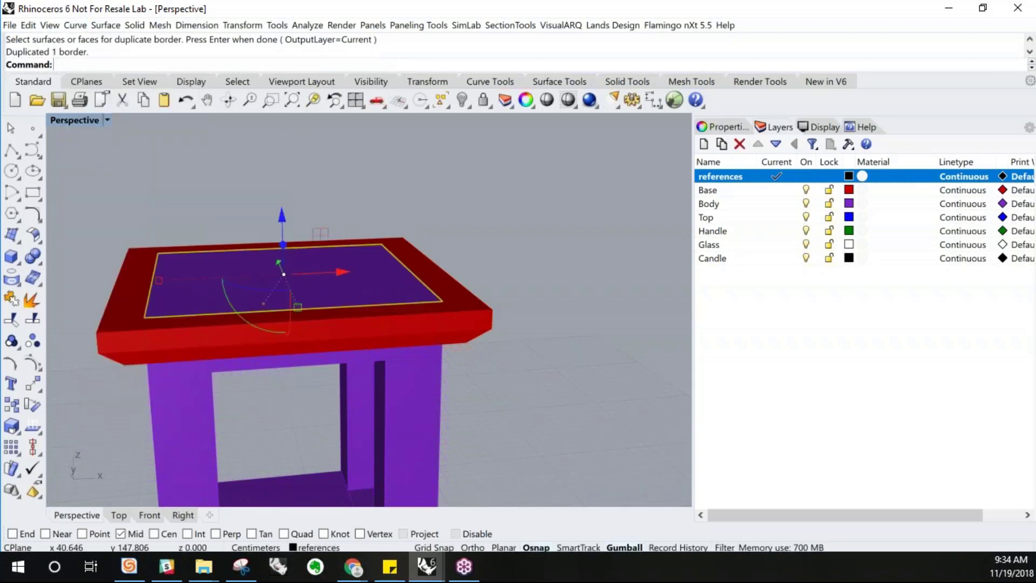
# Place a point at the center of the duplicated border curve using the center object snap
pyautogui.moveTo(434, 307); pyautogui.dragTo(428, 324, button='right')
pyautogui.moveTo(504, 324); pyautogui.dragTo(330, 304, button='right')
pyautogui.scroll(4, 229, 281)
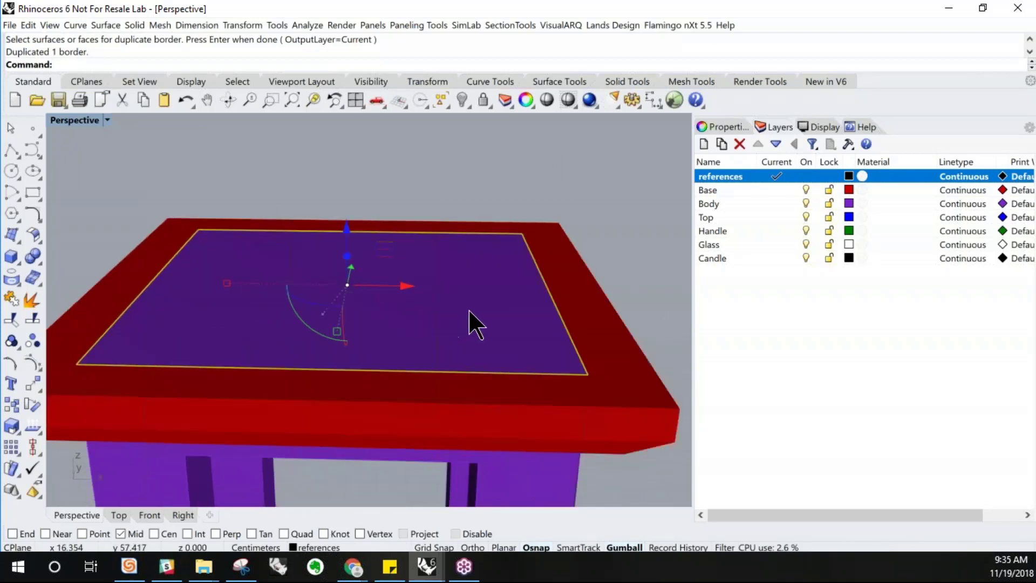
pyautogui.click(170, 161)
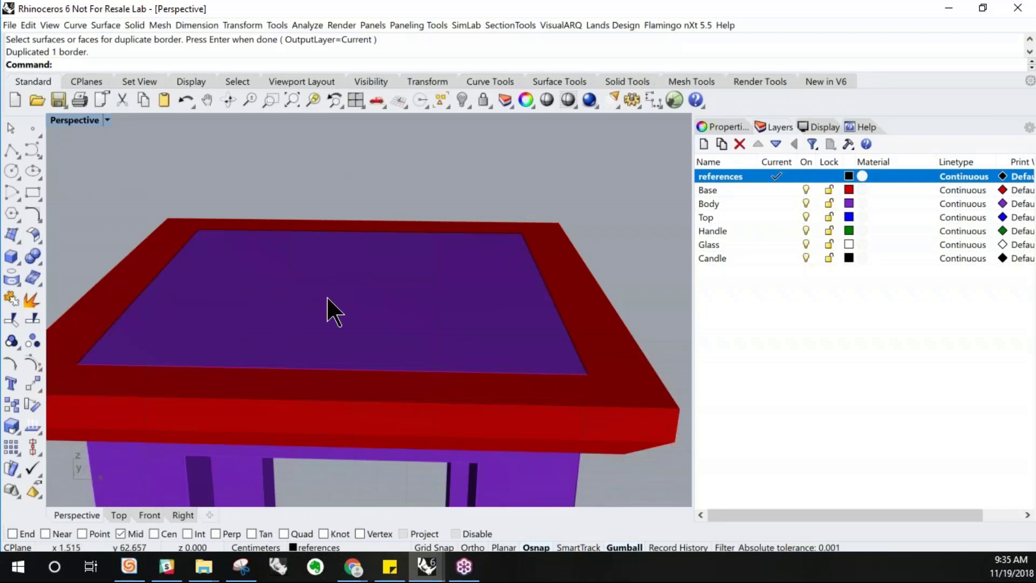
pyautogui.moveTo(404, 354); pyautogui.dragTo(396, 342, button='right')
pyautogui.click(394, 341)
pyautogui.click(435, 190)
pyautogui.moveTo(370, 277); pyautogui.dragTo(294, 298, button='right')
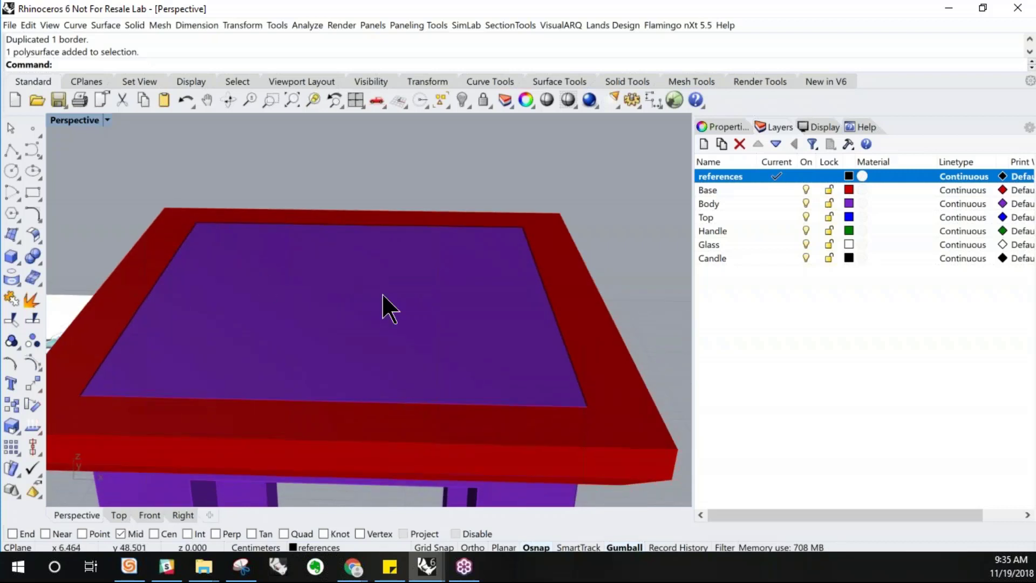
pyautogui.click(31, 131)
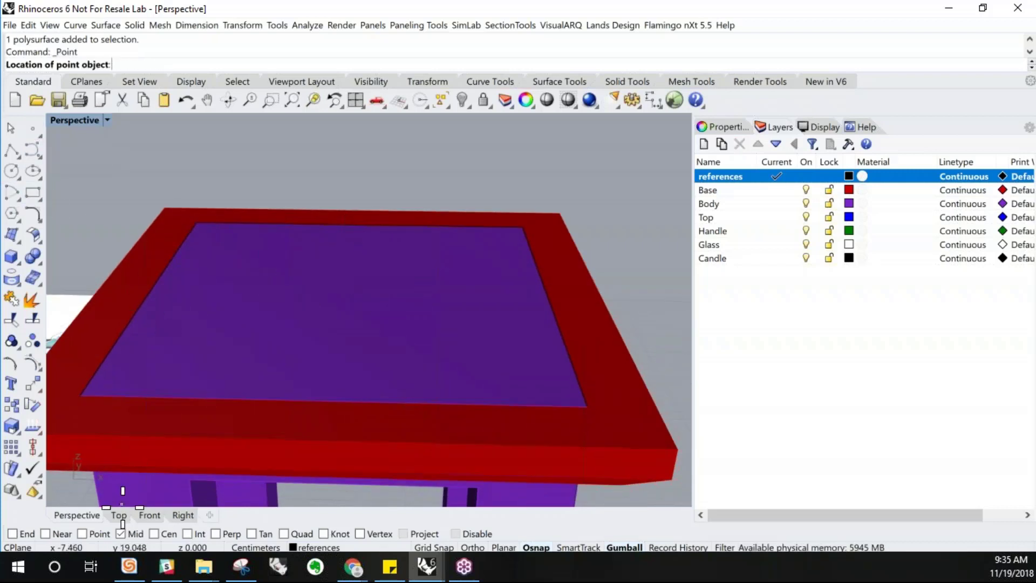
pyautogui.click(154, 534)
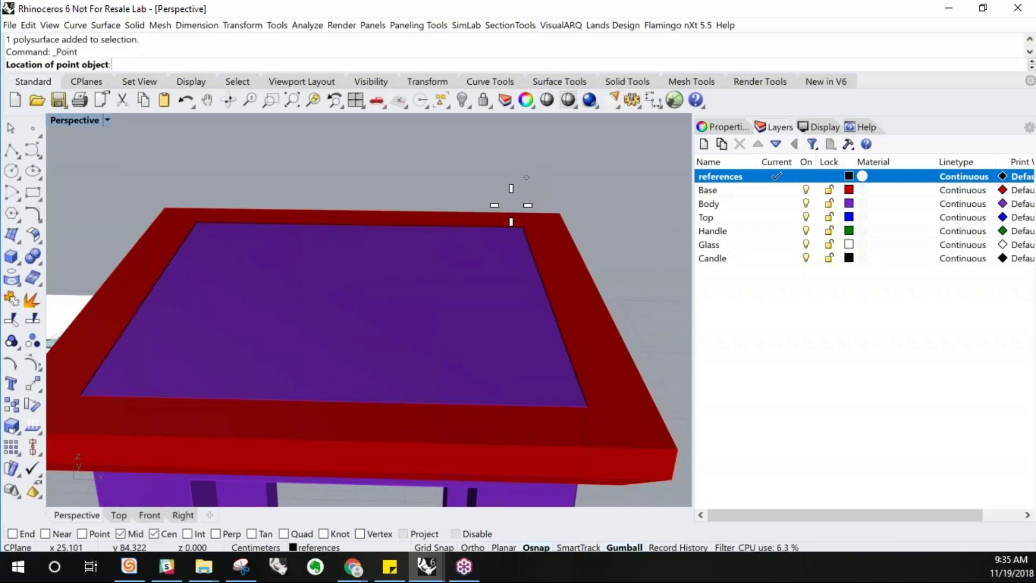
pyautogui.click(502, 229)
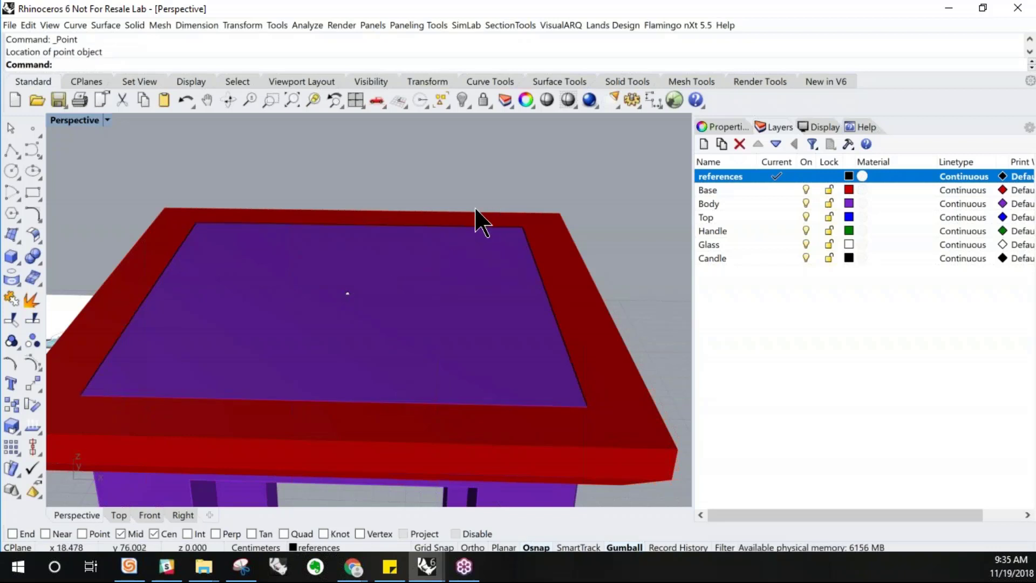
pyautogui.scroll(-5, 403, 281)
pyautogui.scroll(3, 397, 271)
pyautogui.click(394, 249)
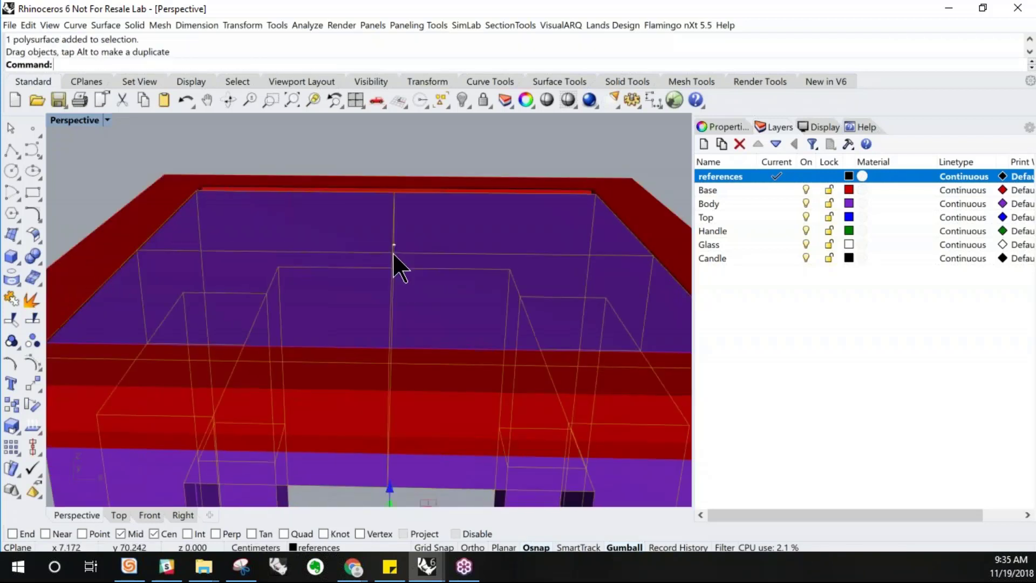
pyautogui.hotkey('ctrl', 'z')
pyautogui.press('Escape')
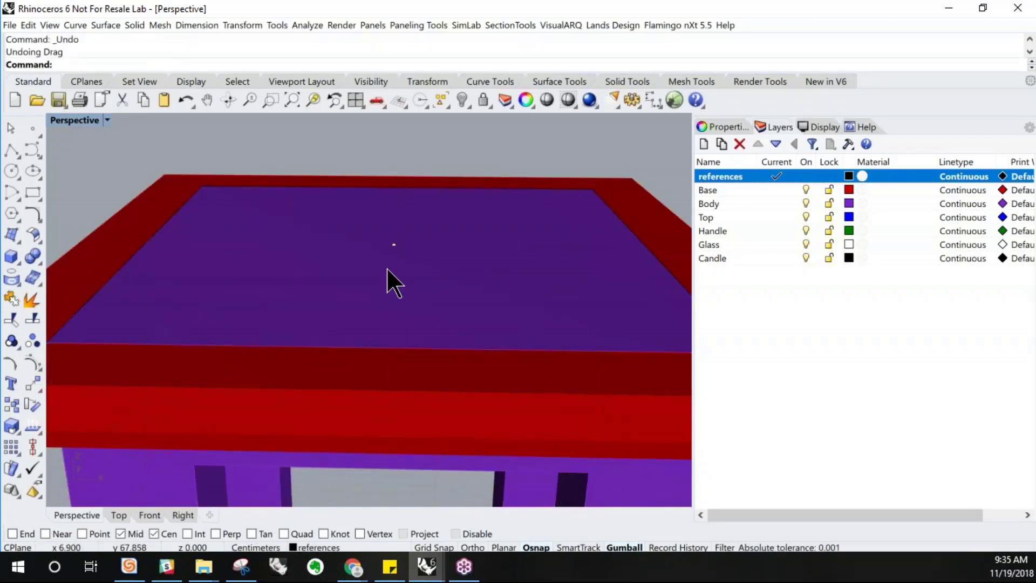
# Draw a vertical polyline 8 cm straight up from the center point, finishing it in the Front view
pyautogui.scroll(-3, 387, 270)
pyautogui.moveTo(430, 302); pyautogui.dragTo(427, 278, button='right')
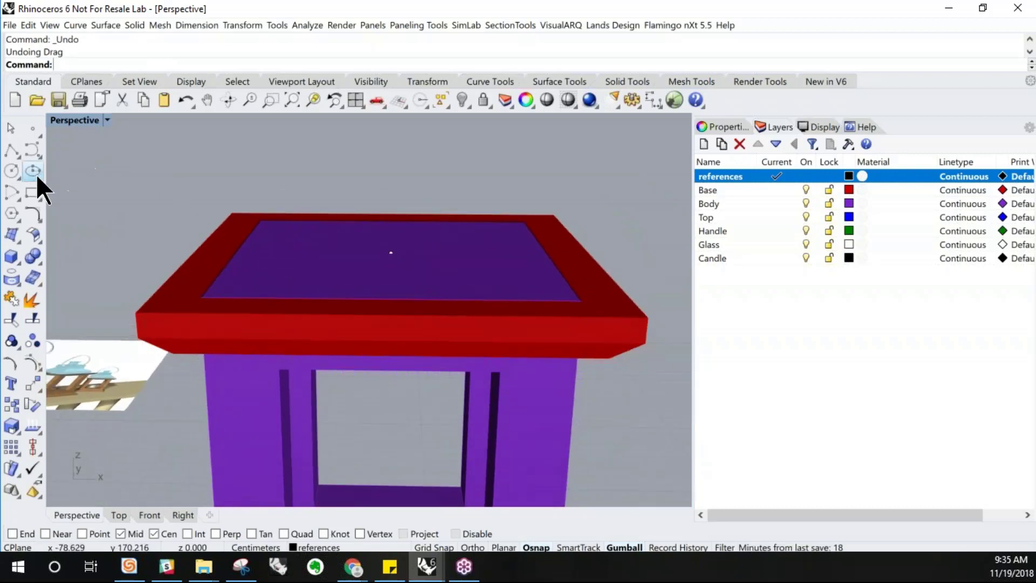
pyautogui.click(12, 150)
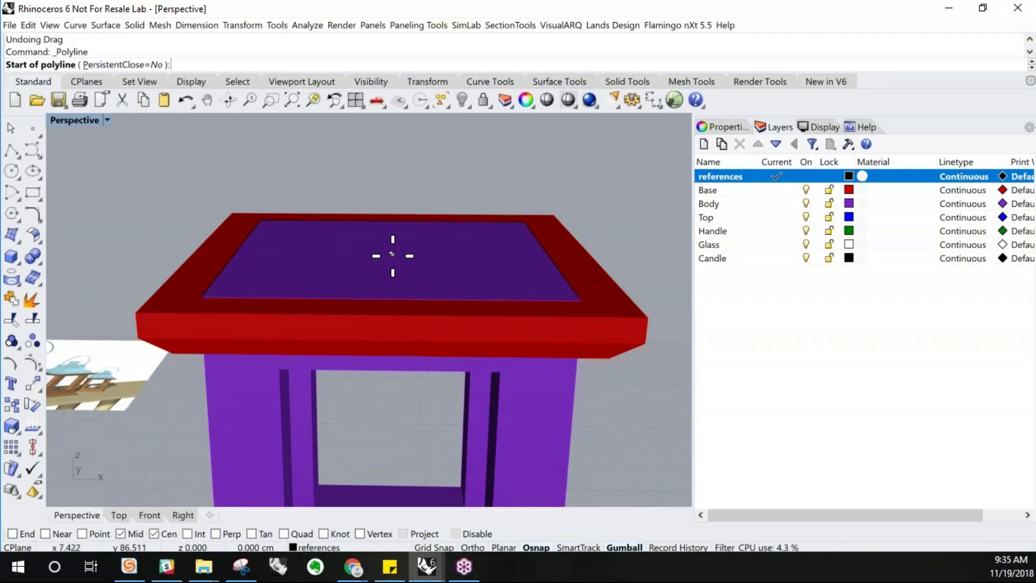
pyautogui.scroll(5, 393, 255)
pyautogui.click(82, 533)
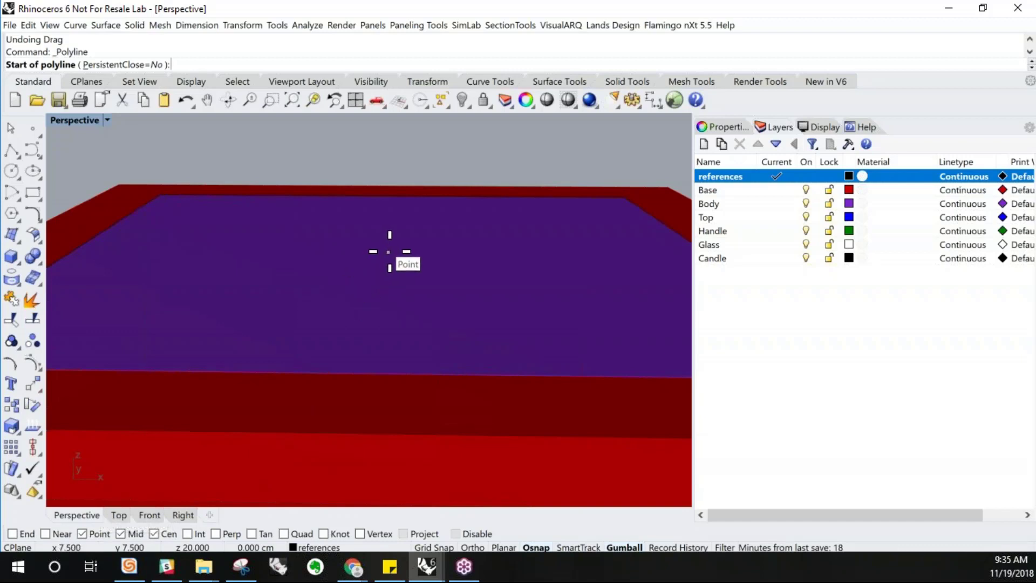
pyautogui.click(389, 251)
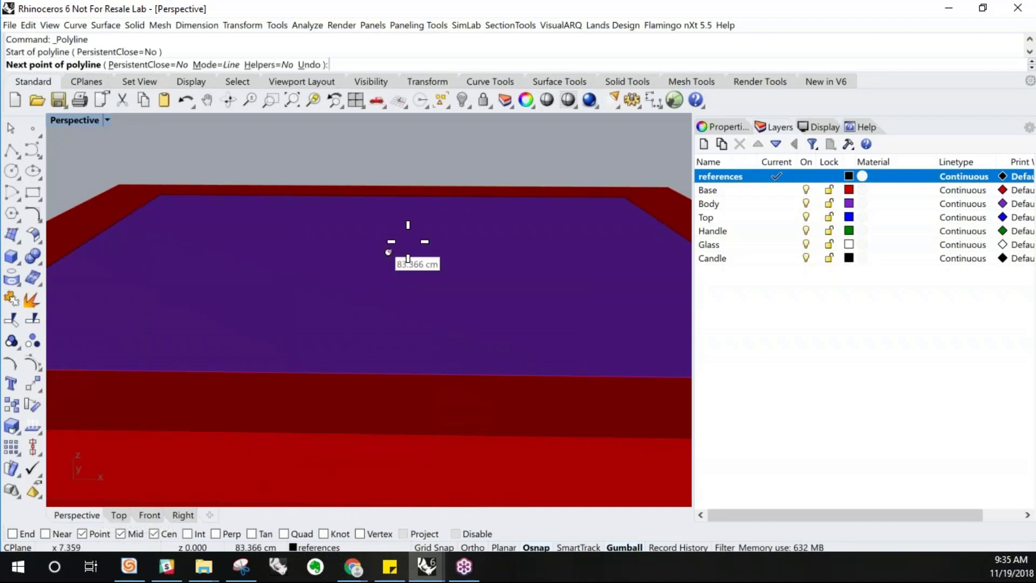
pyautogui.scroll(-3, 389, 231)
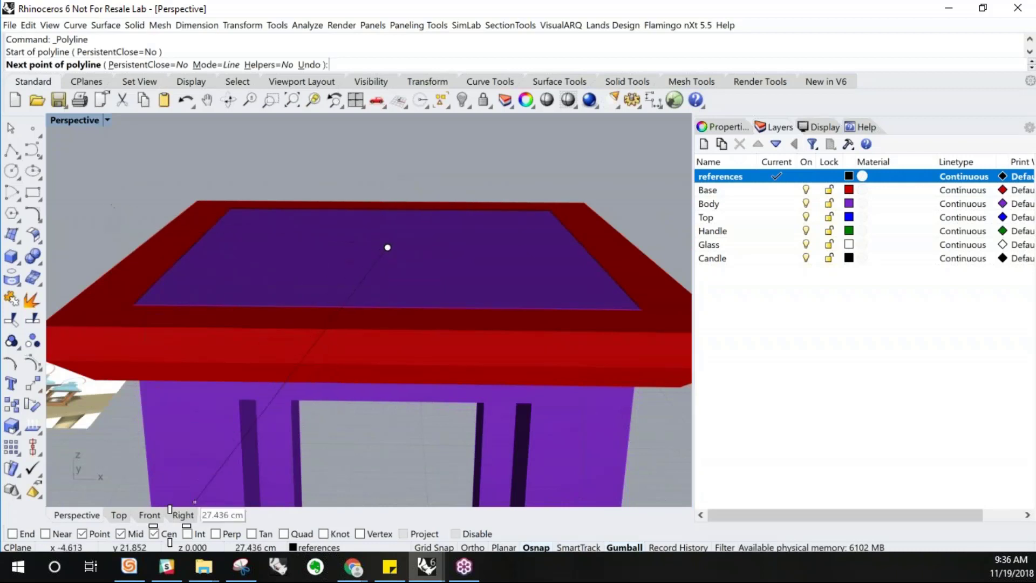
pyautogui.click(150, 515)
pyautogui.scroll(-3, 198, 436)
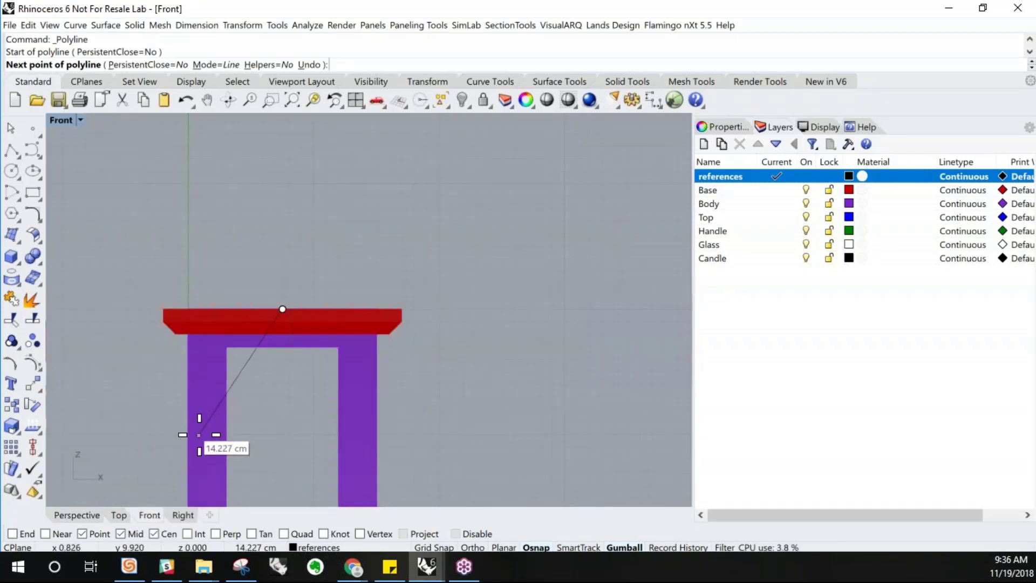
pyautogui.press('shift')
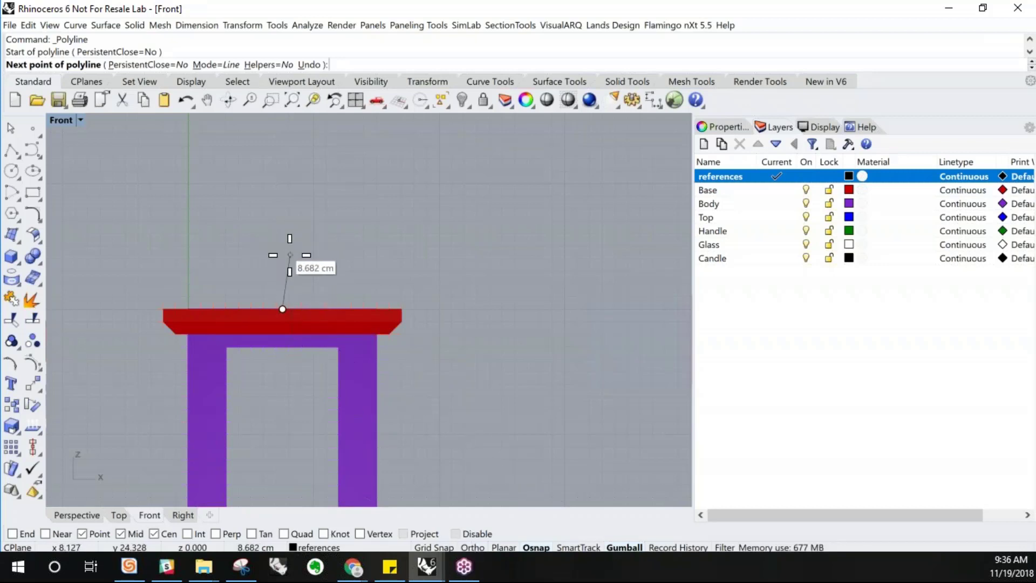
pyautogui.press('shift')
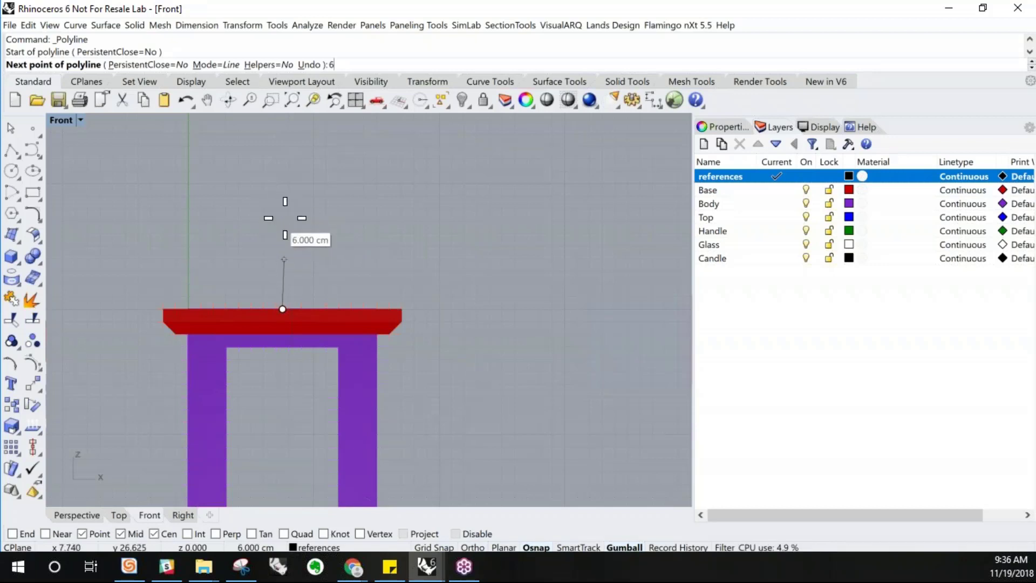
pyautogui.press('BackSpace')
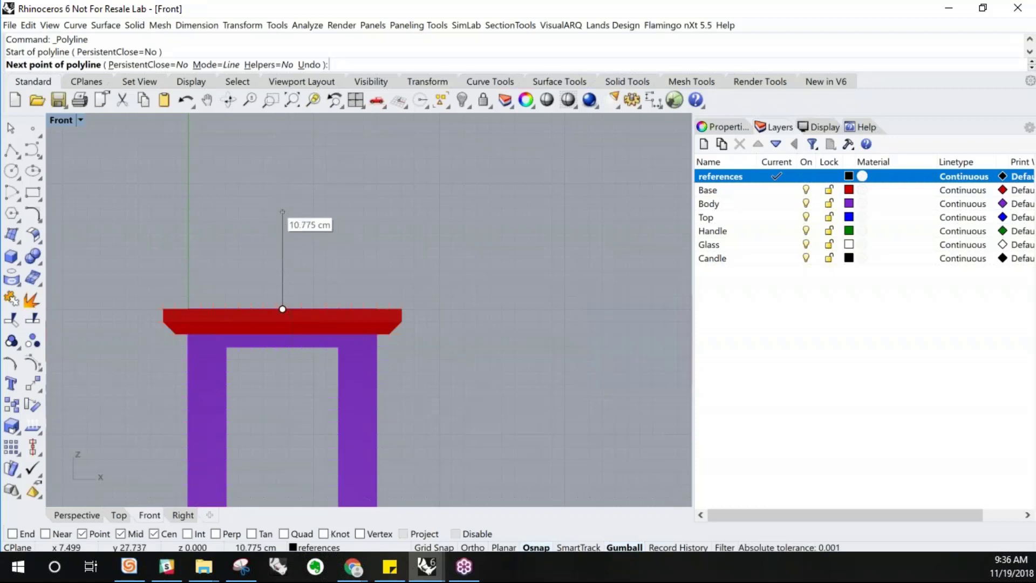
pyautogui.write('10')
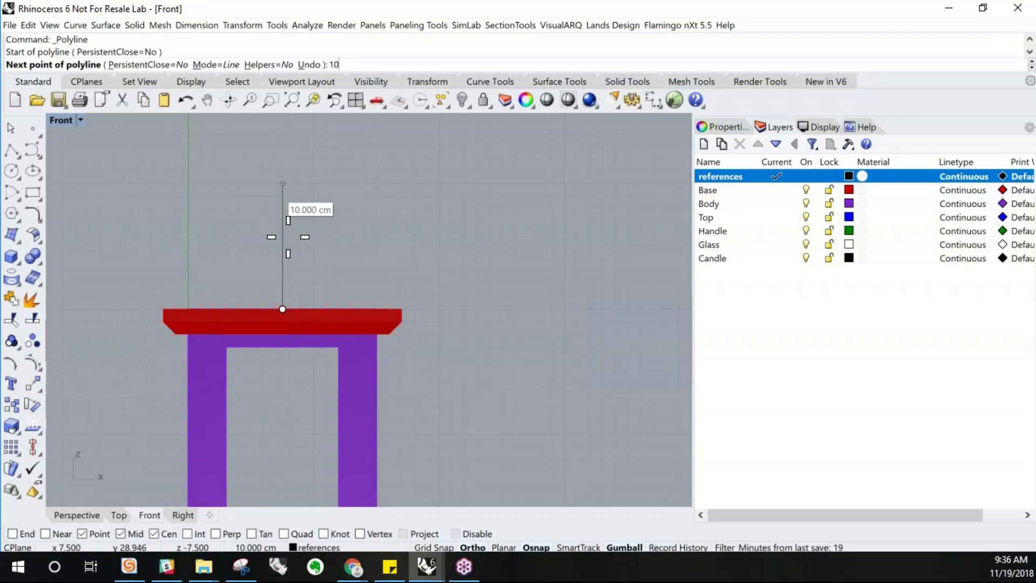
pyautogui.scroll(-1, 288, 237)
pyautogui.scroll(-1, 288, 238)
pyautogui.press('BackSpace')
pyautogui.press('BackSpace')
pyautogui.write('8')
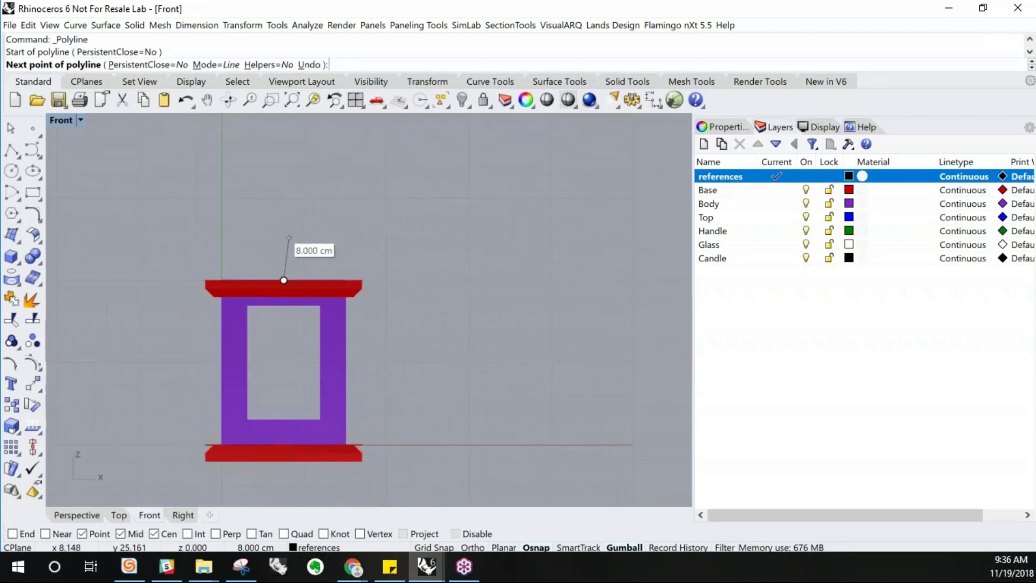
pyautogui.press('Return')
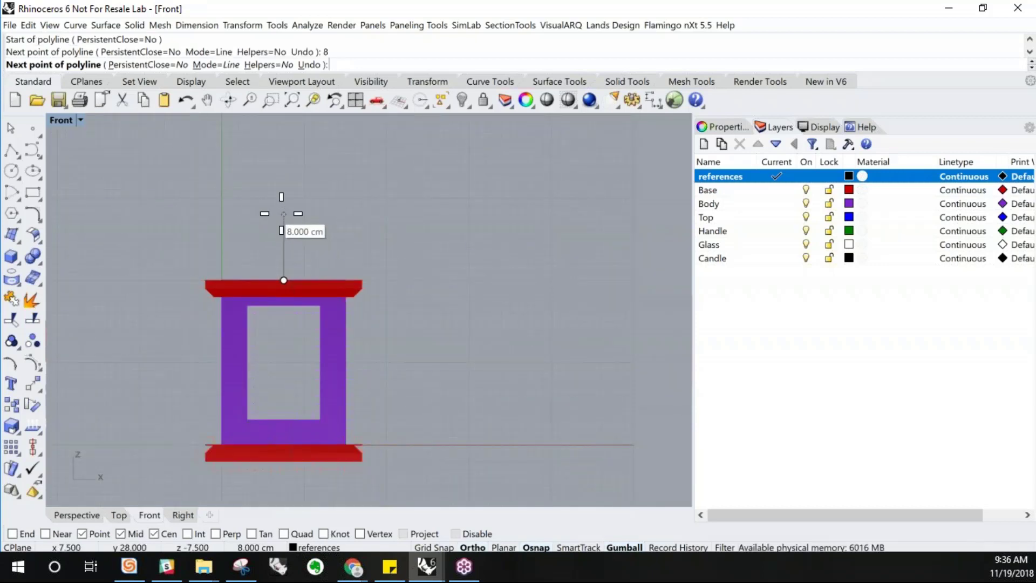
pyautogui.click(281, 211)
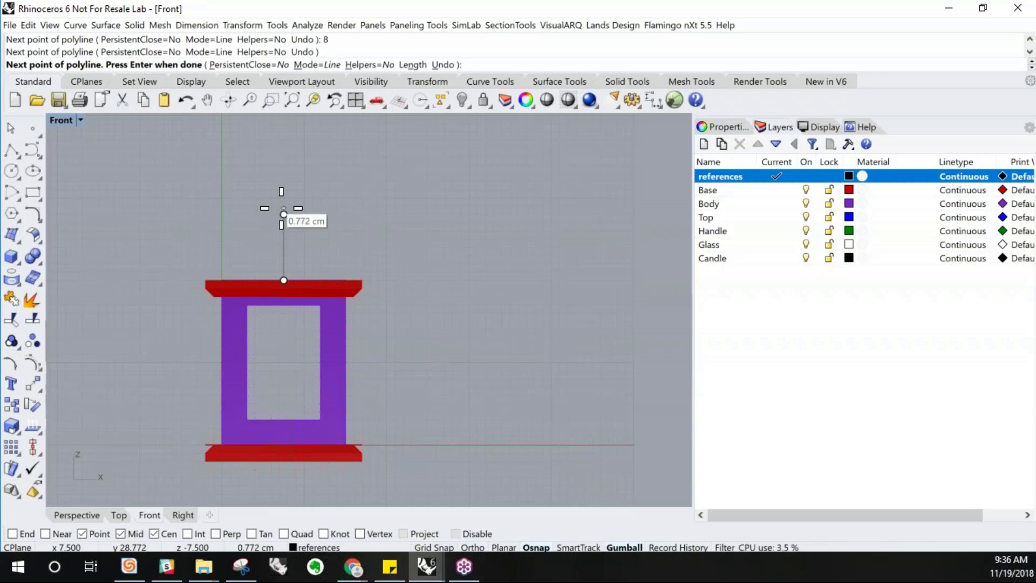
pyautogui.press('Return')
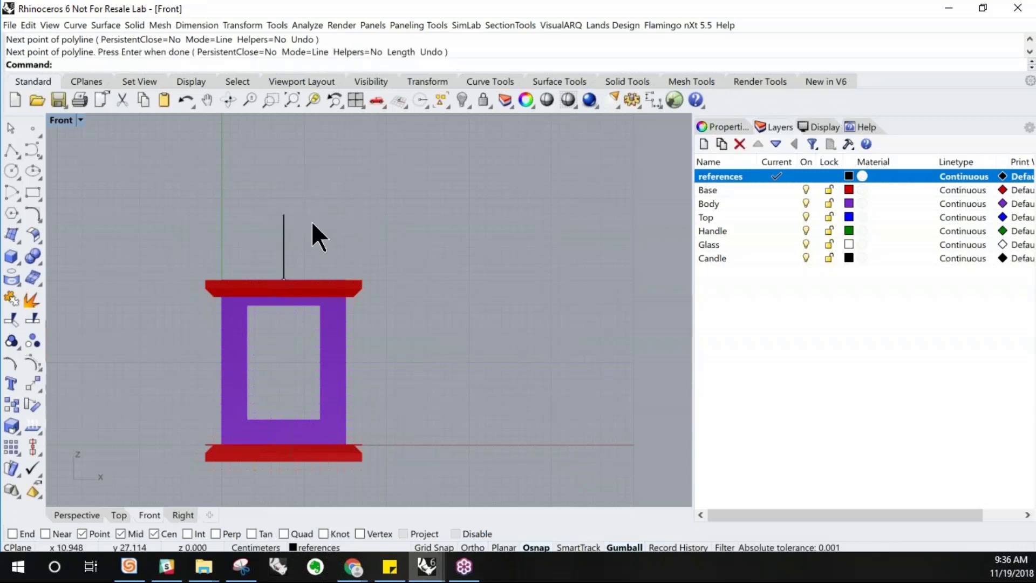
# Draw a polyline from the top of the vertical line down to the midpoint of the border's edge, enabling the End snap
pyautogui.doubleClick(54, 118)
pyautogui.doubleClick(390, 124)
pyautogui.scroll(-5, 378, 333)
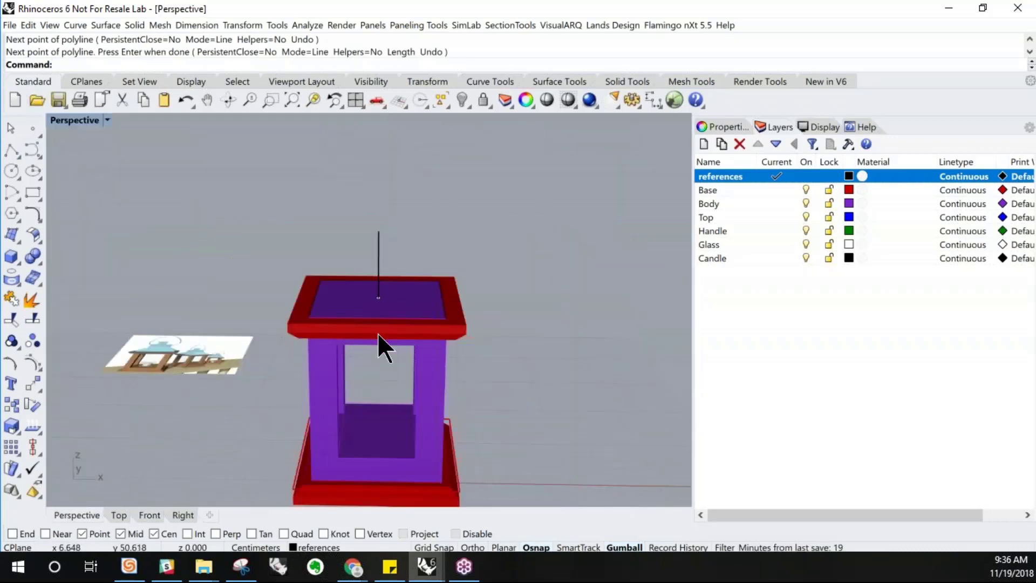
pyautogui.scroll(4, 377, 257)
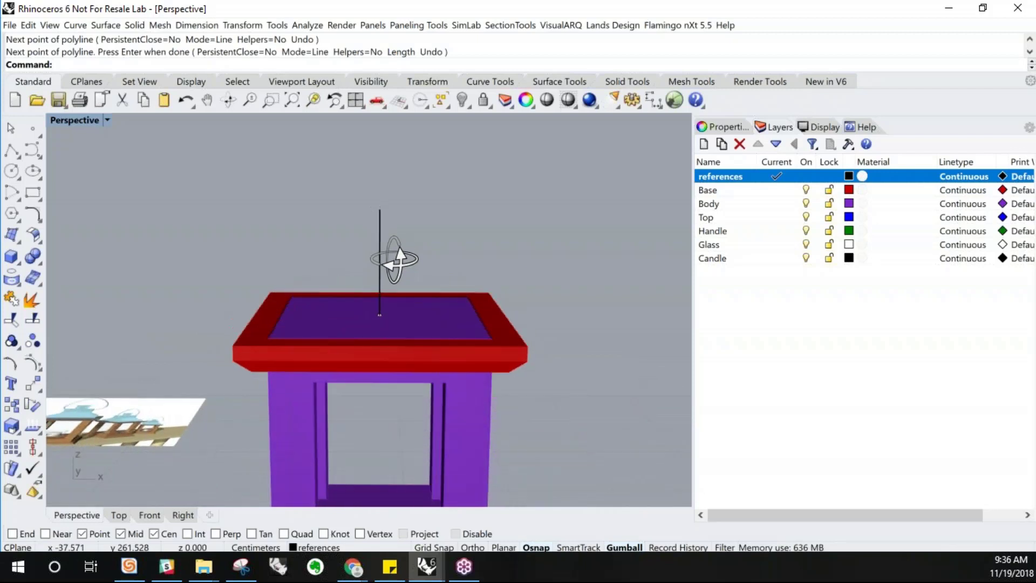
pyautogui.moveTo(394, 260); pyautogui.dragTo(397, 260, button='right')
pyautogui.moveTo(486, 341)
pyautogui.mouseDown(button='right')
pyautogui.moveTo(478, 323)
pyautogui.moveTo(470, 325)
pyautogui.moveTo(478, 336)
pyautogui.mouseUp(button='right')
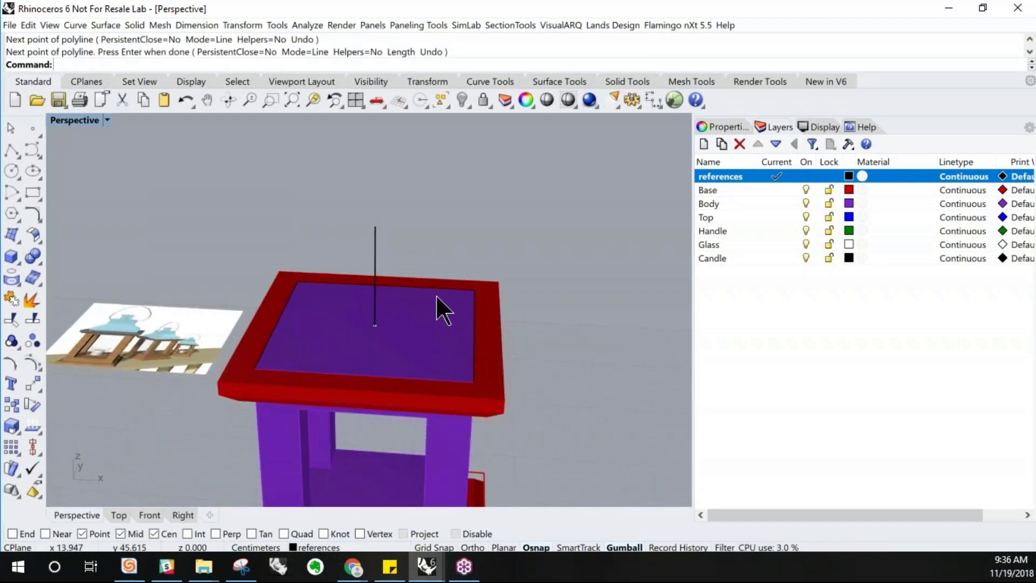
pyautogui.click(9, 152)
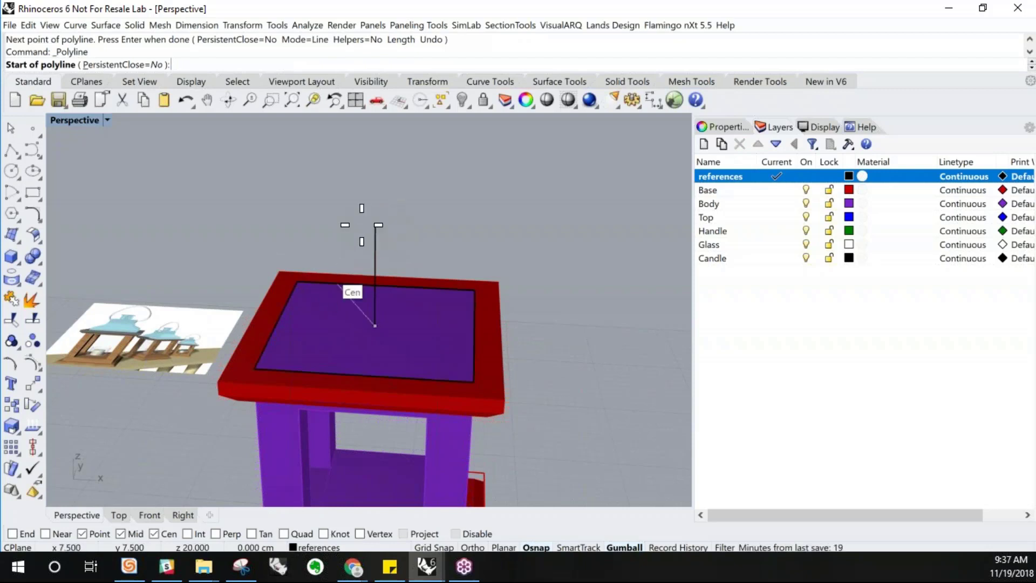
pyautogui.click(12, 534)
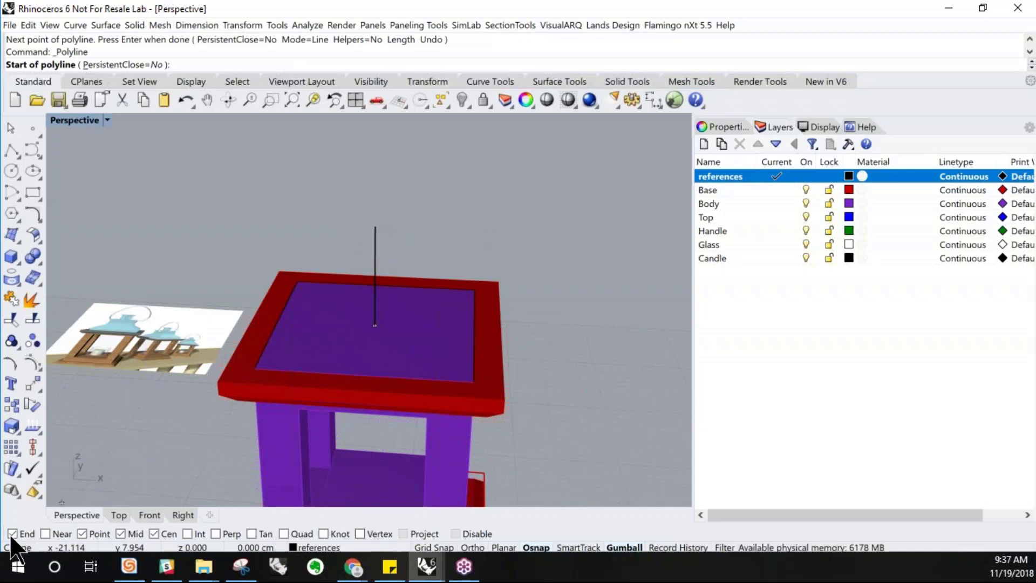
pyautogui.click(376, 226)
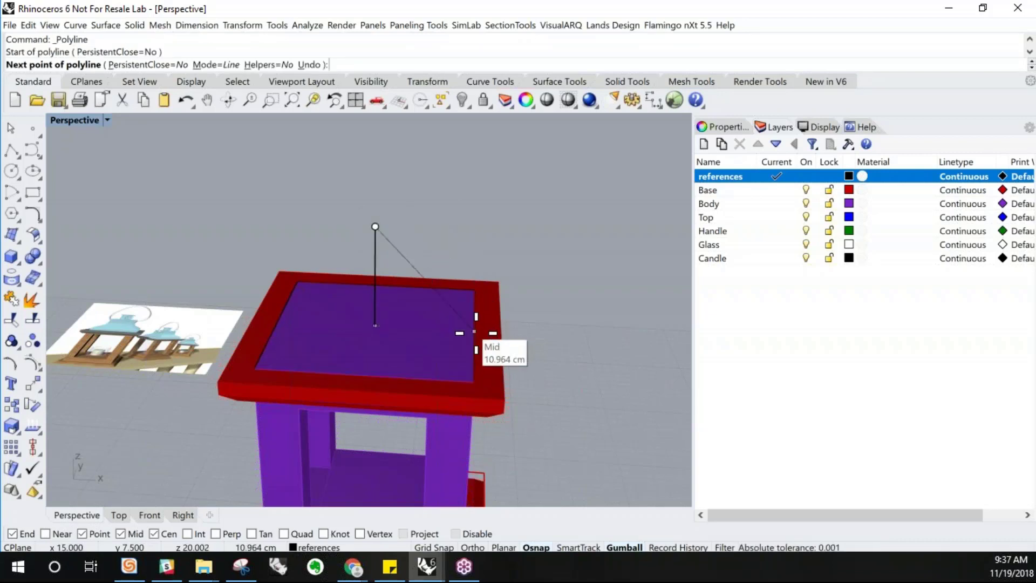
pyautogui.scroll(5, 474, 333)
pyautogui.moveTo(474, 335); pyautogui.dragTo(481, 282, button='right')
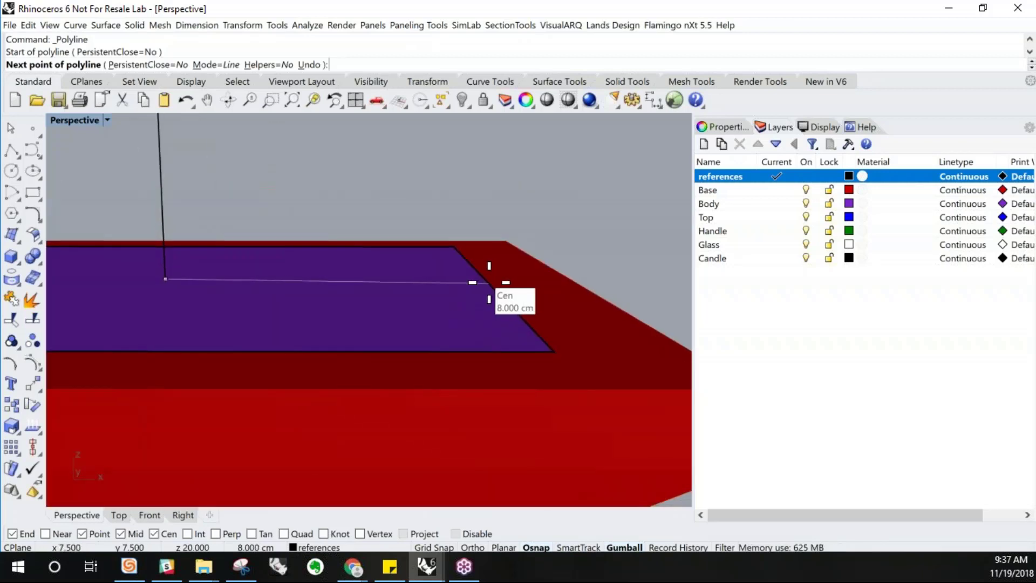
pyautogui.click(487, 282)
pyautogui.press('Return')
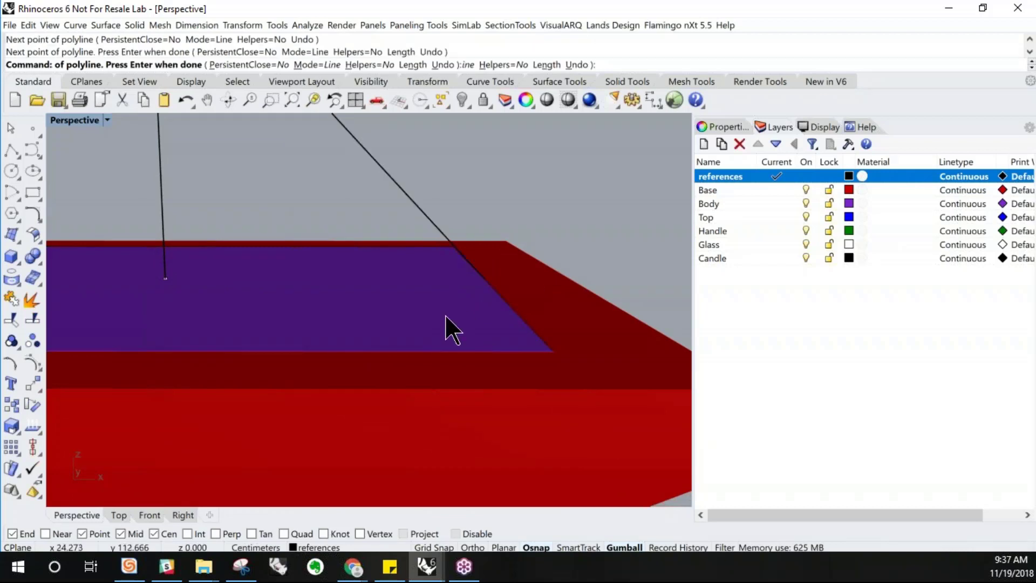
pyautogui.scroll(-5, 445, 324)
pyautogui.moveTo(430, 326); pyautogui.dragTo(440, 270, button='right')
pyautogui.scroll(-5, 427, 343)
pyautogui.click(413, 293)
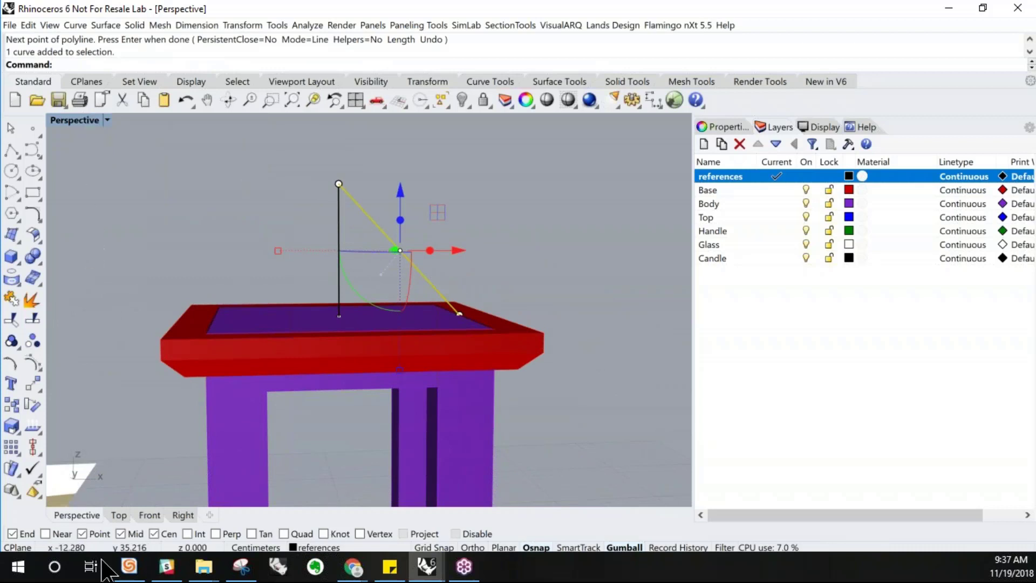
pyautogui.click(150, 514)
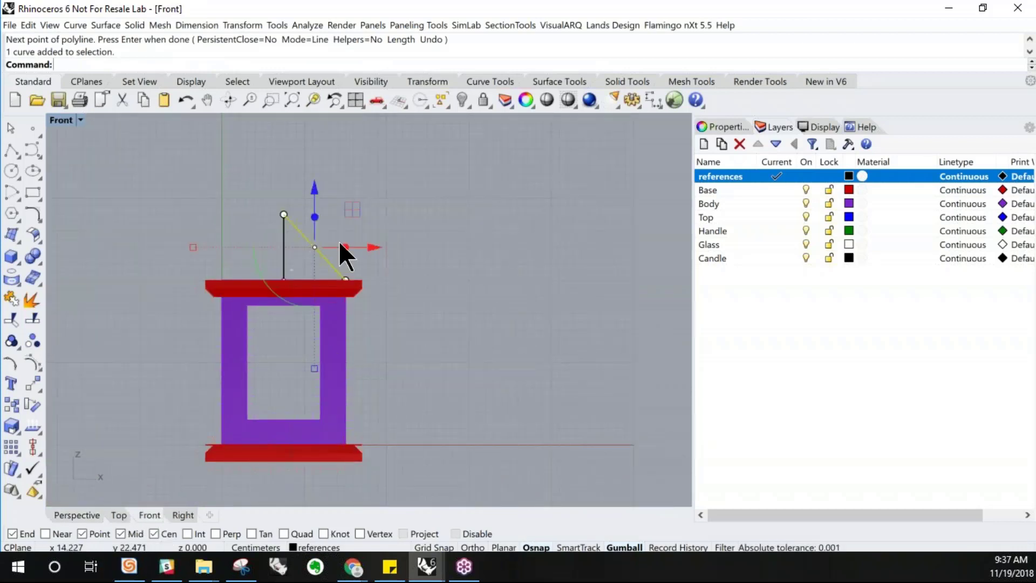
pyautogui.scroll(3, 326, 244)
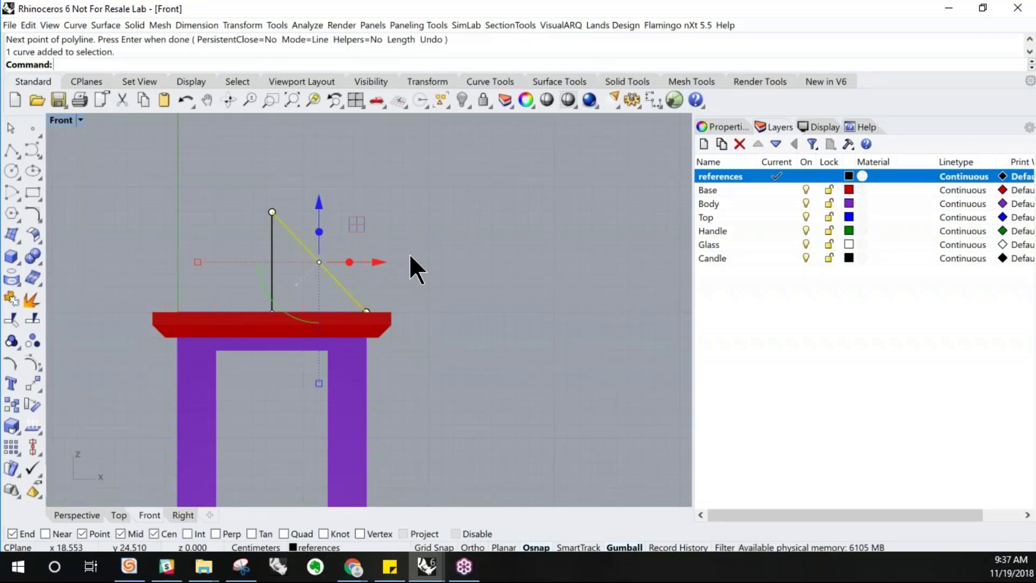
pyautogui.click(272, 211)
pyautogui.moveTo(335, 211); pyautogui.dragTo(473, 211)
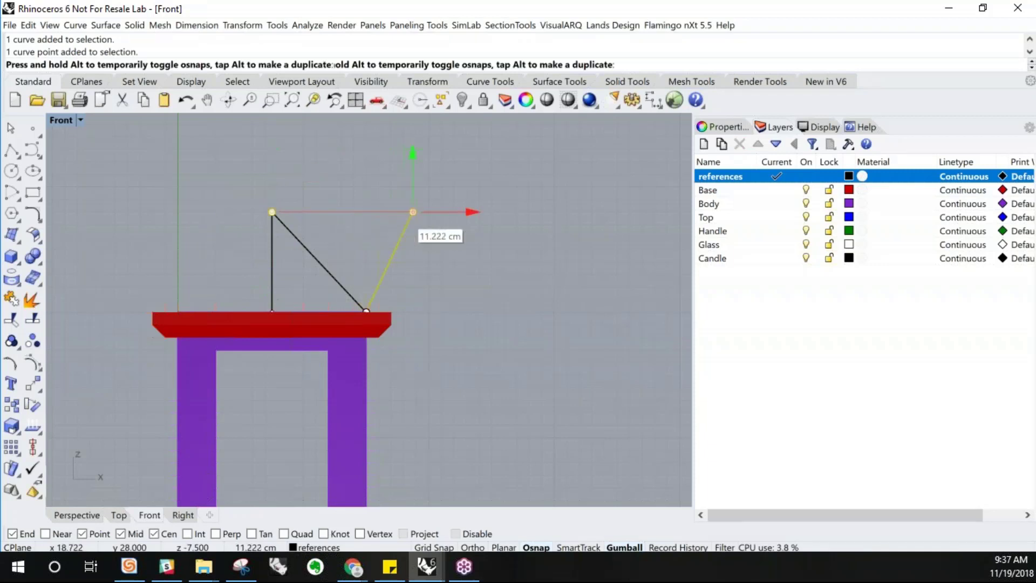
pyautogui.hotkey('ctrl', 'z')
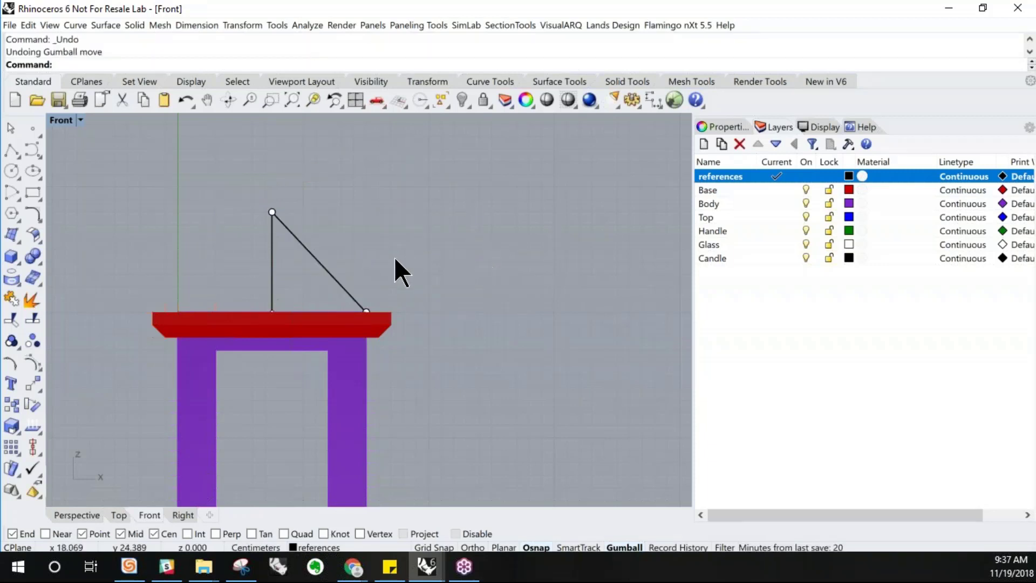
# Rebuild the diagonal line with a point count of 5 and degree 3
pyautogui.click(318, 262)
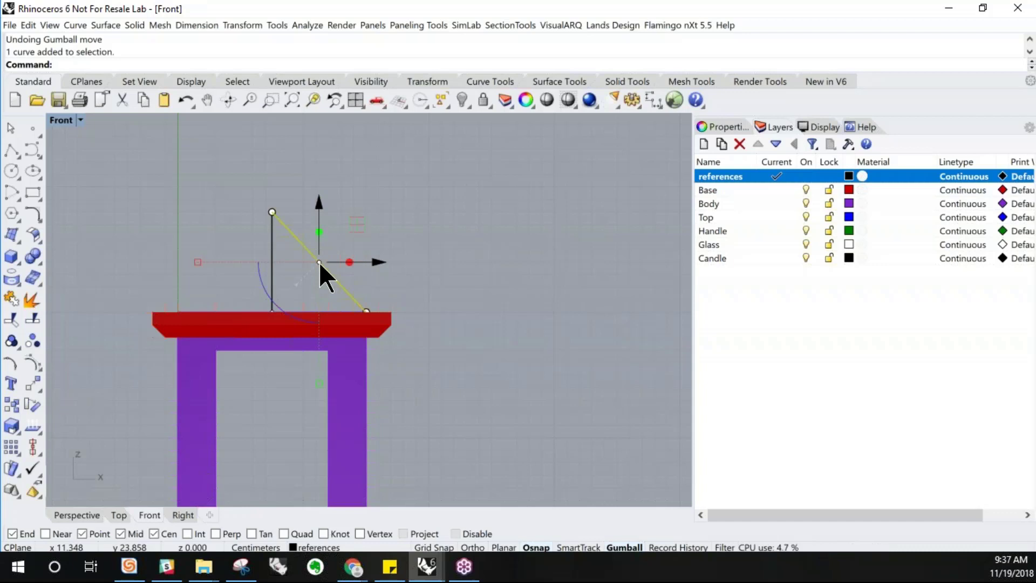
pyautogui.click(417, 222)
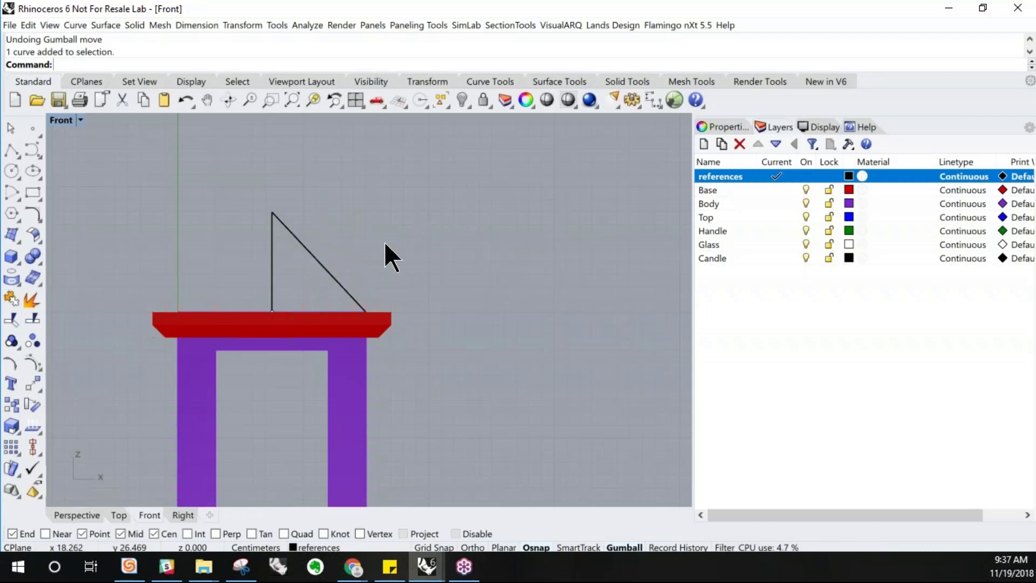
pyautogui.click(321, 264)
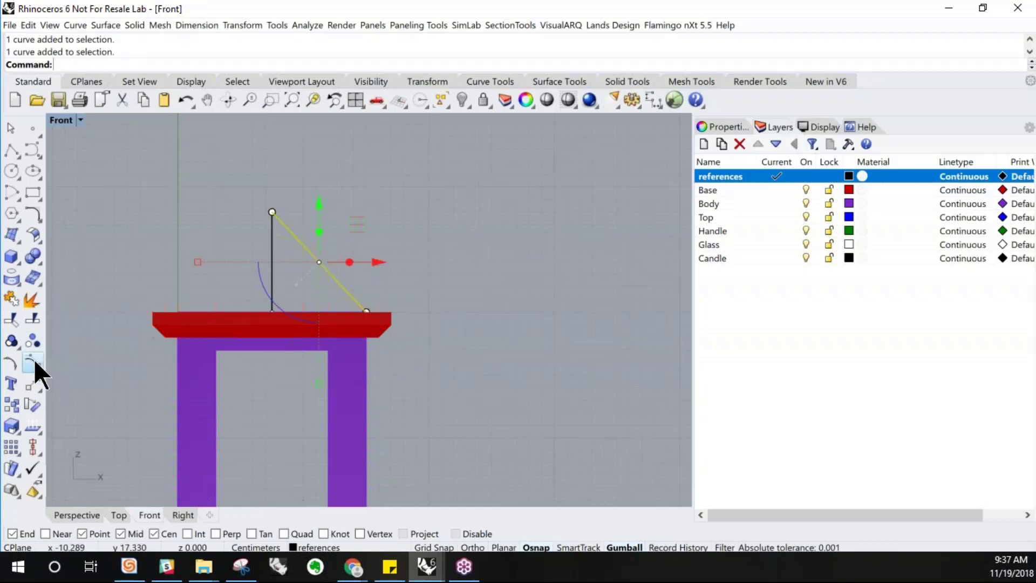
pyautogui.press('F10')
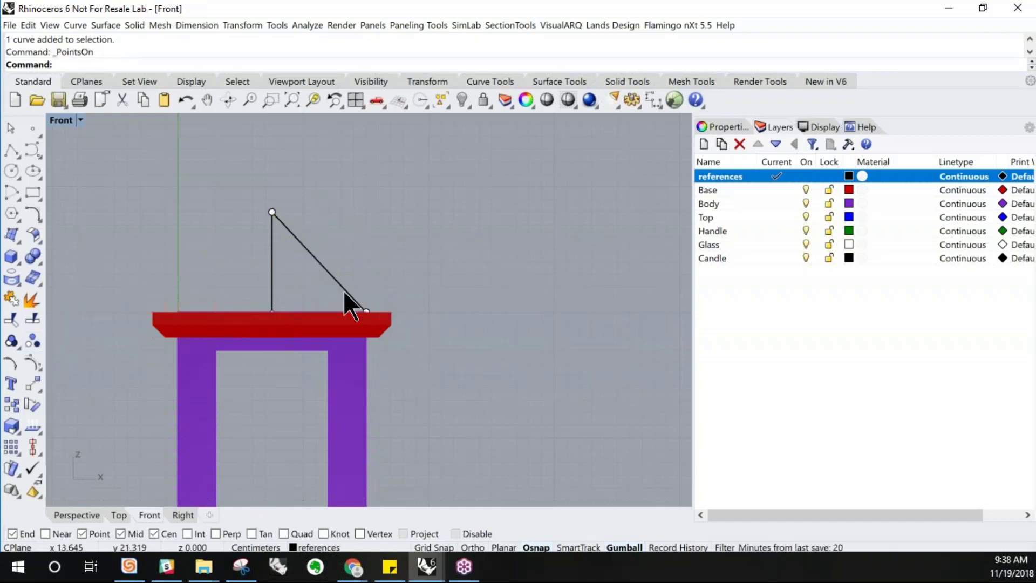
pyautogui.click(326, 271)
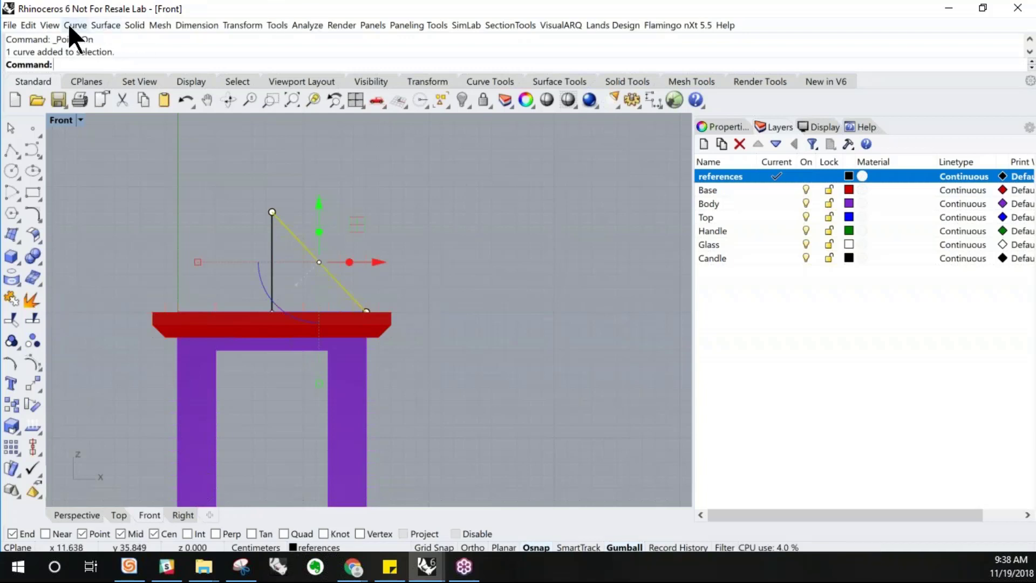
pyautogui.click(28, 25)
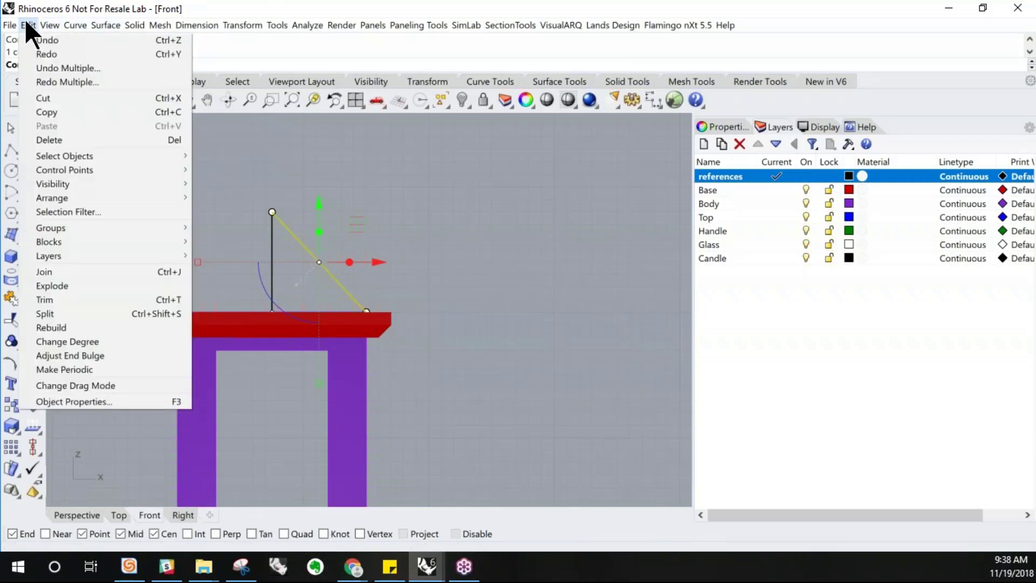
pyautogui.click(42, 328)
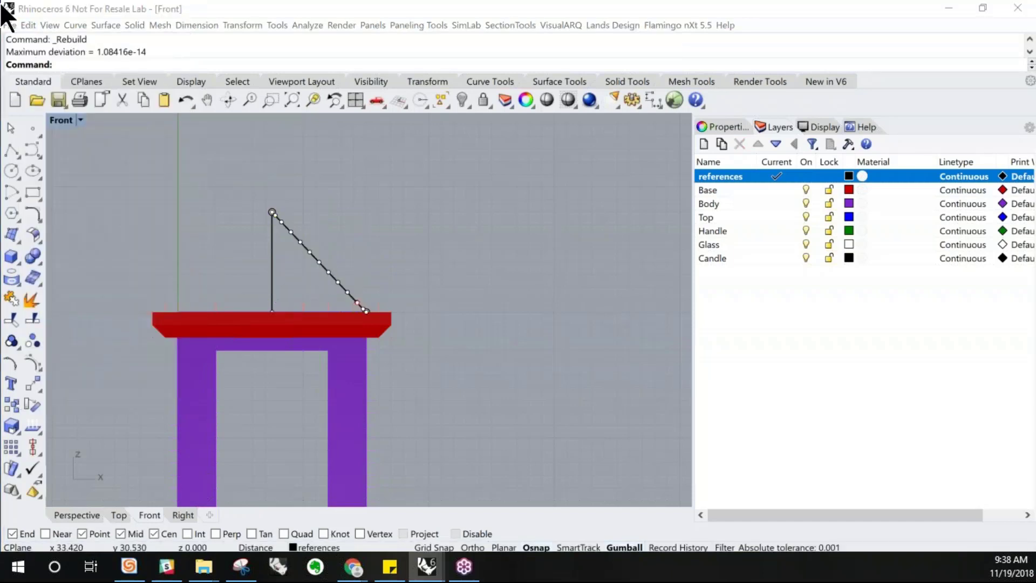
pyautogui.moveTo(601, 482); pyautogui.dragTo(433, 167)
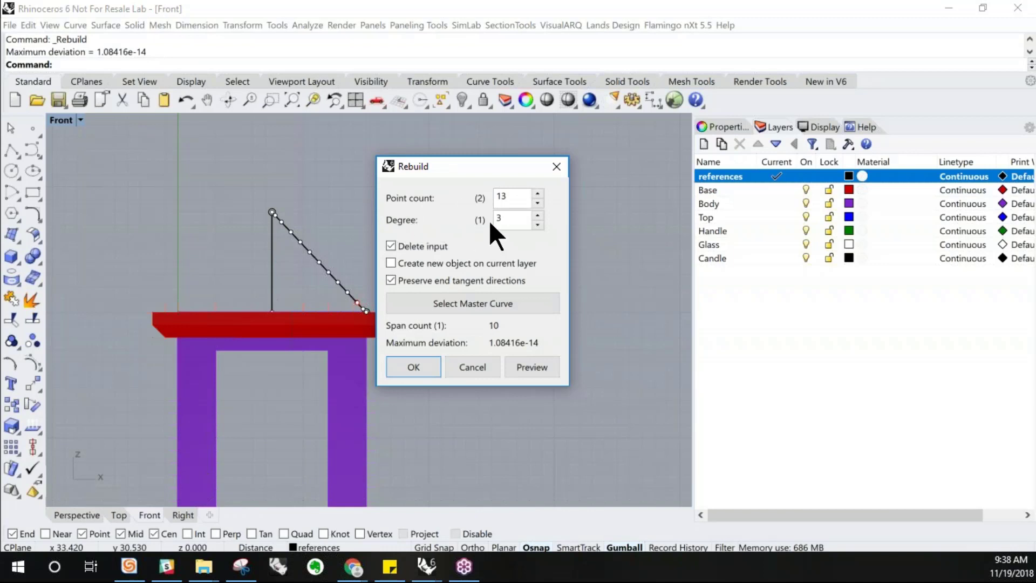
pyautogui.doubleClick(501, 195)
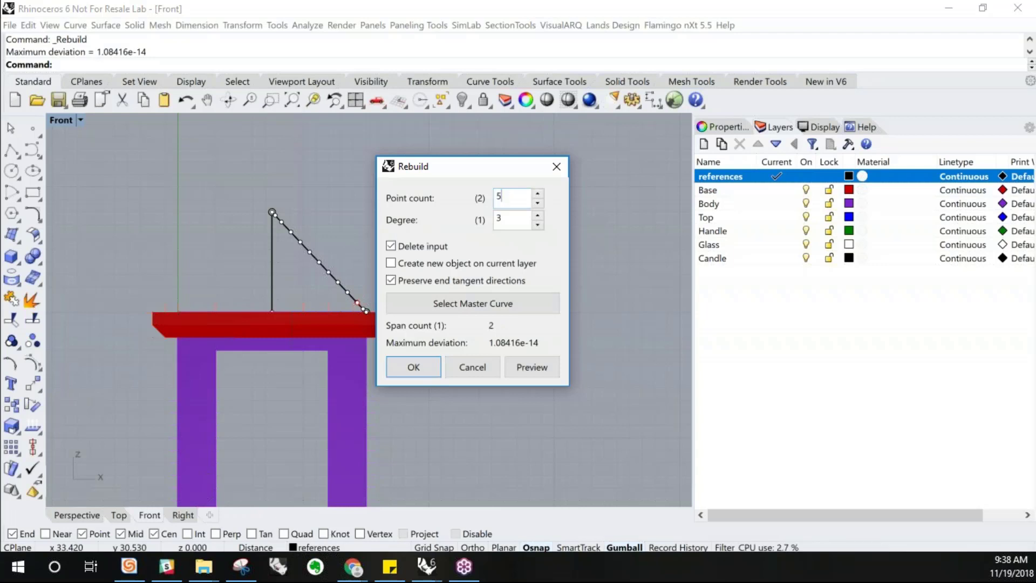
pyautogui.moveTo(511, 223); pyautogui.dragTo(484, 224)
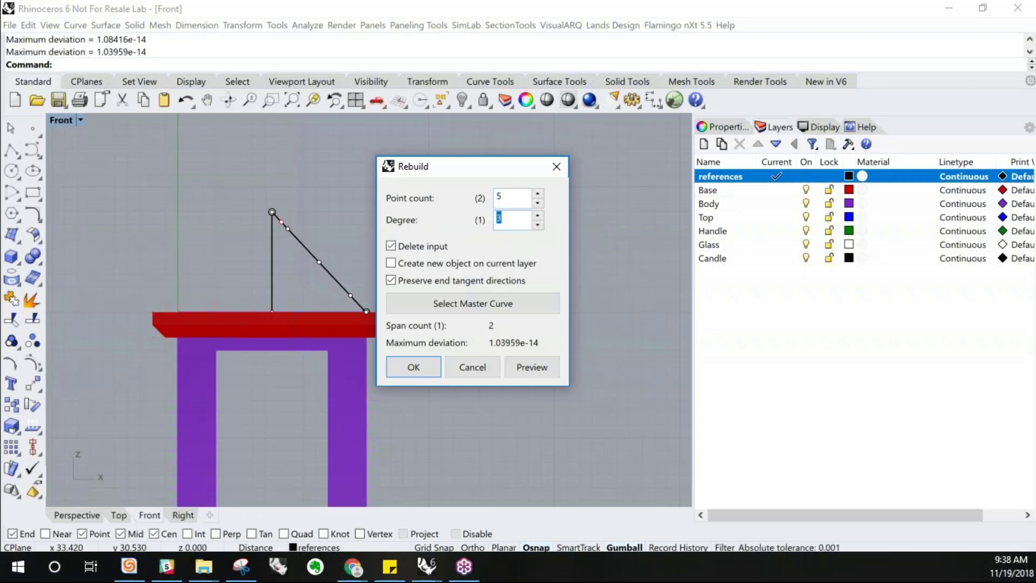
pyautogui.click(412, 367)
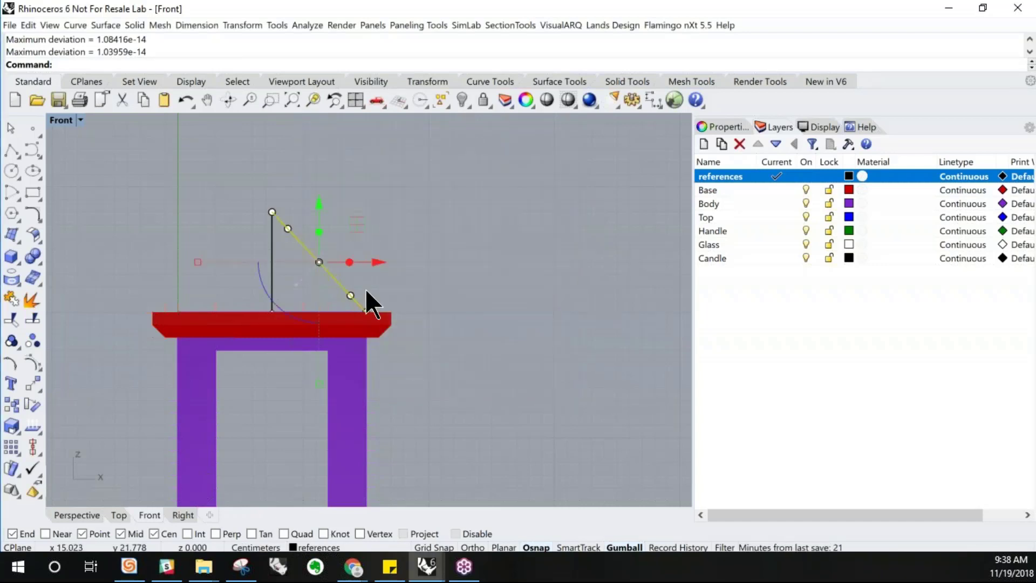
# Show the rebuilt curve's control points and try dragging its middle point toward the vertical line
pyautogui.scroll(1, 365, 289)
pyautogui.click(30, 360)
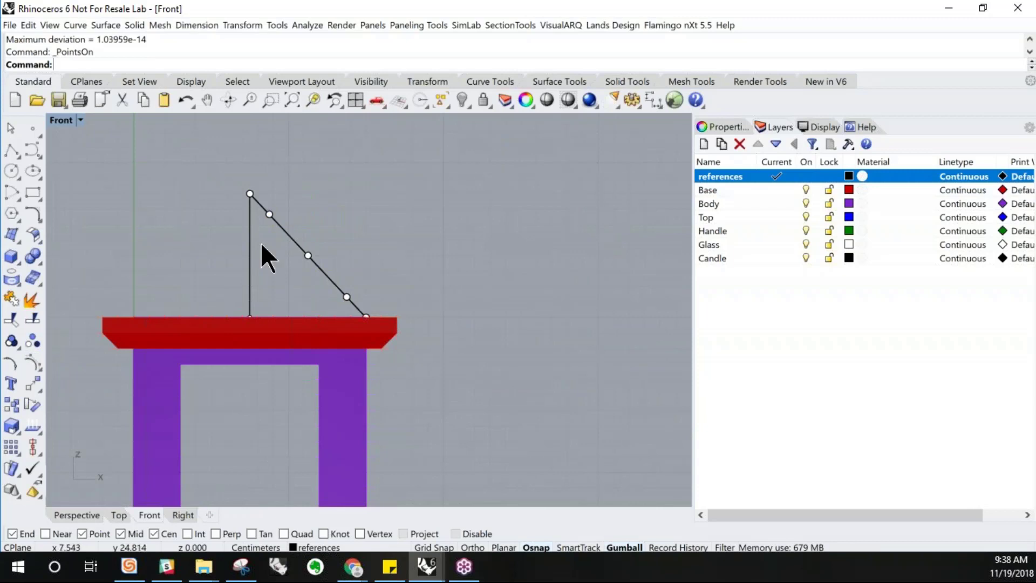
pyautogui.click(308, 256)
pyautogui.moveTo(358, 254); pyautogui.dragTo(279, 275)
pyautogui.moveTo(275, 277); pyautogui.dragTo(276, 277)
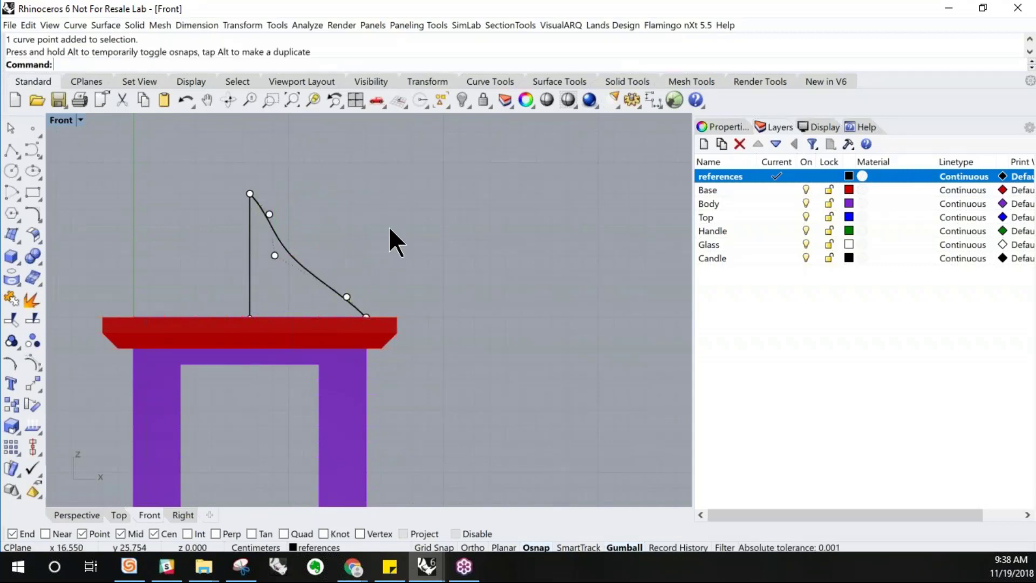
pyautogui.hotkey('ctrl', 'z')
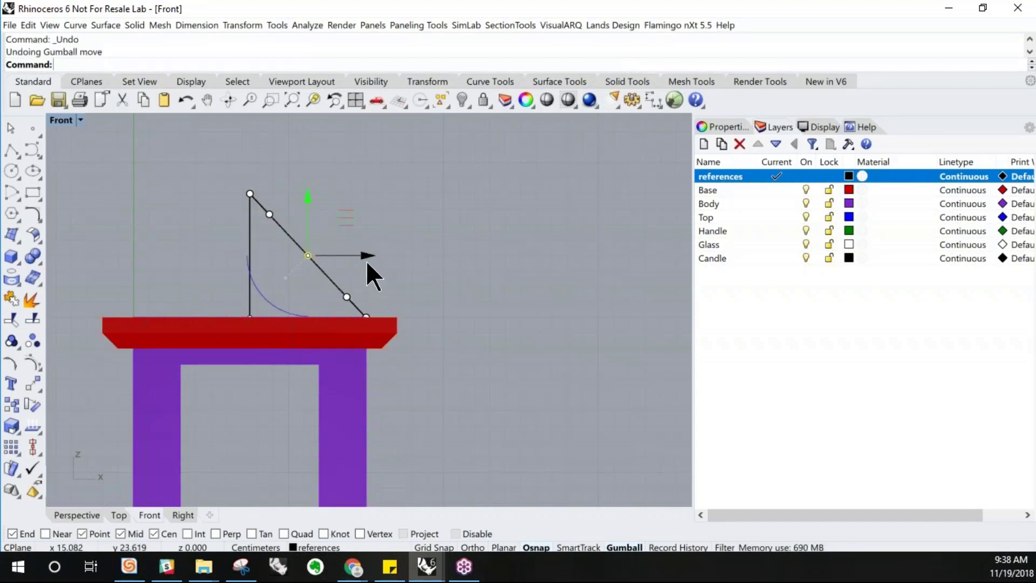
# Reshape the diagonal into an S-curve by moving the middle control point down and the upper control point down and right
pyautogui.moveTo(367, 263); pyautogui.dragTo(370, 290)
pyautogui.scroll(2, 355, 305)
pyautogui.click(343, 293)
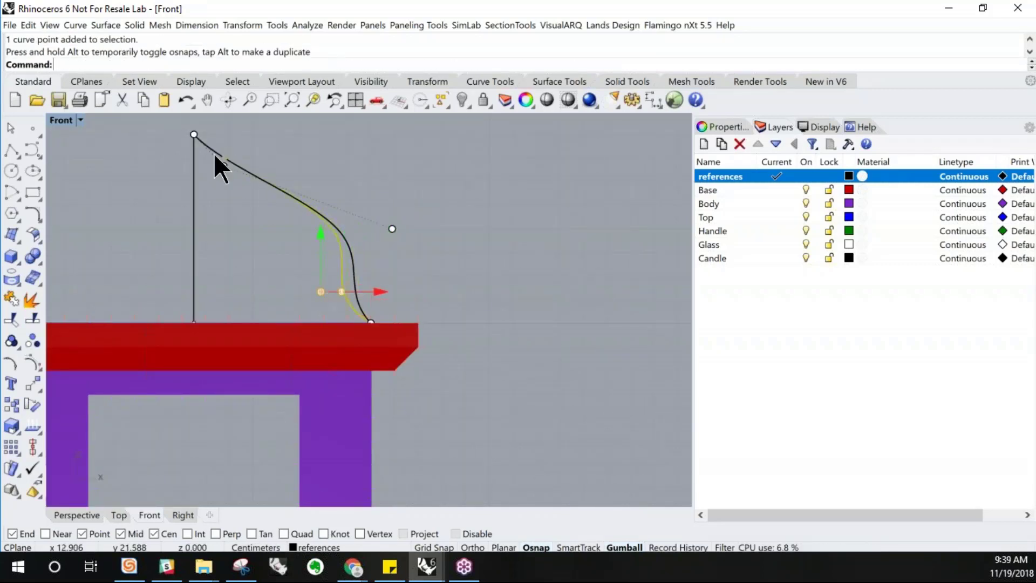
pyautogui.click(223, 165)
pyautogui.moveTo(284, 165); pyautogui.dragTo(193, 187)
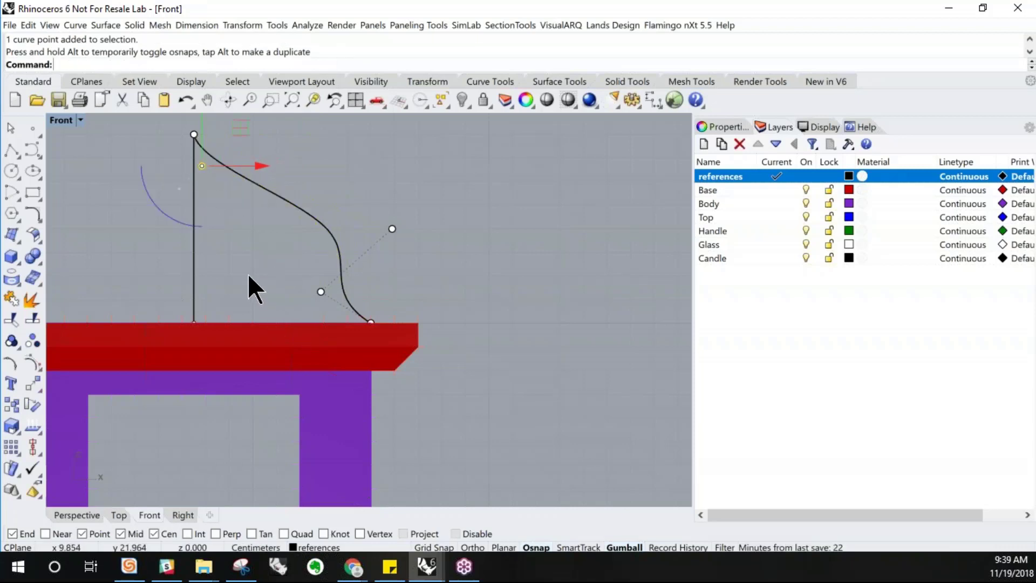
pyautogui.scroll(-3, 248, 273)
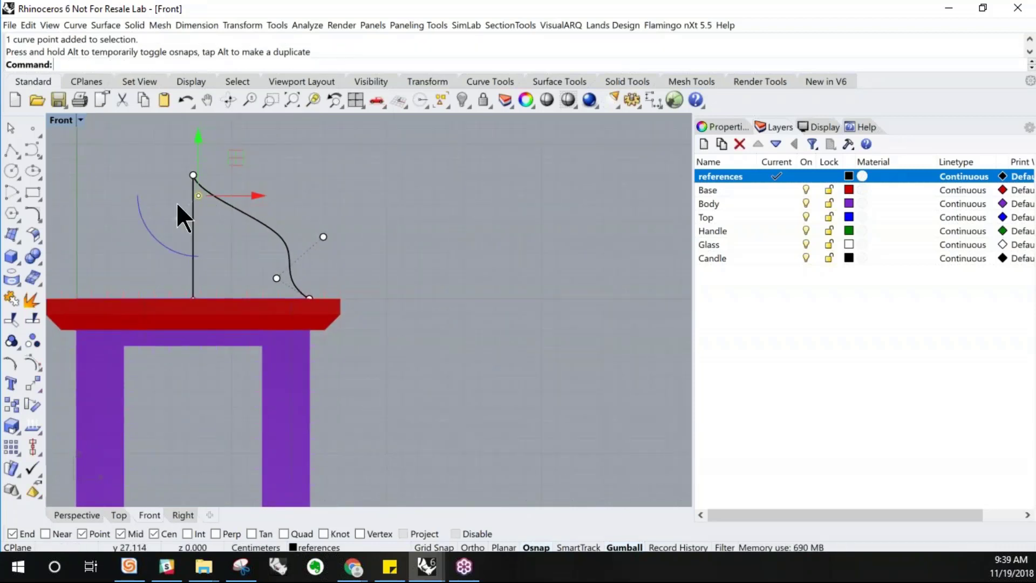
pyautogui.scroll(2, 187, 207)
pyautogui.moveTo(204, 134); pyautogui.dragTo(281, 263)
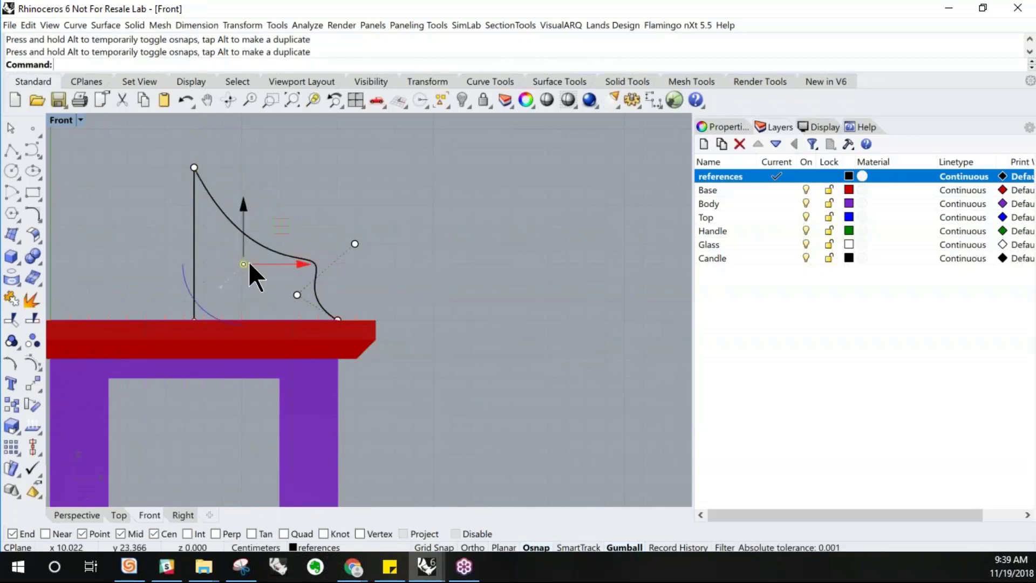
# Fine-tune the S-curve by moving its remaining control points up, down and sideways in the Front view
pyautogui.click(297, 294)
pyautogui.click(353, 243)
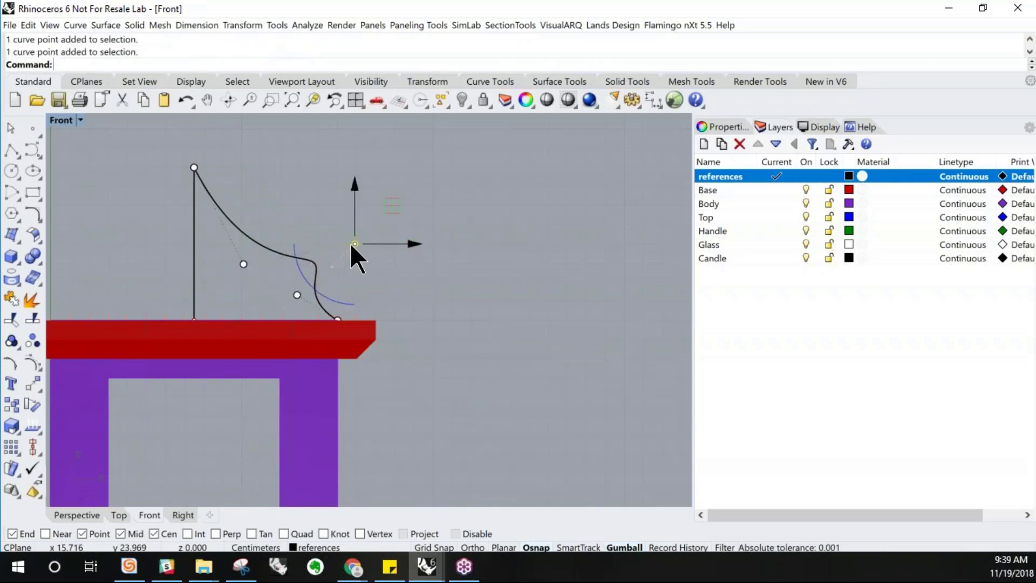
pyautogui.moveTo(351, 184); pyautogui.dragTo(351, 129)
pyautogui.click(243, 265)
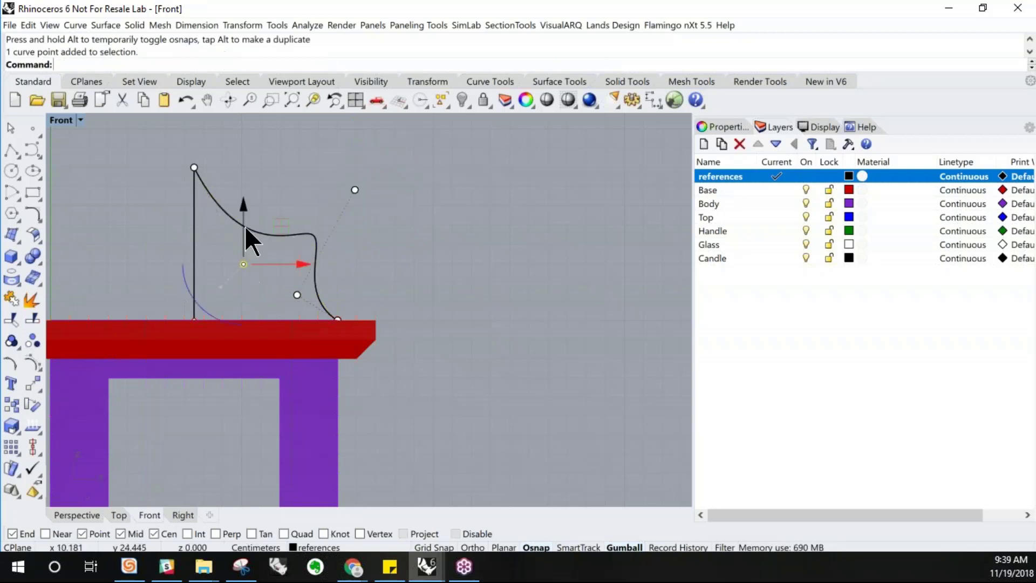
pyautogui.moveTo(243, 206); pyautogui.dragTo(244, 167)
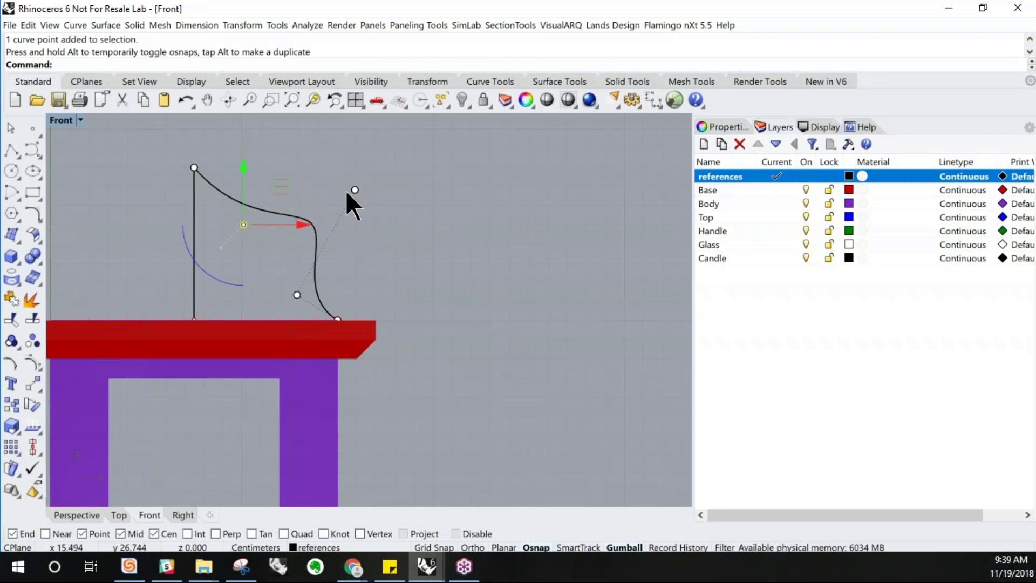
pyautogui.click(355, 190)
pyautogui.moveTo(355, 174); pyautogui.dragTo(354, 225)
pyautogui.click(297, 295)
pyautogui.moveTo(338, 296); pyautogui.dragTo(279, 295)
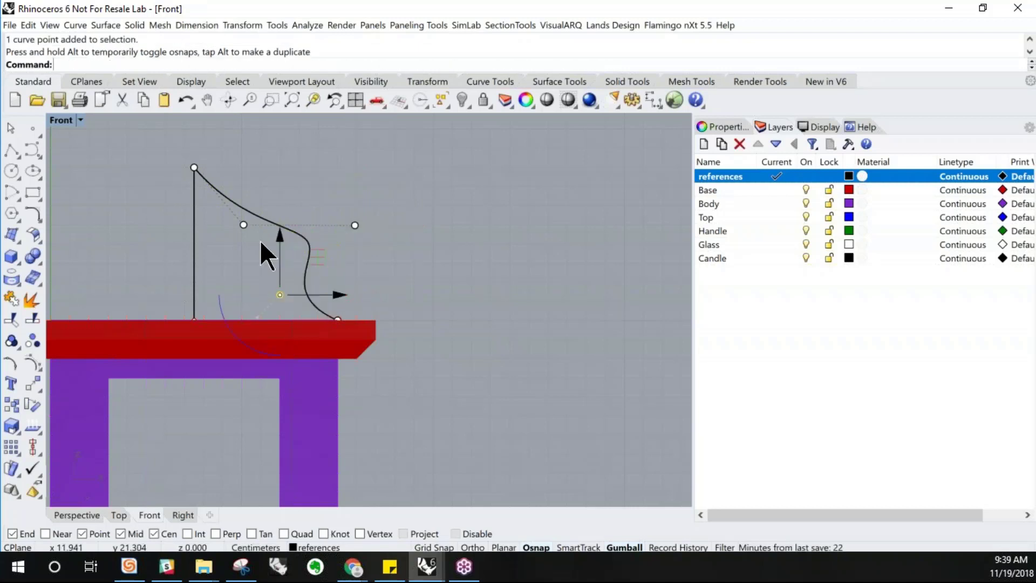
# Move the S-curve's top endpoint right, off the vertical line, and nudge its lower control points in the Front view
pyautogui.click(240, 219)
pyautogui.moveTo(245, 225); pyautogui.dragTo(247, 232)
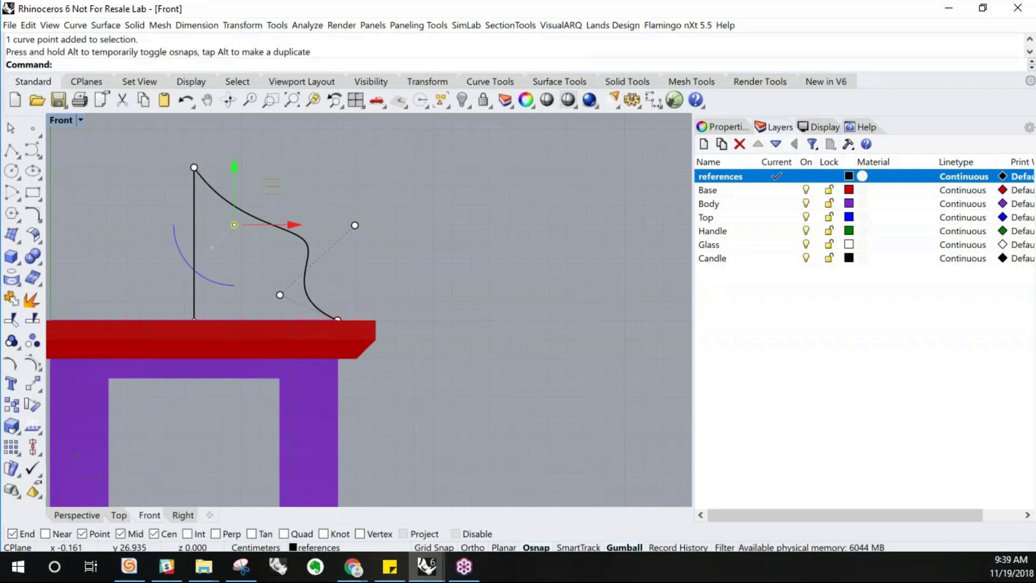
pyautogui.hotkey('alt', 'Tab')
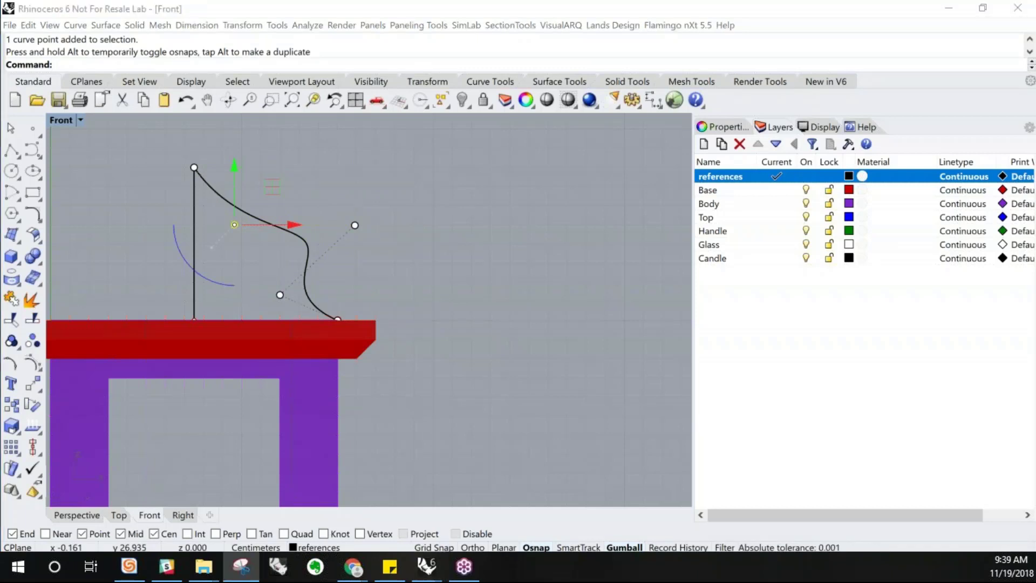
pyautogui.hotkey('alt', 'Tab')
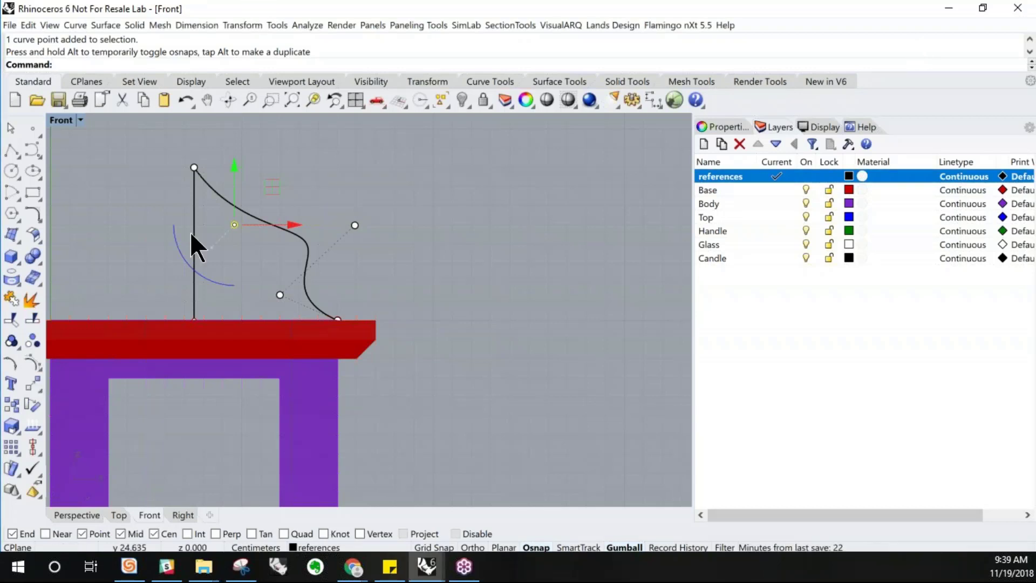
pyautogui.moveTo(193, 169); pyautogui.dragTo(234, 167)
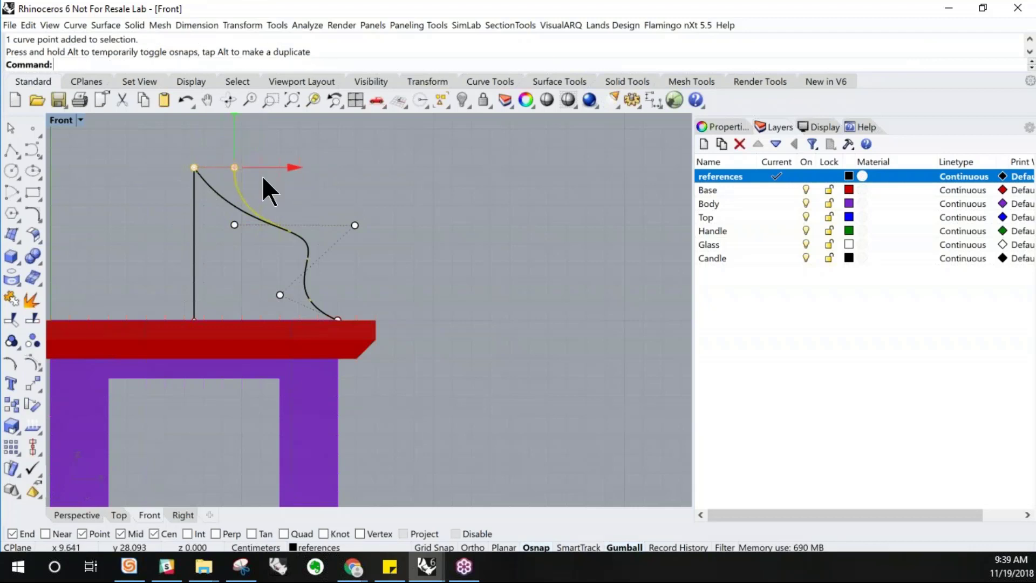
pyautogui.click(336, 190)
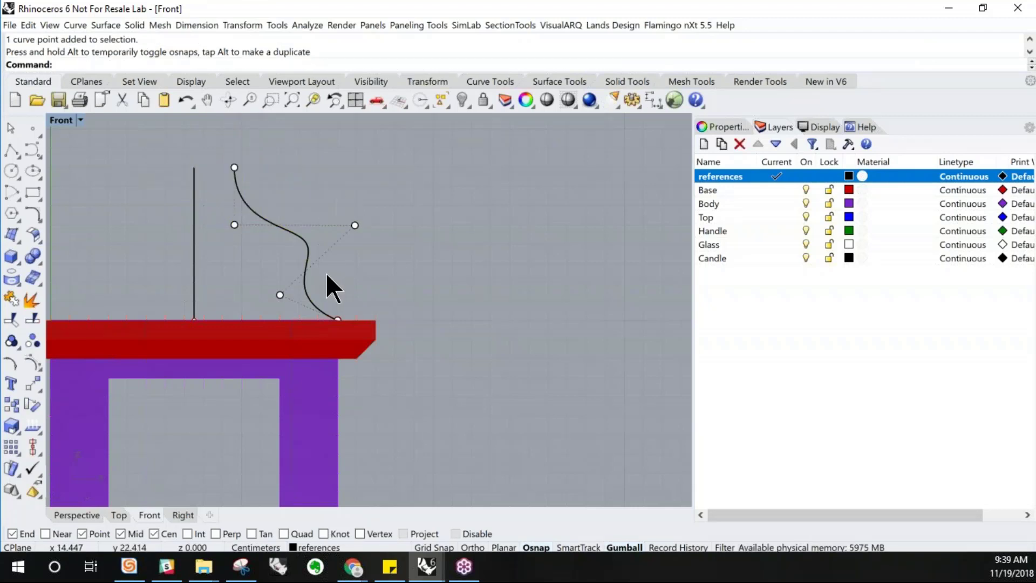
pyautogui.click(278, 293)
pyautogui.moveTo(277, 293)
pyautogui.mouseDown()
pyautogui.moveTo(313, 295)
pyautogui.moveTo(282, 293)
pyautogui.mouseUp()
pyautogui.moveTo(233, 166)
pyautogui.mouseDown()
pyautogui.moveTo(258, 164)
pyautogui.moveTo(229, 167)
pyautogui.mouseUp()
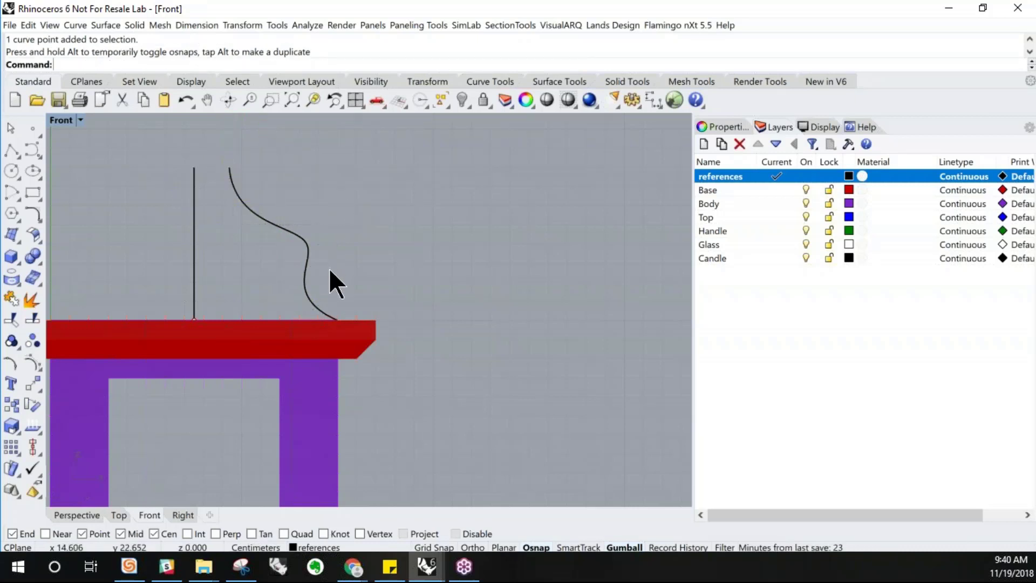
# Examine the profile curve and the rectangular curve on the body's top in a maximized, orbited Perspective view
pyautogui.scroll(-3, 330, 272)
pyautogui.doubleClick(67, 119)
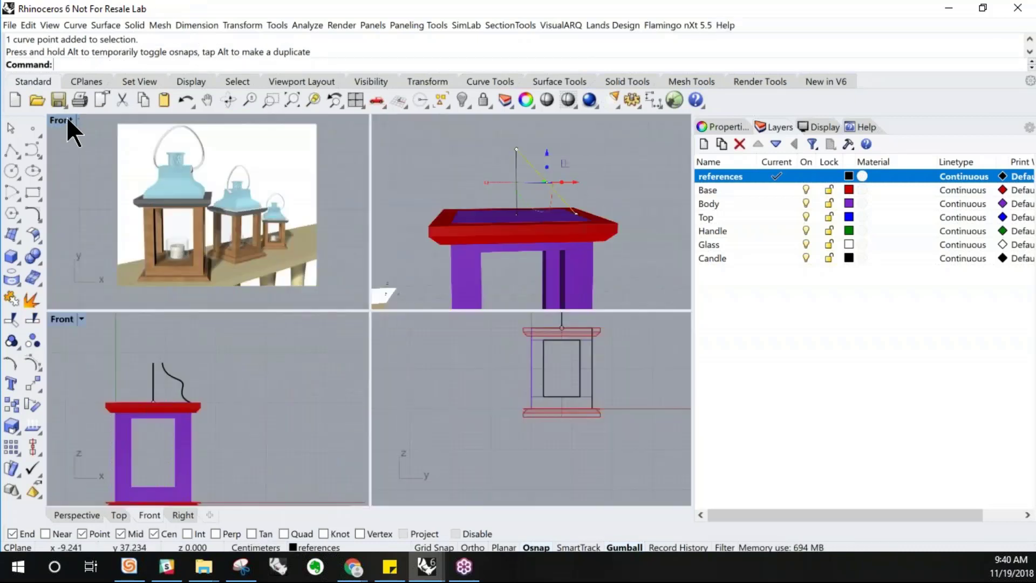
pyautogui.doubleClick(404, 122)
pyautogui.moveTo(391, 235); pyautogui.dragTo(409, 261, button='right')
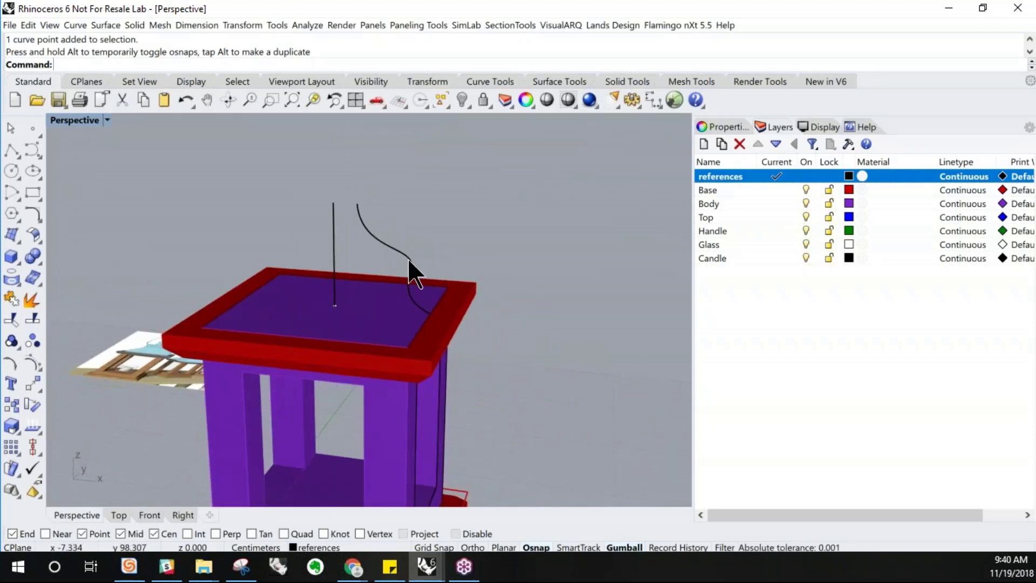
pyautogui.click(409, 261)
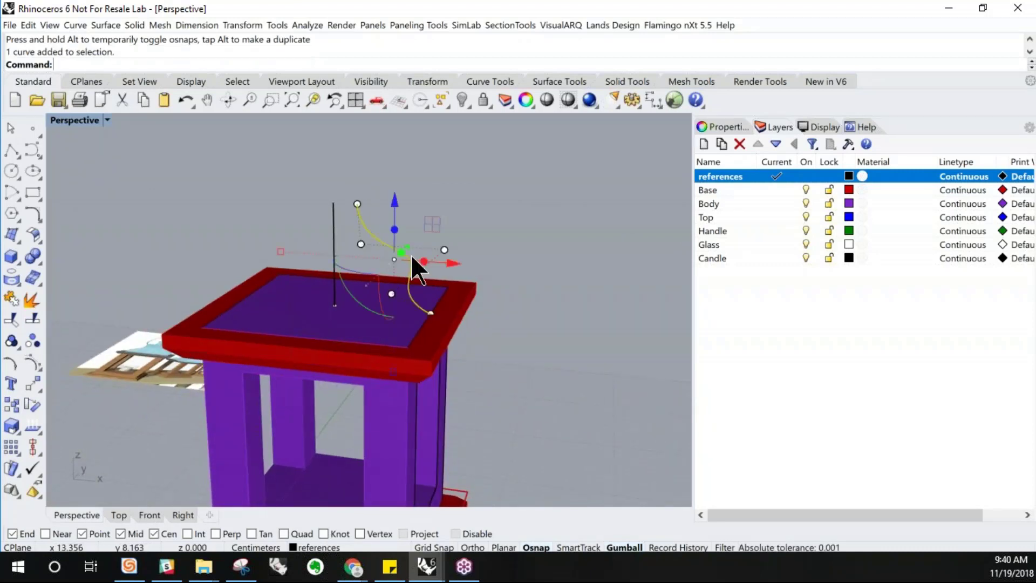
pyautogui.click(484, 339)
pyautogui.moveTo(475, 338); pyautogui.dragTo(500, 341, button='right')
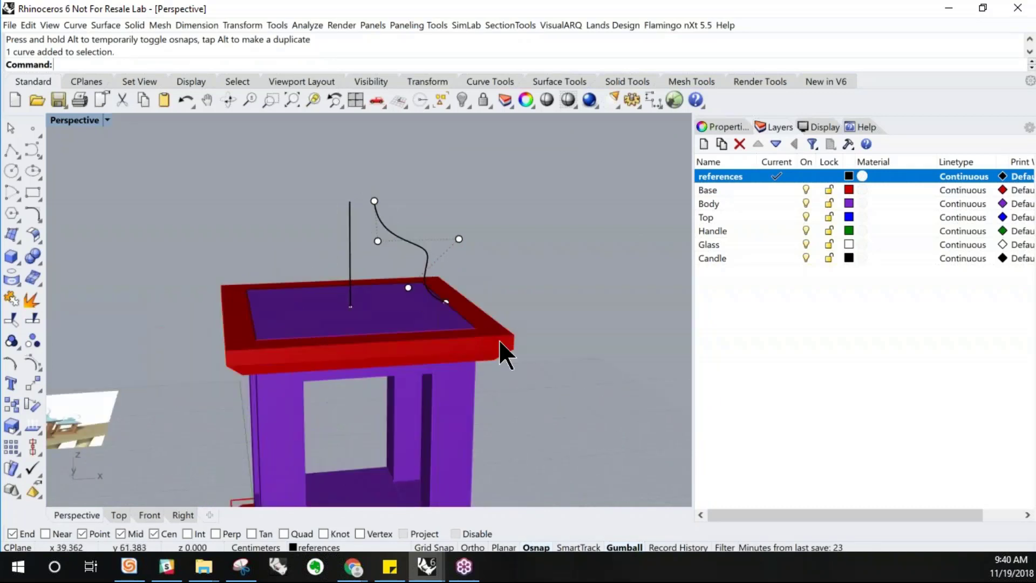
pyautogui.moveTo(425, 258); pyautogui.dragTo(414, 247, button='right')
pyautogui.click(416, 246)
pyautogui.moveTo(515, 298); pyautogui.dragTo(430, 282, button='right')
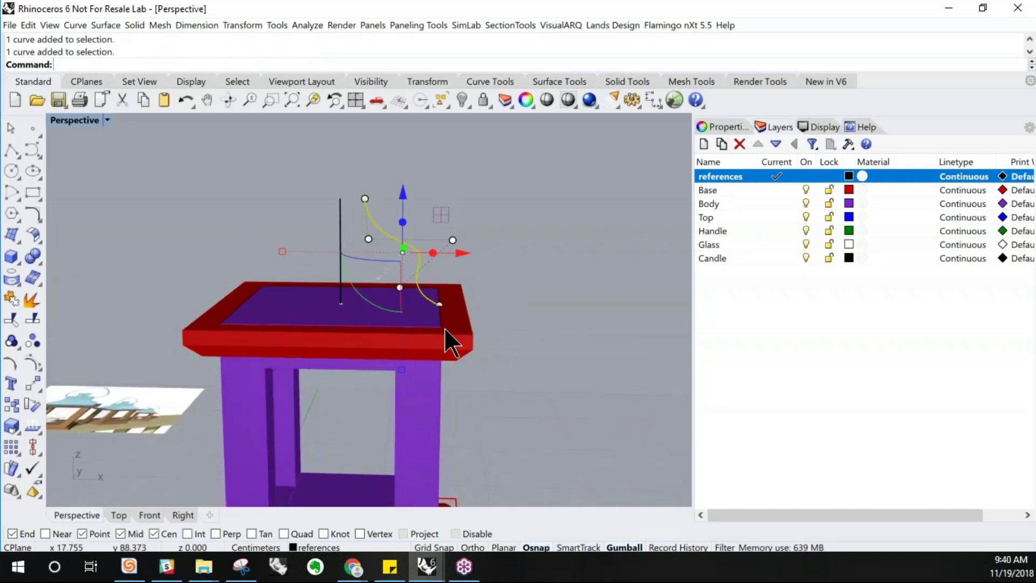
pyautogui.moveTo(449, 323); pyautogui.dragTo(451, 351, button='right')
pyautogui.click(444, 343)
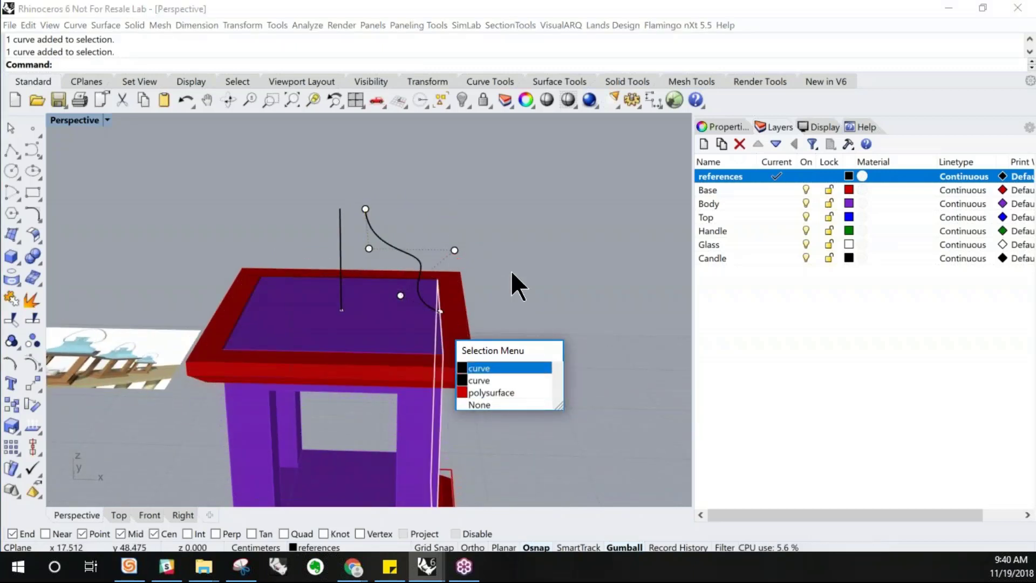
pyautogui.click(470, 380)
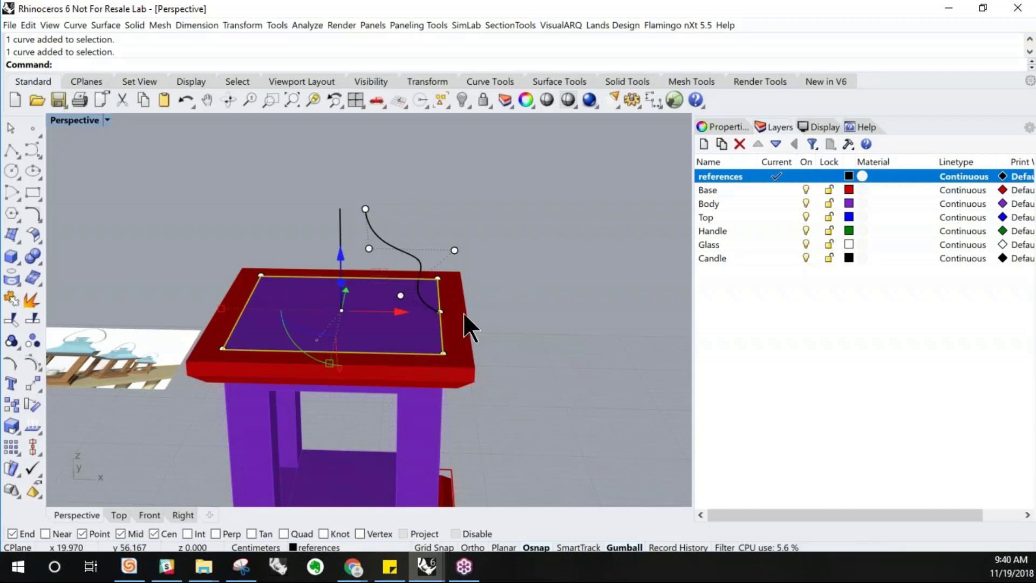
pyautogui.press('Escape')
pyautogui.moveTo(462, 297); pyautogui.dragTo(462, 283, button='right')
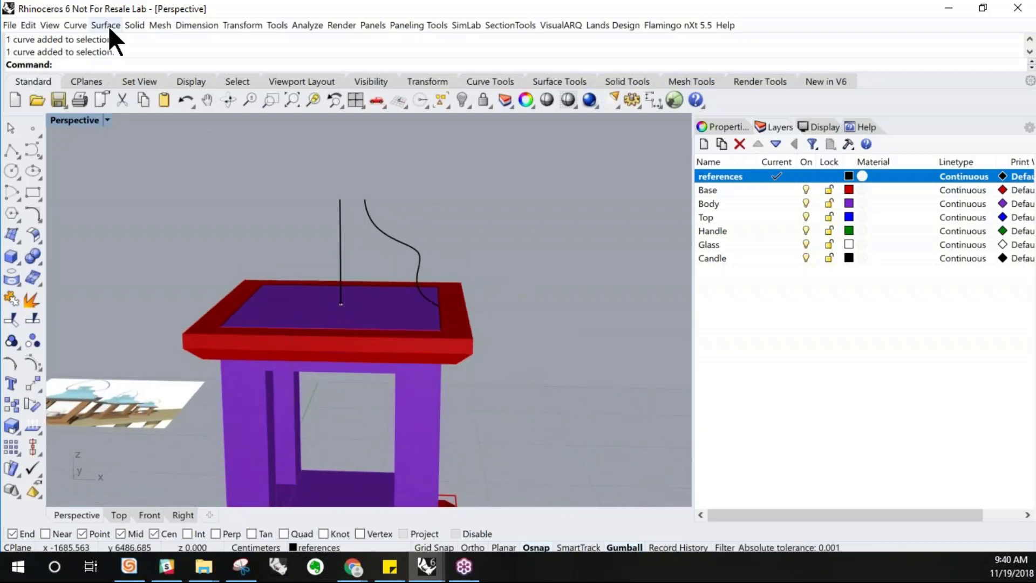
# Sweep the S-curve profile along the rectangular curve on the body's top with Sweep 1 Rail
pyautogui.click(107, 25)
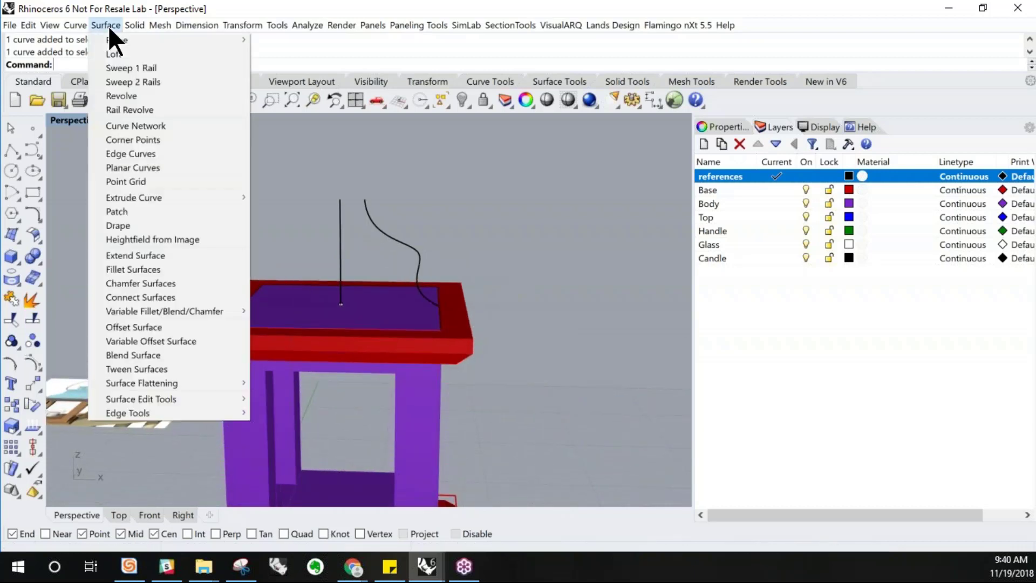
pyautogui.click(108, 67)
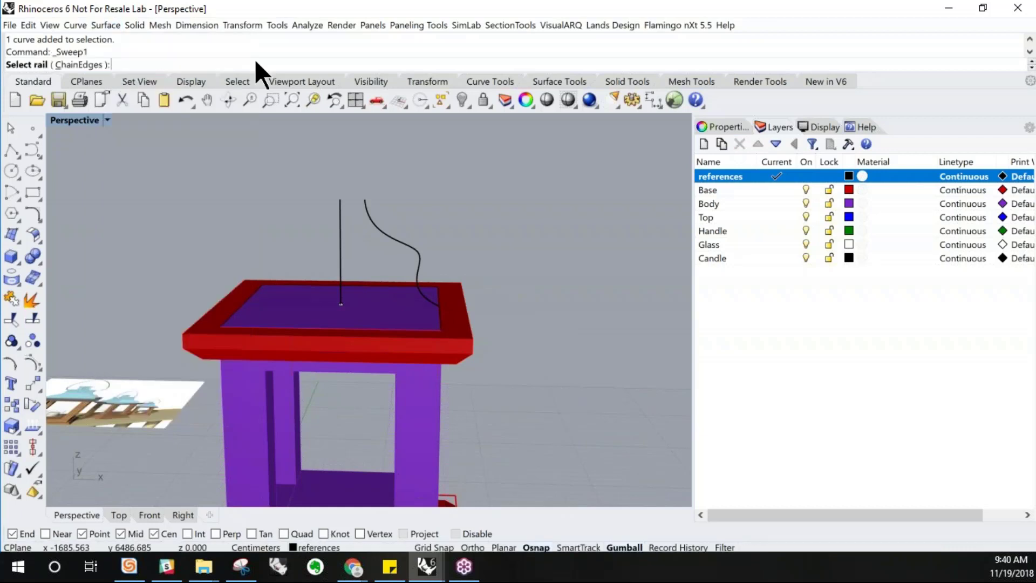
pyautogui.moveTo(413, 288); pyautogui.dragTo(428, 311, button='right')
pyautogui.click(440, 329)
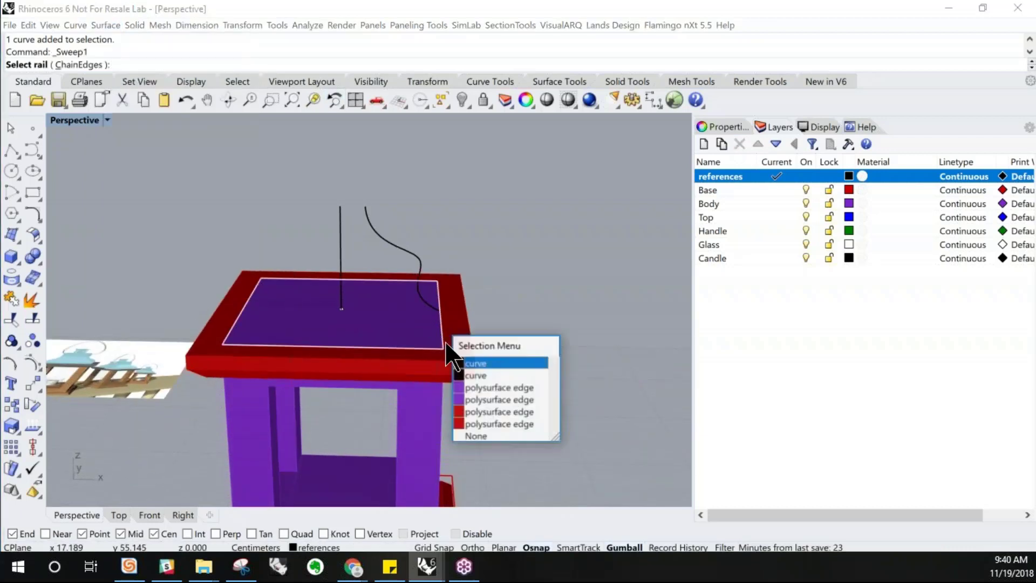
pyautogui.click(468, 363)
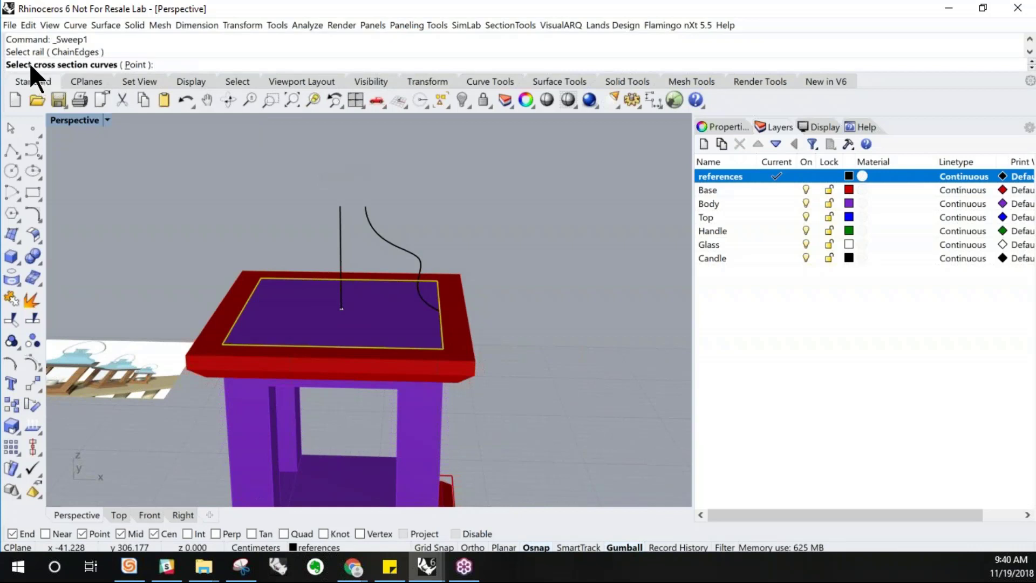
pyautogui.click(410, 255)
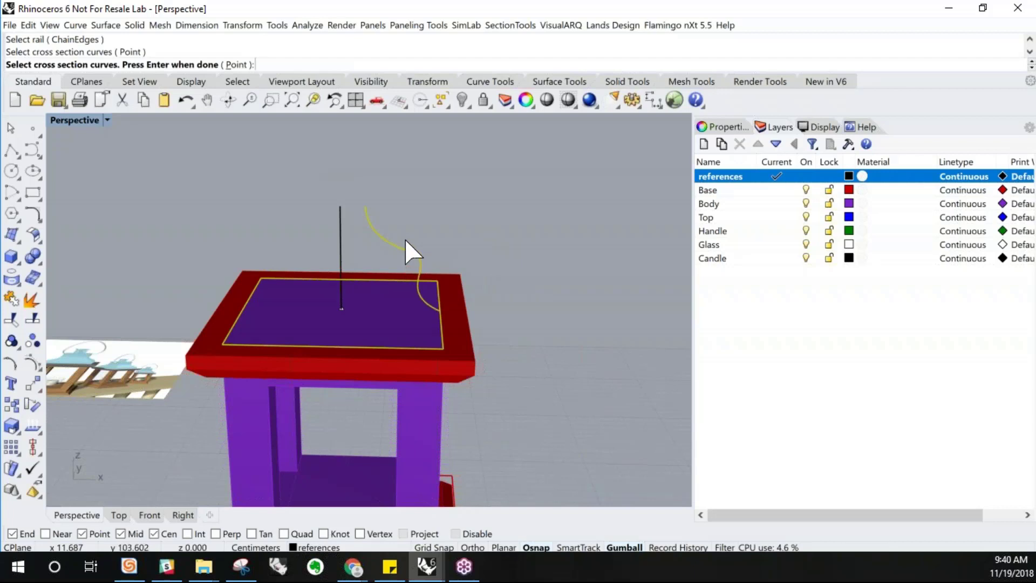
pyautogui.press('Return')
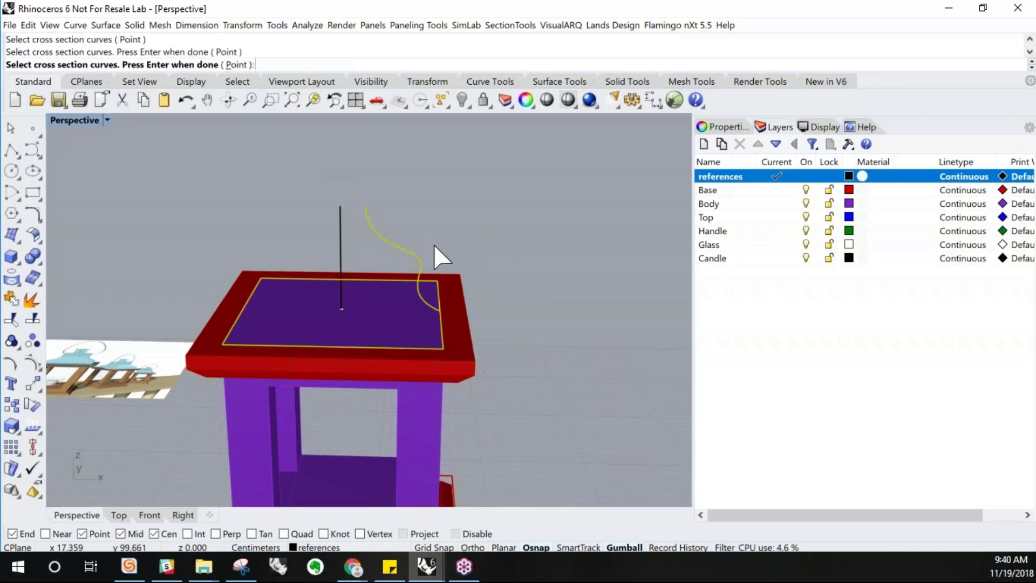
pyautogui.moveTo(433, 244); pyautogui.dragTo(354, 236, button='right')
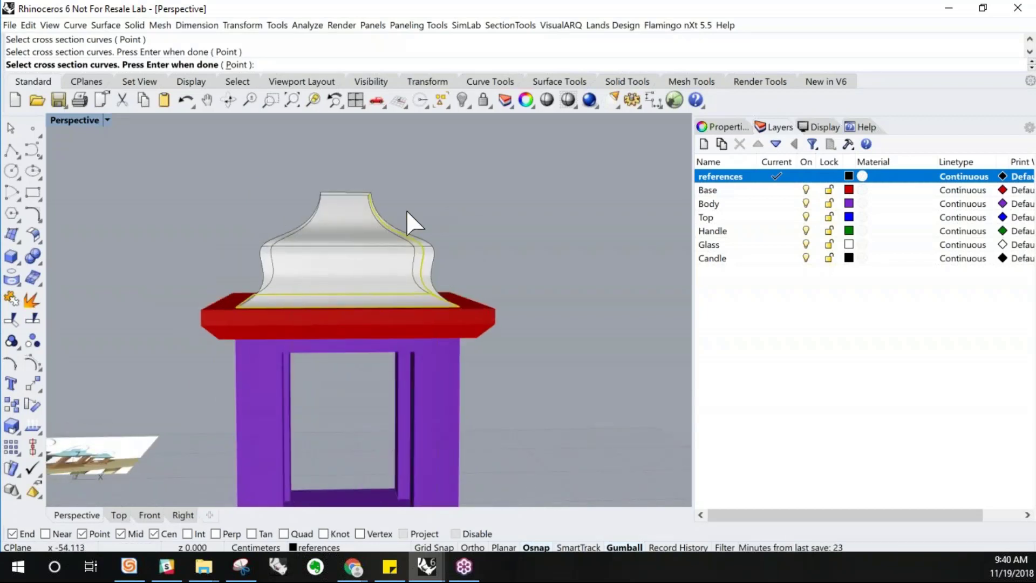
pyautogui.press('Return')
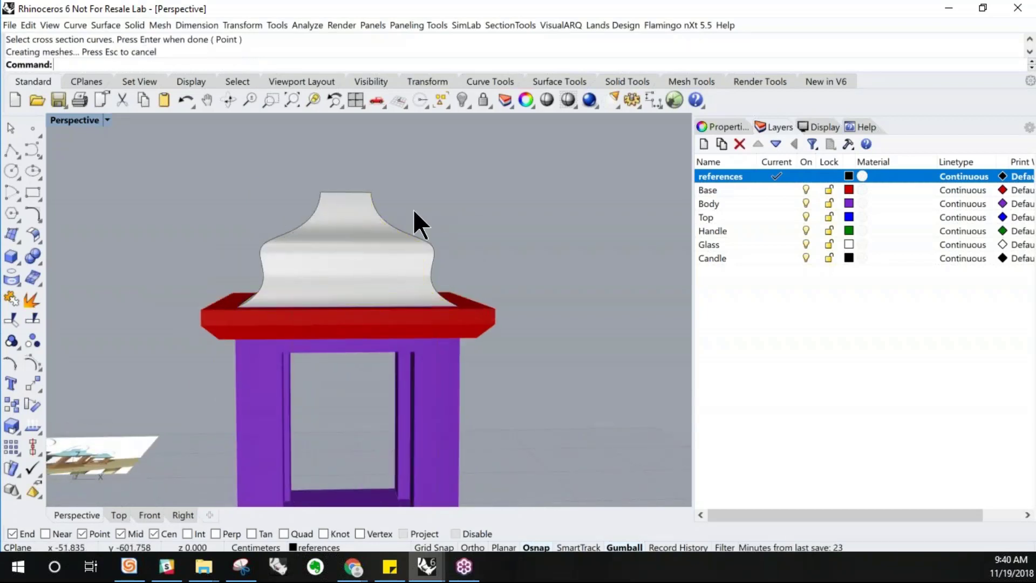
# Move the swept roof surface onto the Top layer
pyautogui.moveTo(270, 203); pyautogui.dragTo(381, 259, button='right')
pyautogui.moveTo(348, 226); pyautogui.dragTo(354, 228, button='right')
pyautogui.click(359, 233)
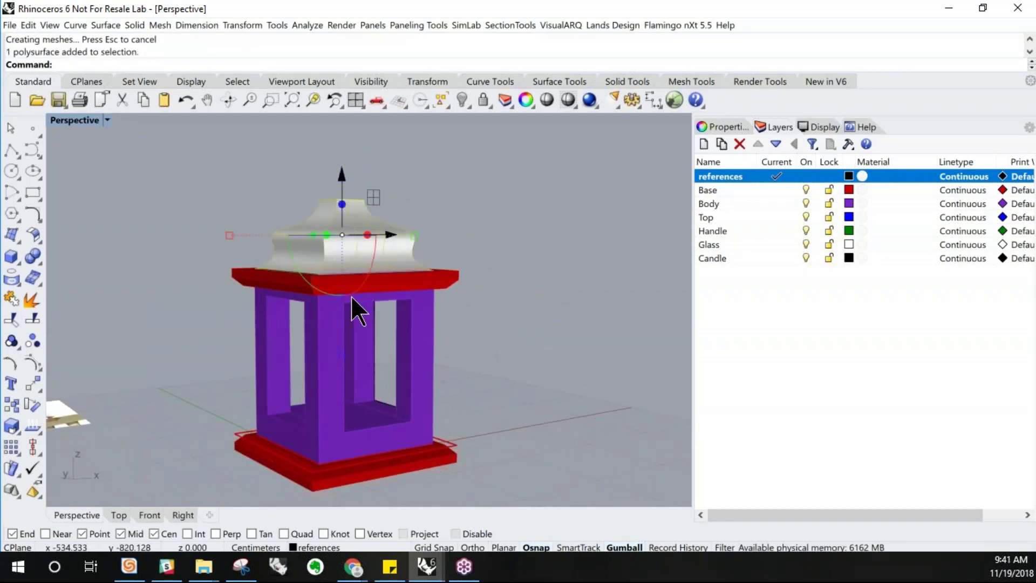
pyautogui.click(343, 548)
pyautogui.click(329, 494)
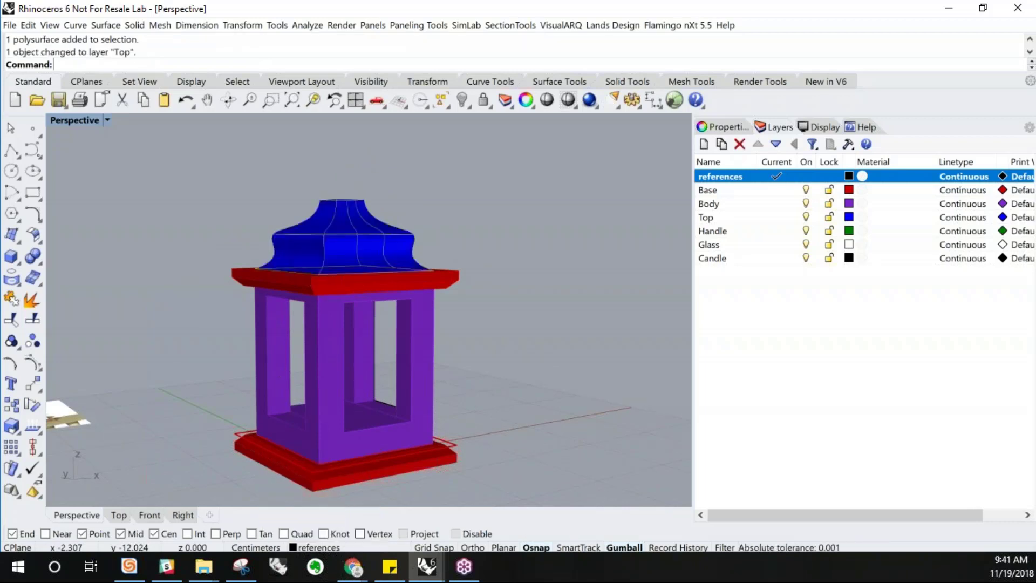
# Delete the swept roof surface
pyautogui.moveTo(429, 297); pyautogui.dragTo(368, 228, button='right')
pyautogui.scroll(4, 385, 257)
pyautogui.click(345, 243)
pyautogui.press('Delete')
# Reshape the profile in the Front view by moving its upper control points closer together to soften the S-curve
pyautogui.click(368, 228)
pyautogui.scroll(2, 331, 228)
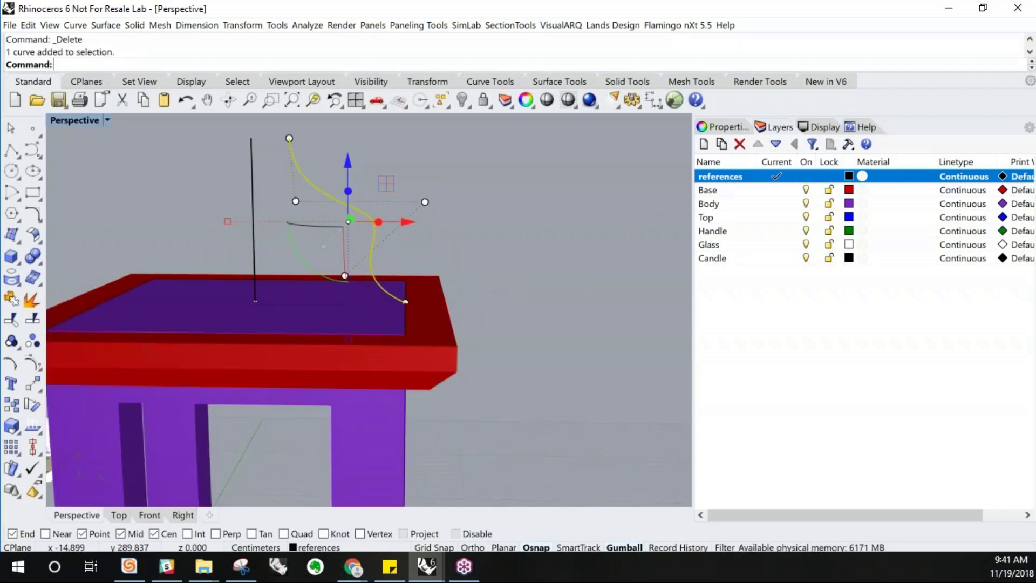
pyautogui.click(148, 512)
pyautogui.scroll(3, 331, 250)
pyautogui.click(404, 241)
pyautogui.click(358, 252)
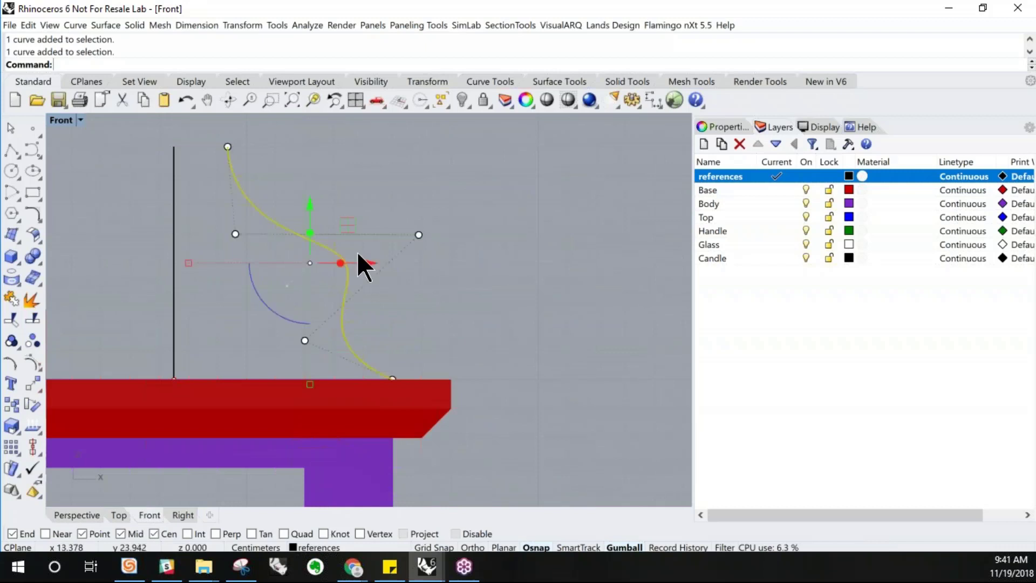
pyautogui.click(418, 234)
pyautogui.moveTo(475, 235); pyautogui.dragTo(491, 235)
pyautogui.moveTo(388, 246)
pyautogui.mouseDown()
pyautogui.moveTo(358, 240)
pyautogui.moveTo(381, 240)
pyautogui.mouseUp()
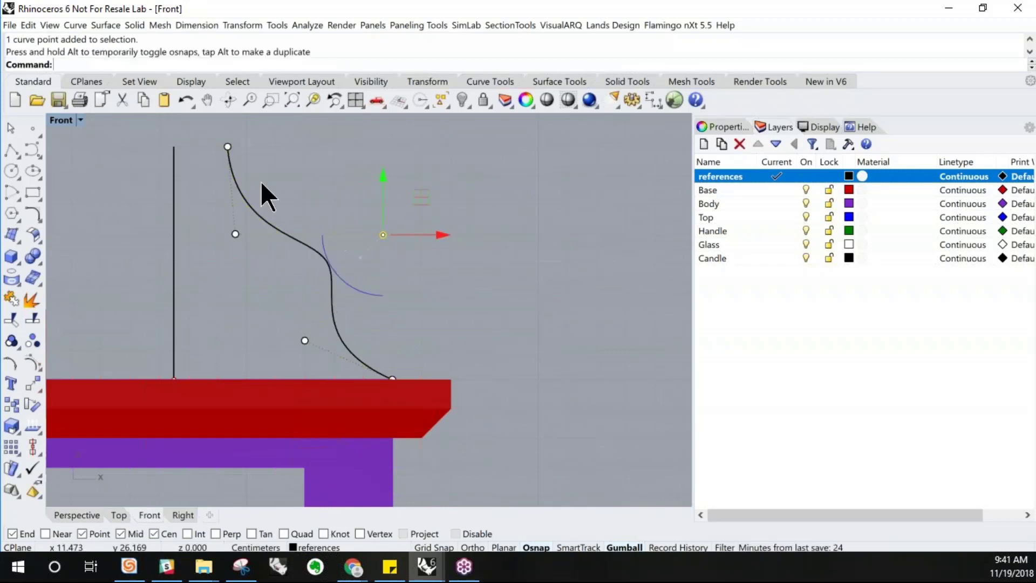
pyautogui.click(236, 234)
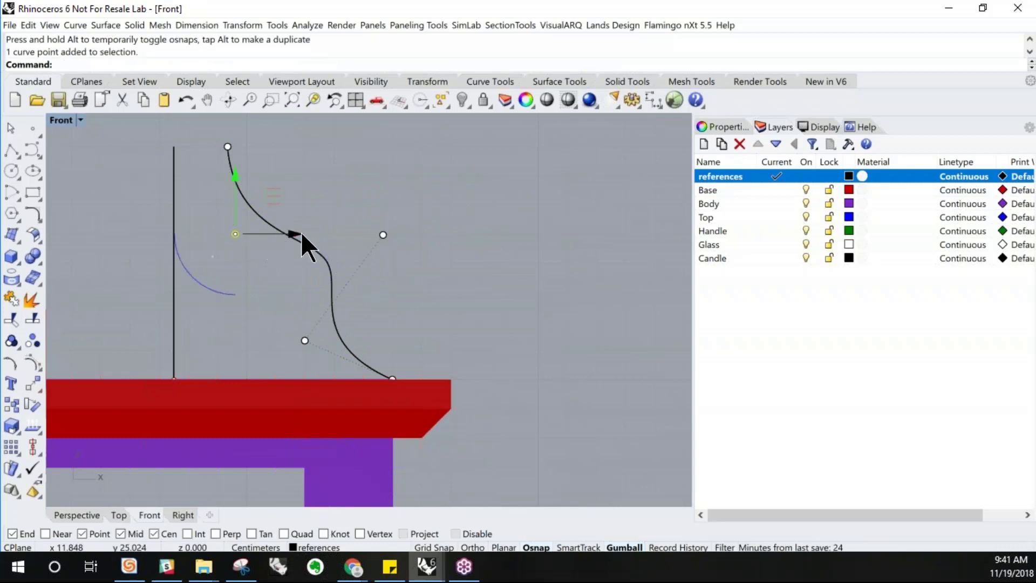
pyautogui.moveTo(294, 233)
pyautogui.mouseDown()
pyautogui.moveTo(341, 234)
pyautogui.moveTo(291, 234)
pyautogui.mouseUp()
pyautogui.press('Escape')
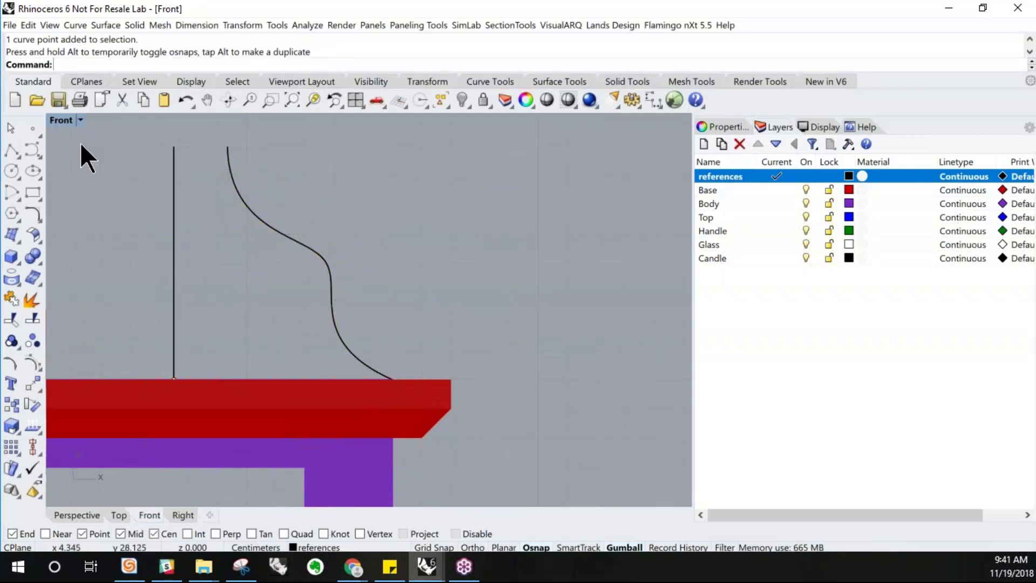
# Sweep the reshaped S-curve profile along the rectangular rail on the body's top with Sweep 1 Rail, using Freeform
pyautogui.doubleClick(62, 120)
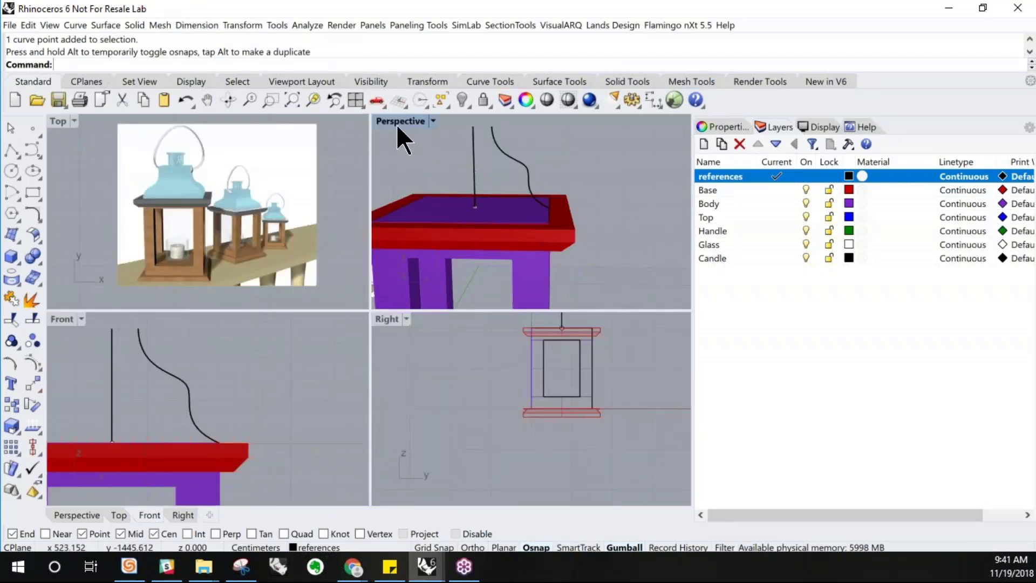
pyautogui.doubleClick(401, 122)
pyautogui.moveTo(354, 323); pyautogui.dragTo(423, 307, button='right')
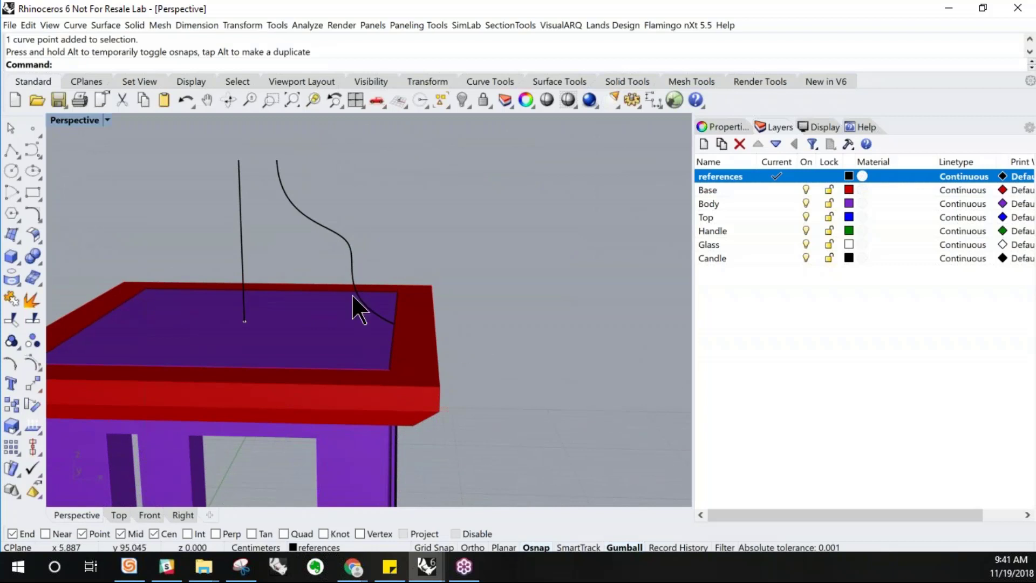
pyautogui.click(354, 262)
pyautogui.click(538, 251)
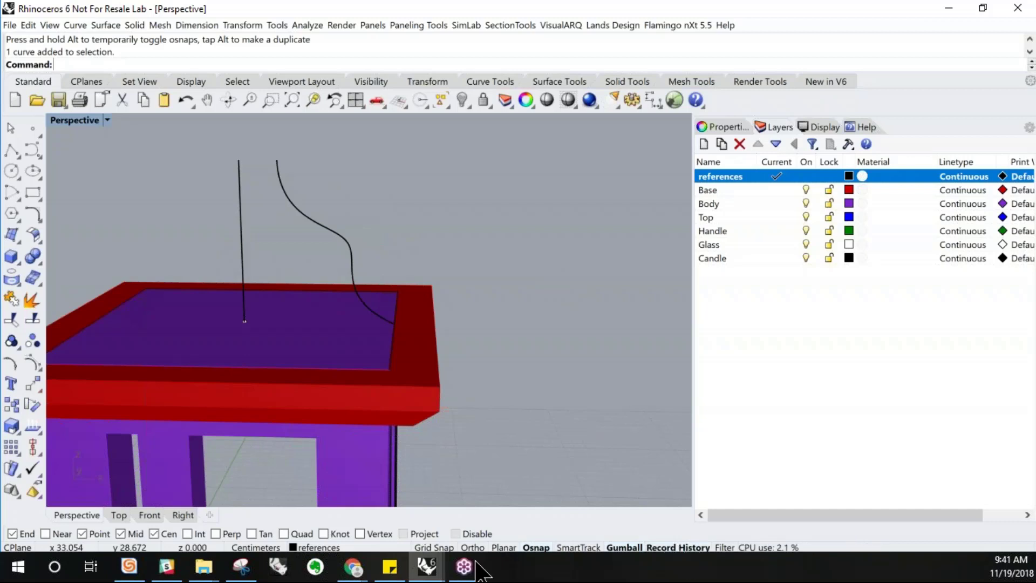
pyautogui.click(108, 25)
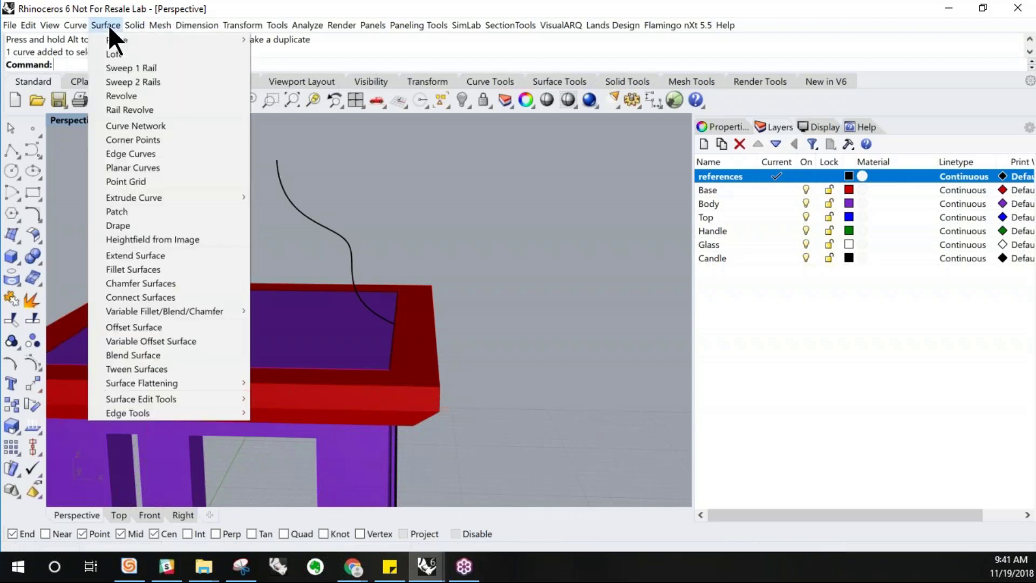
pyautogui.click(109, 68)
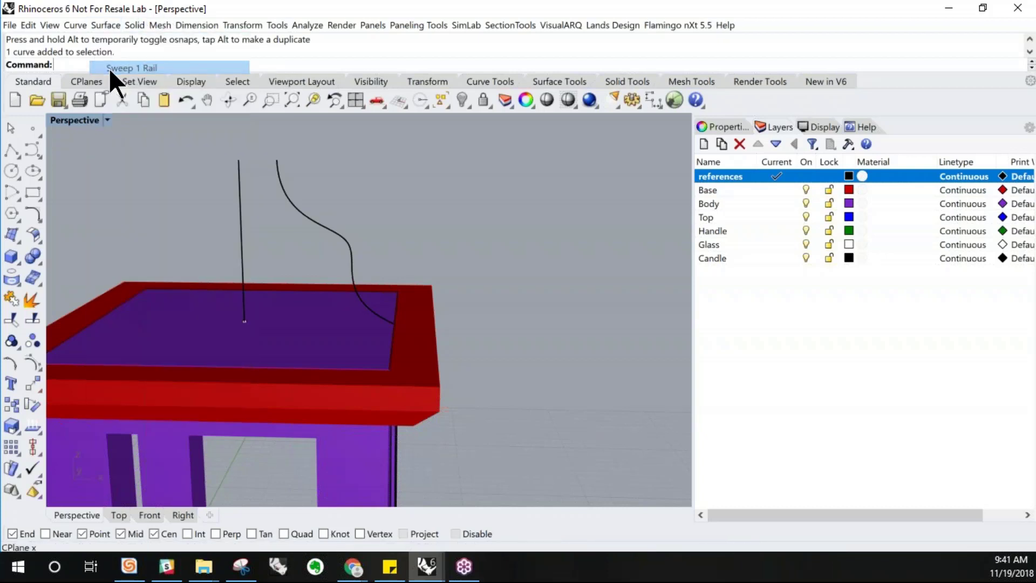
pyautogui.click(399, 362)
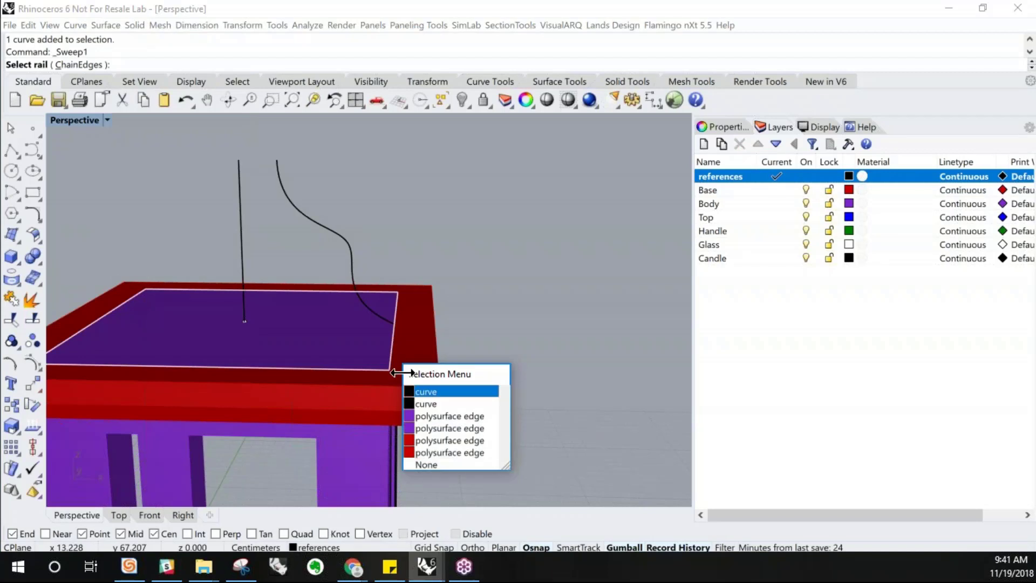
pyautogui.click(431, 392)
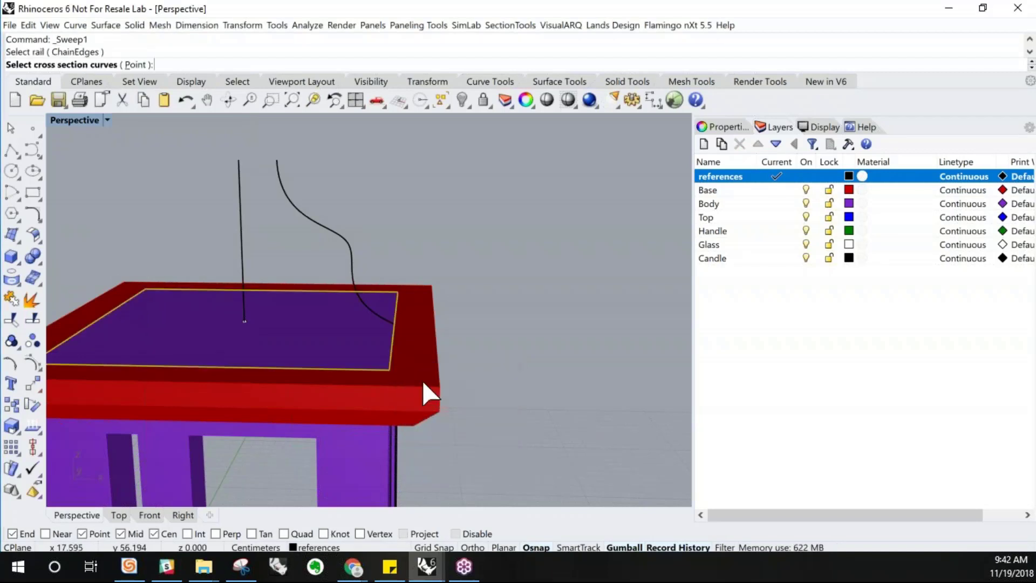
pyautogui.click(349, 272)
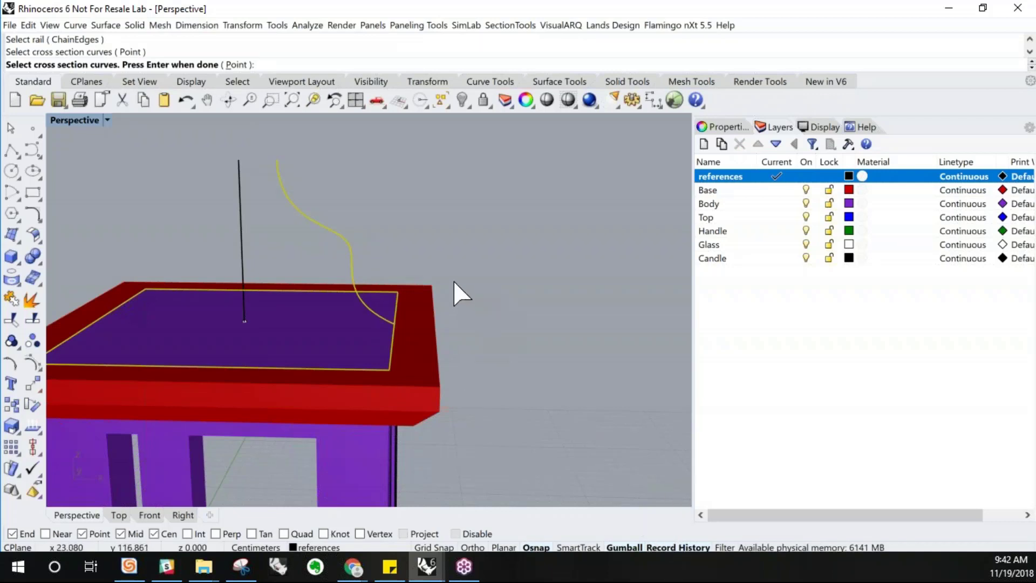
pyautogui.press('Return')
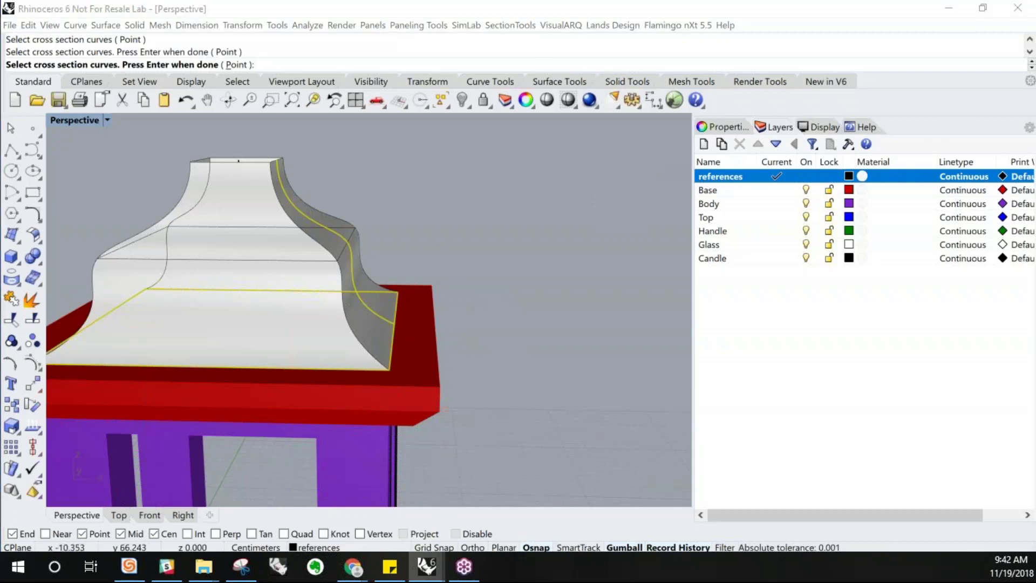
pyautogui.press('Return')
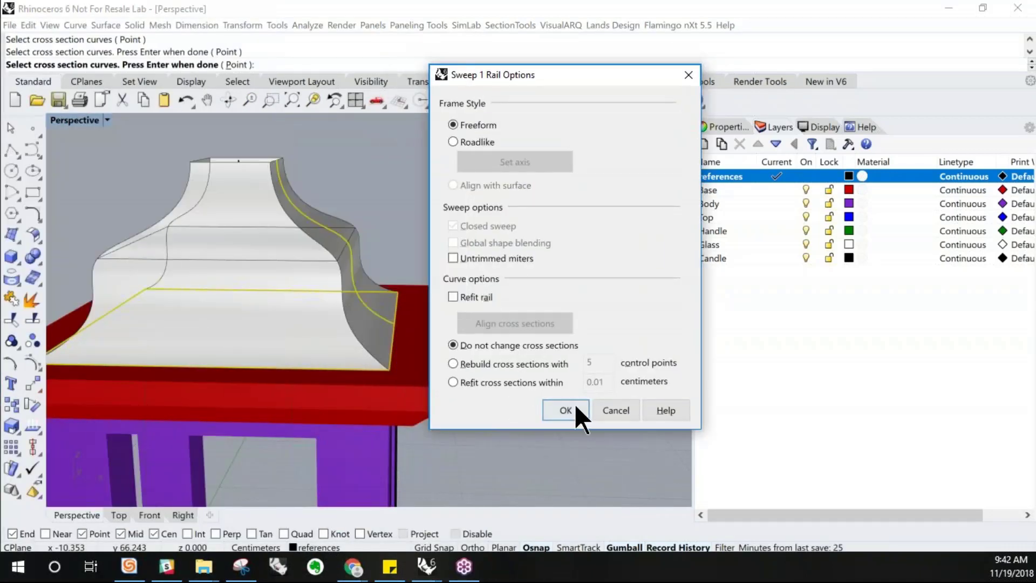
pyautogui.click(565, 411)
# Select the profile curve and drag its control points so the history-linked roof surface updates its curvature
pyautogui.moveTo(496, 312); pyautogui.dragTo(292, 309, button='right')
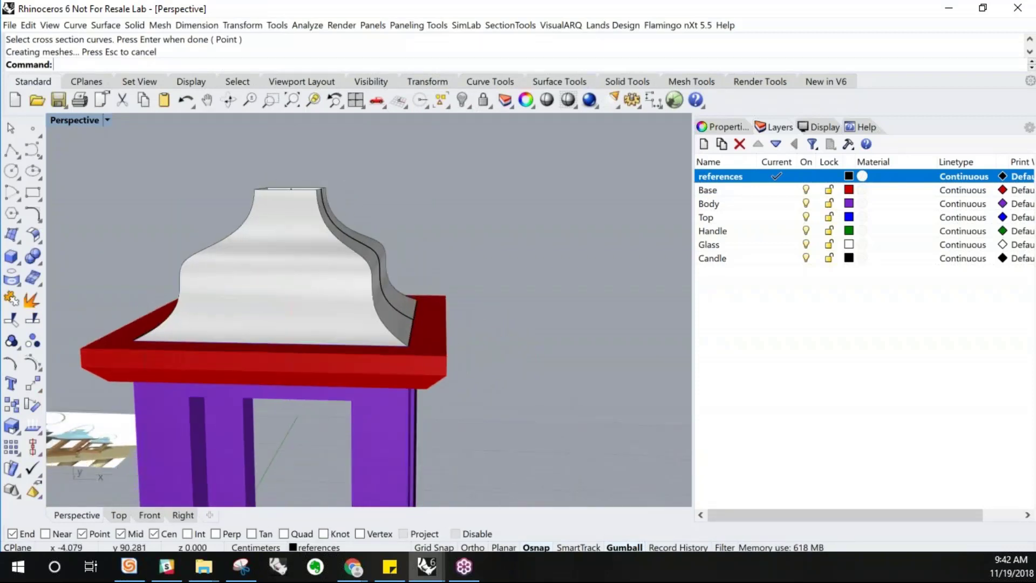
pyautogui.click(375, 252)
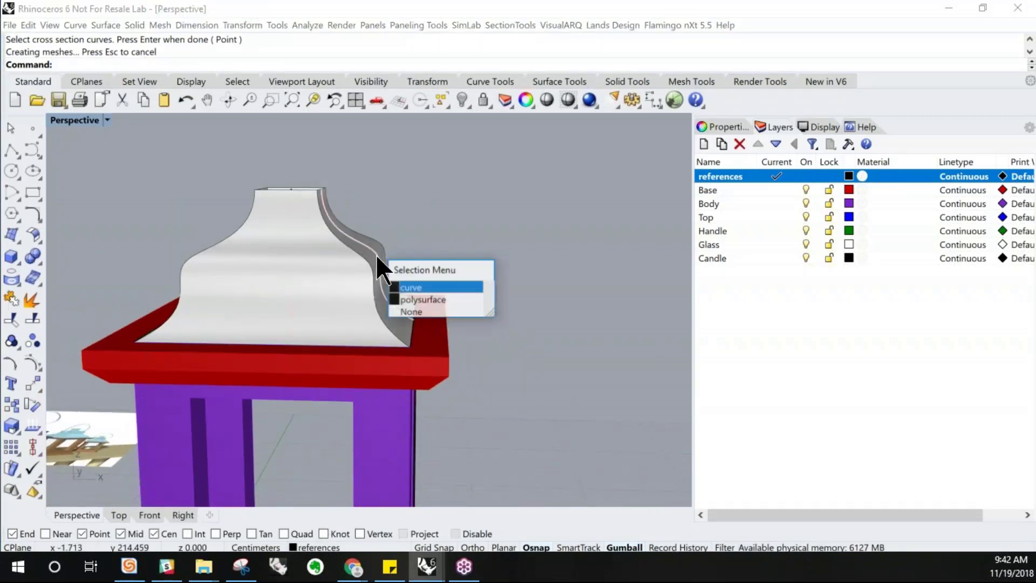
pyautogui.click(399, 287)
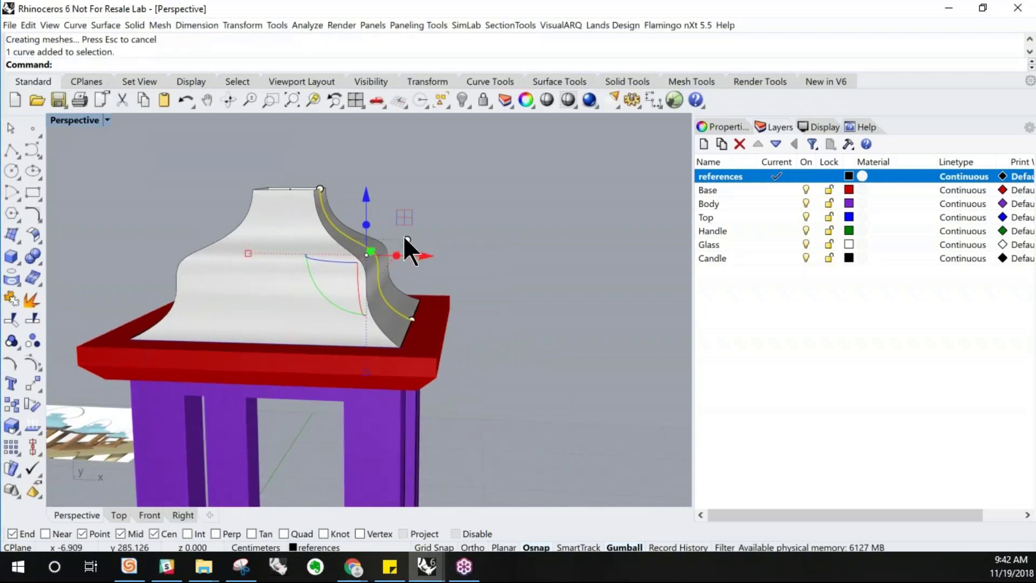
pyautogui.scroll(3, 435, 233)
pyautogui.click(427, 233)
pyautogui.moveTo(427, 233); pyautogui.dragTo(445, 277)
pyautogui.scroll(-3, 470, 287)
pyautogui.moveTo(447, 292); pyautogui.dragTo(488, 280, button='right')
pyautogui.moveTo(575, 305); pyautogui.dragTo(449, 286, button='right')
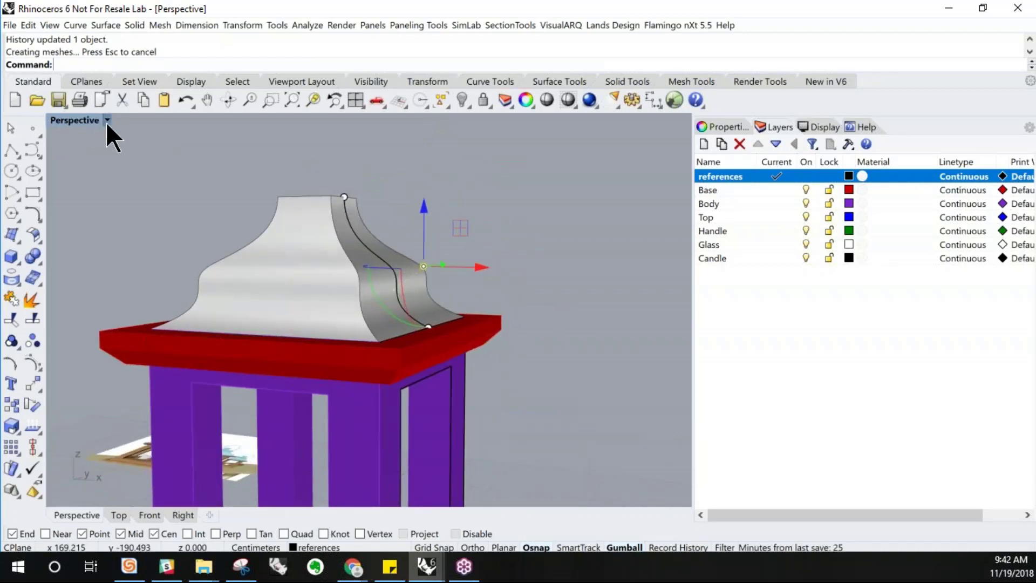
# Switch the Perspective view to Ghosted display and keep adjusting the profile's control points to refine the roof shape
pyautogui.click(106, 121)
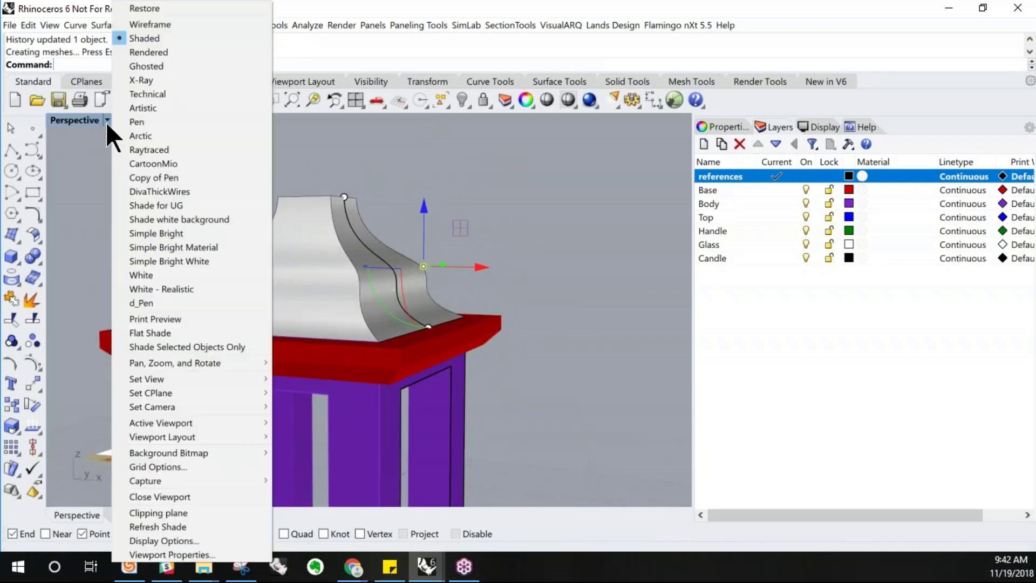
pyautogui.click(125, 66)
pyautogui.scroll(3, 328, 330)
pyautogui.moveTo(393, 293)
pyautogui.mouseDown(button='right')
pyautogui.moveTo(407, 308)
pyautogui.moveTo(398, 308)
pyautogui.mouseUp(button='right')
pyautogui.moveTo(360, 271); pyautogui.dragTo(395, 248, button='right')
pyautogui.scroll(2, 328, 225)
pyautogui.scroll(2, 332, 246)
pyautogui.click(332, 232)
pyautogui.scroll(-3, 347, 248)
pyautogui.moveTo(396, 247); pyautogui.dragTo(338, 251)
pyautogui.moveTo(375, 261); pyautogui.dragTo(406, 246, button='right')
pyautogui.scroll(-4, 423, 281)
pyautogui.moveTo(425, 289); pyautogui.dragTo(431, 328, button='right')
pyautogui.scroll(4, 432, 314)
pyautogui.click(423, 227)
pyautogui.moveTo(480, 228); pyautogui.dragTo(410, 231)
pyautogui.moveTo(429, 236); pyautogui.dragTo(448, 245, button='right')
pyautogui.scroll(-5, 446, 248)
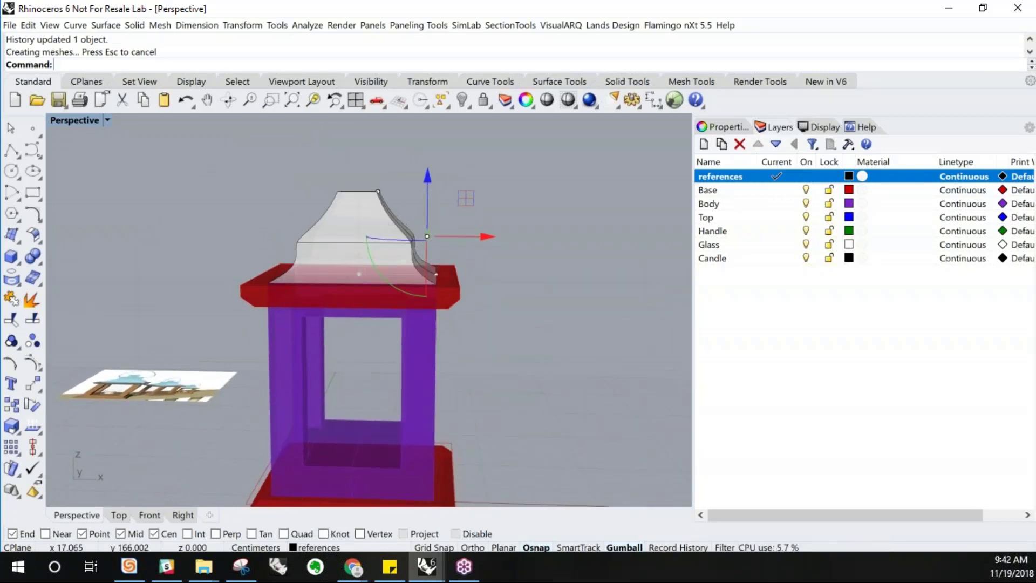
pyautogui.scroll(2, 365, 245)
pyautogui.click(529, 206)
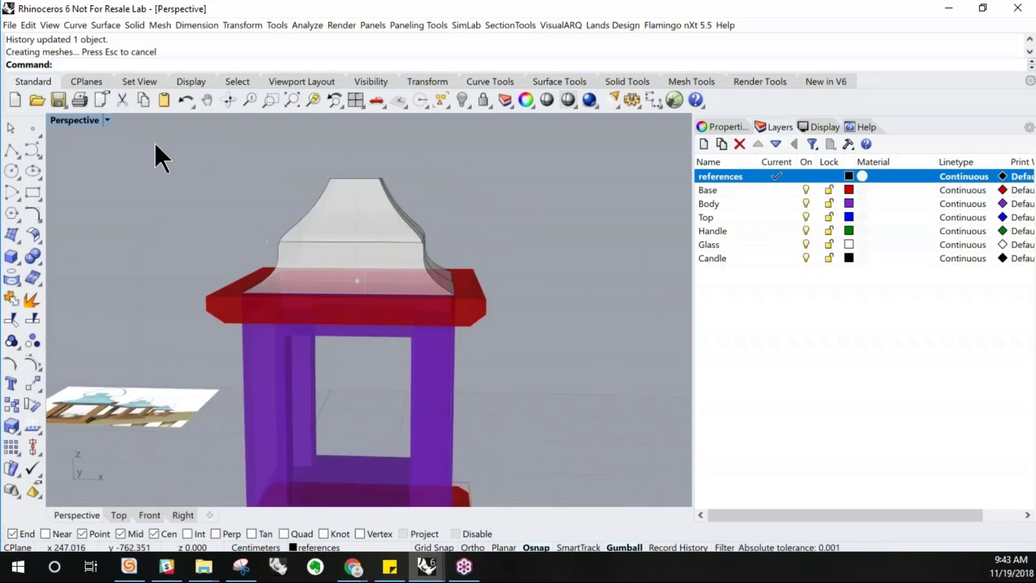
# Return the Perspective view to Shaded and move the profile's top and middle control points to tweak the roof outline
pyautogui.click(107, 120)
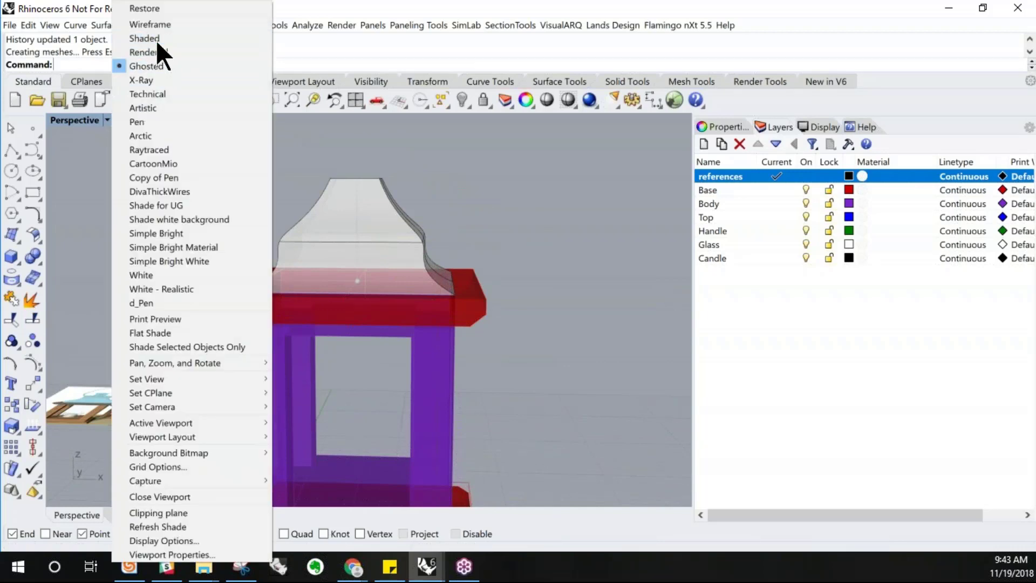
pyautogui.click(157, 40)
pyautogui.moveTo(381, 320)
pyautogui.mouseDown(button='right')
pyautogui.moveTo(430, 312)
pyautogui.moveTo(384, 324)
pyautogui.moveTo(386, 347)
pyautogui.moveTo(394, 324)
pyautogui.mouseUp(button='right')
pyautogui.click(406, 243)
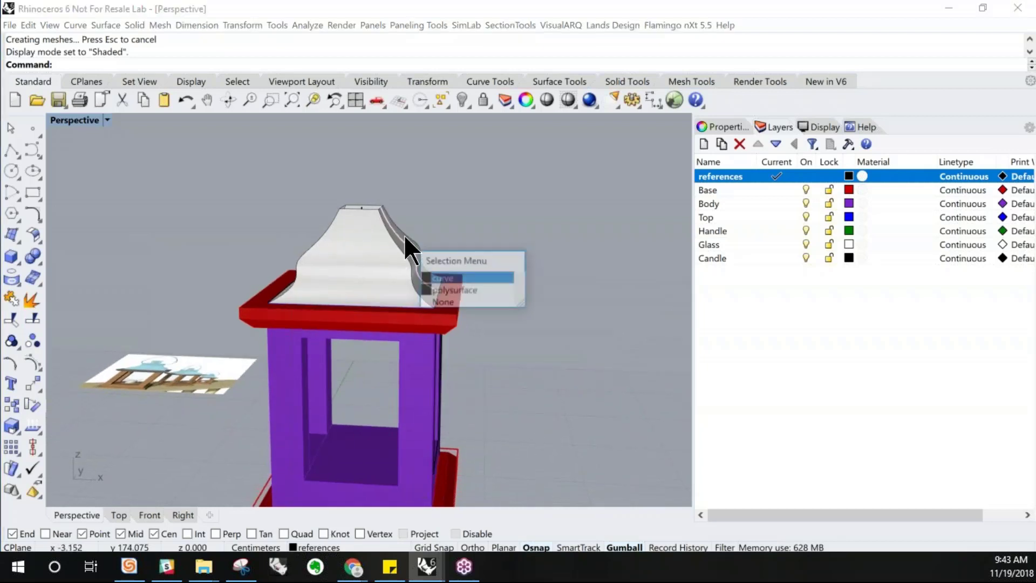
pyautogui.click(449, 277)
pyautogui.scroll(4, 385, 212)
pyautogui.click(367, 190)
pyautogui.moveTo(391, 193)
pyautogui.mouseDown()
pyautogui.moveTo(439, 193)
pyautogui.moveTo(392, 190)
pyautogui.mouseUp()
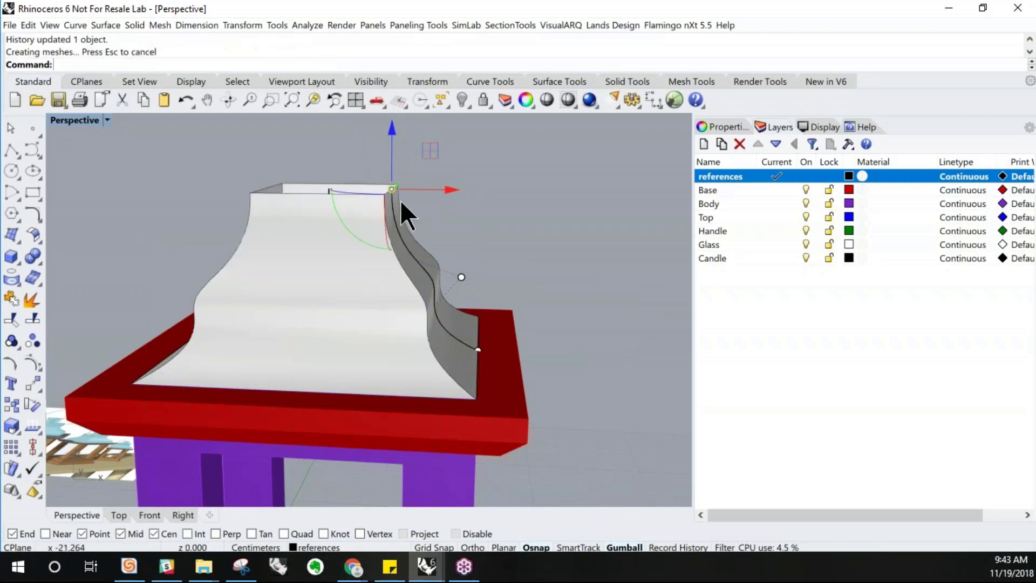
pyautogui.moveTo(432, 259); pyautogui.dragTo(456, 240, button='right')
pyautogui.scroll(-7, 453, 239)
pyautogui.moveTo(454, 338); pyautogui.dragTo(448, 354, button='right')
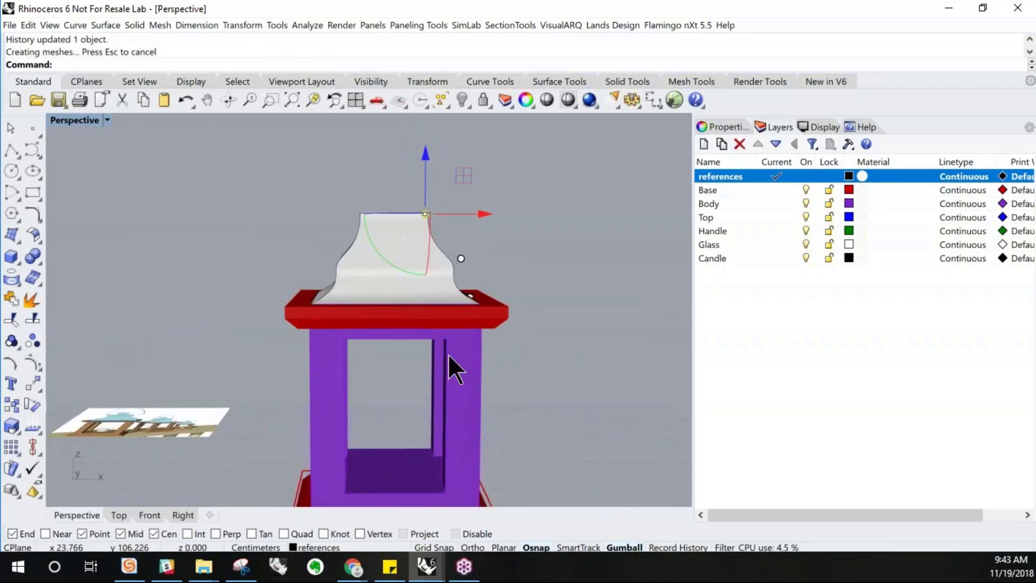
# Make further small adjustments to the profile's lower control points to finalize the roof's flare
pyautogui.scroll(3, 442, 202)
pyautogui.scroll(2, 442, 201)
pyautogui.moveTo(467, 219); pyautogui.dragTo(414, 222)
pyautogui.click(521, 263)
pyautogui.scroll(-4, 520, 260)
pyautogui.moveTo(439, 342)
pyautogui.mouseDown(button='right')
pyautogui.moveTo(416, 335)
pyautogui.moveTo(426, 340)
pyautogui.mouseUp(button='right')
pyautogui.click(403, 325)
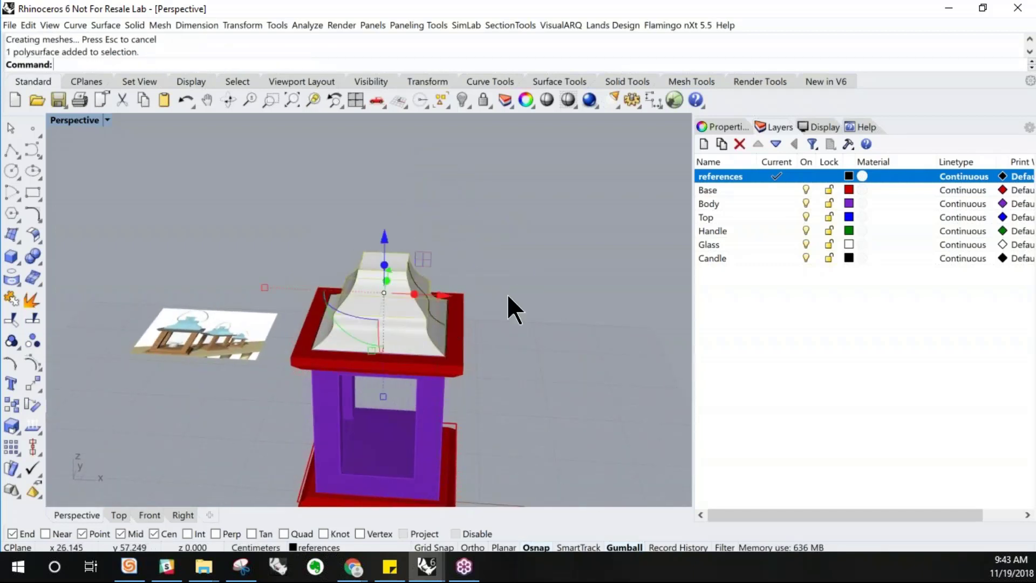
pyautogui.moveTo(504, 306); pyautogui.dragTo(529, 241, button='right')
pyautogui.click(529, 242)
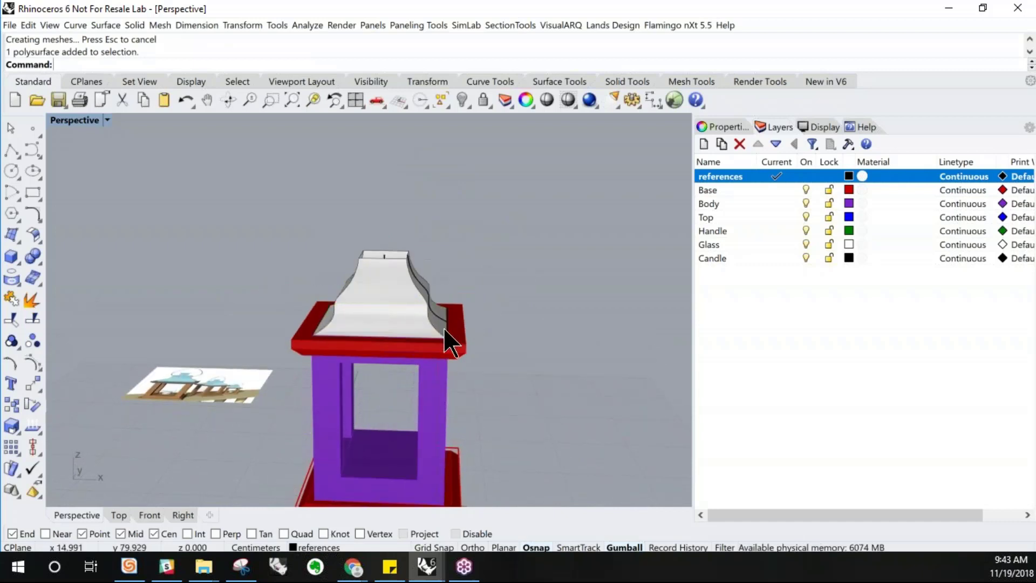
# Select the swept roof polysurface and move it onto the Top layer
pyautogui.moveTo(442, 328); pyautogui.dragTo(406, 286, button='right')
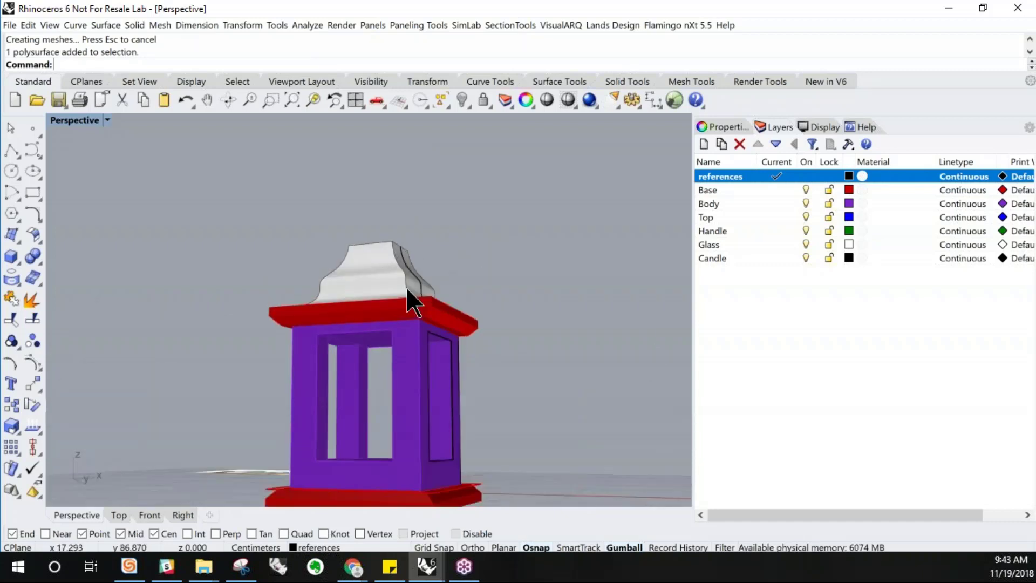
pyautogui.click(378, 275)
pyautogui.click(319, 548)
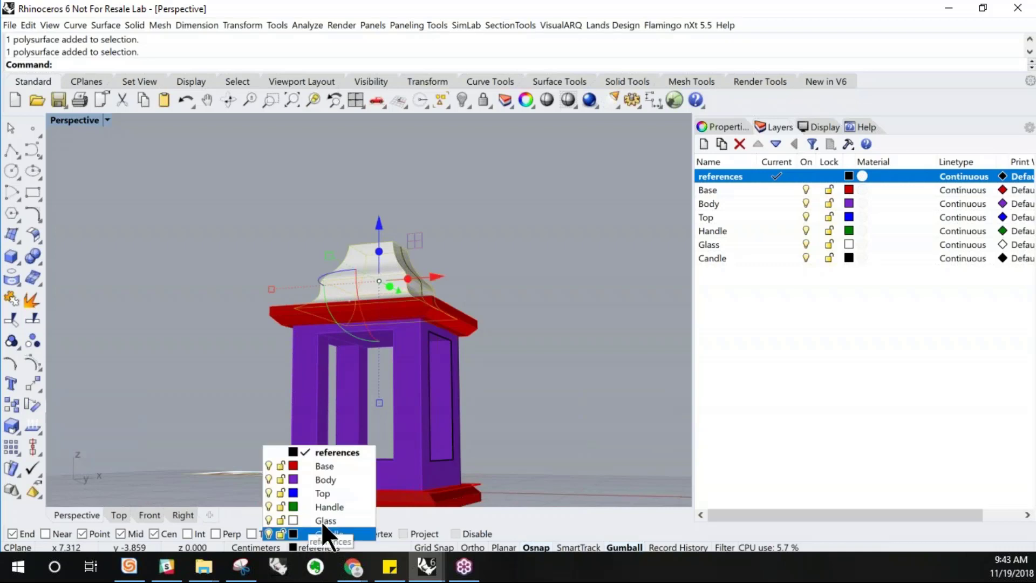
pyautogui.click(326, 492)
# Select the roof and inspect its object properties from different angles
pyautogui.click(471, 270)
pyautogui.moveTo(471, 271); pyautogui.dragTo(474, 314, button='right')
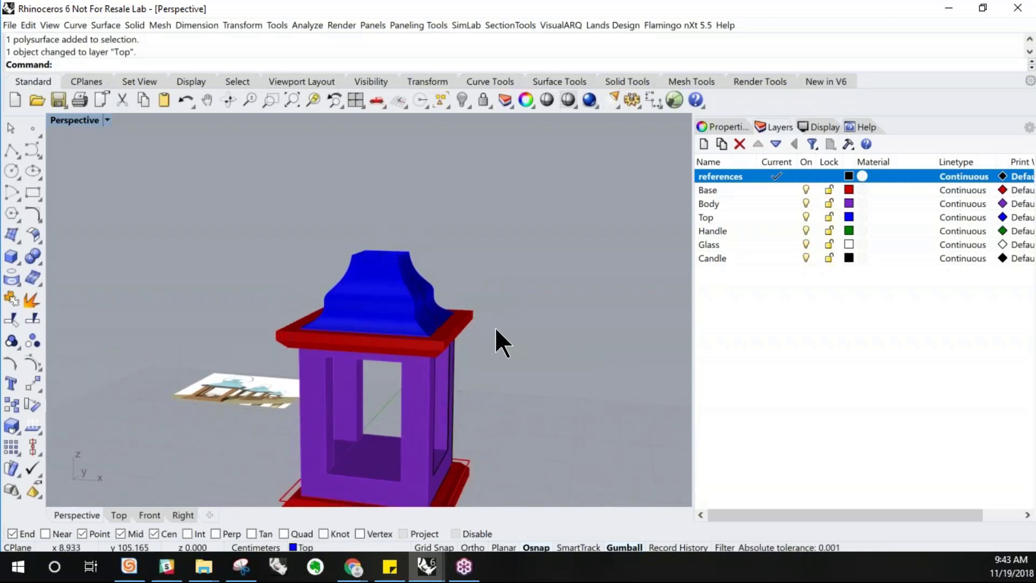
pyautogui.moveTo(373, 268); pyautogui.dragTo(387, 285, button='right')
pyautogui.scroll(2, 386, 266)
pyautogui.scroll(3, 393, 279)
pyautogui.click(416, 352)
pyautogui.click(721, 126)
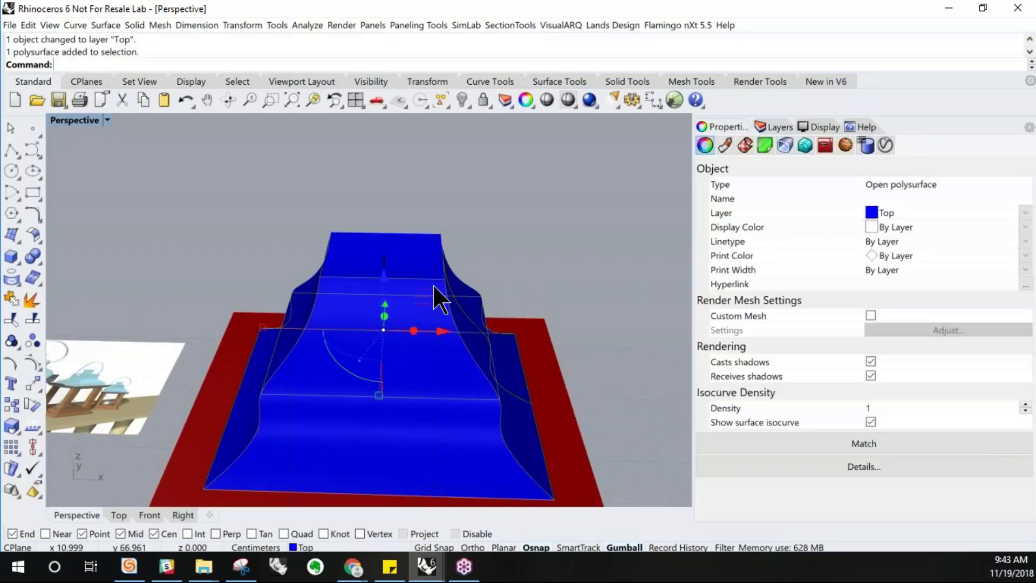
pyautogui.moveTo(439, 296); pyautogui.dragTo(421, 274, button='right')
pyautogui.scroll(-5, 421, 274)
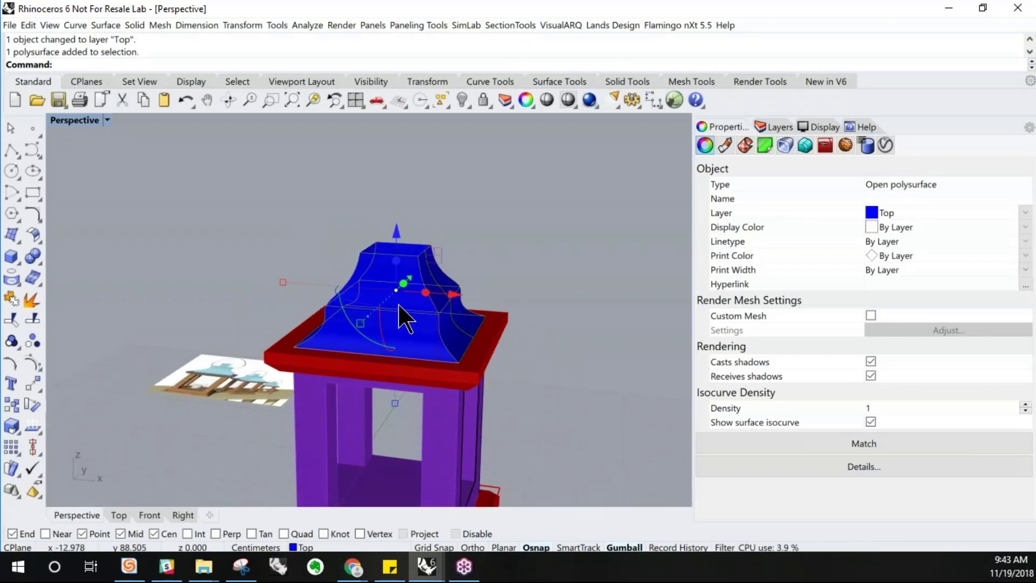
# Cap the roof polysurface's planar holes to close it into a solid
pyautogui.click(105, 25)
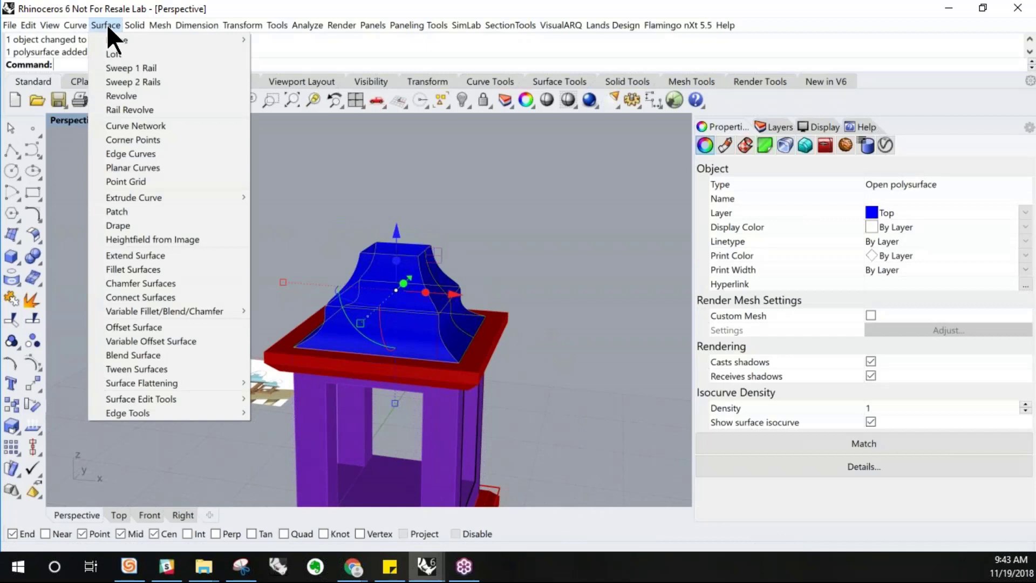
pyautogui.moveTo(132, 25)
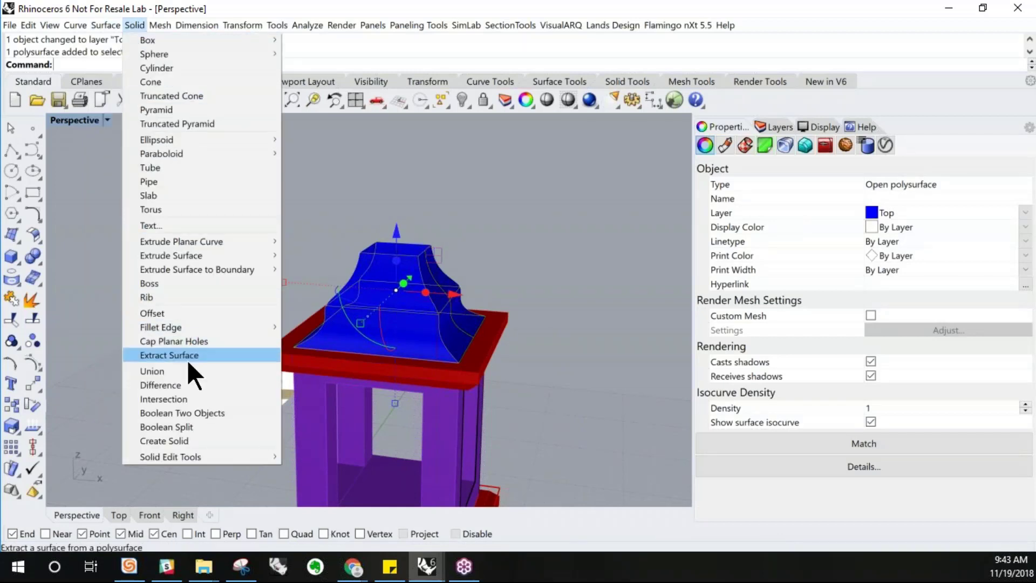
pyautogui.click(176, 342)
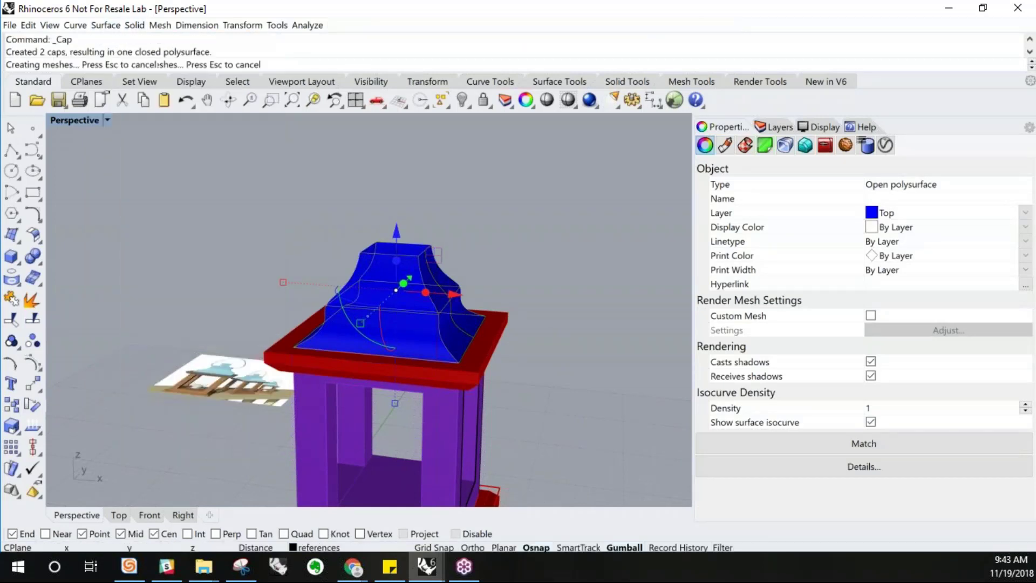
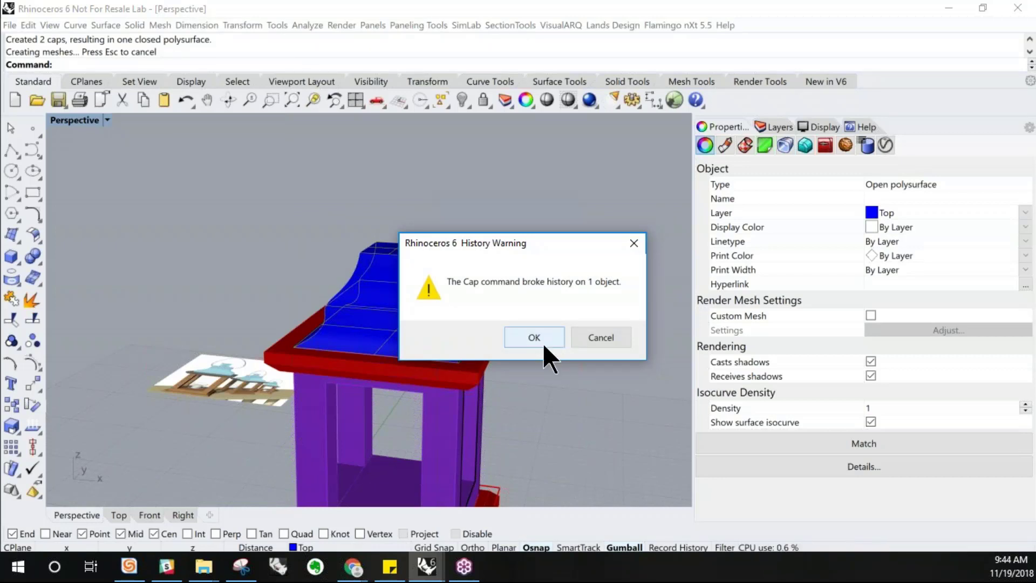
# Dismiss the Cap history warning and view the closed roof from several angles
pyautogui.click(542, 338)
pyautogui.scroll(-4, 470, 319)
pyautogui.moveTo(471, 319); pyautogui.dragTo(416, 331, button='right')
pyautogui.click(473, 263)
pyautogui.scroll(4, 462, 318)
pyautogui.scroll(-2, 447, 326)
pyautogui.scroll(4, 434, 328)
pyautogui.scroll(-2, 413, 313)
pyautogui.scroll(2, 409, 286)
pyautogui.moveTo(407, 281); pyautogui.dragTo(416, 278, button='right')
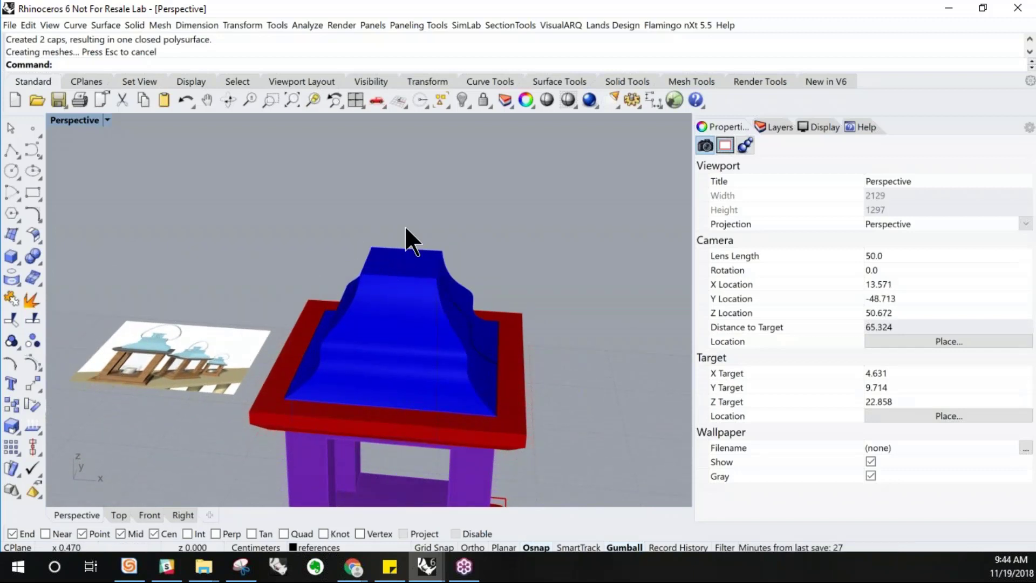
pyautogui.click(20, 262)
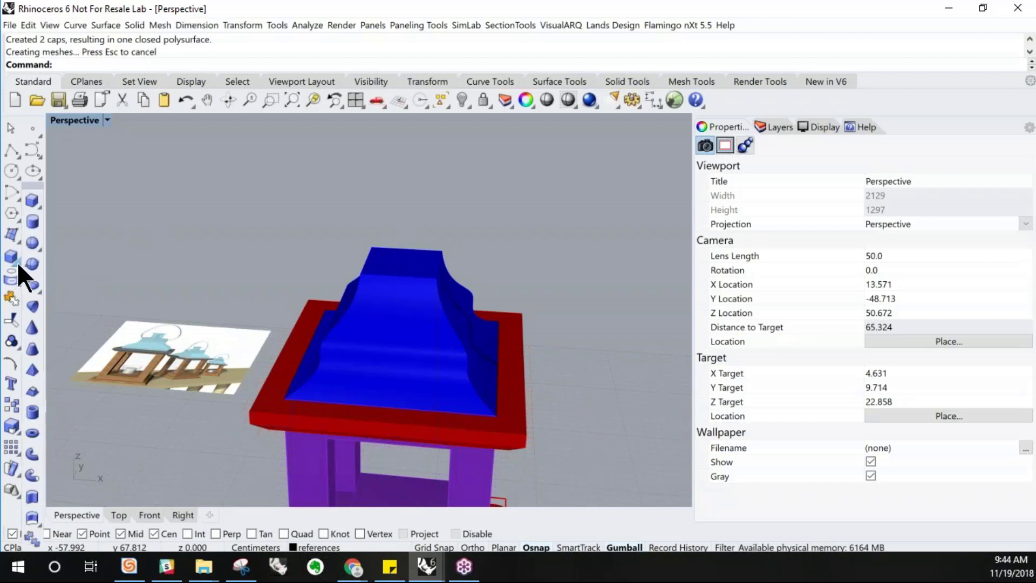
pyautogui.click(31, 221)
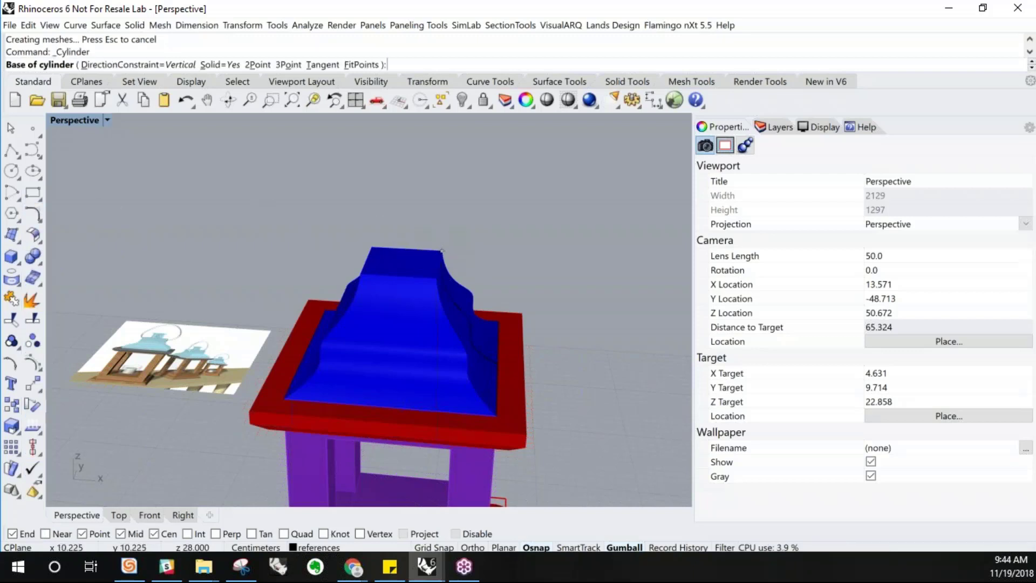
pyautogui.press('Escape')
pyautogui.moveTo(472, 246); pyautogui.dragTo(411, 275, button='right')
pyautogui.scroll(3, 440, 286)
pyautogui.write('v')
pyautogui.press('Escape')
pyautogui.press('space')
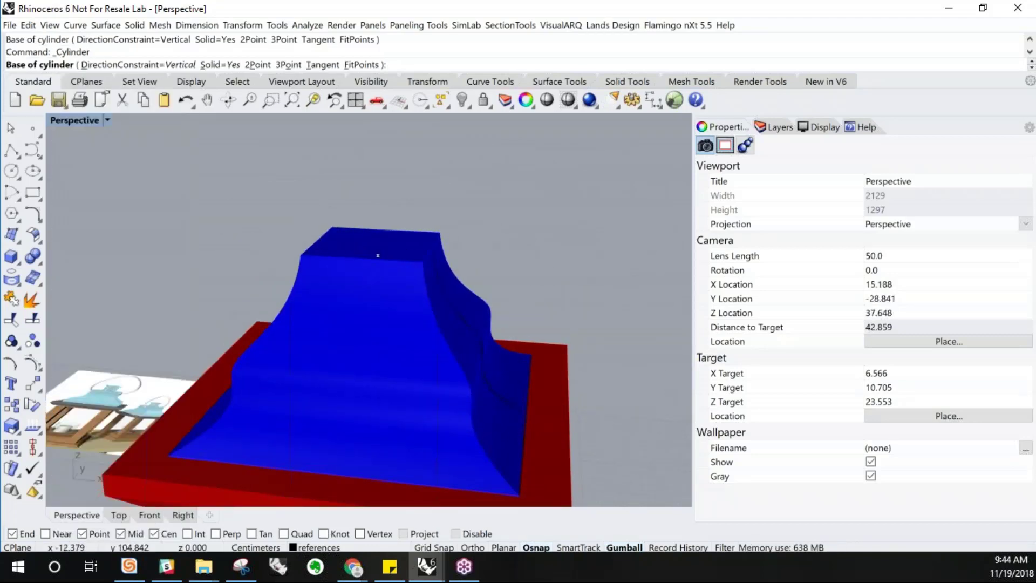
pyautogui.moveTo(378, 256); pyautogui.dragTo(407, 261, button='right')
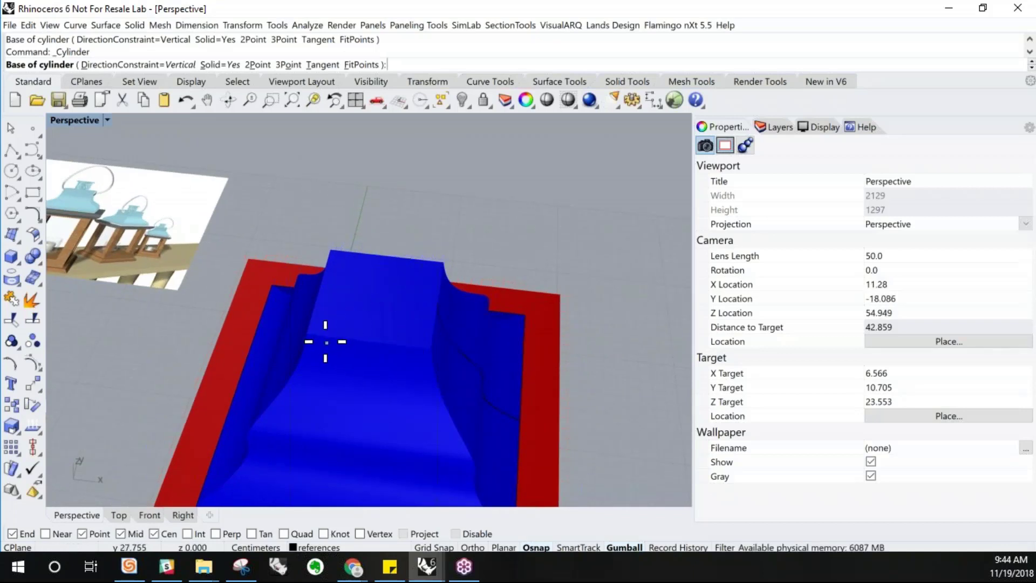
pyautogui.press('Escape')
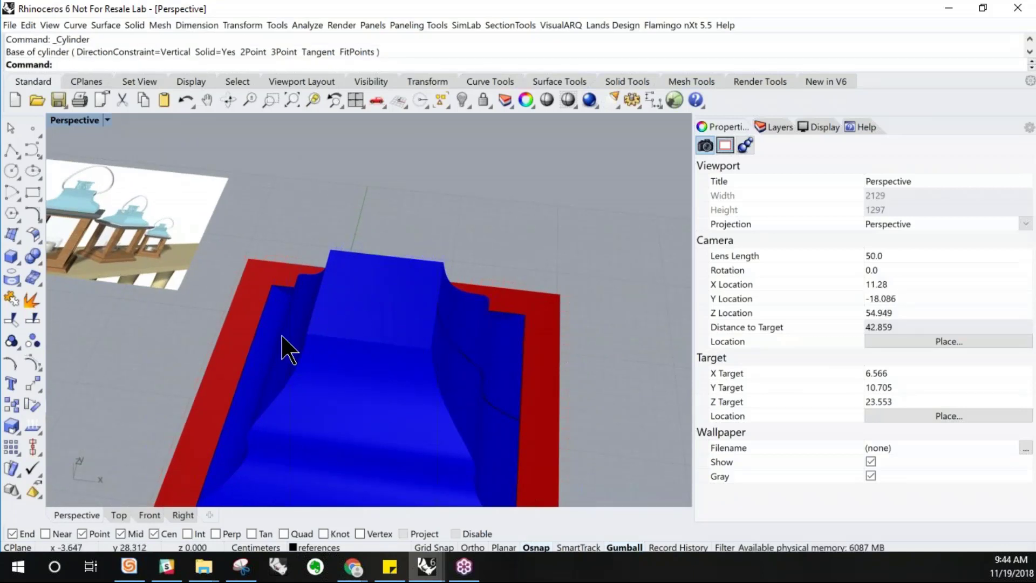
# Draw a diagonal polyline across the roof's flat top face from corner to corner
pyautogui.click(11, 149)
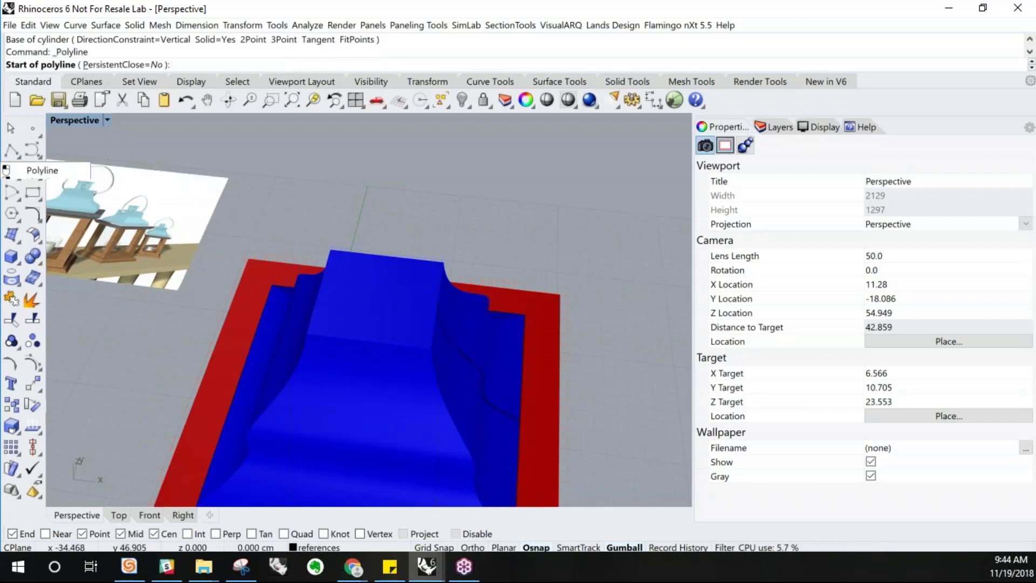
pyautogui.click(332, 248)
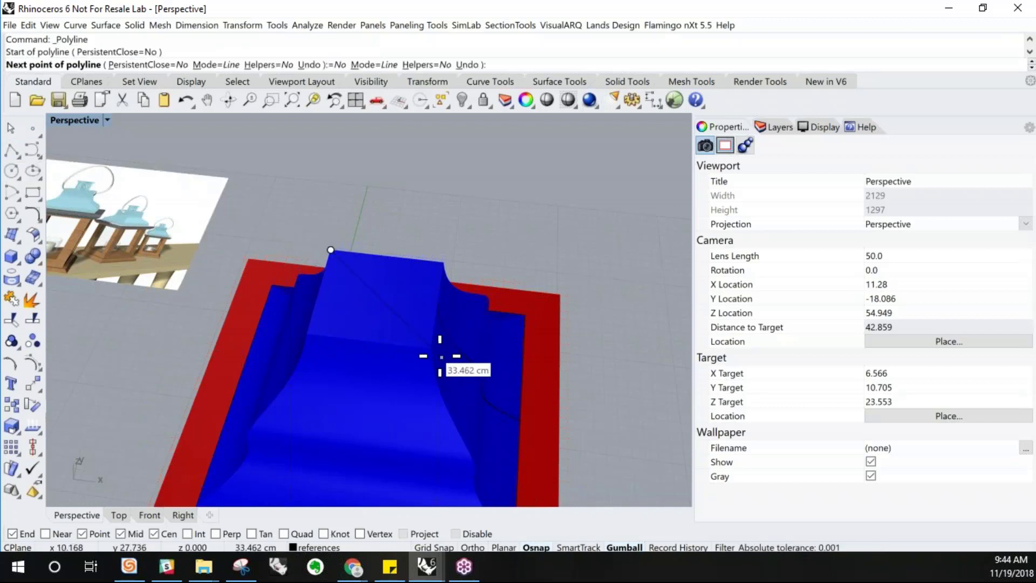
pyautogui.moveTo(430, 351); pyautogui.dragTo(426, 313, button='right')
pyautogui.click(432, 263)
pyautogui.press('Return')
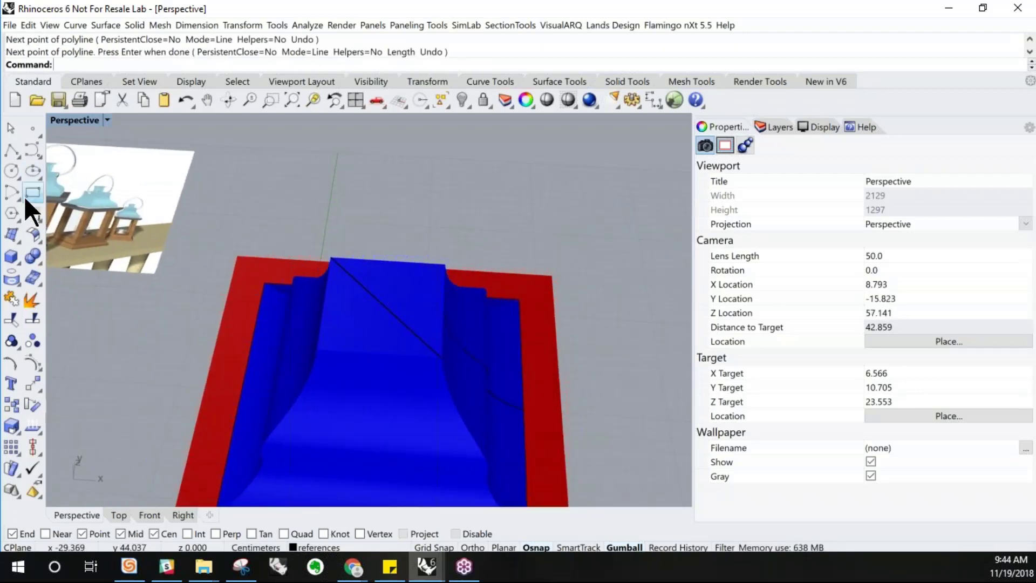
pyautogui.click(10, 170)
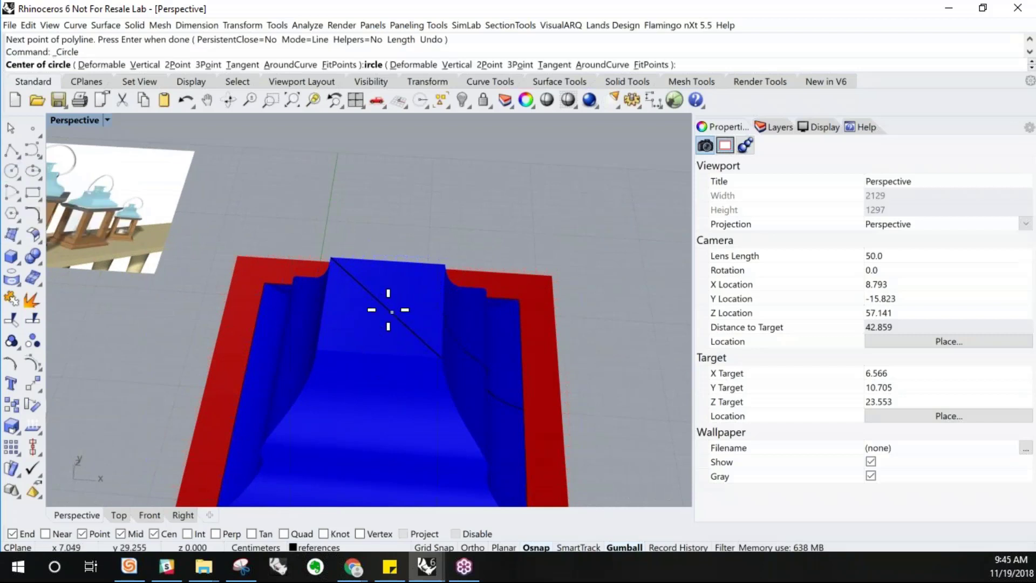
pyautogui.click(384, 305)
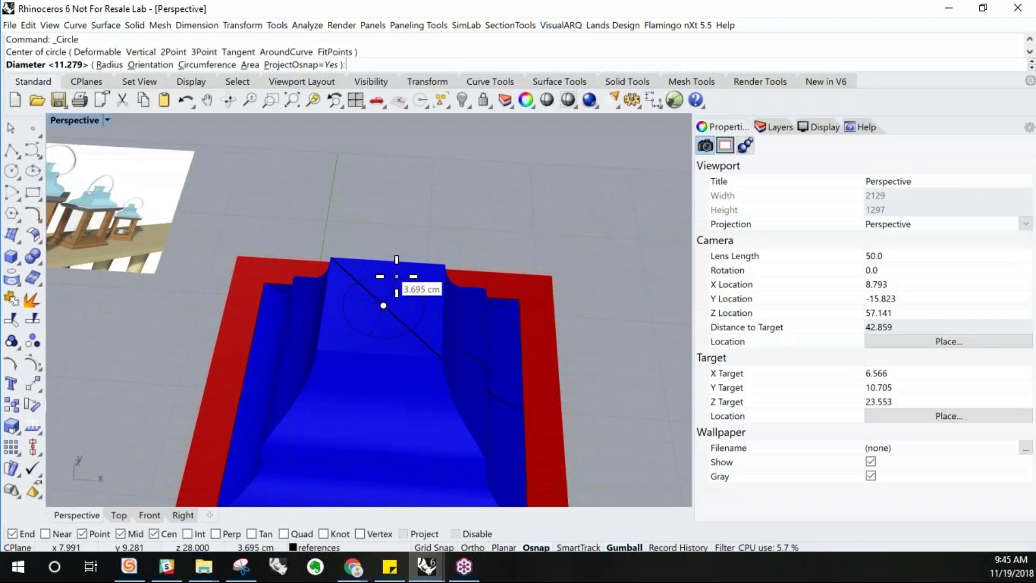
pyautogui.click(397, 277)
pyautogui.moveTo(397, 276); pyautogui.dragTo(402, 252, button='right')
pyautogui.click(401, 252)
pyautogui.click(411, 261)
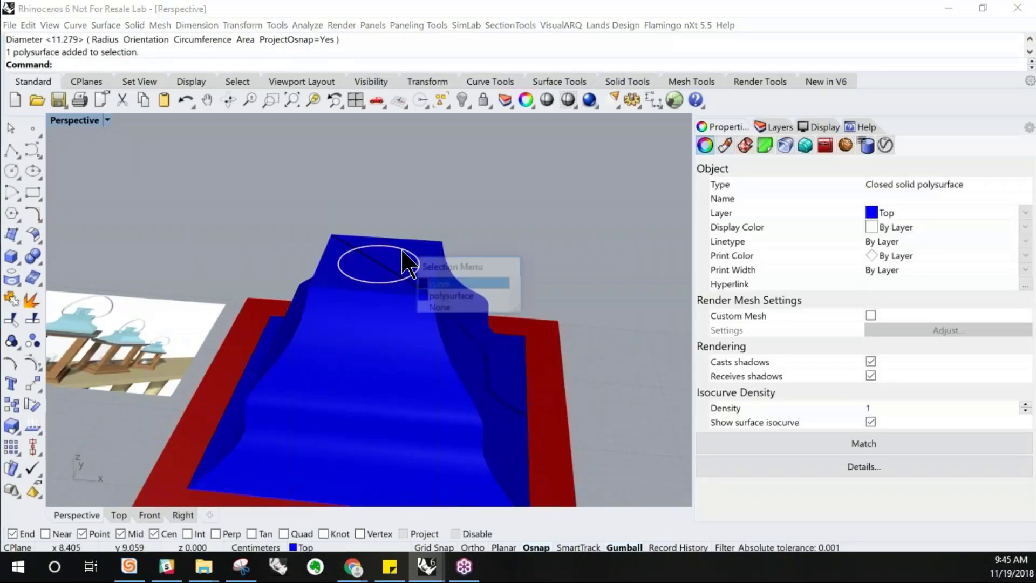
pyautogui.click(437, 282)
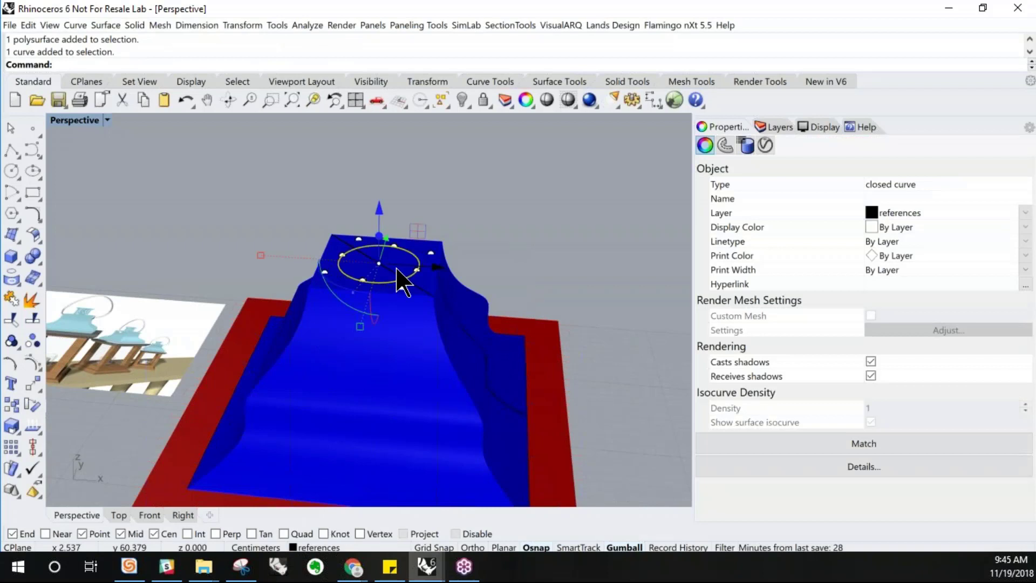
pyautogui.press('Delete')
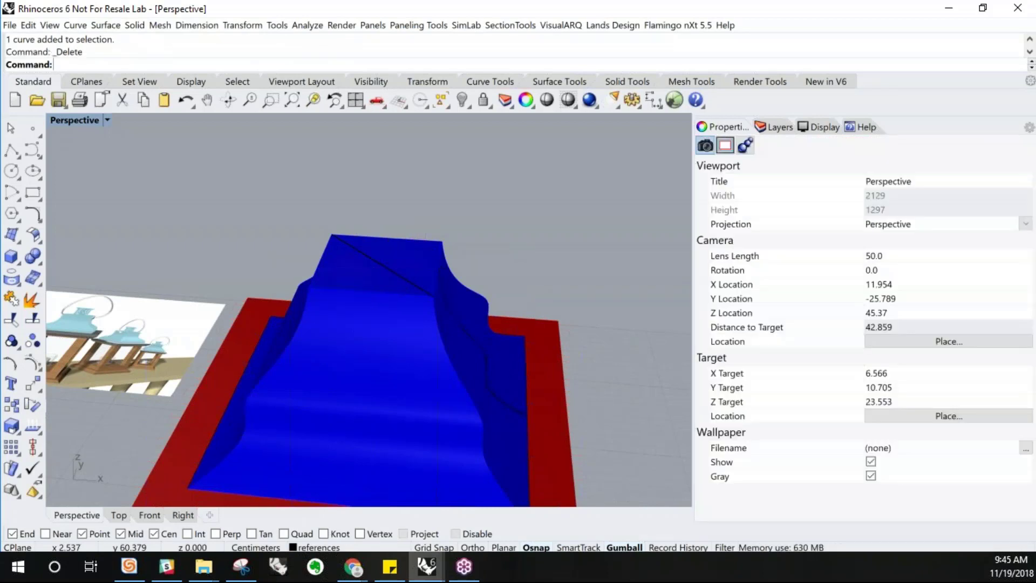
# Create a cylinder 3 cm tall centered on the diagonal line's midpoint atop the roof
pyautogui.click(17, 262)
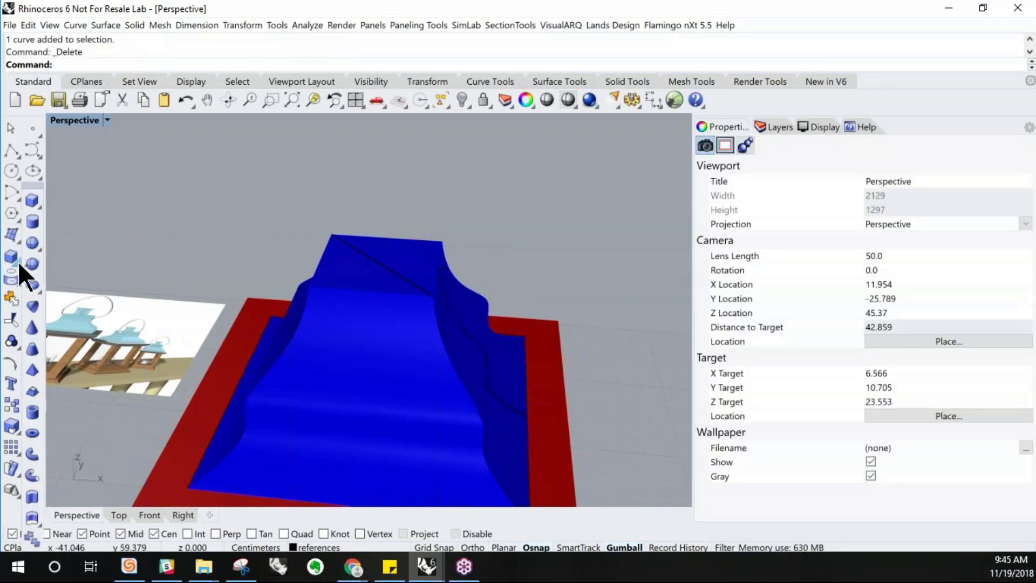
pyautogui.click(38, 221)
pyautogui.click(383, 264)
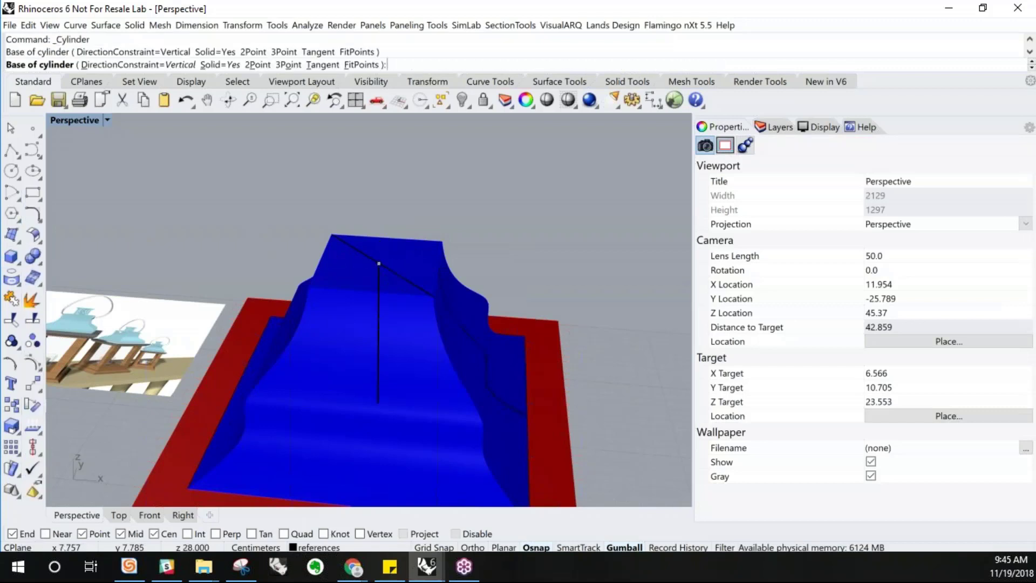
pyautogui.moveTo(389, 254); pyautogui.dragTo(398, 221, button='right')
pyautogui.click(398, 266)
pyautogui.scroll(-4, 398, 221)
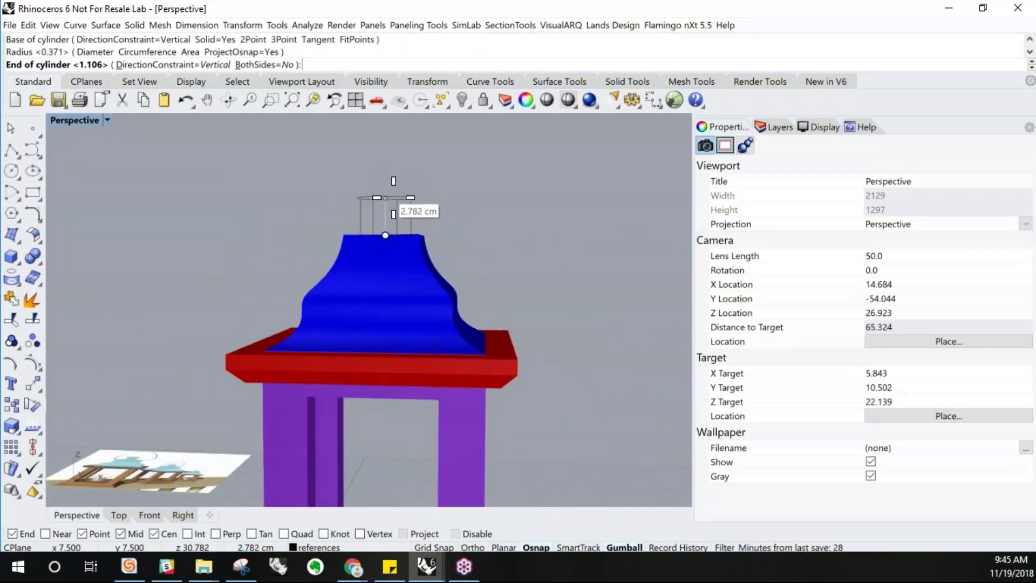
pyautogui.write('3')
pyautogui.press('Return')
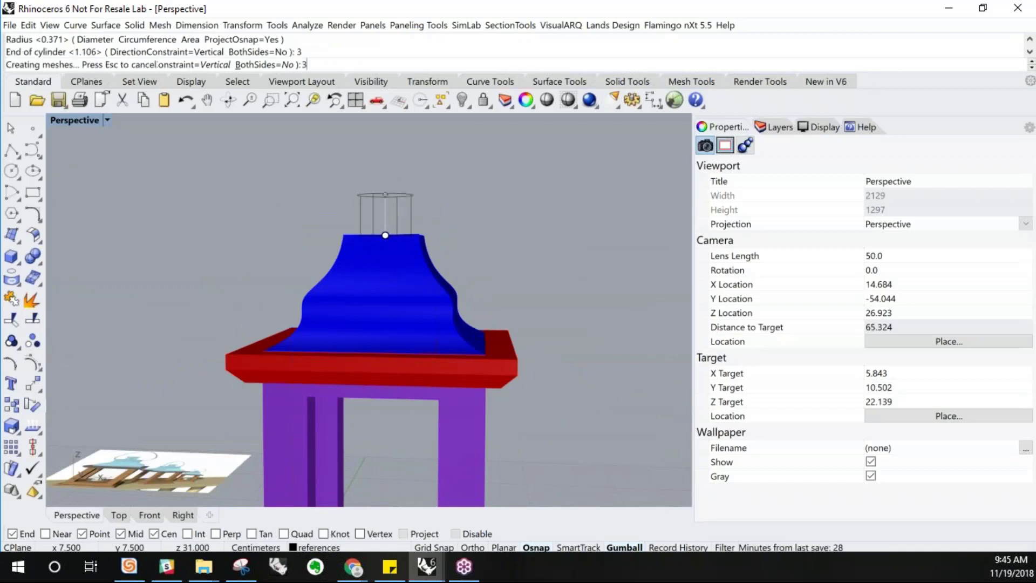
# Duplicate the cylinder with the gumball and begin reshaping the copy into a thin disc
pyautogui.moveTo(394, 212); pyautogui.dragTo(399, 200, button='right')
pyautogui.moveTo(405, 204); pyautogui.dragTo(180, 229, button='right')
pyautogui.click(439, 216)
pyautogui.moveTo(56, 214); pyautogui.dragTo(407, 229, button='right')
pyautogui.scroll(6, 413, 232)
pyautogui.click(406, 229)
pyautogui.click(348, 236)
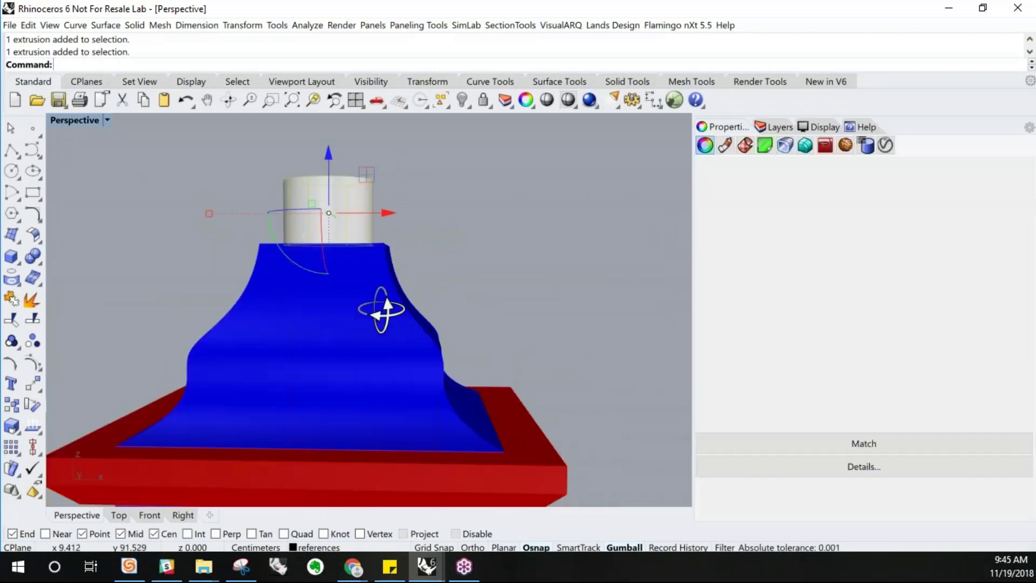
pyautogui.scroll(-4, 377, 365)
pyautogui.scroll(5, 332, 228)
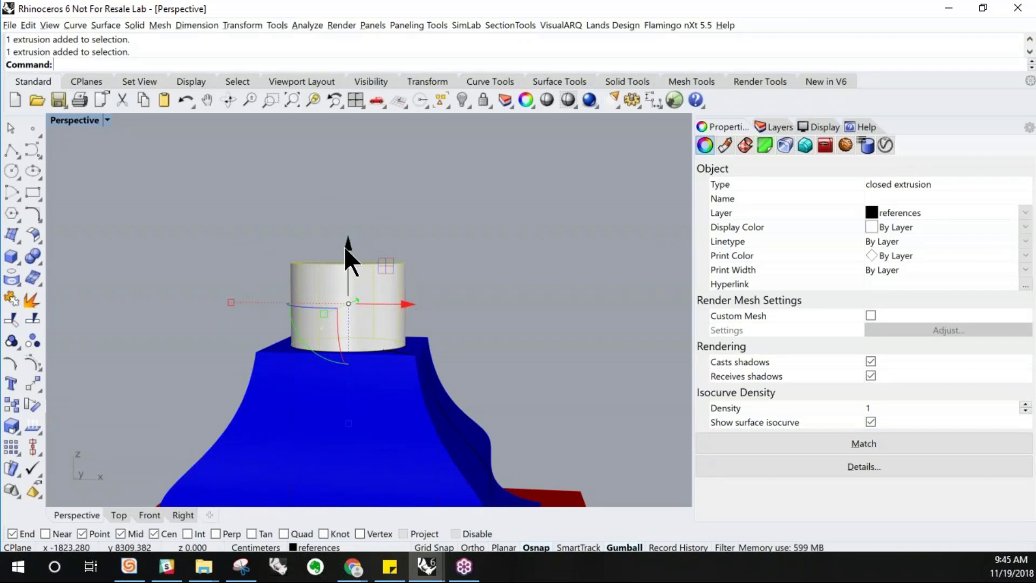
pyautogui.moveTo(344, 244)
pyautogui.mouseDown()
pyautogui.moveTo(346, 169)
pyautogui.moveTo(349, 252)
pyautogui.moveTo(361, 246)
pyautogui.mouseUp()
pyautogui.moveTo(365, 294); pyautogui.dragTo(305, 286, button='right')
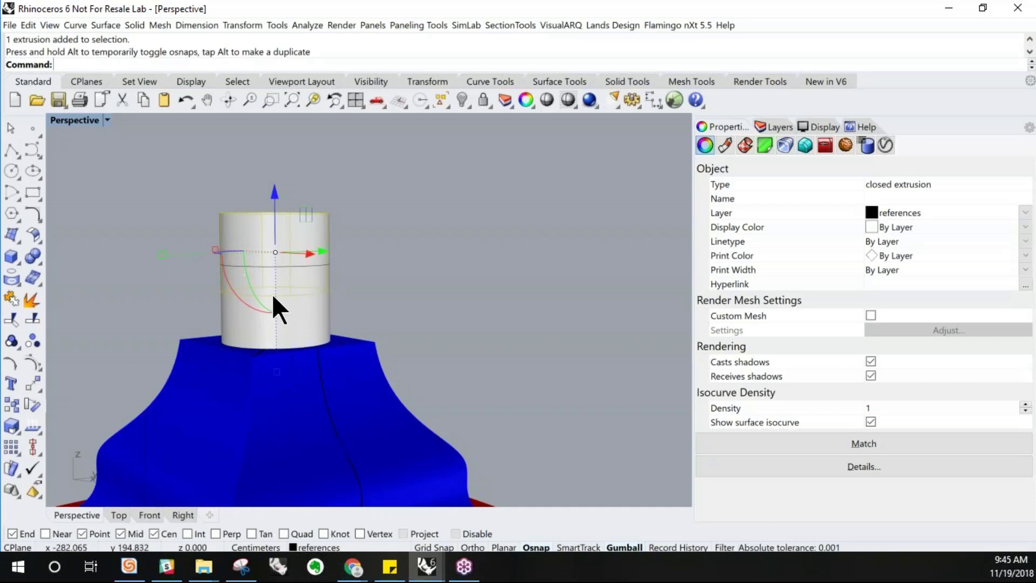
pyautogui.scroll(-8, 272, 294)
pyautogui.scroll(6, 282, 370)
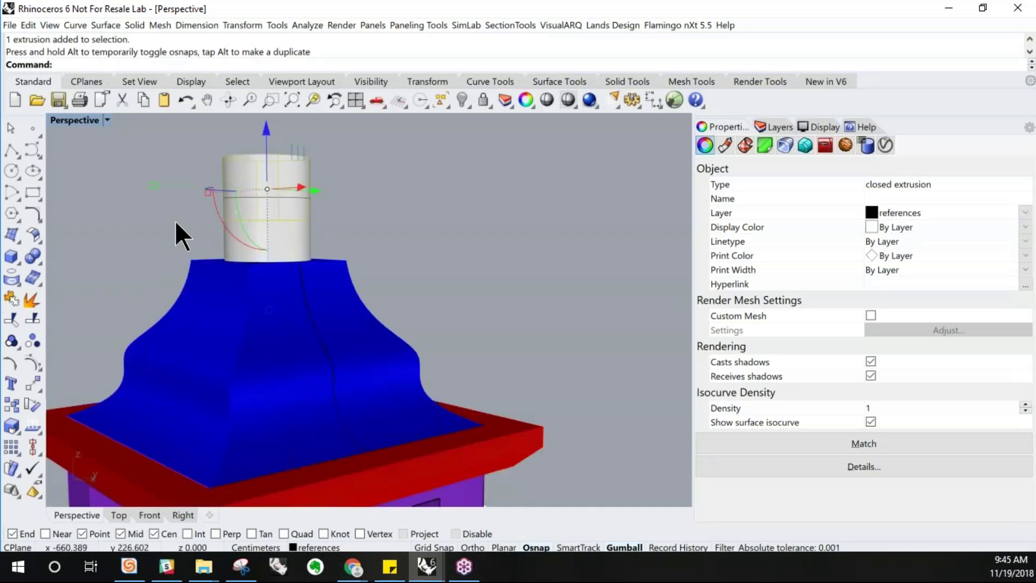
# Switch the viewport to Ghosted display and scale the duplicate into a wider, thin disc with the gumball
pyautogui.click(106, 120)
pyautogui.click(146, 65)
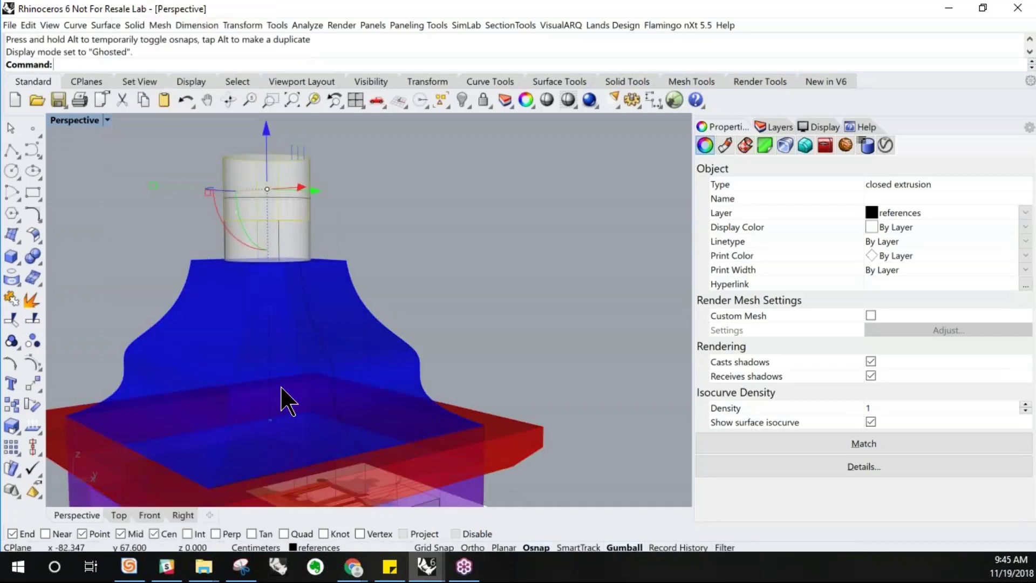
pyautogui.moveTo(272, 321)
pyautogui.mouseDown()
pyautogui.moveTo(283, 294)
pyautogui.moveTo(269, 310)
pyautogui.mouseUp()
pyautogui.moveTo(268, 269); pyautogui.dragTo(266, 215)
pyautogui.scroll(5, 263, 186)
pyautogui.moveTo(265, 202); pyautogui.dragTo(266, 190, button='right')
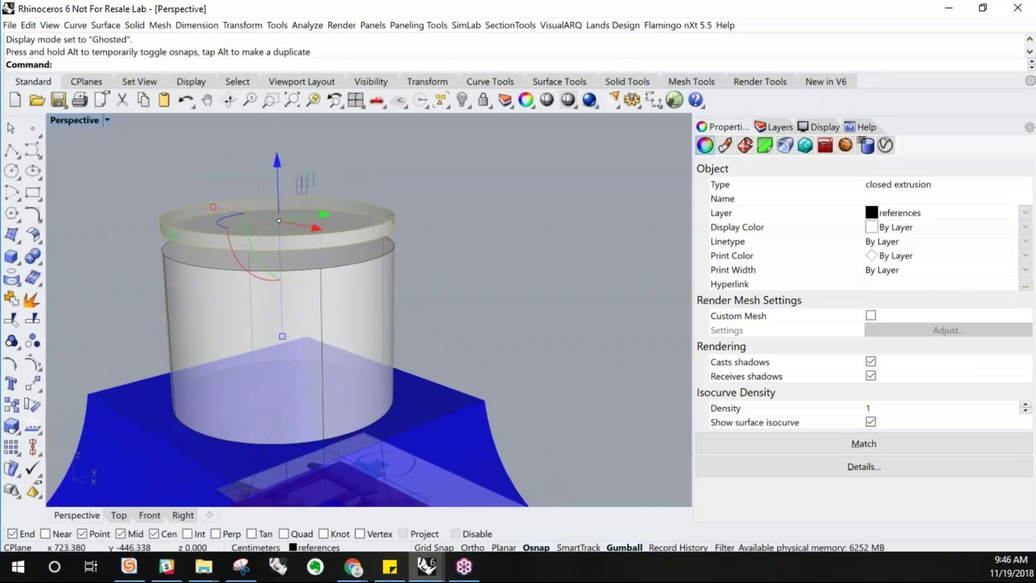
pyautogui.moveTo(283, 339); pyautogui.dragTo(280, 375)
pyautogui.moveTo(291, 264); pyautogui.dragTo(348, 302, button='right')
pyautogui.scroll(-5, 339, 291)
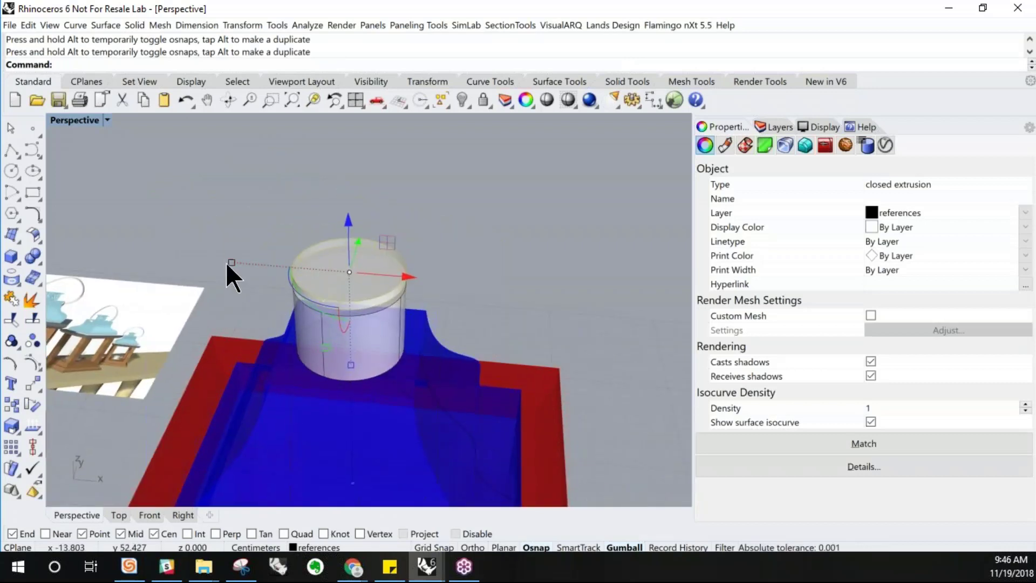
# Move and resize the disc with the gumball so it sits on top of the cylinder as a rim
pyautogui.moveTo(228, 261)
pyautogui.keyDown('shift'); pyautogui.mouseDown()
pyautogui.moveTo(169, 244)
pyautogui.moveTo(215, 249)
pyautogui.mouseUp(); pyautogui.keyUp('shift')
pyautogui.click(215, 249)
pyautogui.moveTo(344, 349); pyautogui.dragTo(323, 293, button='right')
pyautogui.scroll(-6, 346, 268)
pyautogui.scroll(6, 323, 293)
pyautogui.click(296, 258)
pyautogui.keyDown('shift'); pyautogui.moveTo(255, 241); pyautogui.dragTo(264, 241); pyautogui.keyUp('shift')
pyautogui.moveTo(353, 303)
pyautogui.mouseDown(button='right')
pyautogui.moveTo(361, 271)
pyautogui.moveTo(361, 294)
pyautogui.mouseUp(button='right')
pyautogui.click(469, 274)
pyautogui.moveTo(468, 274); pyautogui.dragTo(435, 209, button='right')
pyautogui.click(415, 194)
pyautogui.moveTo(356, 131); pyautogui.dragTo(355, 198)
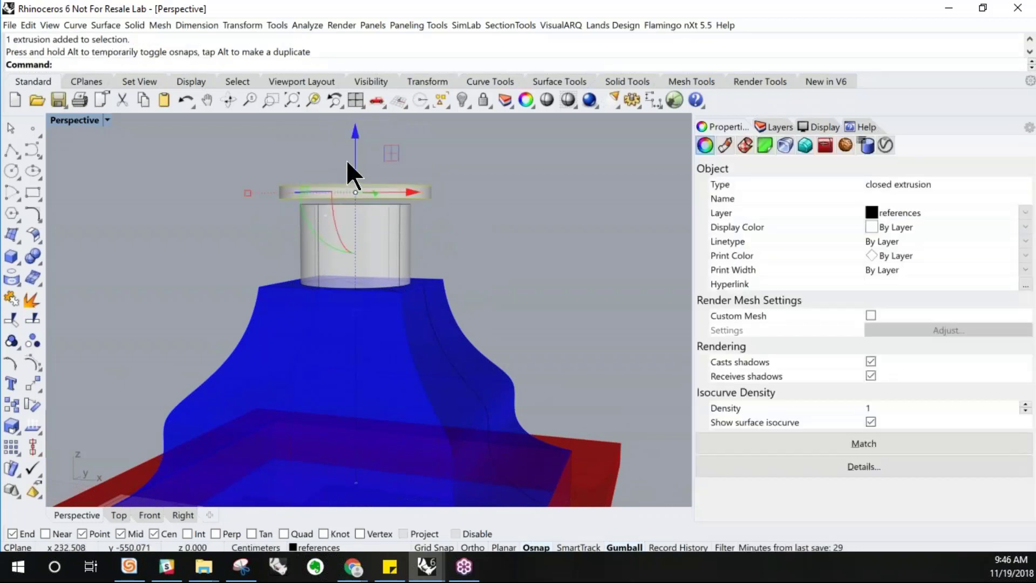
pyautogui.scroll(5, 346, 162)
pyautogui.moveTo(363, 153); pyautogui.dragTo(361, 222)
pyautogui.click(178, 164)
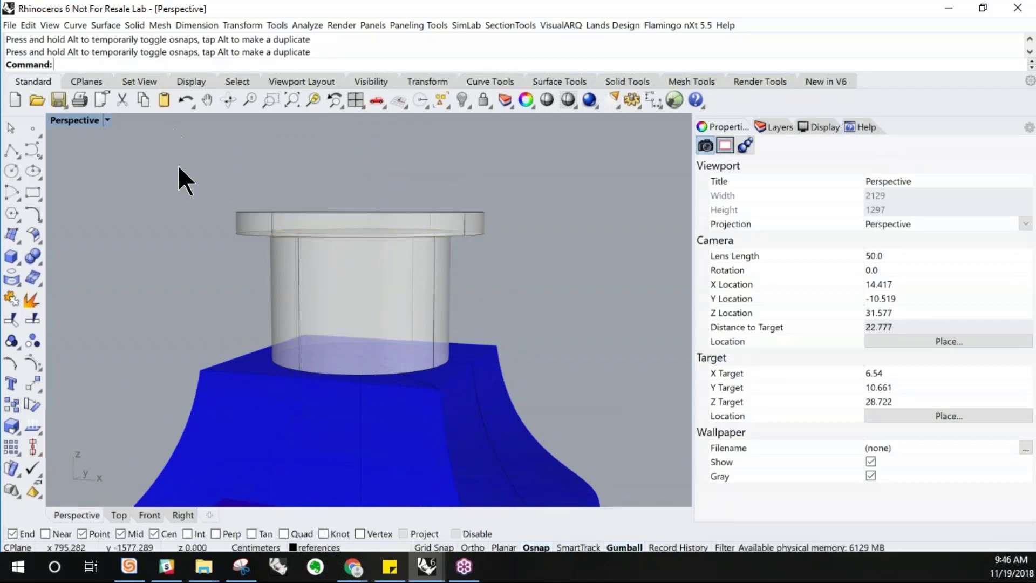
# Switch the viewport back to Shaded display and look over the cylinder and disc
pyautogui.click(114, 118)
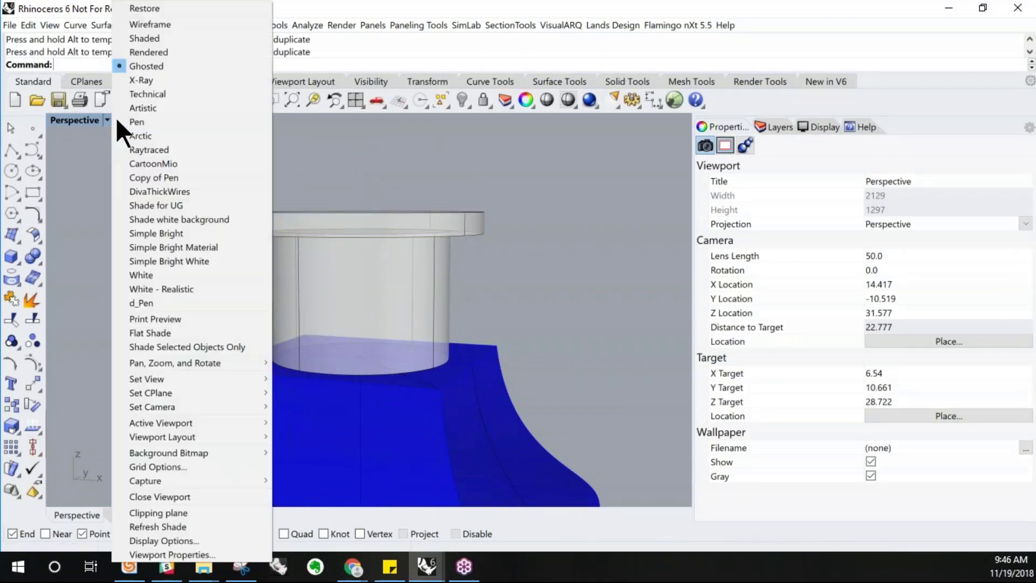
pyautogui.click(149, 41)
pyautogui.scroll(-8, 278, 281)
pyautogui.moveTo(335, 303)
pyautogui.mouseDown(button='right')
pyautogui.moveTo(354, 310)
pyautogui.moveTo(344, 275)
pyautogui.moveTo(332, 285)
pyautogui.mouseUp(button='right')
pyautogui.scroll(-4, 348, 291)
pyautogui.scroll(8, 319, 278)
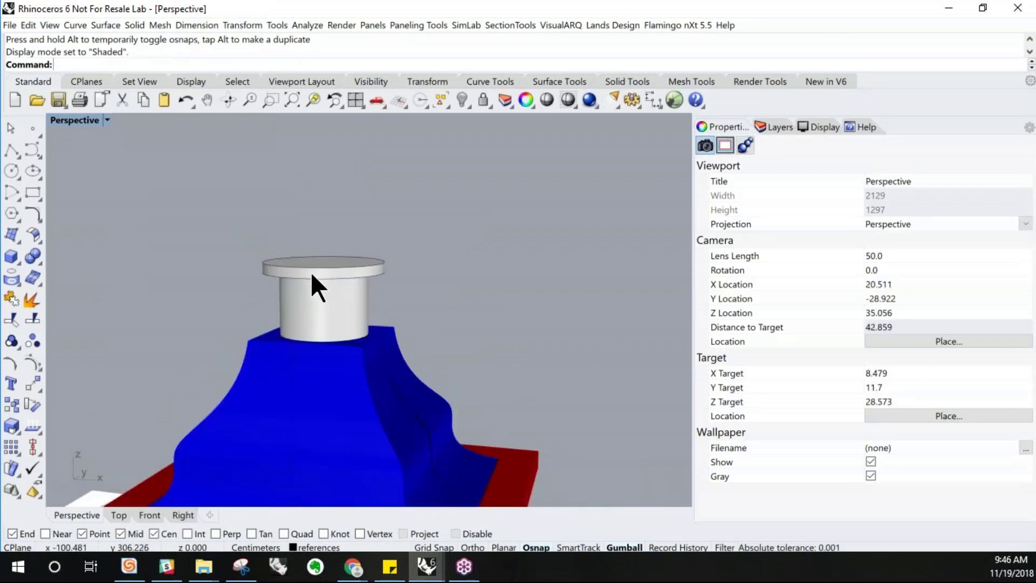
pyautogui.scroll(4, 244, 270)
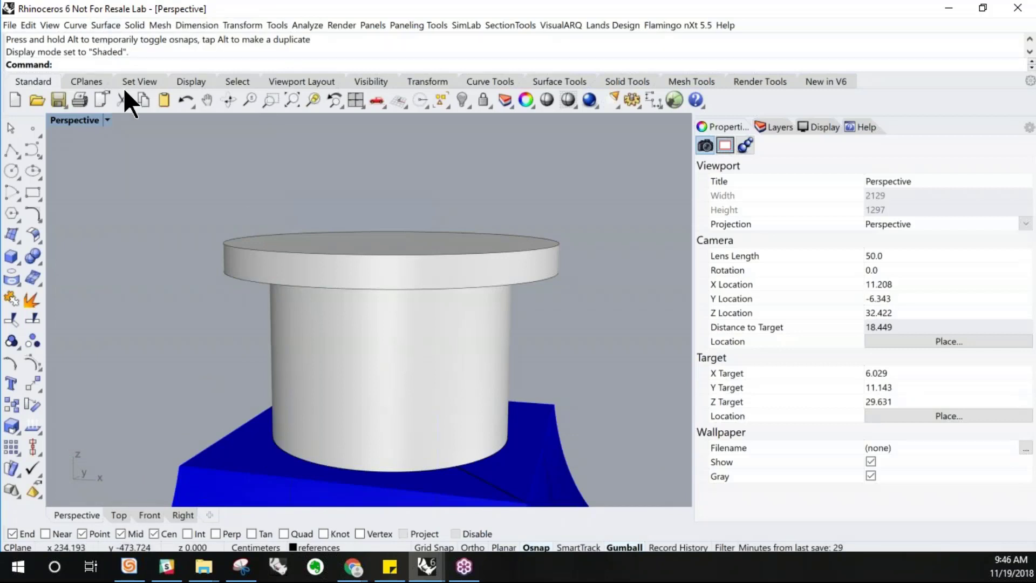
# Try to fillet the rim disc's lower edge with Fillet Edge at a radius of 1
pyautogui.click(83, 25)
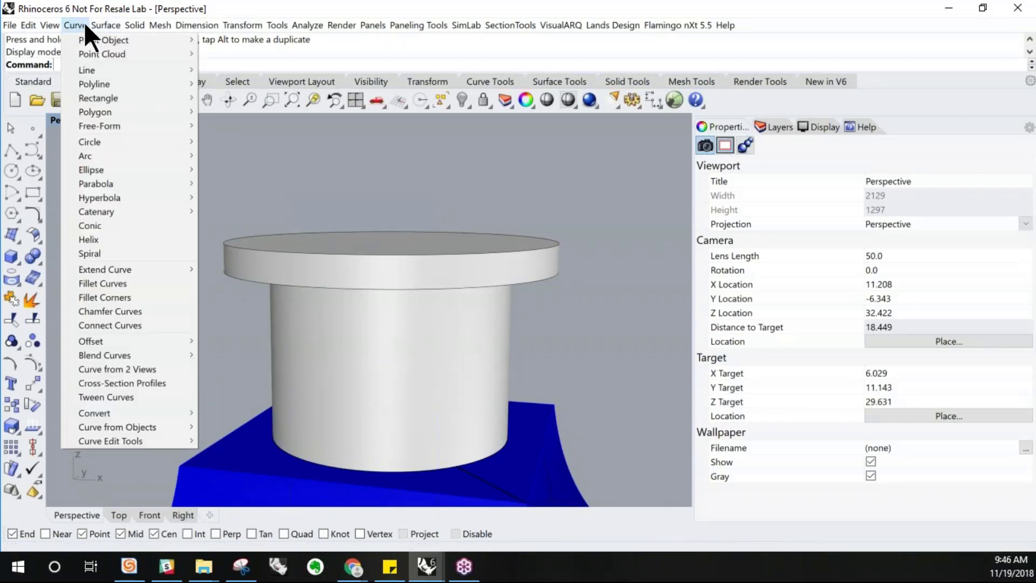
pyautogui.moveTo(97, 27)
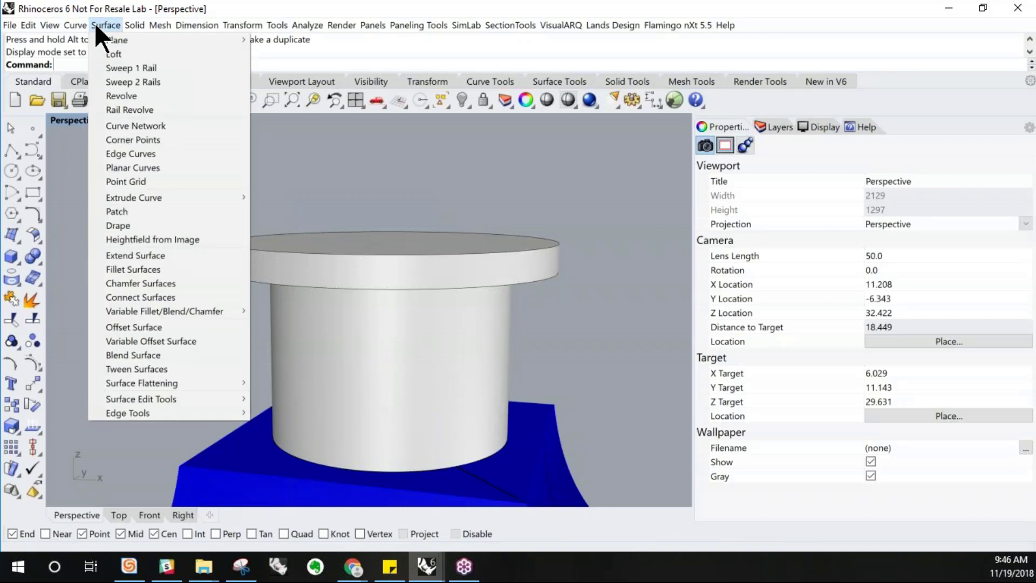
pyautogui.moveTo(135, 25)
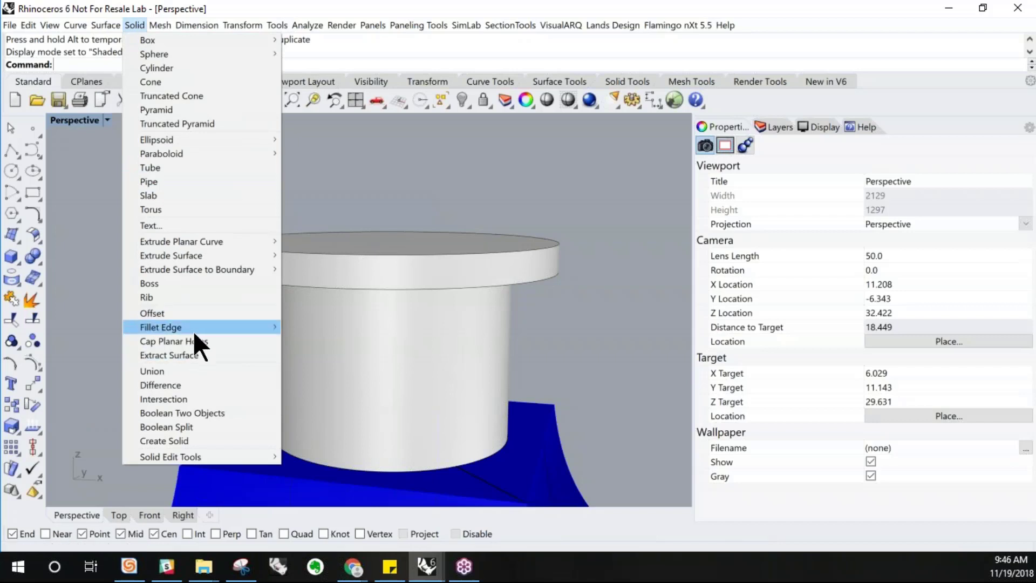
pyautogui.moveTo(194, 329)
pyautogui.click(305, 328)
pyautogui.moveTo(285, 205); pyautogui.dragTo(277, 227, button='right')
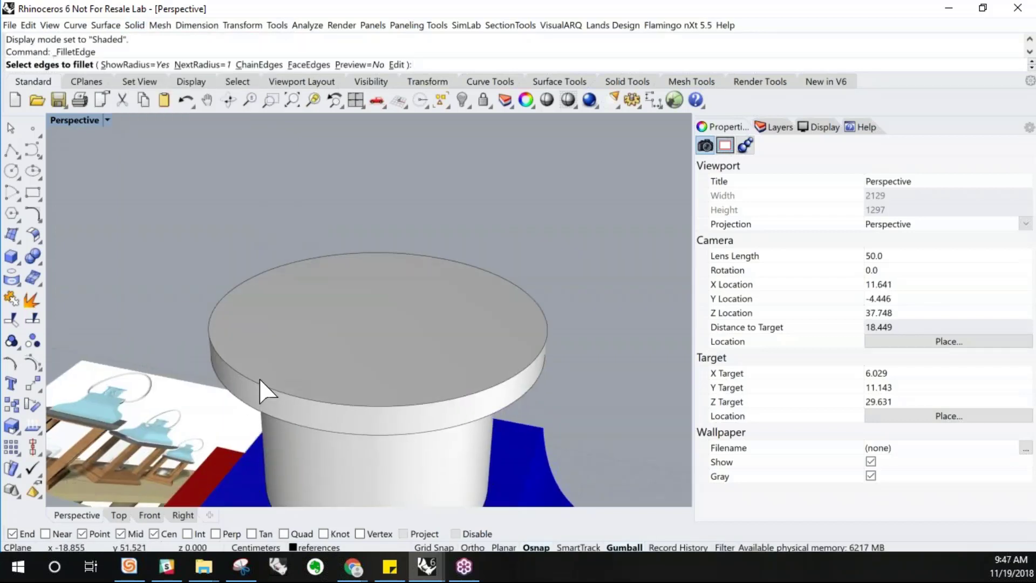
pyautogui.click(261, 389)
pyautogui.press('Return')
pyautogui.moveTo(318, 339); pyautogui.dragTo(296, 308, button='right')
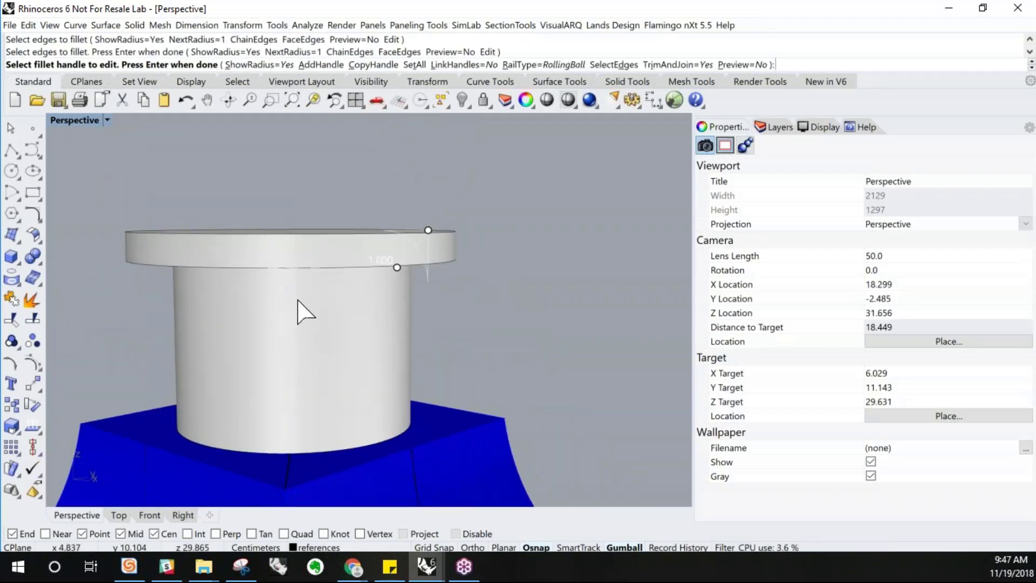
pyautogui.press('Return')
pyautogui.press('Return')
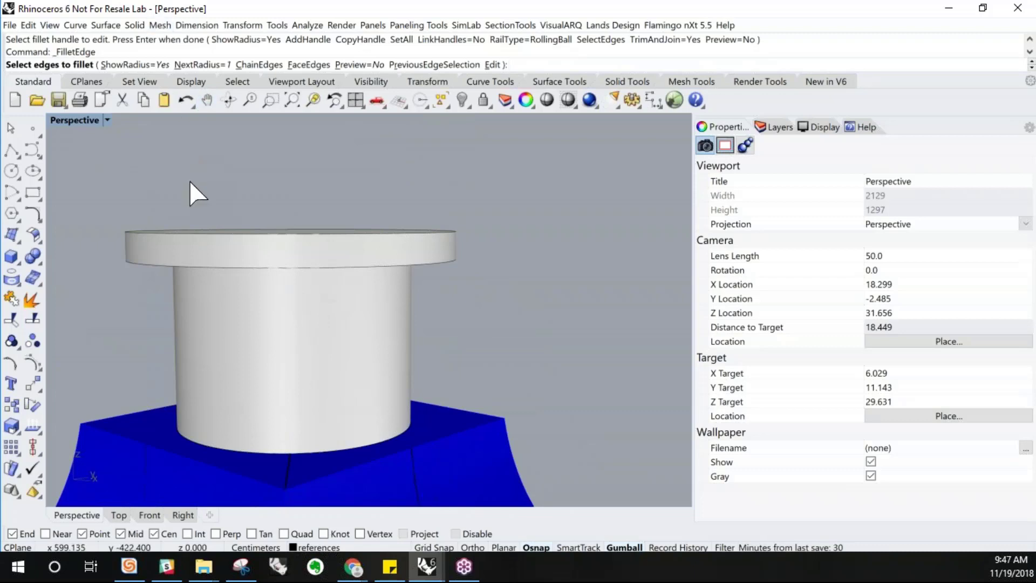
# Set the fillet radius to 0.2 and fillet the rim disc's edges with Fillet Edge
pyautogui.write('.2')
pyautogui.press('Return')
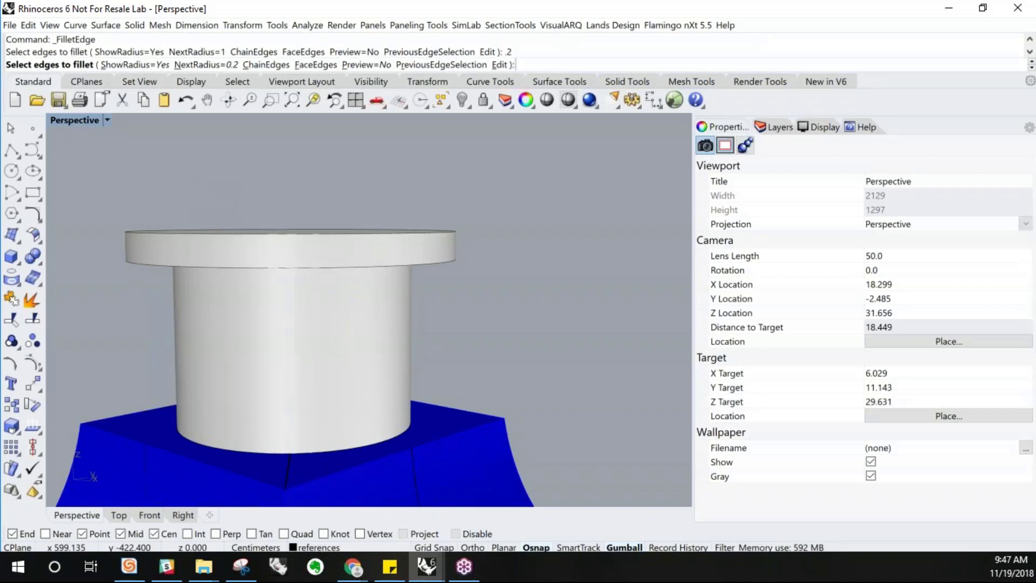
pyautogui.click(174, 237)
pyautogui.press('Return')
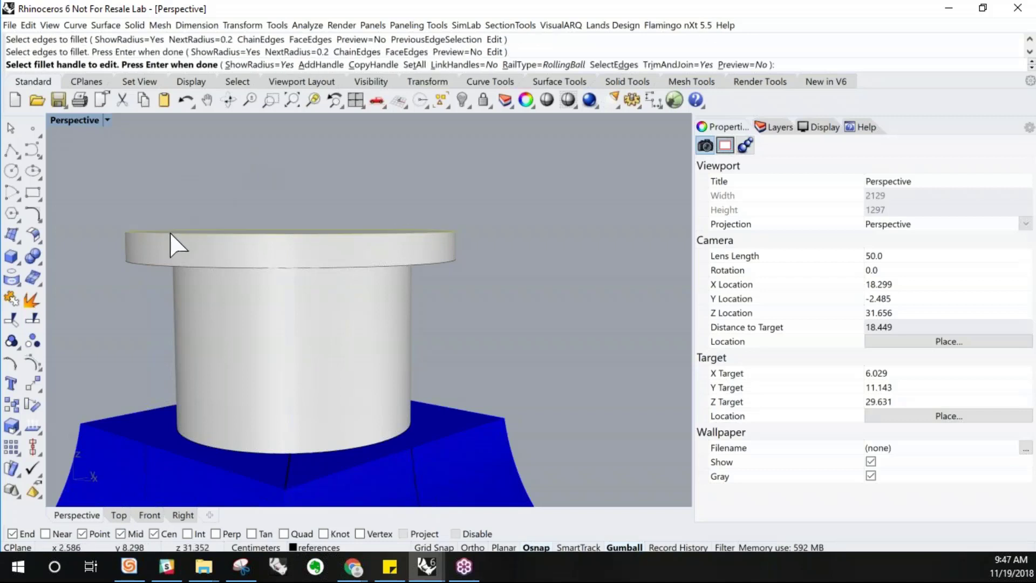
pyautogui.press('Return')
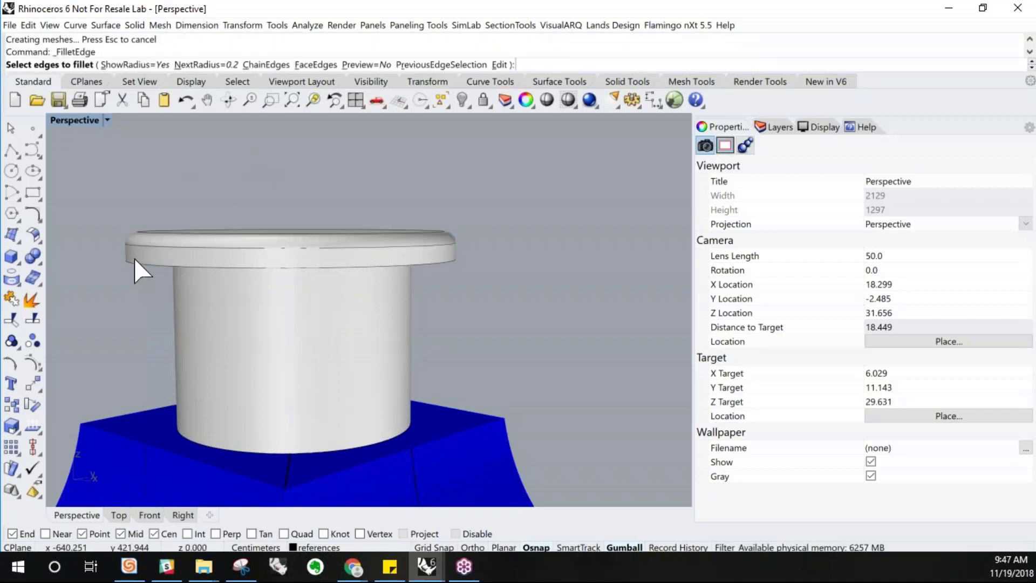
pyautogui.press('Return')
pyautogui.press('Return')
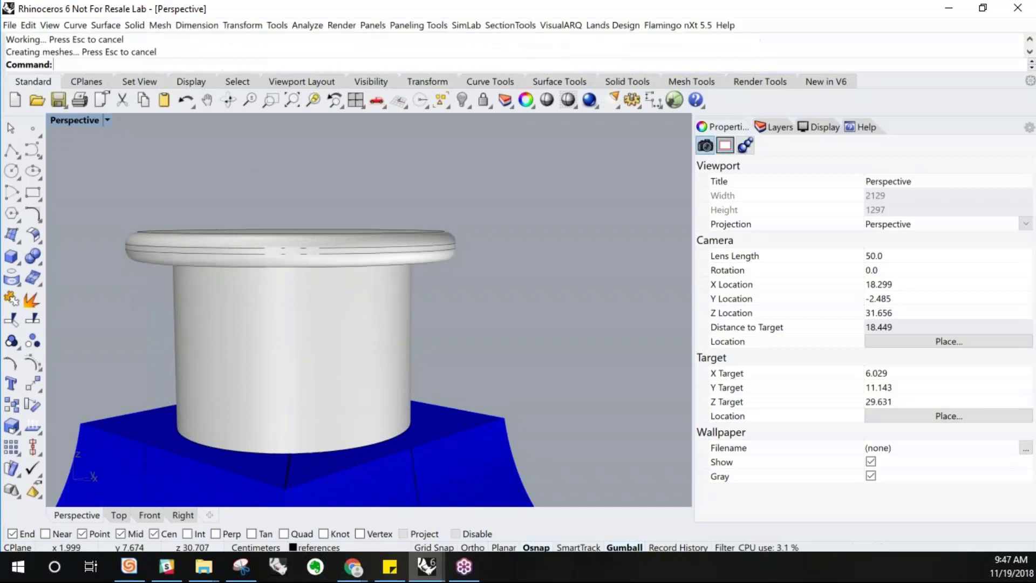
# Examine the finial on the lantern model and in the reference picture's Top view
pyautogui.moveTo(278, 186); pyautogui.dragTo(311, 214, button='right')
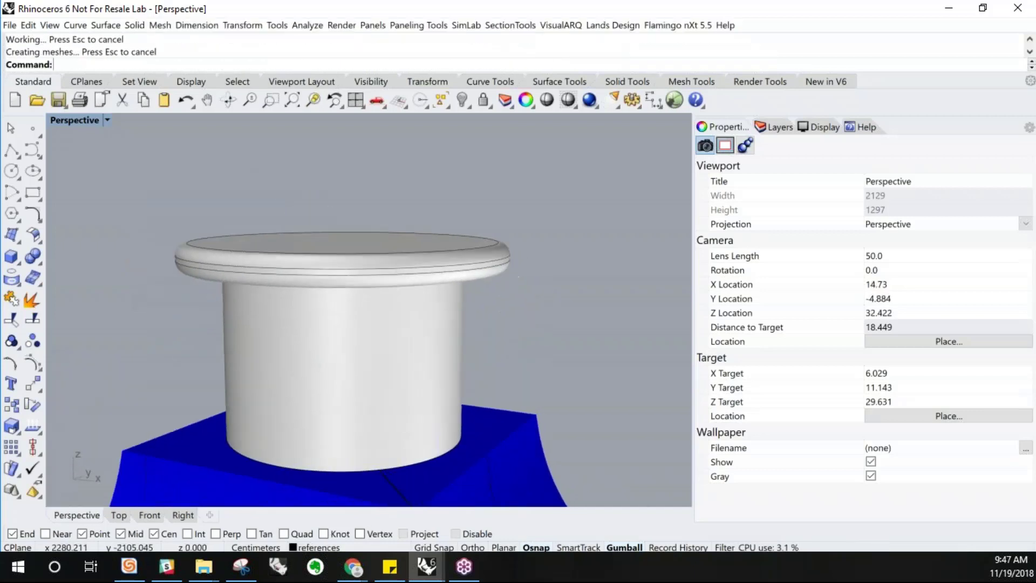
pyautogui.scroll(-3, 309, 210)
pyautogui.scroll(2, 309, 209)
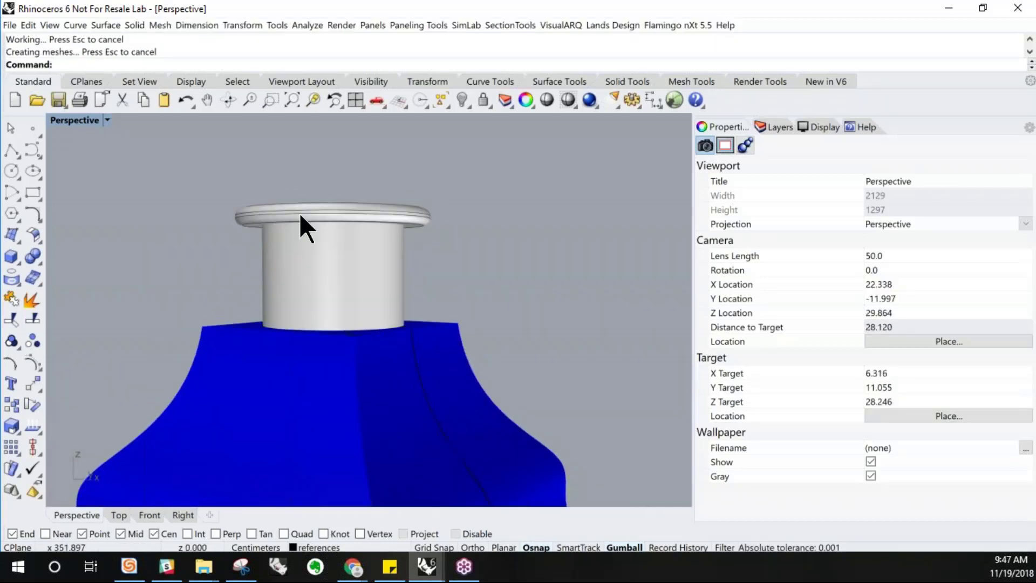
pyautogui.moveTo(298, 187); pyautogui.dragTo(332, 193, button='right')
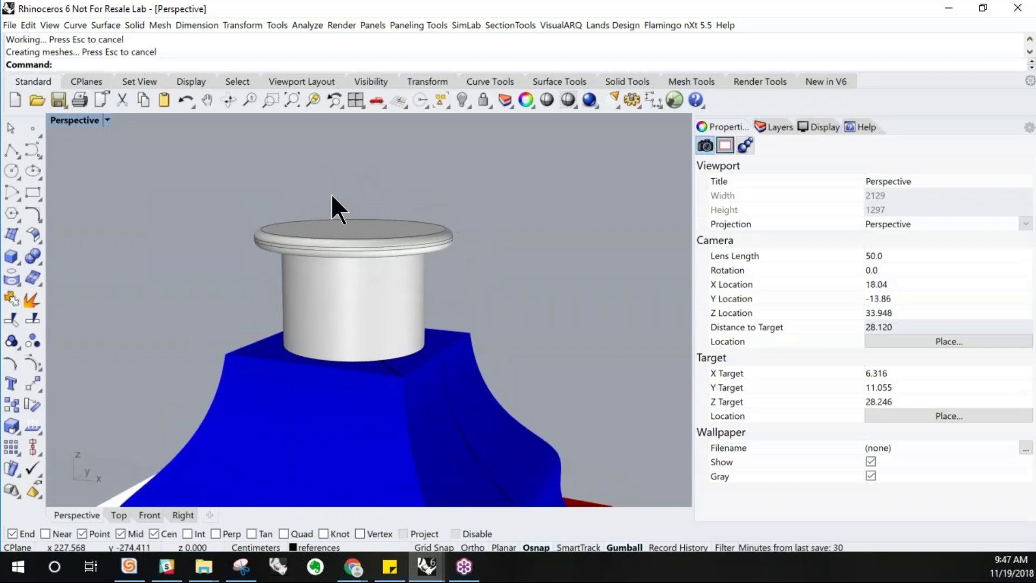
pyautogui.scroll(-9, 331, 191)
pyautogui.click(345, 239)
pyautogui.scroll(4, 340, 235)
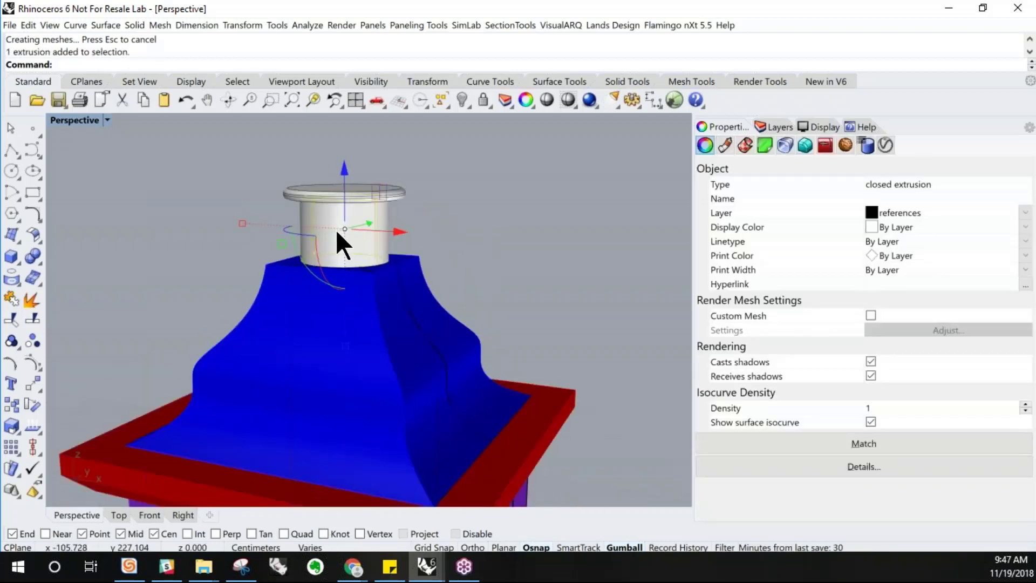
pyautogui.scroll(-3, 411, 237)
pyautogui.scroll(-5, 426, 218)
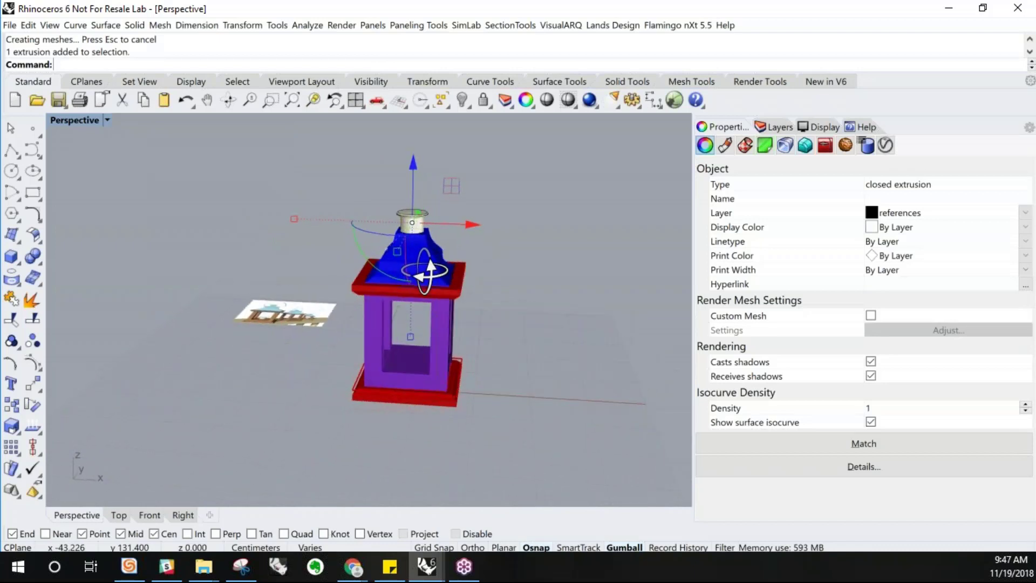
pyautogui.scroll(3, 426, 352)
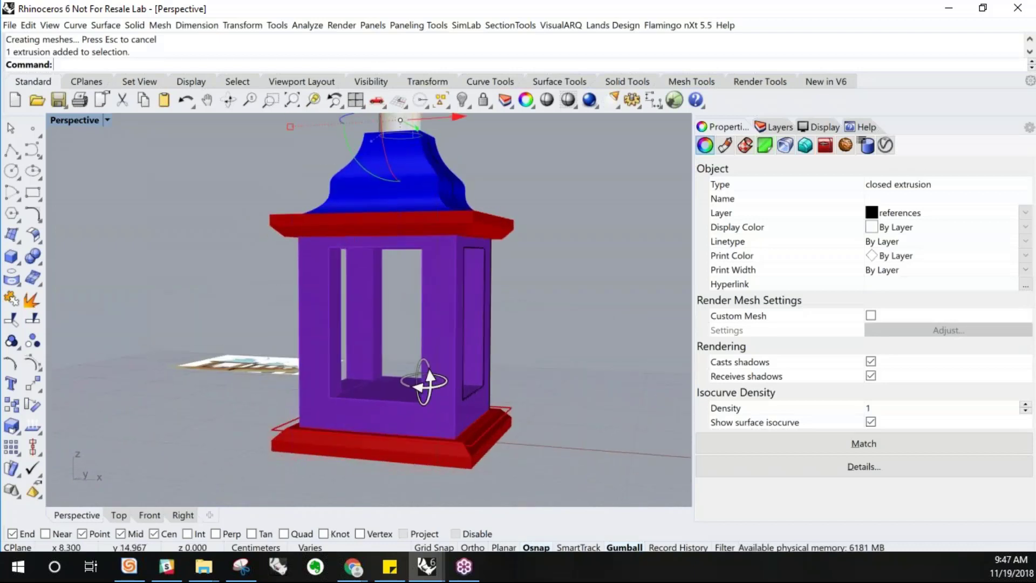
pyautogui.scroll(-3, 449, 432)
pyautogui.click(461, 453)
pyautogui.moveTo(465, 287); pyautogui.dragTo(431, 378, button='right')
pyautogui.scroll(6, 437, 251)
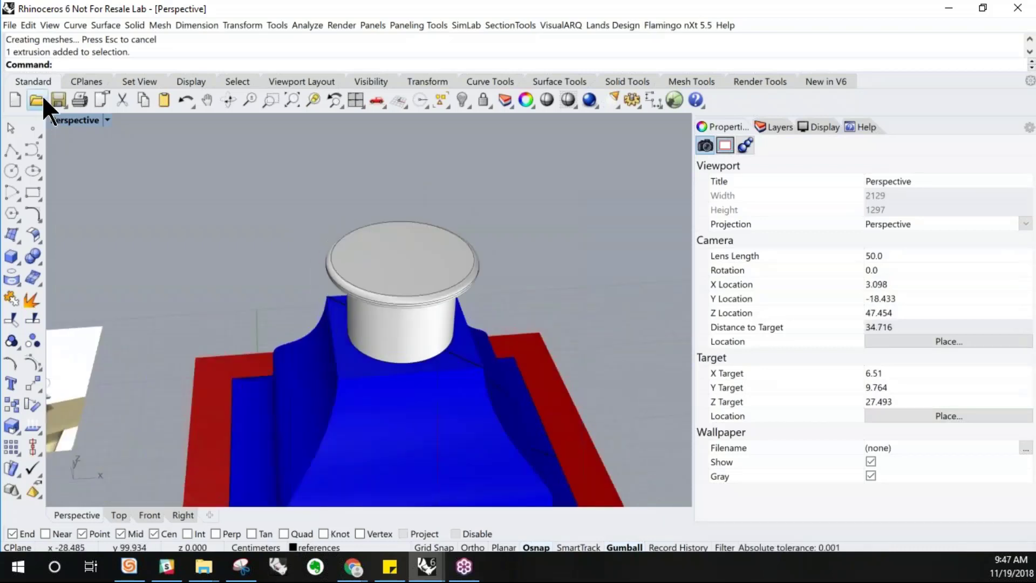
pyautogui.doubleClick(54, 118)
pyautogui.doubleClick(56, 120)
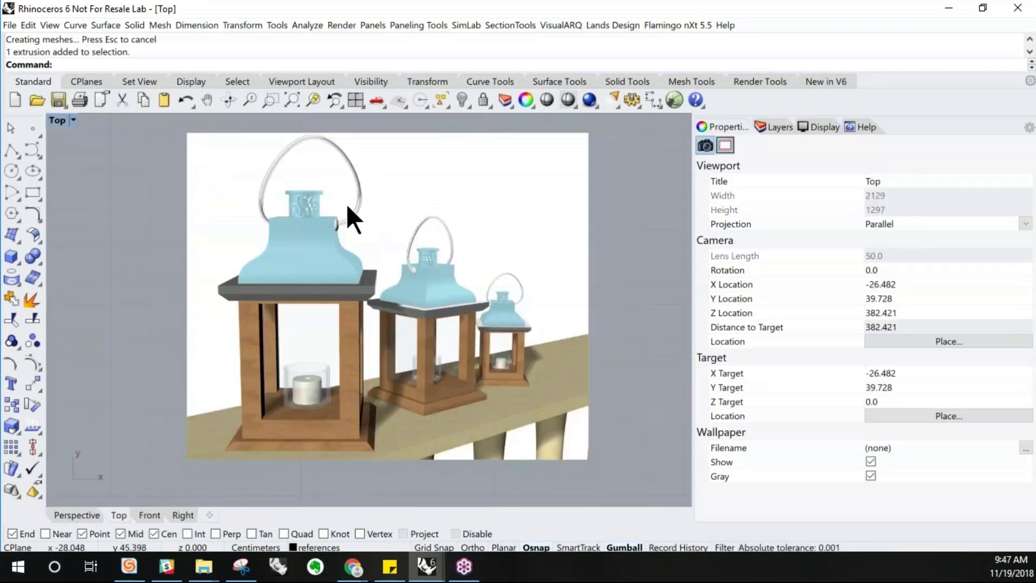
pyautogui.scroll(6, 317, 209)
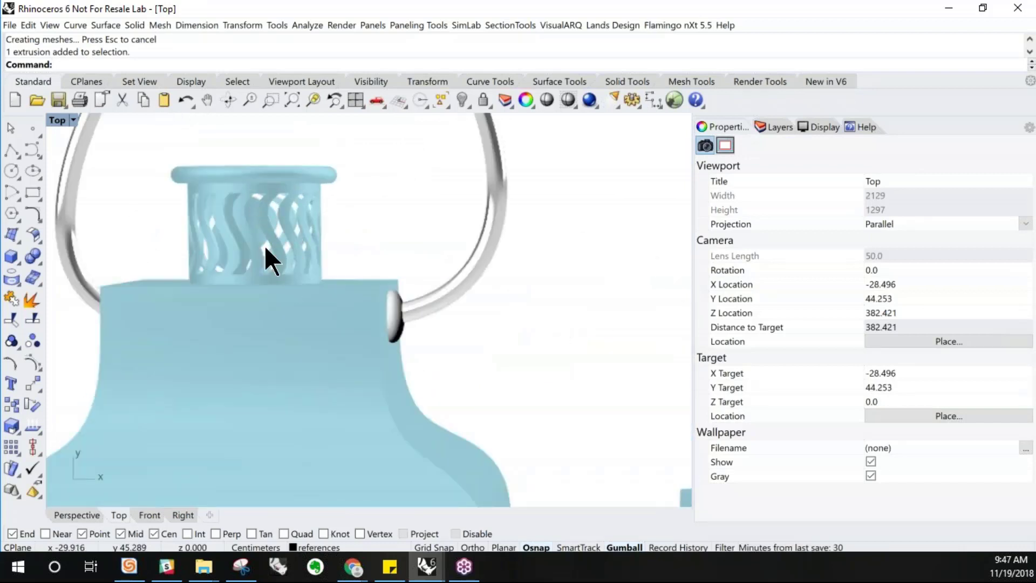
pyautogui.doubleClick(58, 120)
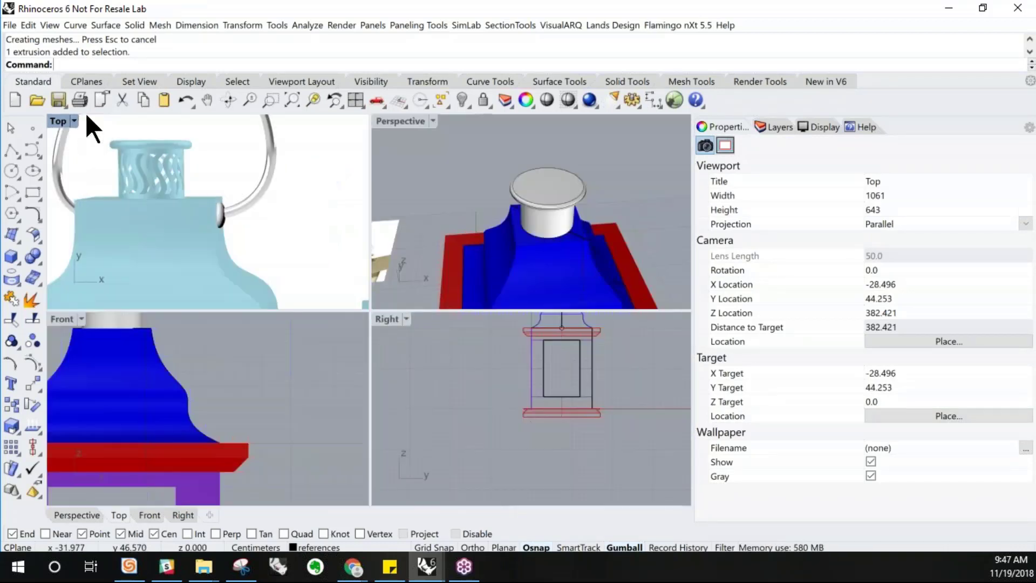
pyautogui.doubleClick(387, 124)
# Select the finial cylinder and hide all other objects to isolate it
pyautogui.moveTo(389, 277); pyautogui.dragTo(367, 190, button='right')
pyautogui.click(381, 250)
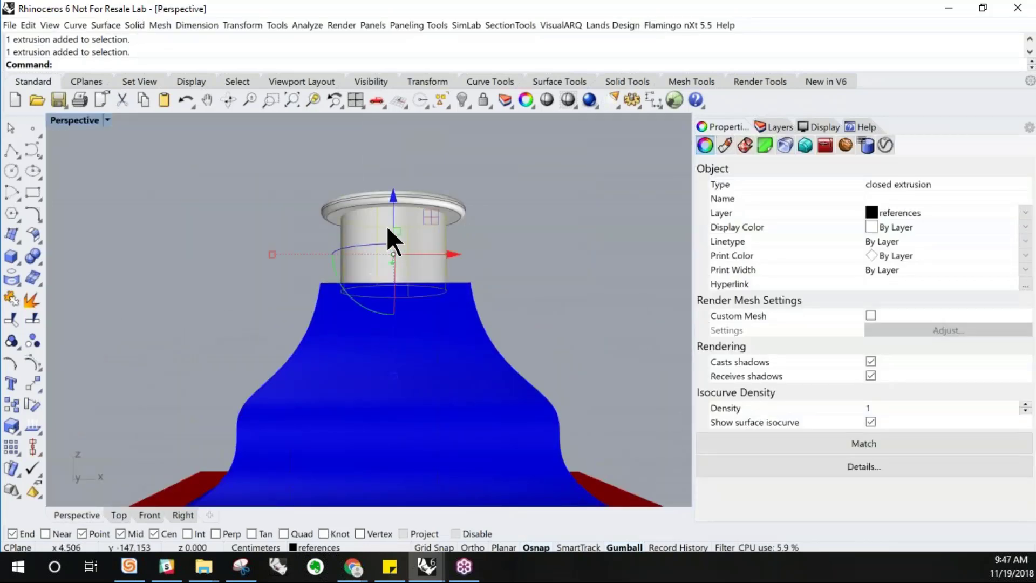
pyautogui.scroll(-5, 378, 213)
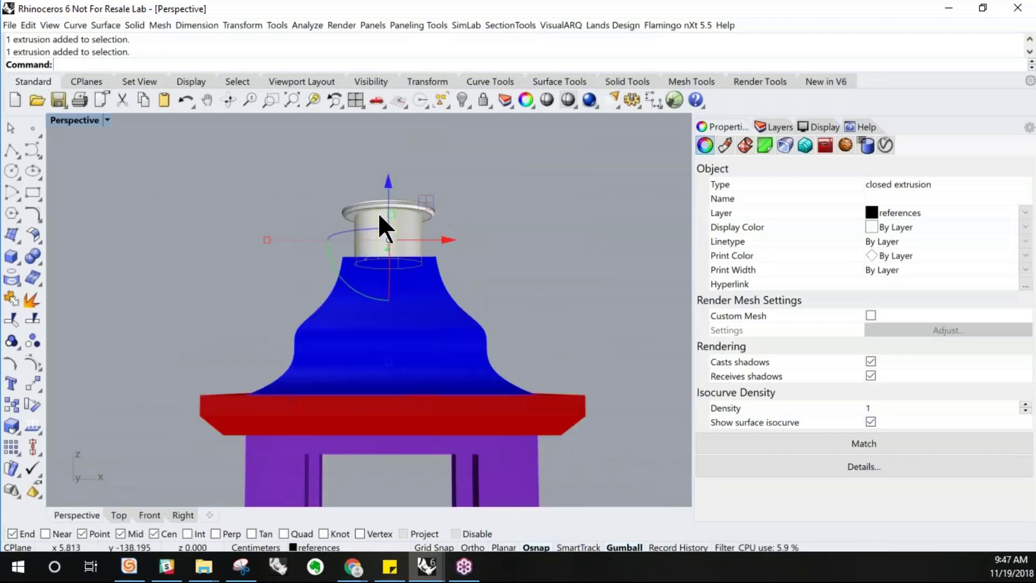
pyautogui.moveTo(316, 192); pyautogui.dragTo(315, 207, button='right')
pyautogui.scroll(-3, 315, 206)
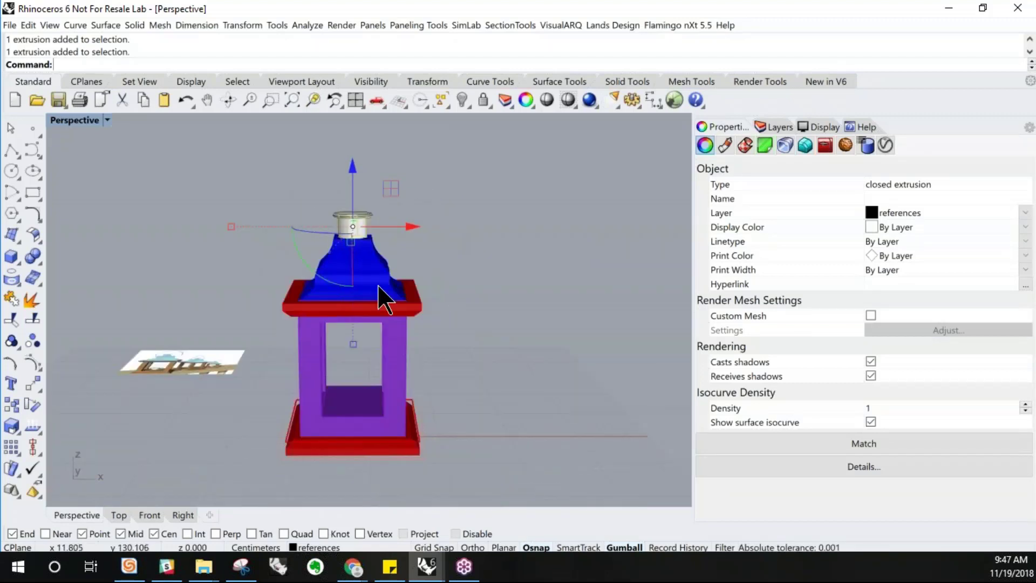
pyautogui.scroll(3, 356, 227)
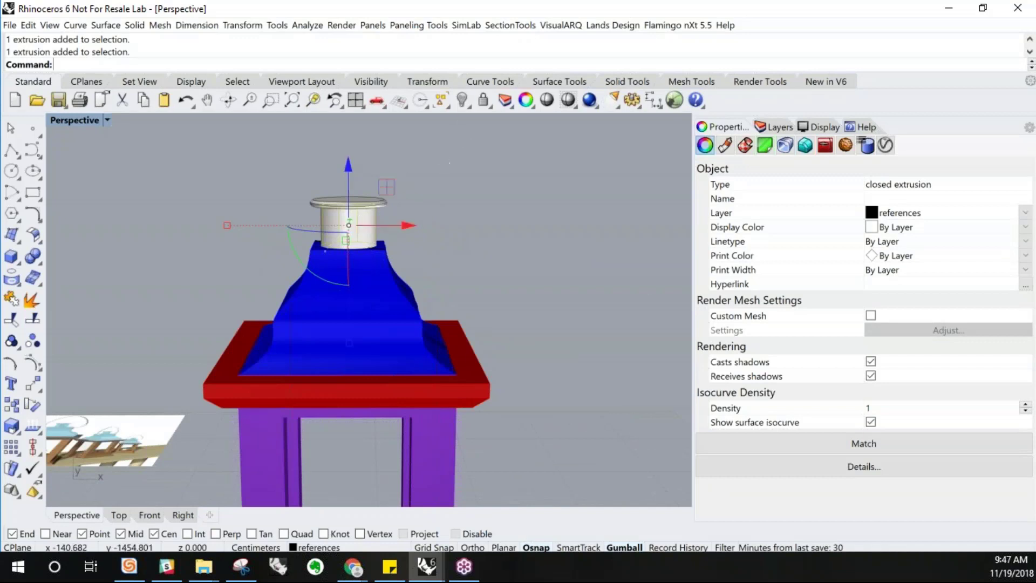
pyautogui.click(468, 106)
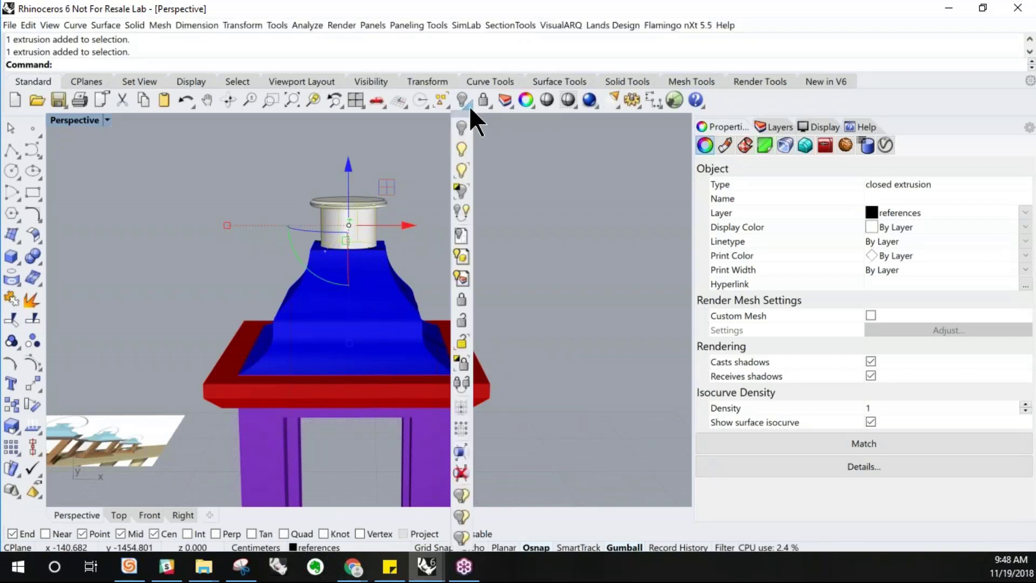
pyautogui.click(464, 190)
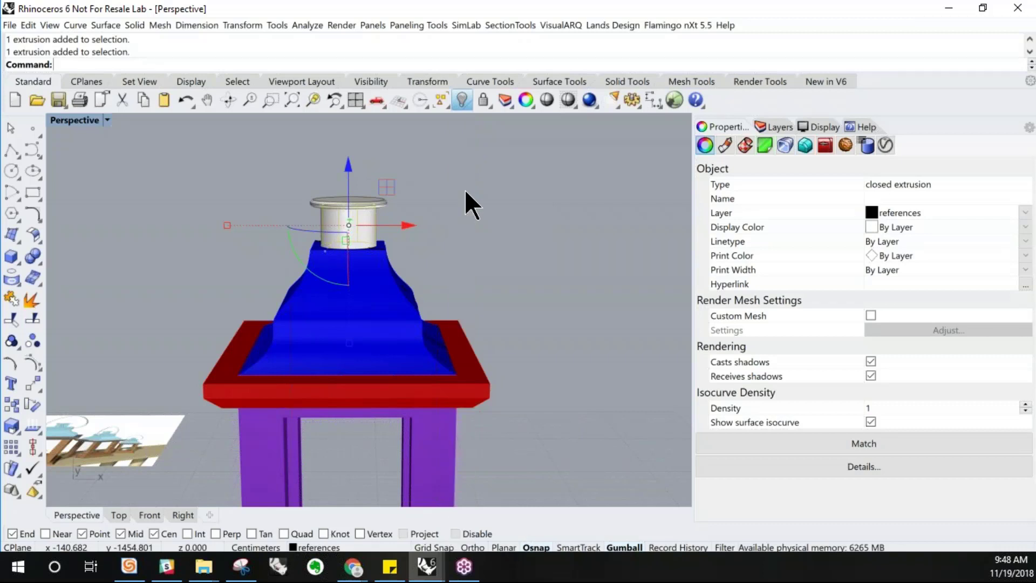
pyautogui.press('Escape')
pyautogui.moveTo(358, 255); pyautogui.dragTo(363, 254, button='right')
pyautogui.scroll(4, 355, 247)
pyautogui.click(359, 247)
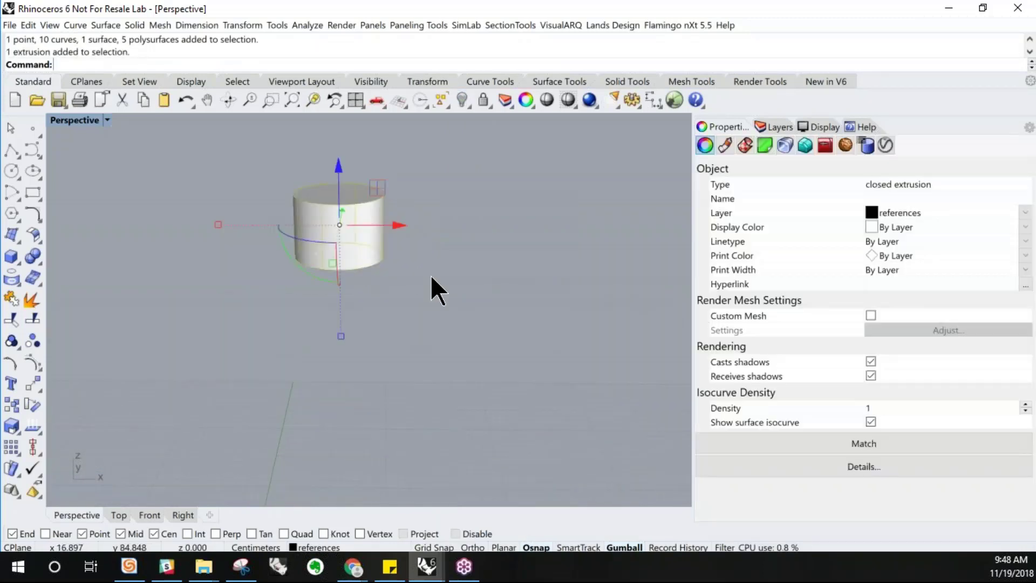
pyautogui.scroll(-11, 332, 262)
pyautogui.press('Escape')
pyautogui.moveTo(416, 359); pyautogui.dragTo(416, 333, button='right')
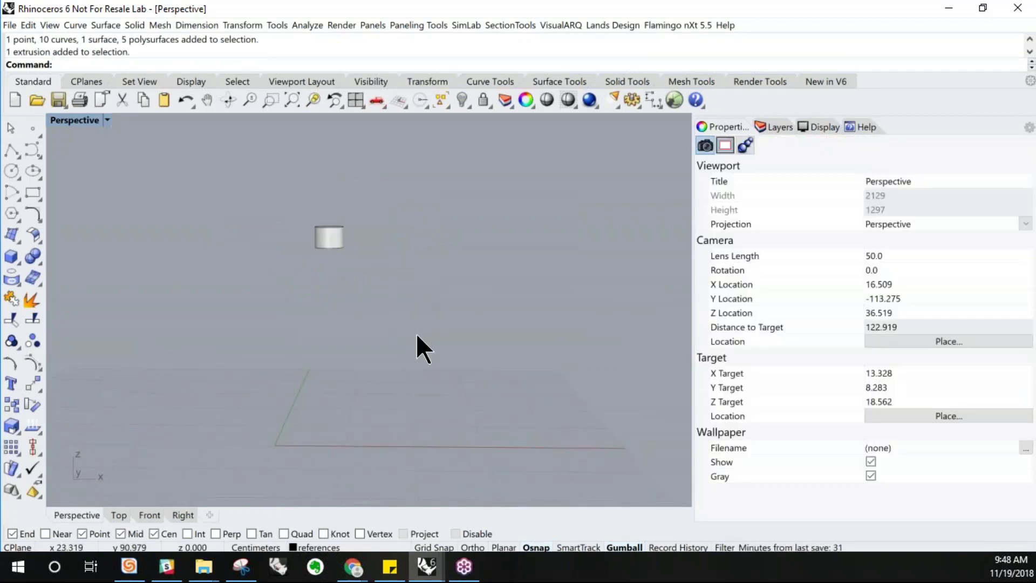
# Explode the isolated finial cylinder into separate surfaces
pyautogui.scroll(5, 329, 240)
pyautogui.moveTo(328, 232); pyautogui.dragTo(328, 241, button='right')
pyautogui.click(328, 241)
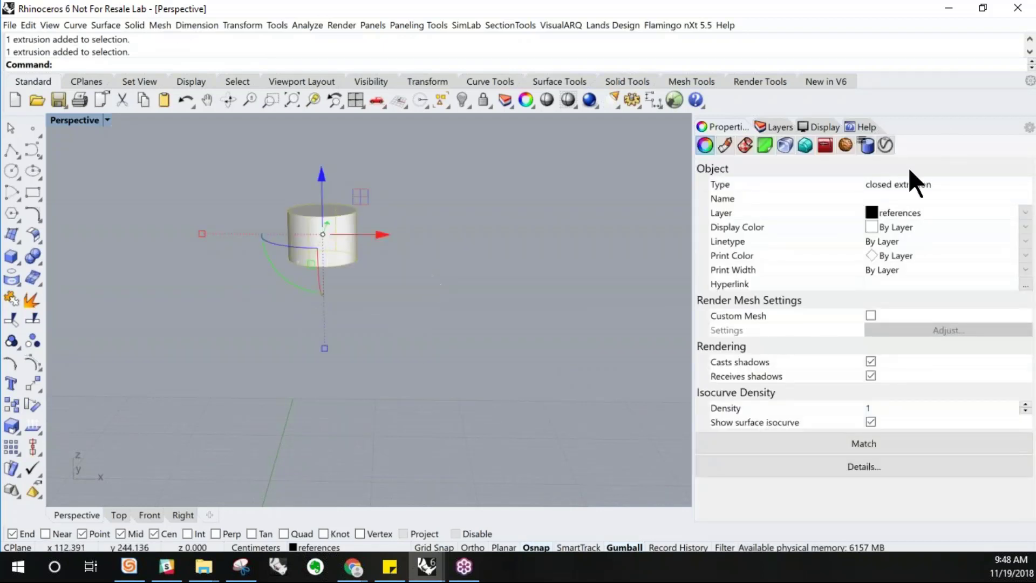
pyautogui.click(422, 238)
pyautogui.click(324, 241)
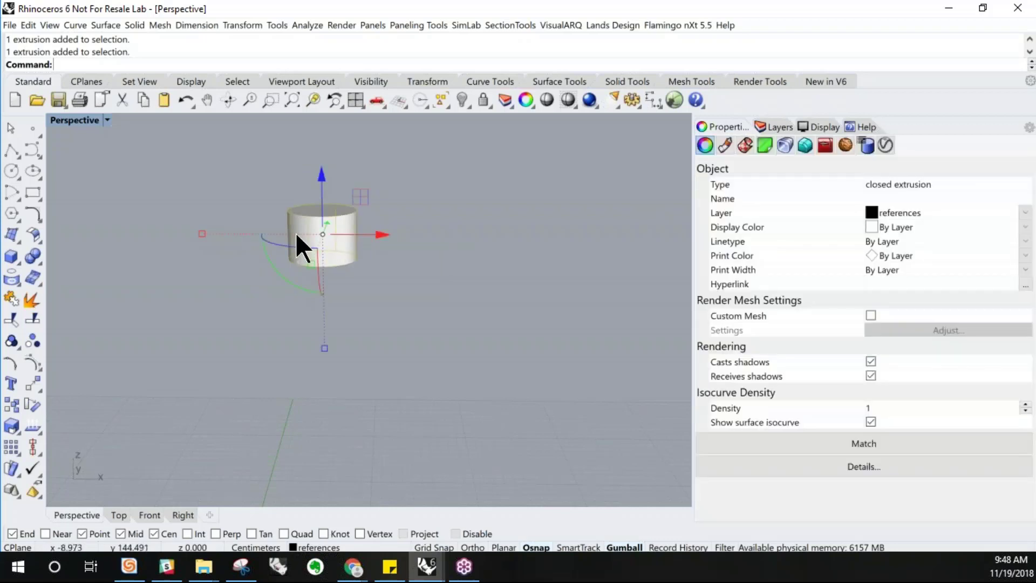
pyautogui.scroll(2, 347, 231)
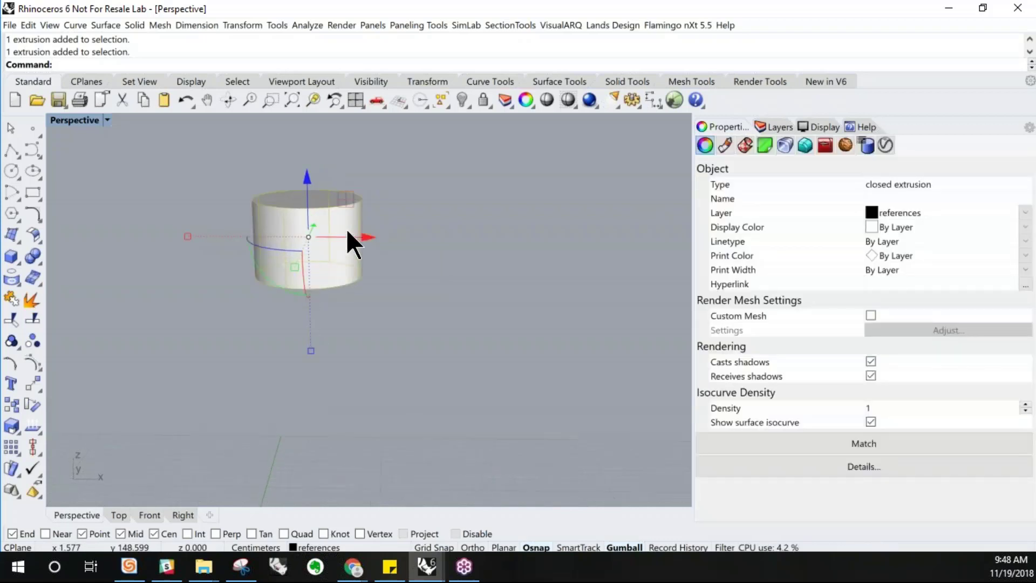
pyautogui.click(403, 216)
pyautogui.moveTo(312, 262)
pyautogui.mouseDown(button='right')
pyautogui.moveTo(310, 221)
pyautogui.moveTo(300, 248)
pyautogui.moveTo(320, 259)
pyautogui.mouseUp(button='right')
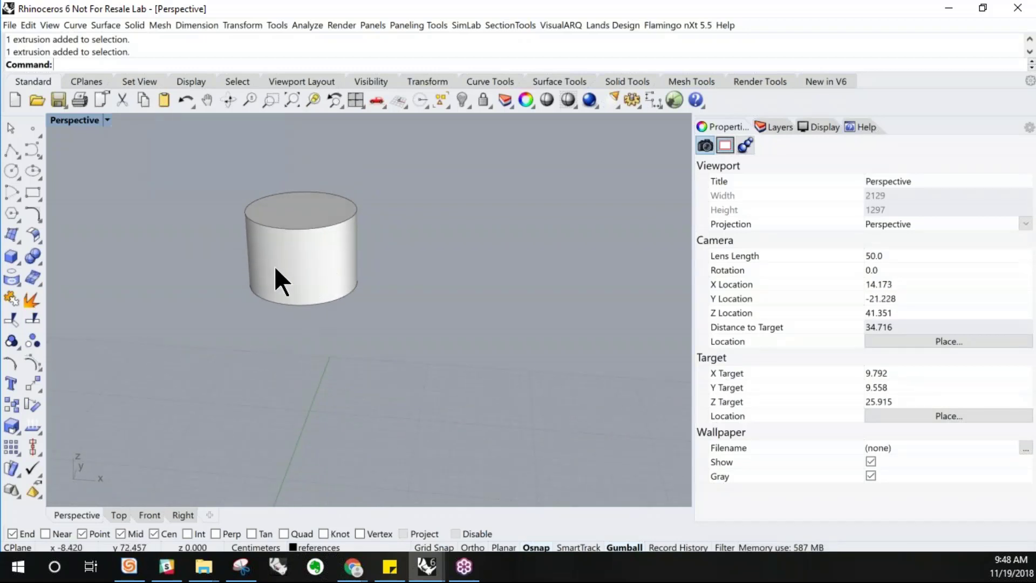
pyautogui.click(29, 300)
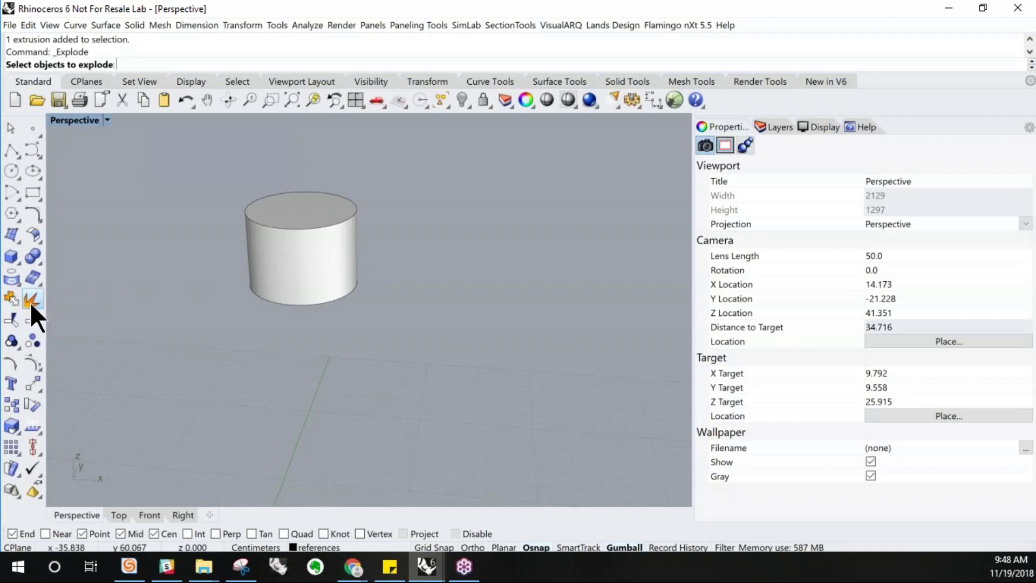
pyautogui.click(269, 249)
pyautogui.press('Return')
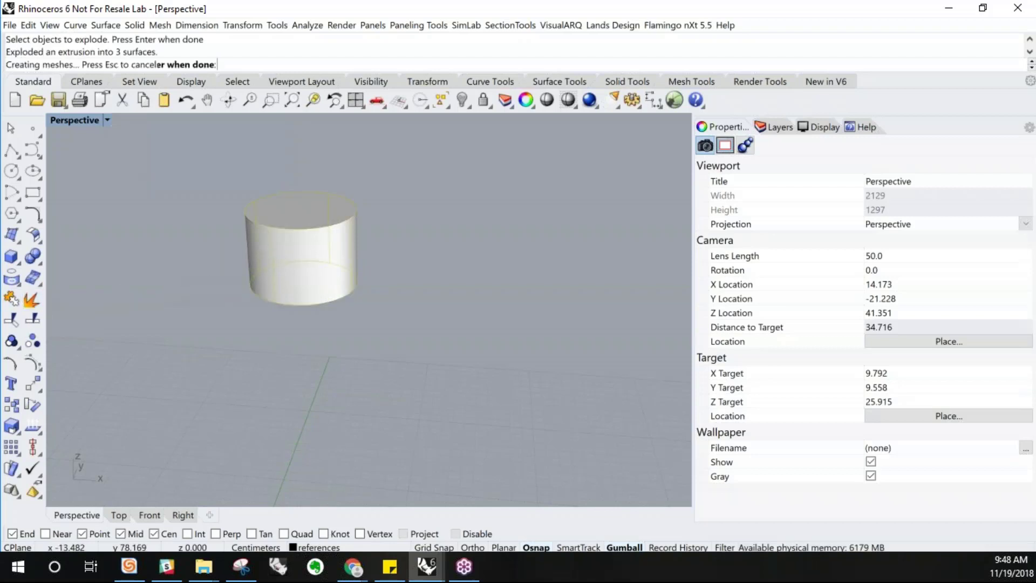
# Try deleting a surface of the exploded cylinder, then undo the deletion
pyautogui.click(292, 219)
pyautogui.click(317, 253)
pyautogui.press('Delete')
pyautogui.moveTo(297, 231); pyautogui.dragTo(292, 288, button='right')
pyautogui.hotkey('ctrl', 'z')
pyautogui.click(428, 289)
pyautogui.click(300, 289)
pyautogui.click(414, 294)
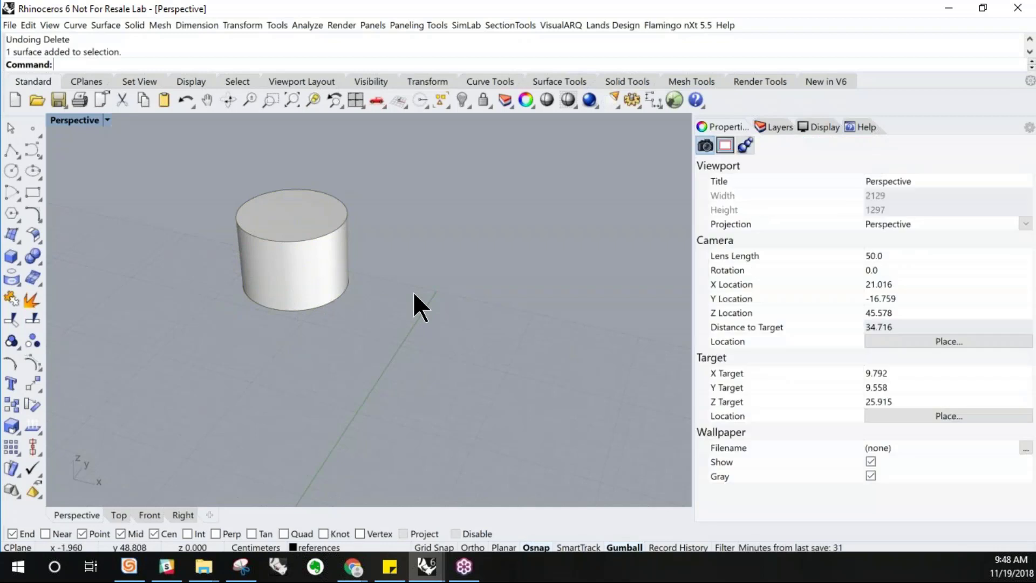
# Delete the top and bottom cap surfaces of the exploded finial cylinder, keeping only its side surface
pyautogui.click(320, 275)
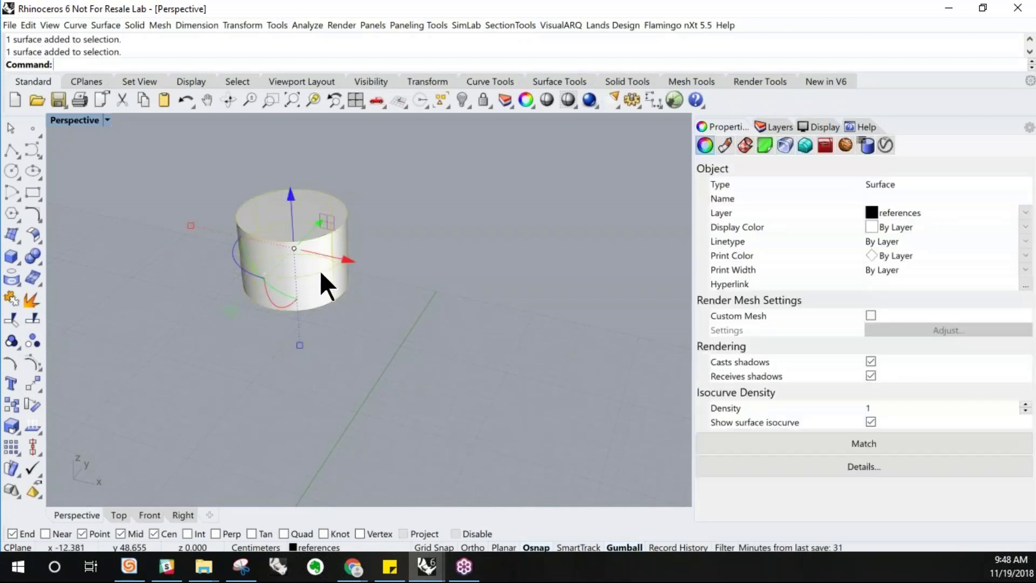
pyautogui.moveTo(326, 268)
pyautogui.mouseDown(button='right')
pyautogui.moveTo(387, 225)
pyautogui.moveTo(318, 250)
pyautogui.mouseUp(button='right')
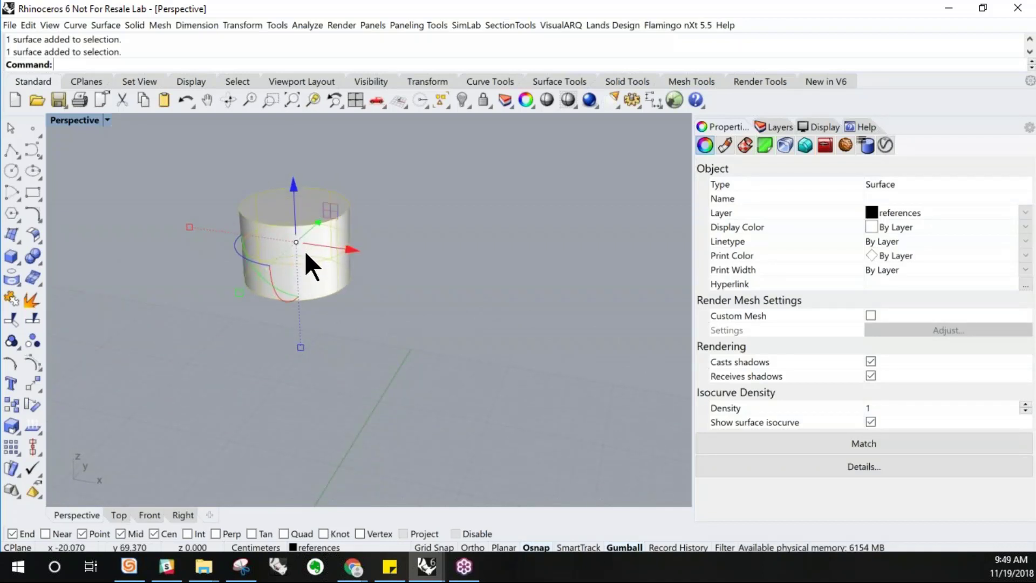
pyautogui.click(378, 245)
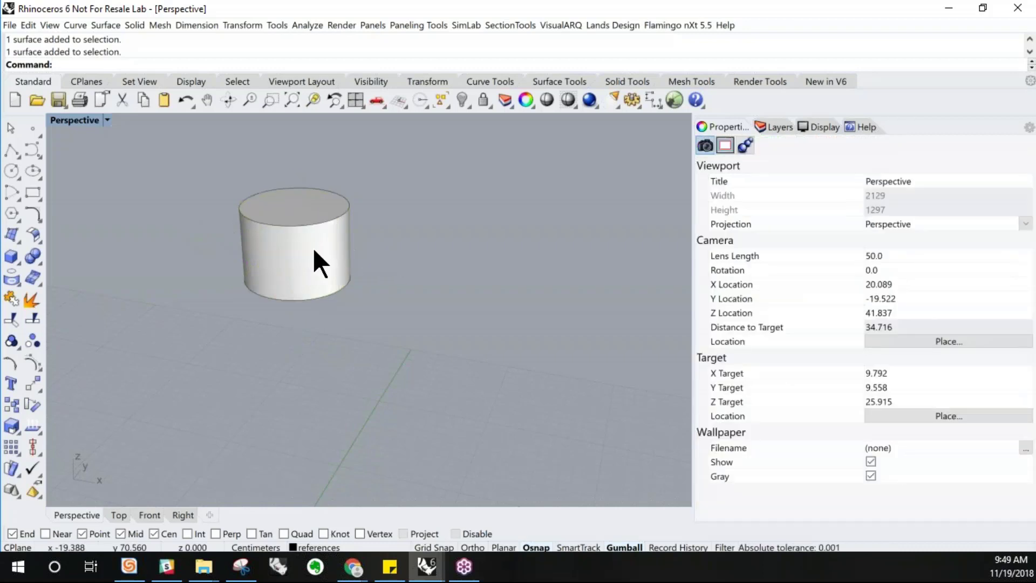
pyautogui.moveTo(303, 228); pyautogui.dragTo(286, 221, button='right')
pyautogui.click(285, 220)
pyautogui.moveTo(358, 322); pyautogui.dragTo(351, 216, button='right')
pyautogui.keyDown('shift'); pyautogui.click(311, 284); pyautogui.keyUp('shift')
pyautogui.press('Delete')
pyautogui.moveTo(352, 259); pyautogui.dragTo(297, 215, button='right')
pyautogui.click(297, 216)
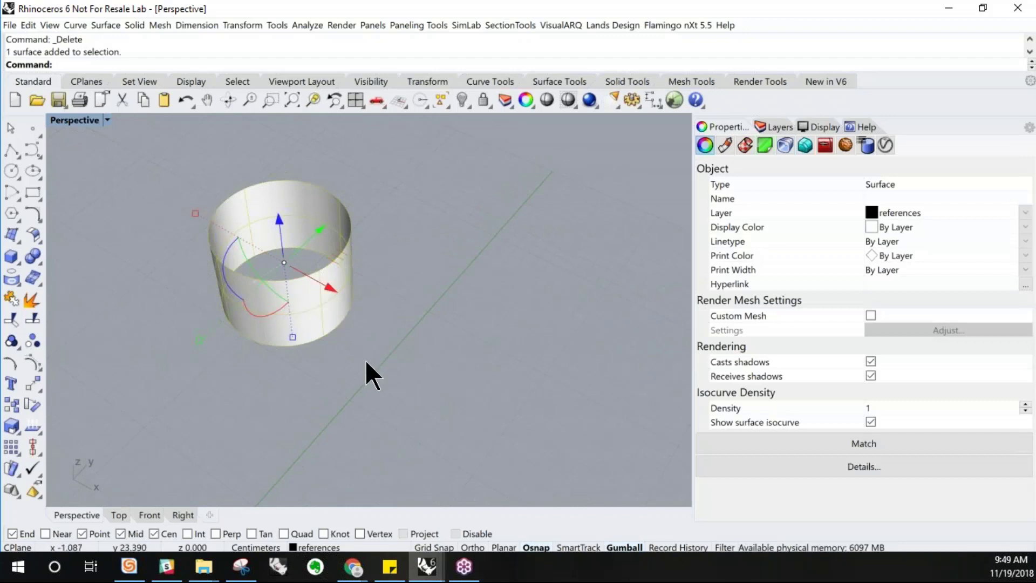
pyautogui.click(366, 334)
pyautogui.moveTo(366, 334); pyautogui.dragTo(354, 317, button='right')
pyautogui.click(322, 277)
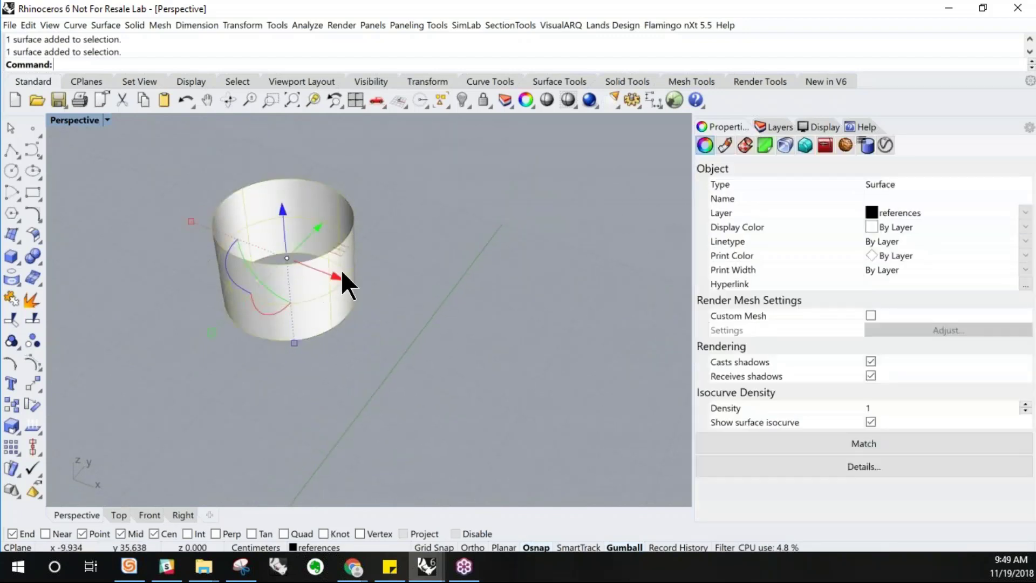
# Try to create UV curves from the finial's side surface
pyautogui.scroll(-2, 410, 294)
pyautogui.moveTo(410, 282); pyautogui.dragTo(419, 266, button='right')
pyautogui.scroll(-6, 244, 300)
pyautogui.moveTo(295, 309); pyautogui.dragTo(280, 307, button='right')
pyautogui.scroll(-5, 228, 238)
pyautogui.scroll(7, 229, 260)
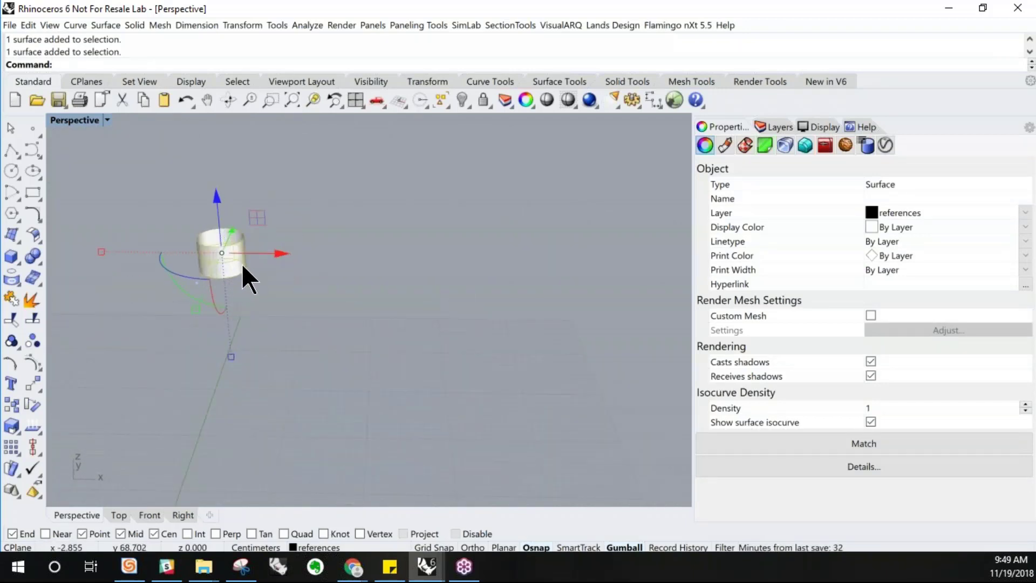
pyautogui.scroll(3, 242, 266)
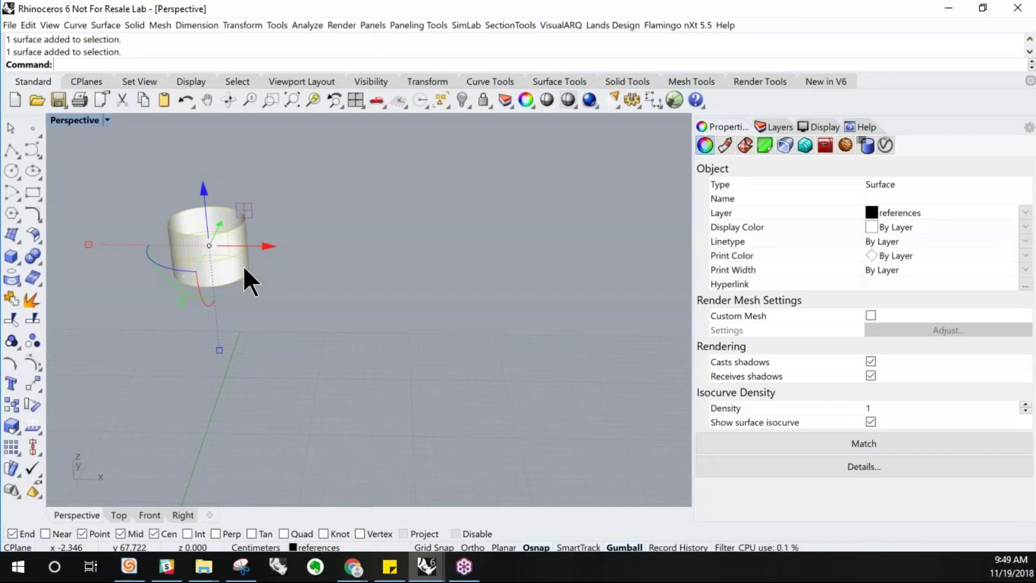
pyautogui.click(76, 26)
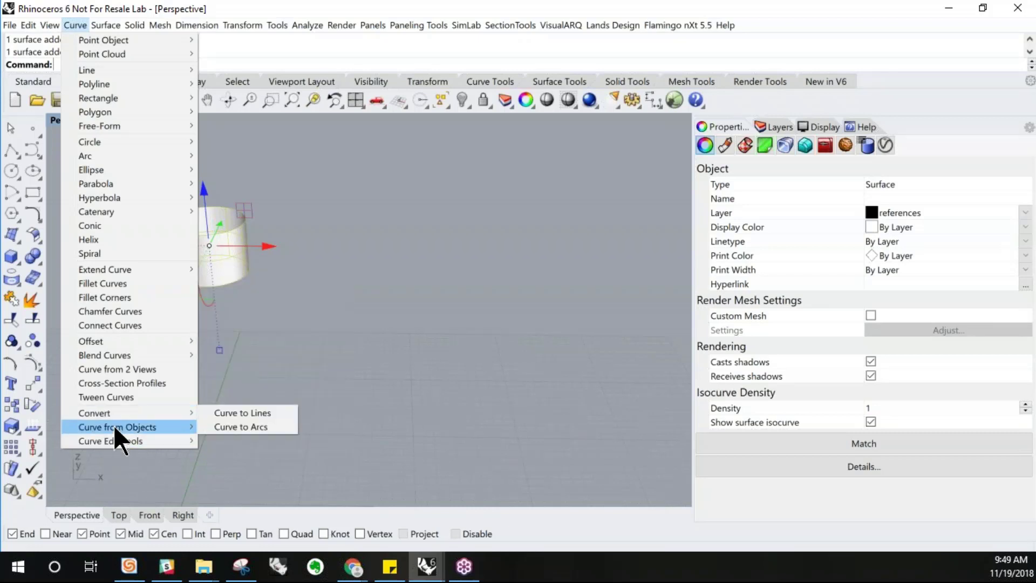
pyautogui.moveTo(115, 429)
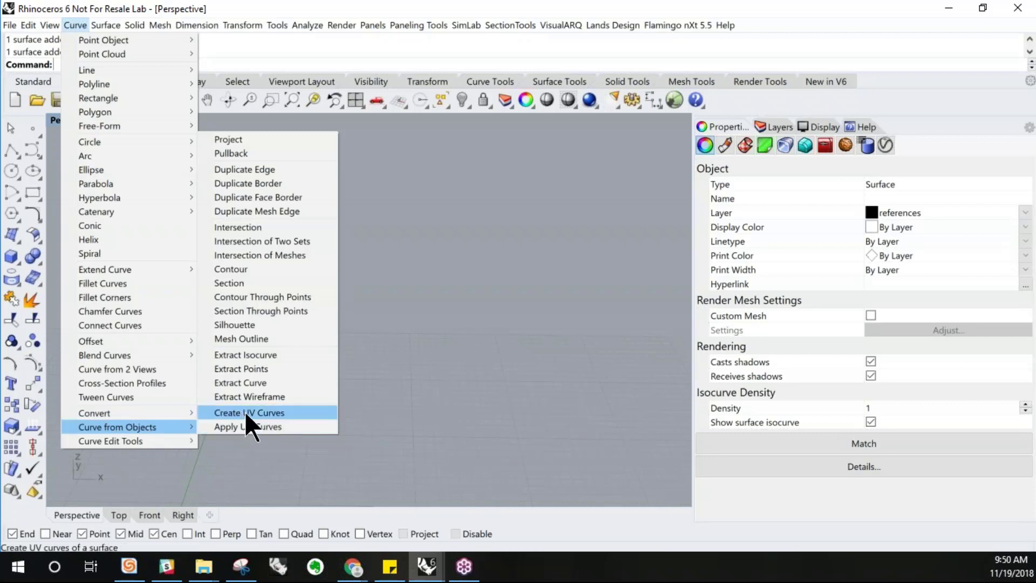
pyautogui.click(290, 411)
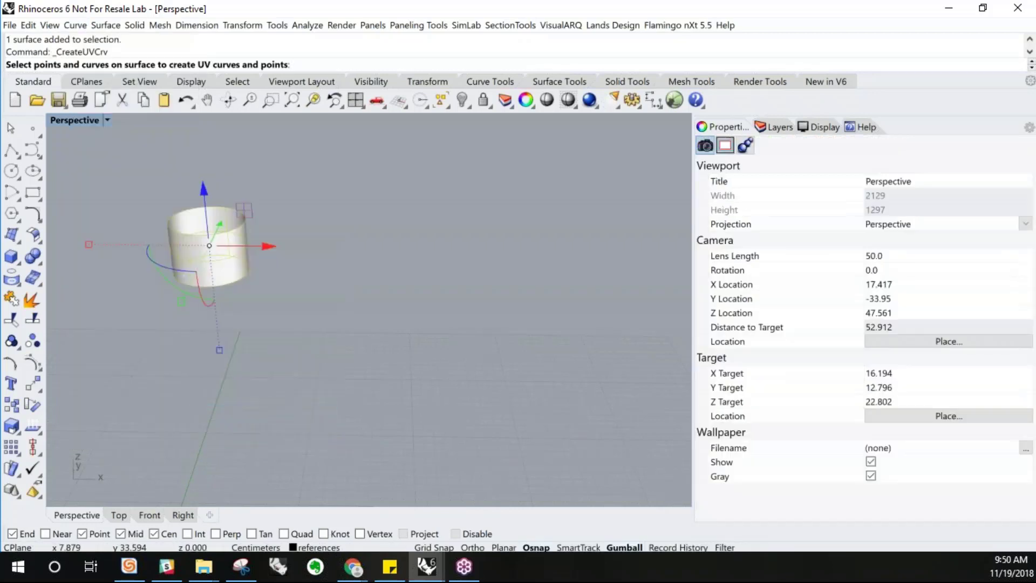
pyautogui.press('Return')
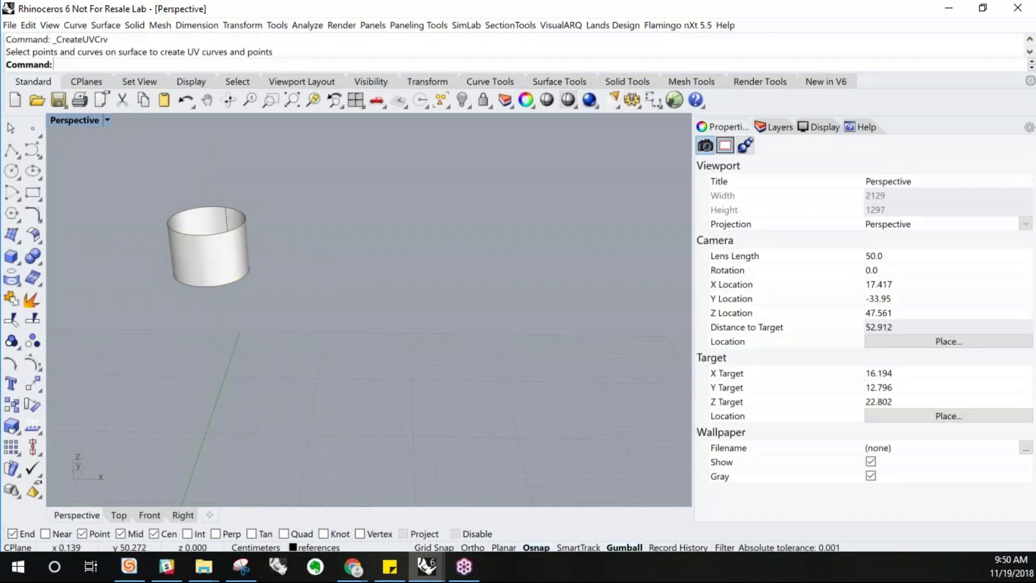
# Create UV curves from the finial's cylindrical side surface
pyautogui.click(75, 25)
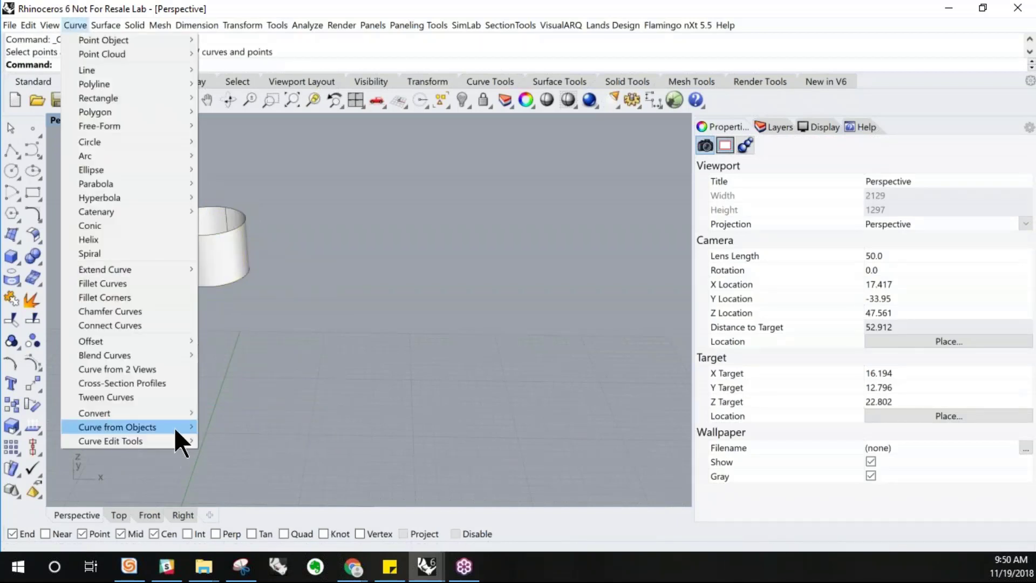
pyautogui.moveTo(174, 426)
pyautogui.click(225, 414)
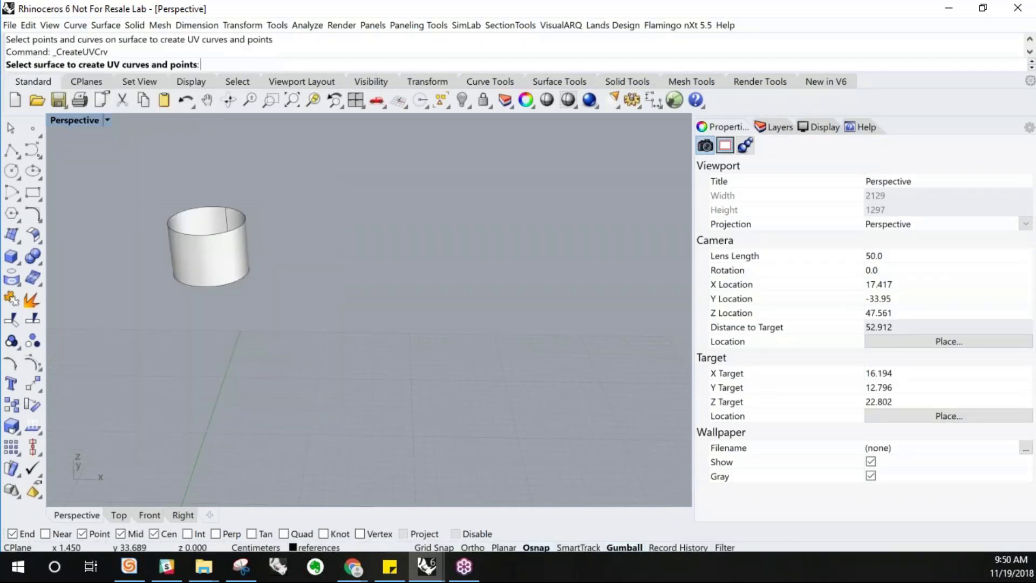
pyautogui.click(205, 279)
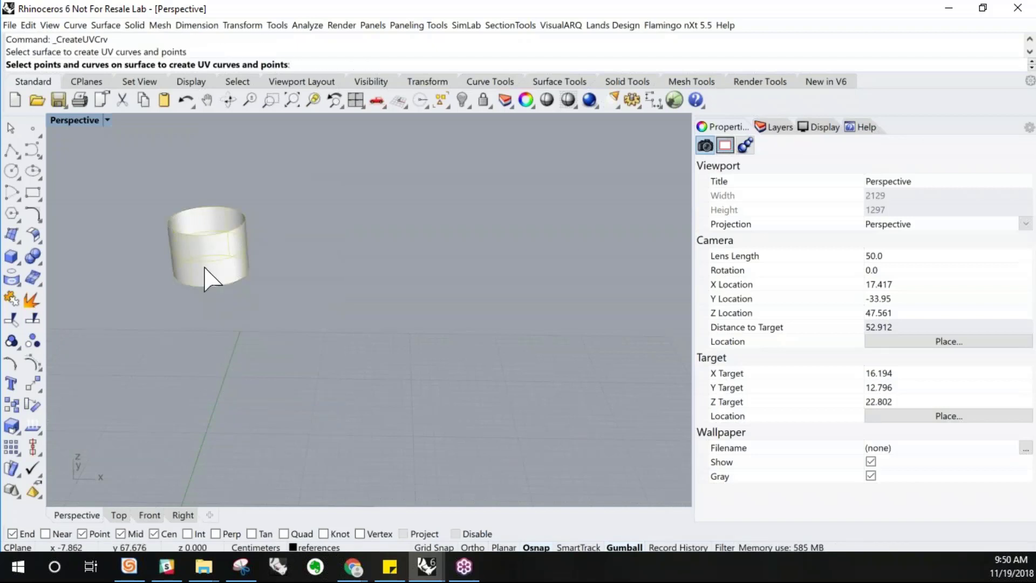
pyautogui.press('Return')
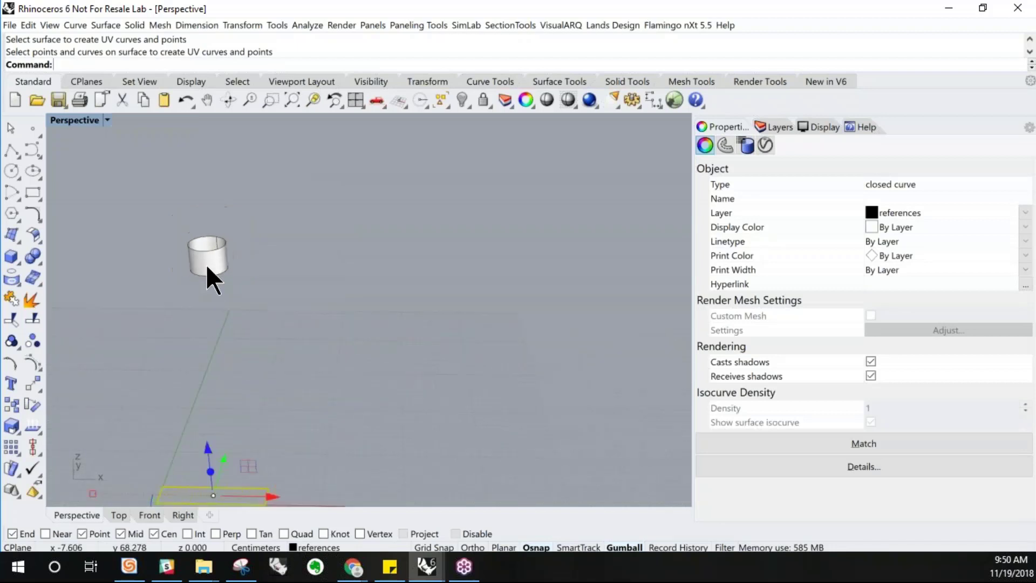
# Move the flattened UV rectangle along the x-axis away from the origin, removing the leftover copy
pyautogui.scroll(-3, 205, 264)
pyautogui.scroll(3, 184, 397)
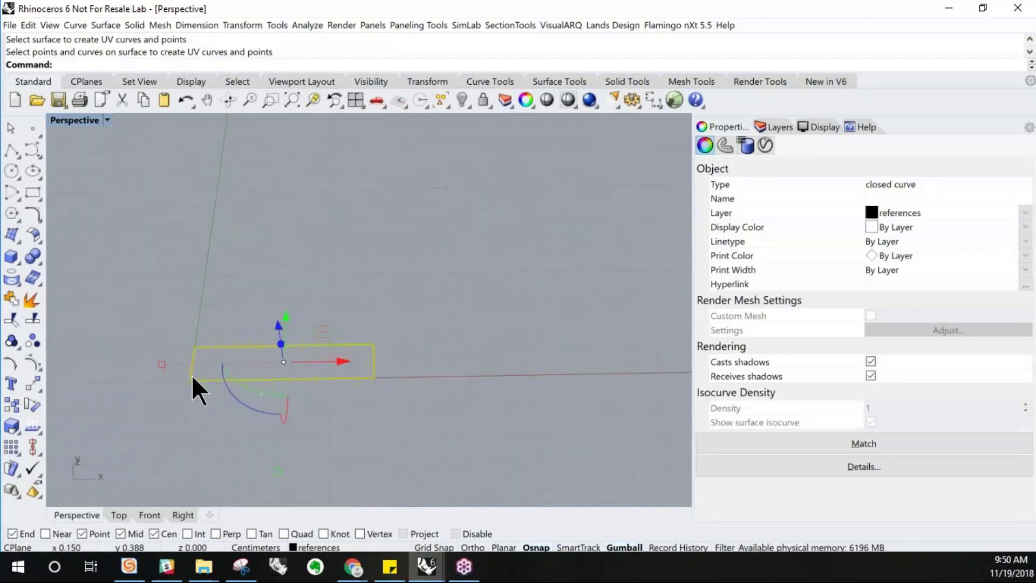
pyautogui.scroll(-3, 229, 396)
pyautogui.moveTo(250, 386); pyautogui.dragTo(238, 386, button='right')
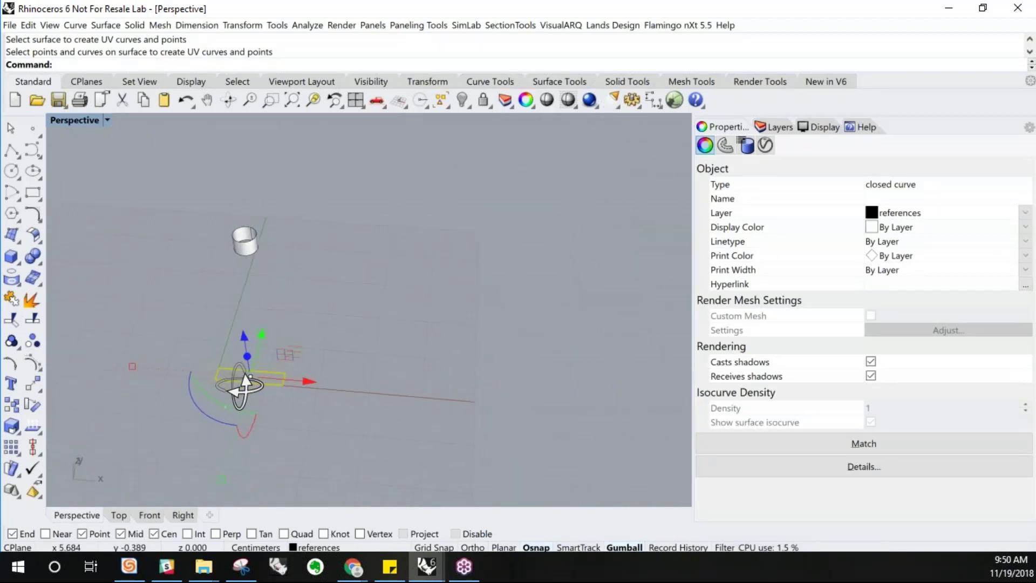
pyautogui.click(251, 245)
pyautogui.click(302, 300)
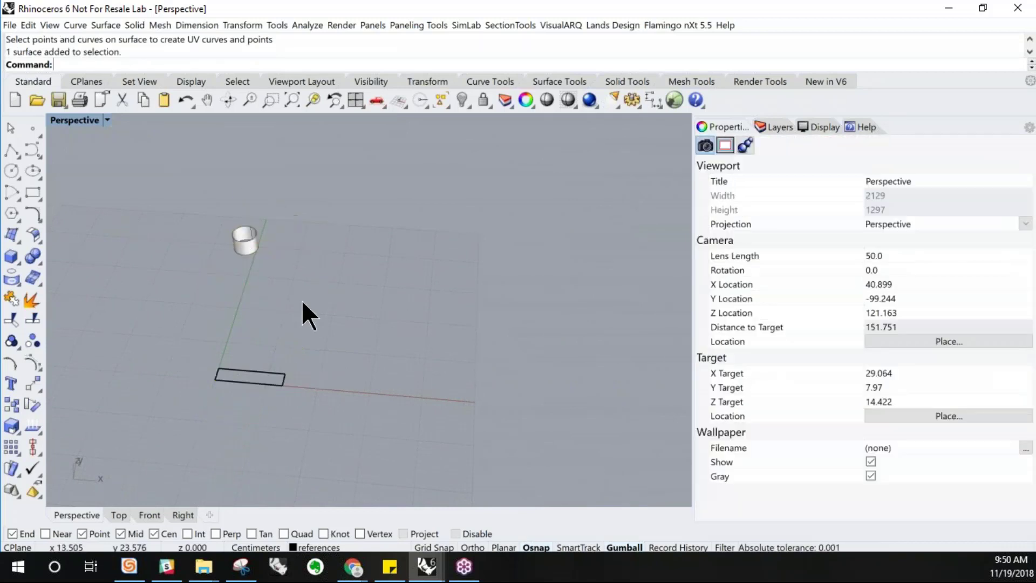
pyautogui.scroll(4, 250, 381)
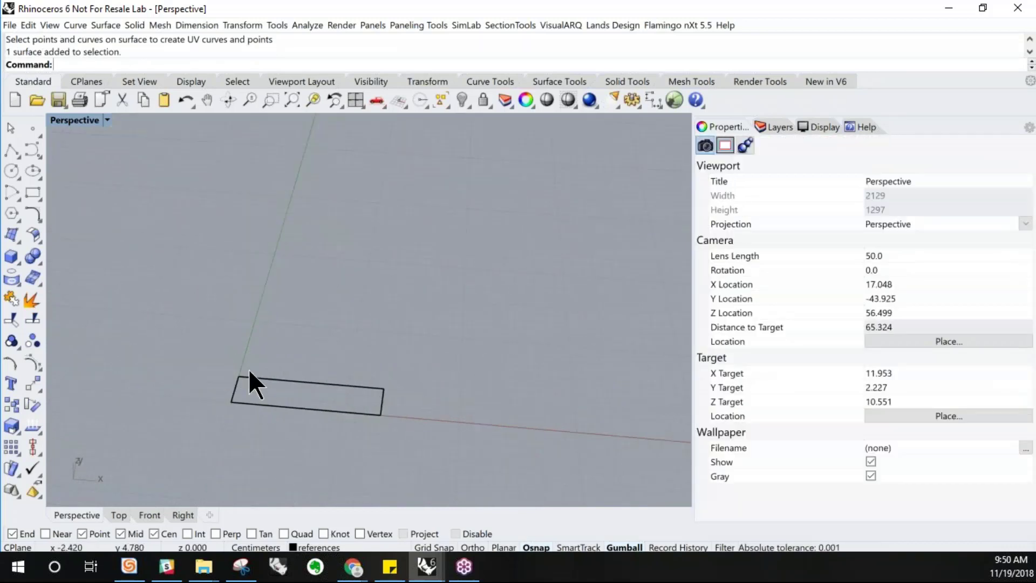
pyautogui.click(308, 378)
pyautogui.click(346, 410)
pyautogui.scroll(-2, 205, 325)
pyautogui.scroll(-2, 205, 325)
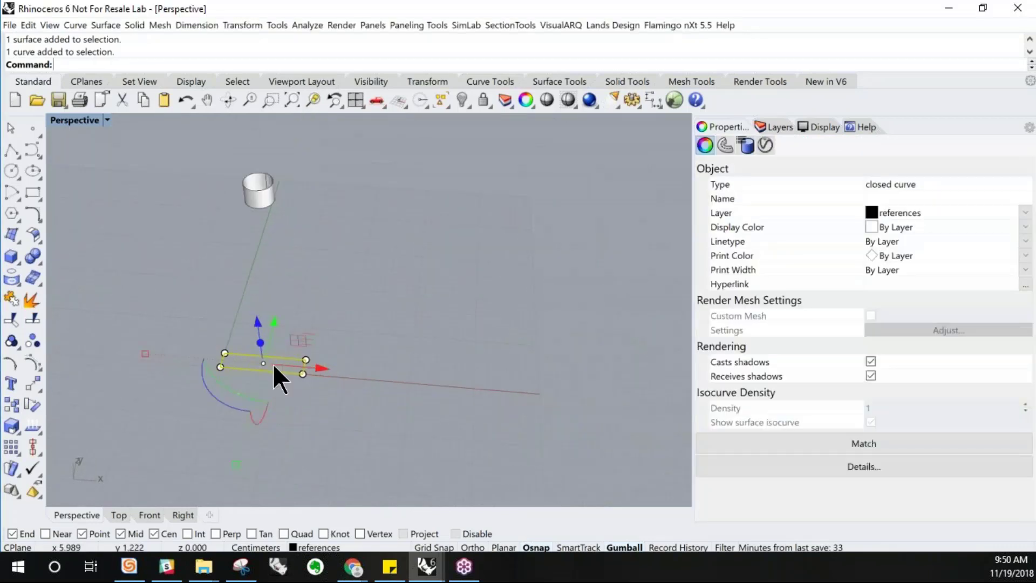
pyautogui.keyDown('alt'); pyautogui.moveTo(322, 368); pyautogui.dragTo(484, 381); pyautogui.keyUp('alt')
pyautogui.click(310, 389)
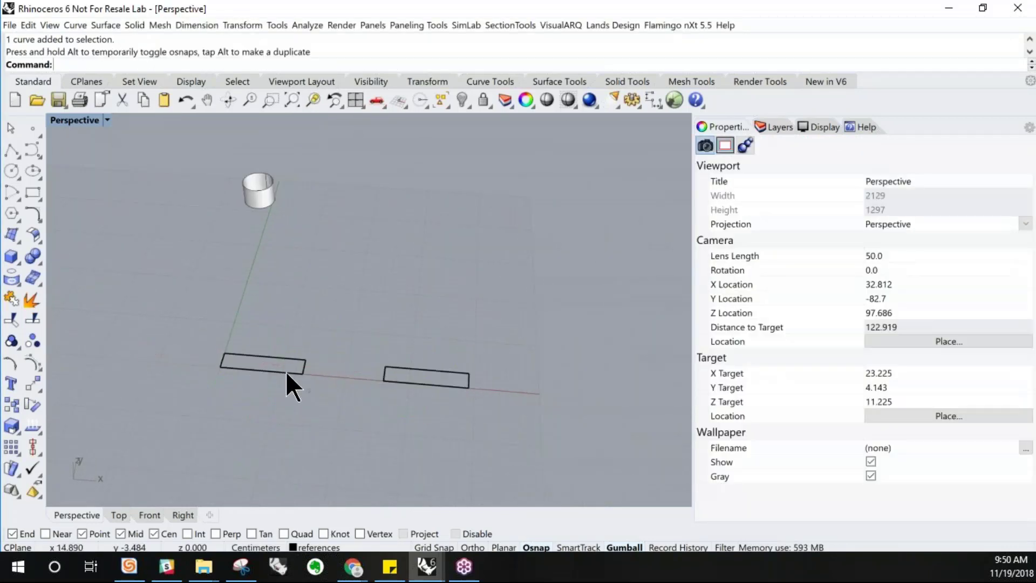
pyautogui.click(287, 372)
pyautogui.press('Delete')
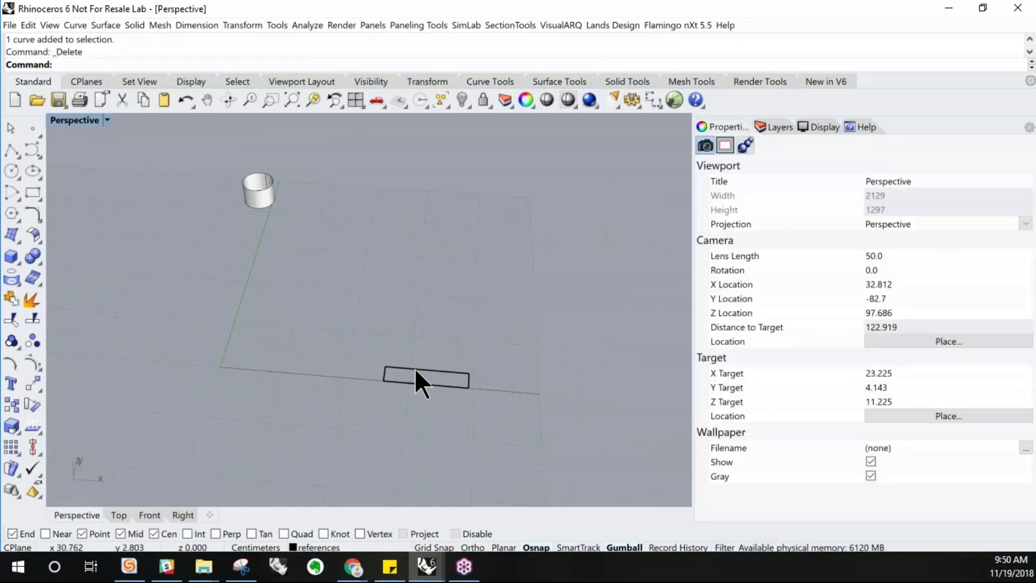
pyautogui.click(452, 387)
pyautogui.moveTo(487, 384); pyautogui.dragTo(540, 390)
pyautogui.scroll(4, 575, 400)
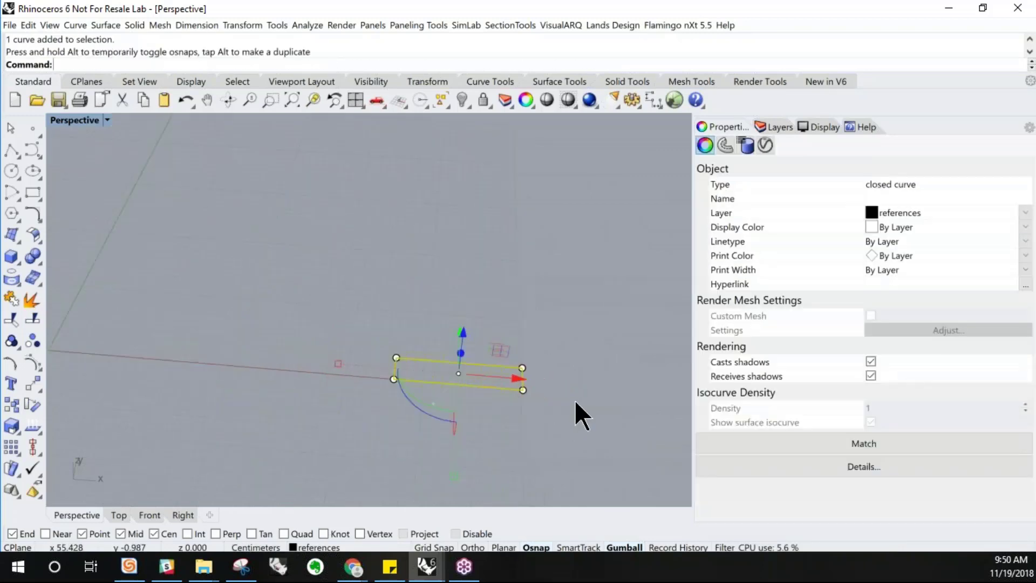
# Explode the UV rectangle in Top view and shift its right edge, then undo those changes
pyautogui.doubleClick(72, 120)
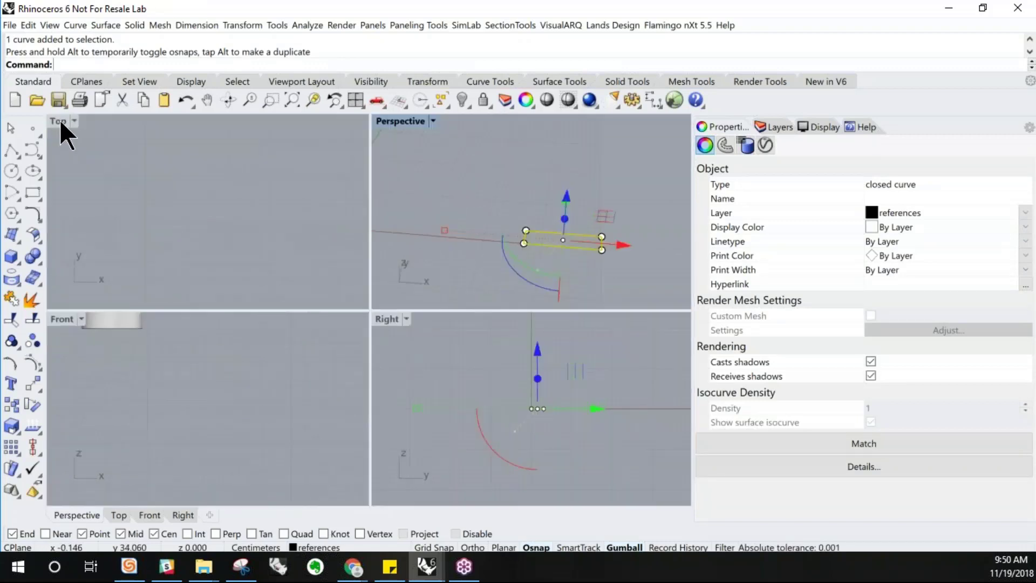
pyautogui.doubleClick(59, 120)
pyautogui.scroll(-15, 267, 285)
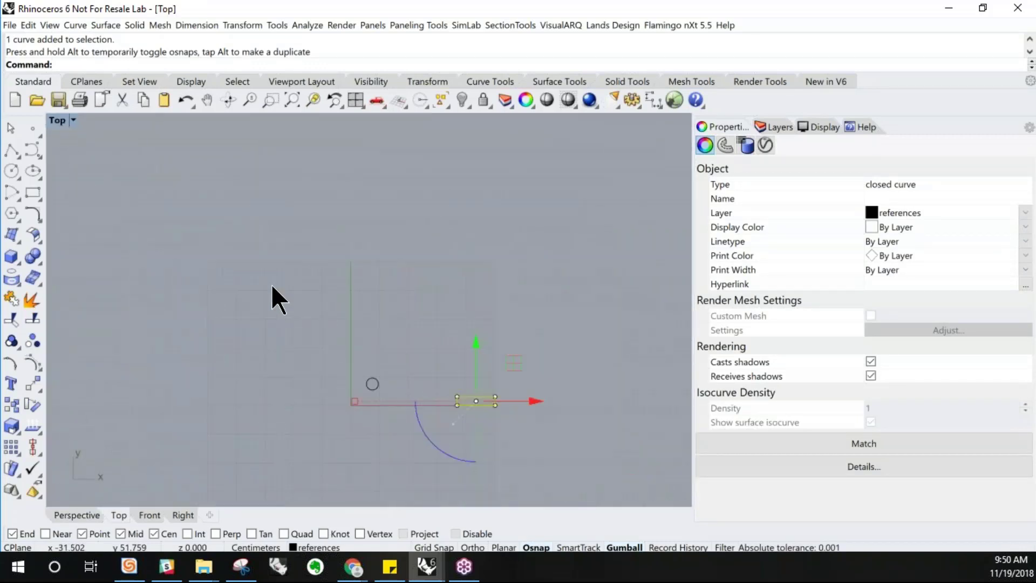
pyautogui.scroll(11, 549, 413)
pyautogui.scroll(5, 243, 371)
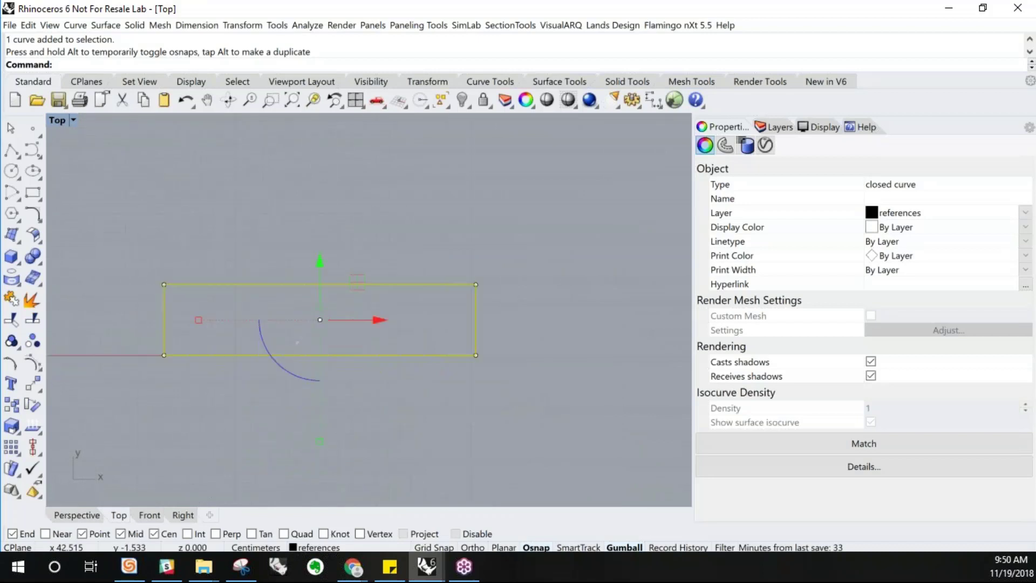
pyautogui.click(480, 397)
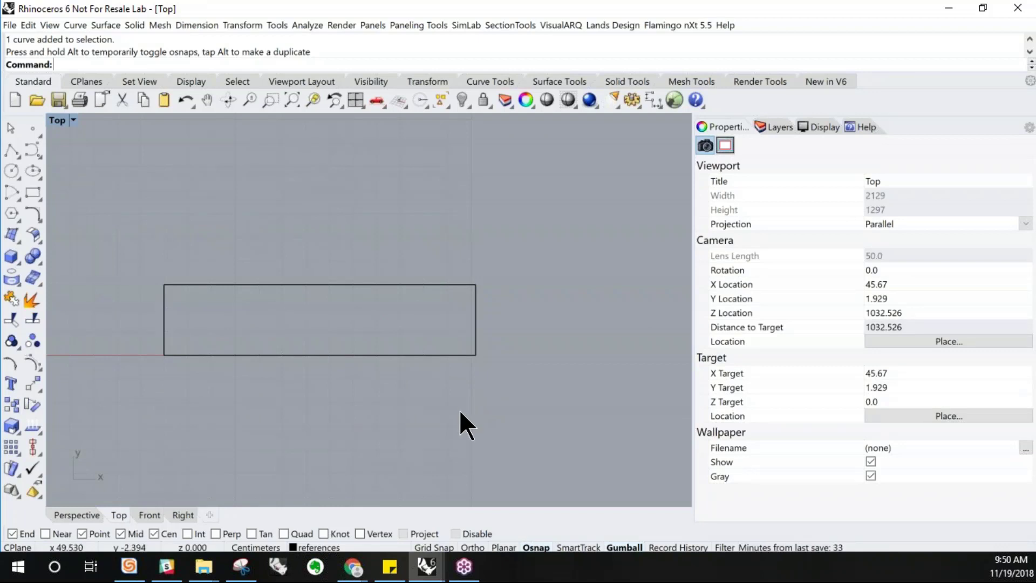
pyautogui.click(474, 342)
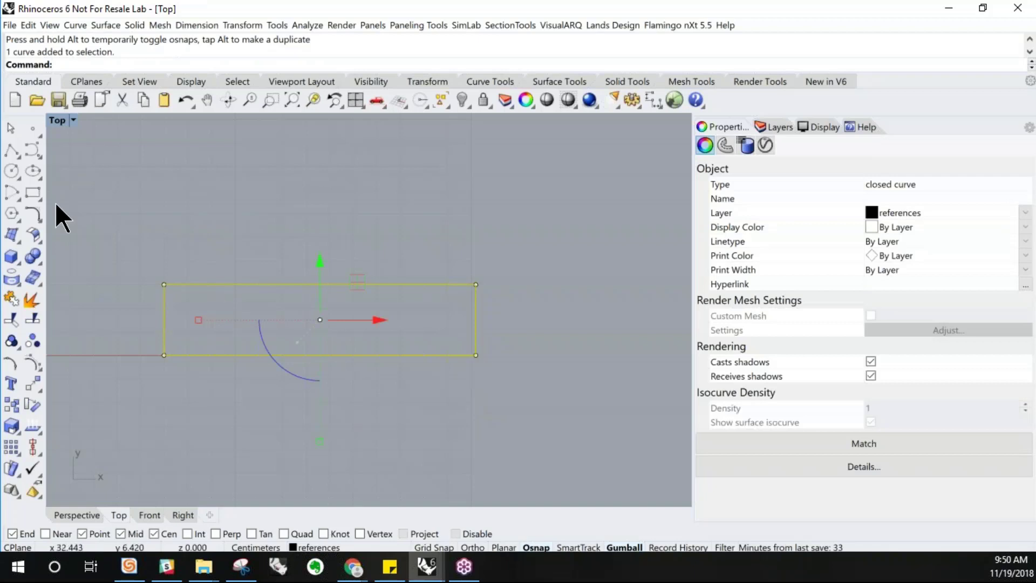
pyautogui.click(34, 302)
pyautogui.press('Escape')
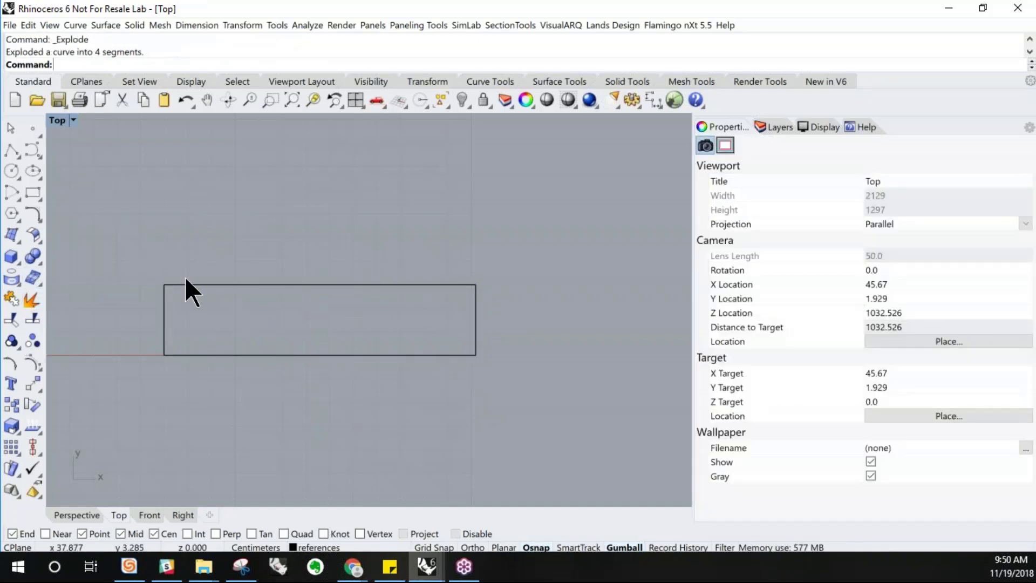
pyautogui.click(190, 284)
pyautogui.click(157, 331)
pyautogui.click(163, 339)
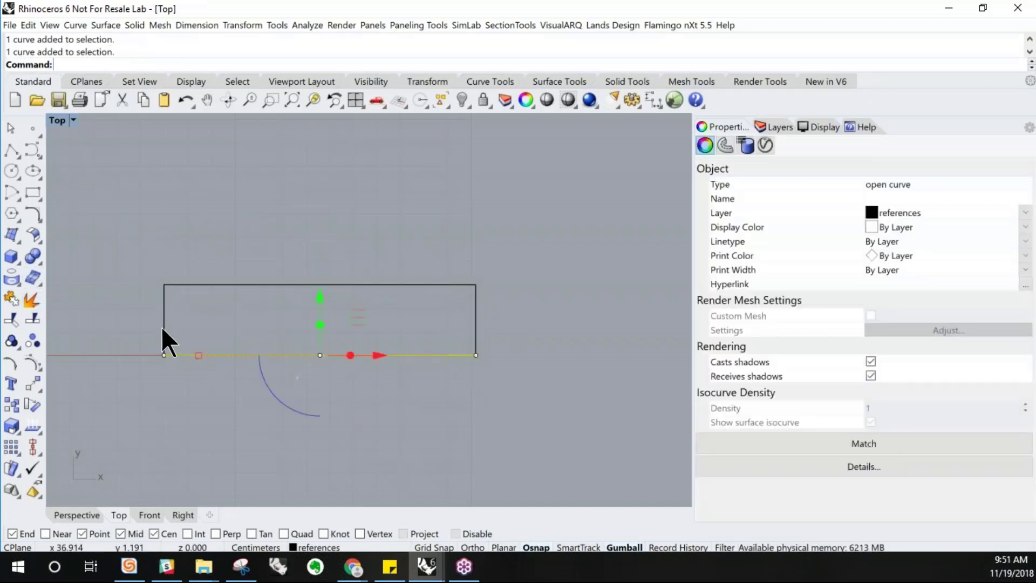
pyautogui.click(268, 285)
pyautogui.click(471, 323)
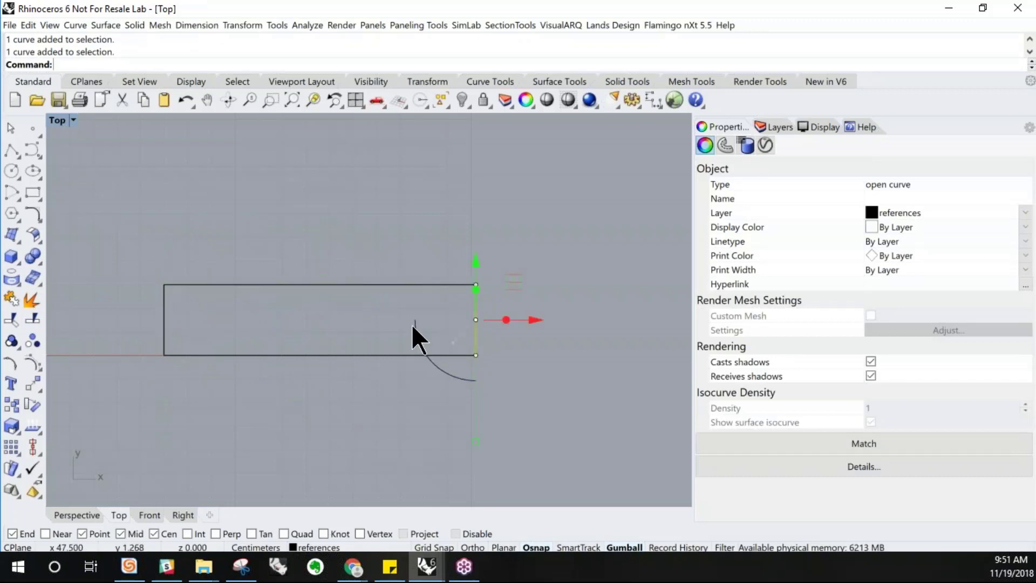
pyautogui.hotkey('ctrl', 'z')
pyautogui.hotkey('ctrl', 'z')
pyautogui.hotkey('ctrl', 'z')
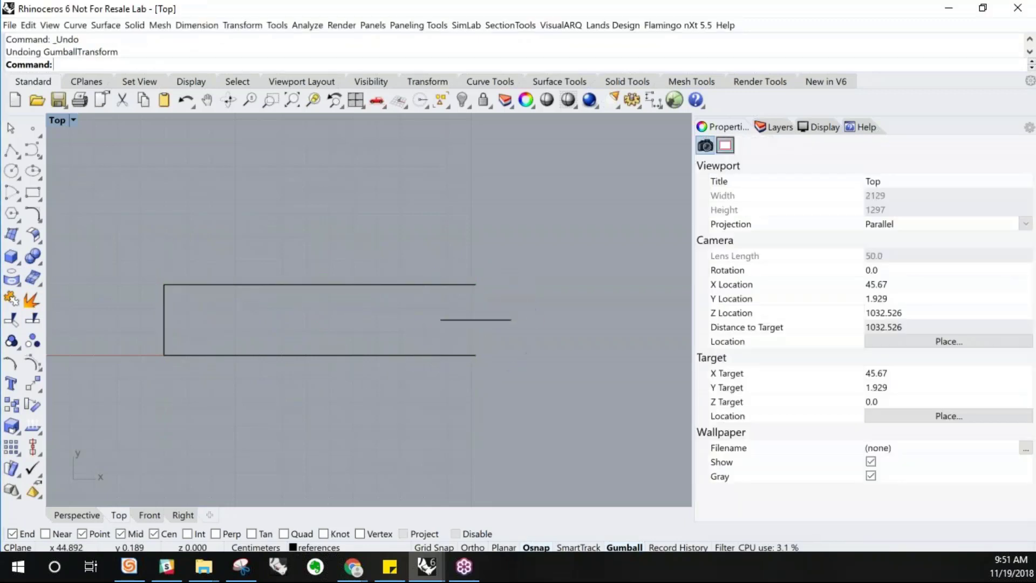
pyautogui.click(355, 354)
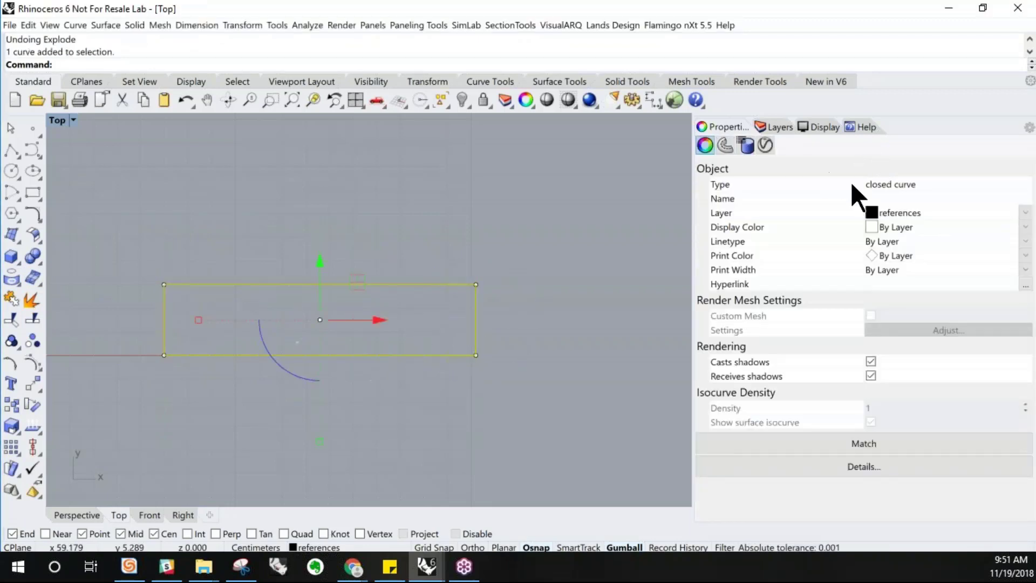
# Explode the UV rectangle into four separate segments and check its top and bottom edges
pyautogui.click(31, 301)
pyautogui.click(222, 292)
pyautogui.click(231, 286)
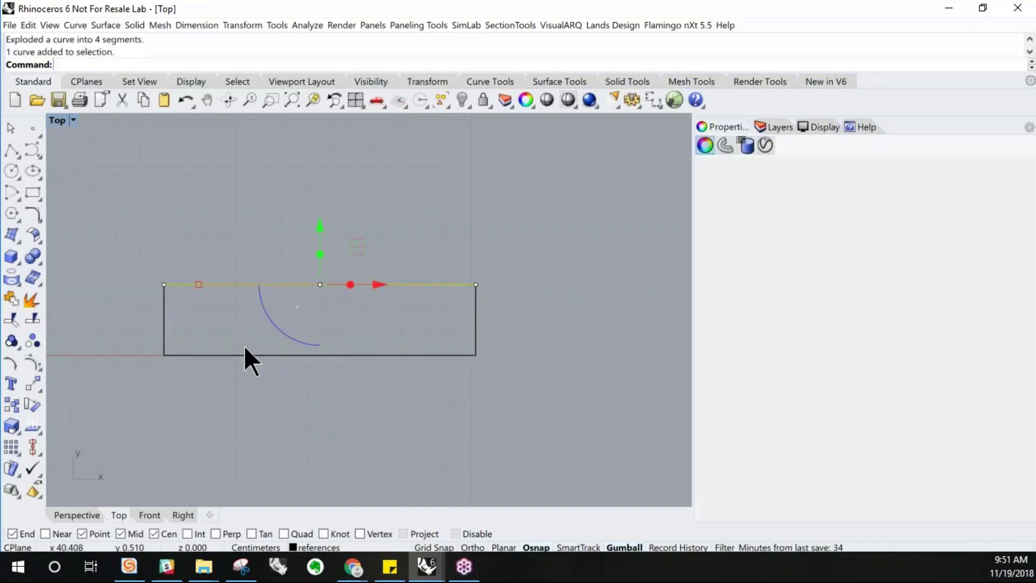
pyautogui.click(244, 355)
pyautogui.click(245, 390)
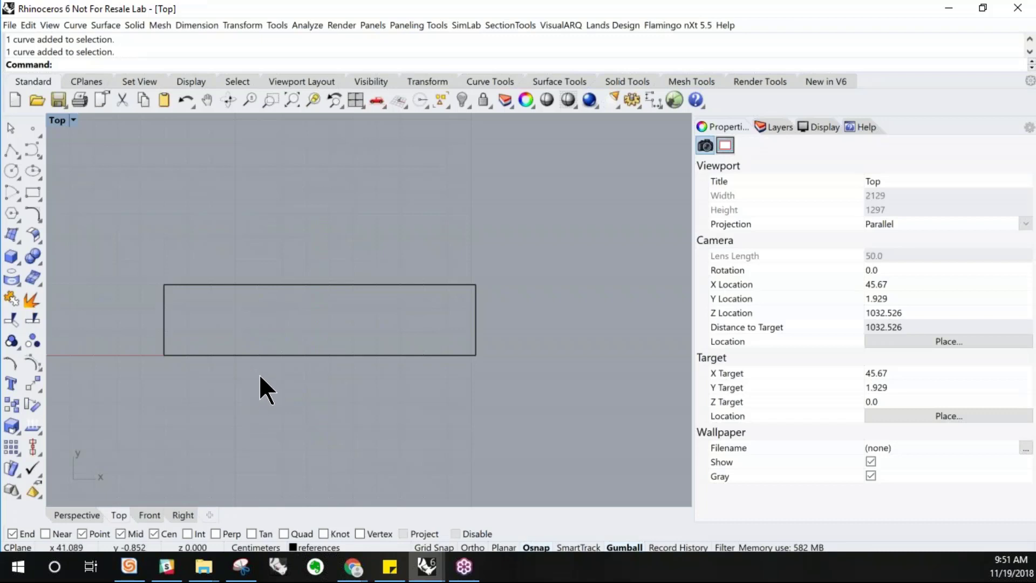
# Undo the explode and offset the UV rectangle 0.3 inward
pyautogui.hotkey('ctrl', 'z')
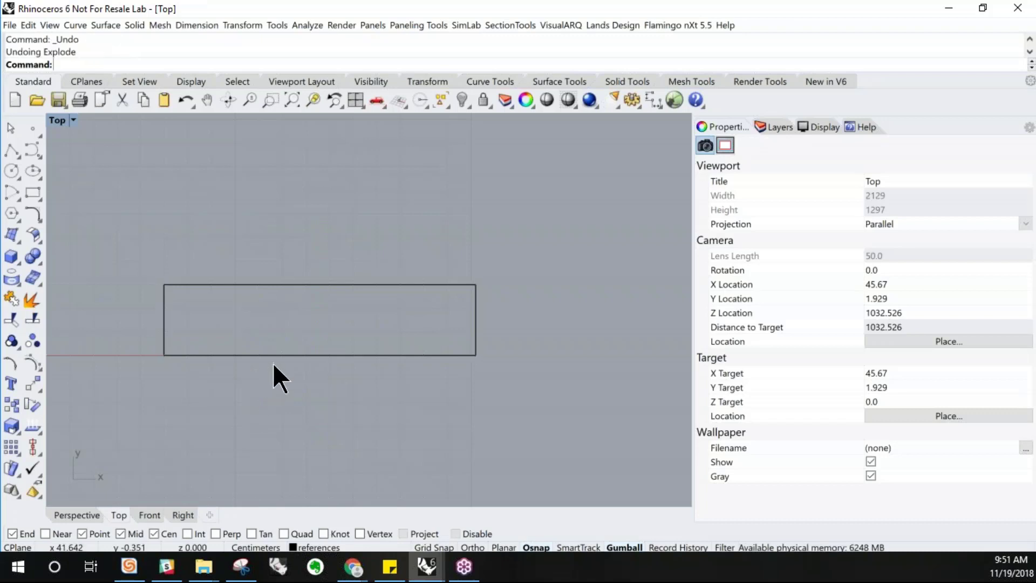
pyautogui.click(276, 356)
pyautogui.write('Offset')
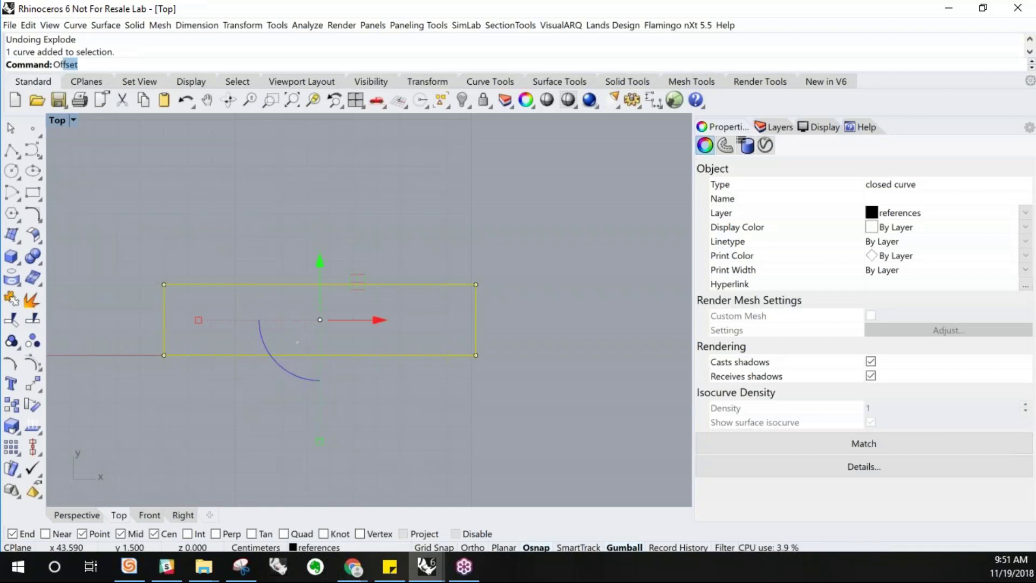
pyautogui.press('Return')
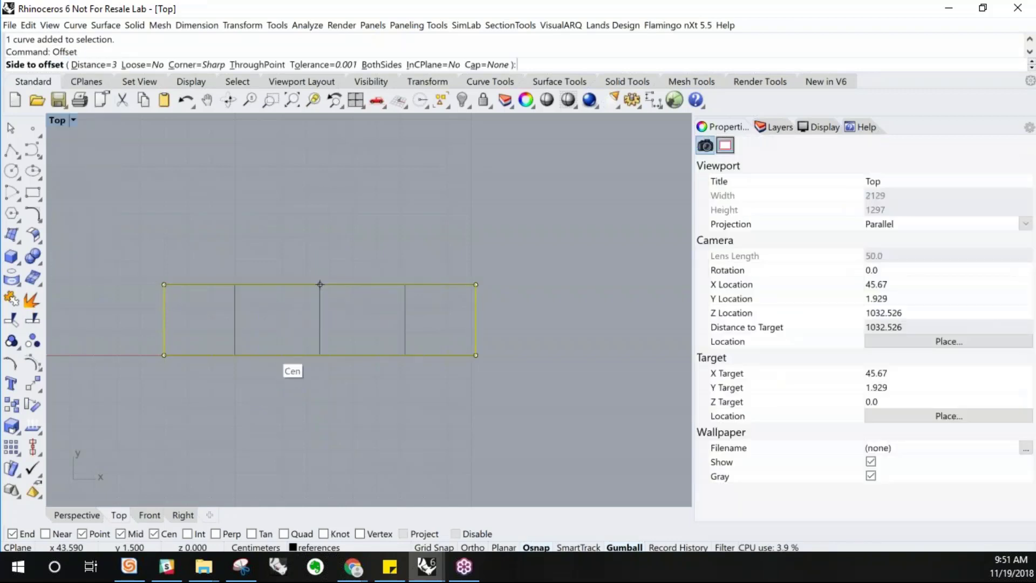
pyautogui.write('.2')
pyautogui.press('BackSpace')
pyautogui.write('3')
pyautogui.click(276, 348)
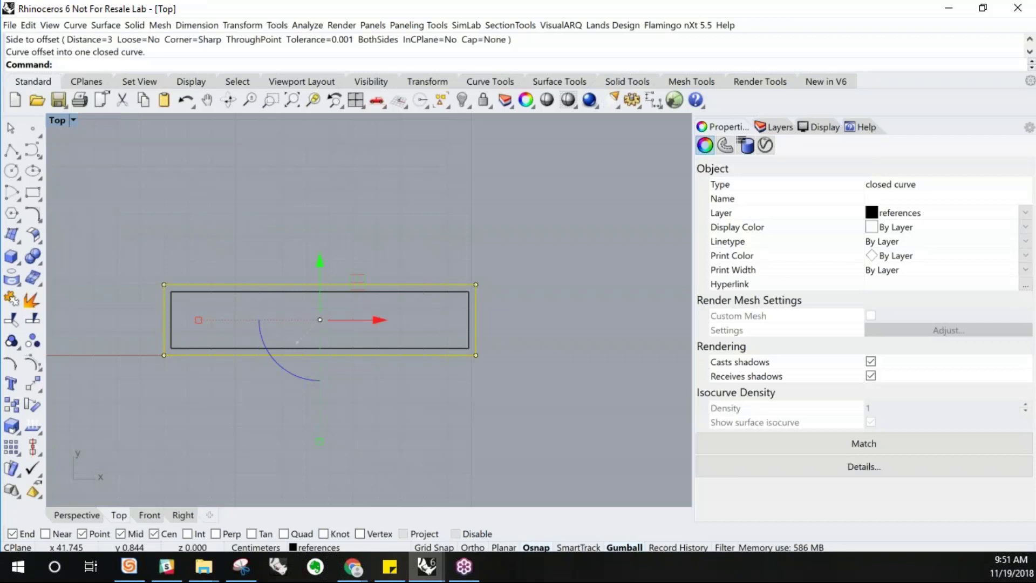
# Explode the inner offset rectangle and delete its top and bottom edges, leaving the two side lines
pyautogui.click(254, 410)
pyautogui.click(263, 355)
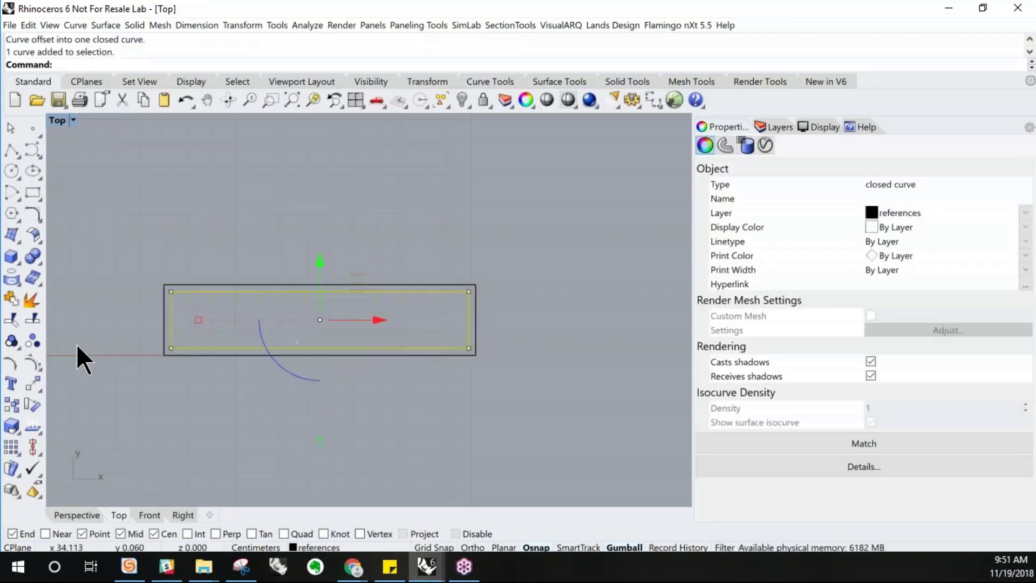
pyautogui.click(31, 300)
pyautogui.click(277, 250)
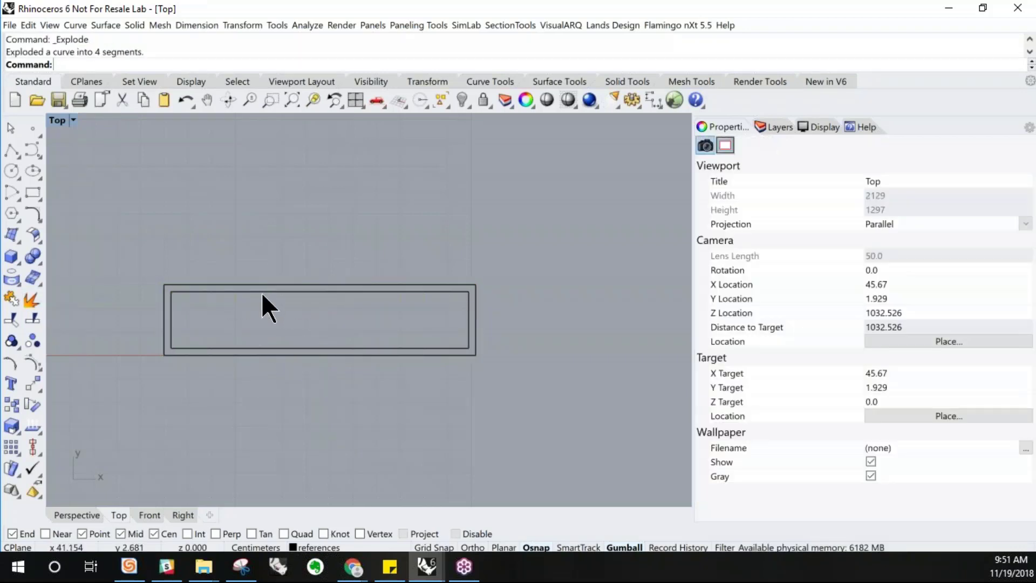
pyautogui.click(261, 292)
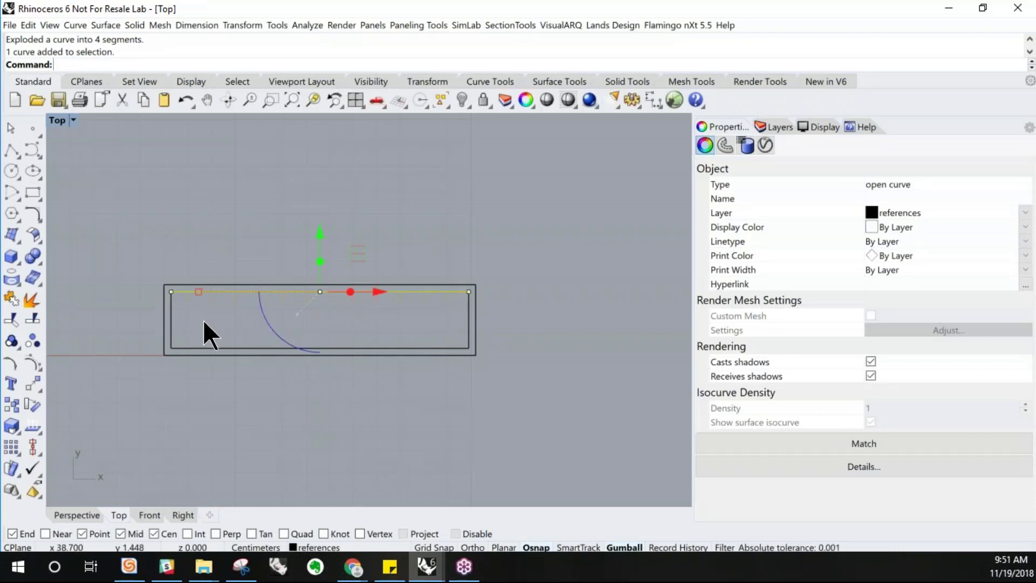
pyautogui.press('Delete')
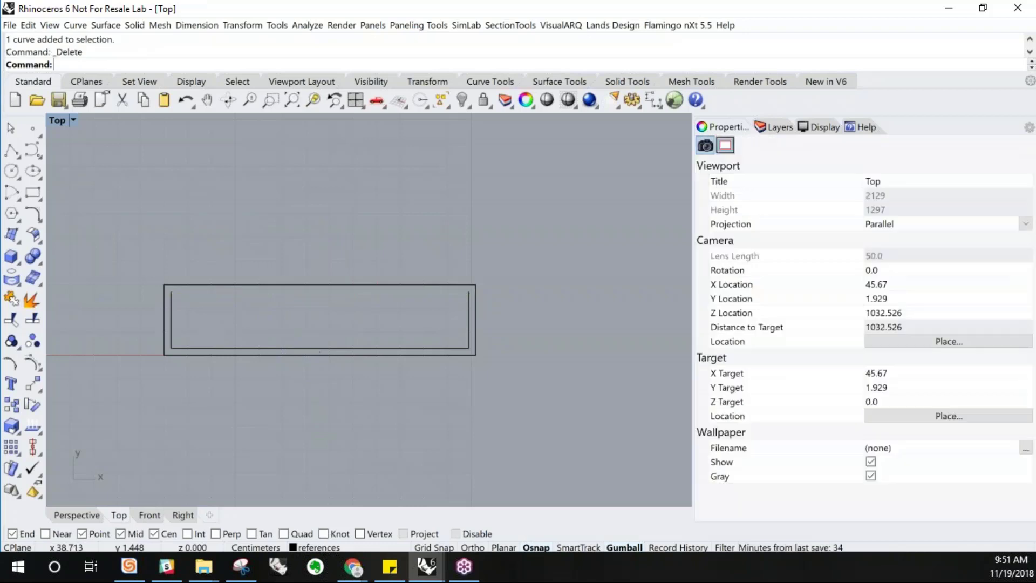
pyautogui.click(204, 348)
pyautogui.press('Delete')
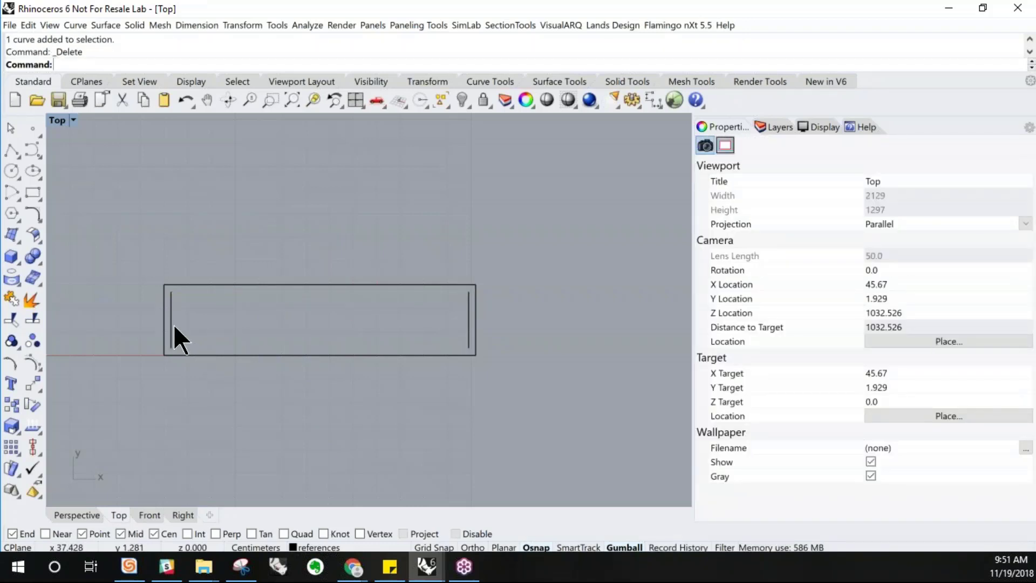
pyautogui.click(172, 326)
pyautogui.click(468, 327)
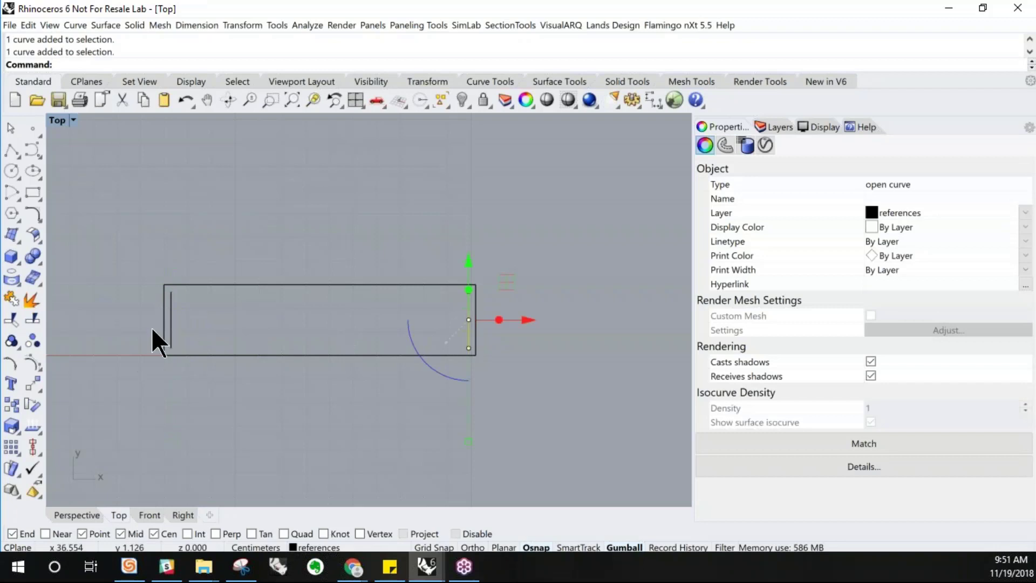
pyautogui.click(200, 326)
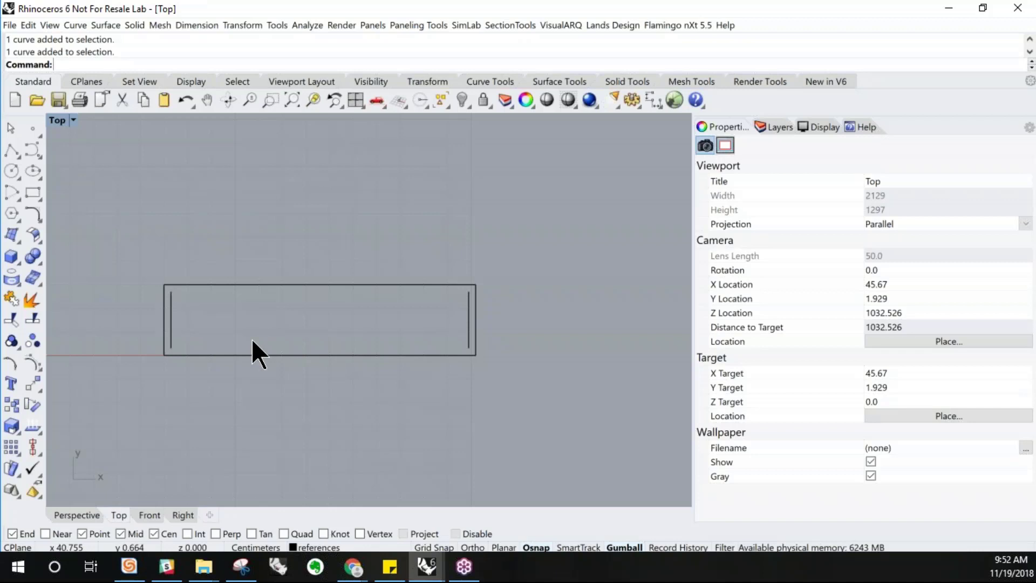
pyautogui.write('Tween')
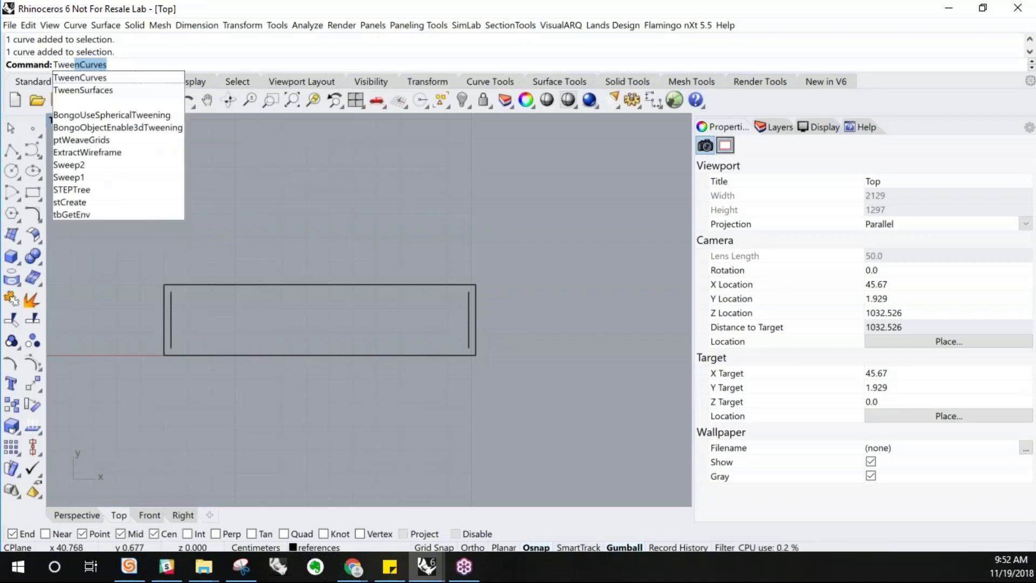
pyautogui.press('Escape')
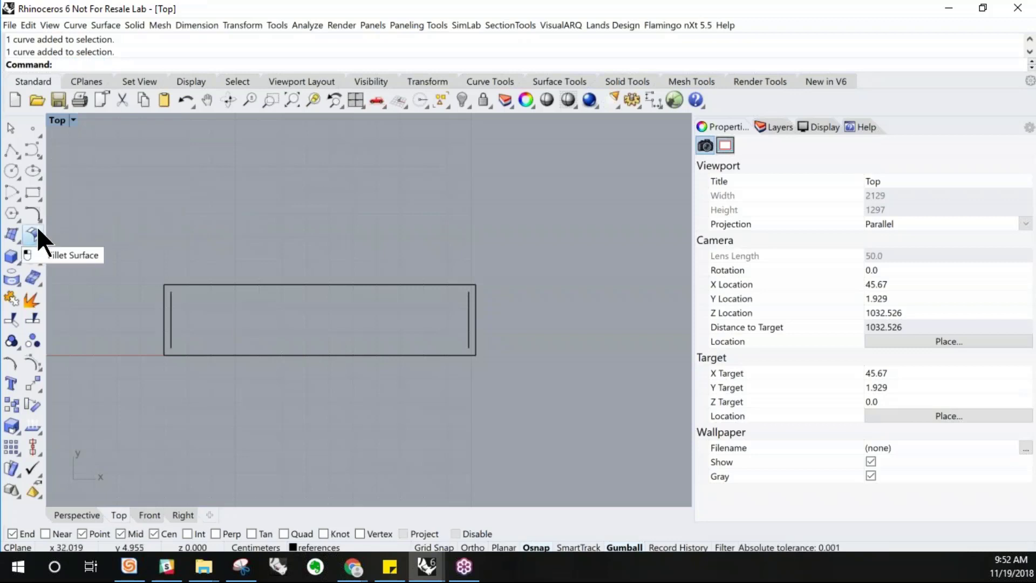
pyautogui.click(37, 156)
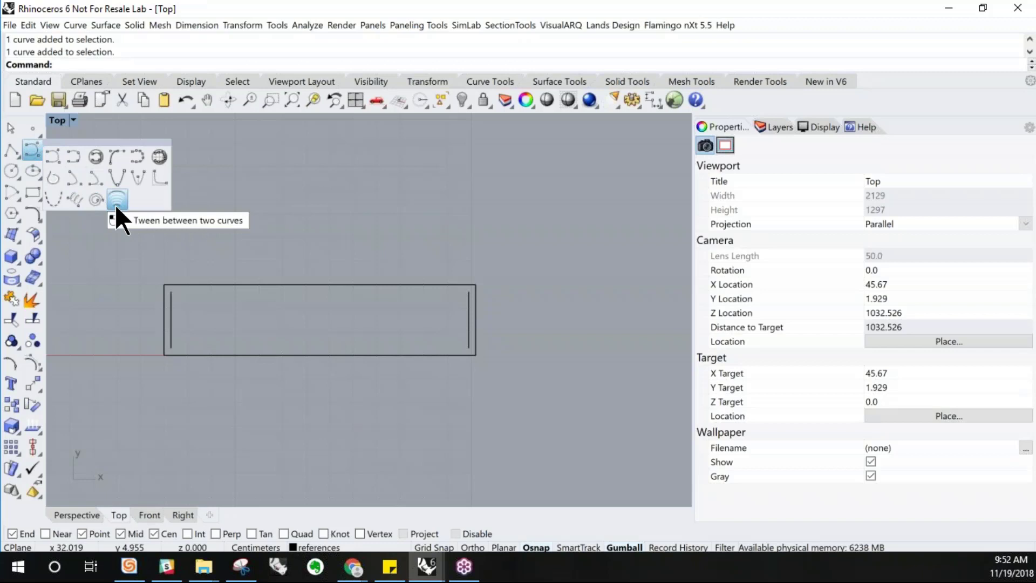
pyautogui.click(75, 26)
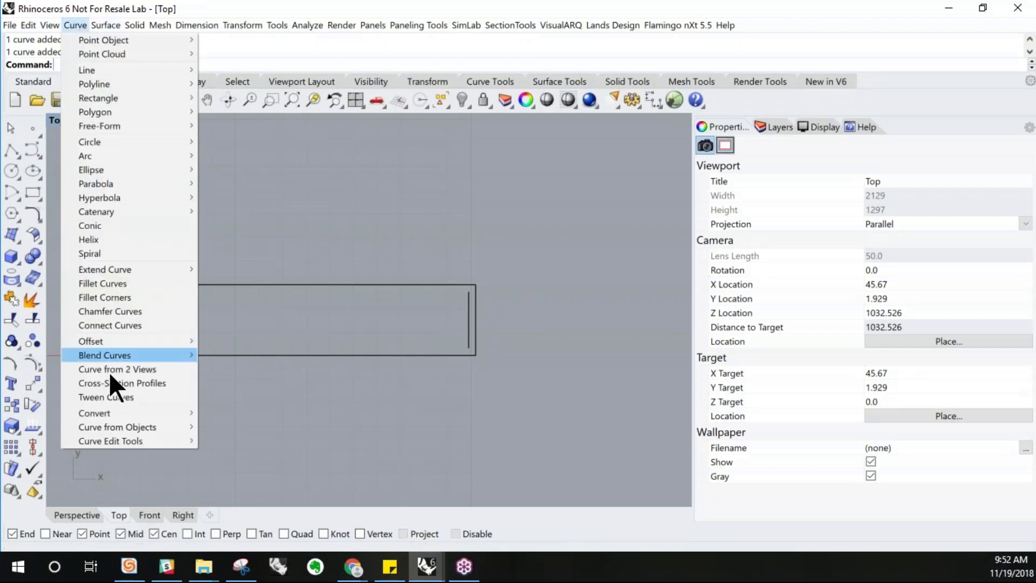
pyautogui.click(114, 399)
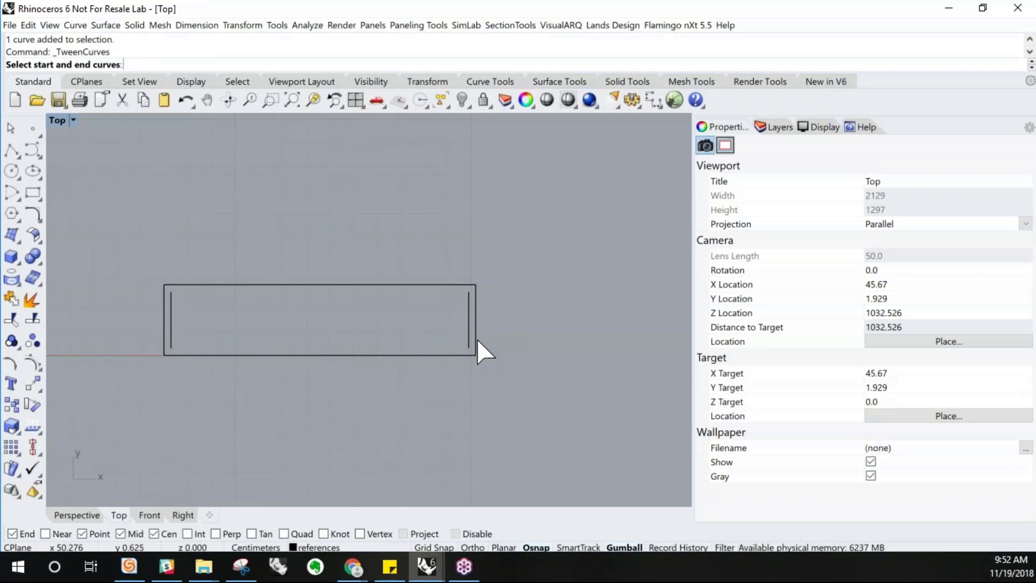
pyautogui.press('Escape')
# Try moving the left line's top control point, undoing each attempt
pyautogui.click(171, 324)
pyautogui.scroll(6, 170, 329)
pyautogui.click(32, 363)
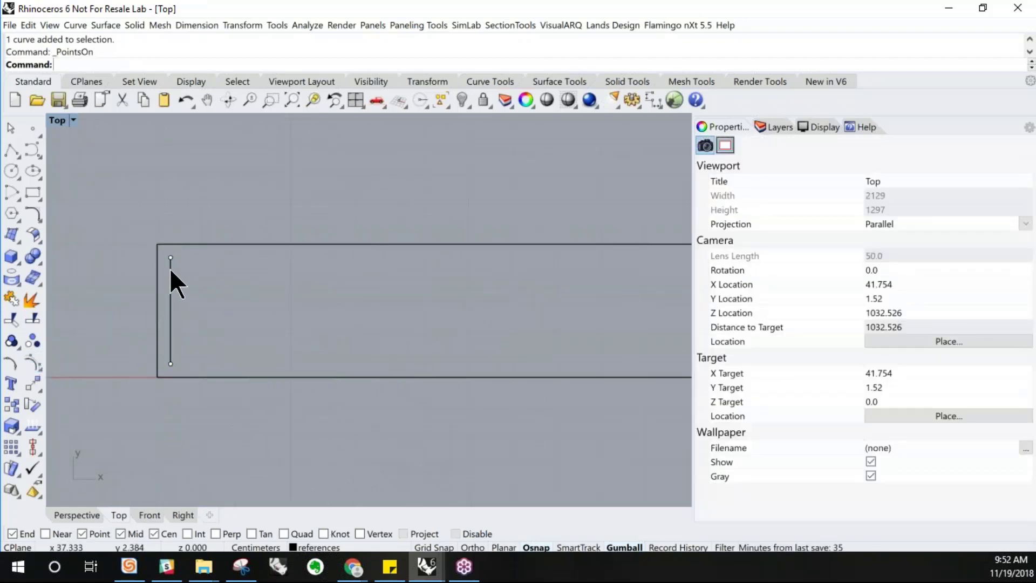
pyautogui.moveTo(139, 248); pyautogui.dragTo(366, 274)
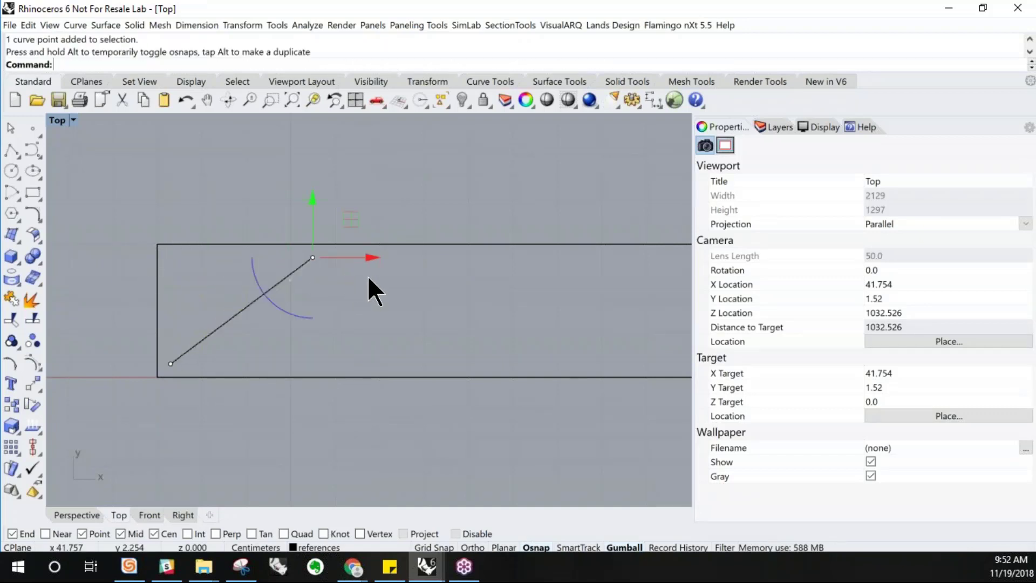
pyautogui.hotkey('ctrl', 'z')
pyautogui.moveTo(153, 245); pyautogui.dragTo(342, 257)
pyautogui.hotkey('ctrl', 'z')
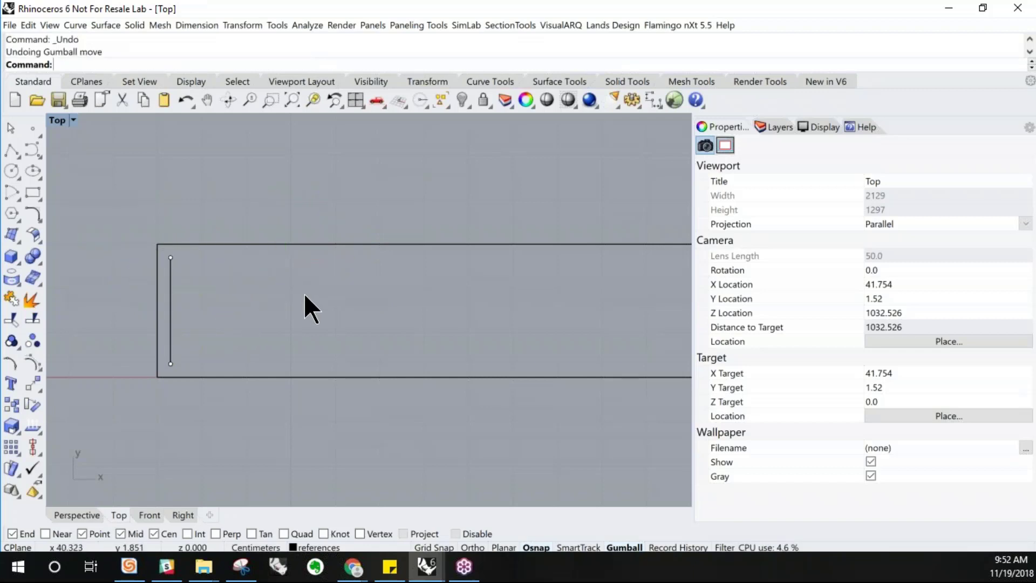
pyautogui.press('Escape')
# Rebuild both side lines with 5 points and degree 3
pyautogui.scroll(-2, 160, 325)
pyautogui.moveTo(447, 328); pyautogui.dragTo(388, 331, button='right')
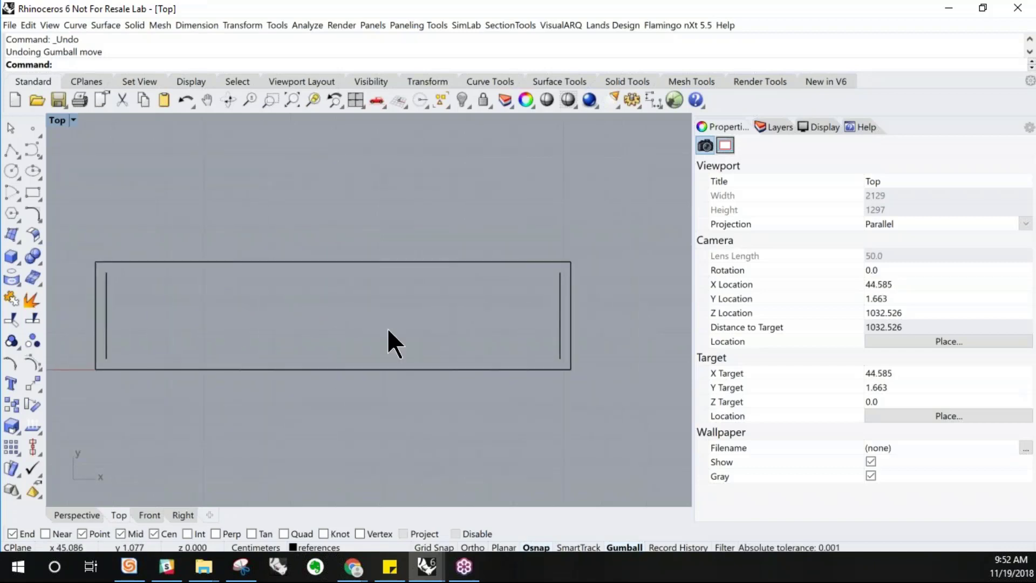
pyautogui.click(563, 313)
pyautogui.keyDown('shift'); pyautogui.click(107, 332); pyautogui.keyUp('shift')
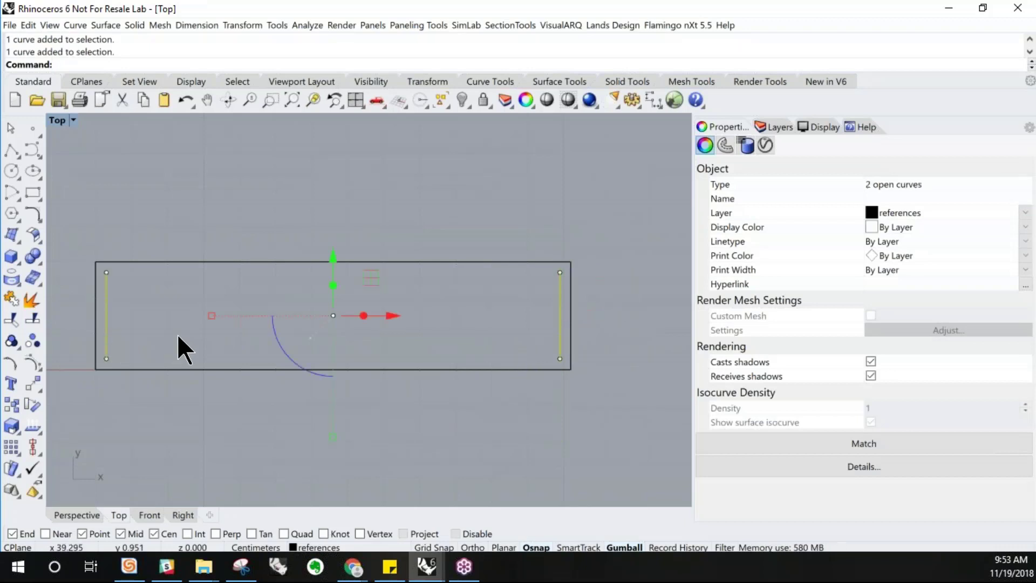
pyautogui.click(81, 25)
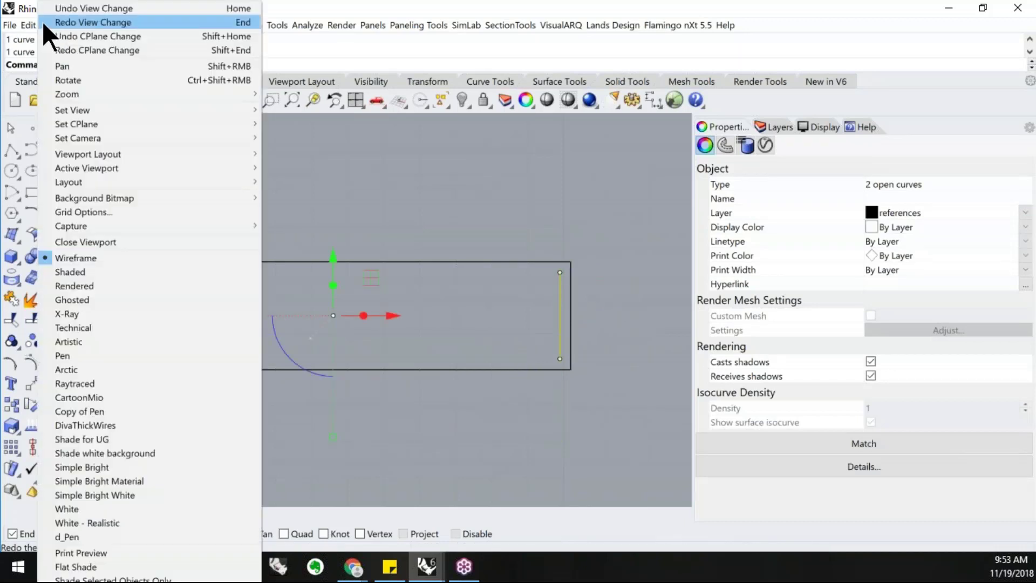
pyautogui.moveTo(28, 25)
pyautogui.click(50, 327)
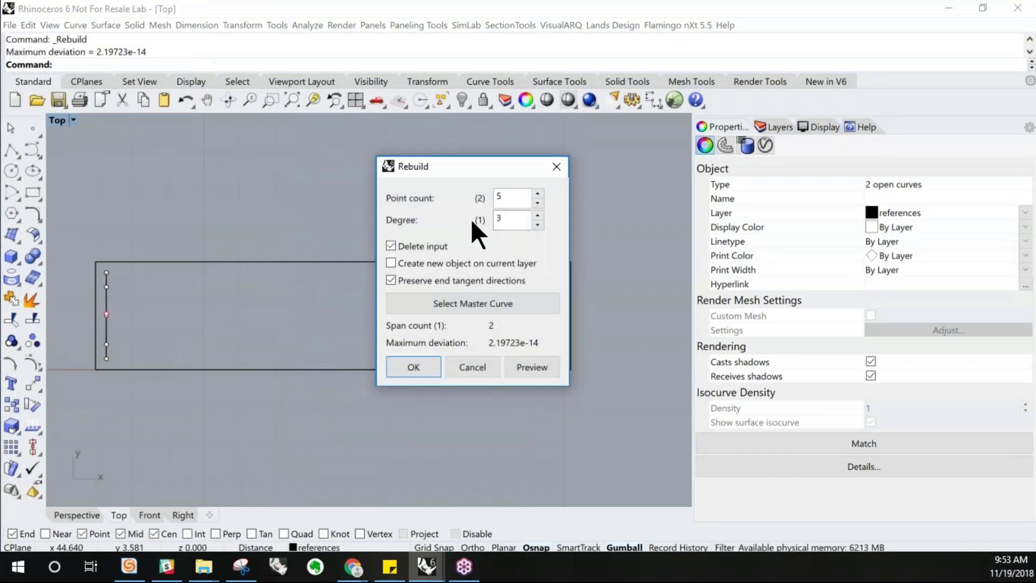
pyautogui.click(402, 368)
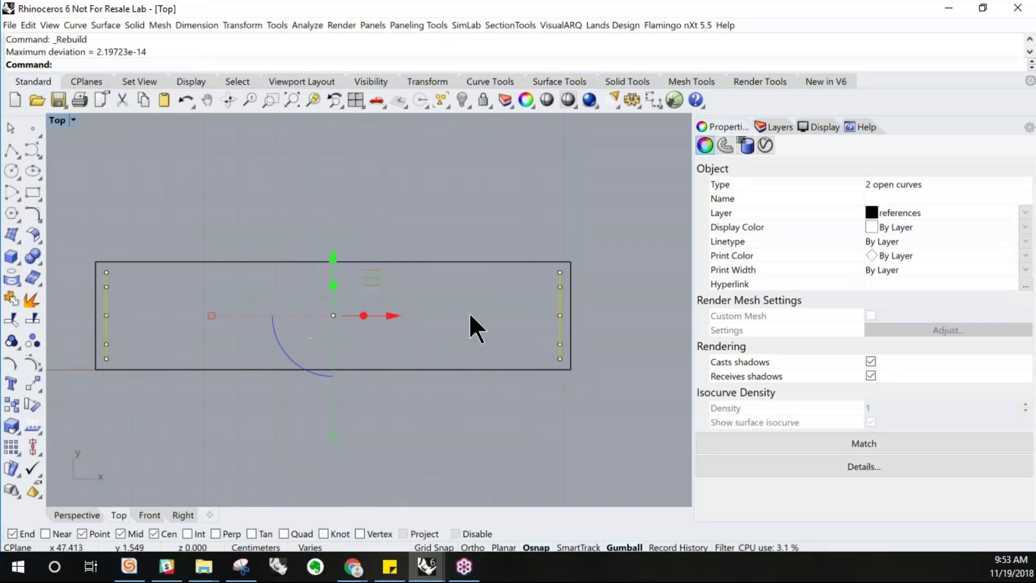
# Try bending the left line by shifting its middle control point, then undo it
pyautogui.click(106, 315)
pyautogui.moveTo(129, 315); pyautogui.dragTo(199, 324)
pyautogui.click(339, 335)
pyautogui.press('Escape')
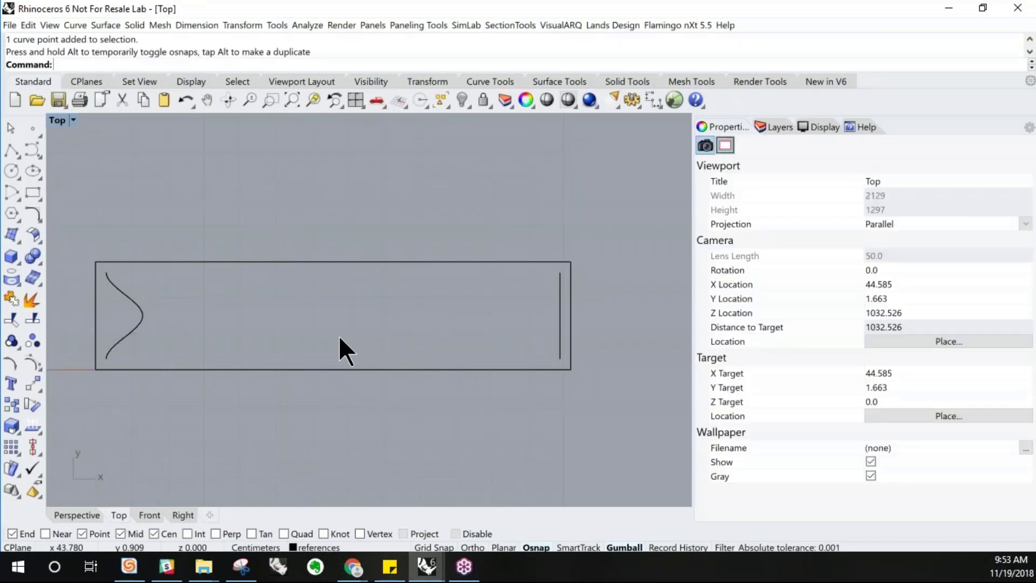
pyautogui.hotkey('ctrl', 'z')
pyautogui.press('Escape')
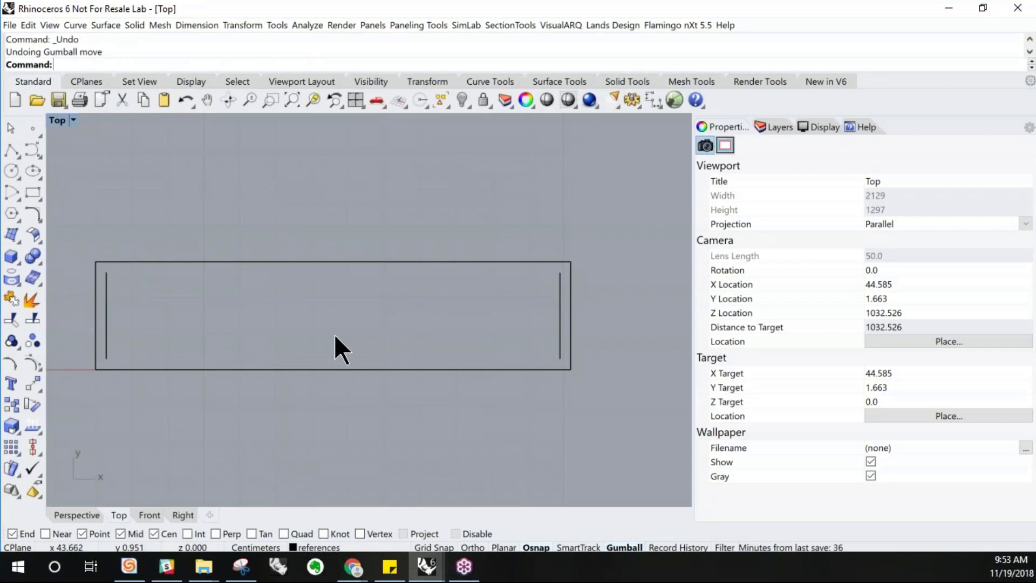
# Tween 30 curves between the two side lines with Record History turned on
pyautogui.click(71, 26)
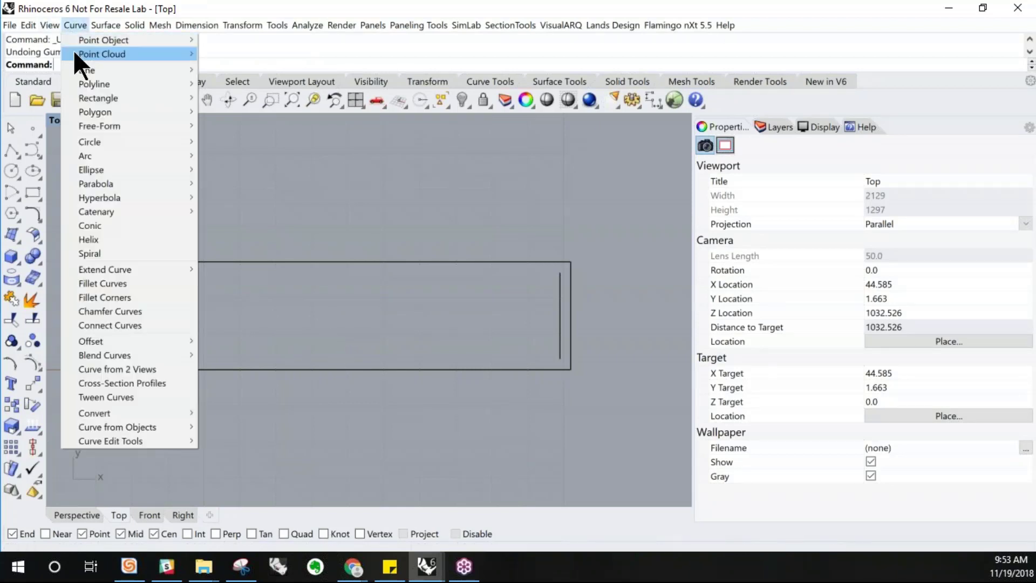
pyautogui.click(124, 396)
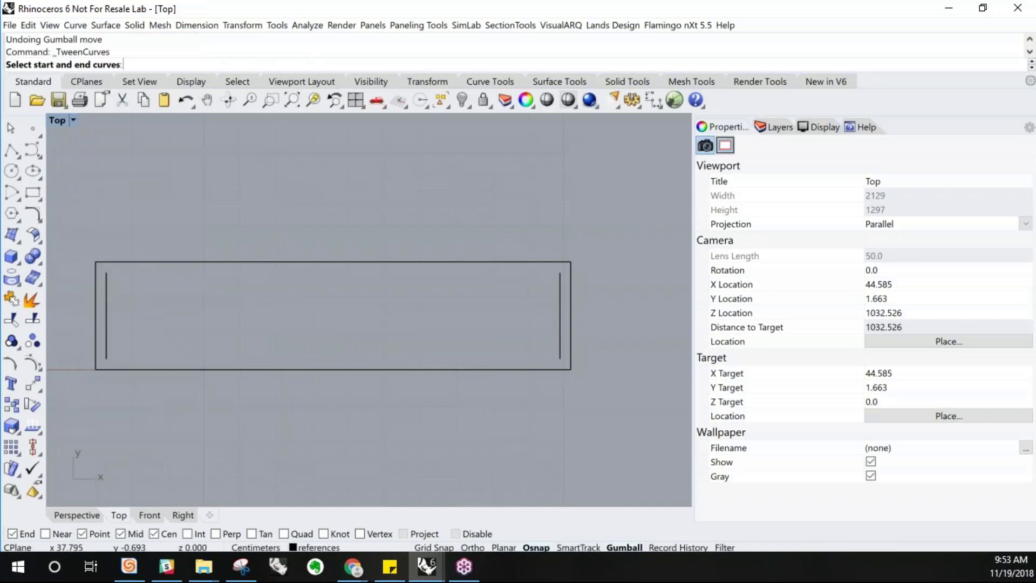
pyautogui.click(108, 351)
pyautogui.click(561, 351)
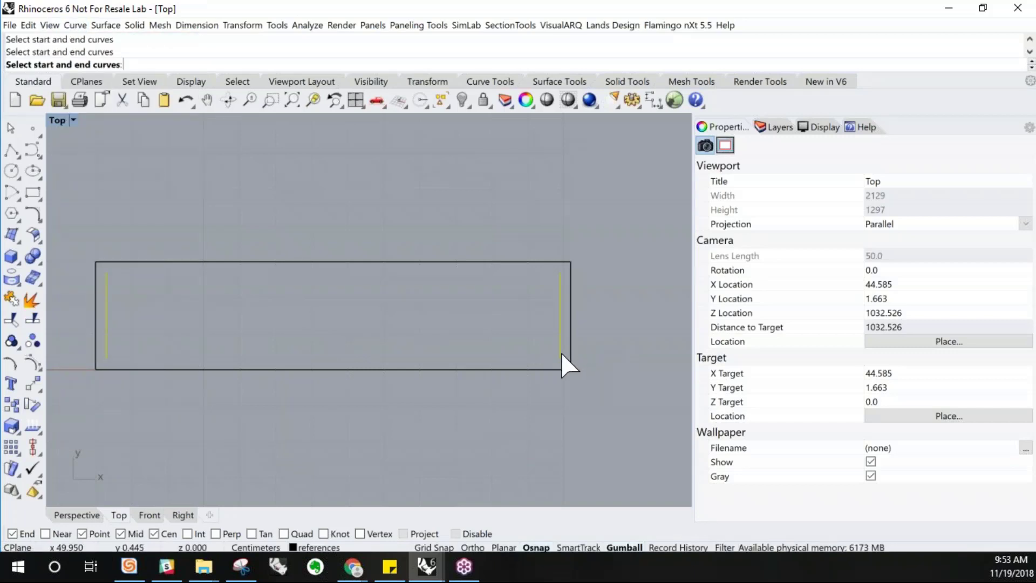
pyautogui.click(681, 547)
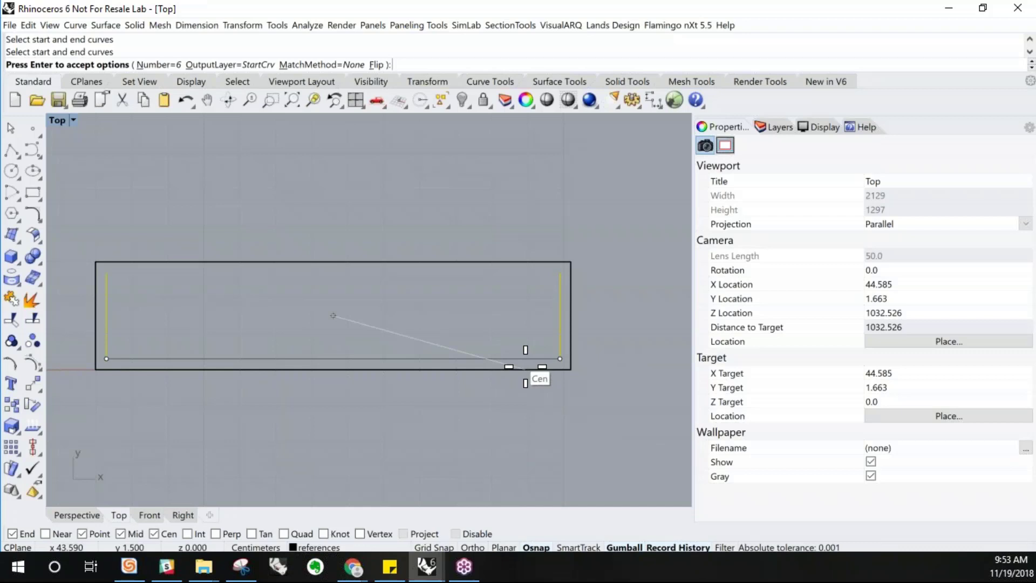
pyautogui.click(159, 64)
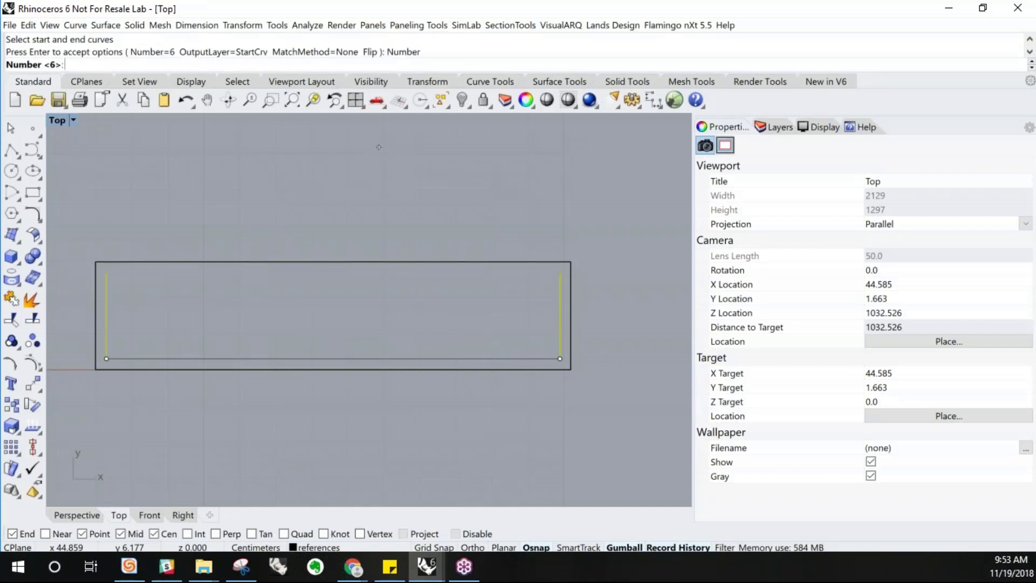
pyautogui.write('30')
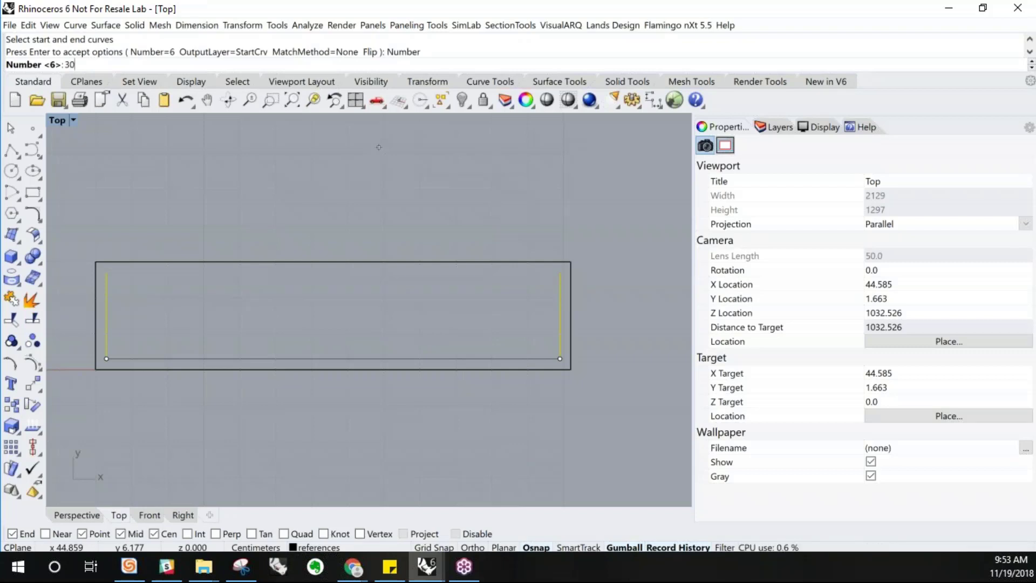
pyautogui.press('Return')
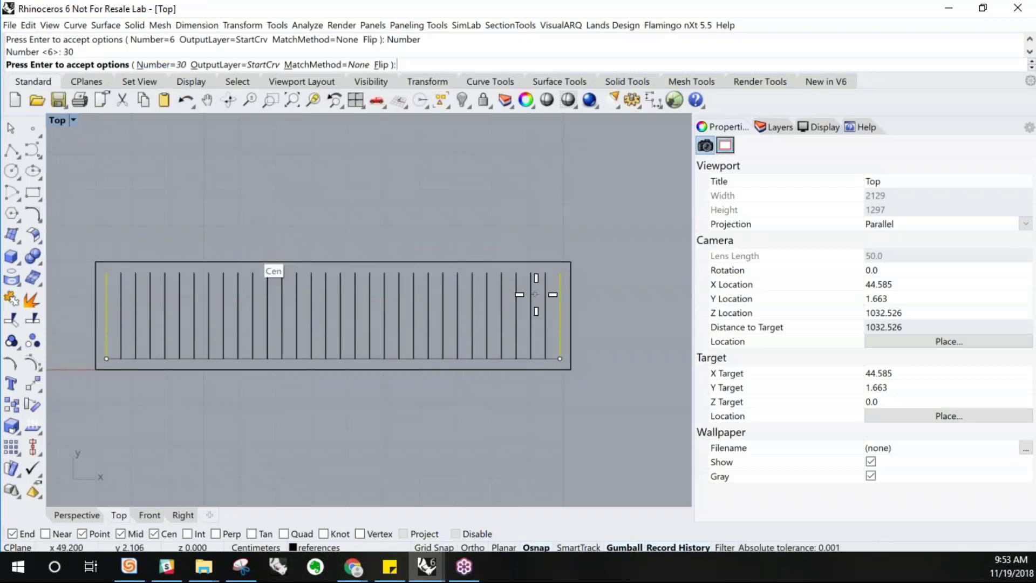
pyautogui.scroll(-1, 534, 293)
pyautogui.scroll(1, 434, 309)
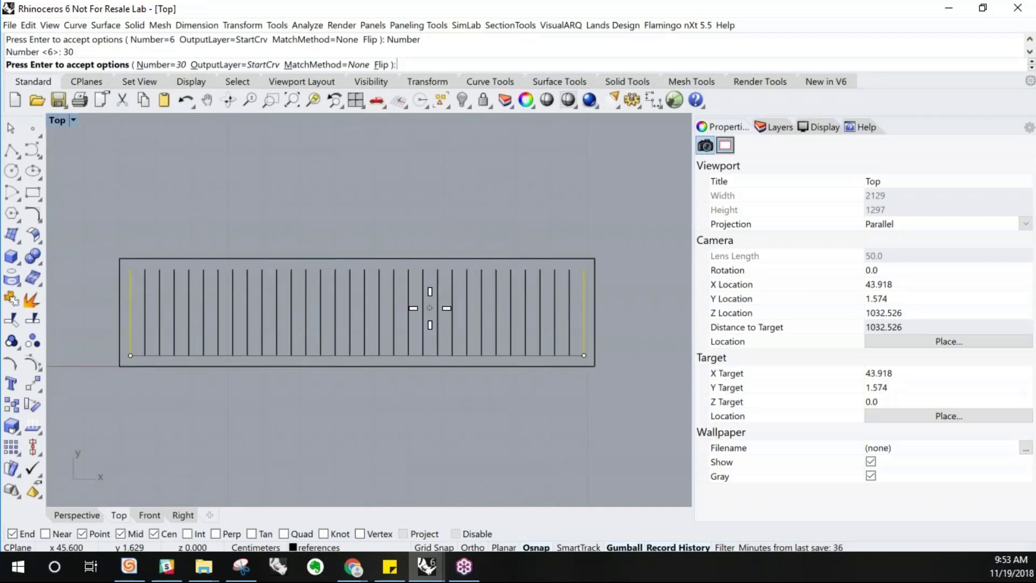
pyautogui.press('Return')
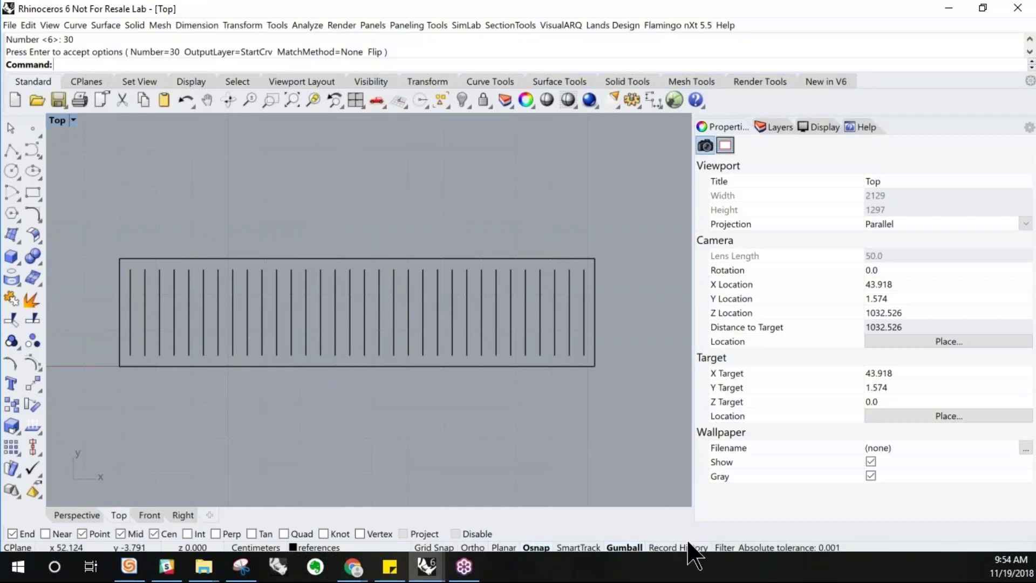
# Bend the left side line by moving its middle control point to the right, updating the tweened curves
pyautogui.click(130, 334)
pyautogui.scroll(2, 130, 337)
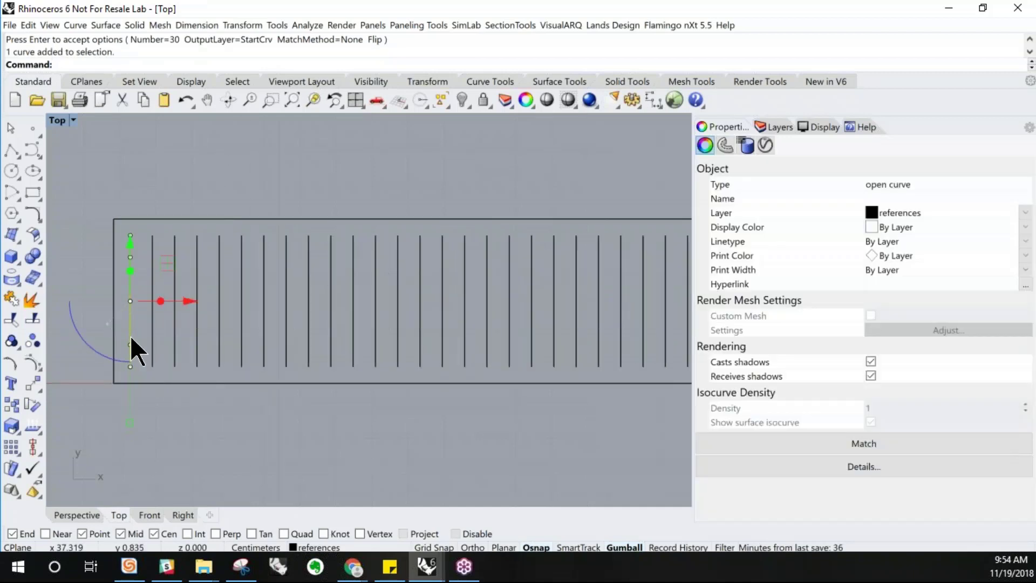
pyautogui.moveTo(86, 284); pyautogui.dragTo(134, 331)
pyautogui.scroll(-2, 131, 304)
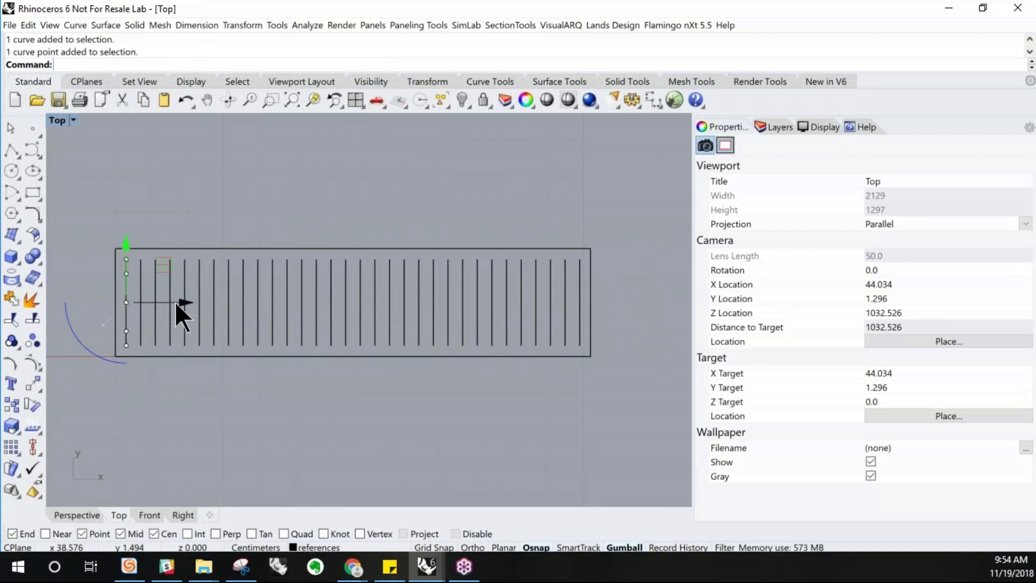
pyautogui.moveTo(183, 302); pyautogui.dragTo(290, 333)
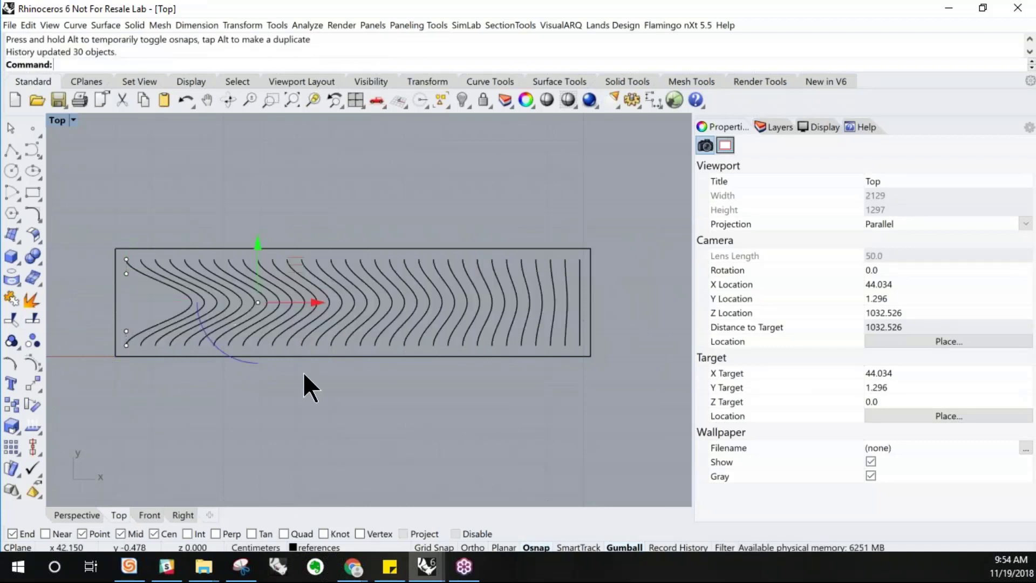
# Try moving the right side line with the gumball, then undo it
pyautogui.click(582, 322)
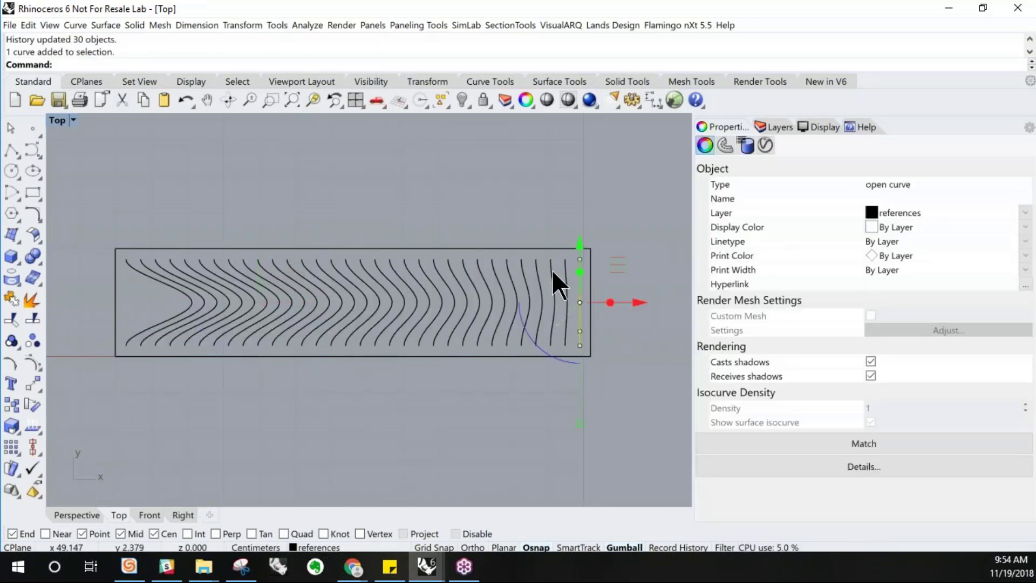
pyautogui.moveTo(580, 302); pyautogui.dragTo(624, 315)
pyautogui.hotkey('ctrl', 'z')
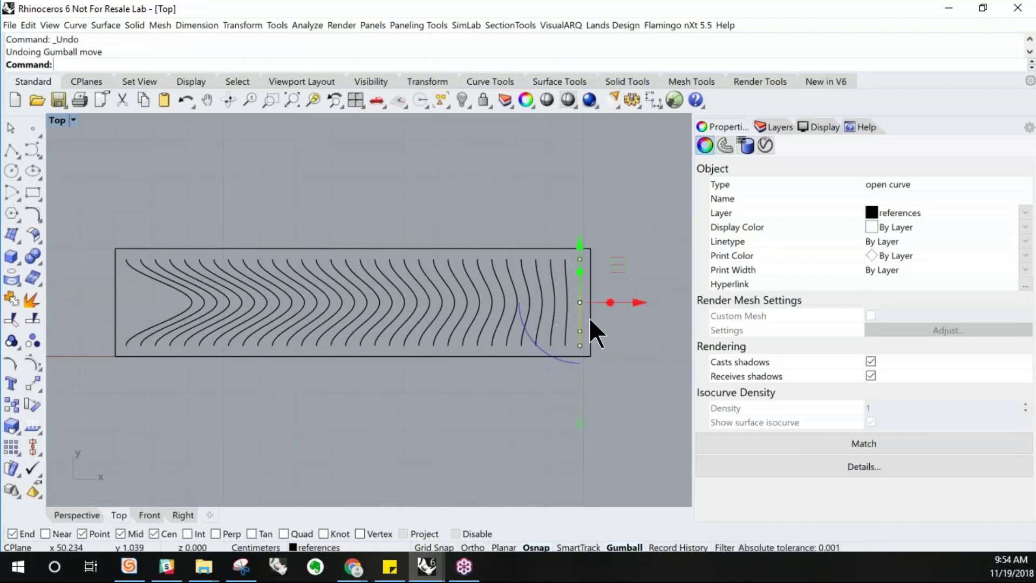
# Bend the right side line by moving its lower-middle control point inward
pyautogui.click(581, 330)
pyautogui.moveTo(630, 330); pyautogui.dragTo(554, 330)
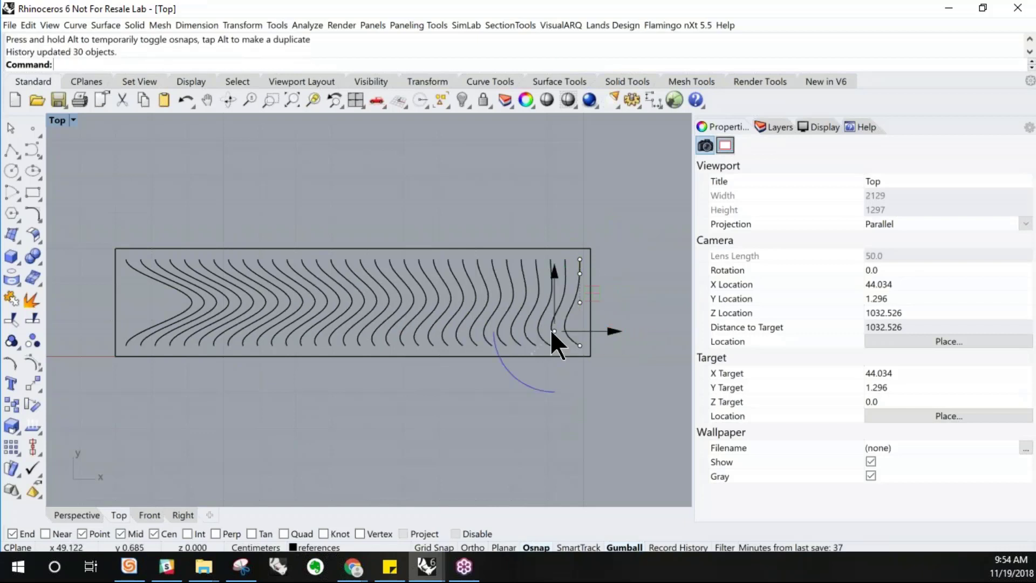
# Reduce the left line's bend by moving its middle control point back toward the left
pyautogui.click(195, 303)
pyautogui.click(258, 302)
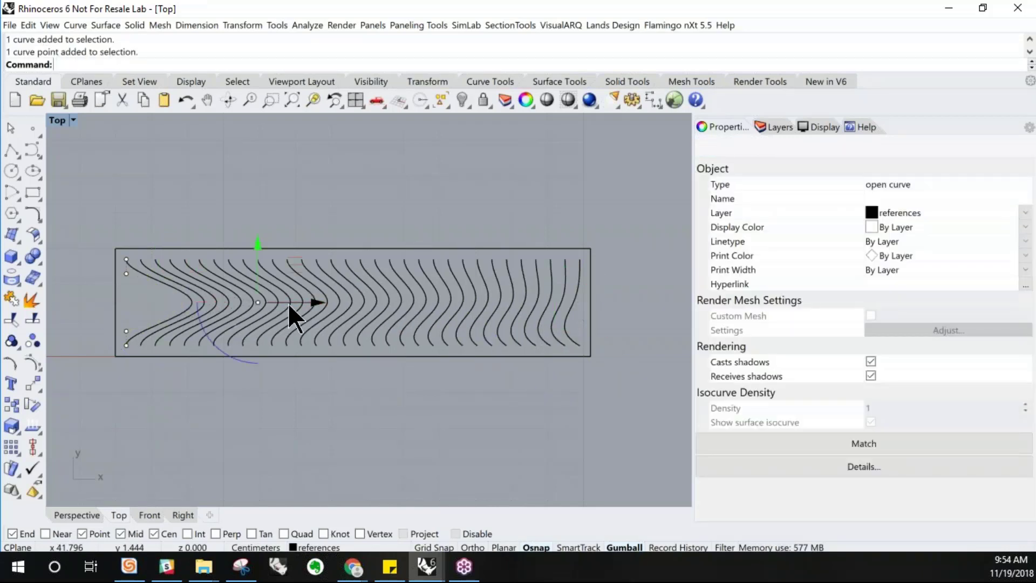
pyautogui.moveTo(299, 303); pyautogui.dragTo(176, 303)
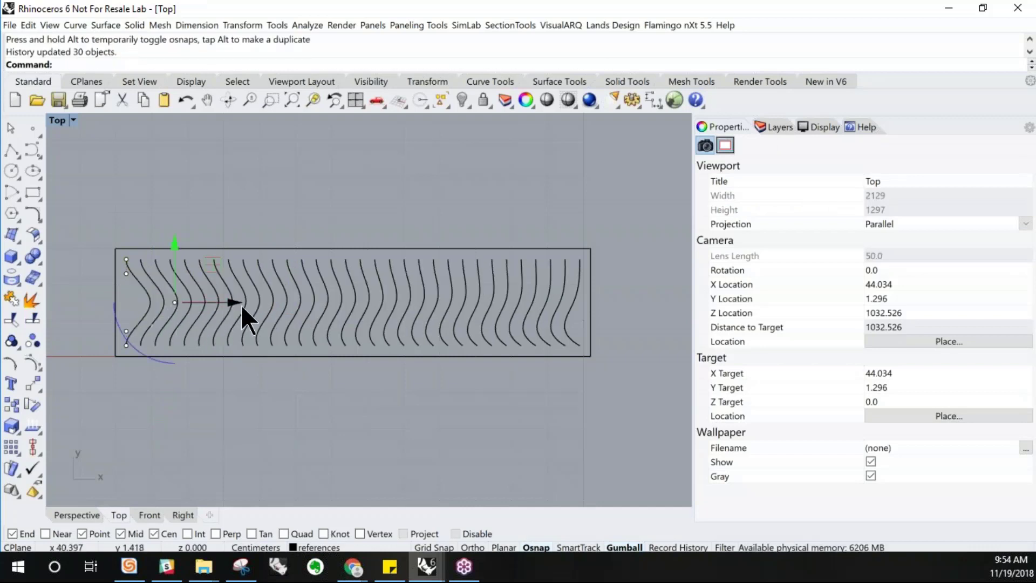
pyautogui.moveTo(231, 301); pyautogui.dragTo(197, 303)
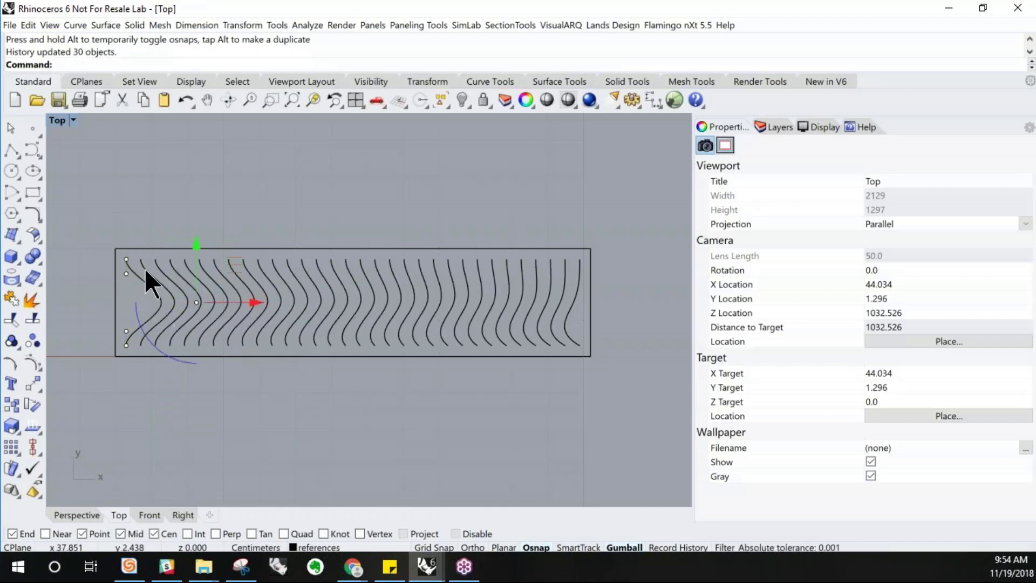
# Move the left line's upper-middle control point down to reshape its top curve
pyautogui.click(126, 274)
pyautogui.moveTo(124, 237); pyautogui.dragTo(127, 286)
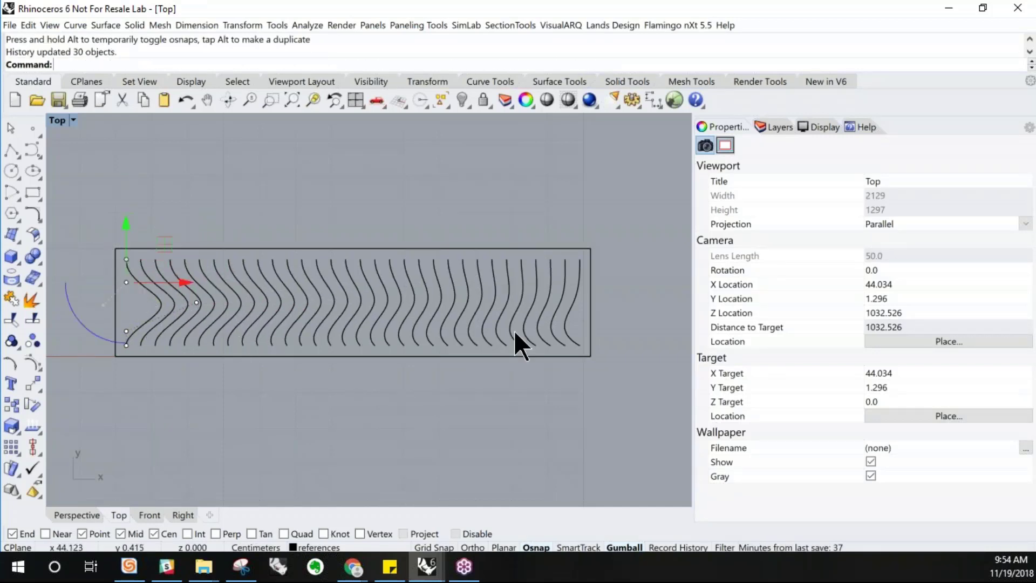
# Try shifting the right line's upper control point inward, then undo it
pyautogui.click(583, 286)
pyautogui.scroll(2, 583, 278)
pyautogui.click(577, 269)
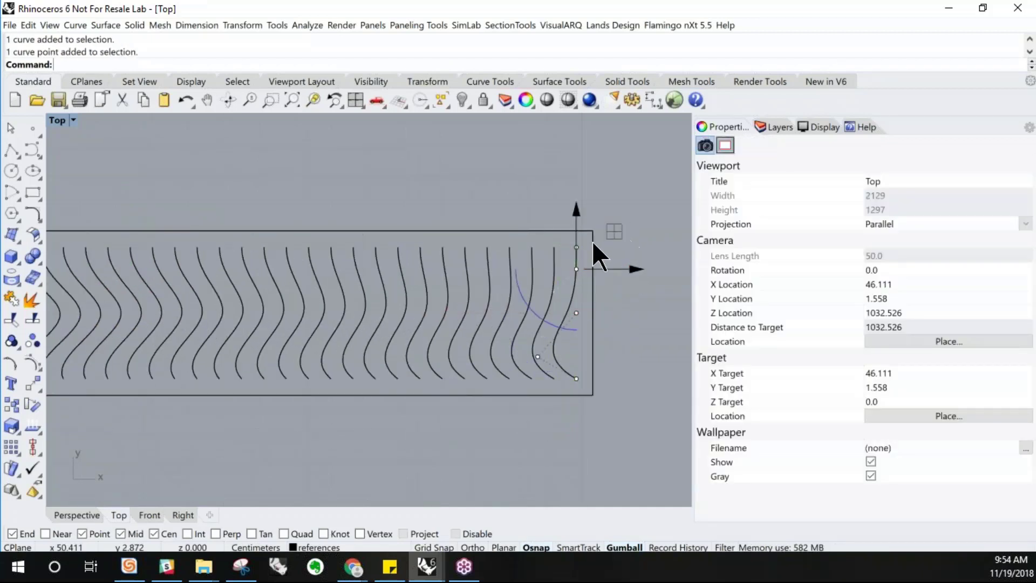
pyautogui.click(579, 248)
pyautogui.moveTo(577, 247); pyautogui.dragTo(565, 248)
pyautogui.scroll(-3, 620, 284)
pyautogui.hotkey('ctrl', 'z')
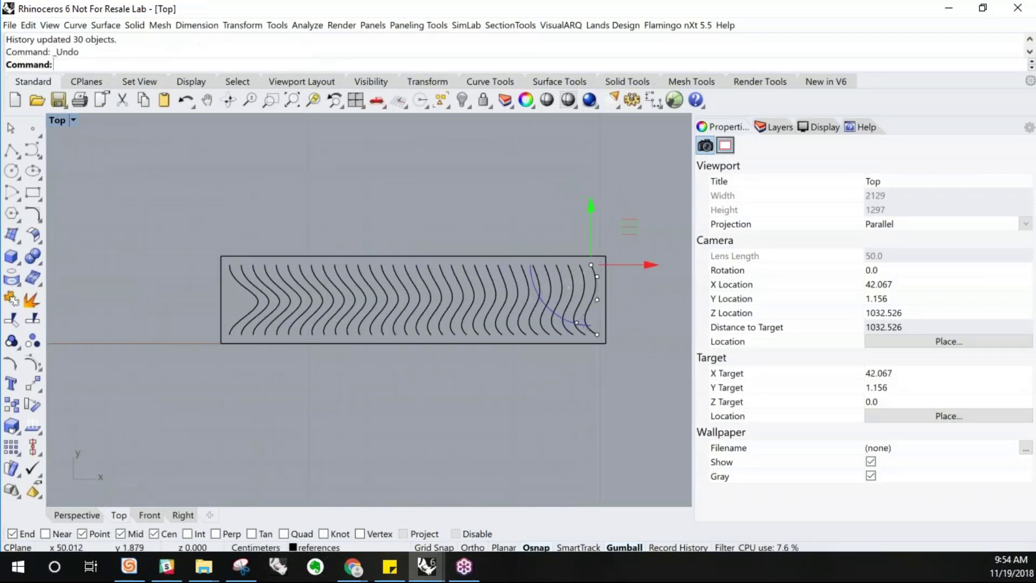
# Shift the right line's lower control point further inward to deepen its bend
pyautogui.click(619, 321)
pyautogui.scroll(2, 577, 319)
pyautogui.click(577, 323)
pyautogui.moveTo(605, 326); pyautogui.dragTo(561, 323)
pyautogui.press('Escape')
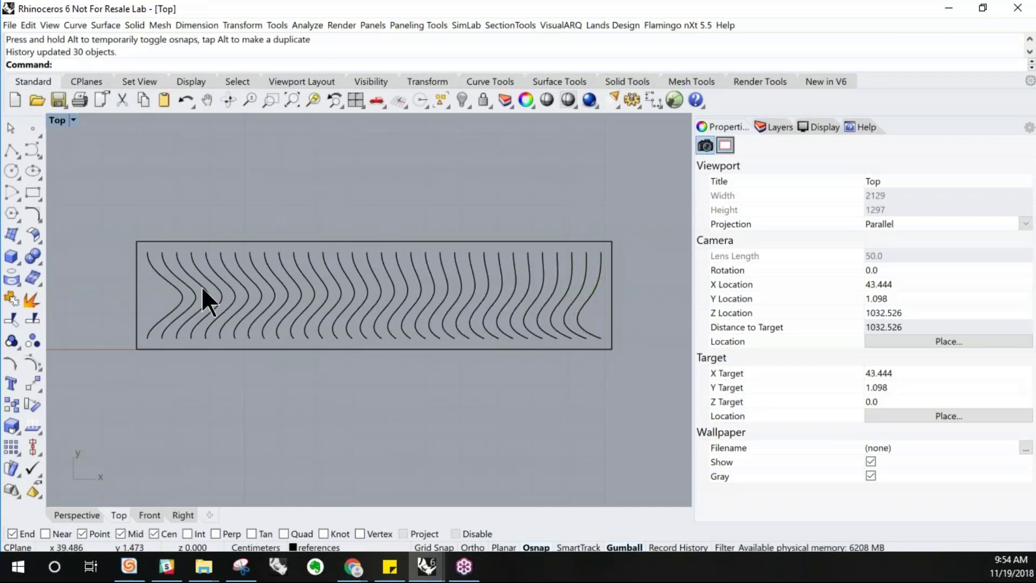
# Turn off Center, Point and Midpoint snaps and draw a polyline joining the top ends of the first two curves
pyautogui.click(12, 150)
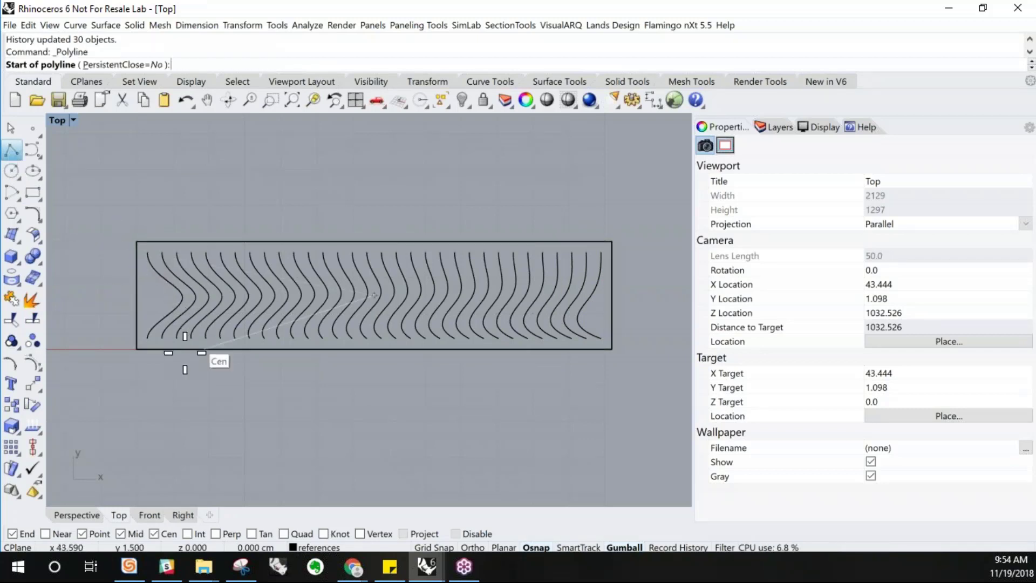
pyautogui.scroll(2, 185, 353)
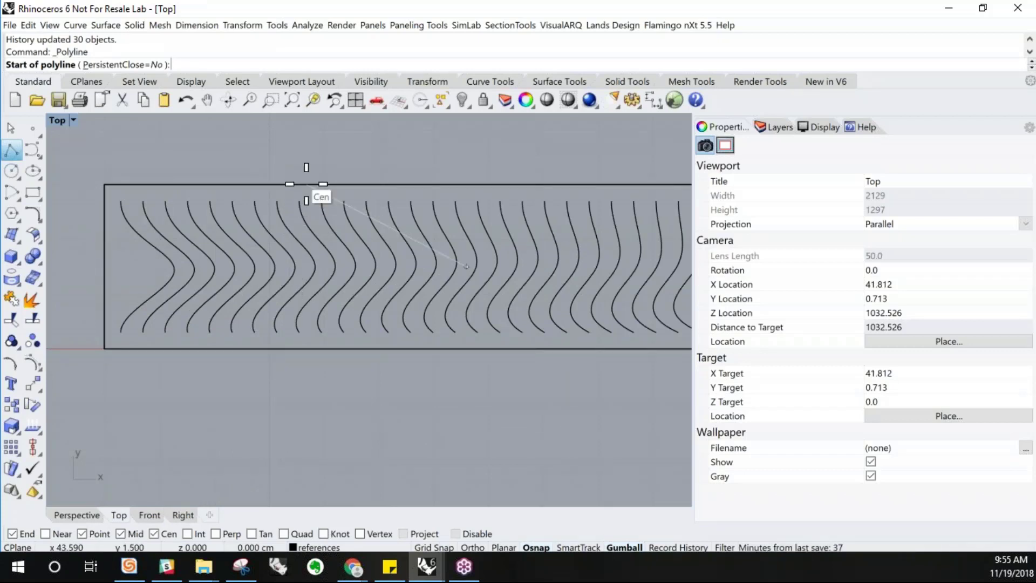
pyautogui.click(156, 533)
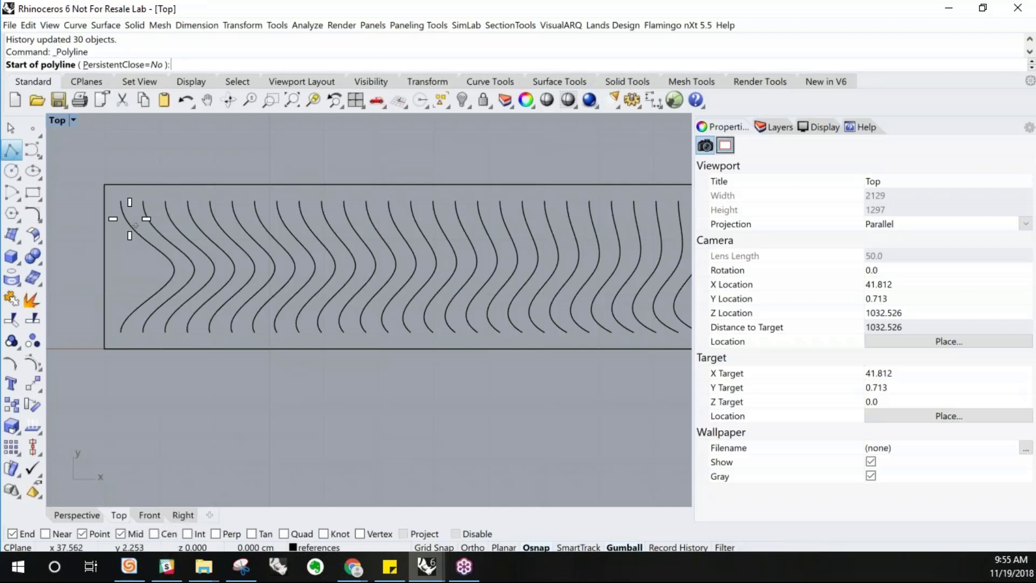
pyautogui.click(120, 533)
pyautogui.click(84, 533)
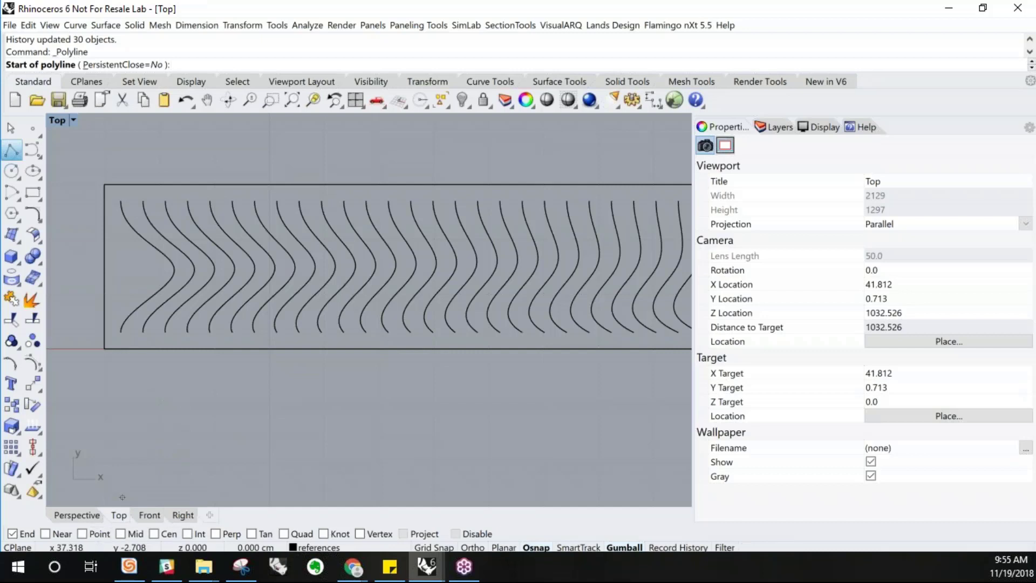
pyautogui.click(122, 201)
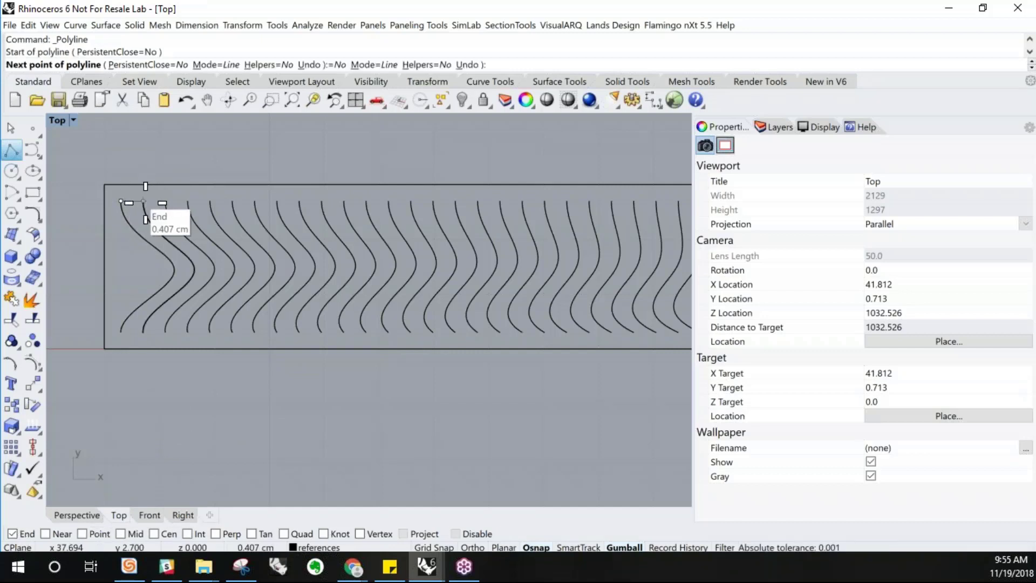
pyautogui.click(143, 201)
pyautogui.press('Return')
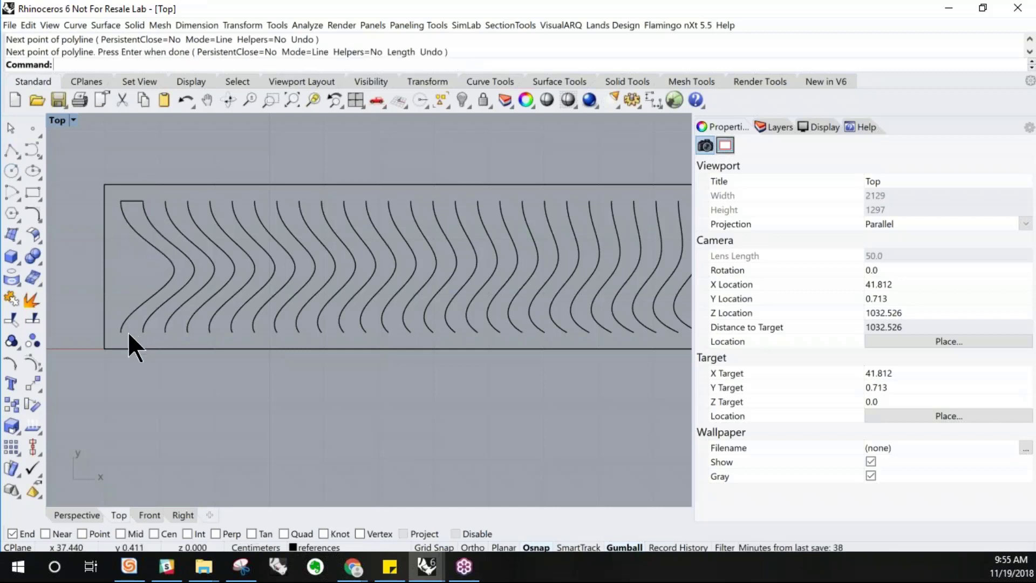
# Draw a polyline joining the bottom ends of the first two curves
pyautogui.press('Return')
pyautogui.press('Return')
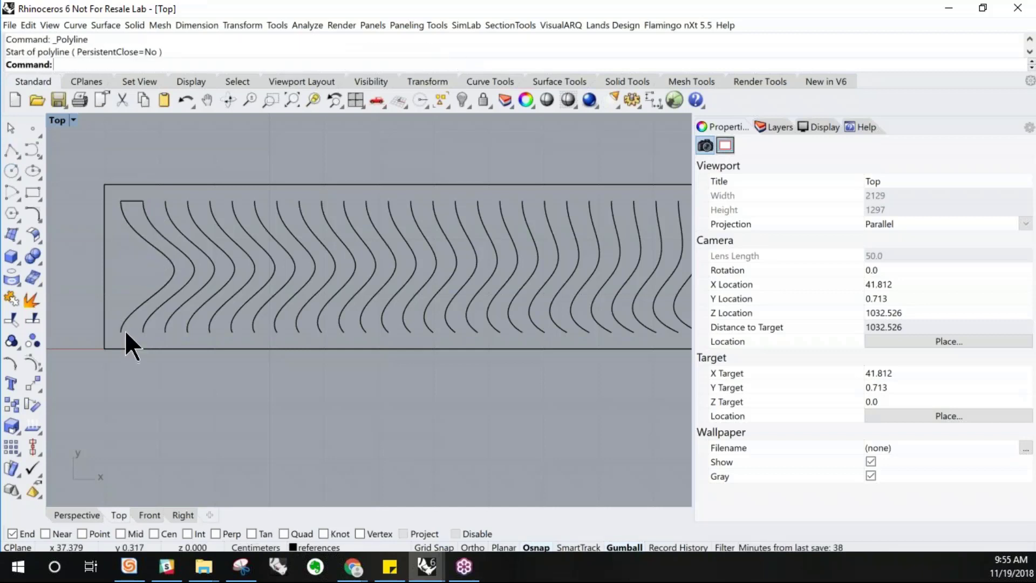
pyautogui.press('Return')
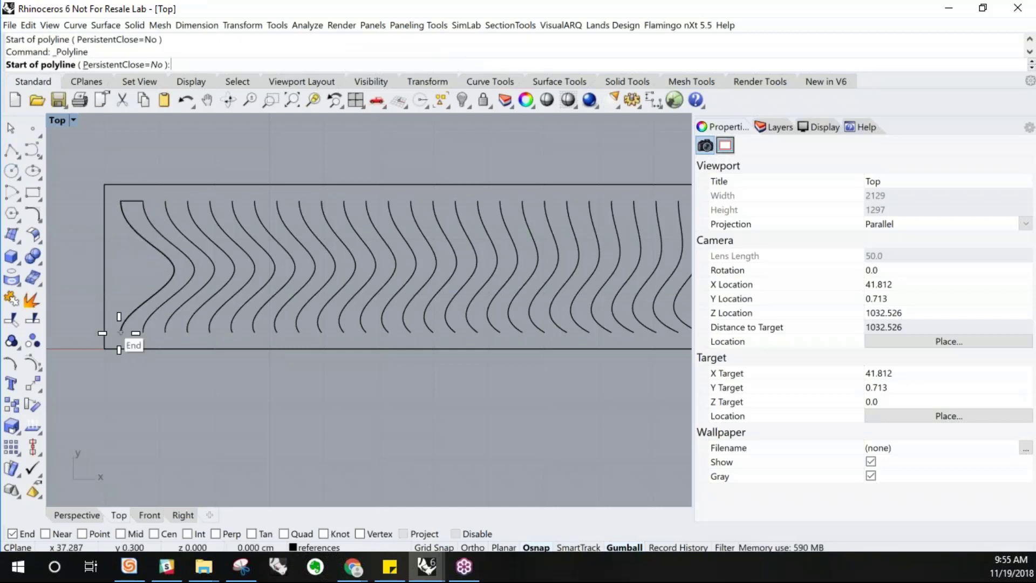
pyautogui.click(122, 333)
pyautogui.click(143, 333)
pyautogui.press('Return')
# Array the top and bottom connecting lines 15 times in X, spaced from one curve end to the next
pyautogui.click(132, 331)
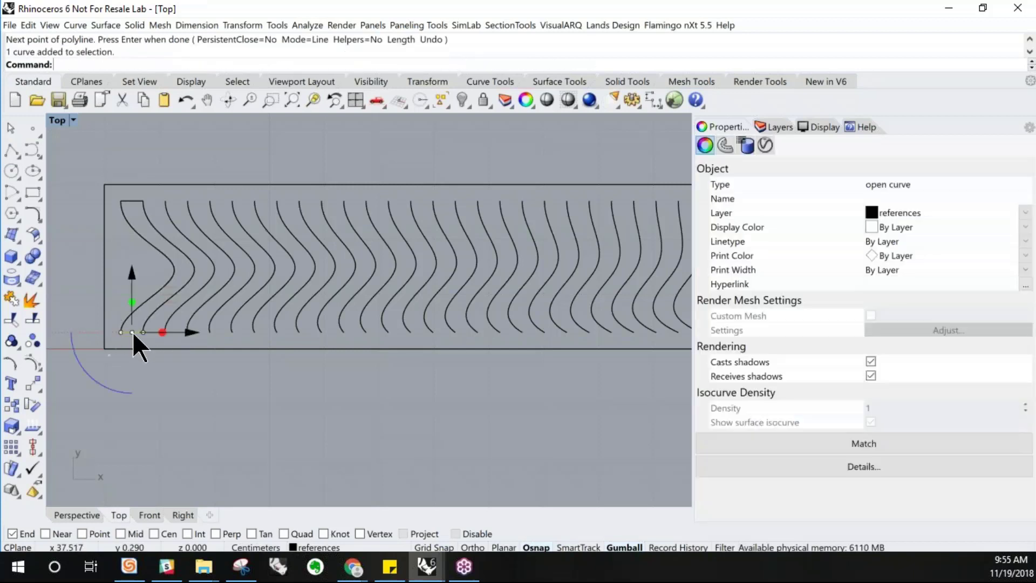
pyautogui.keyDown('shift'); pyautogui.click(131, 204); pyautogui.keyUp('shift')
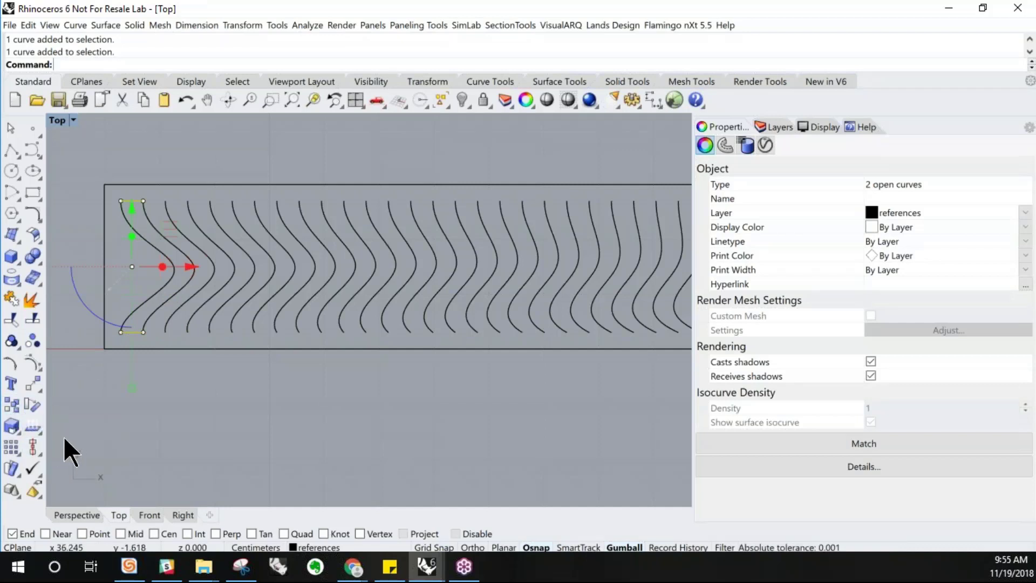
pyautogui.write('ArrayPolar')
pyautogui.press('Return')
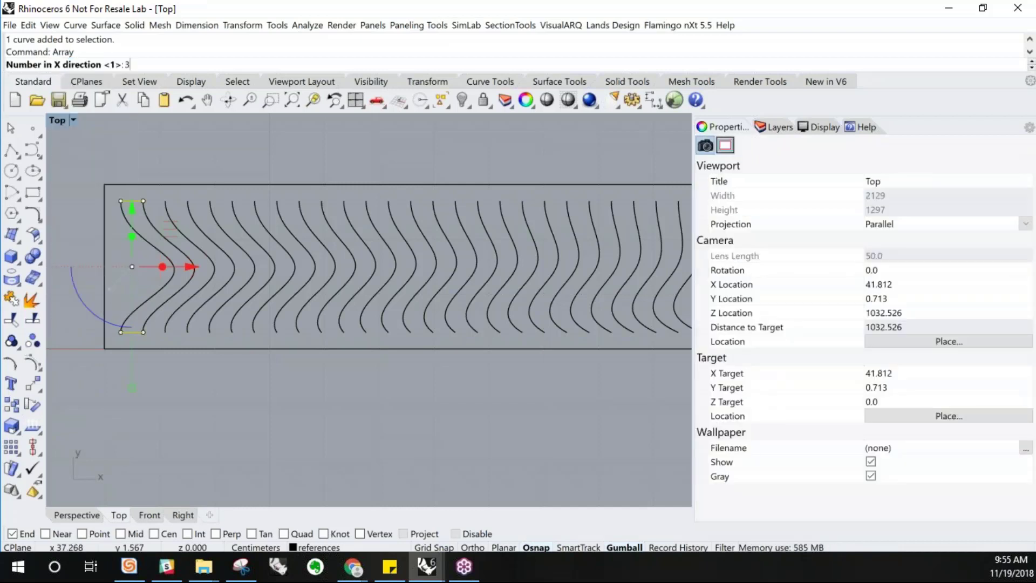
pyautogui.write('15')
pyautogui.press('Return')
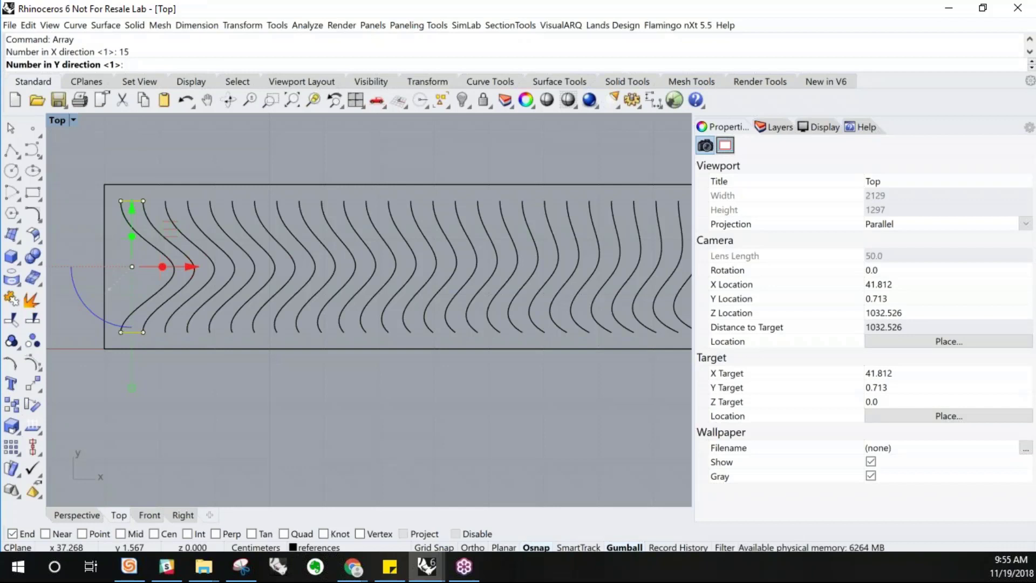
pyautogui.press('Return')
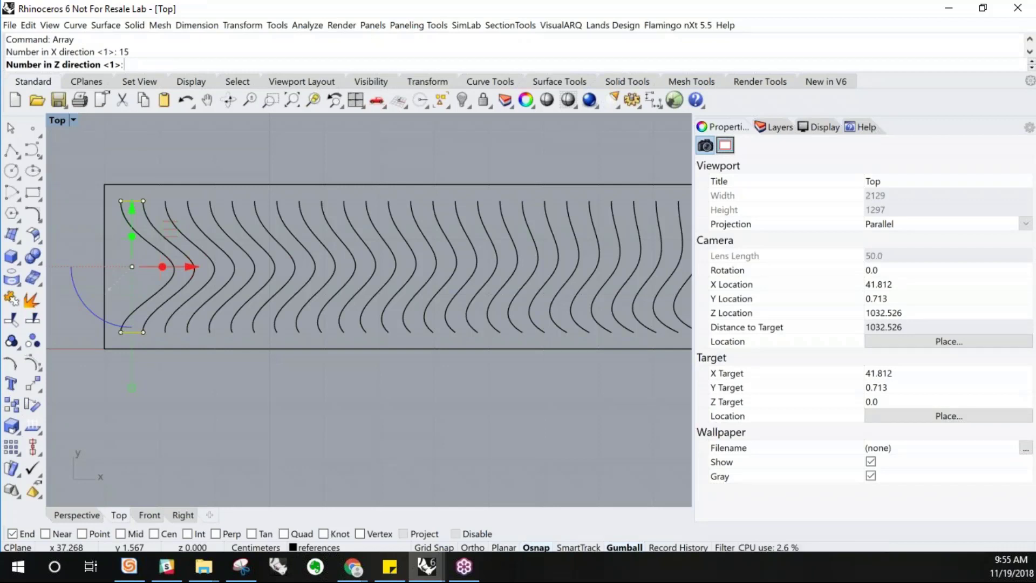
pyautogui.press('Return')
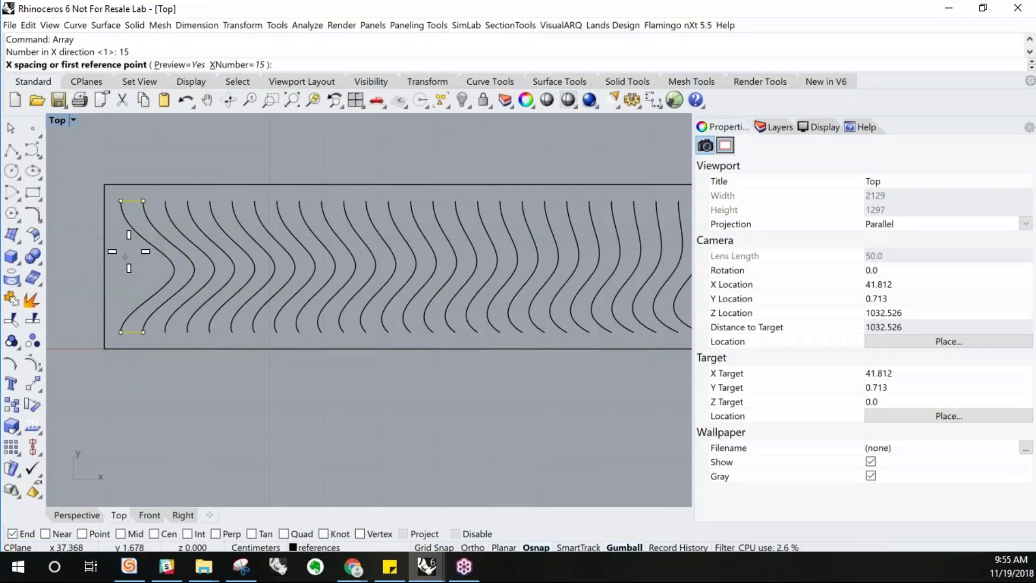
pyautogui.click(140, 202)
pyautogui.click(140, 202)
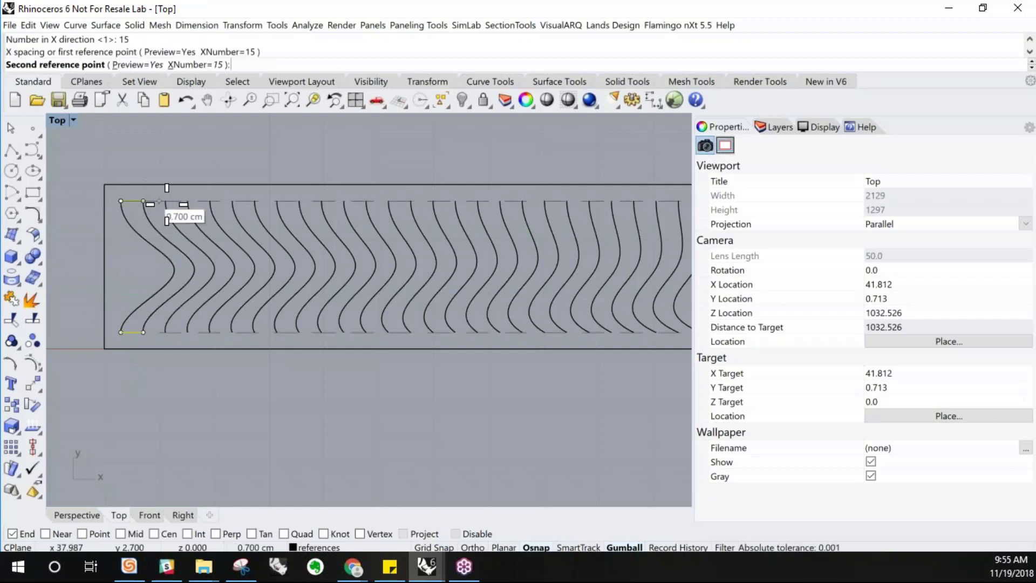
pyautogui.click(168, 204)
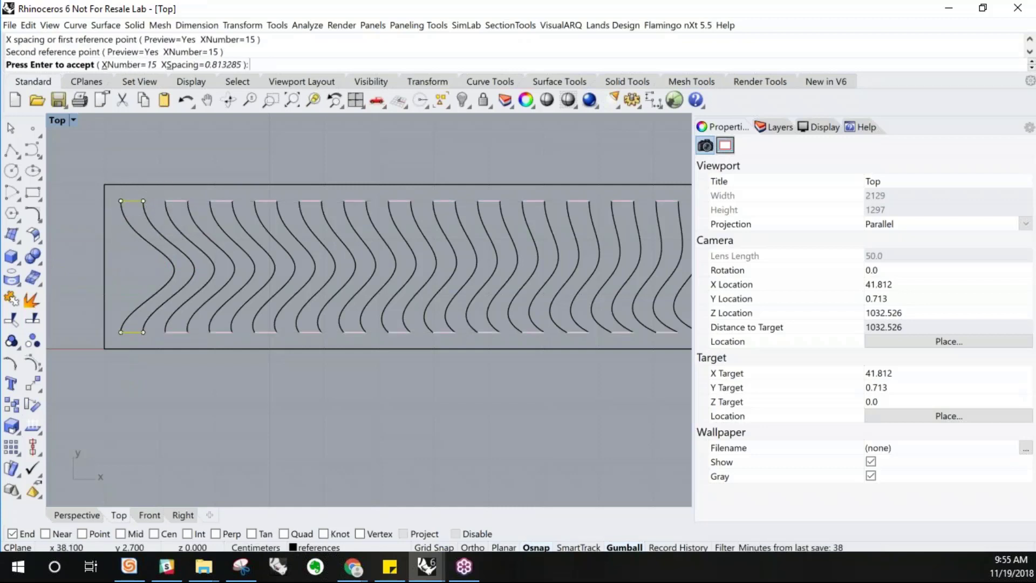
pyautogui.scroll(-4, 186, 198)
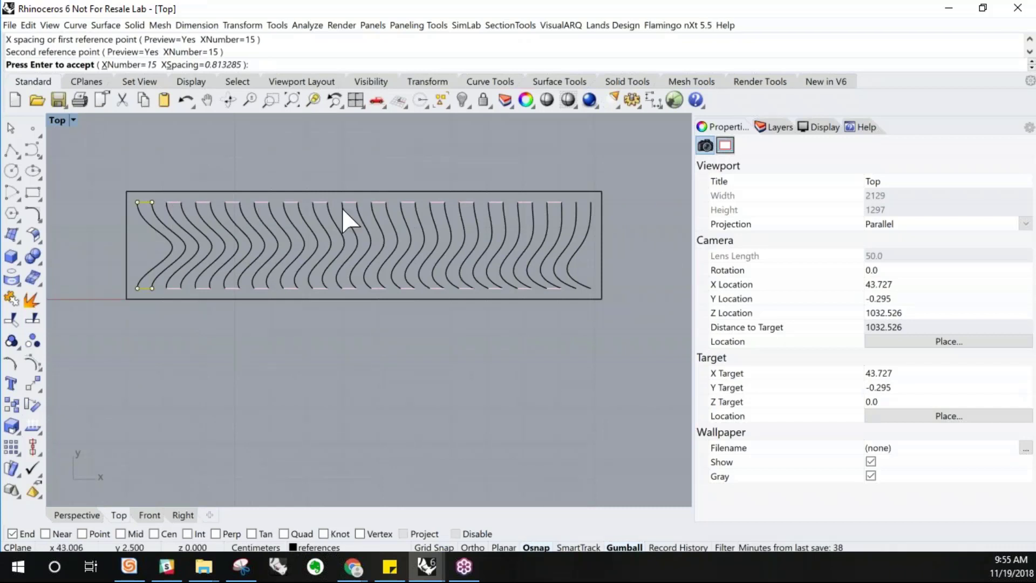
pyautogui.press('Return')
pyautogui.scroll(3, 580, 209)
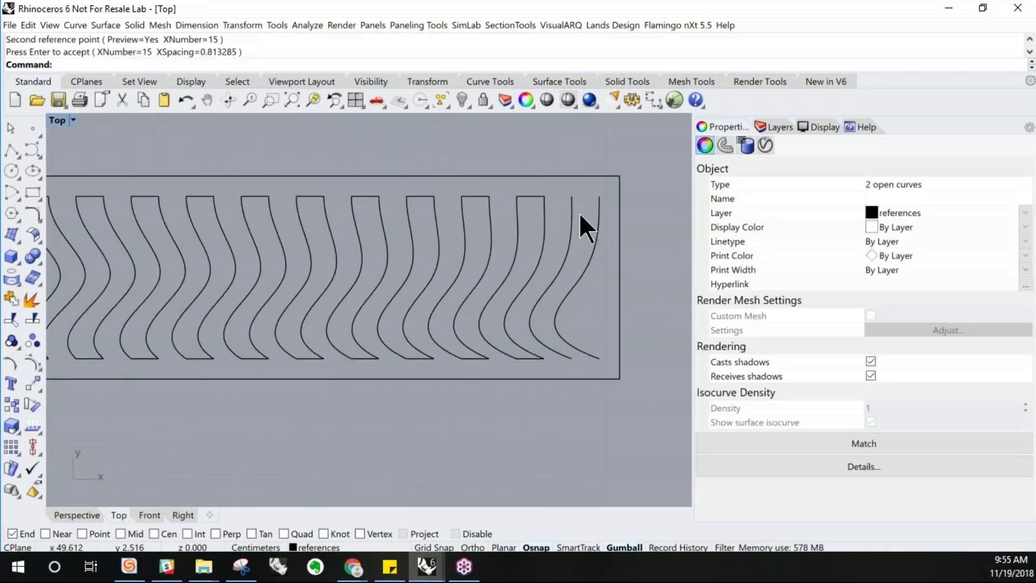
# Copy the last pair's top and bottom connecting lines one spacing over to close the final curve pair
pyautogui.click(491, 196)
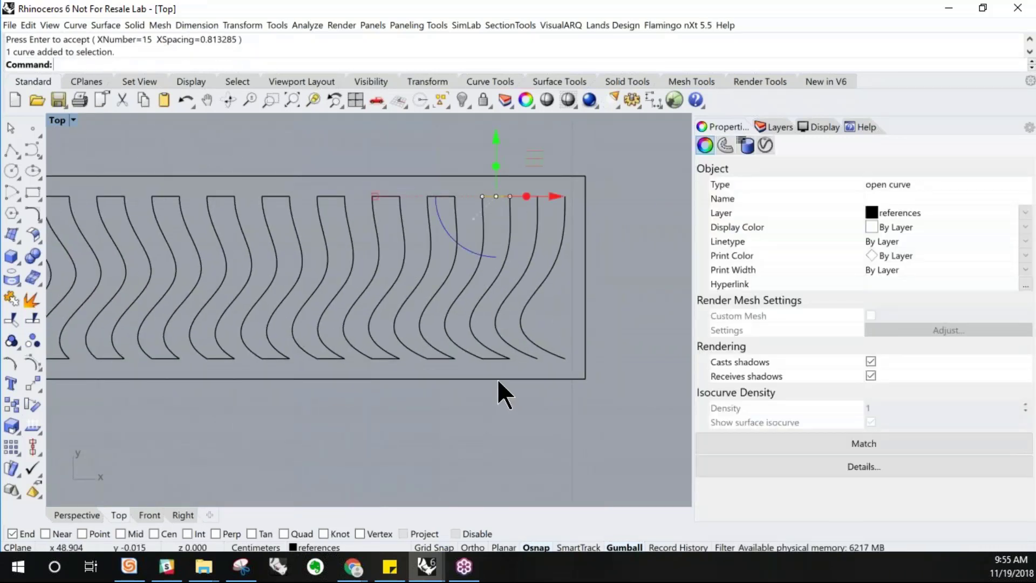
pyautogui.keyDown('shift'); pyautogui.click(494, 358); pyautogui.keyUp('shift')
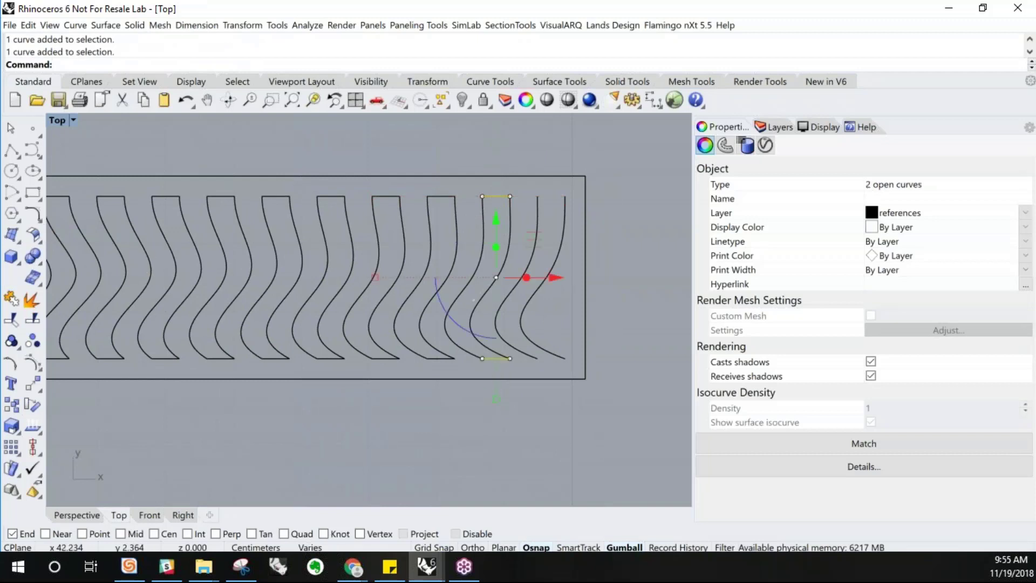
pyautogui.click(11, 405)
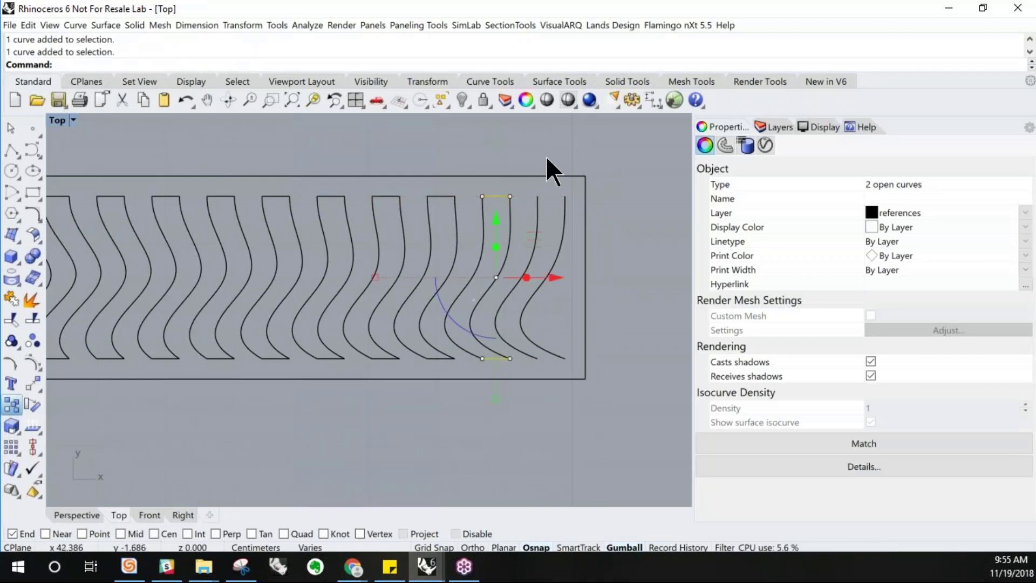
pyautogui.click(482, 196)
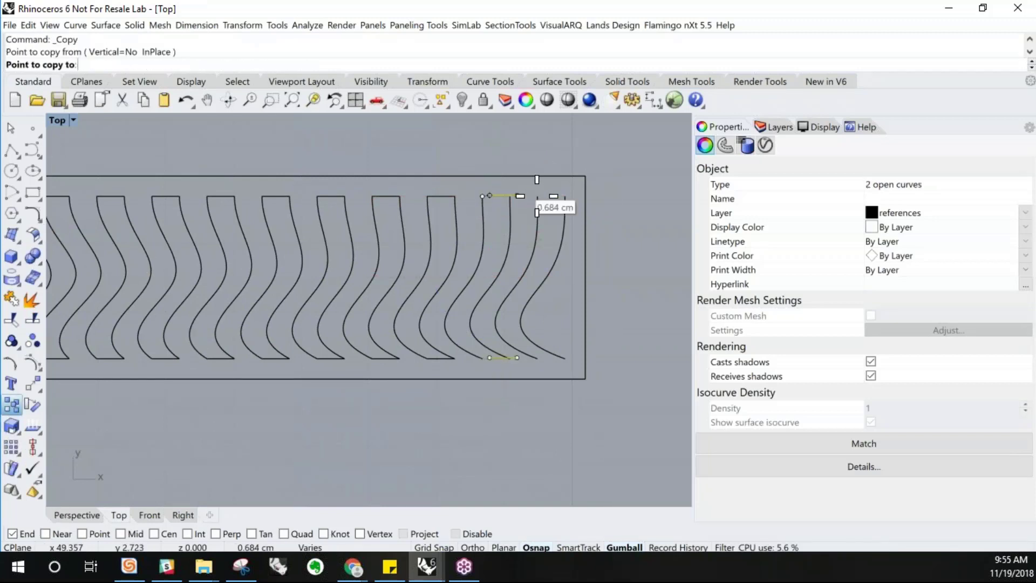
pyautogui.click(538, 196)
pyautogui.press('Return')
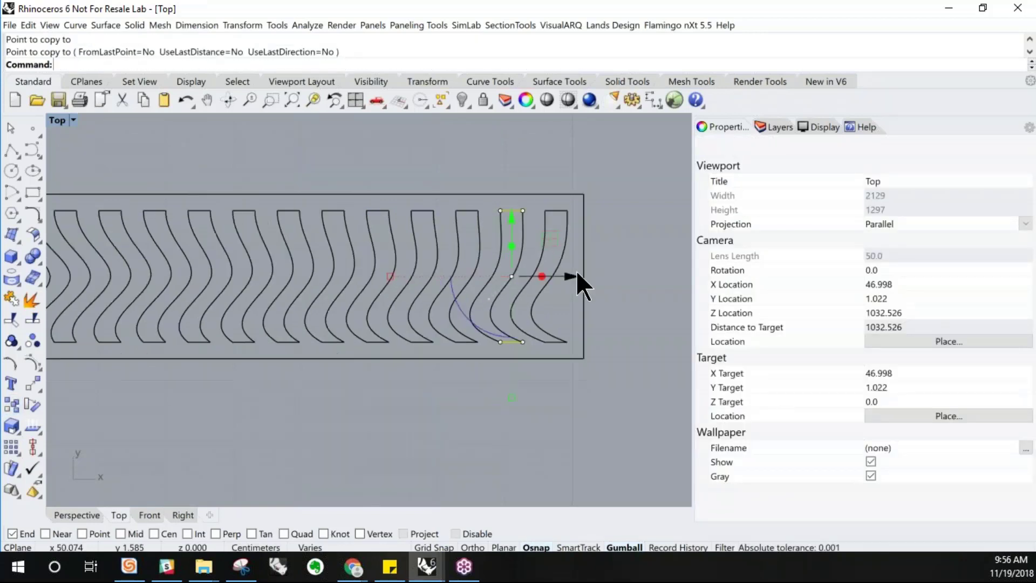
# Select all the wavy curves with their frame and duplicate the whole set upward with the gumball
pyautogui.scroll(-2, 577, 272)
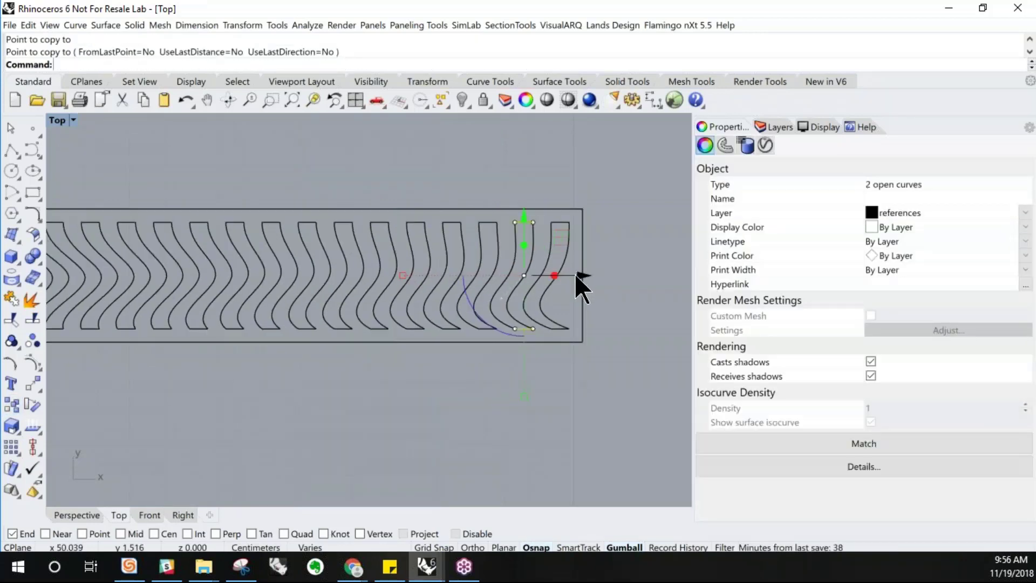
pyautogui.scroll(-2, 575, 274)
pyautogui.click(602, 311)
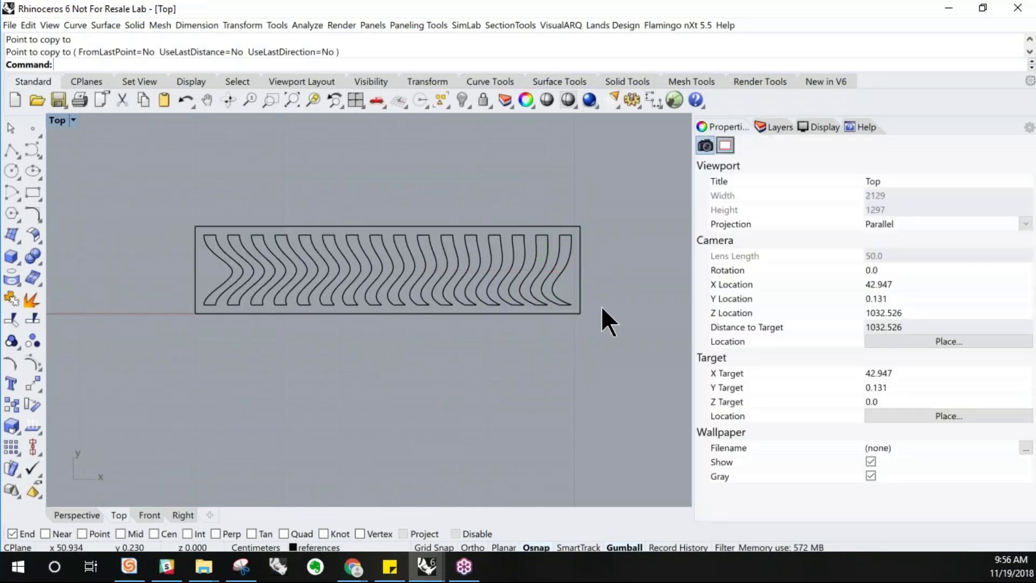
pyautogui.click(222, 282)
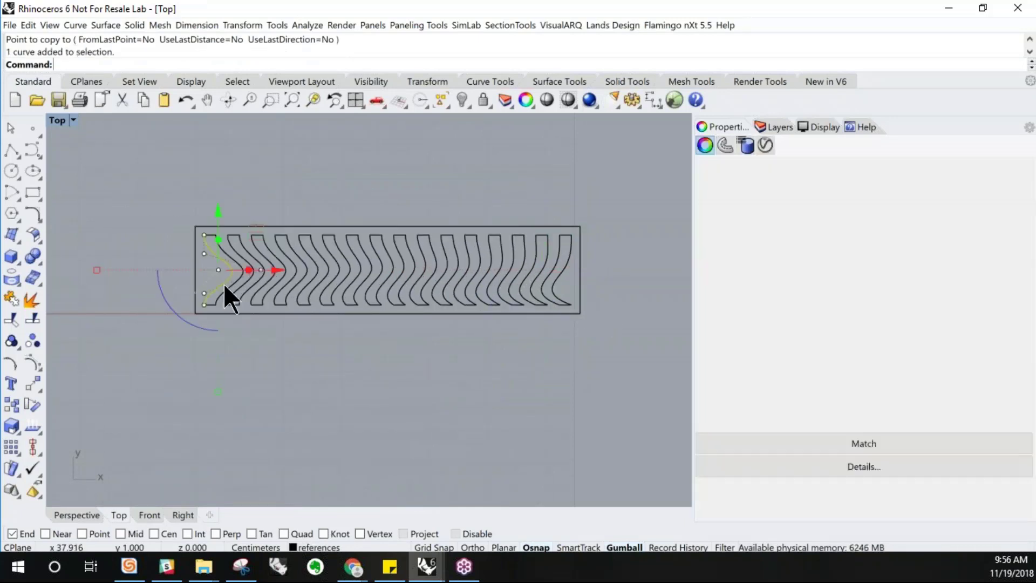
pyautogui.scroll(2, 224, 284)
pyautogui.scroll(6, 284, 266)
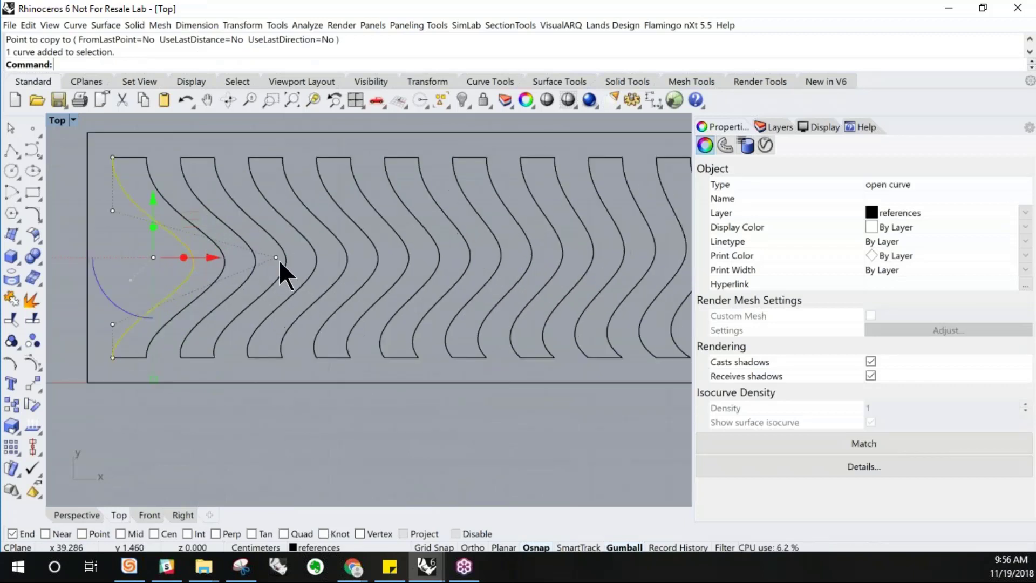
pyautogui.click(278, 258)
pyautogui.scroll(-2, 394, 307)
pyautogui.moveTo(354, 268); pyautogui.dragTo(283, 266)
pyautogui.scroll(-3, 281, 265)
pyautogui.scroll(-3, 245, 306)
pyautogui.moveTo(579, 370); pyautogui.dragTo(144, 183)
pyautogui.moveTo(270, 252); pyautogui.dragTo(254, 310, button='right')
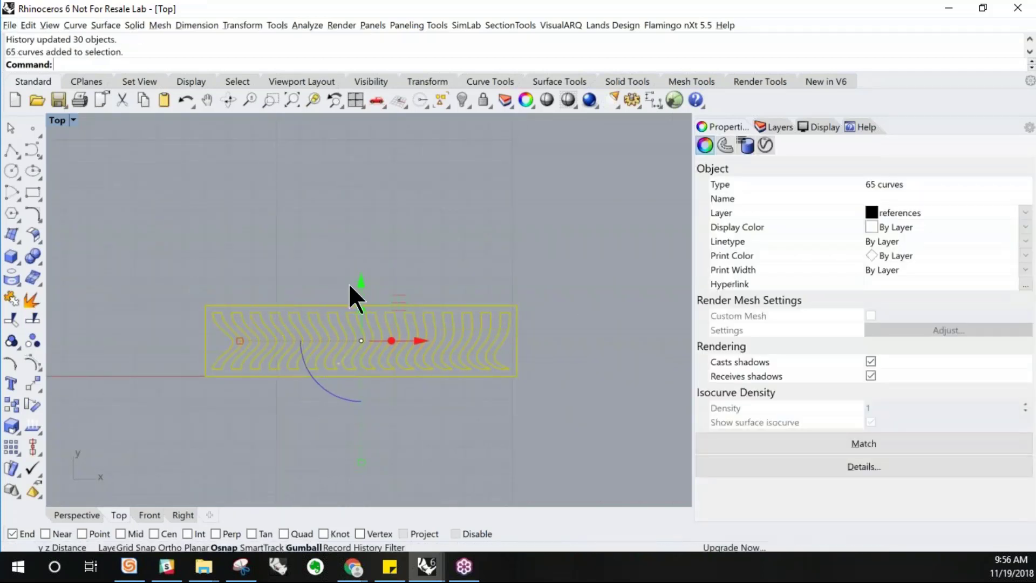
pyautogui.moveTo(362, 280); pyautogui.dragTo(361, 210)
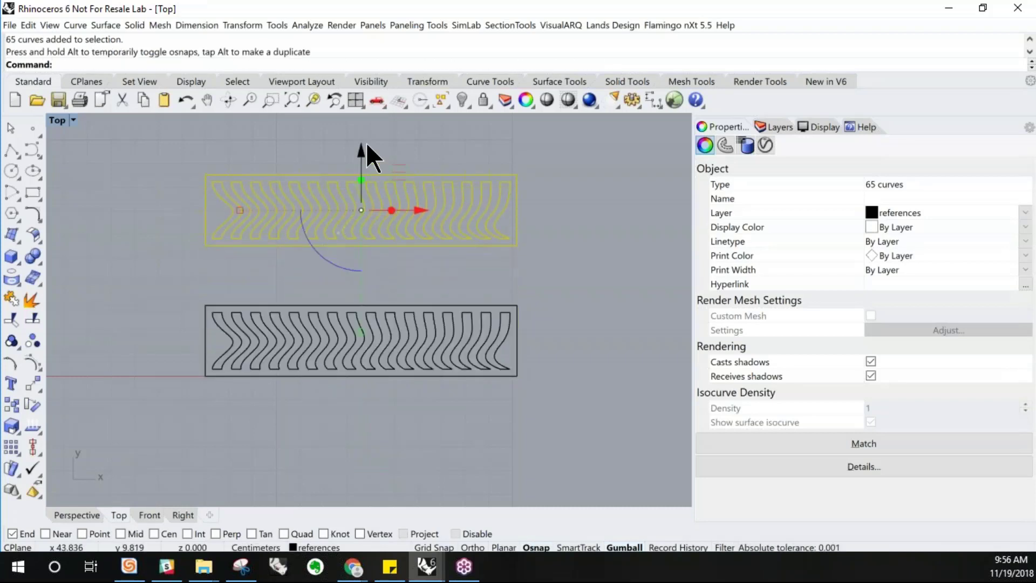
pyautogui.moveTo(363, 147); pyautogui.dragTo(362, 238)
# Join the duplicated curves and connecting lines into closed profiles
pyautogui.click(559, 287)
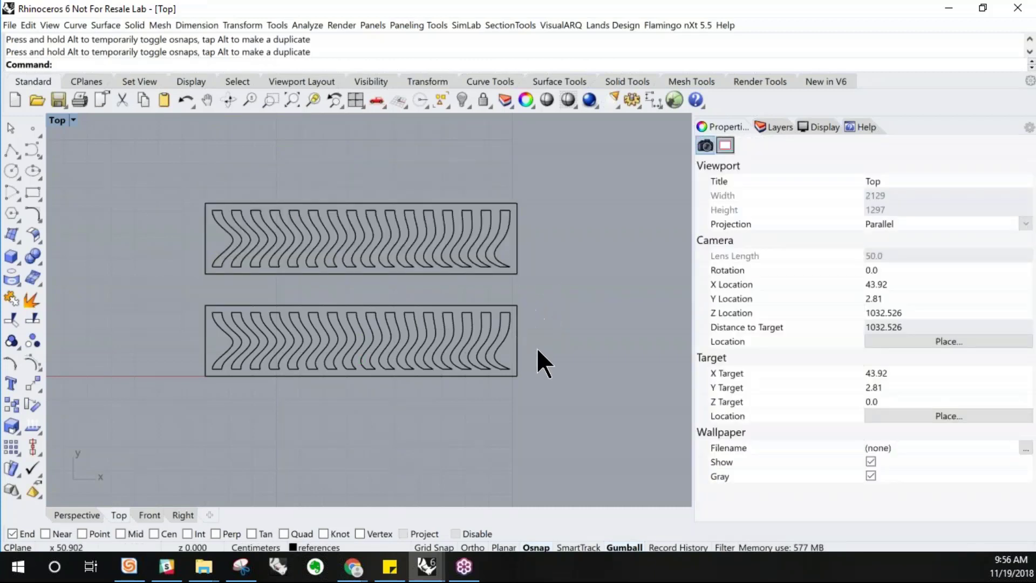
pyautogui.moveTo(556, 286); pyautogui.dragTo(173, 146)
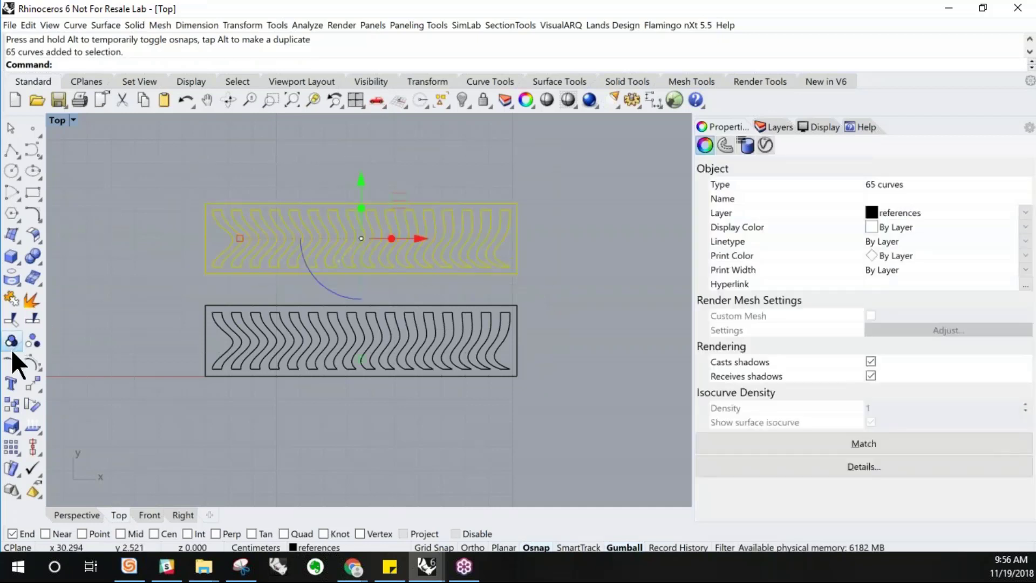
pyautogui.click(11, 298)
pyautogui.press('Escape')
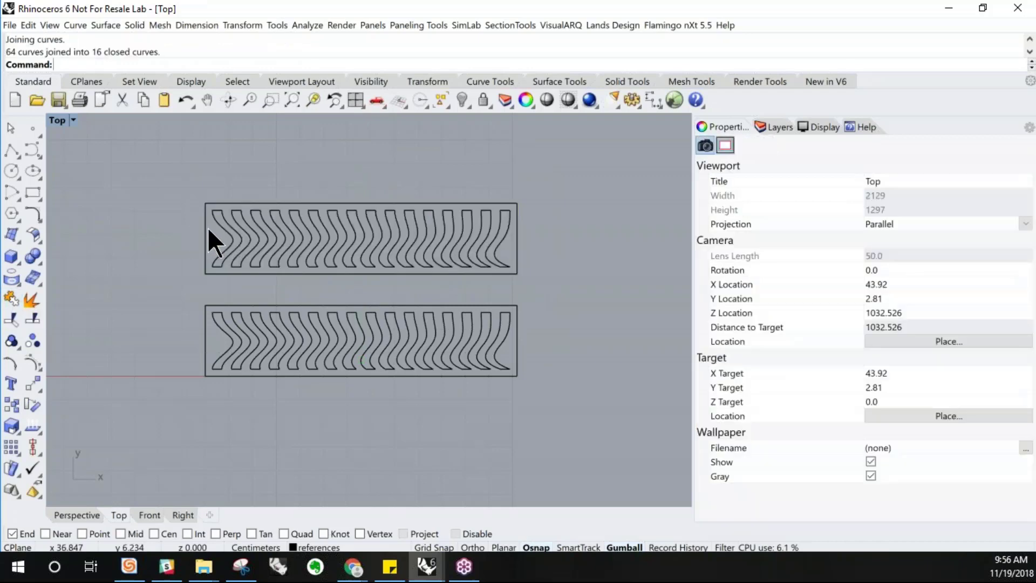
# Select the 16 closed wavy profiles of the duplicated set, leaving the surrounding frame out
pyautogui.click(225, 228)
pyautogui.scroll(2, 224, 229)
pyautogui.moveTo(255, 229); pyautogui.dragTo(338, 221)
pyautogui.click(350, 225)
pyautogui.scroll(-4, 351, 226)
pyautogui.moveTo(585, 270); pyautogui.dragTo(558, 292, button='right')
pyautogui.click(534, 276)
pyautogui.moveTo(192, 221); pyautogui.dragTo(538, 306)
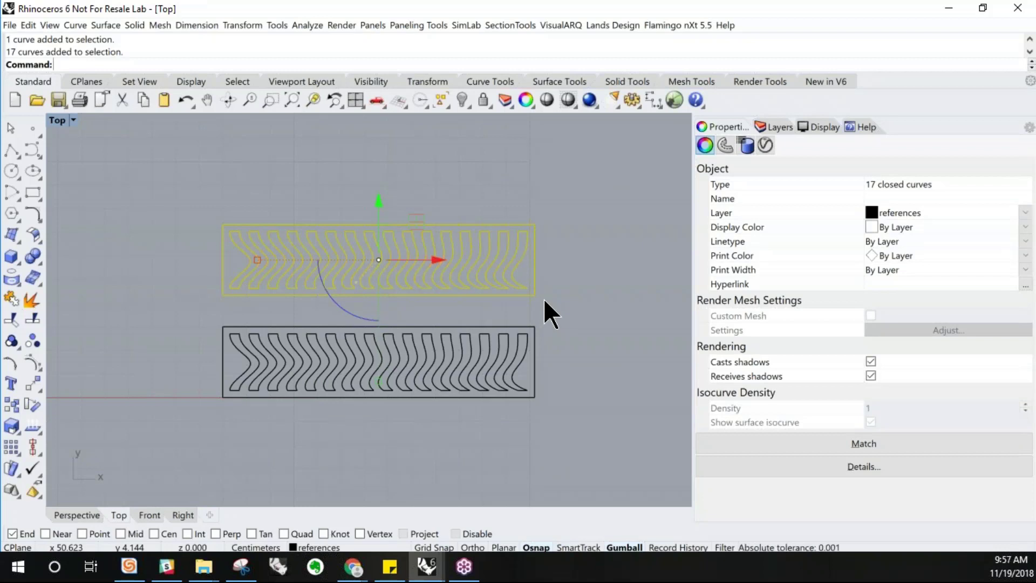
pyautogui.scroll(-5, 562, 361)
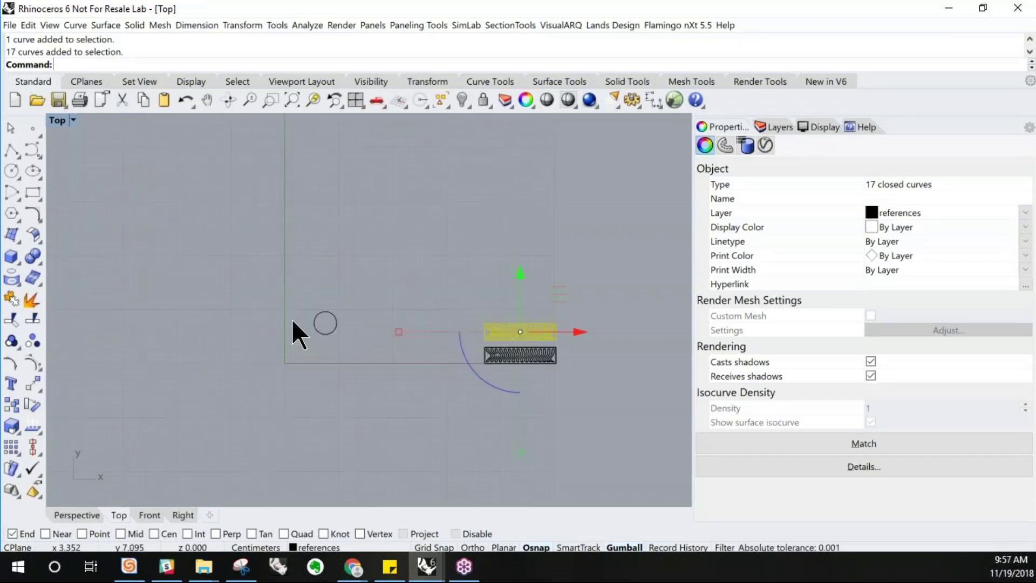
pyautogui.scroll(2, 356, 336)
pyautogui.moveTo(436, 353); pyautogui.dragTo(251, 346, button='right')
pyautogui.scroll(12, 597, 337)
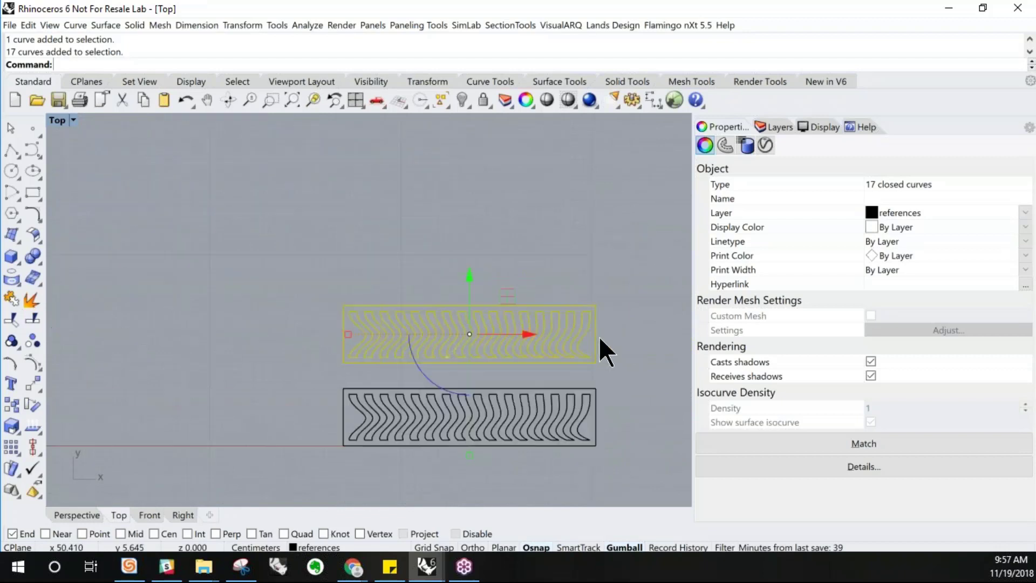
pyautogui.keyDown('ctrl'); pyautogui.click(593, 339); pyautogui.keyUp('ctrl')
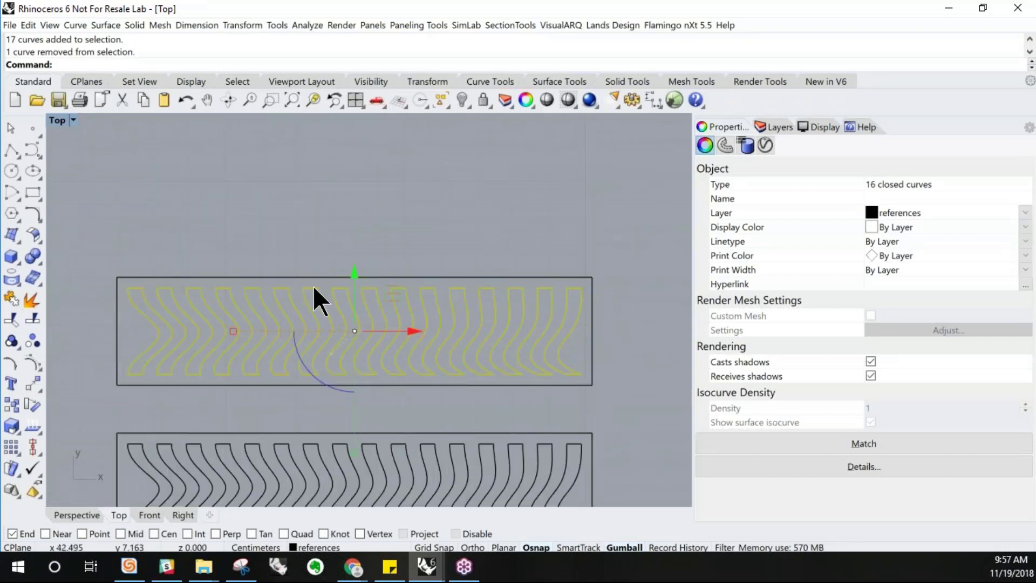
# Extrude the profiles straight as solids on both sides by about 0.48 cm
pyautogui.doubleClick(63, 122)
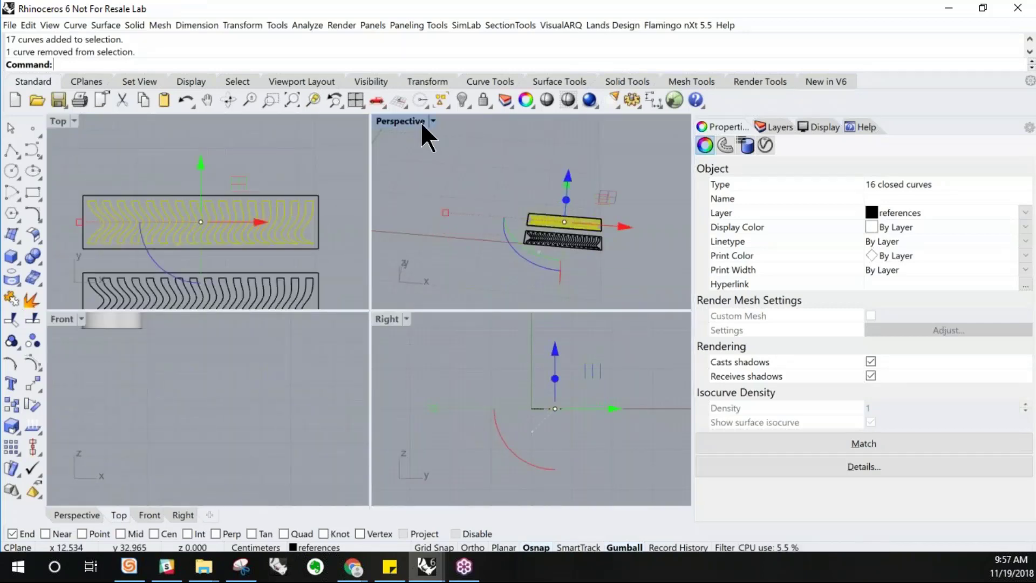
pyautogui.doubleClick(420, 122)
pyautogui.moveTo(553, 307); pyautogui.dragTo(516, 331, button='right')
pyautogui.scroll(-2, 508, 340)
pyautogui.scroll(5, 186, 473)
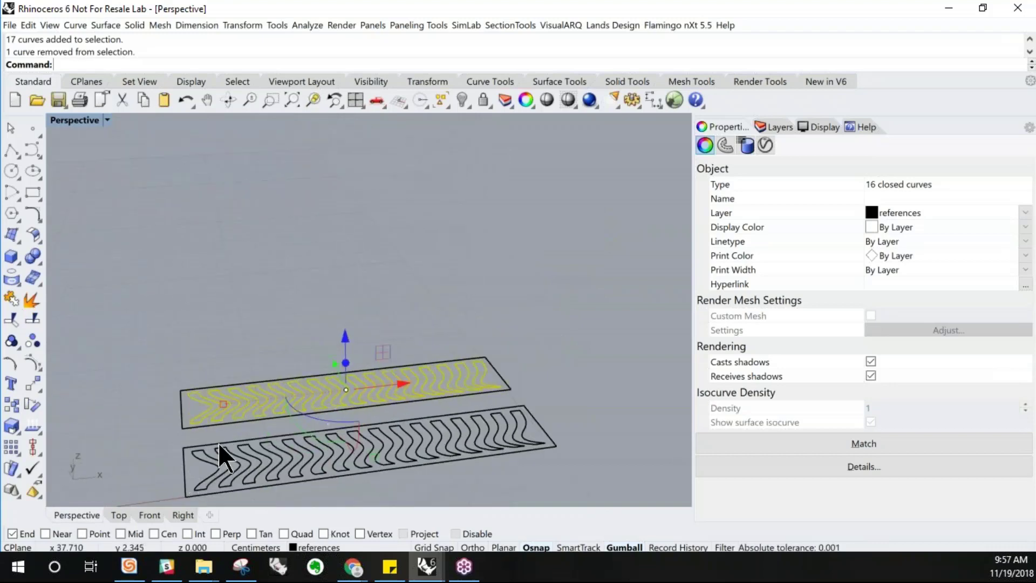
pyautogui.keyDown('shift'); pyautogui.moveTo(249, 408); pyautogui.dragTo(250, 383, button='right'); pyautogui.keyUp('shift')
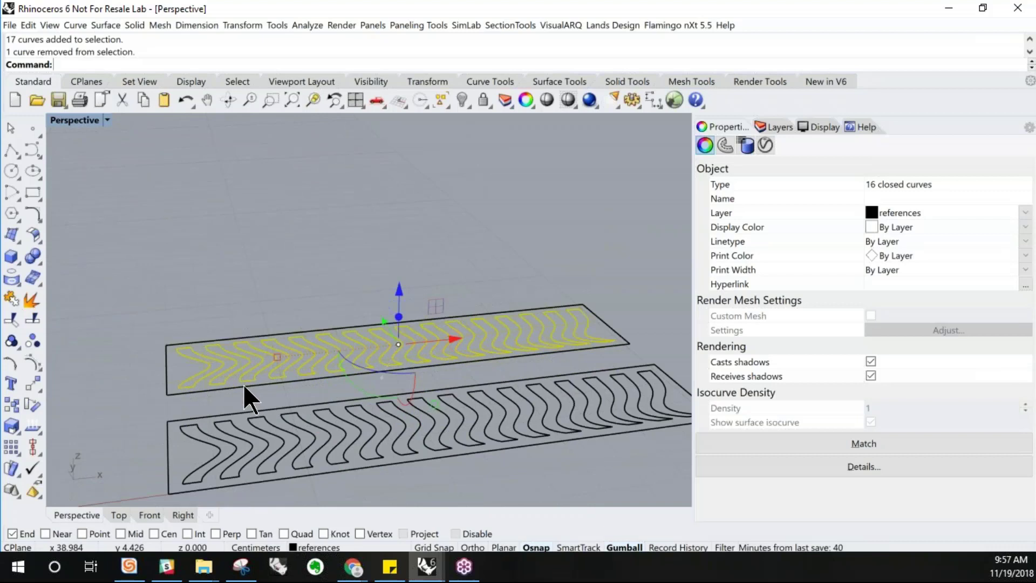
pyautogui.click(105, 25)
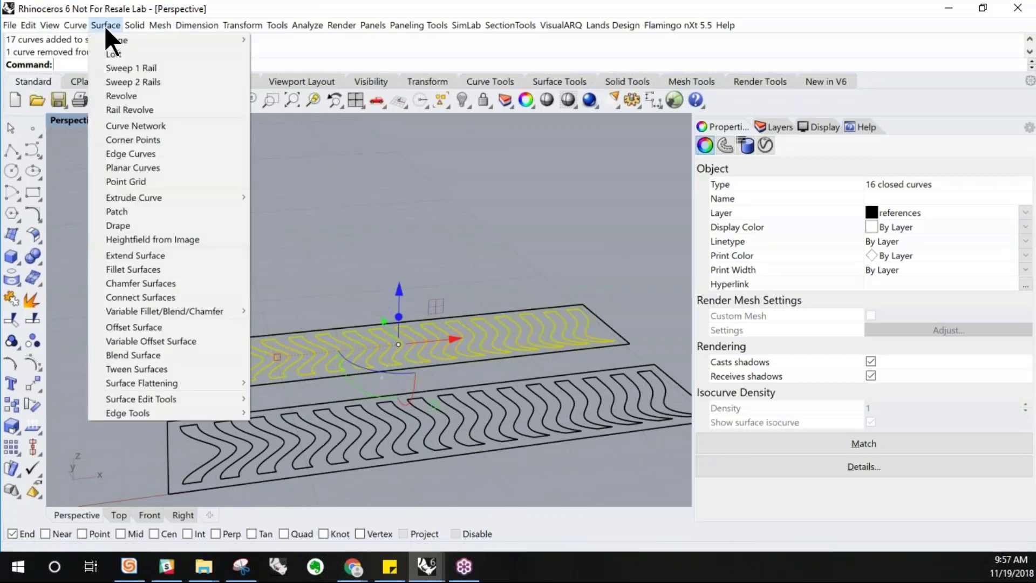
pyautogui.moveTo(145, 199)
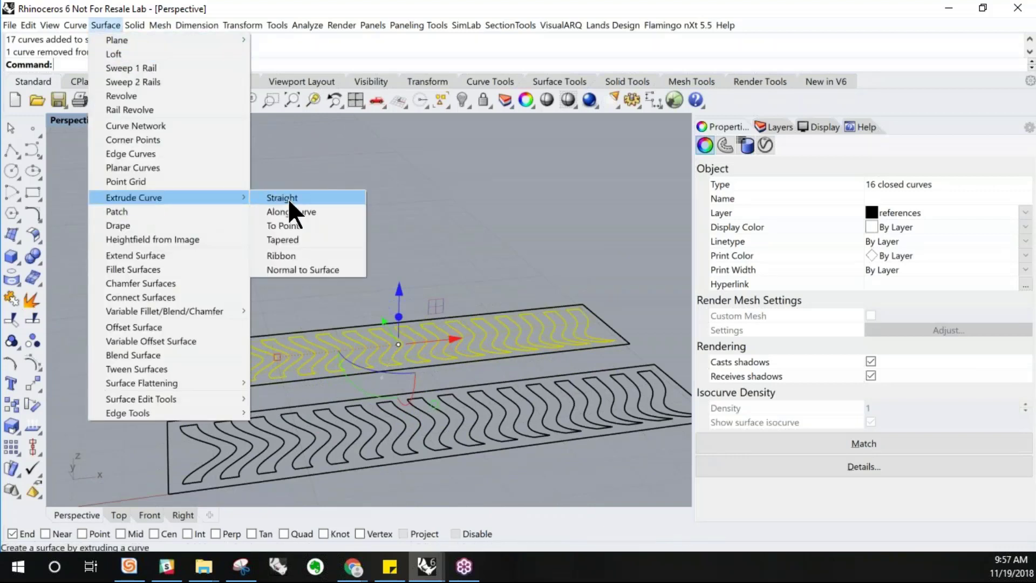
pyautogui.click(289, 197)
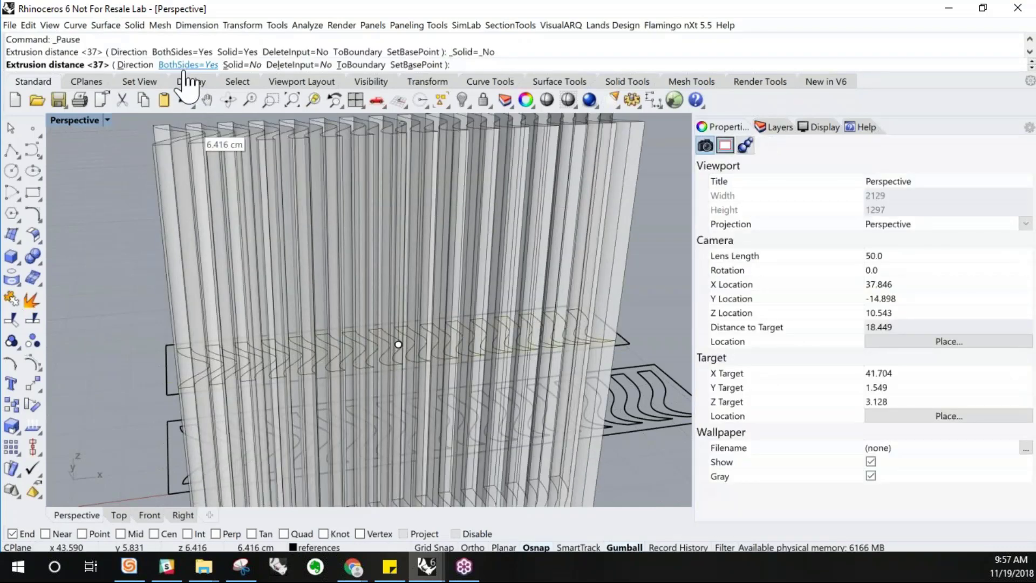
pyautogui.click(239, 66)
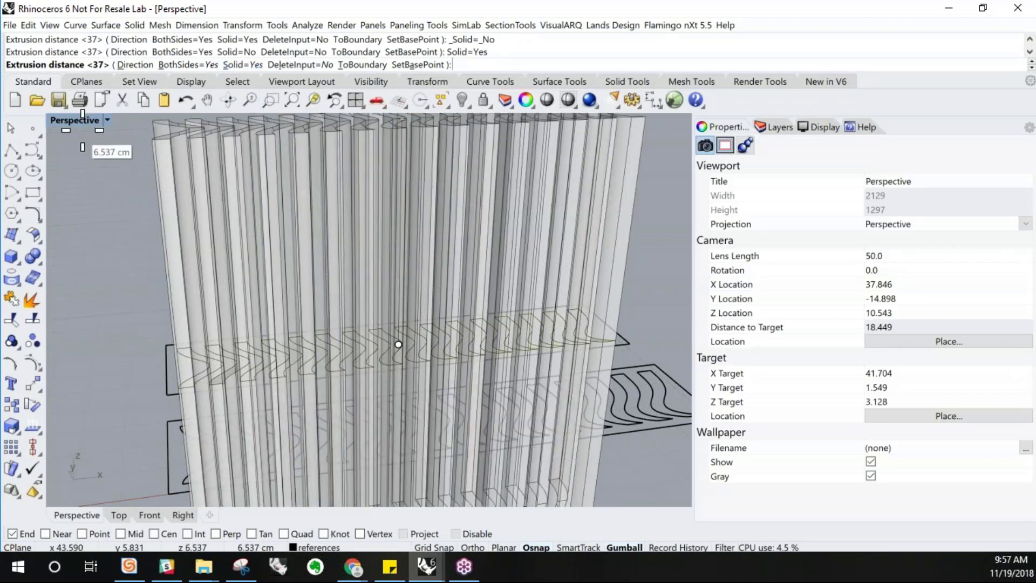
pyautogui.hotkey('ctrl', 'm')
pyautogui.scroll(-15, 146, 426)
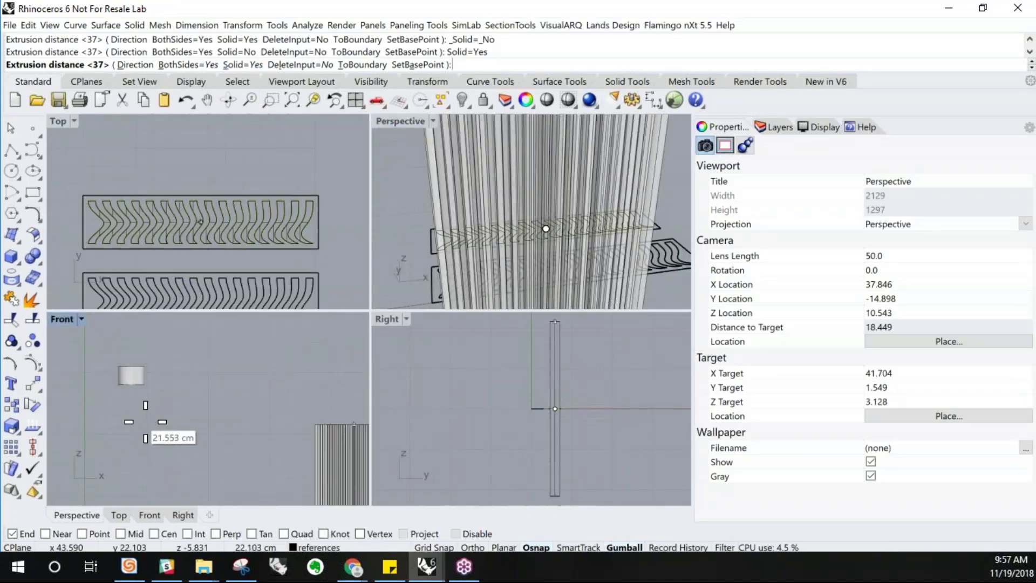
pyautogui.scroll(15, 208, 458)
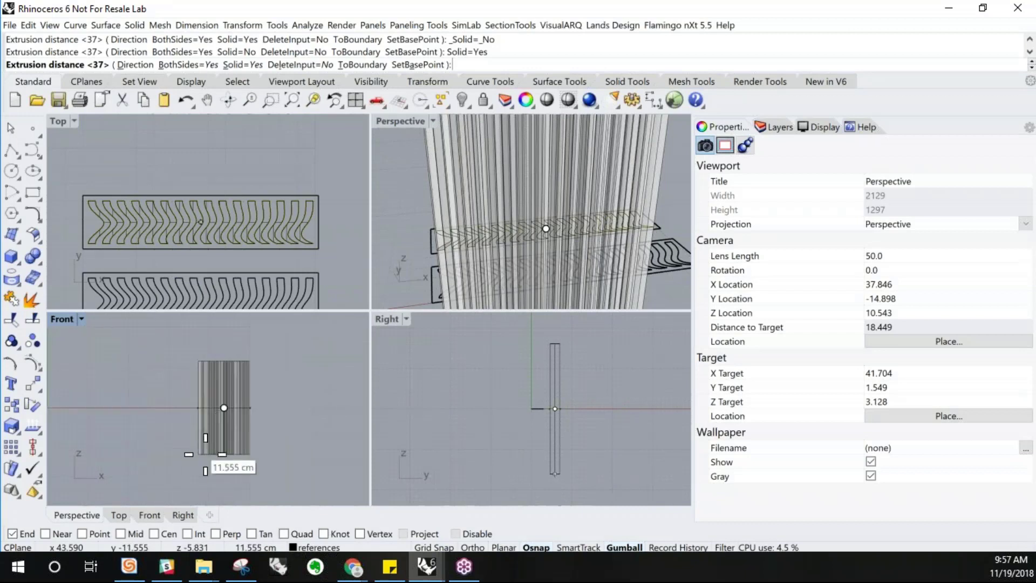
pyautogui.scroll(5, 186, 383)
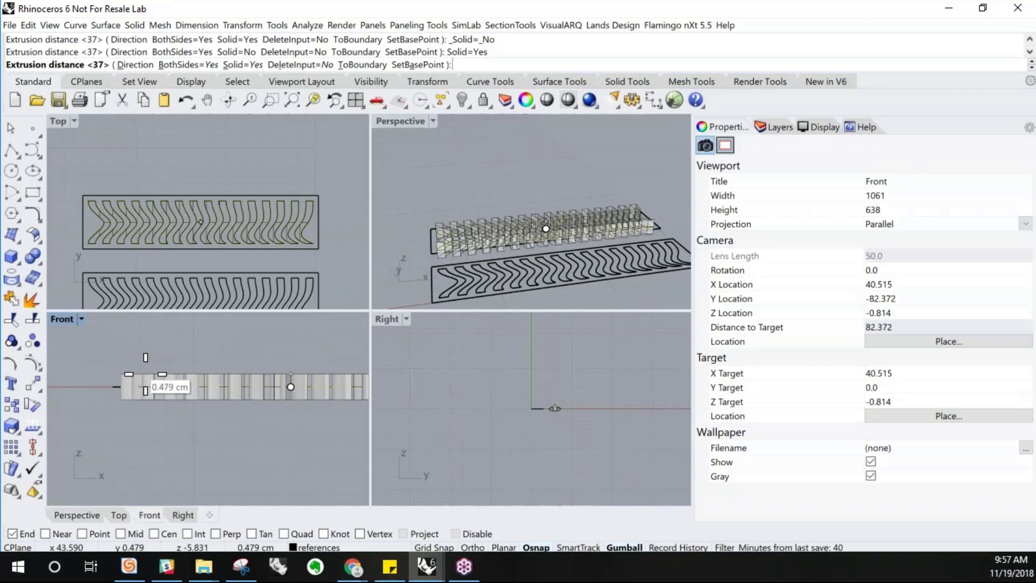
pyautogui.click(145, 387)
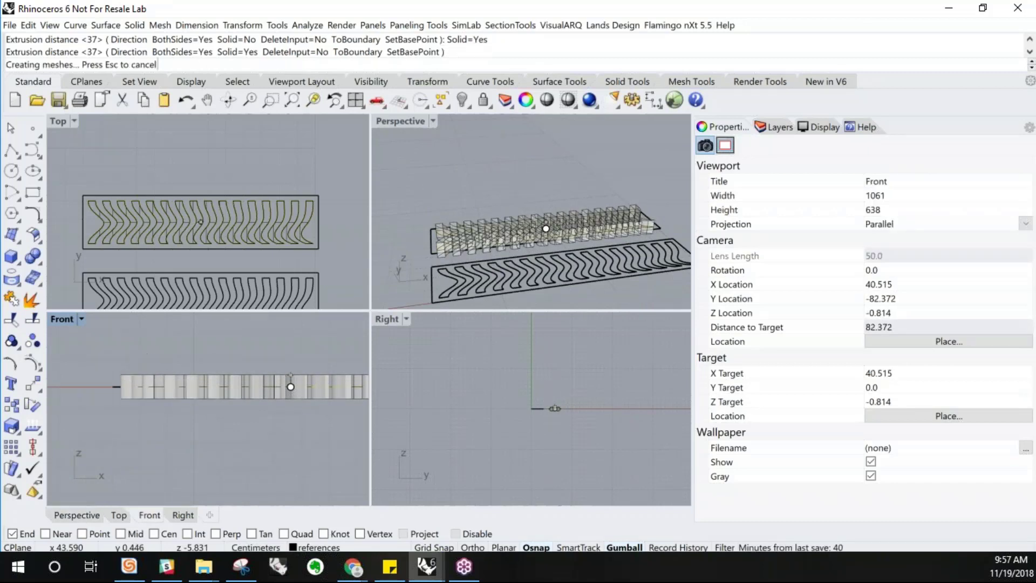
# Inspect the extruded pieces from the perspective and the other viewports
pyautogui.click(427, 135)
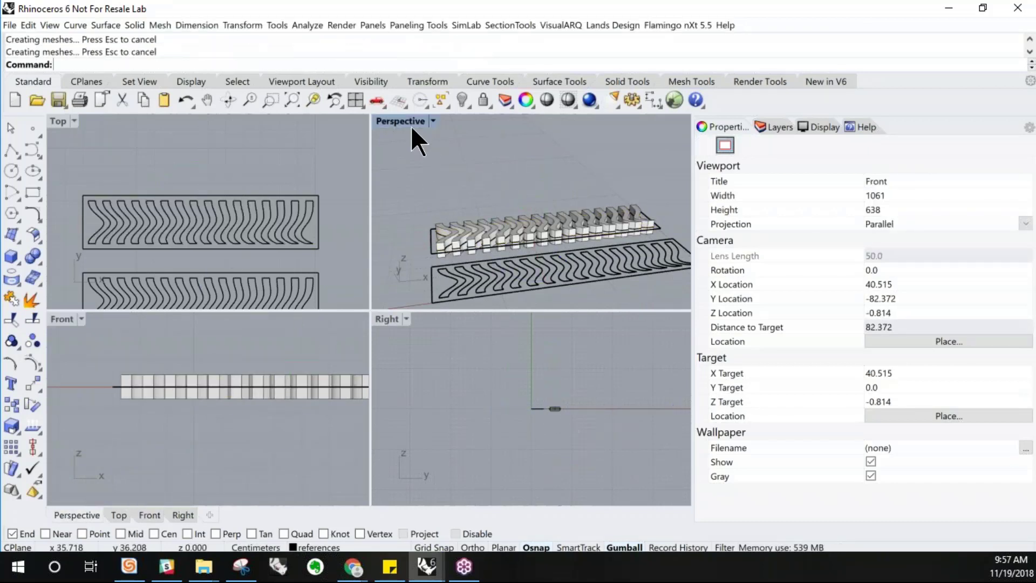
pyautogui.doubleClick(403, 123)
pyautogui.moveTo(399, 212); pyautogui.dragTo(365, 272, button='right')
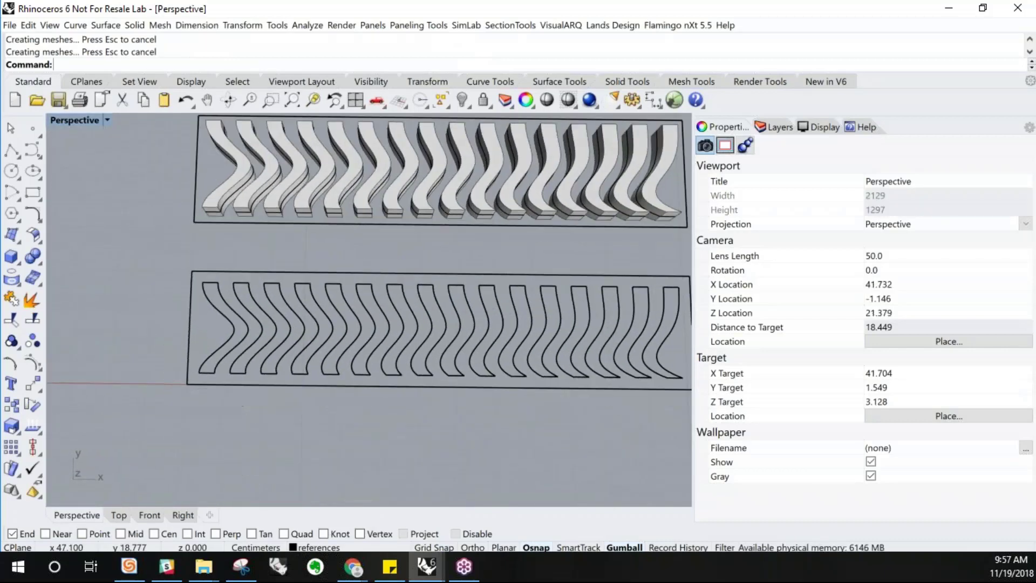
pyautogui.scroll(-3, 357, 274)
pyautogui.scroll(3, 485, 226)
pyautogui.moveTo(490, 255); pyautogui.dragTo(400, 366, button='right')
pyautogui.scroll(3, 332, 384)
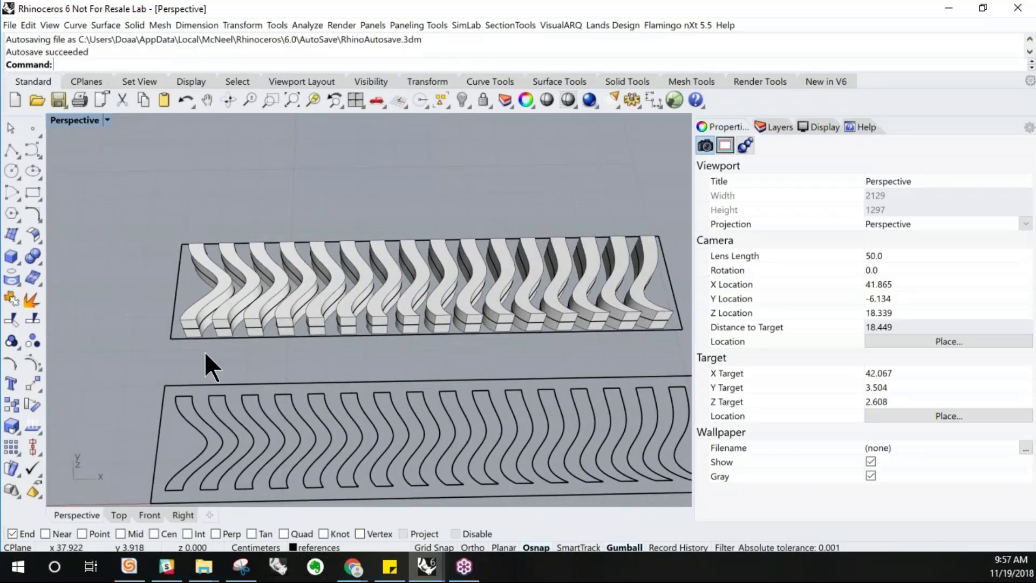
pyautogui.scroll(-5, 225, 358)
pyautogui.moveTo(505, 319); pyautogui.dragTo(158, 250)
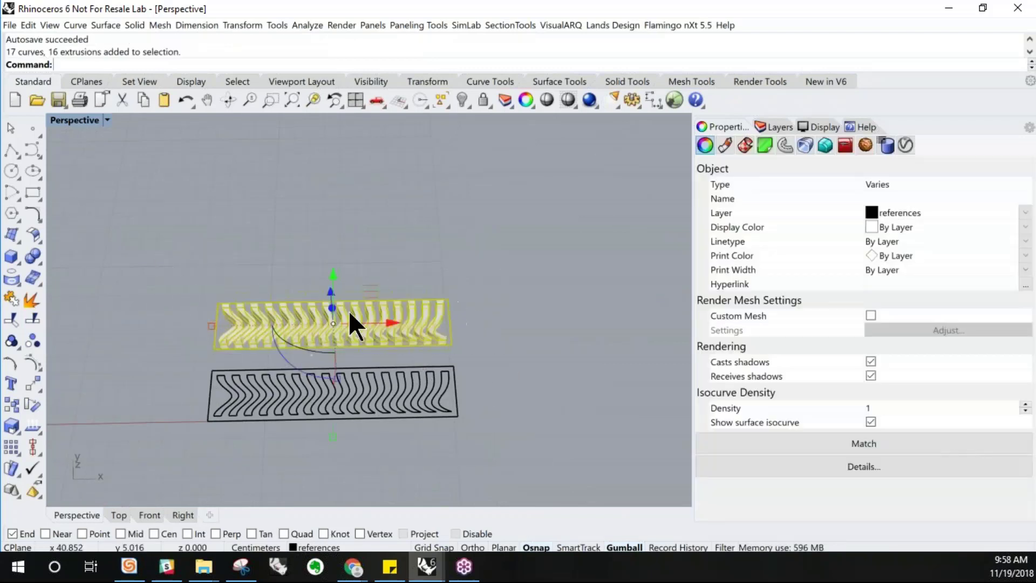
pyautogui.doubleClick(74, 120)
pyautogui.doubleClick(59, 119)
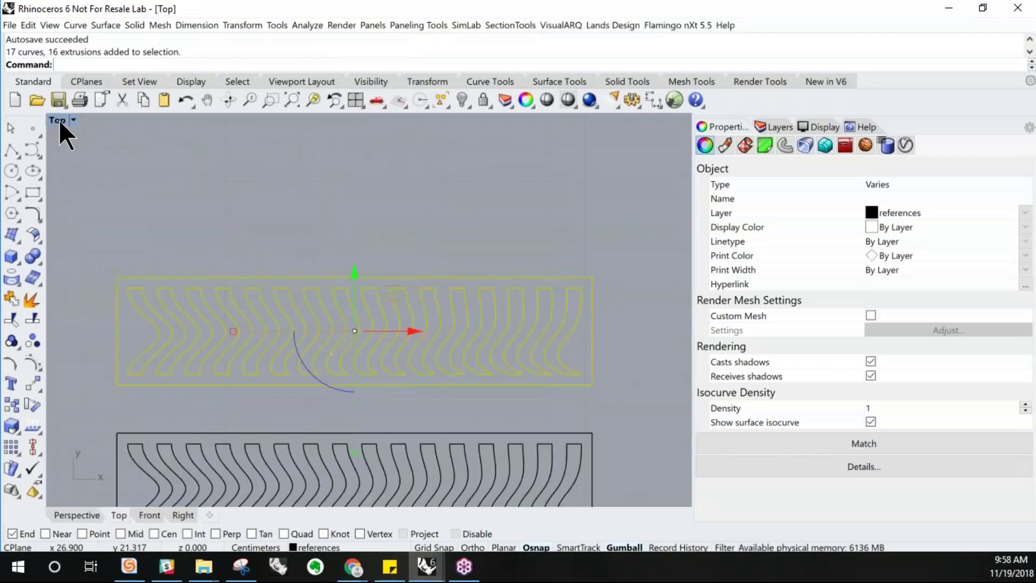
pyautogui.doubleClick(59, 122)
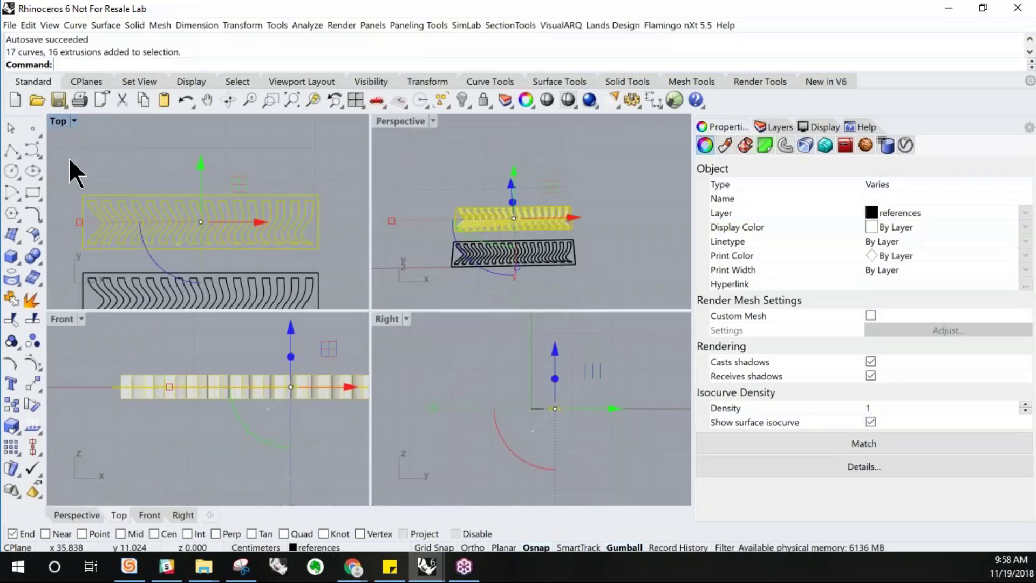
# Rotate the selected wavy extrusions and profiles with the gumball so they stand upright in the front view
pyautogui.doubleClick(60, 319)
pyautogui.scroll(-3, 448, 350)
pyautogui.scroll(-1, 449, 349)
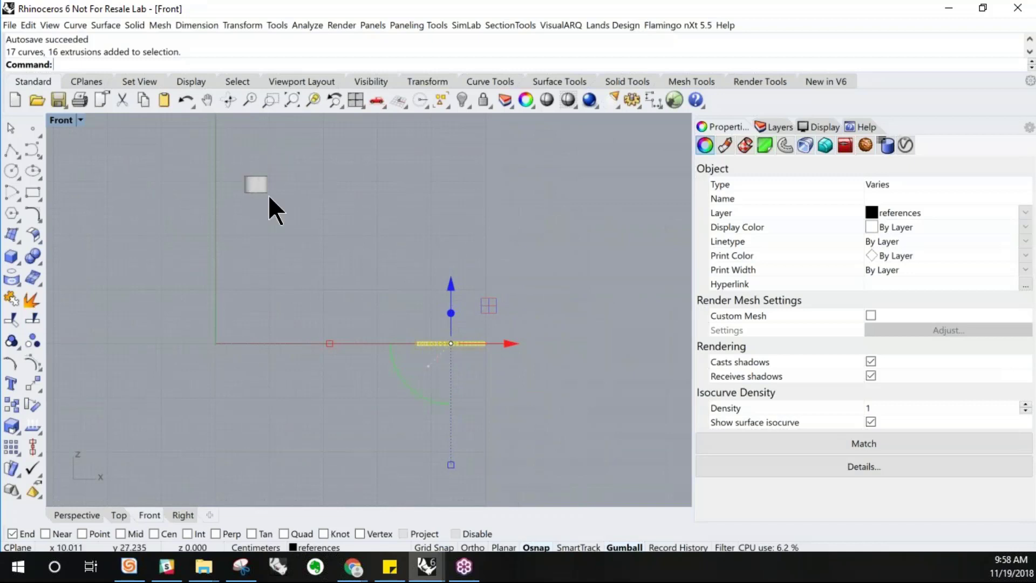
pyautogui.scroll(3, 269, 198)
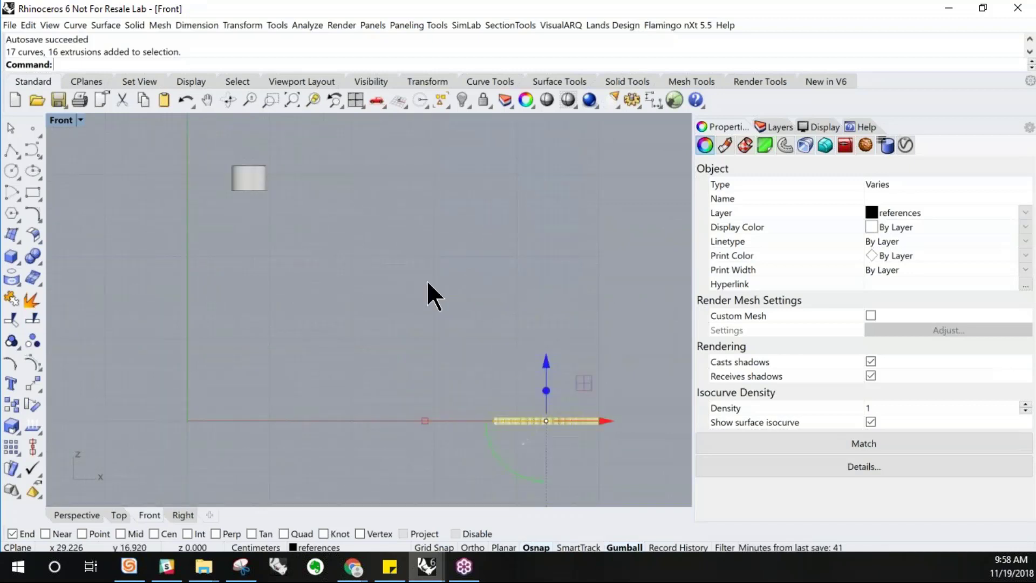
pyautogui.scroll(-1, 411, 259)
pyautogui.doubleClick(62, 121)
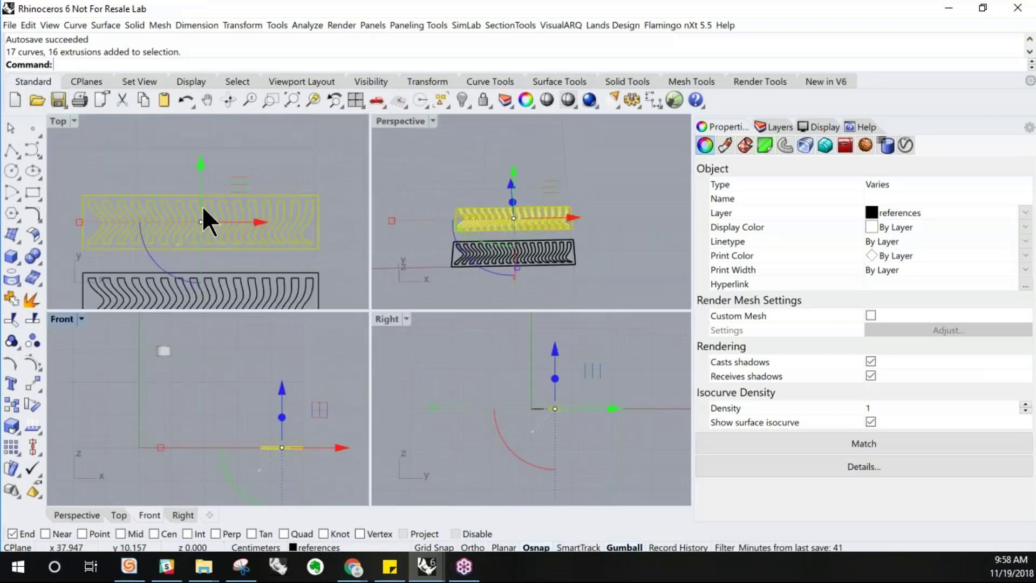
pyautogui.moveTo(571, 269); pyautogui.dragTo(470, 258, button='right')
pyautogui.click(474, 246)
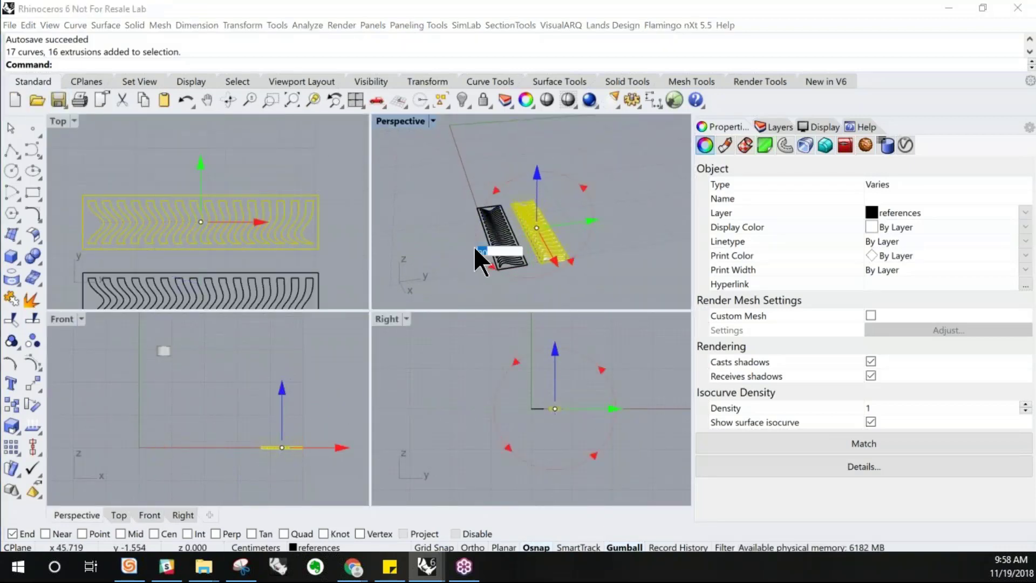
pyautogui.press('Return')
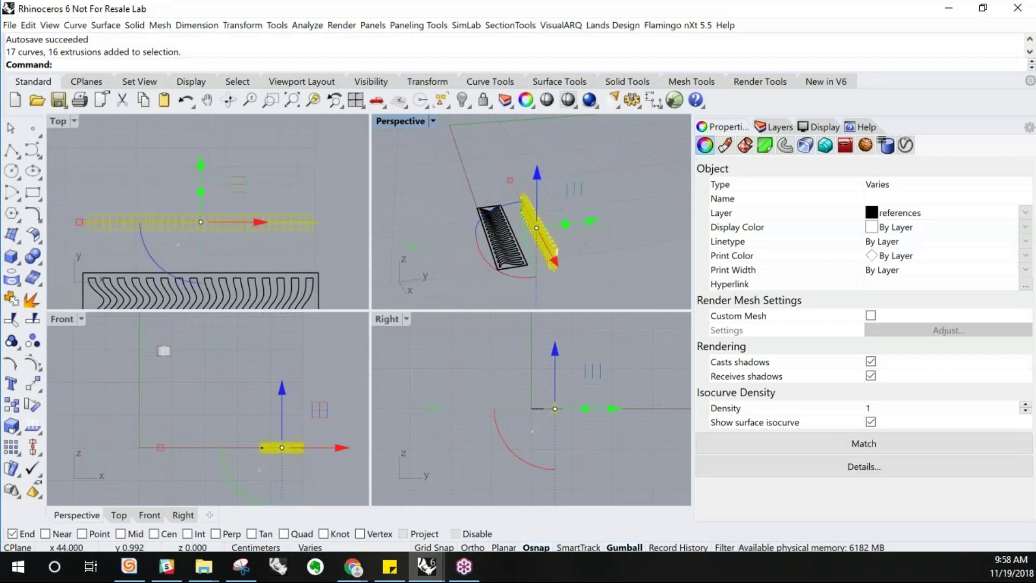
# Move the rotated pieces up so they sit beside the cylinder at the same height
pyautogui.doubleClick(67, 318)
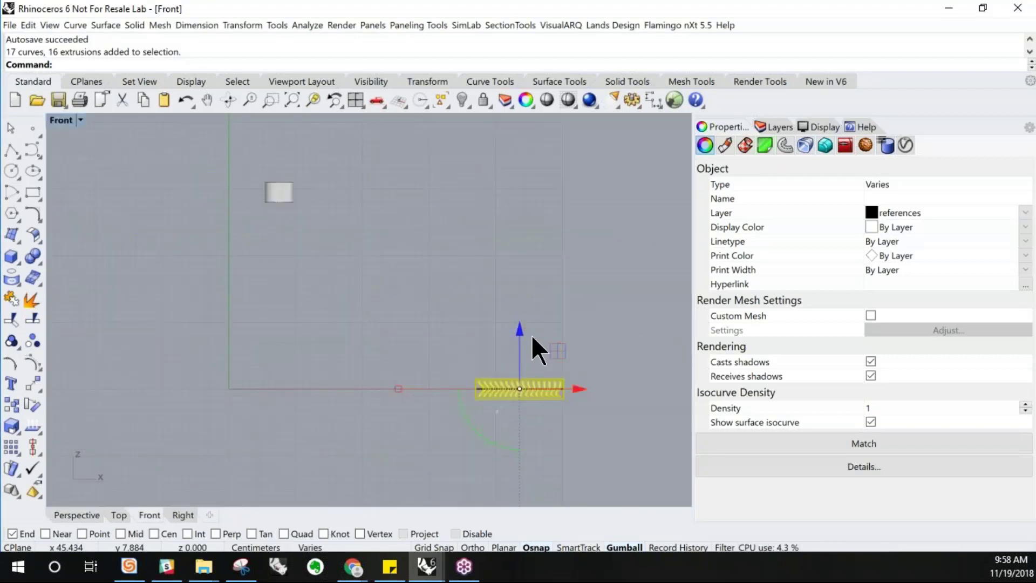
pyautogui.moveTo(520, 341); pyautogui.dragTo(410, 184)
pyautogui.scroll(6, 290, 160)
pyautogui.moveTo(536, 202); pyautogui.dragTo(519, 286)
pyautogui.moveTo(590, 289); pyautogui.dragTo(492, 289)
pyautogui.click(398, 218)
pyautogui.moveTo(435, 251); pyautogui.dragTo(453, 248, button='right')
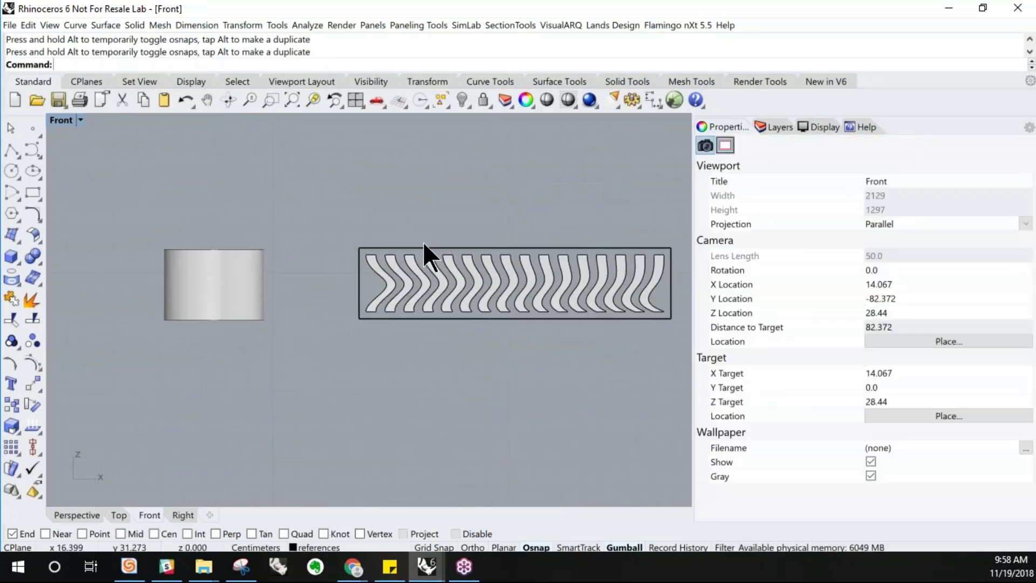
pyautogui.click(424, 248)
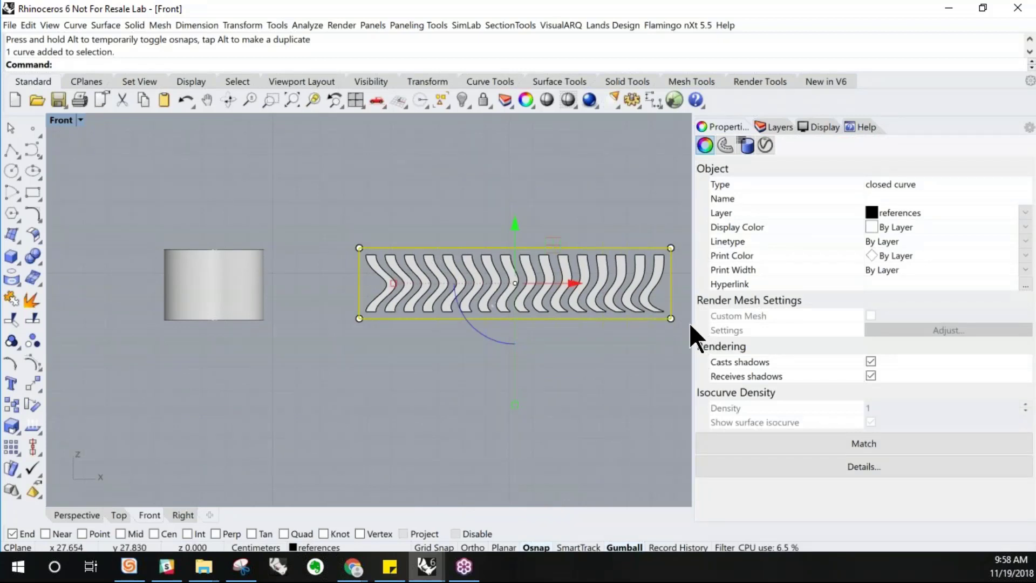
pyautogui.click(223, 302)
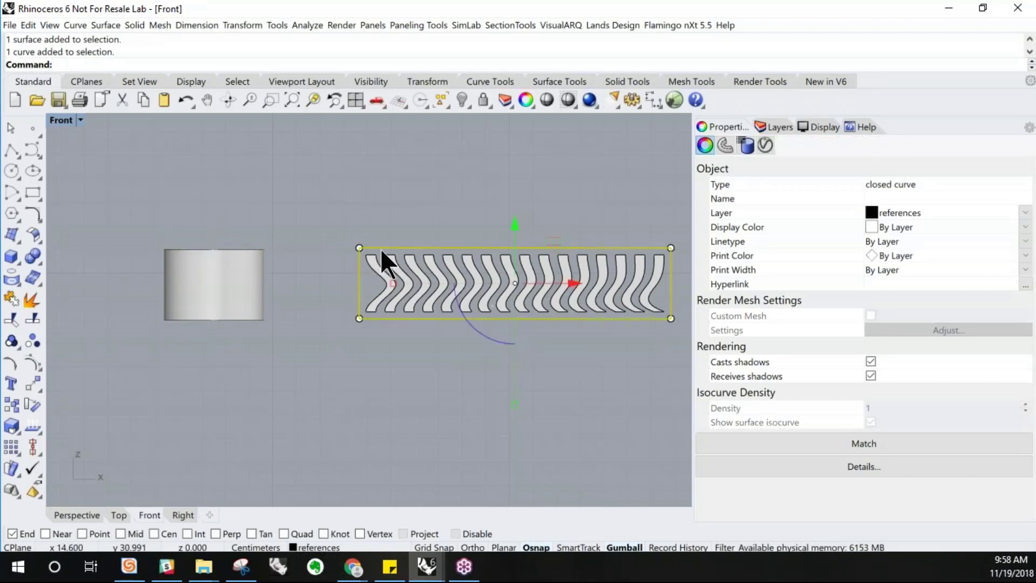
pyautogui.click(384, 208)
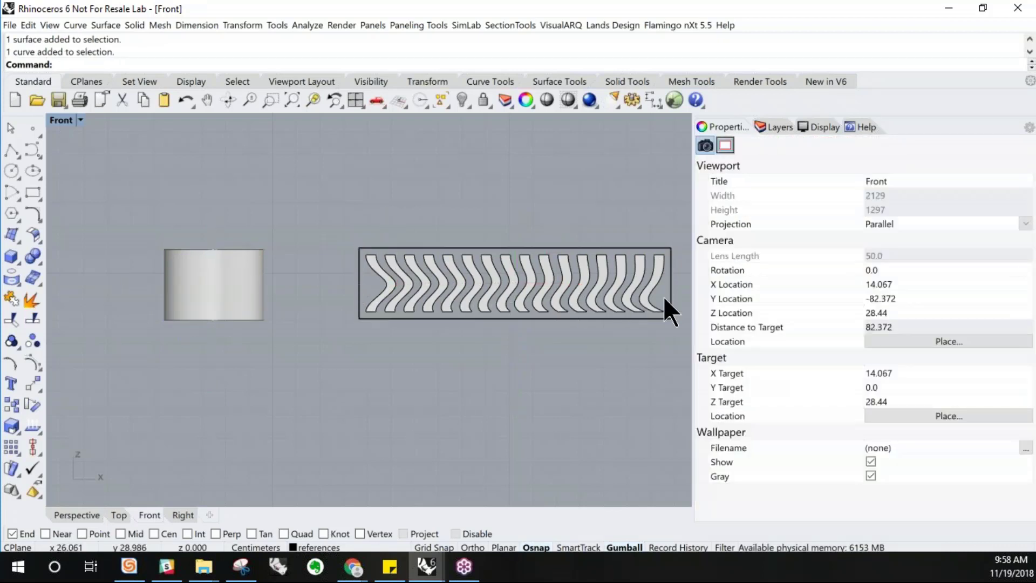
pyautogui.moveTo(481, 289); pyautogui.dragTo(432, 292, button='right')
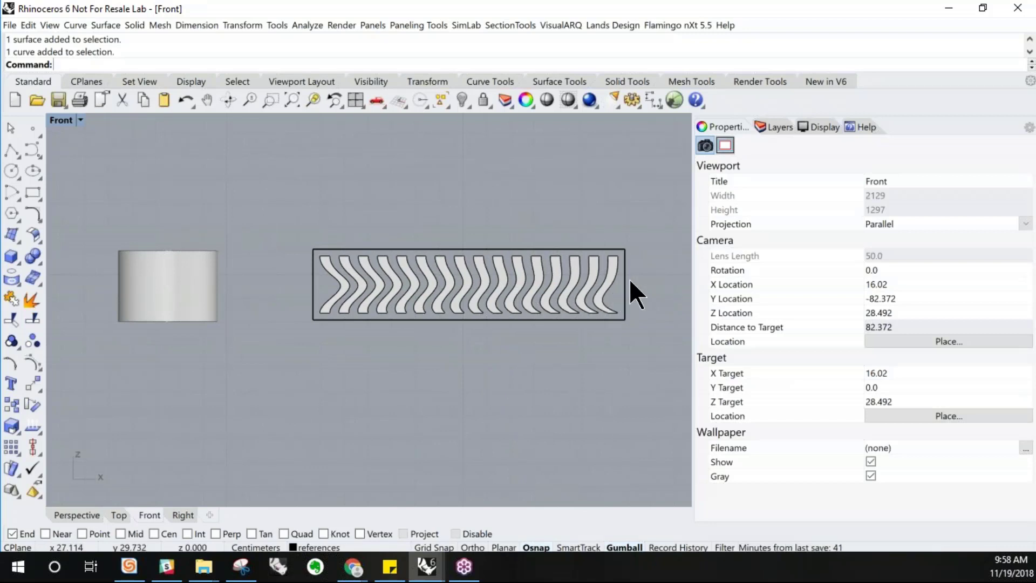
pyautogui.moveTo(631, 224); pyautogui.dragTo(315, 321)
pyautogui.press('Escape')
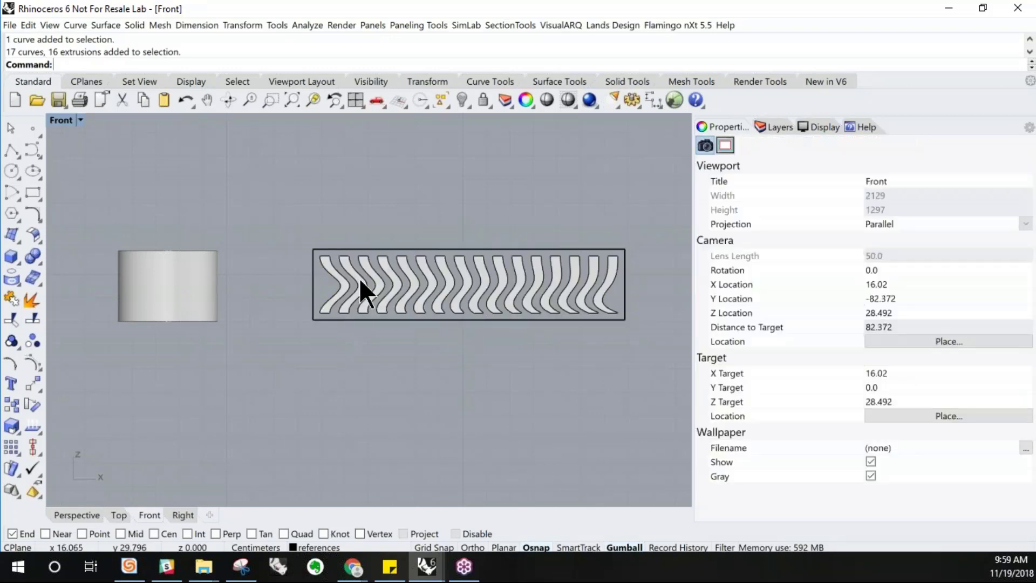
# Explode the rectangular frame around the wavy profiles into four separate segments
pyautogui.click(193, 290)
pyautogui.click(274, 346)
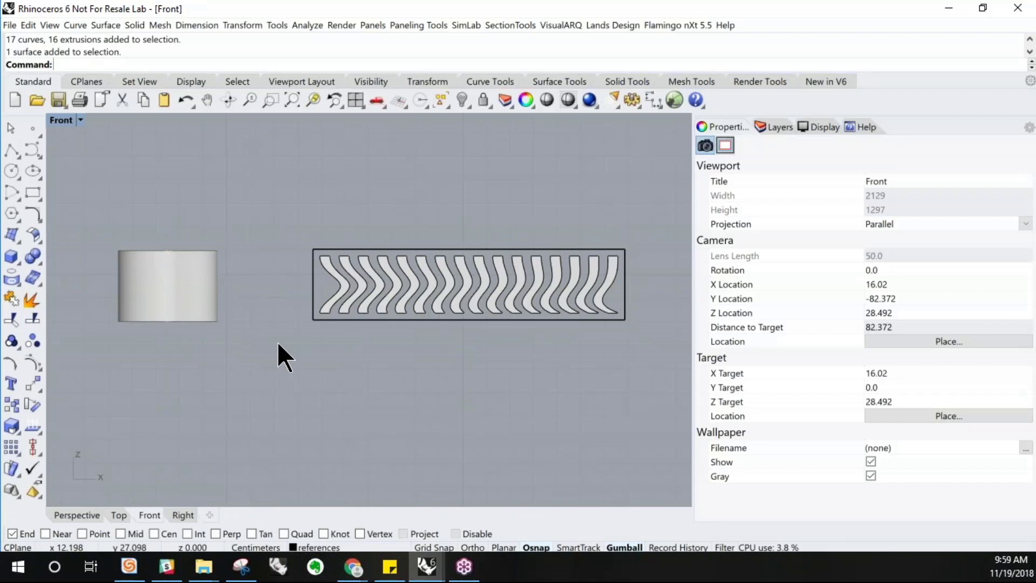
pyautogui.click(316, 319)
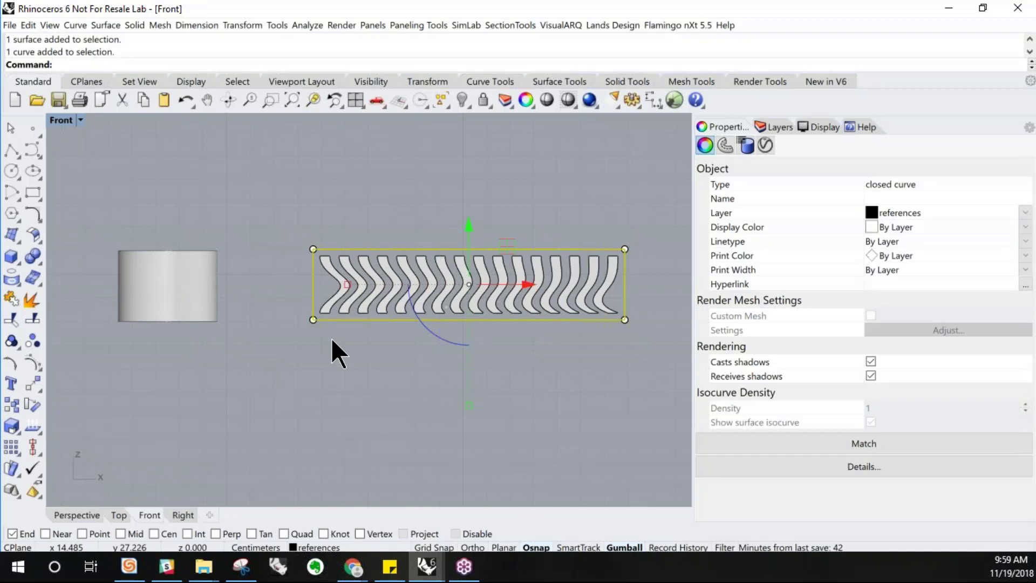
pyautogui.click(332, 338)
pyautogui.click(329, 322)
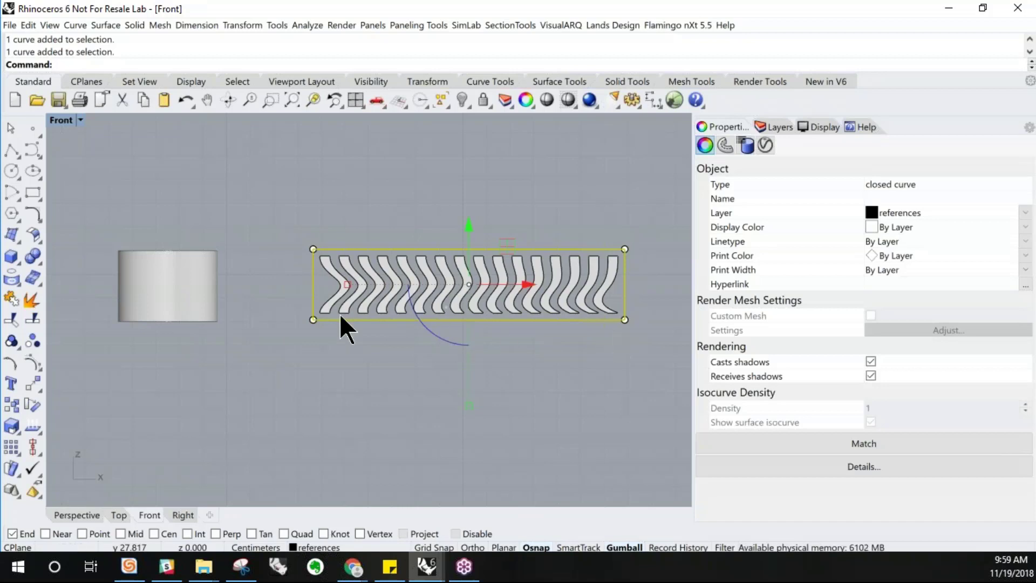
pyautogui.click(27, 302)
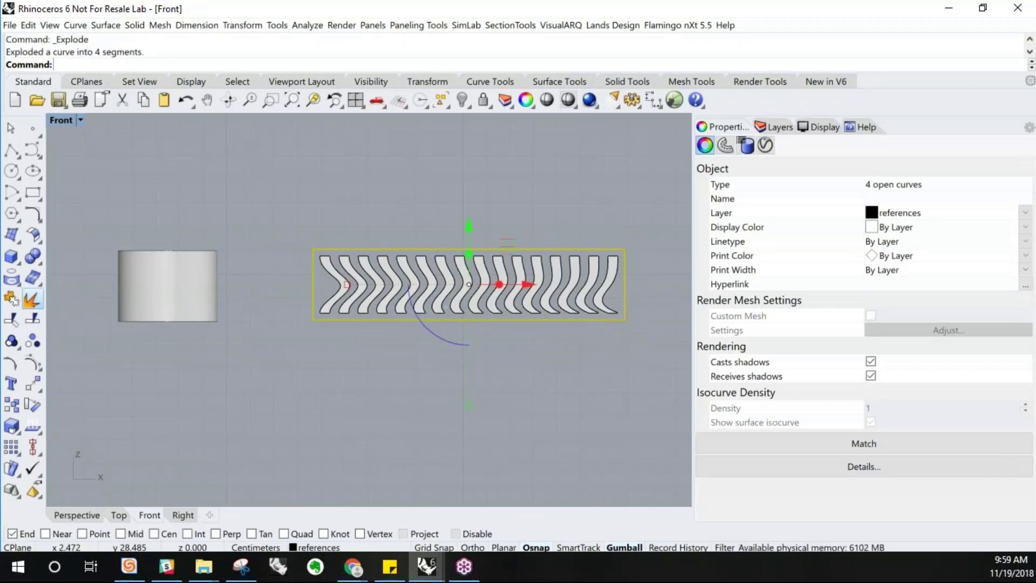
pyautogui.press('Escape')
pyautogui.click(367, 319)
pyautogui.click(393, 320)
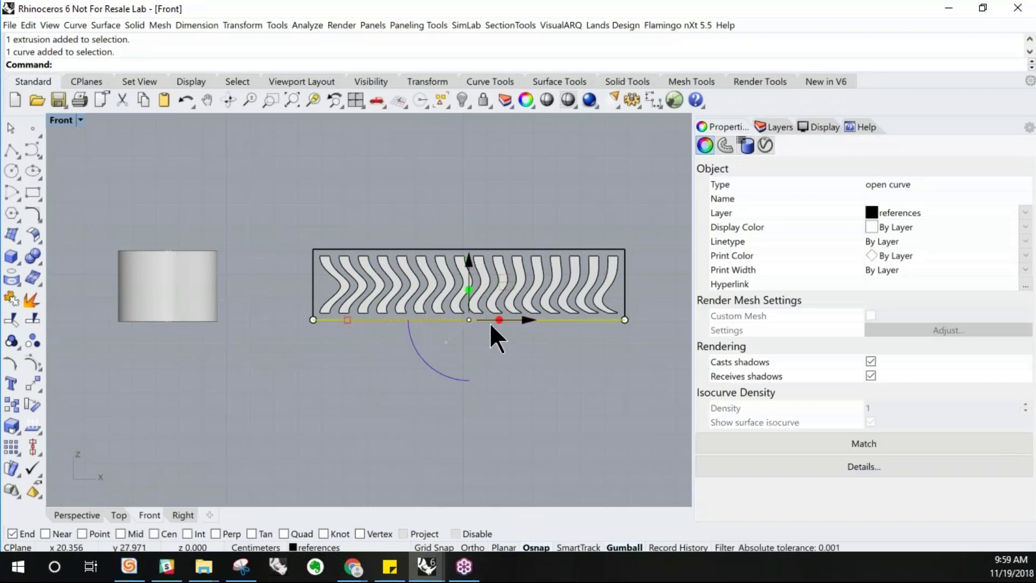
pyautogui.click(615, 348)
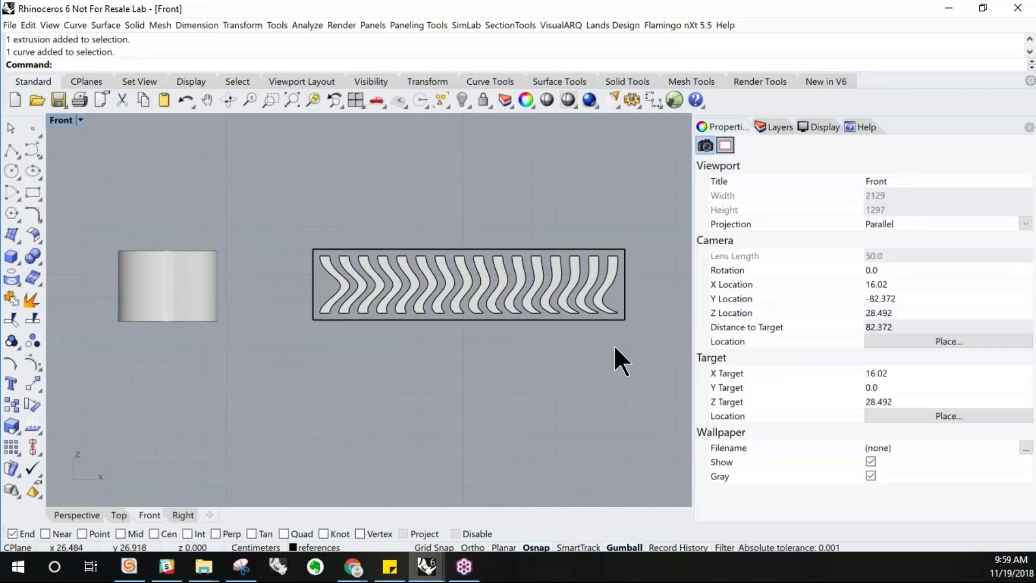
# Flow the wavy pieces along the frame's bottom line onto the cylinder's bottom edge
pyautogui.click(242, 25)
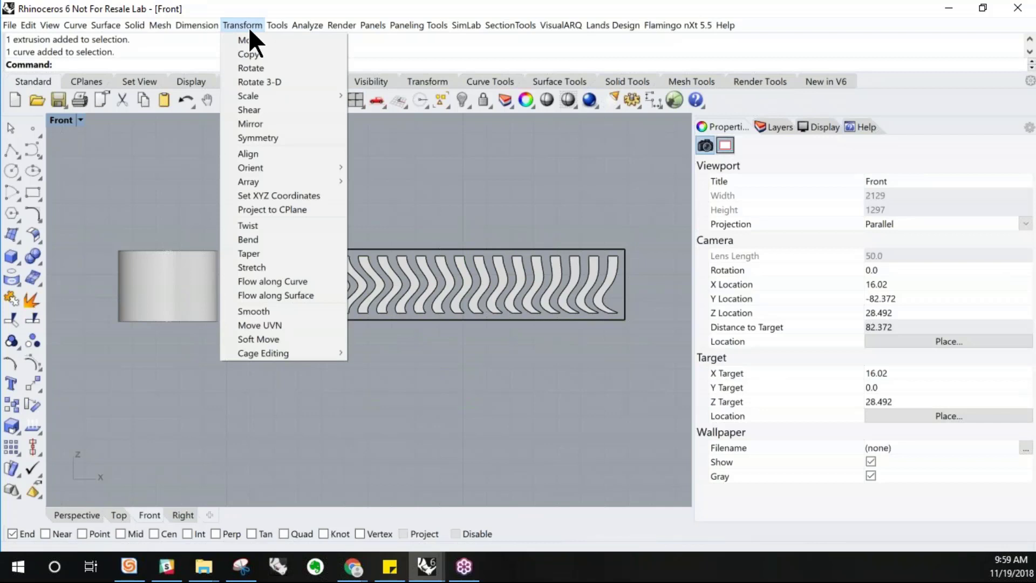
pyautogui.click(280, 283)
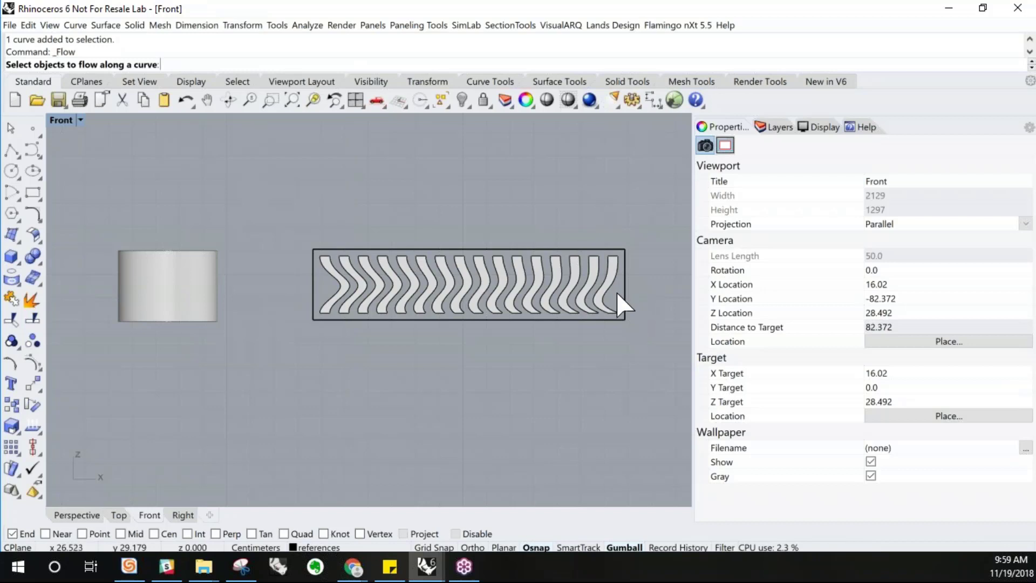
pyautogui.click(333, 273)
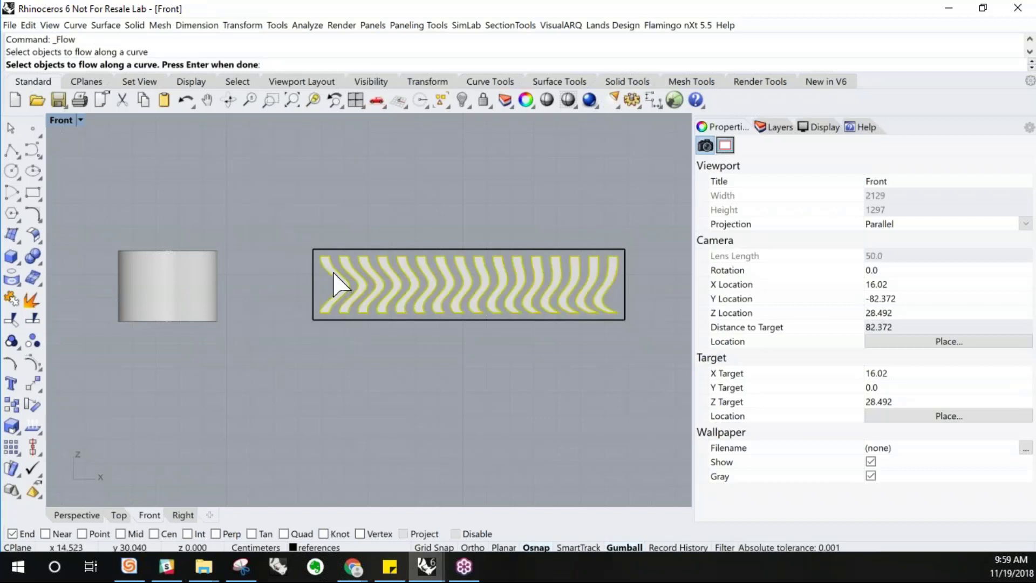
pyautogui.press('Return')
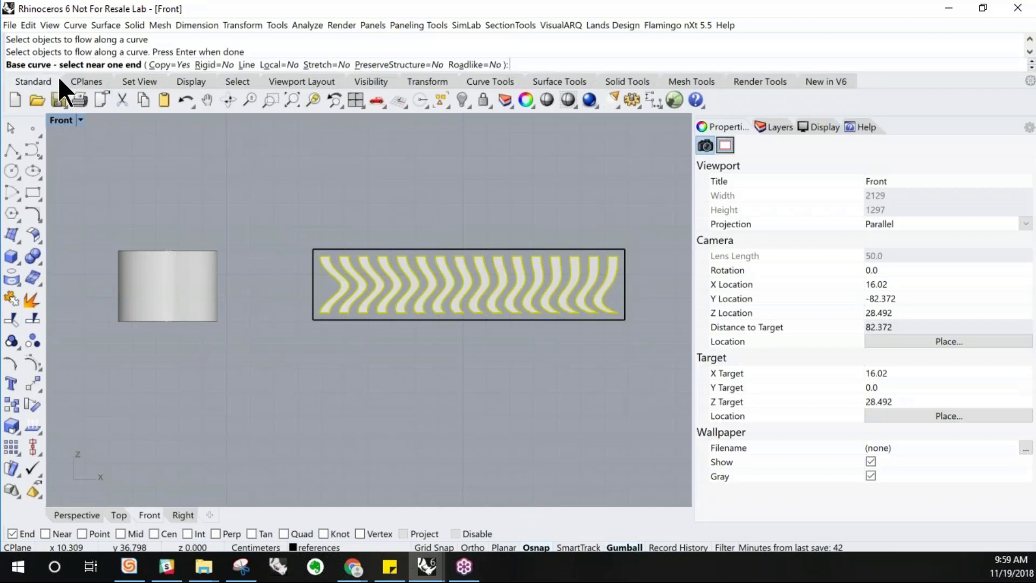
pyautogui.click(321, 322)
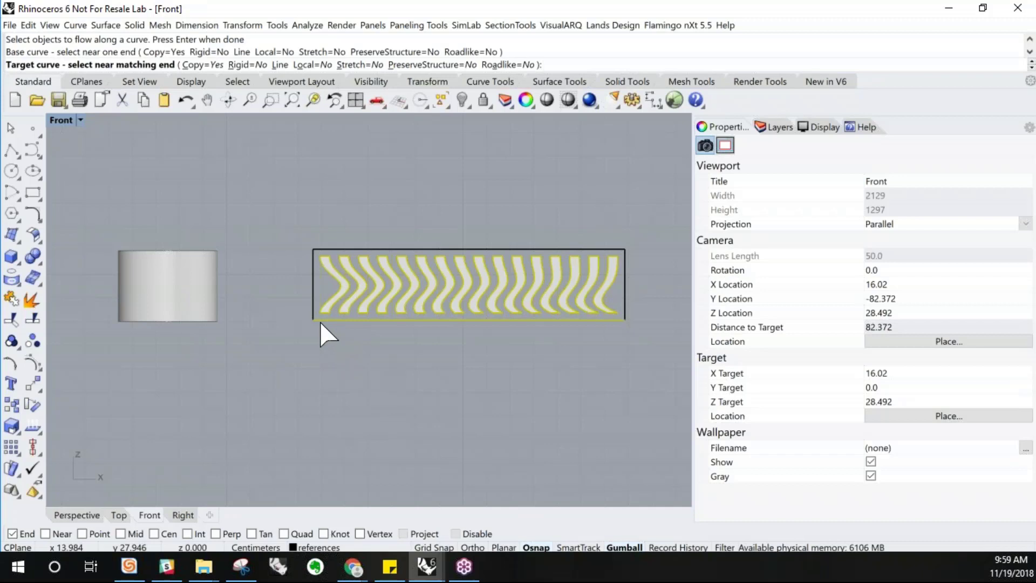
pyautogui.click(123, 325)
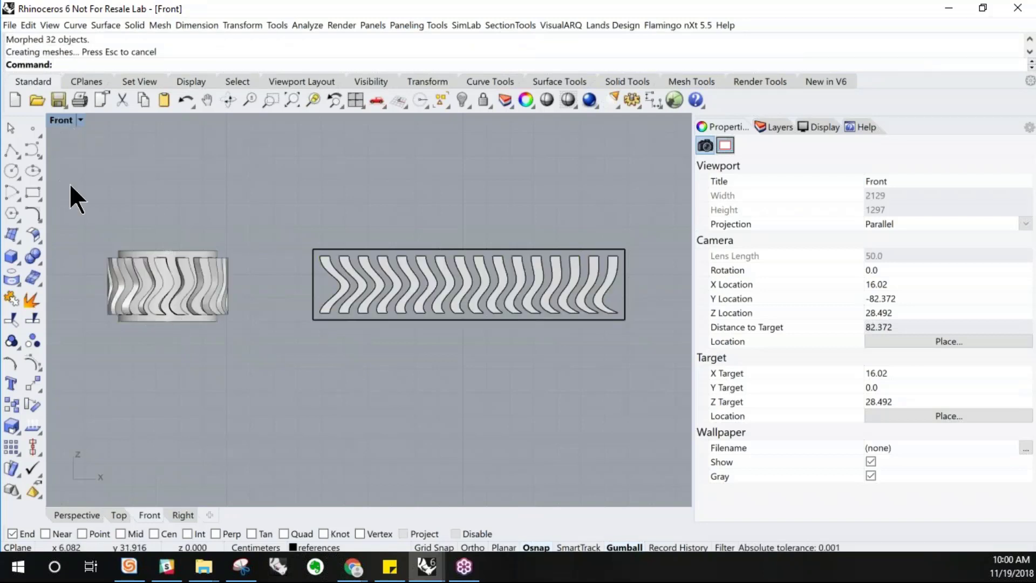
# Inspect the flowed pieces wrapped around the cylinder in the perspective view
pyautogui.doubleClick(53, 121)
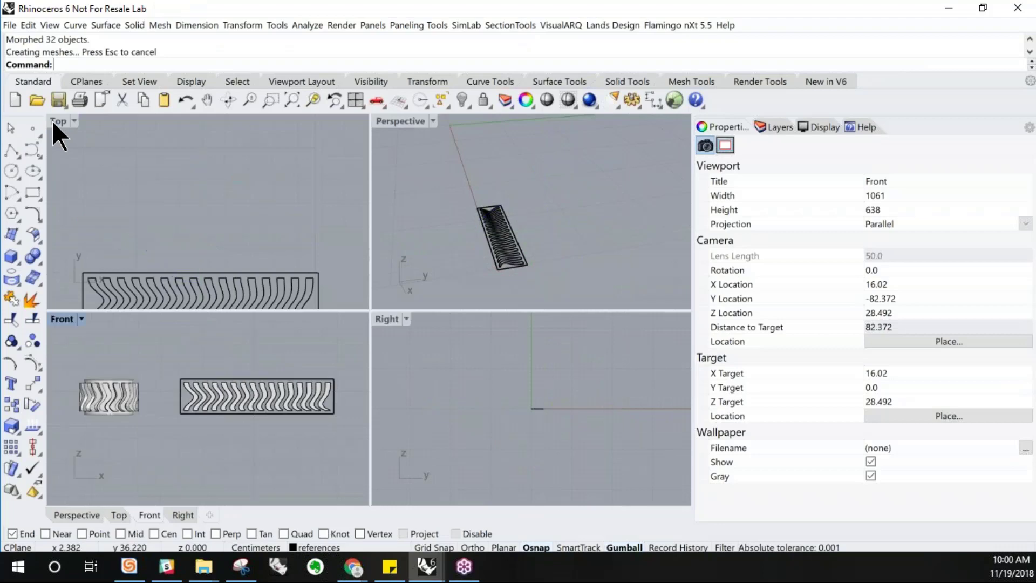
pyautogui.doubleClick(415, 123)
pyautogui.moveTo(419, 289); pyautogui.dragTo(426, 221, button='right')
pyautogui.scroll(10, 370, 277)
pyautogui.moveTo(375, 348); pyautogui.dragTo(382, 290, button='right')
pyautogui.scroll(-5, 382, 290)
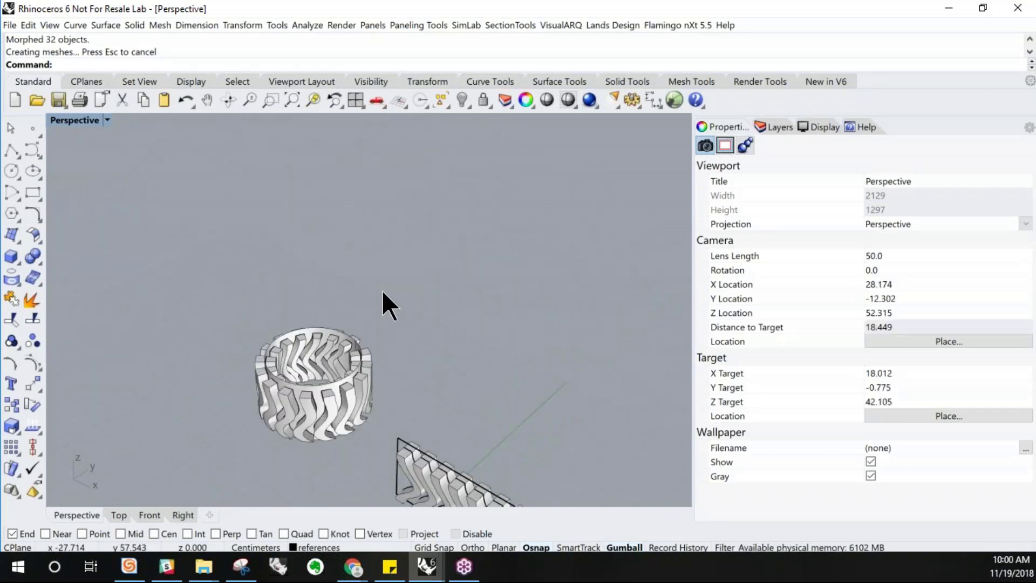
pyautogui.moveTo(373, 459); pyautogui.dragTo(202, 230)
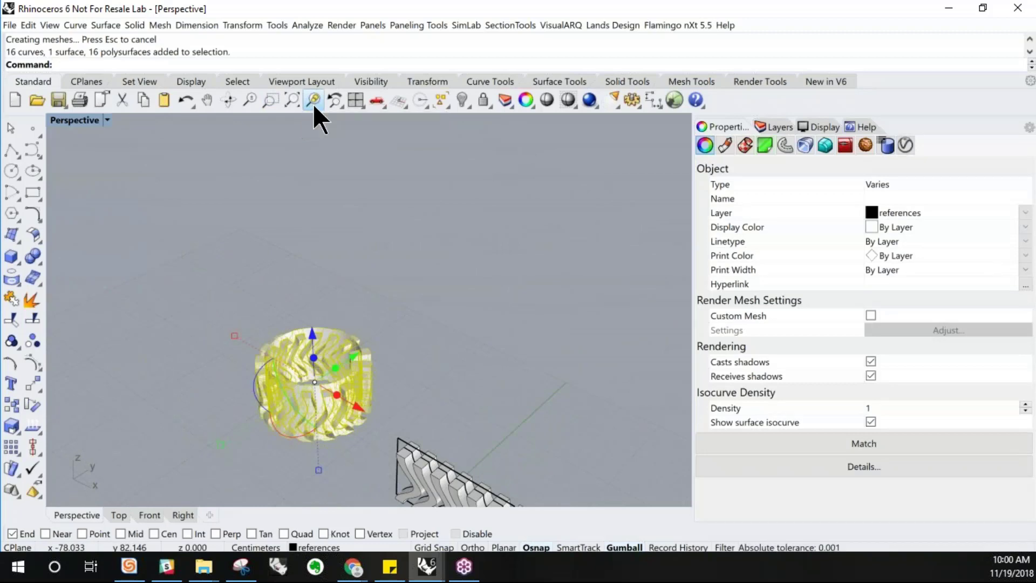
pyautogui.click(313, 102)
pyautogui.moveTo(346, 305); pyautogui.dragTo(405, 308, button='right')
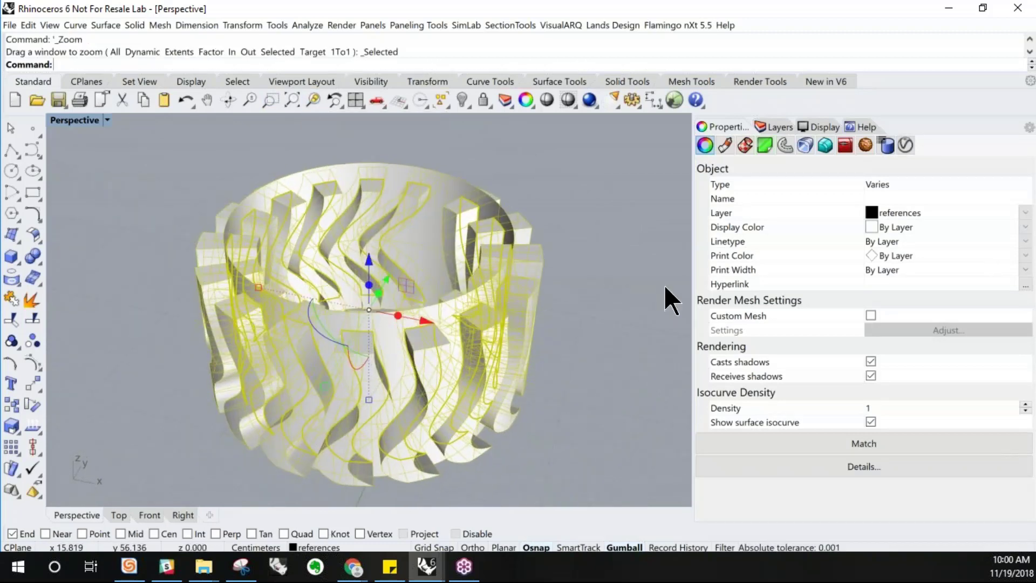
pyautogui.click(665, 286)
pyautogui.moveTo(462, 323)
pyautogui.mouseDown(button='right')
pyautogui.moveTo(498, 364)
pyautogui.moveTo(475, 340)
pyautogui.moveTo(412, 319)
pyautogui.moveTo(448, 317)
pyautogui.mouseUp(button='right')
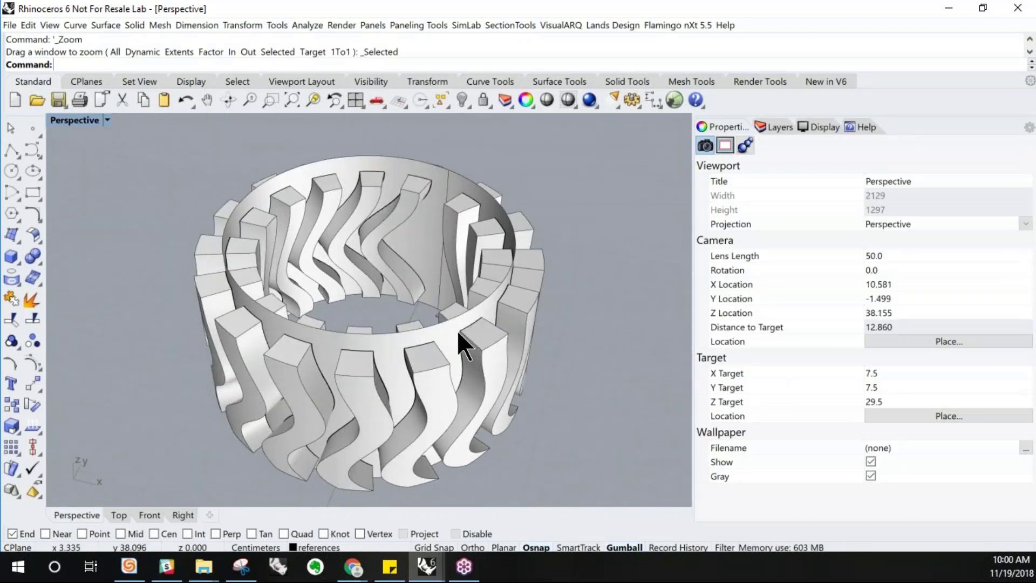
# Cap the planar holes of the cylinder surface to make it a closed solid
pyautogui.click(385, 343)
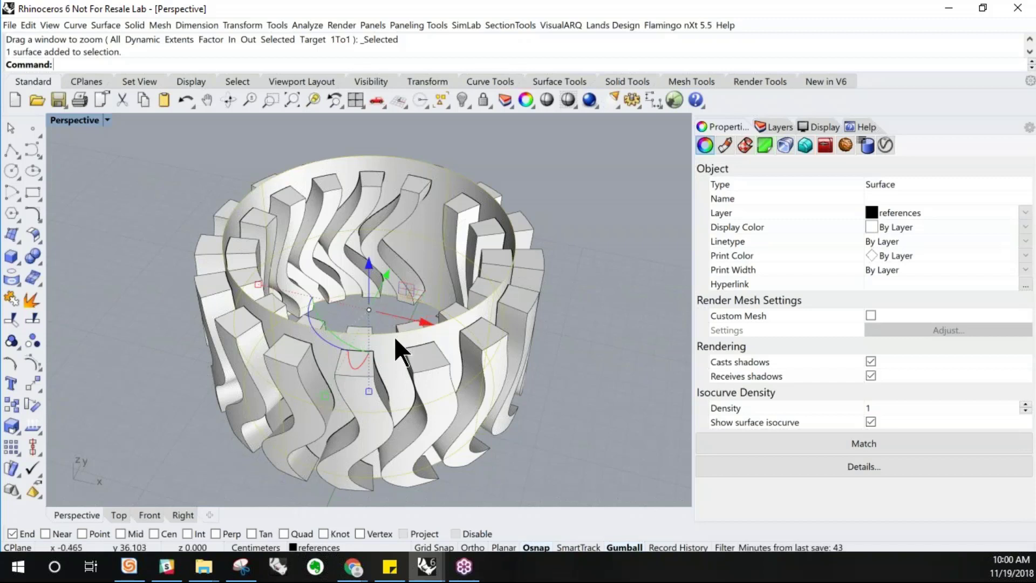
pyautogui.moveTo(394, 336); pyautogui.dragTo(425, 364, button='right')
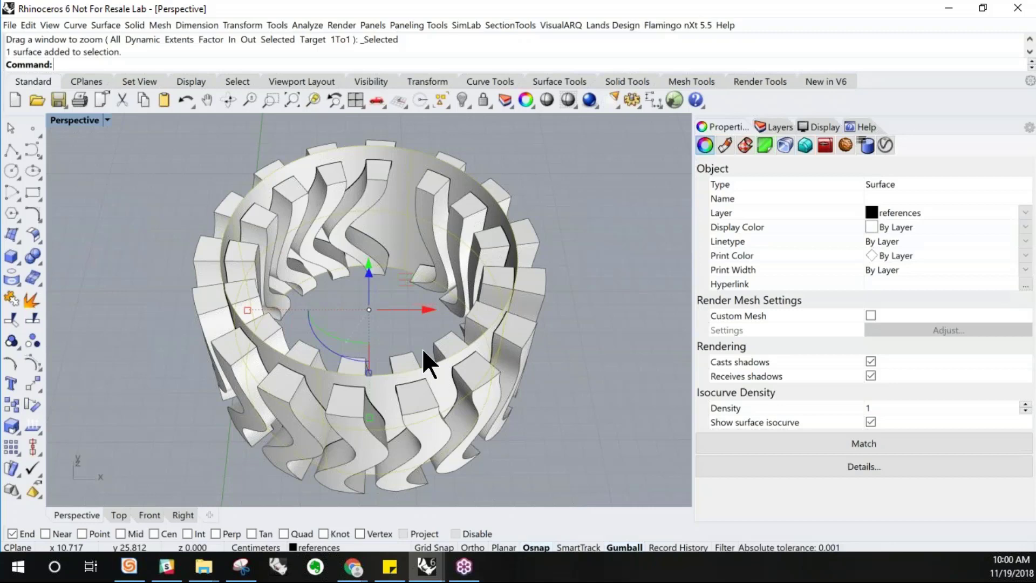
pyautogui.moveTo(422, 349); pyautogui.dragTo(422, 328, button='right')
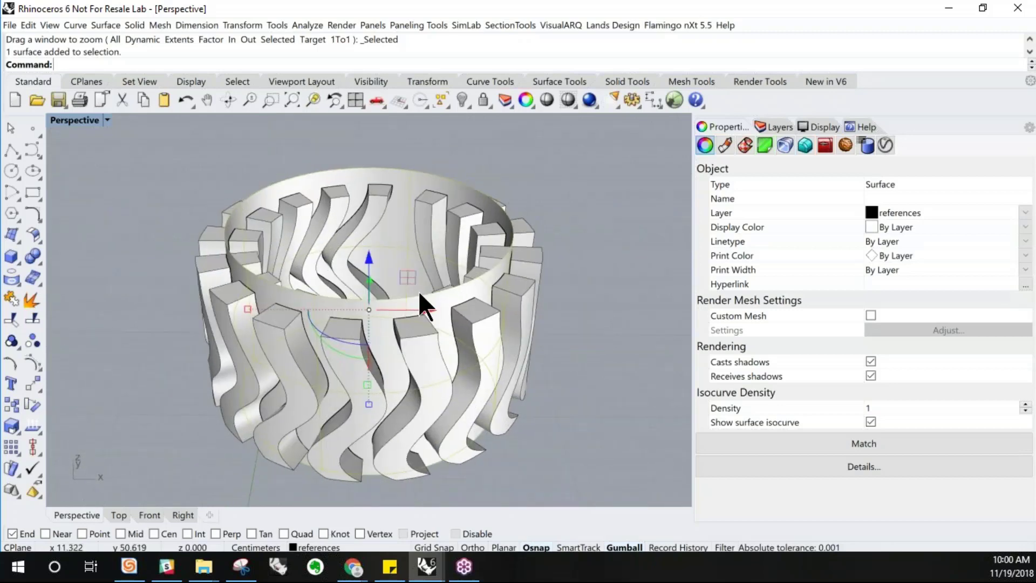
pyautogui.press('Escape')
pyautogui.click(135, 25)
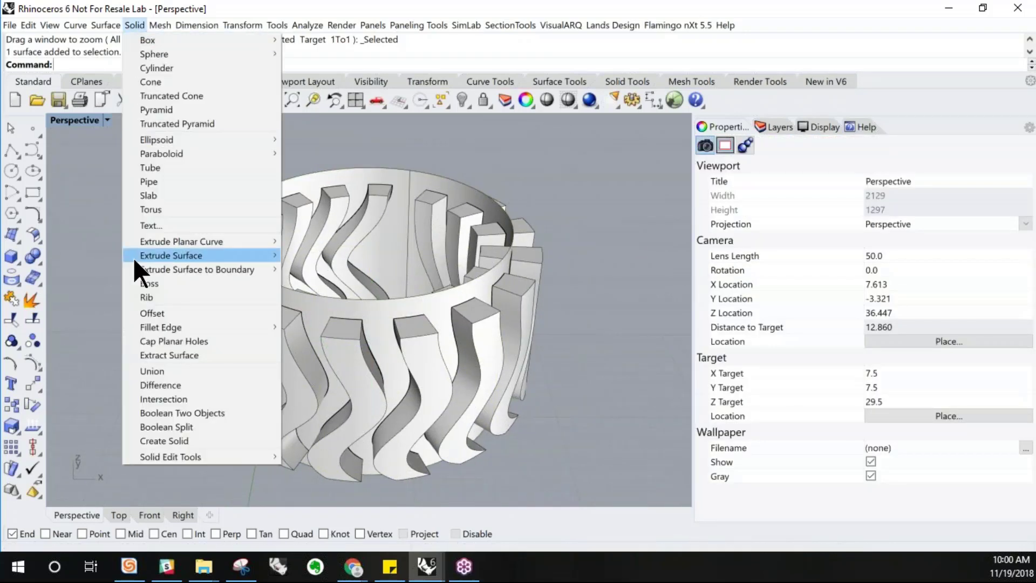
pyautogui.click(160, 341)
pyautogui.click(362, 324)
pyautogui.press('Return')
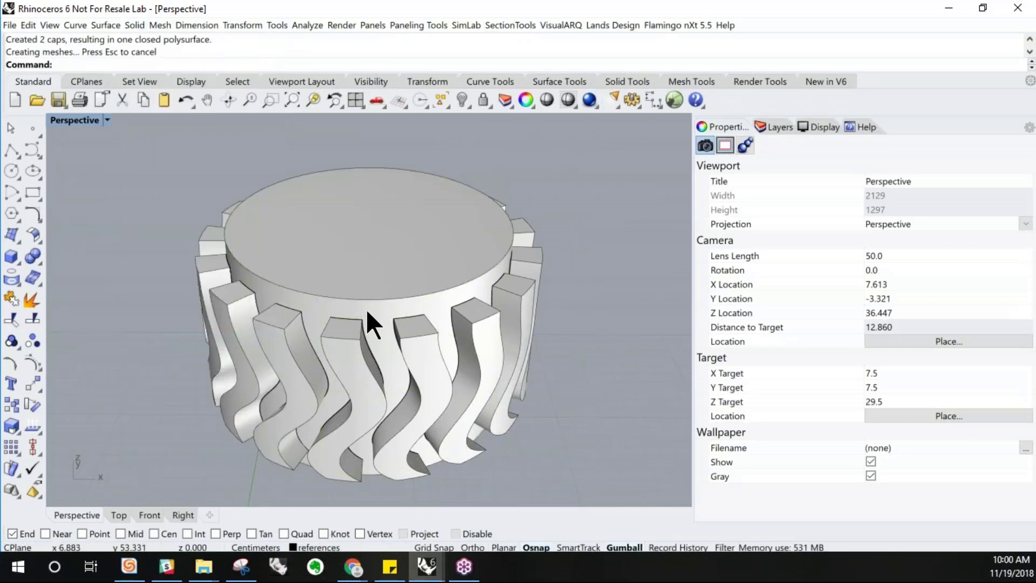
# Start the Shell command on the capped cylinder
pyautogui.moveTo(371, 300); pyautogui.dragTo(385, 237, button='right')
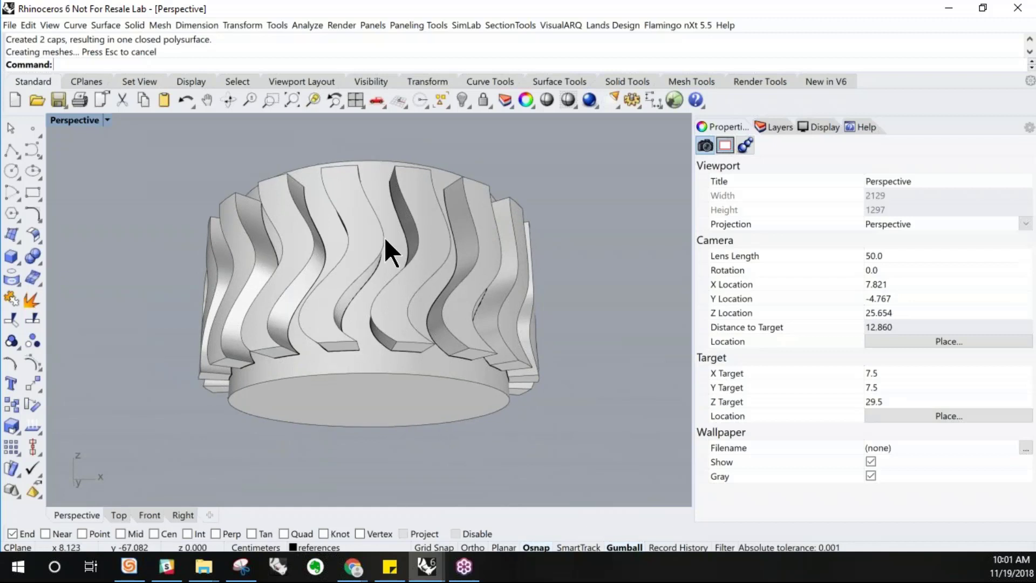
pyautogui.write('hell')
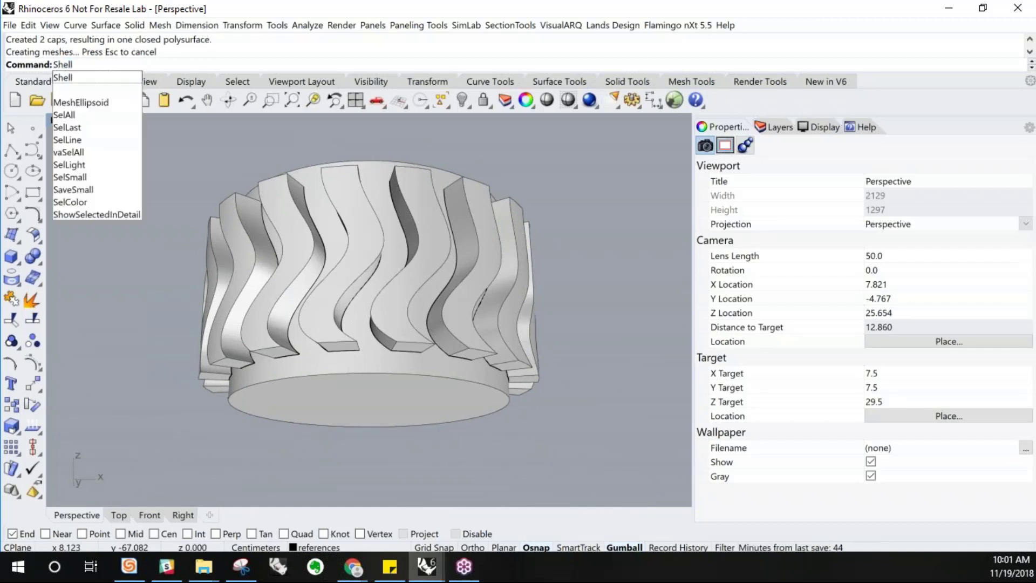
pyautogui.press('Return')
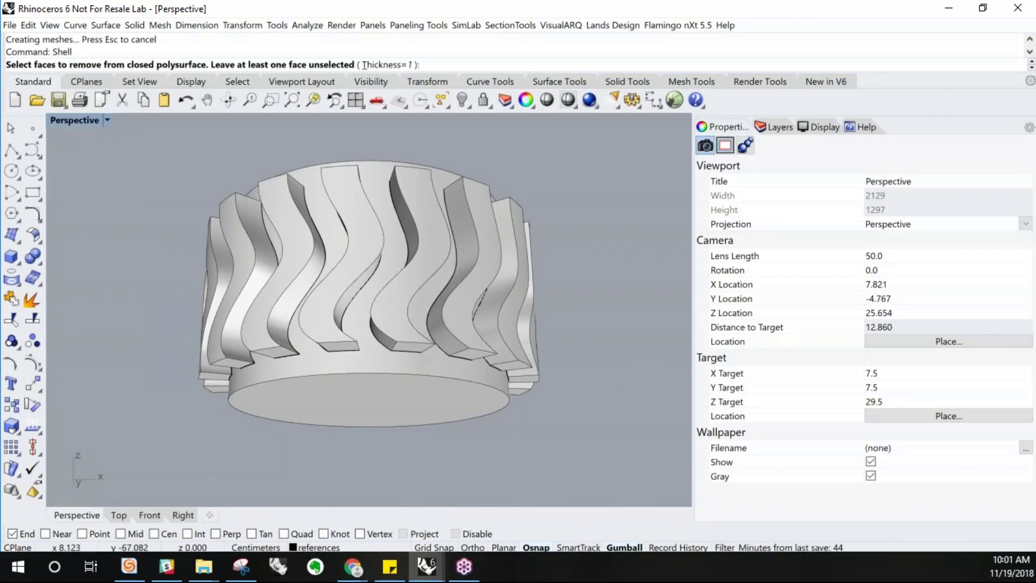
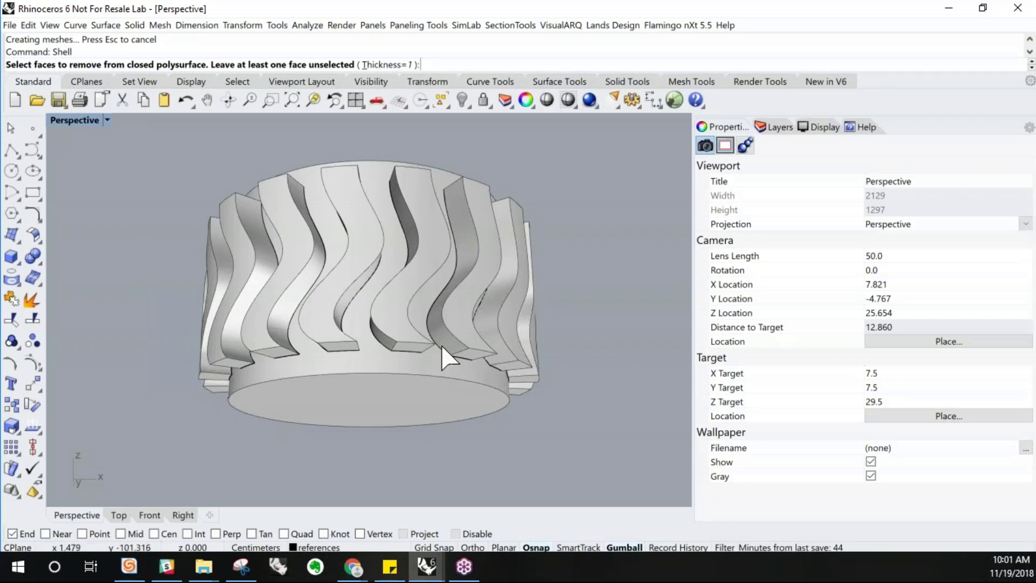
# Shell the capped cylinder with a thickness of 0.2, removing its bottom face
pyautogui.moveTo(446, 354); pyautogui.dragTo(429, 334, button='right')
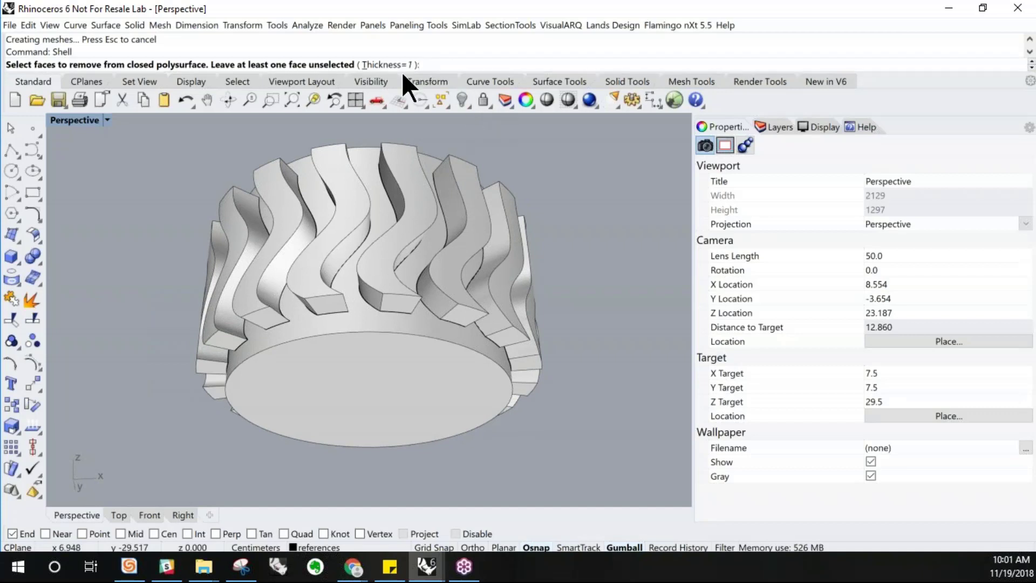
pyautogui.write('.2')
pyautogui.press('Return')
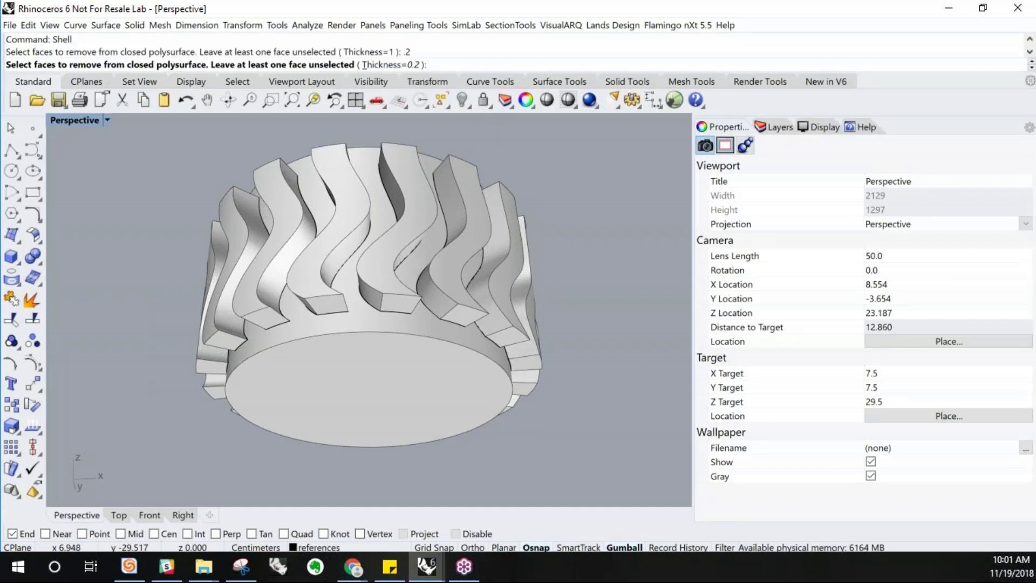
pyautogui.moveTo(360, 347)
pyautogui.mouseDown(button='right')
pyautogui.moveTo(367, 386)
pyautogui.moveTo(343, 348)
pyautogui.moveTo(354, 352)
pyautogui.mouseUp(button='right')
pyautogui.click(358, 356)
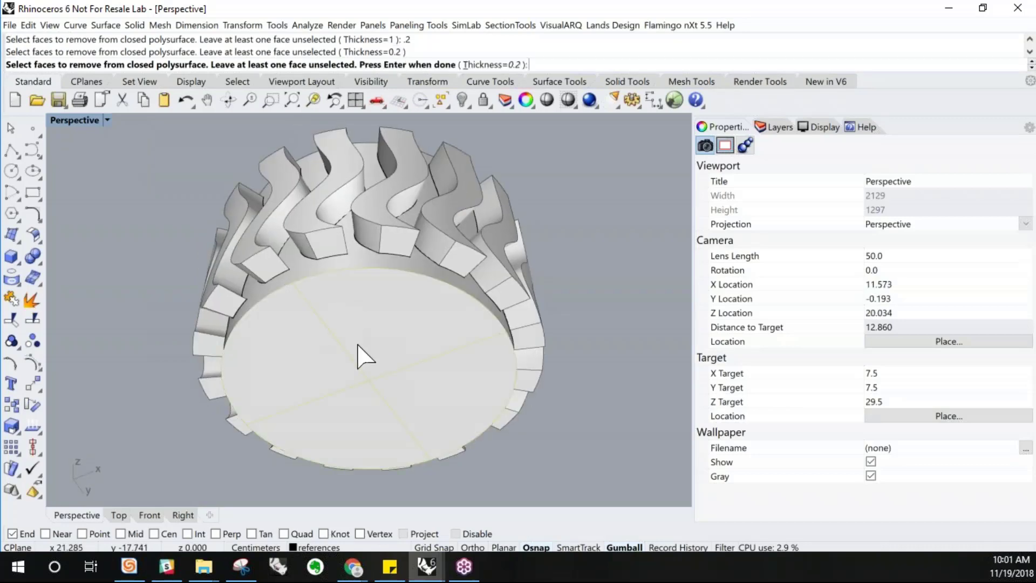
pyautogui.press('Return')
# Inspect the shelled cylinder and wavy pieces in Ghosted display mode, then return to Shaded mode
pyautogui.moveTo(358, 348); pyautogui.dragTo(382, 261, button='right')
pyautogui.click(382, 261)
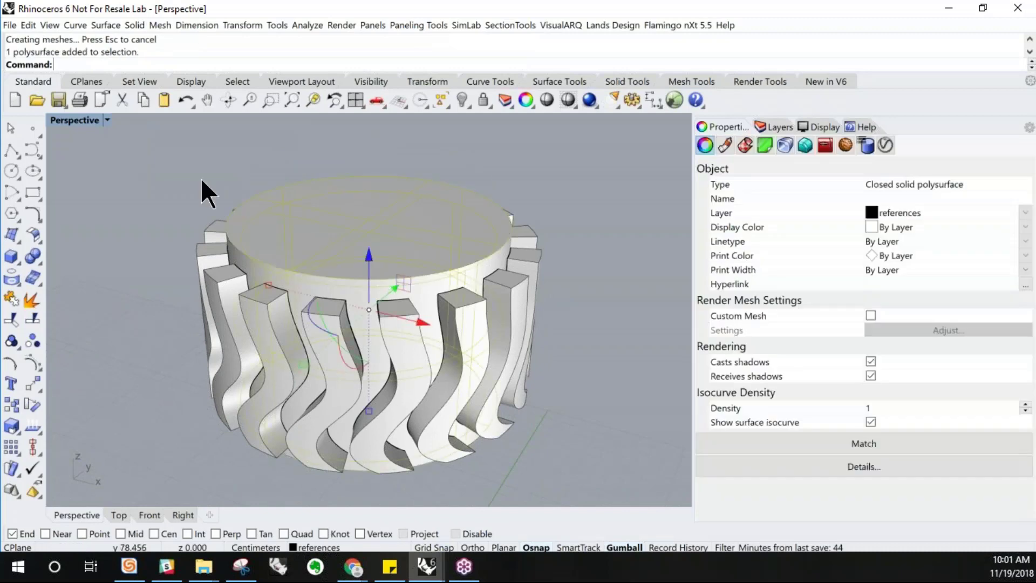
pyautogui.click(108, 121)
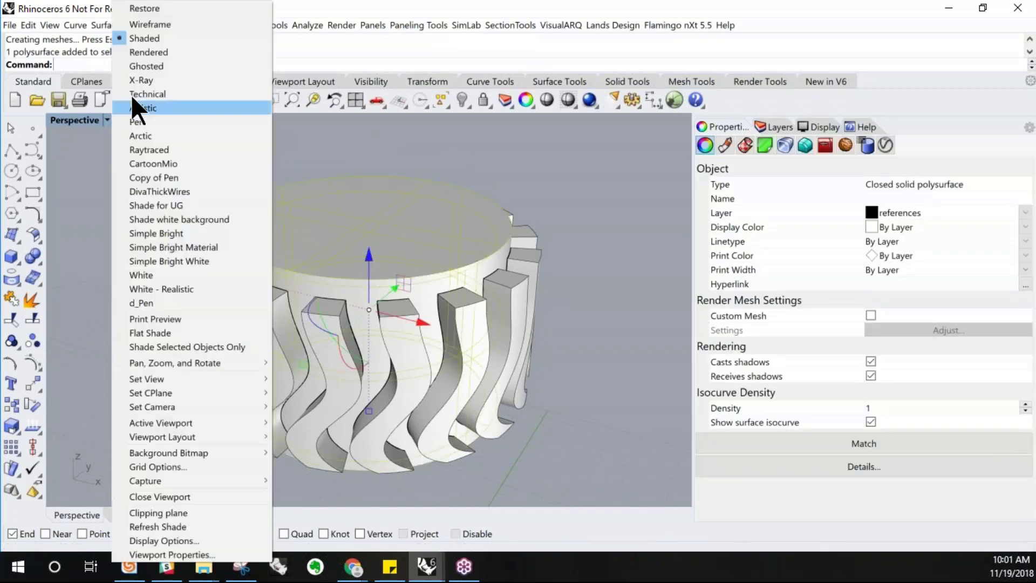
pyautogui.click(147, 60)
pyautogui.moveTo(323, 281); pyautogui.dragTo(267, 198, button='right')
pyautogui.scroll(2, 306, 250)
pyautogui.scroll(4, 222, 201)
pyautogui.scroll(-7, 267, 198)
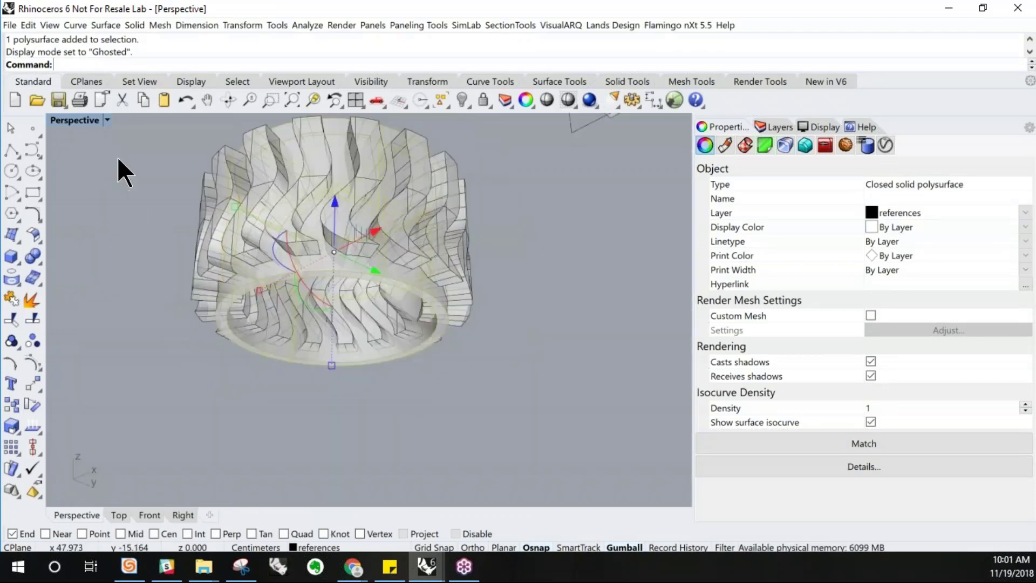
pyautogui.click(112, 121)
pyautogui.click(108, 121)
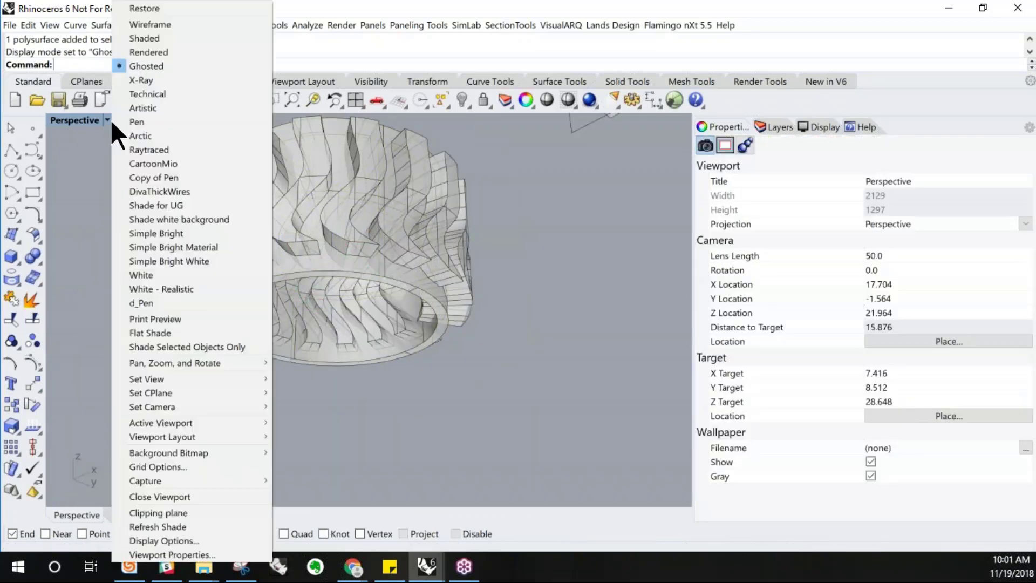
pyautogui.click(147, 48)
pyautogui.click(273, 224)
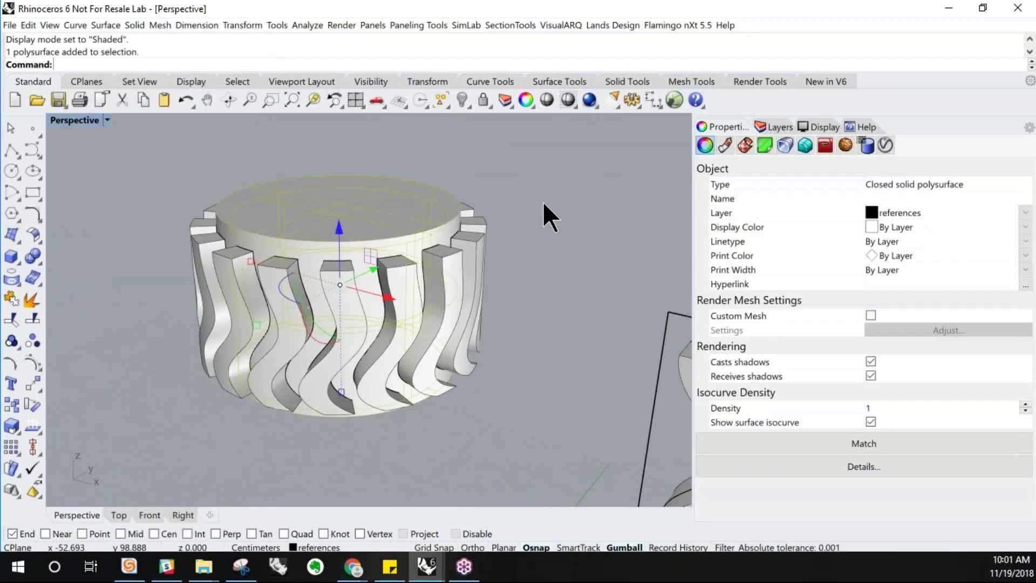
pyautogui.moveTo(398, 253); pyautogui.dragTo(402, 319, button='right')
pyautogui.press('Escape')
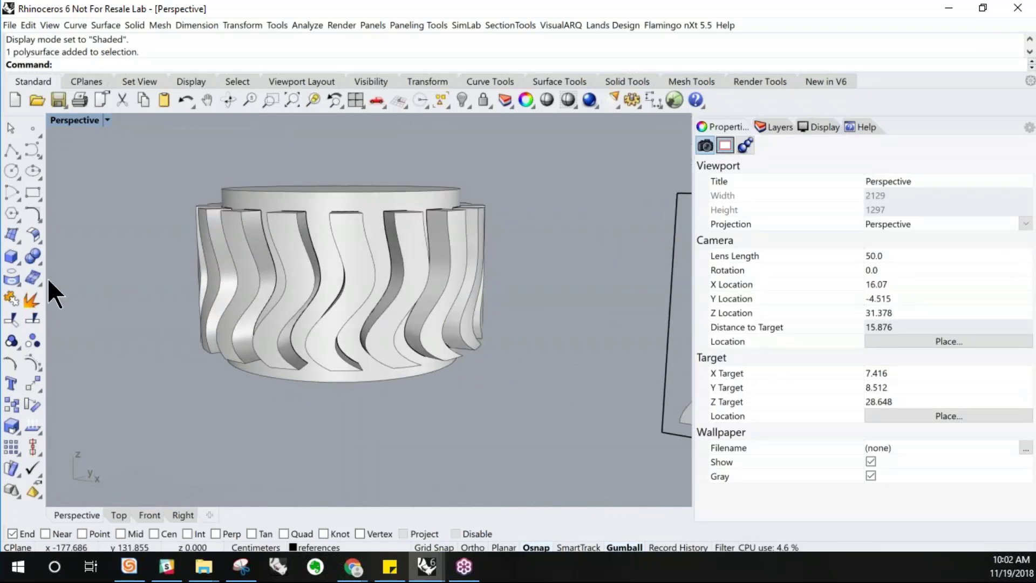
# Subtract the wavy pieces from the shelled cylinder with Boolean Difference
pyautogui.click(40, 261)
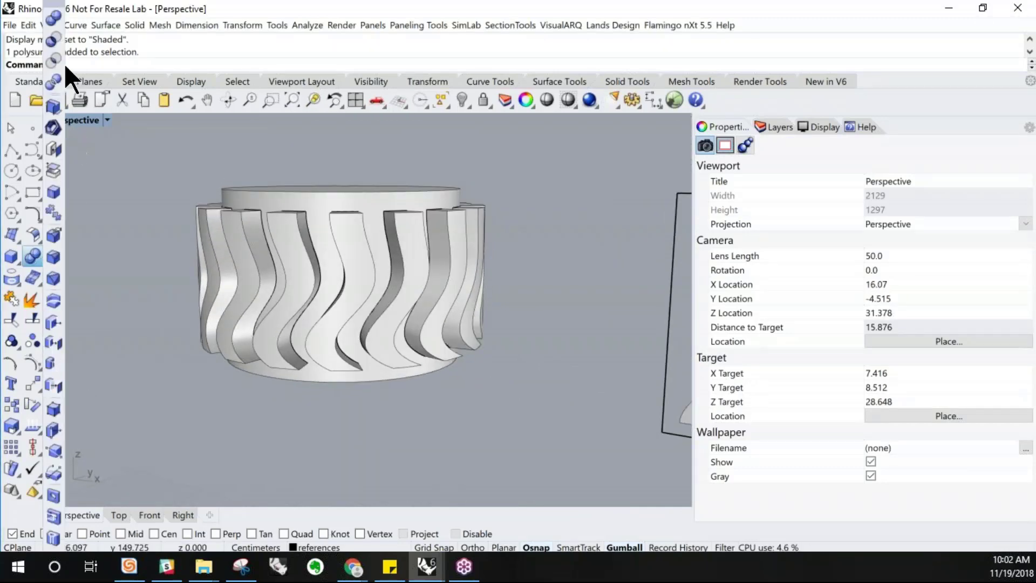
pyautogui.click(60, 40)
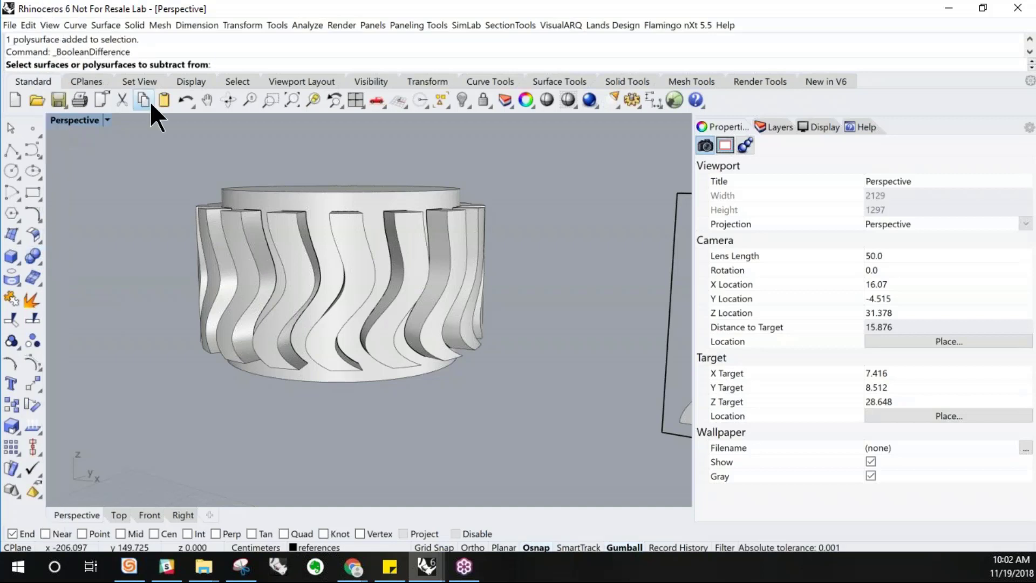
pyautogui.click(364, 379)
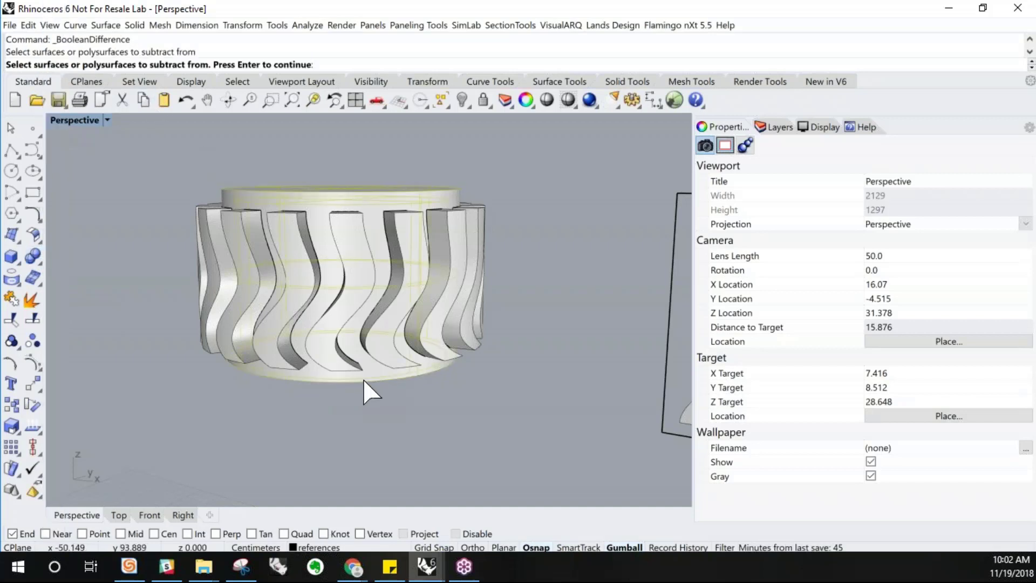
pyautogui.press('Return')
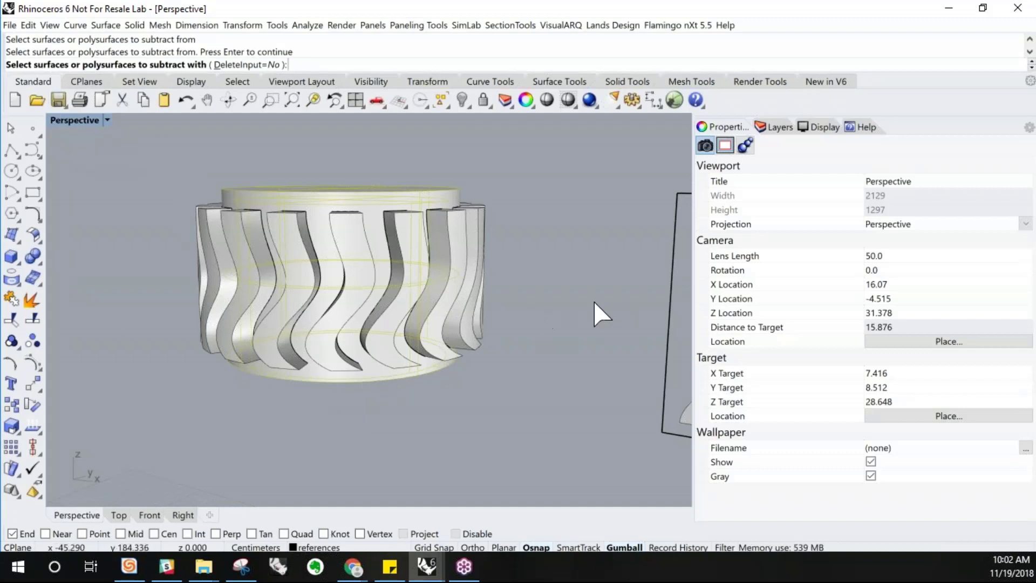
pyautogui.moveTo(356, 279); pyautogui.dragTo(128, 275)
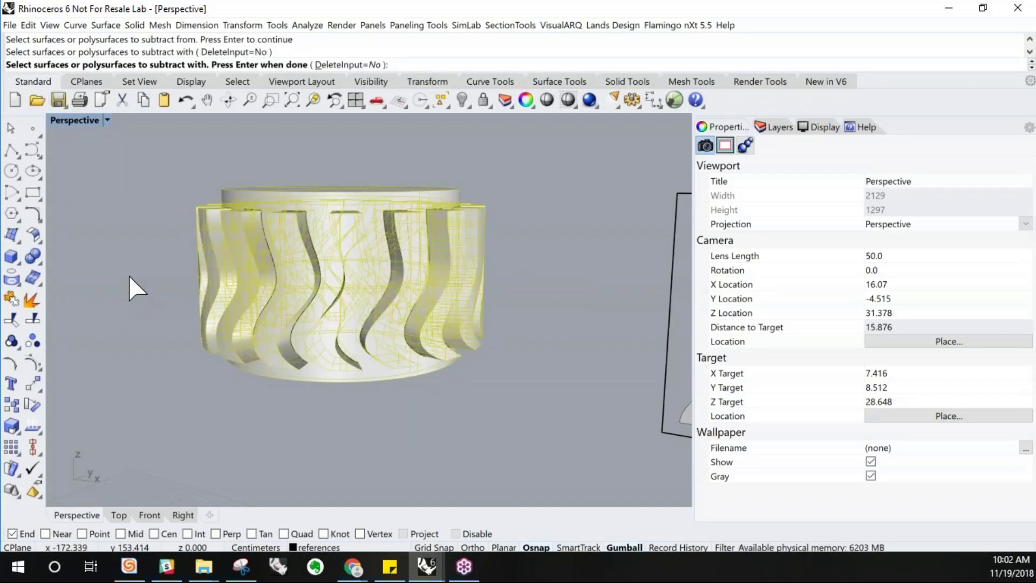
pyautogui.moveTo(128, 274); pyautogui.dragTo(302, 301, button='right')
pyautogui.press('Return')
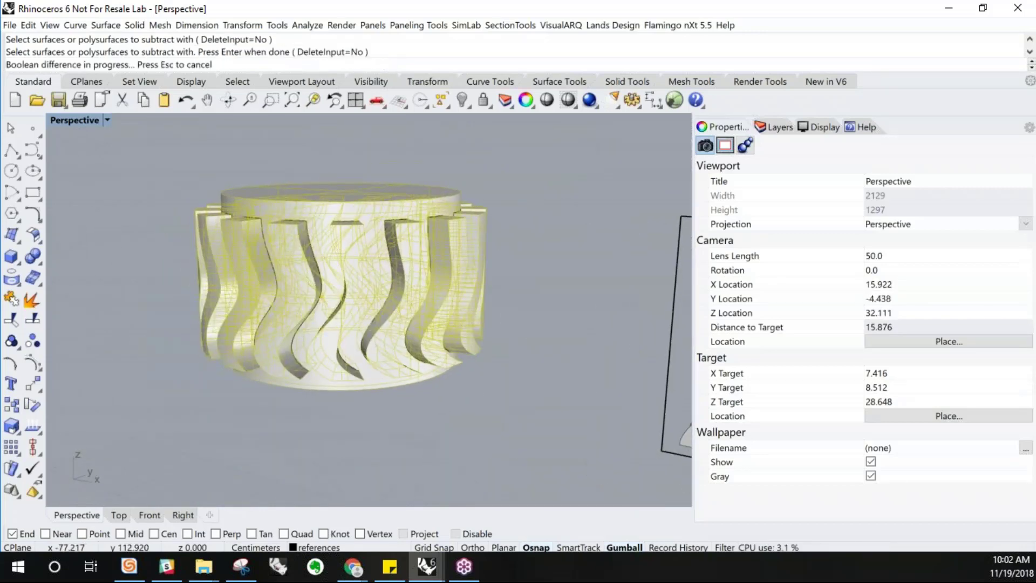
# Delete one wavy piece, then undo the deletion and the Boolean Difference
pyautogui.click(294, 284)
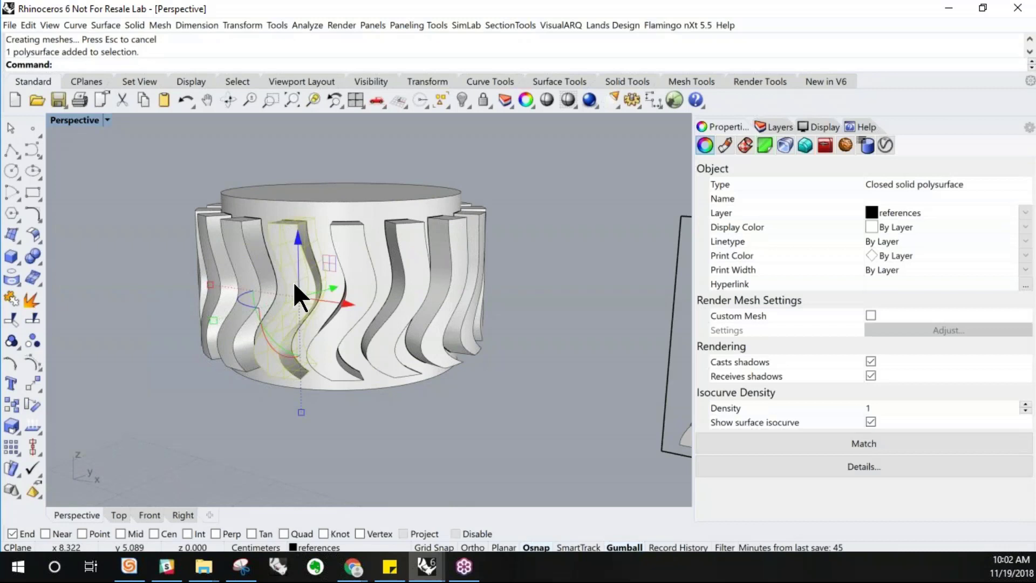
pyautogui.press('Delete')
pyautogui.moveTo(303, 287); pyautogui.dragTo(323, 292, button='right')
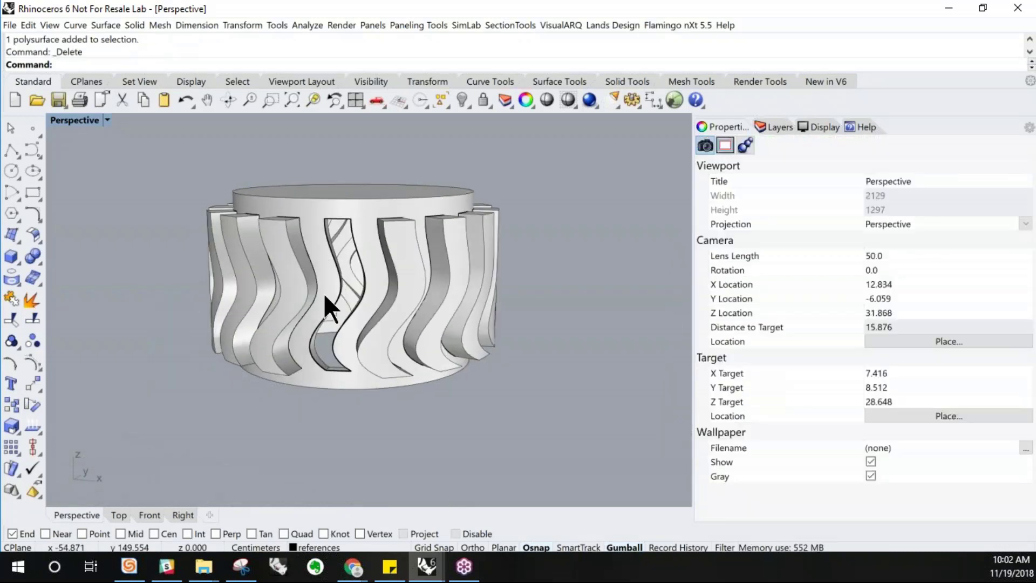
pyautogui.hotkey('ctrl', 'z')
pyautogui.hotkey('ctrl', 'z')
pyautogui.press('Escape')
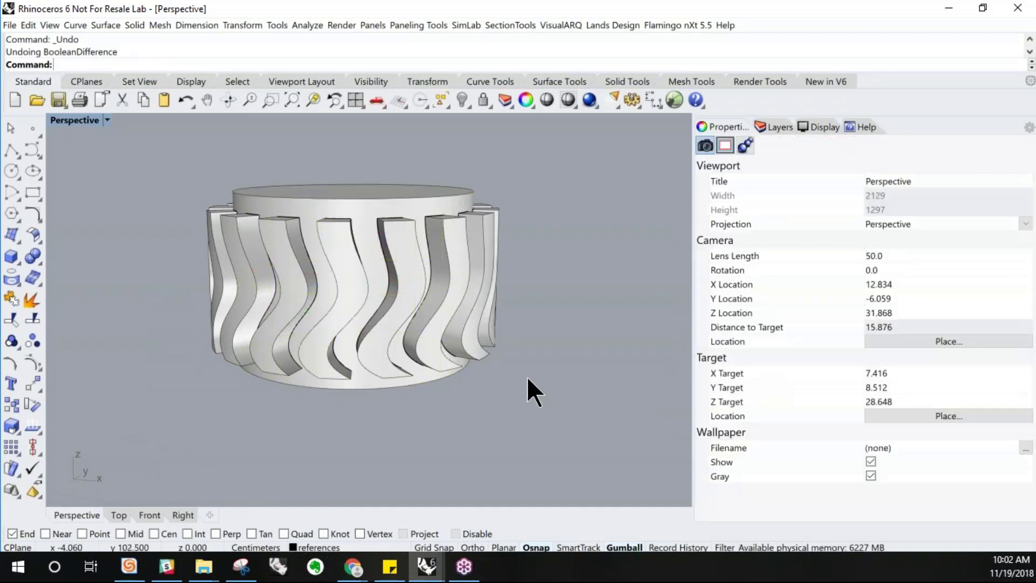
# Boolean-subtract the wavy pieces from the shelled cylinder with DeleteInput set to Yes
pyautogui.rightClick(185, 183)
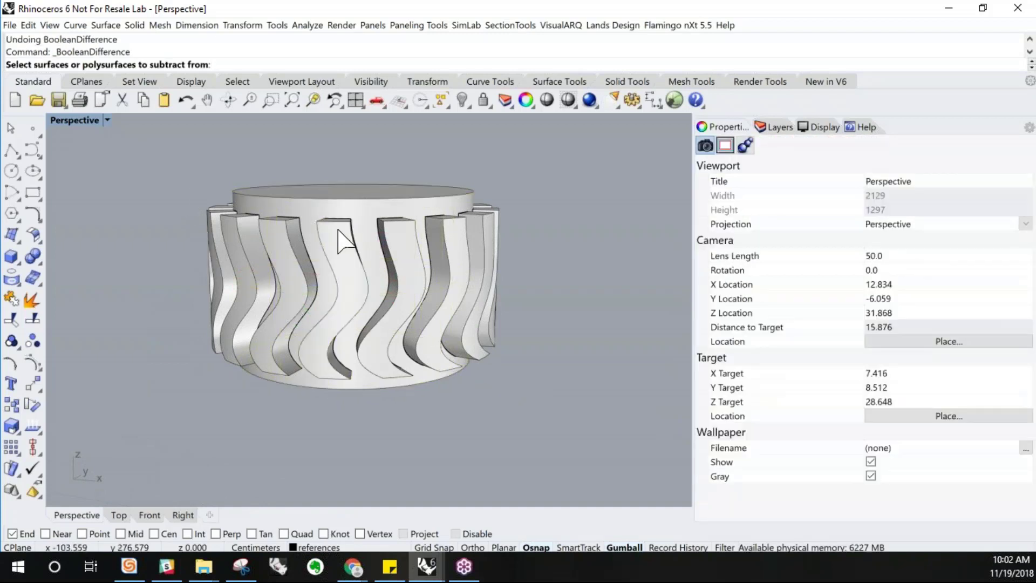
pyautogui.click(350, 210)
pyautogui.rightClick(350, 212)
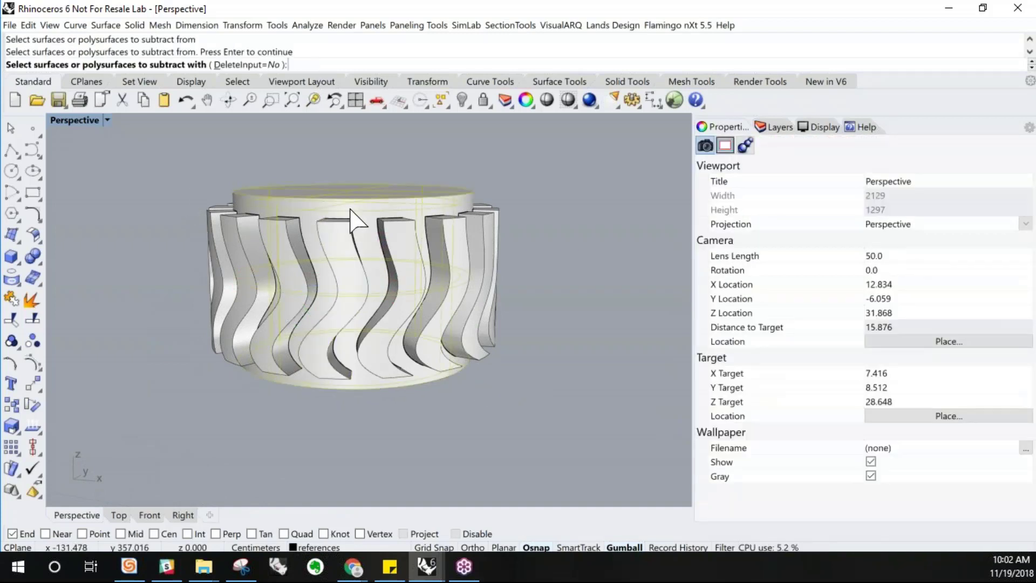
pyautogui.moveTo(520, 281); pyautogui.dragTo(117, 255)
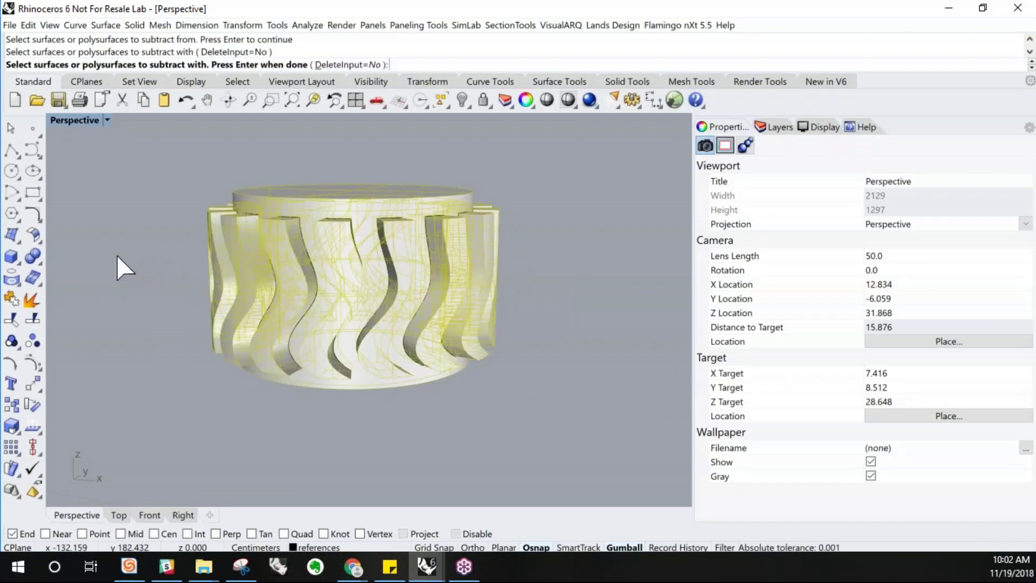
pyautogui.click(342, 65)
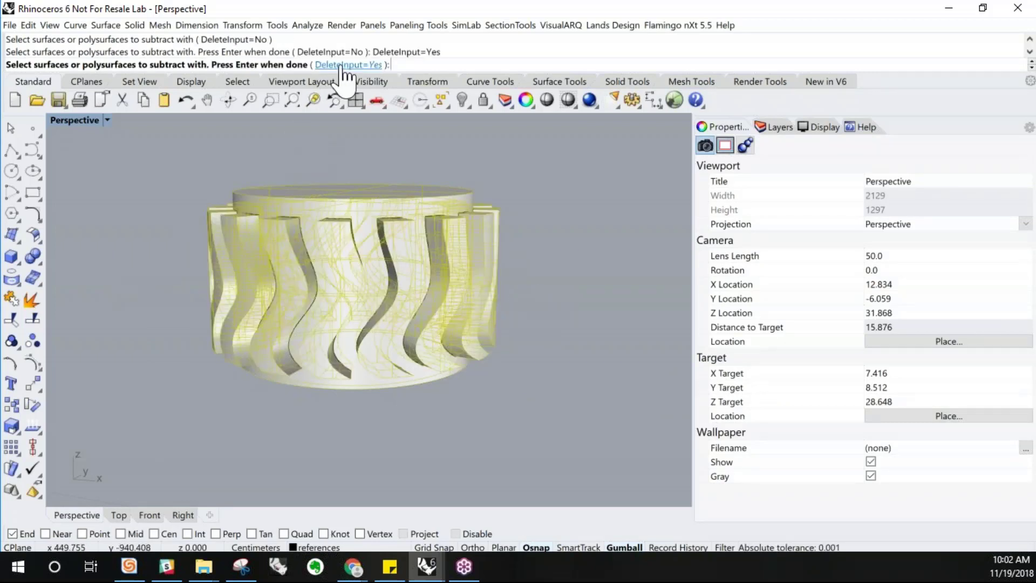
pyautogui.press('Return')
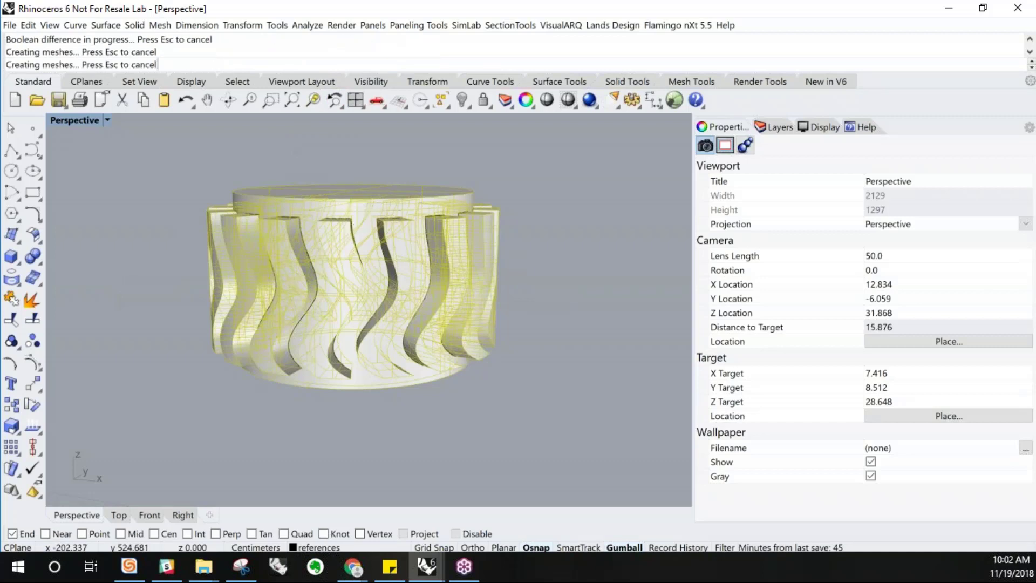
pyautogui.moveTo(360, 247); pyautogui.dragTo(375, 144, button='right')
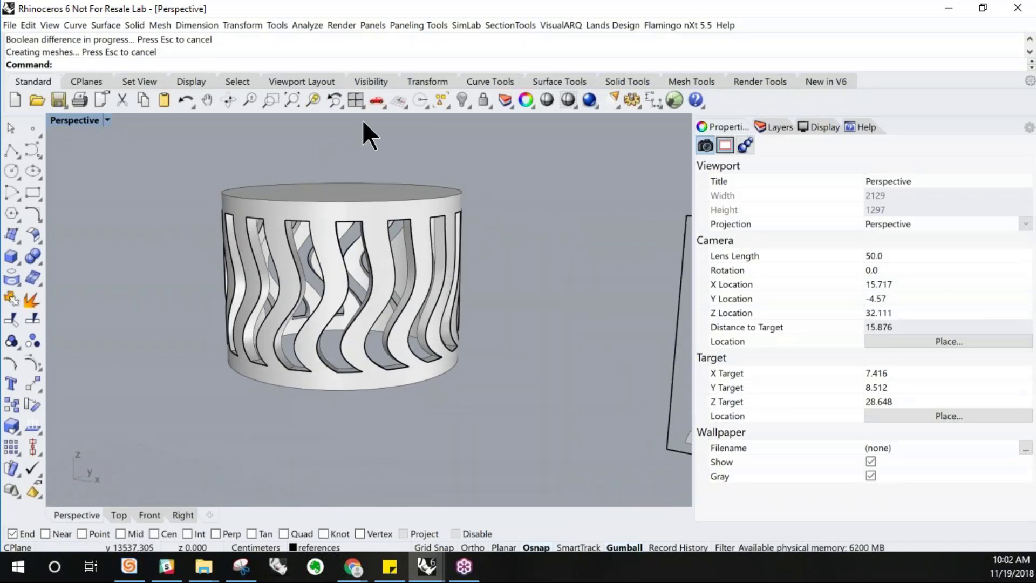
# Show all hidden objects of the lantern model
pyautogui.rightClick(459, 99)
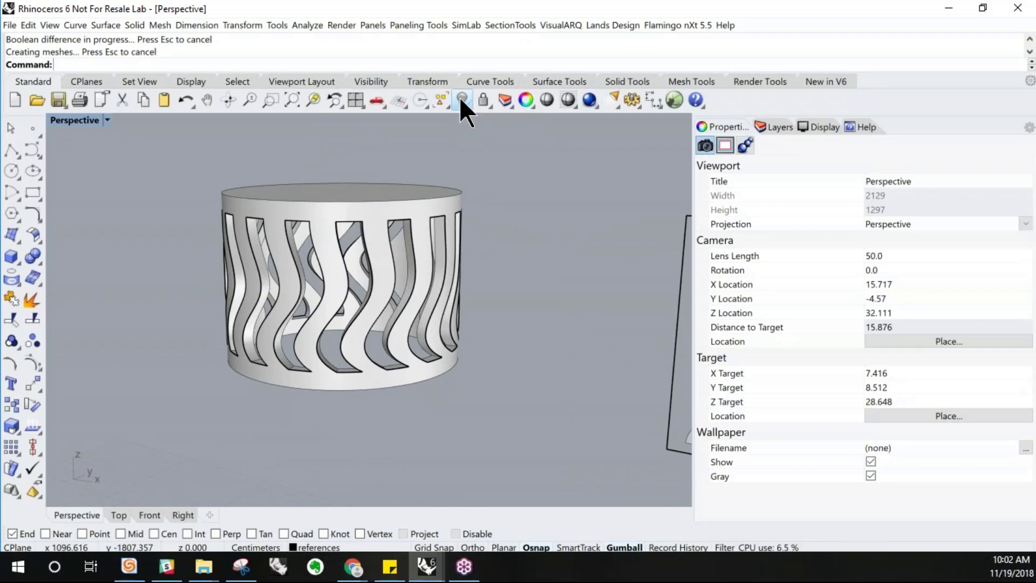
pyautogui.scroll(-10, 338, 239)
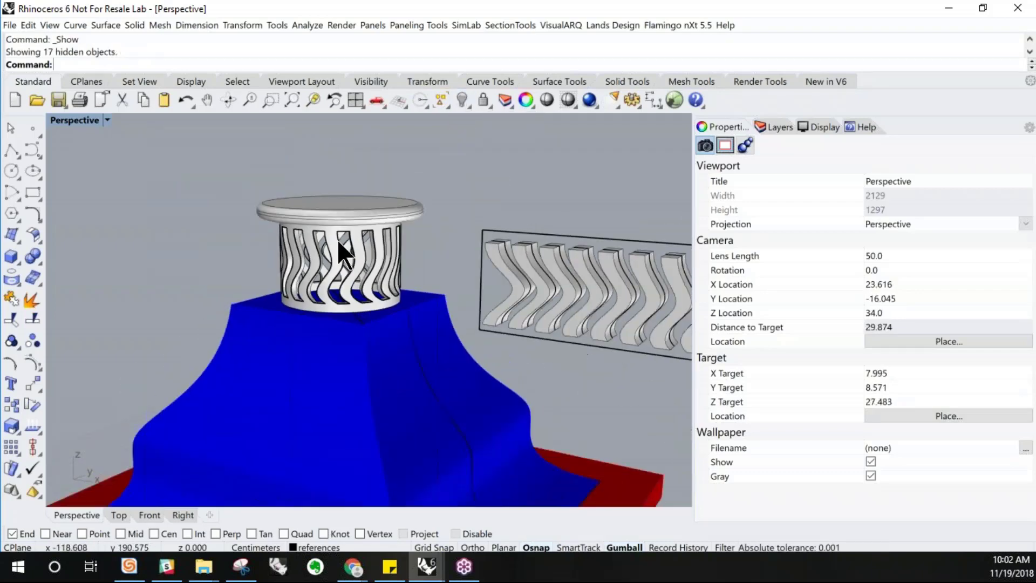
# Examine the whole lantern with the perforated cylinder sitting on the roof
pyautogui.moveTo(369, 319); pyautogui.dragTo(373, 273, button='right')
pyautogui.scroll(5, 372, 243)
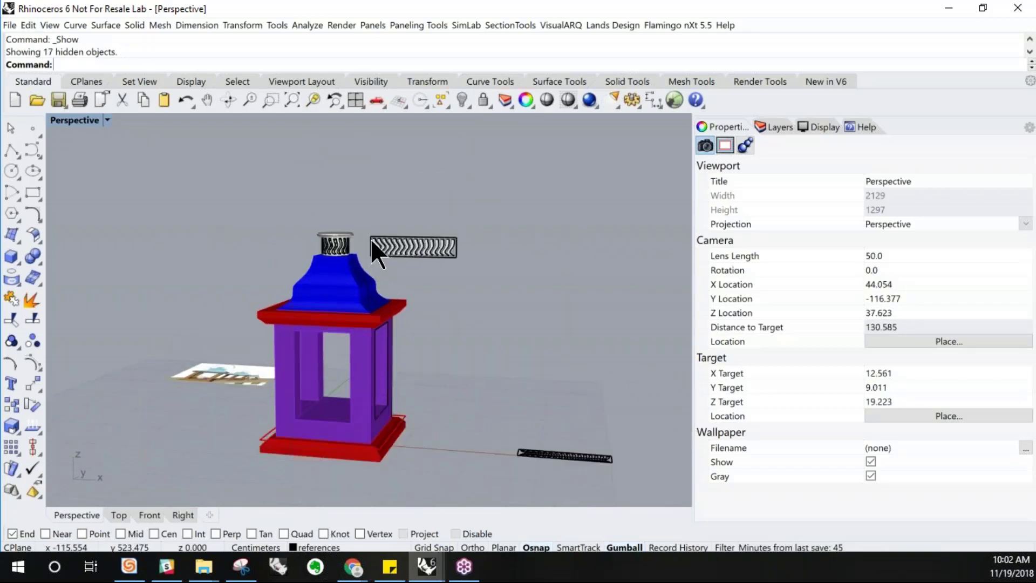
pyautogui.moveTo(369, 203)
pyautogui.mouseDown()
pyautogui.moveTo(521, 294)
pyautogui.moveTo(640, 286)
pyautogui.moveTo(394, 198)
pyautogui.moveTo(358, 196)
pyautogui.mouseUp()
pyautogui.scroll(-5, 359, 200)
pyautogui.moveTo(462, 227); pyautogui.dragTo(579, 250)
pyautogui.moveTo(577, 160); pyautogui.dragTo(580, 413)
pyautogui.press('Escape')
pyautogui.scroll(8, 329, 367)
pyautogui.moveTo(329, 368); pyautogui.dragTo(375, 380, button='right')
pyautogui.scroll(-6, 376, 380)
pyautogui.moveTo(477, 334); pyautogui.dragTo(515, 211, button='right')
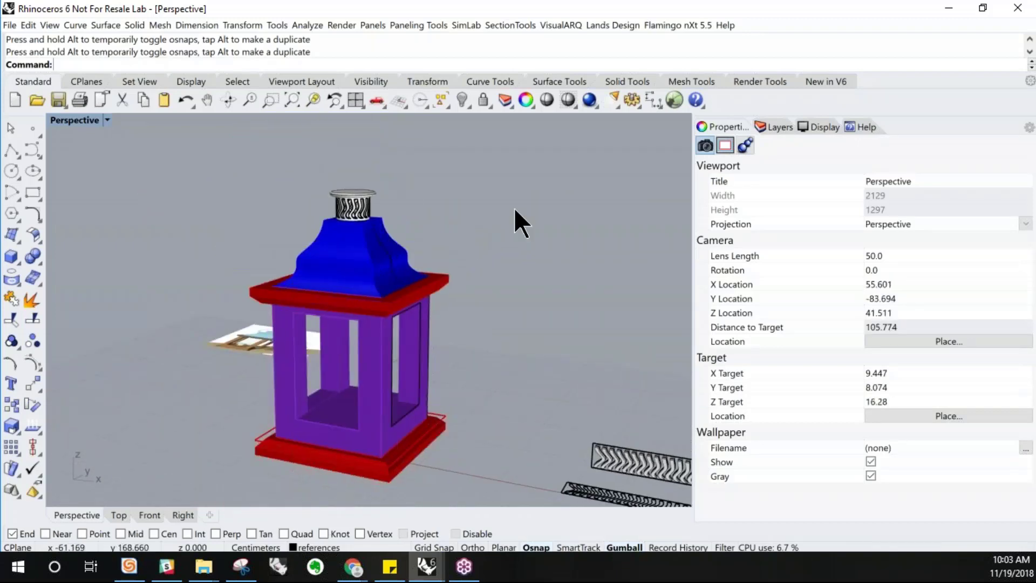
# Select the perforated cylinder objects and move them onto the Top layer
pyautogui.click(775, 127)
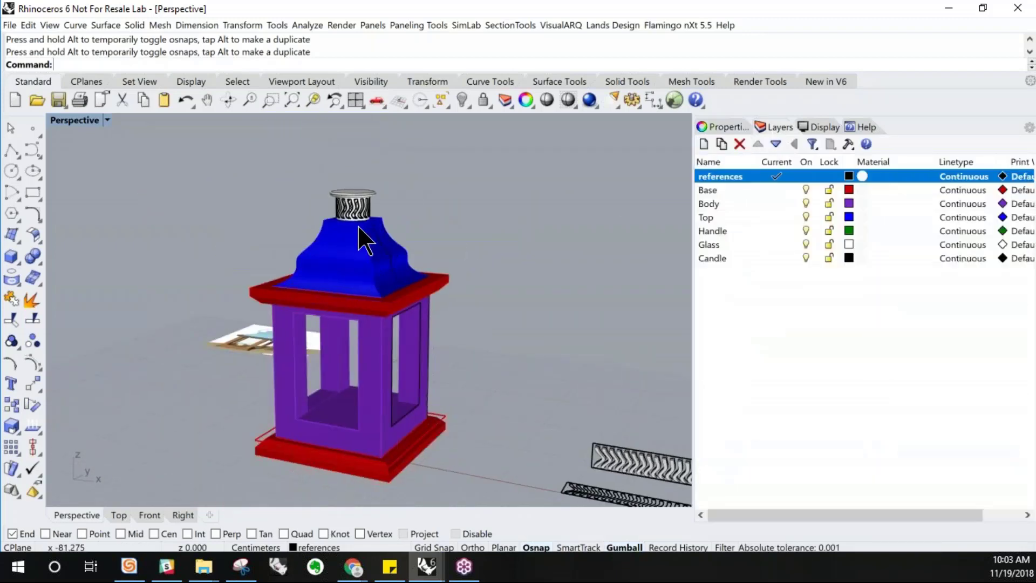
pyautogui.scroll(3, 351, 230)
pyautogui.moveTo(346, 172); pyautogui.dragTo(347, 172)
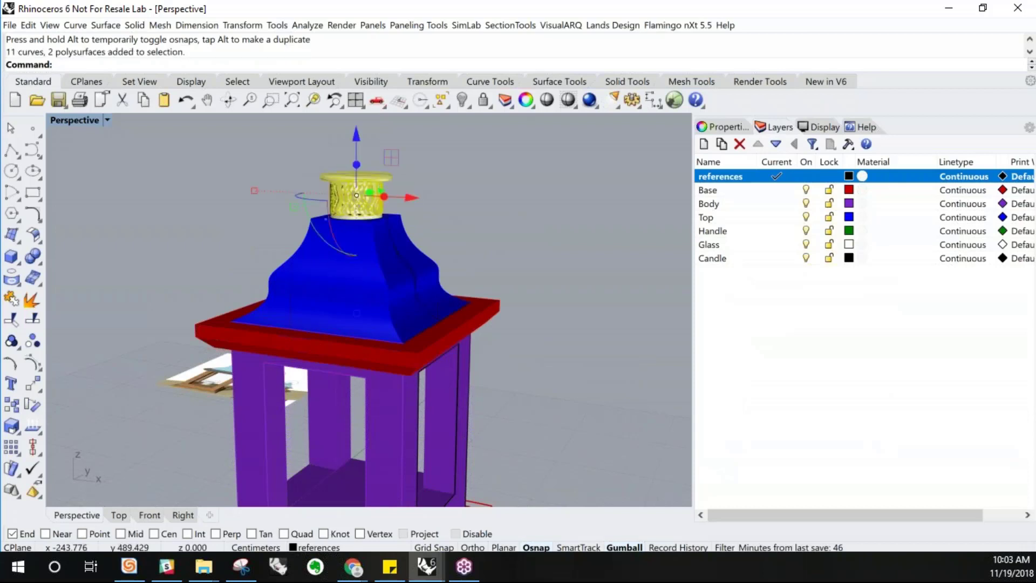
pyautogui.click(312, 548)
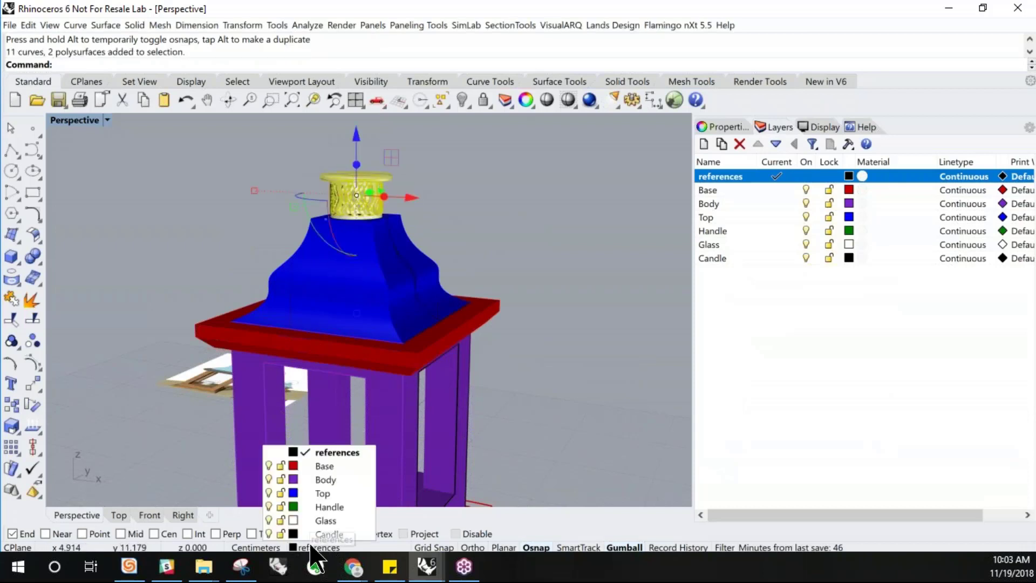
pyautogui.click(337, 497)
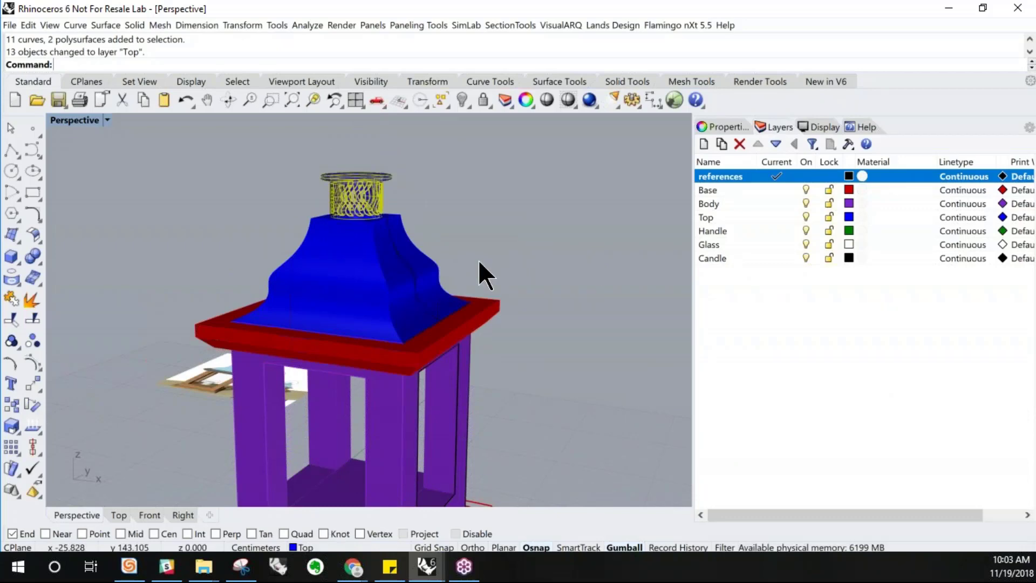
# Inspect the perforated cylinder and the roof up close from several angles
pyautogui.click(17, 129)
pyautogui.click(358, 198)
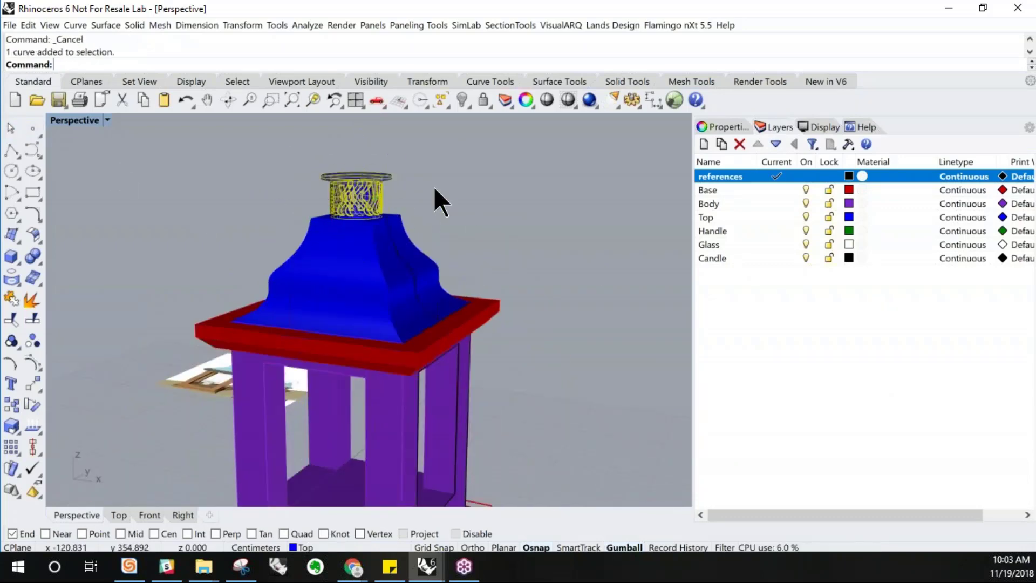
pyautogui.scroll(5, 378, 211)
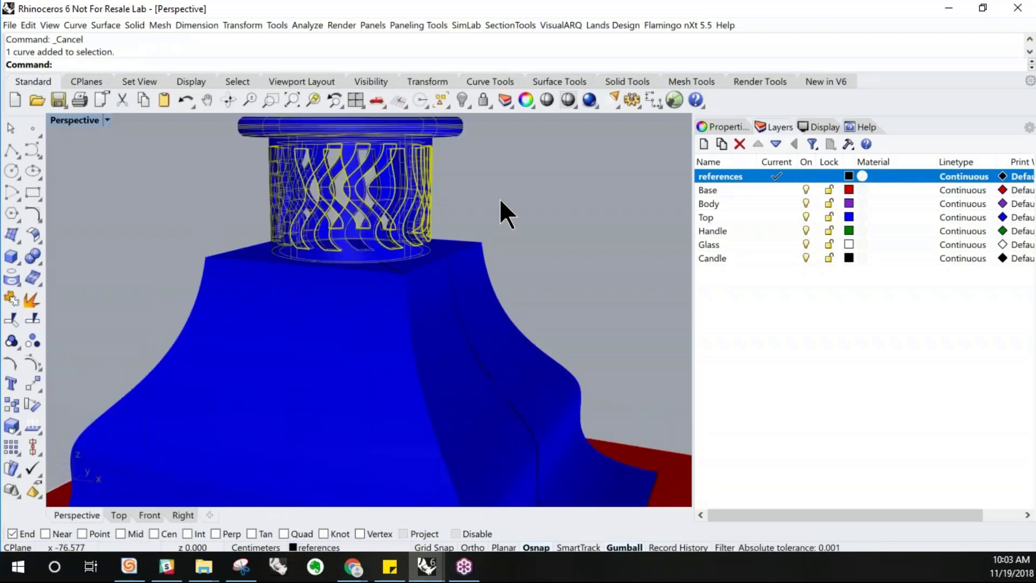
pyautogui.moveTo(184, 145); pyautogui.dragTo(185, 146)
pyautogui.scroll(-3, 338, 295)
pyautogui.click(469, 227)
pyautogui.moveTo(300, 163); pyautogui.dragTo(275, 150)
pyautogui.click(274, 151)
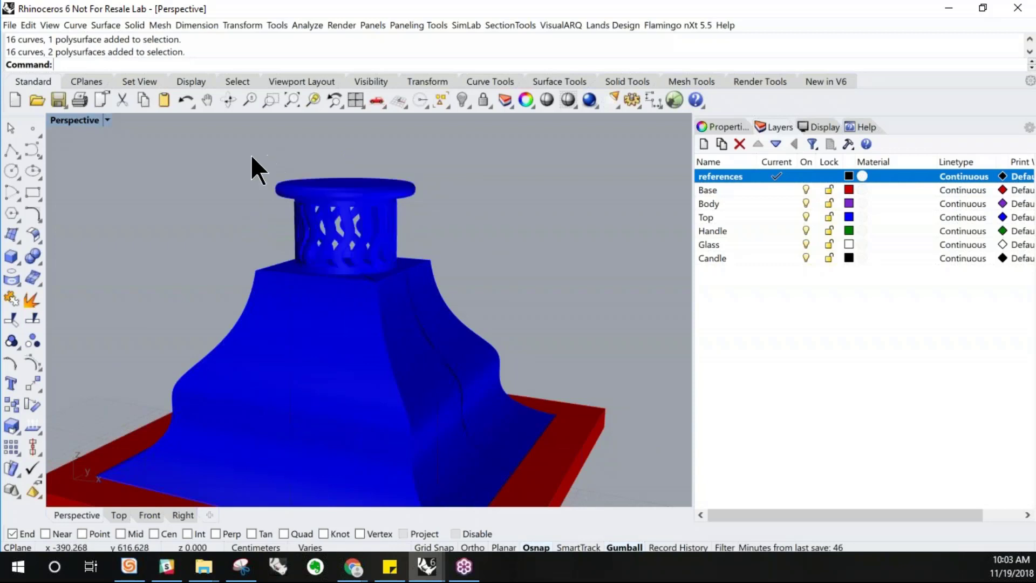
pyautogui.scroll(-4, 382, 231)
pyautogui.moveTo(385, 312)
pyautogui.mouseDown(button='right')
pyautogui.moveTo(386, 294)
pyautogui.moveTo(384, 304)
pyautogui.mouseUp(button='right')
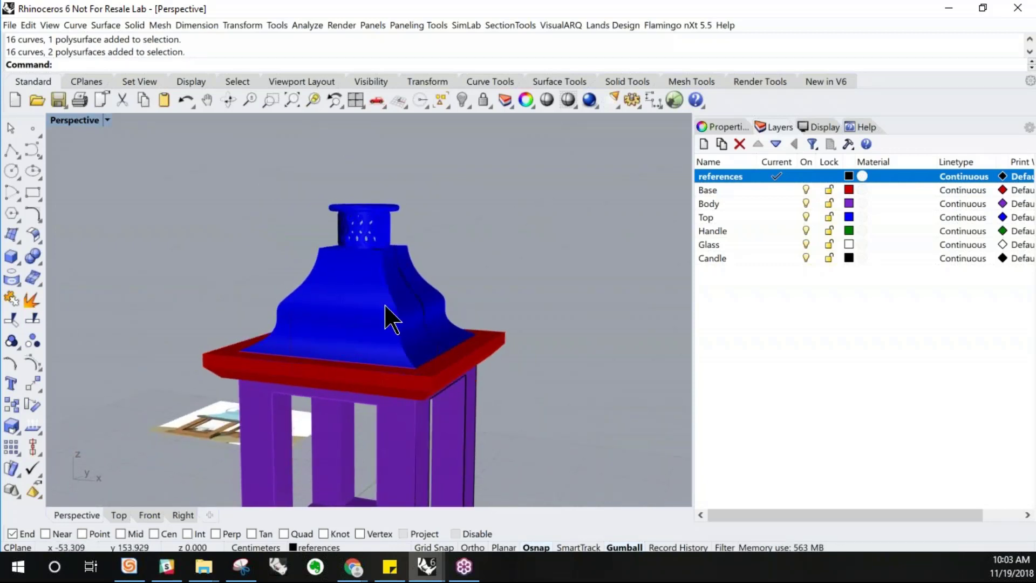
pyautogui.moveTo(411, 339)
pyautogui.mouseDown(button='right')
pyautogui.moveTo(440, 324)
pyautogui.moveTo(407, 331)
pyautogui.mouseUp(button='right')
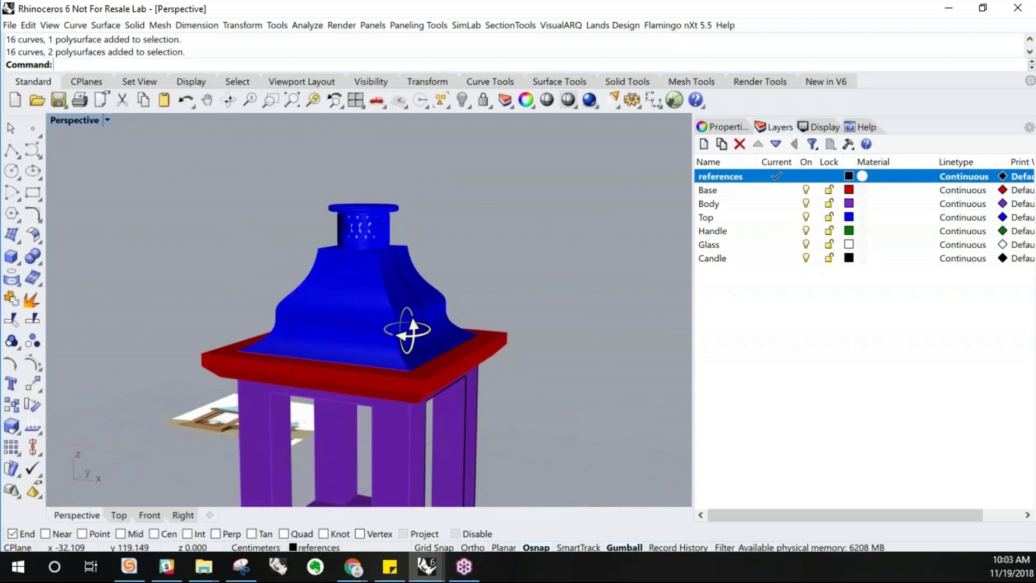
pyautogui.scroll(5, 394, 270)
pyautogui.moveTo(397, 269); pyautogui.dragTo(363, 269, button='right')
pyautogui.scroll(8, 391, 278)
pyautogui.scroll(-4, 345, 272)
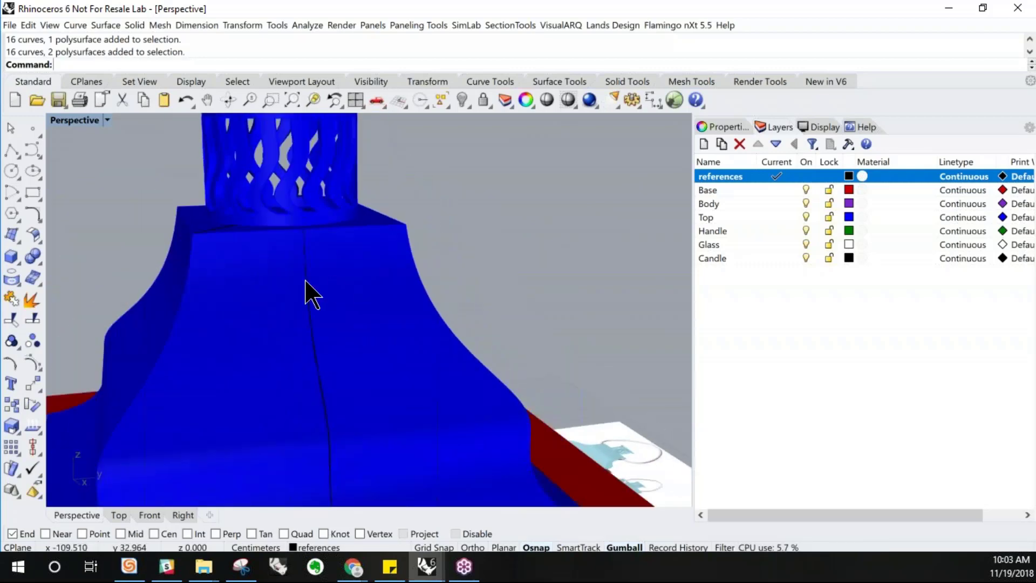
pyautogui.scroll(2, 312, 296)
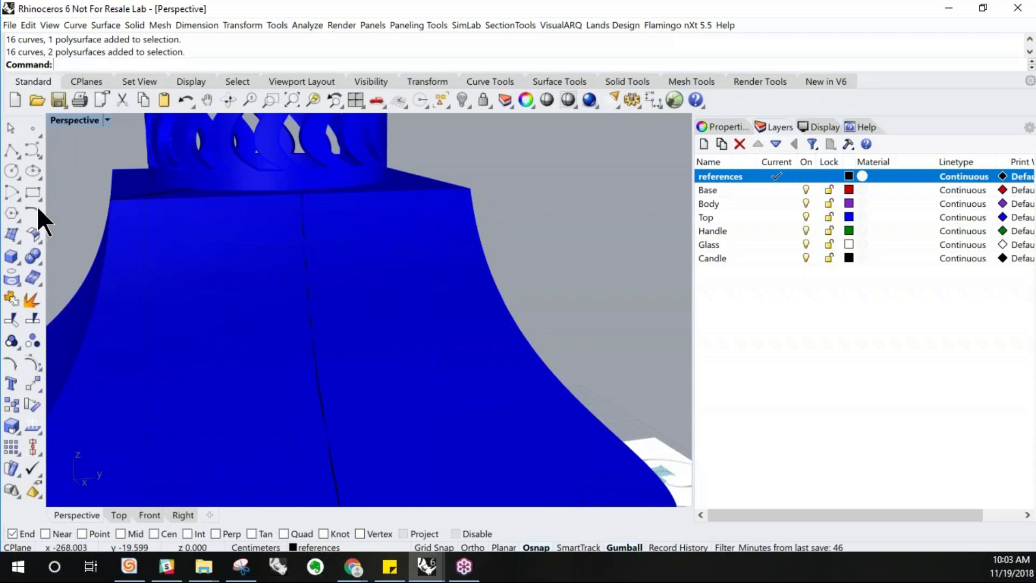
# Create a small ellipsoid, about 0.4 by 0.5 by 0.13 cm, on the roof's center line in the Right view
pyautogui.doubleClick(80, 120)
pyautogui.click(462, 490)
pyautogui.scroll(-3, 468, 442)
pyautogui.scroll(5, 522, 403)
pyautogui.scroll(4, 526, 406)
pyautogui.doubleClick(386, 319)
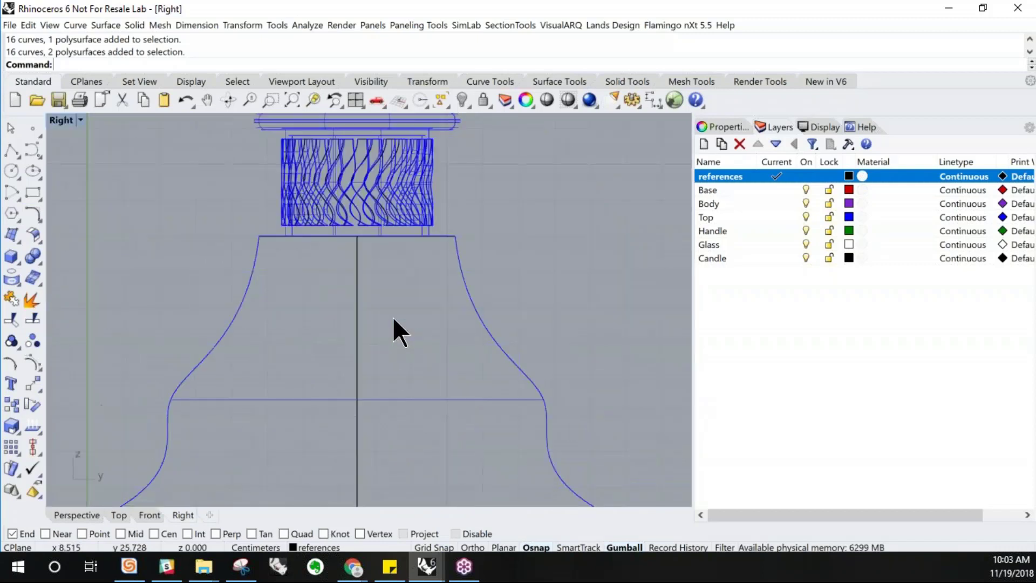
pyautogui.click(18, 263)
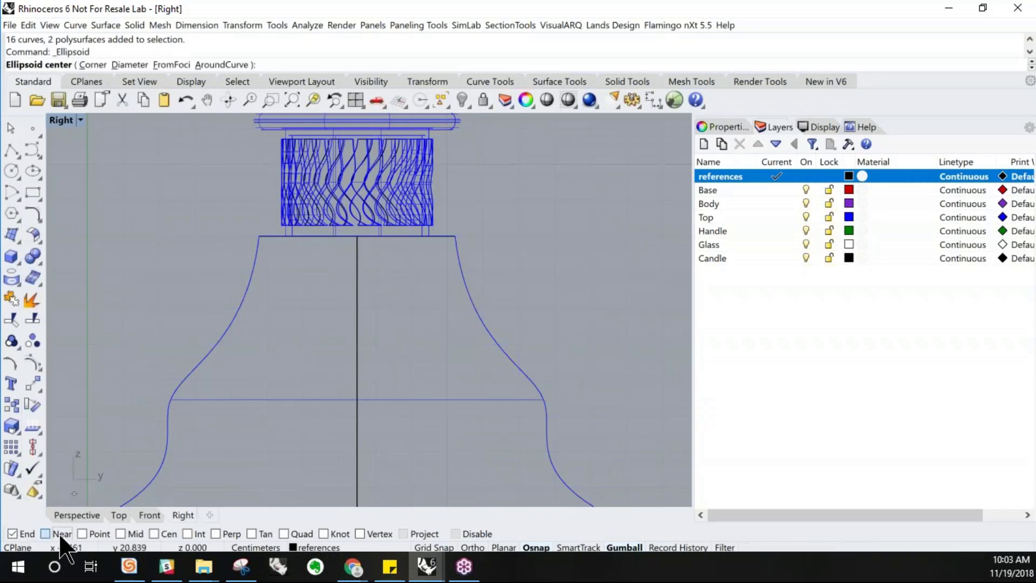
pyautogui.click(357, 274)
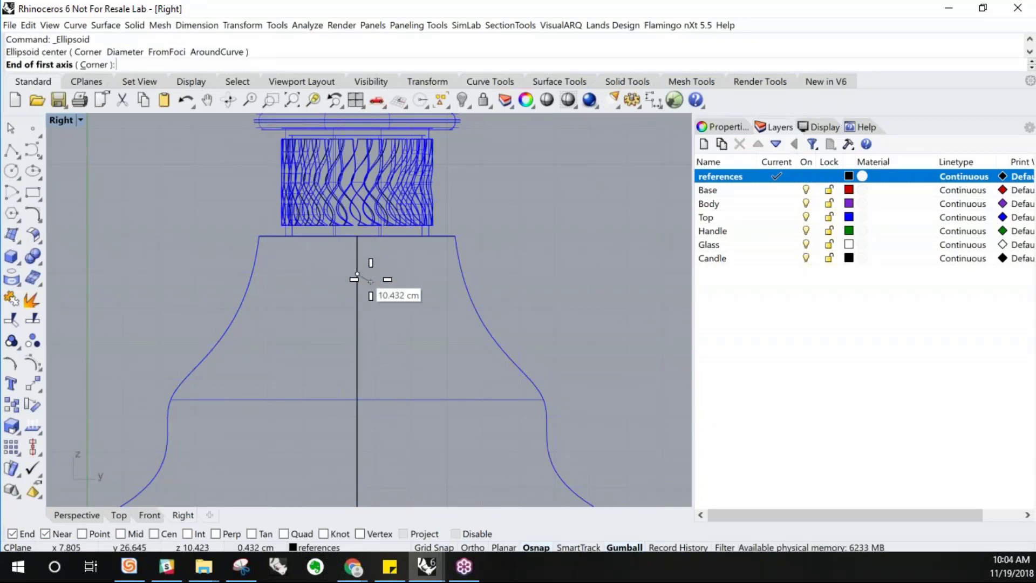
pyautogui.click(372, 274)
pyautogui.press('F8')
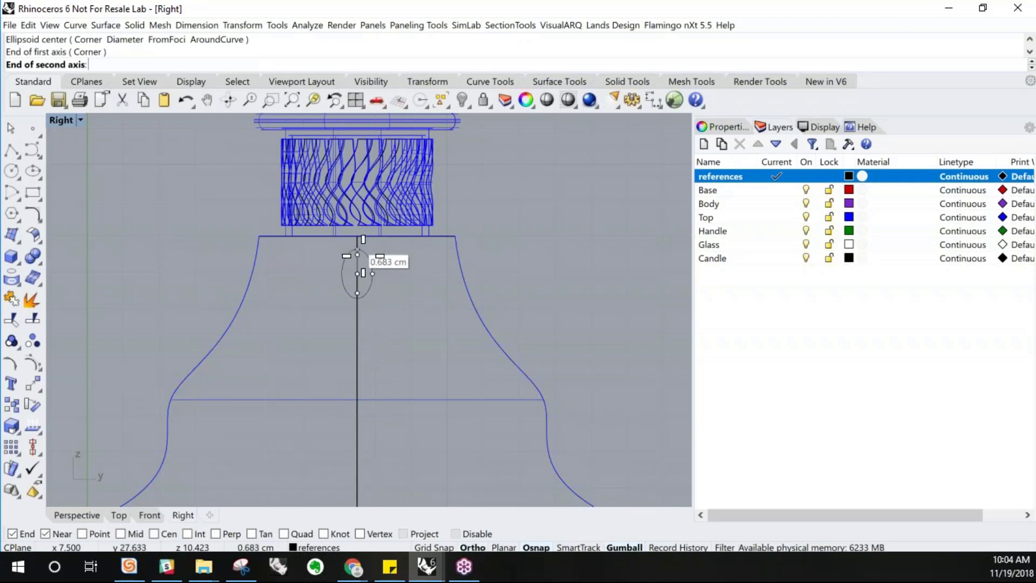
pyautogui.press('F8')
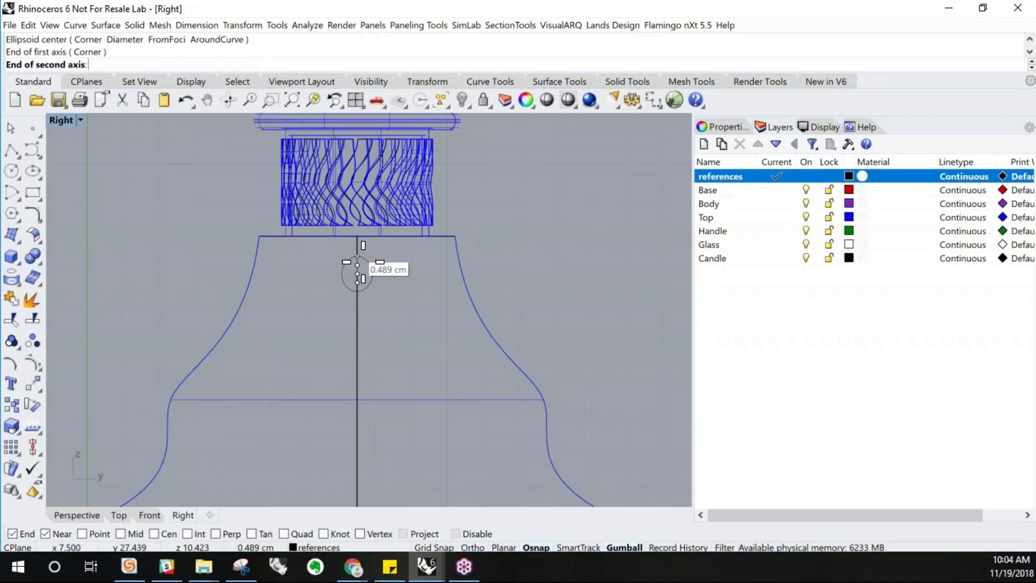
pyautogui.click(357, 259)
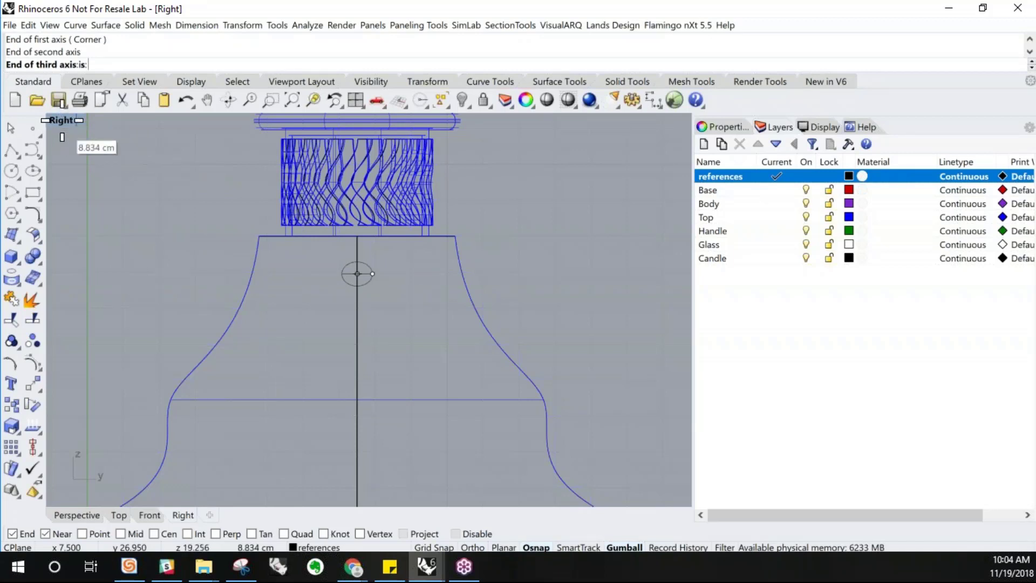
pyautogui.doubleClick(61, 120)
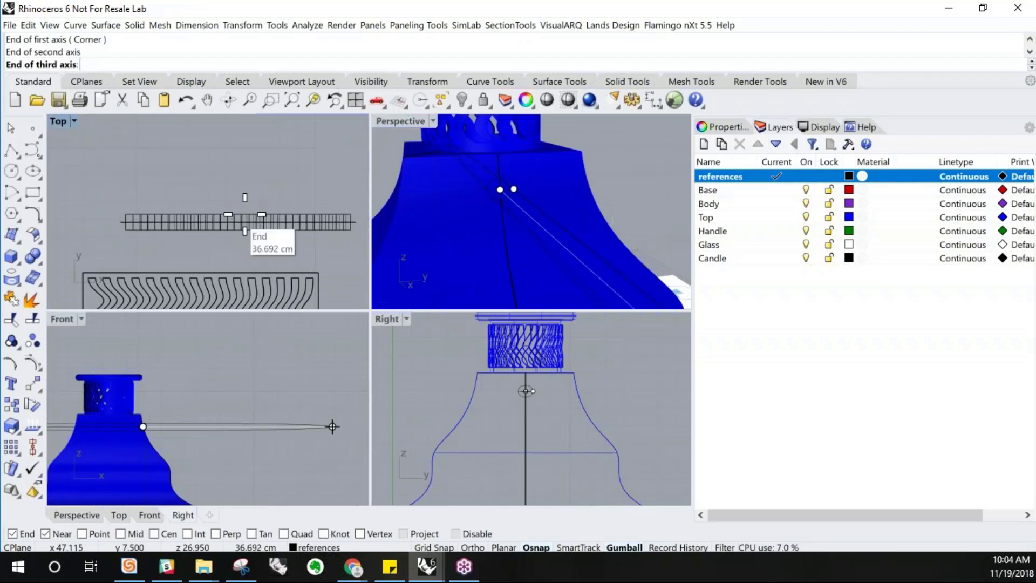
pyautogui.scroll(-3, 246, 222)
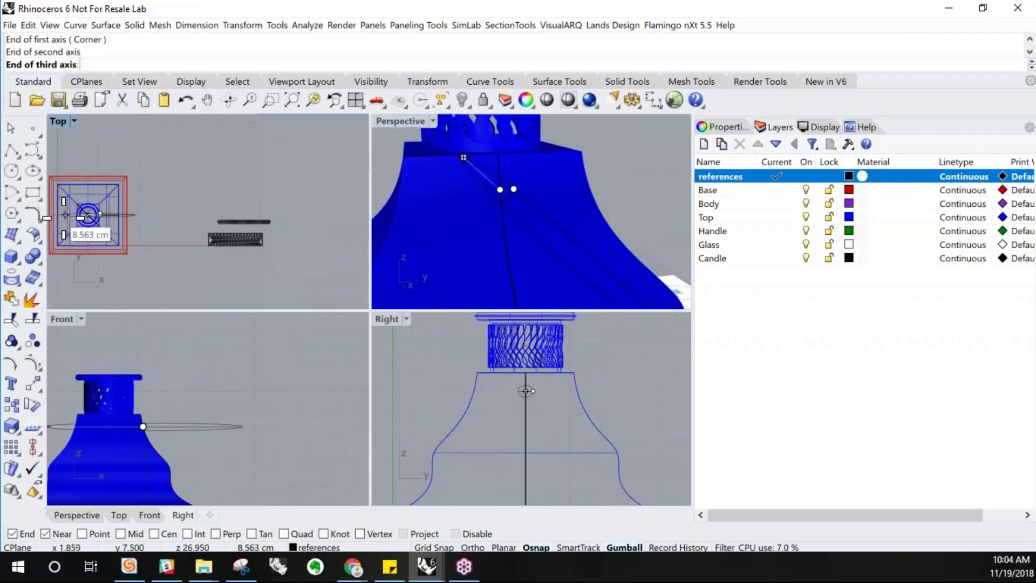
pyautogui.scroll(3, 96, 217)
pyautogui.scroll(5, 96, 217)
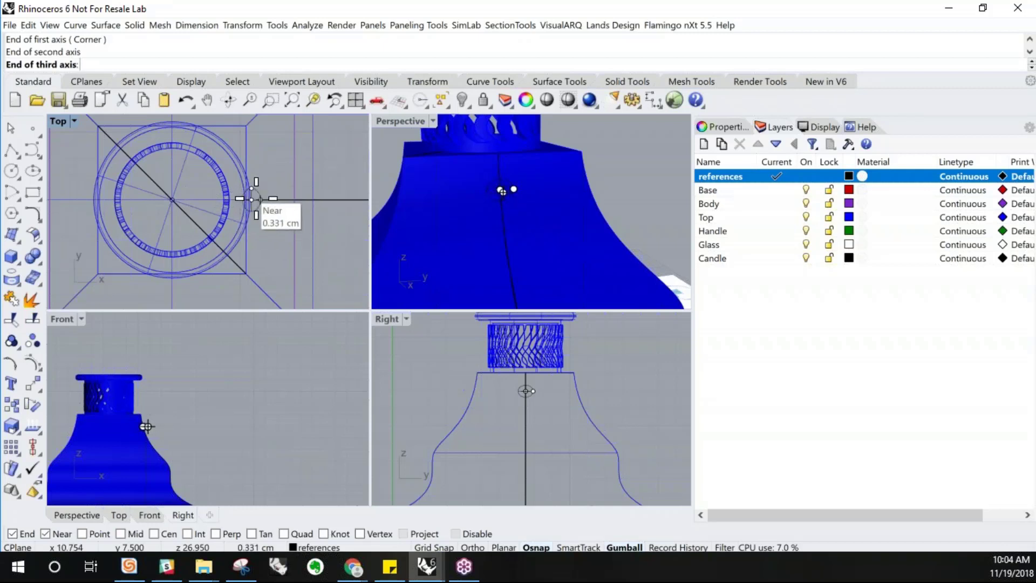
pyautogui.scroll(4, 254, 199)
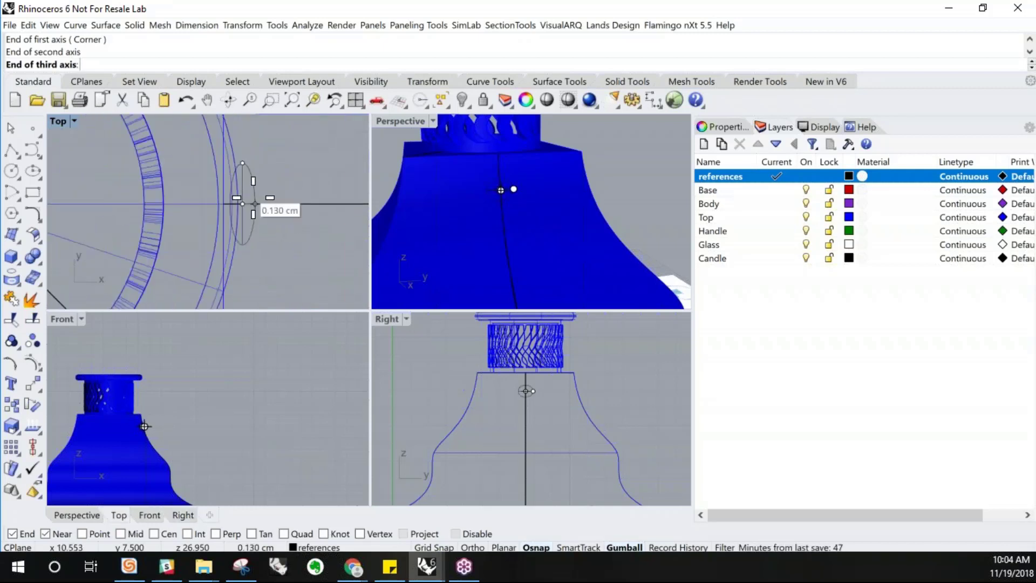
pyautogui.click(252, 204)
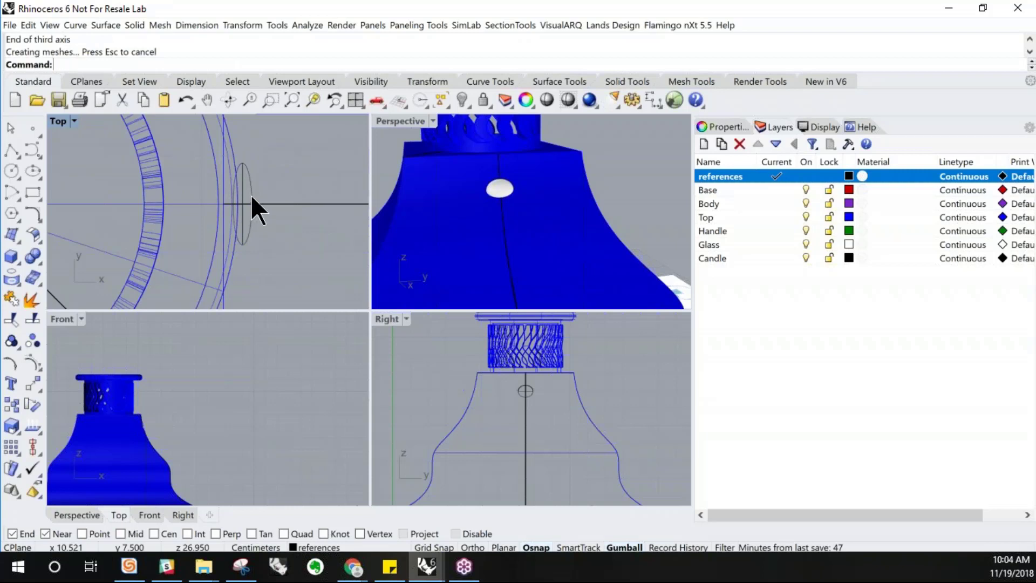
# Move the ellipsoid outward so it sits on the roof's curved front surface
pyautogui.doubleClick(389, 122)
pyautogui.moveTo(347, 282); pyautogui.dragTo(447, 267, button='right')
pyautogui.click(501, 246)
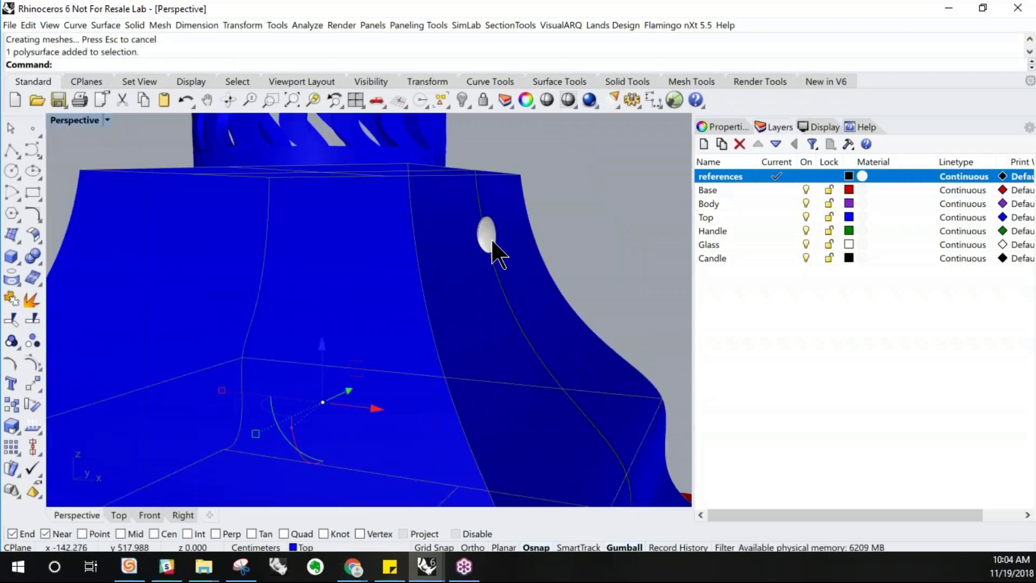
pyautogui.click(493, 245)
pyautogui.click(538, 297)
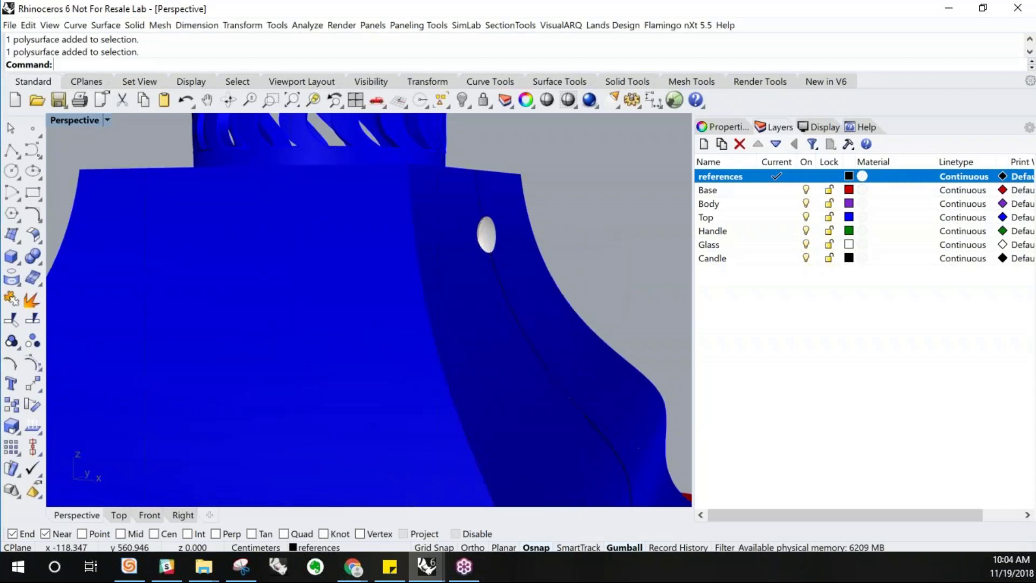
pyautogui.click(497, 236)
pyautogui.click(493, 237)
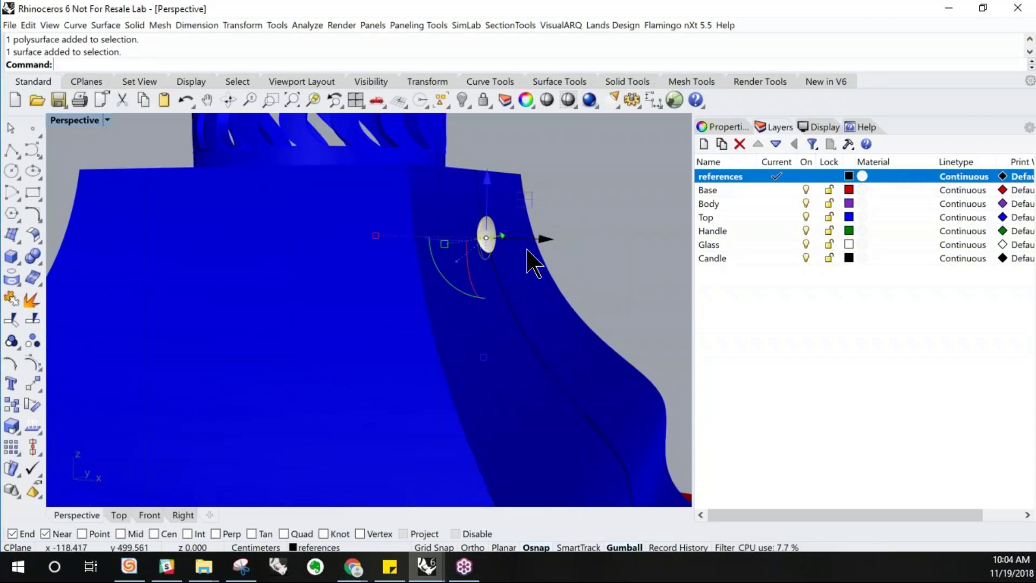
pyautogui.moveTo(526, 250); pyautogui.dragTo(541, 262, button='right')
pyautogui.scroll(5, 521, 256)
pyautogui.moveTo(539, 250); pyautogui.dragTo(498, 245)
pyautogui.click(576, 213)
pyautogui.moveTo(579, 237); pyautogui.dragTo(143, 169, button='right')
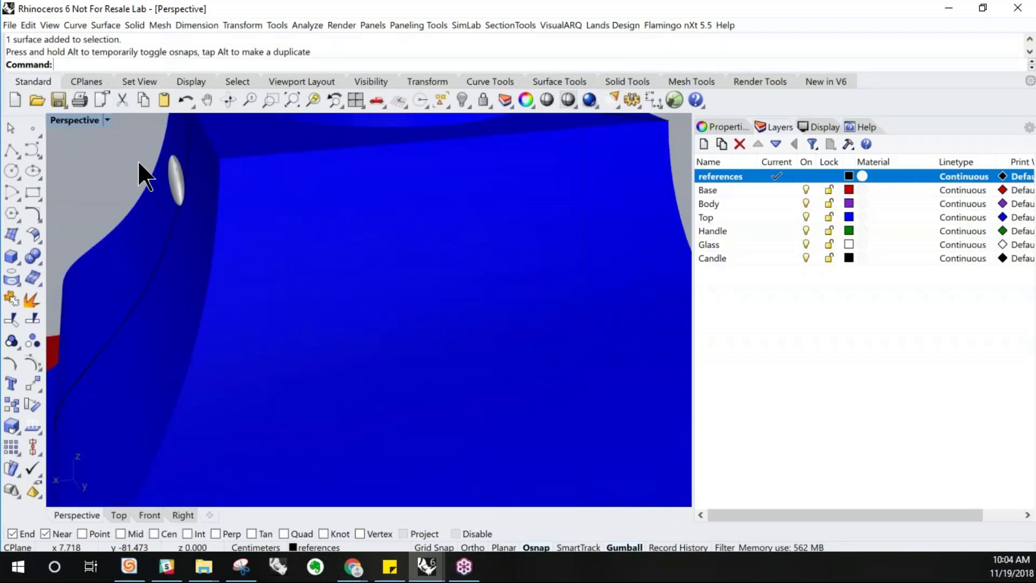
pyautogui.scroll(3, 166, 173)
pyautogui.moveTo(178, 195); pyautogui.dragTo(352, 209)
pyautogui.click(299, 206)
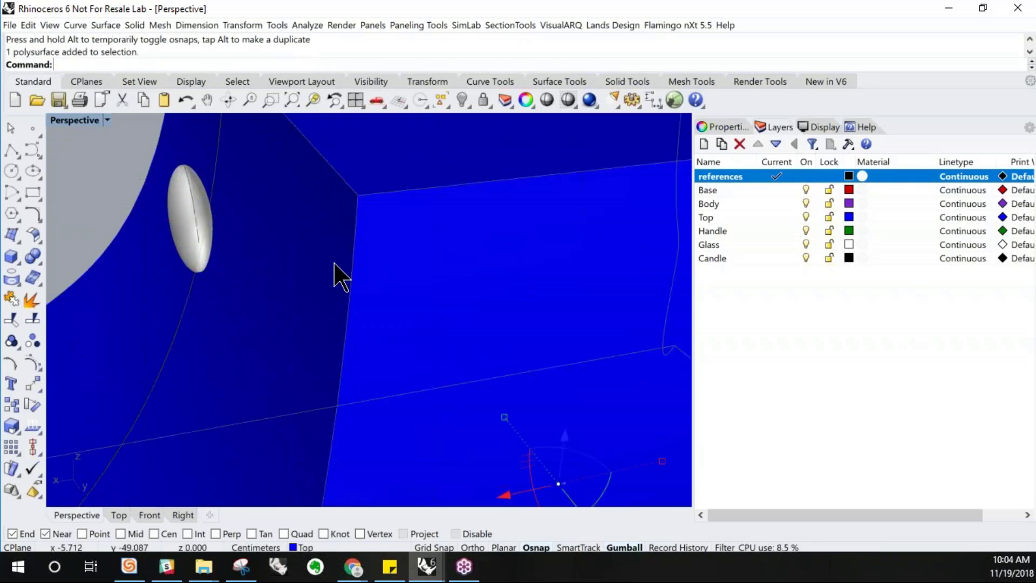
pyautogui.moveTo(340, 296); pyautogui.dragTo(449, 287, button='right')
pyautogui.click(449, 288)
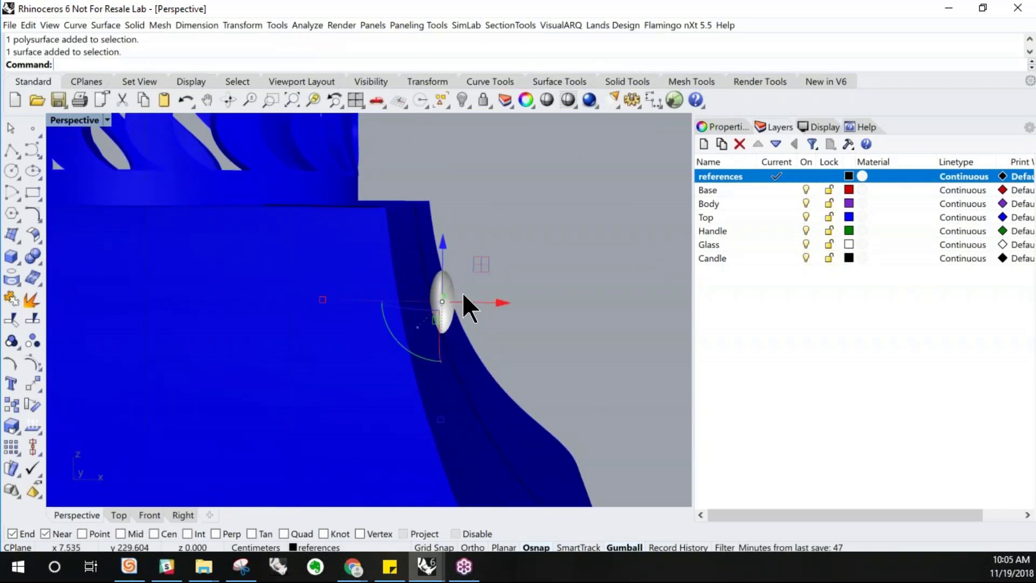
pyautogui.moveTo(388, 352); pyautogui.dragTo(398, 204)
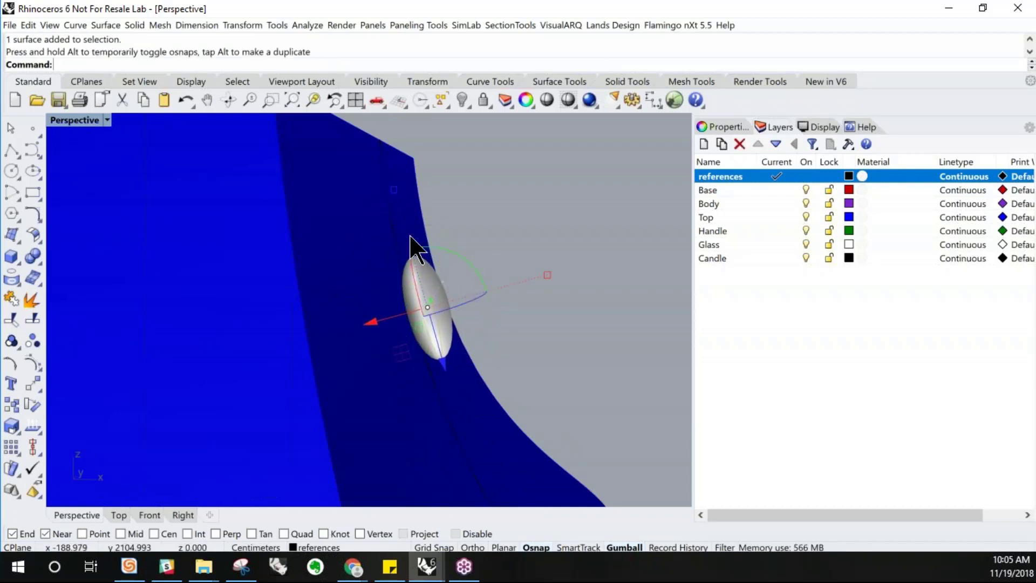
pyautogui.moveTo(440, 359); pyautogui.dragTo(386, 243)
pyautogui.moveTo(515, 278); pyautogui.dragTo(459, 290, button='right')
# Inspect the ellipsoid on the roof from the perspective and Front views
pyautogui.scroll(-12, 459, 290)
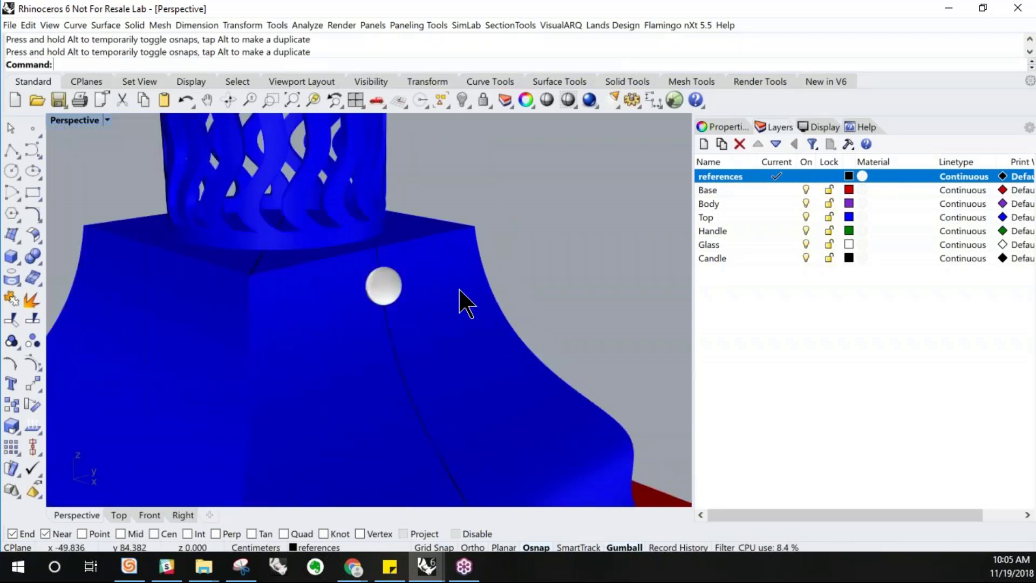
pyautogui.moveTo(372, 354); pyautogui.dragTo(411, 296, button='right')
pyautogui.scroll(8, 421, 305)
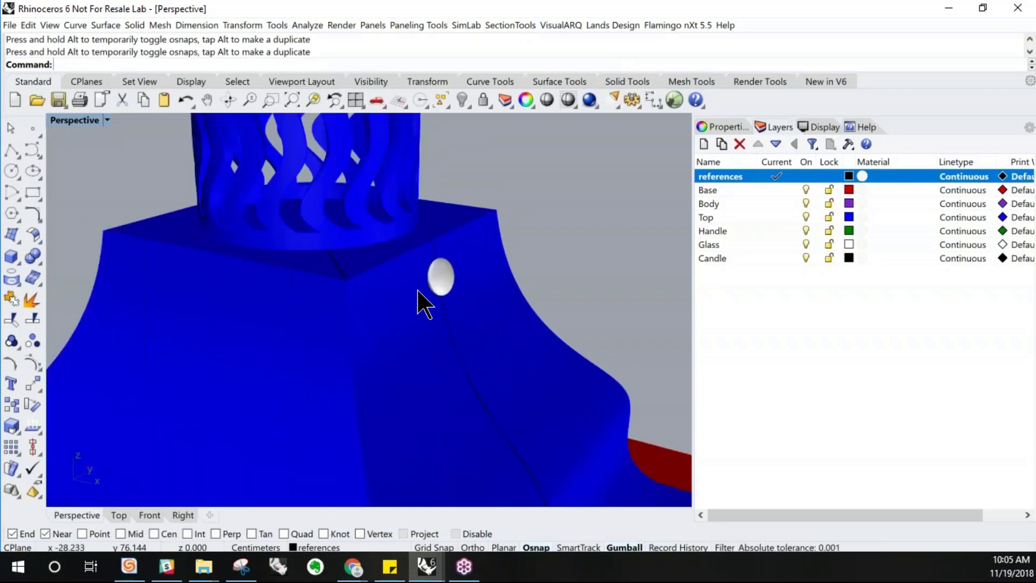
pyautogui.click(458, 288)
pyautogui.scroll(-4, 375, 310)
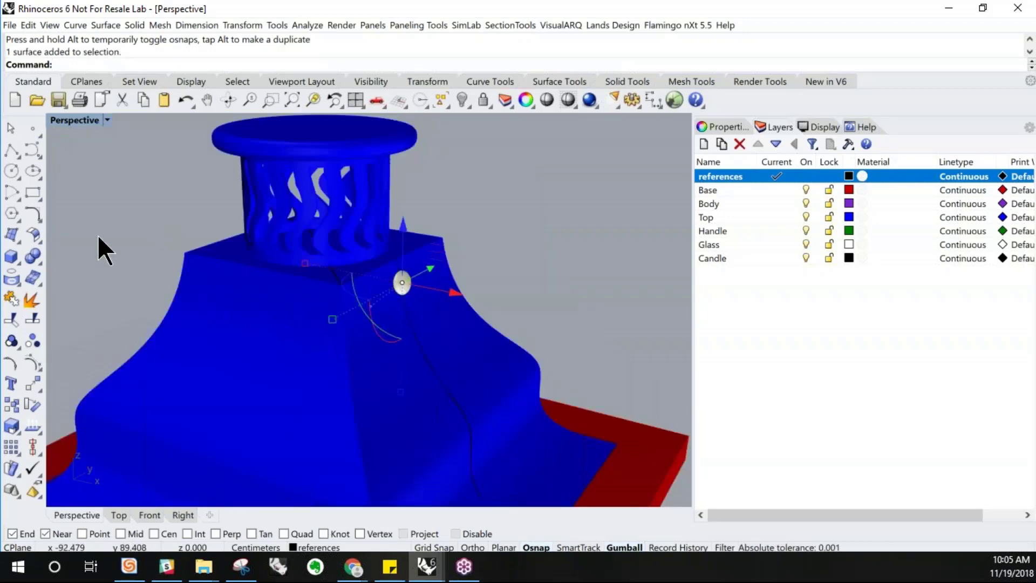
pyautogui.doubleClick(63, 120)
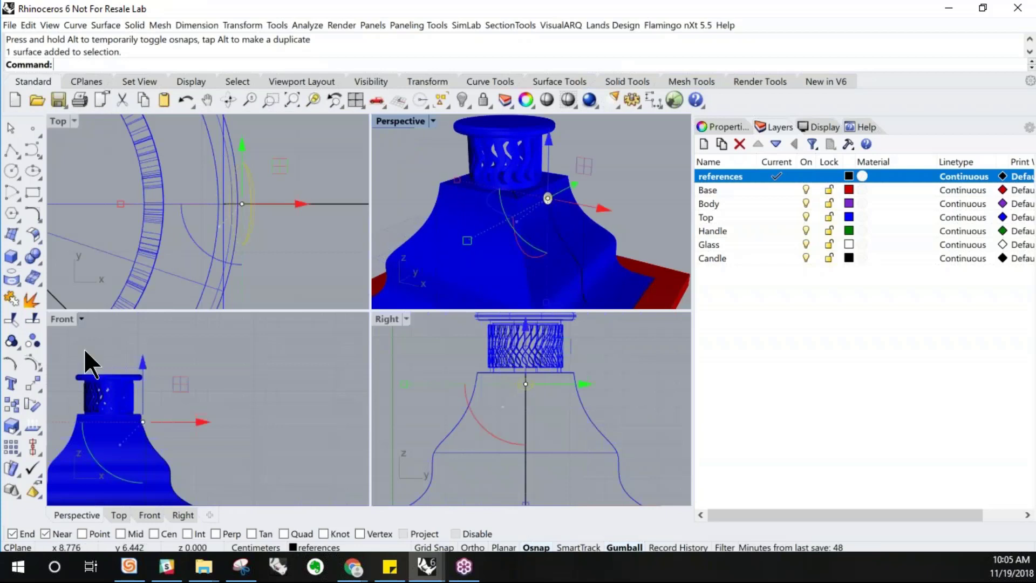
pyautogui.doubleClick(61, 320)
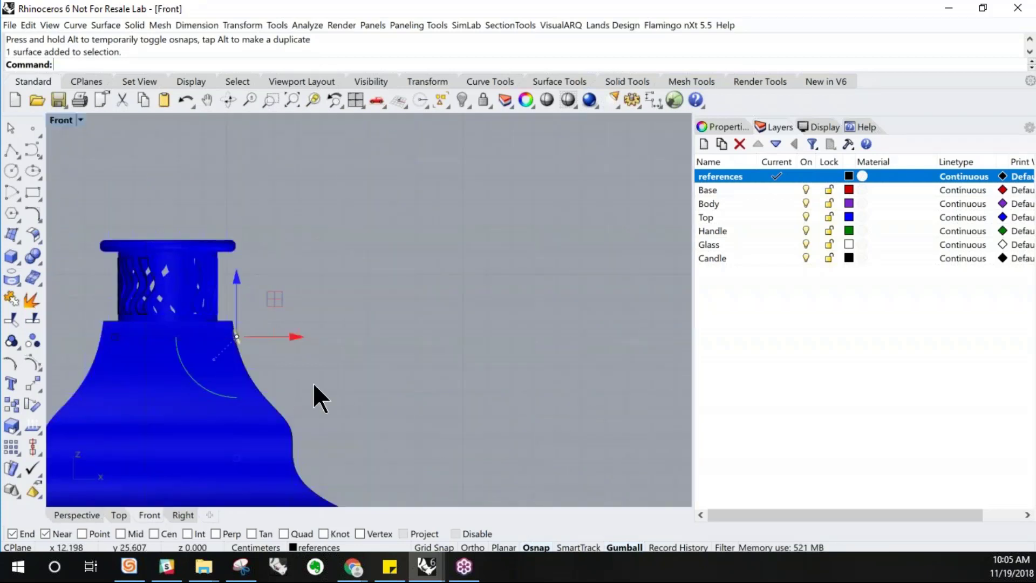
pyautogui.scroll(-4, 253, 379)
pyautogui.scroll(3, 227, 380)
pyautogui.scroll(3, 231, 382)
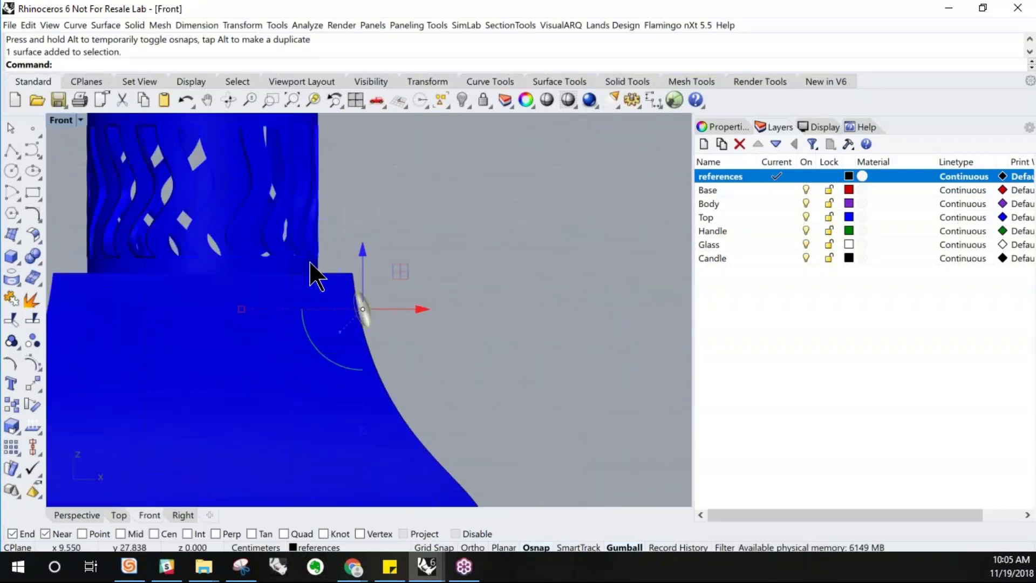
# Switch the Front view to Wireframe display
pyautogui.click(85, 119)
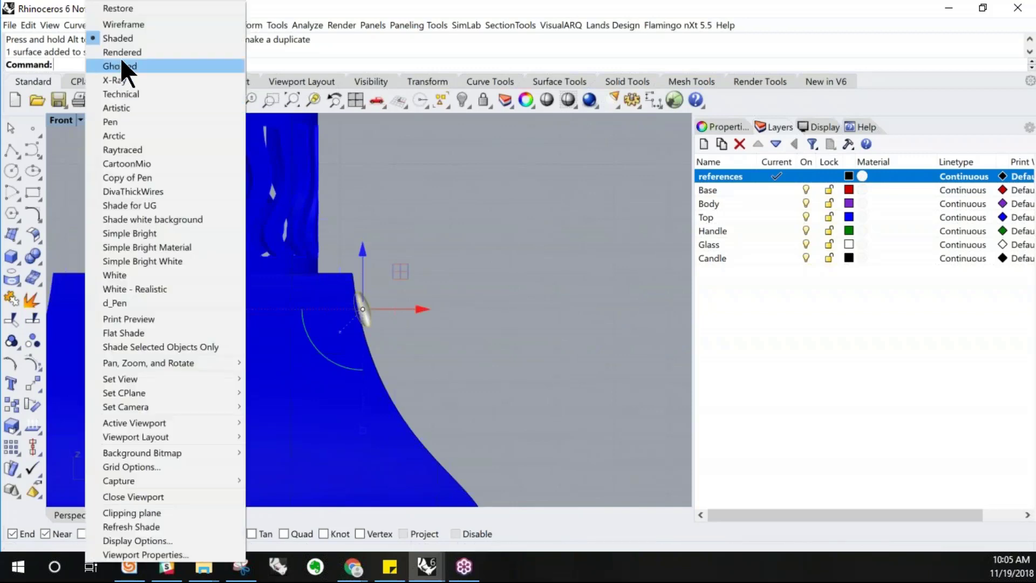
pyautogui.click(139, 26)
pyautogui.scroll(-3, 373, 356)
pyautogui.scroll(5, 420, 357)
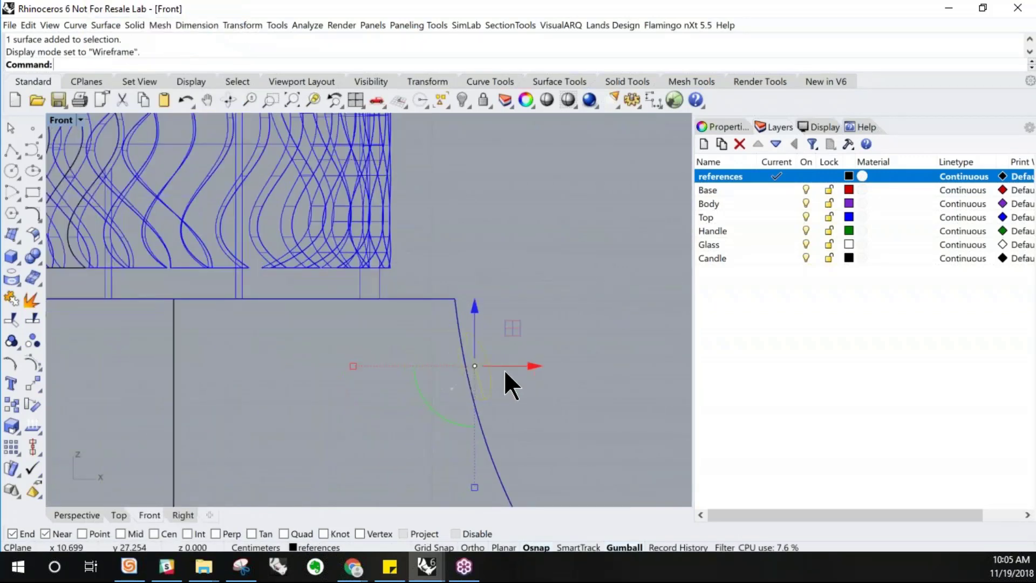
pyautogui.scroll(-4, 440, 366)
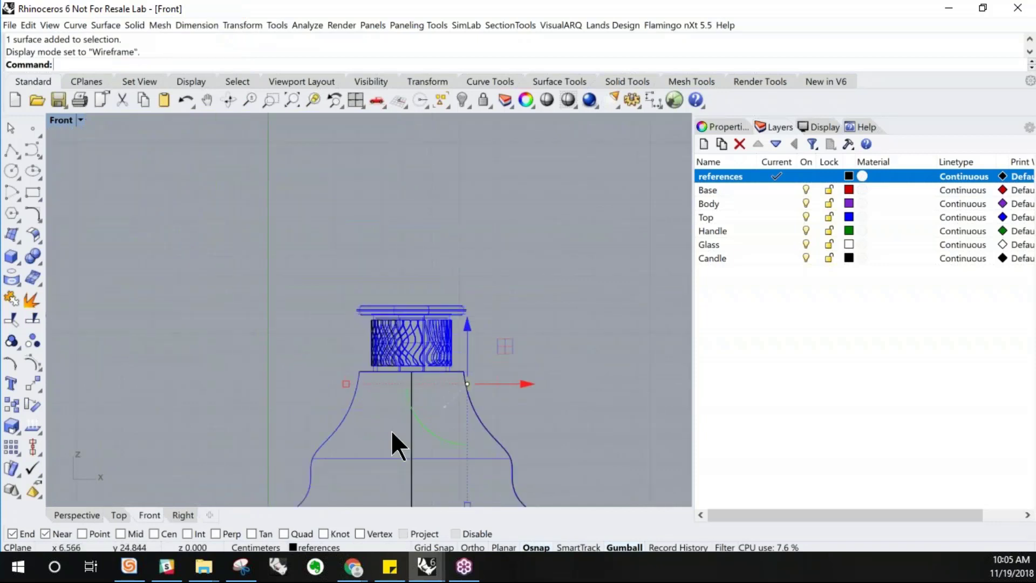
# Mirror the ellipsoid across the lantern's vertical center line in the Front view
pyautogui.click(461, 380)
pyautogui.scroll(2, 432, 393)
pyautogui.click(431, 390)
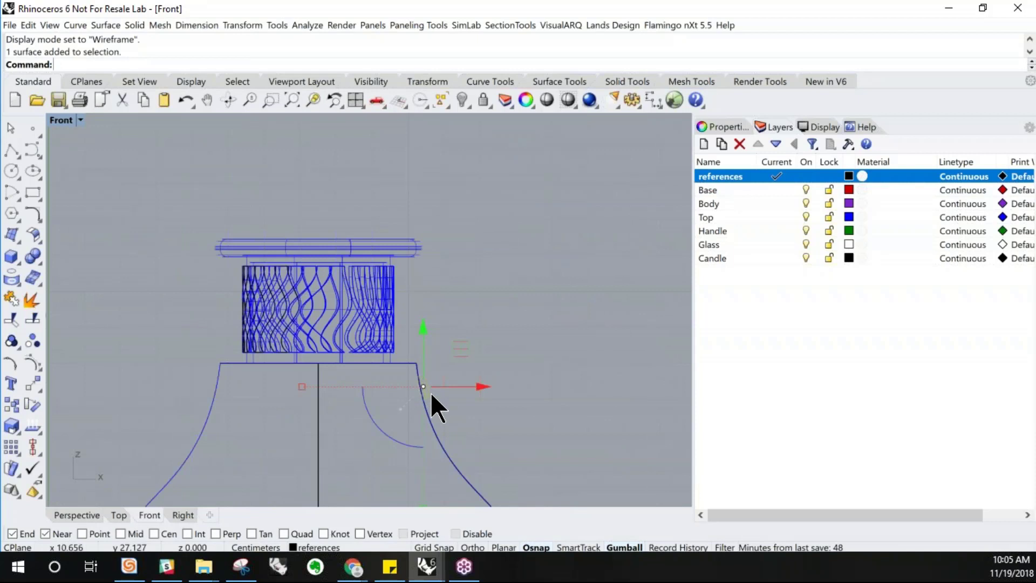
pyautogui.write('Mirror')
pyautogui.press('Return')
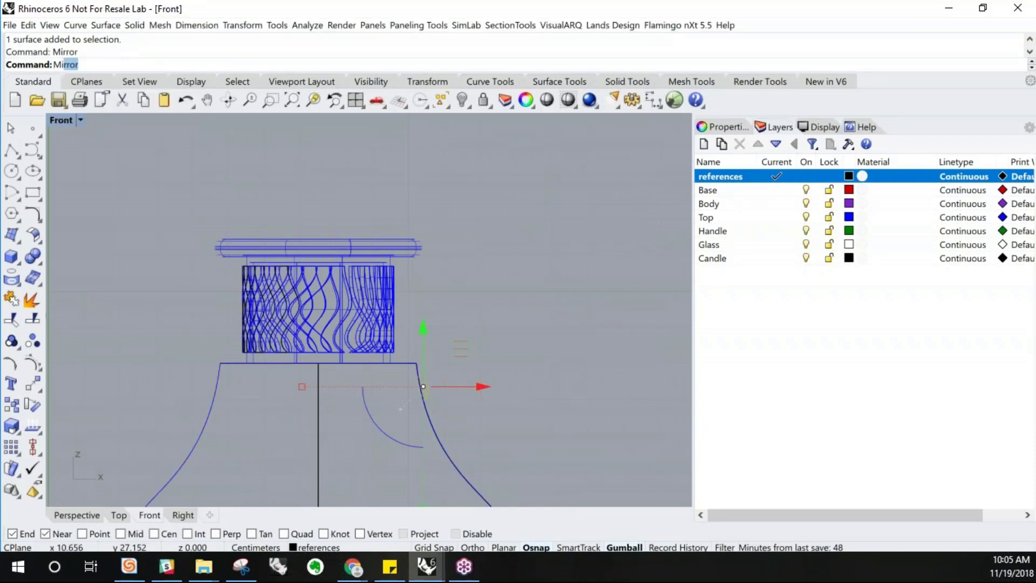
pyautogui.click(254, 26)
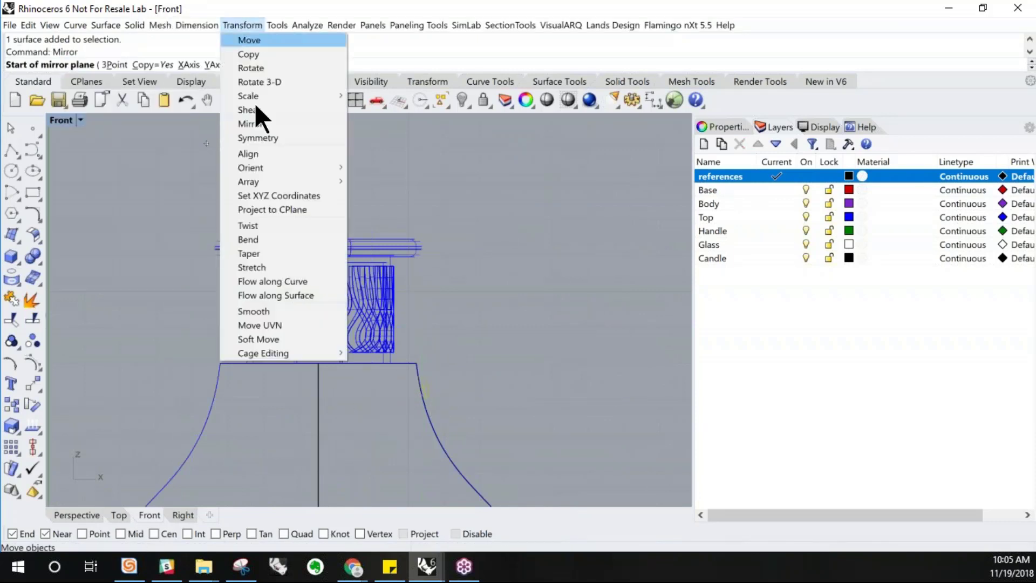
pyautogui.click(255, 120)
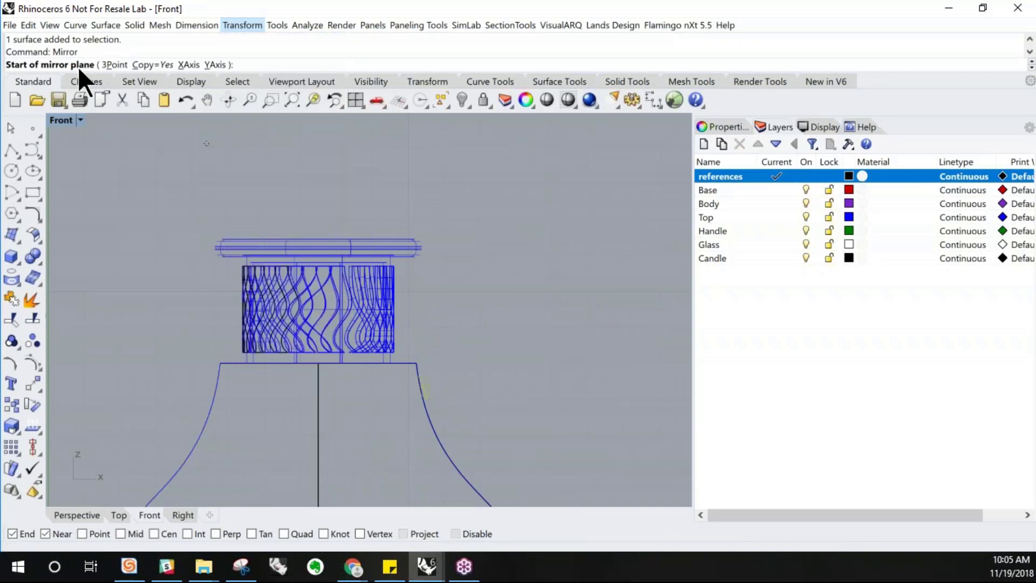
pyautogui.click(319, 450)
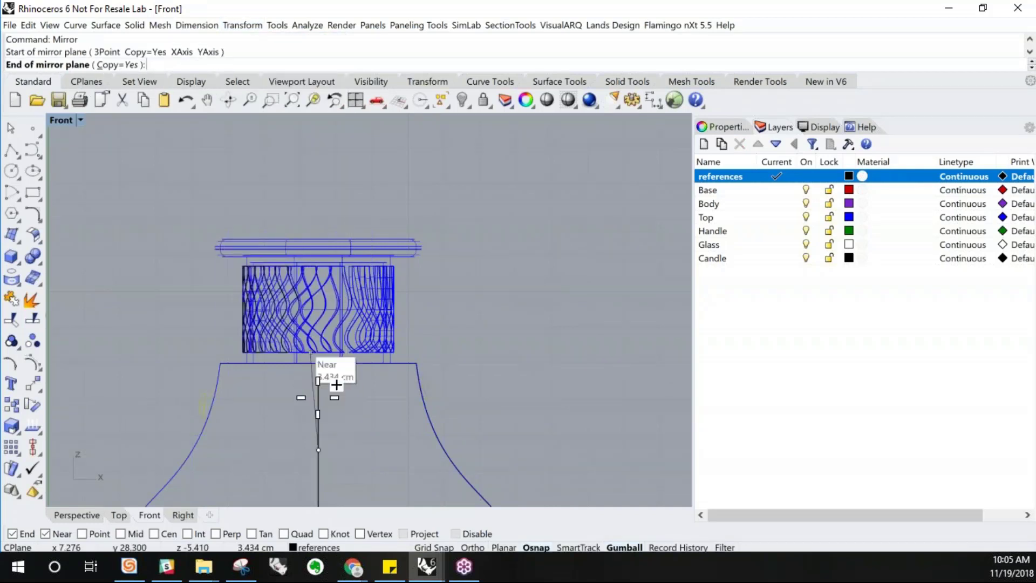
pyautogui.press('shift')
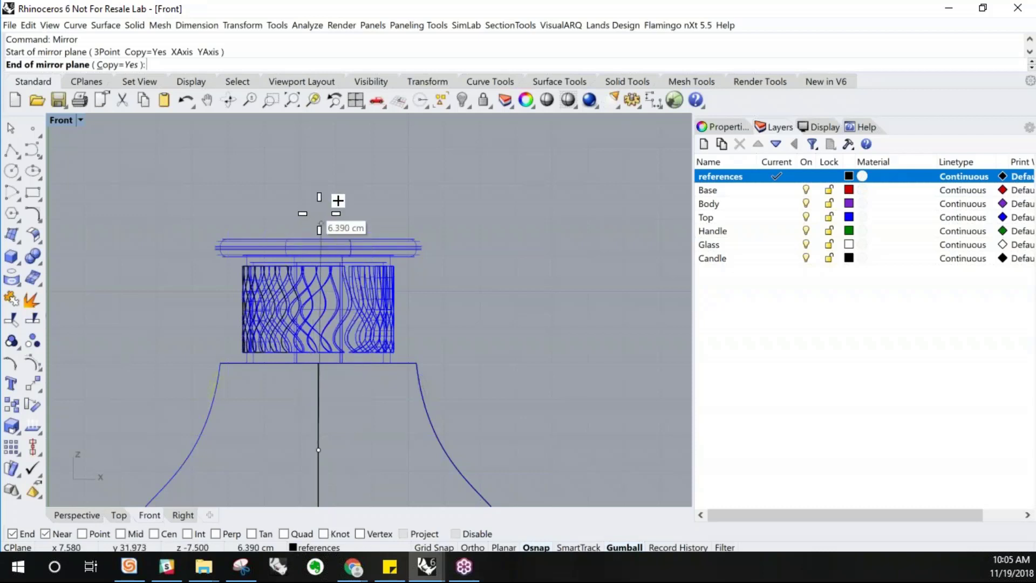
pyautogui.keyDown('shift'); pyautogui.click(318, 207); pyautogui.keyUp('shift')
pyautogui.rightClick(318, 207)
pyautogui.press('Escape')
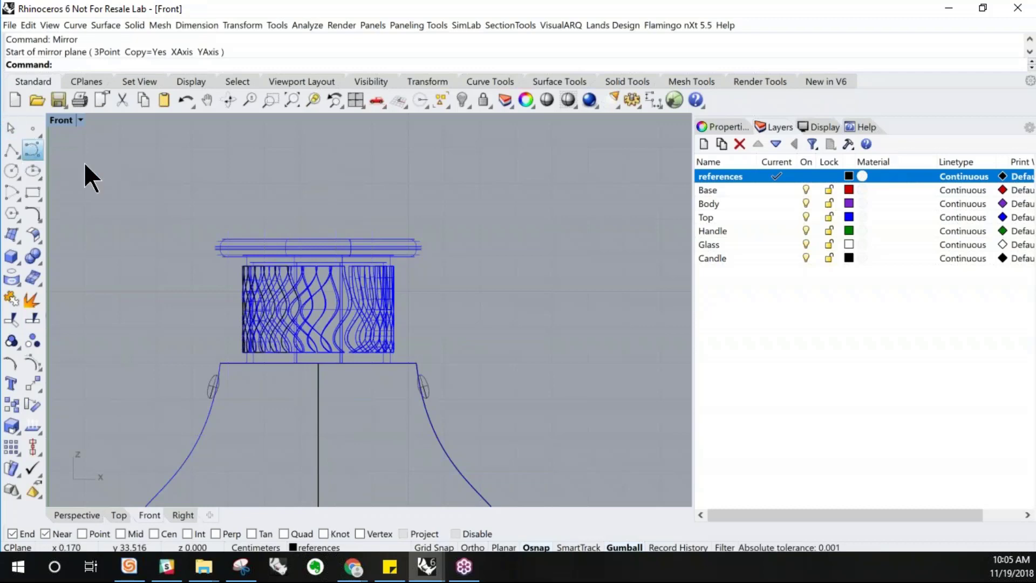
# Draw a curve from one ellipsoid arching over the top of the lantern to the other ellipsoid for the handle
pyautogui.scroll(4, 427, 399)
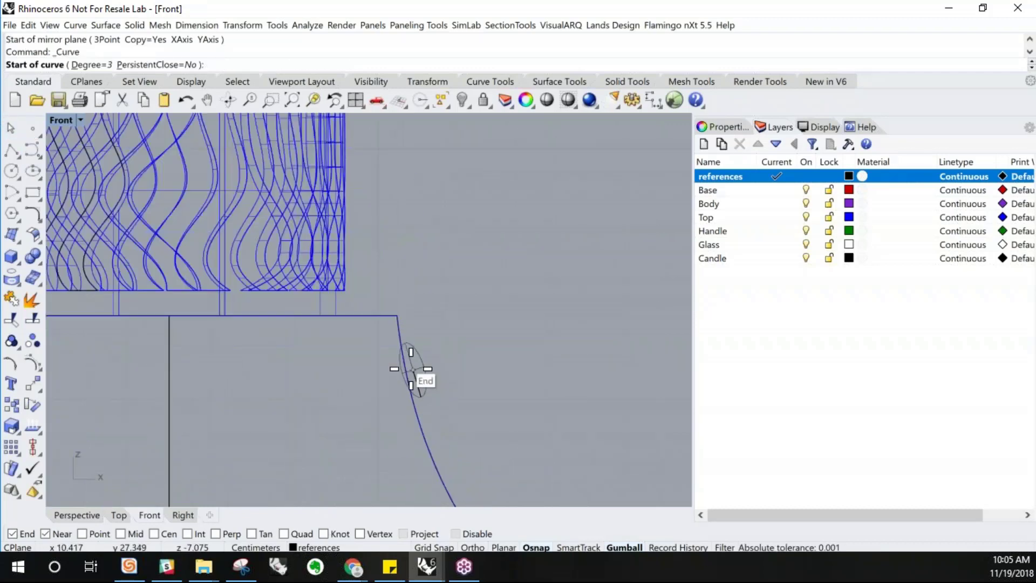
pyautogui.click(412, 367)
pyautogui.scroll(-5, 422, 444)
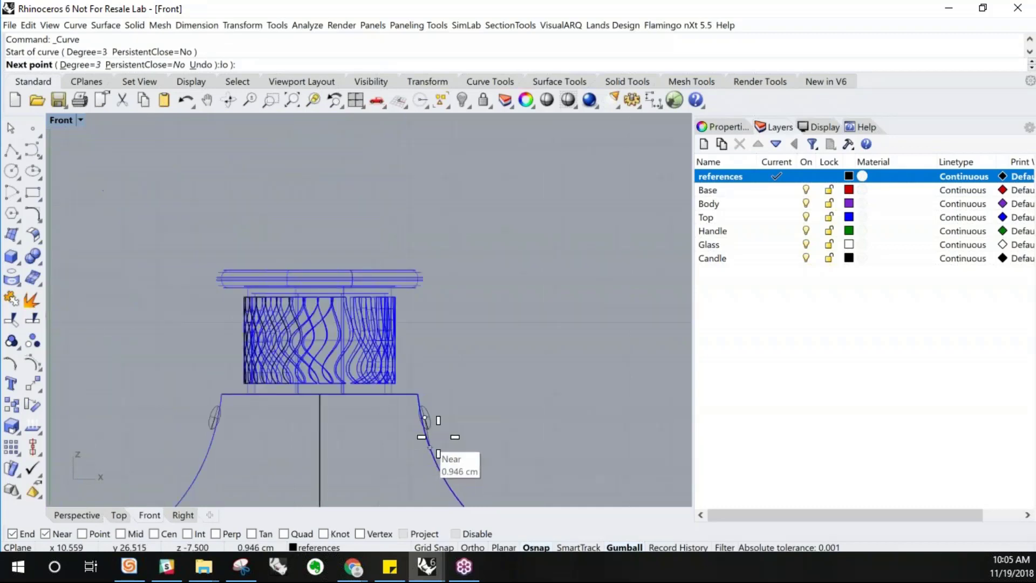
pyautogui.click(460, 394)
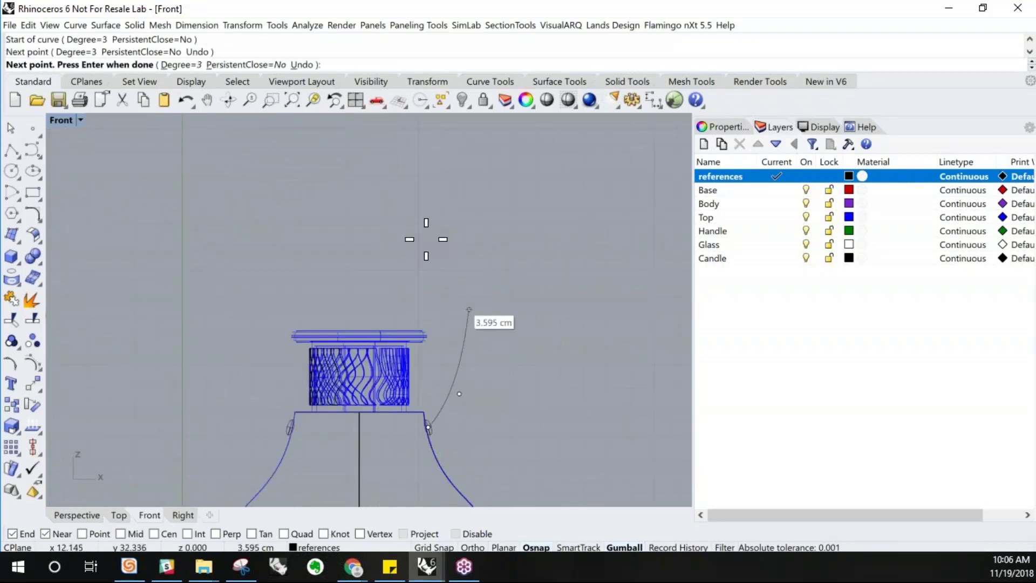
pyautogui.click(469, 309)
pyautogui.click(428, 240)
pyautogui.click(341, 190)
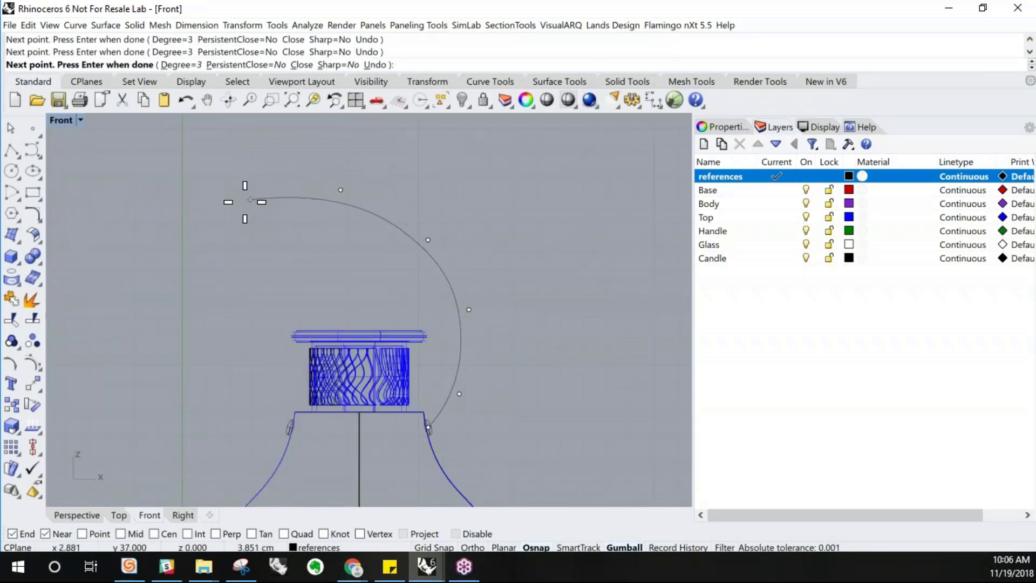
pyautogui.click(245, 202)
pyautogui.click(196, 262)
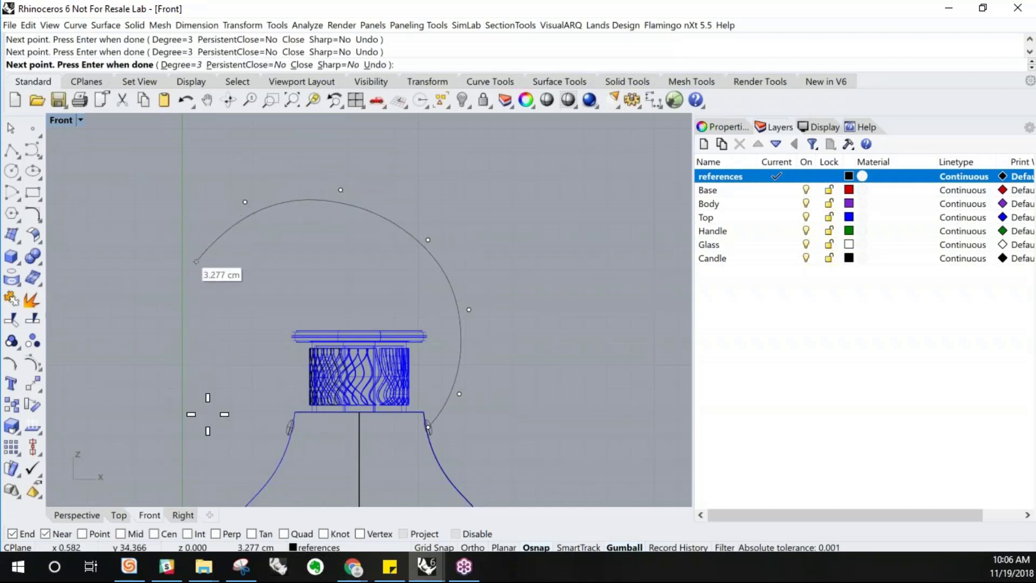
pyautogui.click(189, 389)
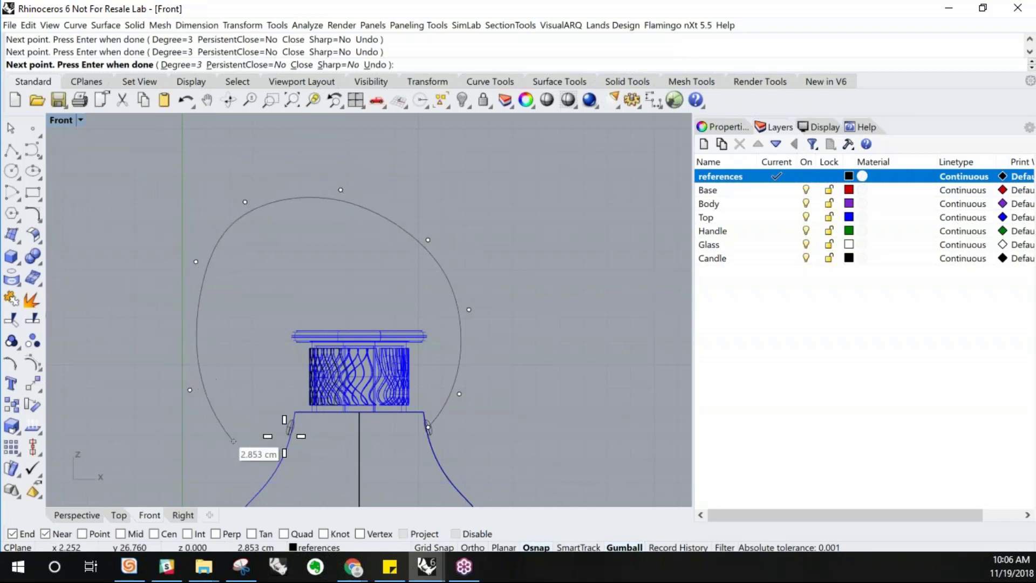
pyautogui.scroll(3, 287, 421)
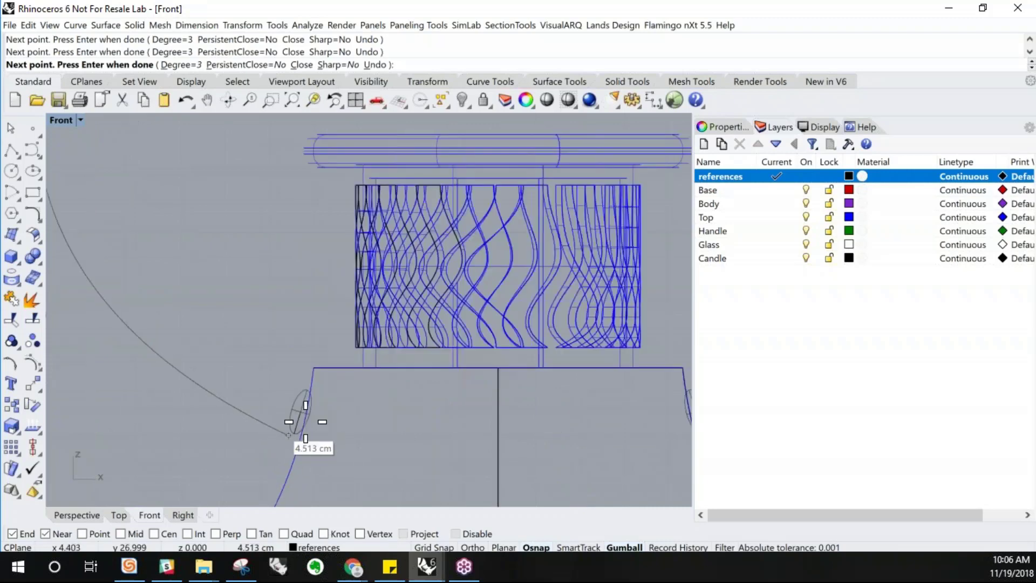
pyautogui.click(337, 427)
pyautogui.rightClick(338, 426)
# Try shifting the handle curve's three top control points to the left
pyautogui.click(313, 413)
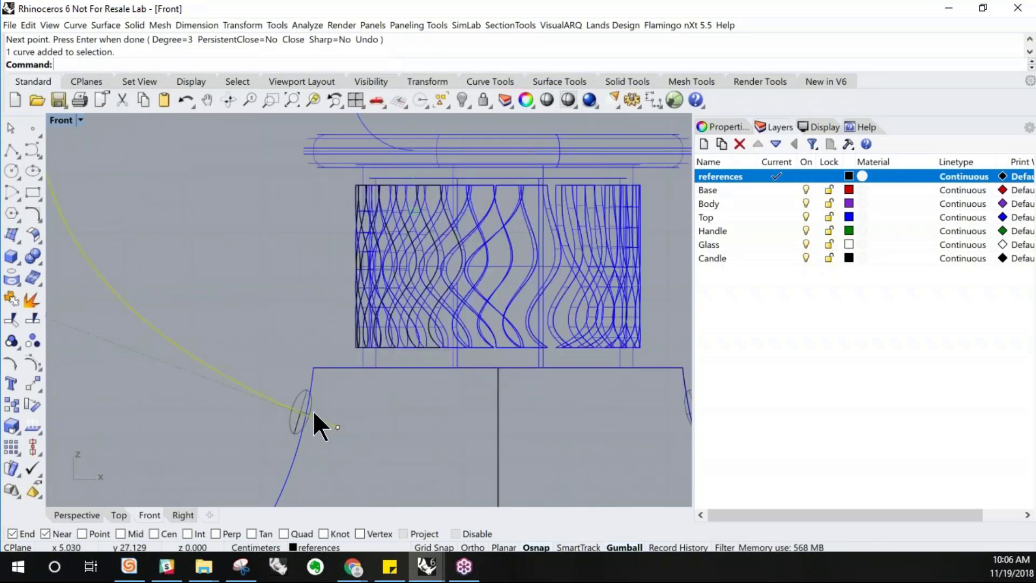
pyautogui.scroll(-7, 265, 368)
pyautogui.scroll(-2, 265, 368)
pyautogui.moveTo(292, 411); pyautogui.dragTo(260, 448, button='right')
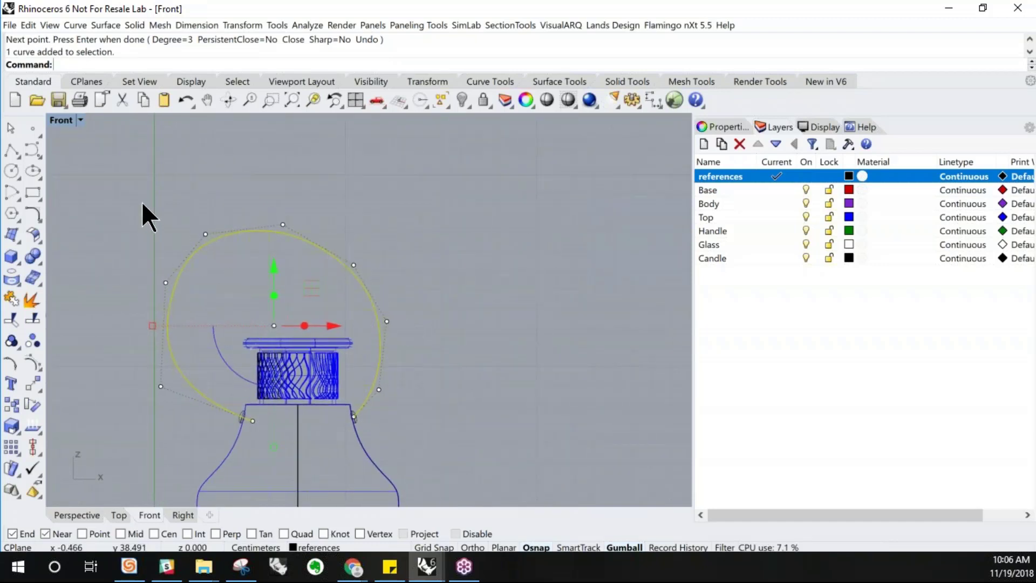
pyautogui.moveTo(112, 167); pyautogui.dragTo(326, 310)
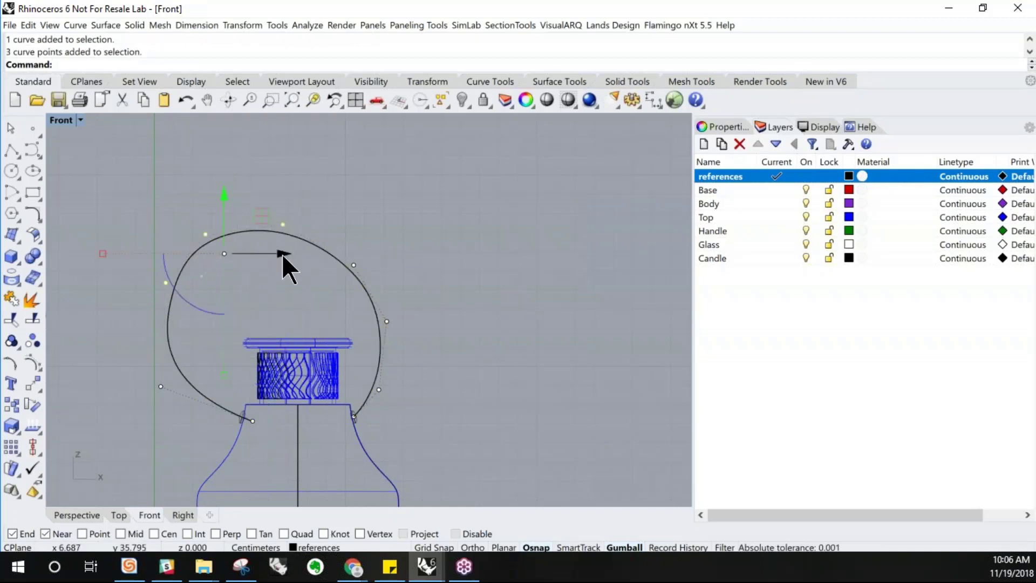
pyautogui.moveTo(282, 253)
pyautogui.mouseDown()
pyautogui.moveTo(314, 254)
pyautogui.moveTo(263, 254)
pyautogui.mouseUp()
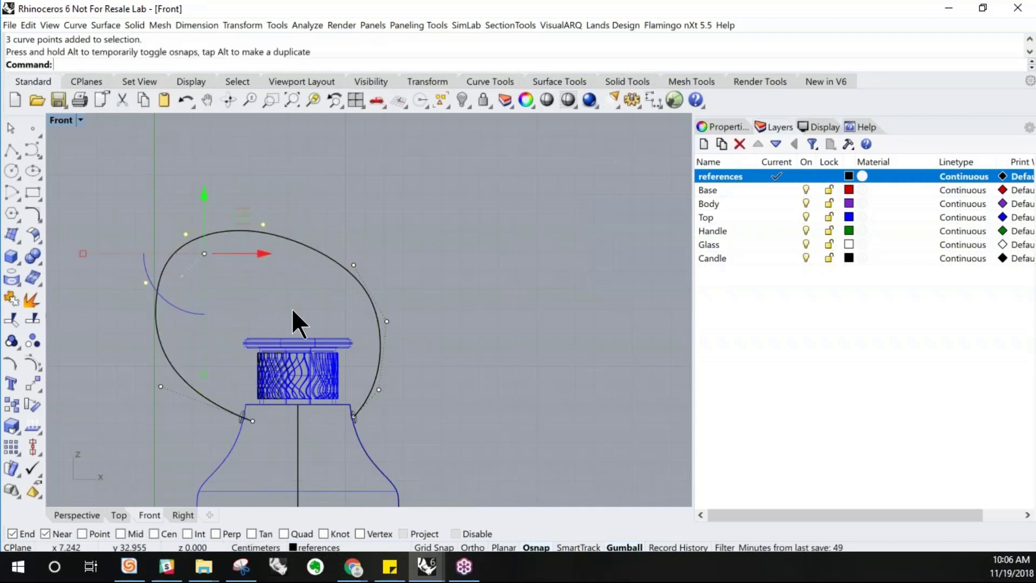
pyautogui.hotkey('ctrl', 'z')
pyautogui.press('Escape')
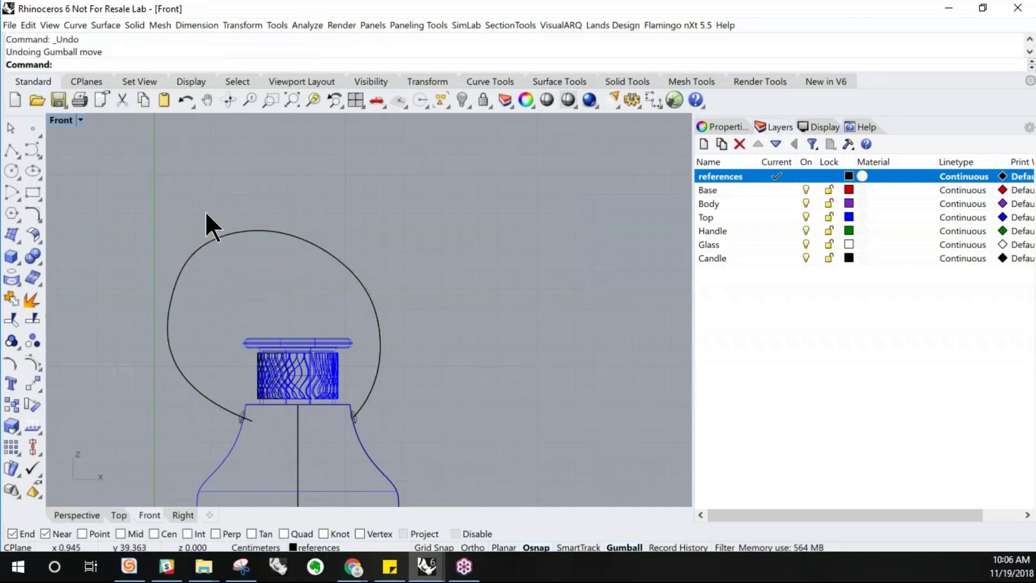
# Reshape the handle curve by moving its top and side control points in the Front view
pyautogui.click(229, 236)
pyautogui.moveTo(190, 187); pyautogui.dragTo(310, 272)
pyautogui.moveTo(300, 227)
pyautogui.mouseDown()
pyautogui.moveTo(372, 228)
pyautogui.moveTo(319, 228)
pyautogui.mouseUp()
pyautogui.moveTo(251, 225); pyautogui.dragTo(238, 226)
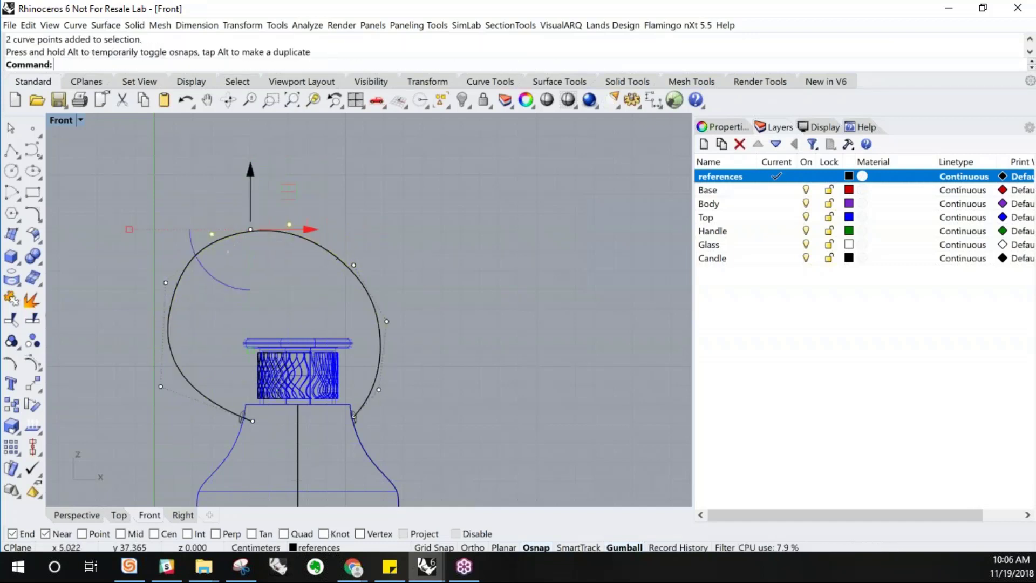
pyautogui.moveTo(206, 435); pyautogui.dragTo(215, 436)
pyautogui.moveTo(216, 334)
pyautogui.mouseDown()
pyautogui.moveTo(286, 335)
pyautogui.moveTo(228, 334)
pyautogui.moveTo(208, 323)
pyautogui.mouseUp()
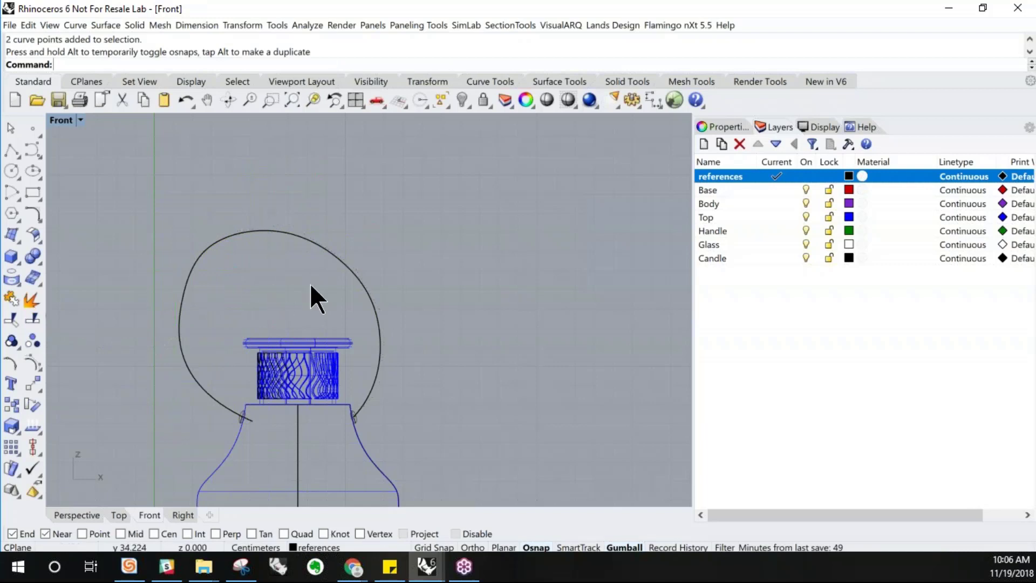
# Turn on the handle curve's control points and nudge an upper point slightly
pyautogui.click(201, 256)
pyautogui.scroll(3, 203, 251)
pyautogui.press('F10')
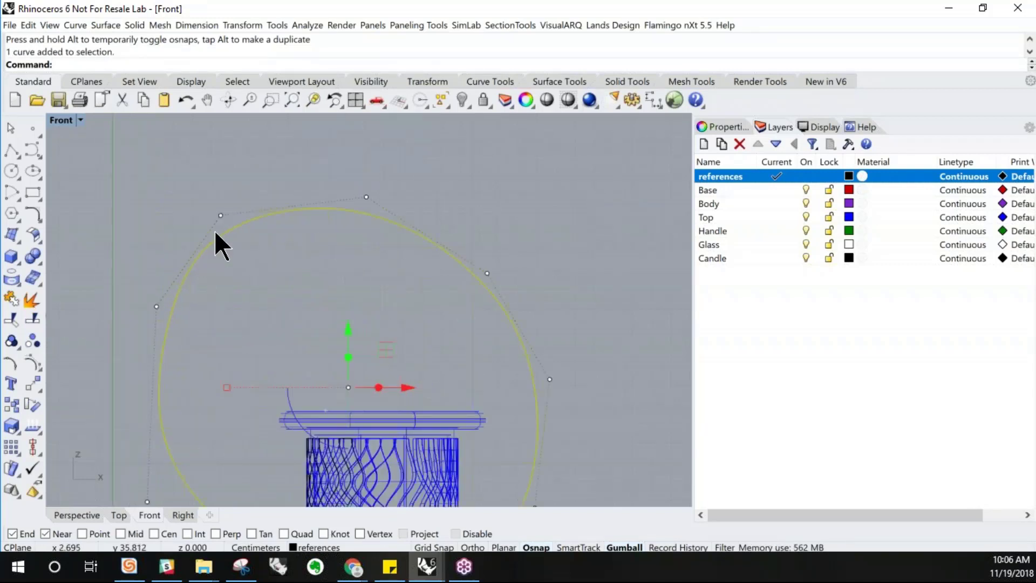
pyautogui.click(222, 218)
pyautogui.moveTo(220, 189); pyautogui.dragTo(222, 195)
pyautogui.press('Escape')
pyautogui.press('Escape')
# Adjust the handle curve's left and upper control points to refine its rounded profile
pyautogui.click(167, 323)
pyautogui.scroll(-3, 173, 286)
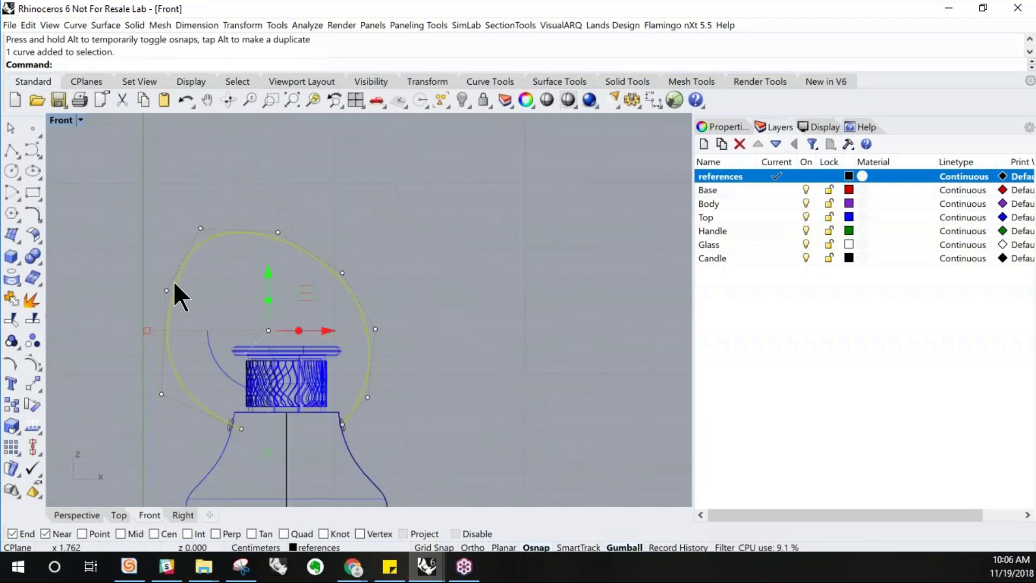
pyautogui.click(167, 290)
pyautogui.moveTo(211, 288); pyautogui.dragTo(225, 287)
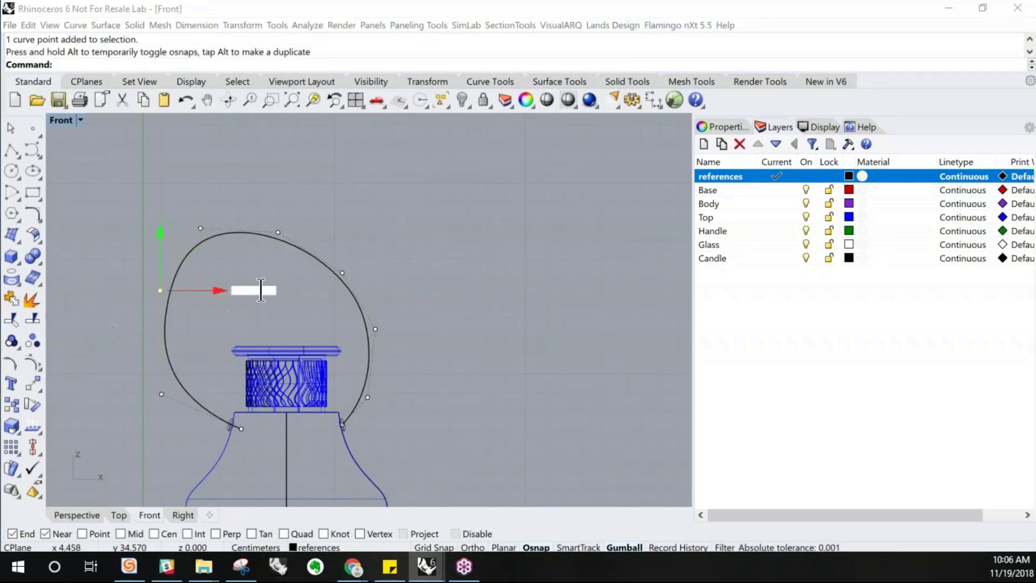
pyautogui.press('Escape')
pyautogui.moveTo(347, 283); pyautogui.dragTo(380, 268, button='right')
pyautogui.click(359, 250)
pyautogui.moveTo(211, 197); pyautogui.dragTo(246, 223)
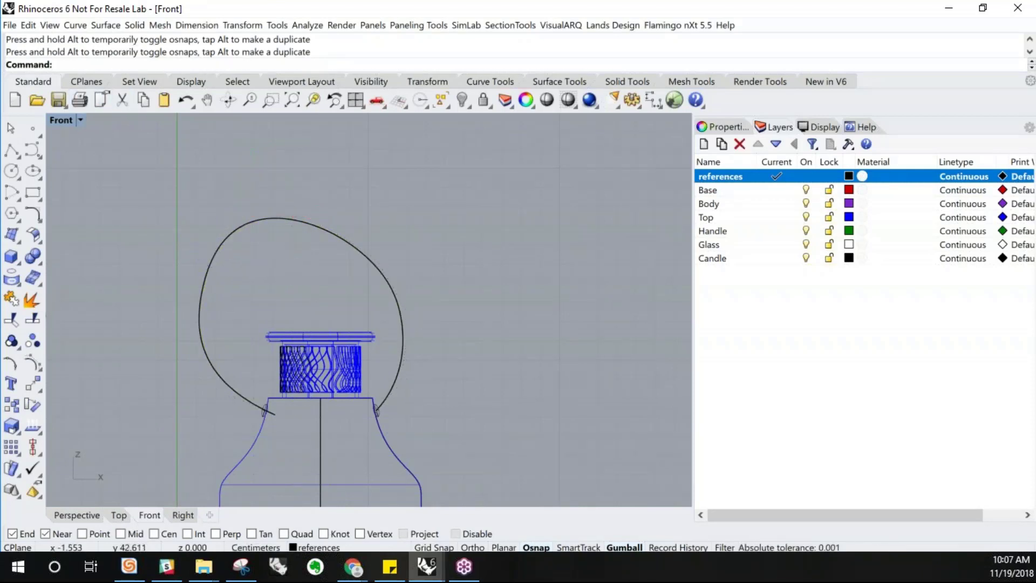
pyautogui.doubleClick(67, 120)
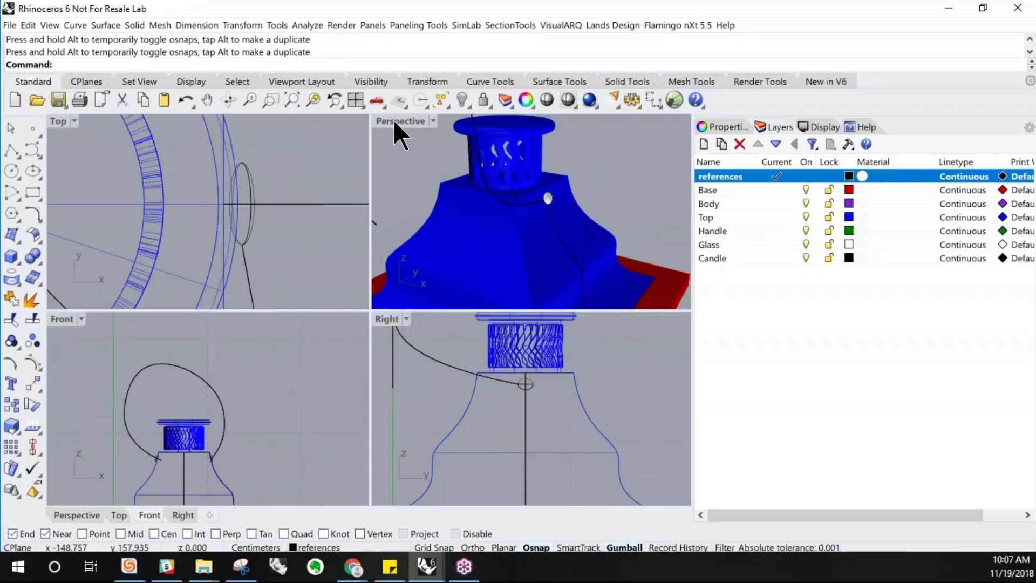
# Project the handle curve flat onto the Front construction plane with ProjectToCPlane, deleting the original curve
pyautogui.doubleClick(396, 121)
pyautogui.moveTo(474, 296); pyautogui.dragTo(613, 340, button='right')
pyautogui.moveTo(400, 335); pyautogui.dragTo(67, 184, button='right')
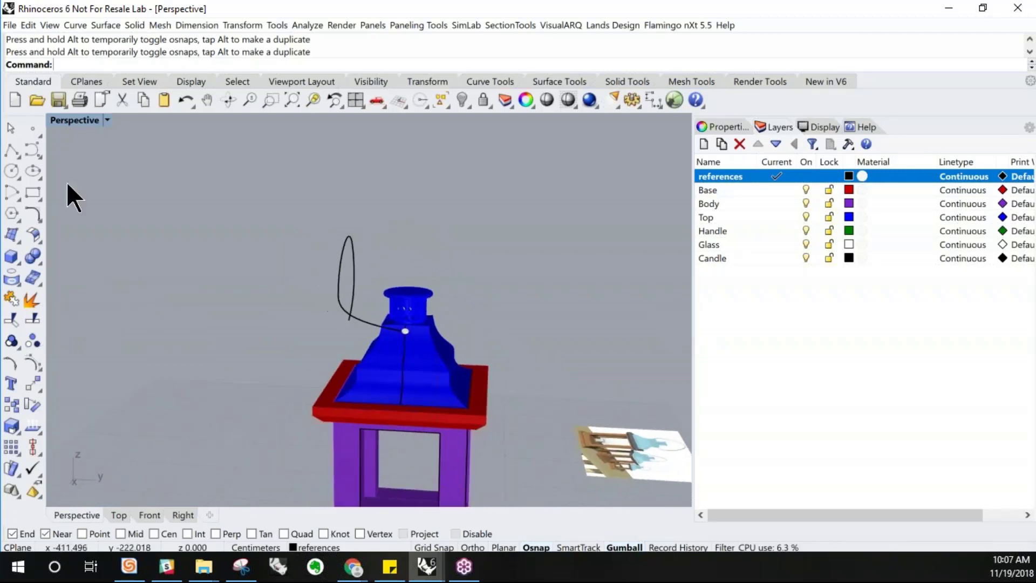
pyautogui.doubleClick(81, 119)
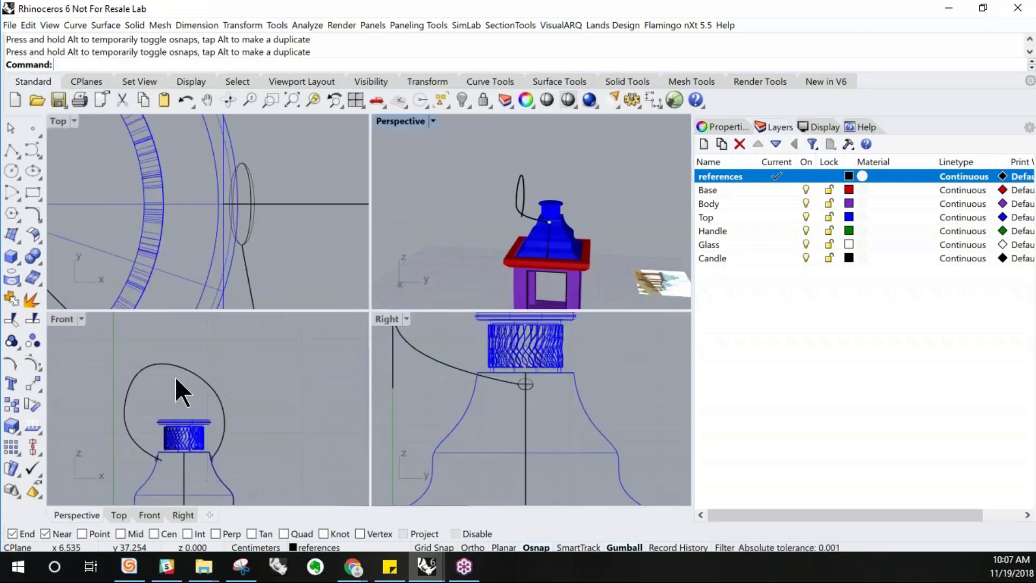
pyautogui.moveTo(198, 410); pyautogui.dragTo(233, 396, button='right')
pyautogui.click(229, 358)
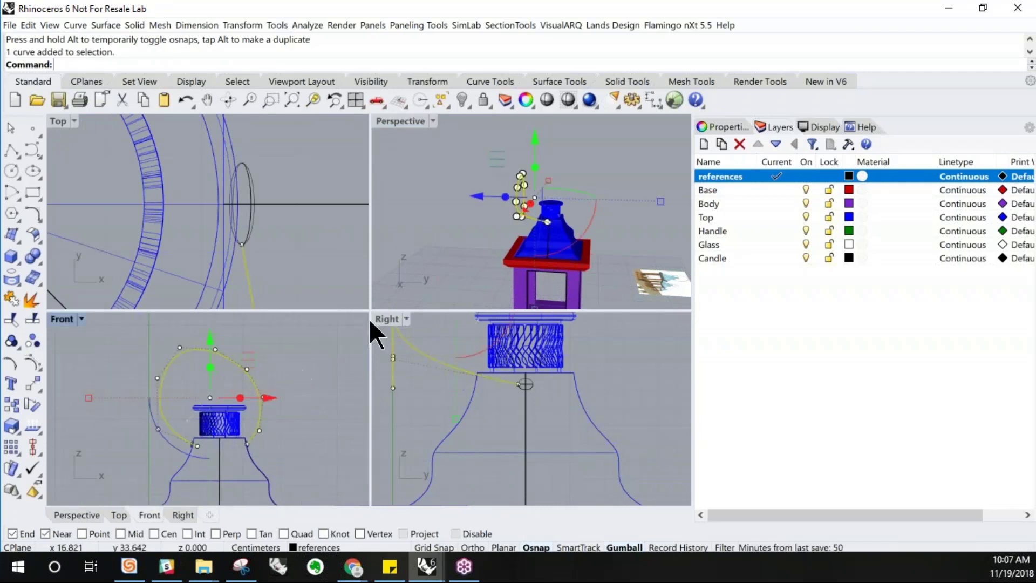
pyautogui.click(430, 235)
pyautogui.click(245, 374)
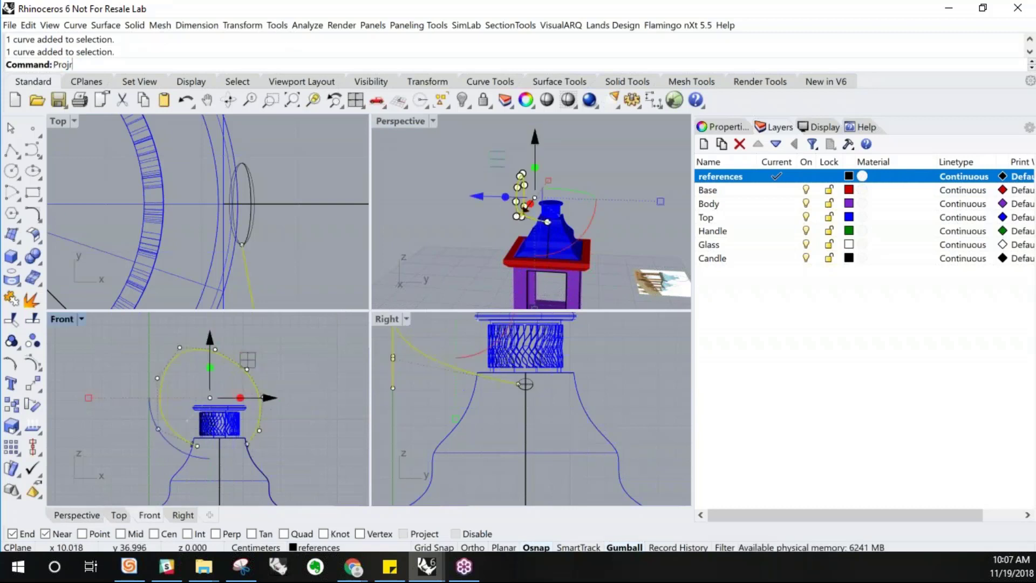
pyautogui.write('ect')
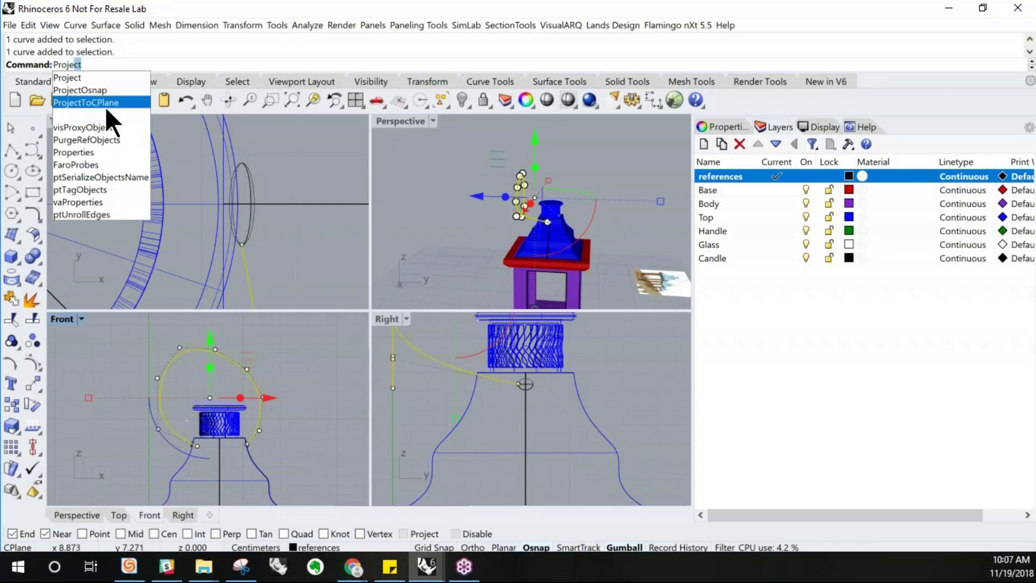
pyautogui.click(108, 103)
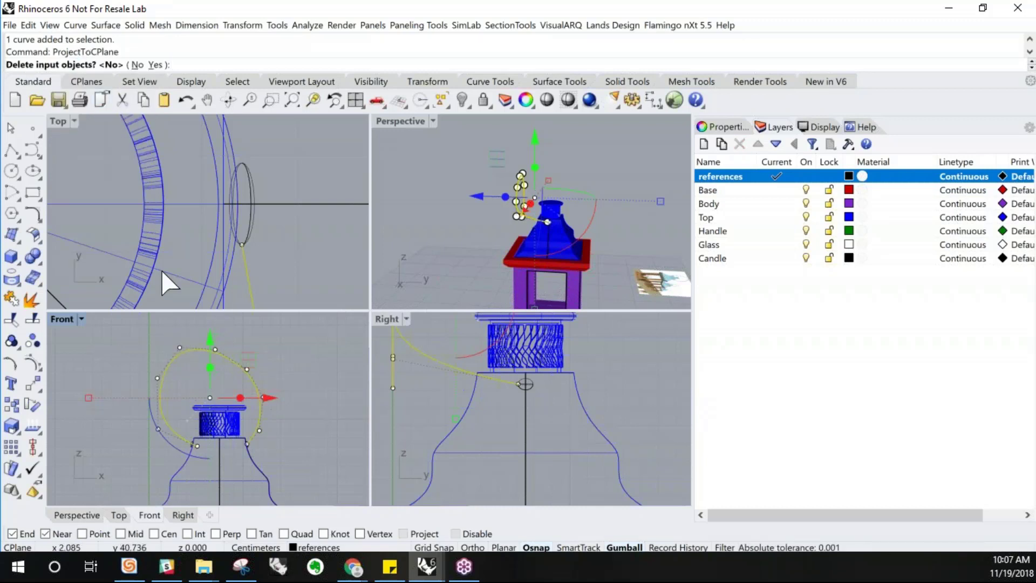
pyautogui.click(155, 64)
pyautogui.click(155, 65)
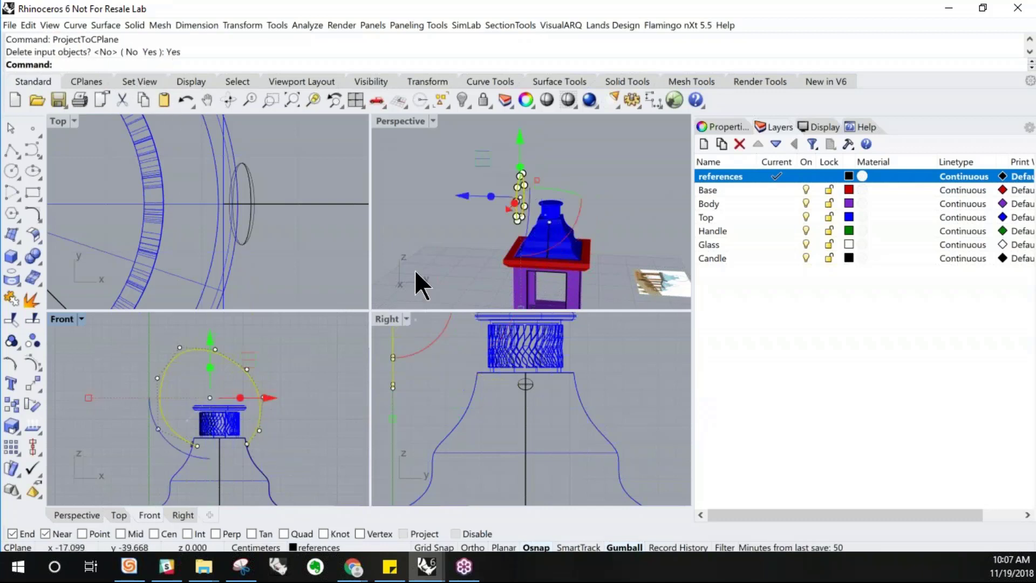
# Move the projected handle curve sideways in the Right view to line it up with the lantern's centre axis
pyautogui.click(427, 259)
pyautogui.scroll(5, 525, 213)
pyautogui.moveTo(526, 212); pyautogui.dragTo(471, 216, button='right')
pyautogui.click(471, 202)
pyautogui.moveTo(471, 201); pyautogui.dragTo(520, 231)
pyautogui.scroll(5, 522, 240)
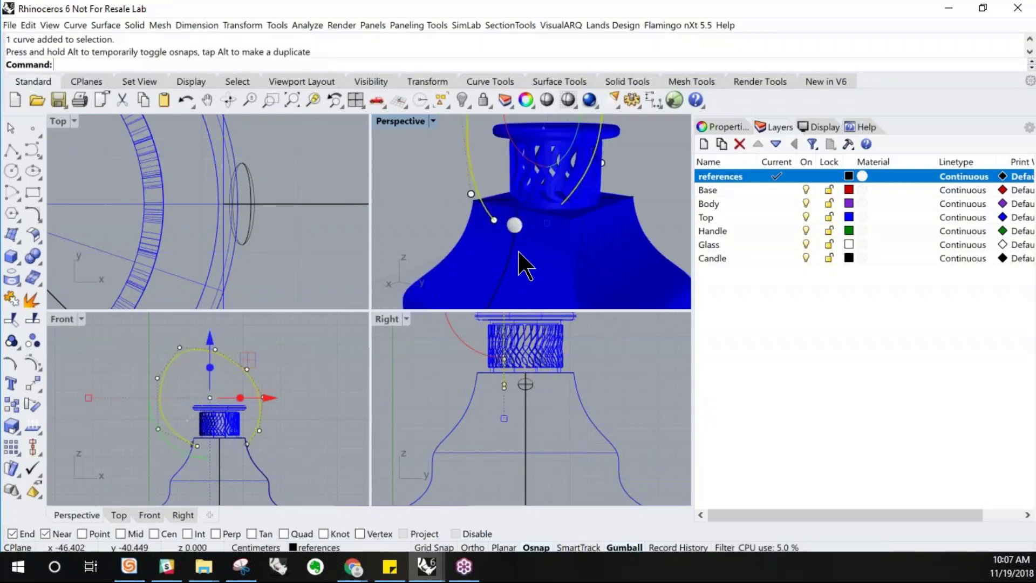
pyautogui.scroll(-2, 523, 426)
pyautogui.moveTo(522, 427); pyautogui.dragTo(474, 447, button='right')
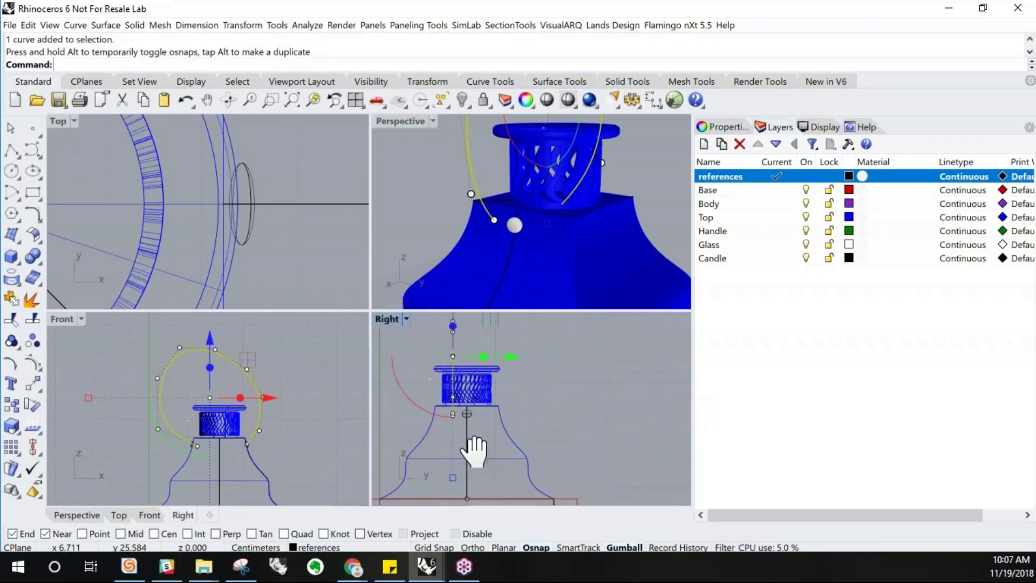
pyautogui.moveTo(513, 358); pyautogui.dragTo(580, 356)
pyautogui.moveTo(512, 379); pyautogui.dragTo(466, 429)
pyautogui.click(569, 370)
pyautogui.scroll(2, 468, 421)
pyautogui.scroll(-4, 475, 431)
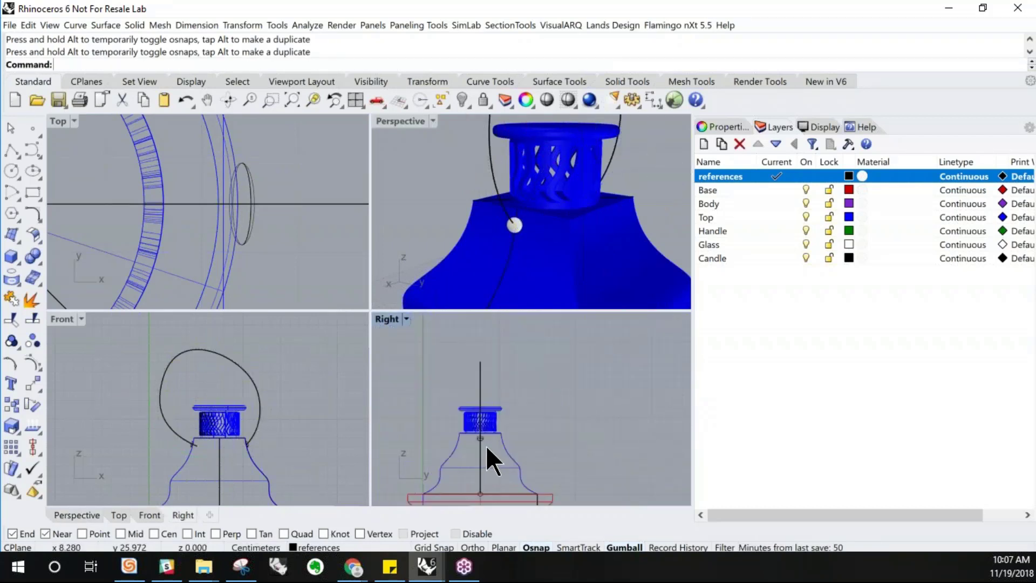
pyautogui.scroll(-8, 467, 240)
pyautogui.moveTo(467, 240); pyautogui.dragTo(468, 238, button='right')
pyautogui.click(281, 394)
pyautogui.scroll(-5, 238, 380)
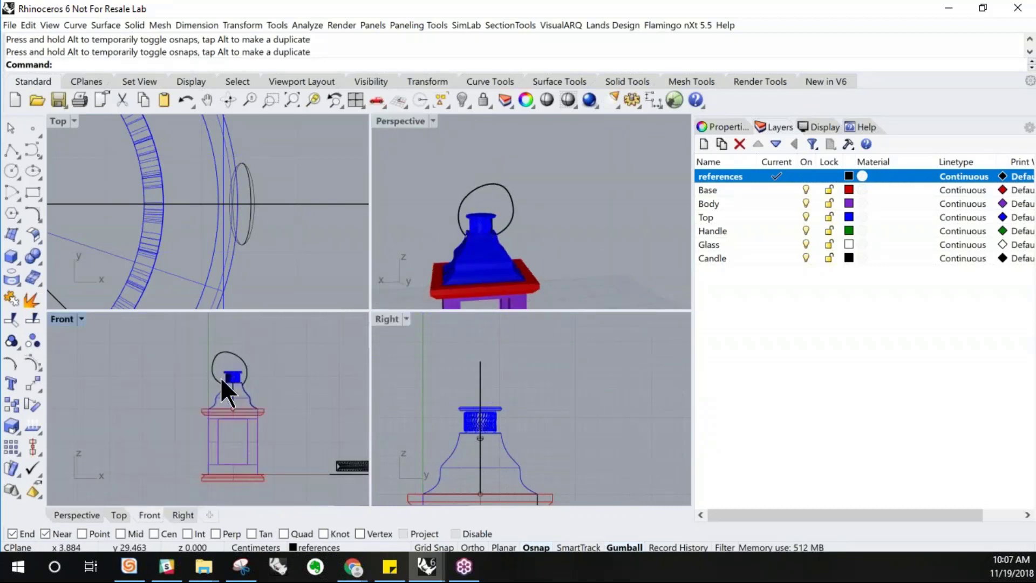
pyautogui.scroll(6, 265, 435)
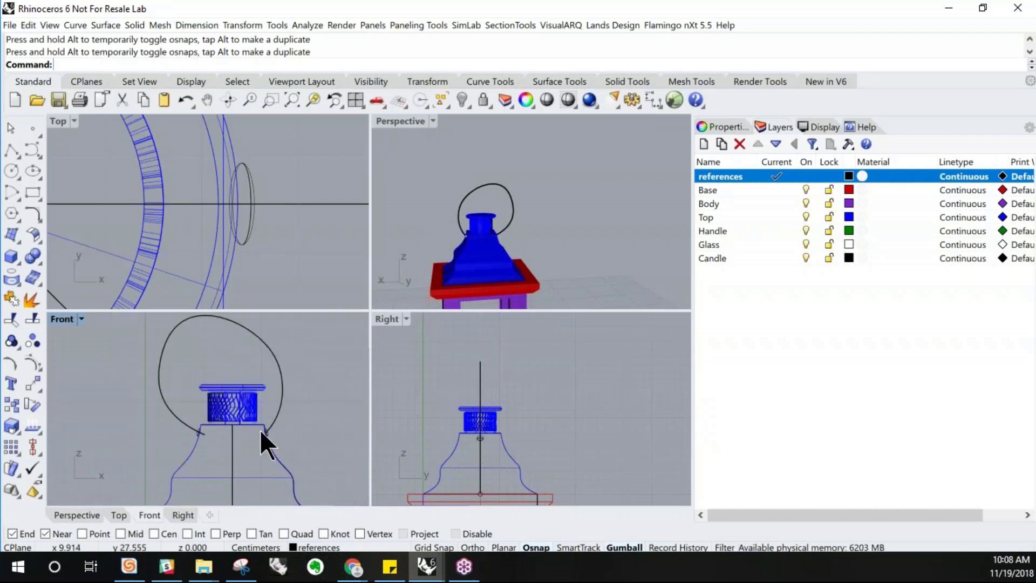
# Drag the handle curve's lower end control points inward in the Front view so the ends sit on the roof
pyautogui.click(270, 430)
pyautogui.click(259, 419)
pyautogui.moveTo(272, 421); pyautogui.dragTo(242, 420)
pyautogui.moveTo(231, 361); pyautogui.dragTo(231, 388)
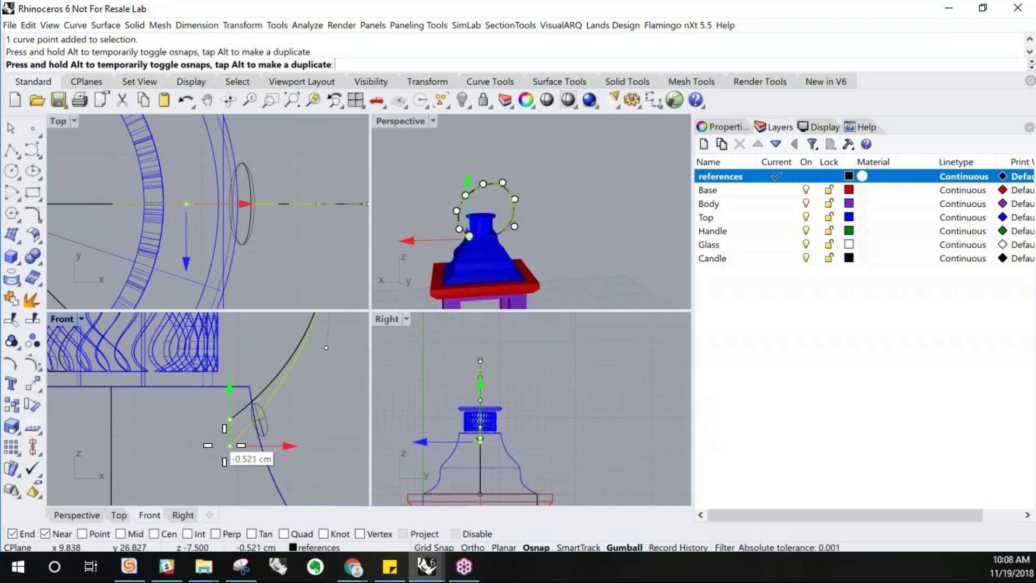
pyautogui.moveTo(230, 446); pyautogui.dragTo(231, 446)
pyautogui.click(327, 347)
pyautogui.scroll(-2, 270, 446)
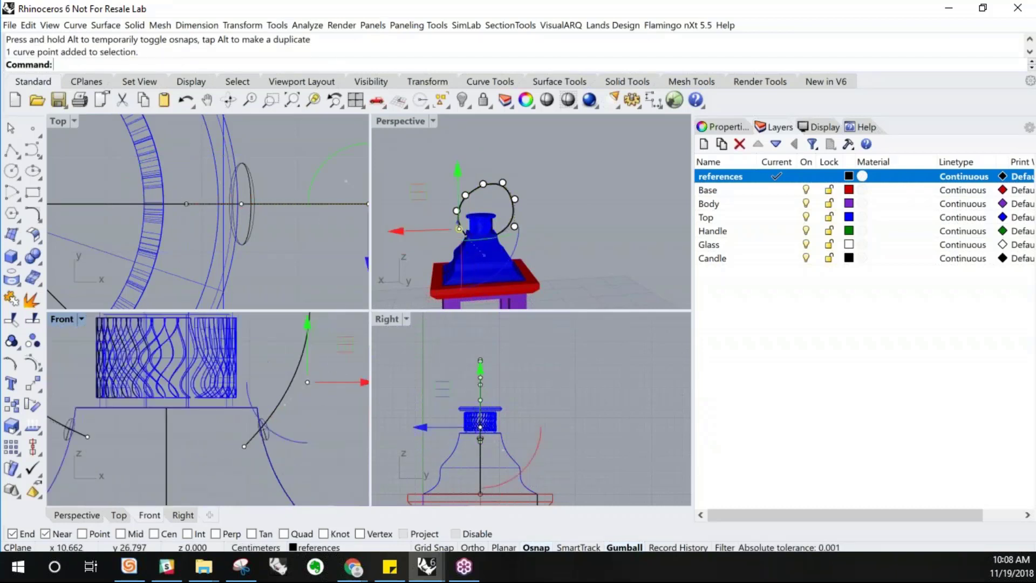
pyautogui.moveTo(270, 446); pyautogui.dragTo(228, 450, button='right')
pyautogui.moveTo(267, 322); pyautogui.dragTo(252, 421)
pyautogui.scroll(-3, 248, 462)
pyautogui.scroll(3, 248, 444)
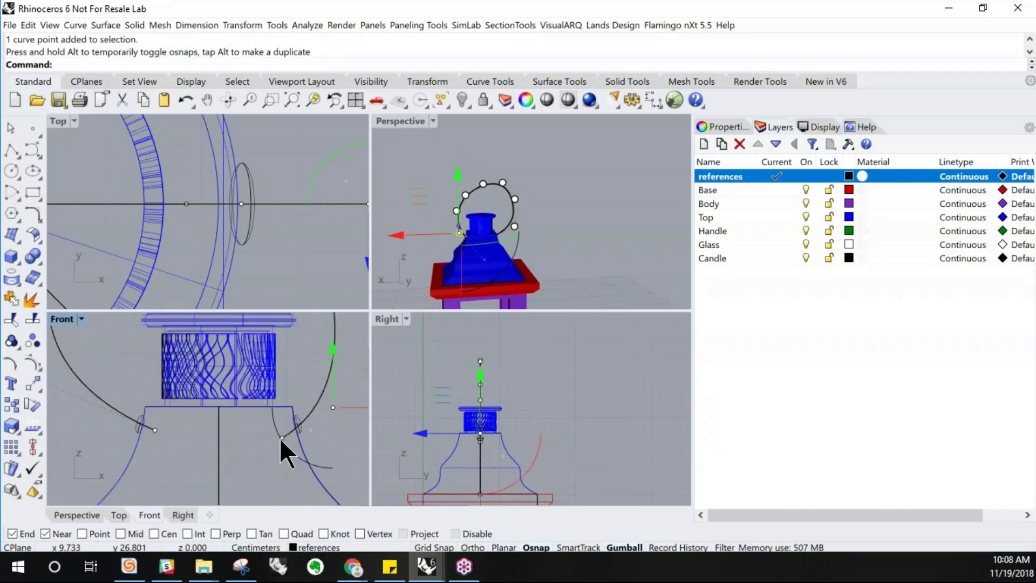
# Nudge the handle curve's lower end point slightly and deselect the curve
pyautogui.press('Escape')
pyautogui.click(280, 439)
pyautogui.moveTo(283, 438)
pyautogui.mouseDown()
pyautogui.moveTo(326, 437)
pyautogui.moveTo(282, 437)
pyautogui.mouseUp()
pyautogui.press('Escape')
pyautogui.press('Escape')
pyautogui.scroll(-3, 279, 454)
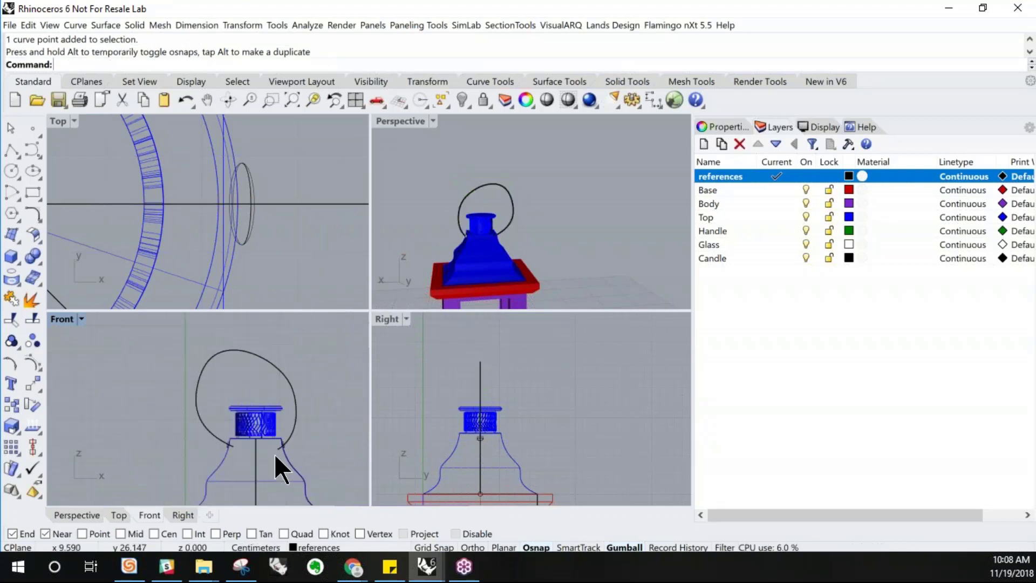
pyautogui.click(277, 357)
pyautogui.press('Escape')
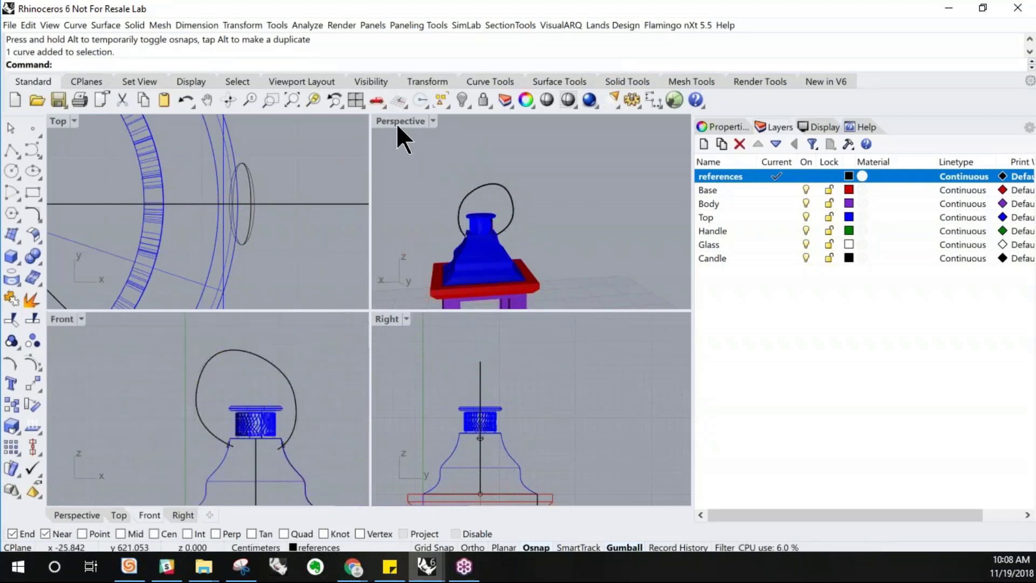
# Create a Pipe along the handle curve with start and end radius 0.3 cm
pyautogui.doubleClick(398, 122)
pyautogui.moveTo(277, 424); pyautogui.dragTo(321, 416, button='right')
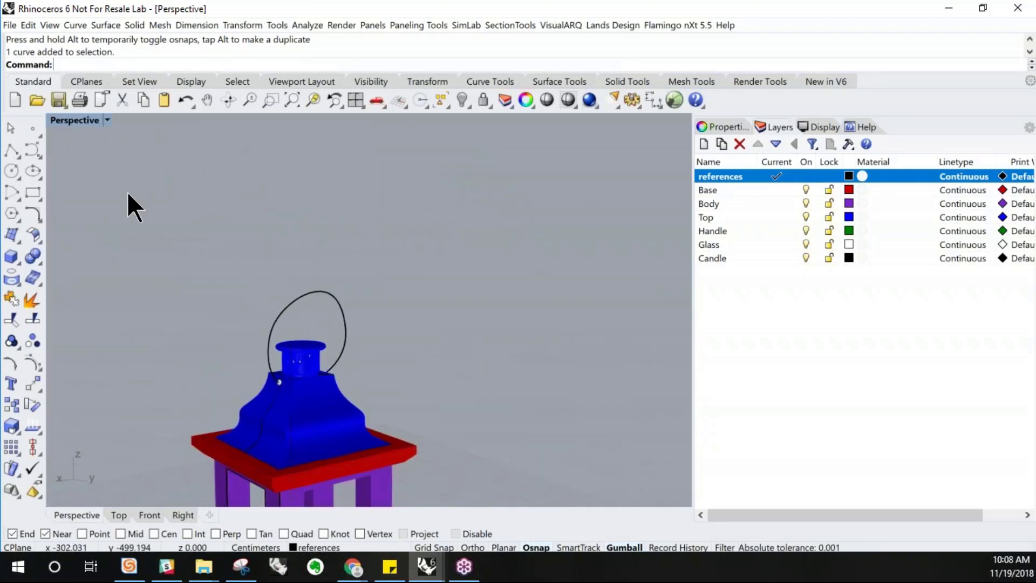
pyautogui.click(345, 348)
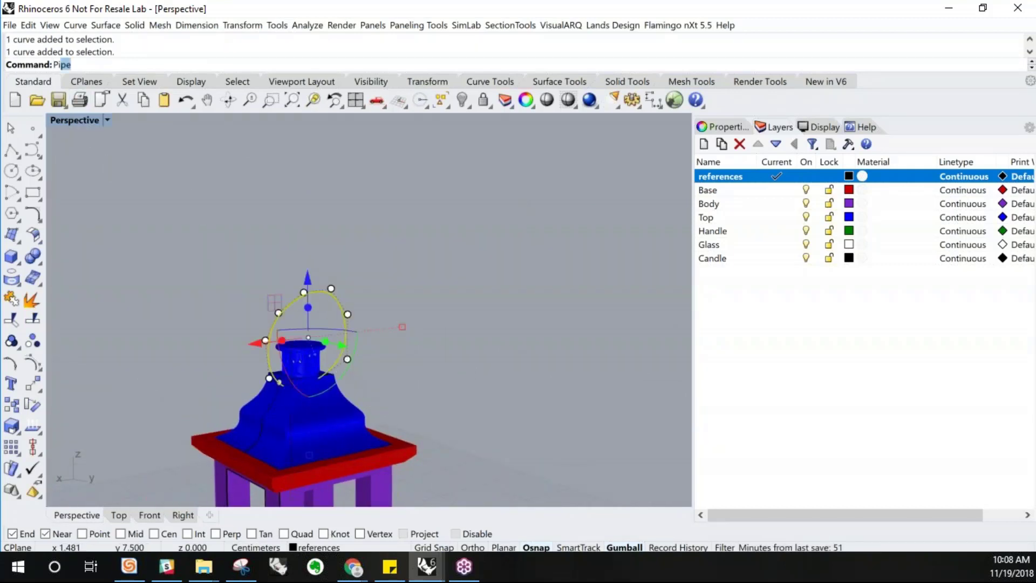
pyautogui.press('Escape')
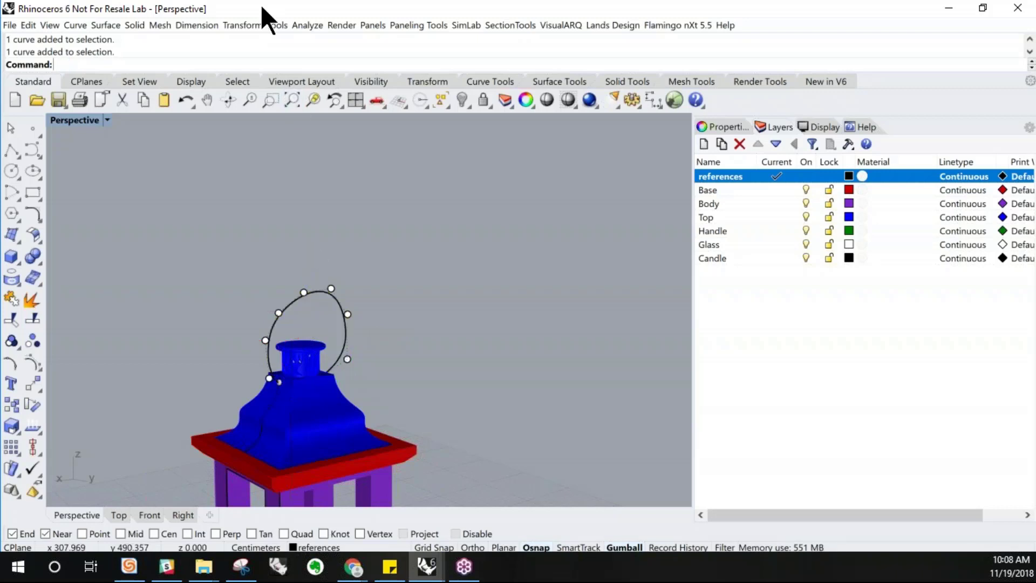
pyautogui.click(135, 25)
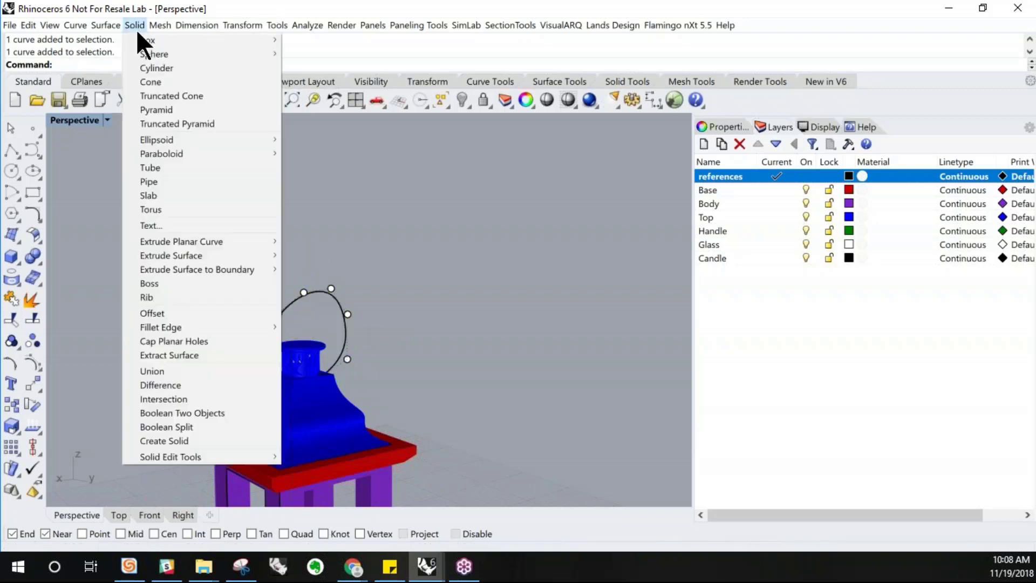
pyautogui.click(151, 184)
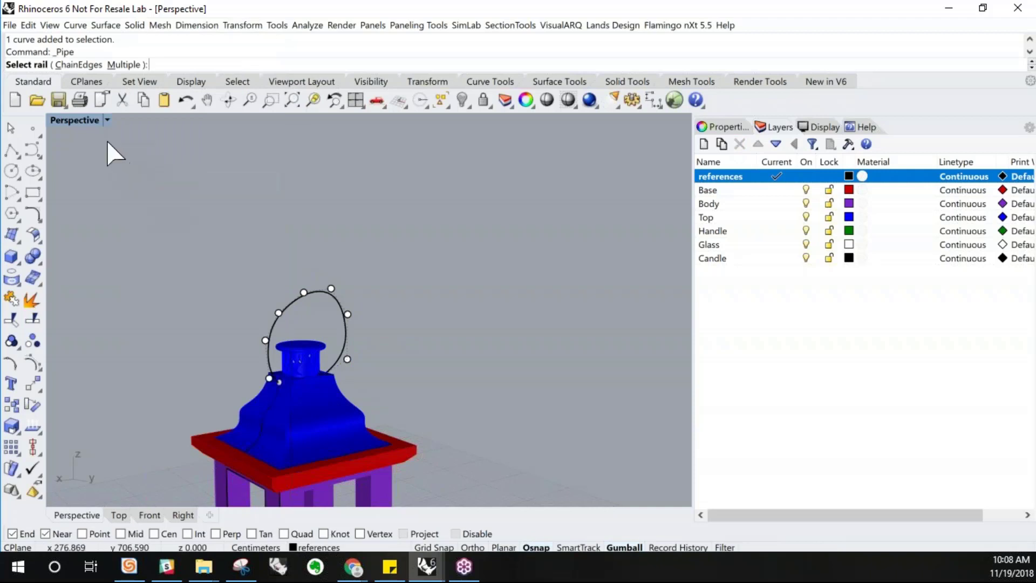
pyautogui.click(345, 334)
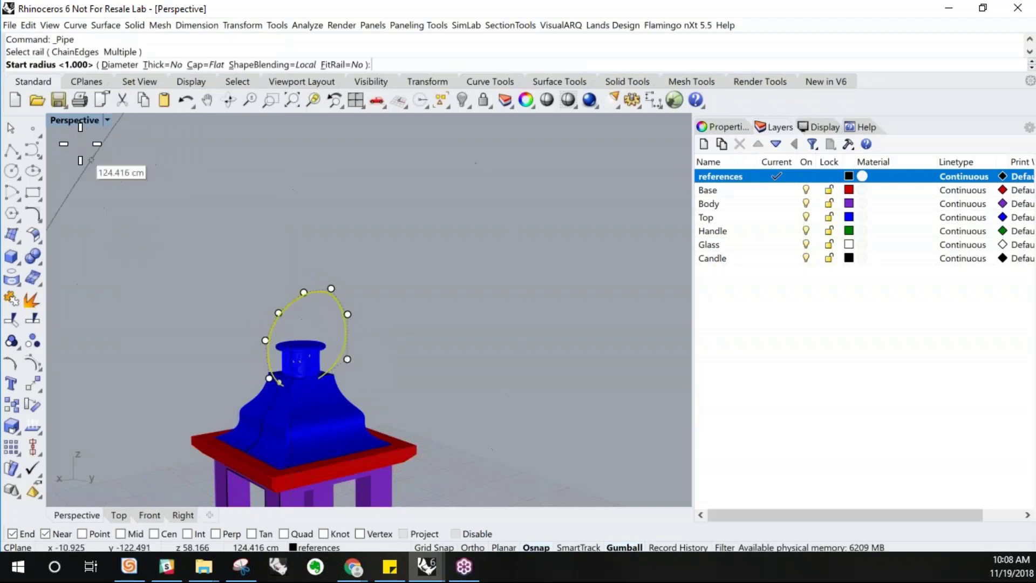
pyautogui.doubleClick(70, 120)
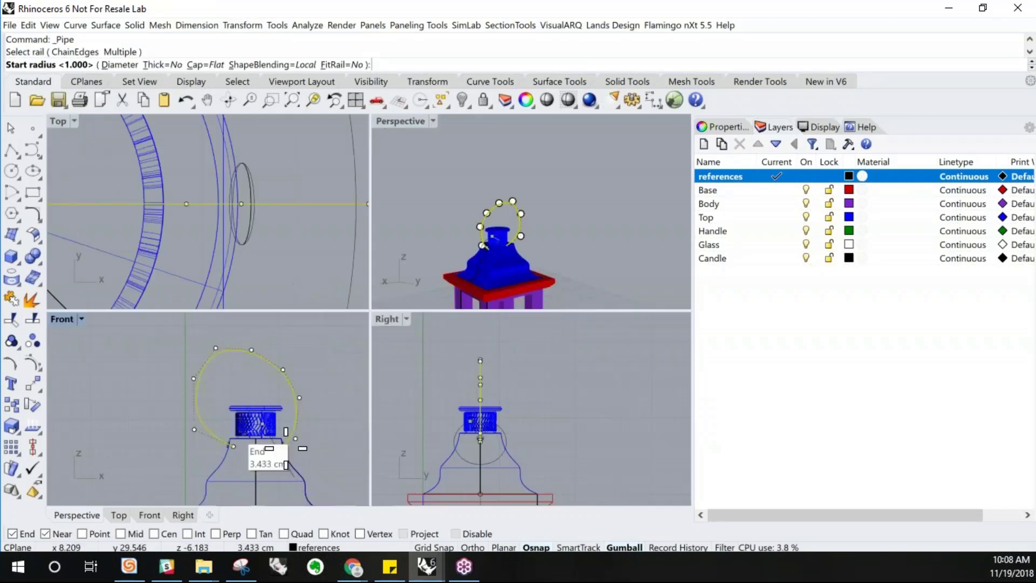
pyautogui.scroll(5, 272, 444)
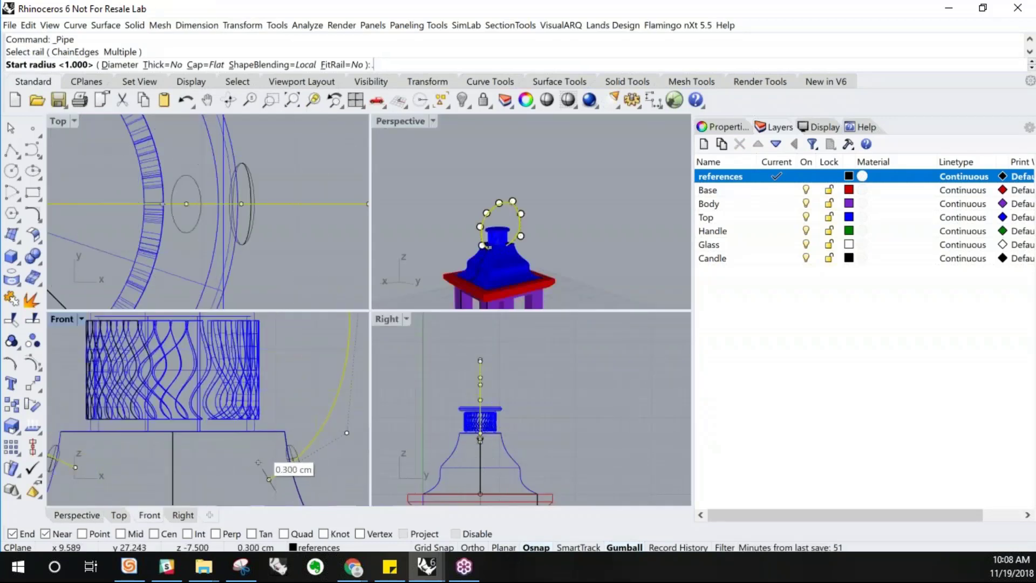
pyautogui.press('Return')
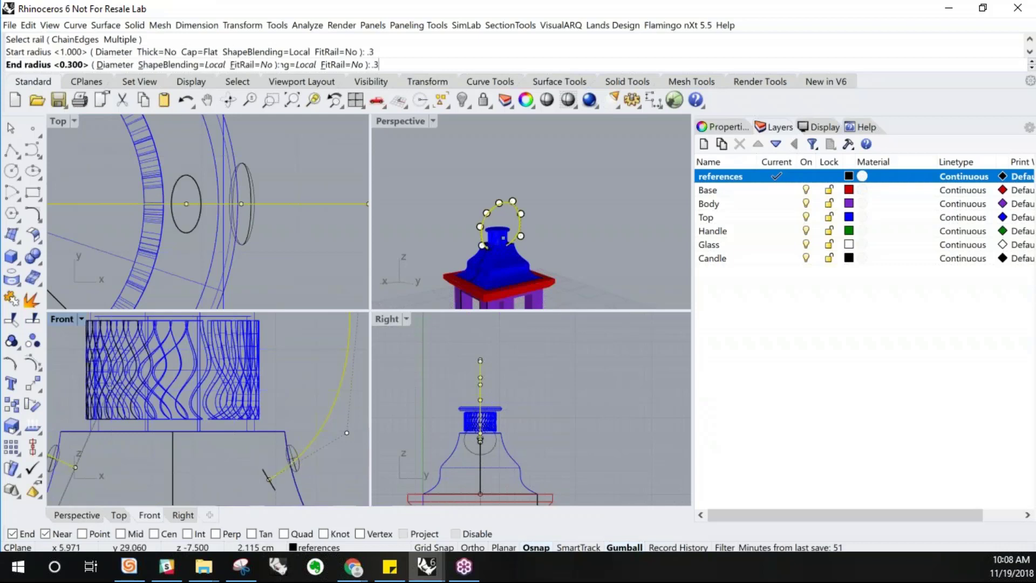
pyautogui.press('Return')
pyautogui.press('Return')
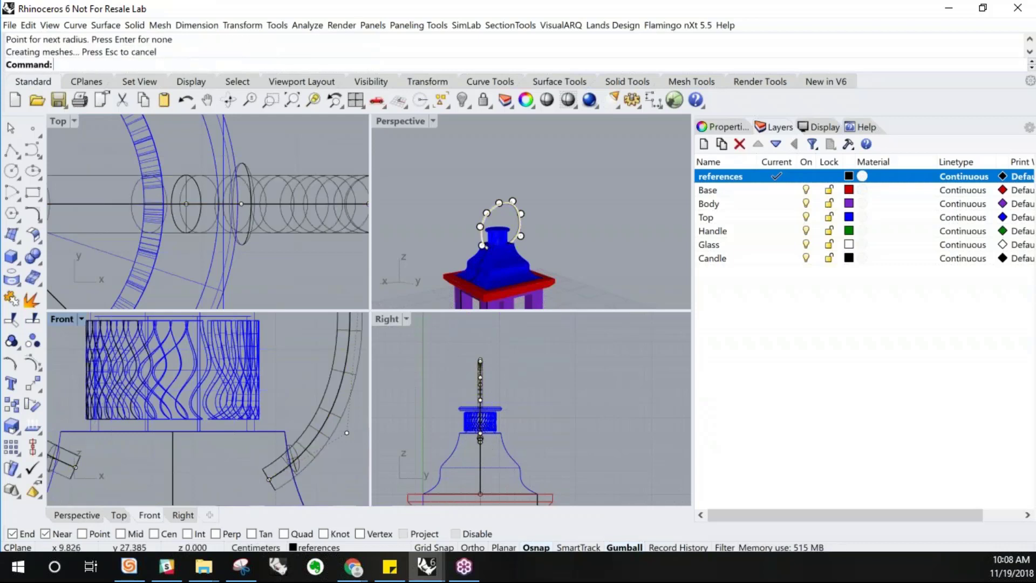
# Inspect where the handle pipe meets the roof in the Perspective and Right views
pyautogui.doubleClick(400, 121)
pyautogui.moveTo(415, 292); pyautogui.dragTo(381, 286, button='right')
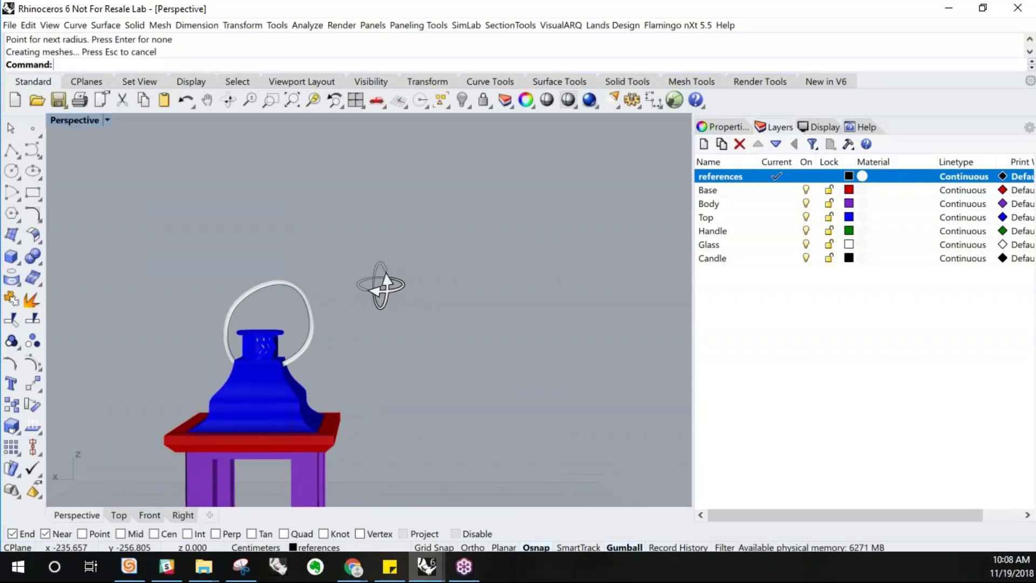
pyautogui.scroll(8, 307, 305)
pyautogui.moveTo(307, 306); pyautogui.dragTo(344, 309, button='right')
pyautogui.scroll(-5, 343, 316)
pyautogui.moveTo(333, 374); pyautogui.dragTo(319, 338, button='right')
pyautogui.scroll(-6, 280, 243)
pyautogui.moveTo(279, 242); pyautogui.dragTo(279, 348, button='right')
pyautogui.scroll(13, 273, 333)
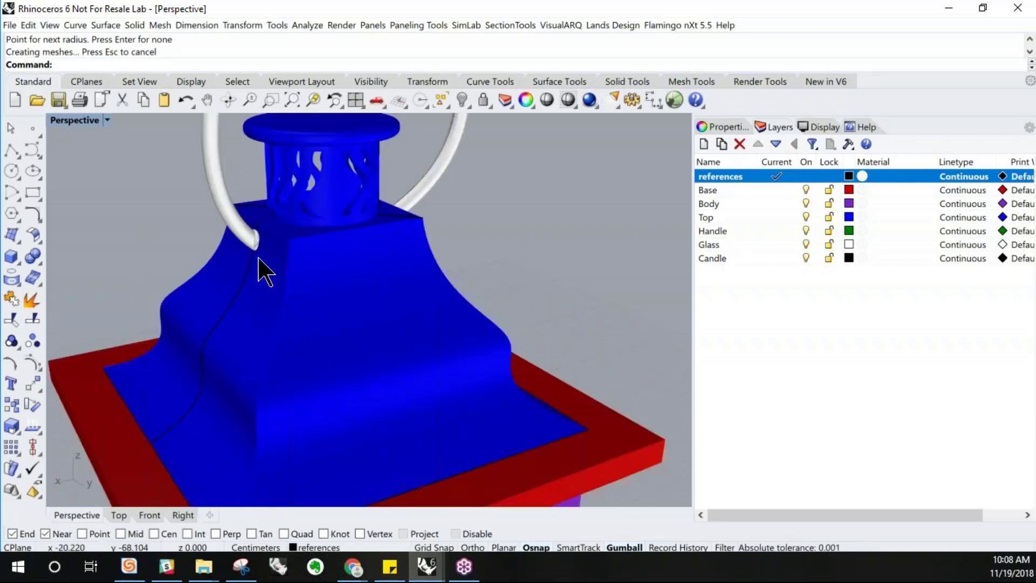
pyautogui.scroll(3, 259, 259)
pyautogui.scroll(-10, 261, 291)
pyautogui.scroll(5, 260, 278)
pyautogui.scroll(-13, 265, 296)
pyautogui.moveTo(284, 313); pyautogui.dragTo(262, 279, button='right')
pyautogui.scroll(7, 262, 277)
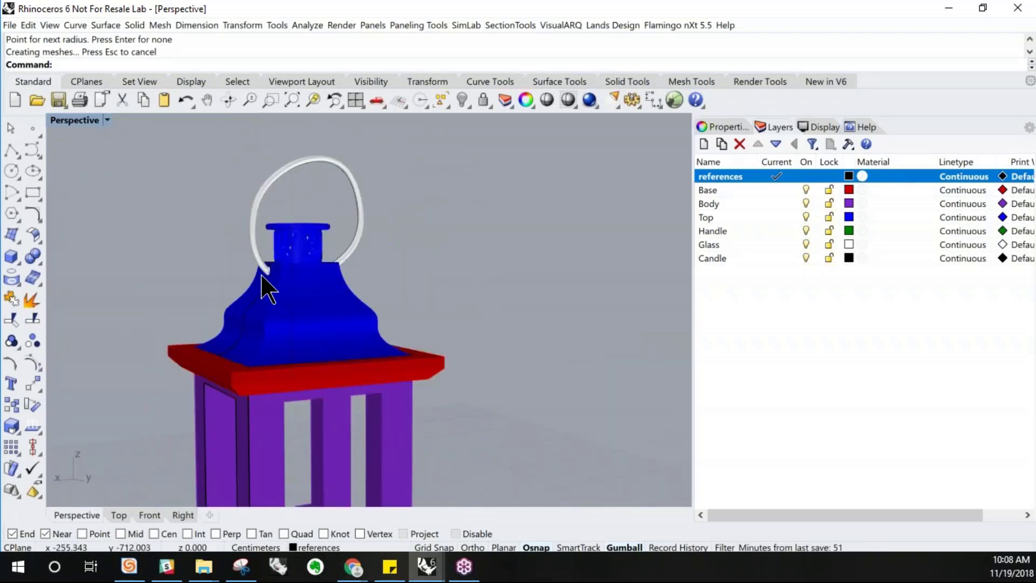
pyautogui.scroll(5, 270, 277)
pyautogui.scroll(5, 303, 274)
pyautogui.click(267, 239)
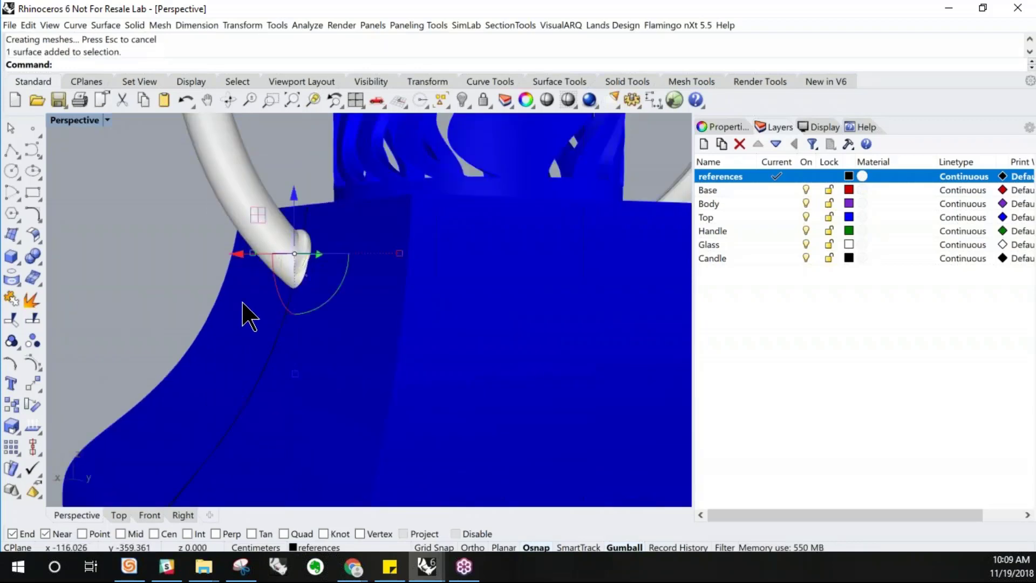
pyautogui.scroll(-5, 243, 317)
pyautogui.doubleClick(82, 120)
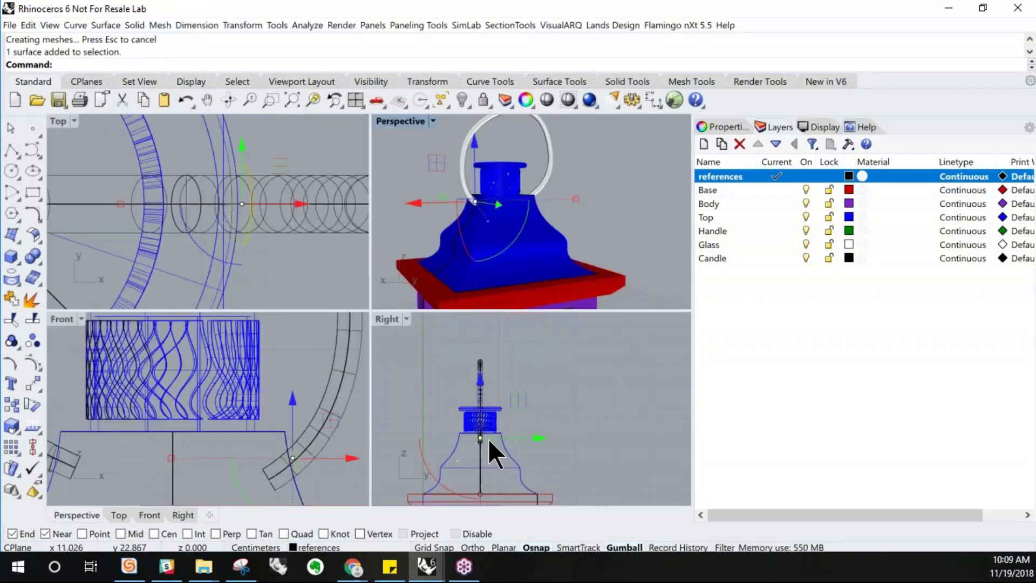
pyautogui.scroll(8, 472, 435)
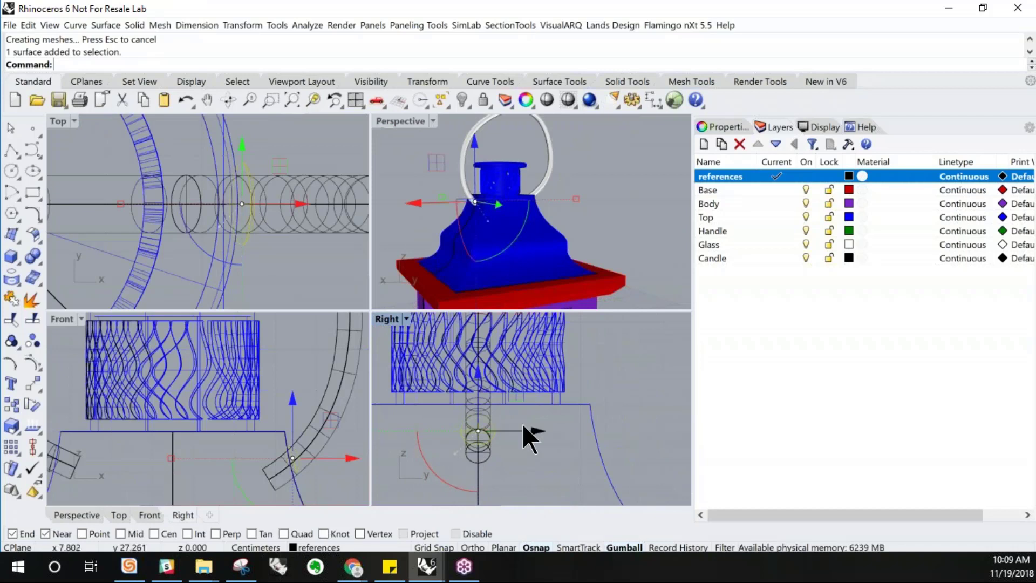
pyautogui.scroll(-6, 523, 423)
pyautogui.moveTo(405, 394)
pyautogui.keyDown('shift'); pyautogui.mouseDown()
pyautogui.moveTo(357, 396)
pyautogui.moveTo(392, 398)
pyautogui.mouseUp(); pyautogui.keyUp('shift')
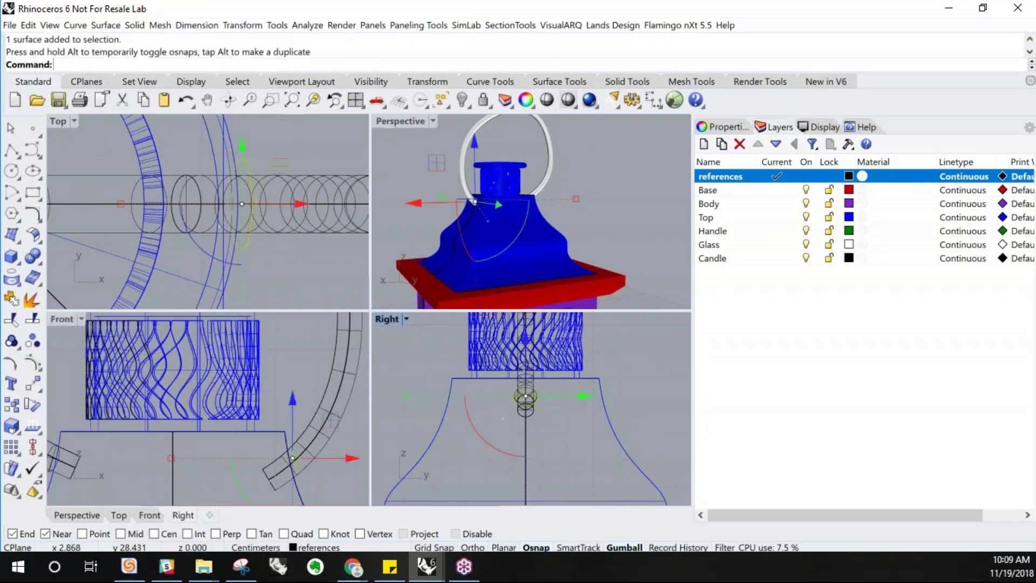
pyautogui.doubleClick(387, 318)
pyautogui.scroll(-2, 388, 318)
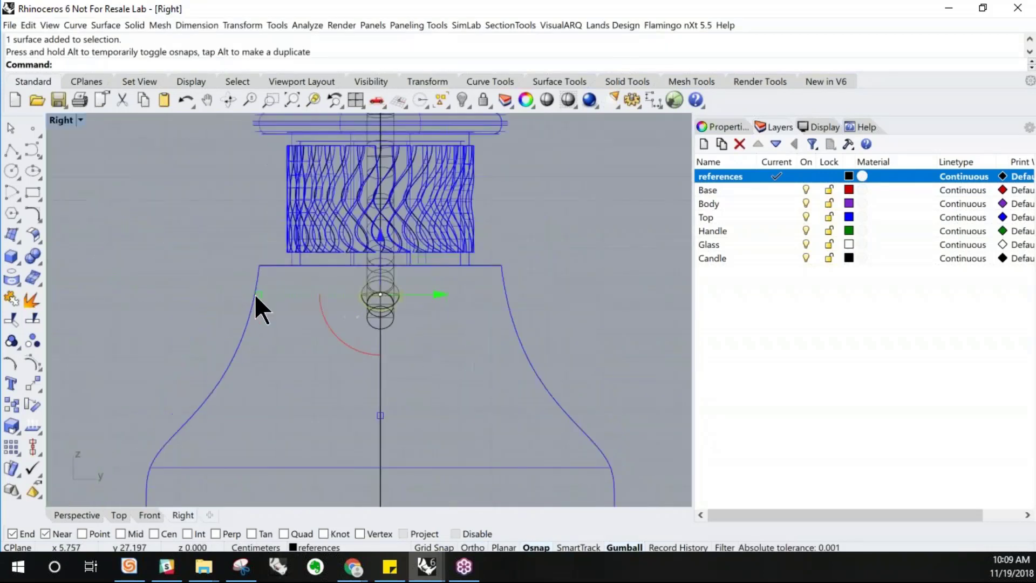
# Select and delete the handle pipe surface on the left side of the lantern top
pyautogui.scroll(4, 257, 296)
pyautogui.keyDown('shift'); pyautogui.moveTo(293, 290); pyautogui.dragTo(247, 289); pyautogui.keyUp('shift')
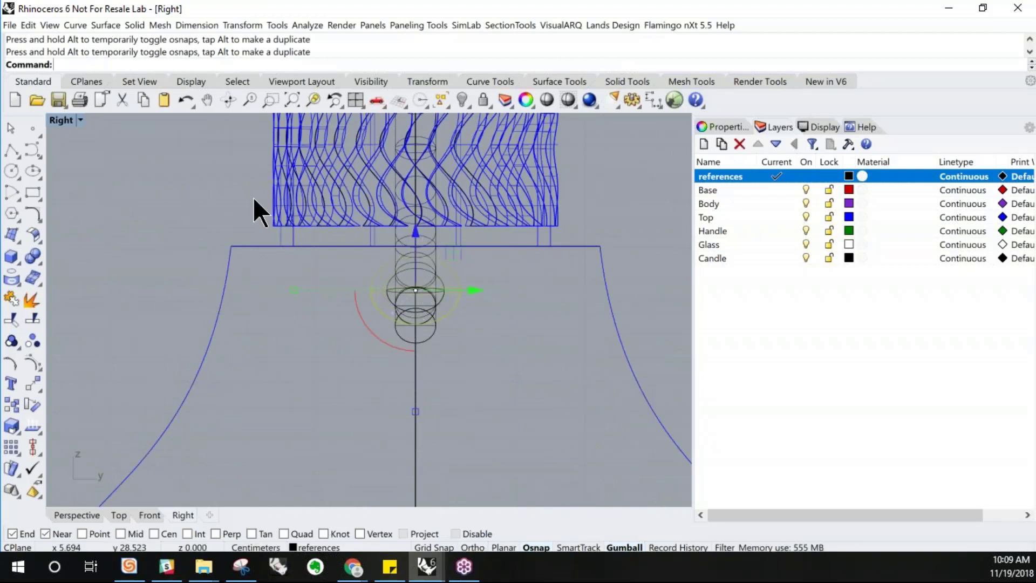
pyautogui.doubleClick(57, 120)
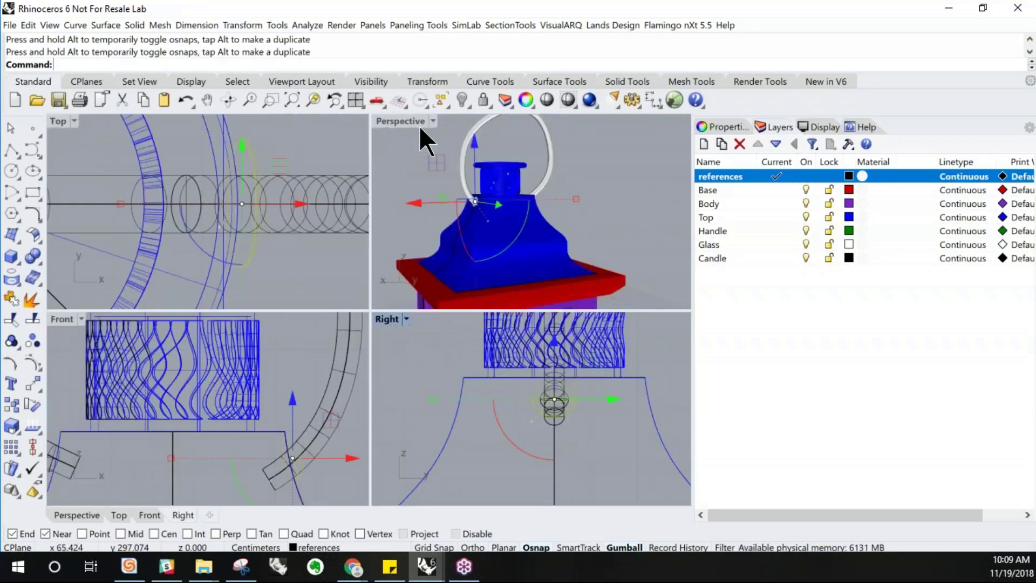
pyautogui.scroll(-3, 288, 235)
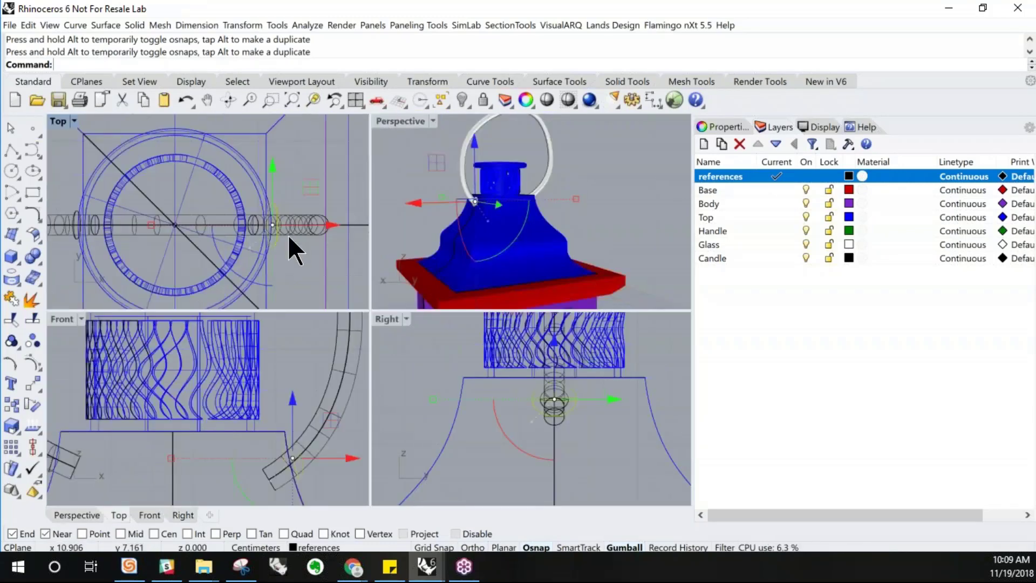
pyautogui.scroll(5, 76, 223)
pyautogui.click(91, 199)
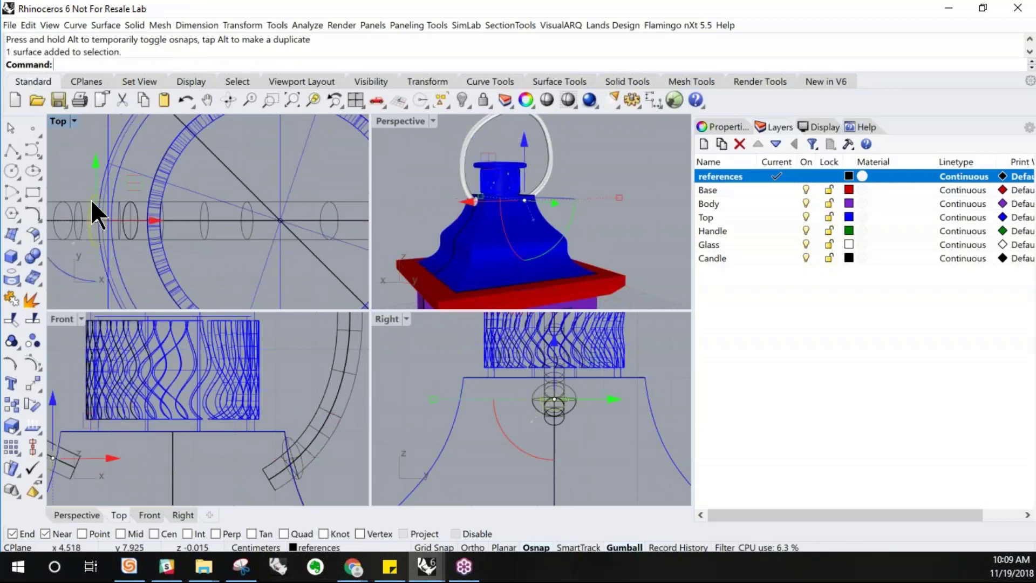
pyautogui.scroll(-4, 90, 199)
pyautogui.press('Delete')
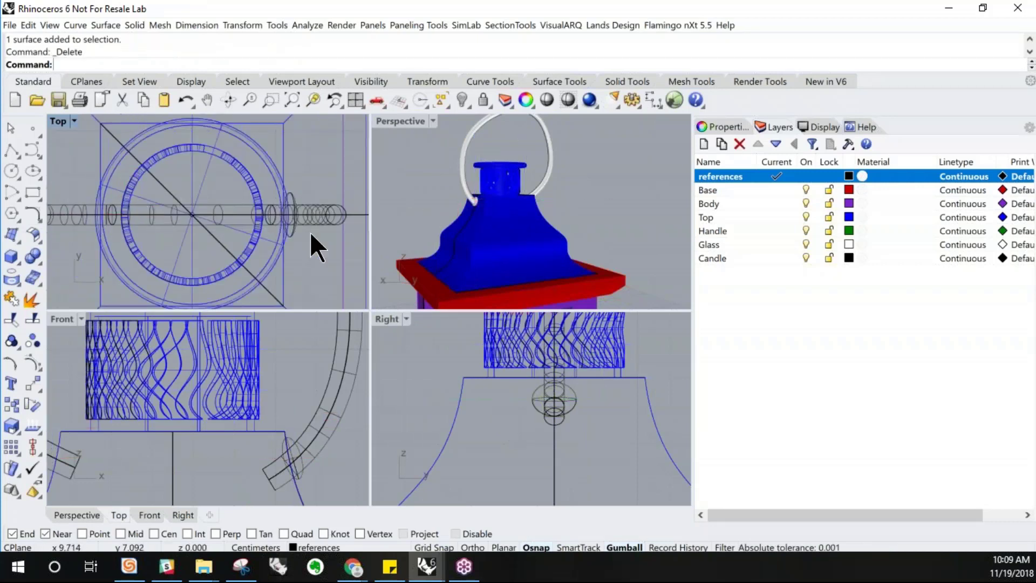
# Mirror the remaining handle pipe surface across the lantern's vertical centre line in the Front view
pyautogui.click(289, 213)
pyautogui.scroll(-4, 244, 384)
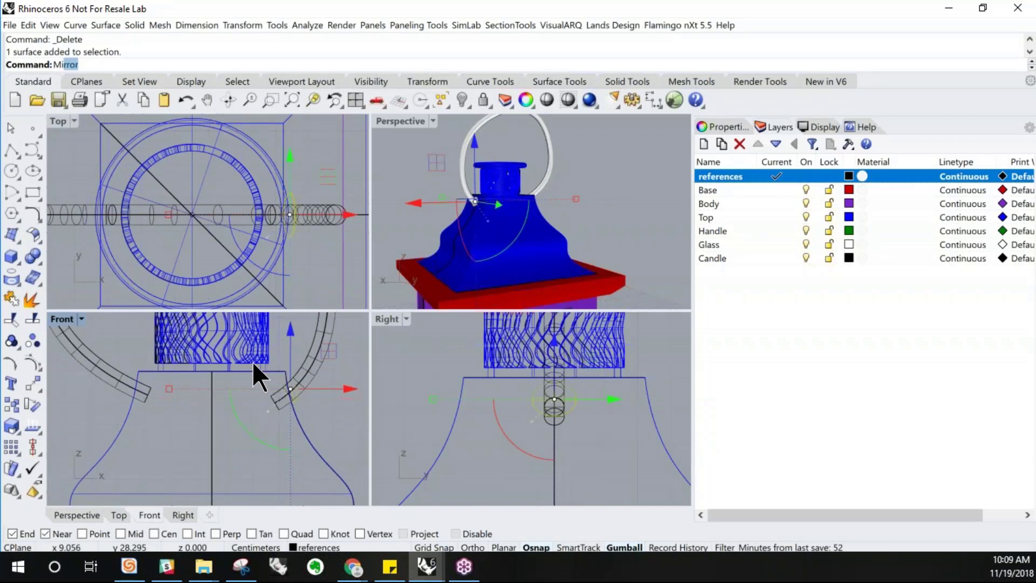
pyautogui.press('Return')
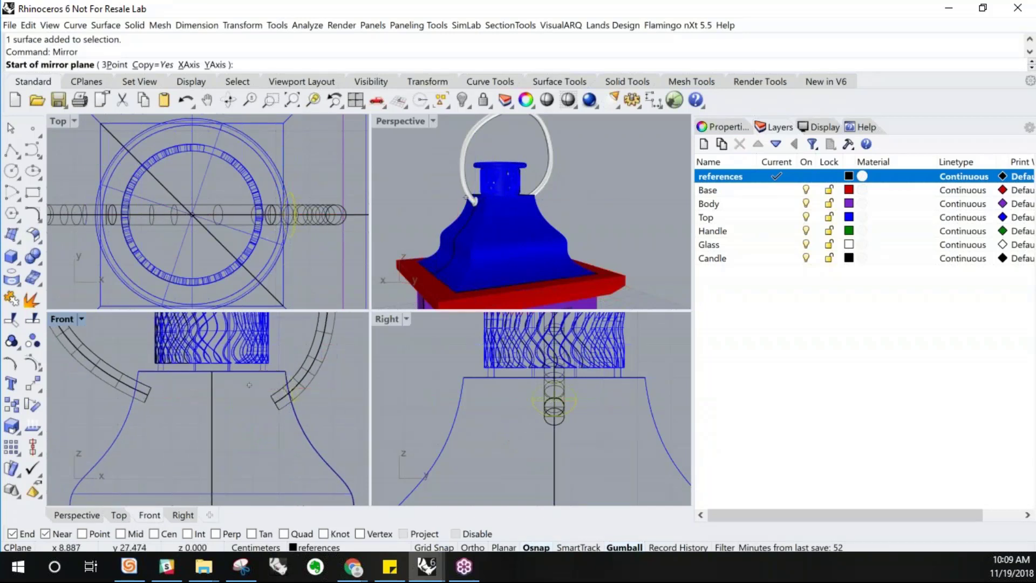
pyautogui.click(213, 417)
pyautogui.click(233, 373)
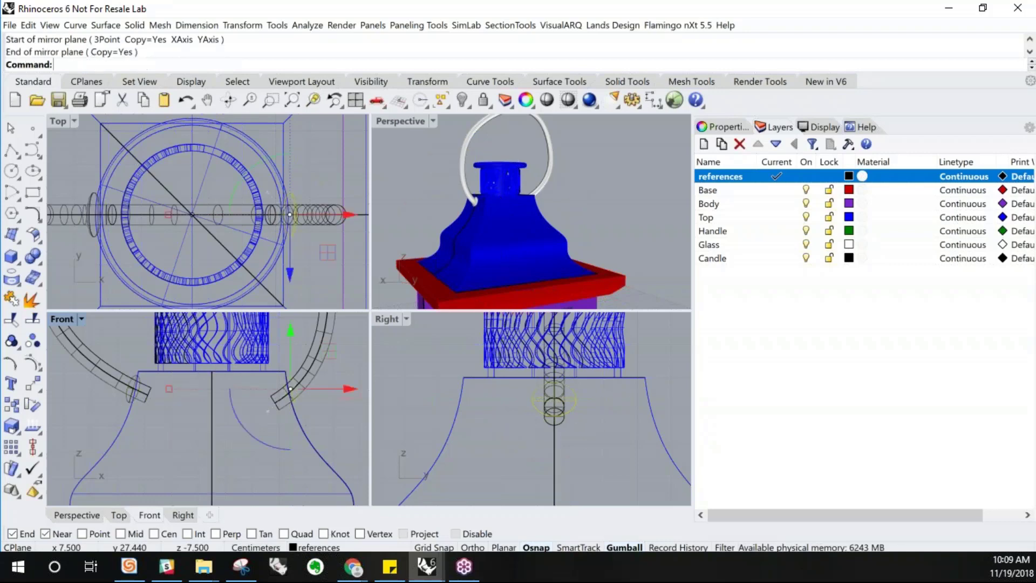
# Inspect the completed handle and the inside of the lantern body in the maximized Perspective view
pyautogui.doubleClick(409, 122)
pyautogui.scroll(8, 305, 328)
pyautogui.moveTo(354, 360)
pyautogui.mouseDown(button='right')
pyautogui.moveTo(321, 354)
pyautogui.moveTo(340, 394)
pyautogui.moveTo(348, 373)
pyautogui.mouseUp(button='right')
pyautogui.scroll(-12, 321, 354)
pyautogui.scroll(-6, 325, 310)
pyautogui.scroll(6, 349, 426)
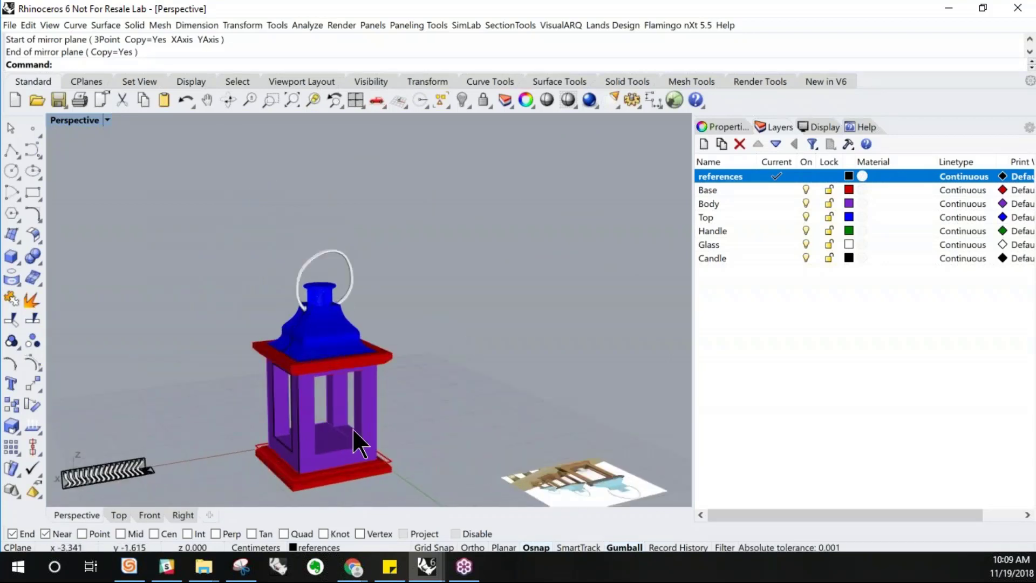
pyautogui.moveTo(348, 435); pyautogui.dragTo(169, 307, button='right')
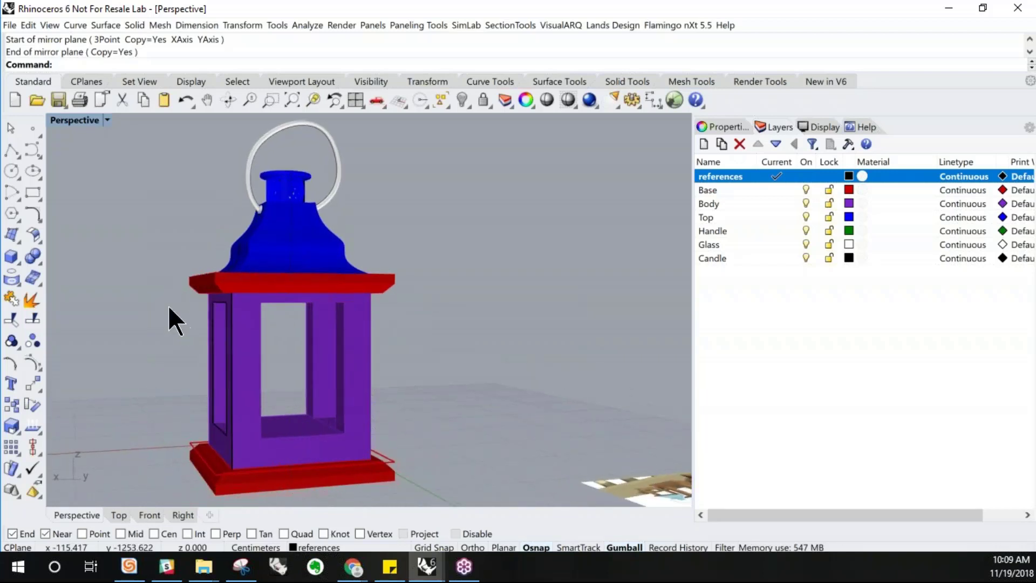
pyautogui.click(18, 262)
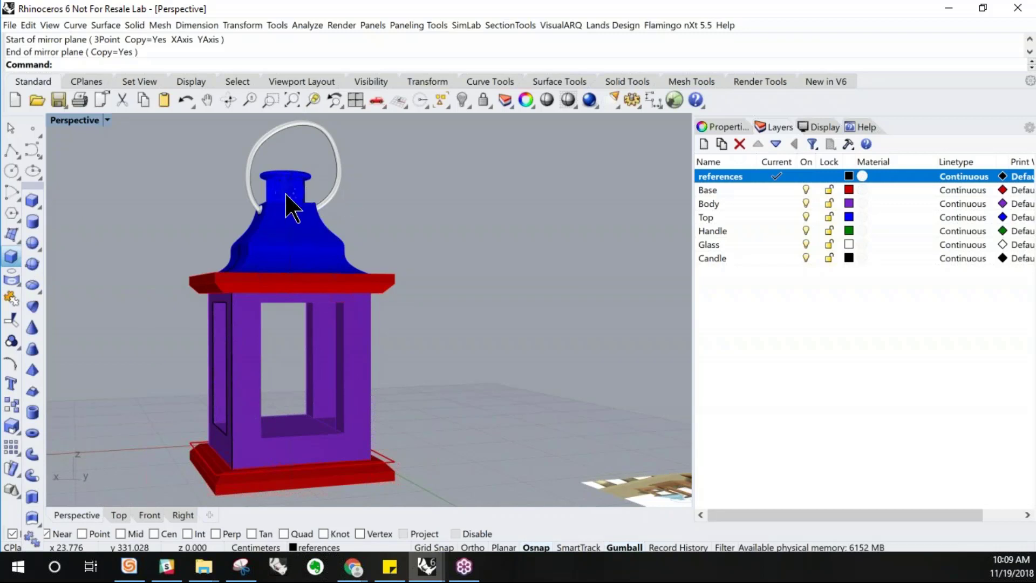
pyautogui.scroll(6, 296, 200)
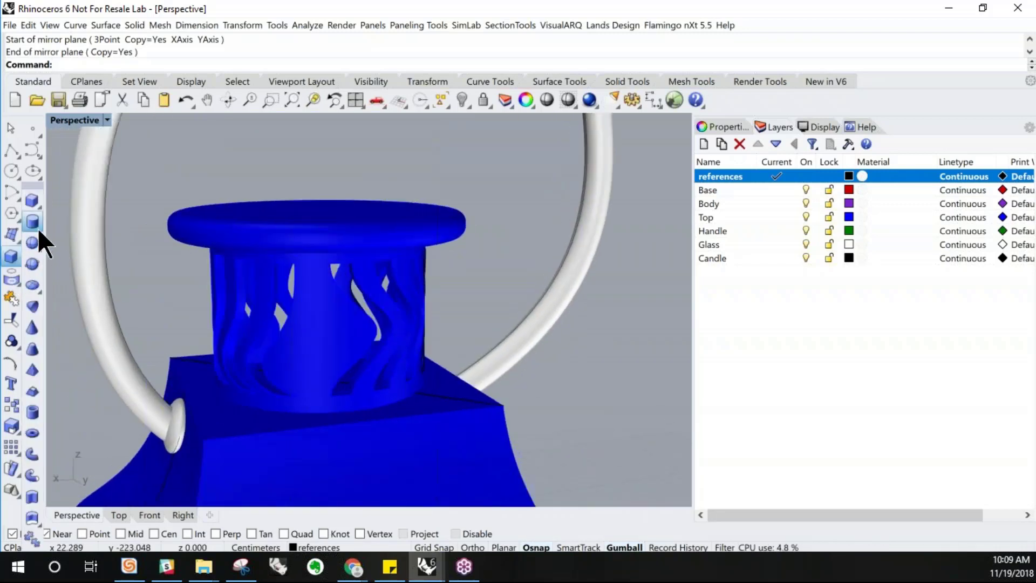
pyautogui.click(11, 279)
pyautogui.scroll(-8, 169, 193)
pyautogui.moveTo(178, 259); pyautogui.dragTo(216, 378, button='right')
pyautogui.scroll(-5, 219, 388)
pyautogui.moveTo(237, 304); pyautogui.dragTo(212, 388, button='right')
pyautogui.scroll(6, 195, 409)
pyautogui.moveTo(280, 375); pyautogui.dragTo(296, 371, button='right')
pyautogui.press('Escape')
# Draw a diagonal polyline across the floor inside the lantern body, corner to corner
pyautogui.click(10, 150)
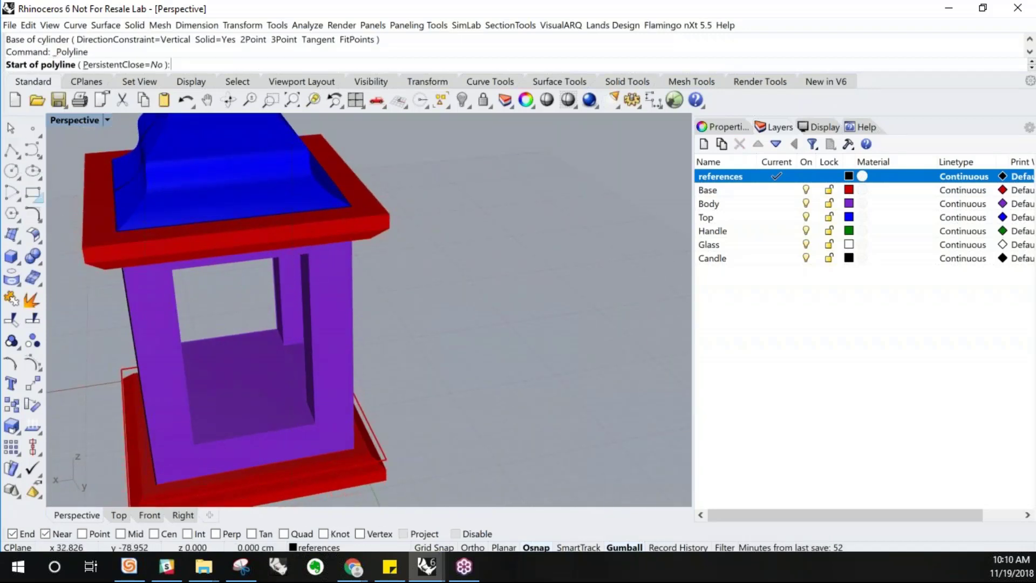
pyautogui.moveTo(232, 439); pyautogui.dragTo(199, 340, button='right')
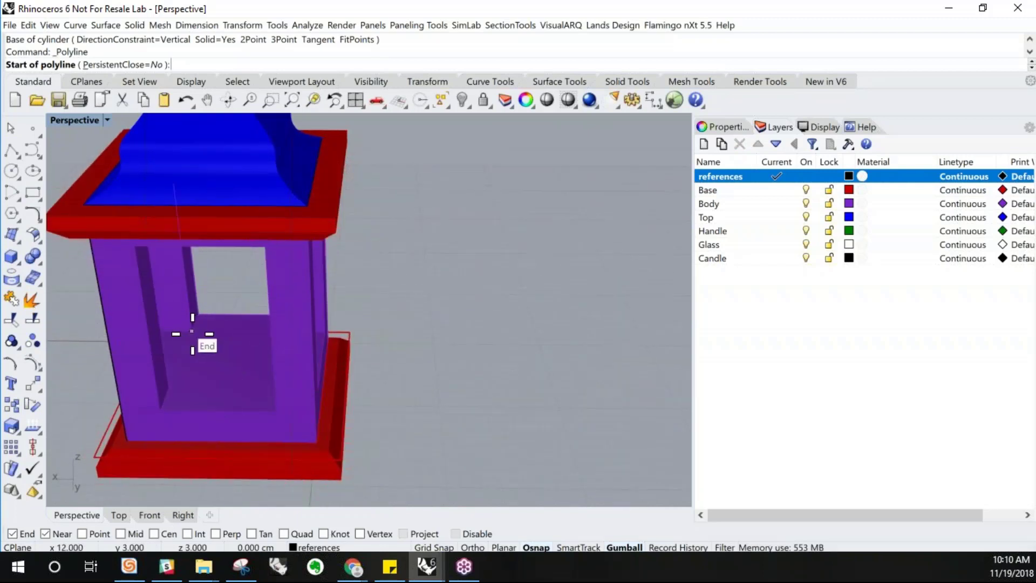
pyautogui.click(192, 331)
pyautogui.press('Escape')
pyautogui.moveTo(260, 388); pyautogui.dragTo(277, 390, button='right')
pyautogui.rightClick(216, 361)
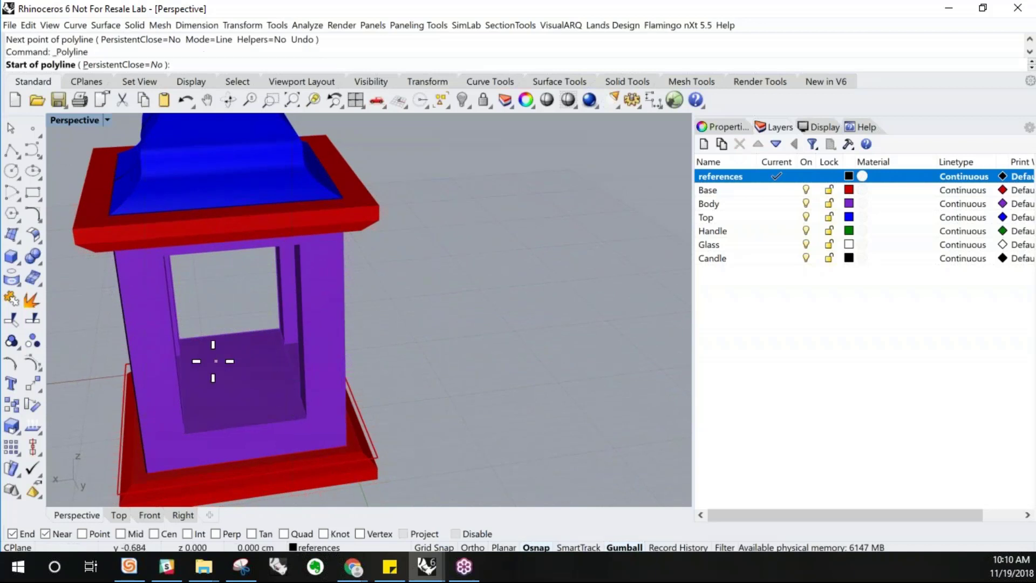
pyautogui.click(179, 353)
pyautogui.click(303, 398)
pyautogui.press('Return')
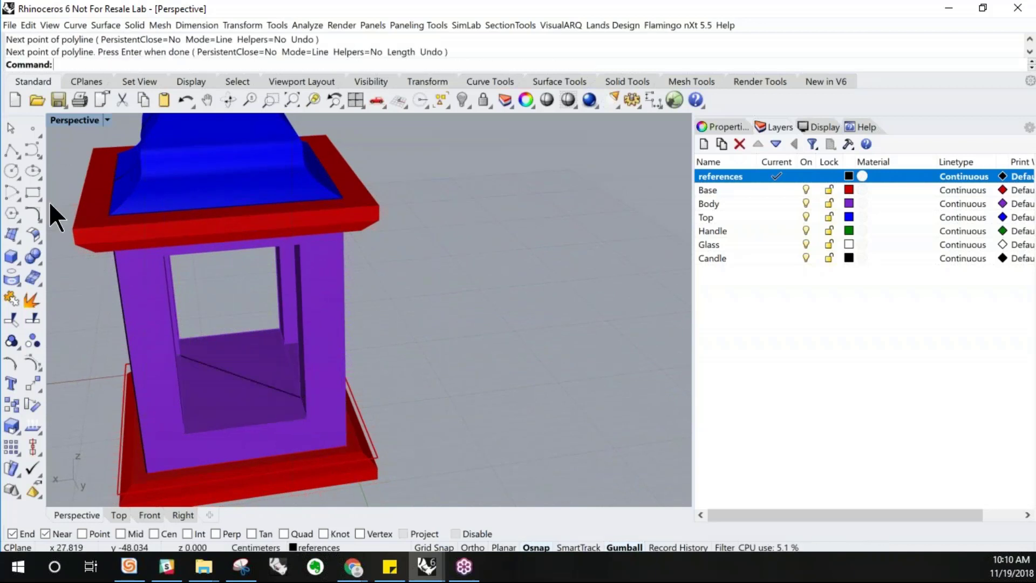
# Create a cylinder with radius about 2.5 cm centred on the diagonal line's midpoint on the body floor
pyautogui.click(16, 263)
pyautogui.click(33, 226)
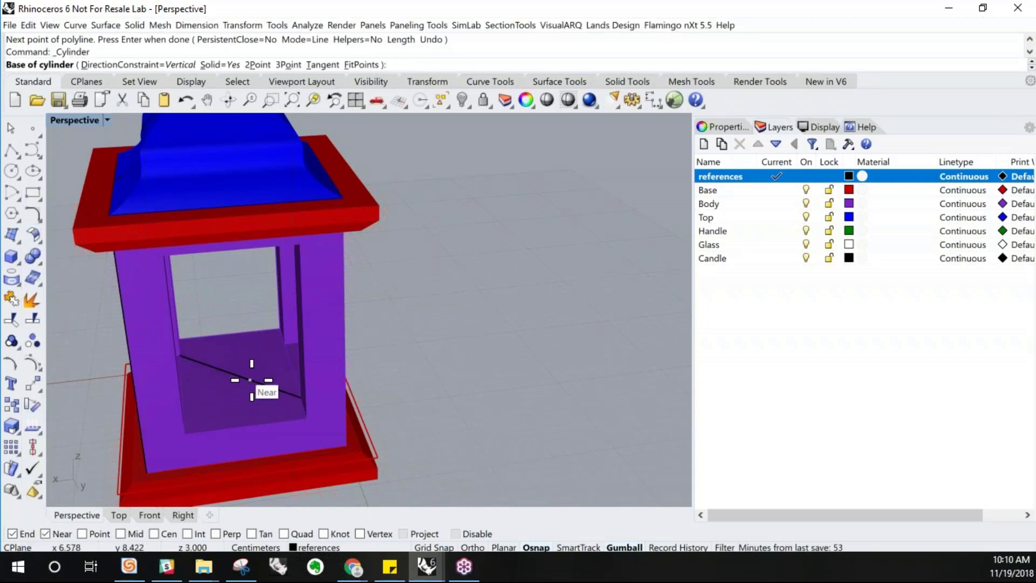
pyautogui.click(121, 534)
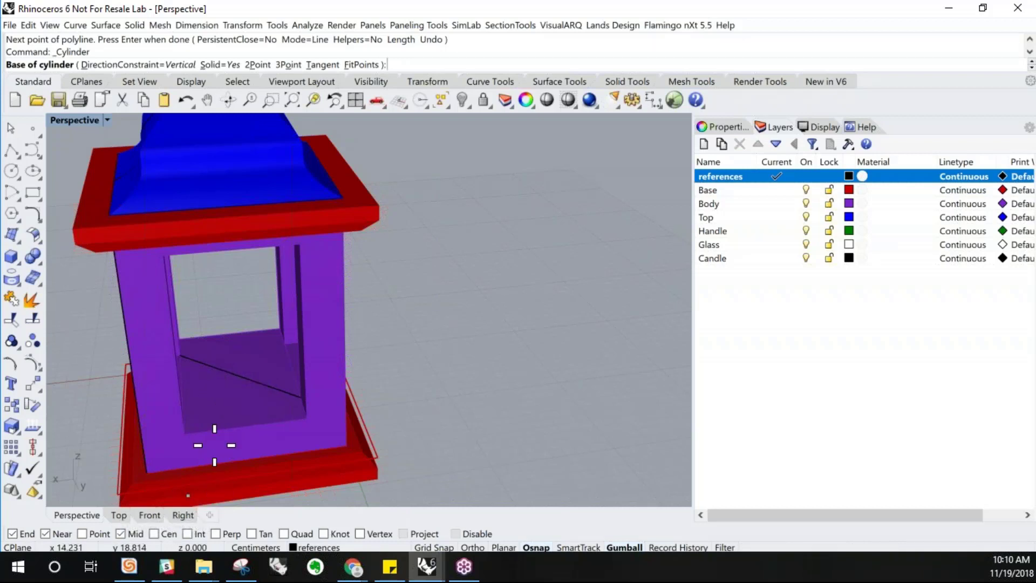
pyautogui.click(237, 378)
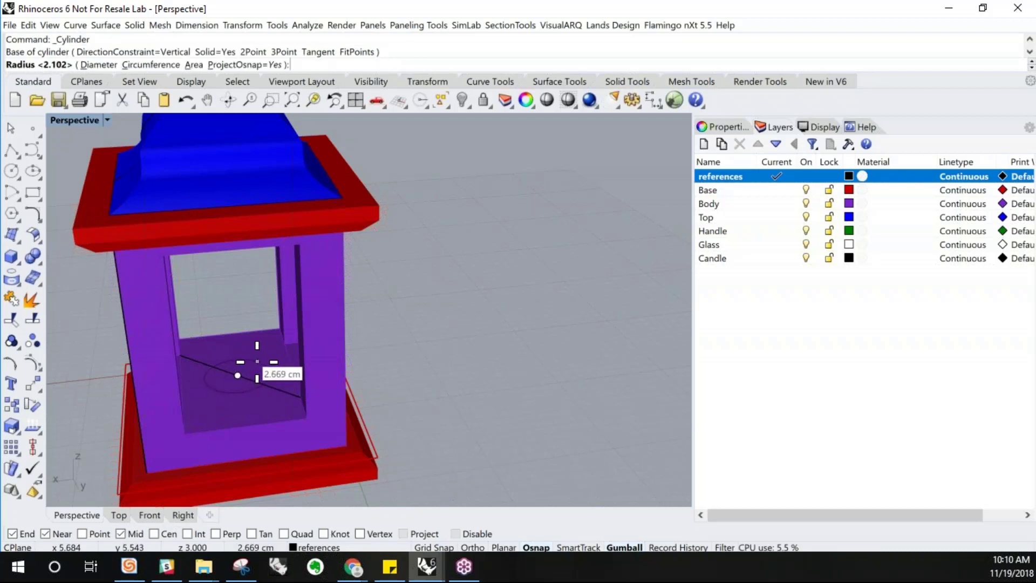
pyautogui.press('F8')
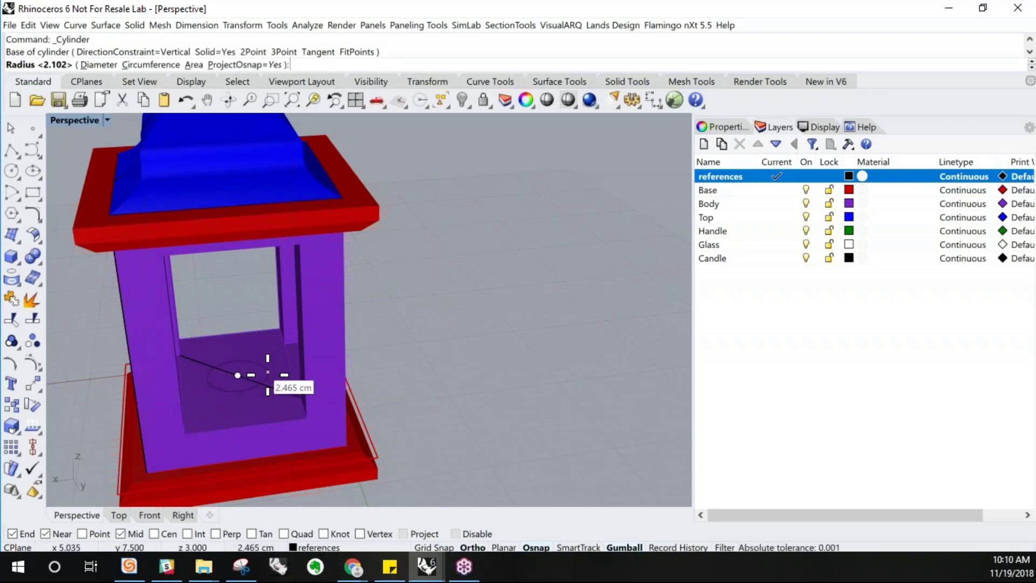
pyautogui.click(270, 374)
pyautogui.moveTo(268, 374); pyautogui.dragTo(259, 345, button='right')
pyautogui.click(245, 294)
pyautogui.click(256, 344)
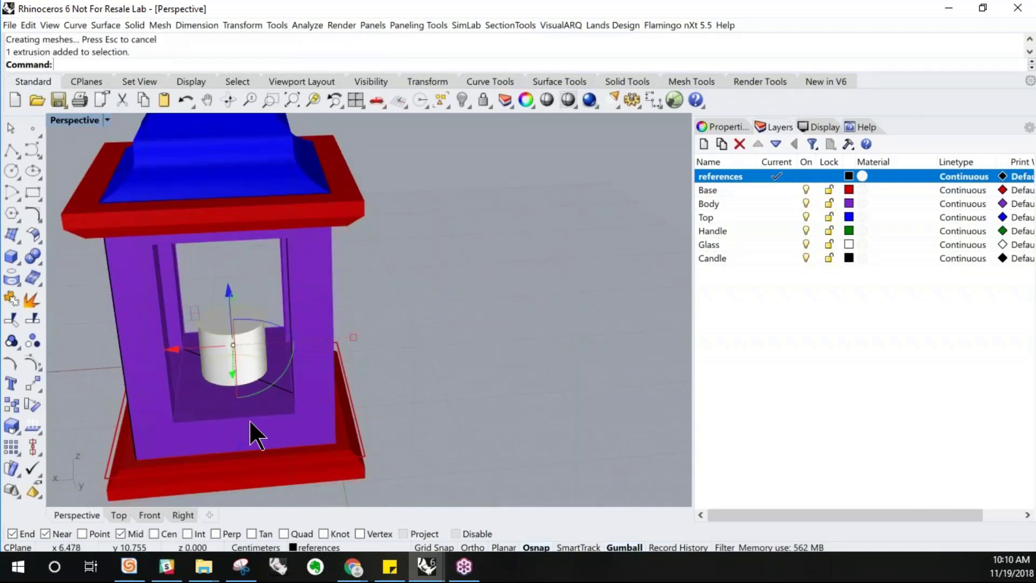
# Shell the cylinder with thickness 0.2, removing its top face
pyautogui.click(737, 127)
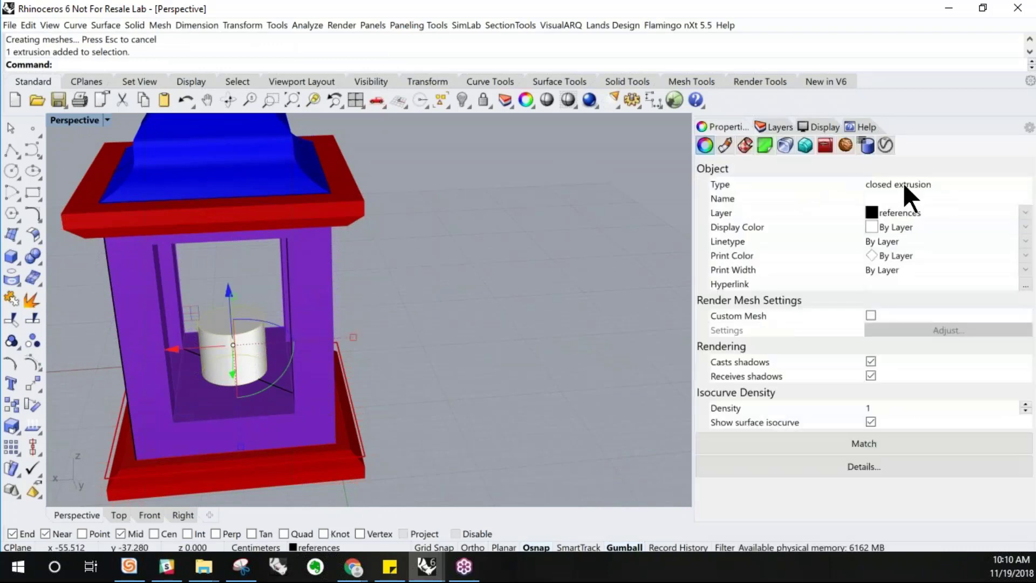
pyautogui.moveTo(365, 349); pyautogui.dragTo(181, 356, button='right')
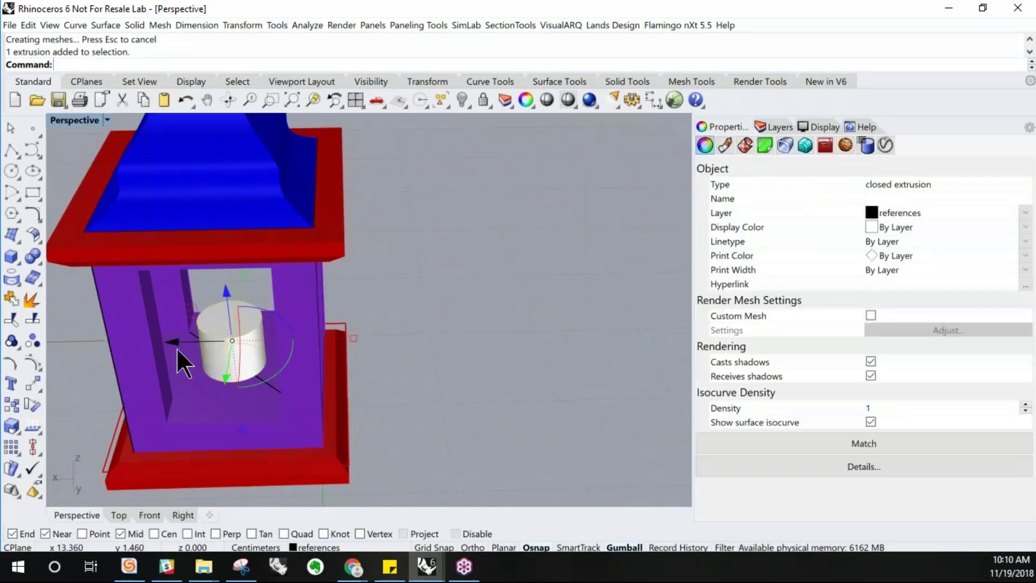
pyautogui.scroll(4, 180, 356)
pyautogui.moveTo(614, 397); pyautogui.dragTo(605, 377, button='right')
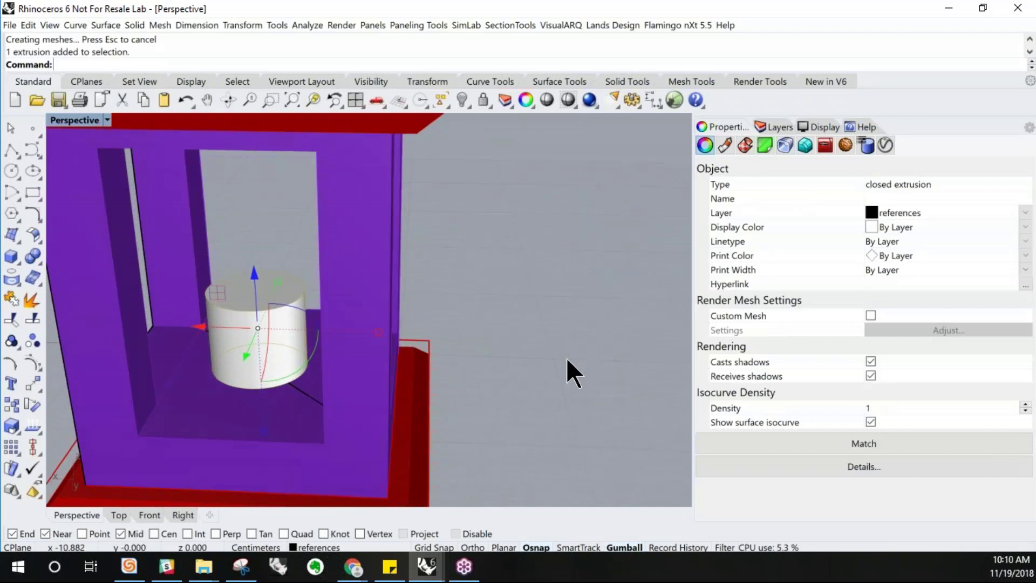
pyautogui.click(567, 359)
pyautogui.write('Shell')
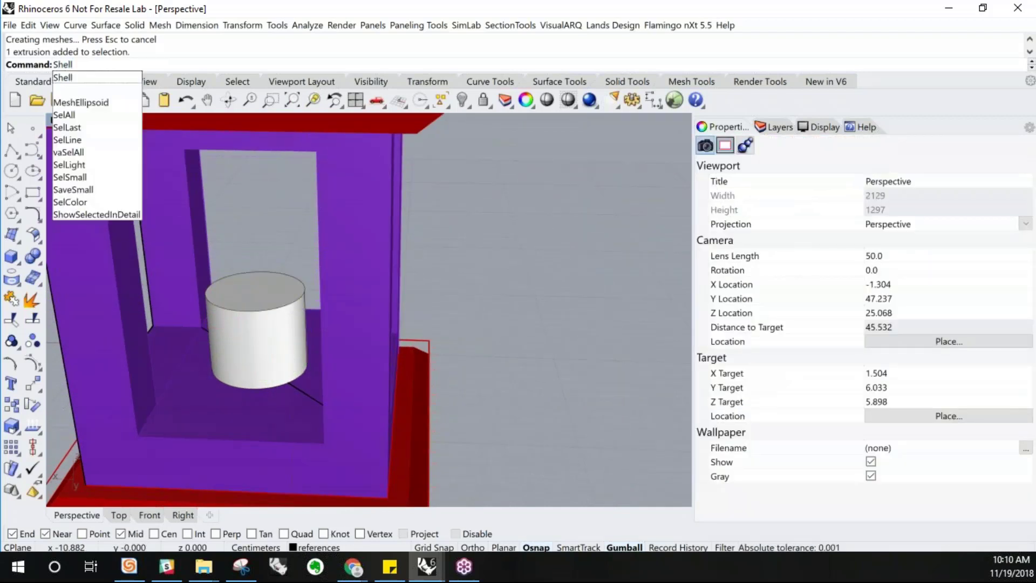
pyautogui.press('Return')
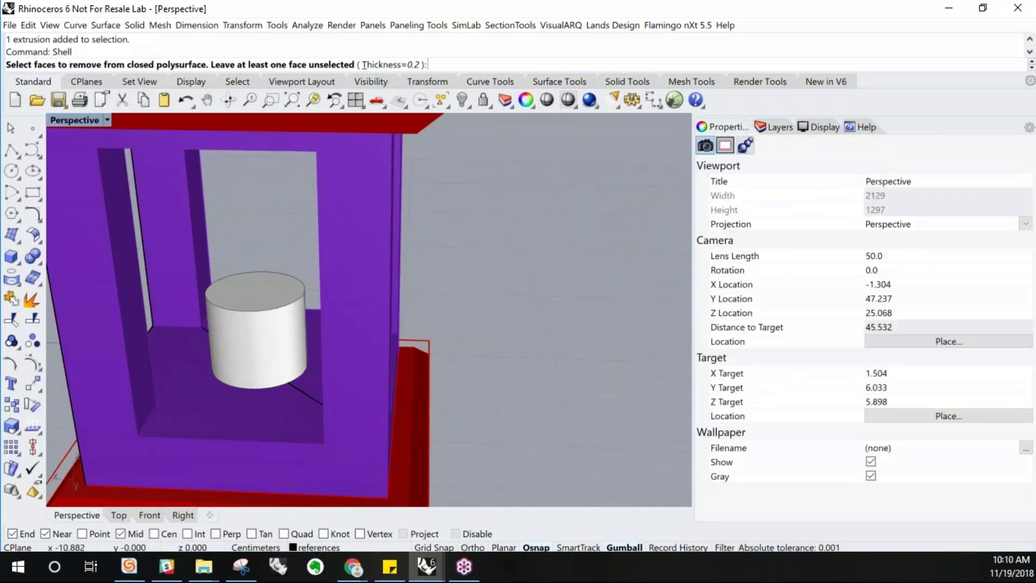
pyautogui.click(257, 308)
pyautogui.press('Return')
pyautogui.moveTo(257, 311); pyautogui.dragTo(279, 287, button='right')
pyautogui.scroll(6, 258, 314)
pyautogui.click(280, 286)
pyautogui.moveTo(330, 348); pyautogui.dragTo(324, 378, button='right')
# Move the shelled cylinder to the Glass layer
pyautogui.click(317, 548)
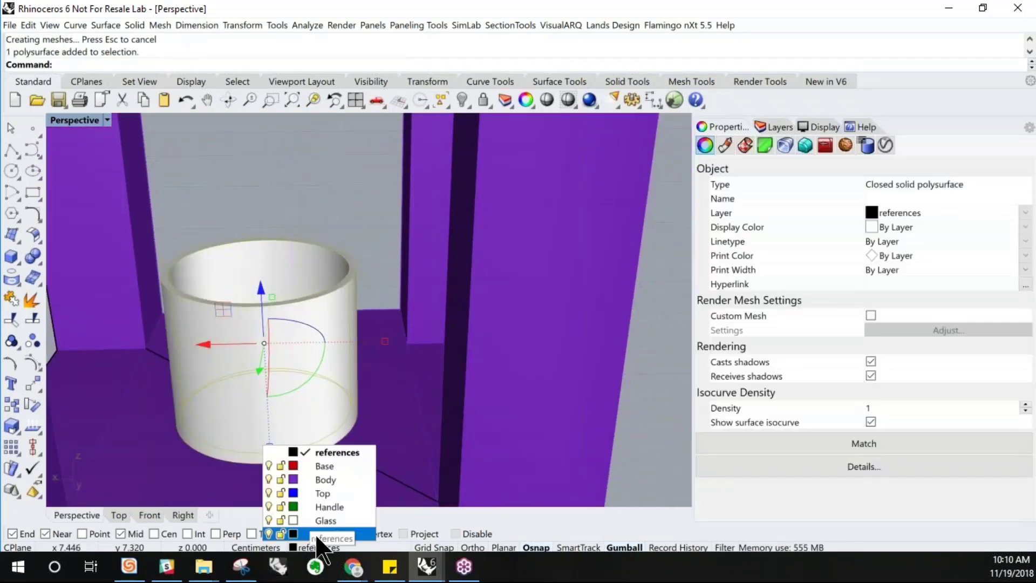
pyautogui.click(323, 520)
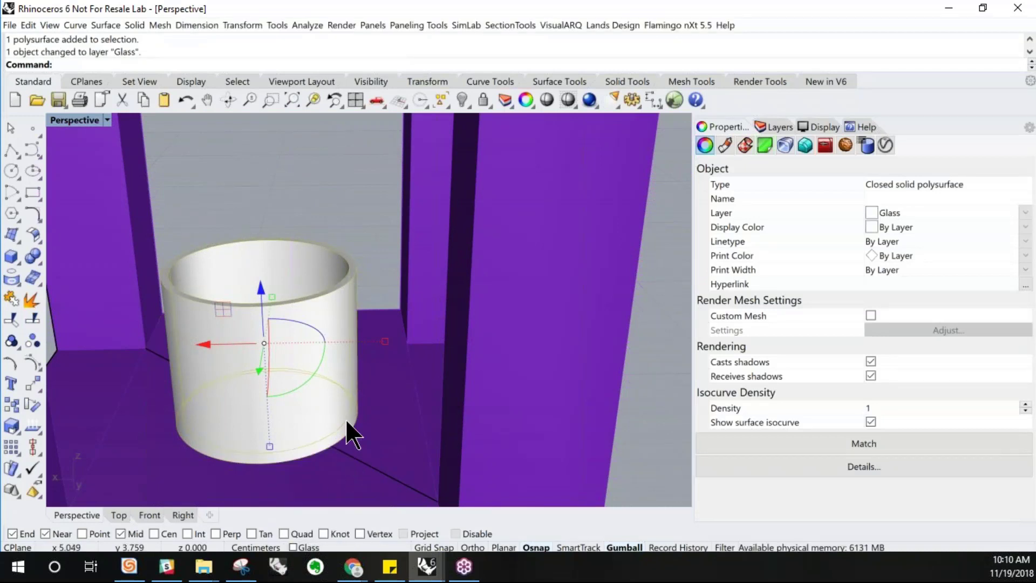
pyautogui.press('Escape')
pyautogui.scroll(-6, 341, 386)
pyautogui.moveTo(340, 387); pyautogui.dragTo(340, 358, button='right')
pyautogui.click(340, 357)
pyautogui.moveTo(346, 296)
pyautogui.mouseDown(button='right')
pyautogui.moveTo(347, 277)
pyautogui.moveTo(346, 289)
pyautogui.mouseUp(button='right')
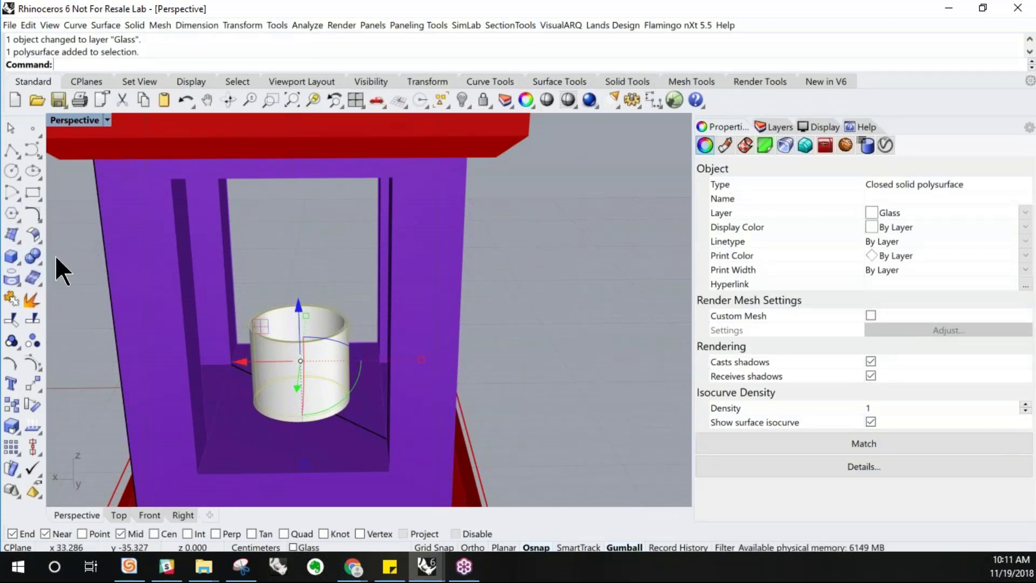
# Switch Perspective to Ghosted and create a cylinder of radius about 1.6 cm and height about 3.6 cm inside the glass
pyautogui.click(18, 264)
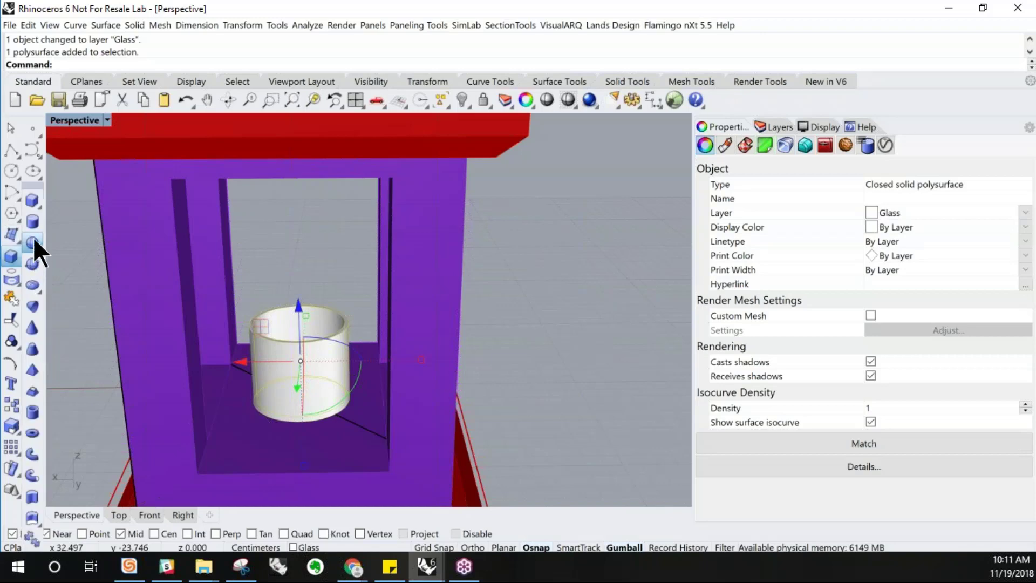
pyautogui.click(33, 220)
pyautogui.moveTo(277, 286); pyautogui.dragTo(278, 340, button='right')
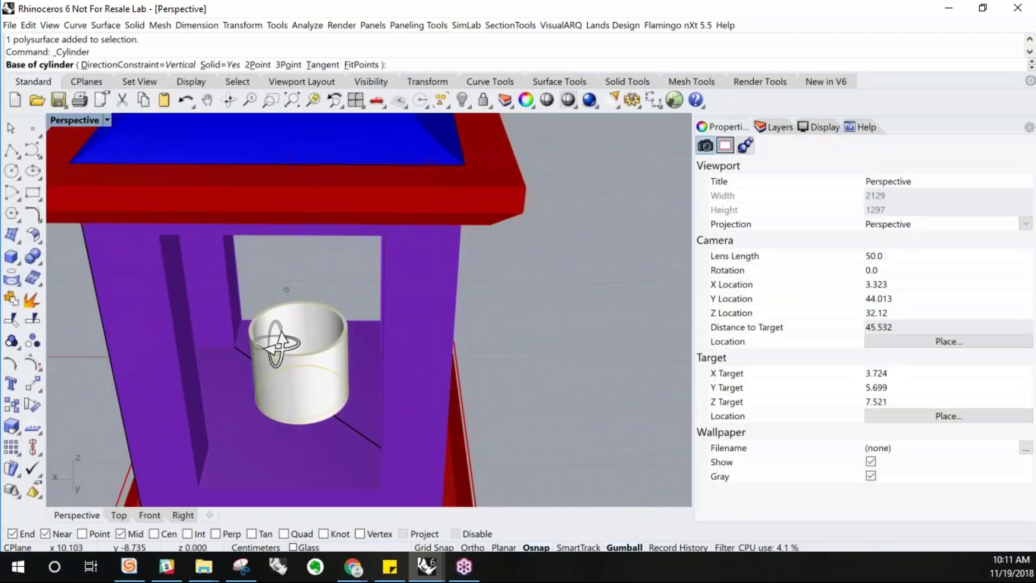
pyautogui.click(107, 120)
pyautogui.click(128, 63)
pyautogui.scroll(5, 298, 420)
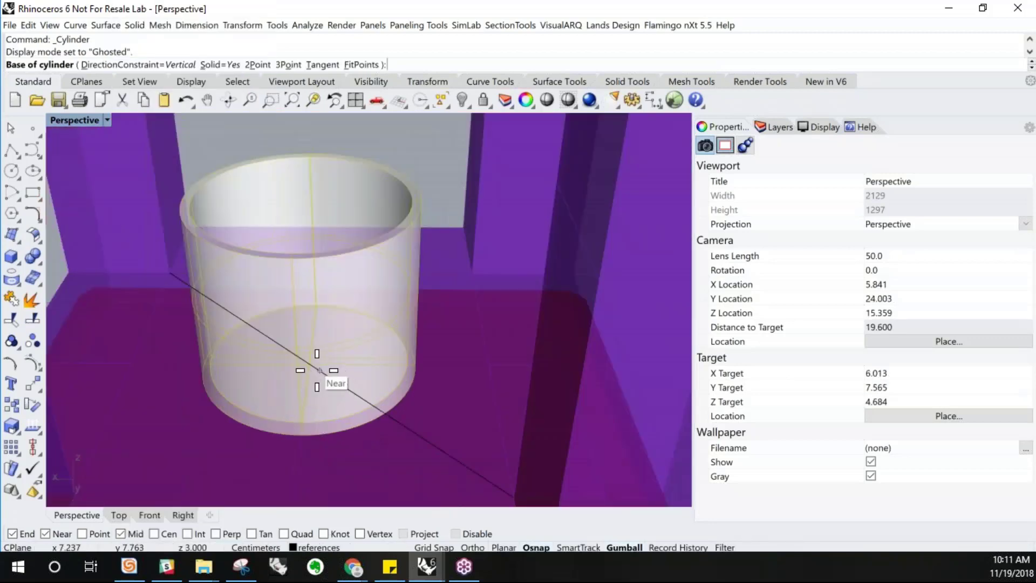
pyautogui.click(309, 364)
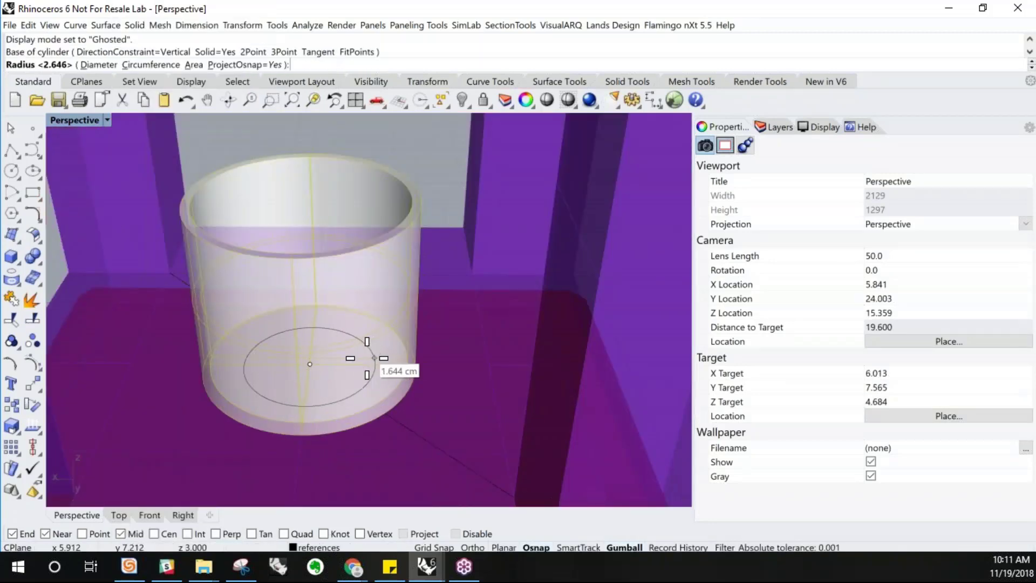
pyautogui.click(372, 356)
pyautogui.moveTo(337, 313); pyautogui.dragTo(324, 232, button='right')
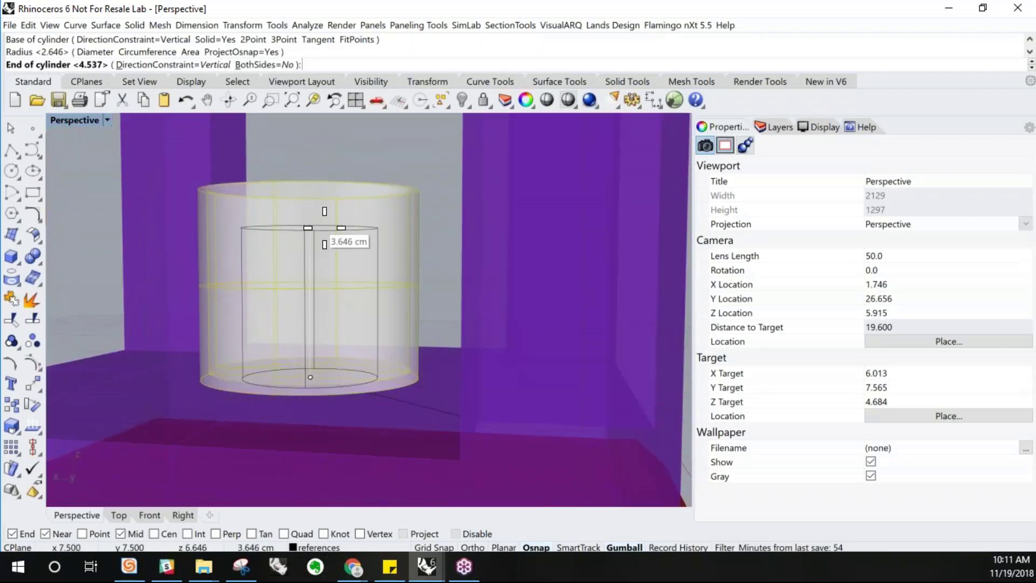
pyautogui.click(327, 248)
# Finish the inner cylinder and hide the Glass layer to isolate it
pyautogui.click(335, 247)
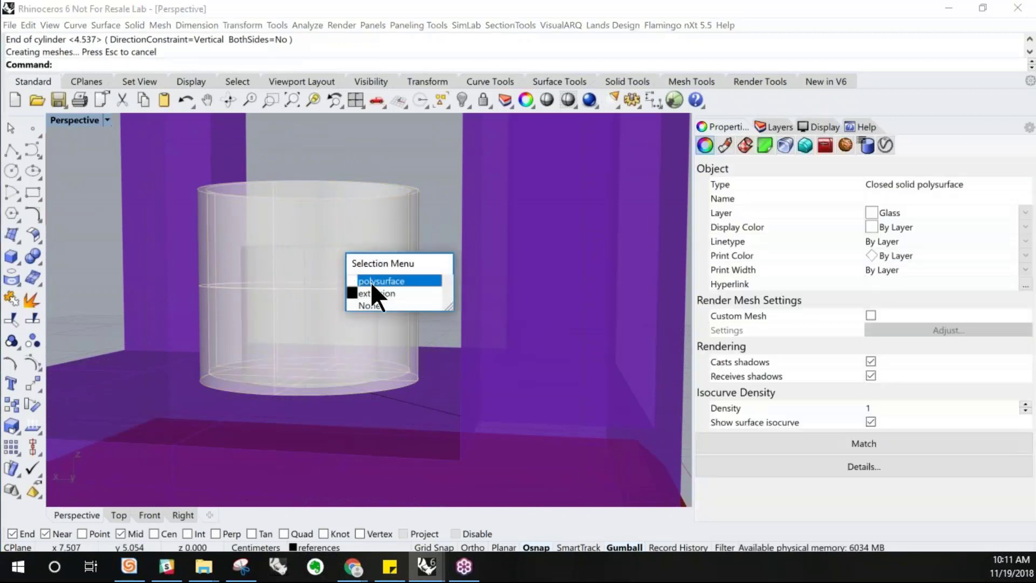
pyautogui.click(376, 293)
pyautogui.moveTo(310, 256); pyautogui.dragTo(292, 314)
pyautogui.moveTo(361, 310); pyautogui.dragTo(373, 402, button='right')
pyautogui.press('Escape')
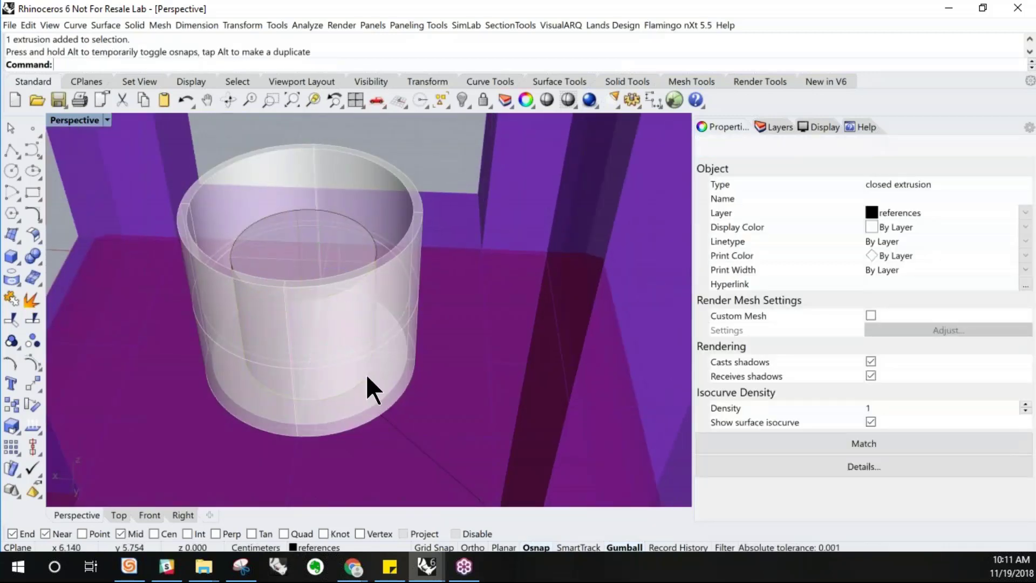
pyautogui.click(781, 127)
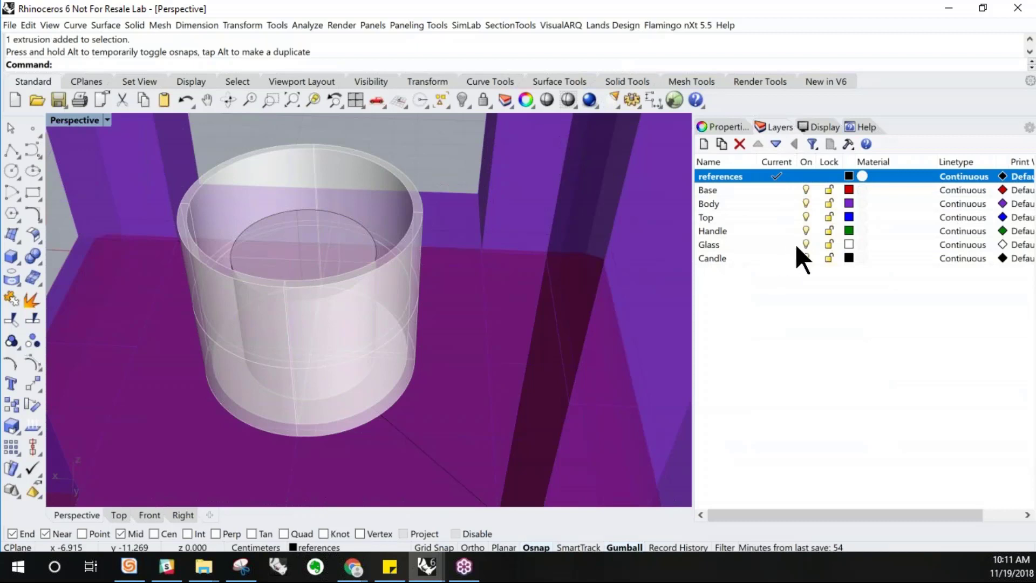
pyautogui.click(807, 258)
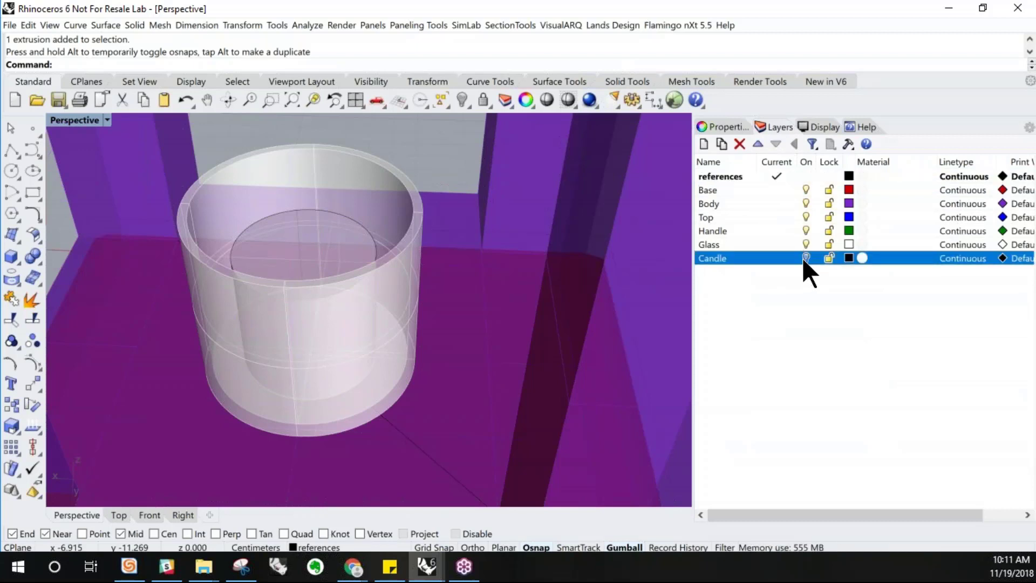
pyautogui.click(370, 291)
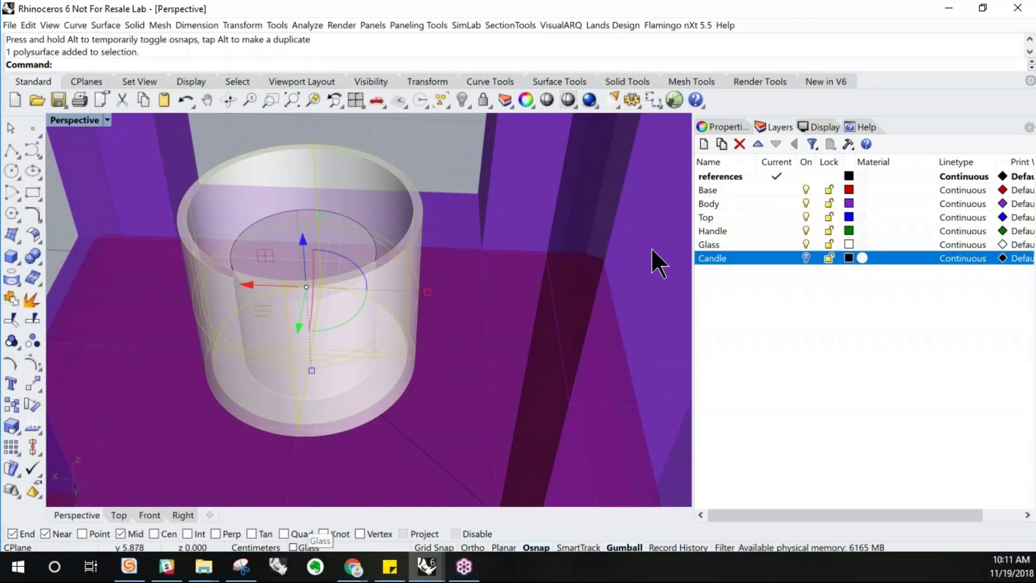
pyautogui.click(807, 246)
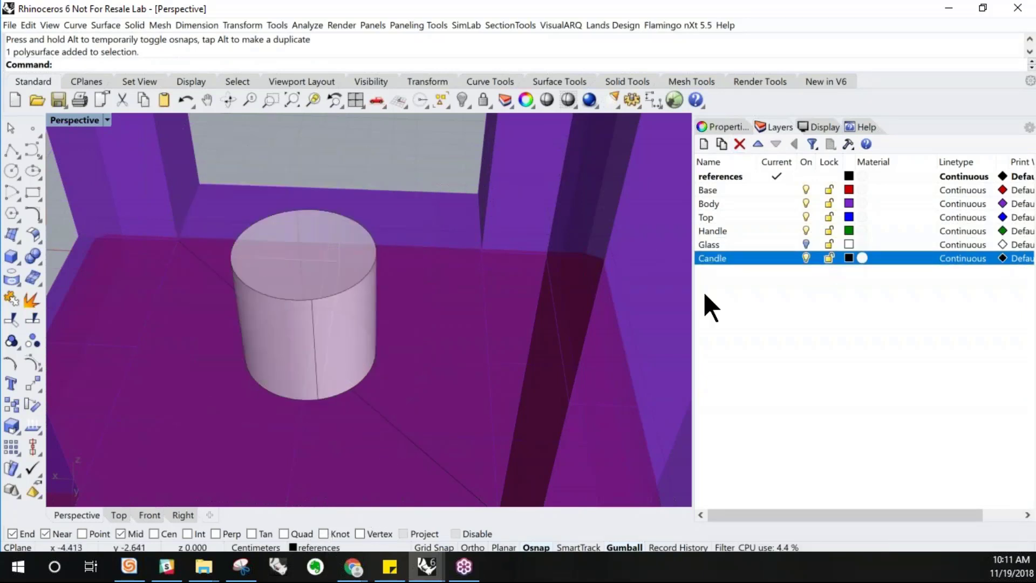
# Move the inner cylinder to the Candle layer
pyautogui.click(340, 374)
pyautogui.click(321, 213)
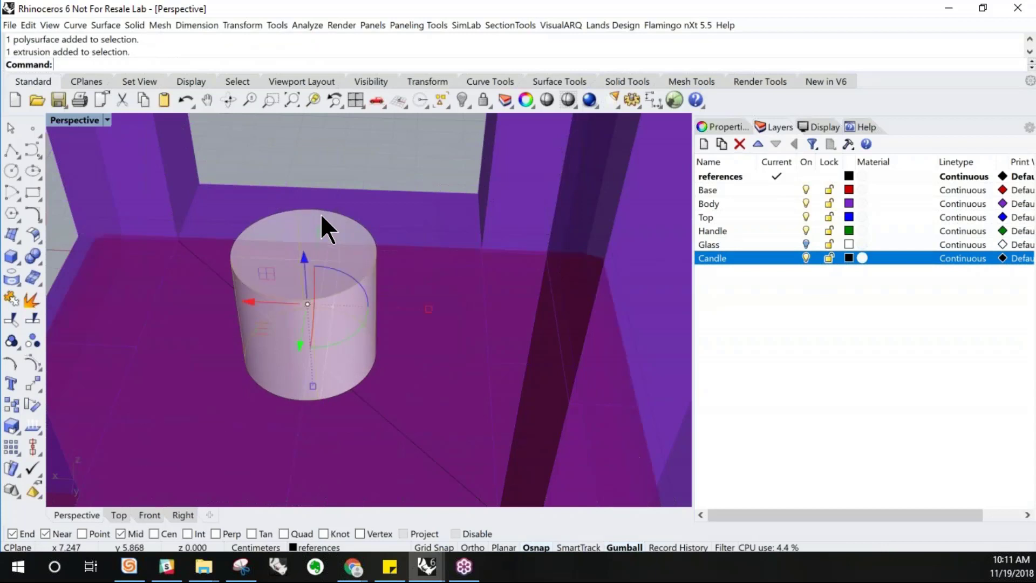
pyautogui.click(308, 534)
pyautogui.click(323, 547)
pyautogui.click(325, 532)
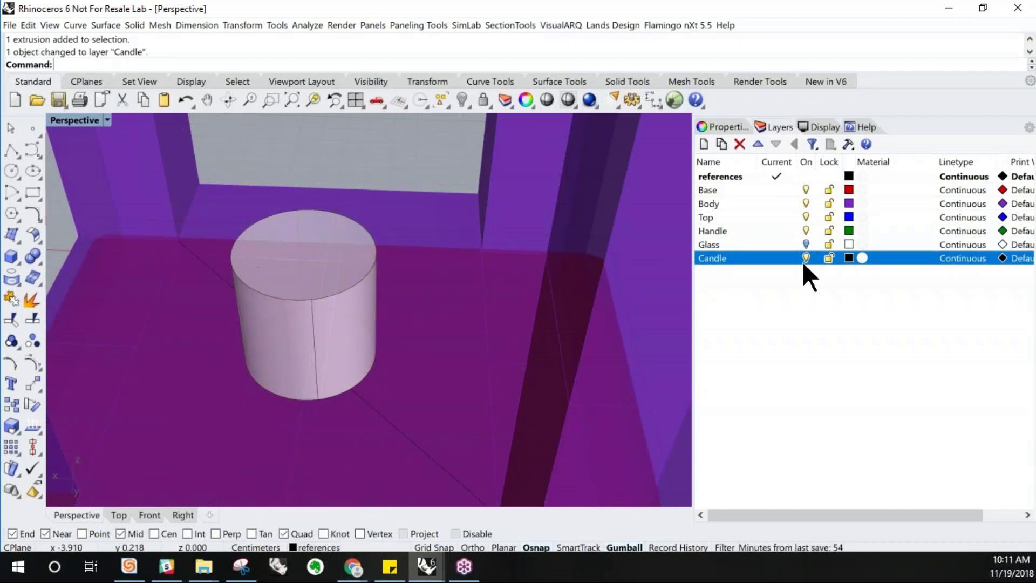
# Fillet the candle cylinder's top edge with radius 0.2
pyautogui.moveTo(593, 314); pyautogui.dragTo(370, 259, button='right')
pyautogui.scroll(2, 301, 276)
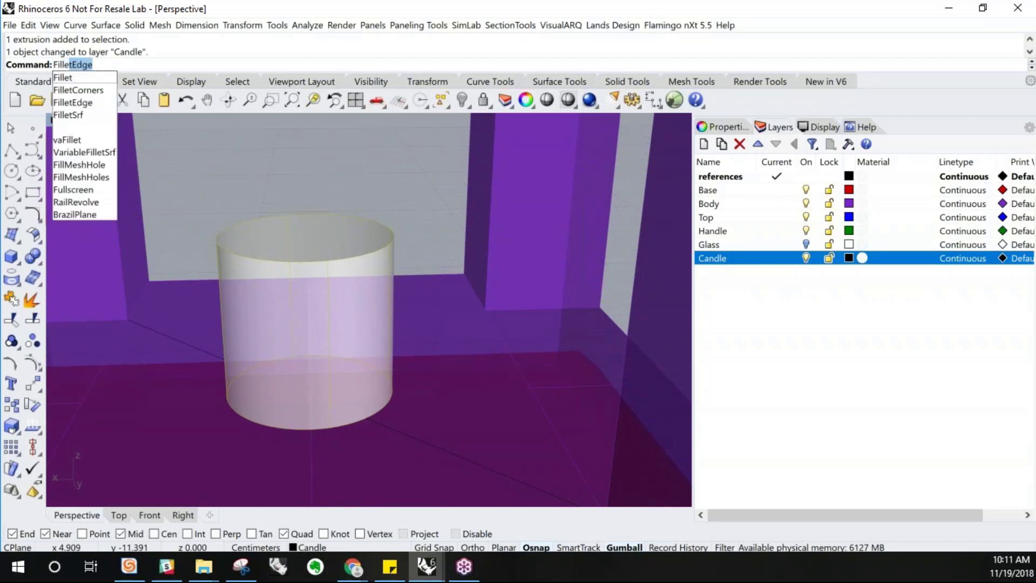
pyautogui.press('Return')
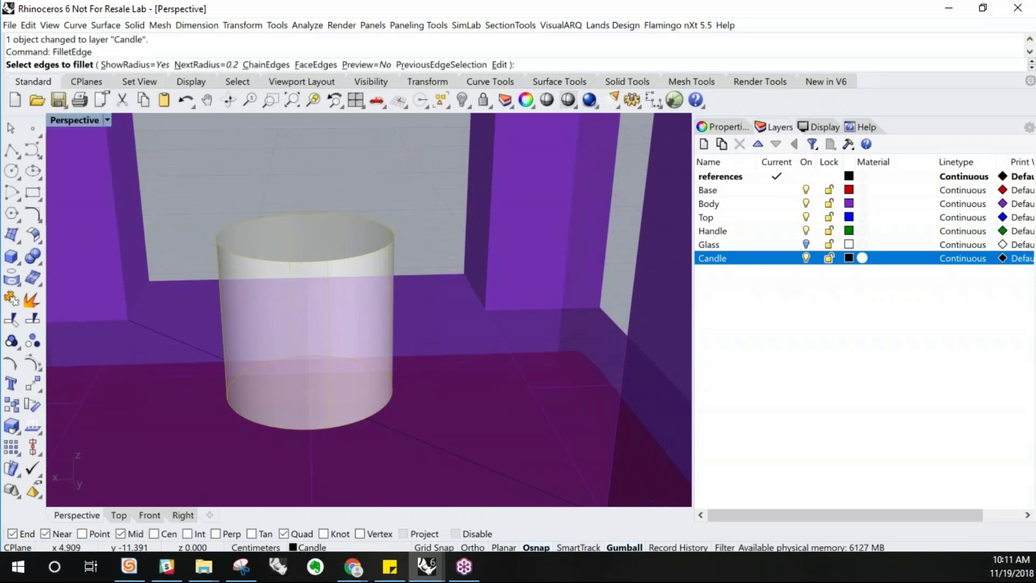
pyautogui.click(320, 261)
pyautogui.press('Return')
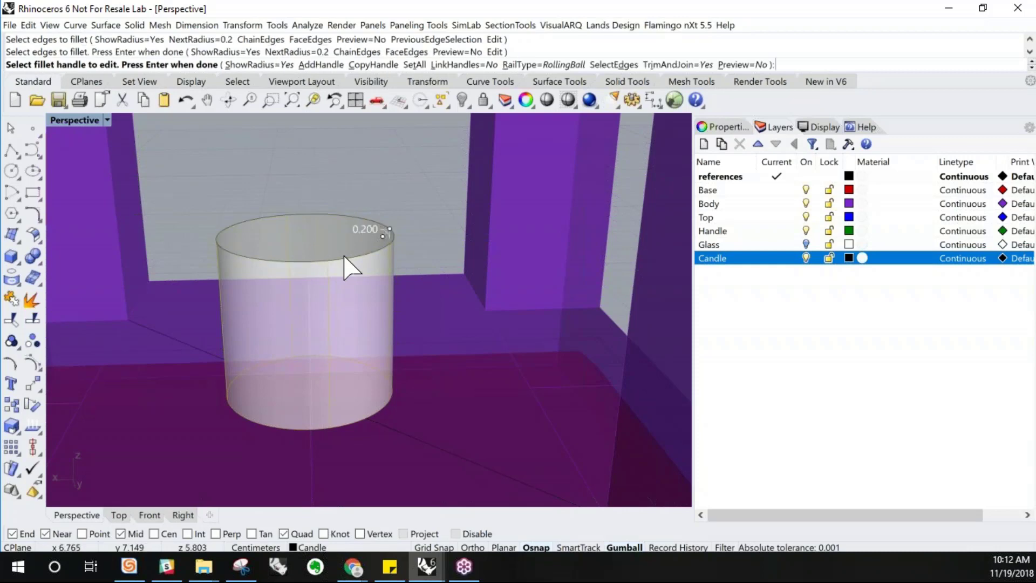
pyautogui.press('Return')
pyautogui.moveTo(354, 263); pyautogui.dragTo(333, 294, button='right')
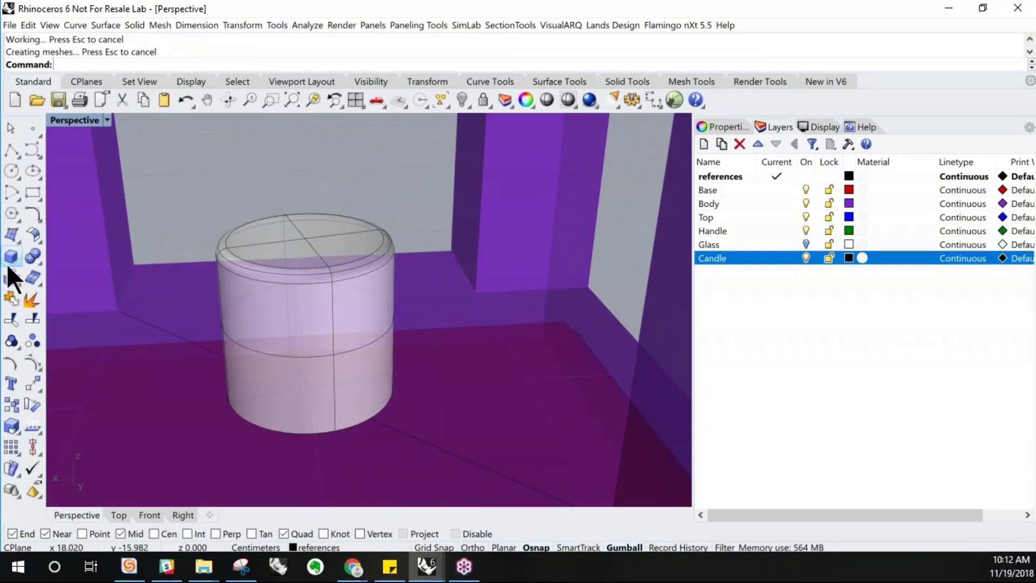
# Create a cylinder of radius about 0.5 cm and height about 0.65 cm on the candle top's centre, sinking it slightly
pyautogui.click(18, 262)
pyautogui.click(33, 223)
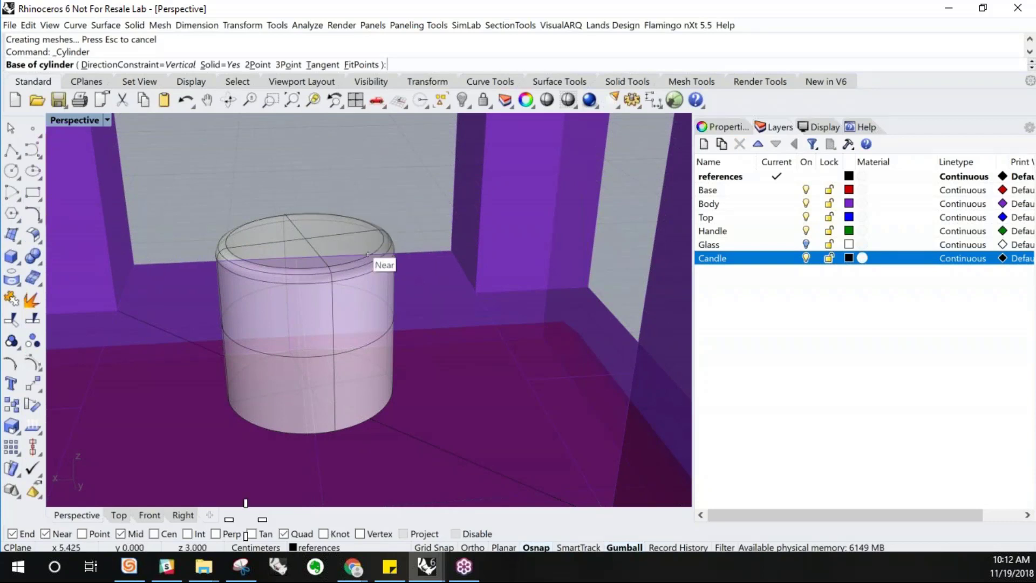
pyautogui.click(169, 534)
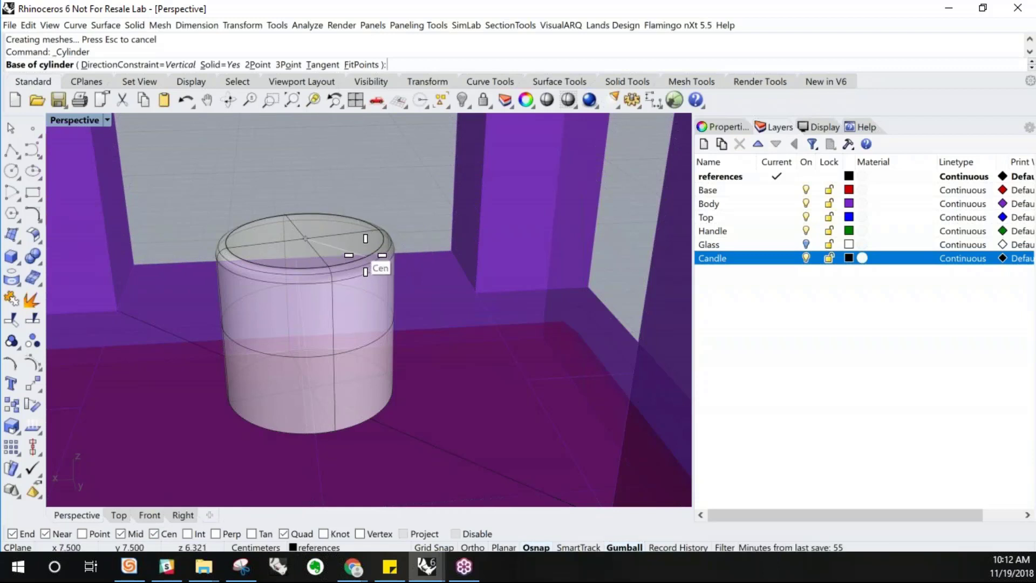
pyautogui.click(366, 255)
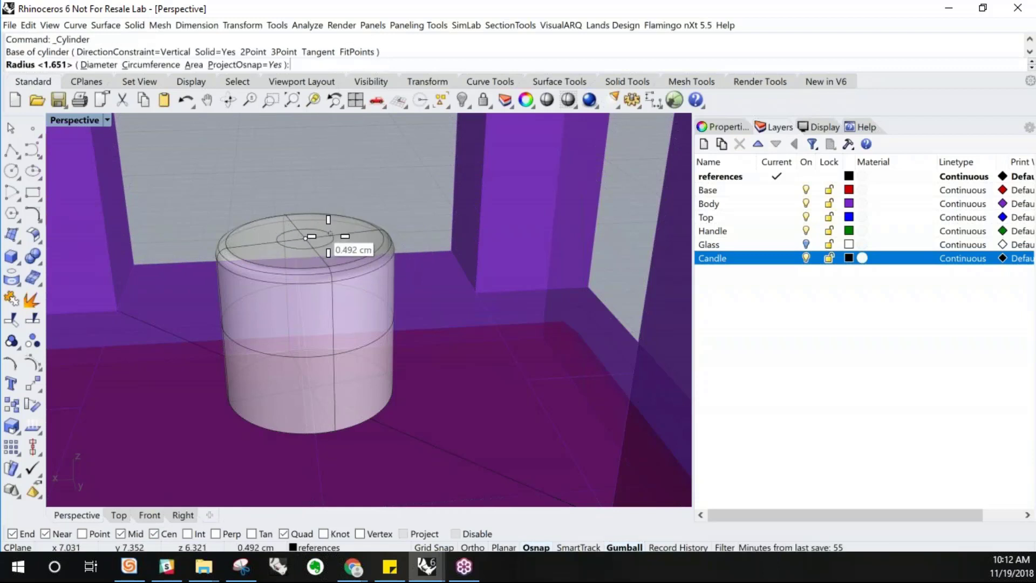
pyautogui.click(329, 236)
pyautogui.moveTo(326, 198)
pyautogui.mouseDown(button='right')
pyautogui.moveTo(320, 181)
pyautogui.moveTo(323, 197)
pyautogui.mouseUp(button='right')
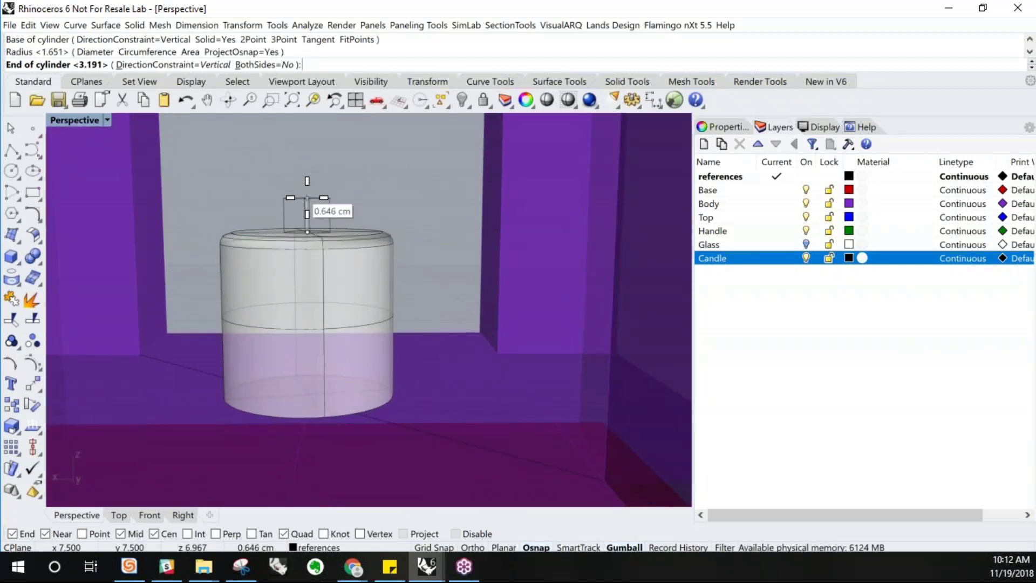
pyautogui.click(308, 197)
pyautogui.moveTo(312, 241)
pyautogui.mouseDown(button='right')
pyautogui.moveTo(328, 266)
pyautogui.moveTo(312, 225)
pyautogui.mouseUp(button='right')
pyautogui.click(306, 219)
pyautogui.scroll(4, 313, 162)
pyautogui.moveTo(310, 163); pyautogui.dragTo(303, 175, button='right')
pyautogui.moveTo(304, 181); pyautogui.dragTo(294, 276)
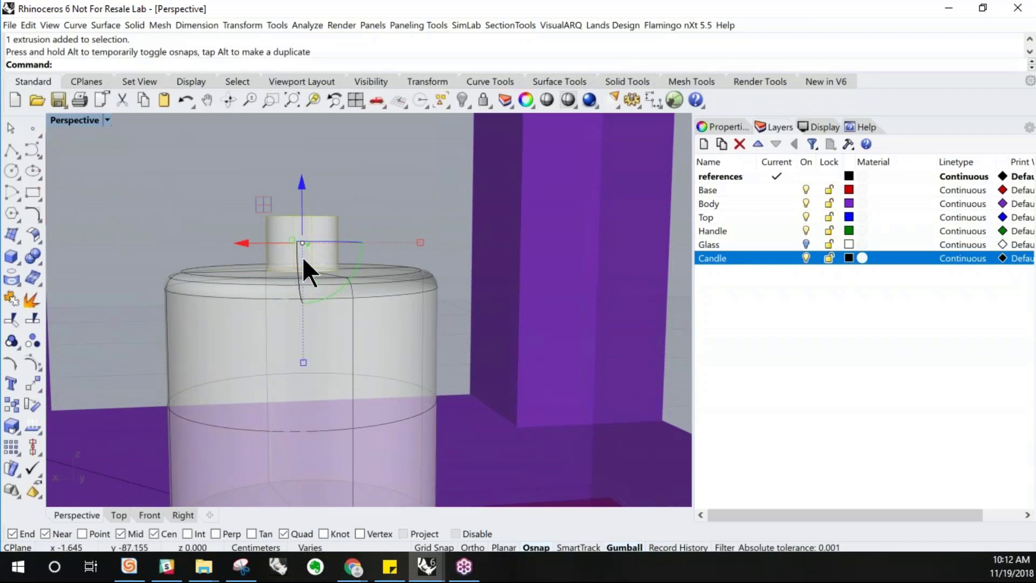
pyautogui.moveTo(304, 221); pyautogui.dragTo(298, 250)
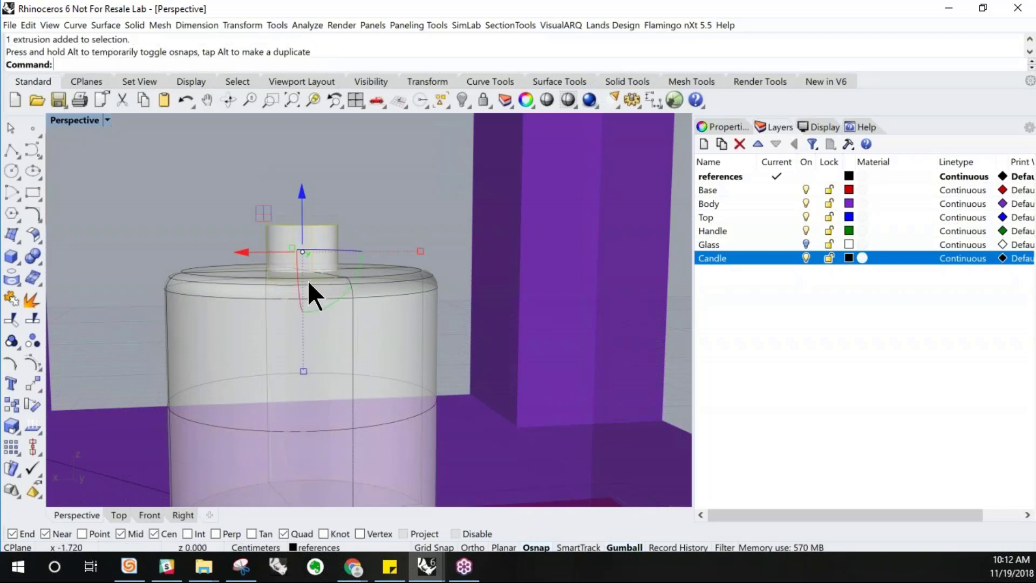
pyautogui.press('Escape')
# Fillet the small cylinder's bottom edge with radius 0.2 and undo it
pyautogui.scroll(4, 306, 279)
pyautogui.moveTo(306, 279)
pyautogui.mouseDown(button='right')
pyautogui.moveTo(303, 254)
pyautogui.moveTo(318, 282)
pyautogui.mouseUp(button='right')
pyautogui.scroll(6, 303, 254)
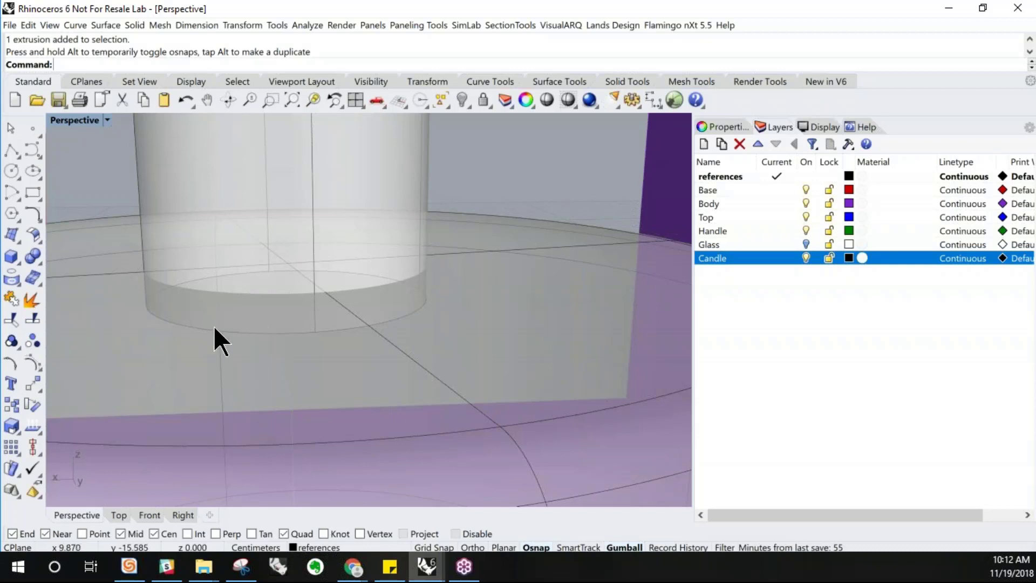
pyautogui.click(106, 26)
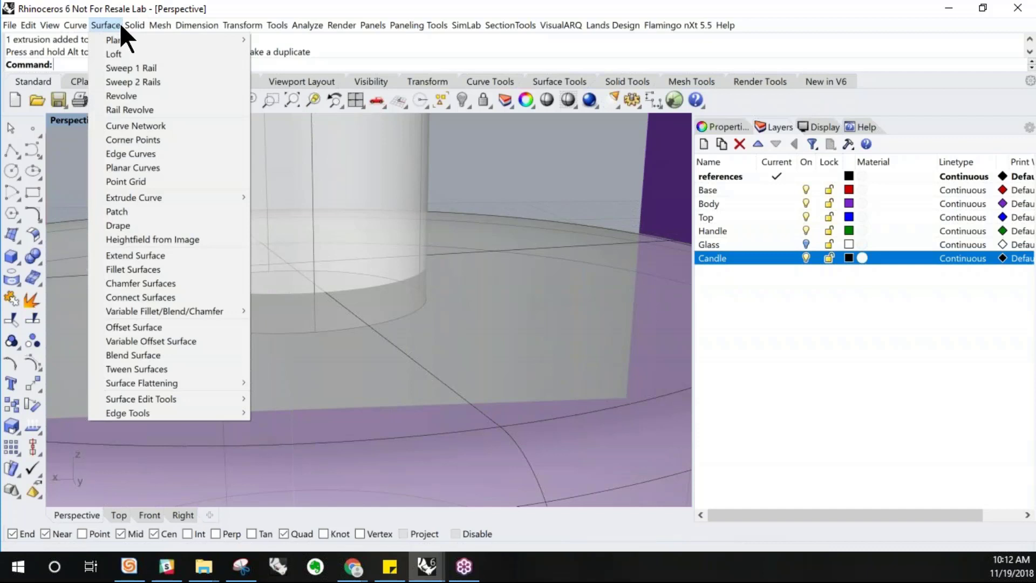
pyautogui.moveTo(127, 26)
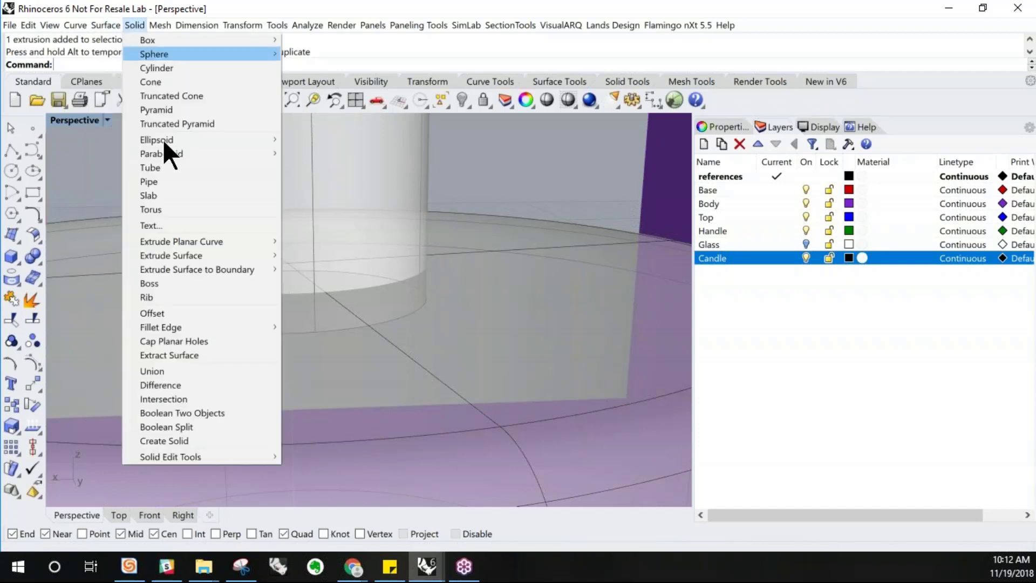
pyautogui.moveTo(237, 327)
pyautogui.click(306, 327)
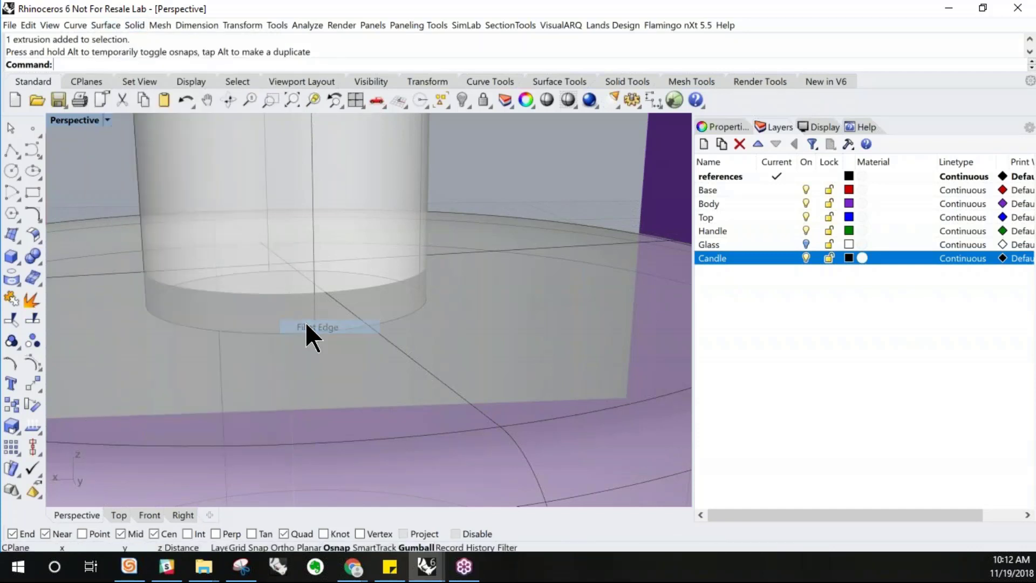
pyautogui.click(289, 334)
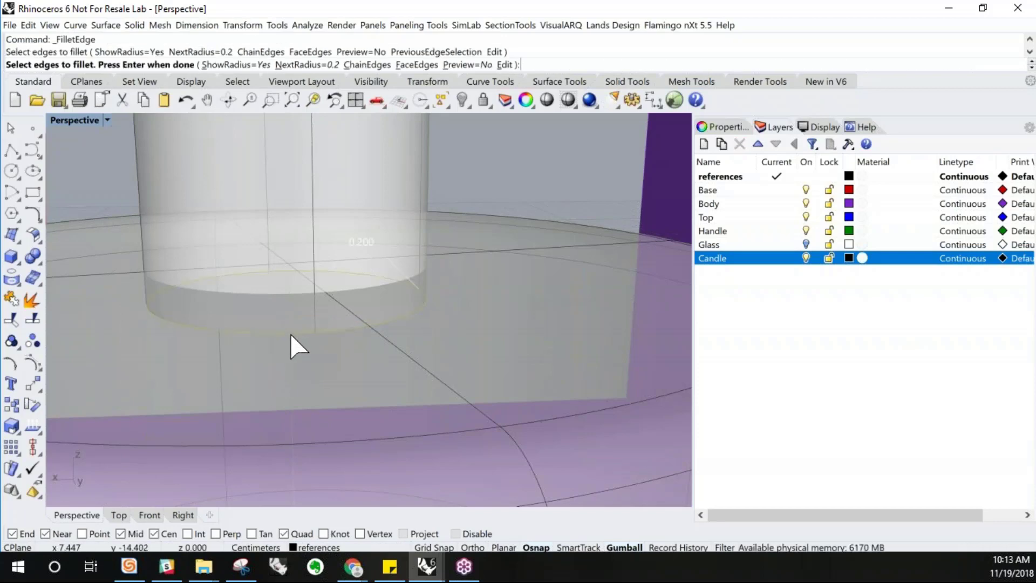
pyautogui.press('Return')
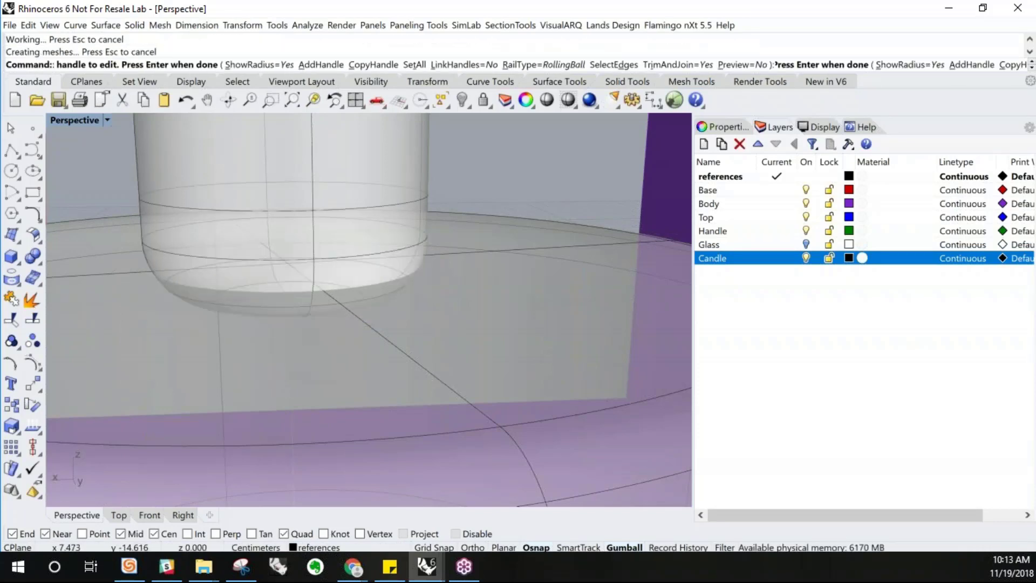
pyautogui.scroll(-4, 290, 329)
pyautogui.moveTo(290, 330)
pyautogui.mouseDown(button='right')
pyautogui.moveTo(283, 317)
pyautogui.moveTo(293, 315)
pyautogui.mouseUp(button='right')
pyautogui.hotkey('ctrl', 'z')
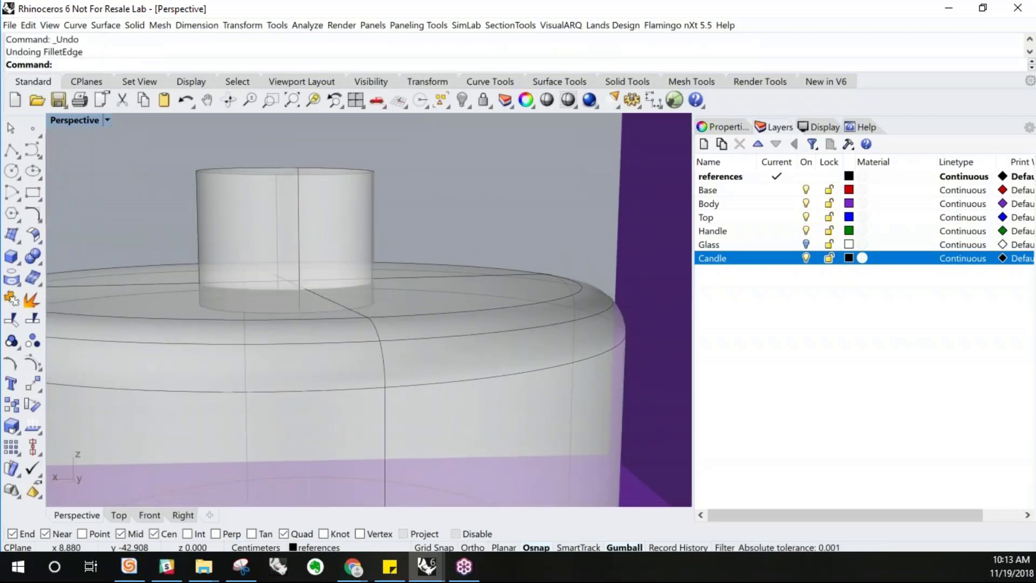
# Fillet the small cylinder's bottom edge with radius 0.1
pyautogui.press('Return')
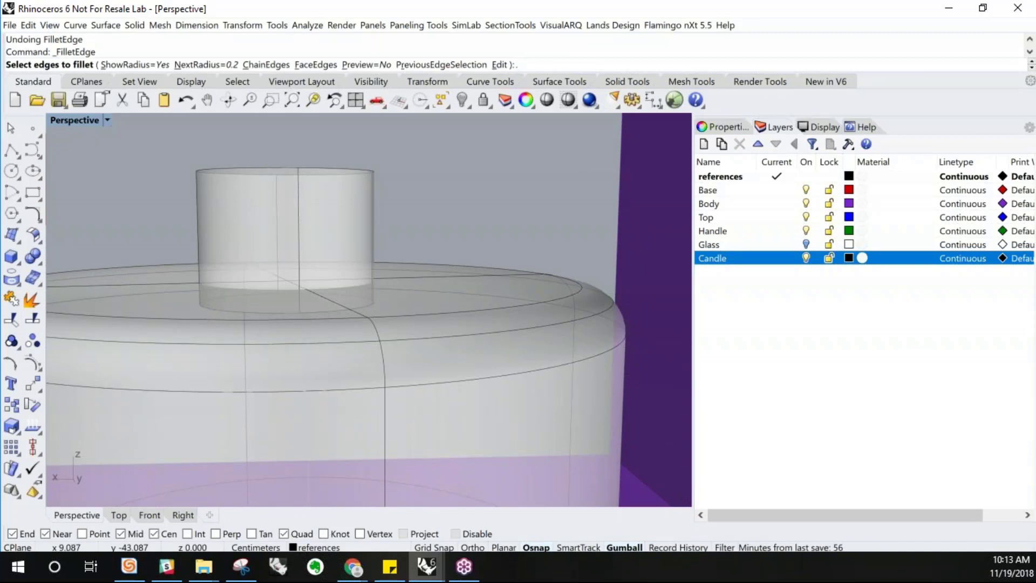
pyautogui.press('Return')
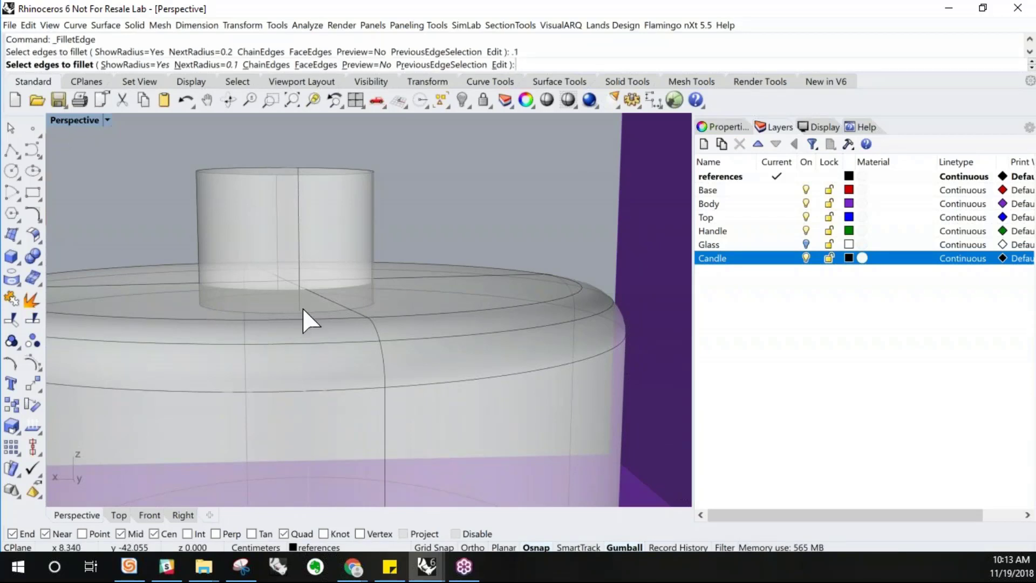
pyautogui.click(303, 308)
pyautogui.press('Return')
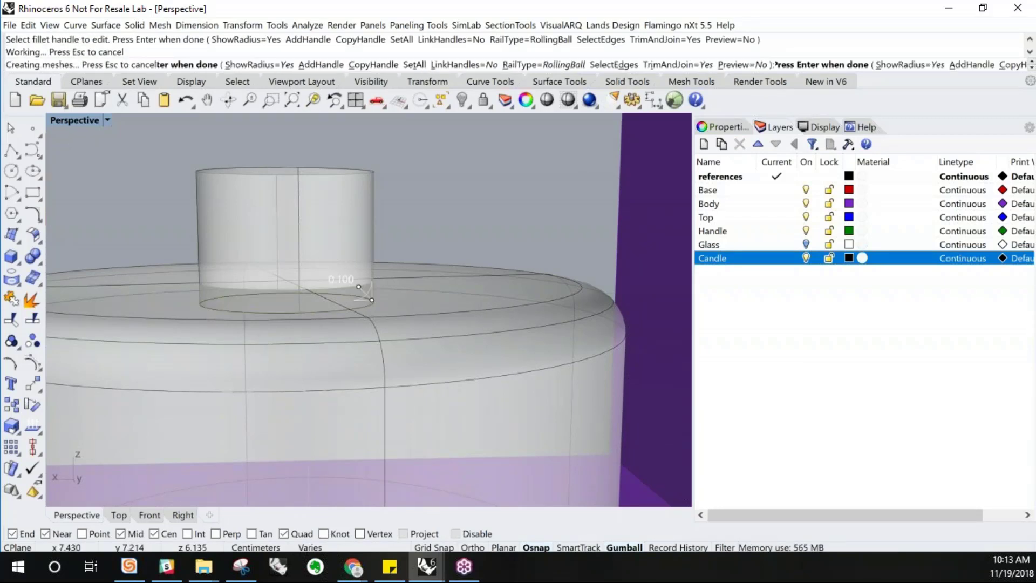
pyautogui.moveTo(312, 226)
pyautogui.mouseDown(button='right')
pyautogui.moveTo(315, 267)
pyautogui.moveTo(331, 259)
pyautogui.moveTo(308, 222)
pyautogui.mouseUp(button='right')
pyautogui.click(316, 225)
# Boolean-subtract the small filleted cylinder from the candle to form a wick recess in its top
pyautogui.moveTo(284, 177); pyautogui.dragTo(279, 240)
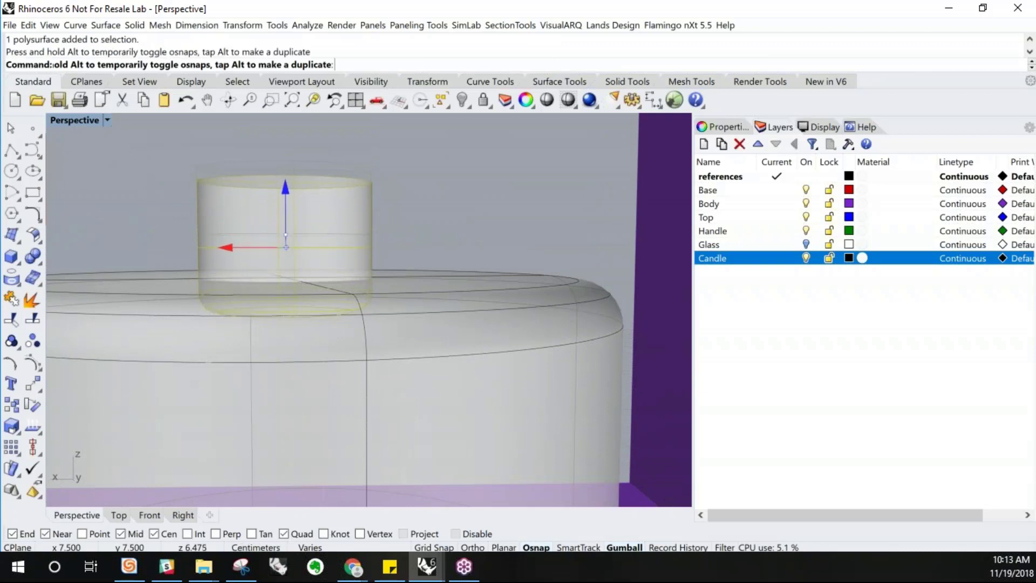
pyautogui.moveTo(286, 176); pyautogui.dragTo(276, 252)
pyautogui.moveTo(341, 220); pyautogui.dragTo(338, 286, button='right')
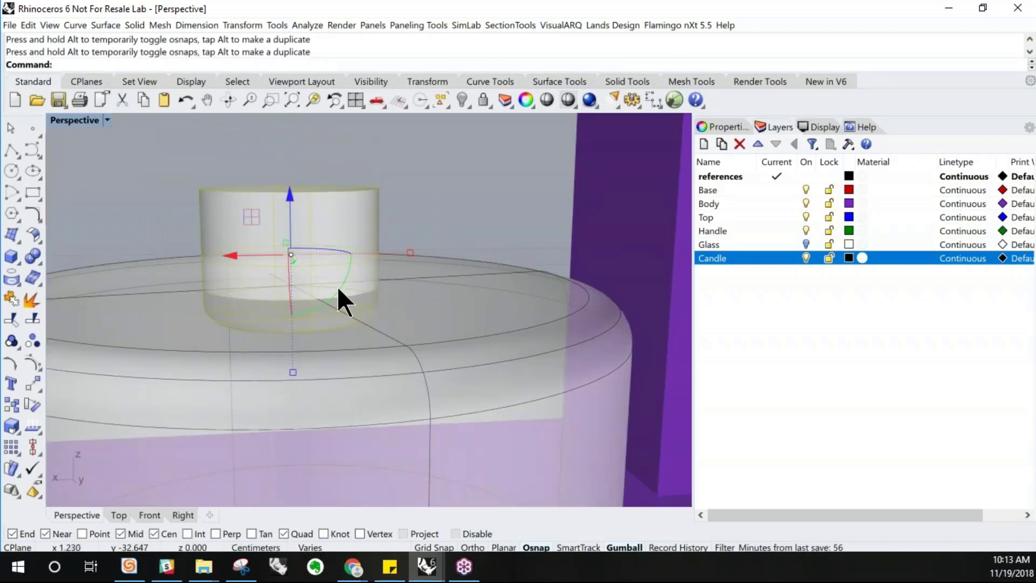
pyautogui.click(77, 247)
pyautogui.write('BooleanDifference')
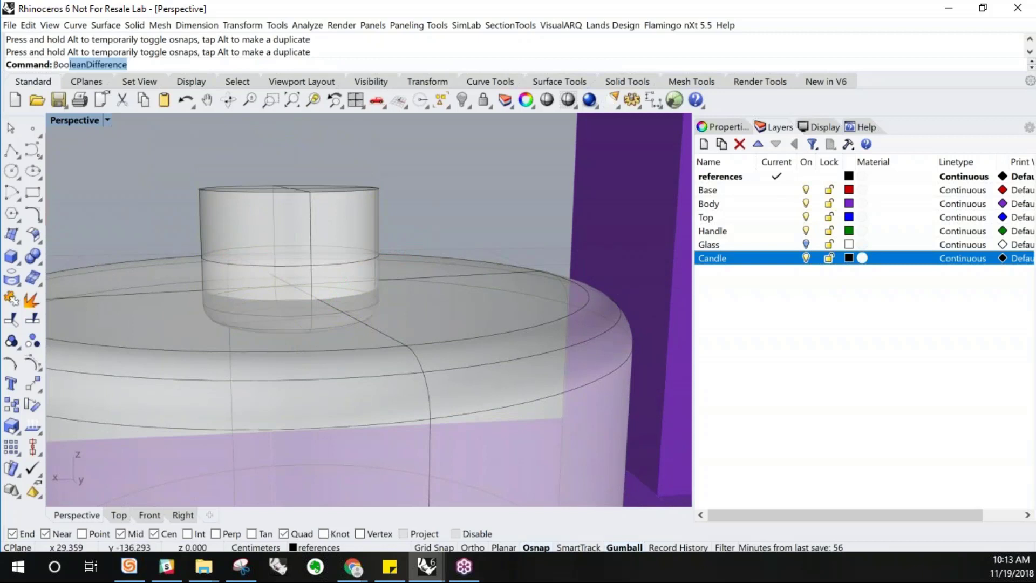
pyautogui.press('Return')
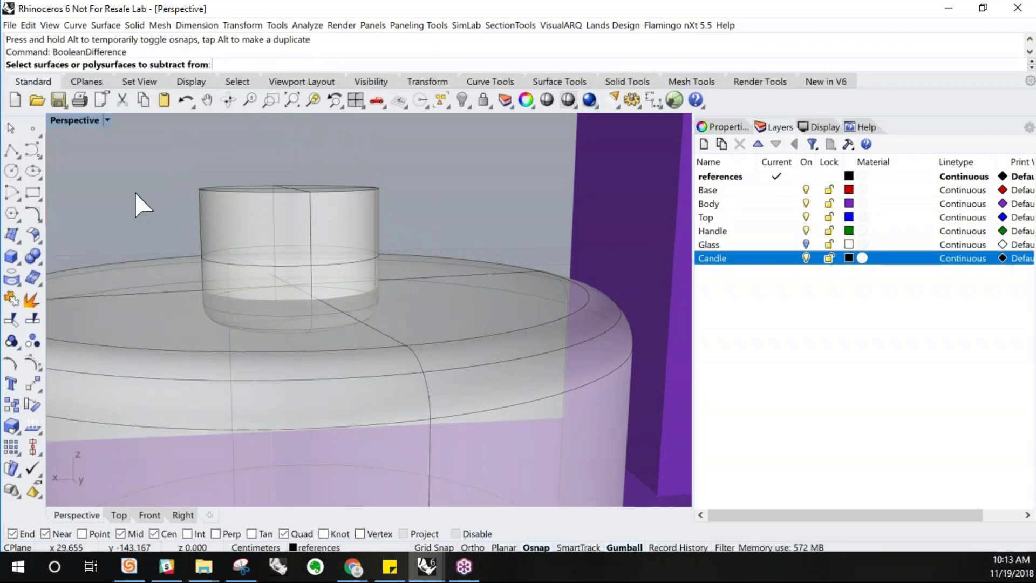
pyautogui.click(151, 313)
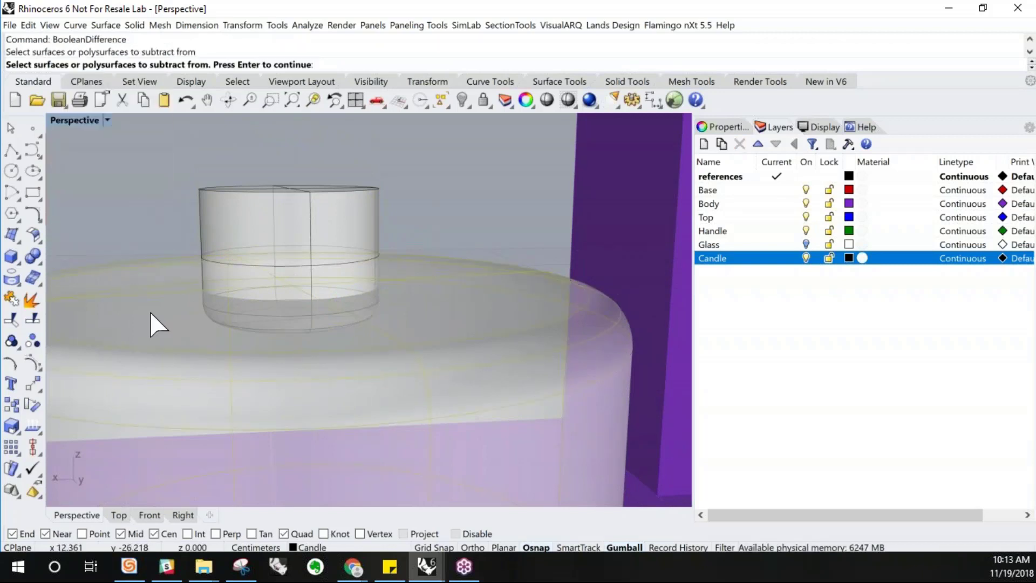
pyautogui.press('Return')
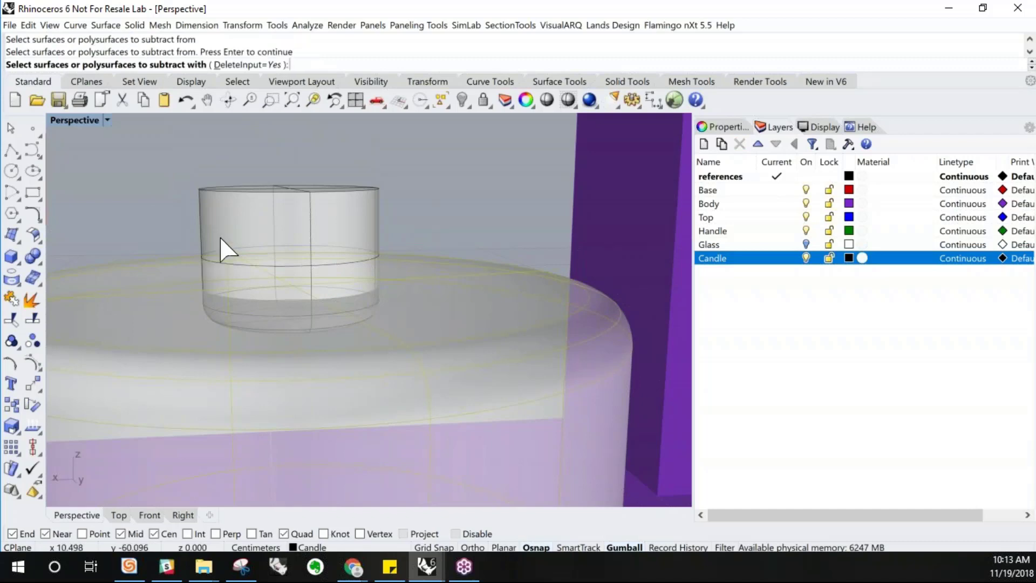
pyautogui.click(253, 234)
pyautogui.press('Return')
pyautogui.moveTo(257, 270); pyautogui.dragTo(275, 280, button='right')
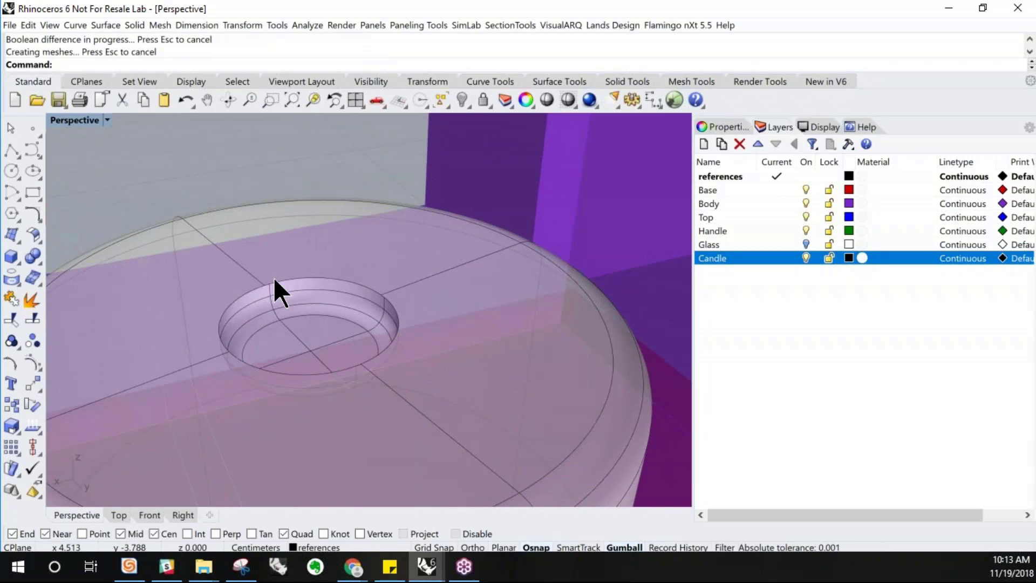
# Fillet the wick recess's top edge with radius 0.1 and undo it
pyautogui.scroll(-7, 274, 277)
pyautogui.moveTo(367, 363); pyautogui.dragTo(338, 320, button='right')
pyautogui.scroll(4, 319, 292)
pyautogui.scroll(3, 319, 294)
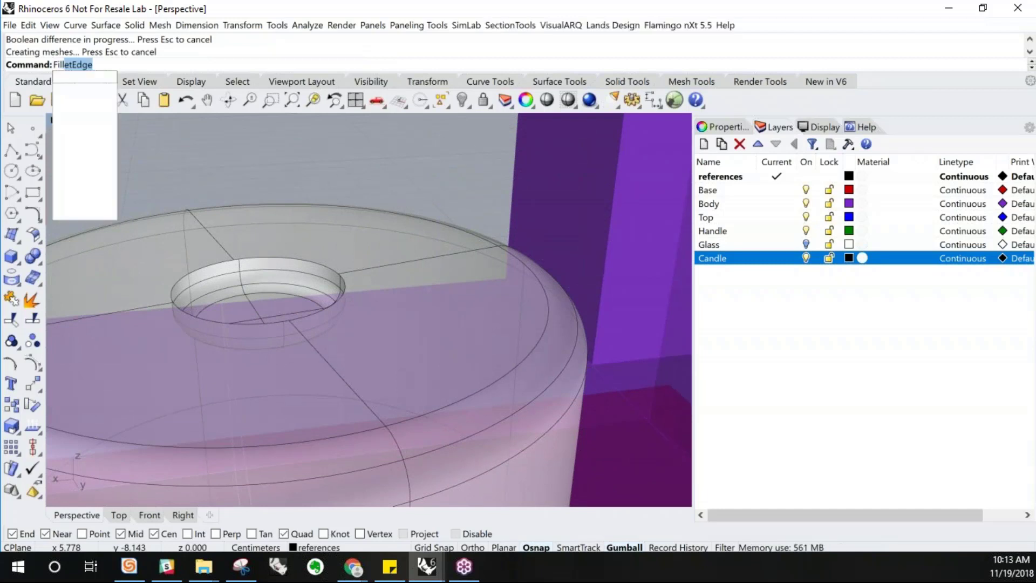
pyautogui.press('Return')
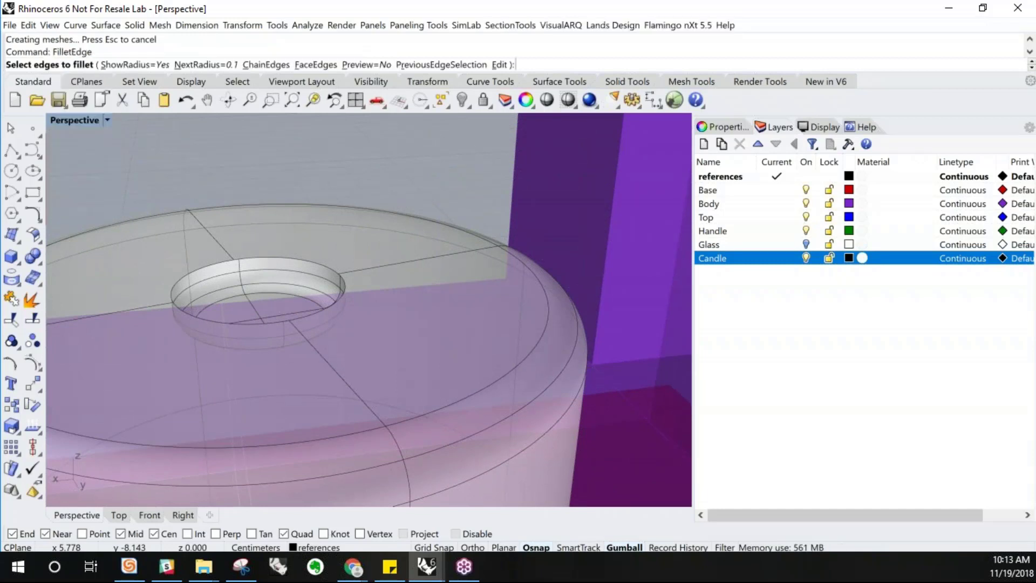
pyautogui.click(301, 261)
pyautogui.press('Return')
pyautogui.press('Return')
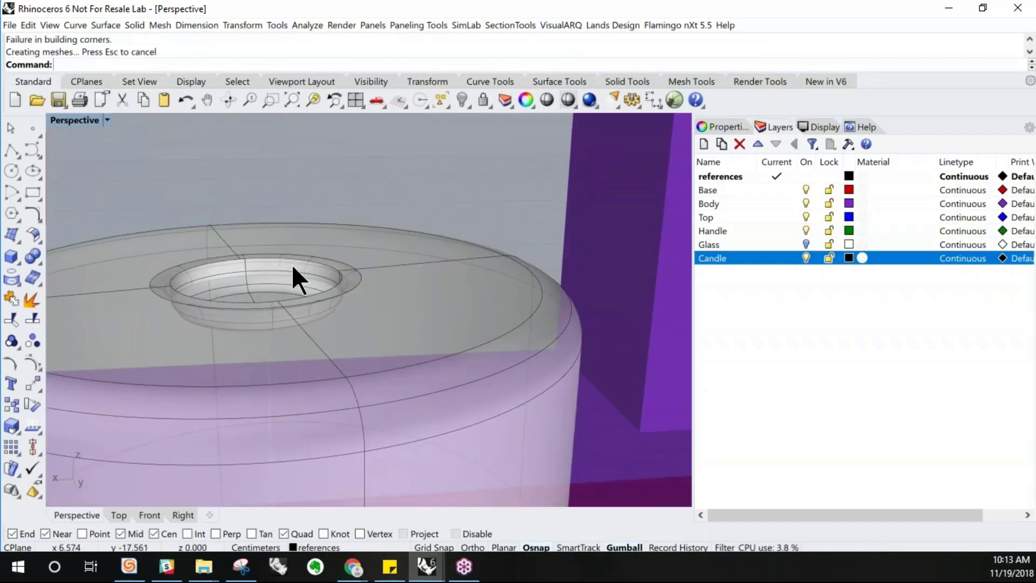
pyautogui.hotkey('ctrl', 'z')
# Fillet the wick recess's top edge with radius 0.05
pyautogui.press('Return')
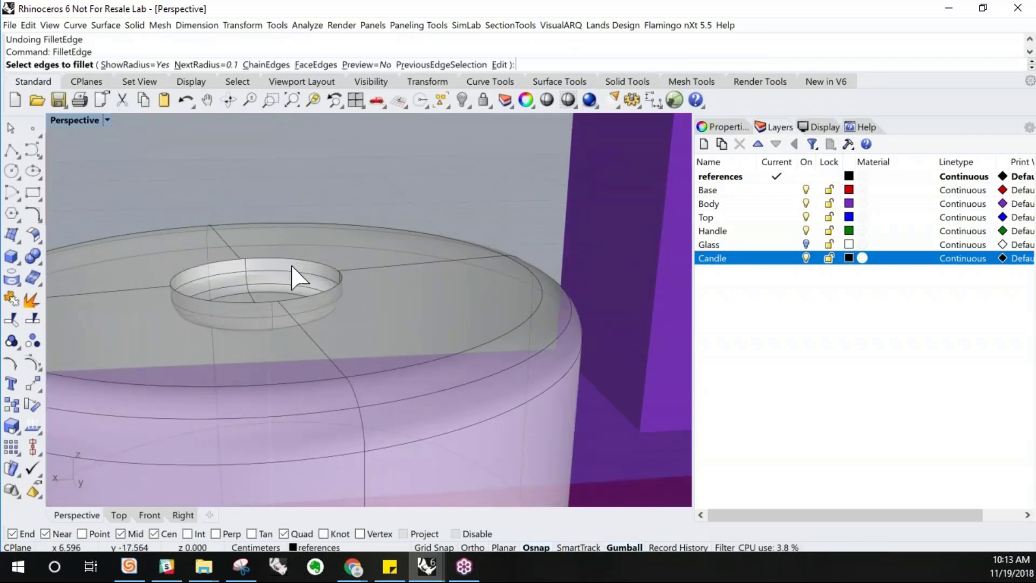
pyautogui.press('Return')
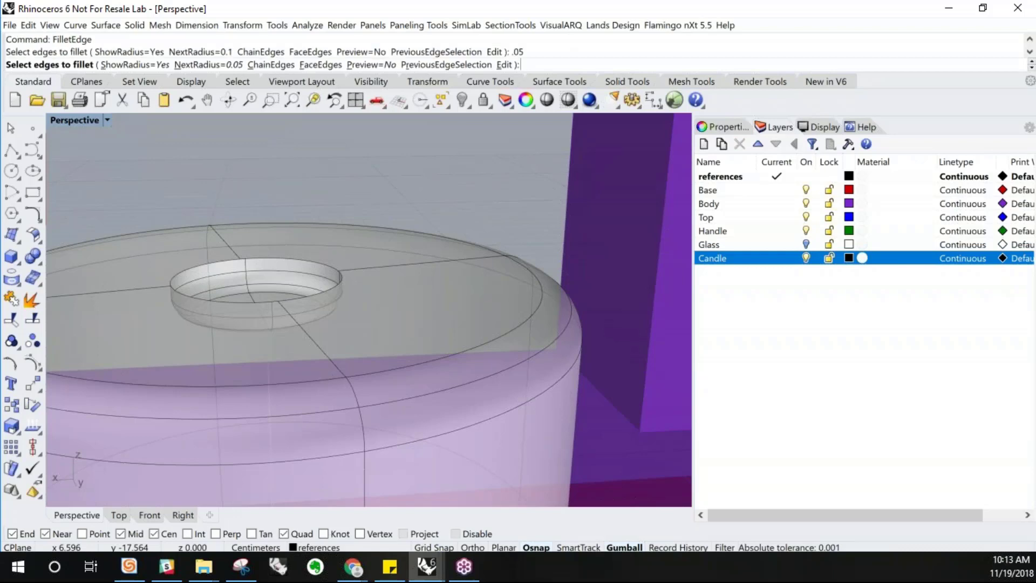
pyautogui.click(298, 260)
pyautogui.press('Return')
pyautogui.press('Return')
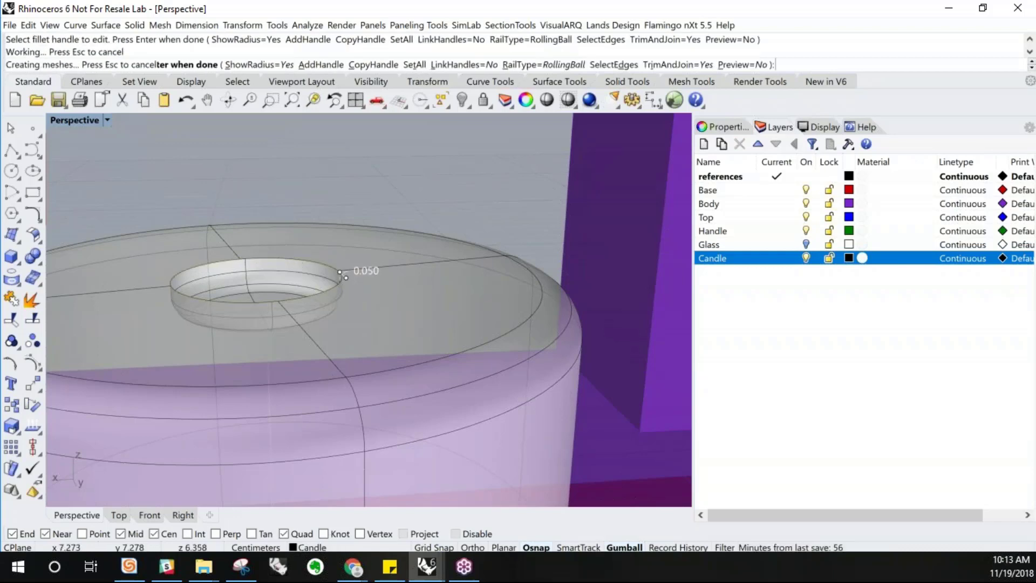
# Turn the Glass layer back on so the glass holder shows around the candle
pyautogui.scroll(-6, 300, 293)
pyautogui.moveTo(317, 323); pyautogui.dragTo(876, 182, button='right')
pyautogui.click(806, 244)
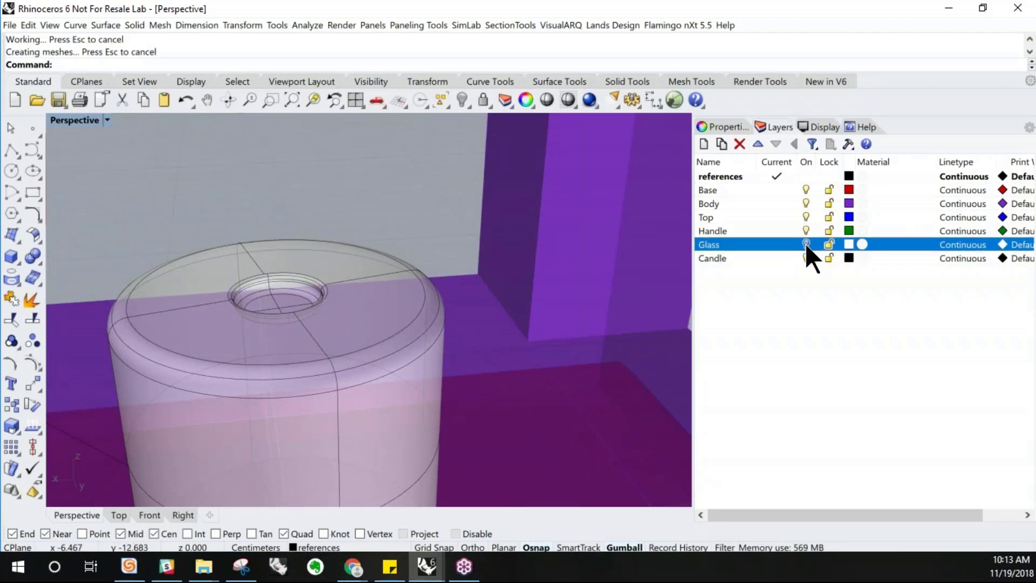
pyautogui.moveTo(582, 273); pyautogui.dragTo(397, 289, button='right')
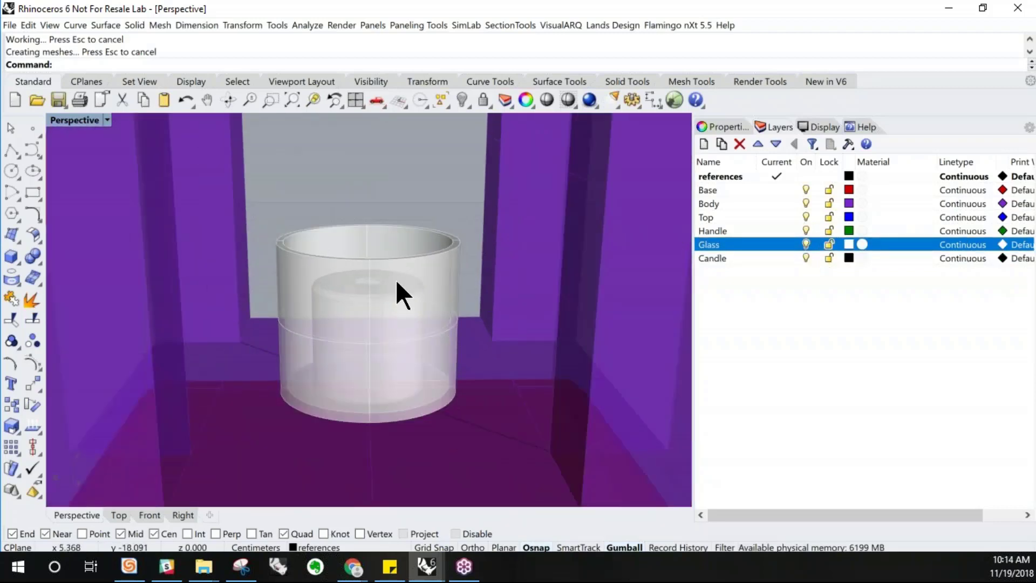
# Orbit and zoom around the whole lantern to review the model
pyautogui.scroll(-8, 398, 294)
pyautogui.scroll(6, 458, 273)
pyautogui.scroll(4, 297, 205)
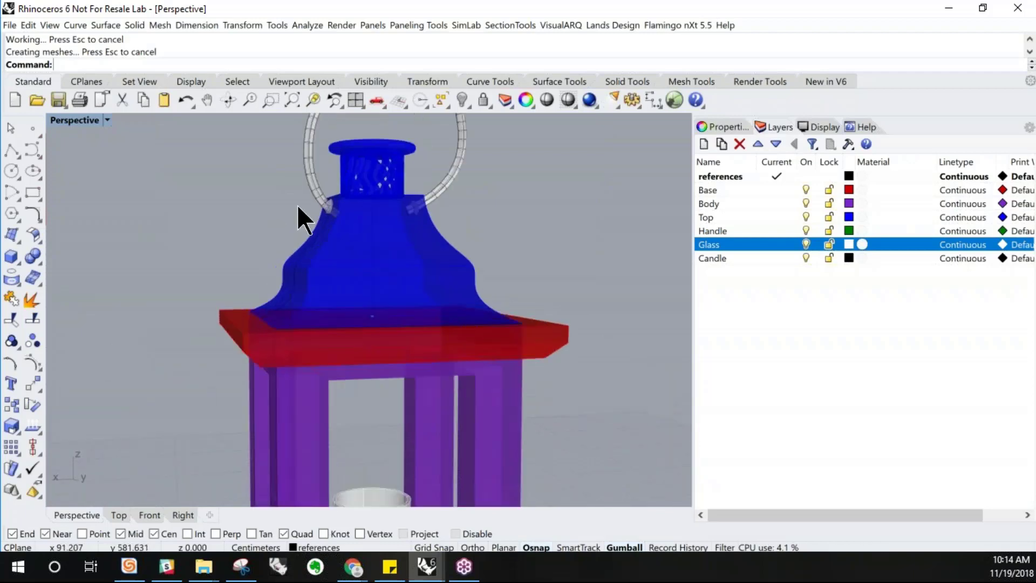
pyautogui.scroll(-5, 273, 237)
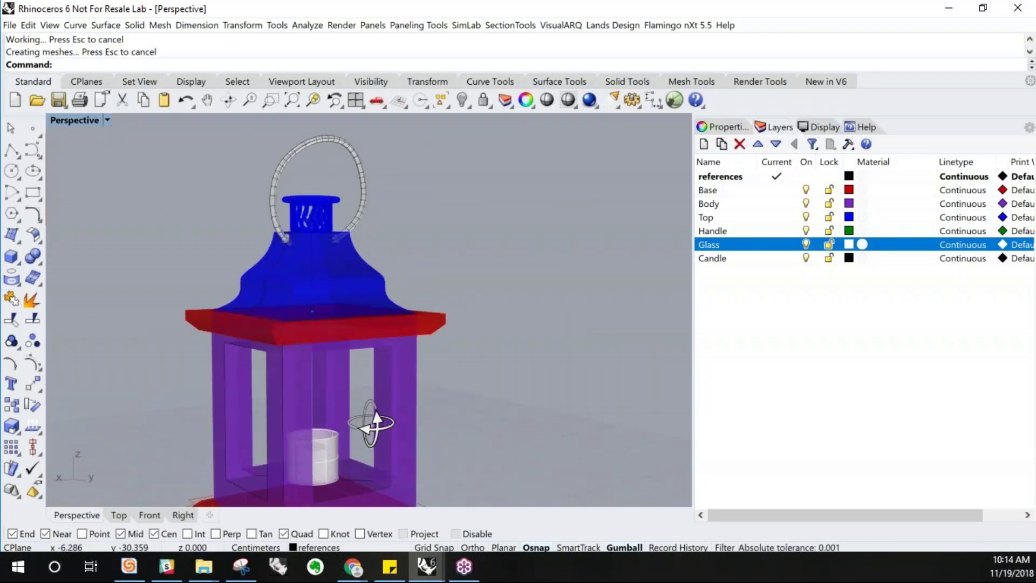
pyautogui.scroll(-5, 313, 413)
pyautogui.scroll(5, 306, 367)
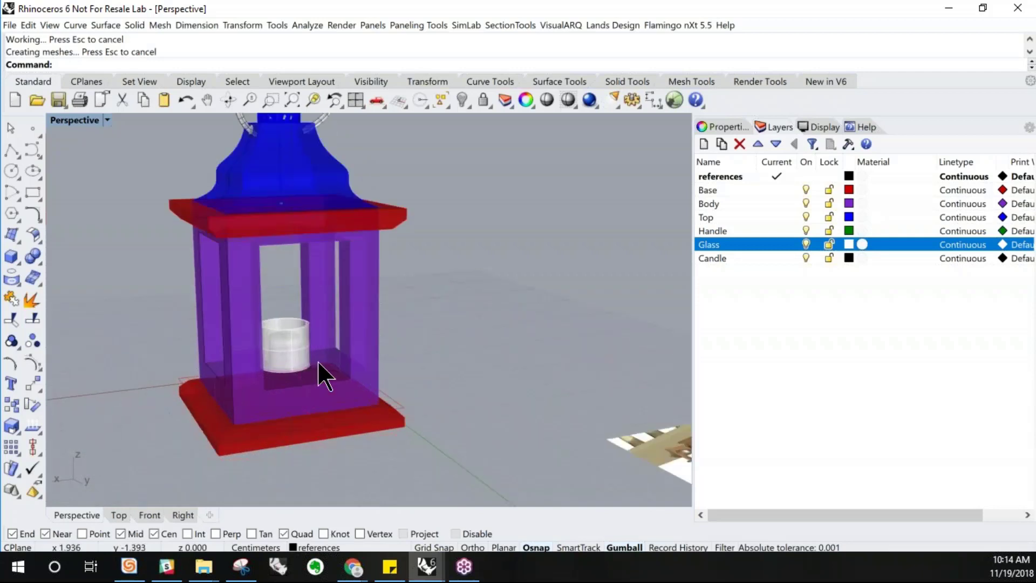
pyautogui.scroll(-3, 319, 373)
pyautogui.moveTo(330, 350); pyautogui.dragTo(359, 335, button='right')
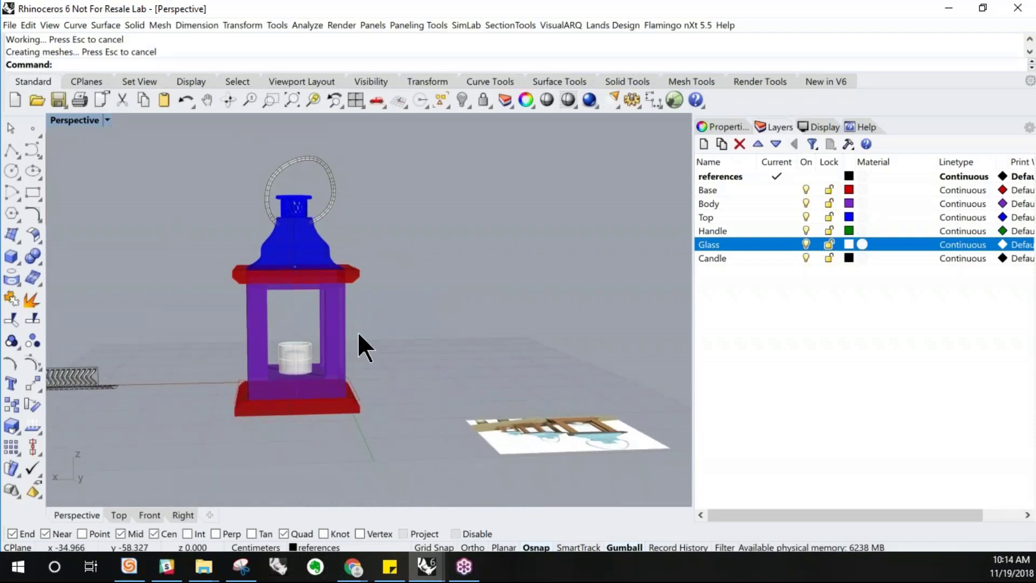
# Switch the Perspective viewport to Rendered display mode and inspect the lantern's top and finial
pyautogui.click(107, 121)
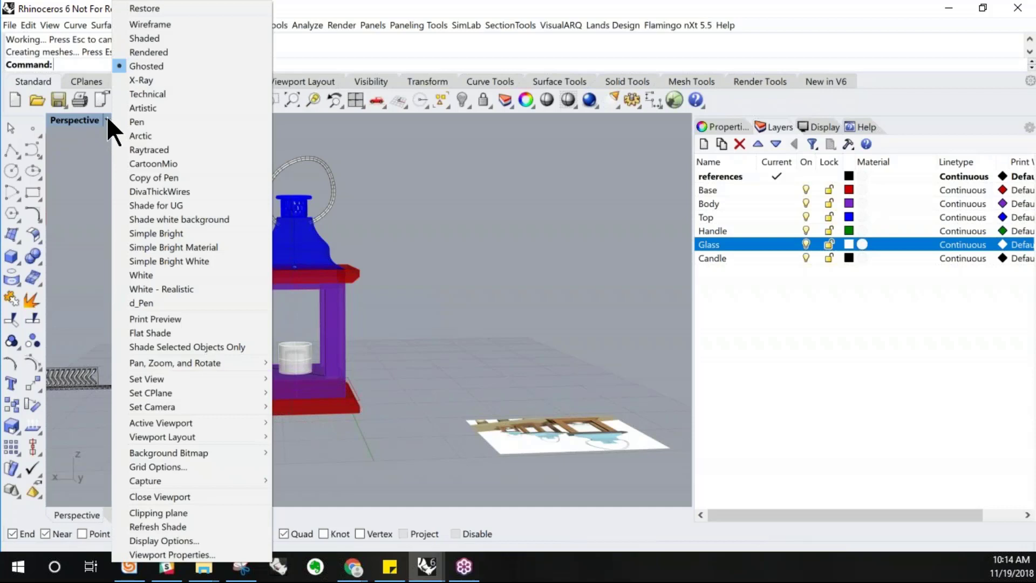
pyautogui.click(168, 52)
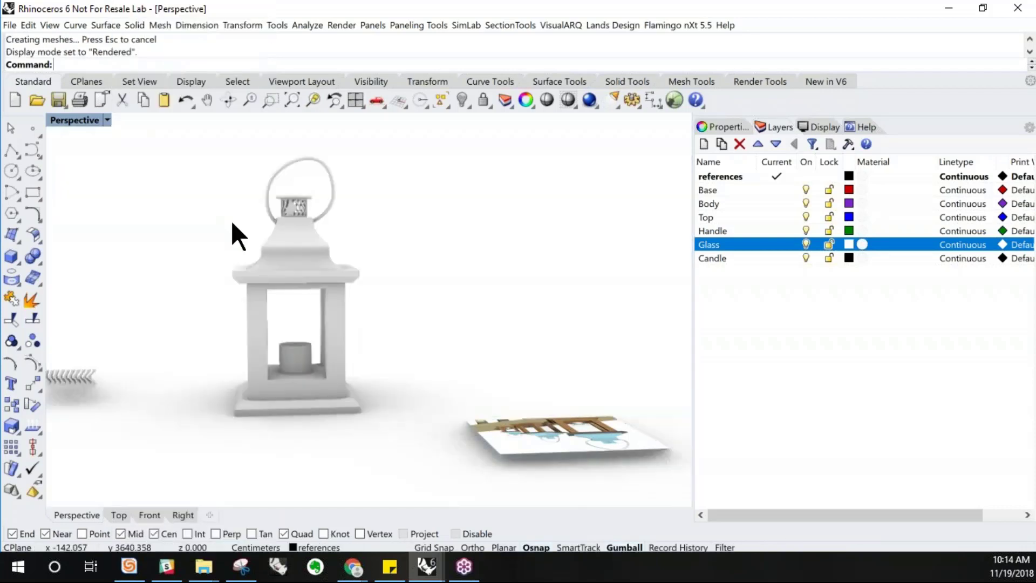
pyautogui.moveTo(231, 222); pyautogui.dragTo(361, 368, button='right')
pyautogui.scroll(5, 345, 226)
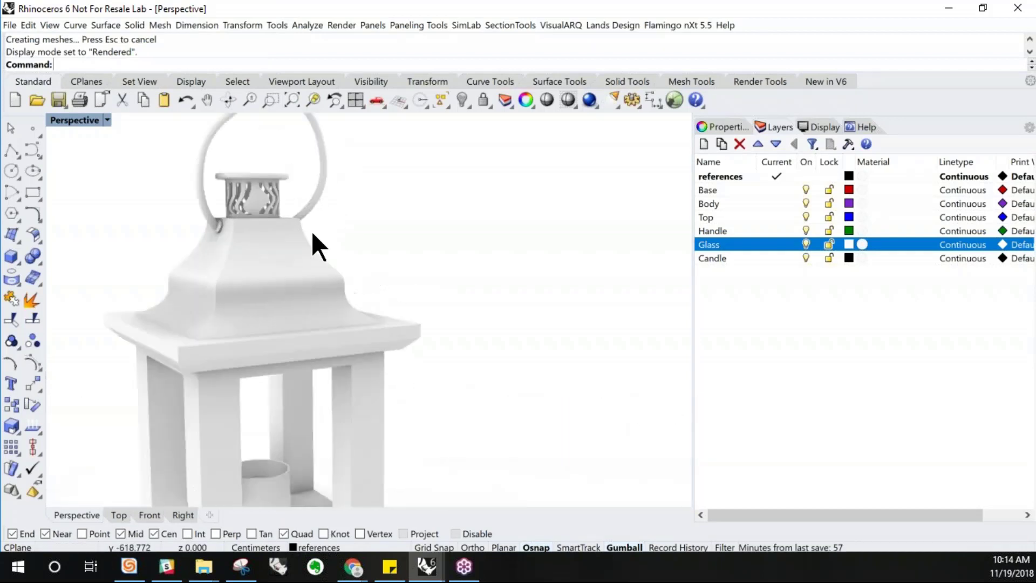
pyautogui.click(232, 188)
pyautogui.moveTo(247, 187); pyautogui.dragTo(295, 206, button='right')
pyautogui.moveTo(273, 176); pyautogui.dragTo(208, 194)
pyautogui.click(408, 237)
pyautogui.moveTo(411, 239); pyautogui.dragTo(462, 272, button='right')
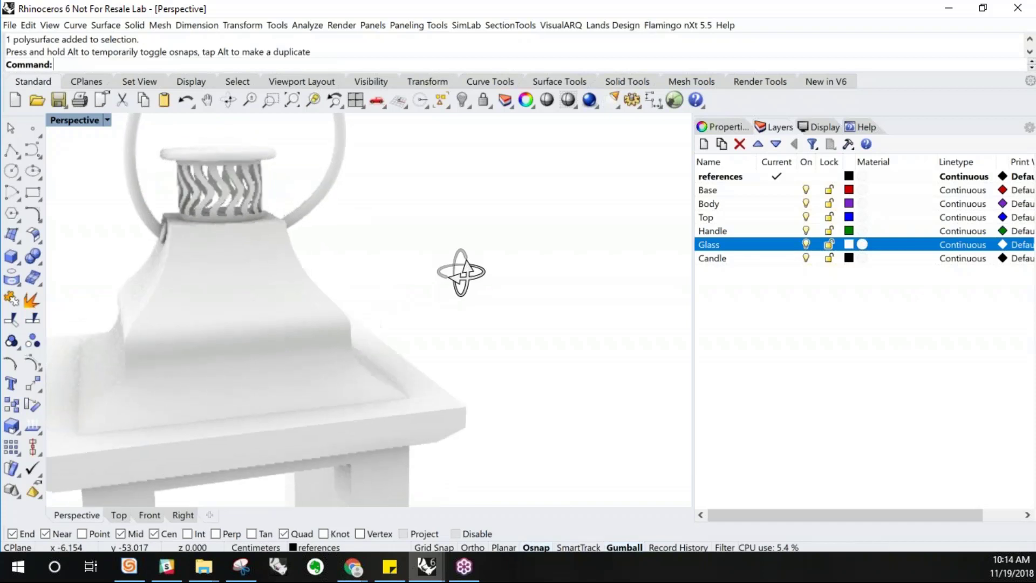
pyautogui.scroll(-8, 460, 270)
pyautogui.moveTo(453, 410); pyautogui.dragTo(398, 358, button='right')
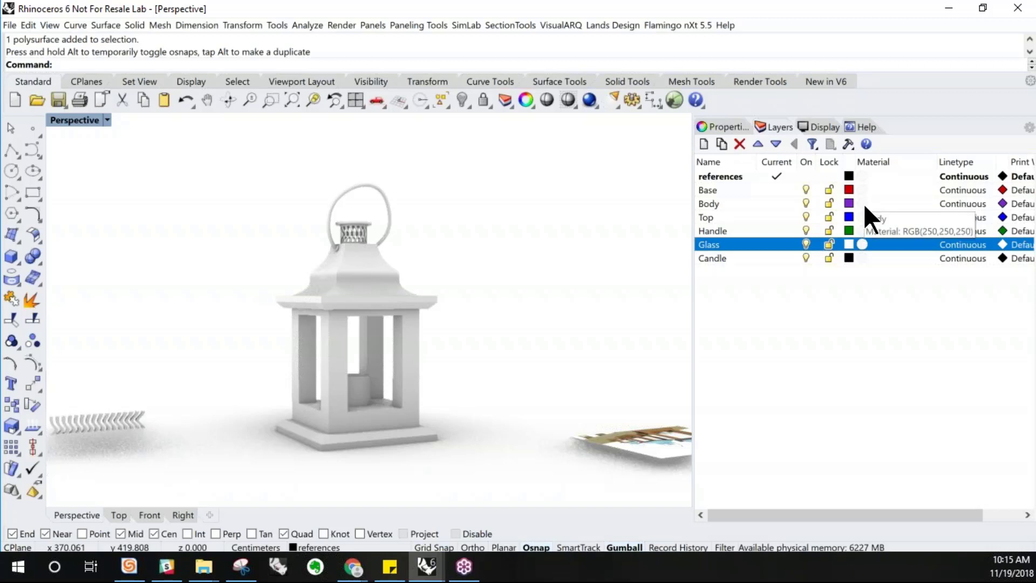
pyautogui.click(860, 175)
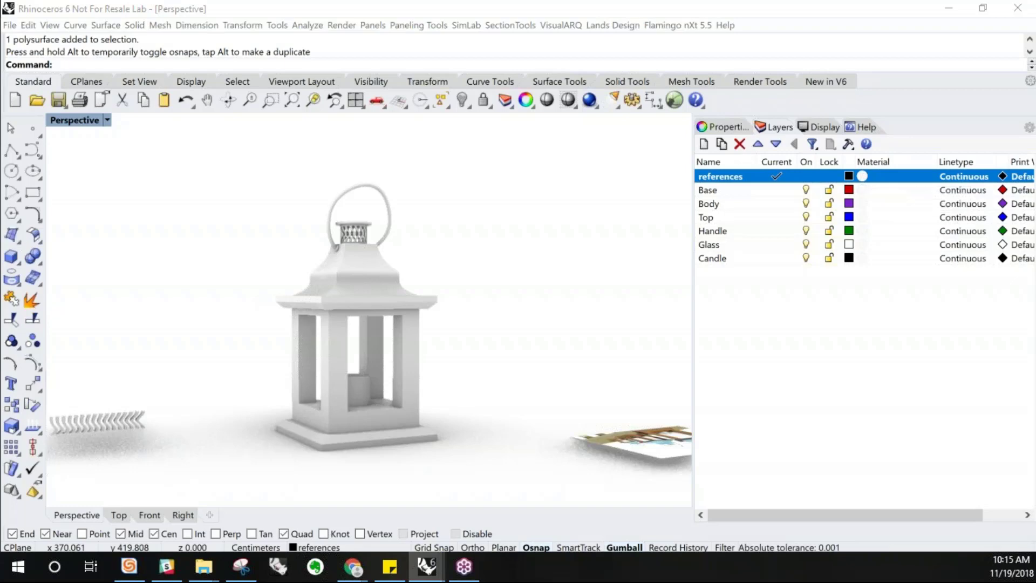
pyautogui.moveTo(128, 420); pyautogui.dragTo(592, 82)
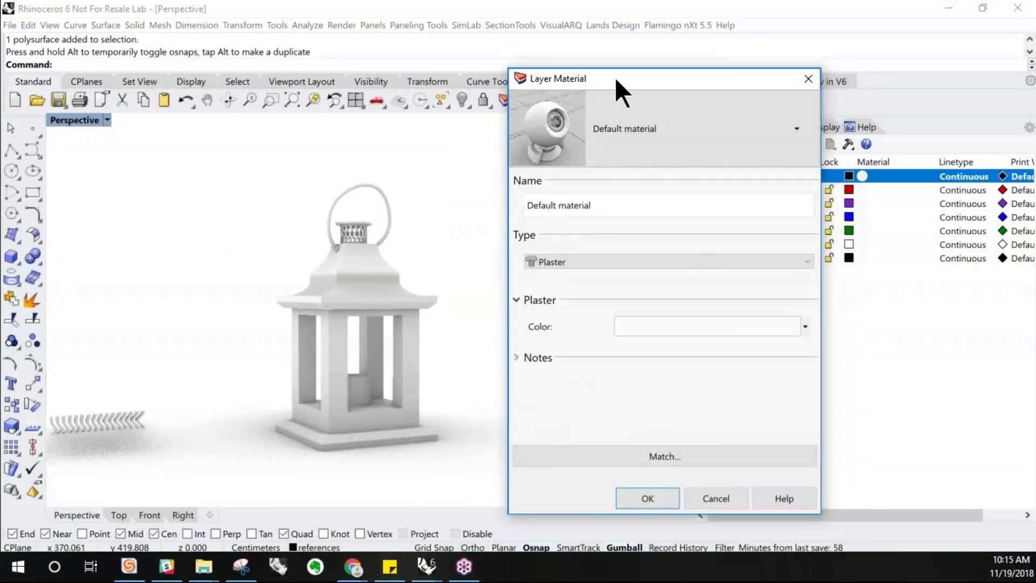
pyautogui.click(808, 79)
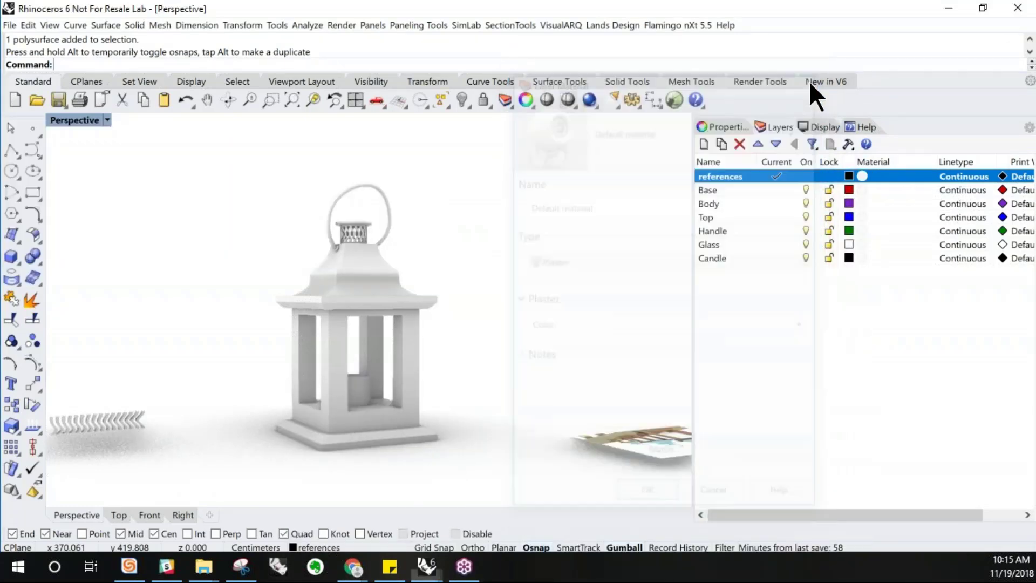
# Assign the Oak wood material from the material library to the Base layer
pyautogui.click(864, 192)
pyautogui.click(863, 190)
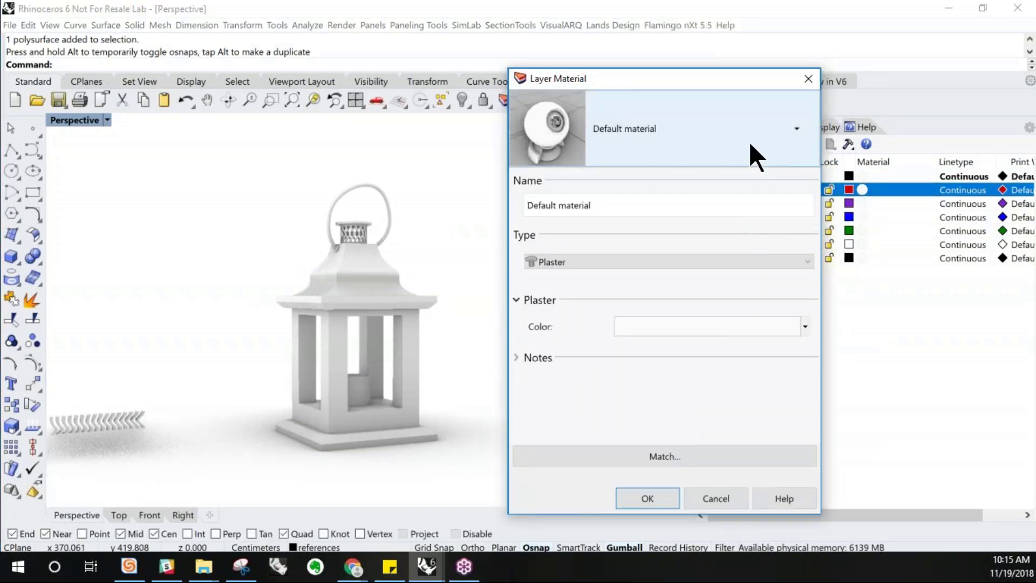
pyautogui.click(751, 155)
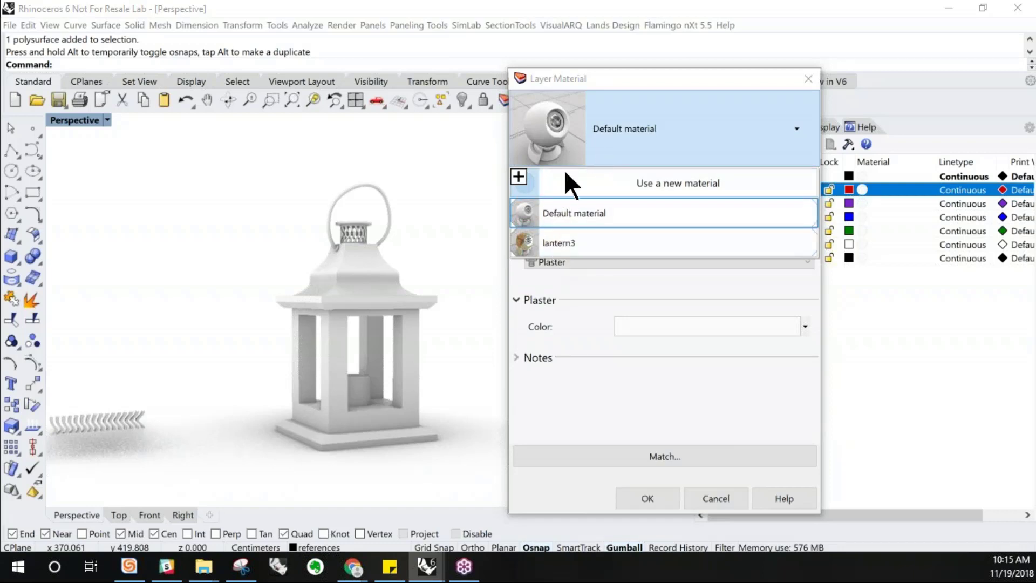
pyautogui.click(519, 177)
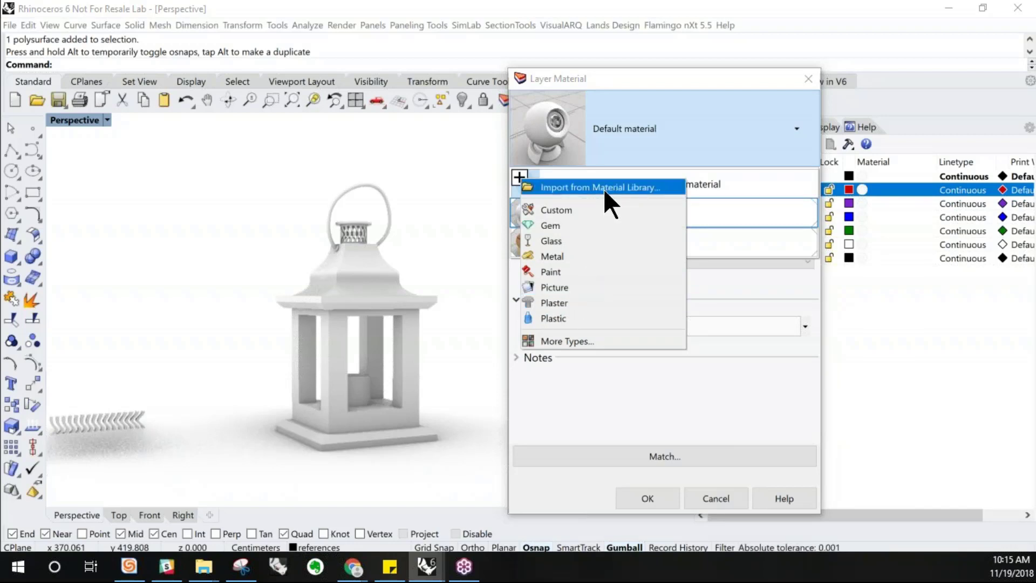
pyautogui.click(566, 186)
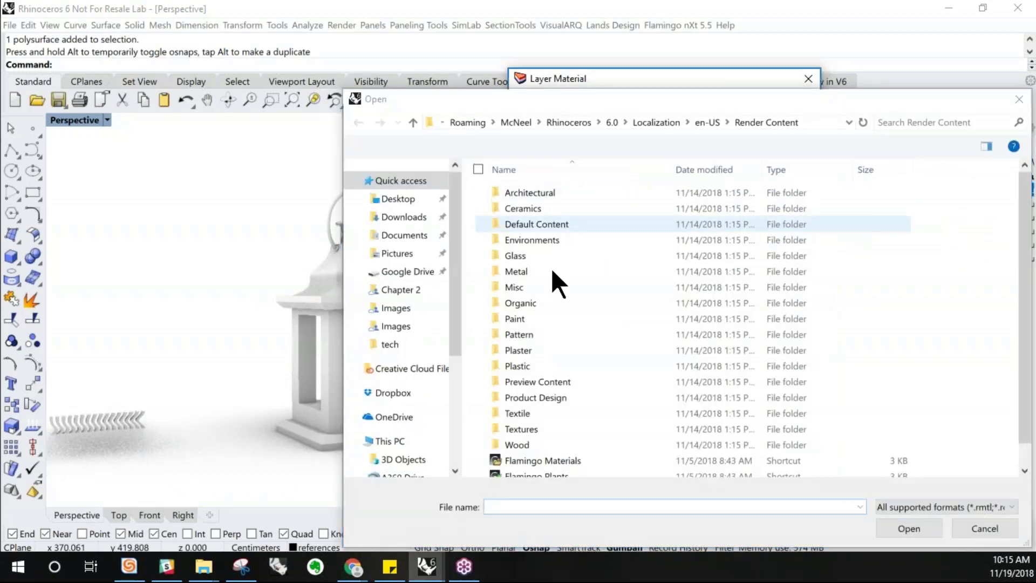
pyautogui.doubleClick(521, 442)
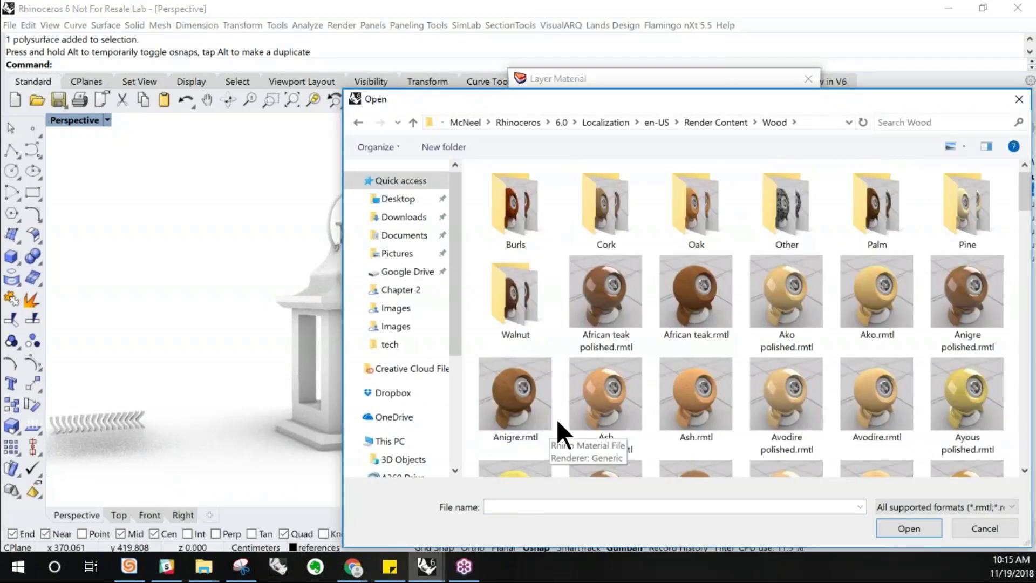
pyautogui.scroll(-3, 617, 352)
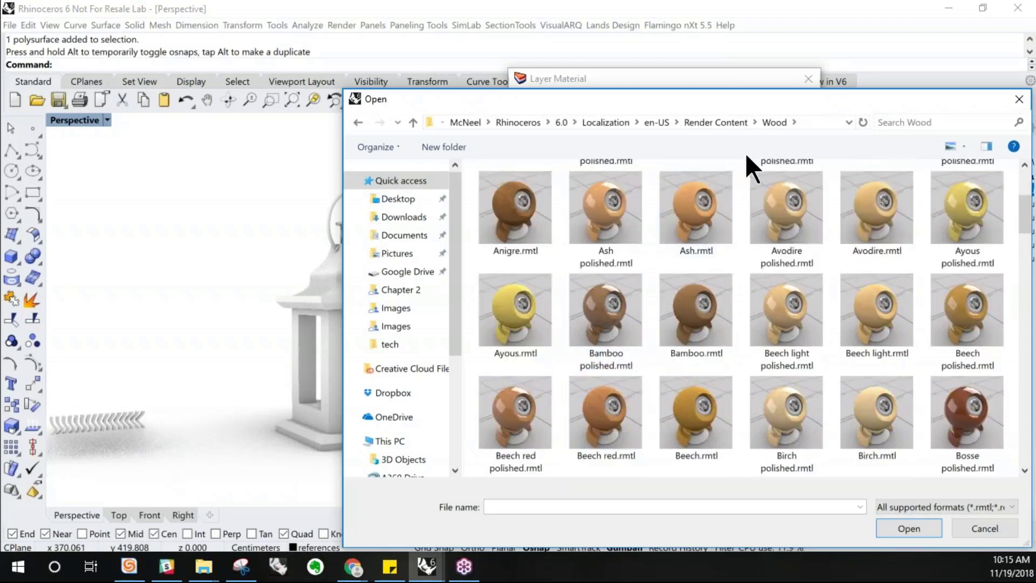
pyautogui.scroll(-3, 728, 289)
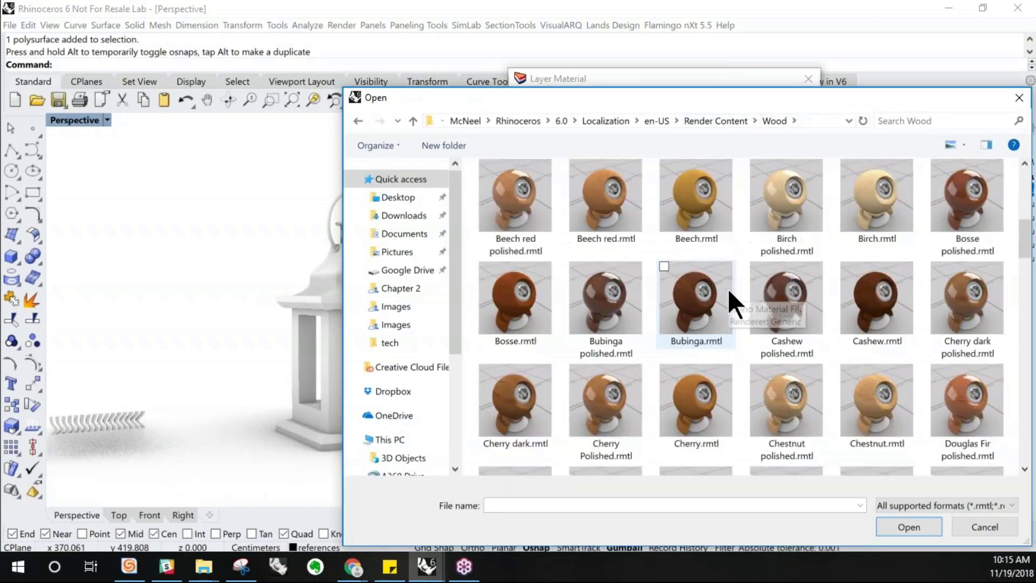
pyautogui.scroll(6, 728, 288)
pyautogui.doubleClick(725, 226)
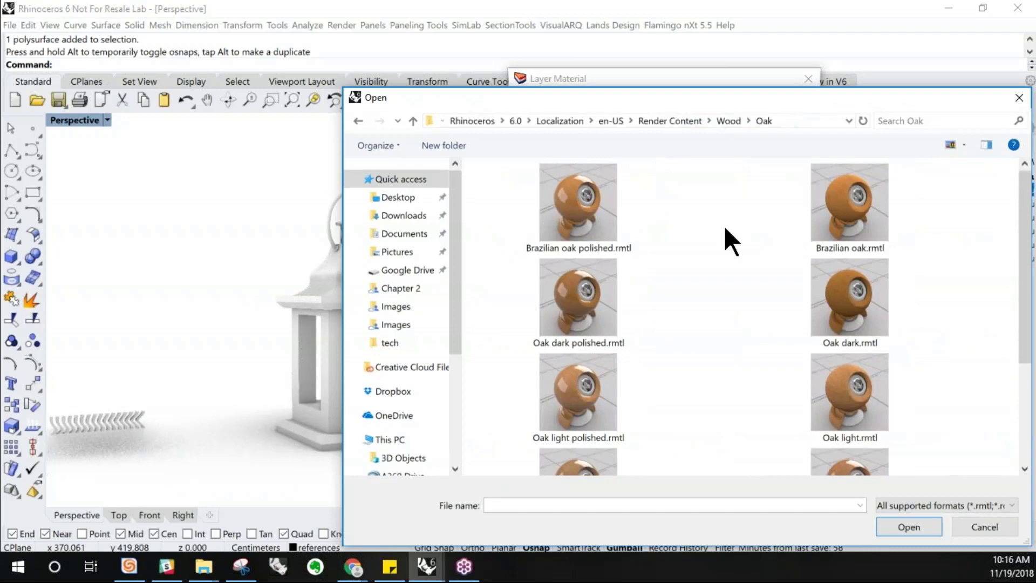
pyautogui.scroll(-3, 725, 226)
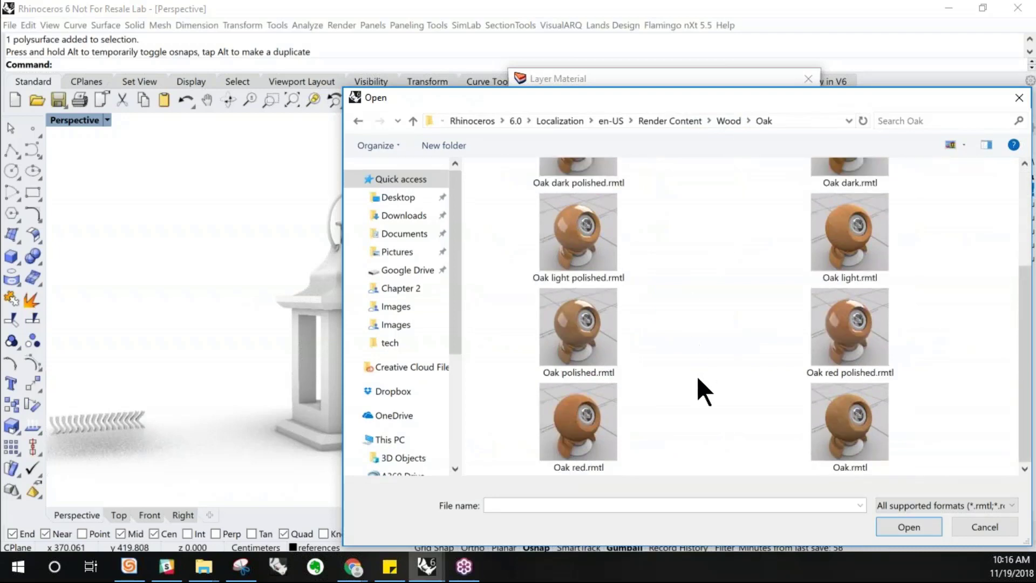
pyautogui.click(851, 415)
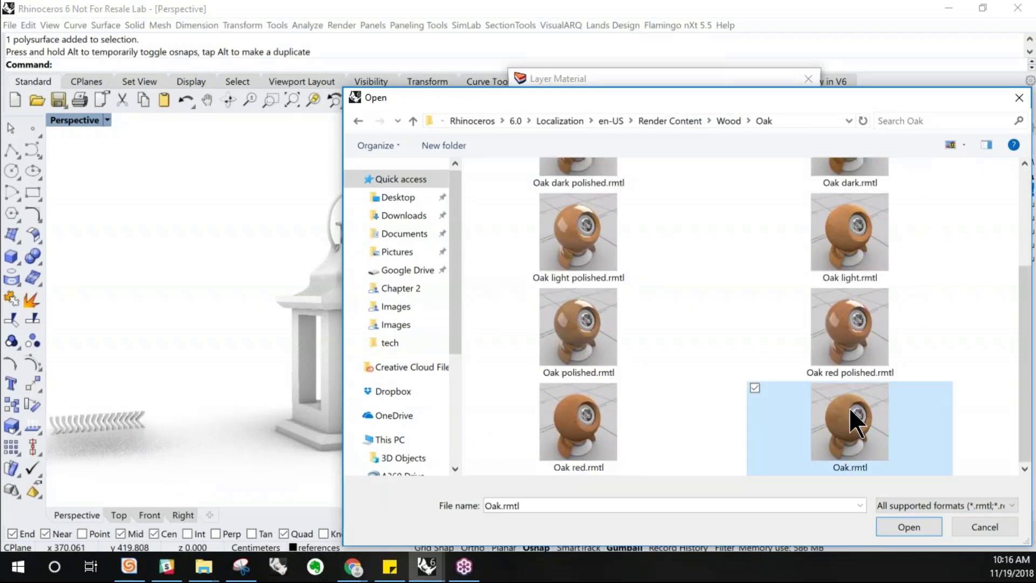
pyautogui.click(893, 527)
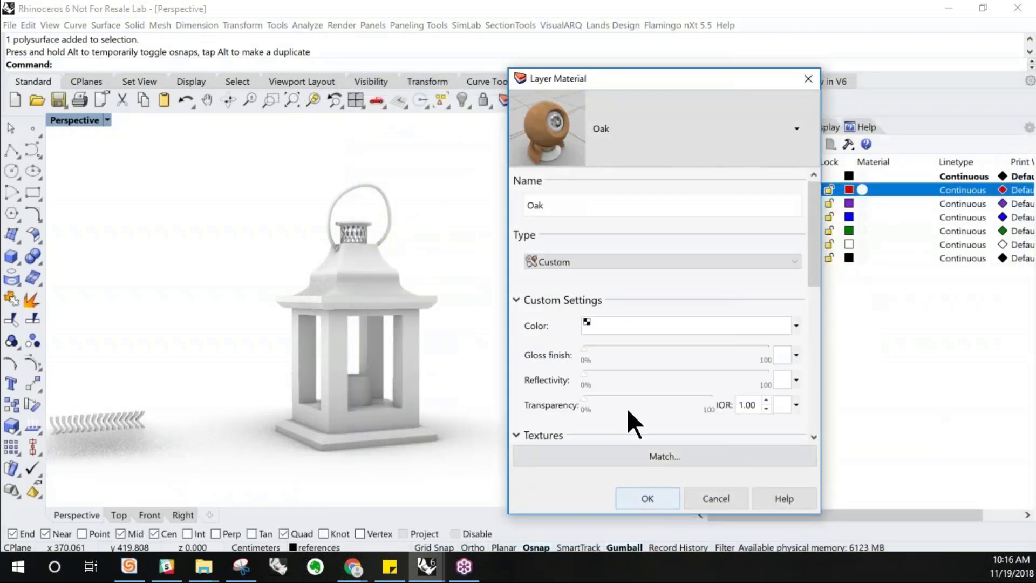
pyautogui.click(651, 494)
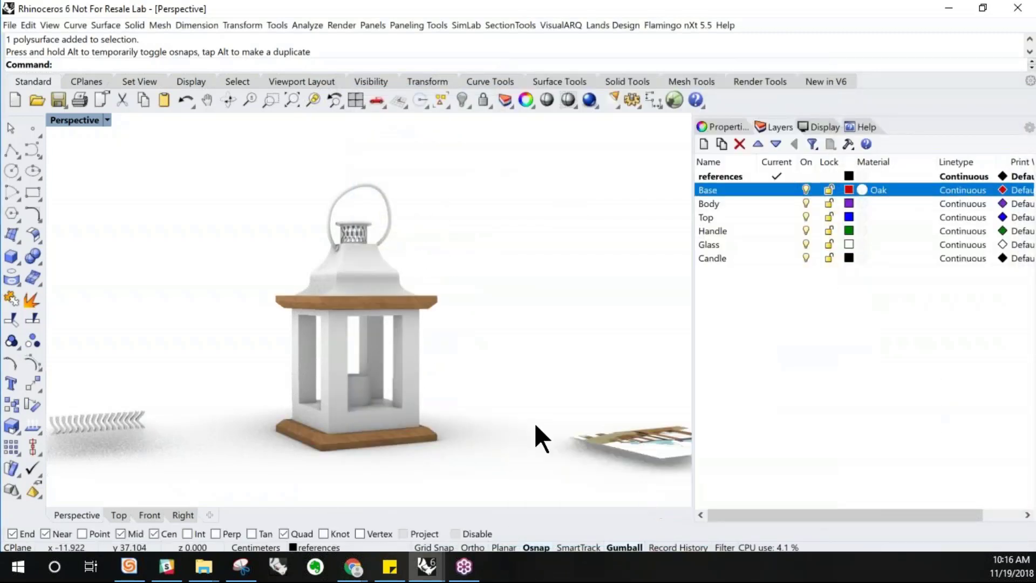
# Zoom and orbit to inspect the oak-textured base and roof trim
pyautogui.scroll(2, 353, 360)
pyautogui.scroll(1, 319, 286)
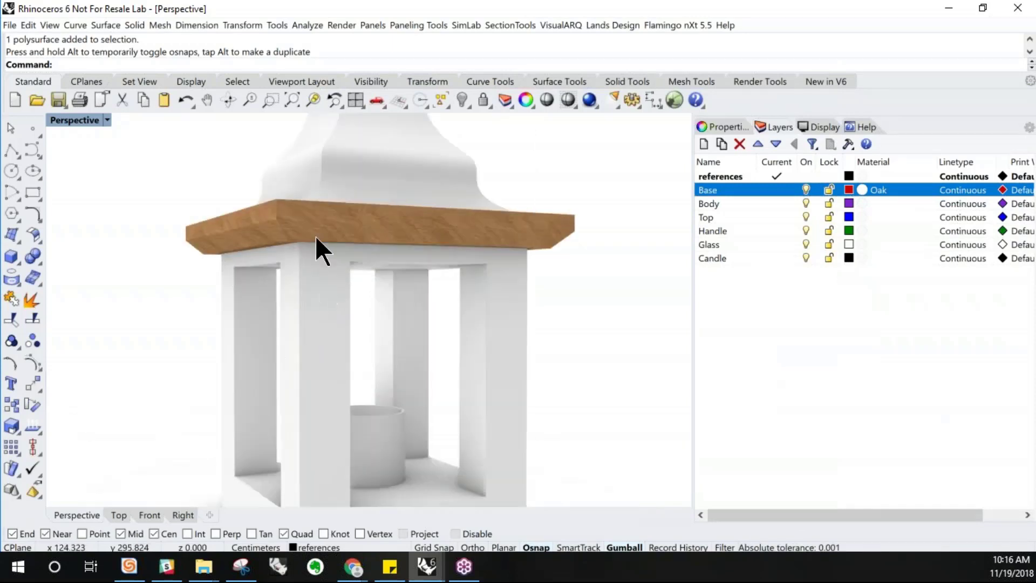
pyautogui.scroll(1, 314, 241)
pyautogui.moveTo(313, 241); pyautogui.dragTo(323, 308, button='right')
pyautogui.scroll(-4, 325, 310)
pyautogui.scroll(2, 332, 345)
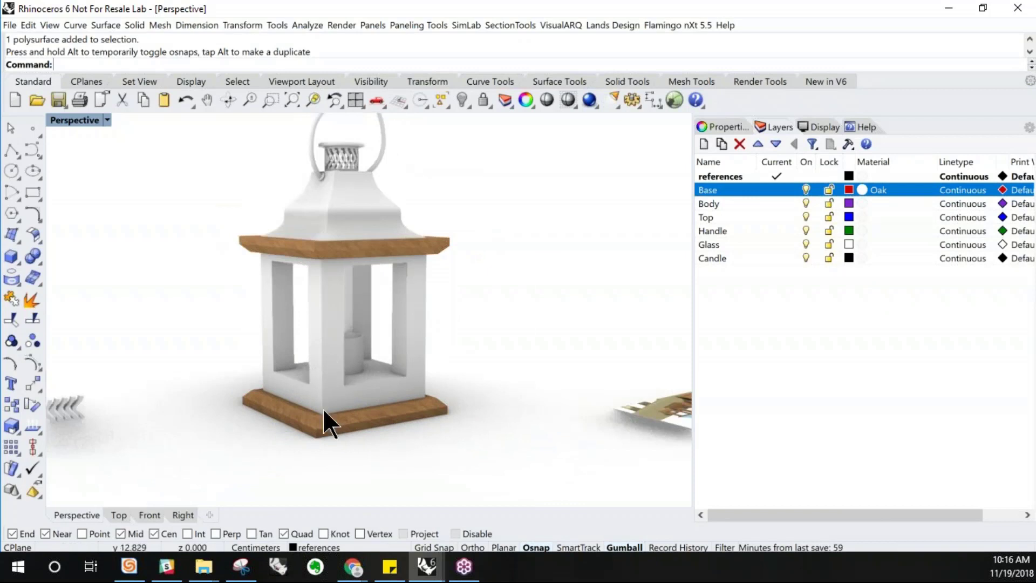
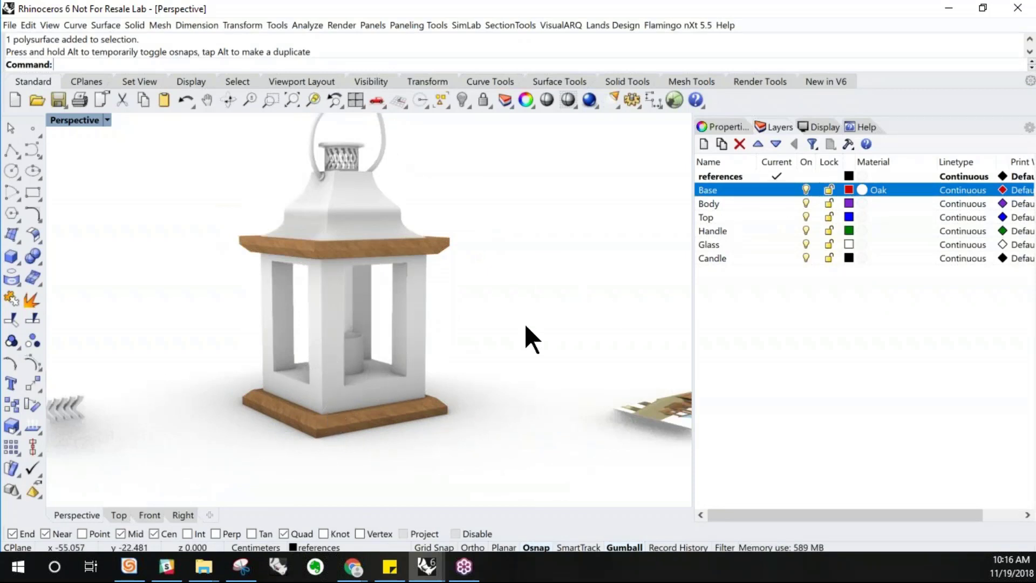
# Assign the Oak material to the Body layer
pyautogui.click(862, 204)
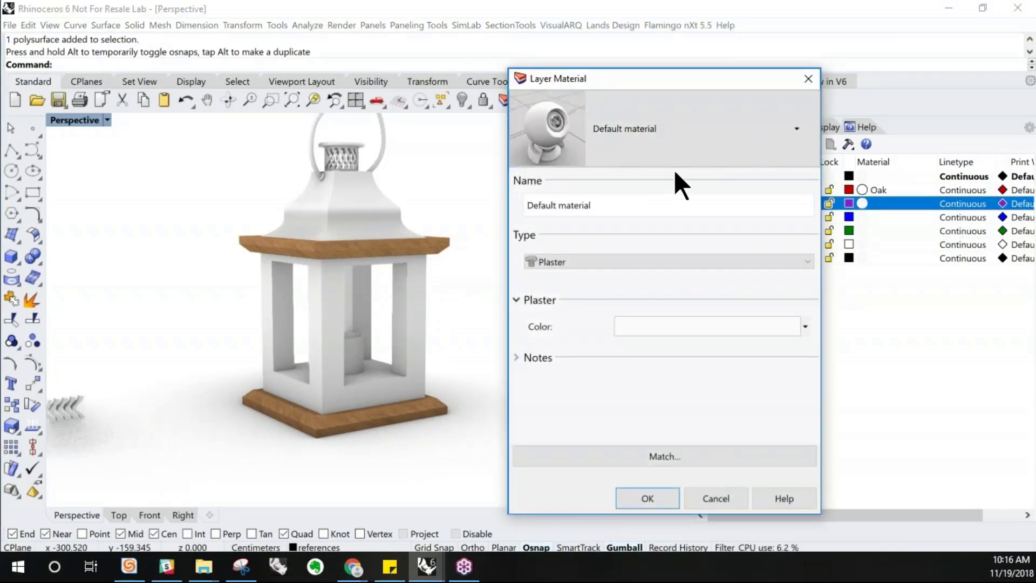
pyautogui.click(694, 133)
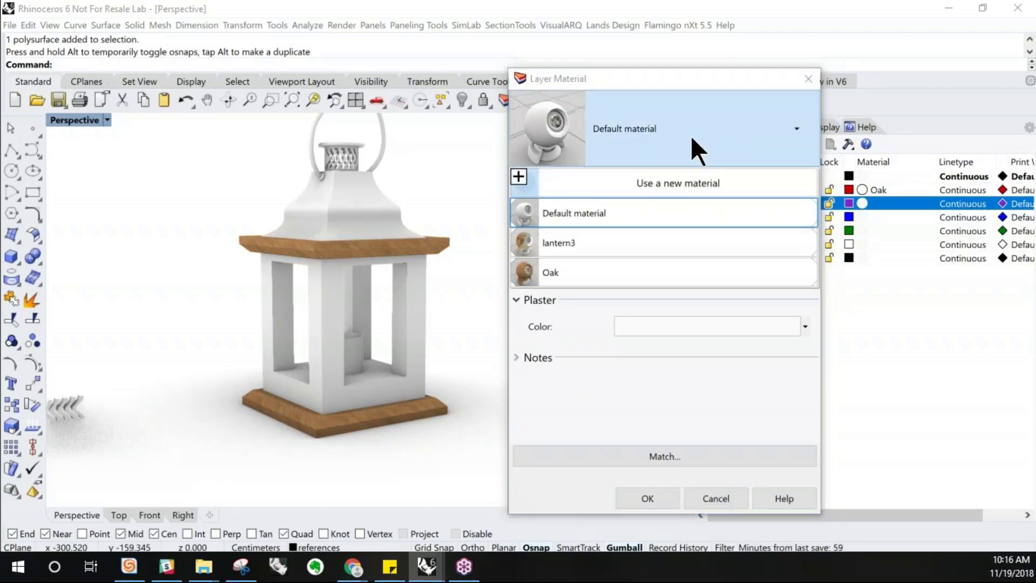
pyautogui.click(546, 272)
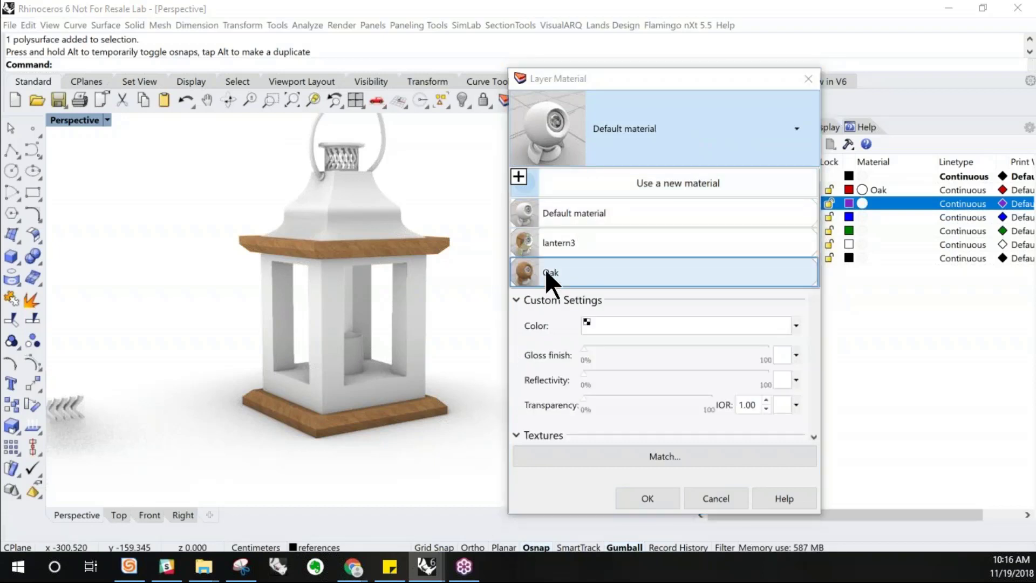
pyautogui.click(640, 498)
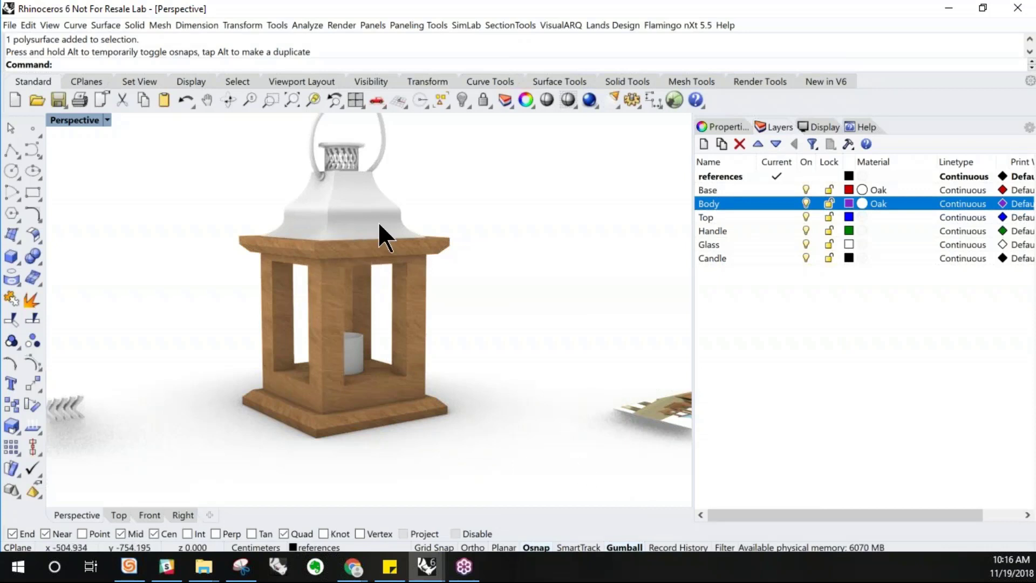
# Import the Matte Aquamarine Anodized Aluminum material from the library for the Top layer, raising its polish to about midway
pyautogui.click(863, 218)
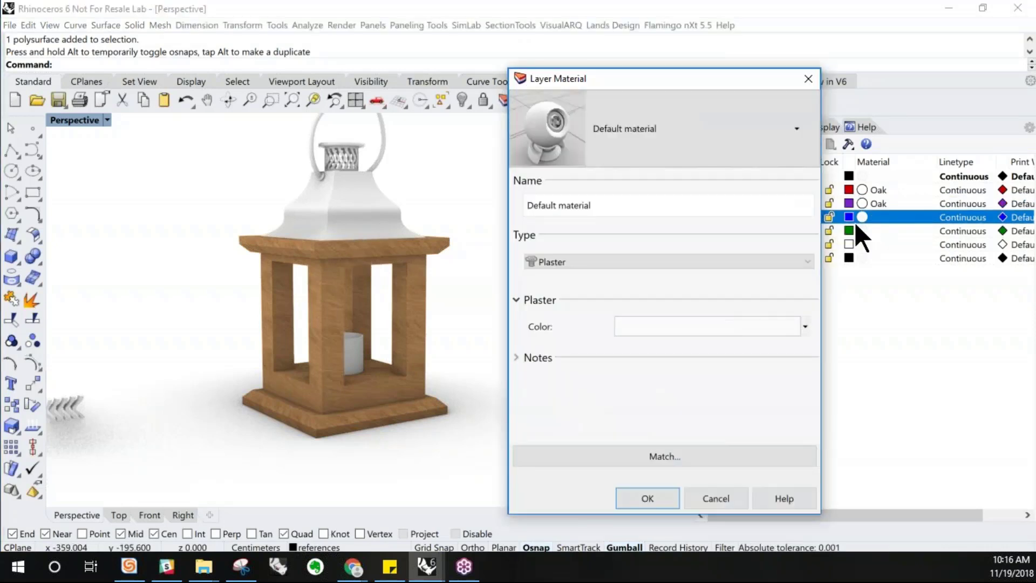
pyautogui.click(729, 129)
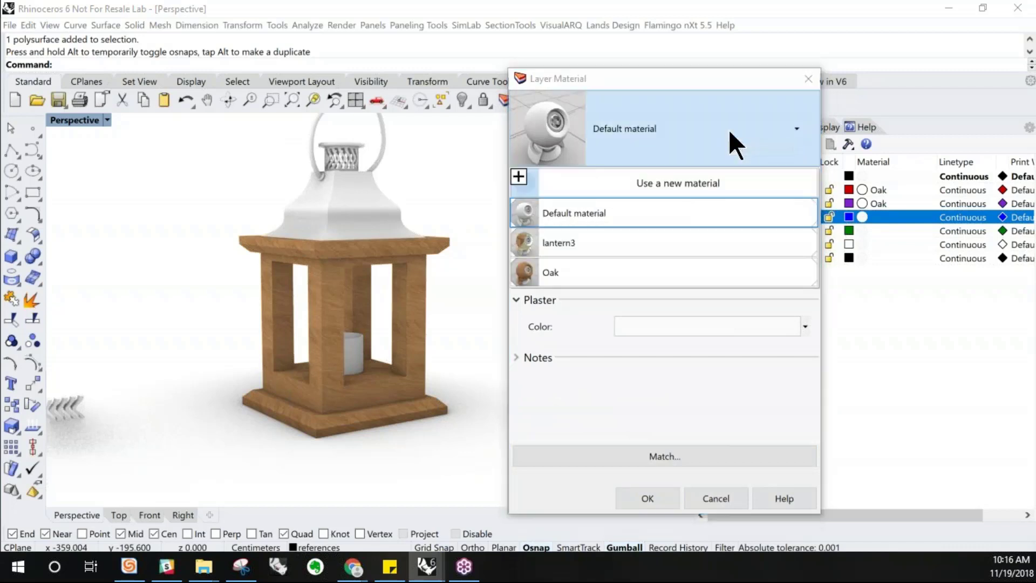
pyautogui.click(692, 184)
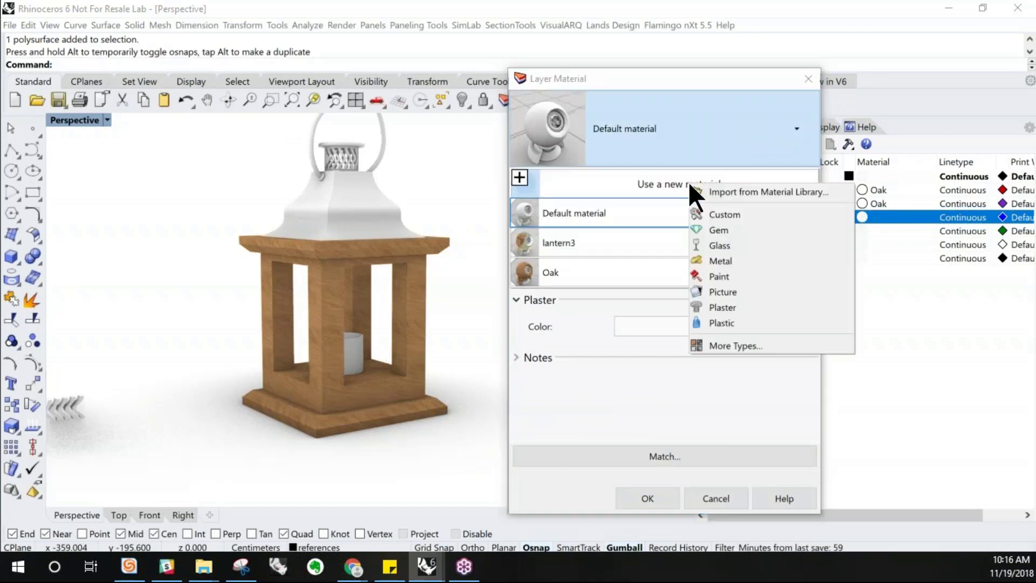
pyautogui.click(738, 193)
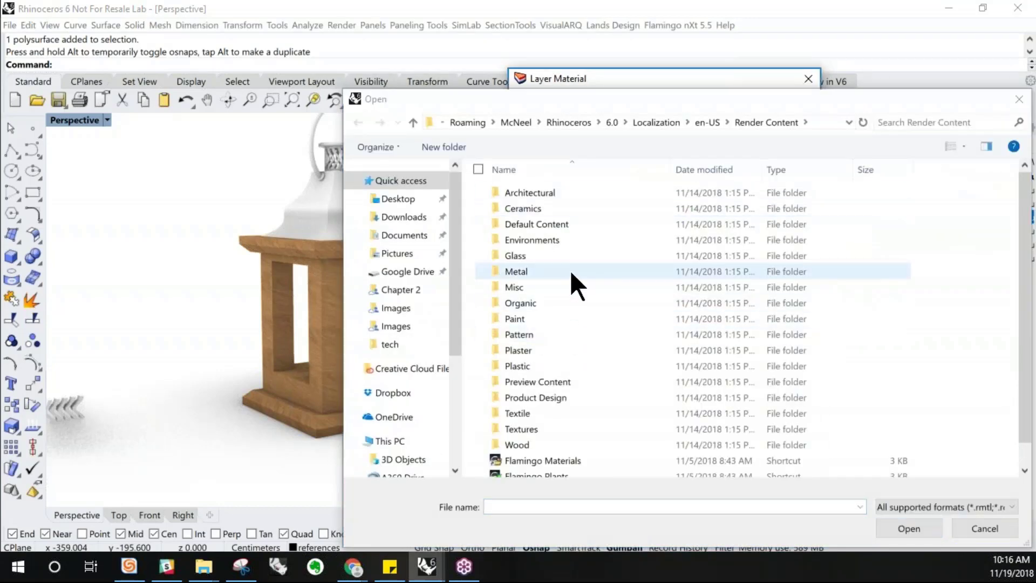
pyautogui.doubleClick(570, 271)
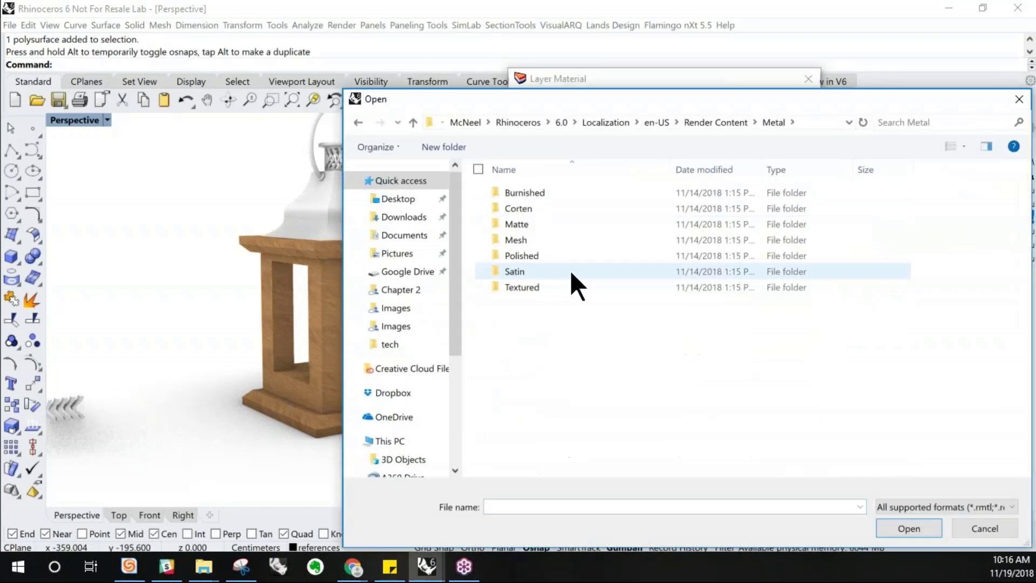
pyautogui.click(574, 223)
pyautogui.doubleClick(575, 223)
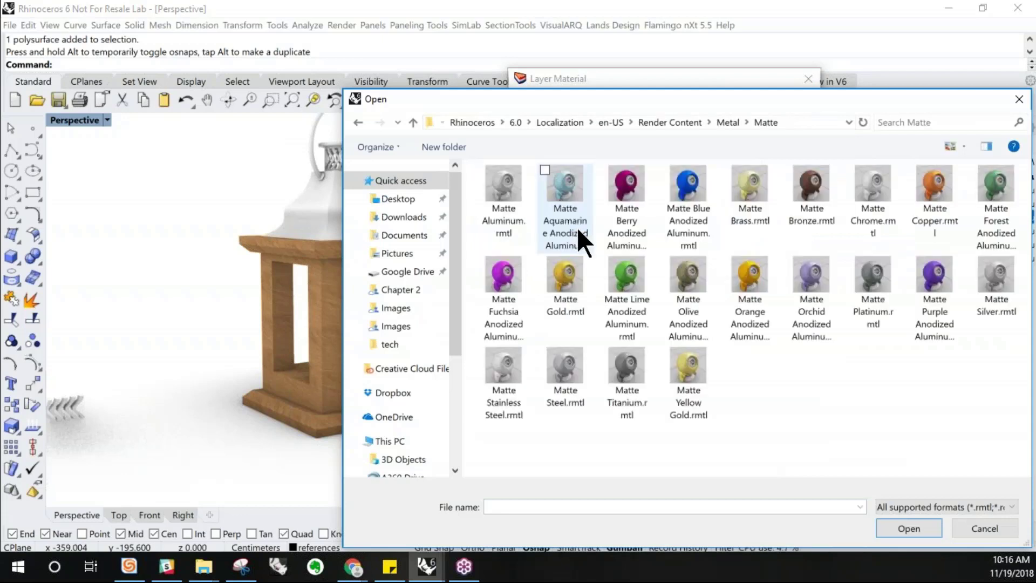
pyautogui.click(577, 227)
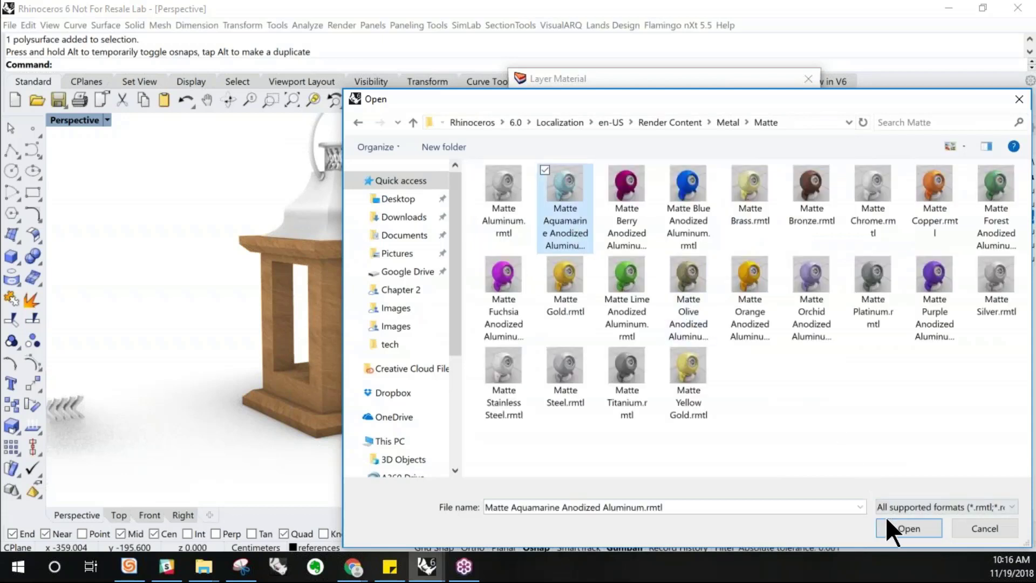
pyautogui.click(901, 524)
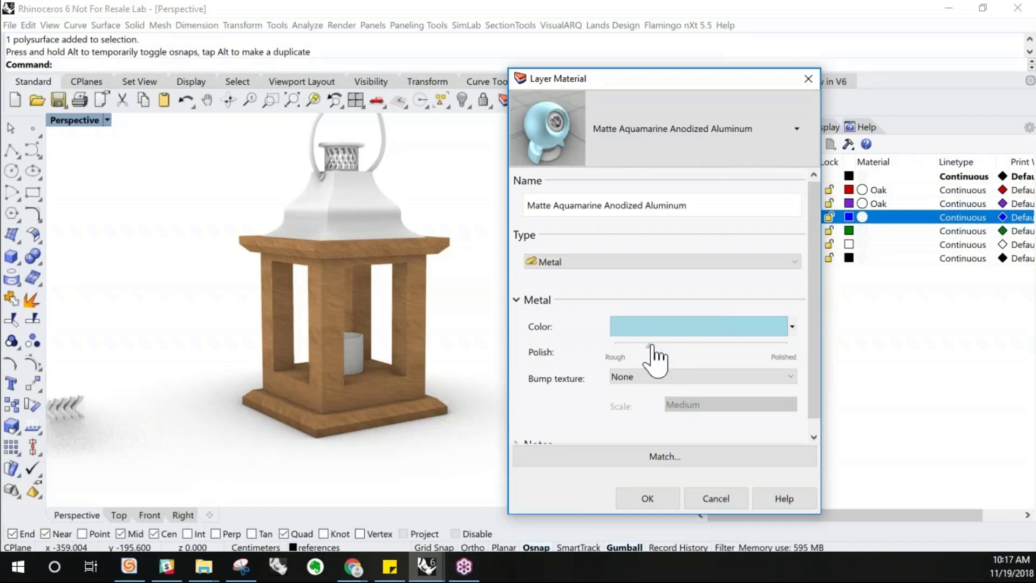
pyautogui.moveTo(650, 345); pyautogui.dragTo(699, 349)
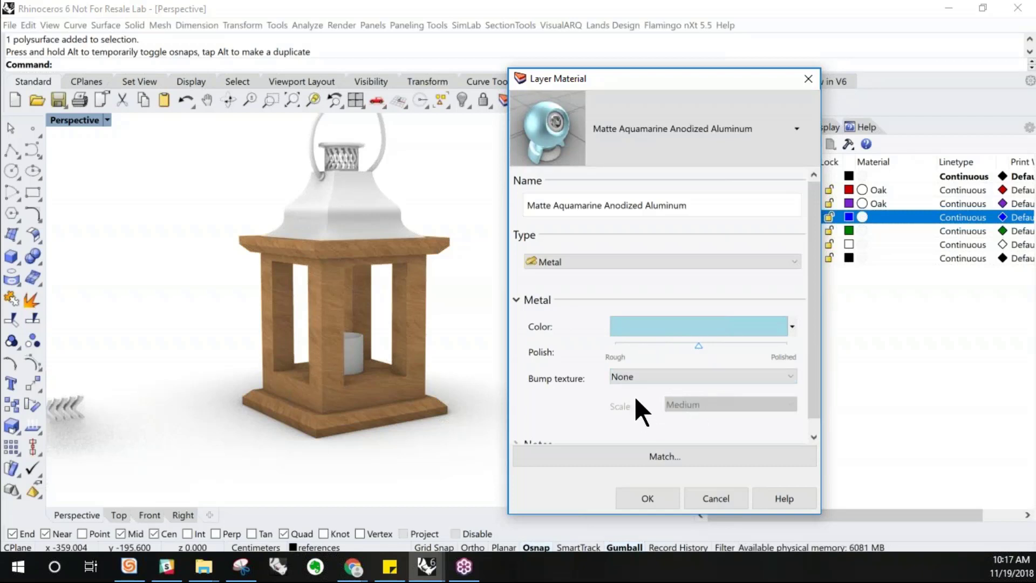
pyautogui.click(650, 504)
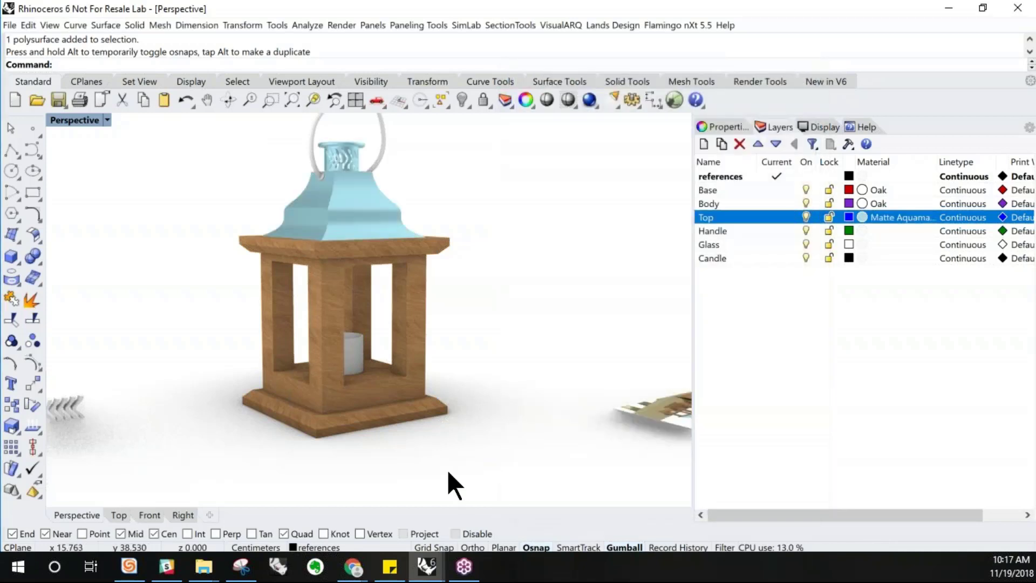
# Import the Polished Aluminum metal material from the library and assign it to the Handle layer
pyautogui.scroll(-1, 445, 432)
pyautogui.scroll(1, 426, 291)
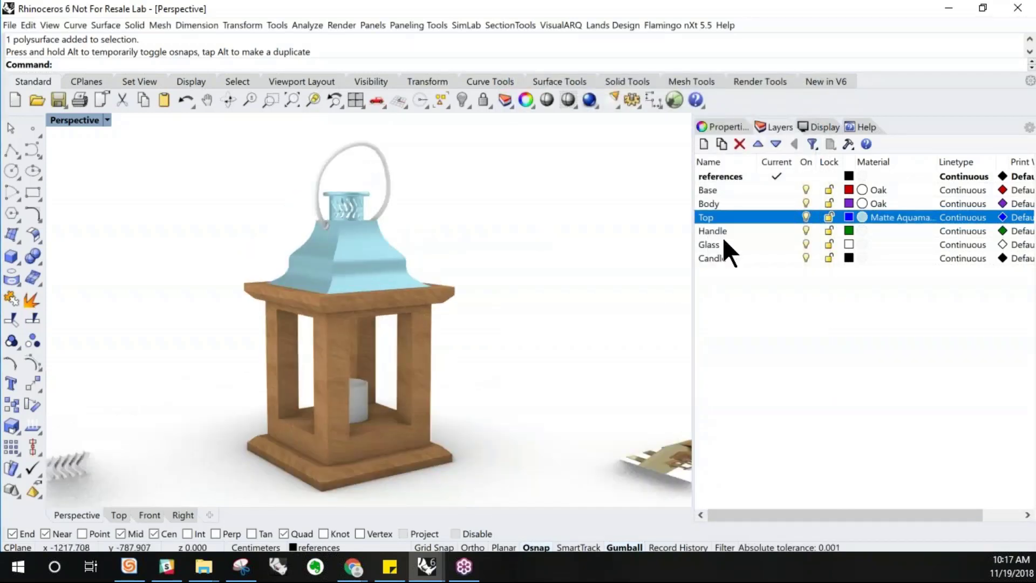
pyautogui.click(862, 232)
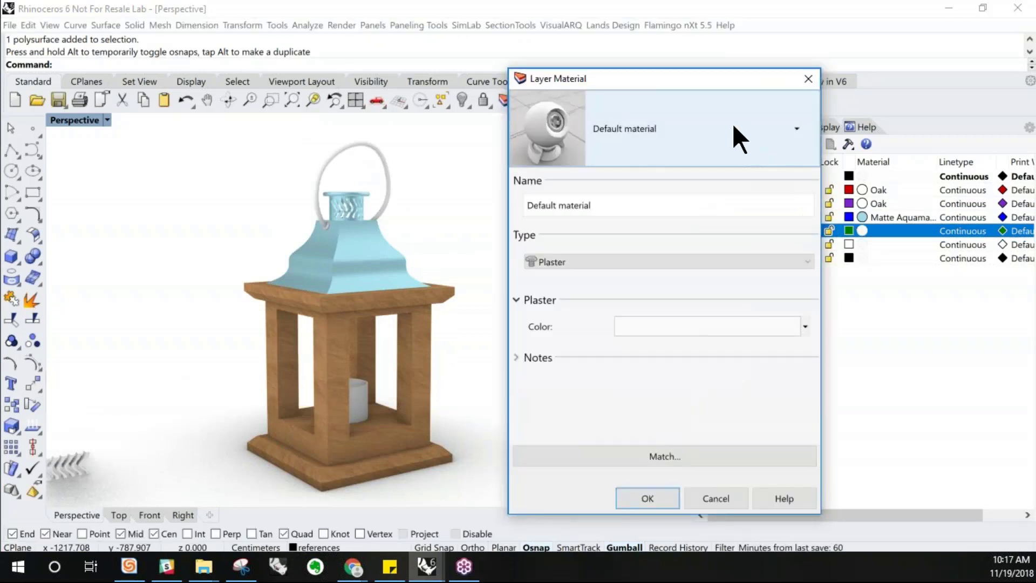
pyautogui.click(734, 125)
pyautogui.moveTo(634, 185)
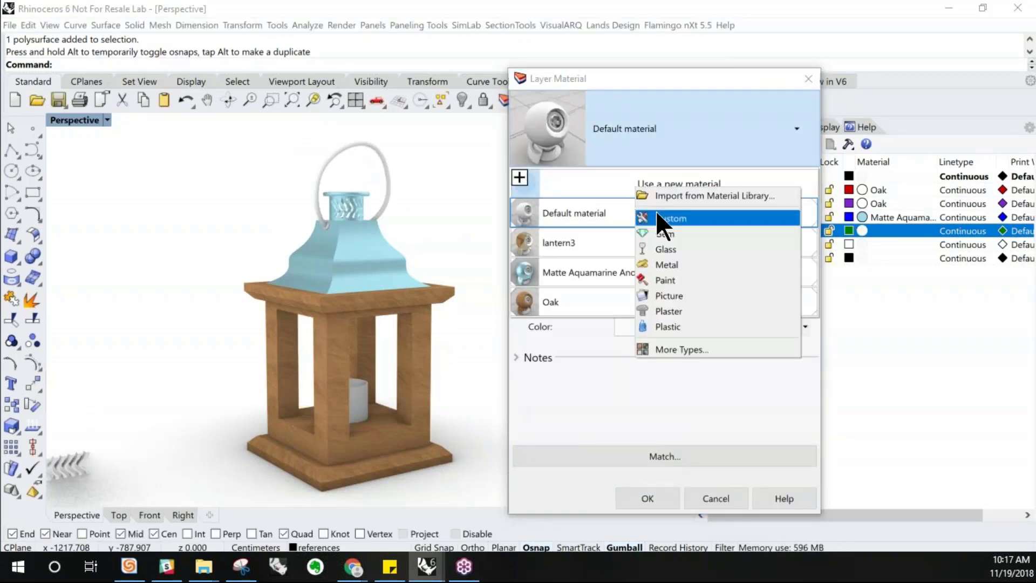
pyautogui.click(668, 195)
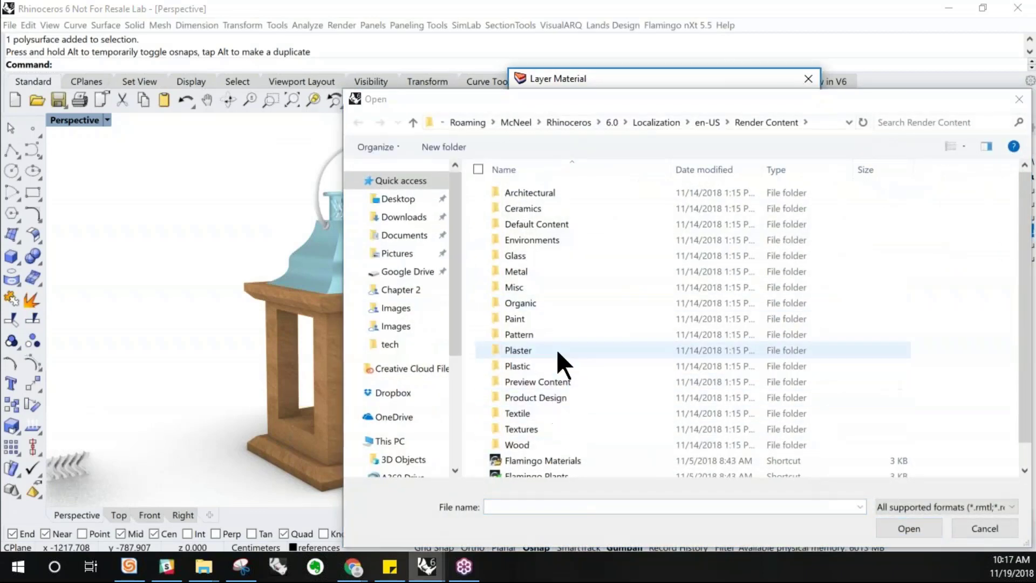
pyautogui.click(556, 272)
pyautogui.doubleClick(556, 272)
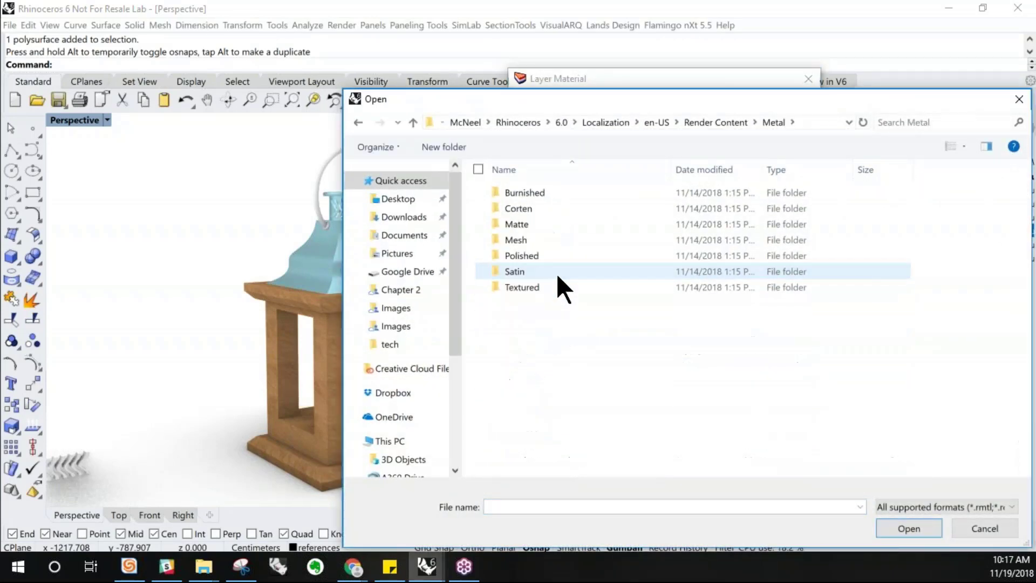
pyautogui.click(556, 218)
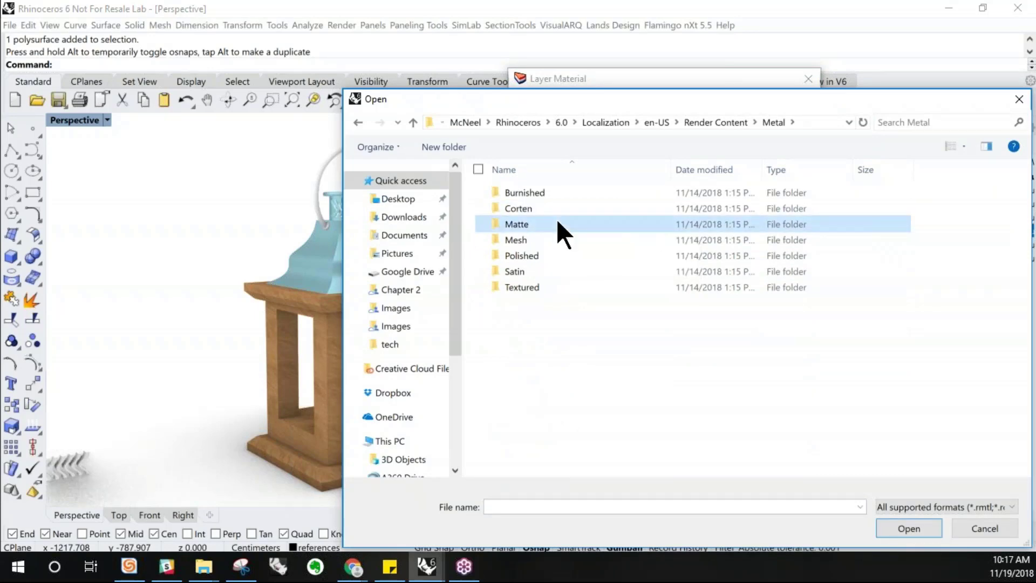
pyautogui.doubleClick(553, 251)
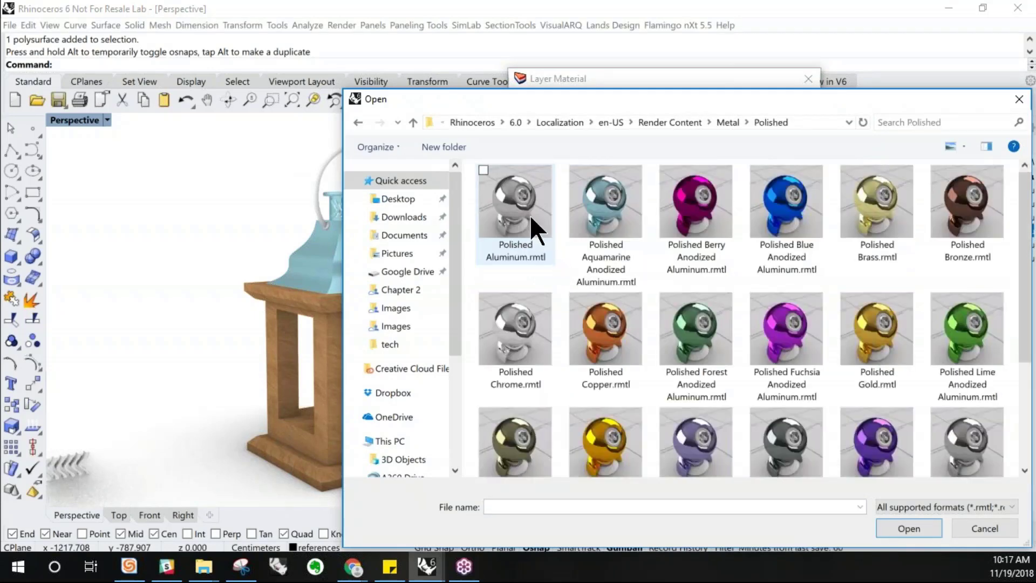
pyautogui.click(530, 215)
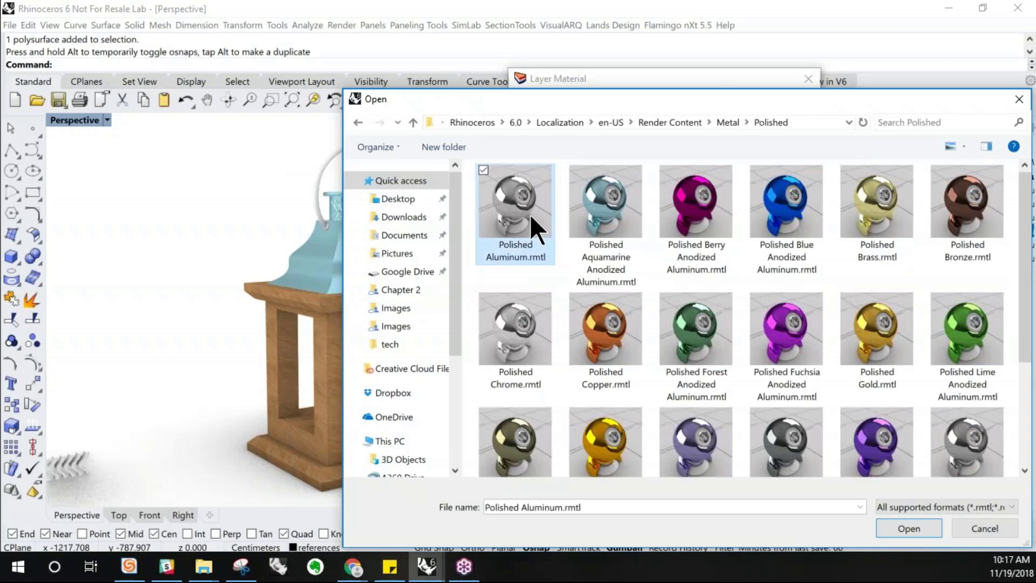
pyautogui.click(897, 527)
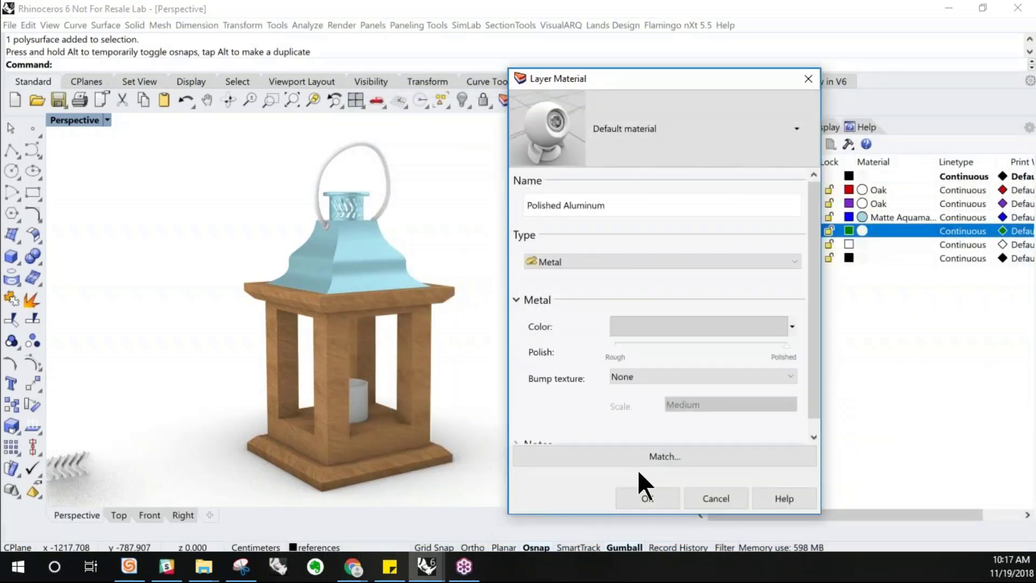
pyautogui.click(651, 498)
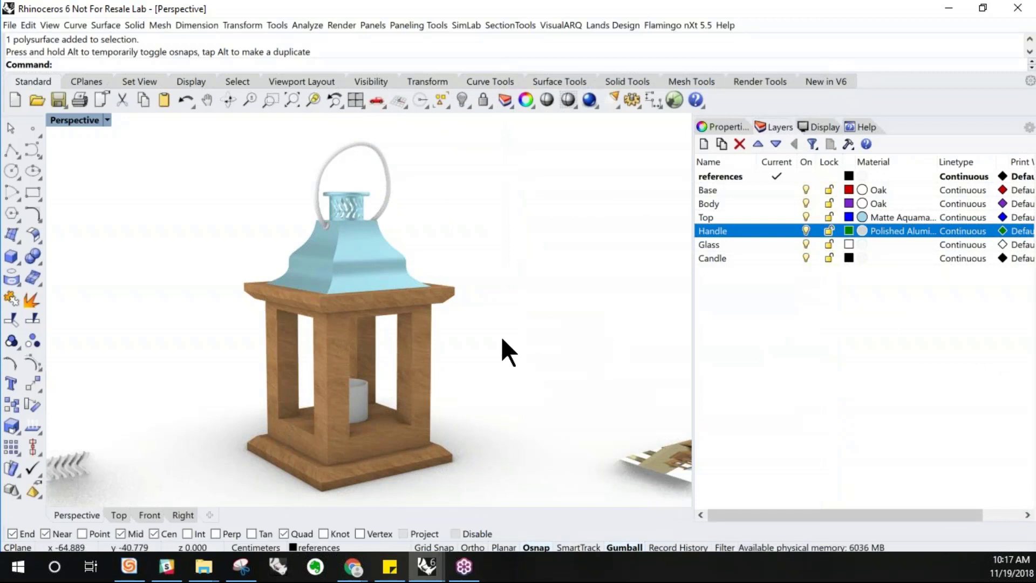
# Move the lantern's handle ring onto the Handle layer
pyautogui.moveTo(476, 238); pyautogui.dragTo(464, 237, button='right')
pyautogui.scroll(10, 404, 184)
pyautogui.moveTo(389, 257); pyautogui.dragTo(388, 258, button='right')
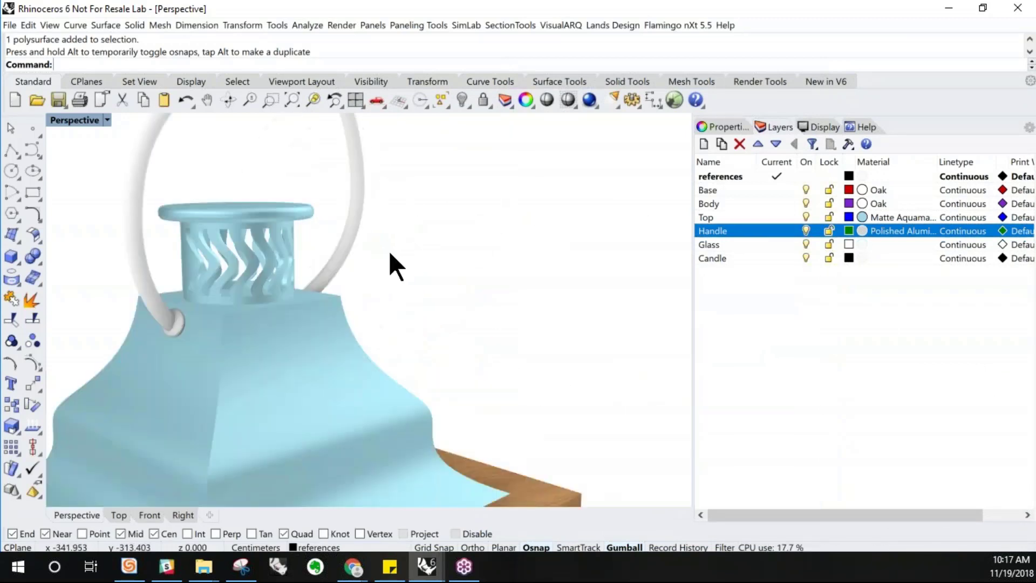
pyautogui.scroll(-8, 377, 335)
pyautogui.moveTo(375, 335); pyautogui.dragTo(370, 323, button='right')
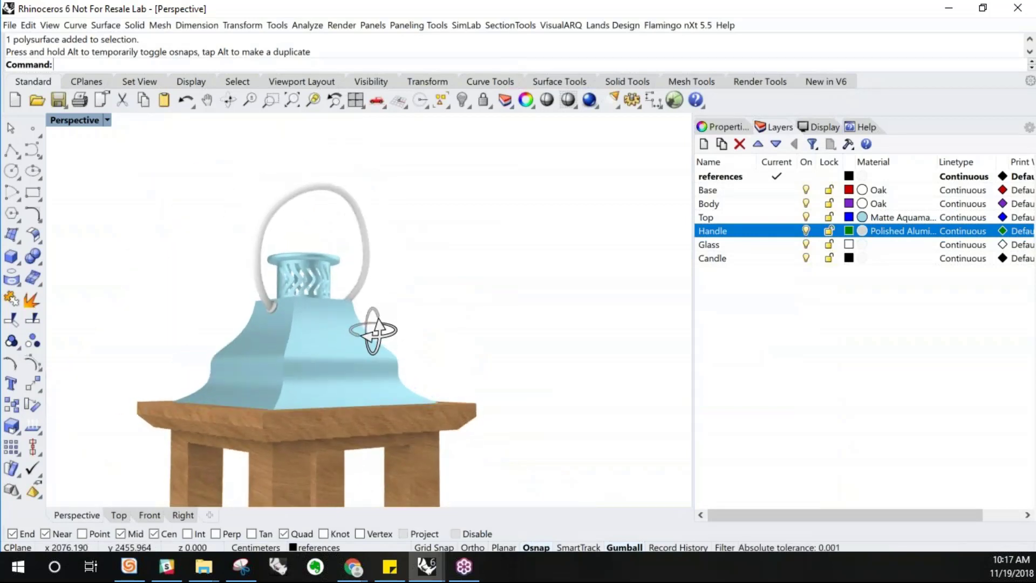
pyautogui.click(332, 195)
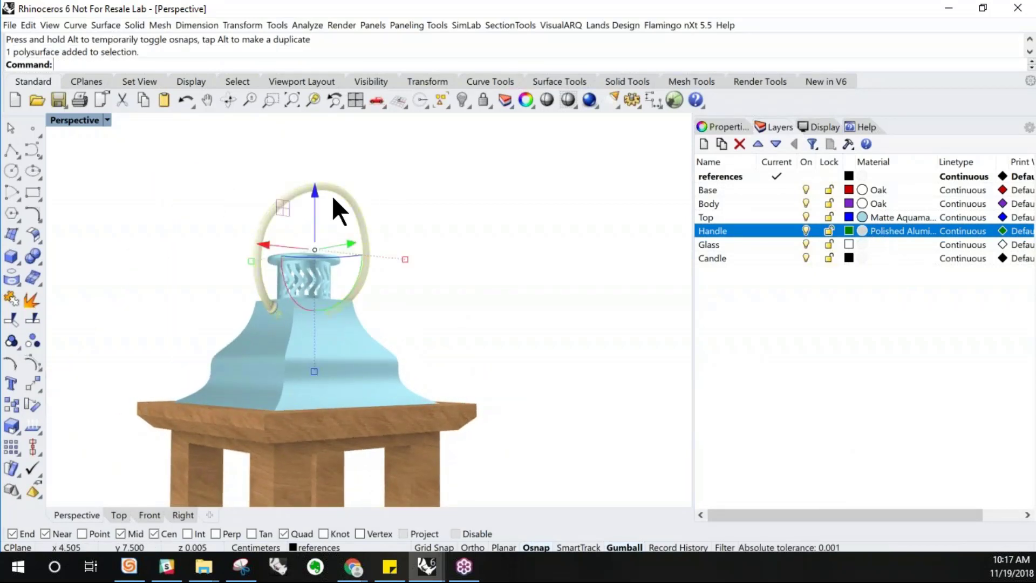
pyautogui.click(376, 176)
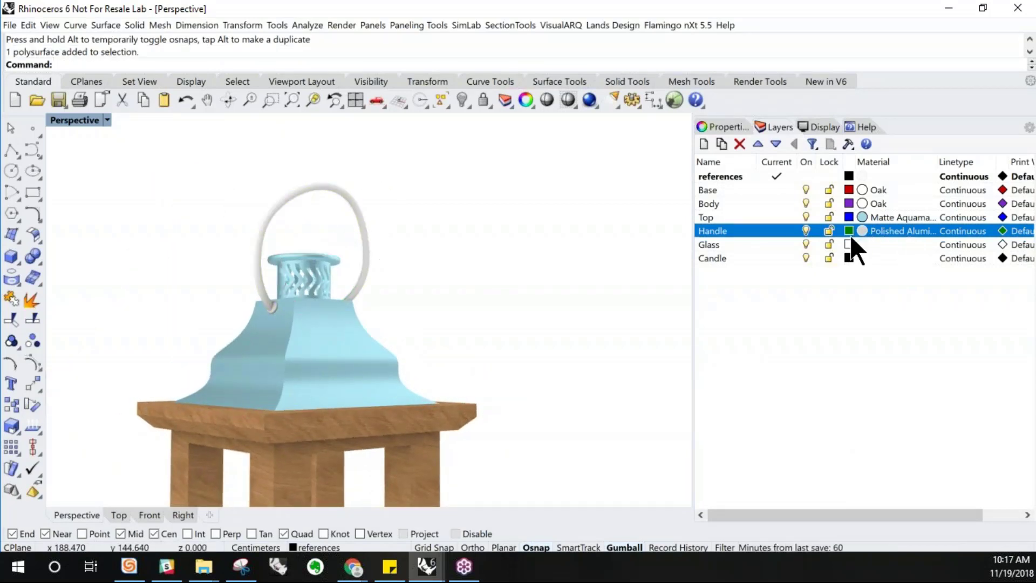
pyautogui.click(365, 272)
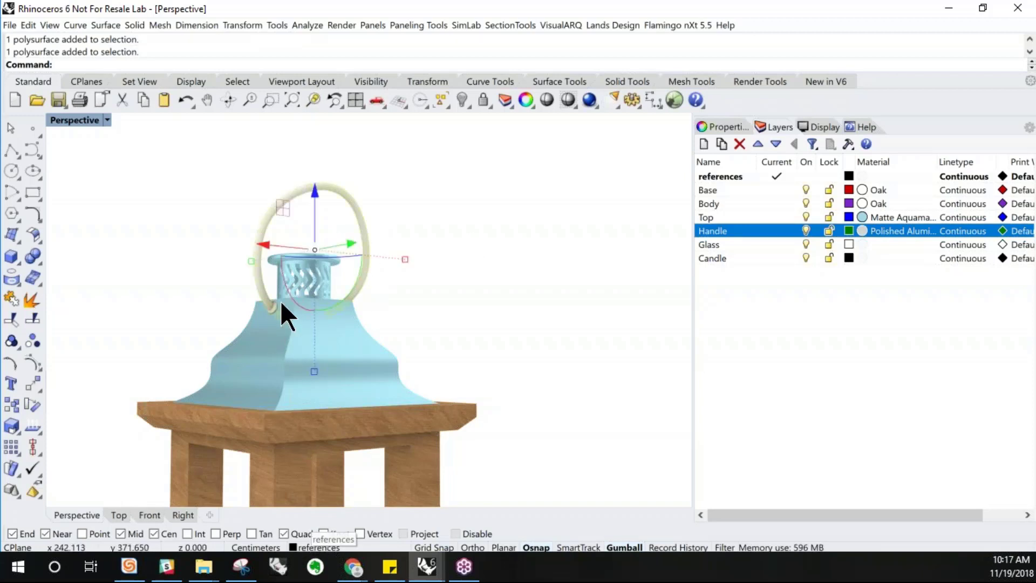
pyautogui.click(318, 548)
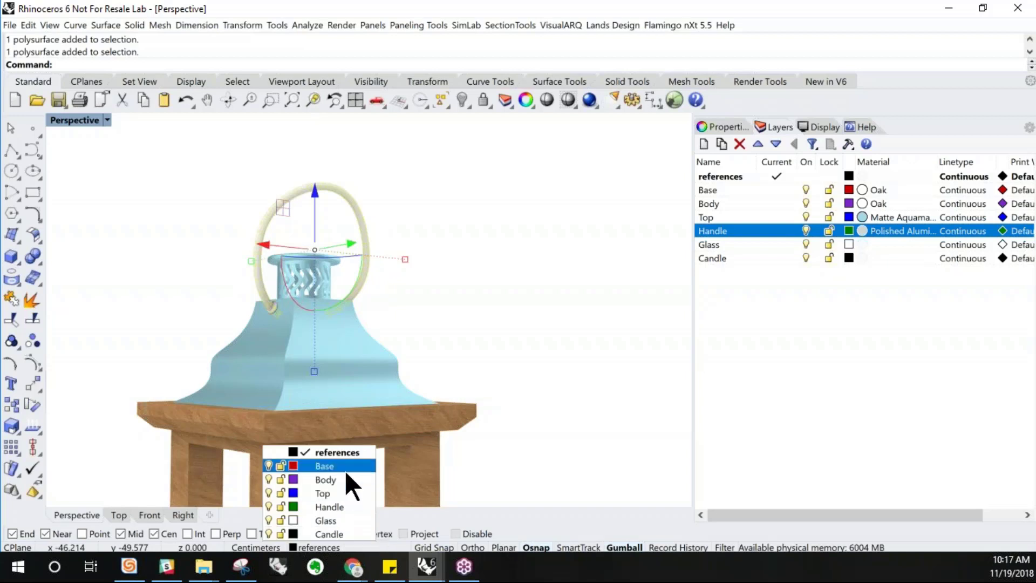
pyautogui.click(339, 507)
pyautogui.click(461, 300)
# Move the two end caps of the lantern's handle onto the Handle layer
pyautogui.moveTo(420, 274); pyautogui.dragTo(402, 308, button='right')
pyautogui.scroll(-5, 362, 284)
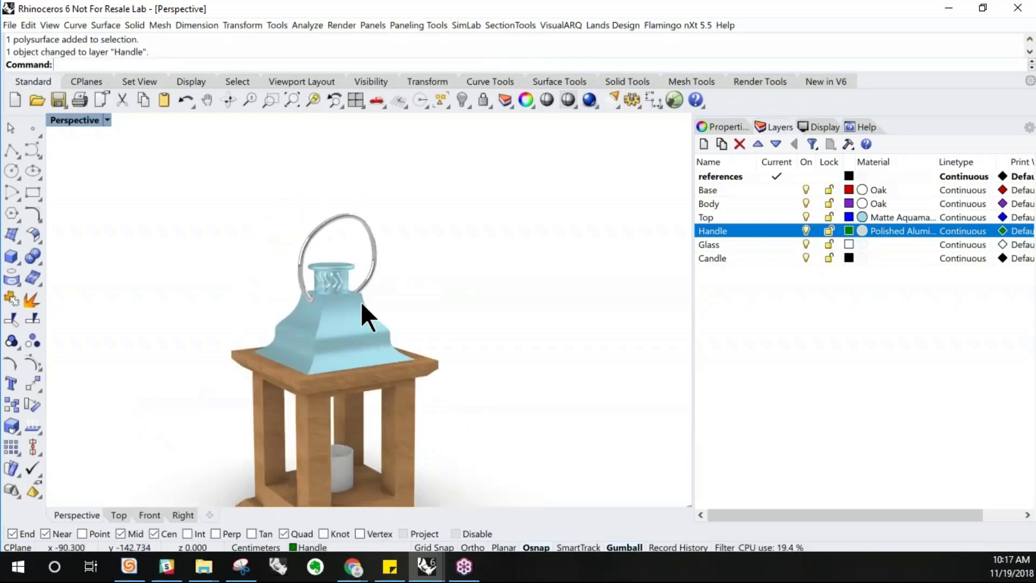
pyautogui.scroll(2, 306, 312)
pyautogui.scroll(1, 300, 289)
pyautogui.scroll(3, 300, 288)
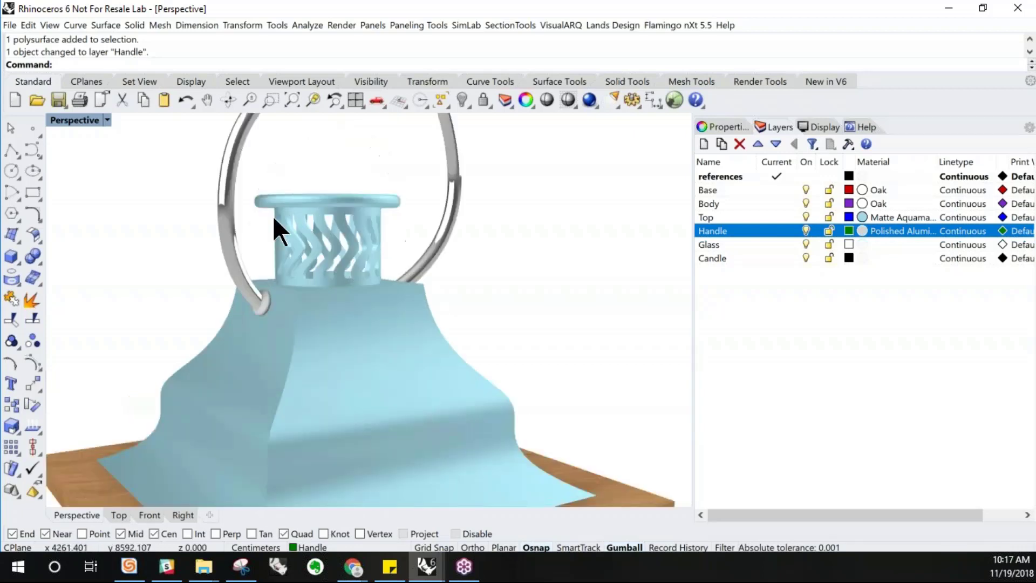
pyautogui.scroll(-1, 223, 263)
pyautogui.scroll(-2, 257, 293)
pyautogui.click(280, 322)
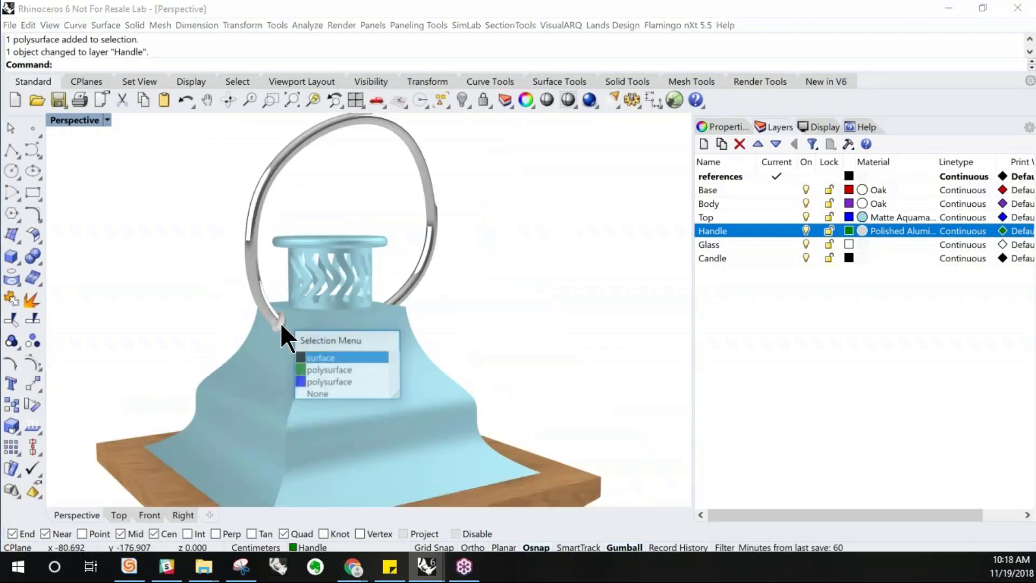
pyautogui.click(312, 357)
pyautogui.moveTo(502, 362); pyautogui.dragTo(451, 359, button='right')
pyautogui.scroll(3, 340, 323)
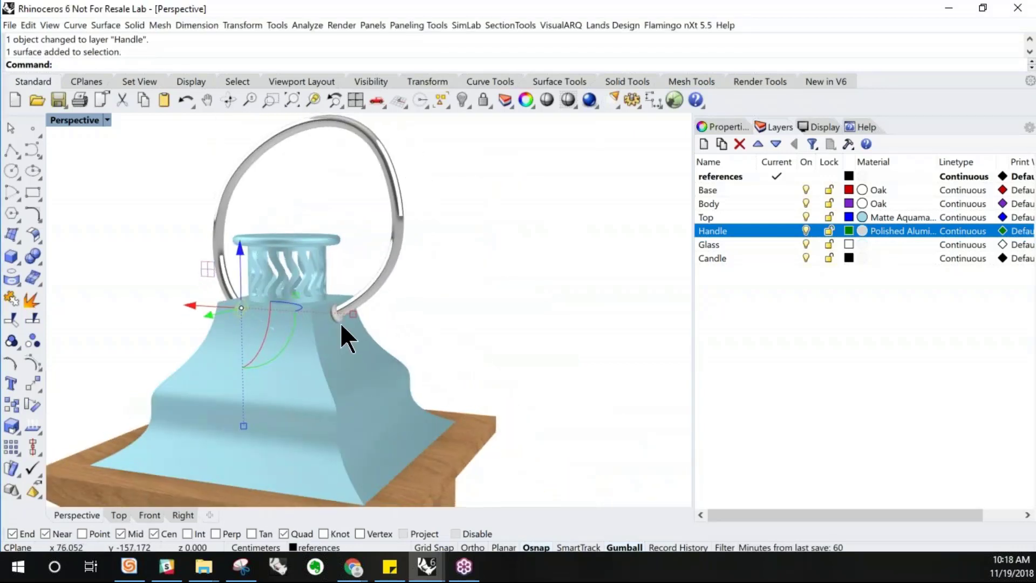
pyautogui.click(333, 314)
pyautogui.scroll(4, 359, 312)
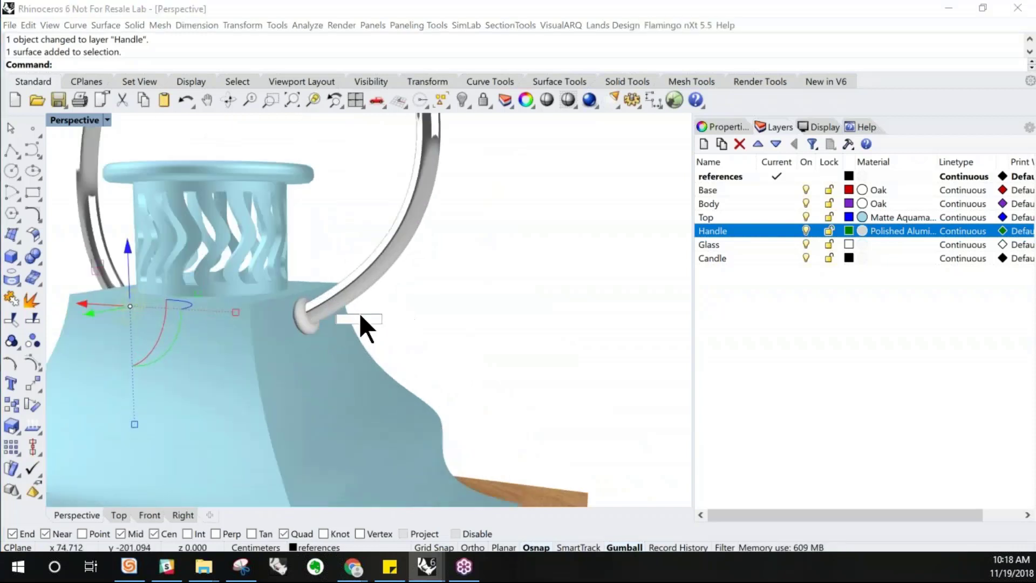
pyautogui.click(267, 322)
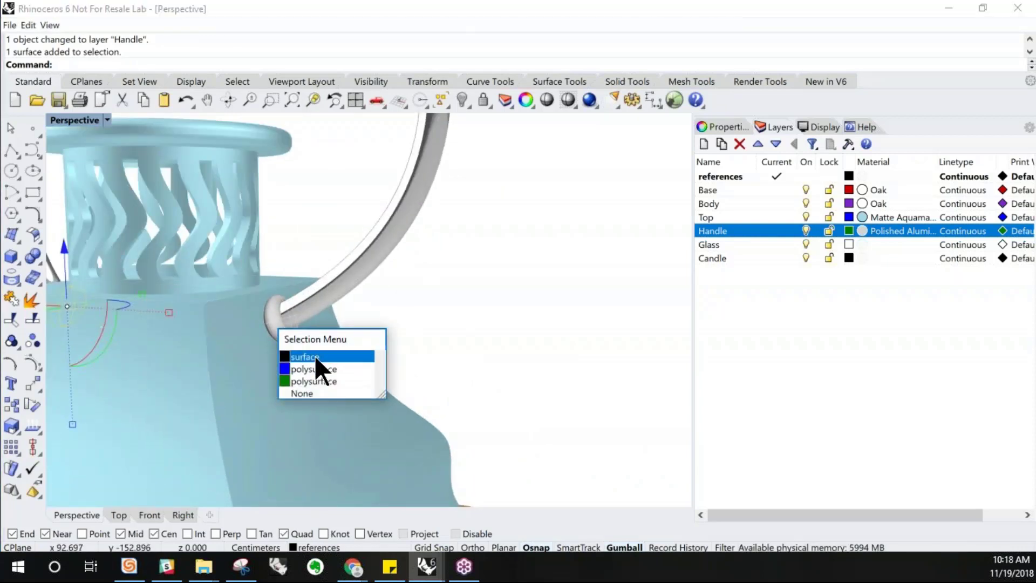
pyautogui.click(316, 356)
pyautogui.click(316, 547)
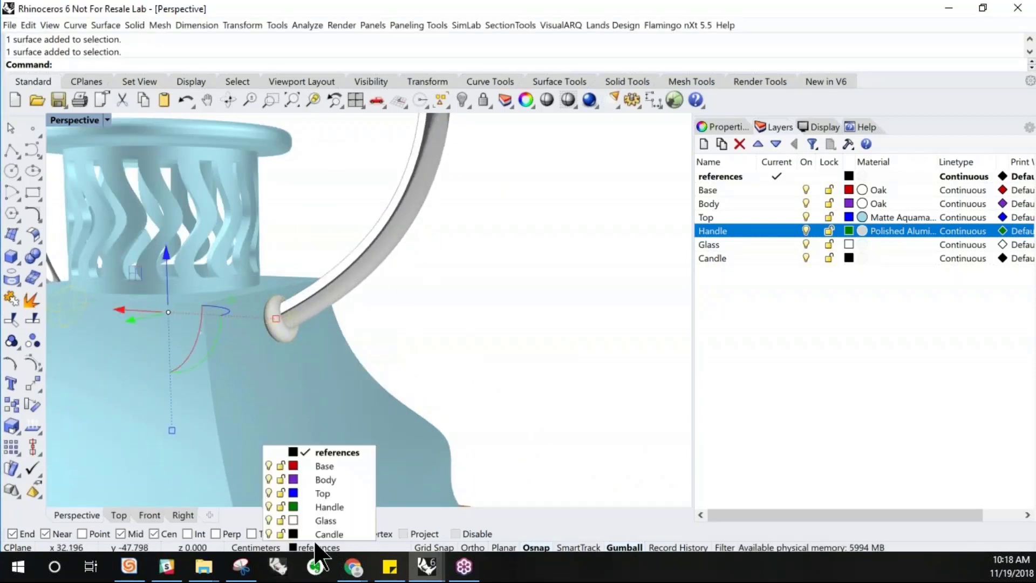
pyautogui.click(327, 507)
pyautogui.scroll(-5, 542, 309)
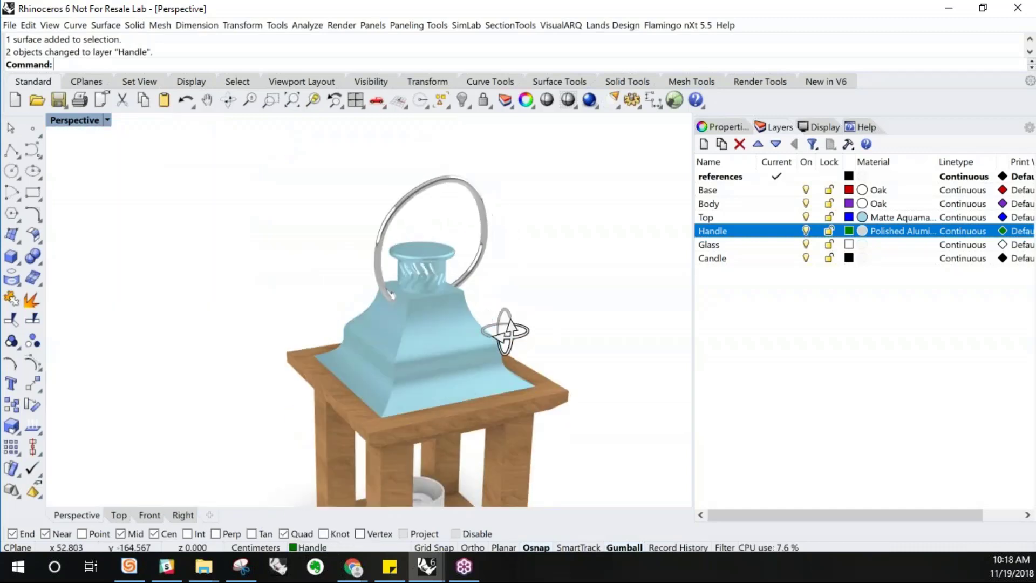
pyautogui.scroll(5, 410, 316)
pyautogui.scroll(-8, 334, 326)
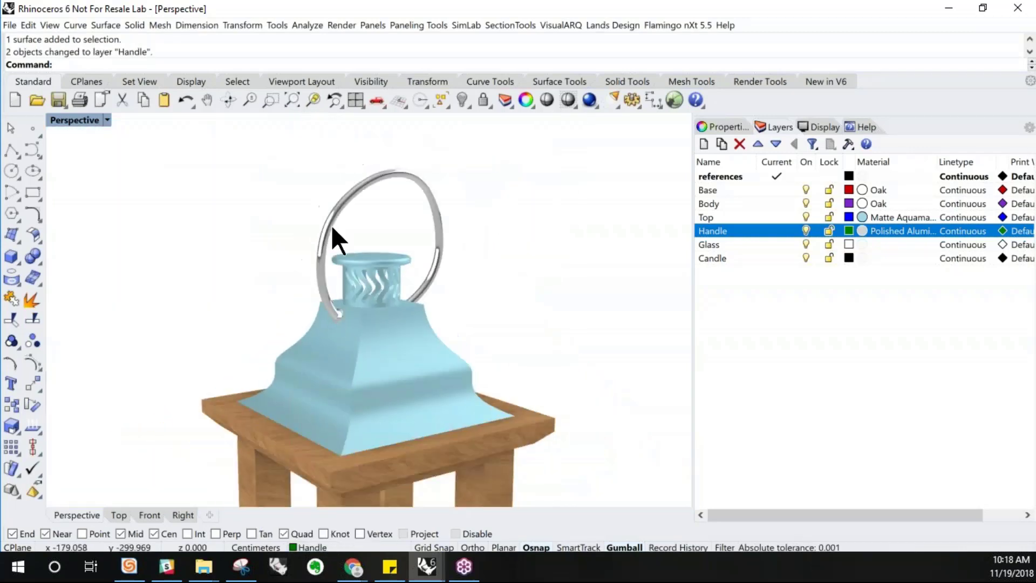
pyautogui.scroll(-4, 396, 329)
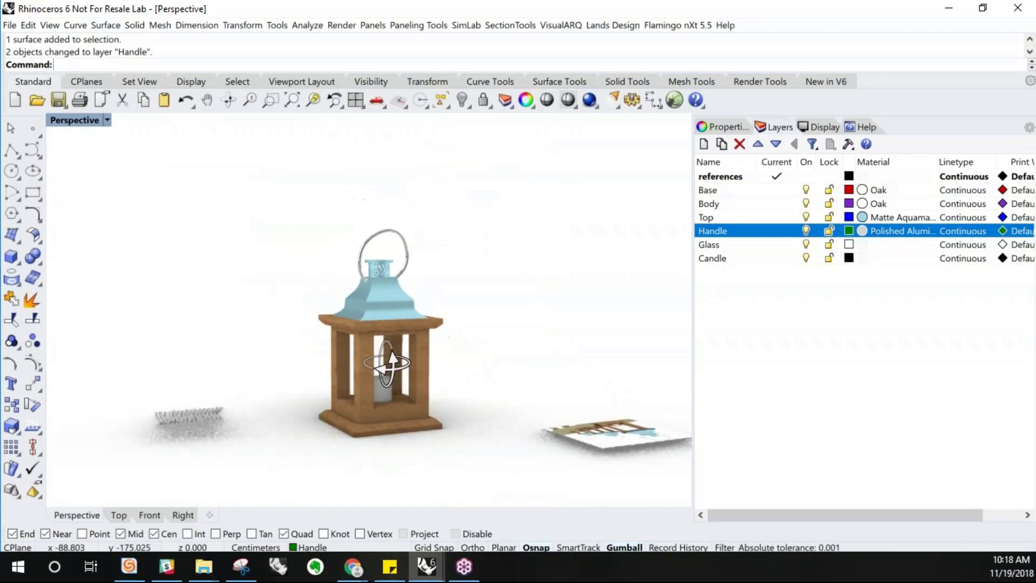
pyautogui.scroll(5, 415, 378)
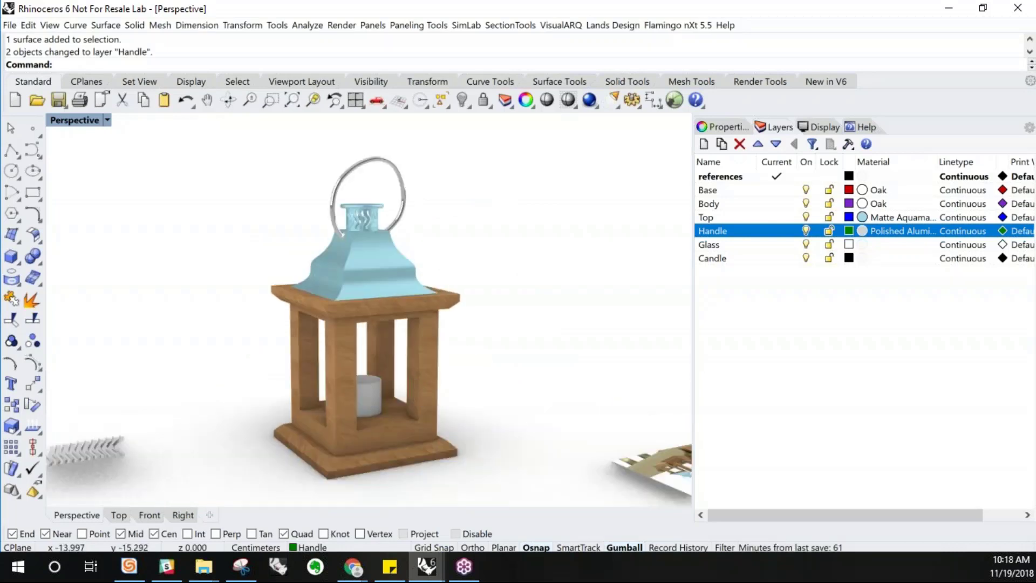
pyautogui.click(383, 404)
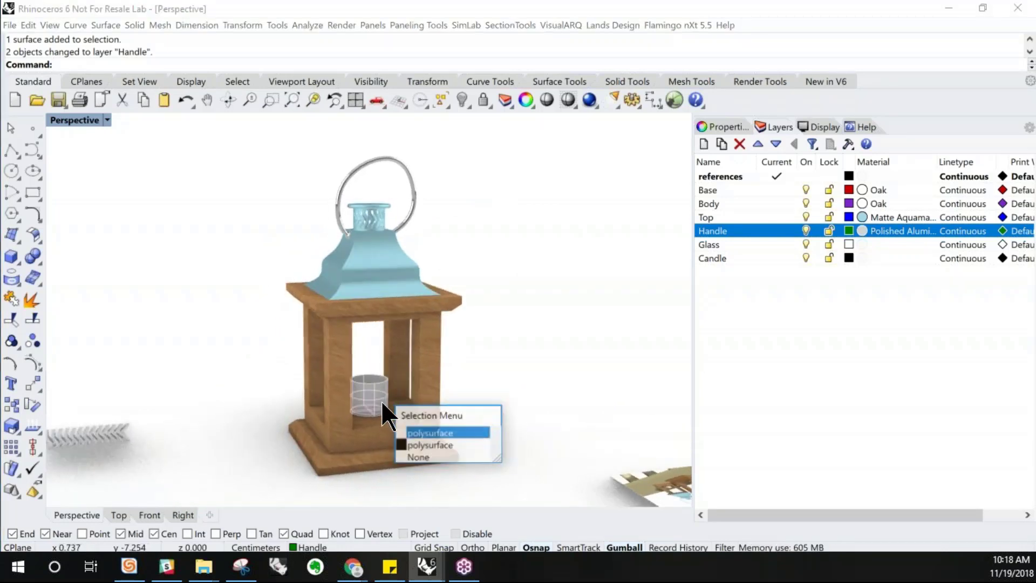
pyautogui.press('Escape')
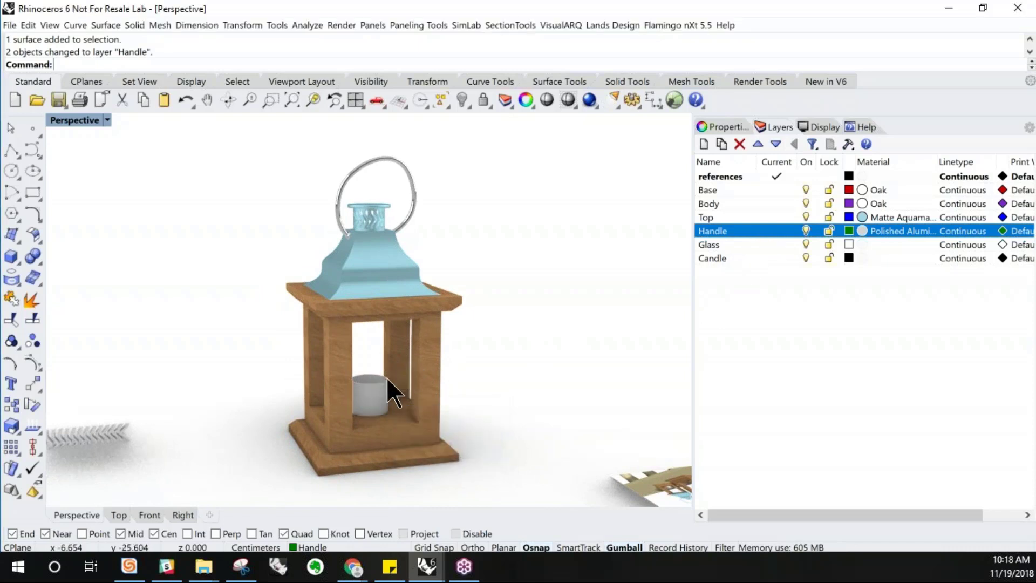
# Assign a new Glass-type material to the Glass layer
pyautogui.click(861, 244)
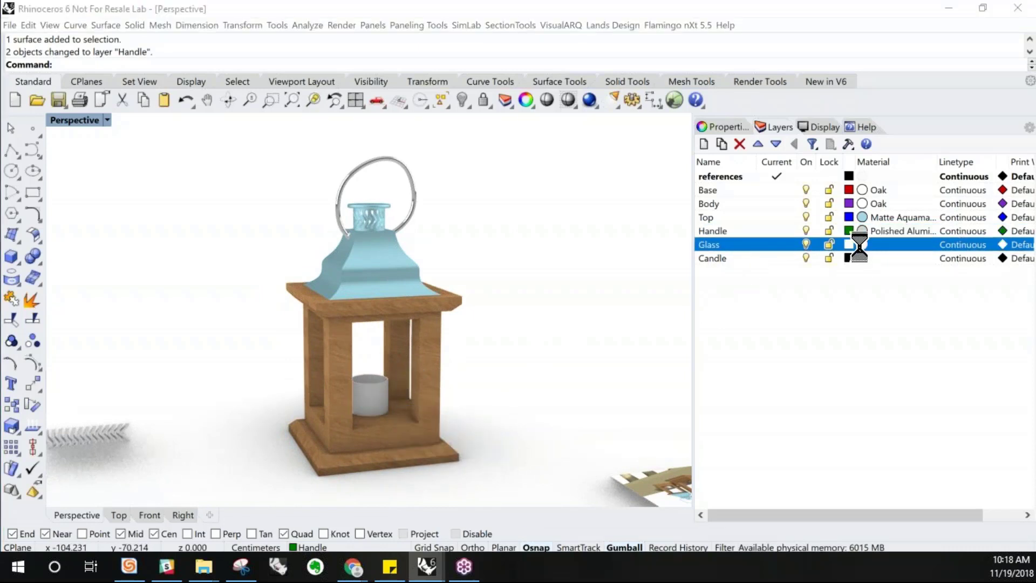
pyautogui.click(861, 244)
pyautogui.click(635, 150)
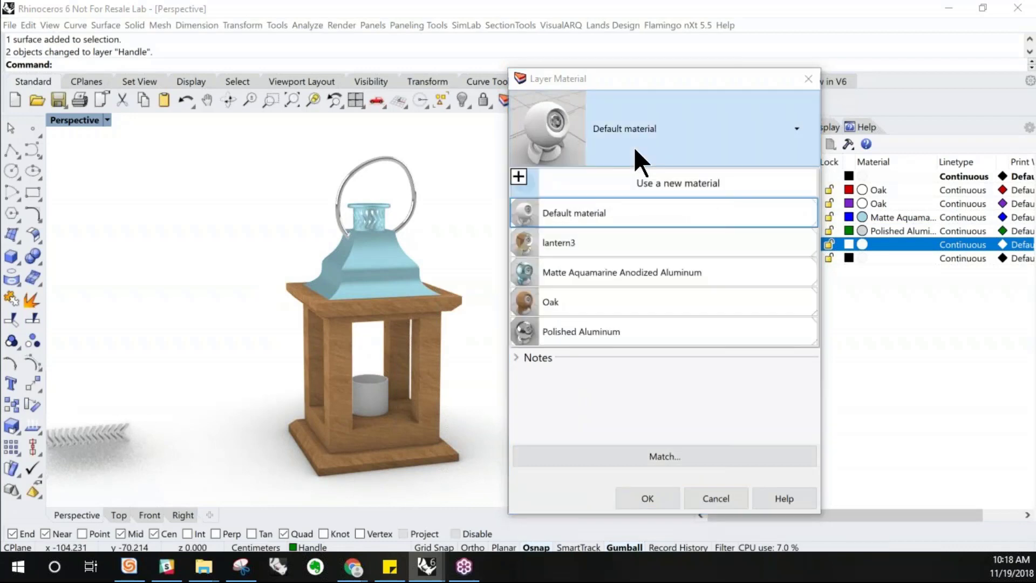
pyautogui.click(639, 177)
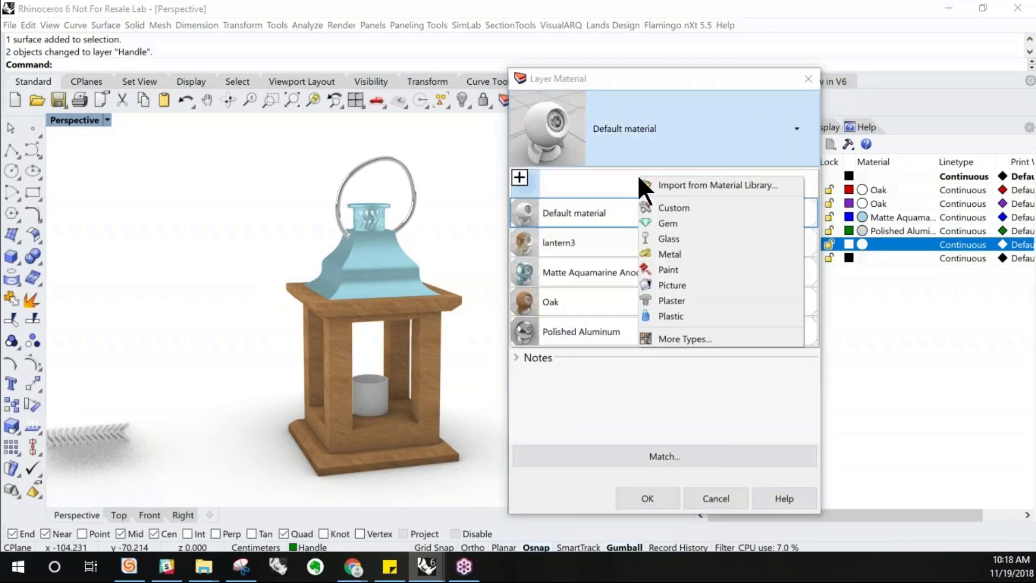
pyautogui.click(691, 239)
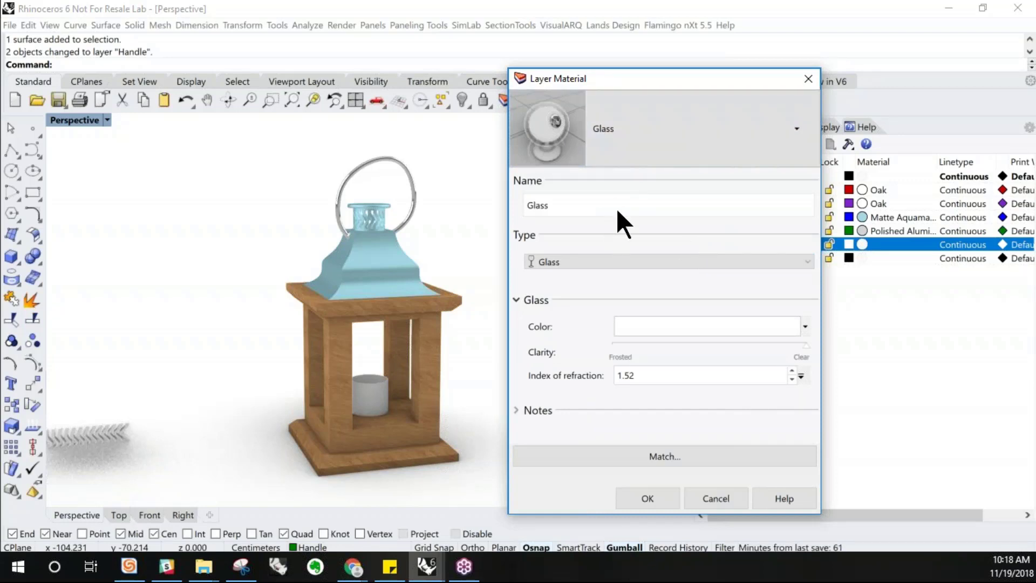
# Tint the glass material a pale turquoise and confirm the layer material
pyautogui.click(648, 330)
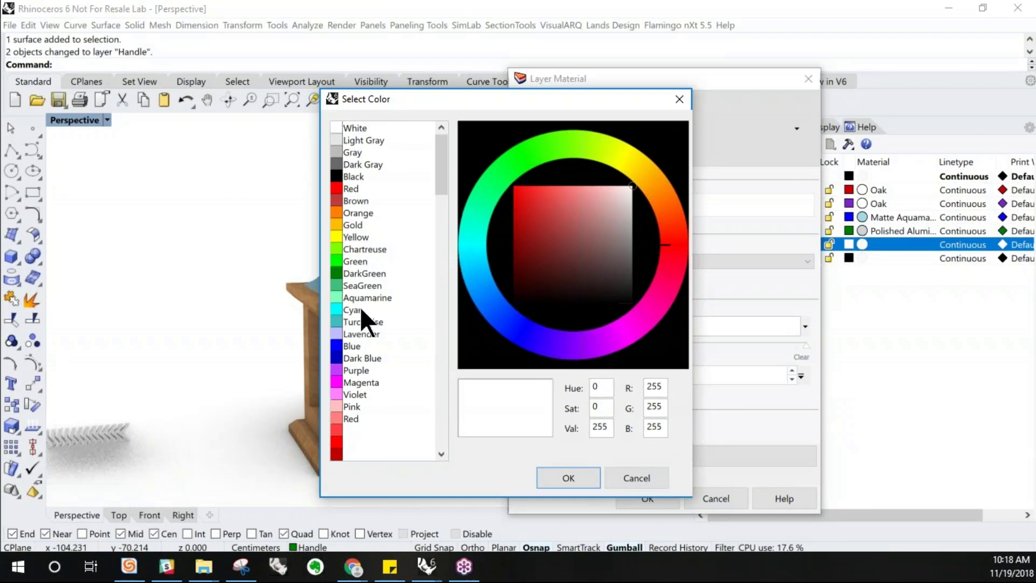
pyautogui.click(351, 309)
pyautogui.click(357, 319)
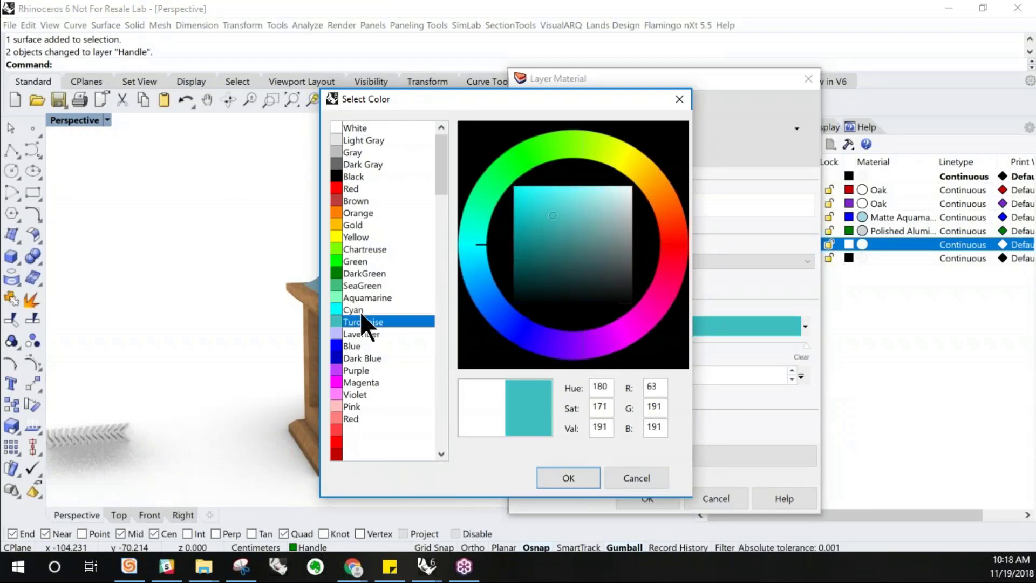
pyautogui.moveTo(601, 194)
pyautogui.mouseDown()
pyautogui.moveTo(591, 186)
pyautogui.moveTo(611, 208)
pyautogui.mouseUp()
pyautogui.click(609, 198)
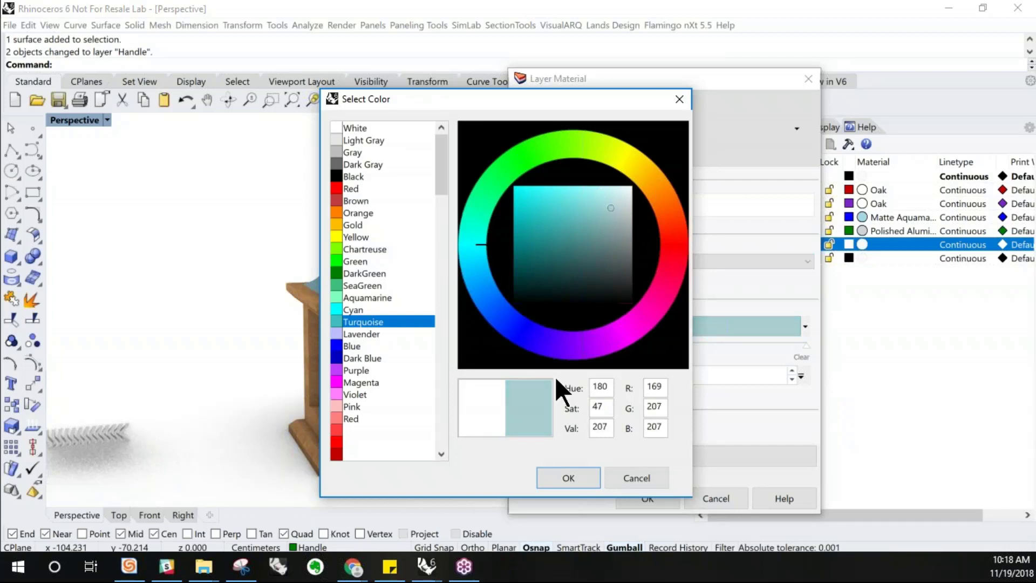
pyautogui.click(585, 480)
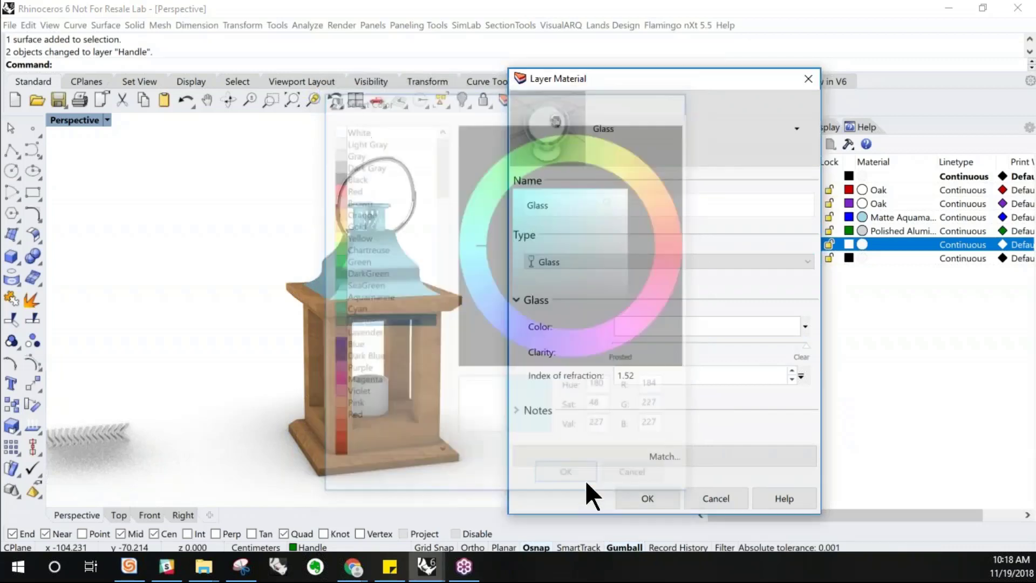
pyautogui.click(655, 496)
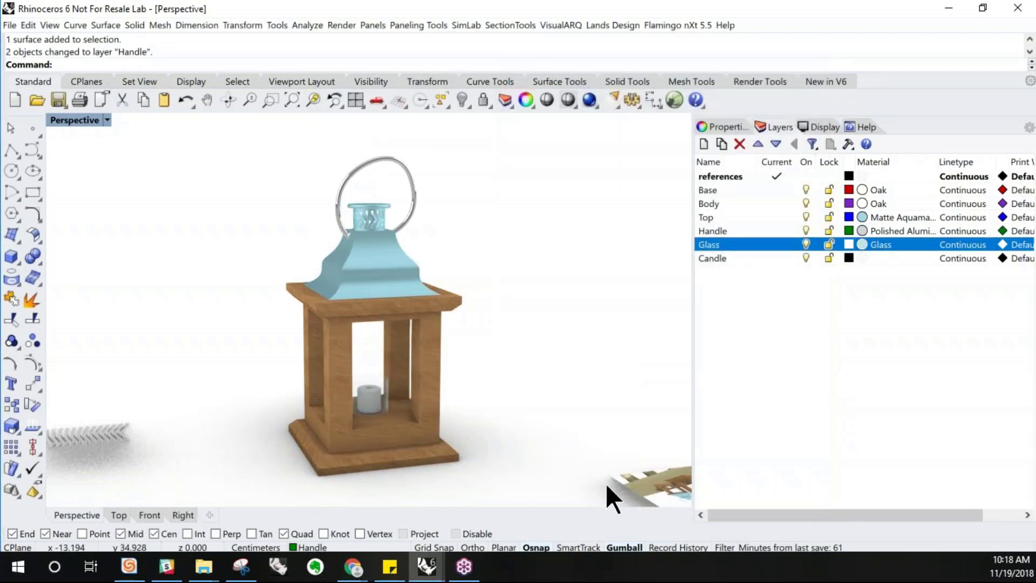
# Zoom in on the candle to examine the glass material around it
pyautogui.scroll(8, 369, 403)
pyautogui.moveTo(391, 387); pyautogui.dragTo(389, 394, button='right')
pyautogui.scroll(2, 388, 395)
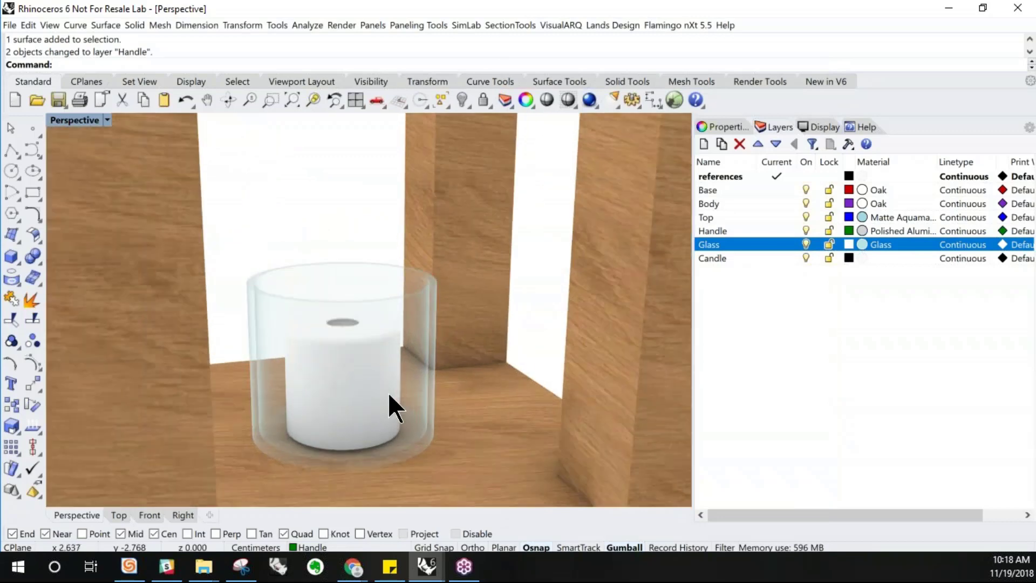
pyautogui.scroll(-1, 386, 392)
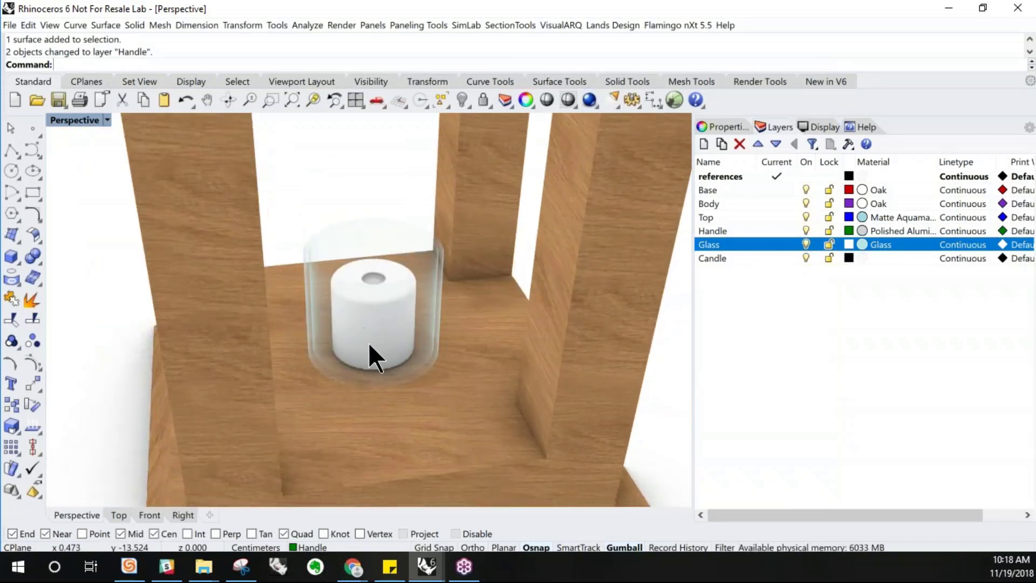
pyautogui.scroll(4, 369, 278)
pyautogui.scroll(1, 394, 264)
pyautogui.click(422, 229)
pyautogui.scroll(-6, 422, 229)
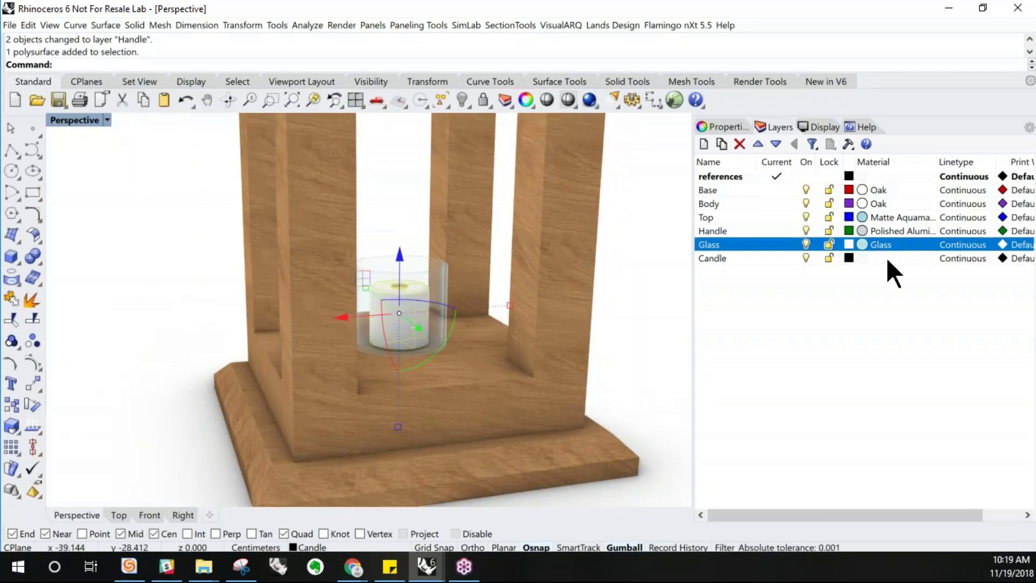
# Start a new Custom material for the Candle layer
pyautogui.click(860, 258)
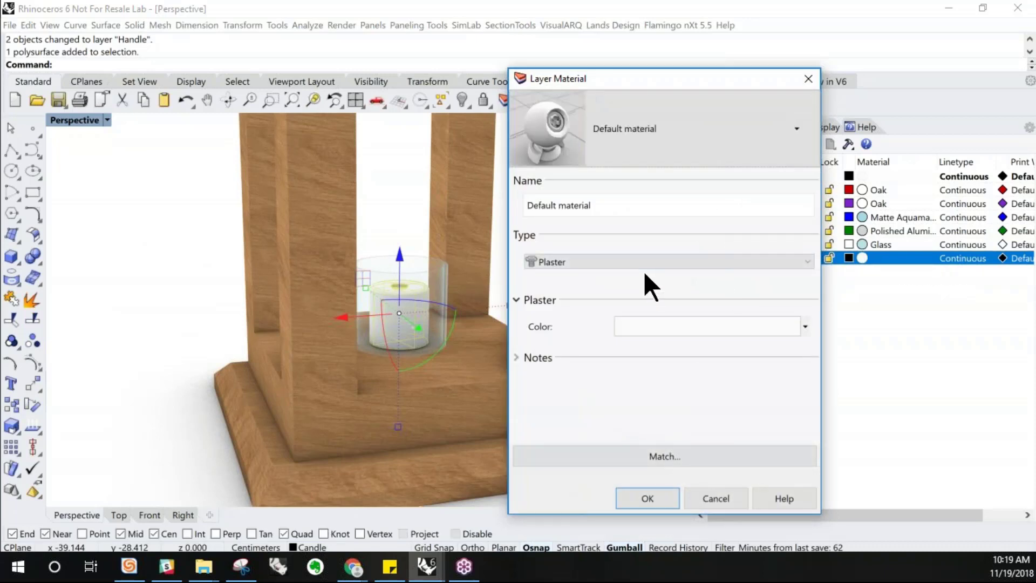
pyautogui.click(657, 143)
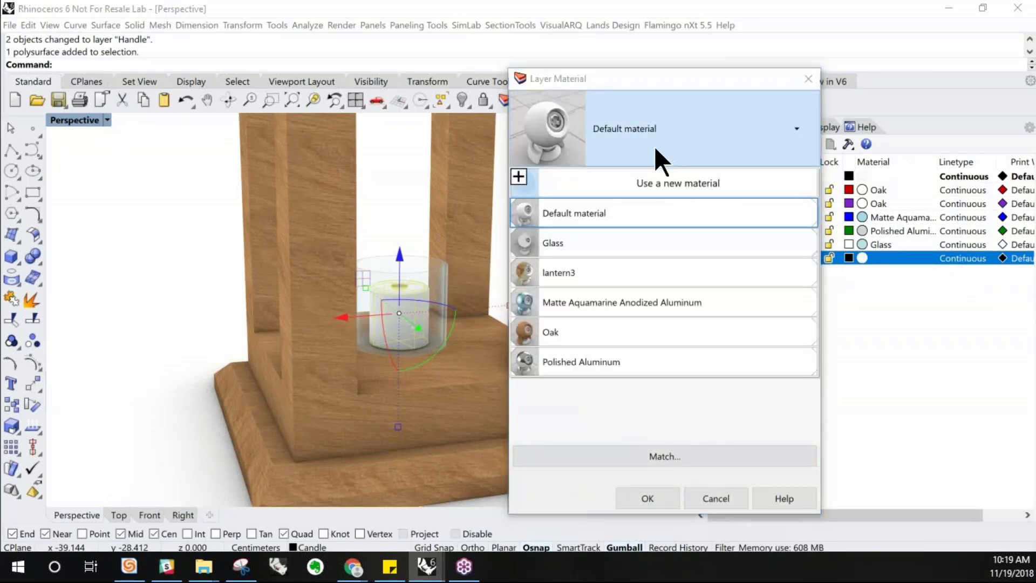
pyautogui.click(635, 183)
pyautogui.click(665, 211)
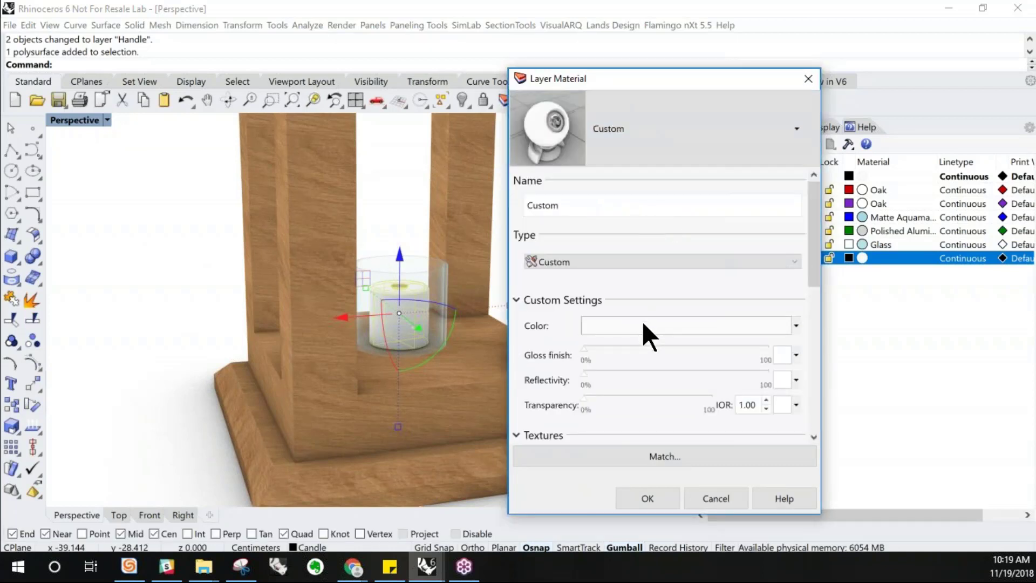
# Set the candle material's color to a very pale tan
pyautogui.click(642, 324)
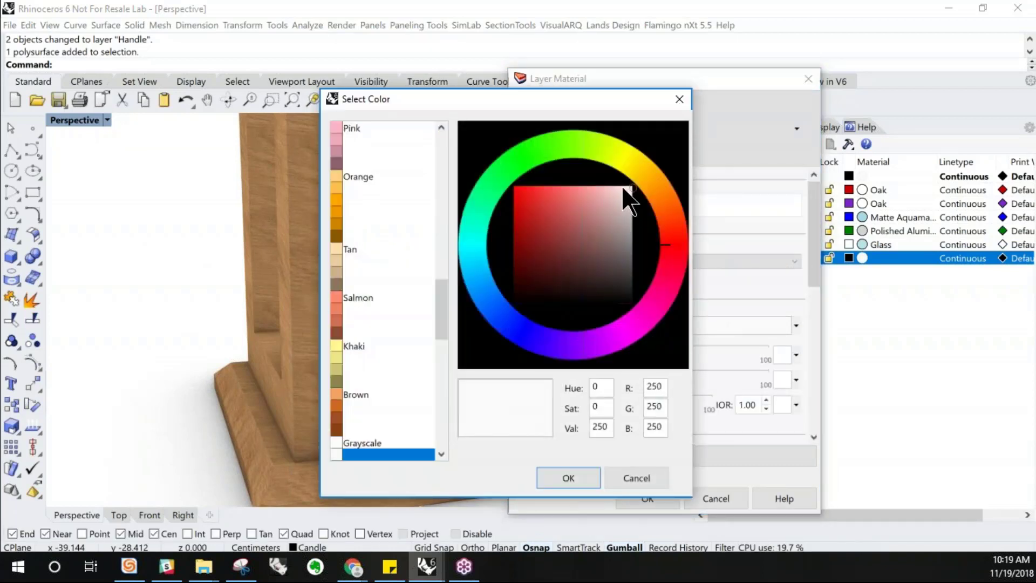
pyautogui.click(345, 260)
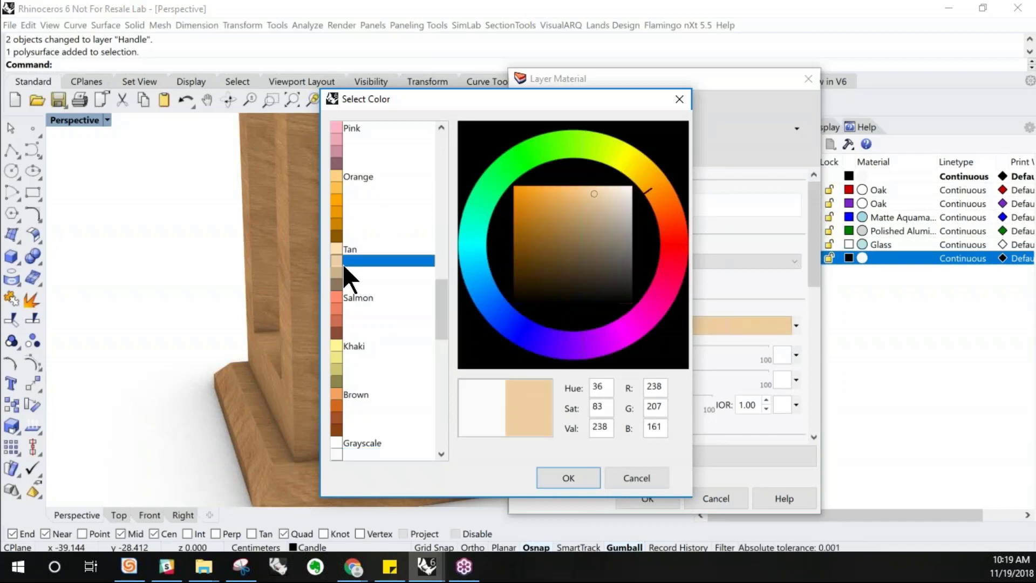
pyautogui.moveTo(608, 178)
pyautogui.mouseDown()
pyautogui.moveTo(613, 192)
pyautogui.moveTo(622, 187)
pyautogui.mouseUp()
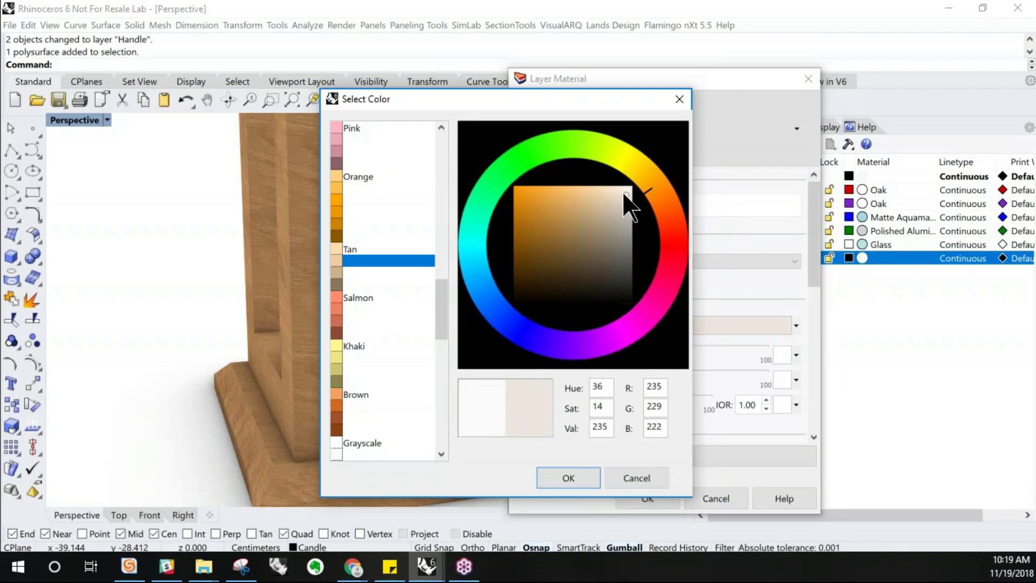
pyautogui.moveTo(623, 190); pyautogui.dragTo(623, 191)
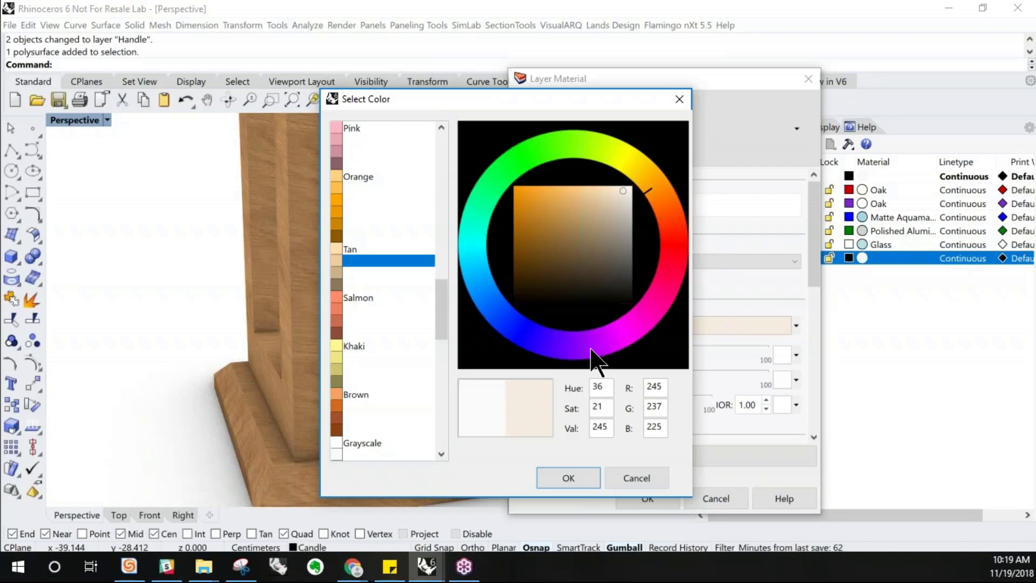
pyautogui.click(572, 478)
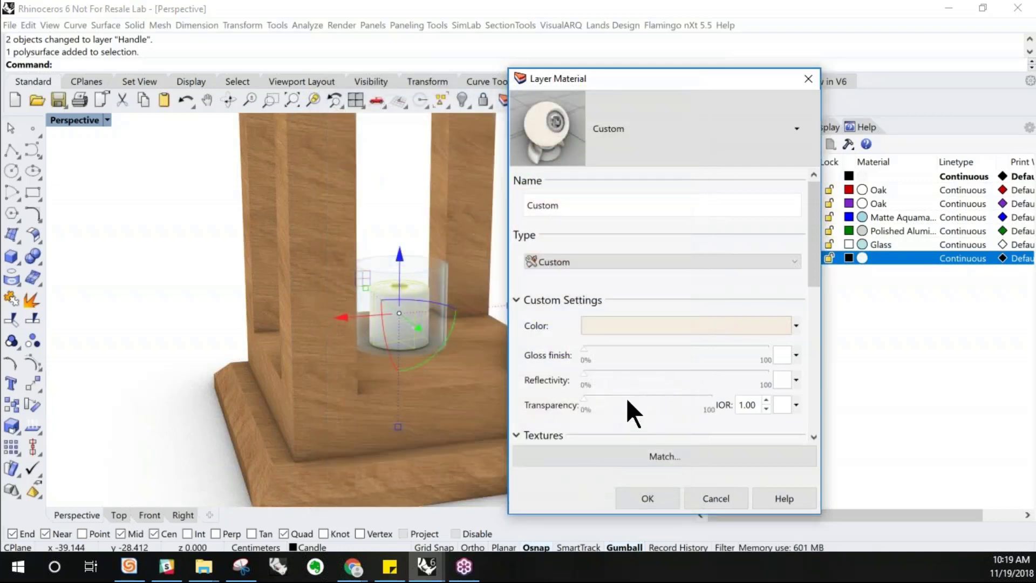
# Set the candle material's transparency to 22% and gloss finish to 10%, then confirm the layer material
pyautogui.moveTo(621, 397); pyautogui.dragTo(611, 398)
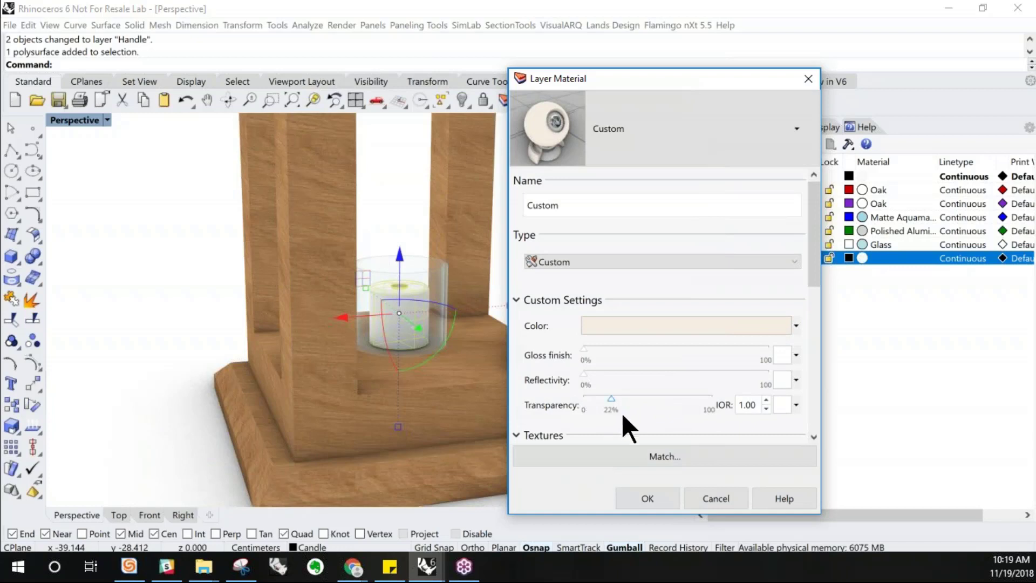
pyautogui.click(584, 349)
pyautogui.moveTo(585, 349); pyautogui.dragTo(601, 349)
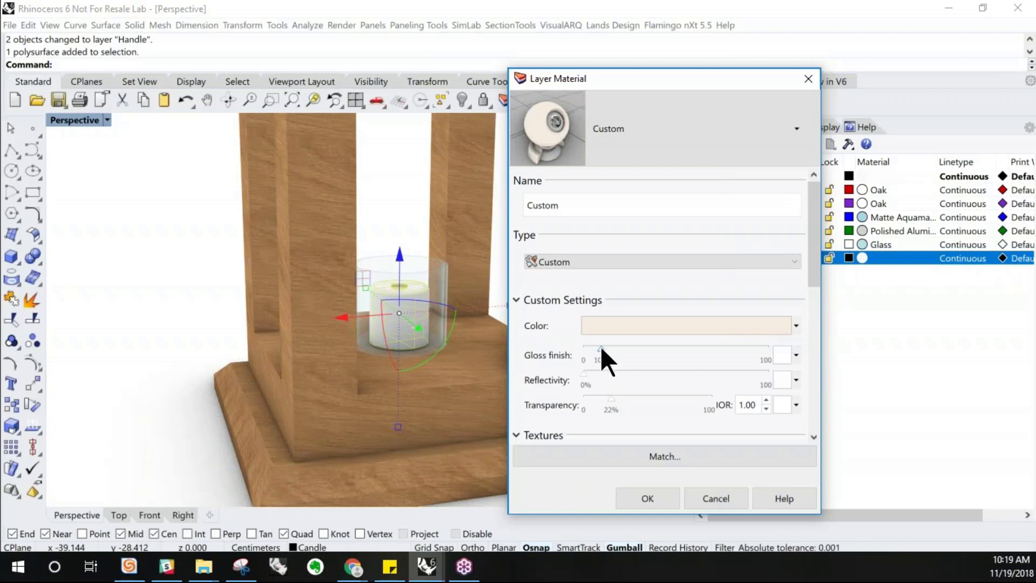
pyautogui.click(672, 498)
pyautogui.click(641, 375)
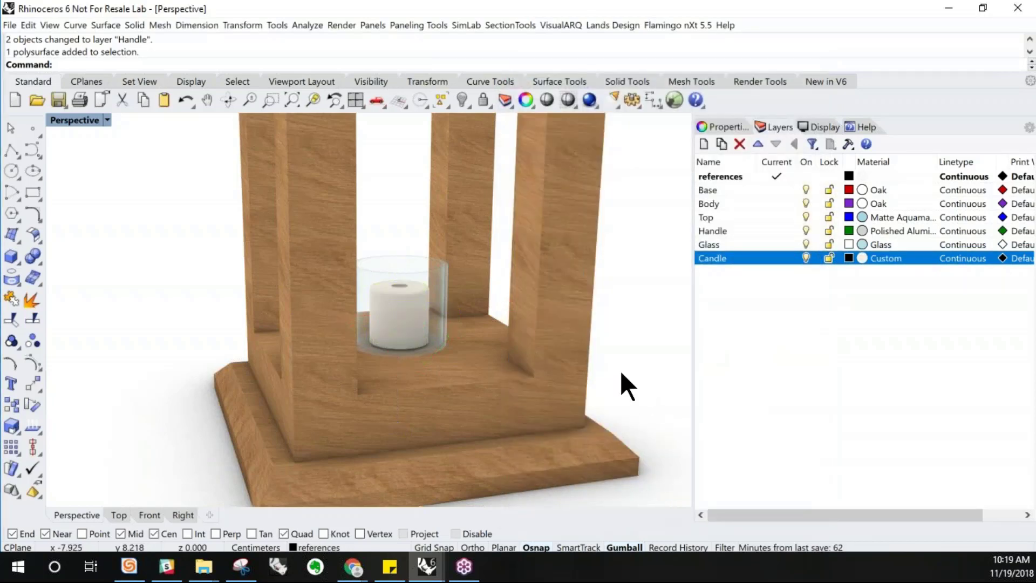
# Orbit and zoom around the scene to examine the finished lantern materials
pyautogui.scroll(-5, 507, 371)
pyautogui.scroll(-3, 494, 368)
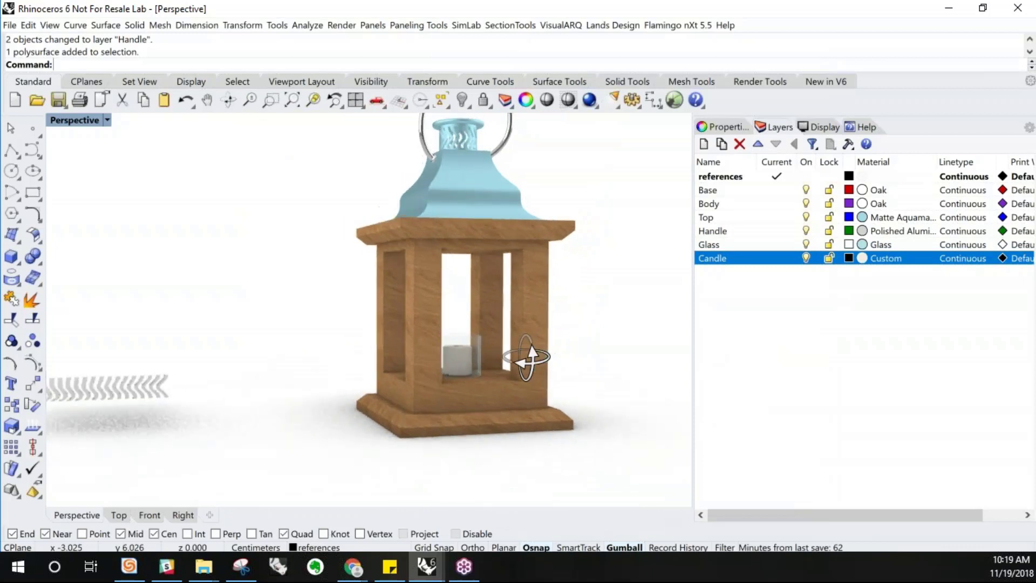
pyautogui.scroll(-2, 568, 326)
pyautogui.scroll(4, 568, 326)
pyautogui.scroll(-4, 218, 283)
pyautogui.moveTo(269, 351); pyautogui.dragTo(291, 365, button='right')
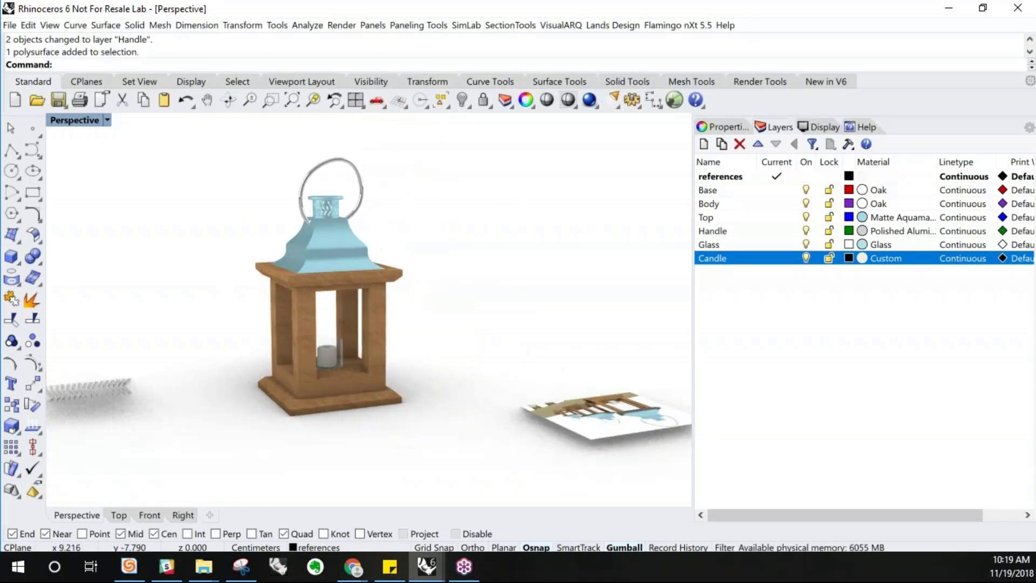
pyautogui.scroll(1, 326, 211)
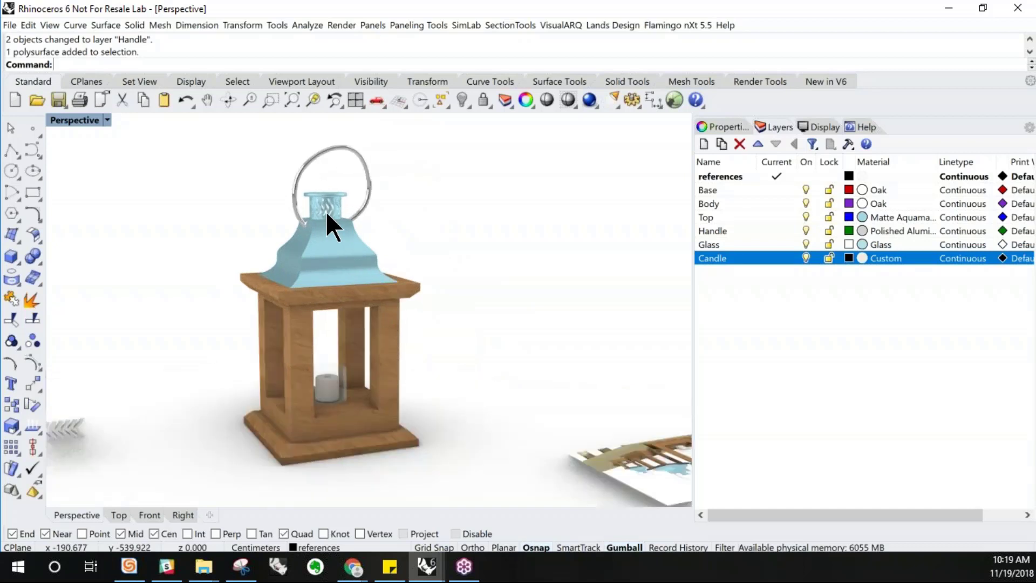
pyautogui.scroll(2, 326, 211)
pyautogui.scroll(-1, 326, 211)
pyautogui.scroll(-3, 326, 212)
pyautogui.moveTo(326, 212); pyautogui.dragTo(332, 238, button='right')
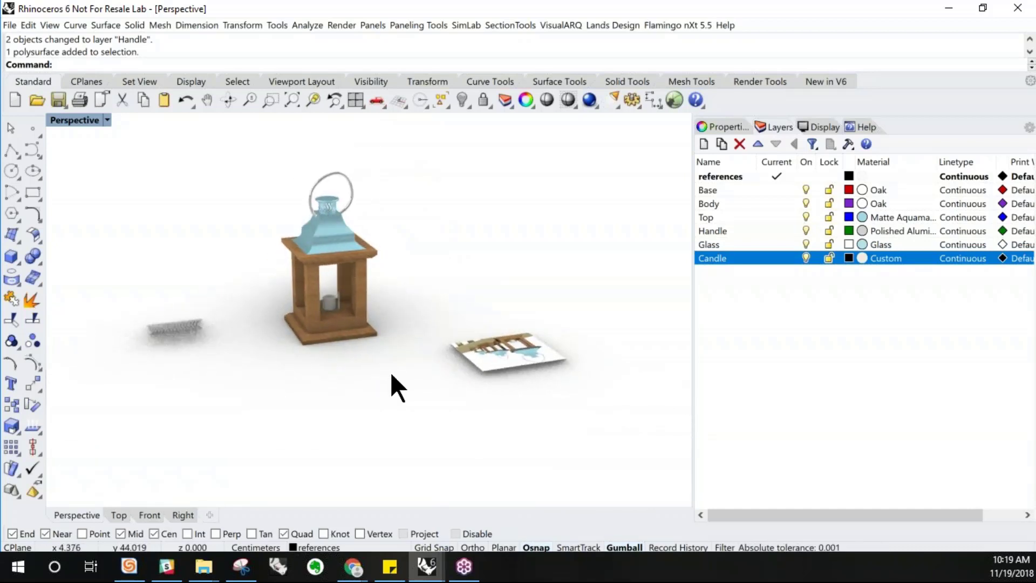
pyautogui.scroll(1, 388, 347)
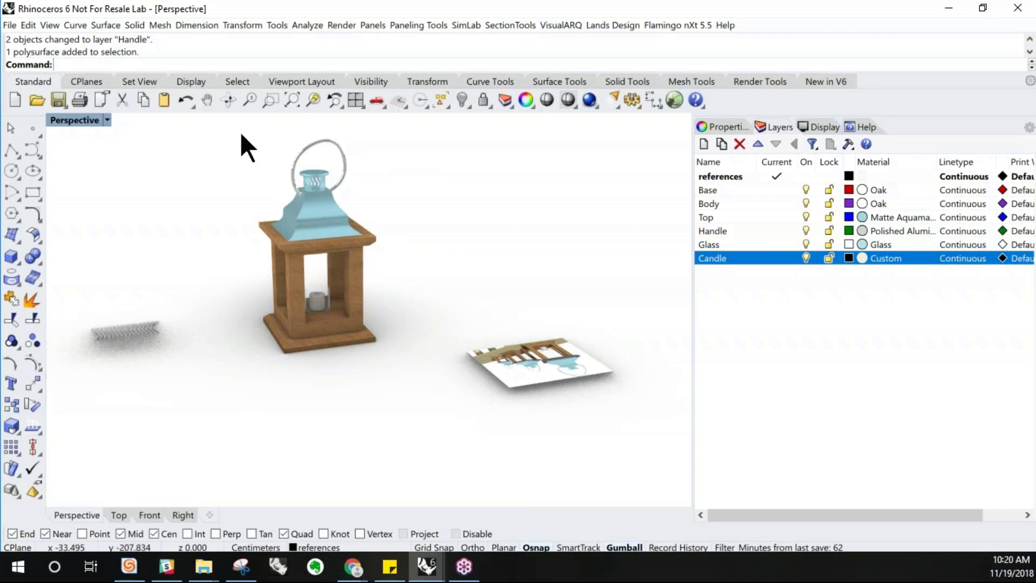
# Select the whole lantern and duplicate it beside the original
pyautogui.moveTo(205, 111); pyautogui.dragTo(430, 409)
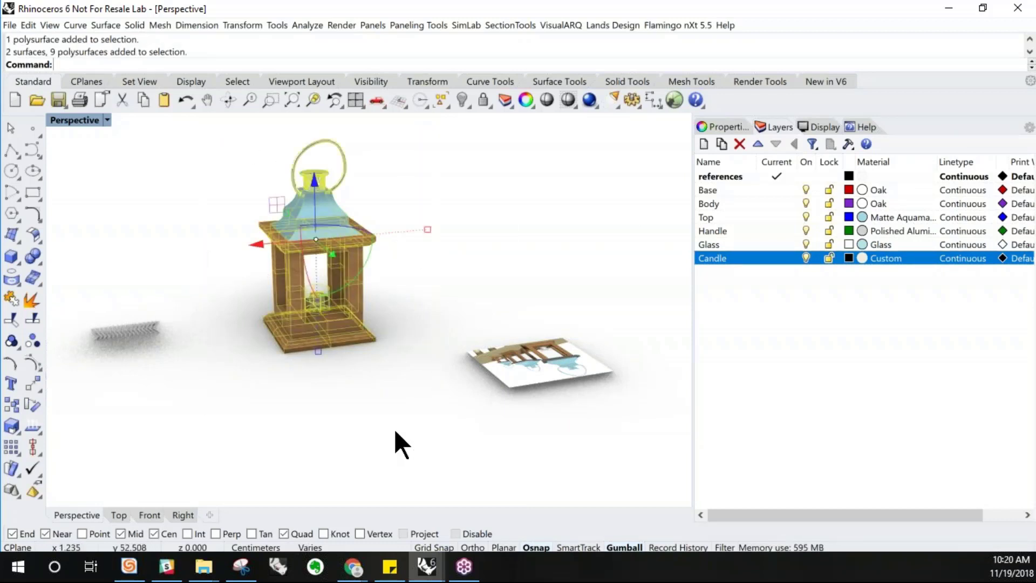
pyautogui.moveTo(429, 409); pyautogui.dragTo(336, 406, button='right')
pyautogui.moveTo(333, 300); pyautogui.dragTo(298, 293, button='right')
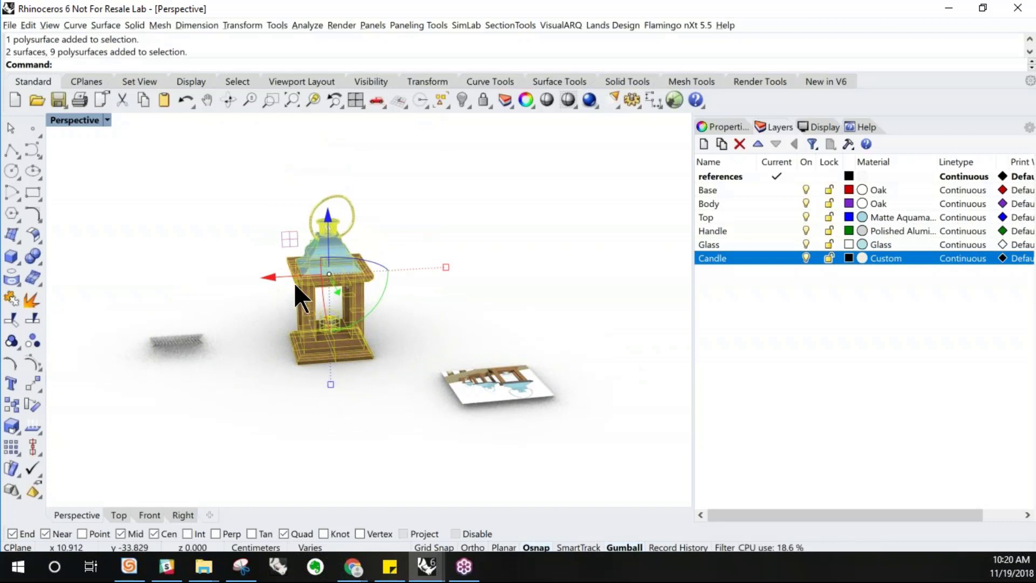
pyautogui.moveTo(282, 275); pyautogui.dragTo(454, 284)
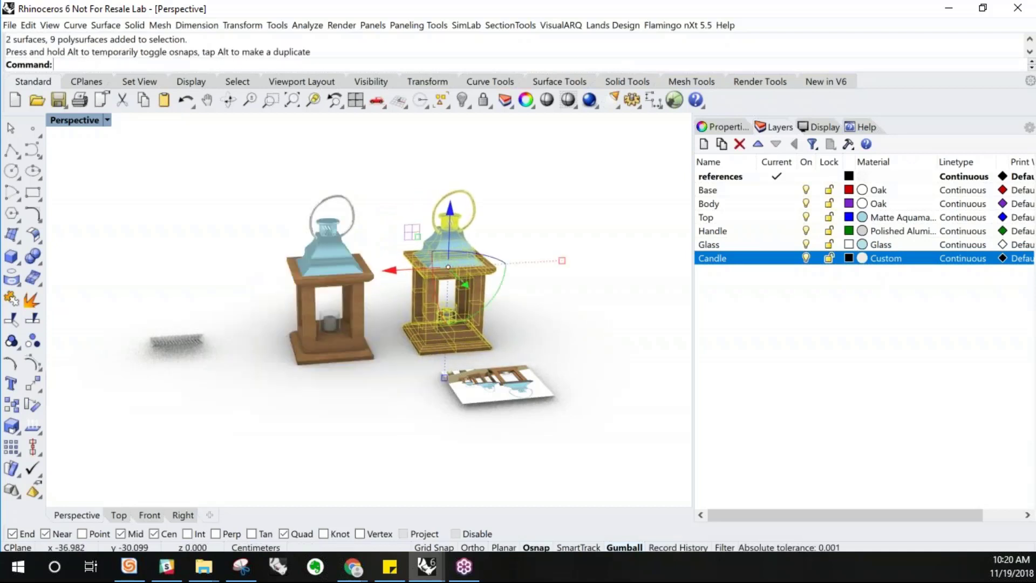
# Scale the copied lantern down and align its base with the original in the Front view
pyautogui.scroll(4, 540, 294)
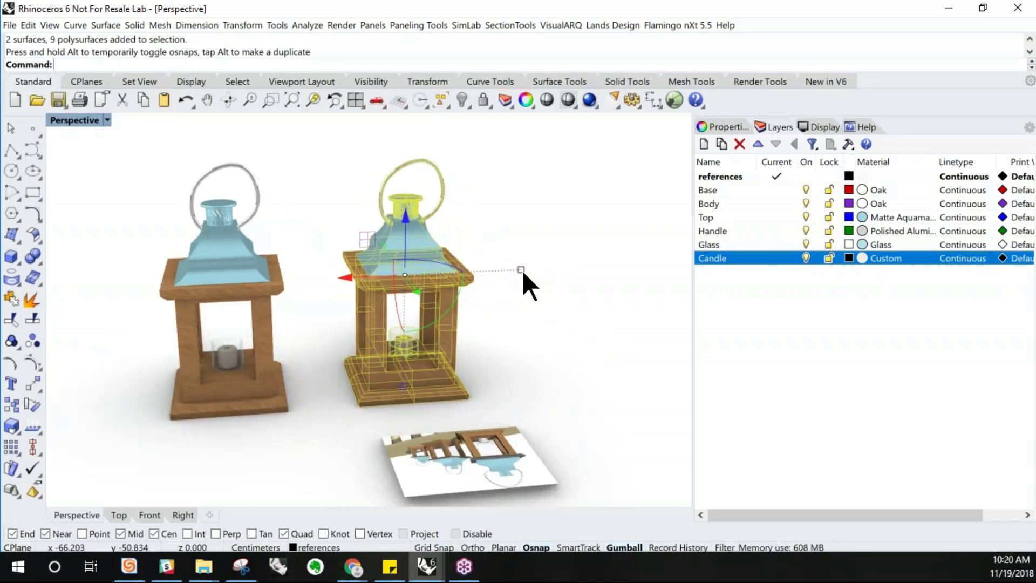
pyautogui.moveTo(521, 270); pyautogui.dragTo(498, 270)
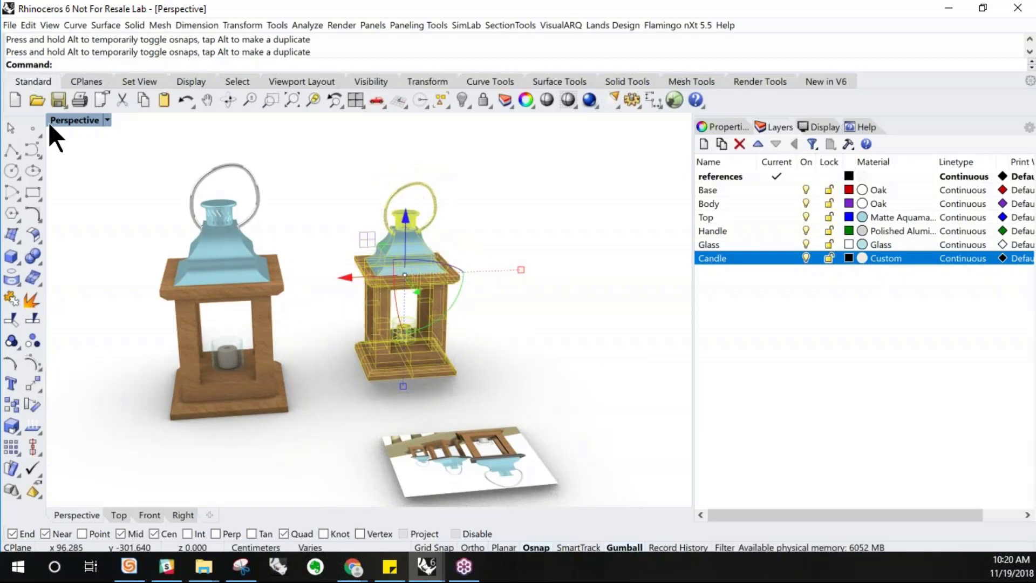
pyautogui.doubleClick(71, 121)
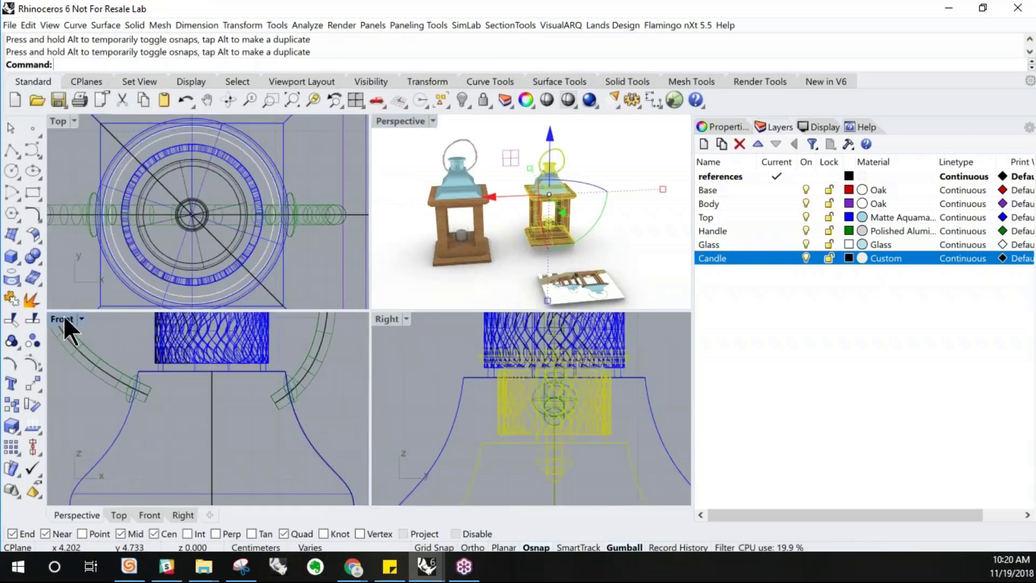
pyautogui.doubleClick(64, 317)
pyautogui.doubleClick(63, 316)
pyautogui.scroll(-6, 227, 286)
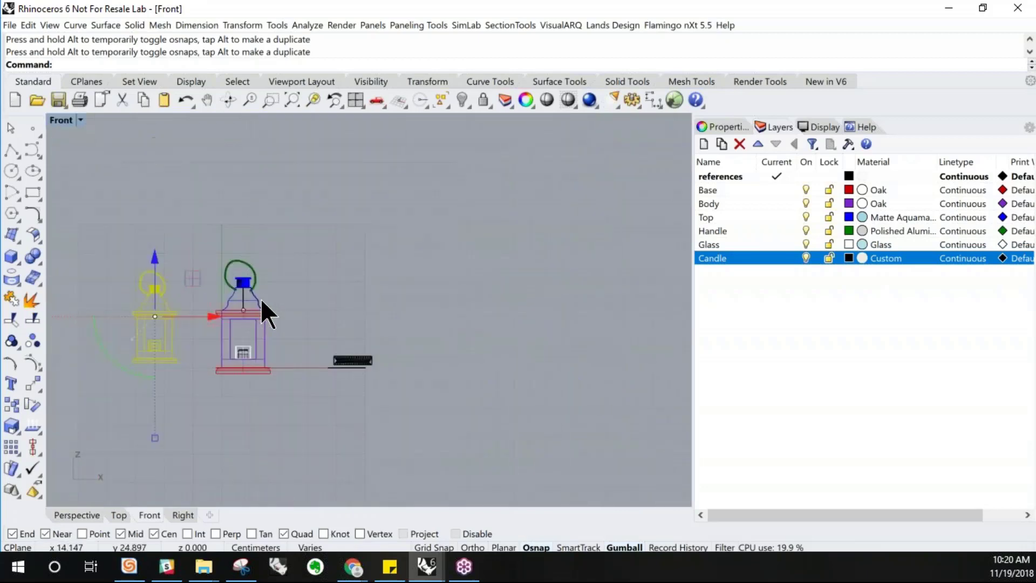
pyautogui.scroll(3, 207, 367)
pyautogui.moveTo(261, 301); pyautogui.dragTo(235, 301)
pyautogui.moveTo(239, 254); pyautogui.dragTo(273, 316)
pyautogui.click(202, 185)
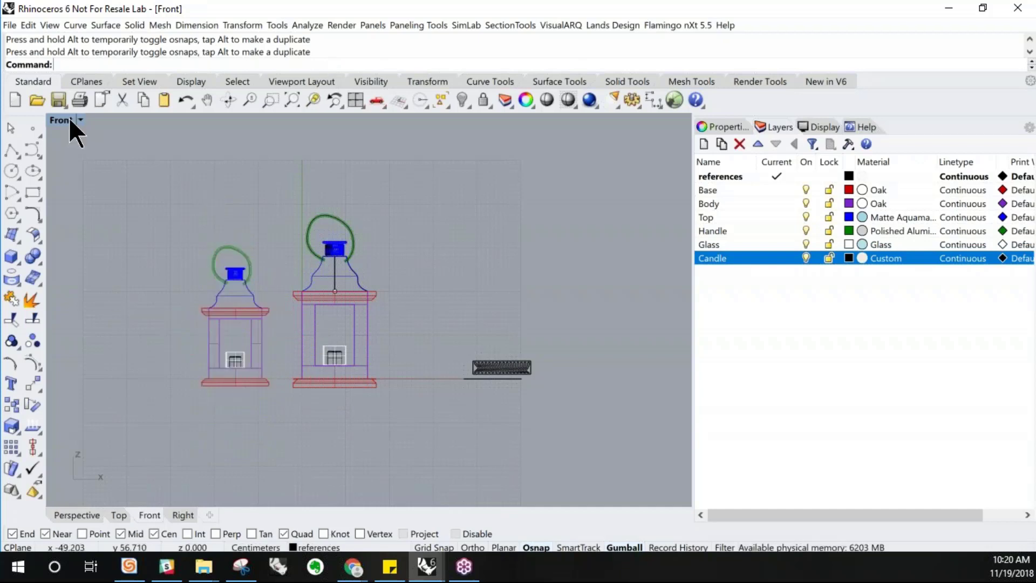
# Return to the maximized Perspective view and delete the reference picture plane
pyautogui.doubleClick(69, 120)
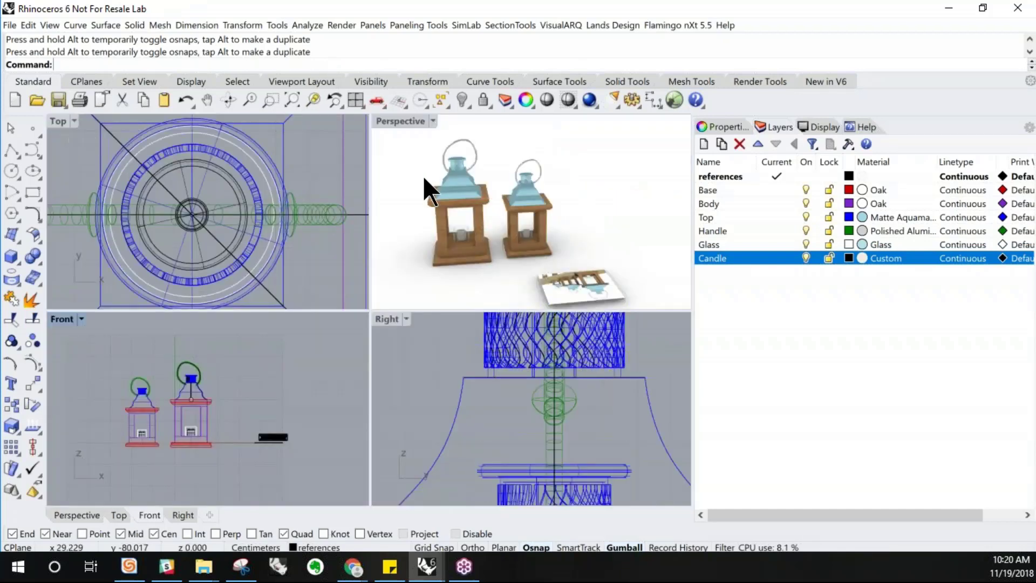
pyautogui.doubleClick(387, 121)
pyautogui.click(512, 460)
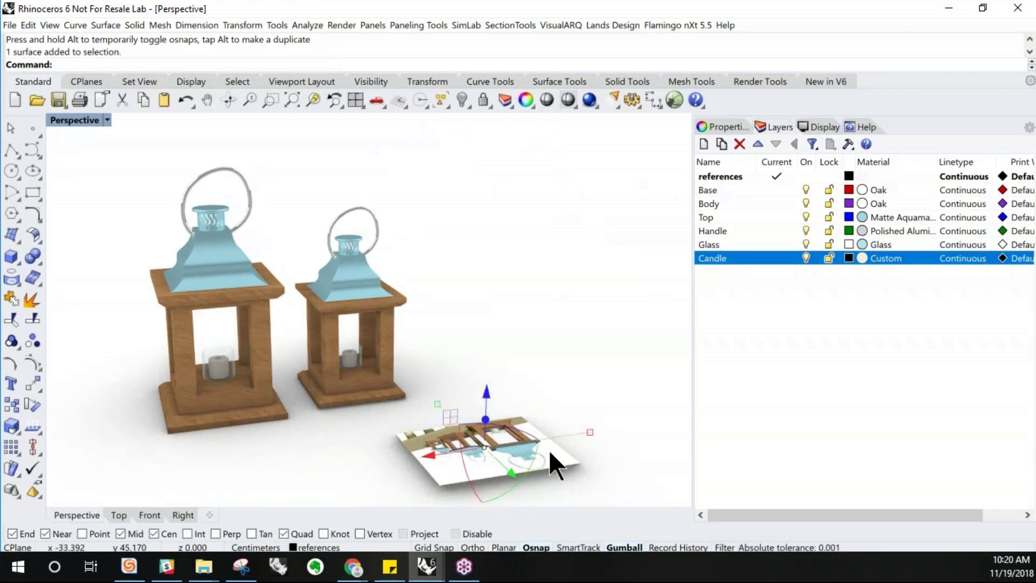
pyautogui.press('Delete')
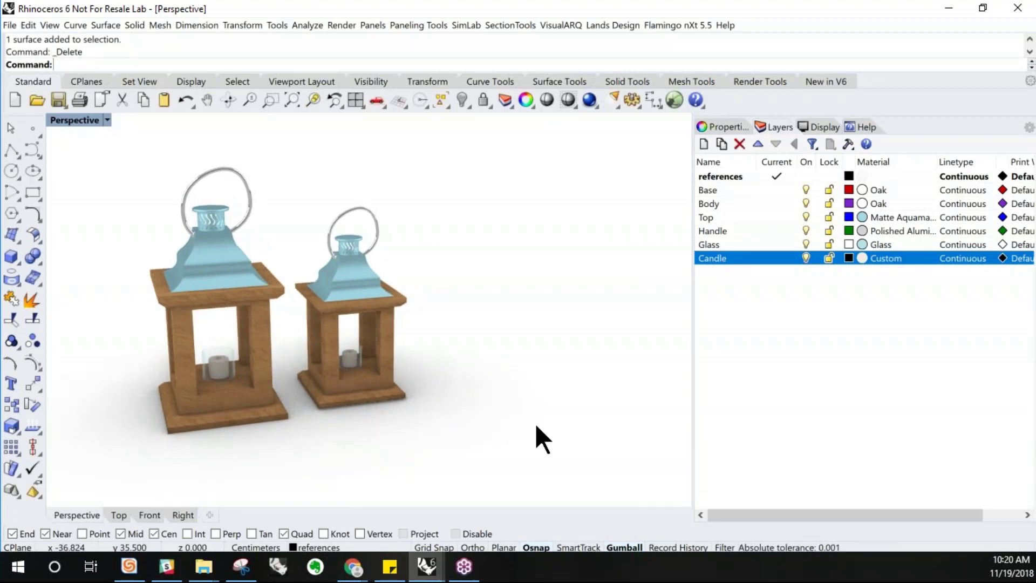
# Select the copied lantern's body and start importing an object material from the material library
pyautogui.scroll(3, 387, 373)
pyautogui.click(388, 383)
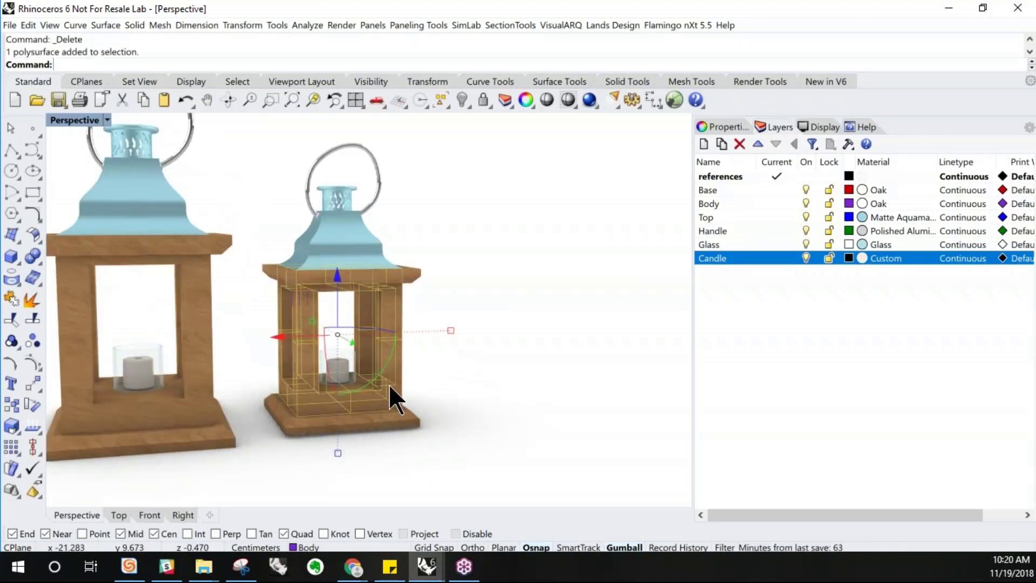
pyautogui.moveTo(439, 412); pyautogui.dragTo(446, 407, button='right')
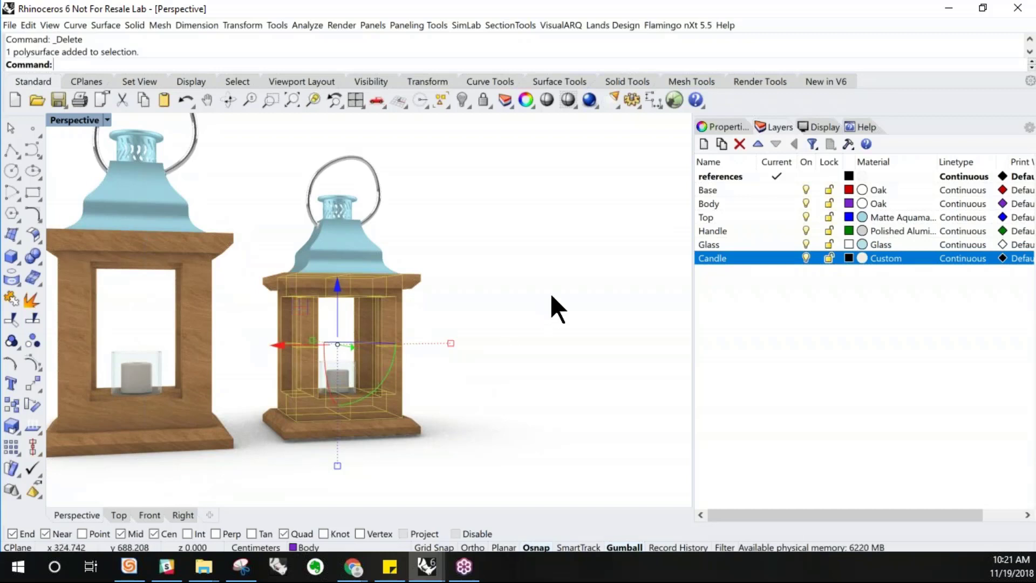
pyautogui.click(711, 126)
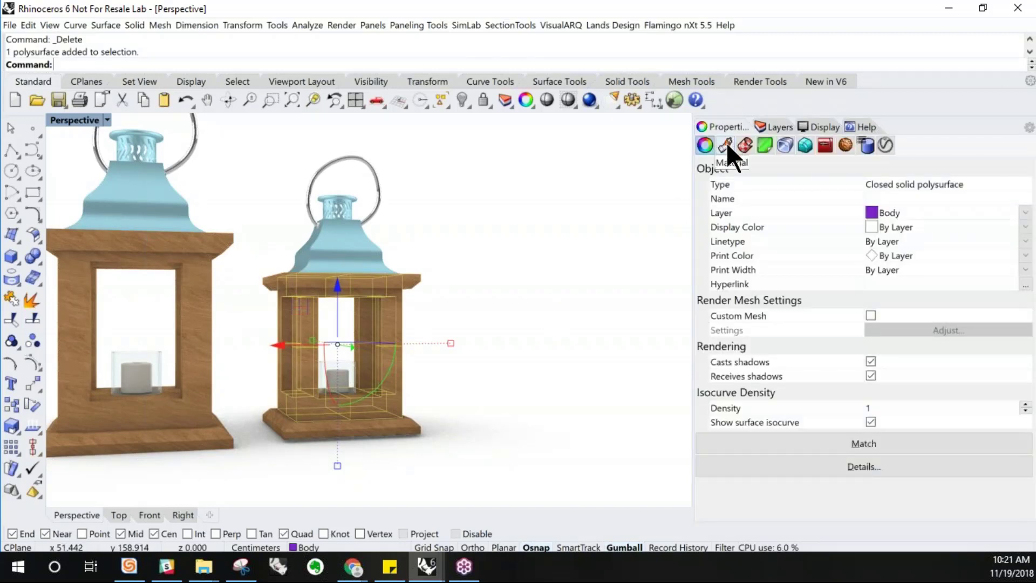
pyautogui.click(727, 145)
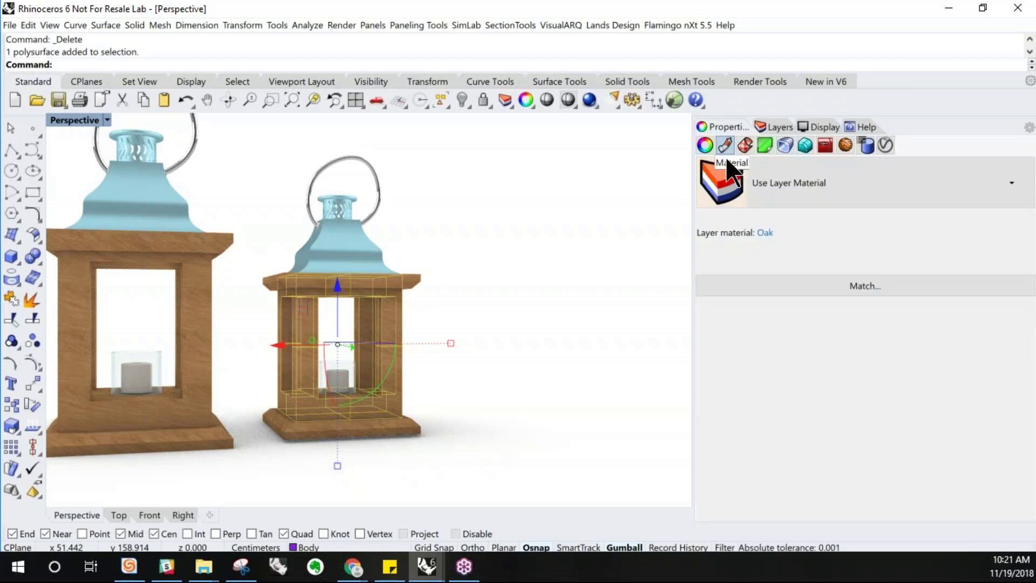
pyautogui.click(773, 188)
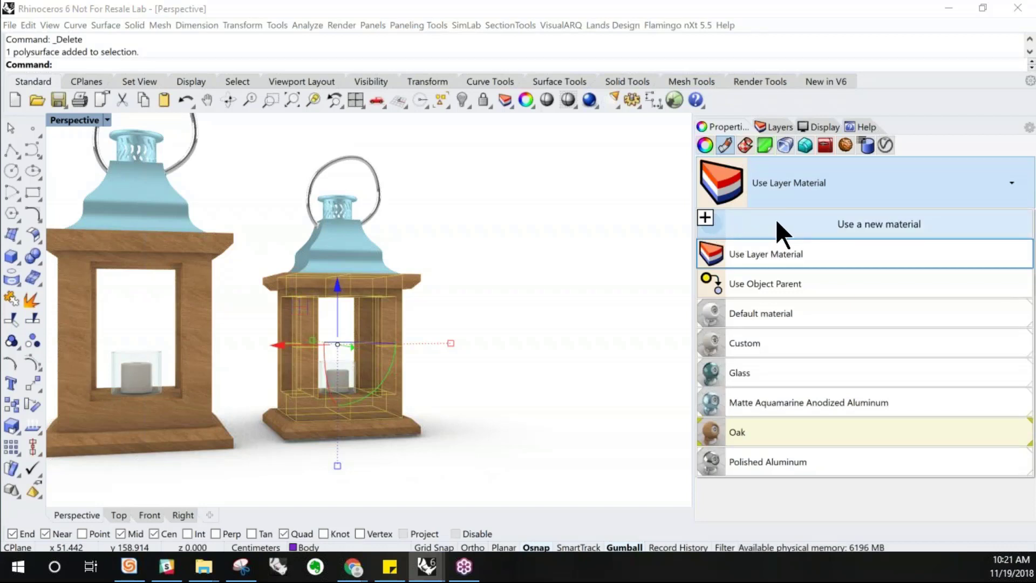
pyautogui.click(825, 219)
pyautogui.click(851, 227)
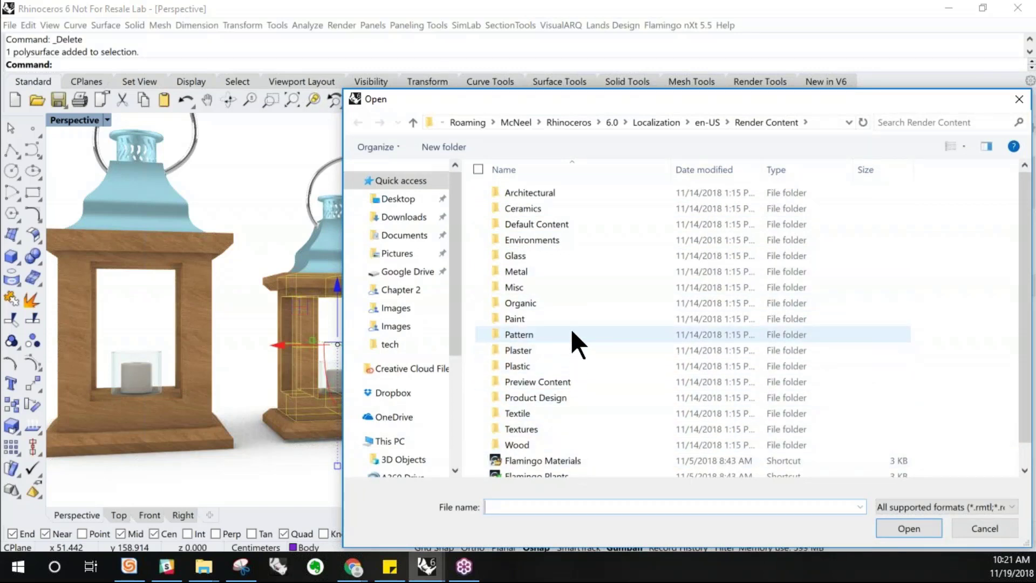
# Import the Pale Green Eggshell Paint material from the Paint Eggshell library onto the copied lantern's body
pyautogui.doubleClick(571, 315)
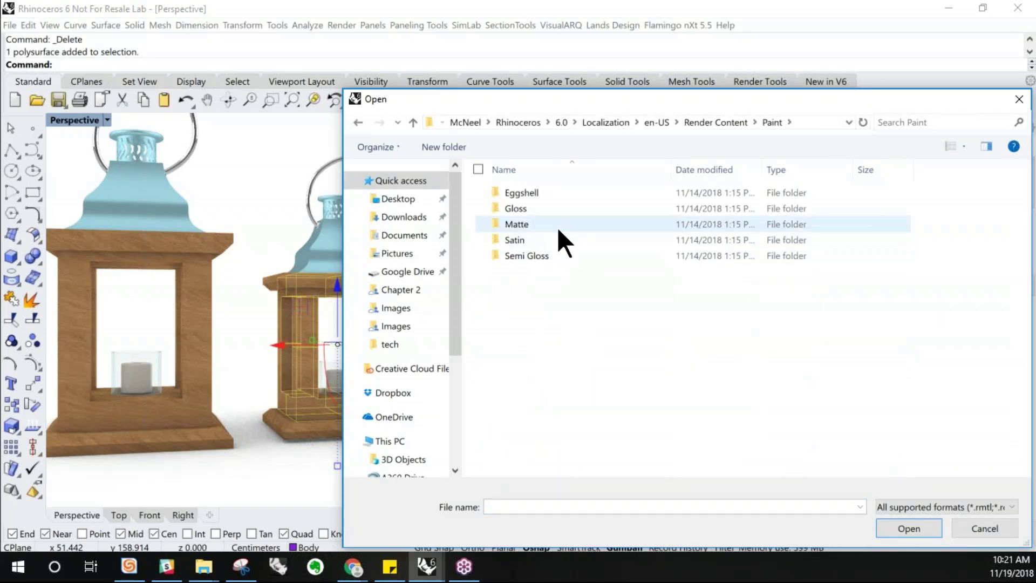
pyautogui.doubleClick(549, 194)
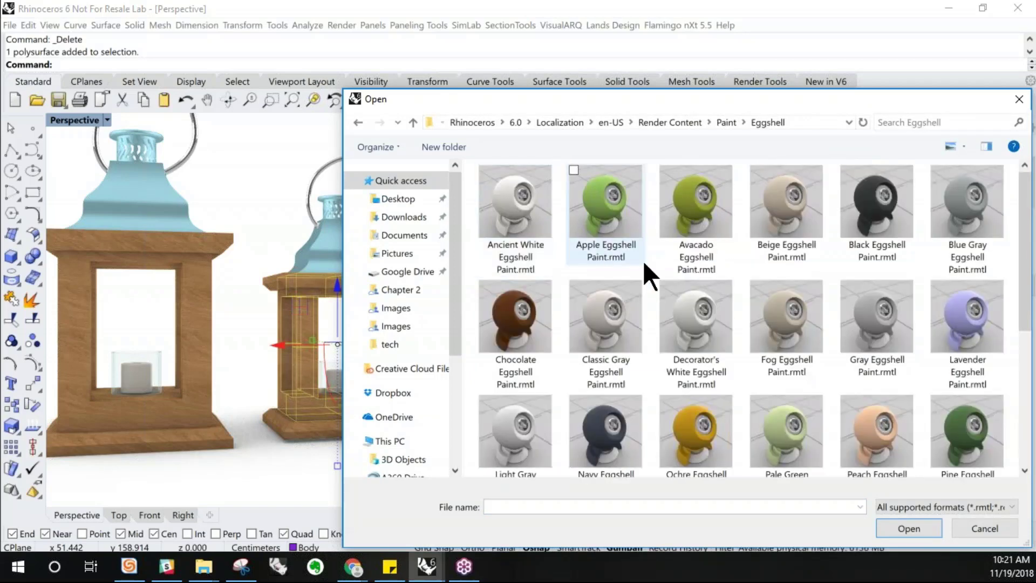
pyautogui.scroll(-2, 648, 265)
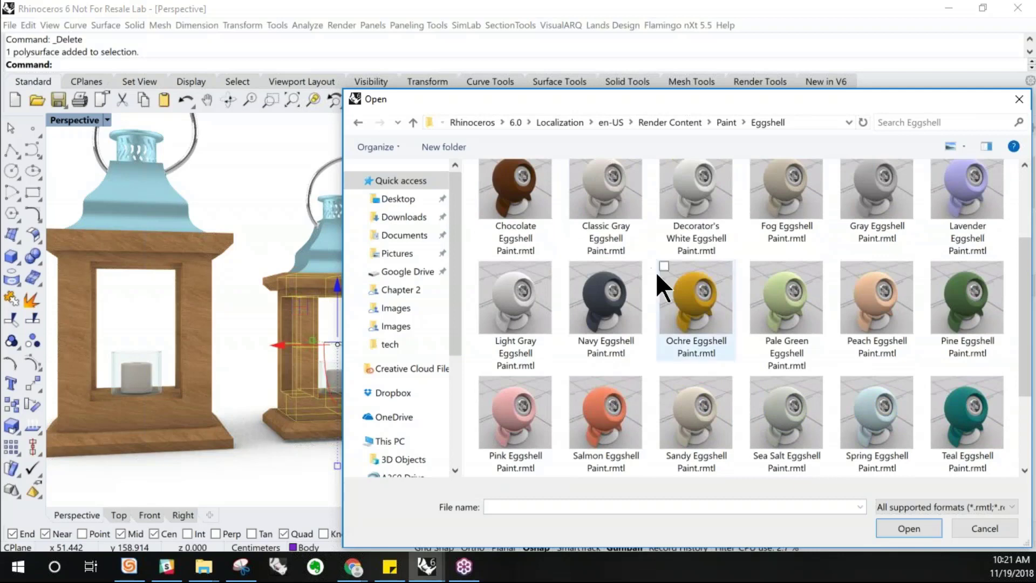
pyautogui.scroll(-2, 656, 271)
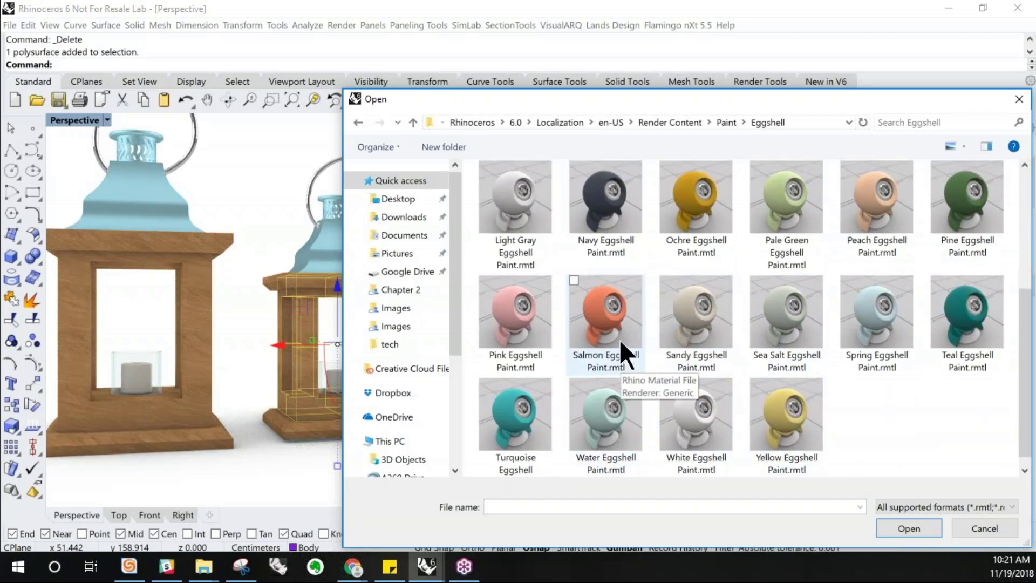
pyautogui.scroll(2, 620, 338)
pyautogui.click(796, 328)
pyautogui.click(933, 529)
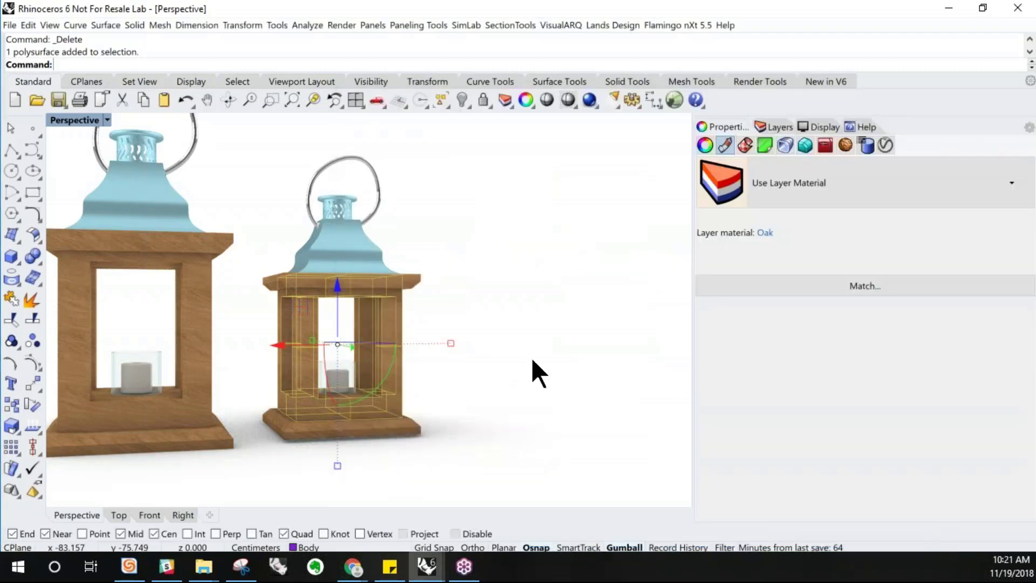
pyautogui.moveTo(385, 367); pyautogui.dragTo(380, 371, button='right')
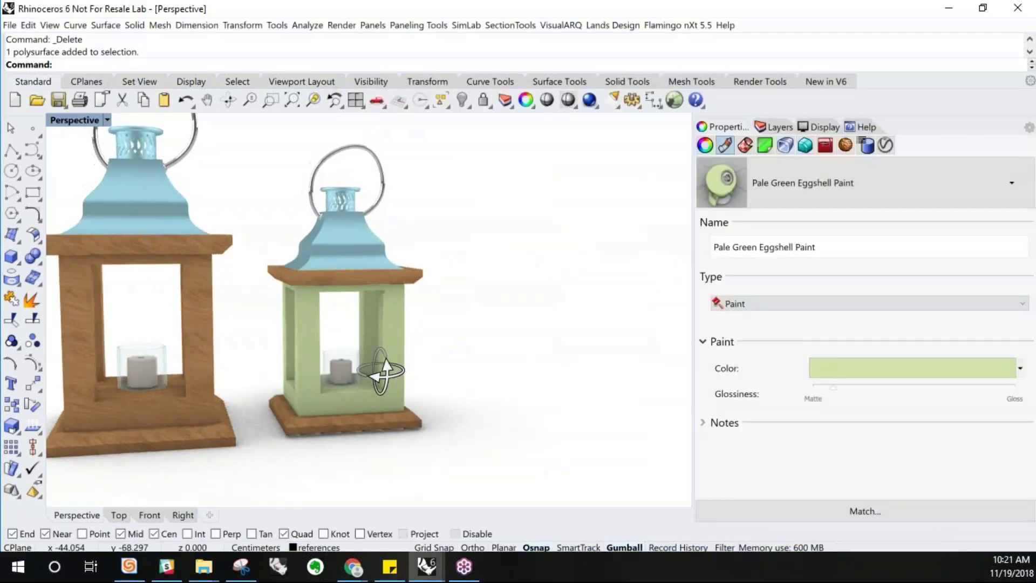
# Select the copied lantern's roof and give it a new Custom object material
pyautogui.click(375, 246)
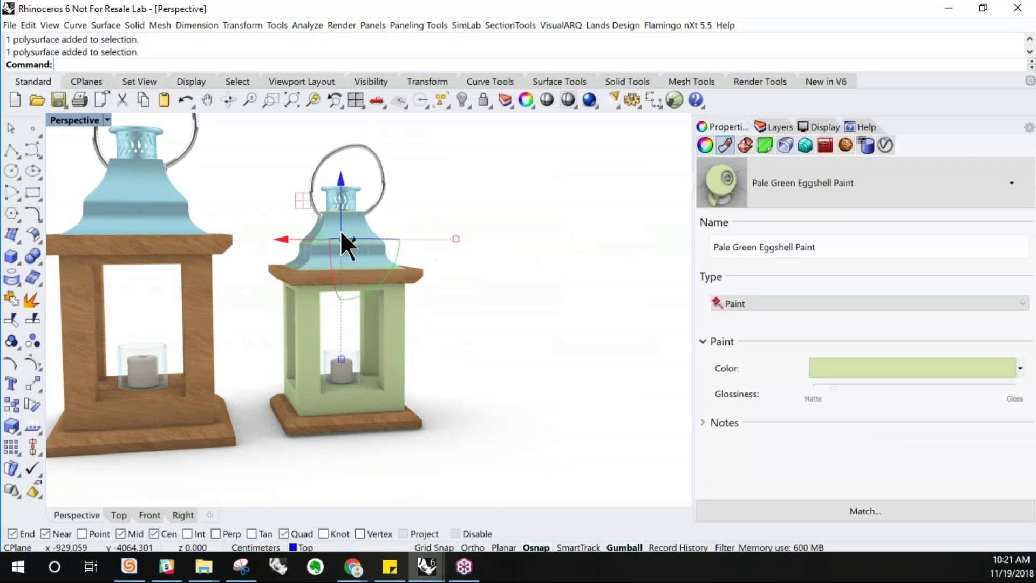
pyautogui.scroll(5, 340, 229)
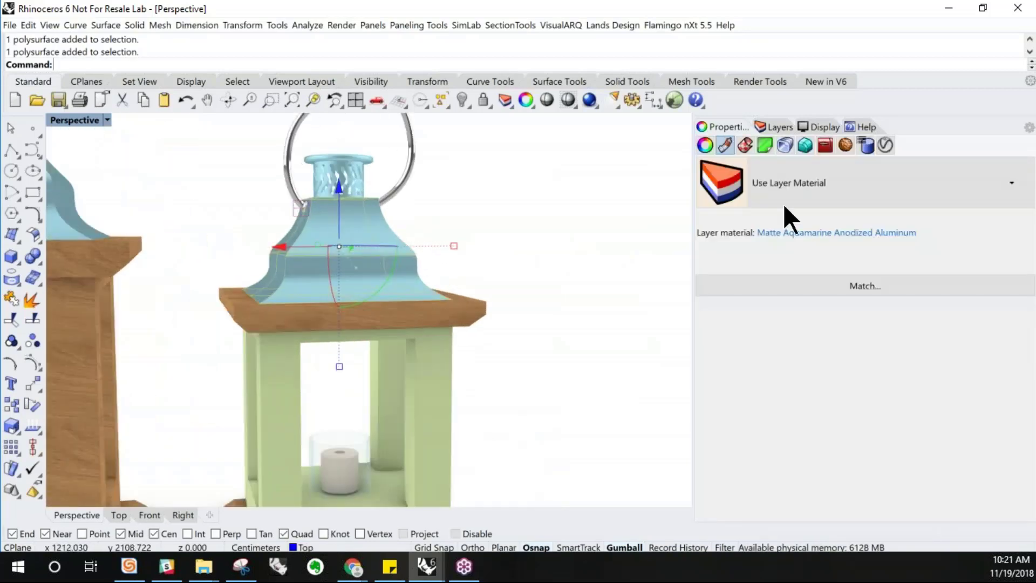
pyautogui.click(790, 181)
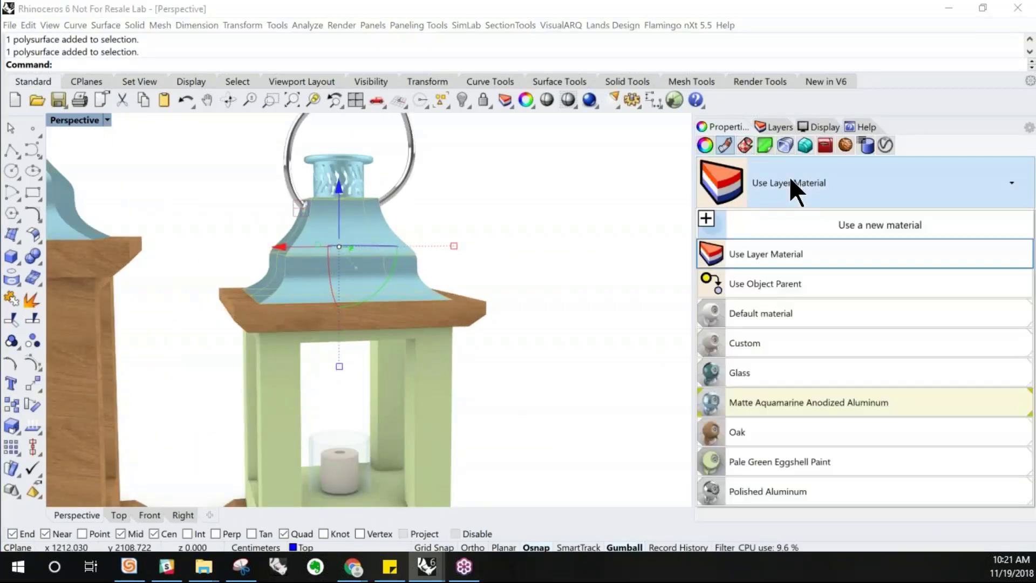
pyautogui.click(786, 217)
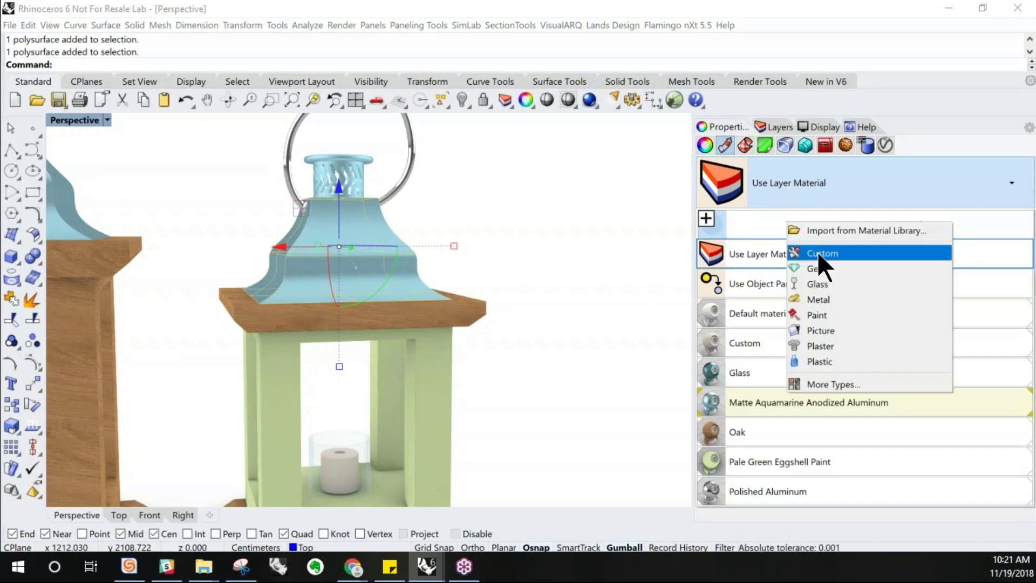
pyautogui.press('Escape')
pyautogui.click(766, 263)
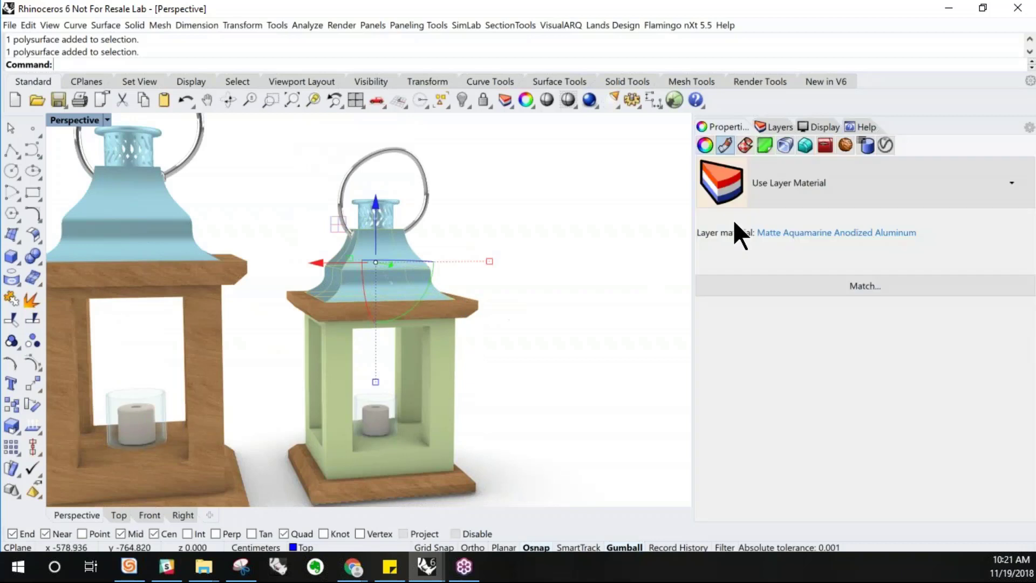
pyautogui.click(734, 220)
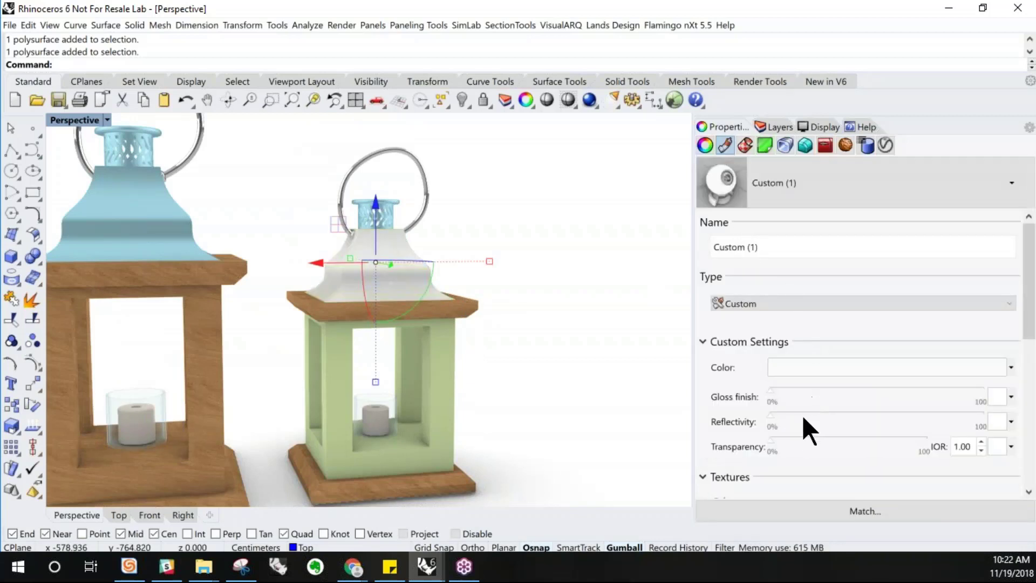
# Set the custom material's color to white (250, 250, 250), gloss finish about 26% and reflectivity 10%
pyautogui.click(804, 368)
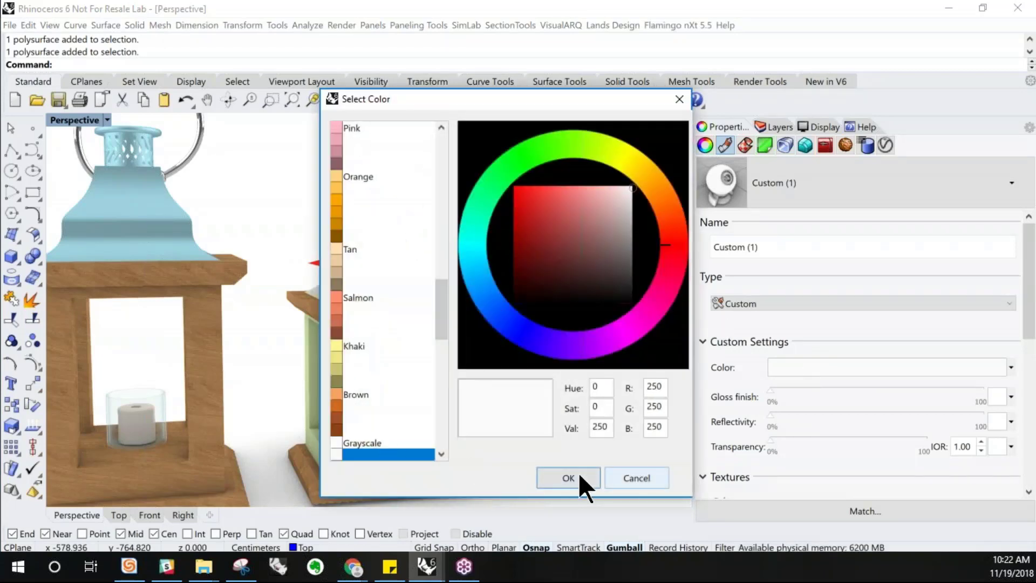
pyautogui.click(579, 473)
pyautogui.click(807, 392)
pyautogui.click(831, 391)
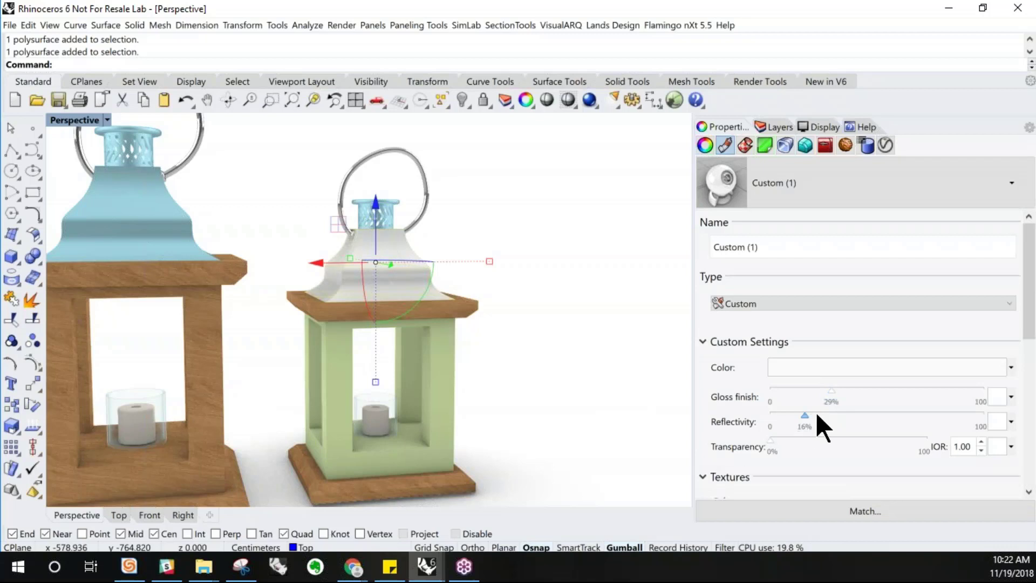
pyautogui.moveTo(817, 417); pyautogui.dragTo(792, 416)
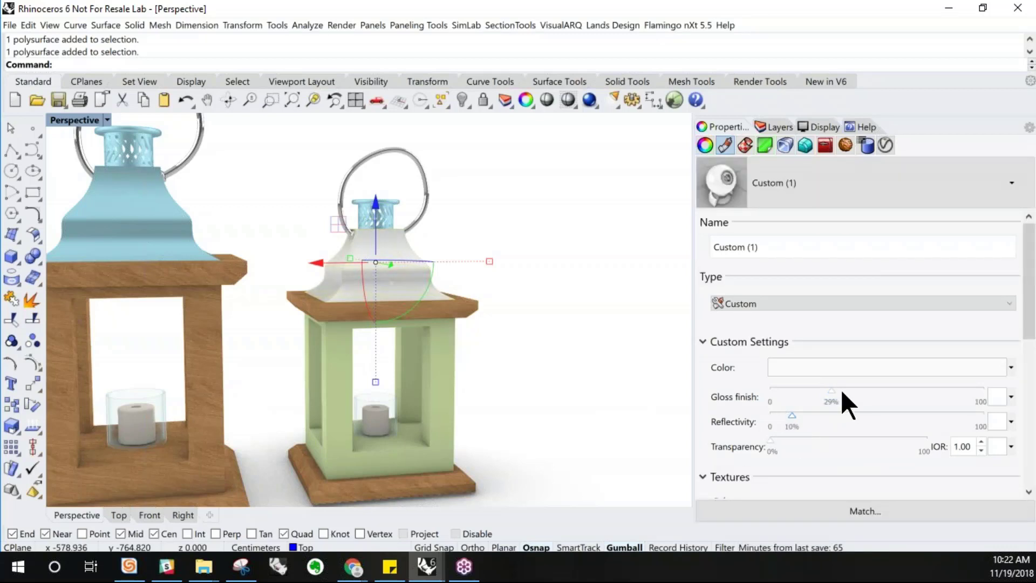
# Select the copied lantern's handle and assign it the Custom (1) material
pyautogui.click(452, 223)
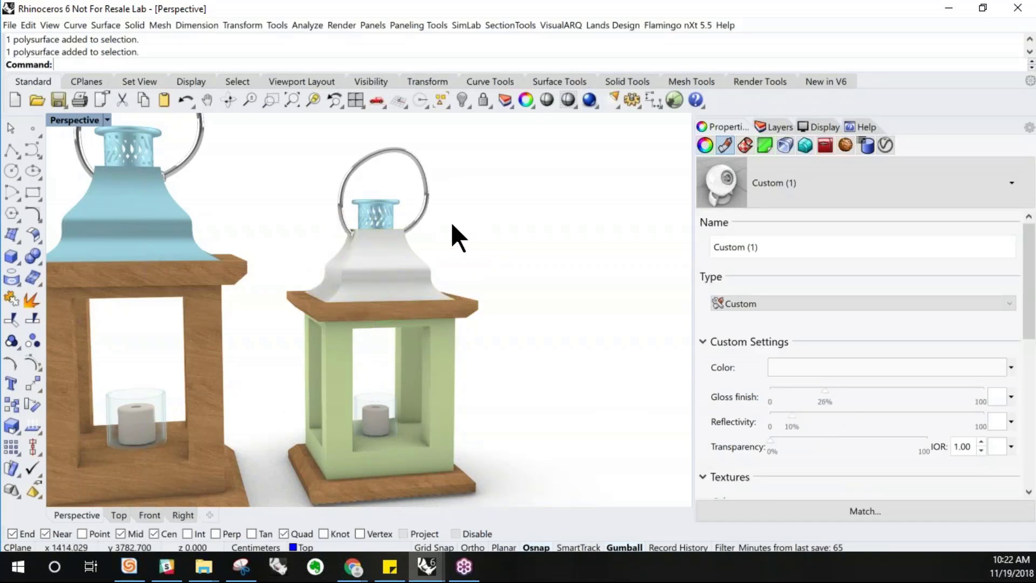
pyautogui.click(417, 199)
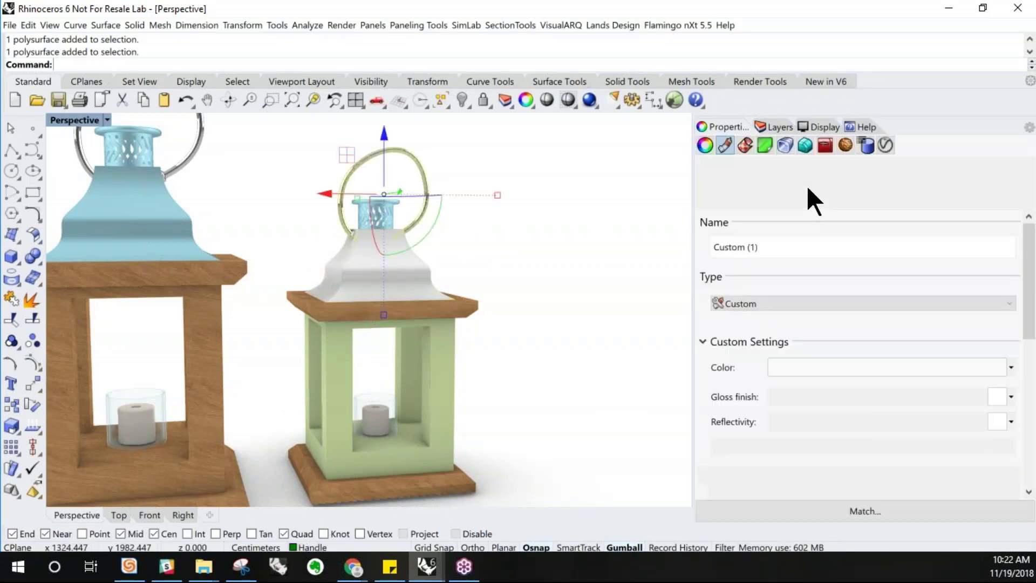
pyautogui.click(807, 186)
pyautogui.click(794, 255)
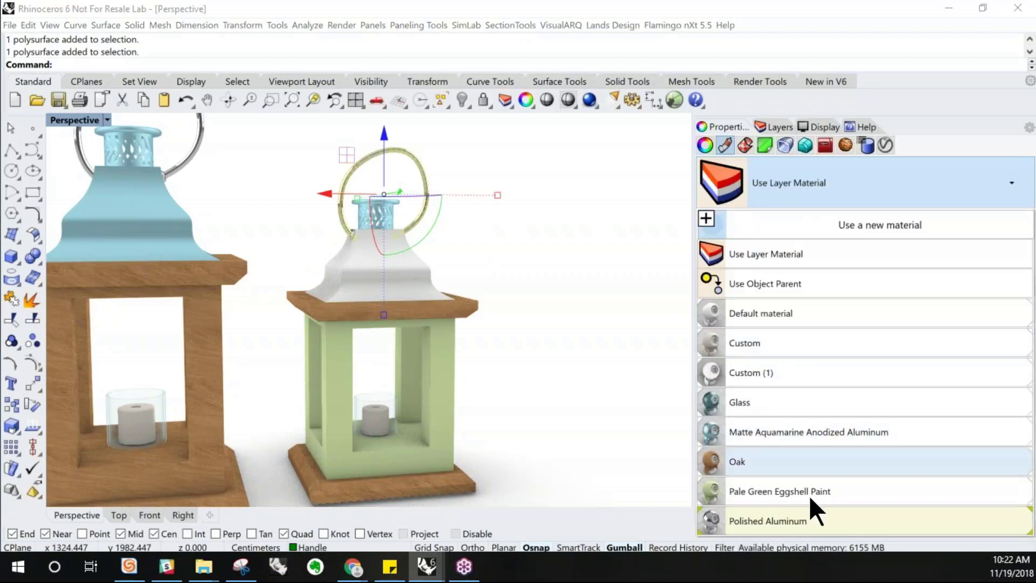
pyautogui.click(789, 369)
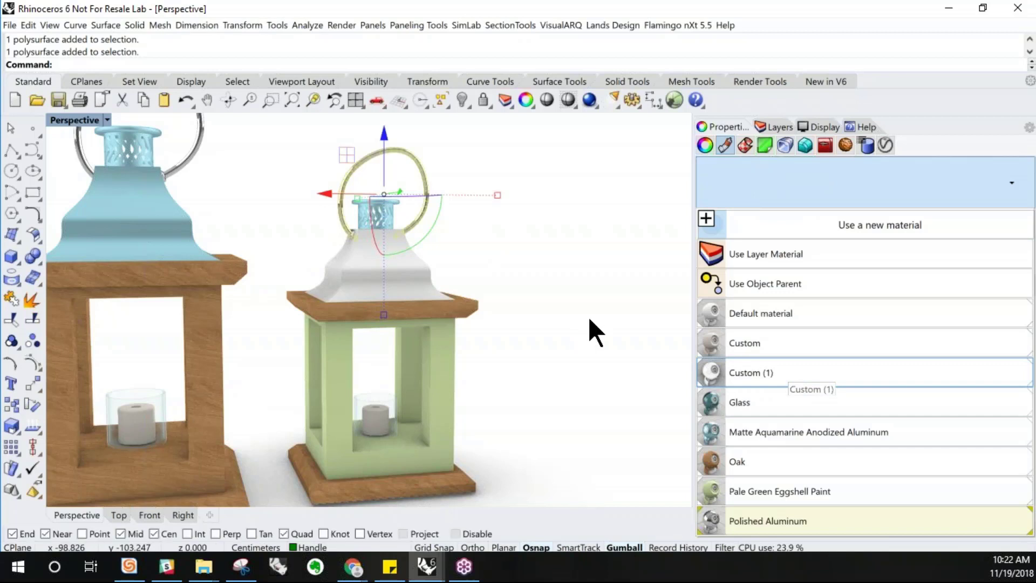
pyautogui.click(602, 309)
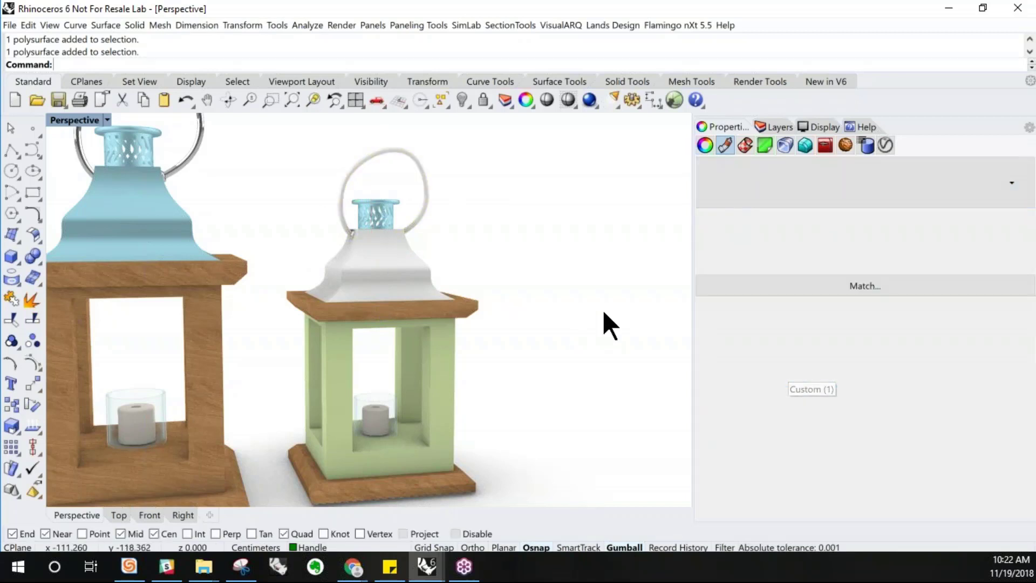
# Rename the Custom (1) material to white eggshell paint
pyautogui.click(427, 206)
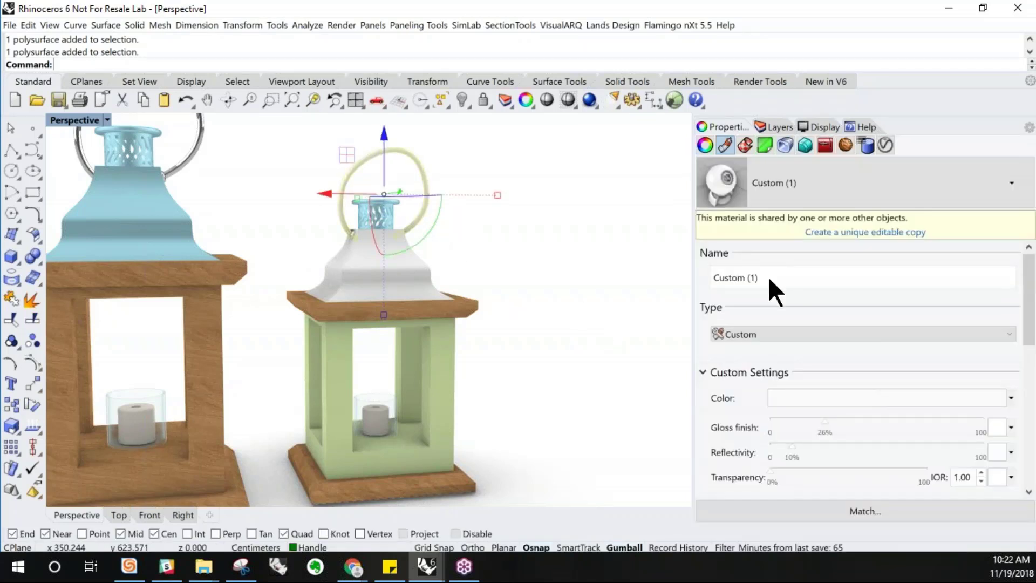
pyautogui.hotkey('ctrl', 'a')
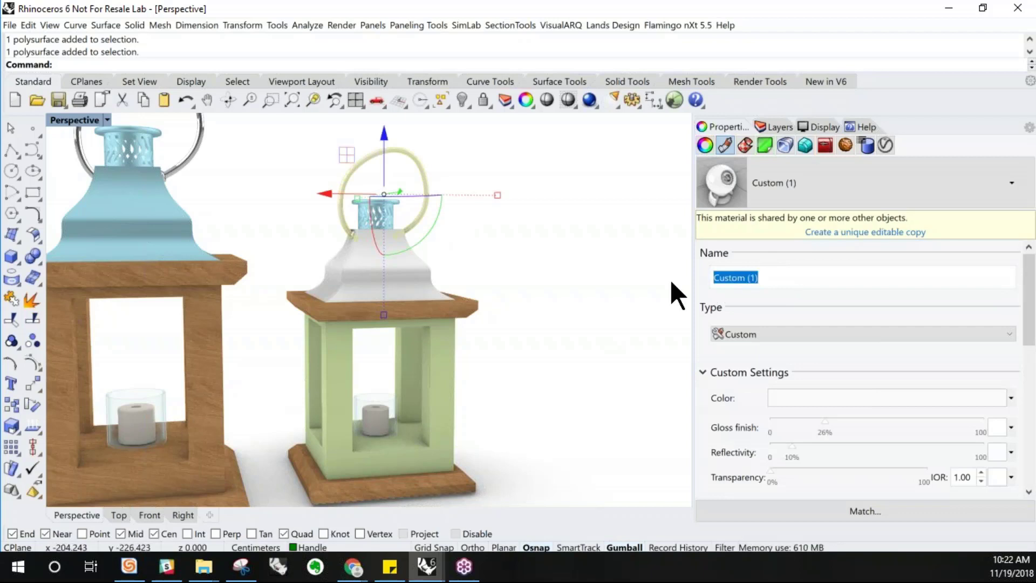
pyautogui.write('white eggshell')
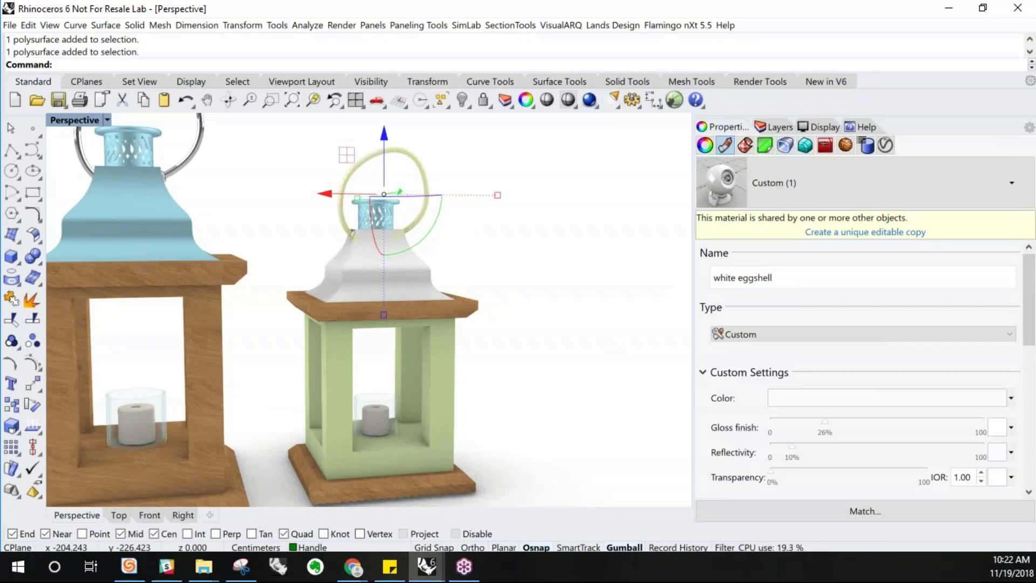
pyautogui.write('paint')
pyautogui.press('Return')
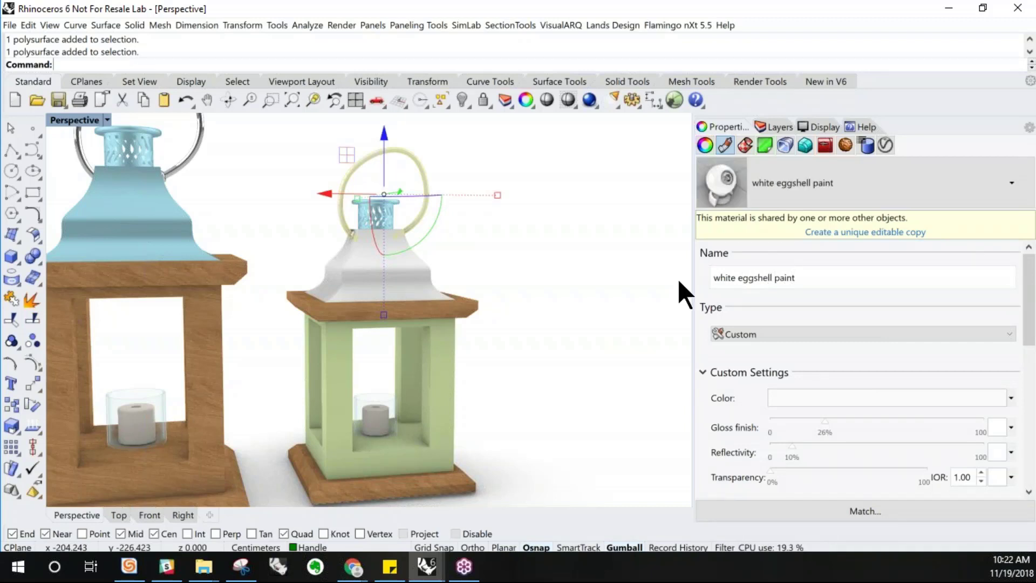
pyautogui.click(885, 171)
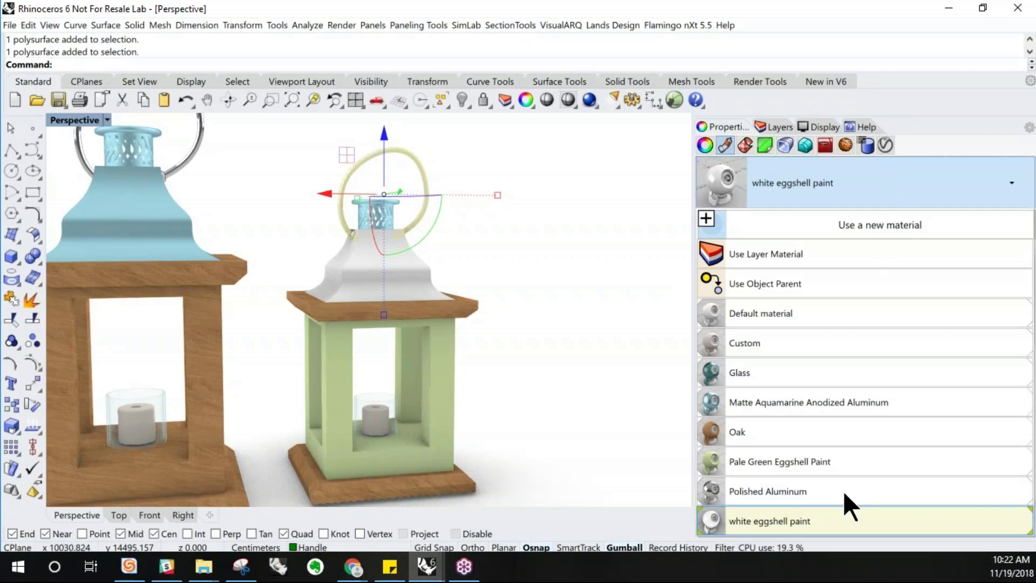
pyautogui.click(811, 509)
pyautogui.click(834, 190)
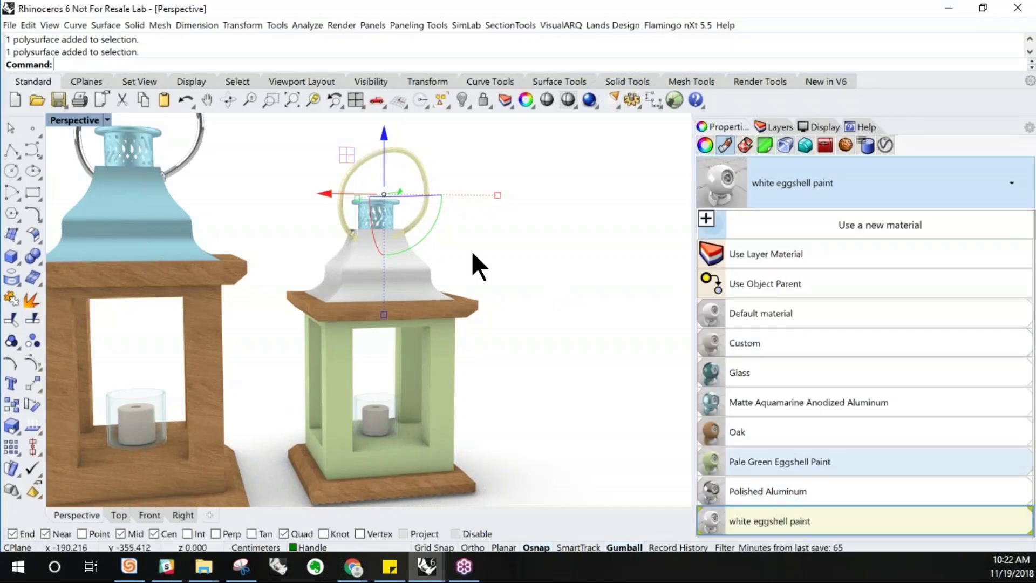
pyautogui.click(562, 273)
# Select the green lantern and duplicate it beside itself to make a third lantern
pyautogui.scroll(-2, 558, 271)
pyautogui.moveTo(502, 300); pyautogui.dragTo(496, 309, button='right')
pyautogui.scroll(-1, 351, 293)
pyautogui.moveTo(522, 455); pyautogui.dragTo(342, 152)
pyautogui.moveTo(340, 198); pyautogui.dragTo(339, 232, button='right')
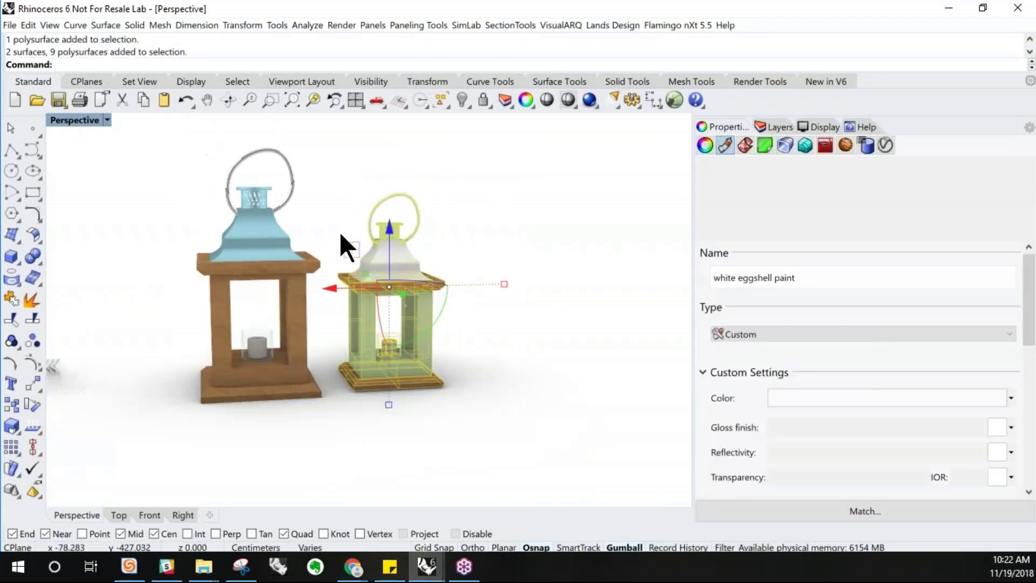
pyautogui.moveTo(344, 287)
pyautogui.mouseDown()
pyautogui.moveTo(491, 302)
pyautogui.moveTo(408, 303)
pyautogui.moveTo(523, 302)
pyautogui.mouseUp()
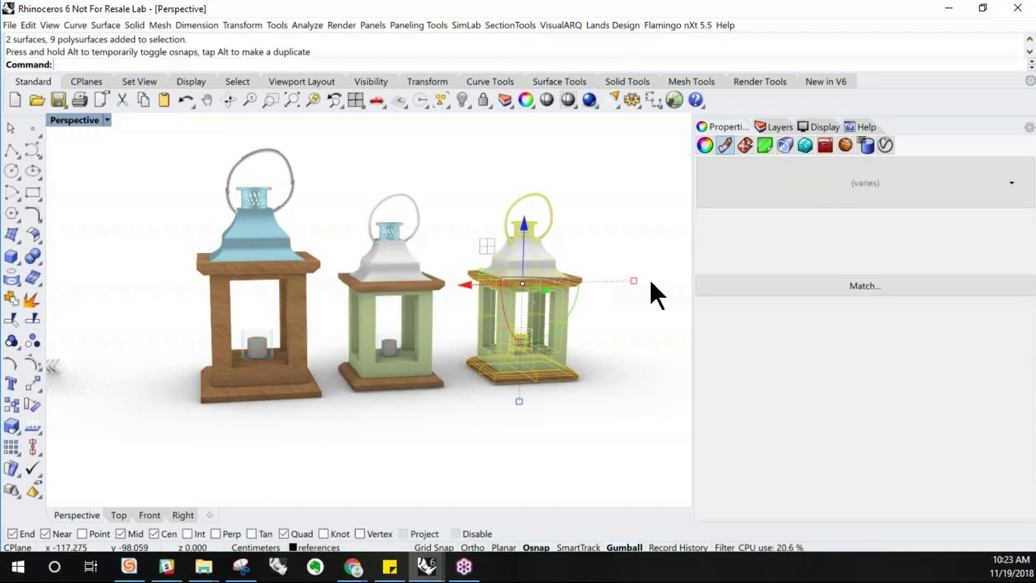
# Scale the third lantern down and position it next to the green one
pyautogui.moveTo(633, 281); pyautogui.dragTo(601, 284)
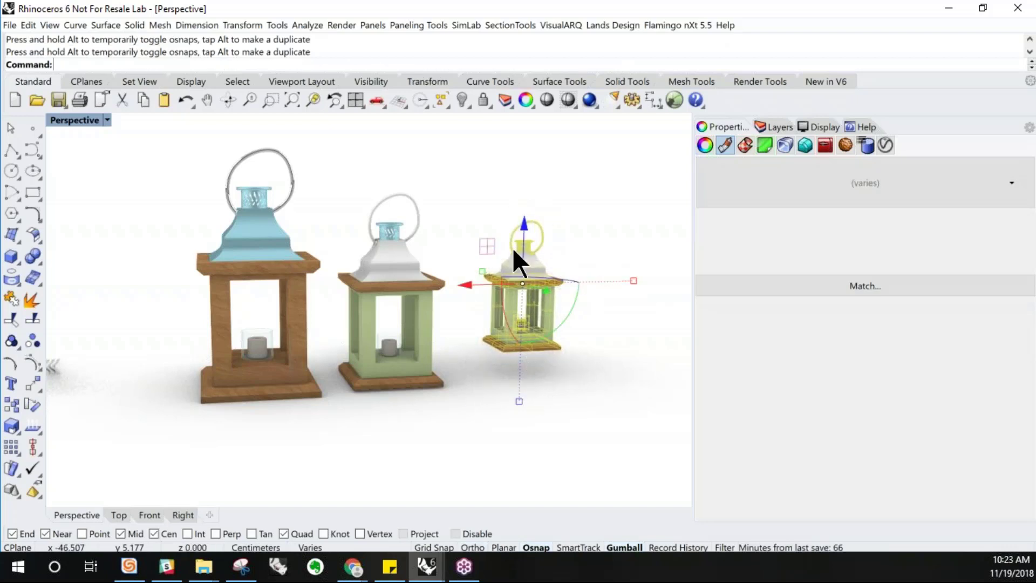
pyautogui.moveTo(527, 212); pyautogui.dragTo(483, 324)
pyautogui.click(643, 349)
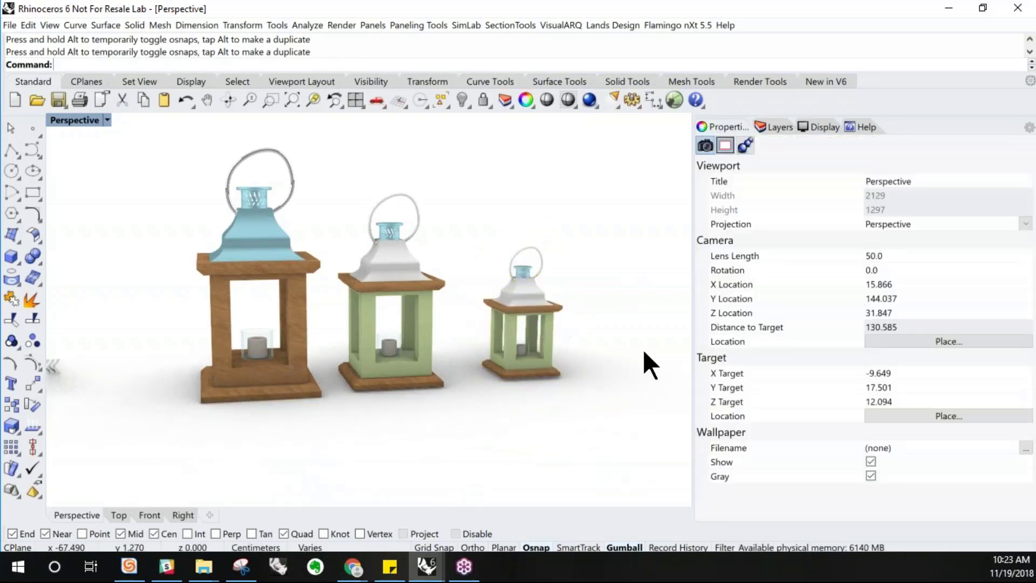
# Select the third lantern's body and start importing an object material from the material library
pyautogui.scroll(4, 643, 349)
pyautogui.scroll(3, 525, 329)
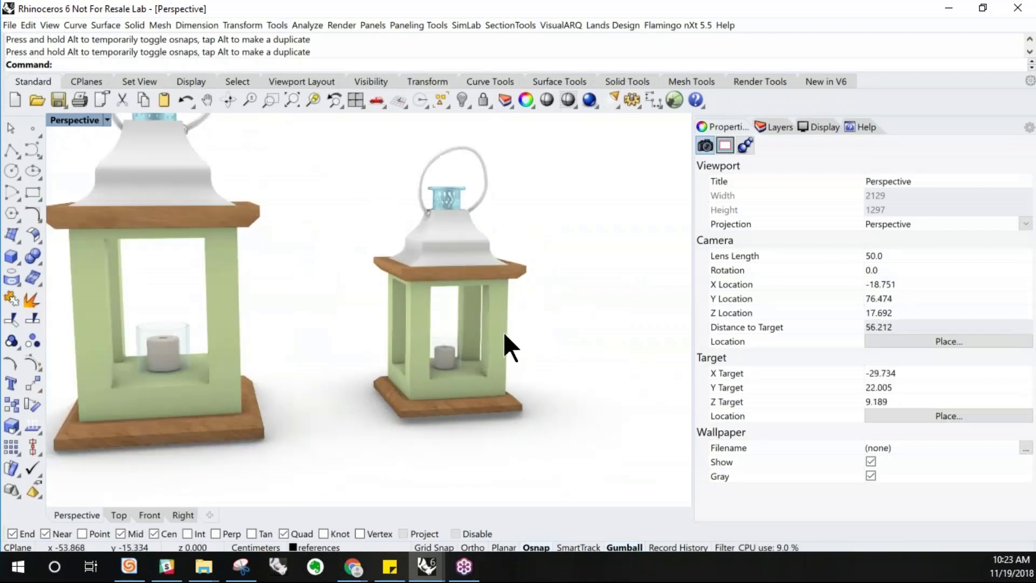
pyautogui.click(502, 333)
pyautogui.click(826, 198)
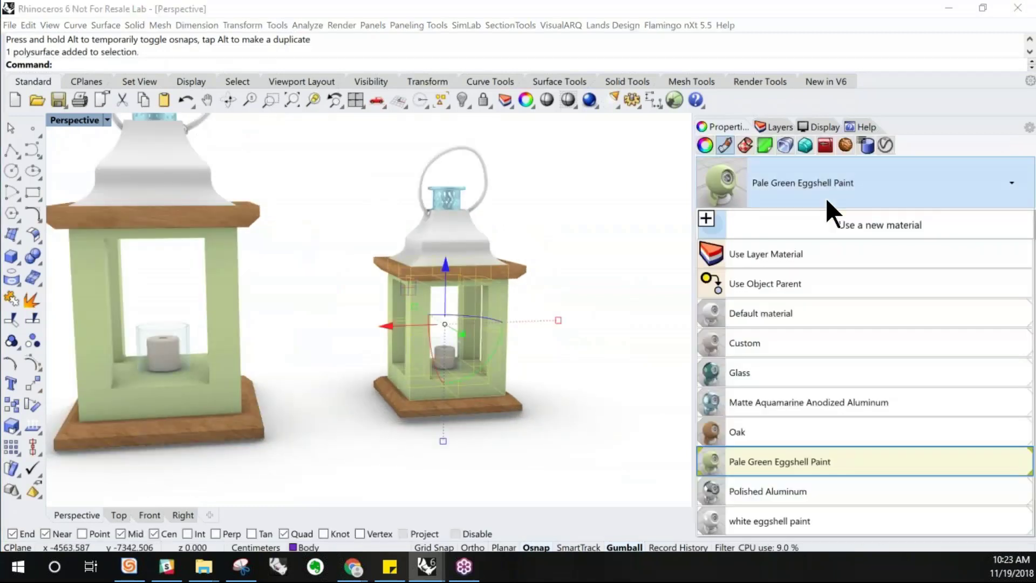
pyautogui.click(815, 213)
pyautogui.click(611, 265)
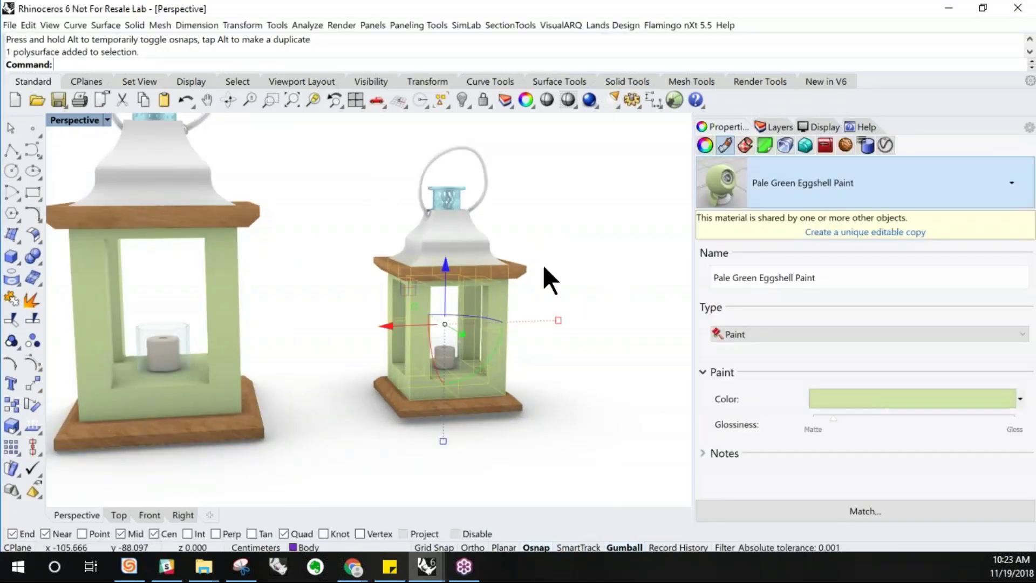
pyautogui.click(488, 307)
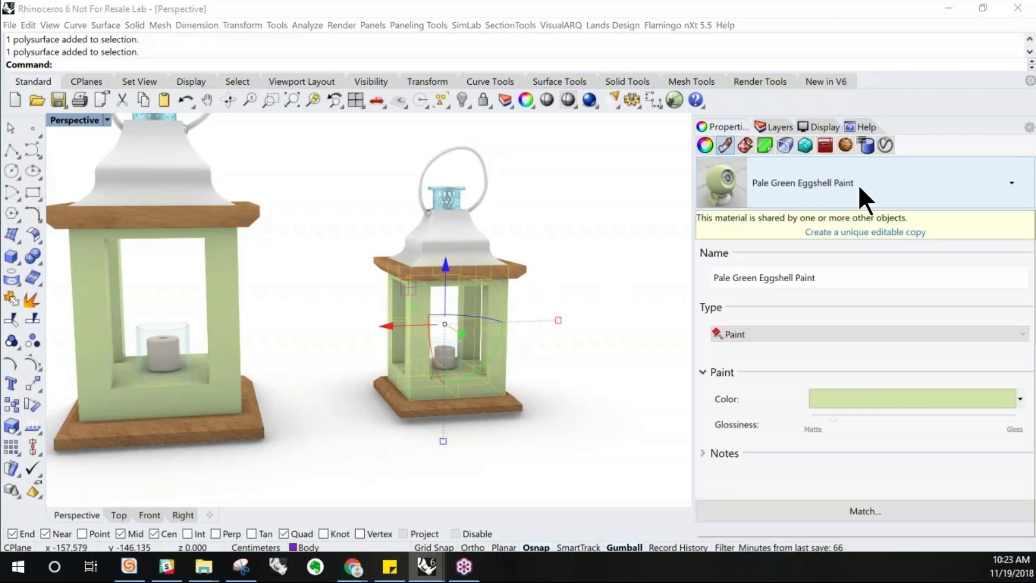
pyautogui.click(858, 185)
pyautogui.click(807, 219)
pyautogui.click(836, 251)
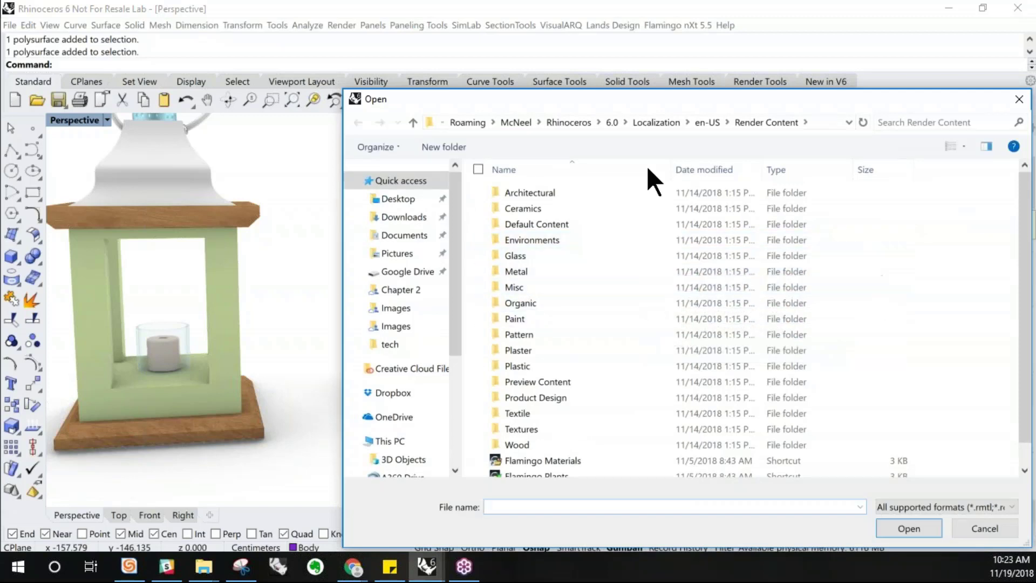
# Open the Paint Satin library folder and show its materials as large icons
pyautogui.moveTo(649, 101)
pyautogui.mouseDown()
pyautogui.moveTo(853, 307)
pyautogui.moveTo(694, 92)
pyautogui.moveTo(659, 88)
pyautogui.moveTo(664, 110)
pyautogui.mouseUp()
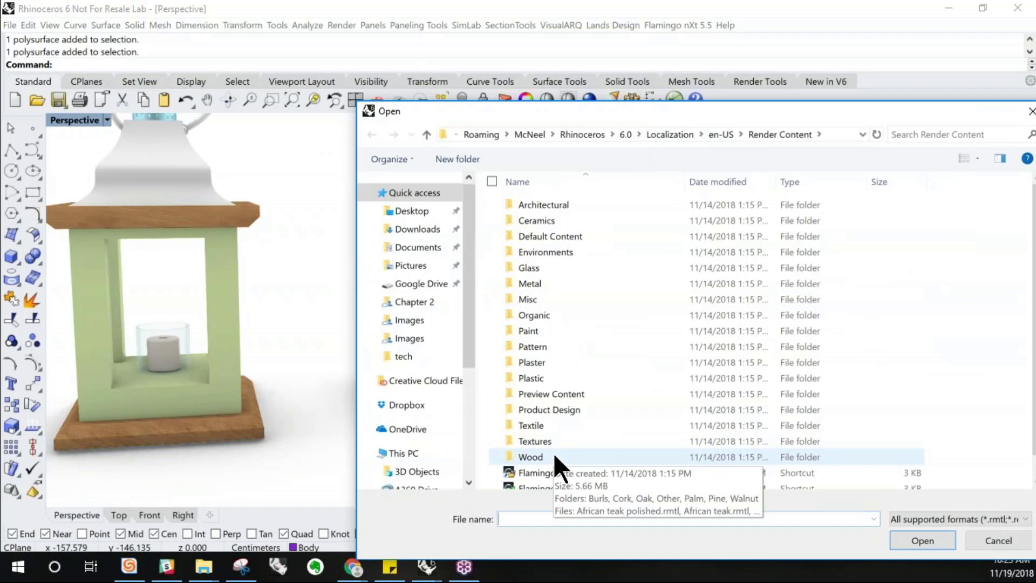
pyautogui.click(559, 331)
pyautogui.doubleClick(559, 330)
pyautogui.doubleClick(550, 250)
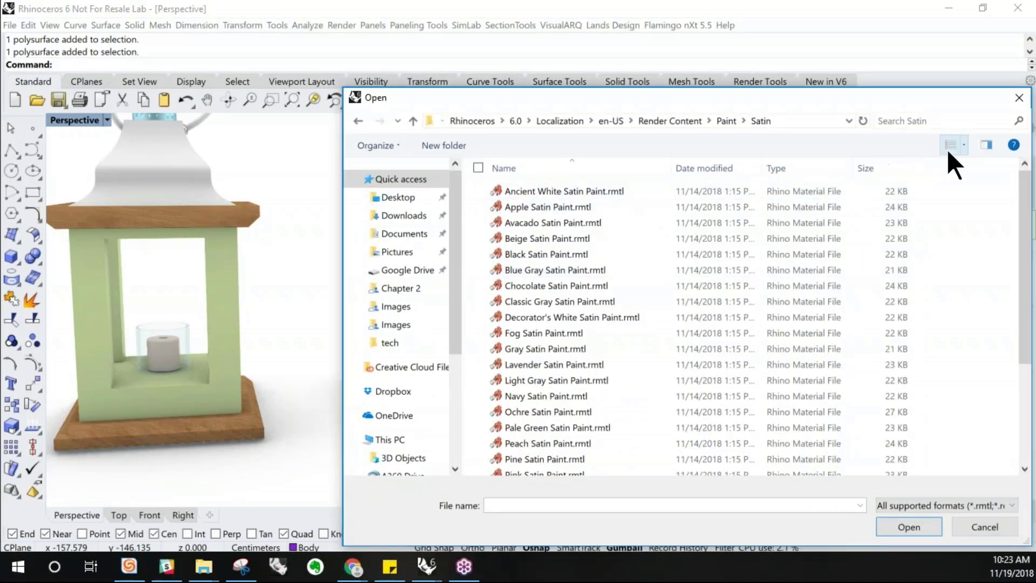
pyautogui.click(964, 144)
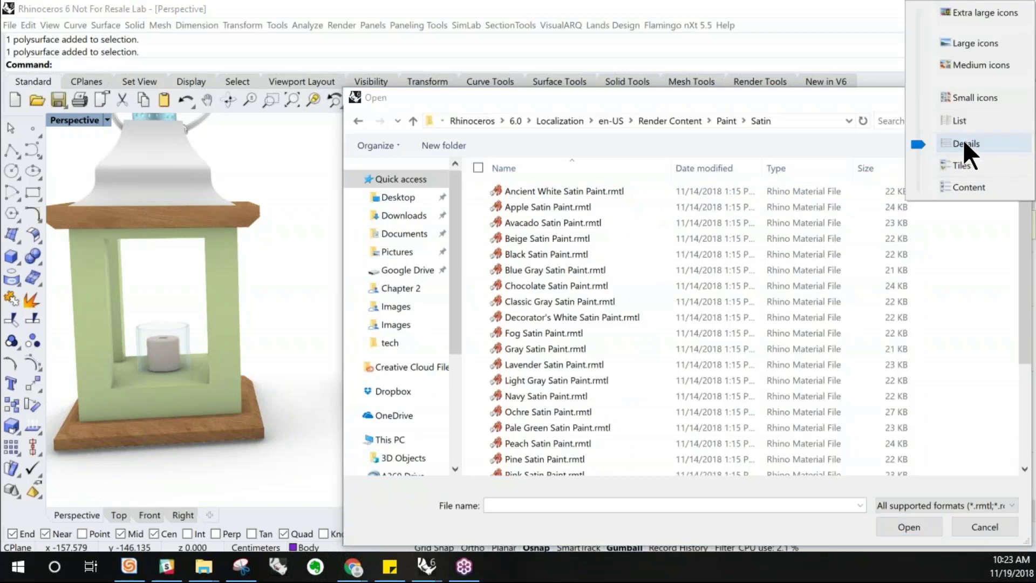
pyautogui.click(972, 43)
# Import the Salmon Gloss Paint material from the Paint Gloss library folder onto the third lantern's body
pyautogui.scroll(-3, 806, 235)
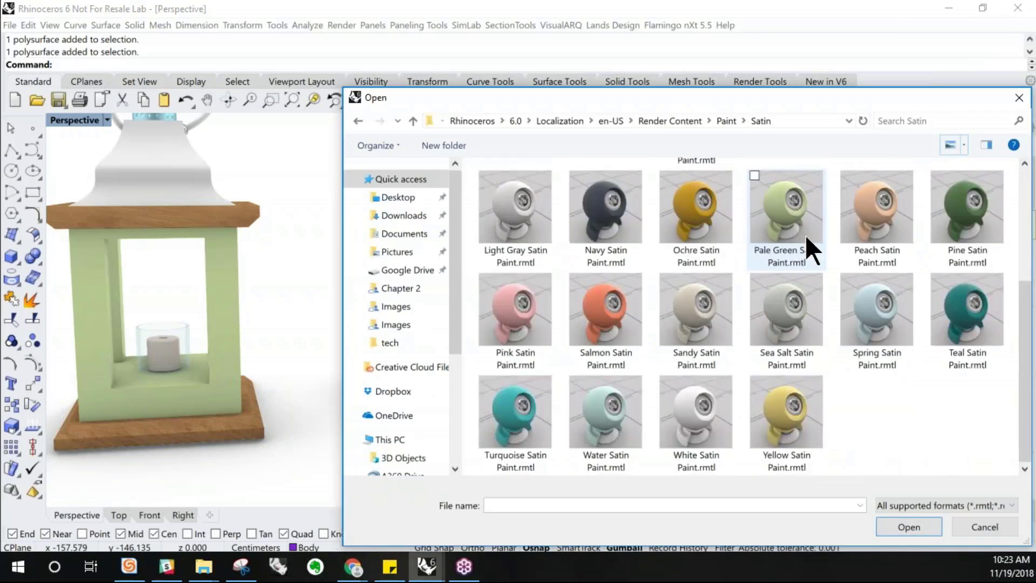
pyautogui.scroll(3, 805, 241)
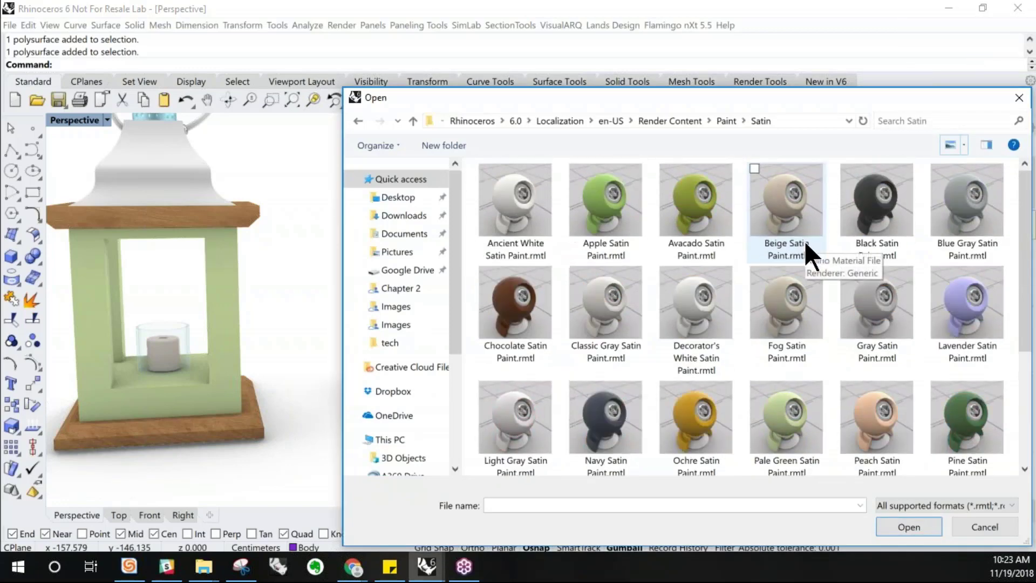
pyautogui.click(727, 120)
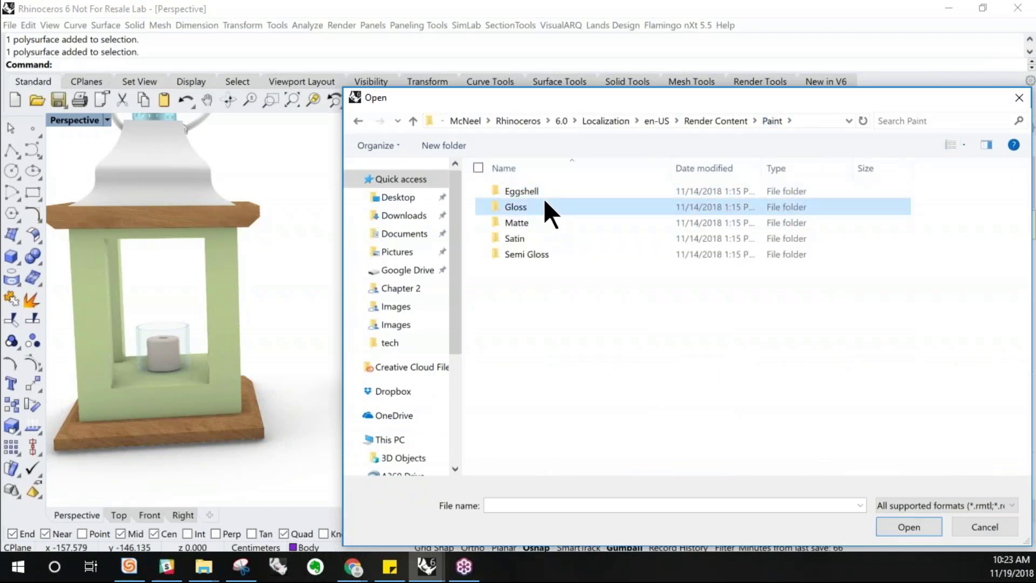
pyautogui.doubleClick(545, 204)
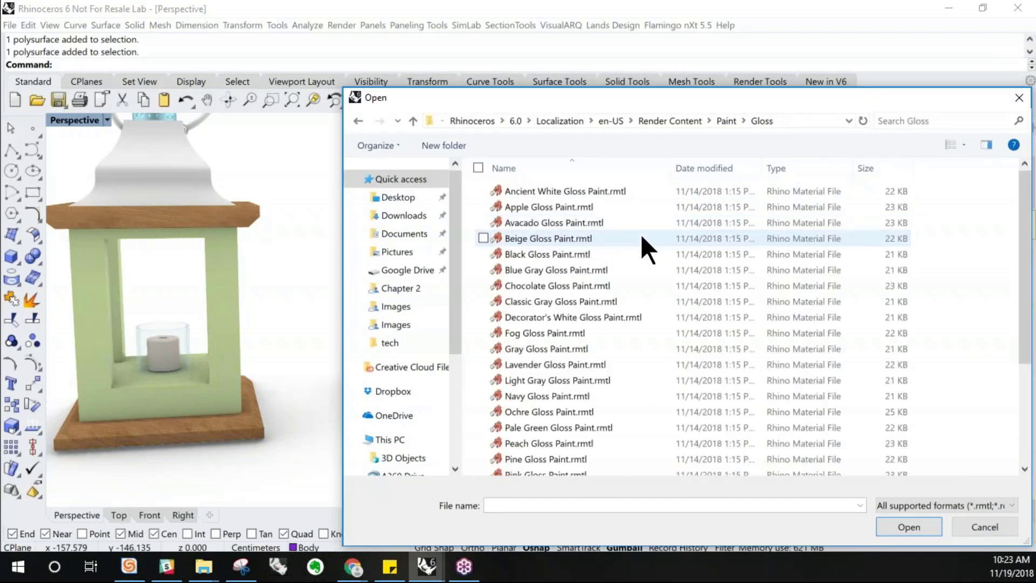
pyautogui.click(963, 143)
pyautogui.click(967, 43)
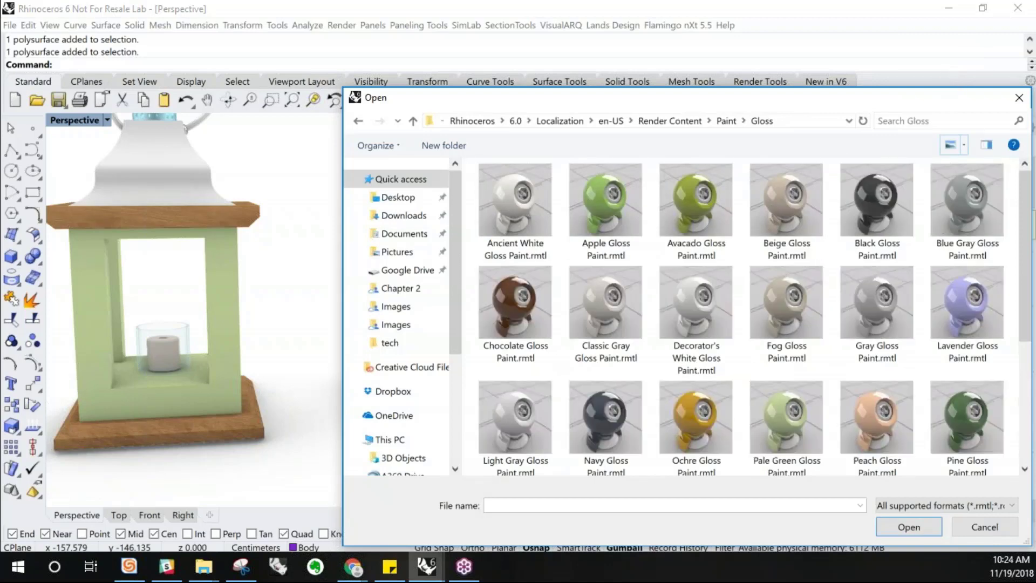
pyautogui.scroll(-3, 795, 258)
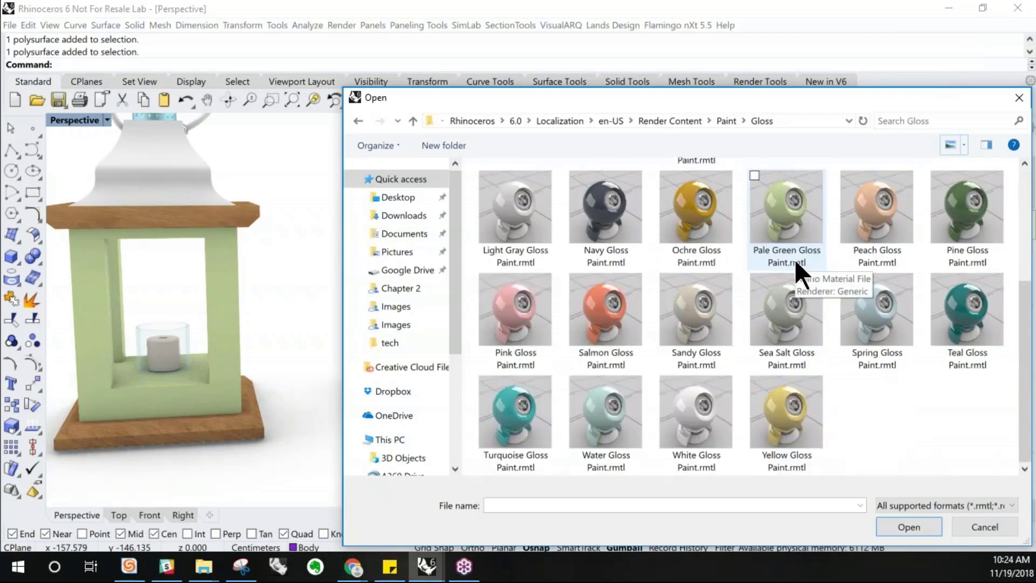
pyautogui.click(575, 334)
pyautogui.click(926, 526)
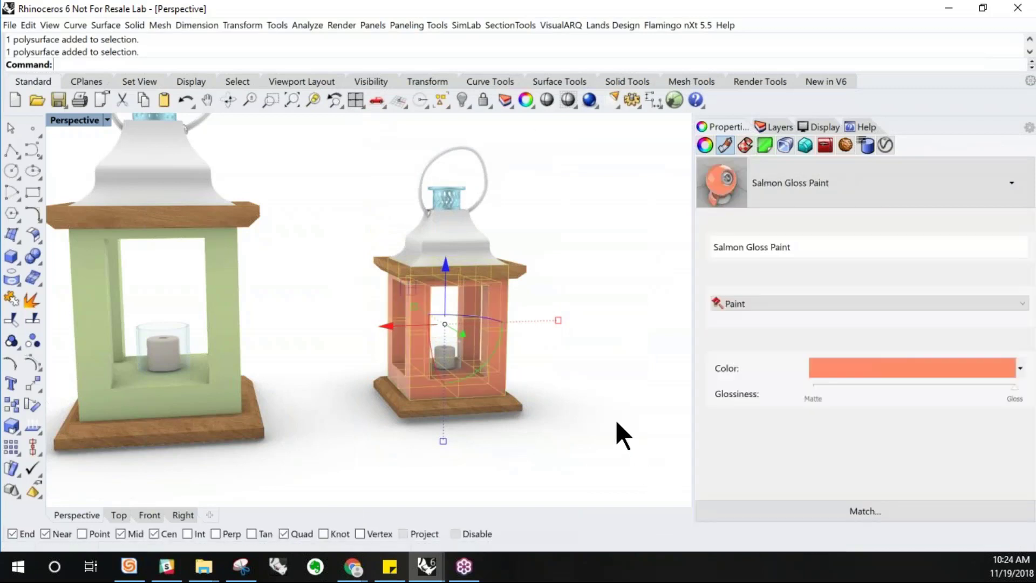
# Select the third lantern's roof and assign it the Oak material
pyautogui.press('Escape')
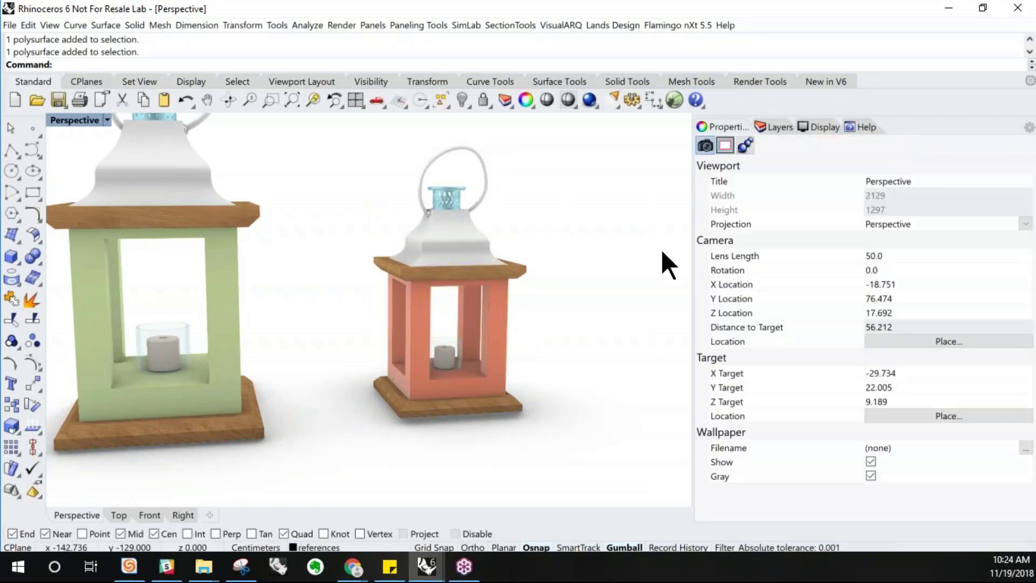
pyautogui.click(464, 241)
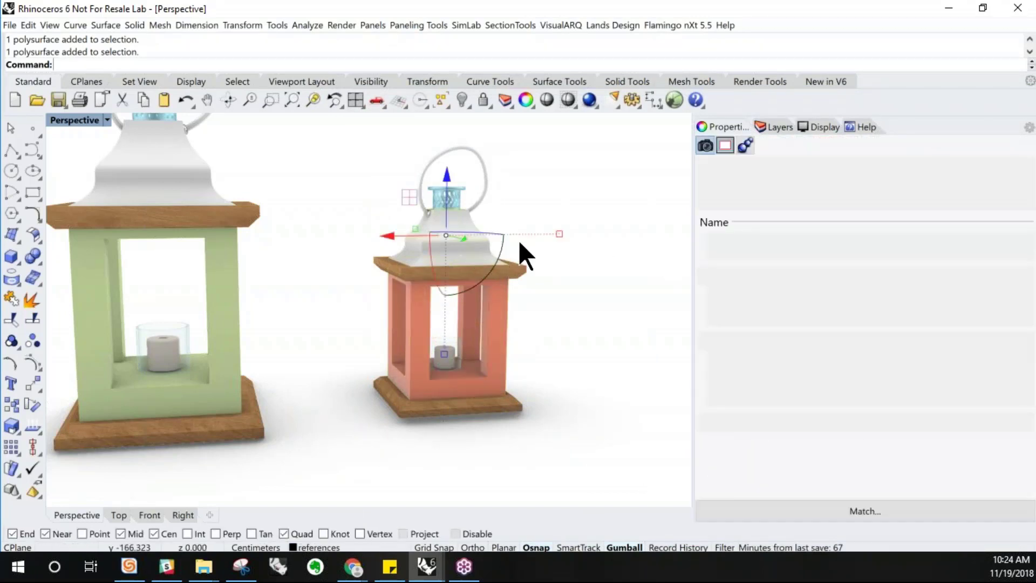
pyautogui.click(810, 195)
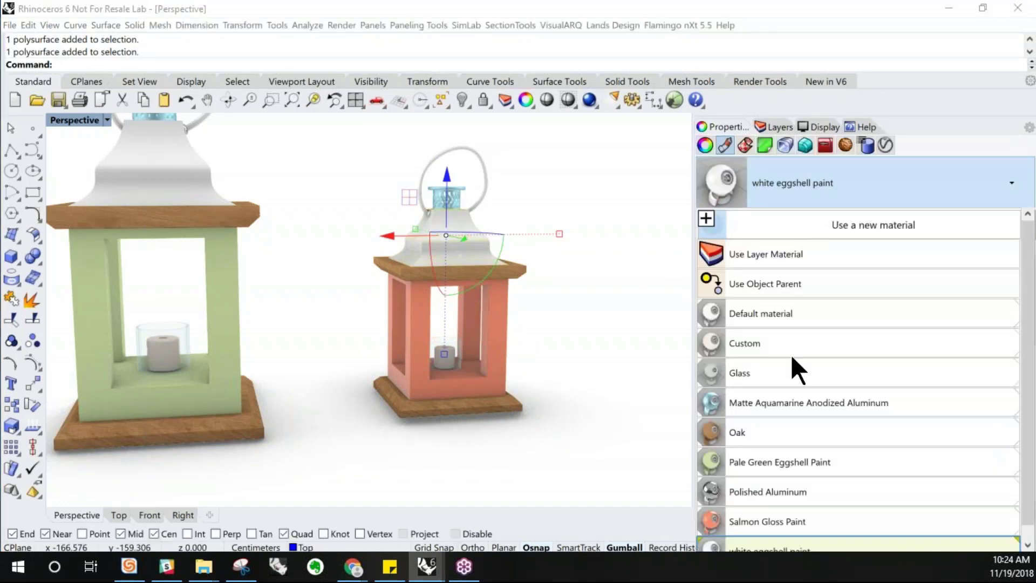
pyautogui.click(610, 376)
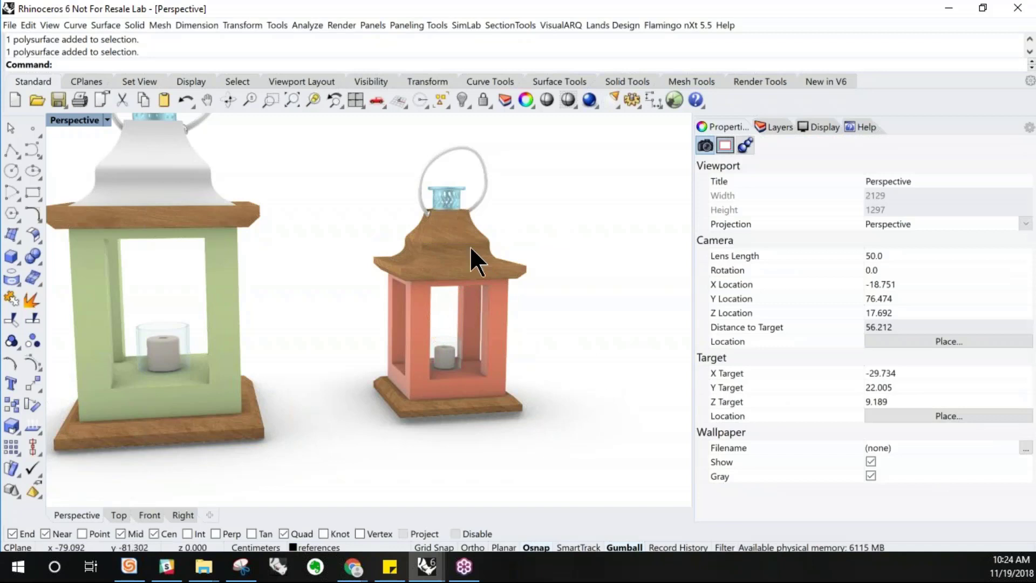
pyautogui.click(449, 194)
pyautogui.moveTo(462, 174); pyautogui.dragTo(449, 192)
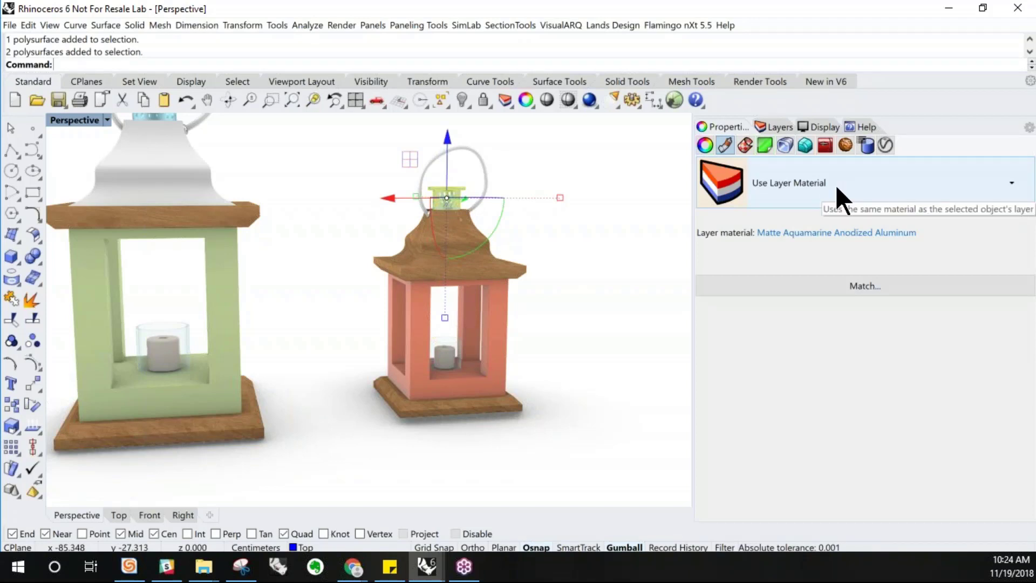
pyautogui.click(835, 184)
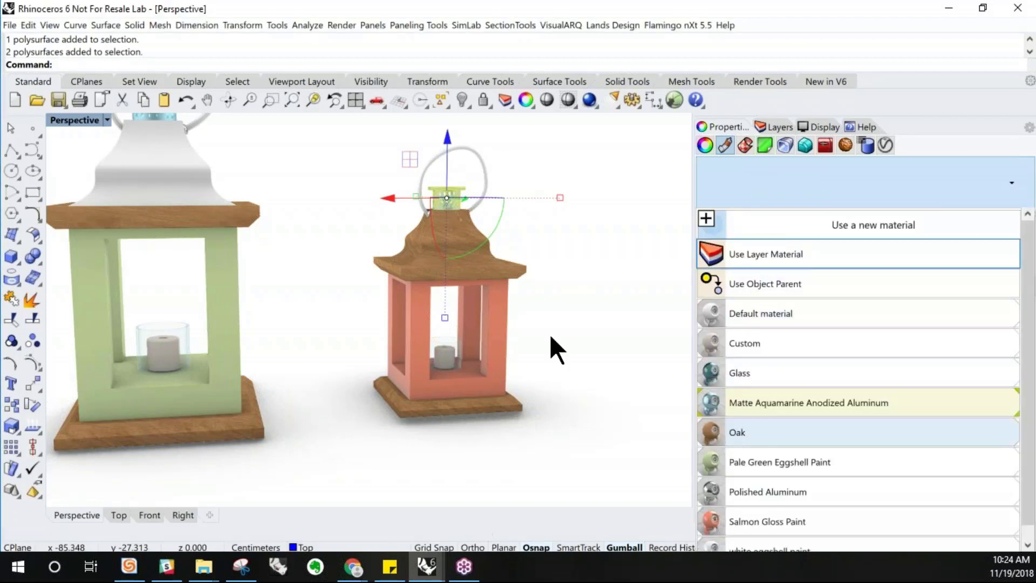
pyautogui.click(583, 336)
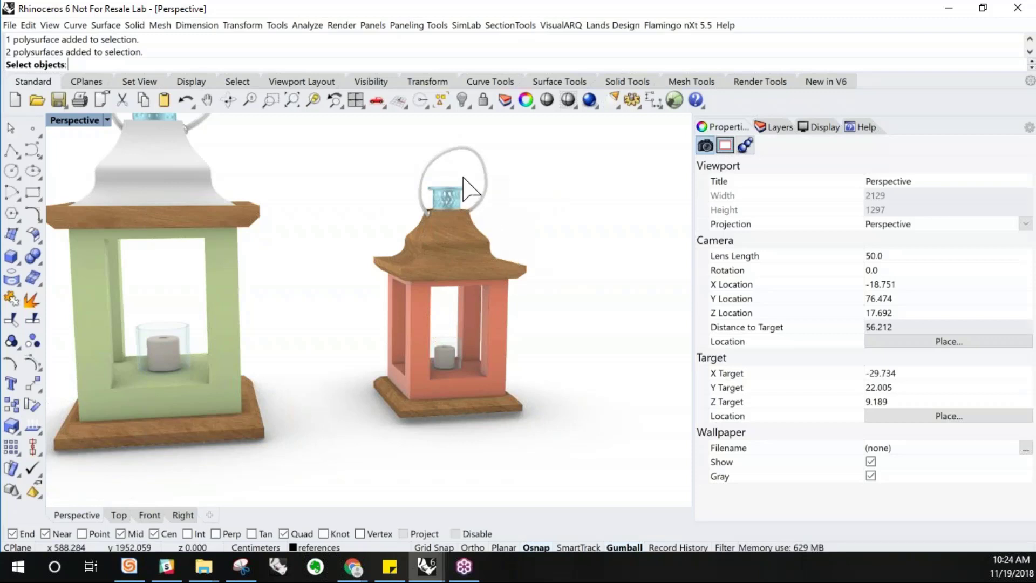
# Select the third lantern's top cap pieces and assign them the Oak material
pyautogui.moveTo(462, 173); pyautogui.dragTo(436, 207)
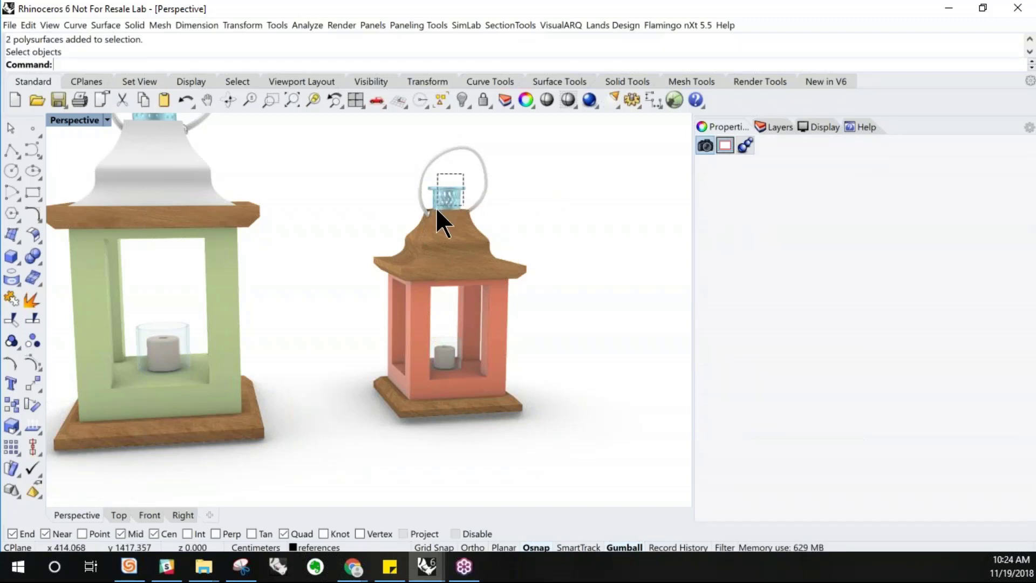
pyautogui.click(844, 183)
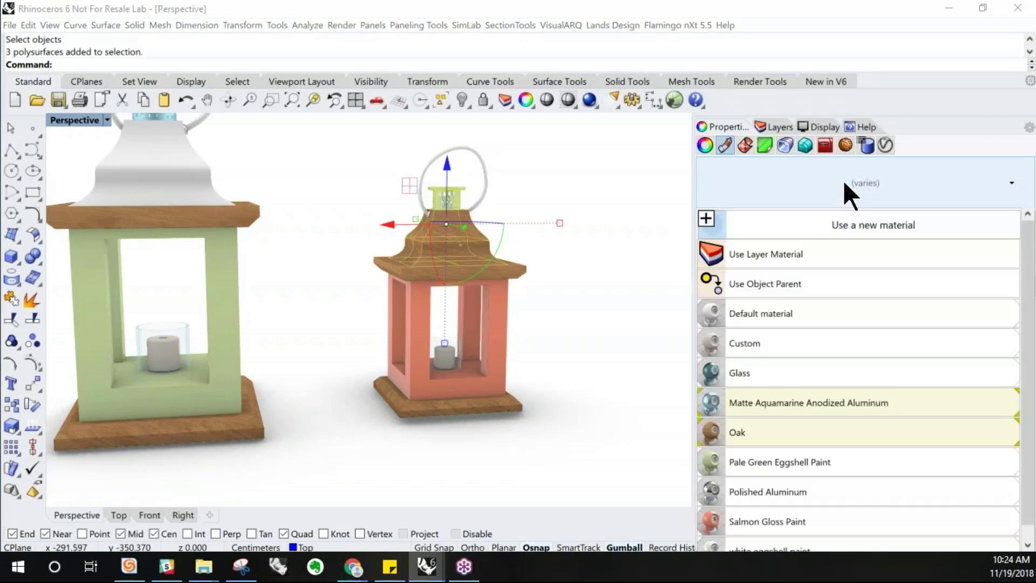
pyautogui.click(768, 433)
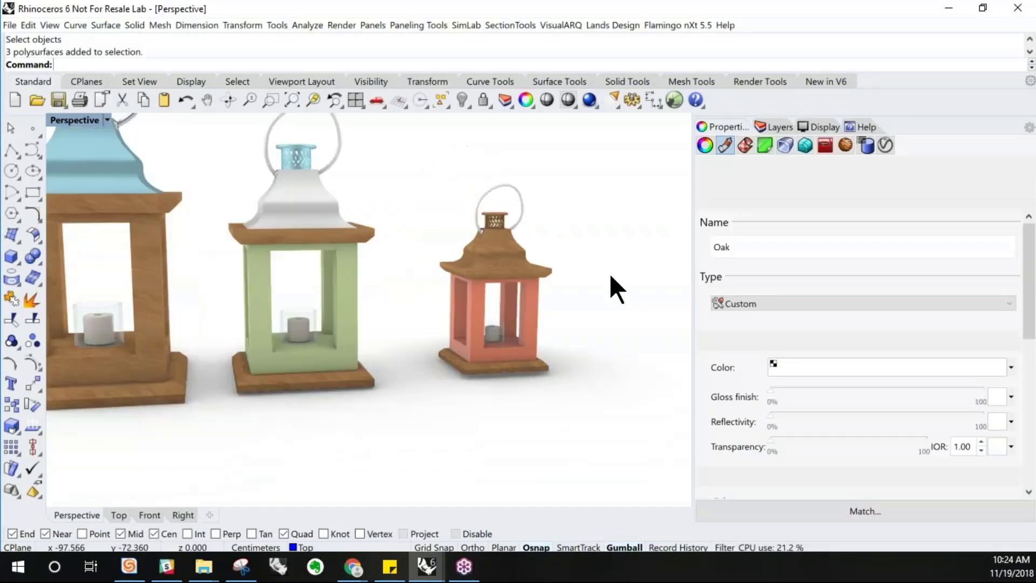
# Select the whole third lantern and move it closer beside the green lantern
pyautogui.moveTo(610, 273); pyautogui.dragTo(573, 268, button='right')
pyautogui.scroll(-2, 554, 337)
pyautogui.click(572, 268)
pyautogui.scroll(4, 572, 268)
pyautogui.moveTo(544, 322); pyautogui.dragTo(544, 328, button='right')
pyautogui.moveTo(554, 416); pyautogui.dragTo(437, 189)
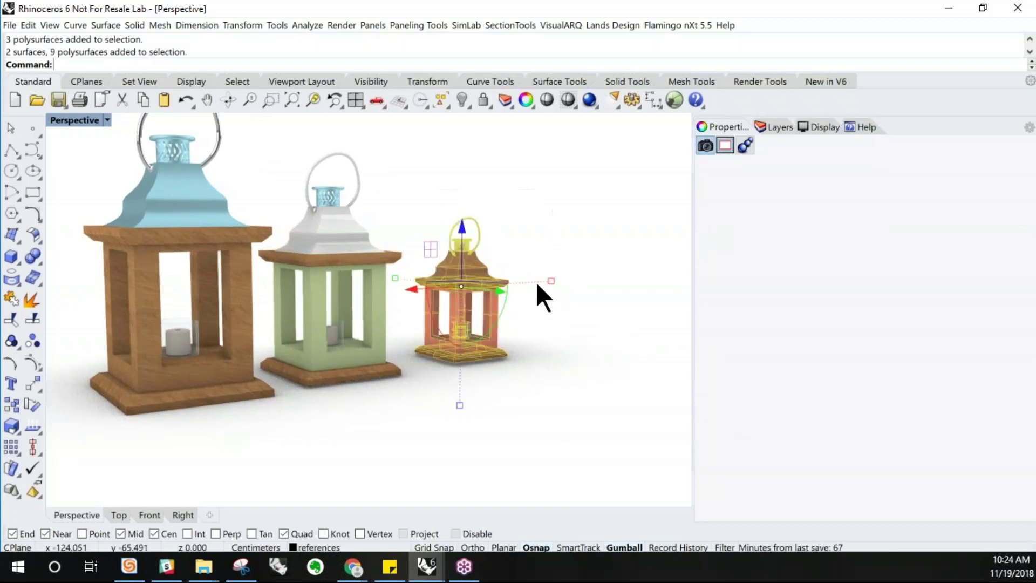
pyautogui.moveTo(442, 331); pyautogui.dragTo(500, 316, button='right')
pyautogui.moveTo(491, 283); pyautogui.dragTo(444, 283)
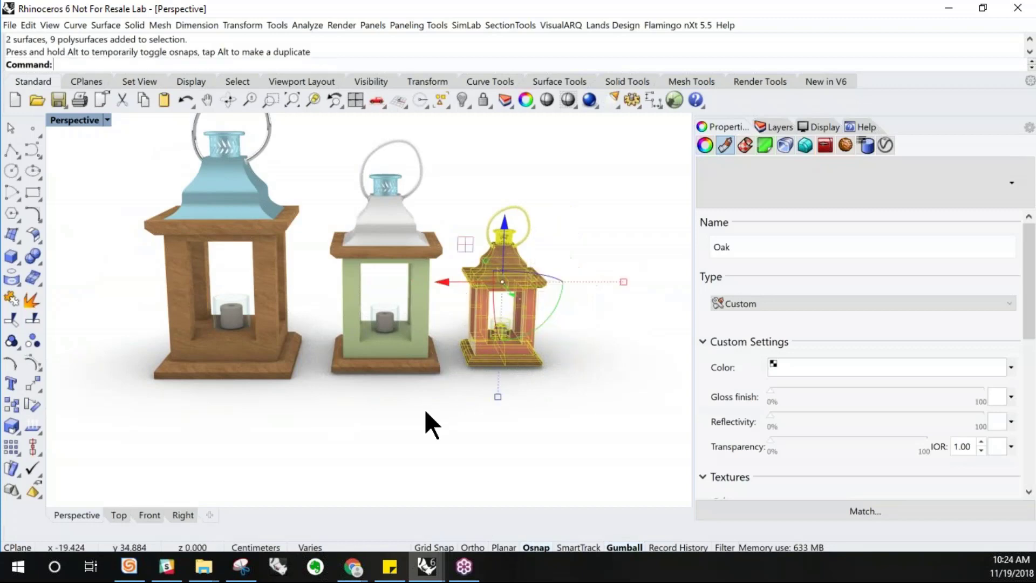
# Move the third lantern farther to the right, then undo that move
pyautogui.click(424, 409)
pyautogui.moveTo(409, 350); pyautogui.dragTo(435, 422)
pyautogui.scroll(-2, 322, 446)
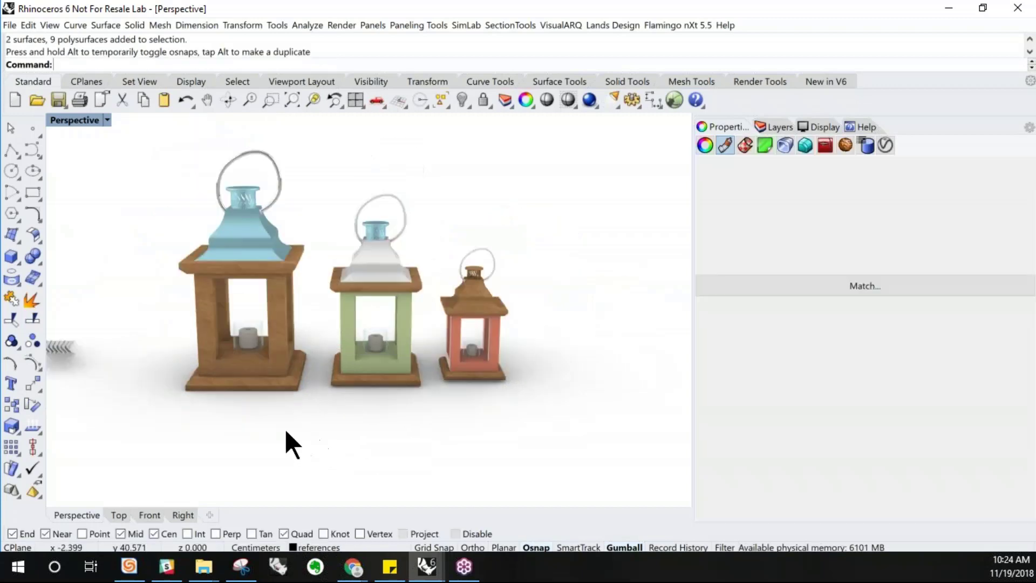
pyautogui.moveTo(216, 176); pyautogui.dragTo(217, 183)
pyautogui.moveTo(277, 333); pyautogui.dragTo(264, 222, button='right')
pyautogui.moveTo(265, 225); pyautogui.dragTo(276, 234)
pyautogui.click(351, 368)
pyautogui.moveTo(459, 420); pyautogui.dragTo(427, 370, button='right')
pyautogui.moveTo(495, 400); pyautogui.dragTo(438, 219)
pyautogui.scroll(3, 443, 305)
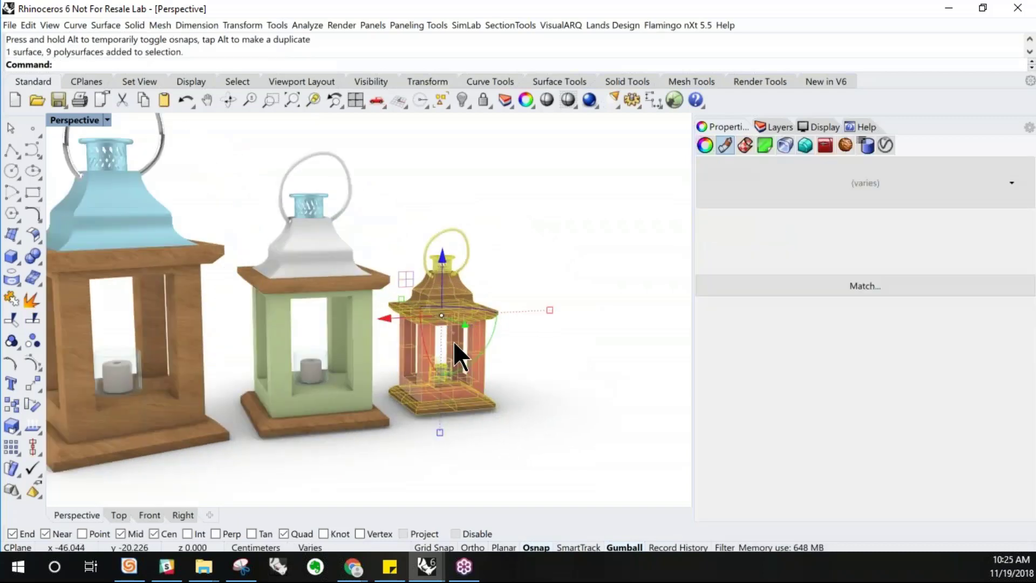
pyautogui.moveTo(457, 303); pyautogui.dragTo(565, 335)
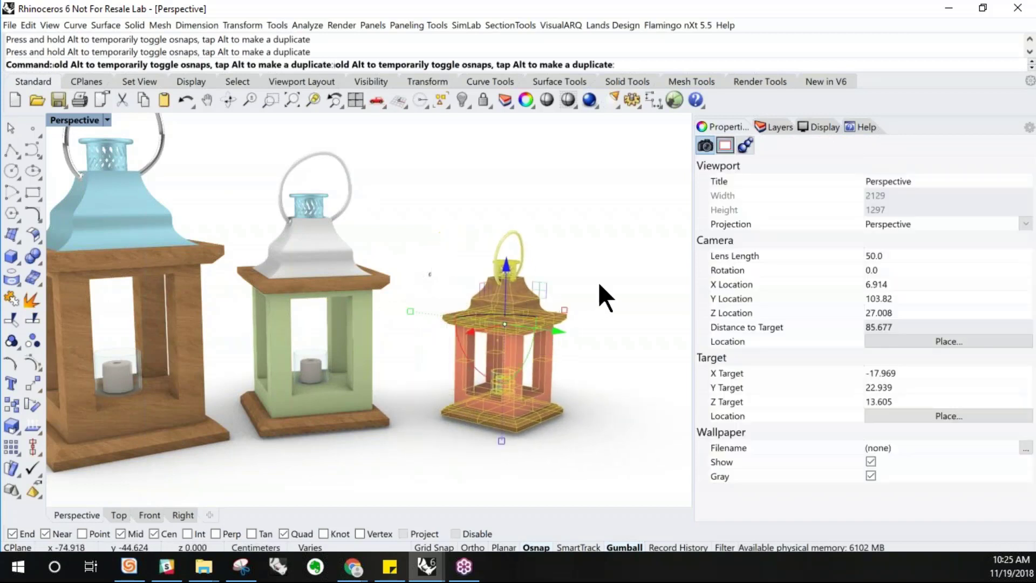
pyautogui.click(594, 284)
pyautogui.scroll(-4, 583, 286)
pyautogui.moveTo(556, 301); pyautogui.dragTo(512, 297, button='right')
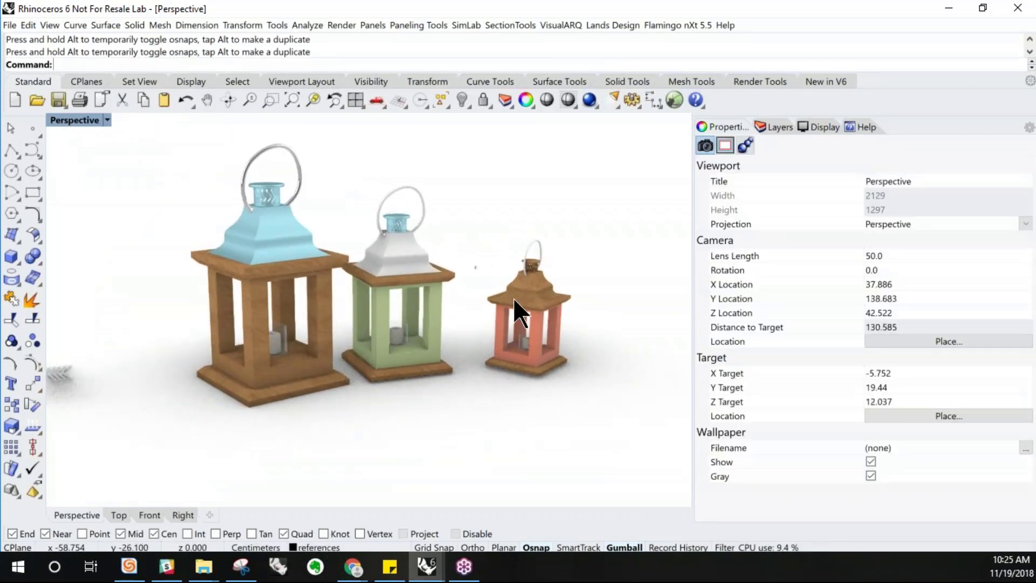
pyautogui.hotkey('ctrl', 'z')
# Reselect the third lantern and nudge it into its final position beside the green lantern
pyautogui.moveTo(580, 420); pyautogui.dragTo(609, 448, button='right')
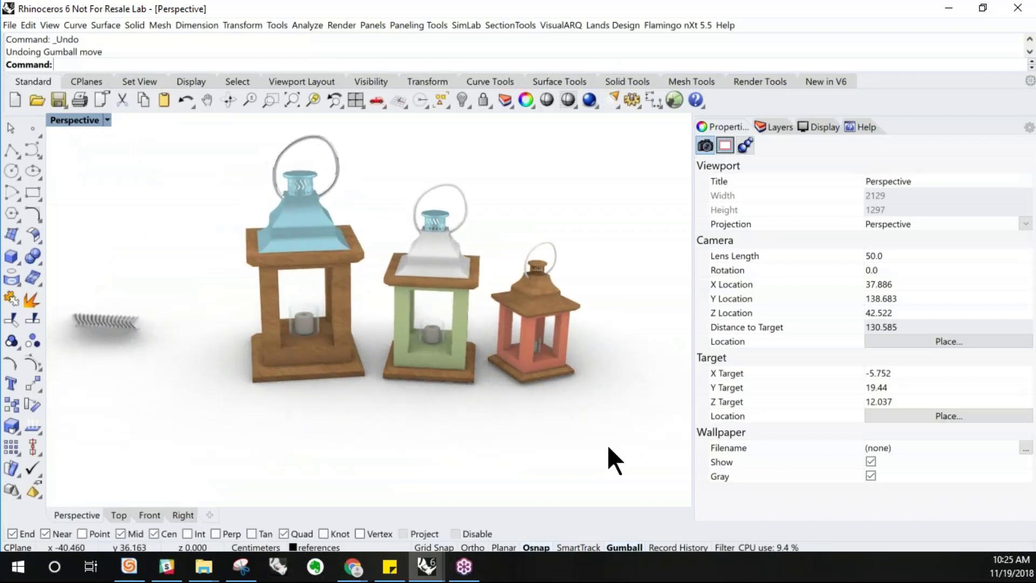
pyautogui.moveTo(486, 205); pyautogui.dragTo(491, 203)
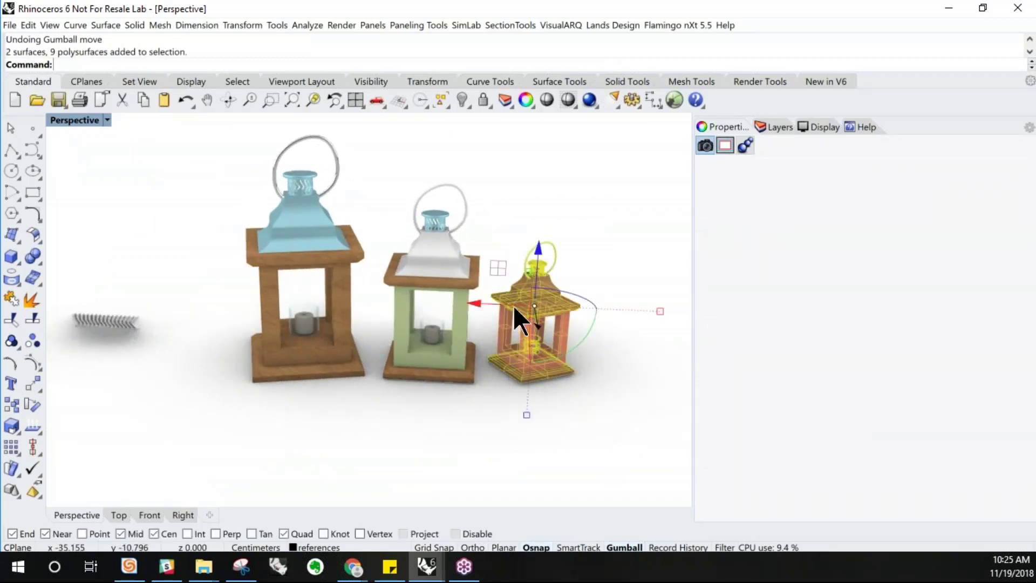
pyautogui.moveTo(542, 329); pyautogui.dragTo(542, 374)
pyautogui.moveTo(516, 354); pyautogui.dragTo(604, 324, button='right')
pyautogui.moveTo(608, 331); pyautogui.dragTo(534, 313)
pyautogui.click(586, 251)
# Open the Rhino Options dialog at the document's Render settings page
pyautogui.moveTo(317, 411); pyautogui.dragTo(423, 333, button='right')
pyautogui.scroll(2, 425, 334)
pyautogui.moveTo(429, 346); pyautogui.dragTo(212, 242, button='right')
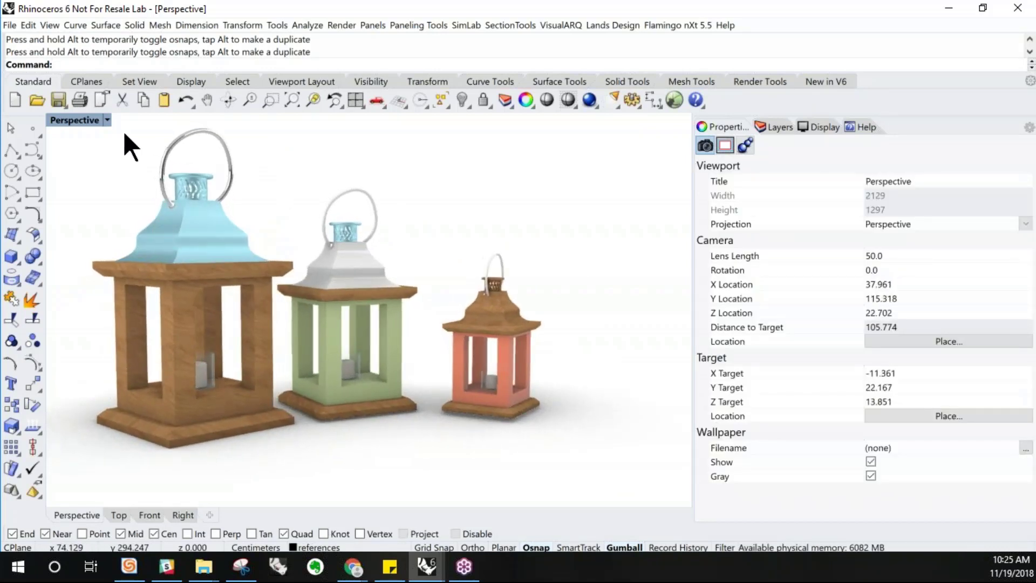
pyautogui.scroll(2, 125, 135)
pyautogui.scroll(-2, 137, 147)
pyautogui.scroll(-2, 356, 267)
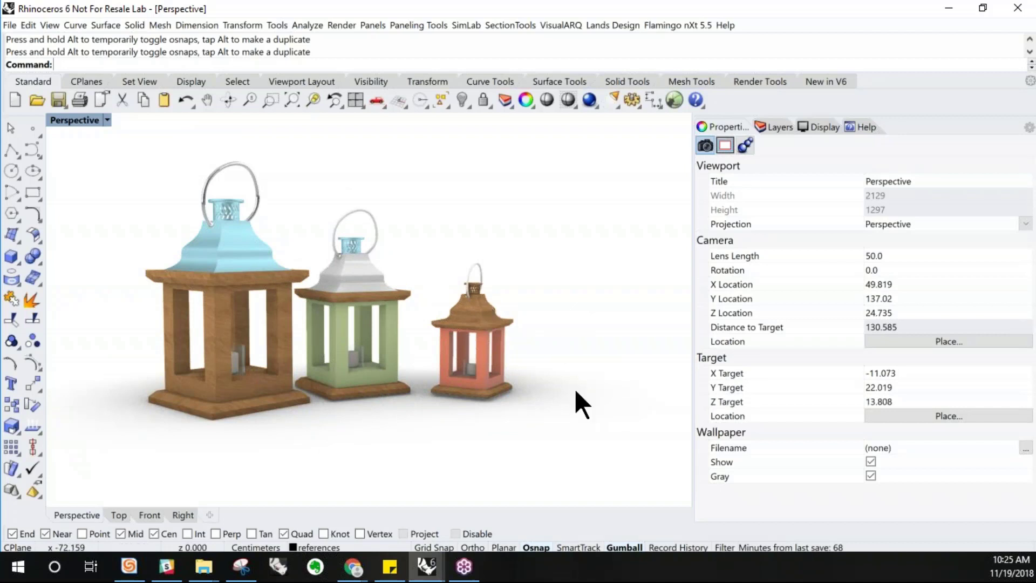
pyautogui.click(619, 107)
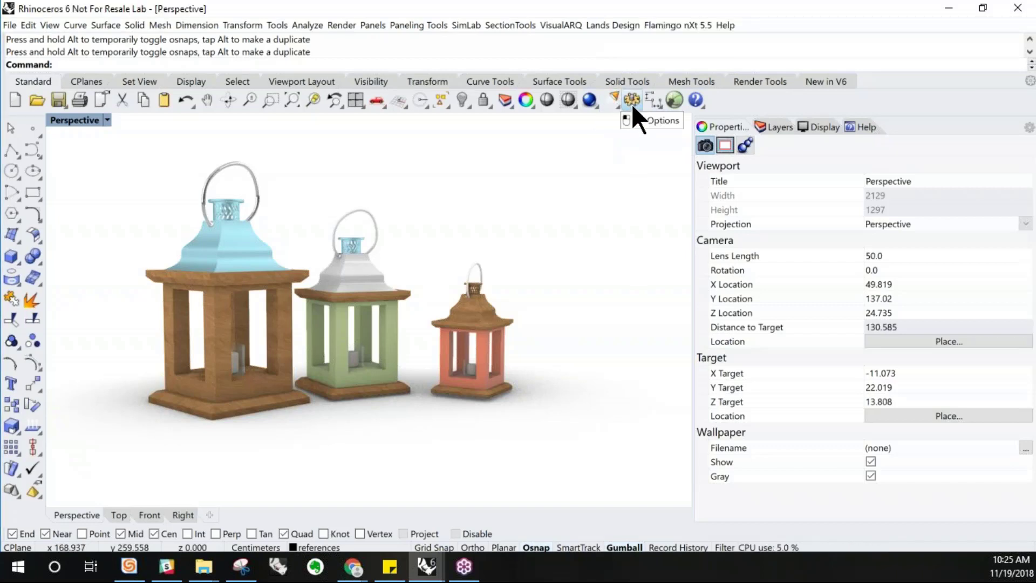
pyautogui.click(632, 101)
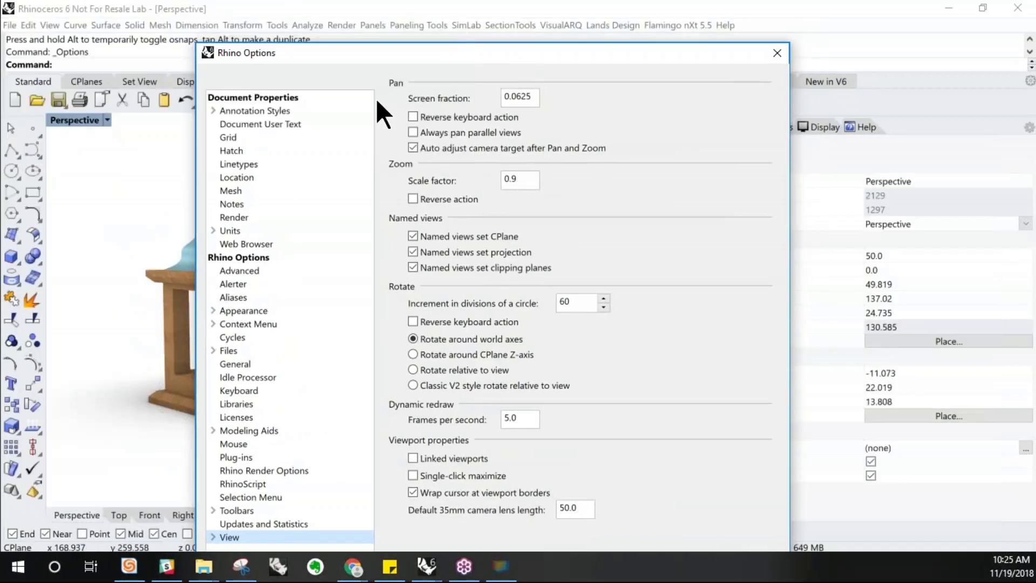
pyautogui.click(227, 215)
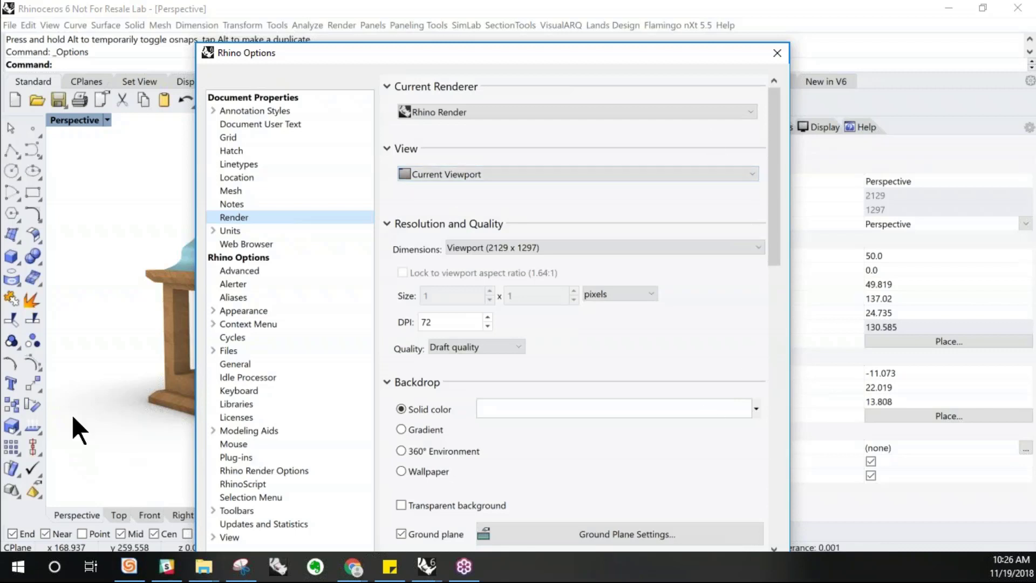
# Inspect the document's render settings for view, resolution and quality, and backdrop
pyautogui.click(583, 173)
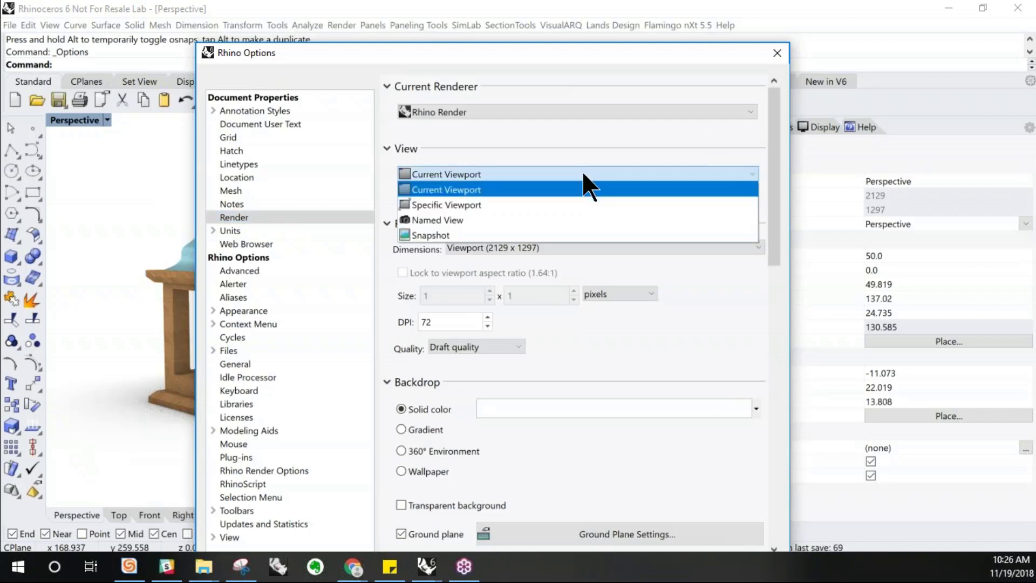
pyautogui.click(583, 174)
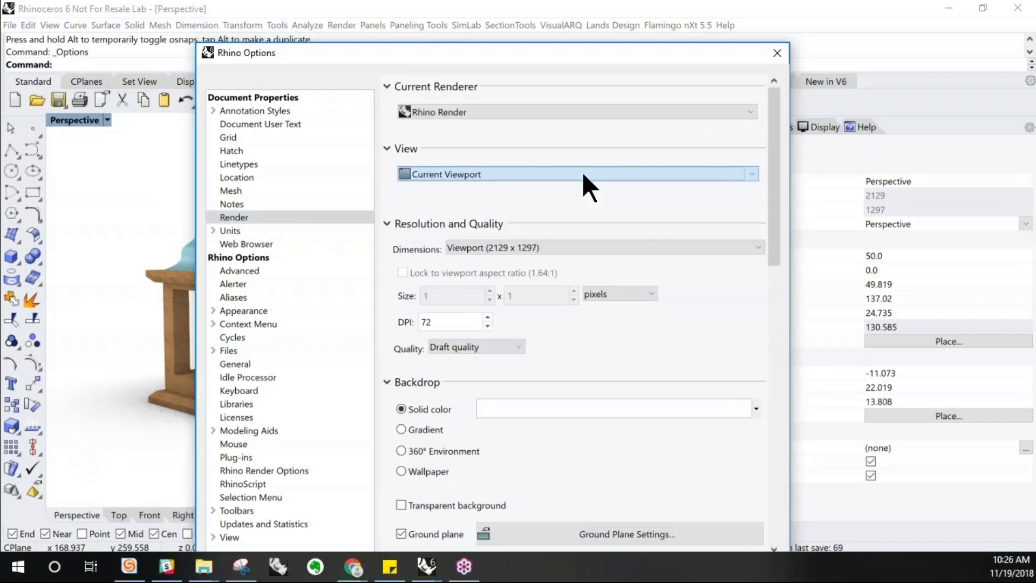
pyautogui.click(502, 246)
pyautogui.click(528, 252)
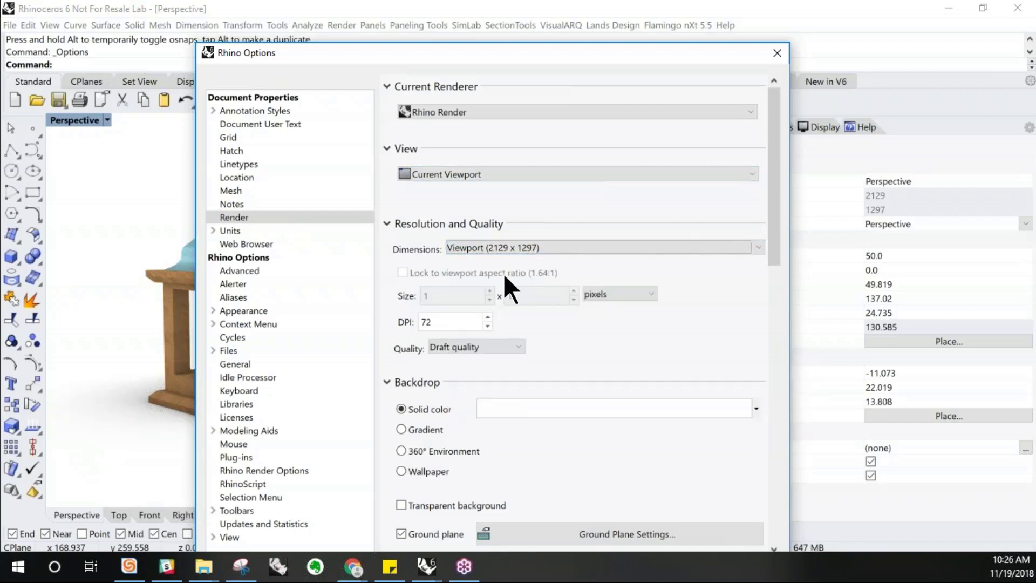
pyautogui.scroll(-1, 503, 275)
pyautogui.scroll(-3, 522, 378)
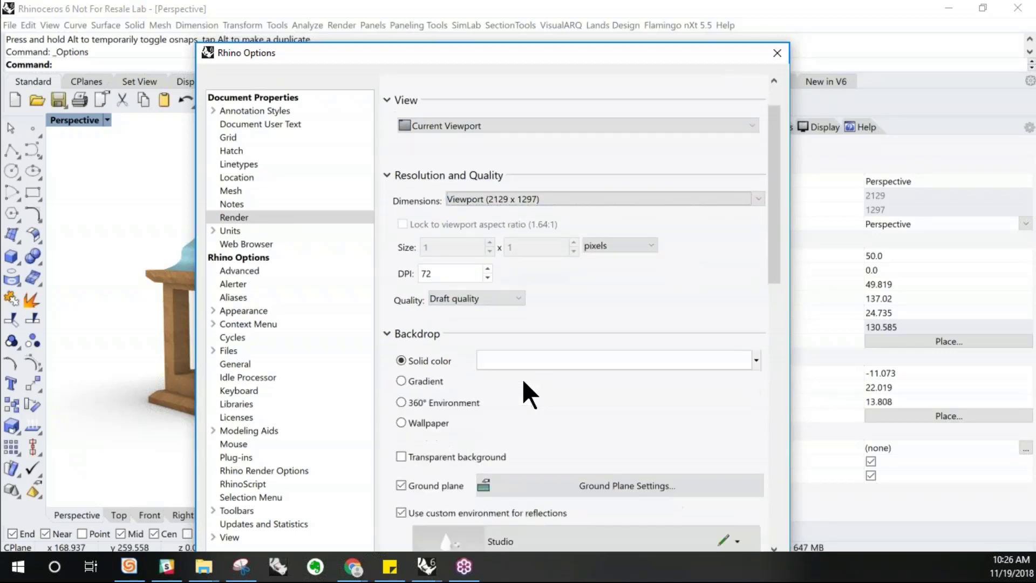
pyautogui.scroll(-5, 523, 378)
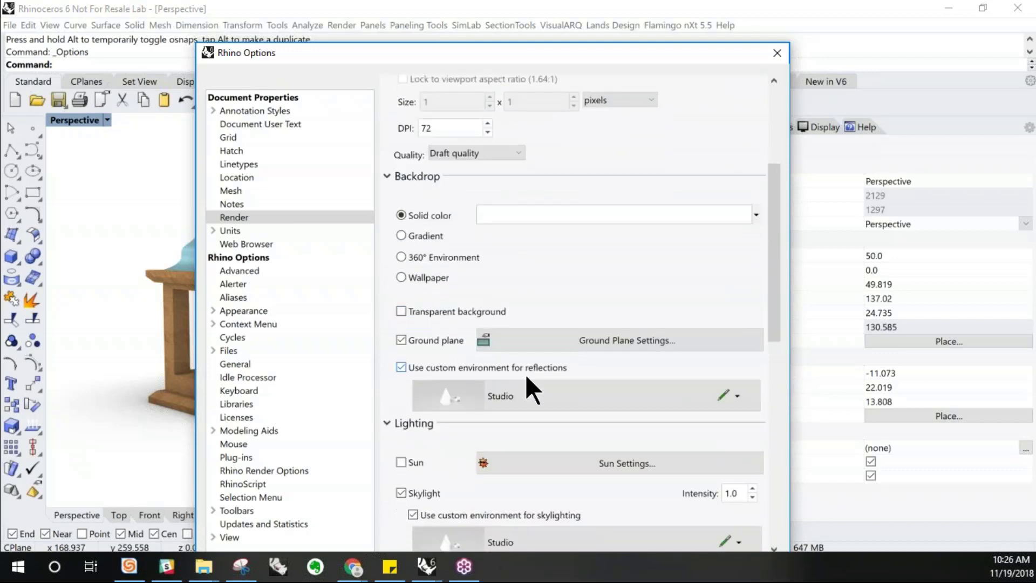
pyautogui.scroll(-3, 405, 372)
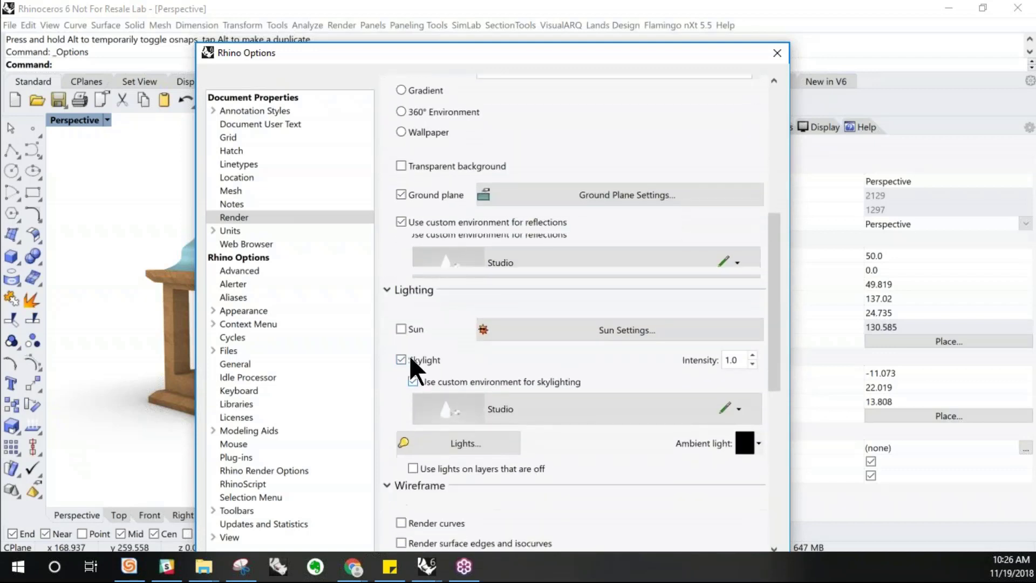
# Review the lighting and backdrop render options, then close the Options dialog
pyautogui.click(401, 294)
pyautogui.click(401, 293)
pyautogui.click(400, 324)
pyautogui.click(402, 322)
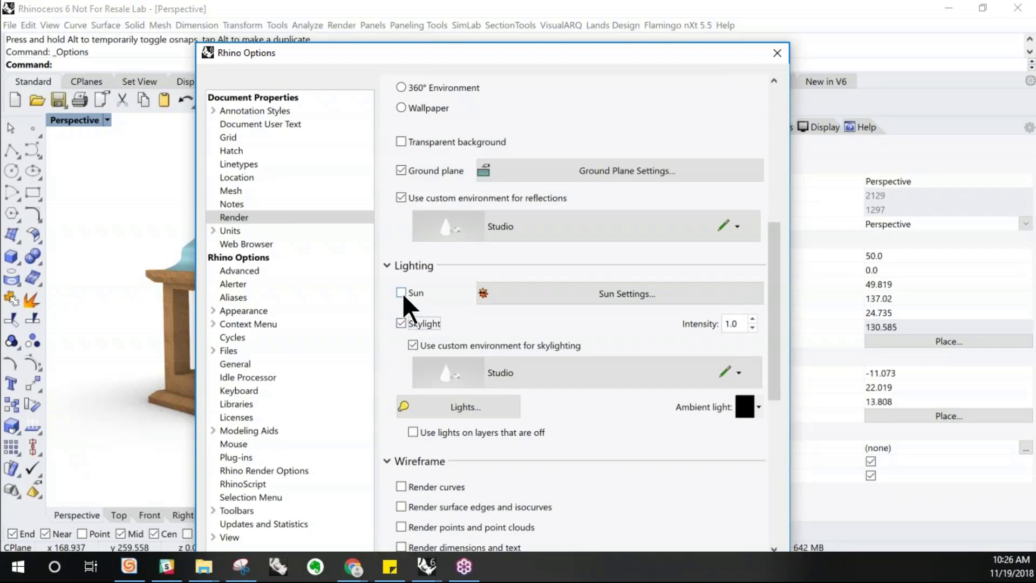
pyautogui.moveTo(507, 53); pyautogui.dragTo(510, 32)
pyautogui.scroll(-3, 523, 378)
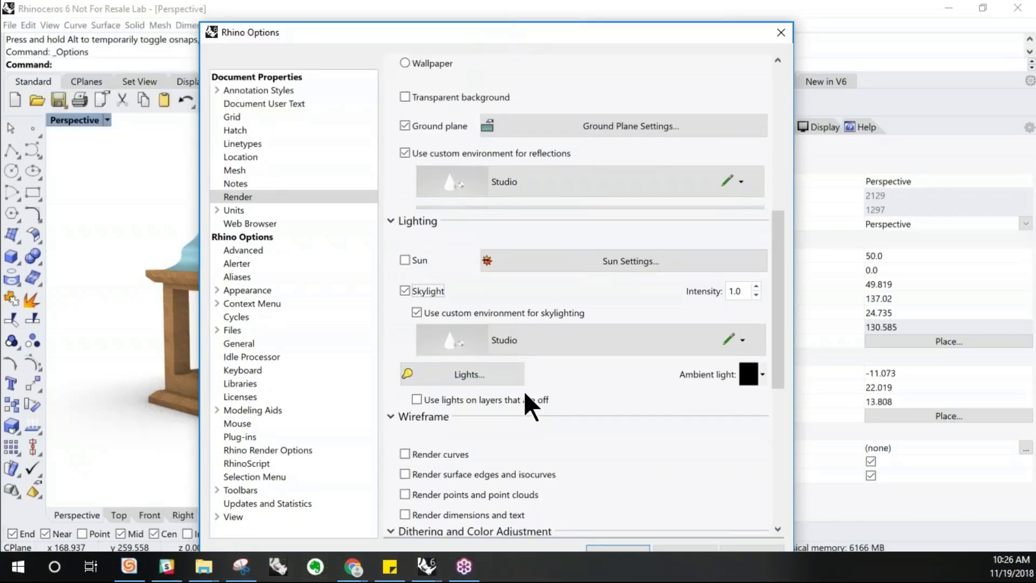
pyautogui.moveTo(783, 332); pyautogui.dragTo(787, 279)
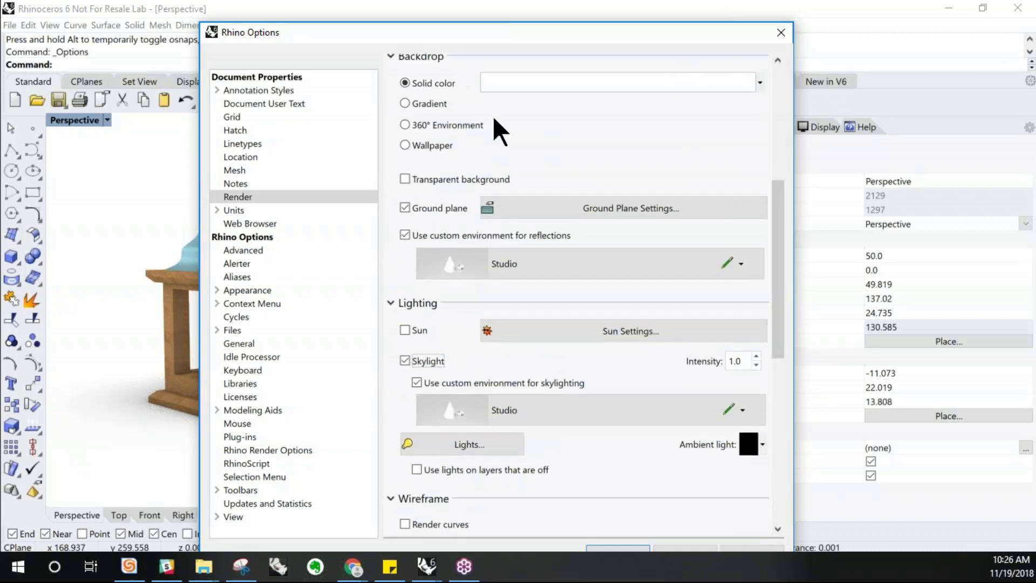
pyautogui.scroll(3, 553, 145)
pyautogui.scroll(1, 522, 186)
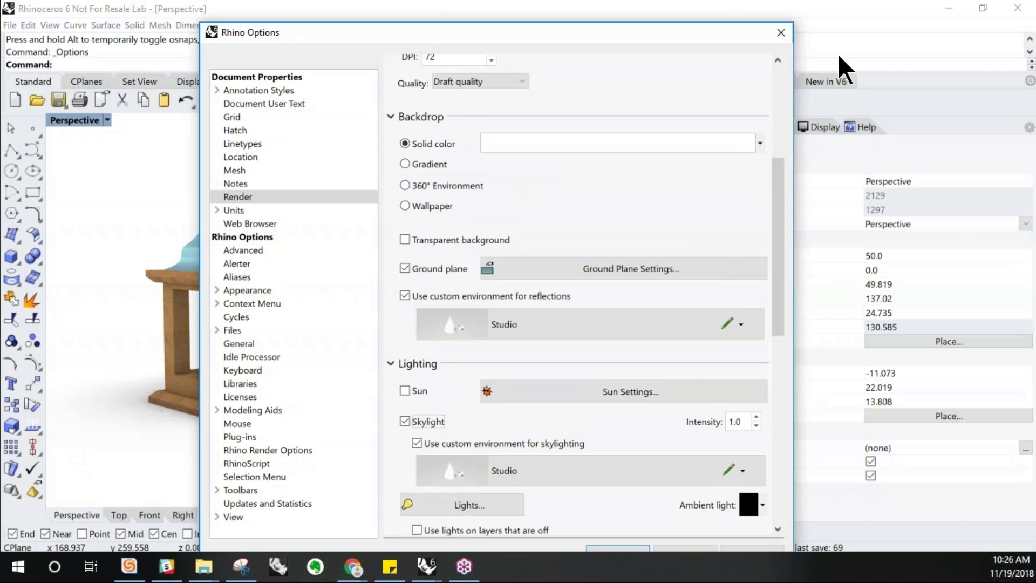
pyautogui.click(781, 32)
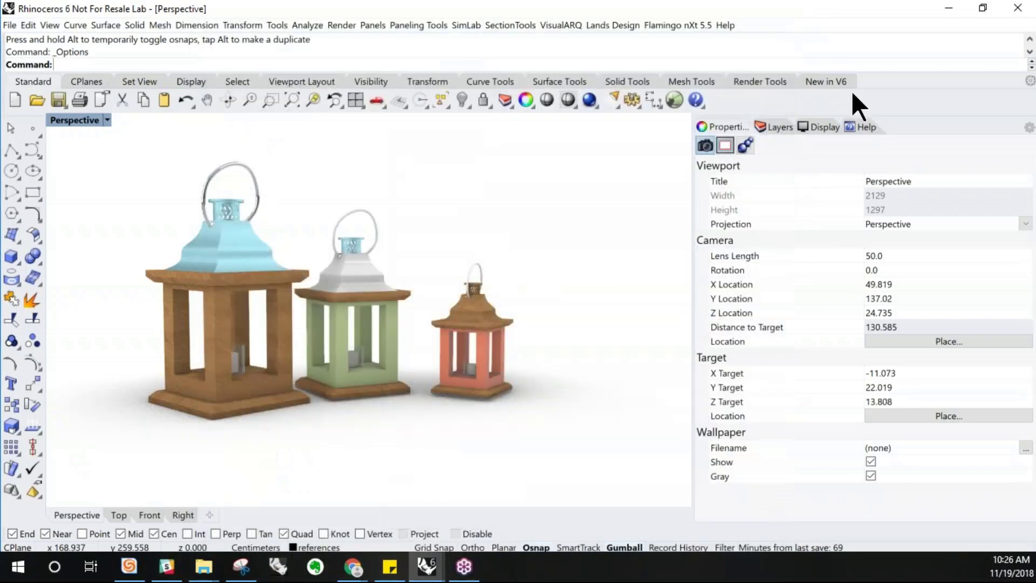
# Open the Rendering panel beside the viewport
pyautogui.rightClick(893, 123)
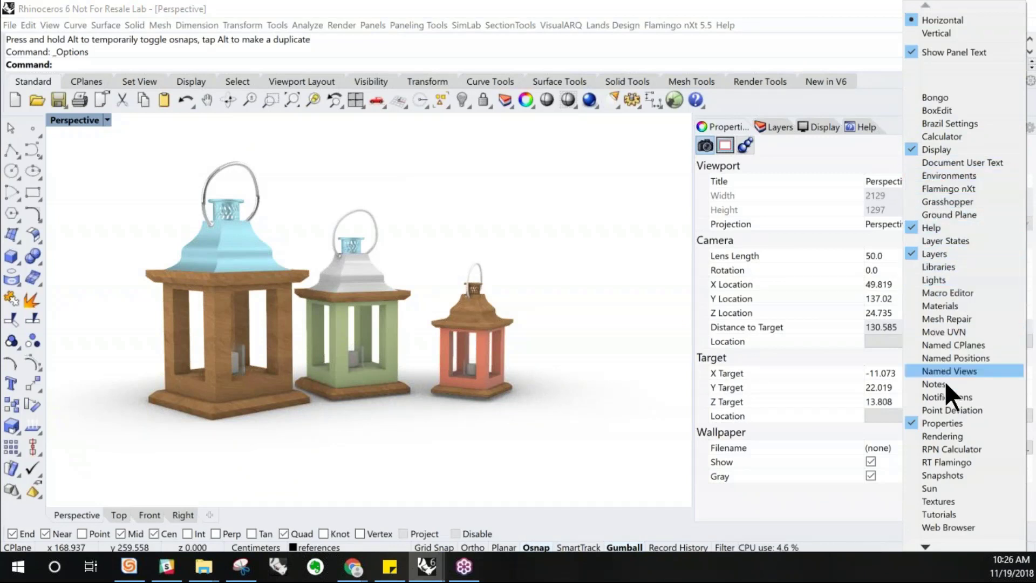
pyautogui.click(953, 436)
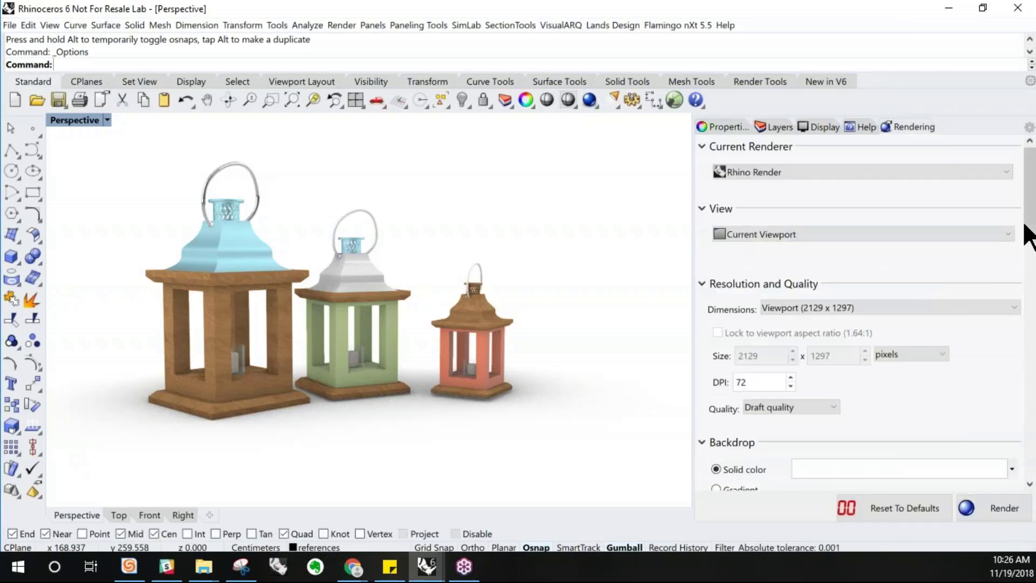
pyautogui.moveTo(1029, 232)
pyautogui.mouseDown()
pyautogui.moveTo(1032, 380)
pyautogui.moveTo(1032, 224)
pyautogui.mouseUp()
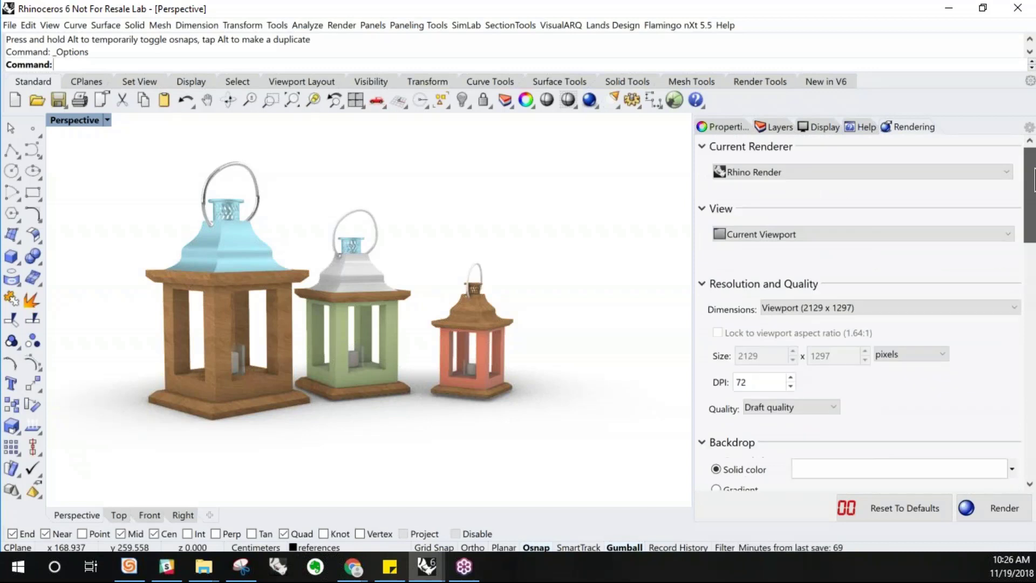
# Open the Environments panel and inspect the Studio environment's High Dynamic Range Texture background image
pyautogui.rightClick(951, 122)
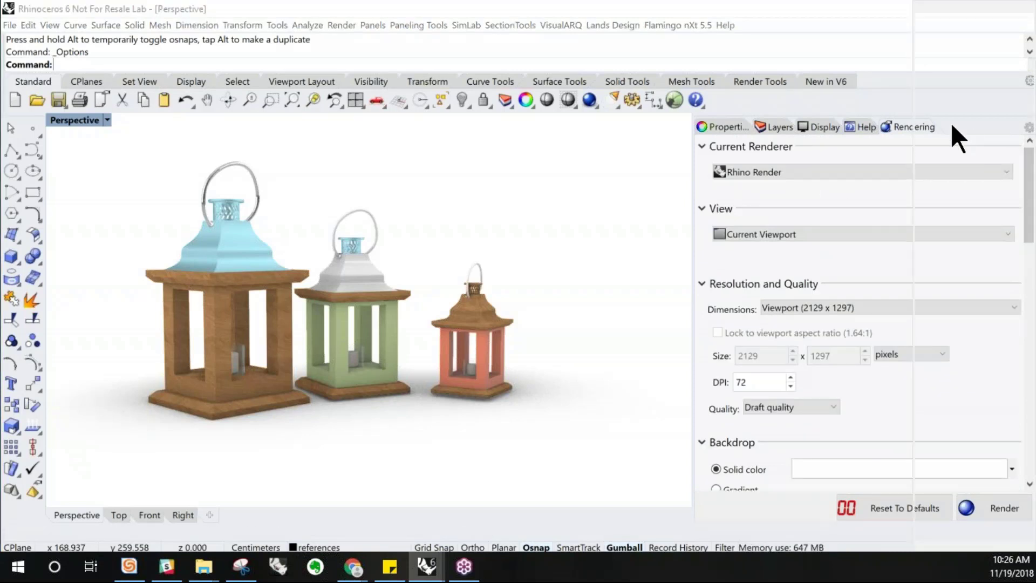
pyautogui.click(955, 177)
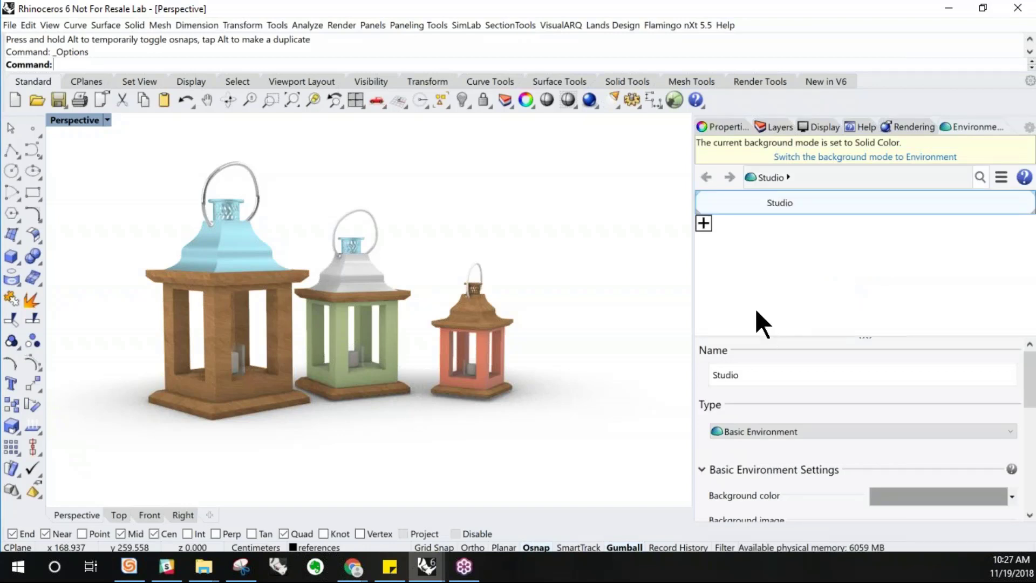
pyautogui.moveTo(1033, 367); pyautogui.dragTo(1034, 433)
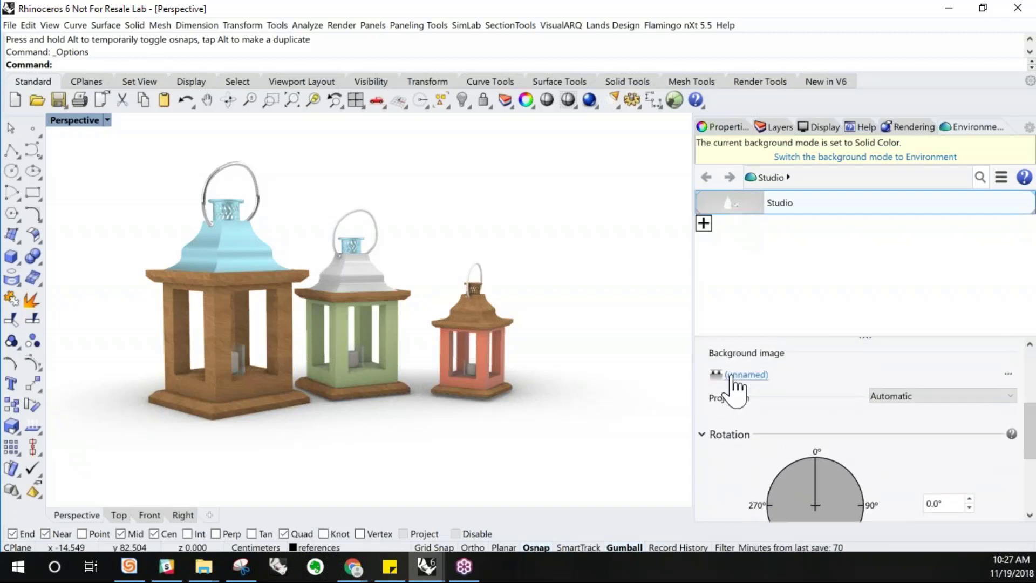
pyautogui.click(733, 376)
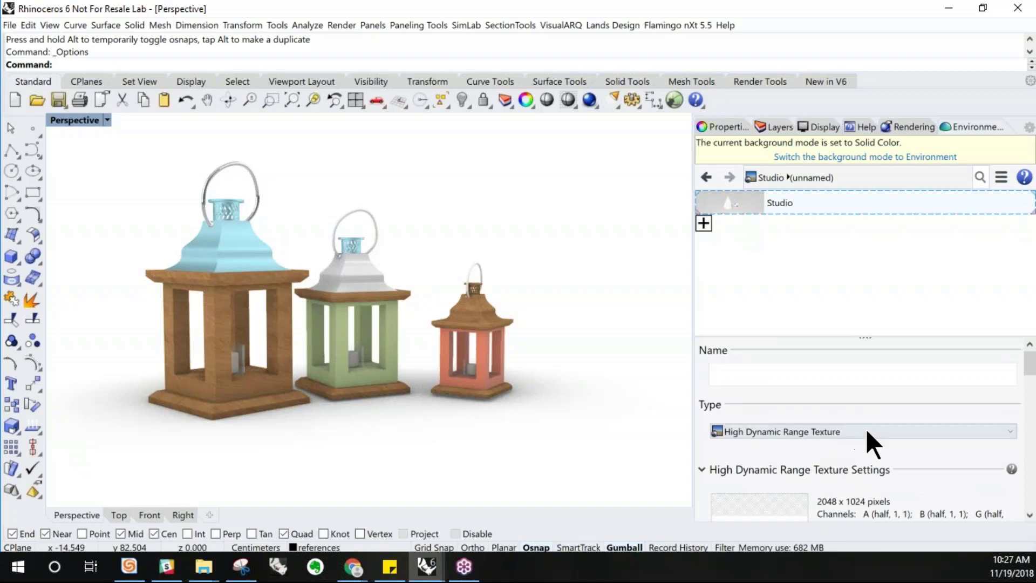
pyautogui.click(866, 430)
pyautogui.click(822, 189)
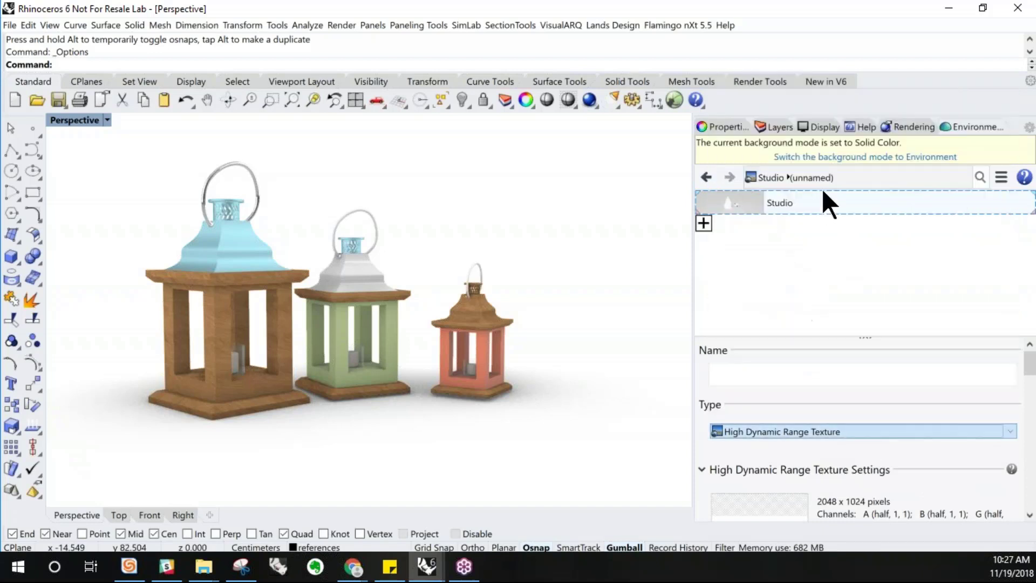
pyautogui.moveTo(1031, 371)
pyautogui.mouseDown()
pyautogui.moveTo(1032, 448)
pyautogui.moveTo(1031, 378)
pyautogui.mouseUp()
# Render the Perspective viewport with Rhino Render and close the render window
pyautogui.moveTo(213, 270); pyautogui.dragTo(219, 273, button='right')
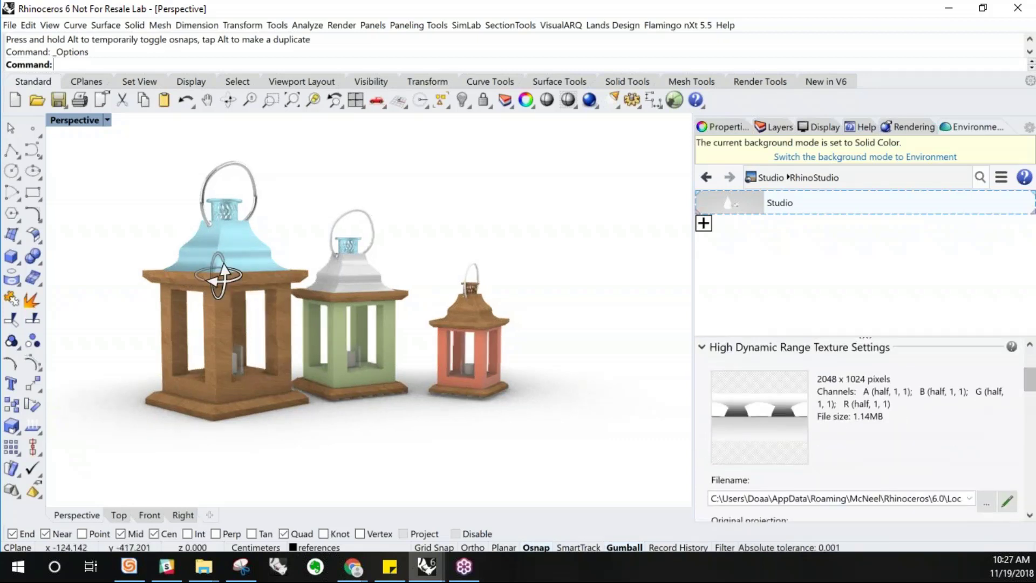
pyautogui.scroll(2, 90, 231)
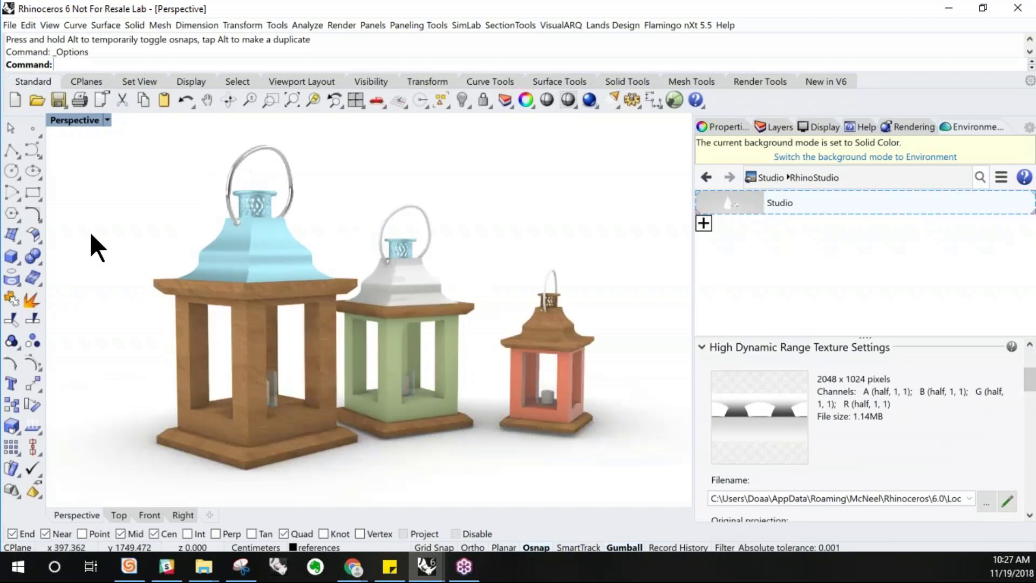
pyautogui.click(587, 97)
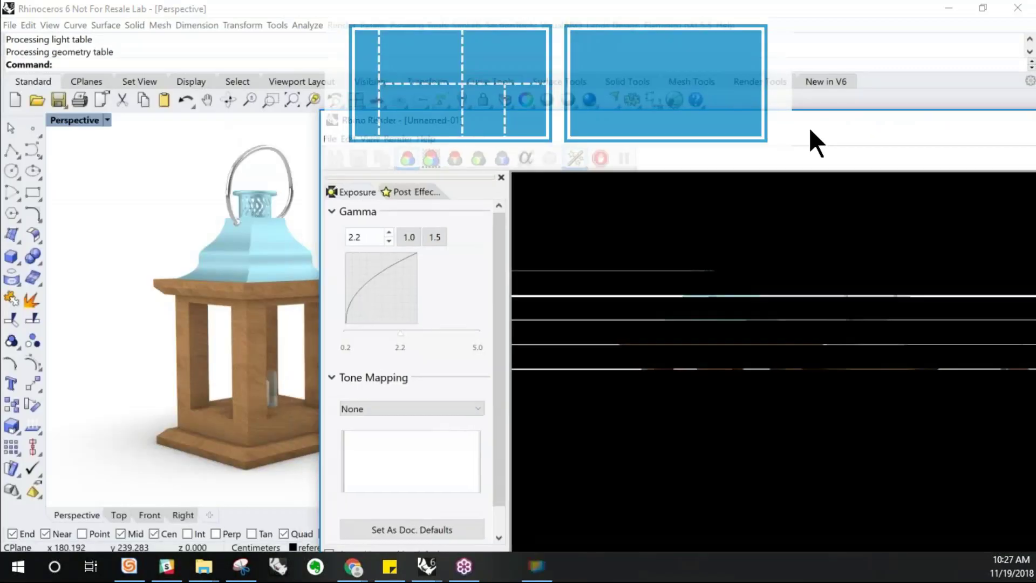
pyautogui.moveTo(808, 127); pyautogui.dragTo(555, 93)
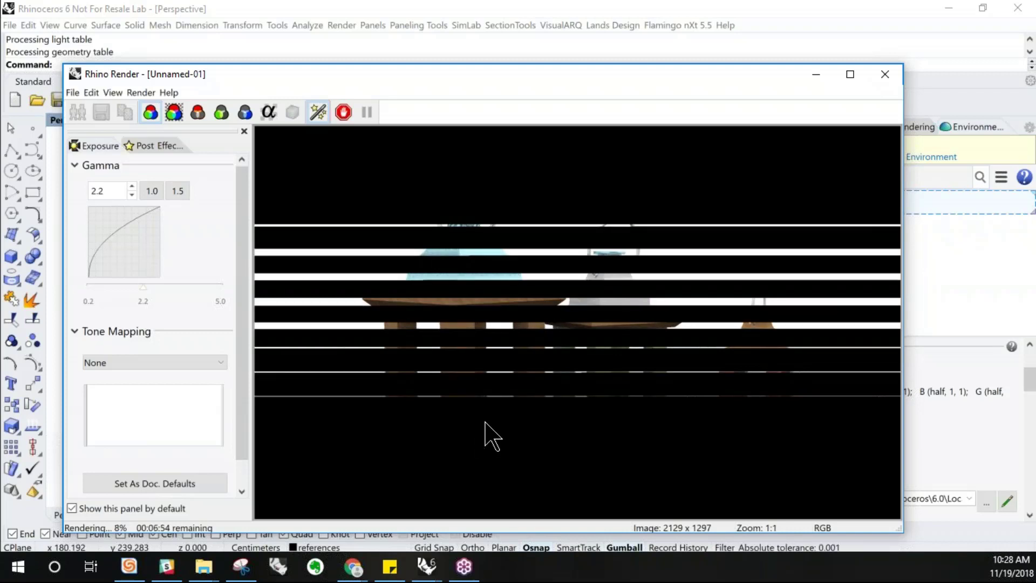
pyautogui.click(875, 76)
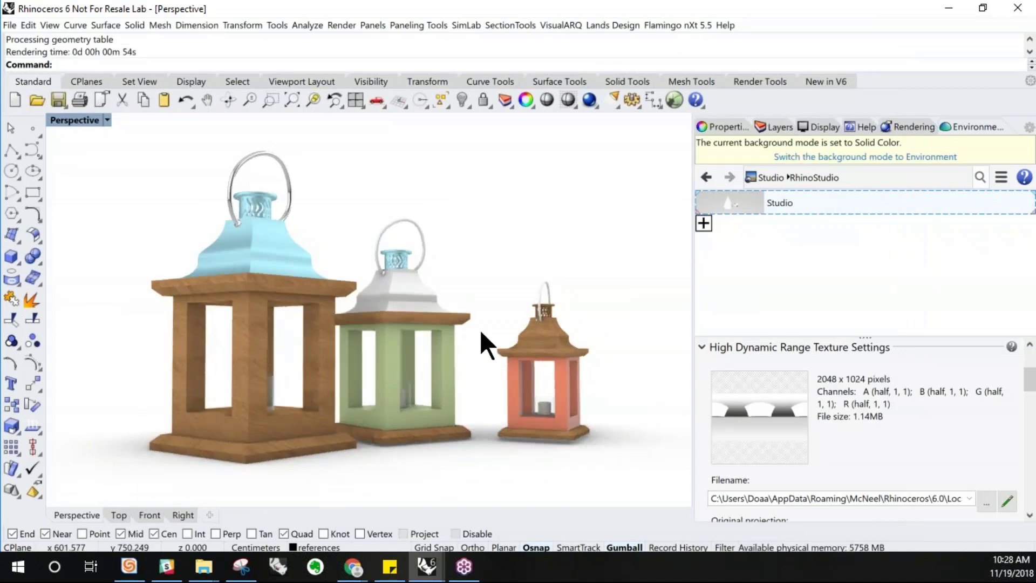
# Open the Materials panel to review the assigned materials, then return to the Rendering panel
pyautogui.rightClick(950, 123)
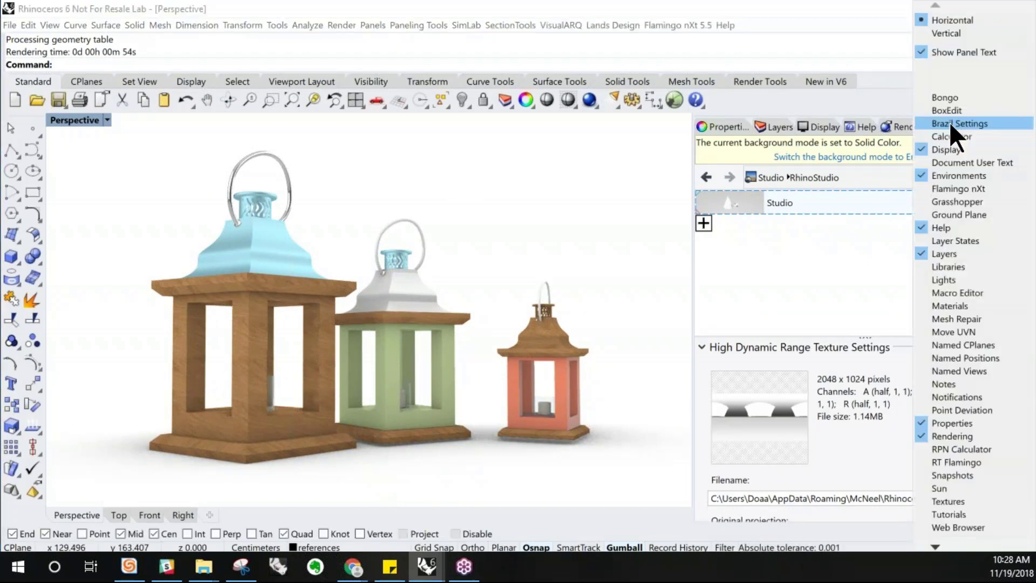
pyautogui.click(953, 305)
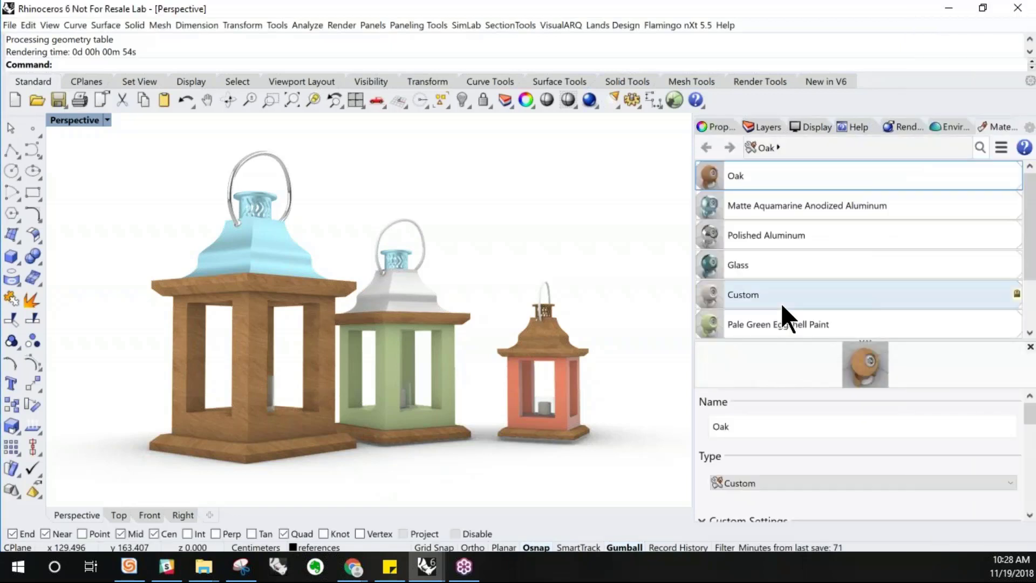
pyautogui.moveTo(1032, 195)
pyautogui.mouseDown()
pyautogui.moveTo(1034, 242)
pyautogui.moveTo(1034, 194)
pyautogui.mouseUp()
pyautogui.scroll(-1, 838, 235)
pyautogui.scroll(1, 1023, 244)
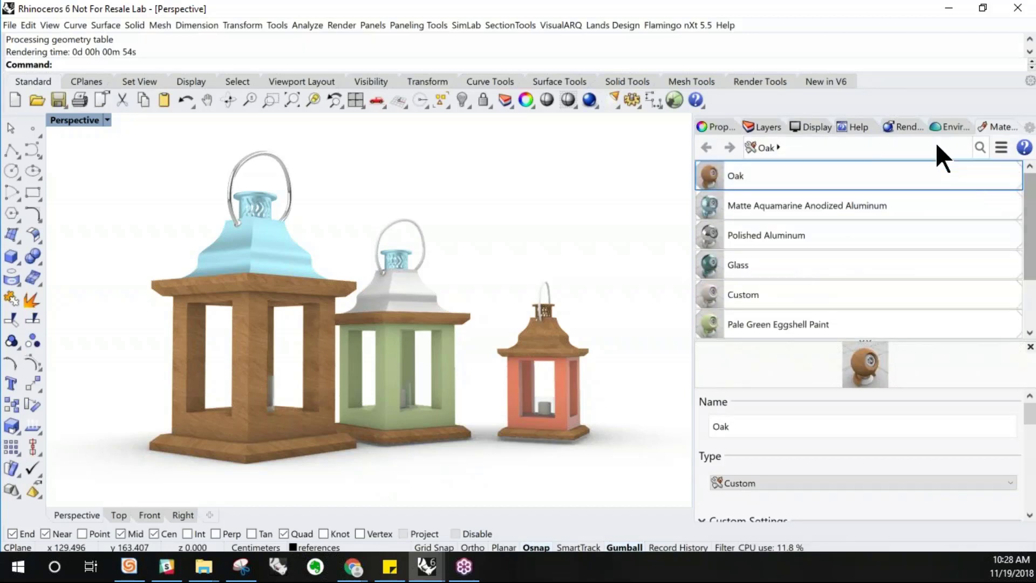
pyautogui.click(906, 128)
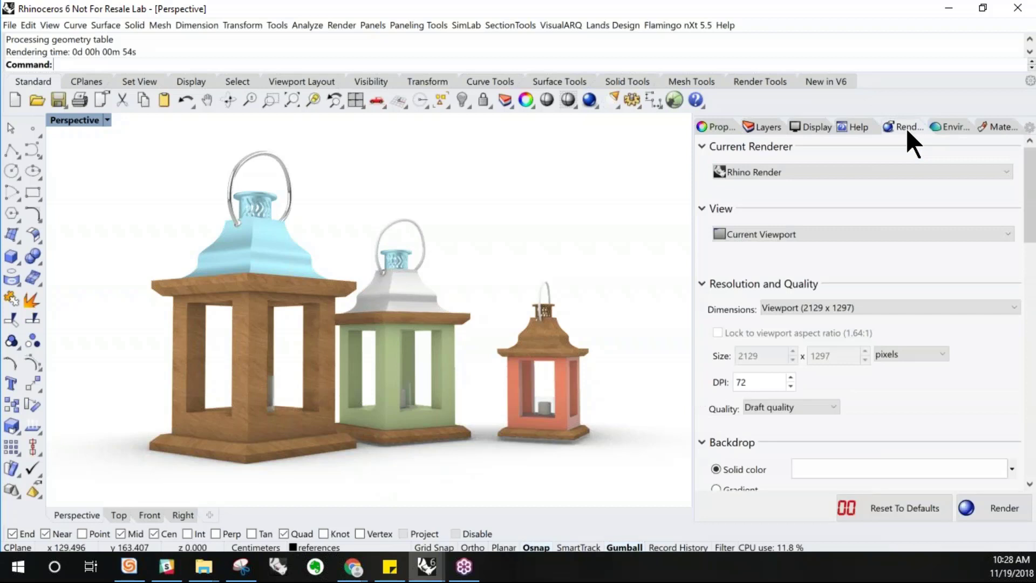
# Switch the Perspective viewport to the Arctic display mode
pyautogui.click(108, 120)
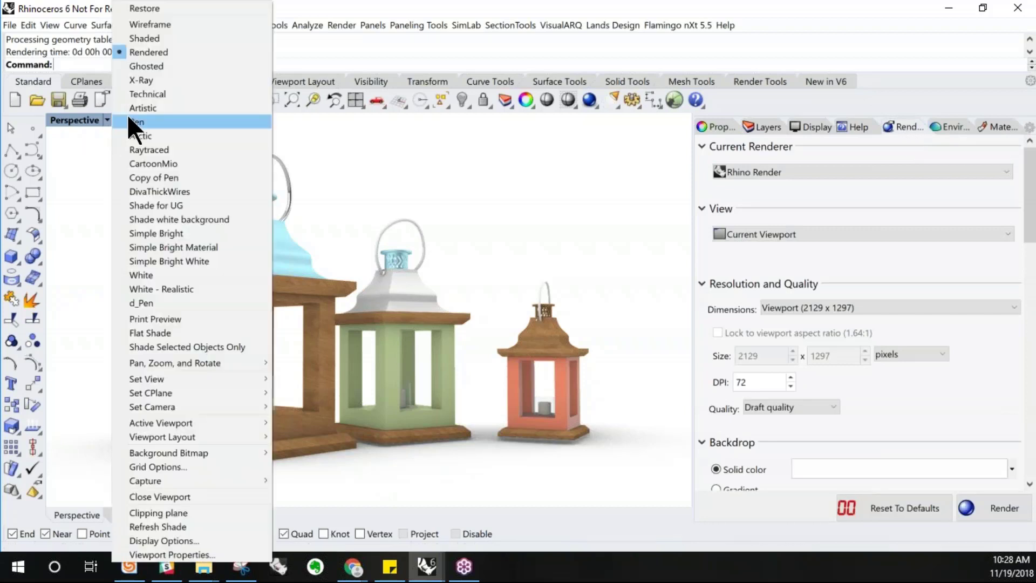
pyautogui.click(134, 134)
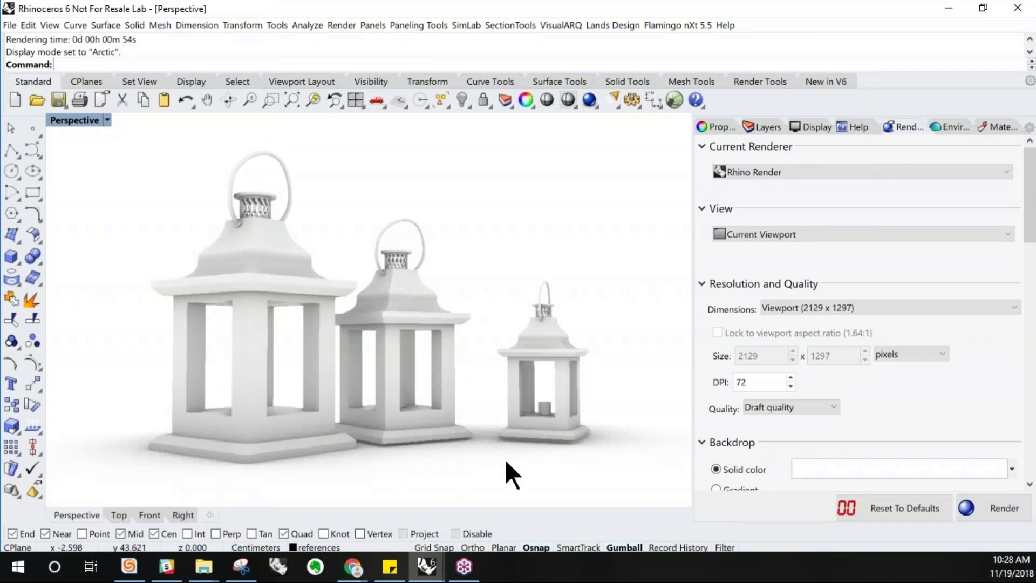
pyautogui.moveTo(528, 421); pyautogui.dragTo(518, 426, button='right')
pyautogui.moveTo(520, 424); pyautogui.dragTo(511, 424, button='right')
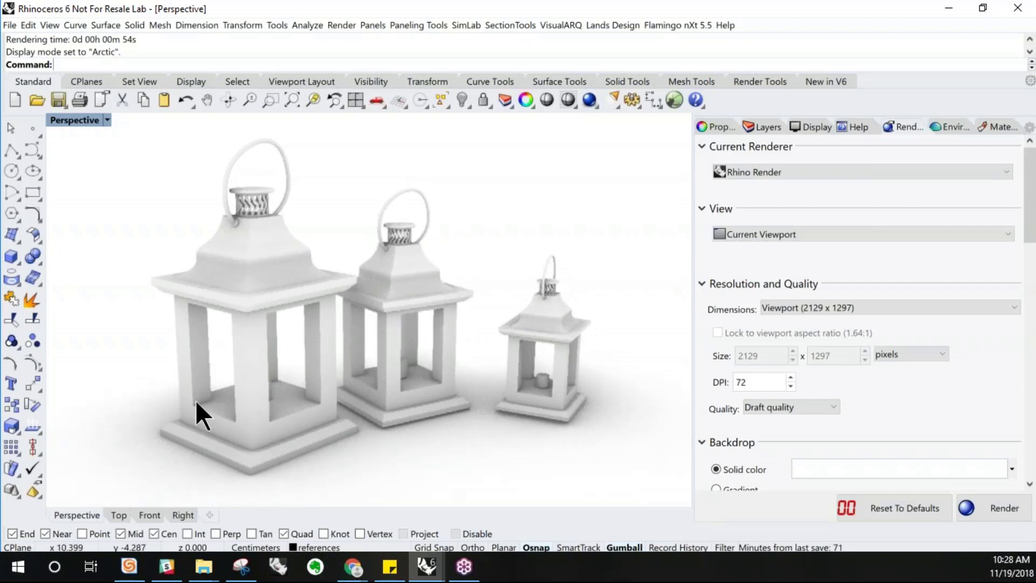
# Switch the Perspective viewport to the Raytraced display mode and open the Layers panel
pyautogui.click(109, 122)
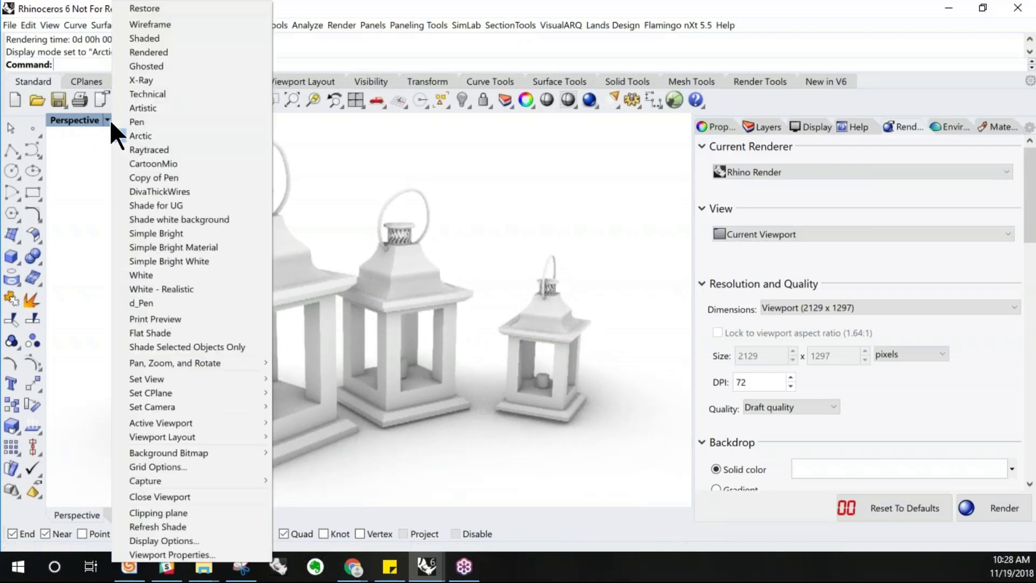
pyautogui.click(120, 149)
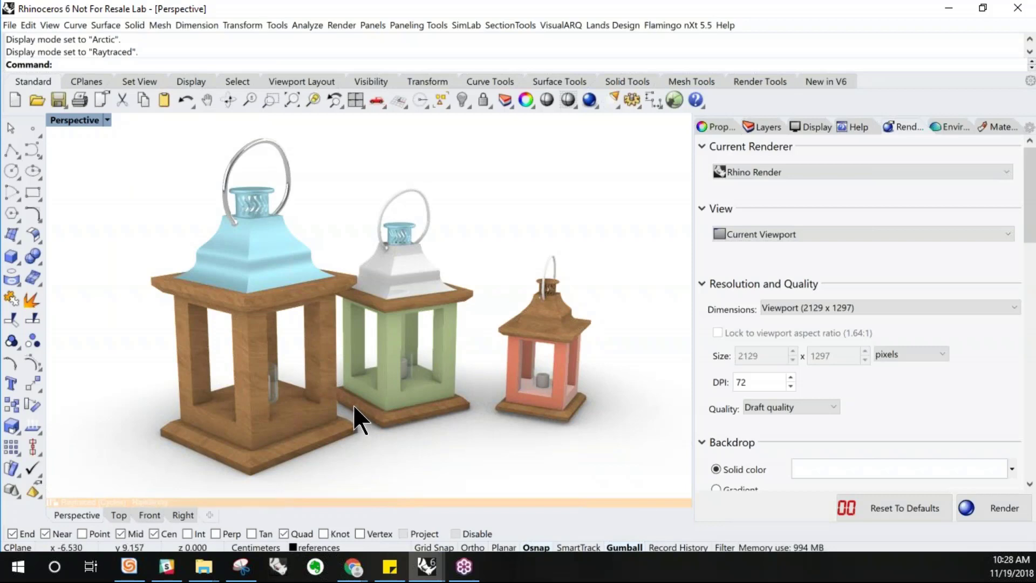
pyautogui.moveTo(355, 405); pyautogui.dragTo(316, 386, button='right')
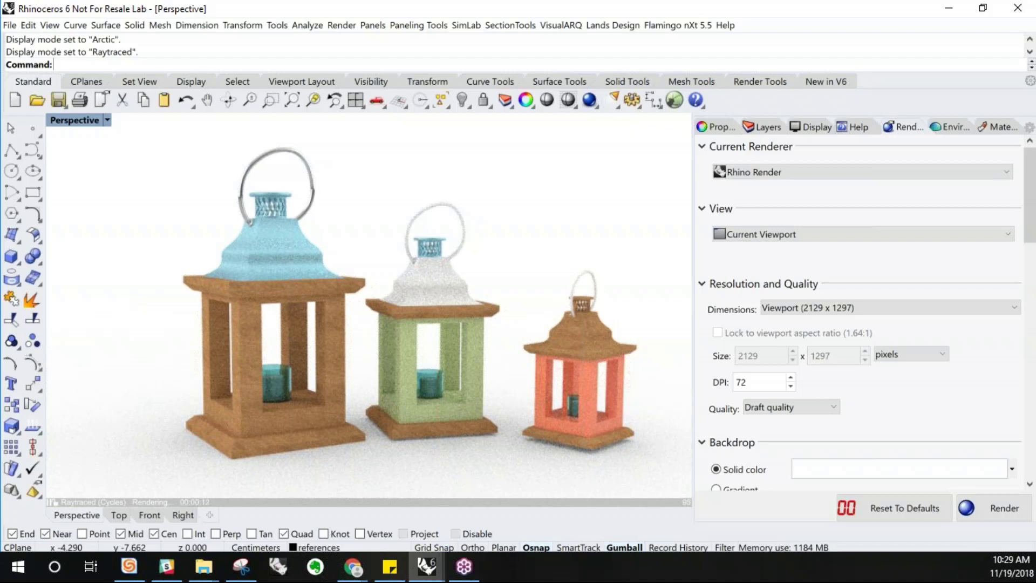
pyautogui.click(758, 127)
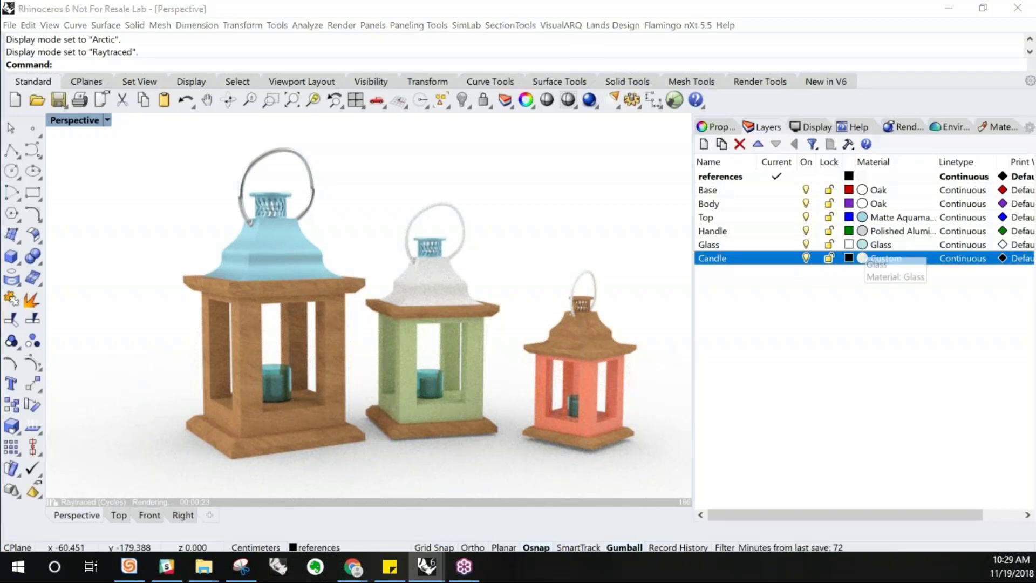
pyautogui.click(863, 245)
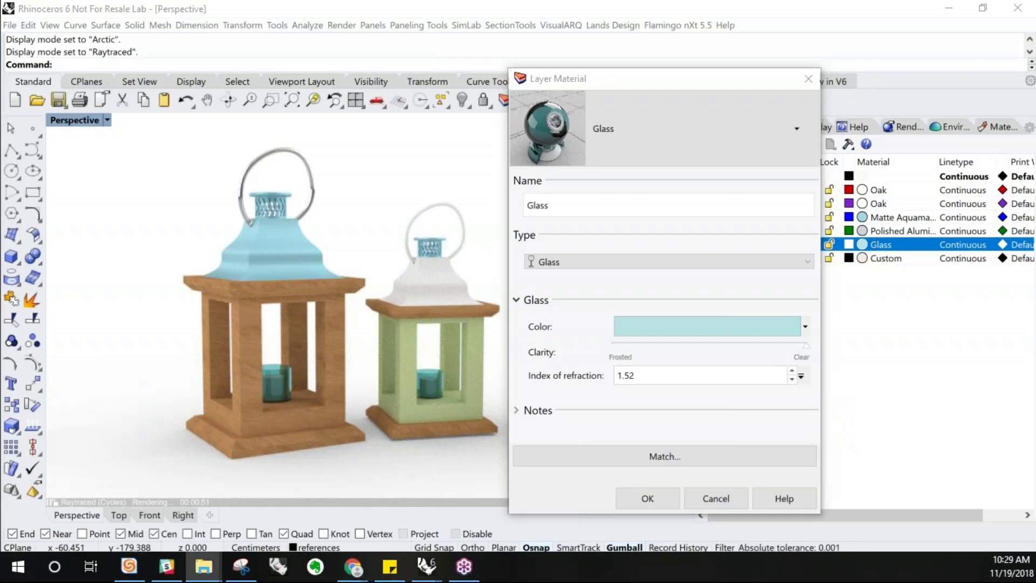
pyautogui.click(353, 566)
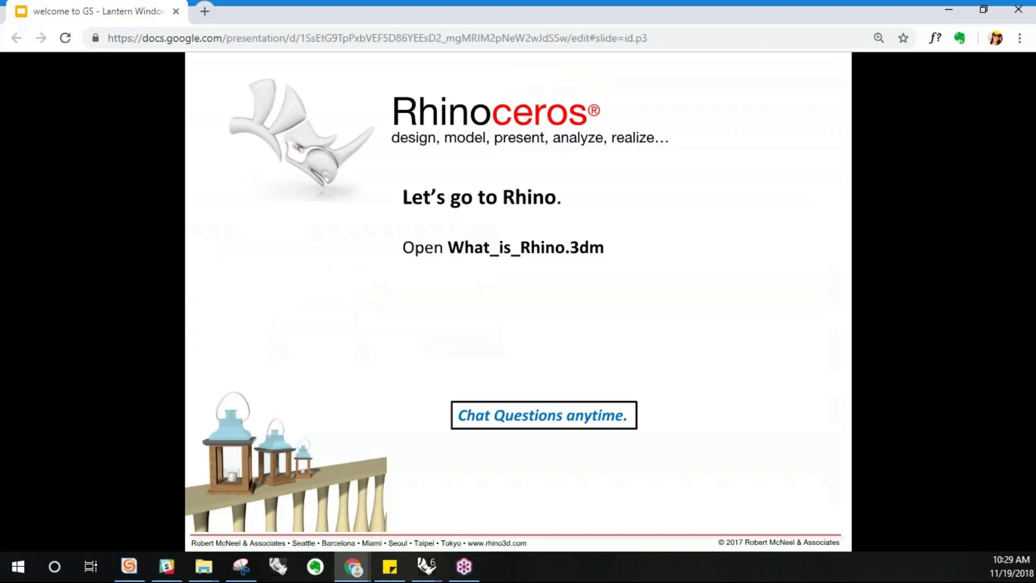
pyautogui.hotkey('alt', 'Tab')
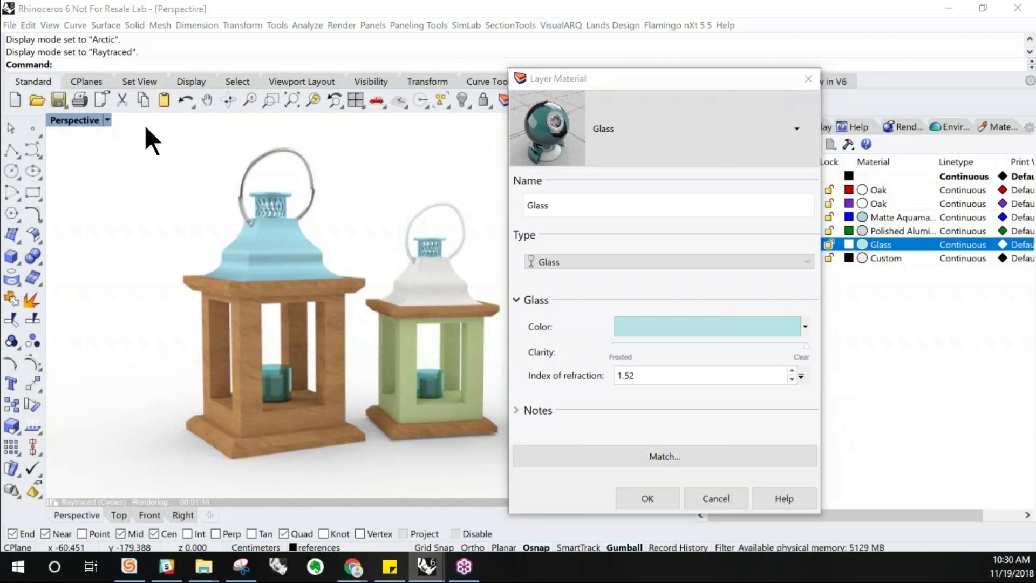
pyautogui.press('F1')
pyautogui.press('F1')
pyautogui.press('F1')
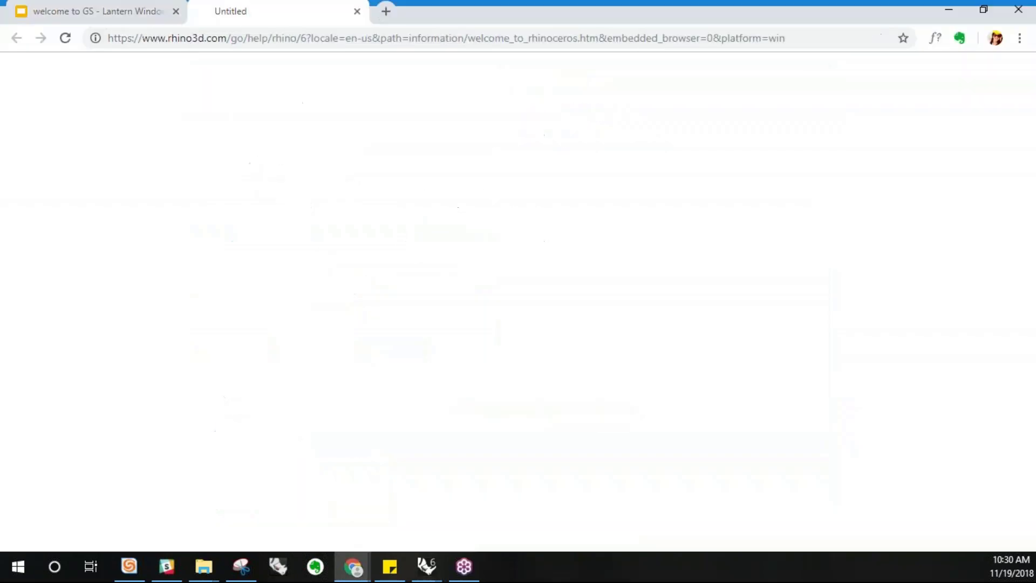
pyautogui.click(950, 7)
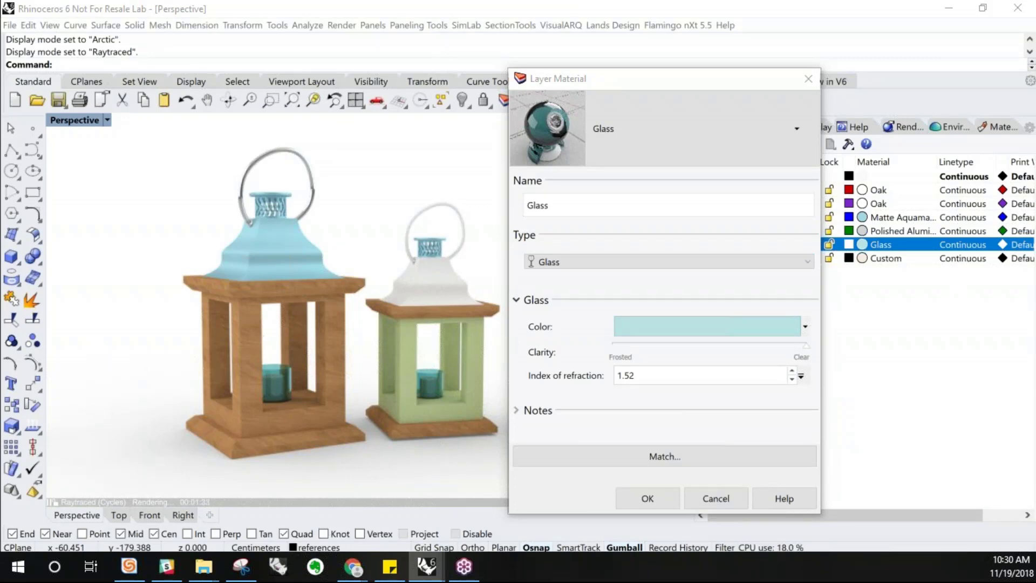
pyautogui.click(707, 326)
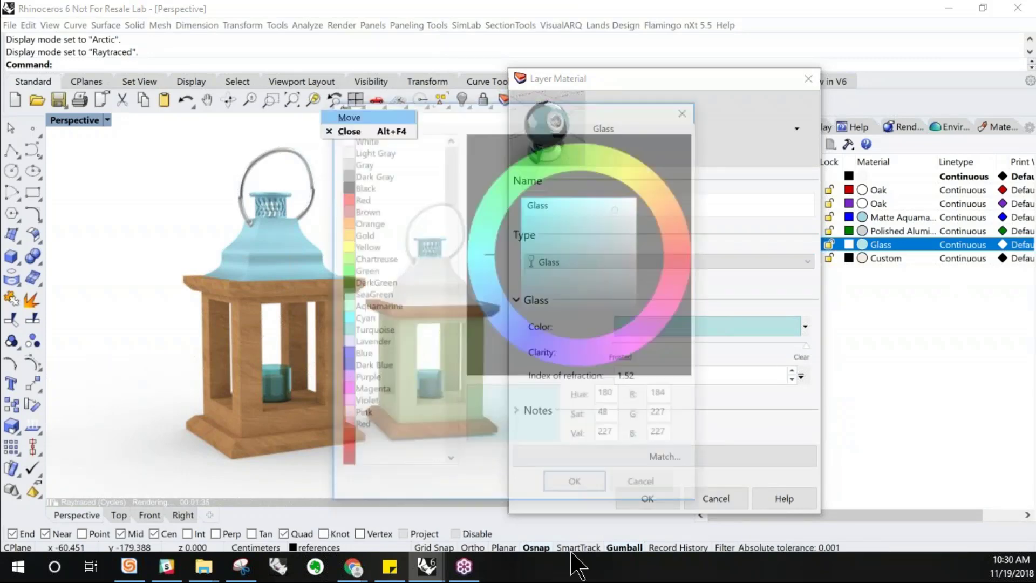
pyautogui.click(361, 131)
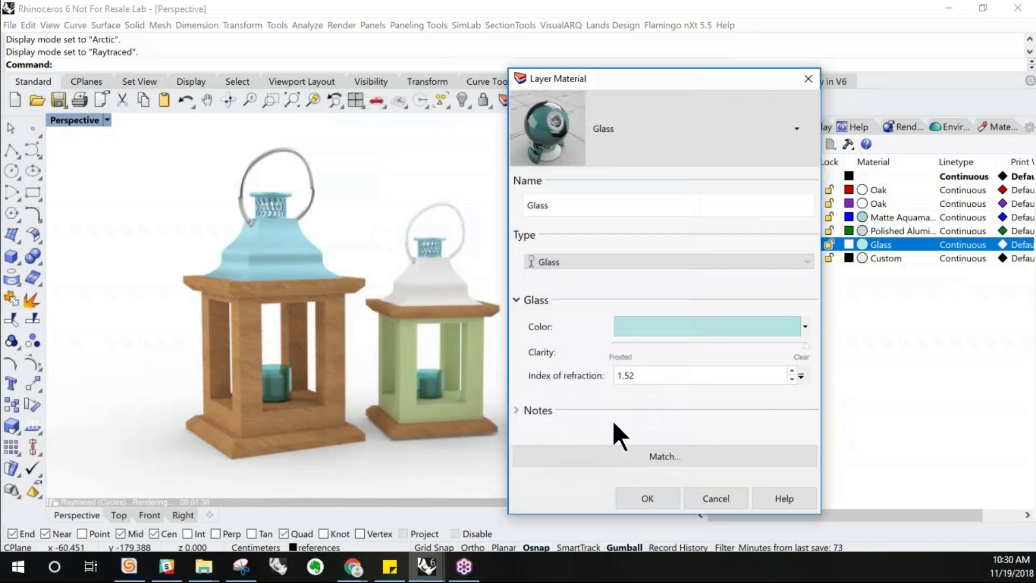
pyautogui.click(711, 498)
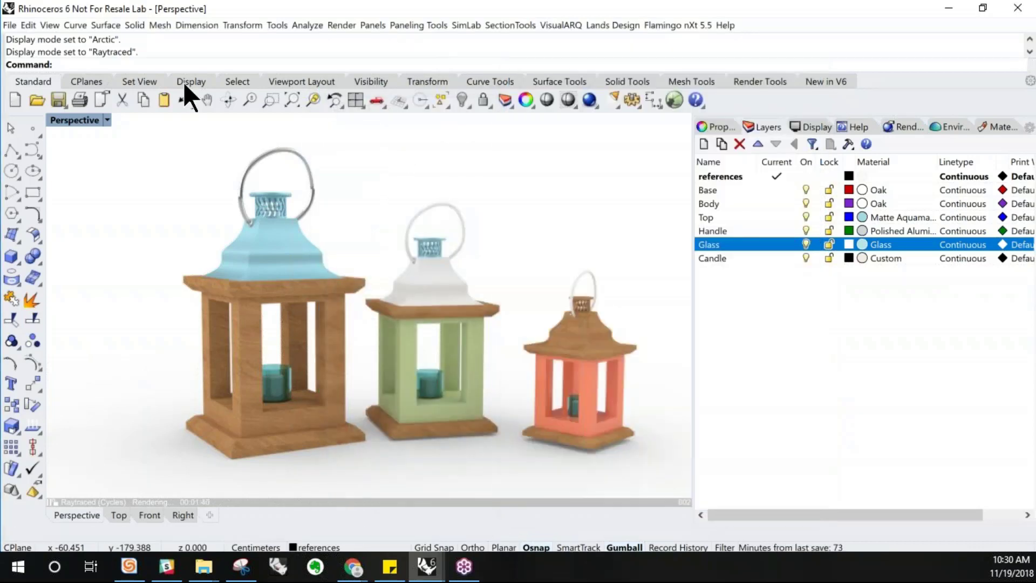
# Switch the Perspective viewport to the Rendered display mode
pyautogui.click(107, 119)
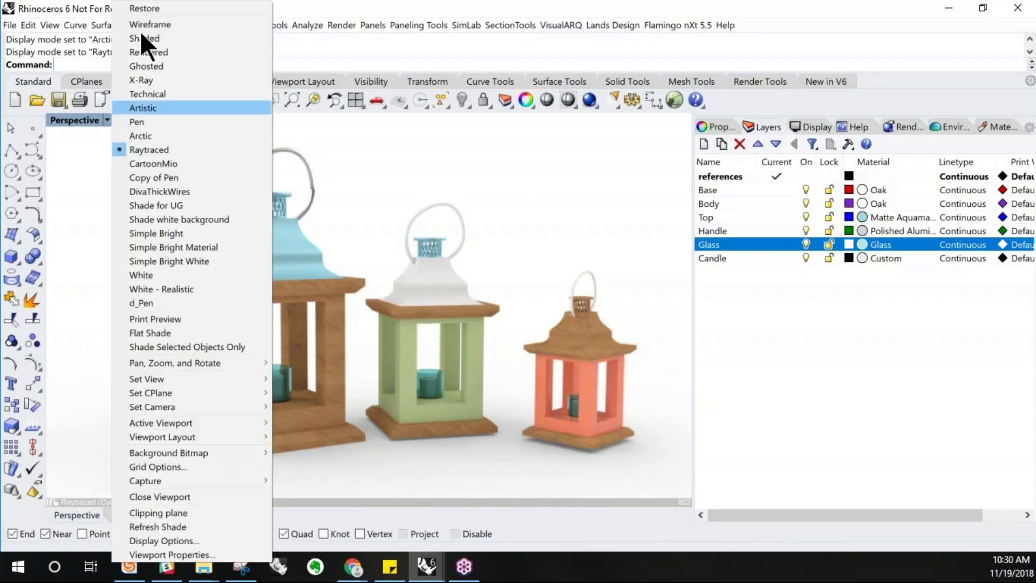
pyautogui.click(142, 52)
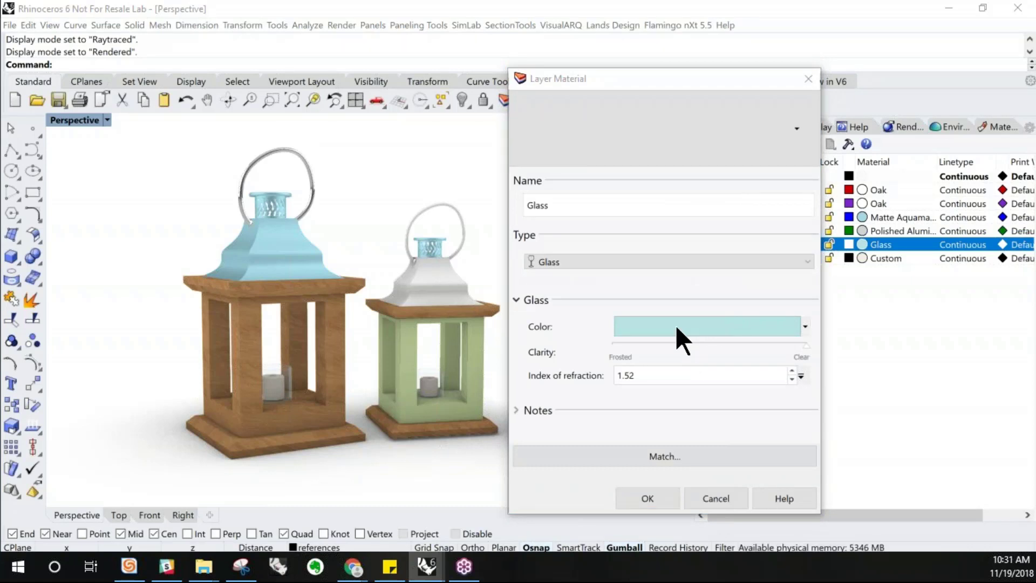
# Set the Glass layer material's color to a near-white tint (R 241, G 253, B 253) and apply it
pyautogui.click(676, 325)
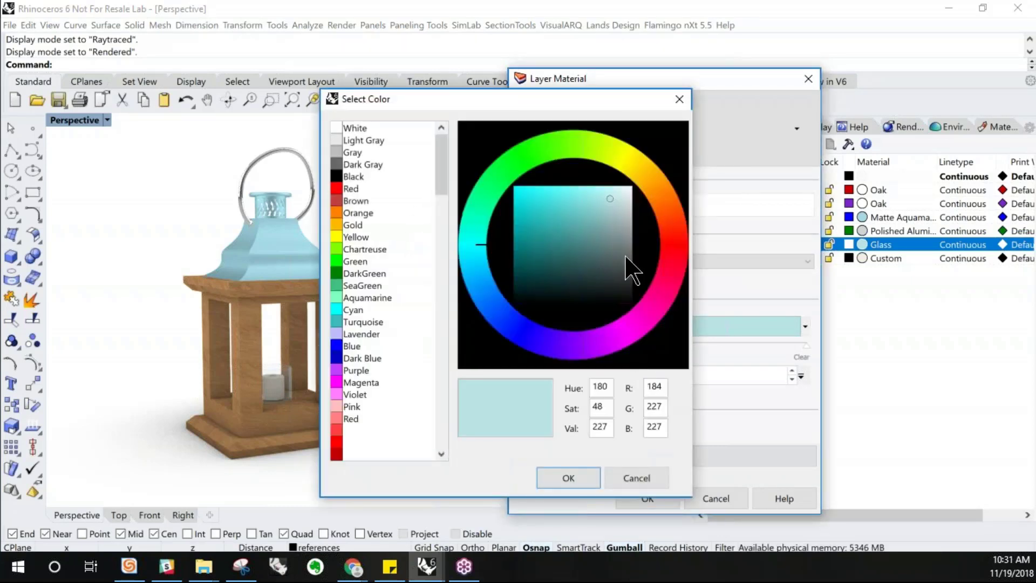
pyautogui.click(625, 189)
pyautogui.moveTo(624, 189); pyautogui.dragTo(627, 188)
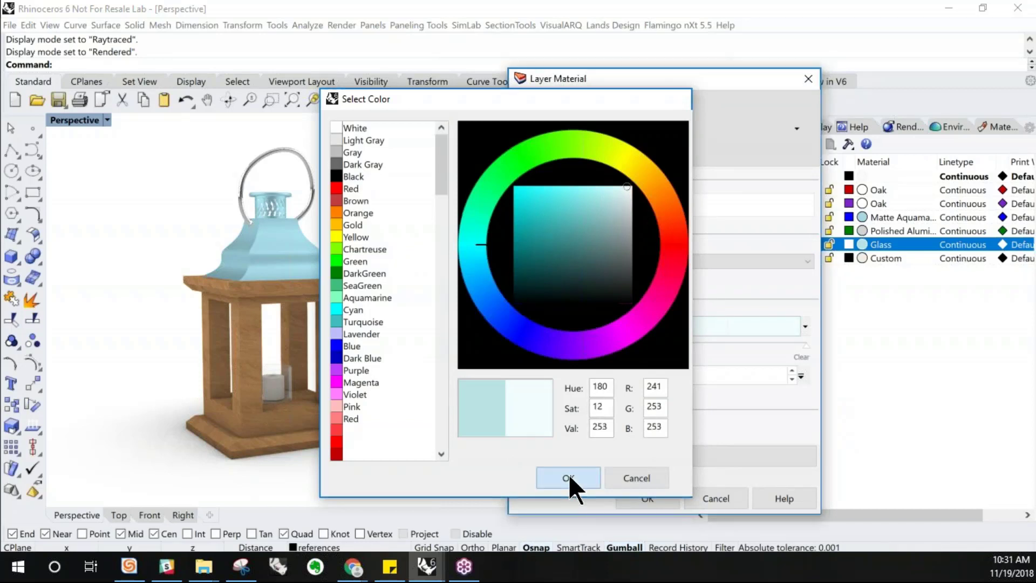
pyautogui.click(568, 477)
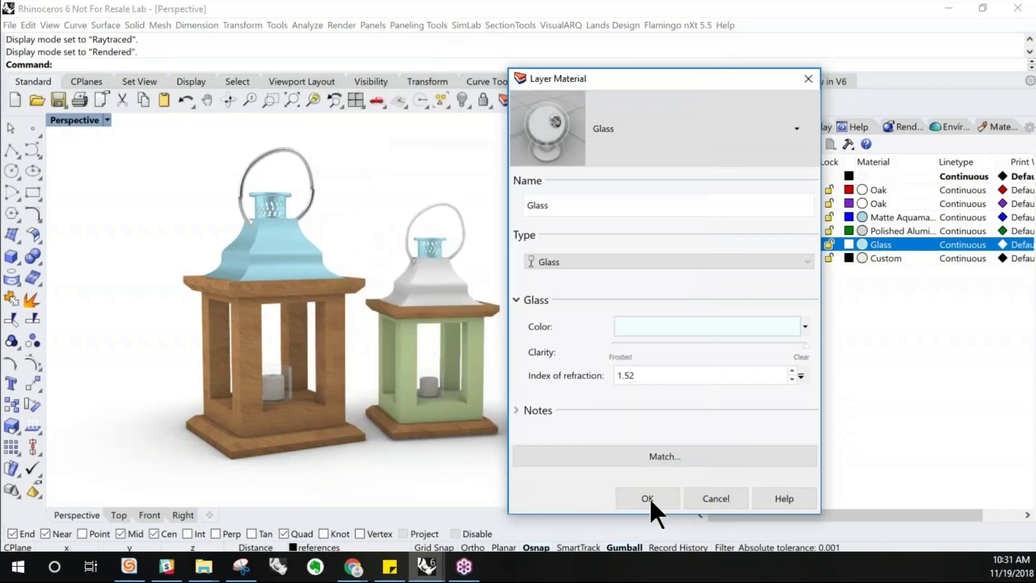
pyautogui.click(647, 498)
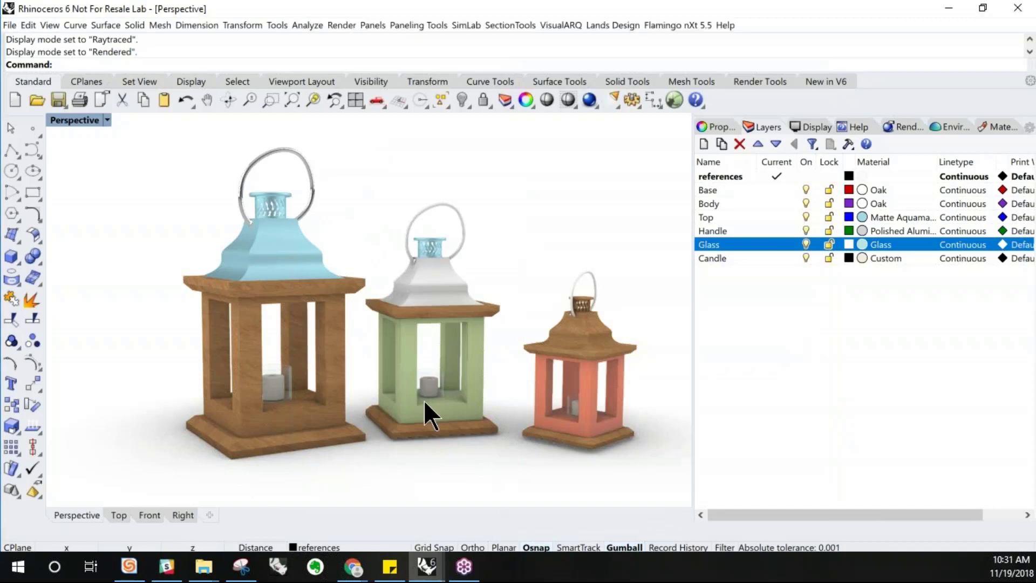
# Compare the Perspective viewport in Raytraced, Ghosted and Rendered display modes, finishing in Rendered
pyautogui.click(108, 120)
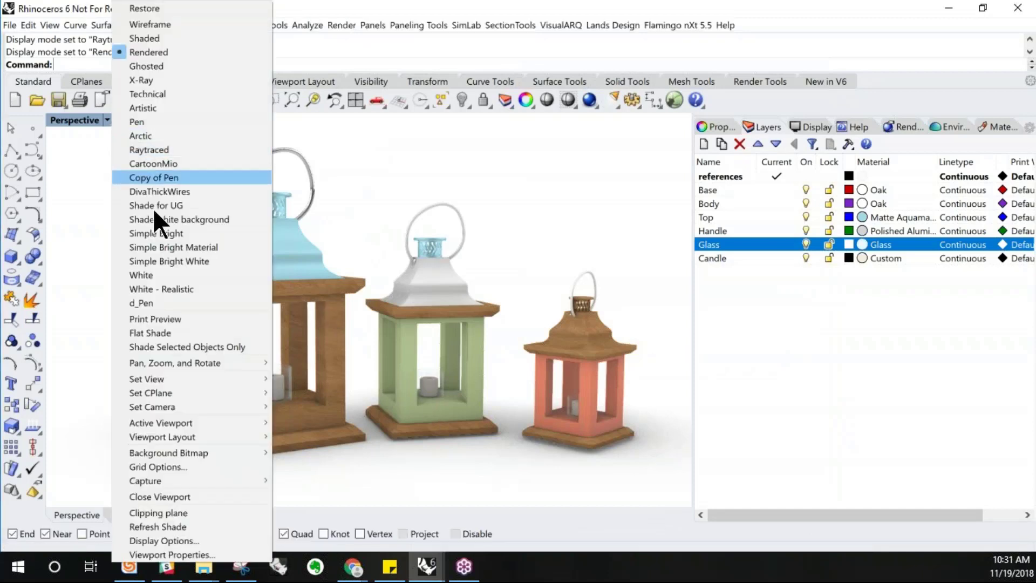
pyautogui.click(163, 150)
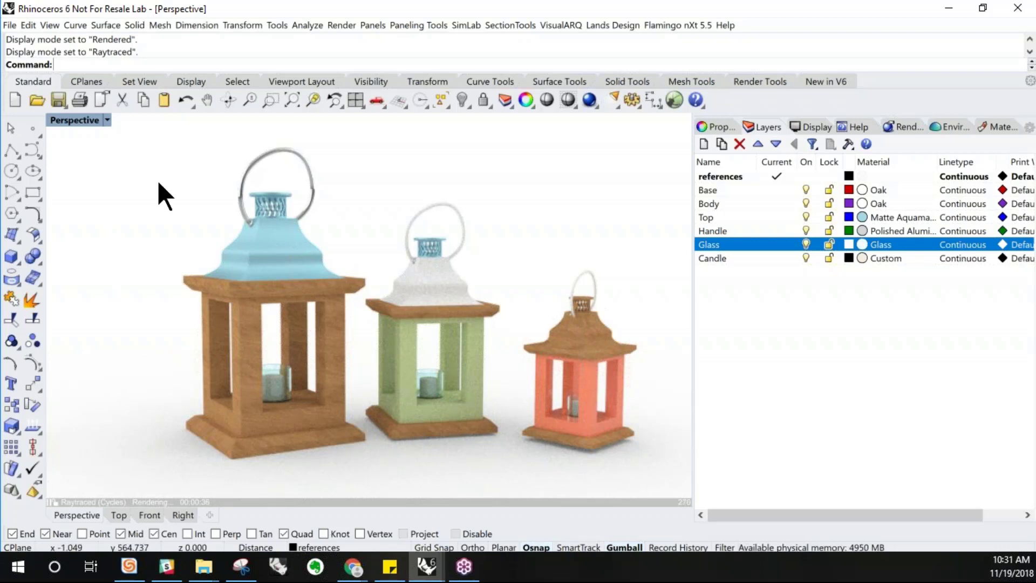
pyautogui.click(107, 120)
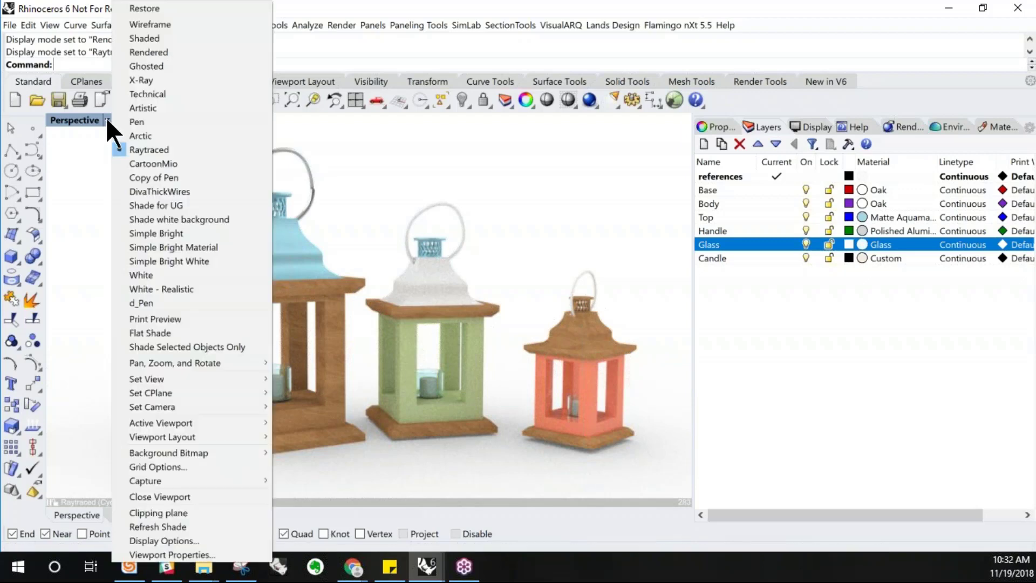
pyautogui.click(126, 69)
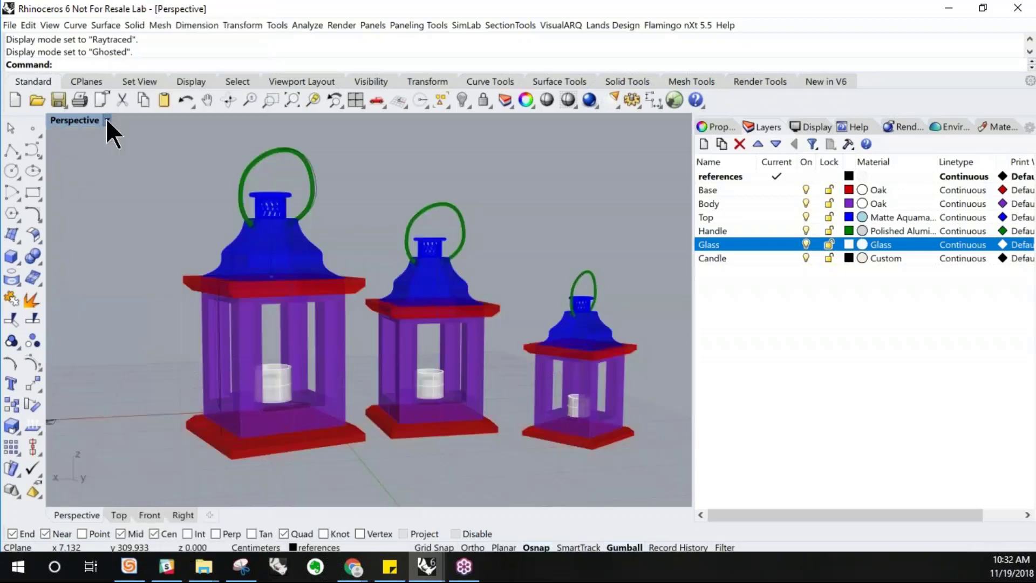
pyautogui.click(106, 119)
pyautogui.click(133, 53)
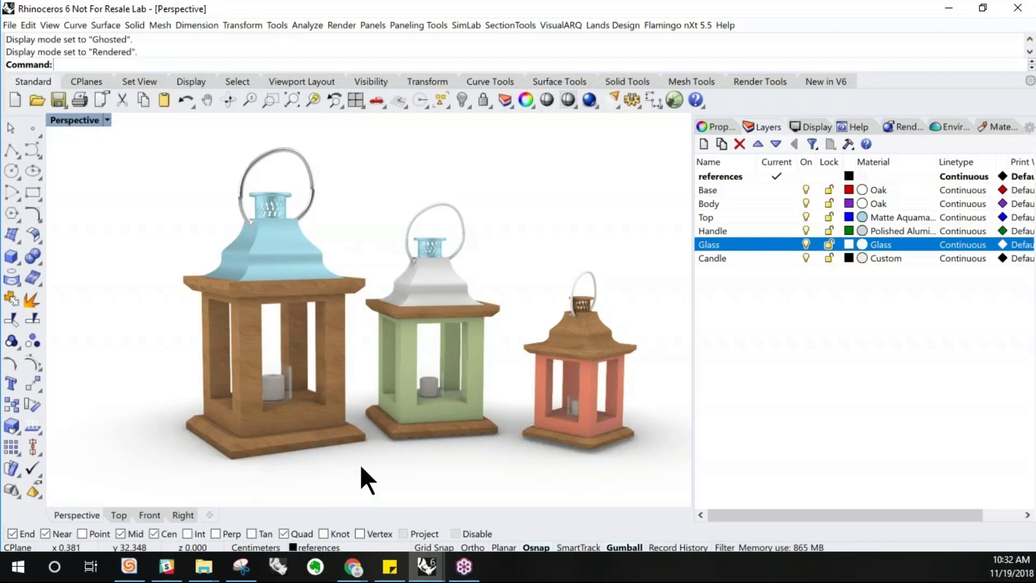
# Switch to the browser's presentation tab and advance to the Helpful Links slide
pyautogui.click(353, 567)
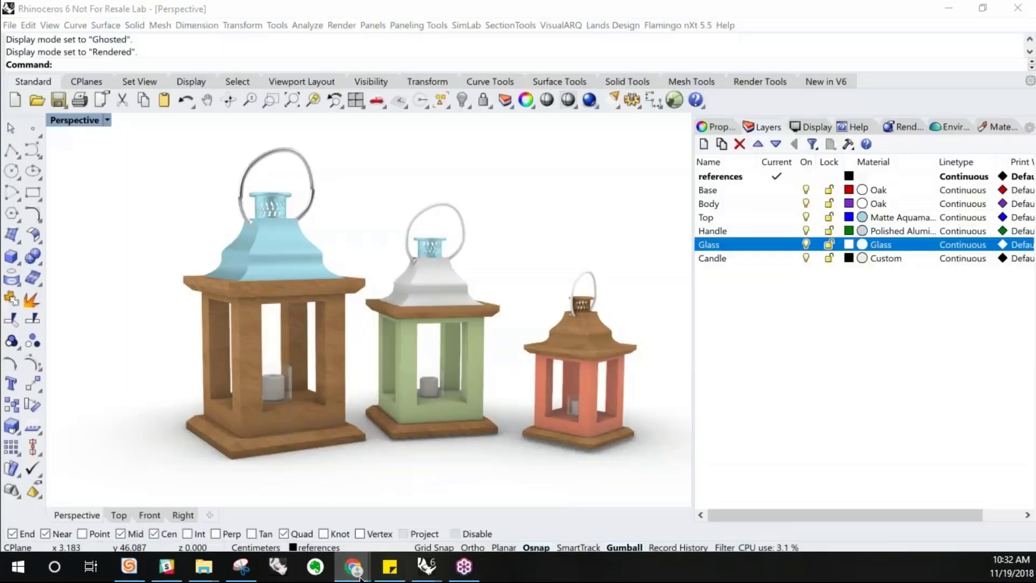
pyautogui.moveTo(427, 566)
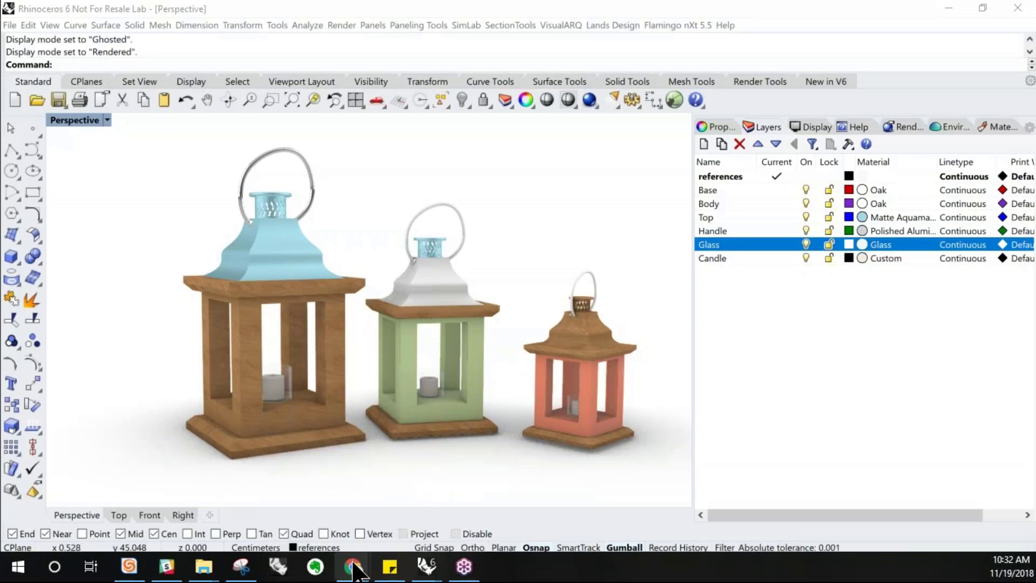
pyautogui.moveTo(353, 567)
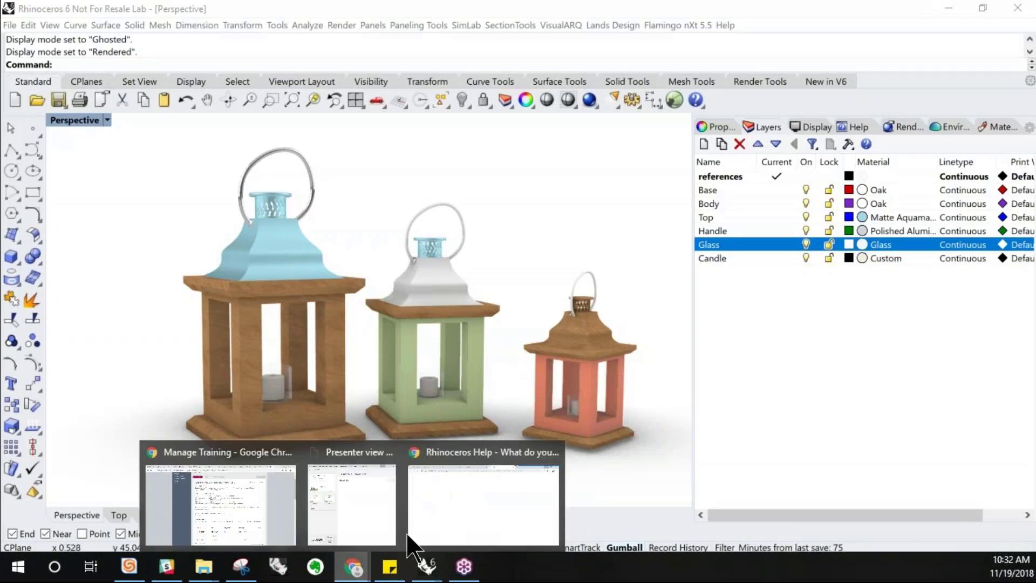
pyautogui.click(423, 534)
pyautogui.click(69, 13)
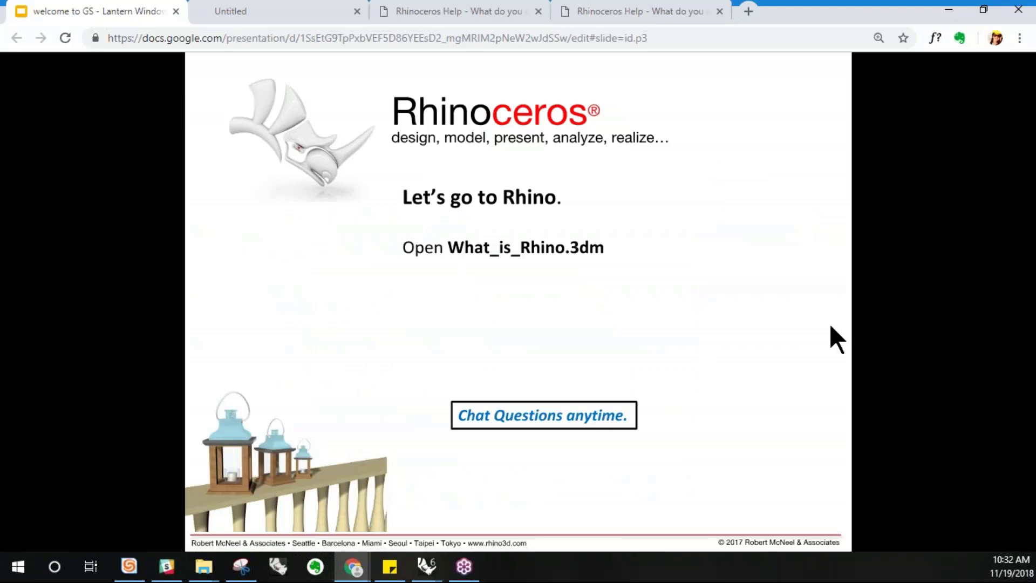
pyautogui.press('Right')
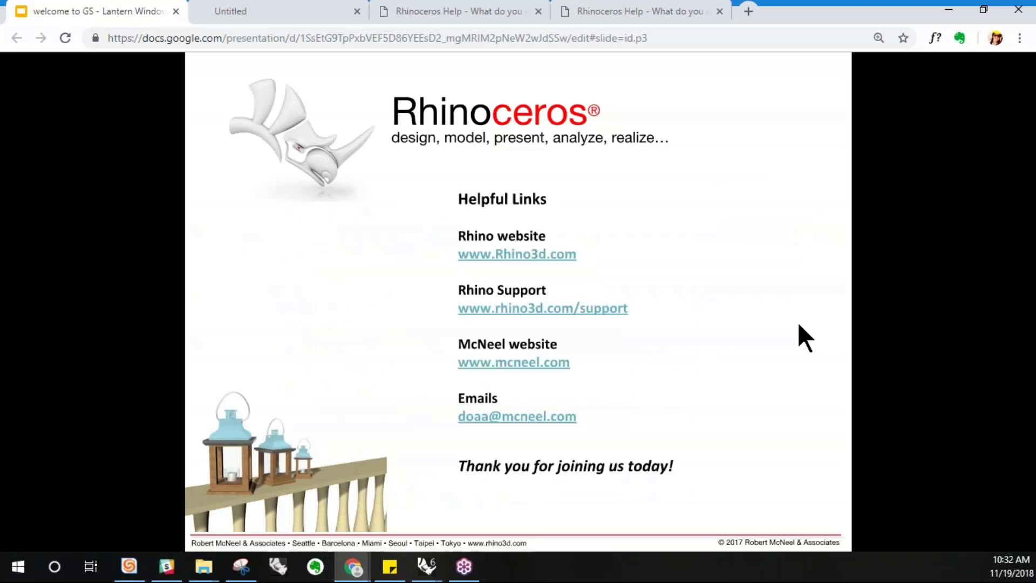